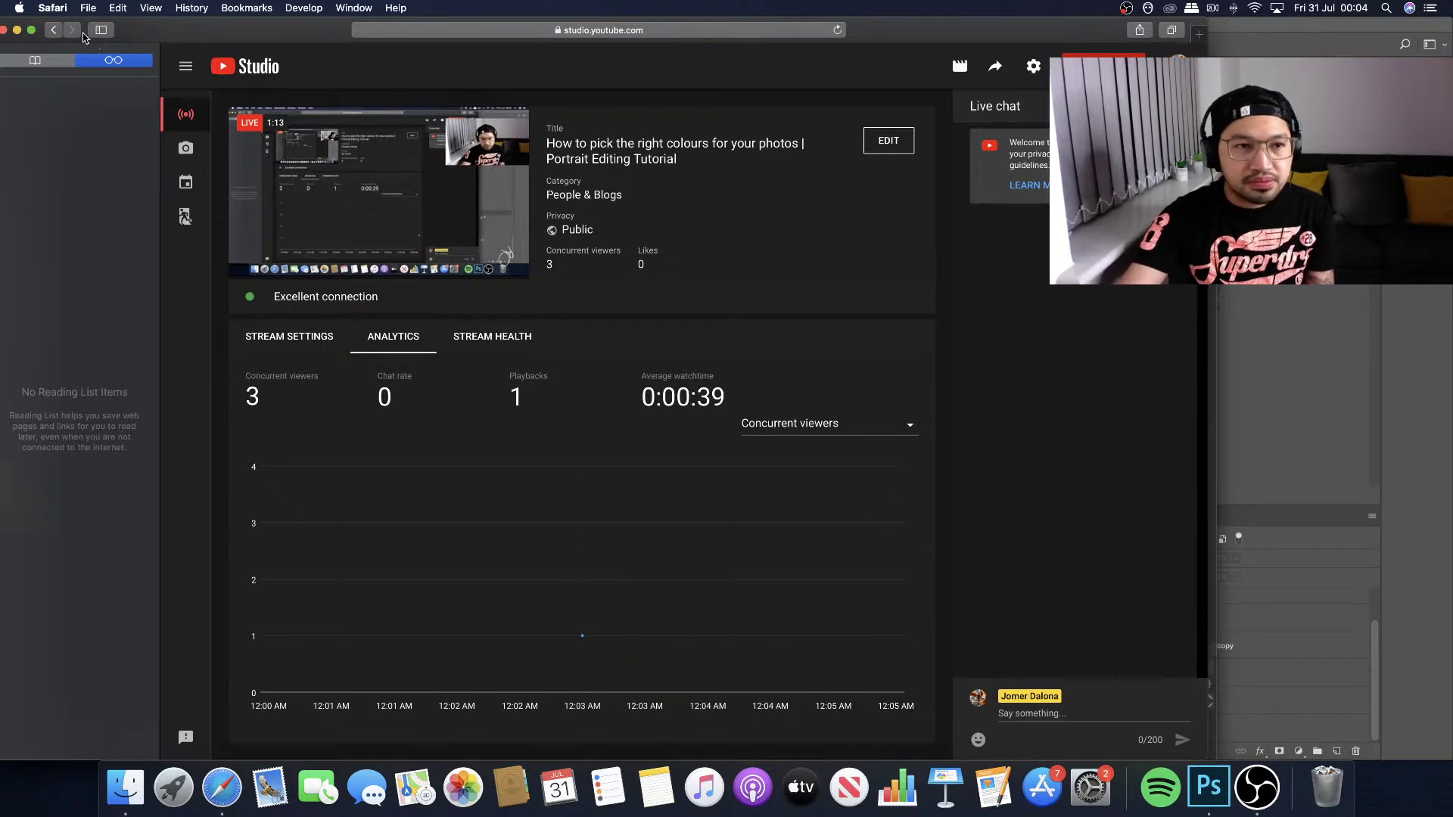
# Minimize the YouTube Studio browser window and the OBS Studio window to reveal the Photoshop workspace.
pyautogui.click(18, 31)
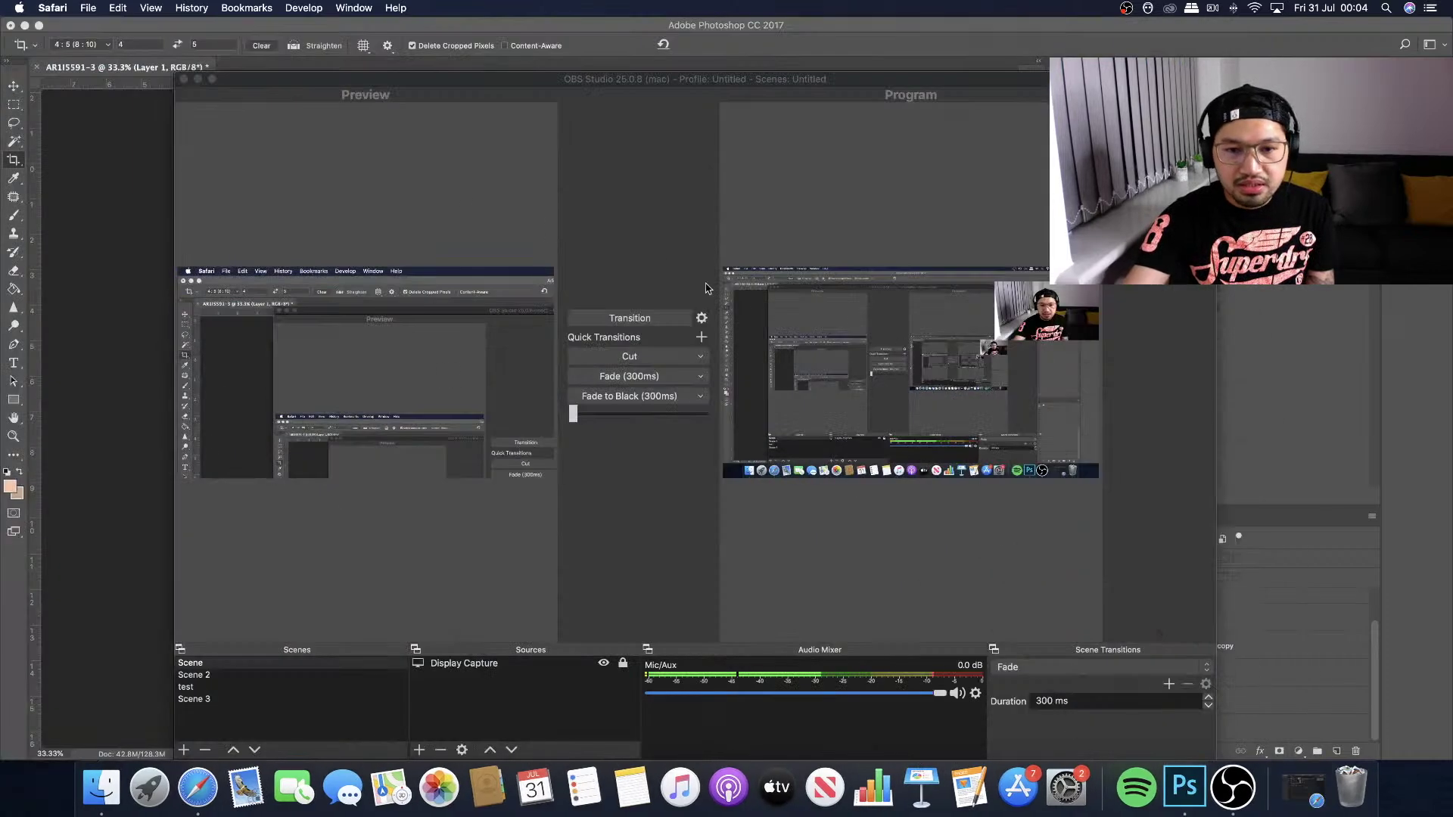
pyautogui.click(195, 82)
pyautogui.click(198, 79)
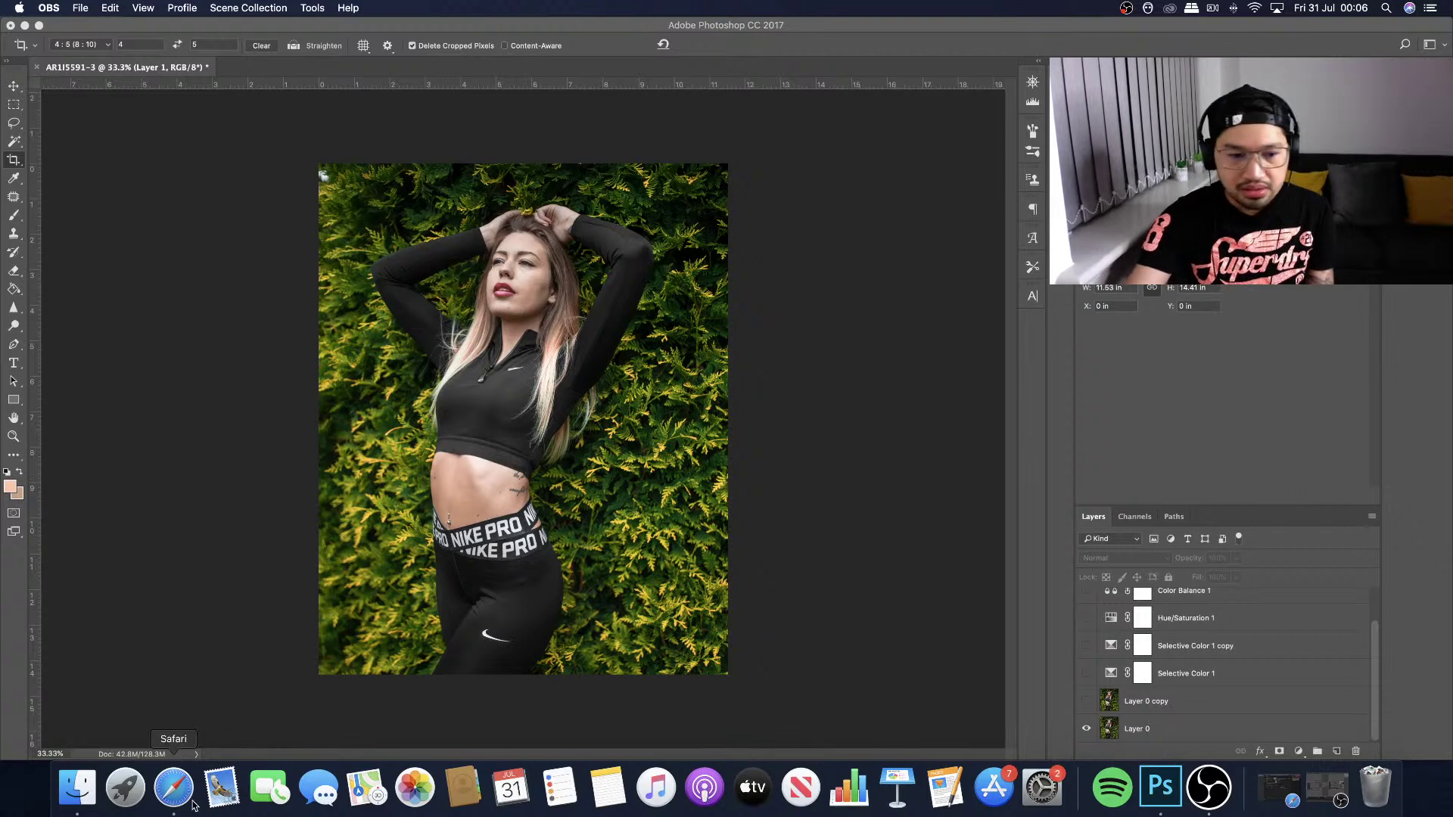
# Switch to Finder and open the raw photo AR1I5591.CR2 in Adobe Photoshop CC 2017.
pyautogui.click(79, 797)
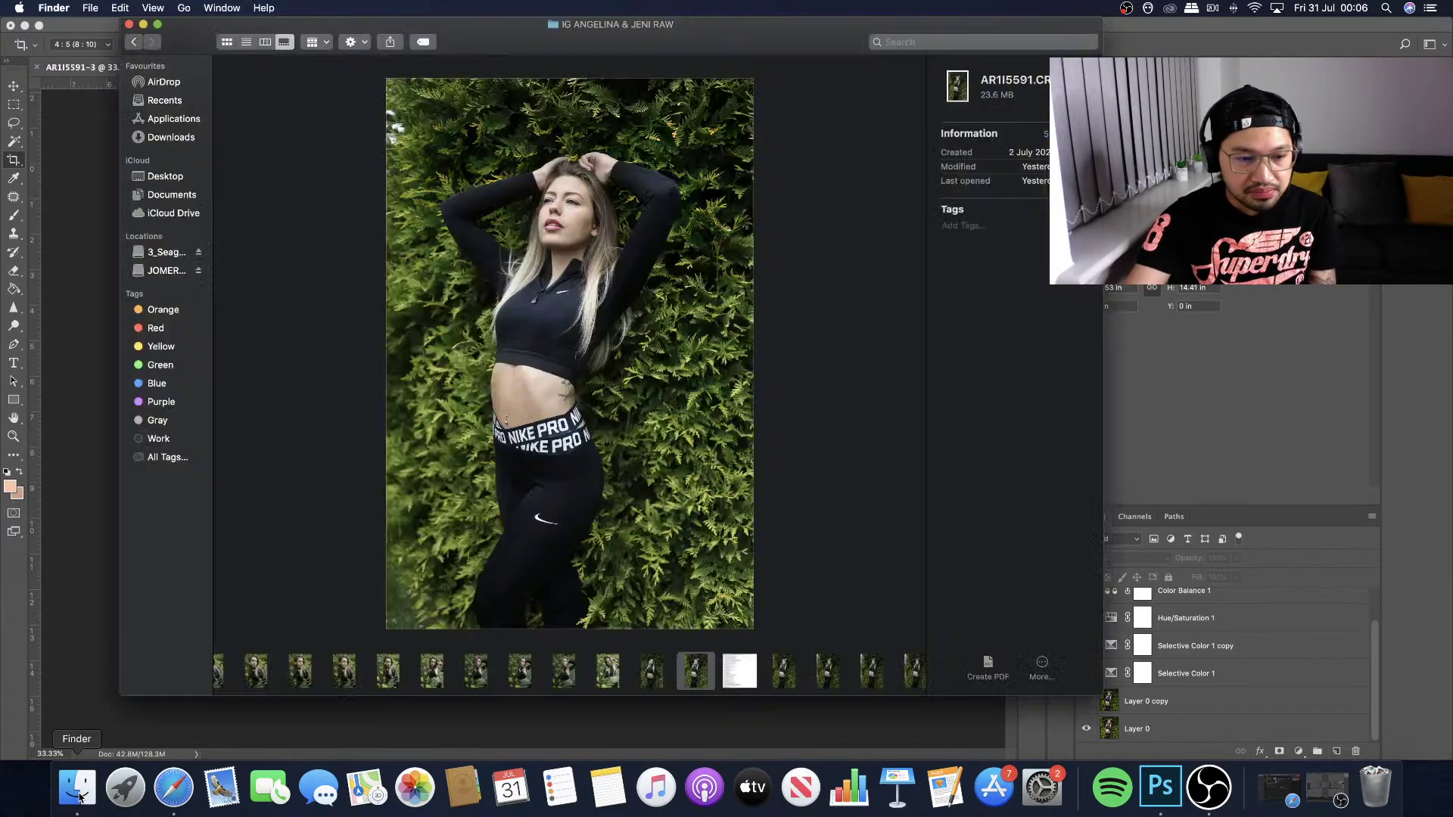
pyautogui.rightClick(714, 676)
pyautogui.moveTo(787, 448)
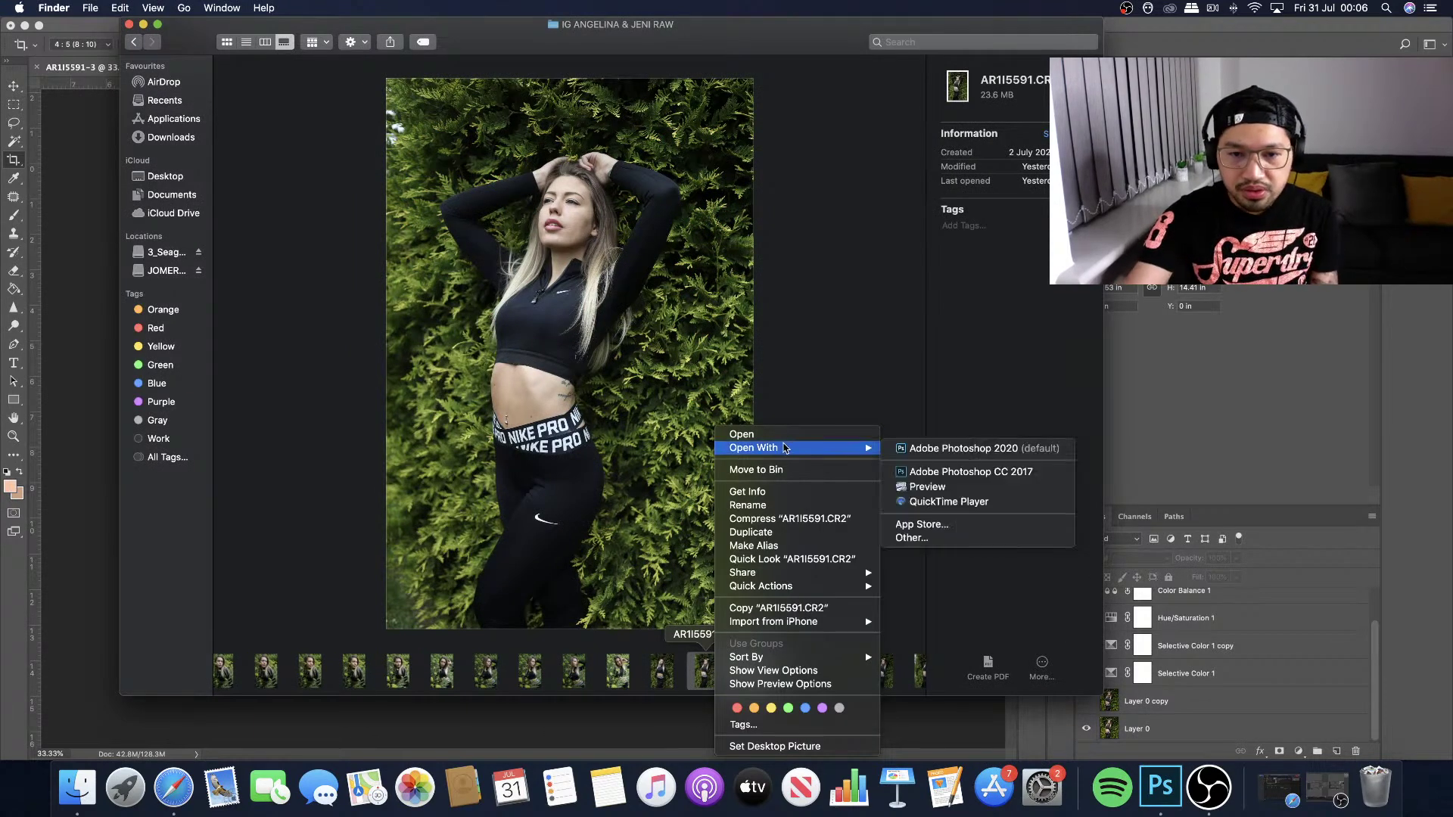
pyautogui.click(974, 471)
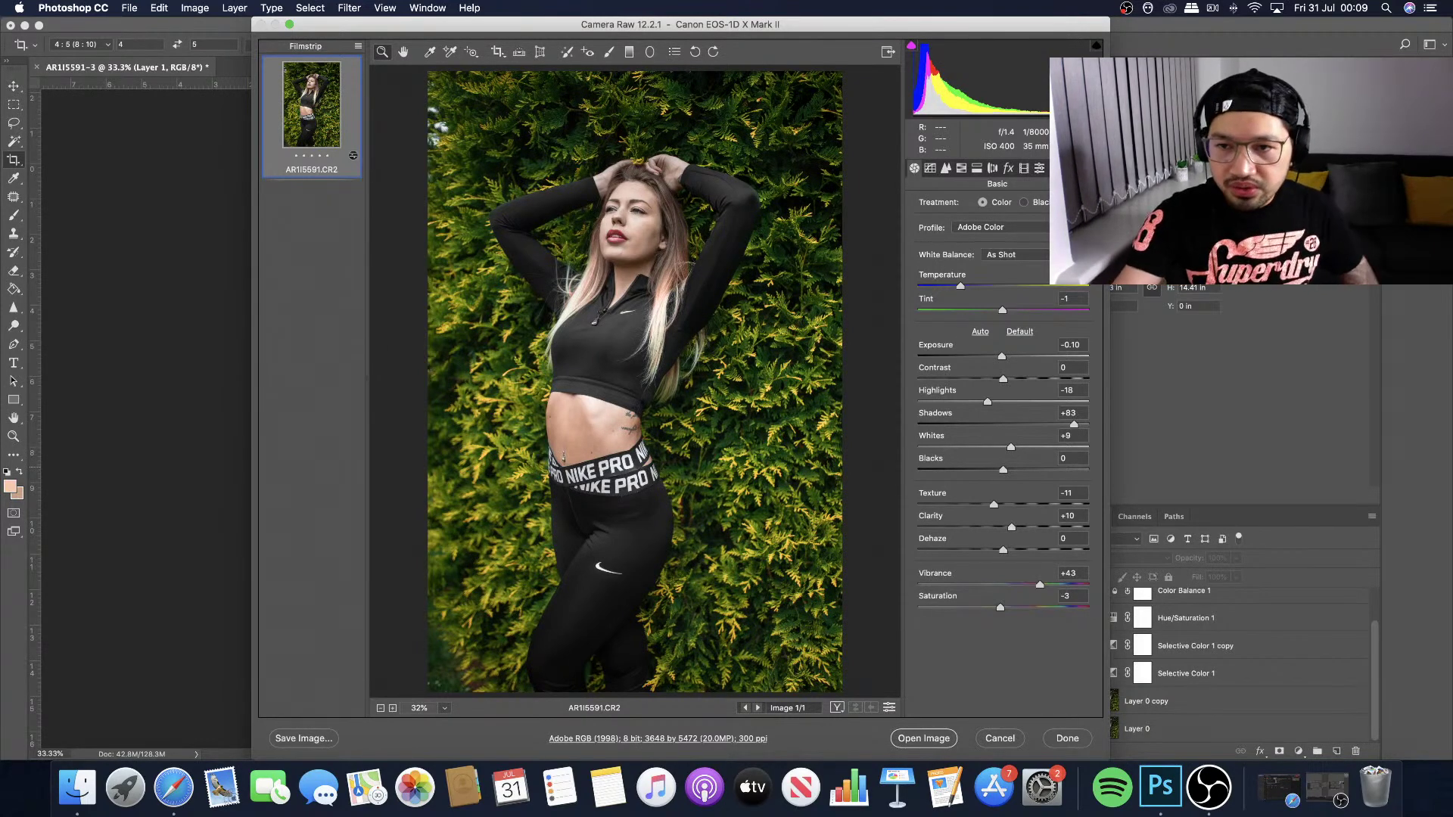
# Reset the raw photo's existing Basic adjustments to the Camera Raw defaults.
pyautogui.click(1093, 184)
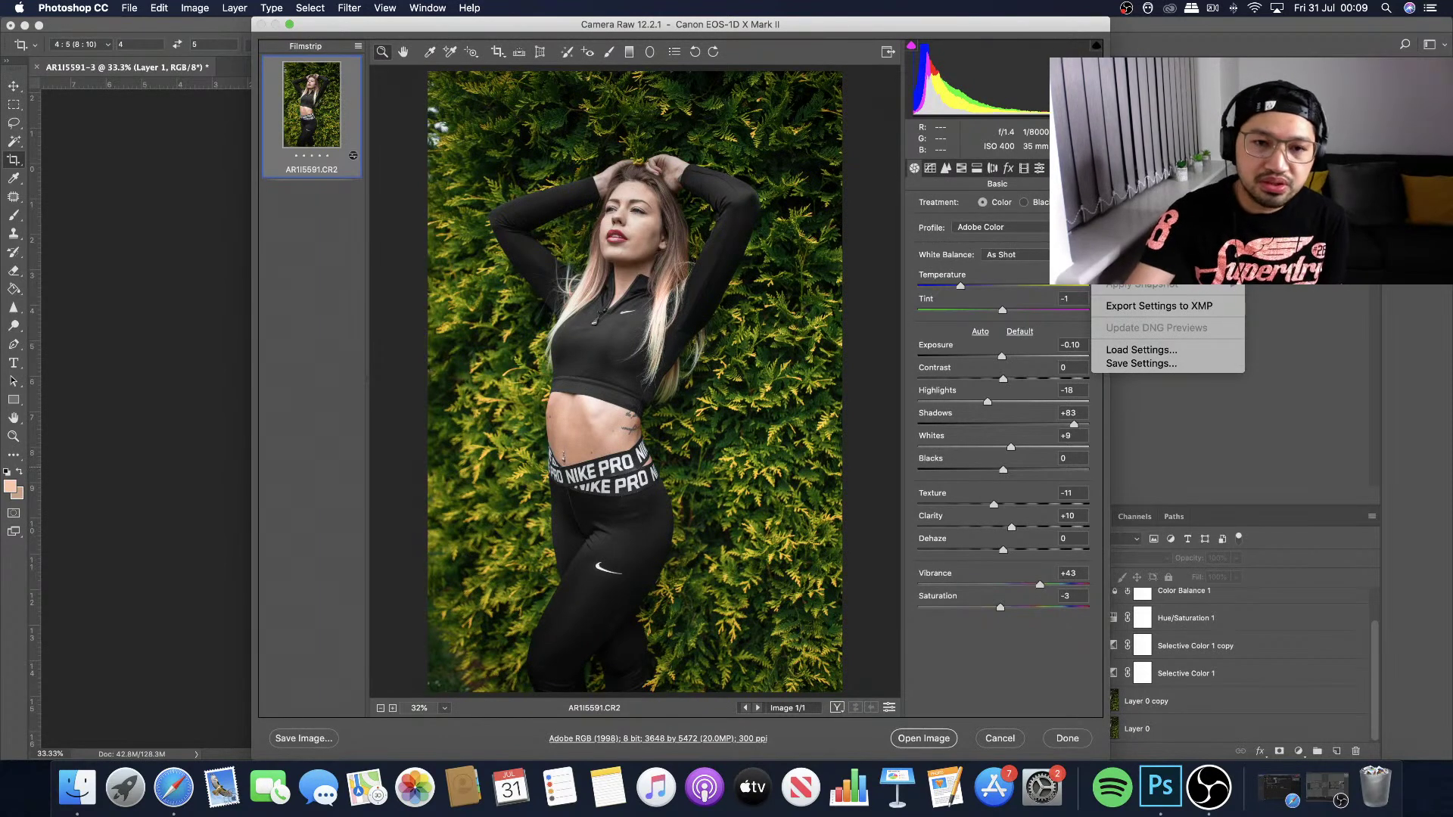
pyautogui.click(1115, 347)
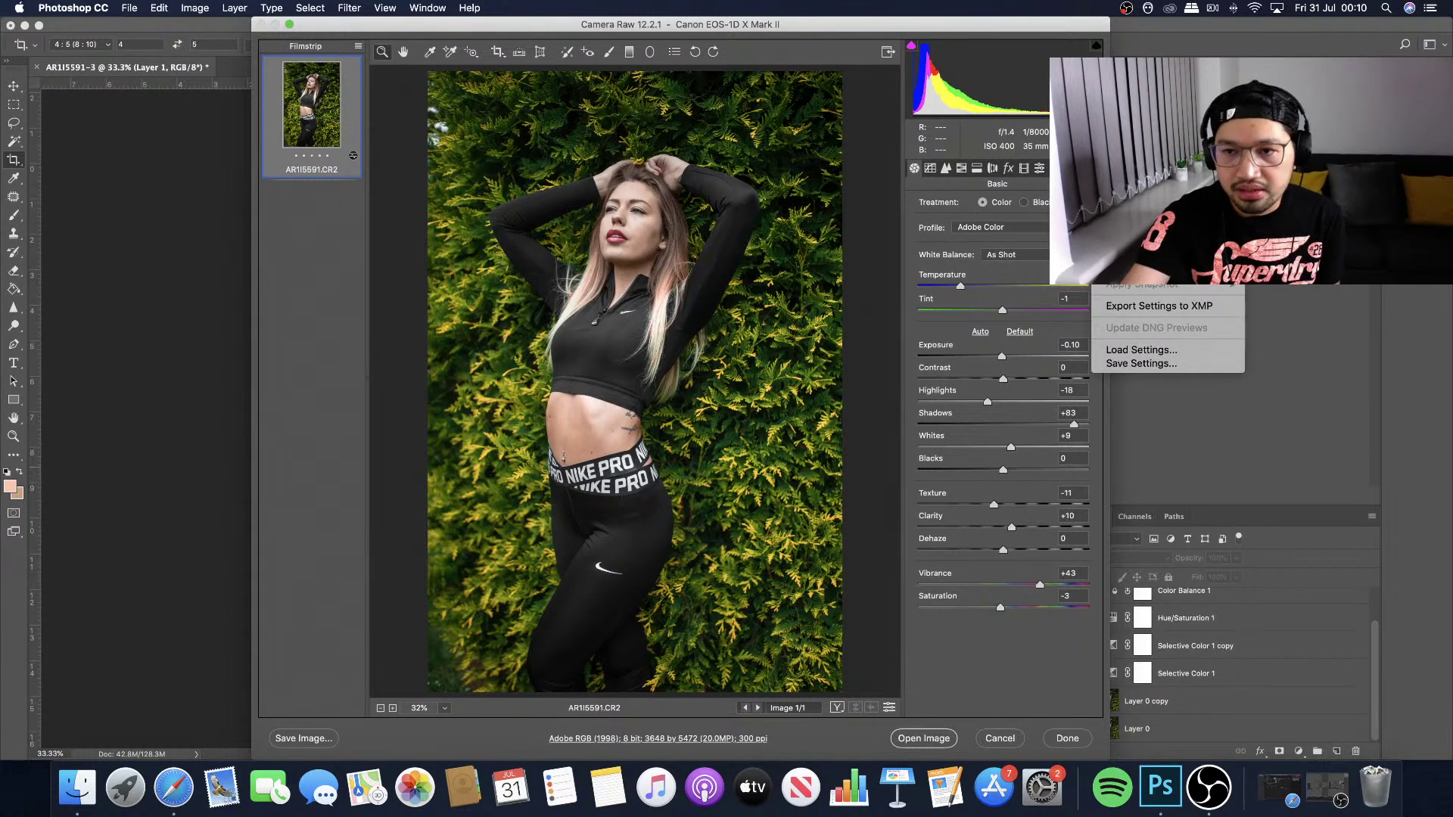
pyautogui.click(1146, 209)
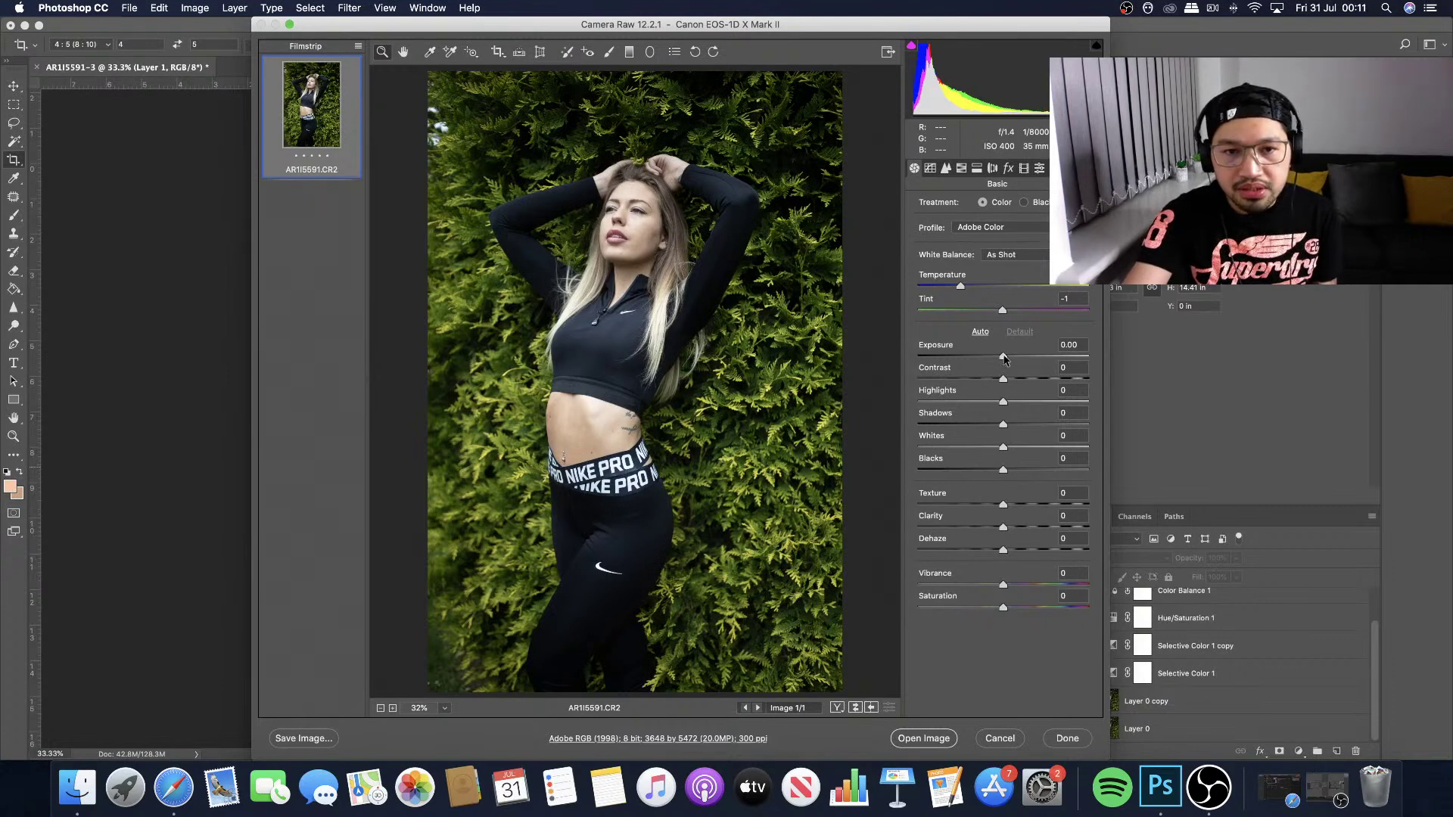
# Set the photo's Exposure to -0.10, Highlights to -13 and Shadows to +81.
pyautogui.moveTo(1003, 358); pyautogui.dragTo(1001, 358)
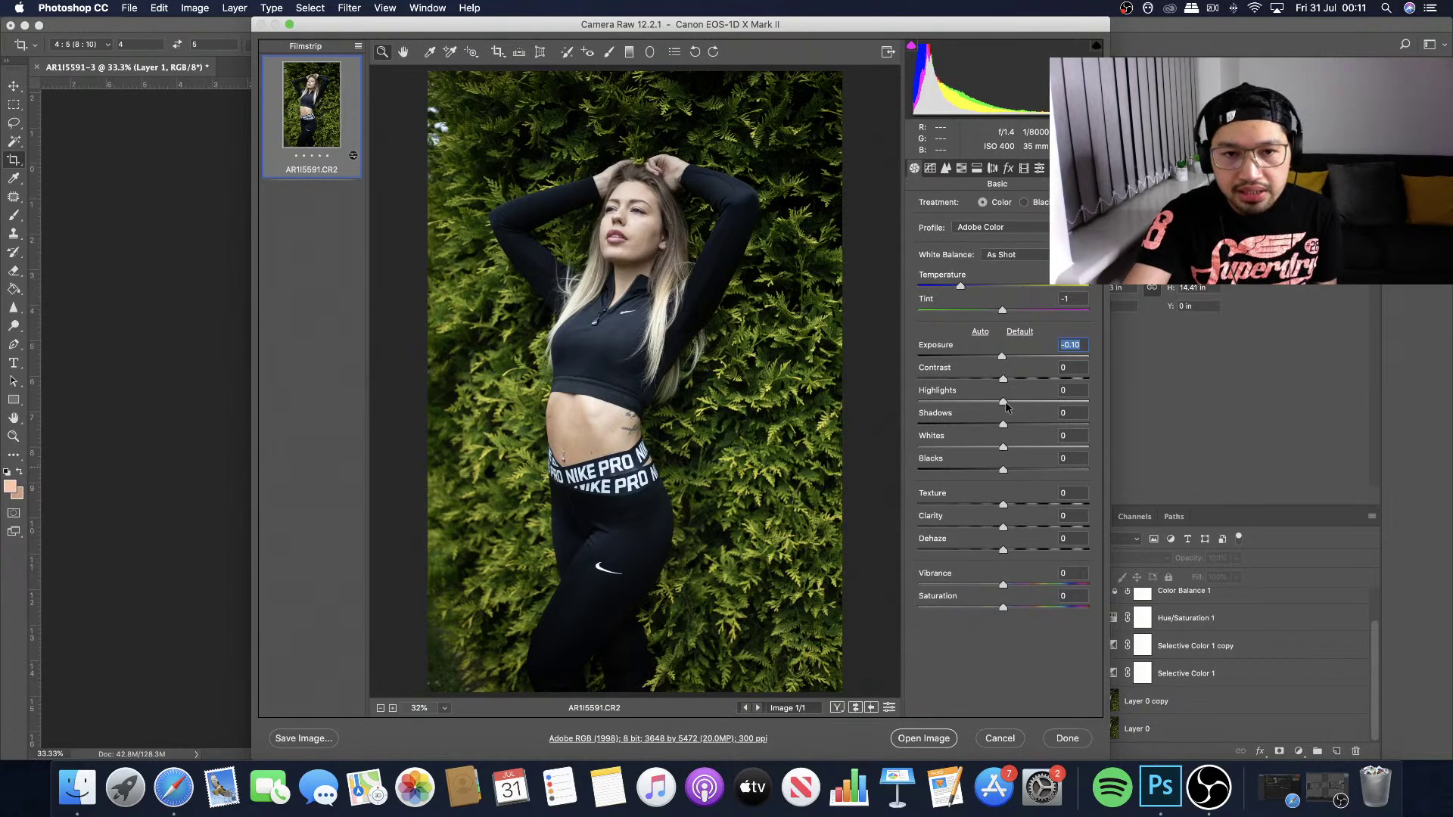
pyautogui.moveTo(1005, 403); pyautogui.dragTo(993, 403)
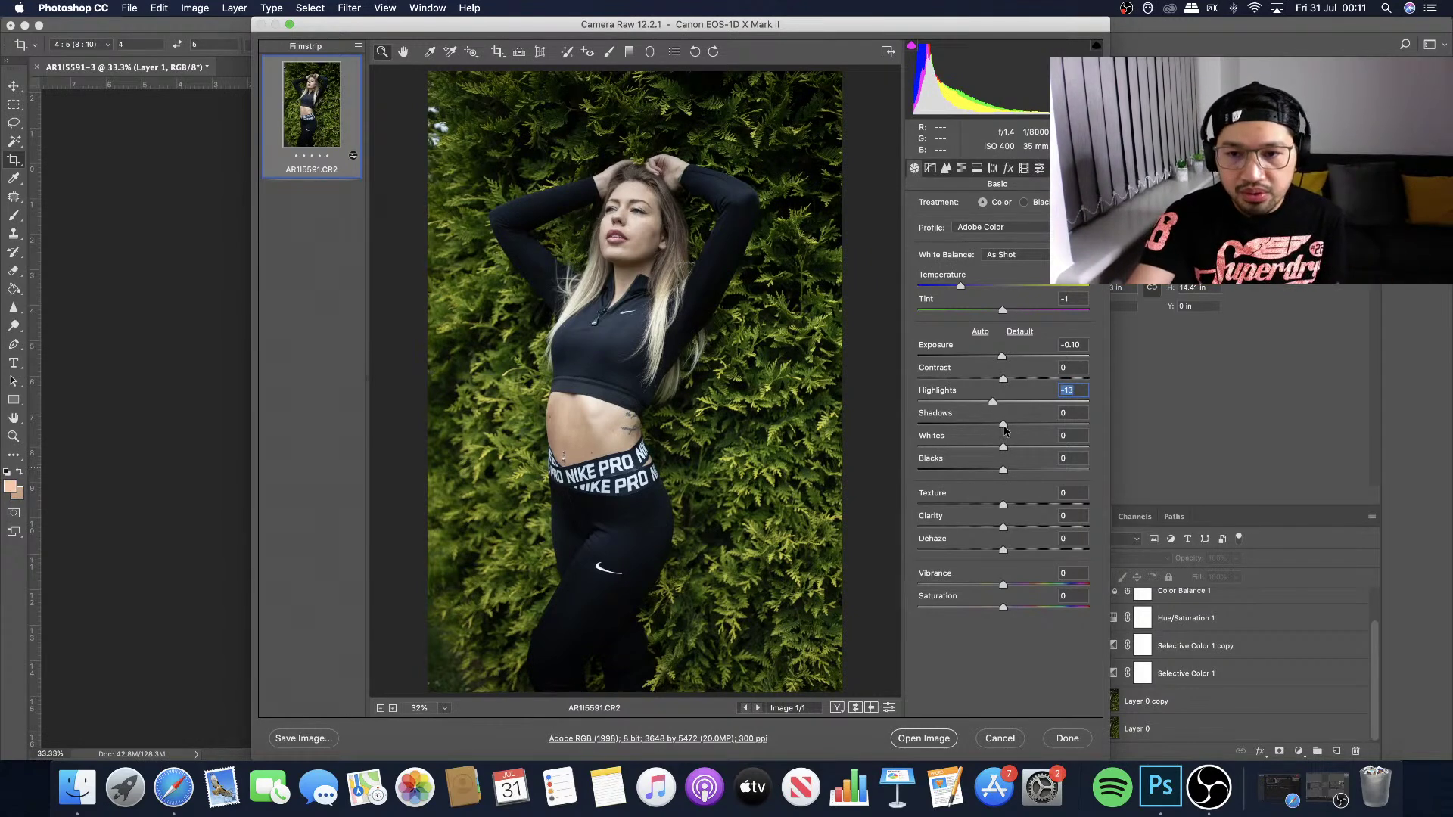
pyautogui.moveTo(1005, 428); pyautogui.dragTo(1091, 427)
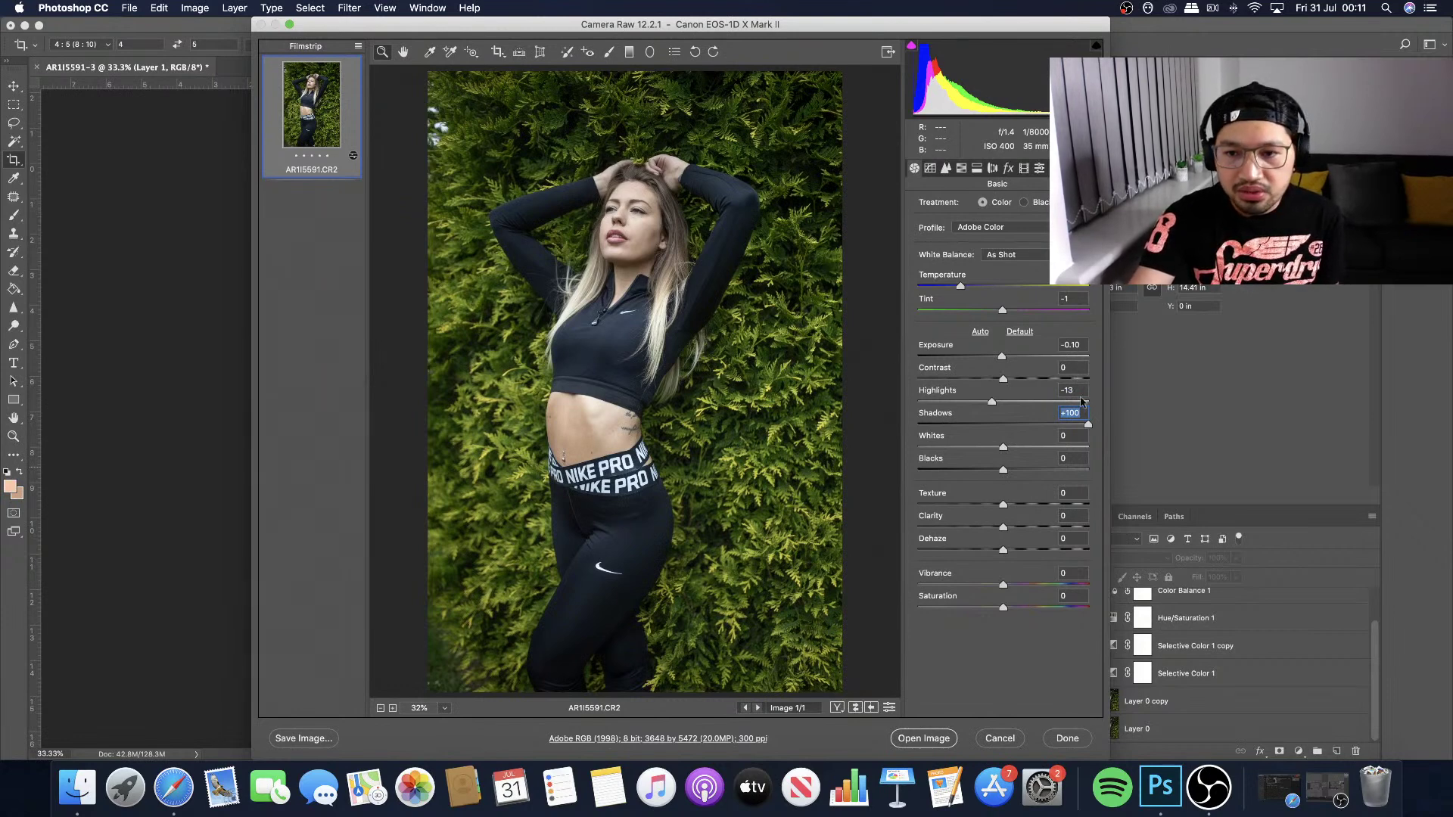
pyautogui.moveTo(1087, 428)
pyautogui.mouseDown()
pyautogui.moveTo(1051, 428)
pyautogui.moveTo(1090, 427)
pyautogui.moveTo(1073, 427)
pyautogui.mouseUp()
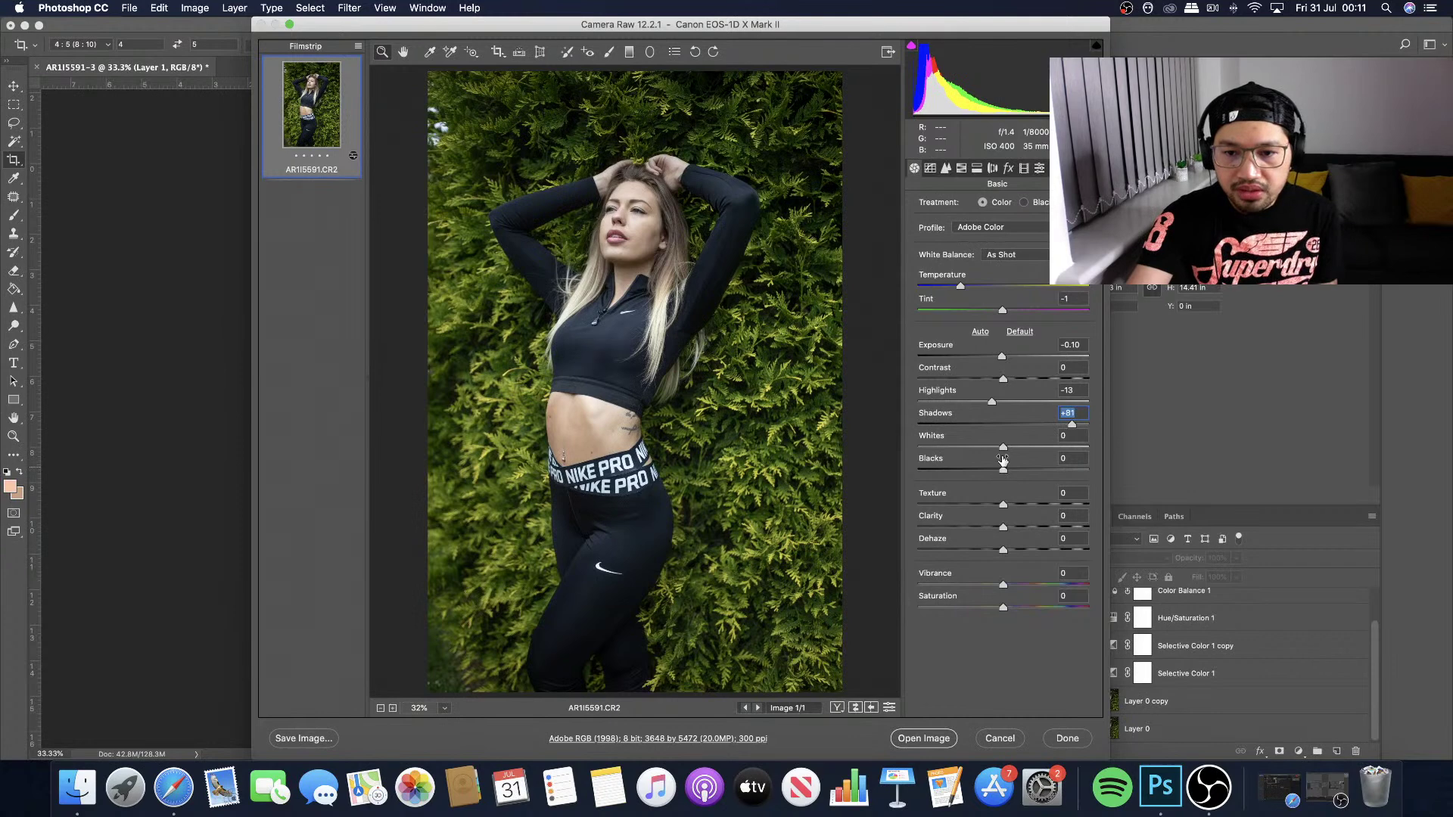
# Lower the photo's Whites to -11 and Blacks to -29.
pyautogui.moveTo(1004, 451); pyautogui.dragTo(1003, 449)
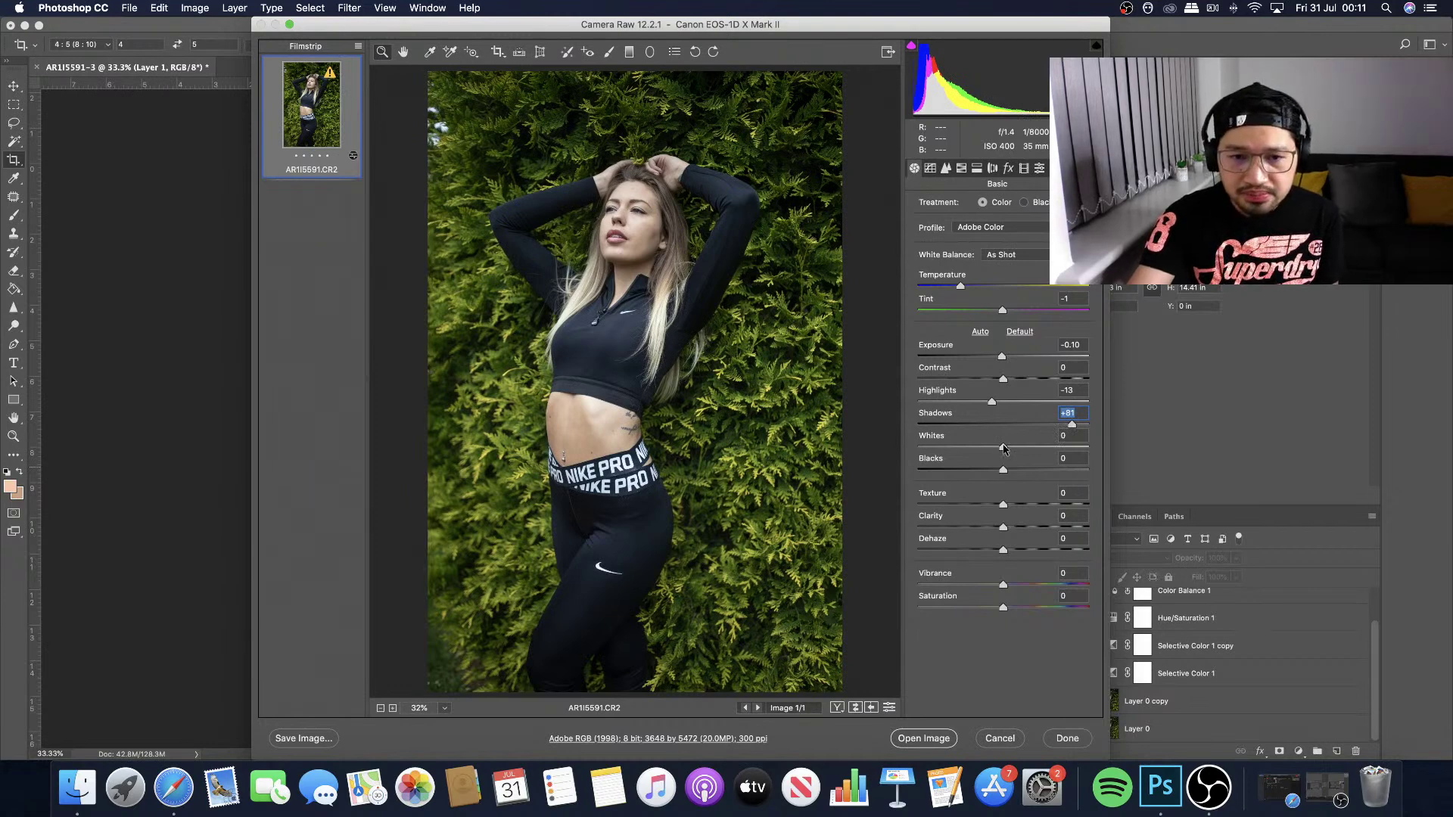
pyautogui.moveTo(1003, 450); pyautogui.dragTo(976, 472)
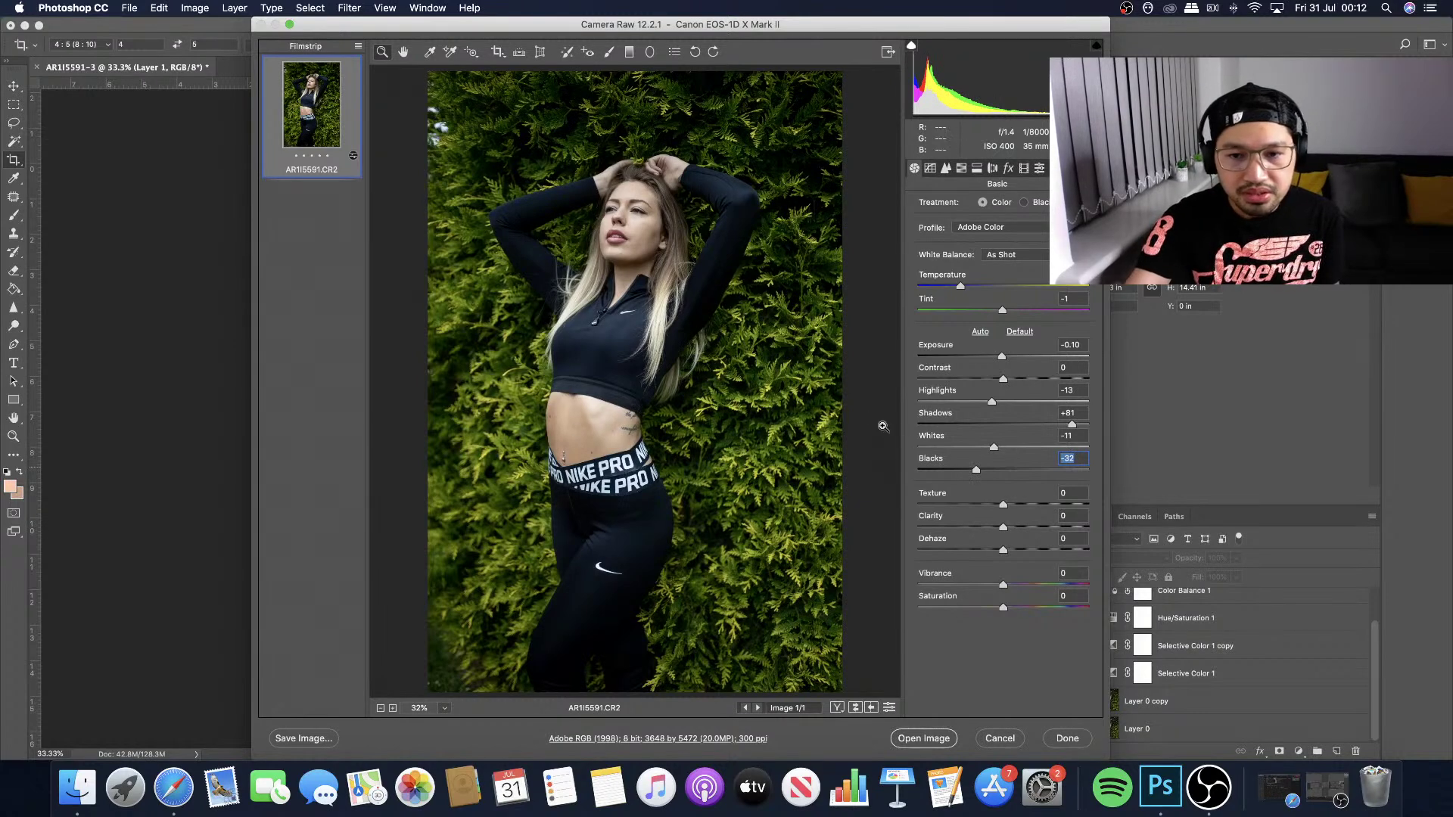
pyautogui.moveTo(974, 471); pyautogui.dragTo(979, 471)
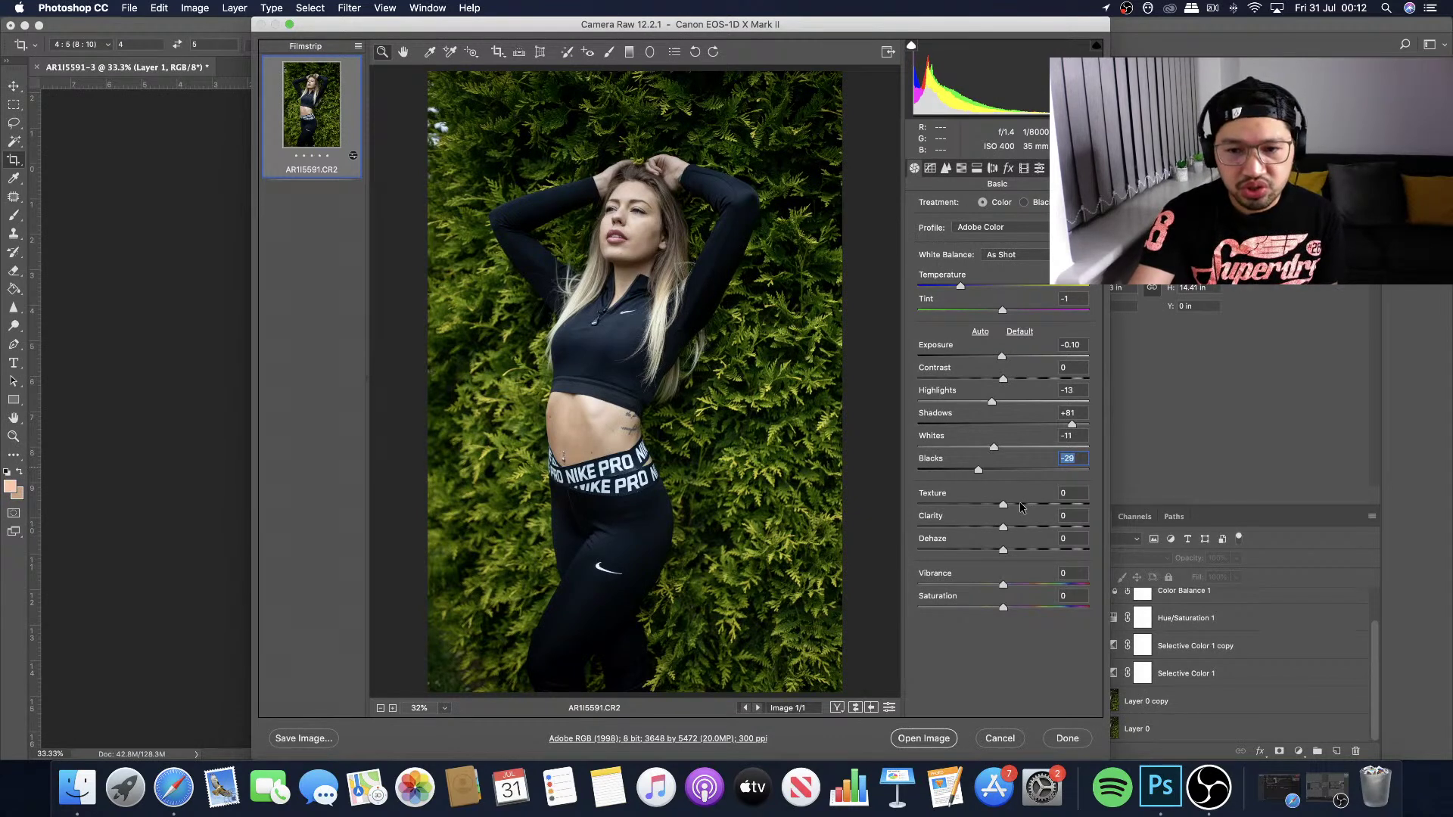
# Try a Texture value of +73 and inspect its effect on the model's face up close.
pyautogui.moveTo(1008, 503); pyautogui.dragTo(1066, 513)
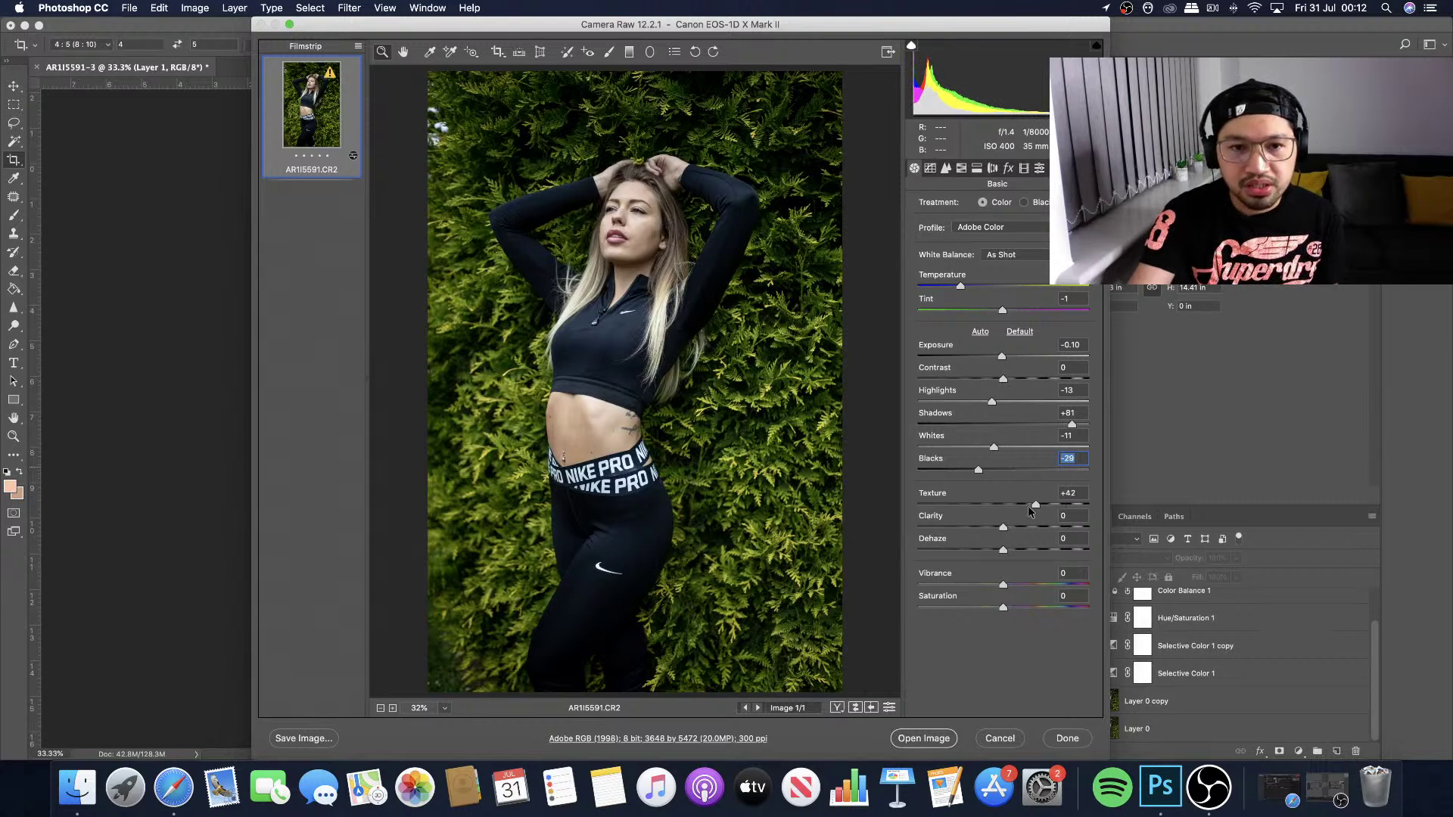
pyautogui.click(643, 238)
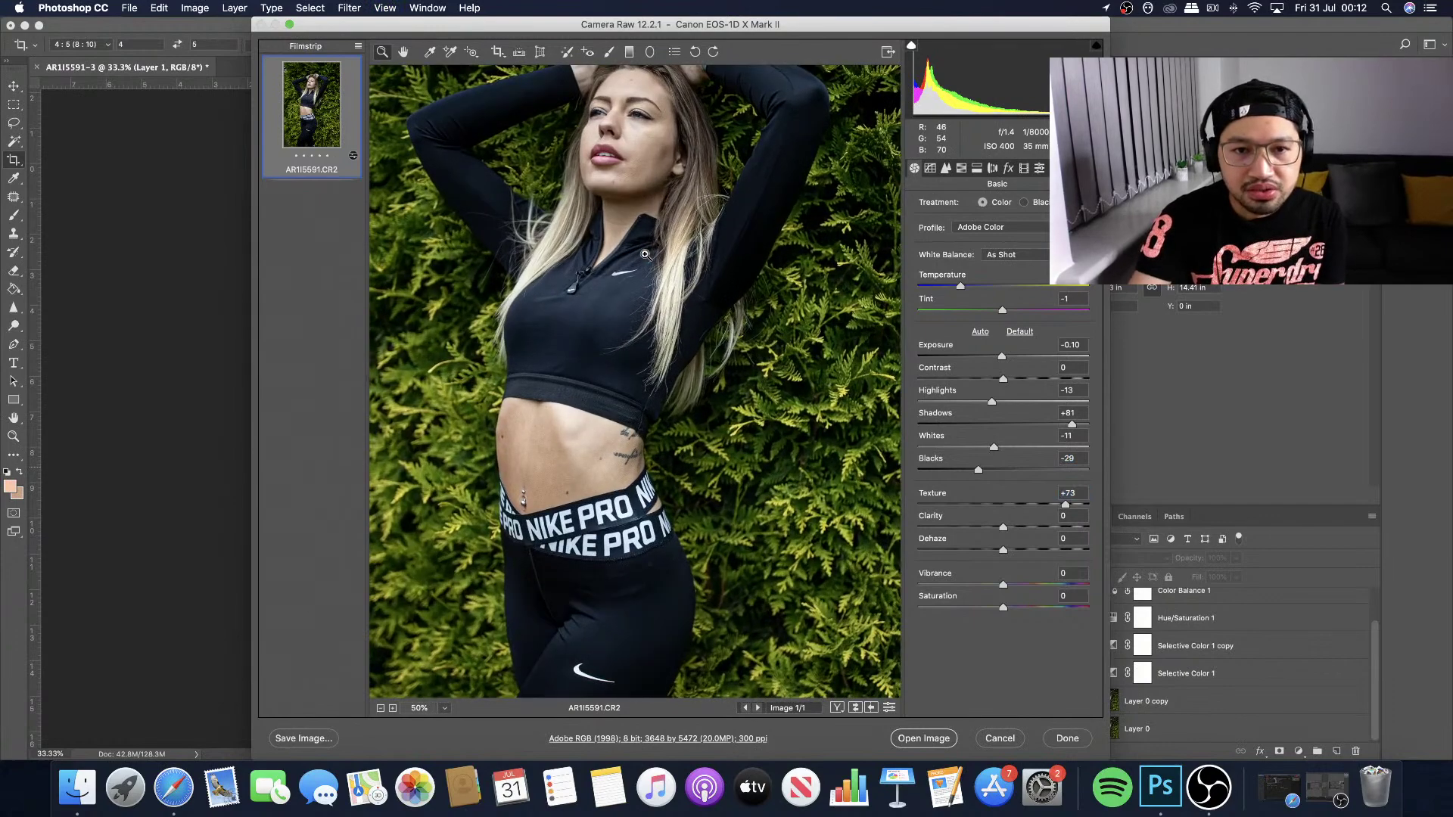
pyautogui.click(645, 254)
pyautogui.scroll(2, 644, 254)
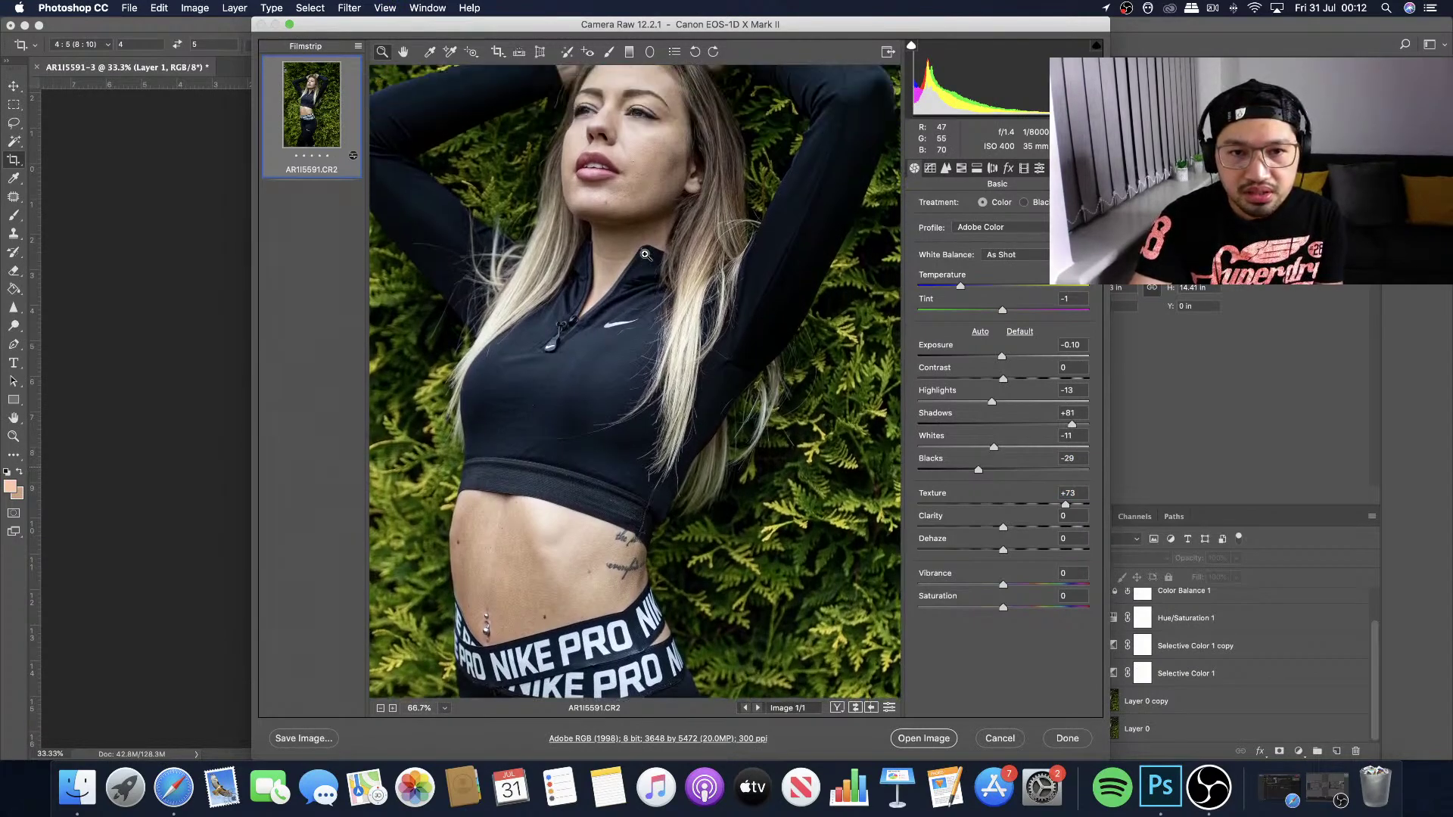
pyautogui.scroll(2, 647, 250)
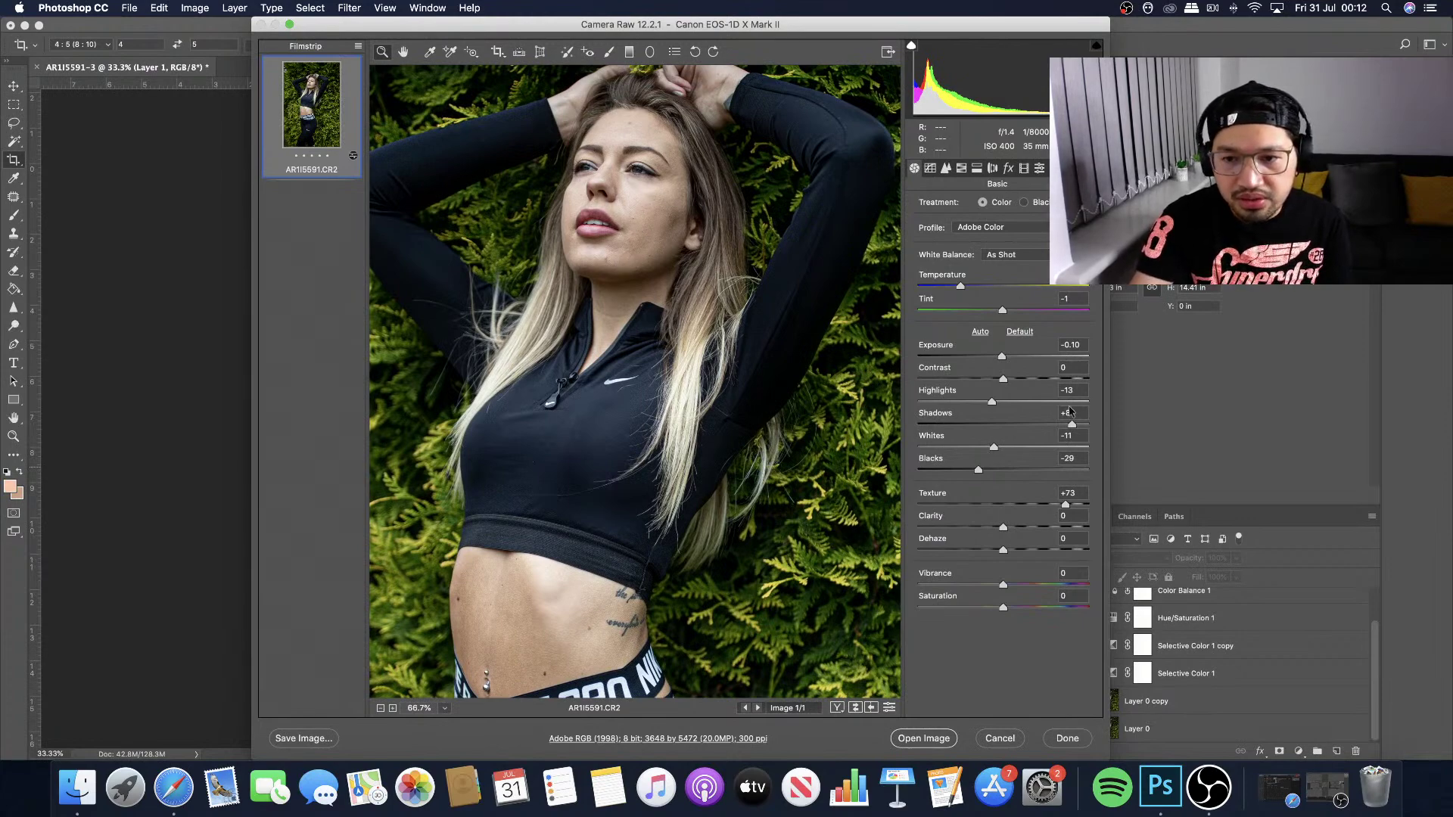
# Reduce Shadows to +71 and settle Texture at -7, comparing softer and stronger values on the face.
pyautogui.moveTo(1071, 425)
pyautogui.mouseDown()
pyautogui.moveTo(1007, 428)
pyautogui.moveTo(1063, 426)
pyautogui.mouseUp()
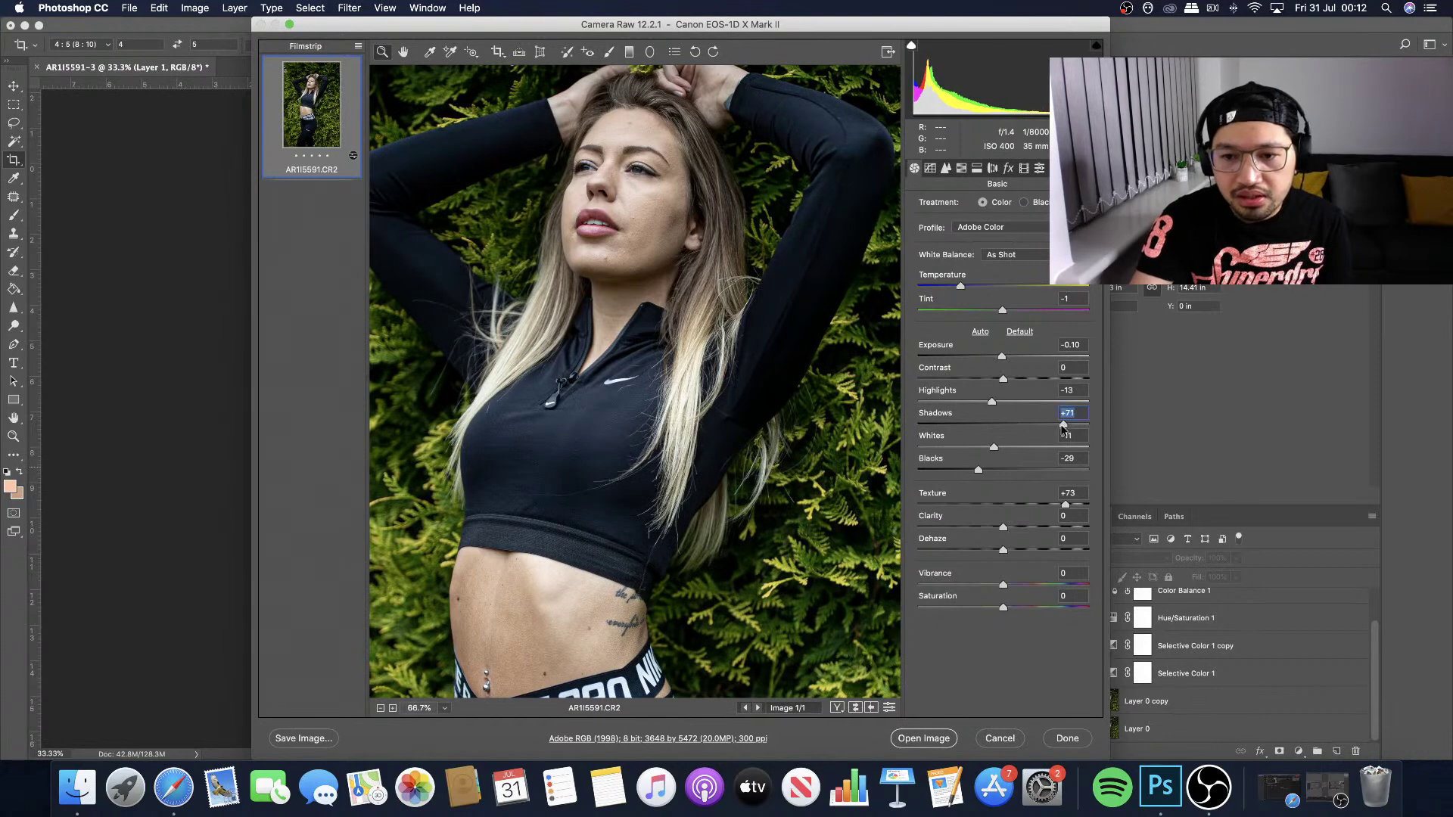
pyautogui.moveTo(1064, 504); pyautogui.dragTo(981, 507)
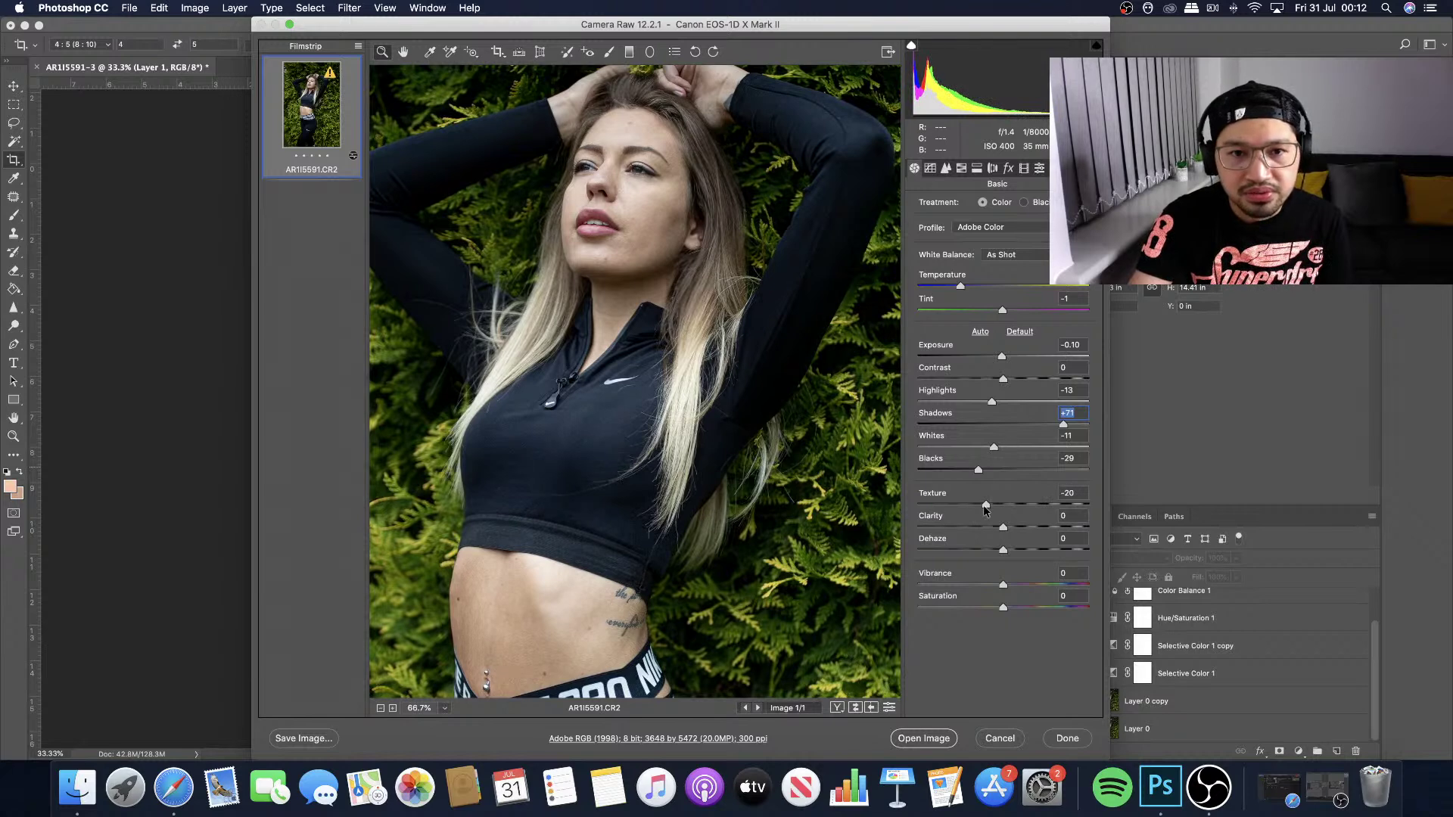
pyautogui.press('super+equal')
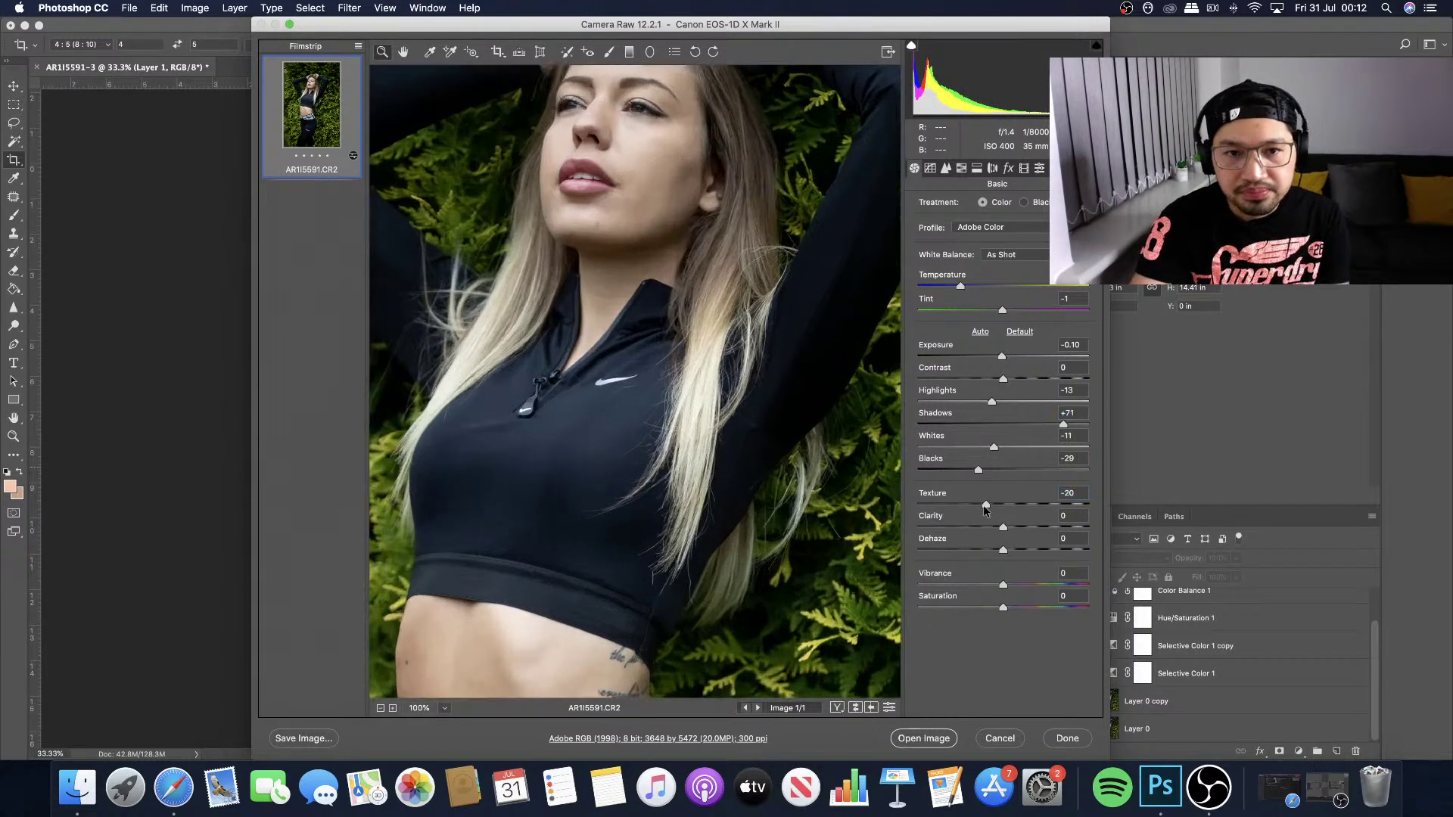
pyautogui.scroll(5, 737, 455)
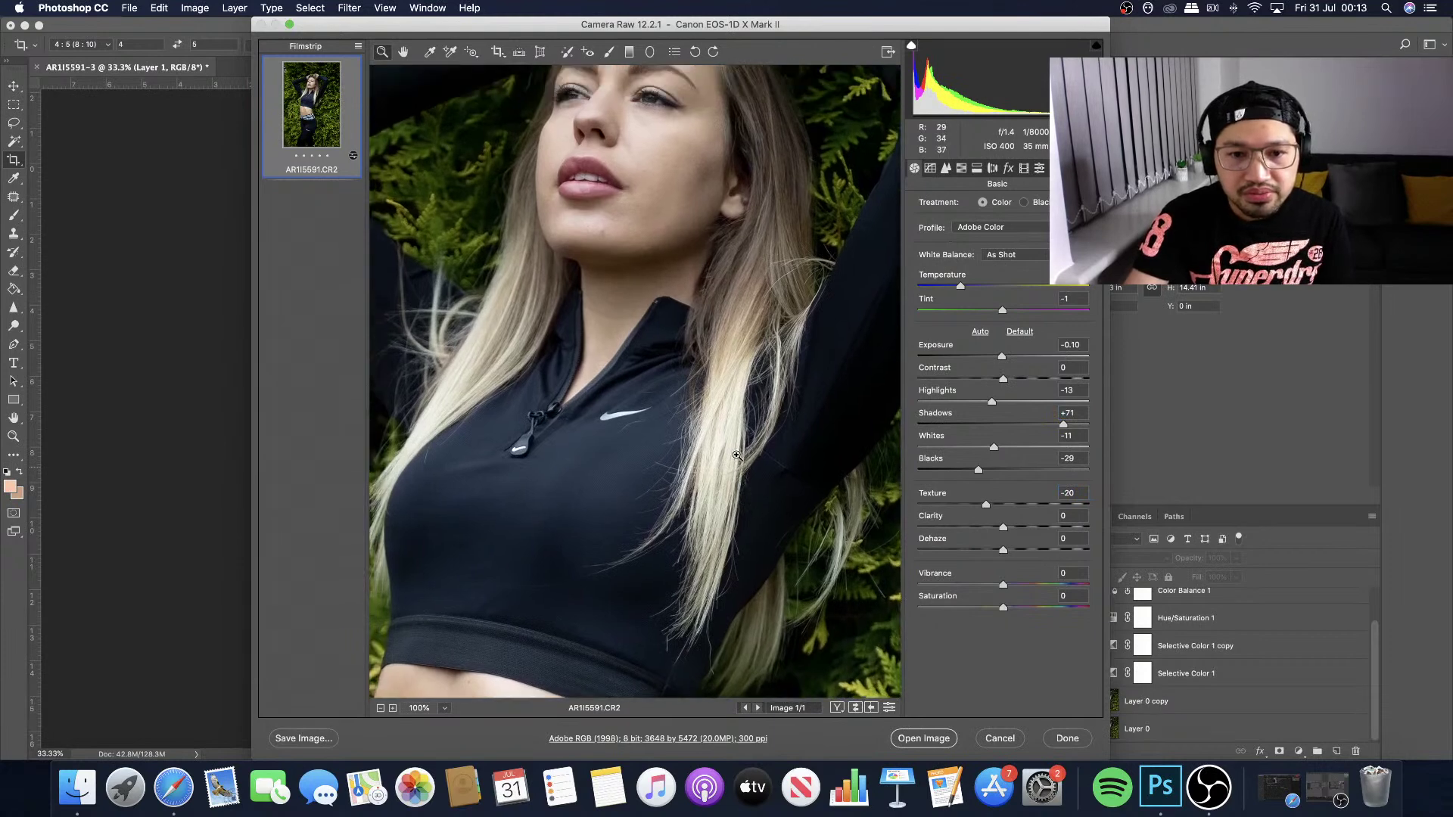
pyautogui.scroll(3, 737, 455)
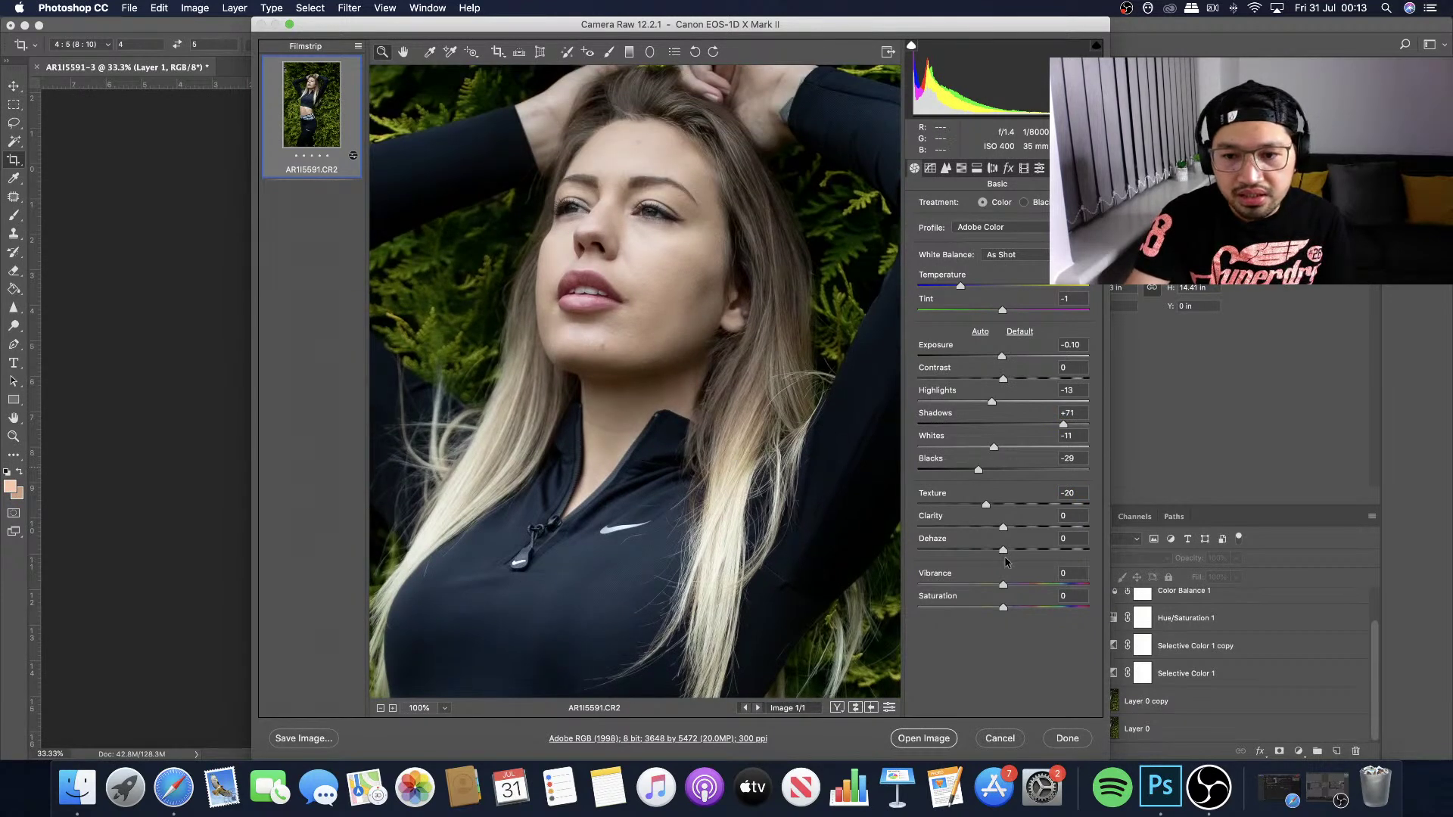
pyautogui.moveTo(986, 505); pyautogui.dragTo(998, 508)
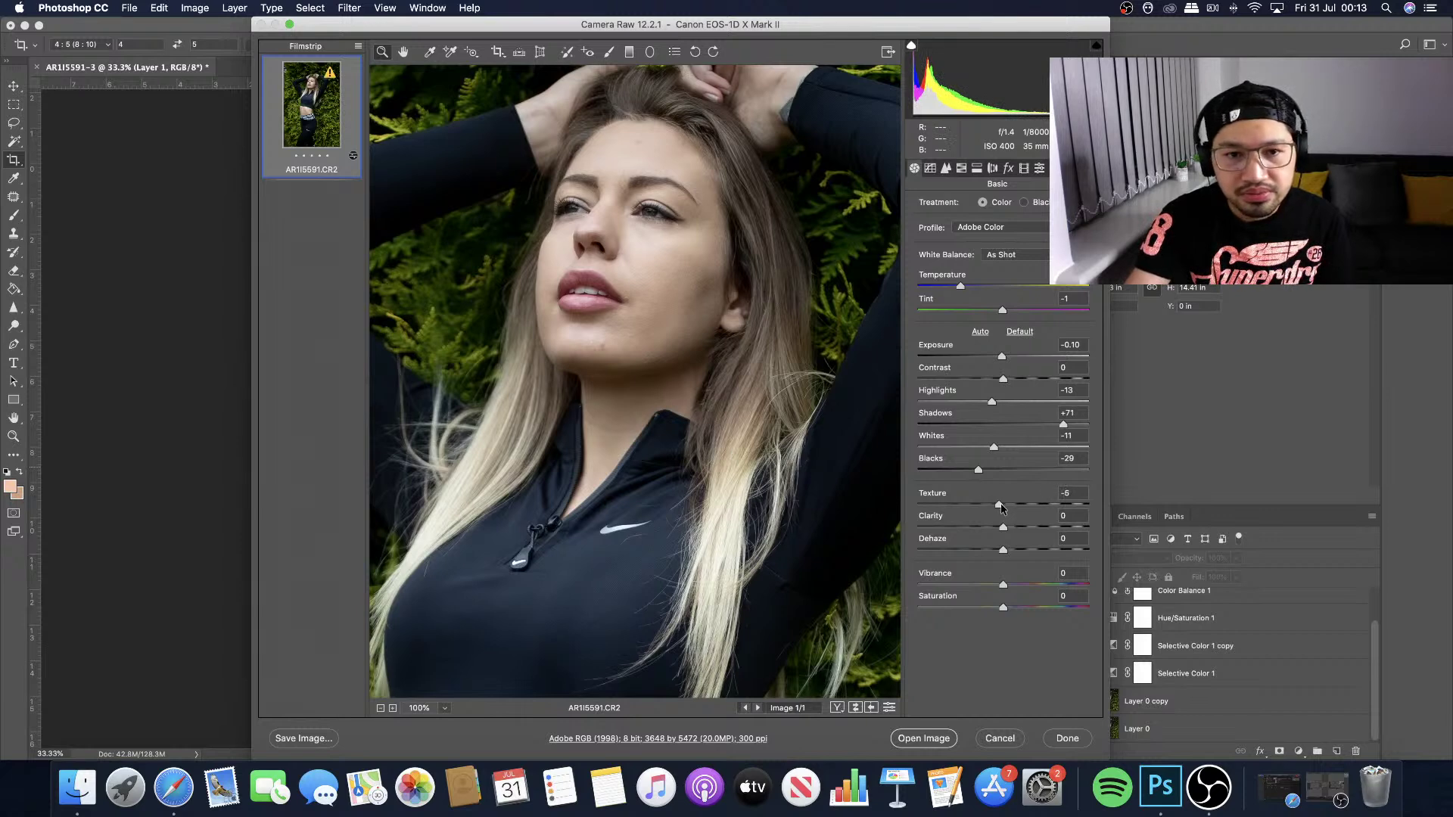
pyautogui.moveTo(1001, 508); pyautogui.dragTo(1035, 510)
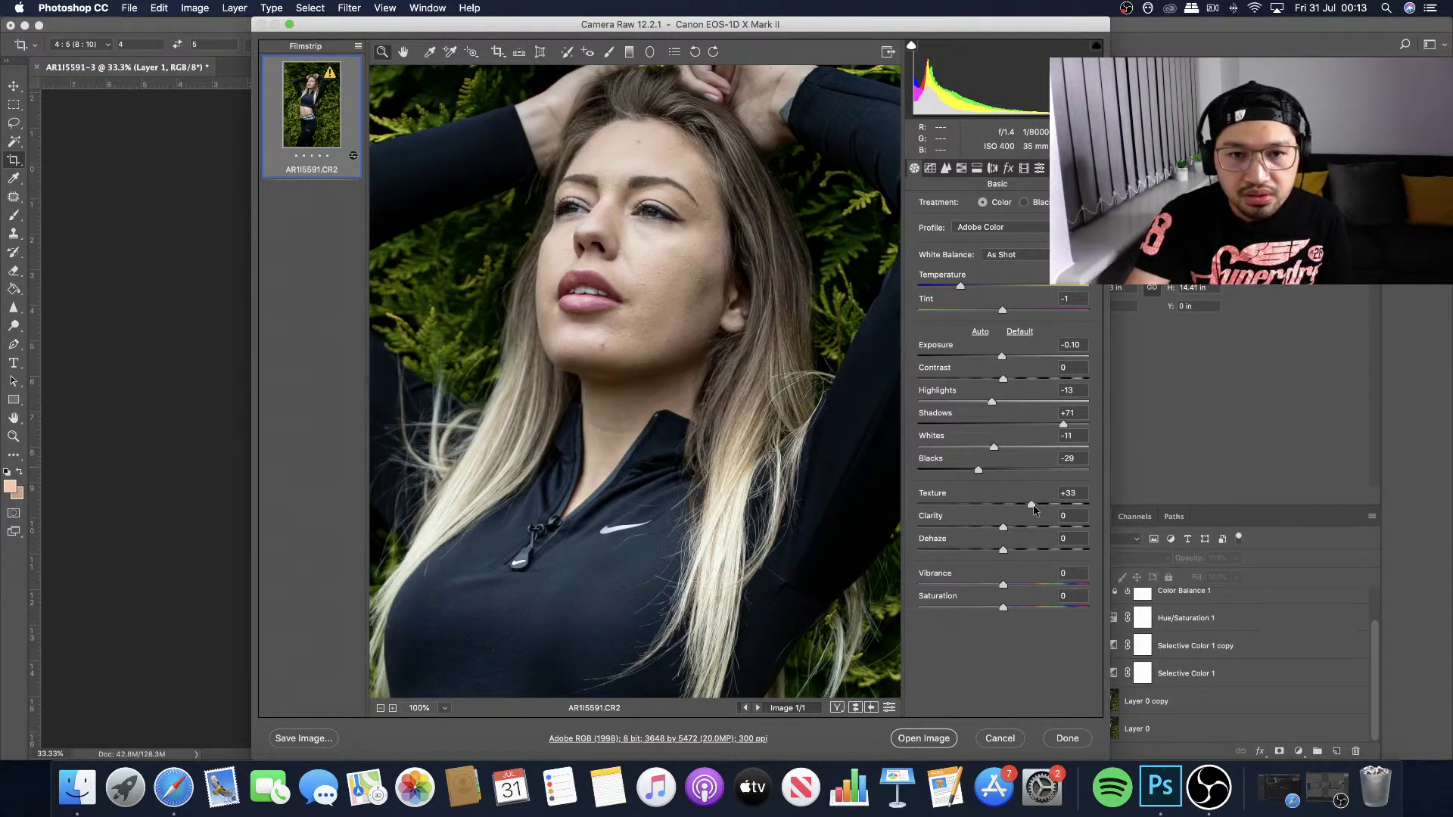
pyautogui.moveTo(1028, 505); pyautogui.dragTo(1000, 510)
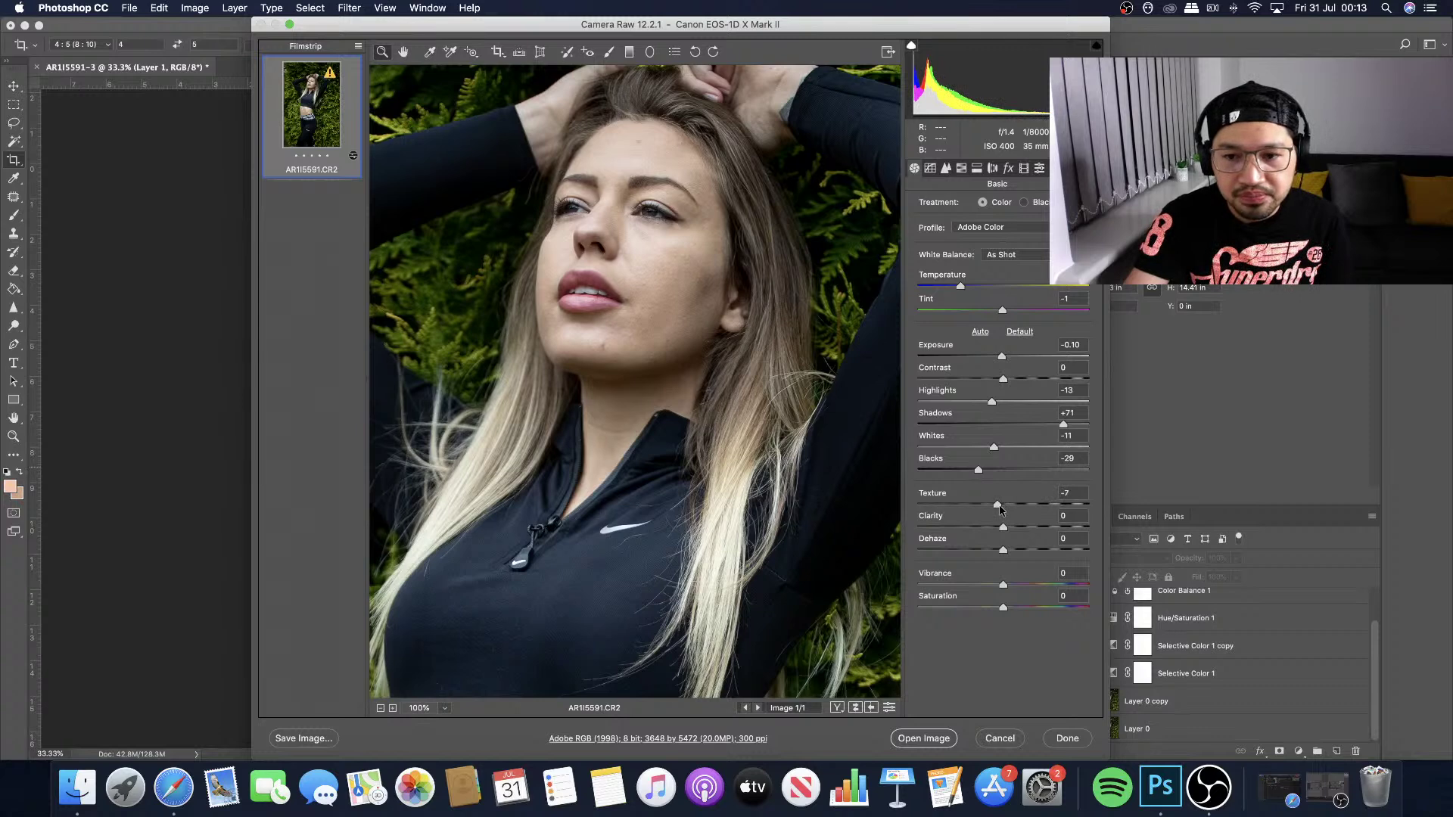
pyautogui.click(999, 510)
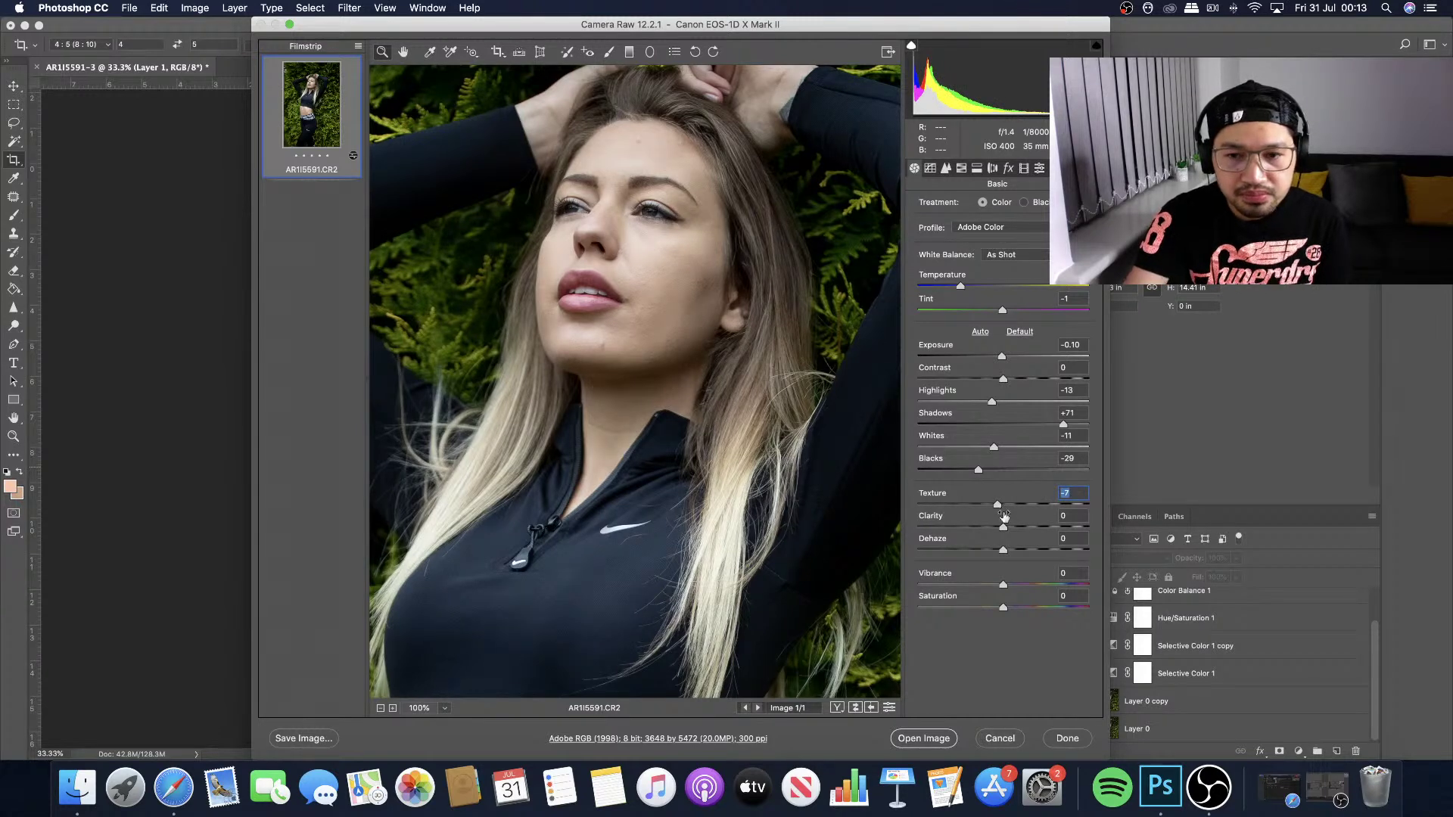
# Set Clarity to +15, comparing several values on the face.
pyautogui.moveTo(1002, 528)
pyautogui.mouseDown()
pyautogui.moveTo(1032, 532)
pyautogui.moveTo(1020, 528)
pyautogui.mouseUp()
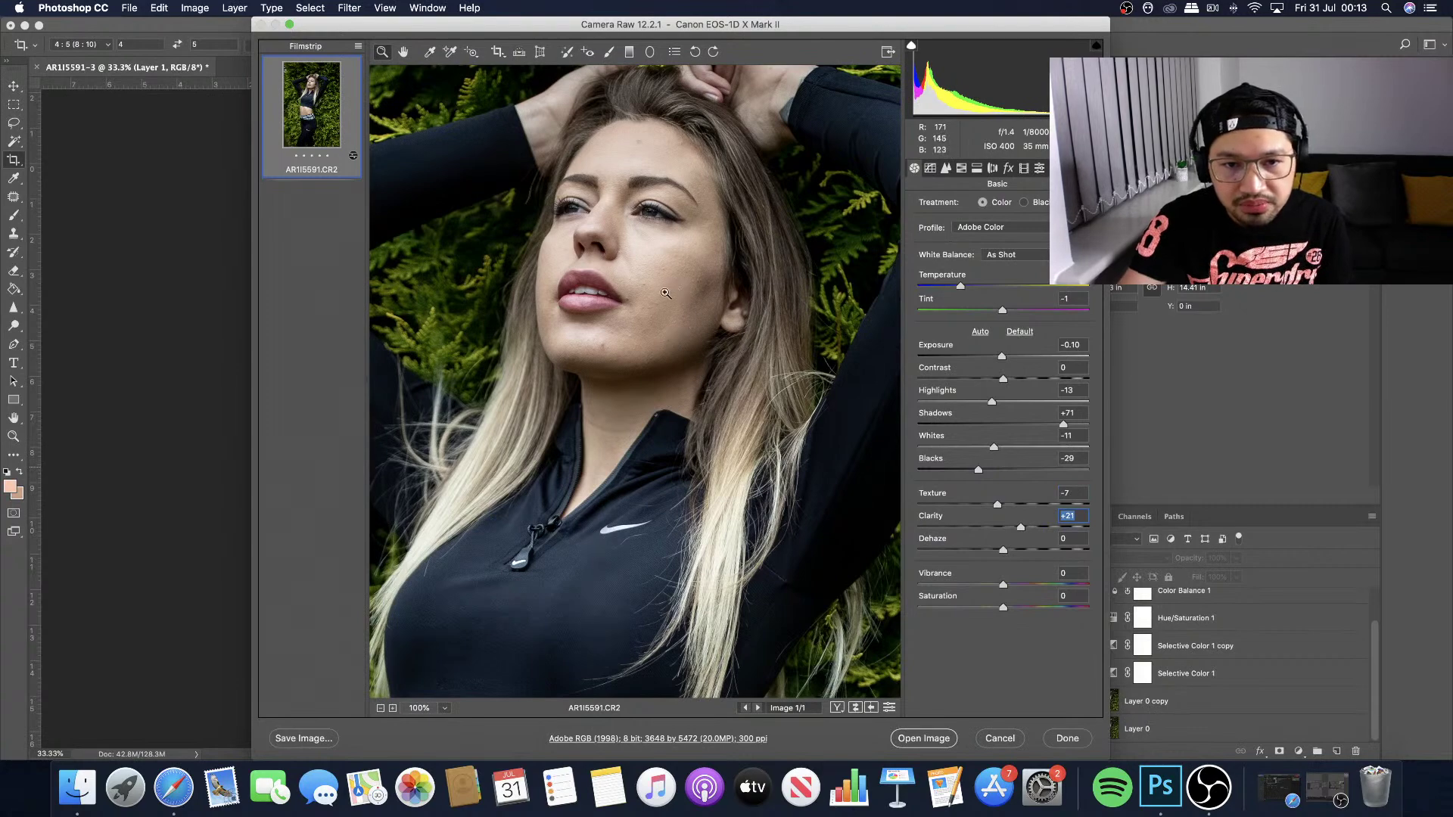
pyautogui.moveTo(1002, 505)
pyautogui.mouseDown()
pyautogui.moveTo(1052, 505)
pyautogui.moveTo(997, 504)
pyautogui.moveTo(1014, 529)
pyautogui.mouseUp()
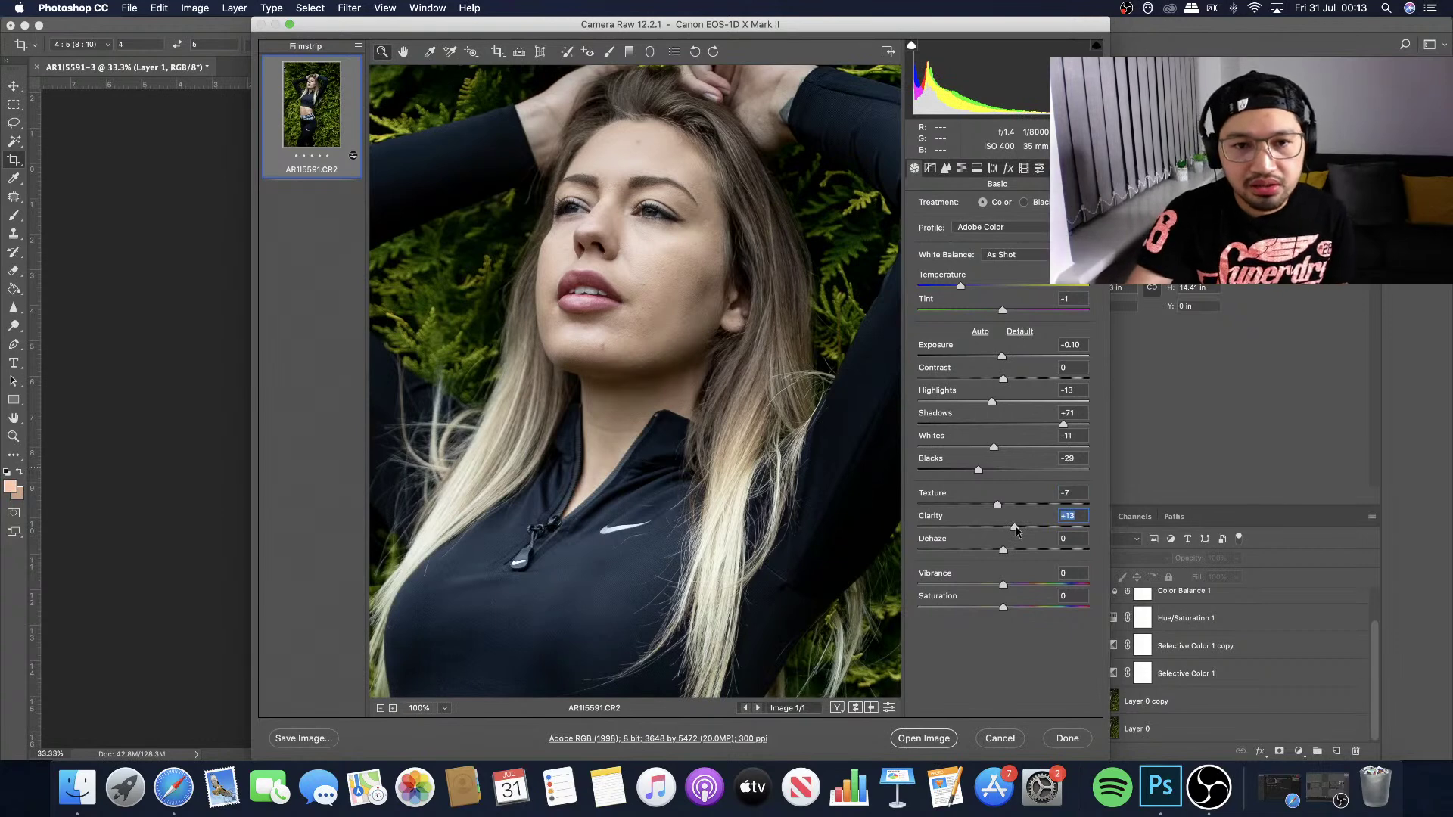
pyautogui.moveTo(1016, 529)
pyautogui.mouseDown()
pyautogui.moveTo(1050, 534)
pyautogui.moveTo(1011, 535)
pyautogui.mouseUp()
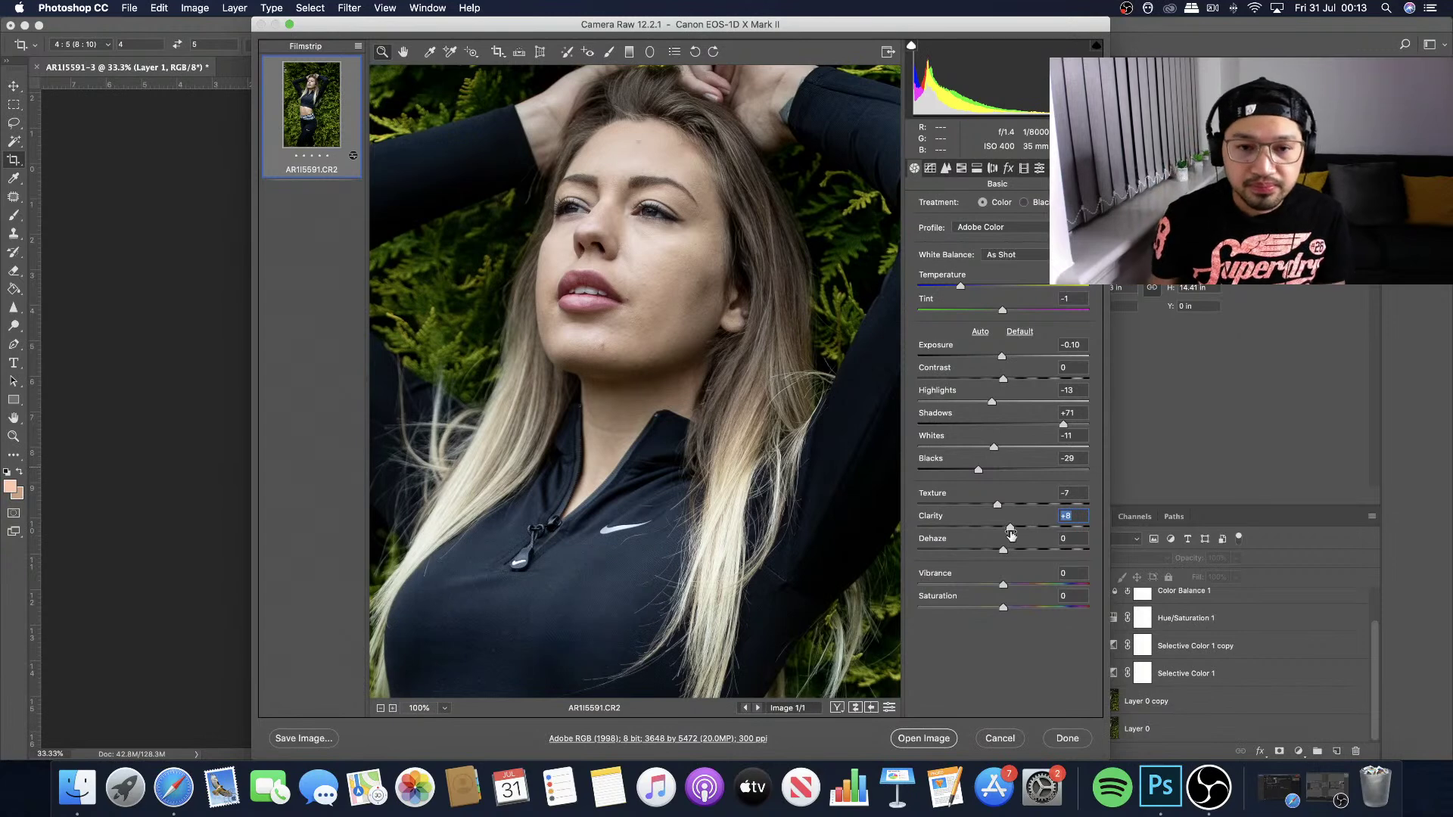
pyautogui.moveTo(1010, 531); pyautogui.dragTo(1016, 530)
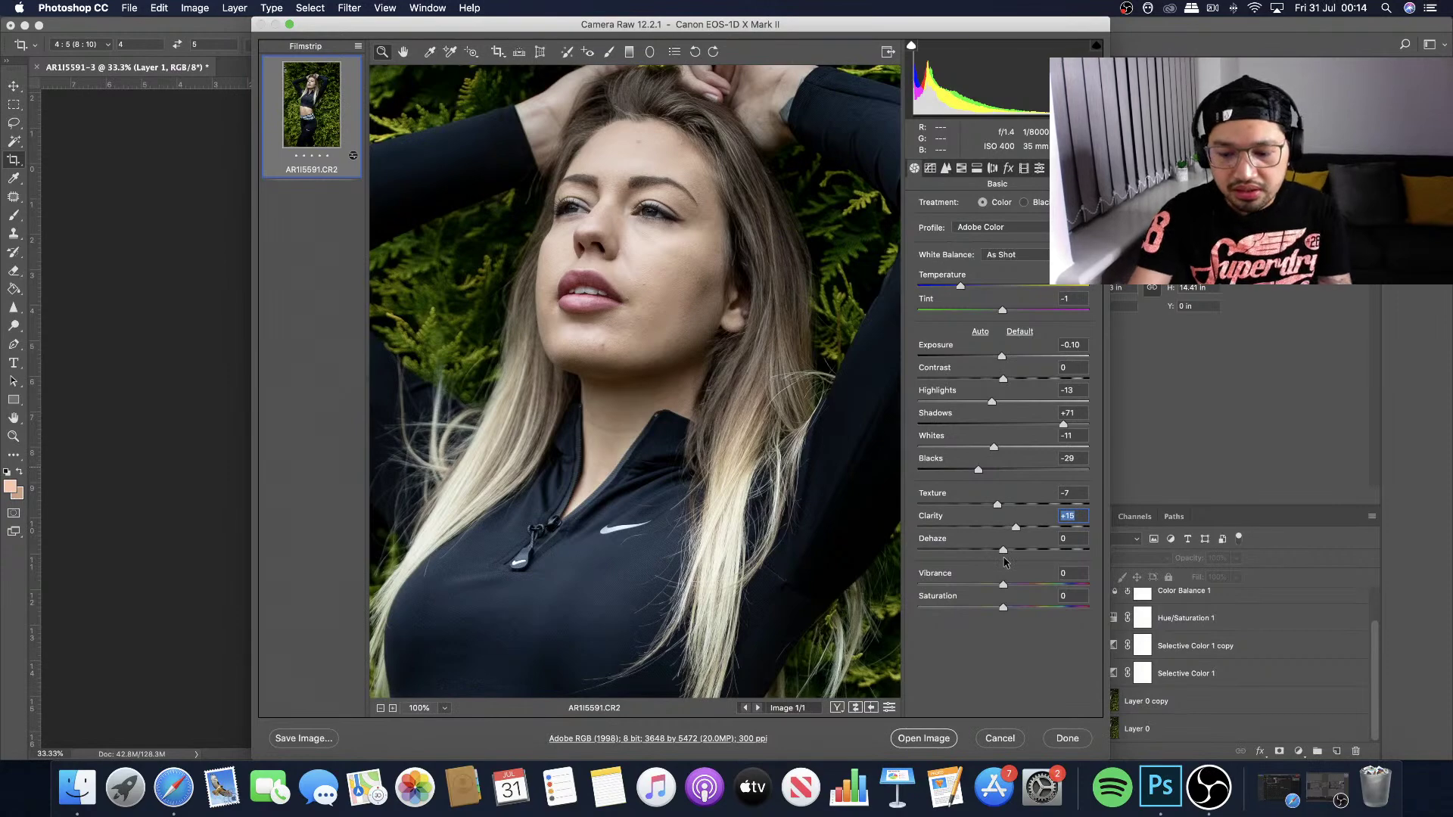
# Raise Vibrance to +68 while judging the colours on the whole photo.
pyautogui.press('super+0')
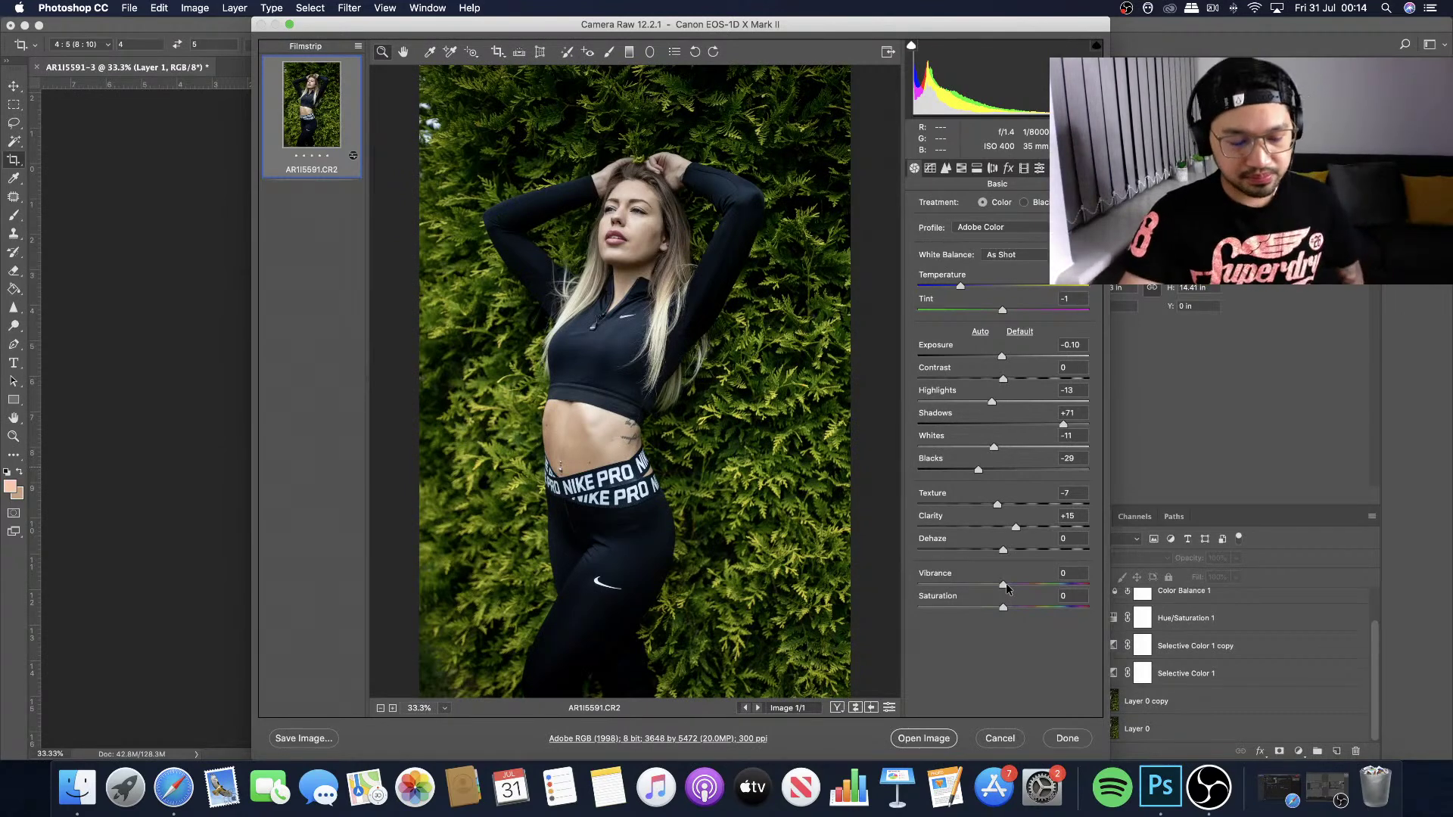
pyautogui.moveTo(1003, 586); pyautogui.dragTo(1047, 586)
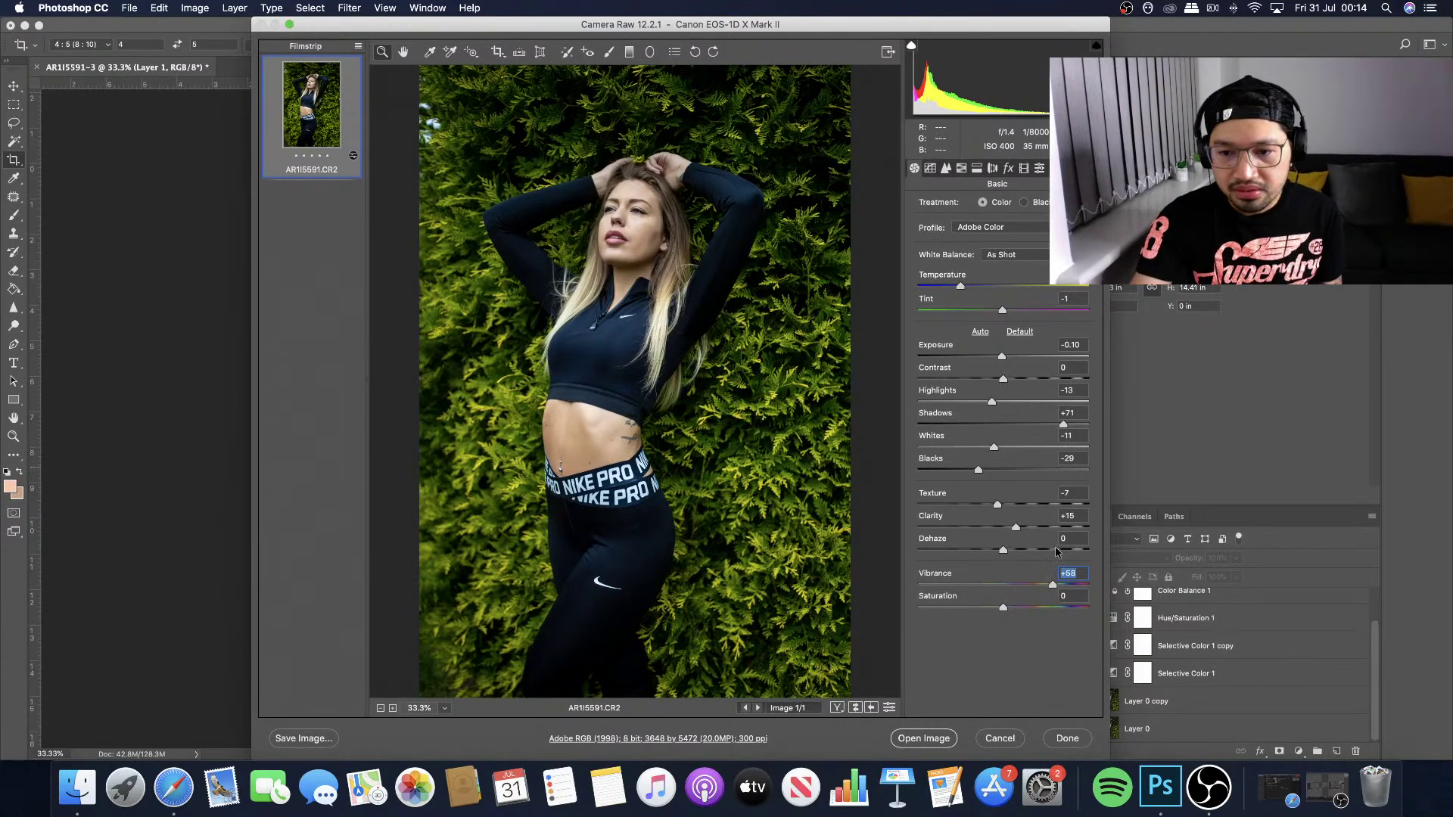
pyautogui.moveTo(1051, 584); pyautogui.dragTo(1066, 585)
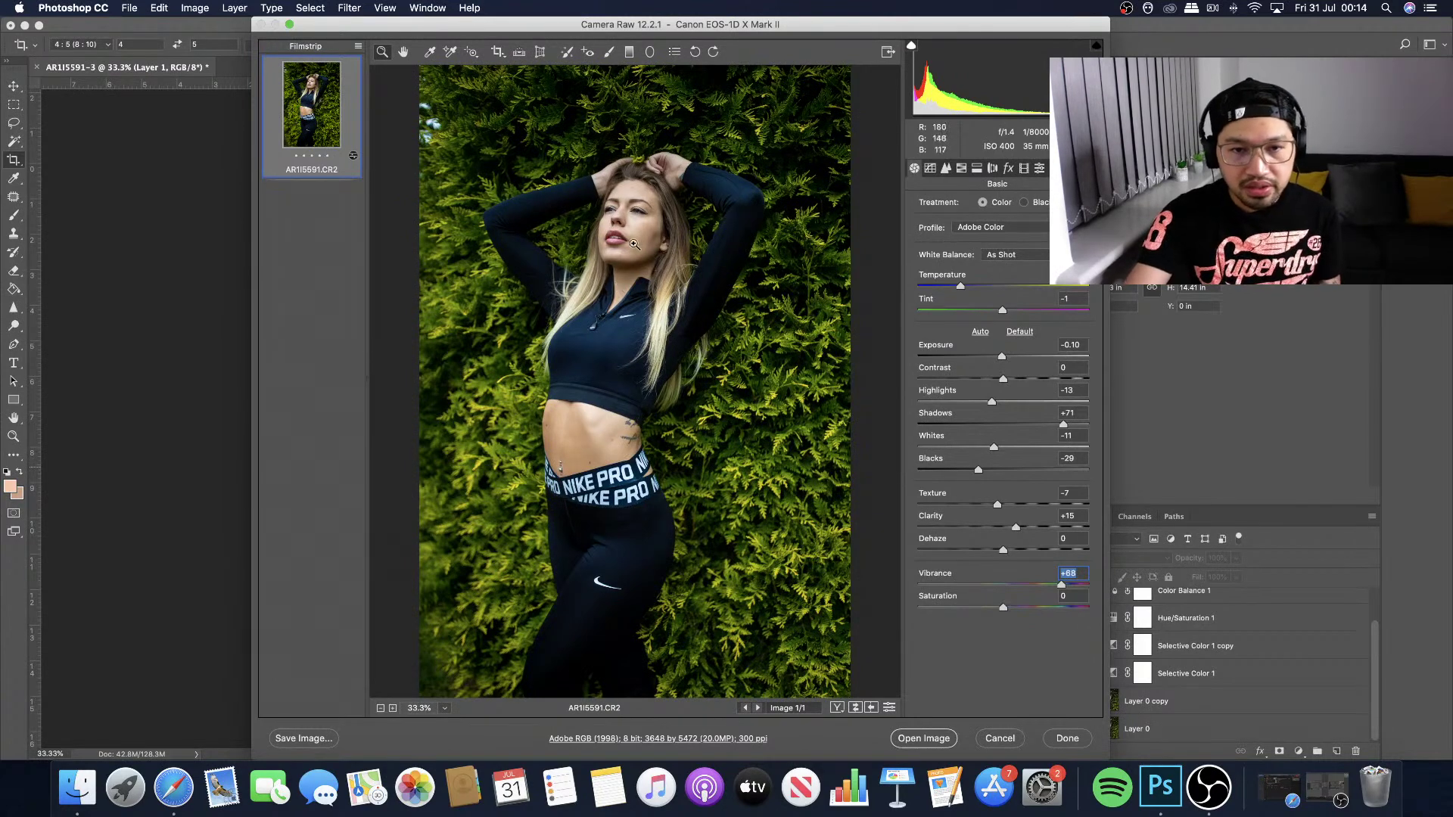
# Lower the photo's overall Saturation to -13 and moderately raise the sharpening Amount and Detail.
pyautogui.moveTo(1002, 610); pyautogui.dragTo(993, 611)
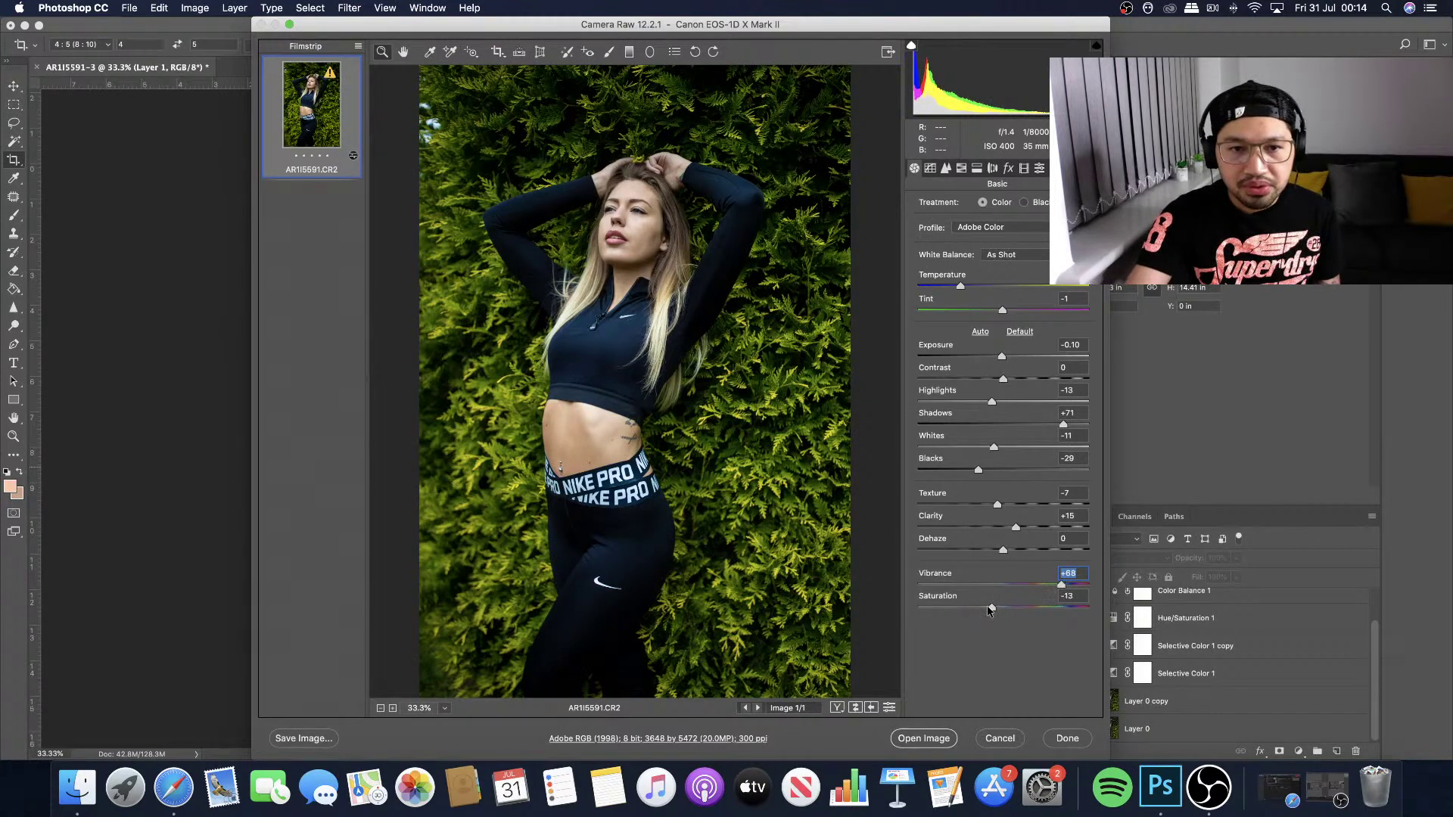
pyautogui.click(989, 610)
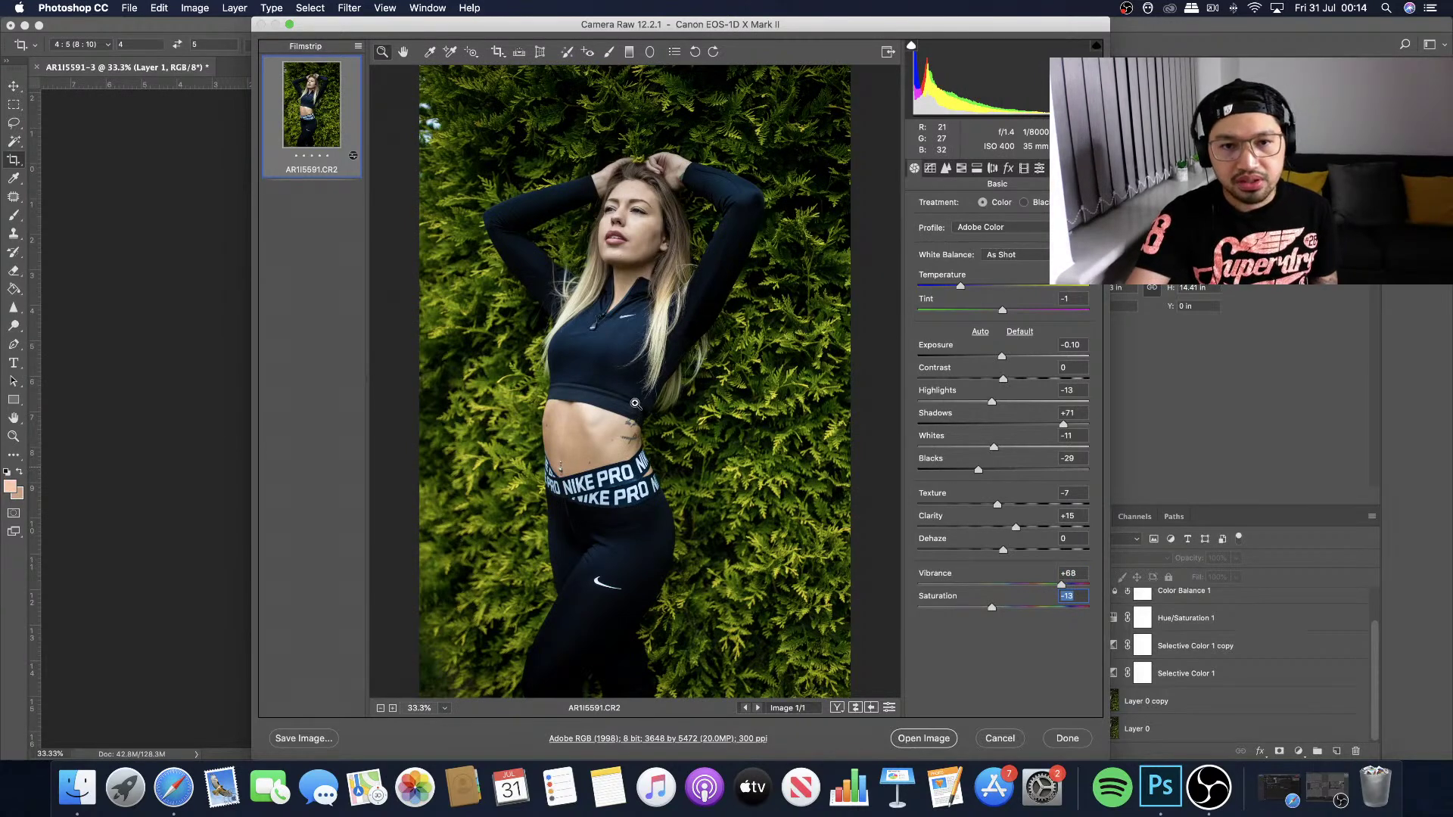
pyautogui.click(946, 170)
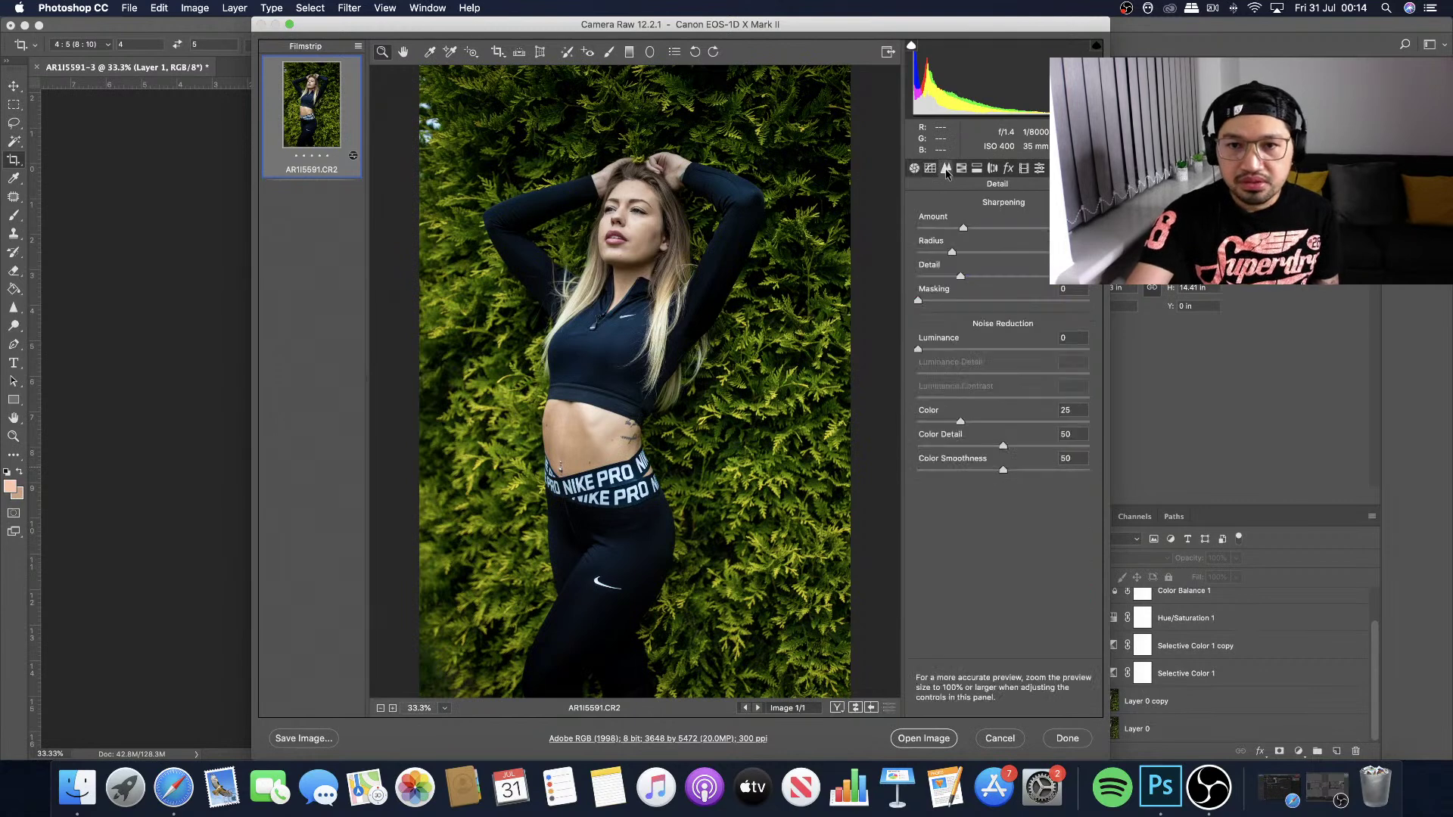
pyautogui.click(932, 171)
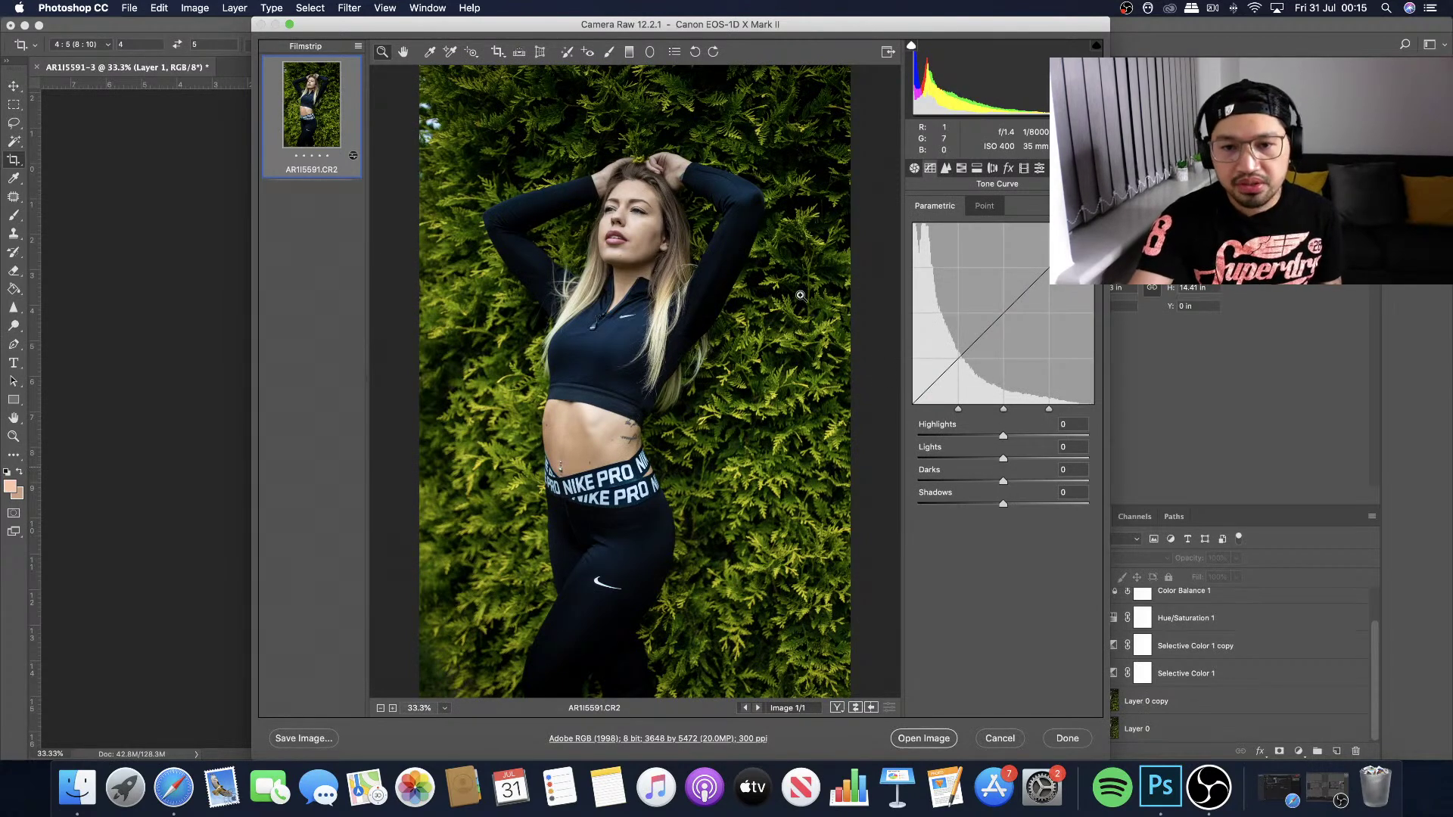
pyautogui.click(946, 168)
pyautogui.moveTo(968, 231); pyautogui.dragTo(972, 231)
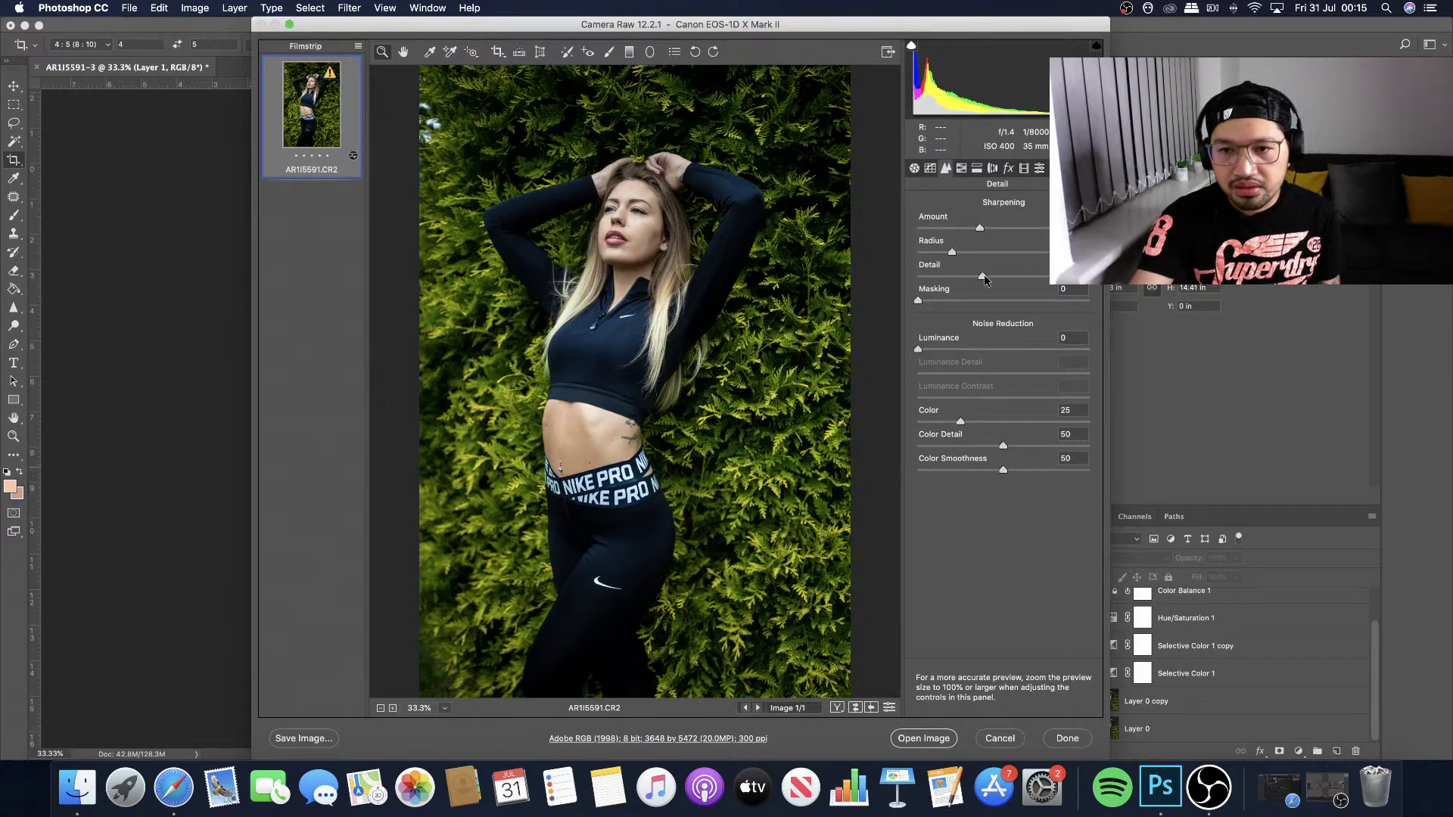
pyautogui.moveTo(981, 231); pyautogui.dragTo(979, 230)
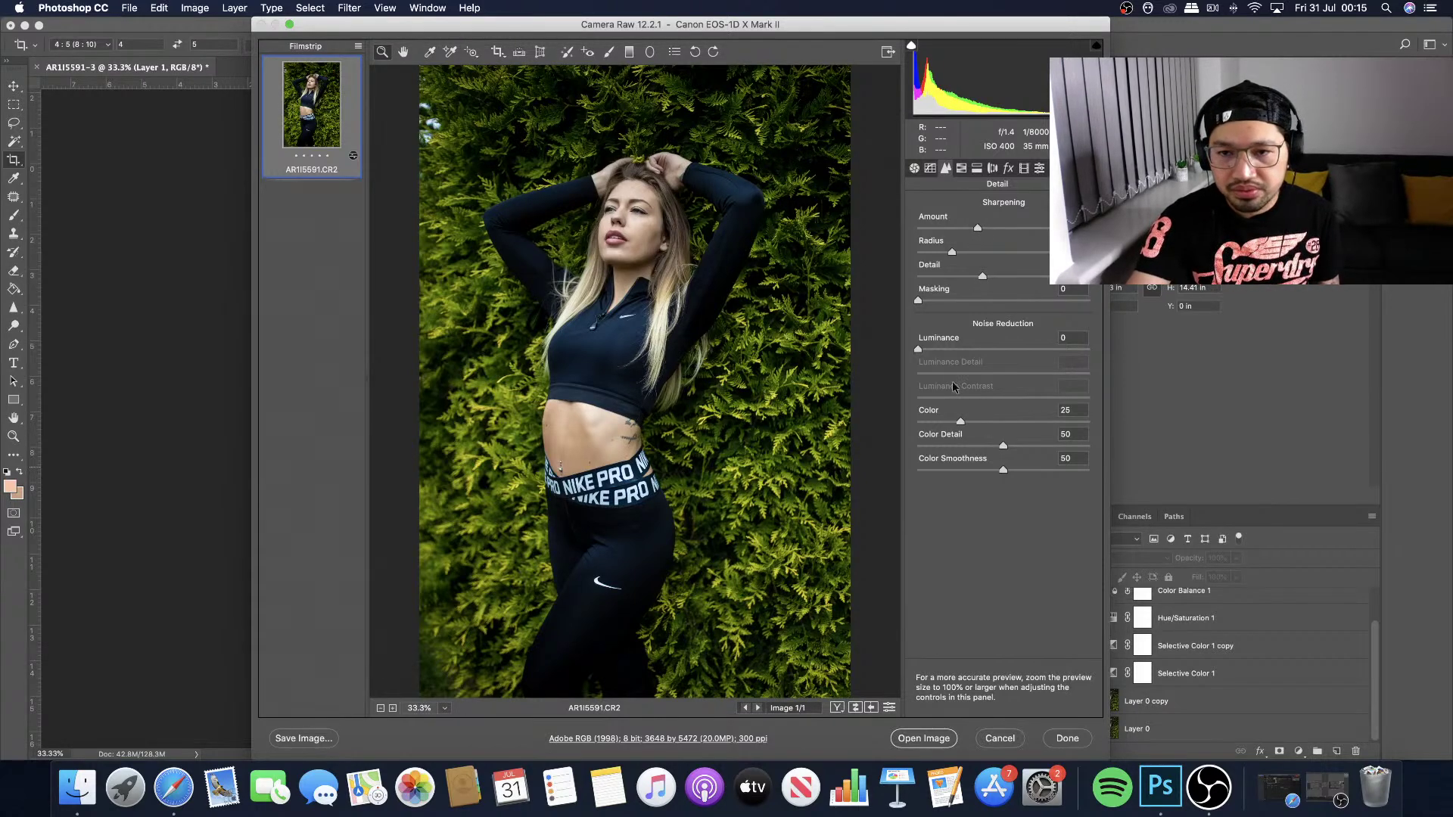
# Shift the hue of Yellows to -100 and Greens to +30 in the HSL adjustments.
pyautogui.click(961, 168)
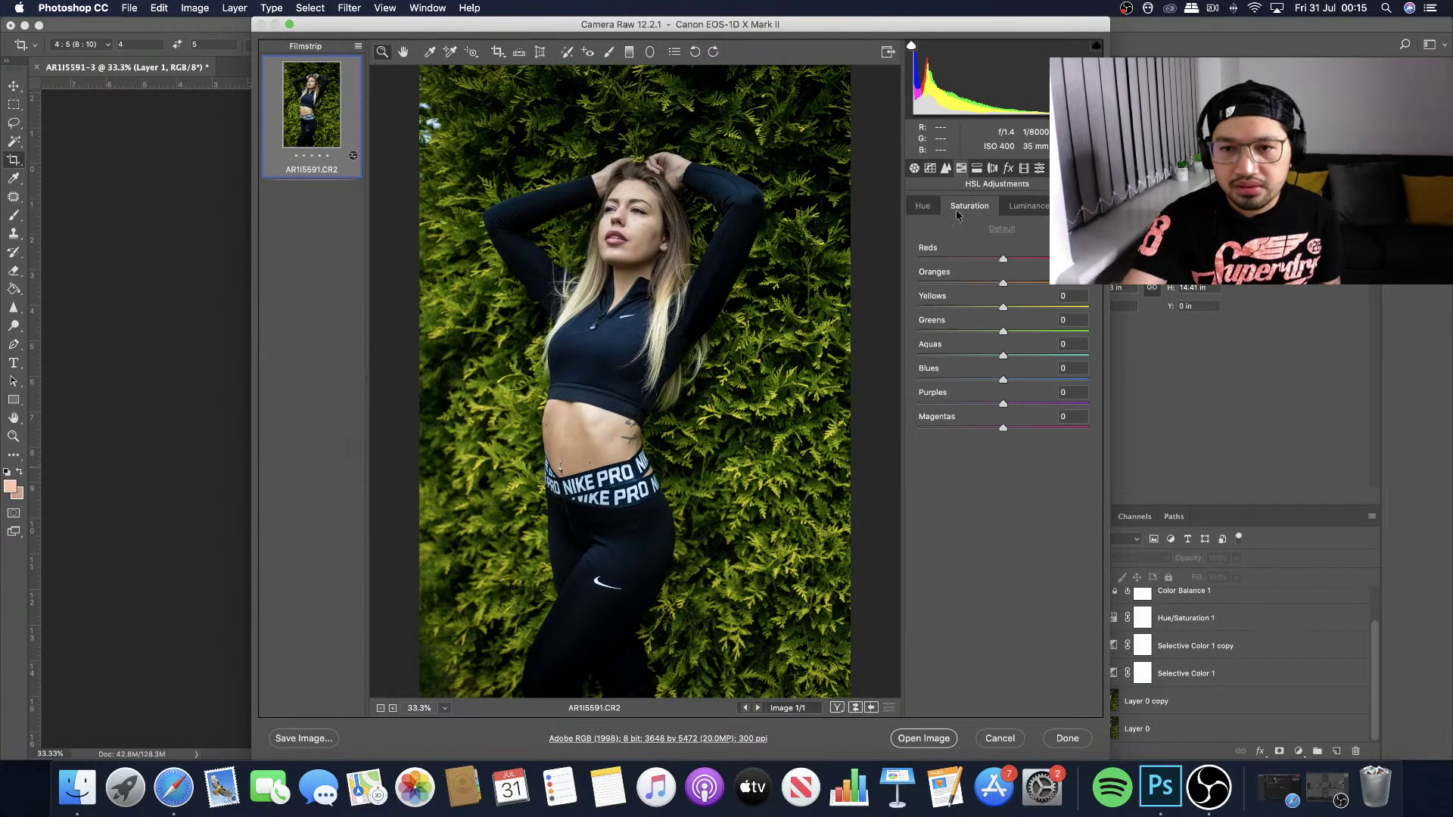
pyautogui.click(928, 208)
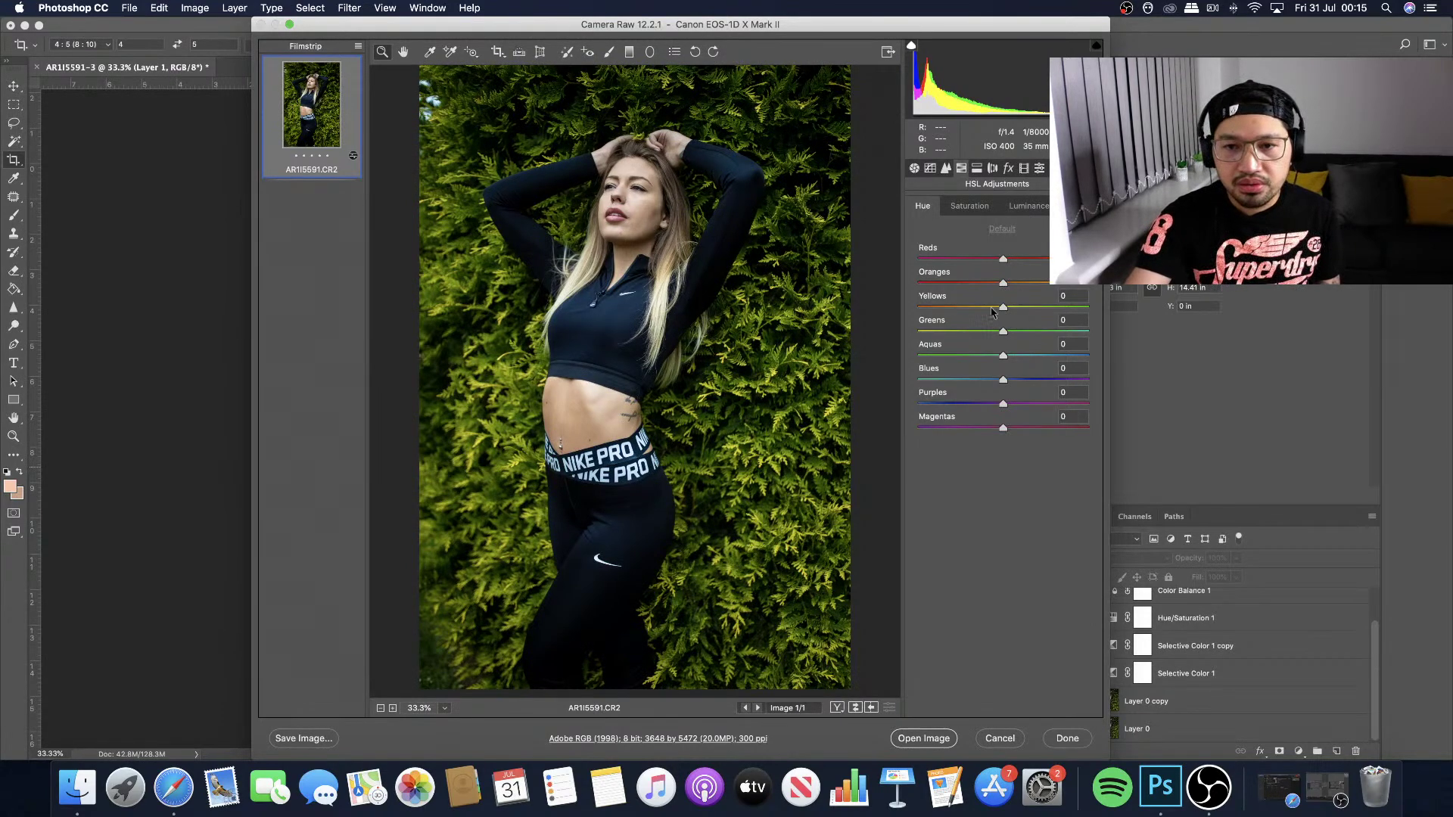
pyautogui.moveTo(1001, 309); pyautogui.dragTo(880, 309)
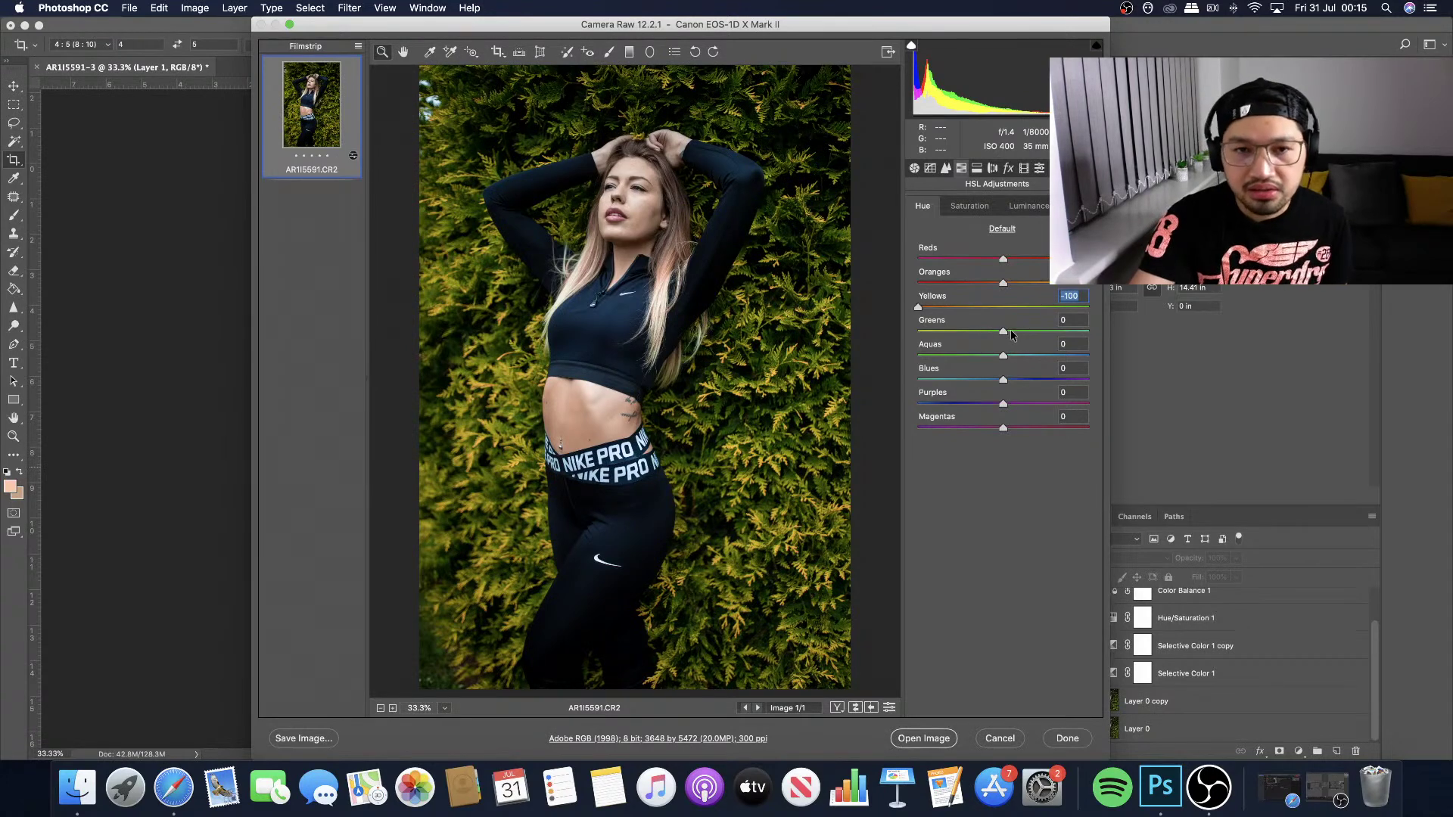
pyautogui.moveTo(1003, 333); pyautogui.dragTo(1024, 333)
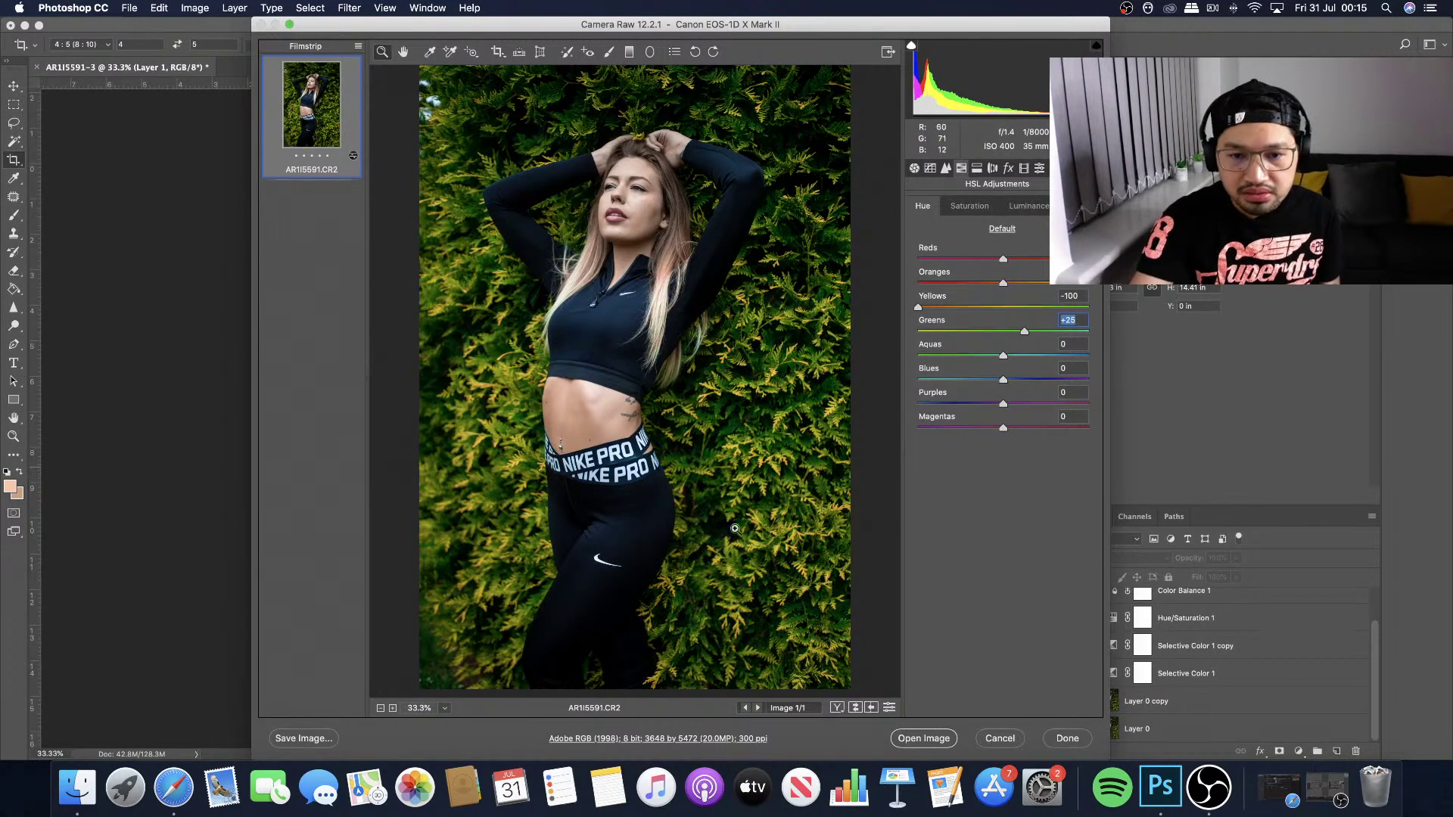
pyautogui.moveTo(1027, 332); pyautogui.dragTo(1031, 333)
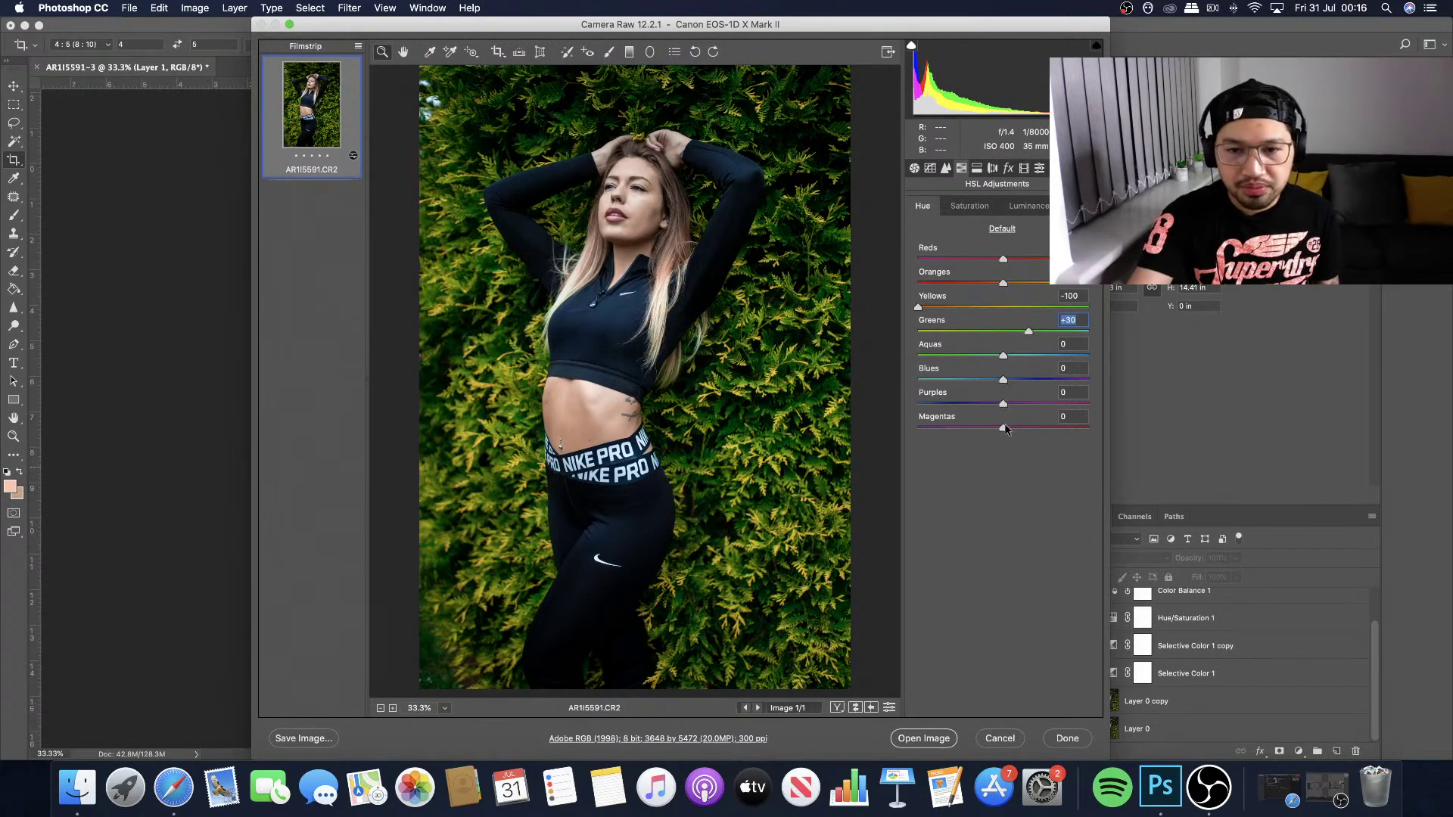
# Raise the saturation of Reds strongly and lower the saturation of Oranges slightly in the HSL adjustments.
pyautogui.click(976, 206)
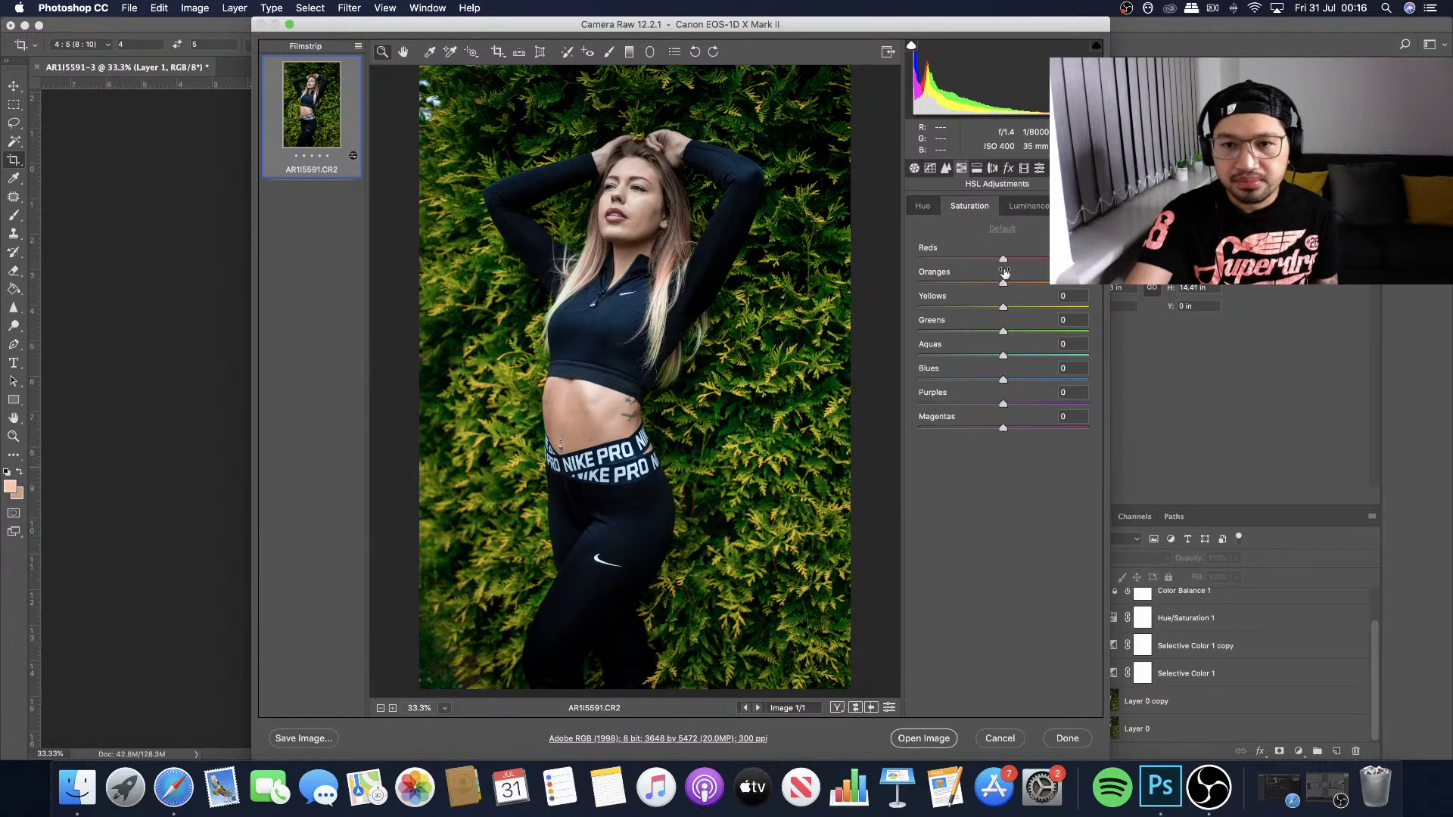
pyautogui.moveTo(1004, 259); pyautogui.dragTo(1047, 261)
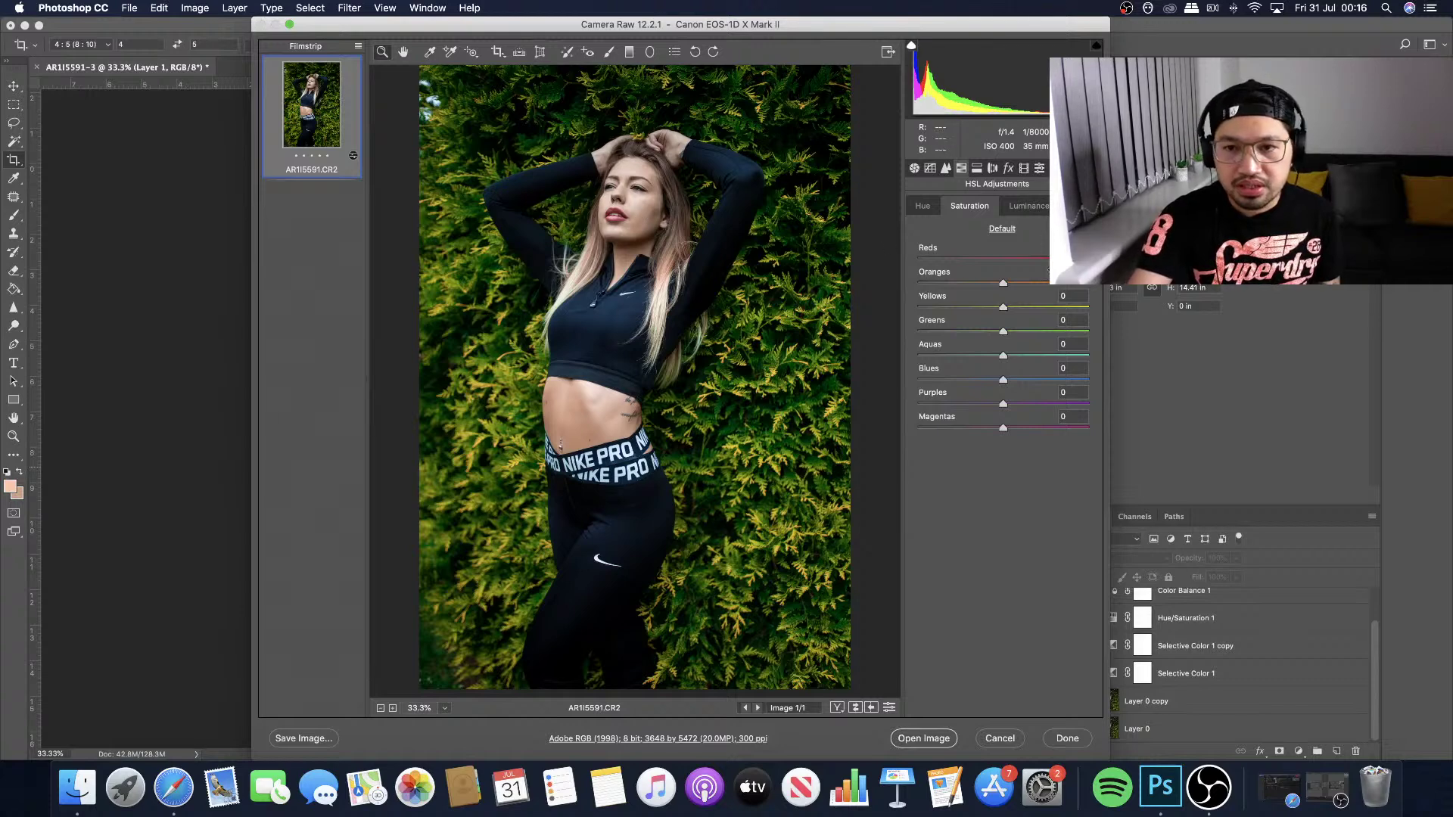
pyautogui.moveTo(1007, 287); pyautogui.dragTo(999, 287)
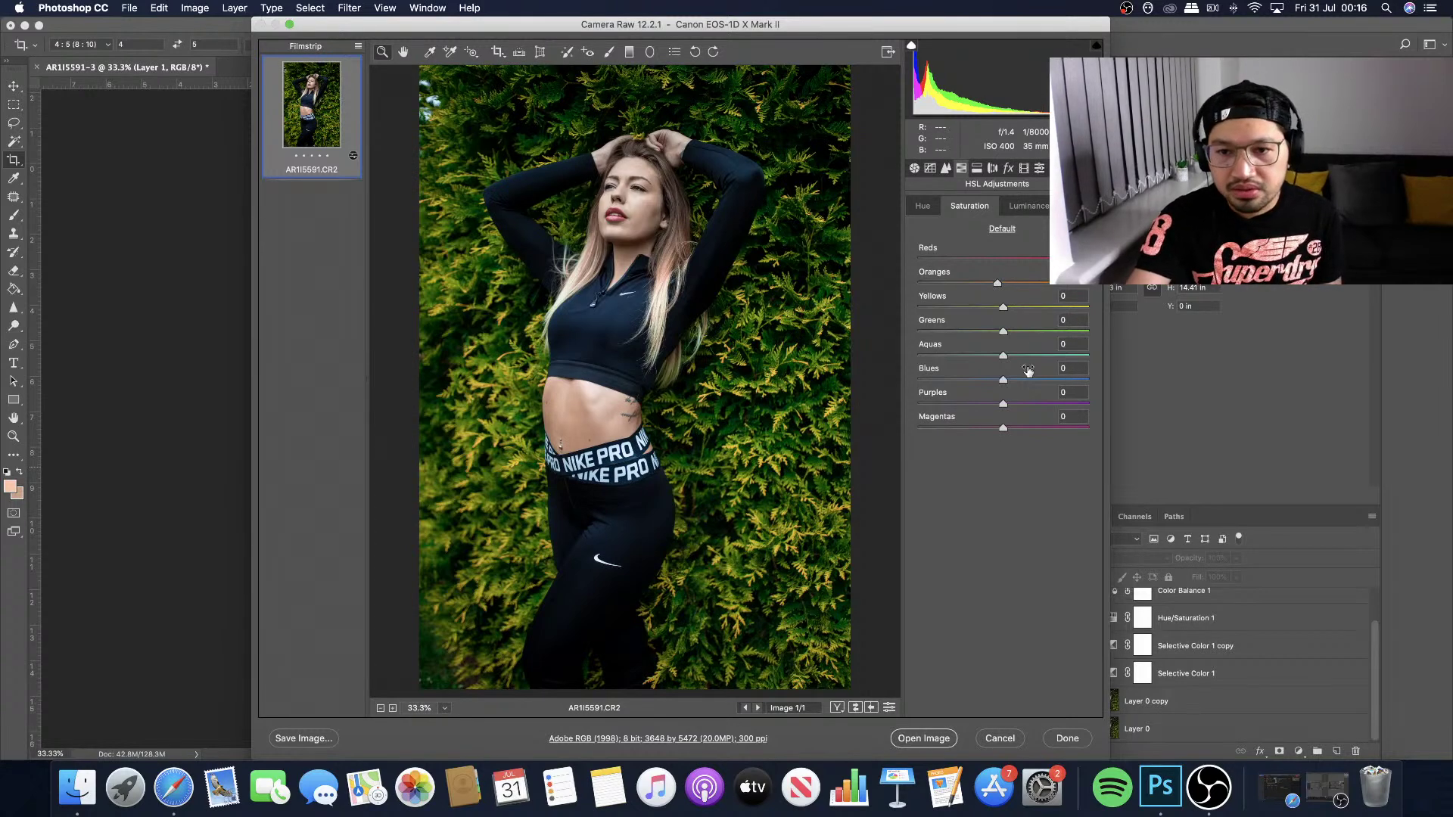
# Set the HSL saturation of Yellows to +99 and Greens to -100, comparing several Yellows values on the hedge.
pyautogui.moveTo(1004, 309); pyautogui.dragTo(1095, 313)
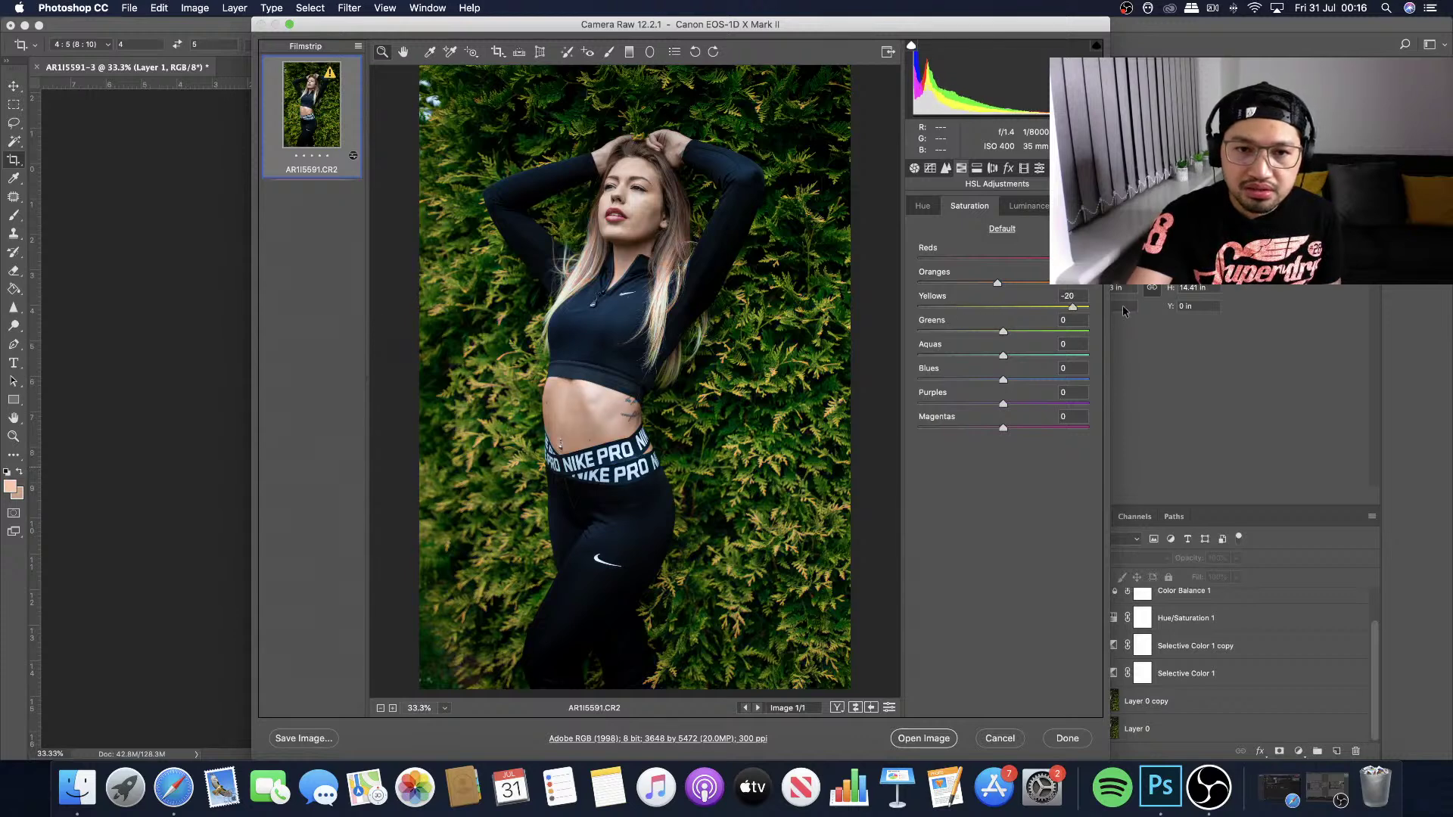
pyautogui.moveTo(1087, 307); pyautogui.dragTo(1058, 308)
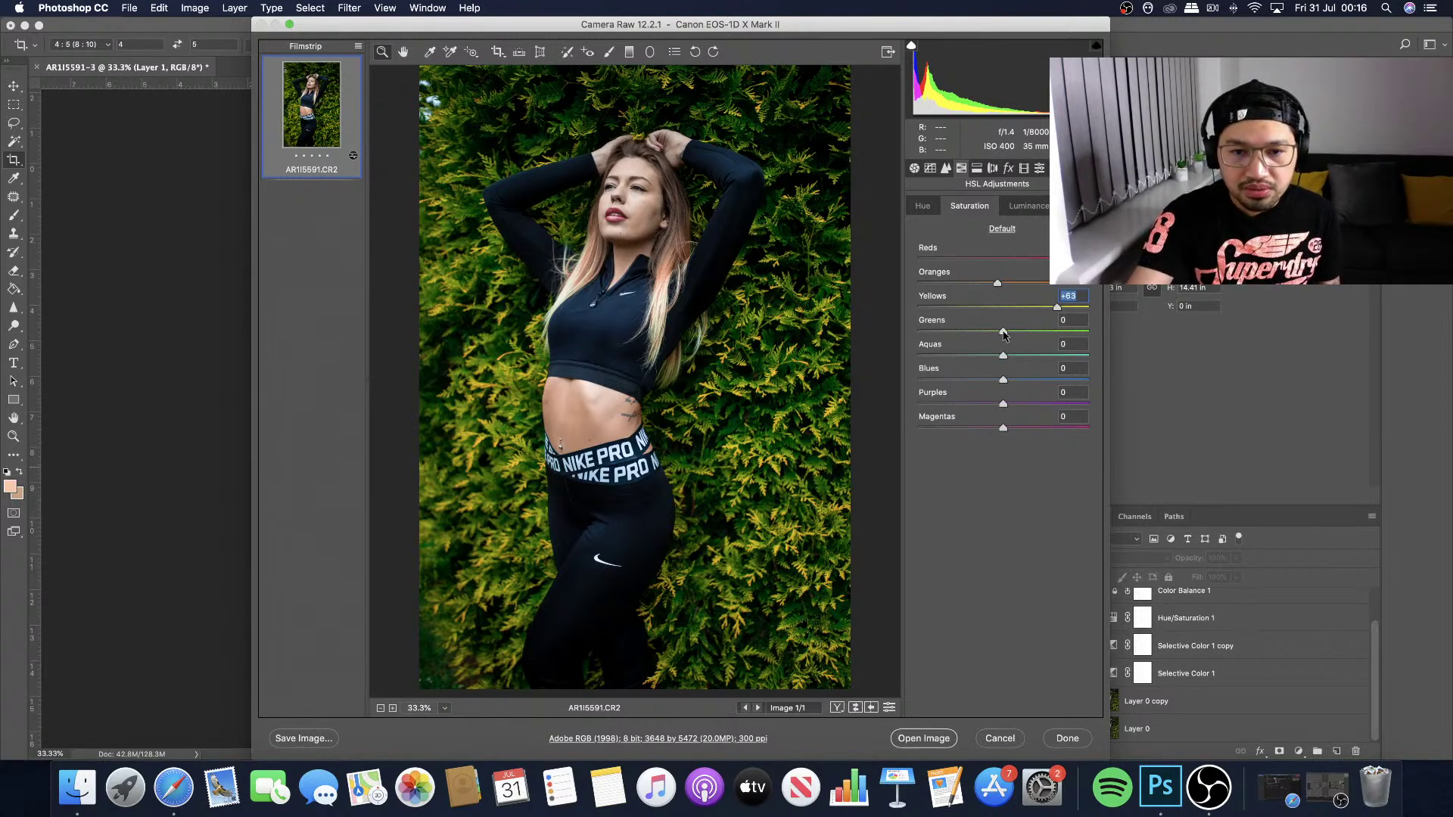
pyautogui.moveTo(1003, 334); pyautogui.dragTo(873, 323)
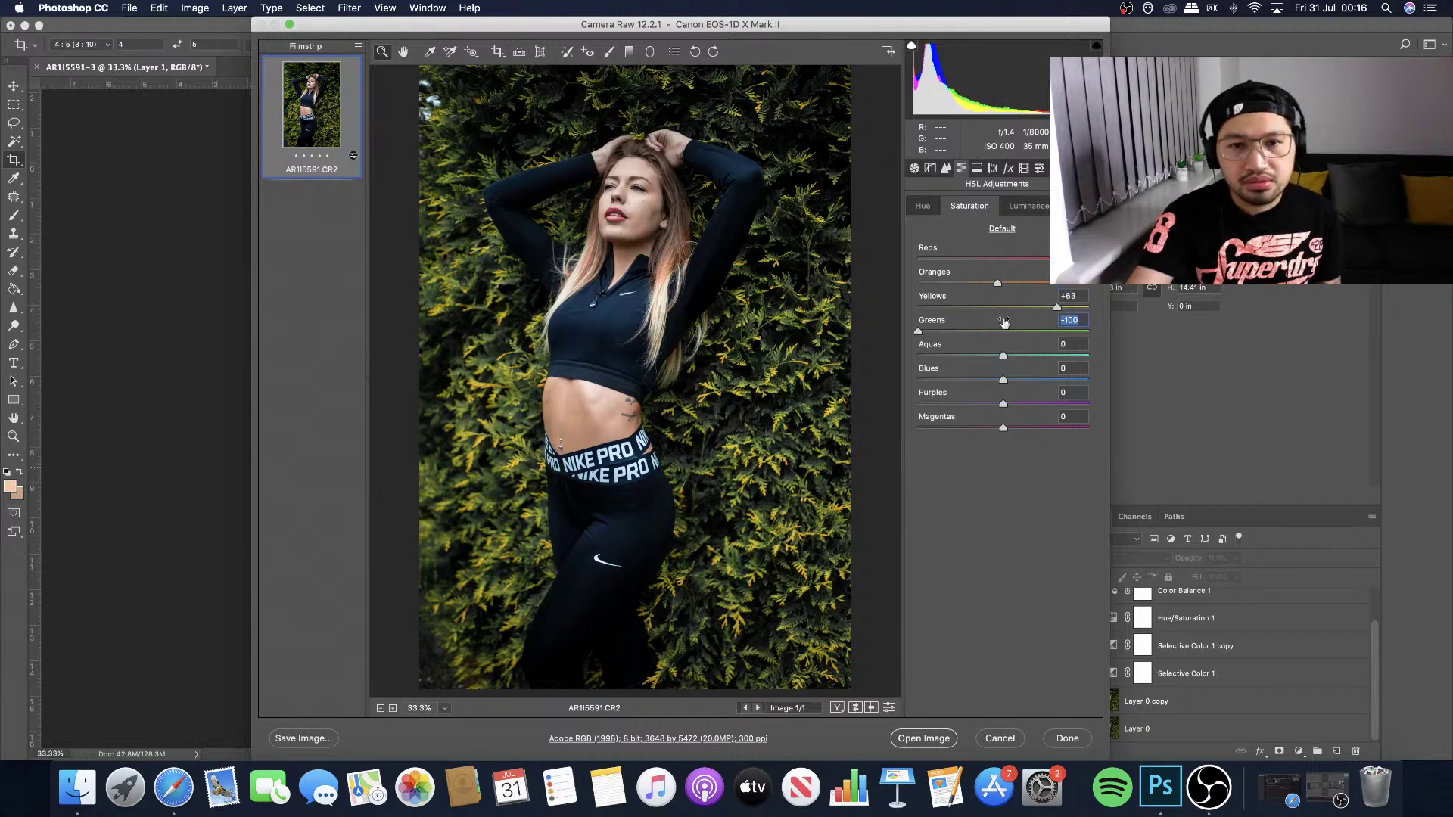
pyautogui.moveTo(1057, 308)
pyautogui.mouseDown()
pyautogui.moveTo(970, 310)
pyautogui.moveTo(1084, 310)
pyautogui.mouseUp()
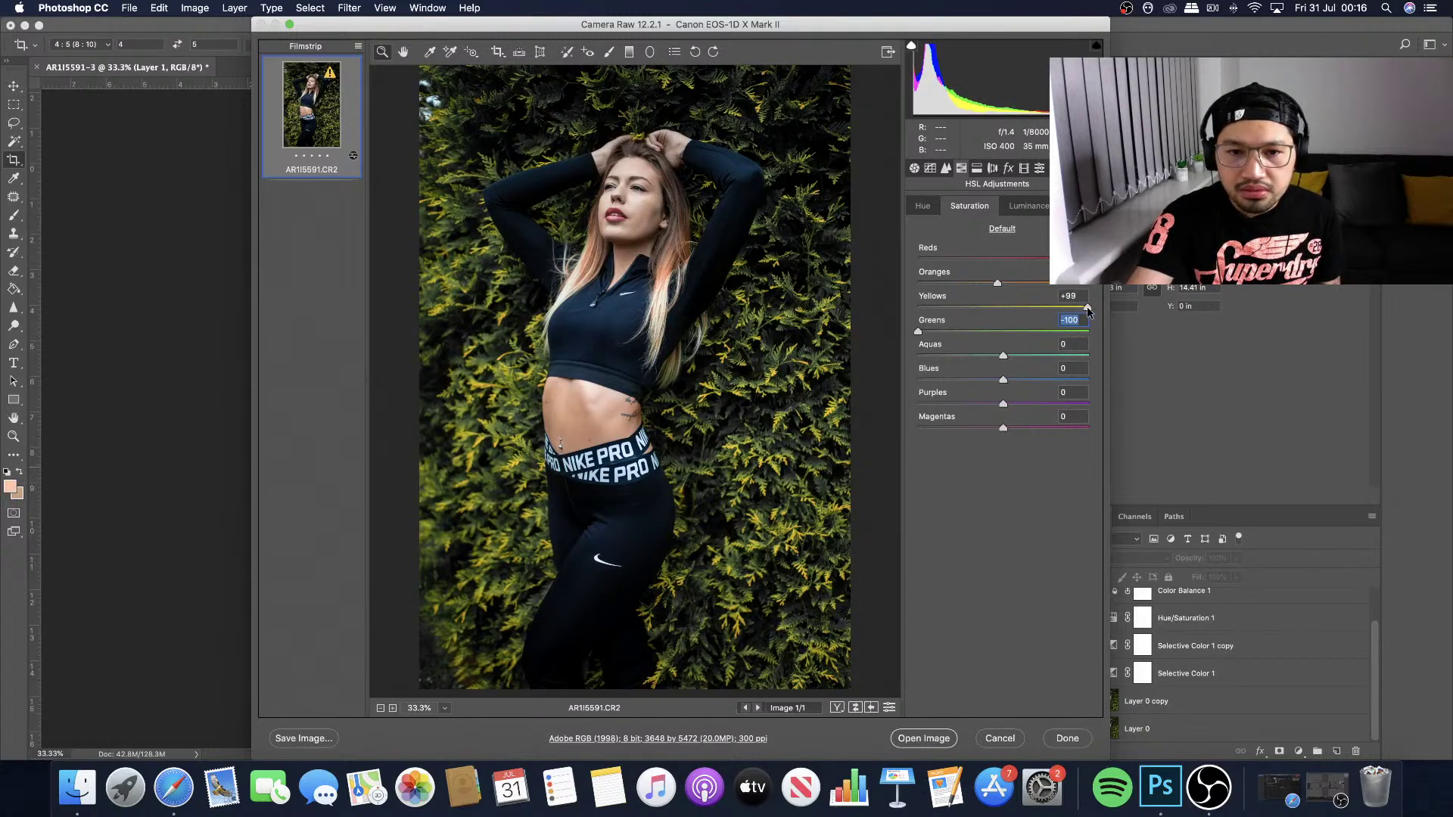
pyautogui.click(1087, 311)
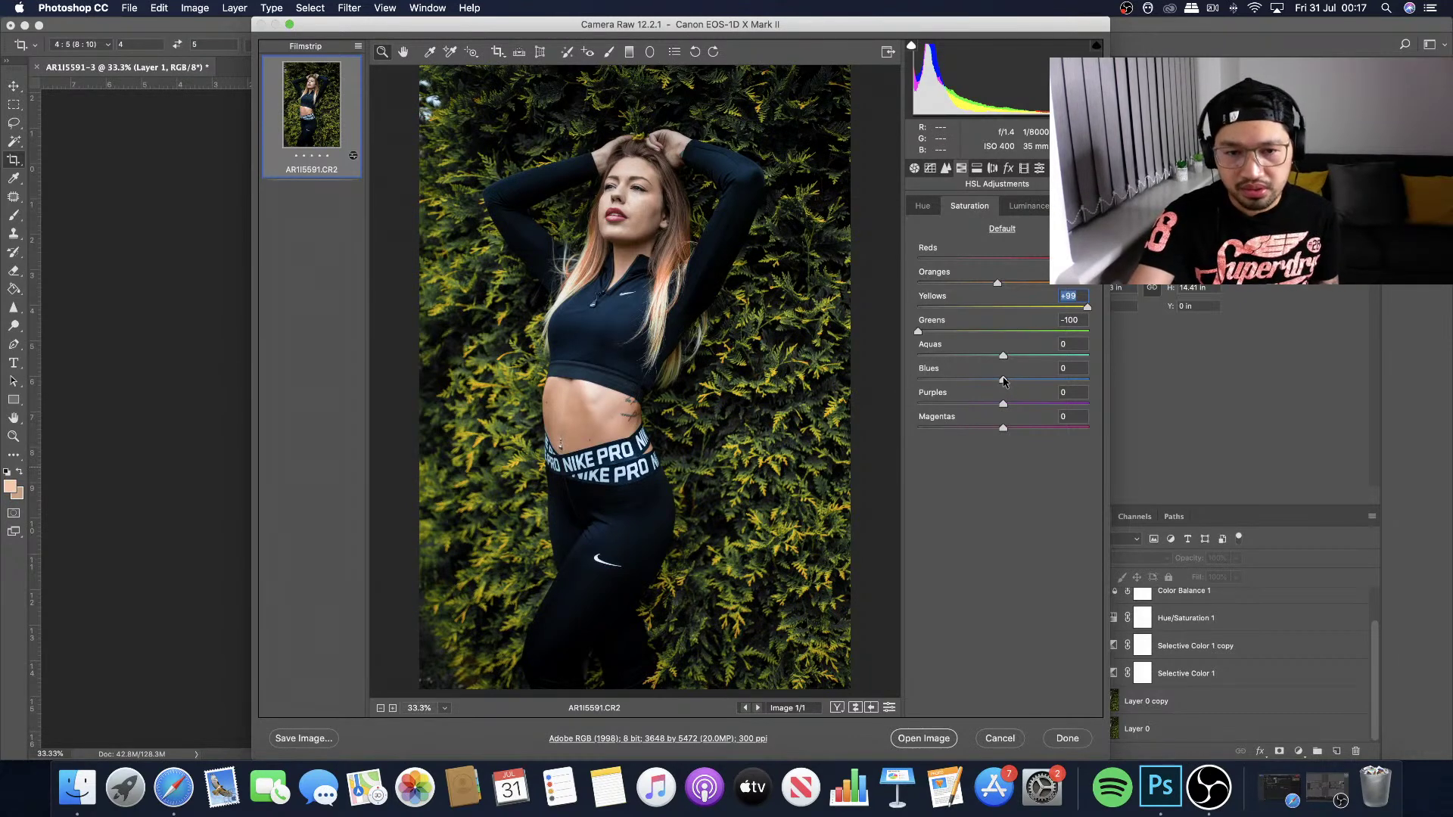
# Reduce the HSL saturation of Blues to -79 to neutralise the model's clothing, comparing it with -100.
pyautogui.moveTo(1003, 380); pyautogui.dragTo(795, 367)
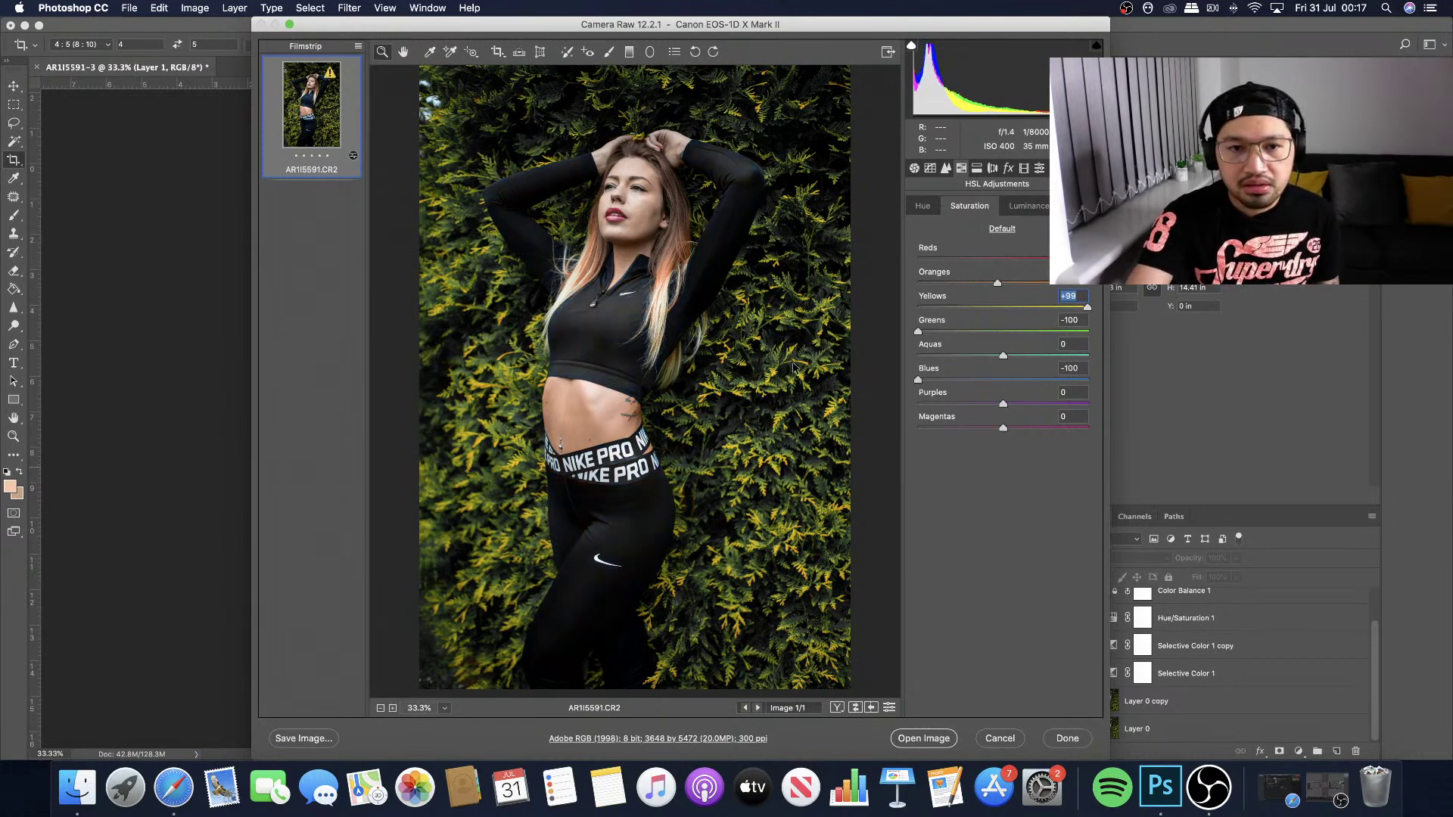
pyautogui.moveTo(917, 375); pyautogui.dragTo(941, 379)
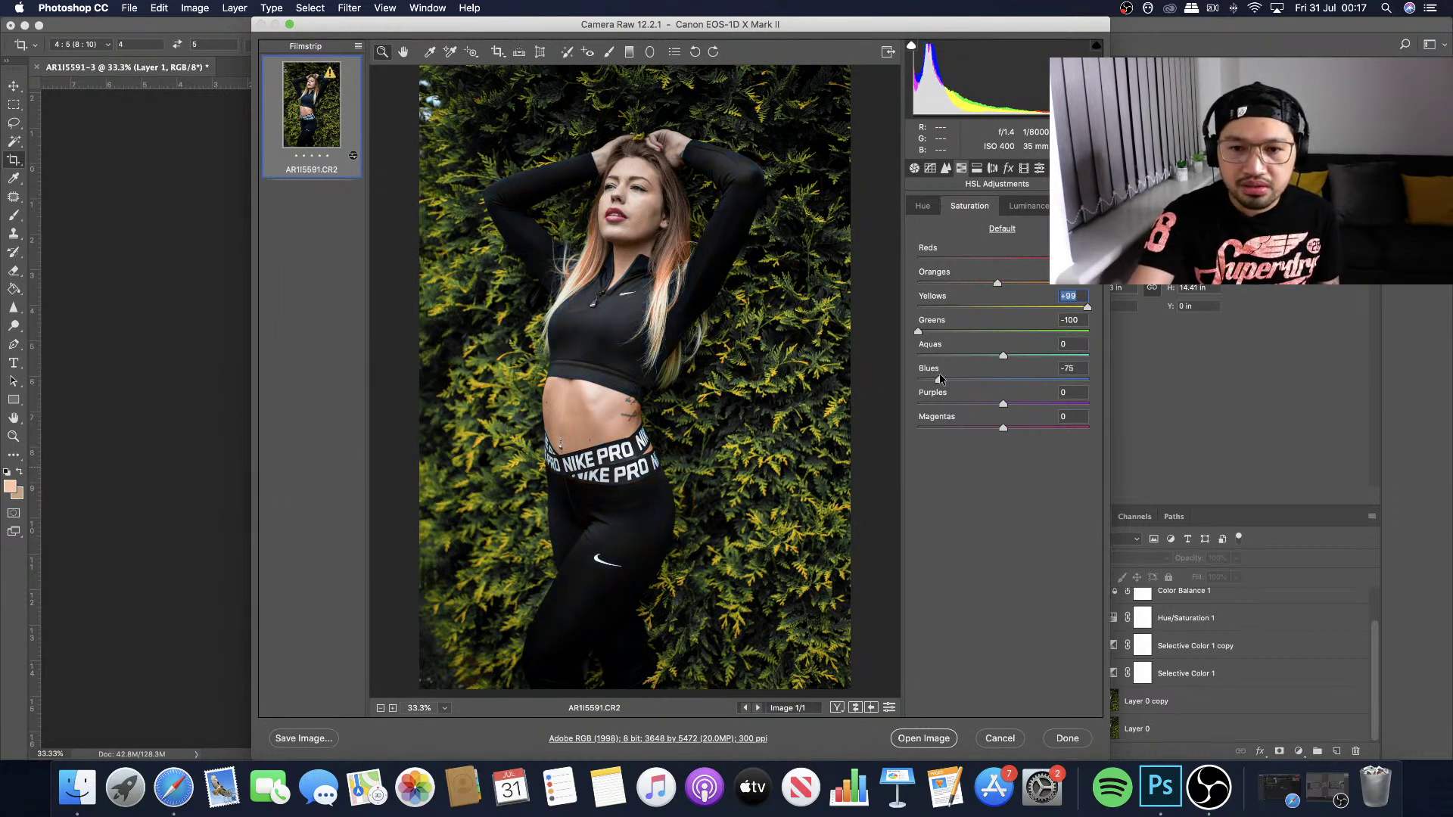
pyautogui.click(937, 379)
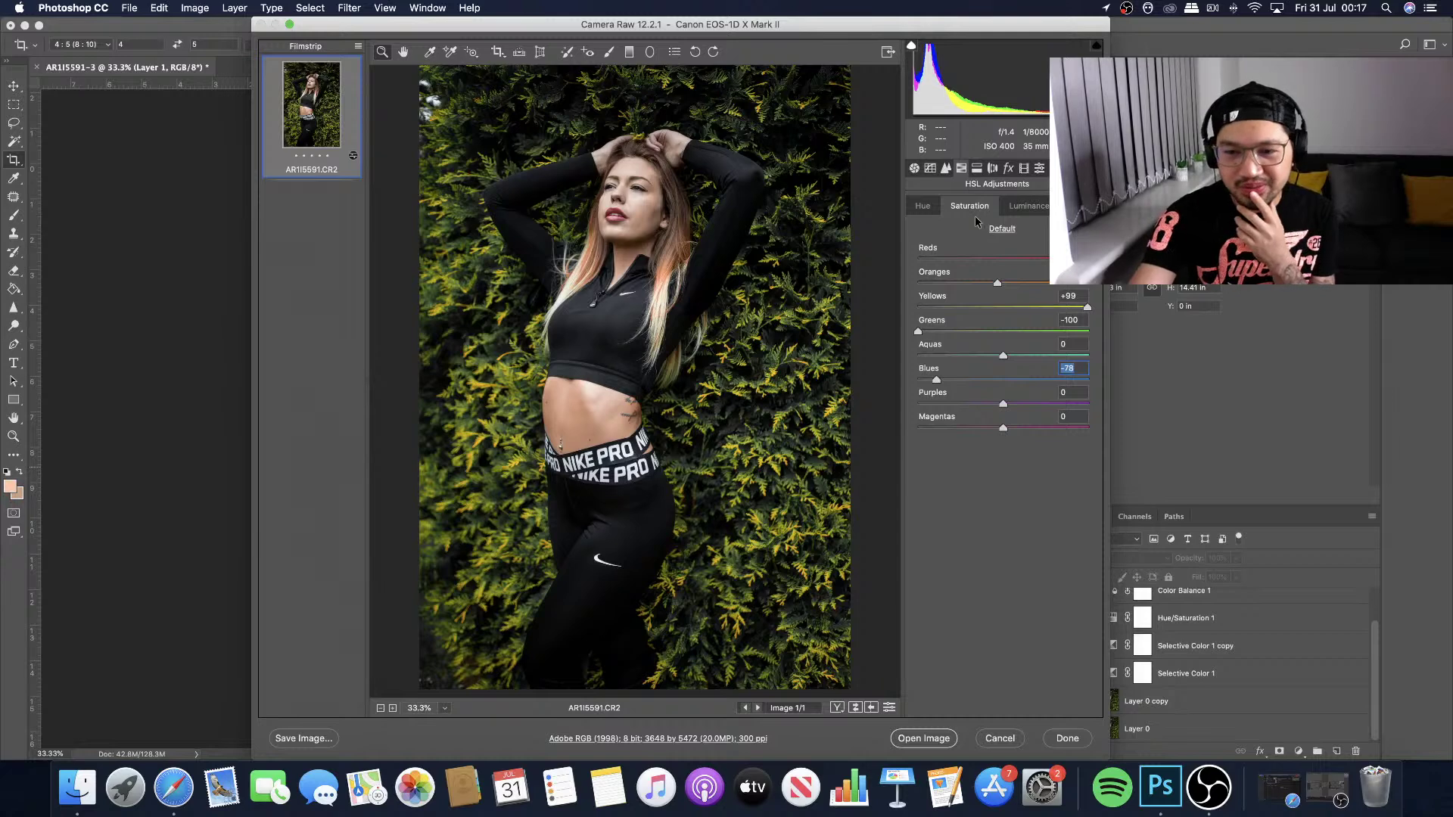
# Set the HSL luminance of Yellows to +24 and Greens to -36, leaving Reds at its default after trying small shifts.
pyautogui.click(1023, 209)
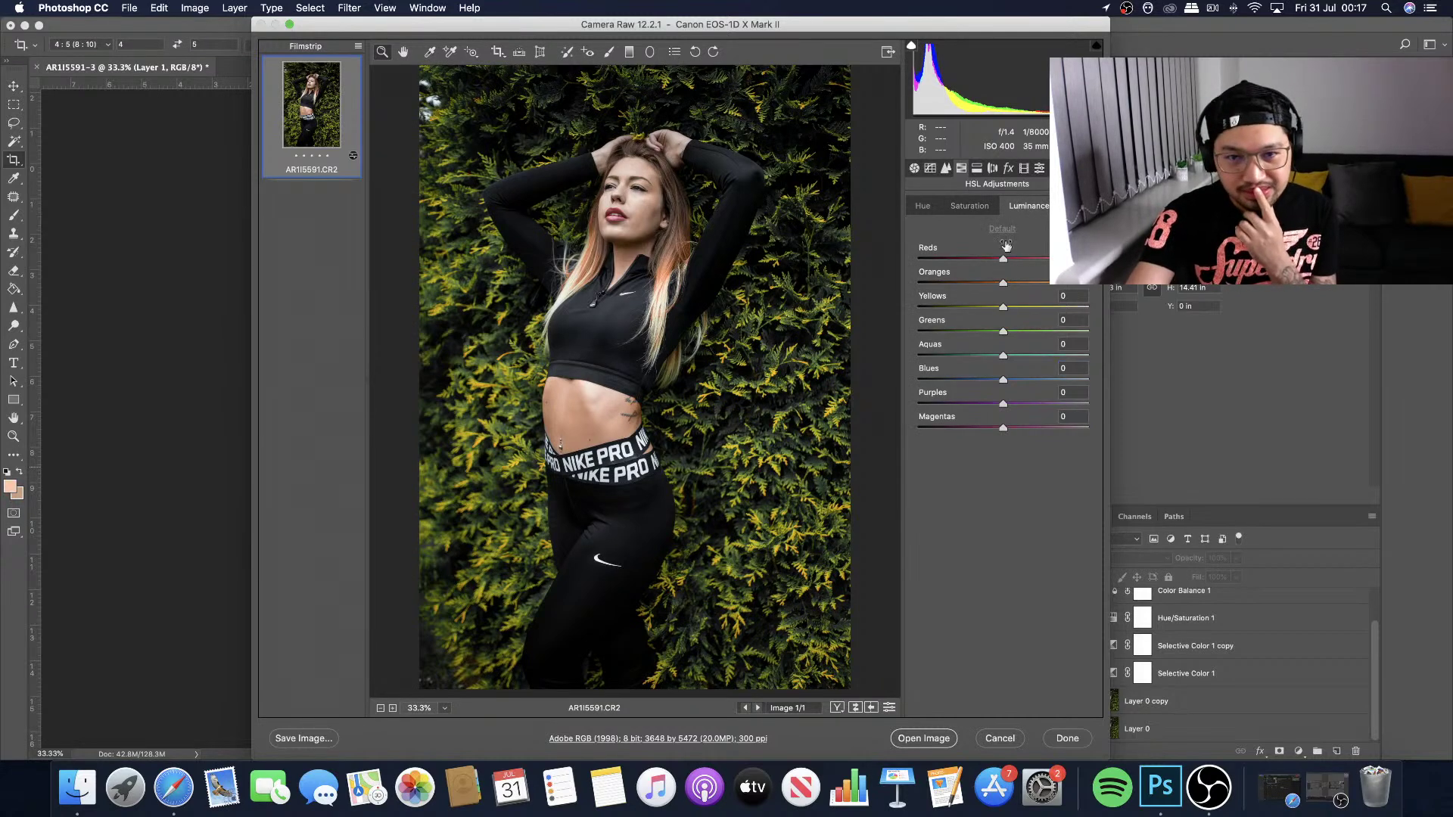
pyautogui.moveTo(1005, 265); pyautogui.dragTo(1007, 261)
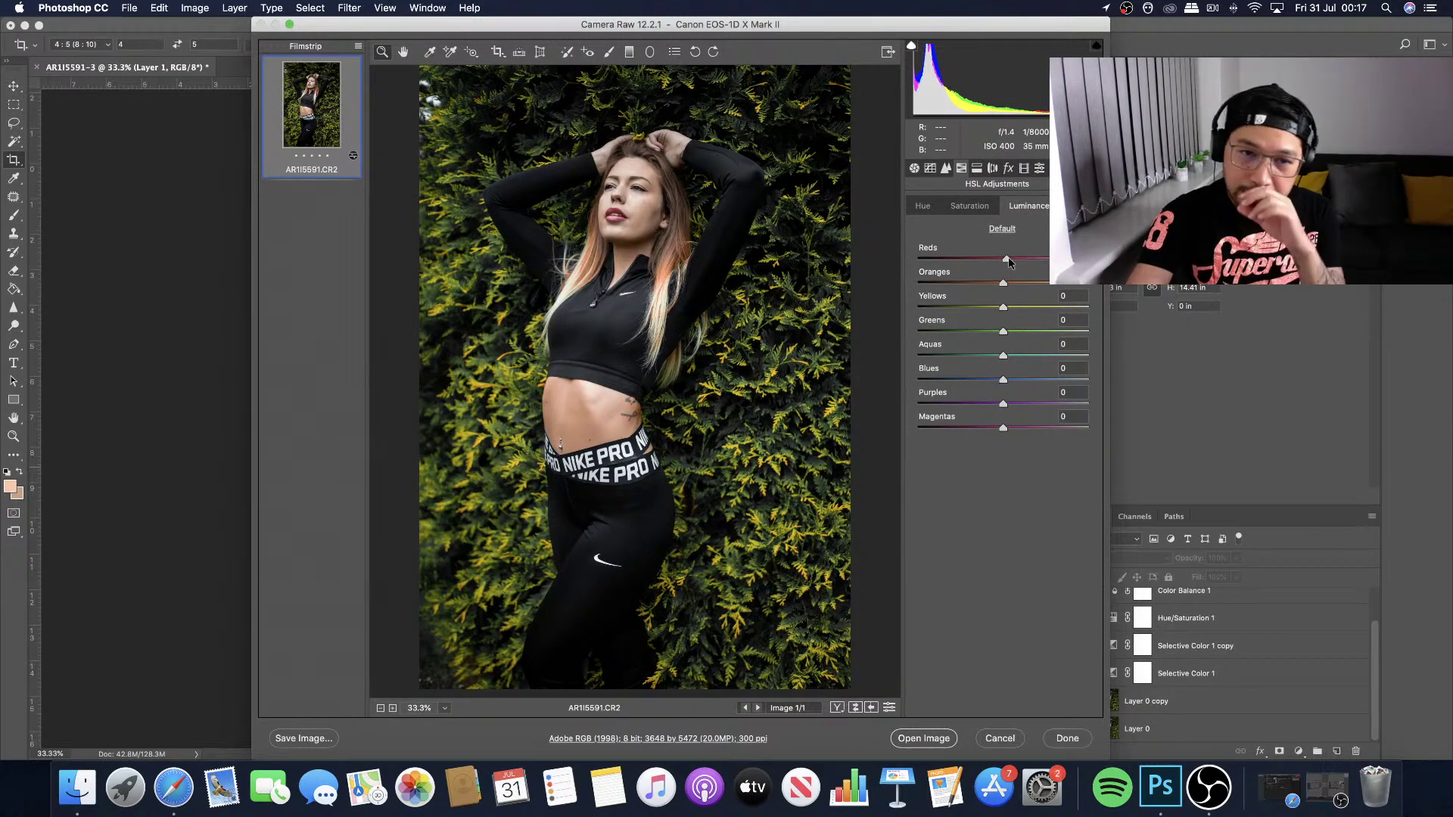
pyautogui.moveTo(1009, 261); pyautogui.dragTo(996, 261)
pyautogui.doubleClick(1000, 261)
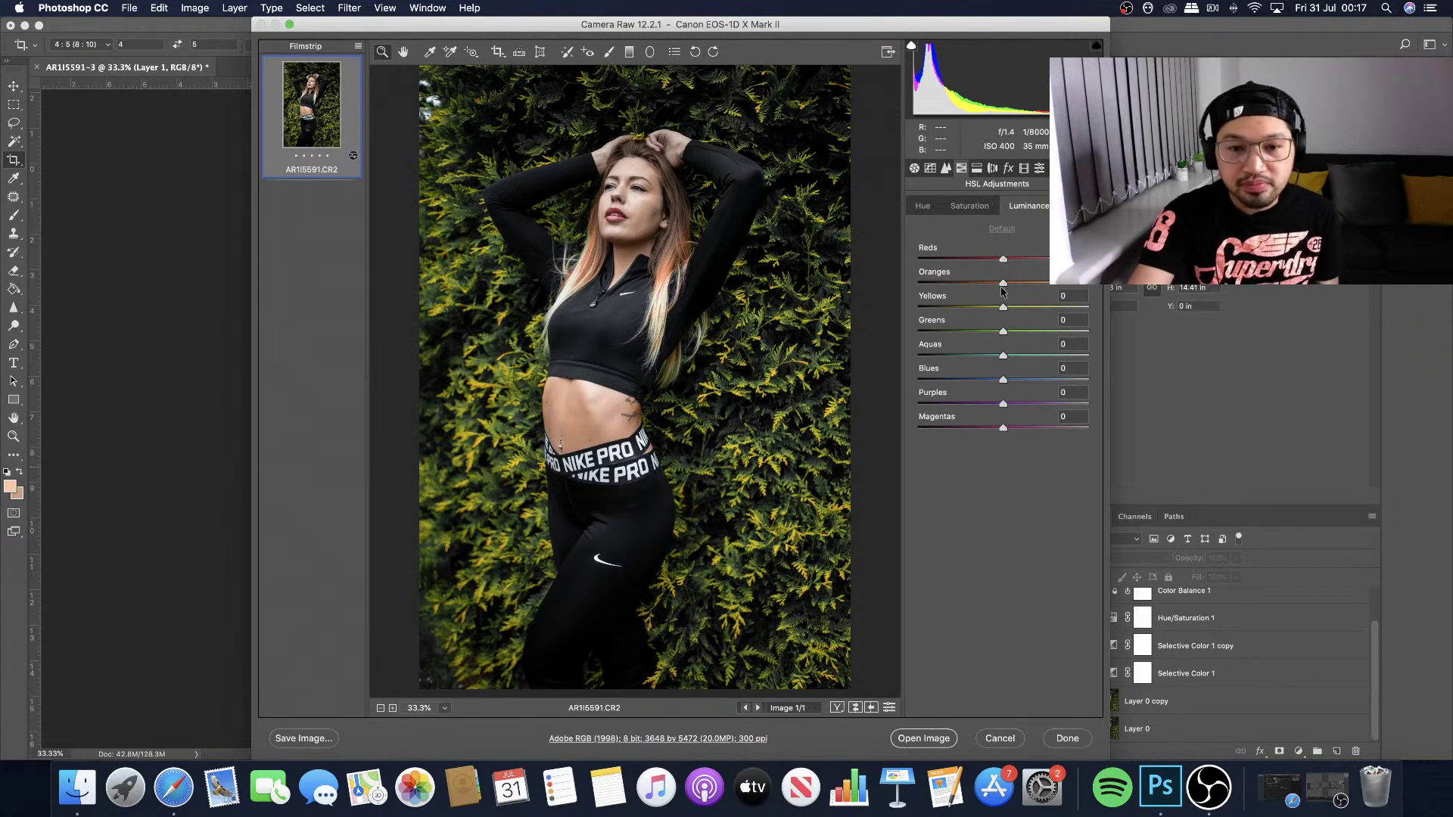
pyautogui.moveTo(1005, 311); pyautogui.dragTo(974, 334)
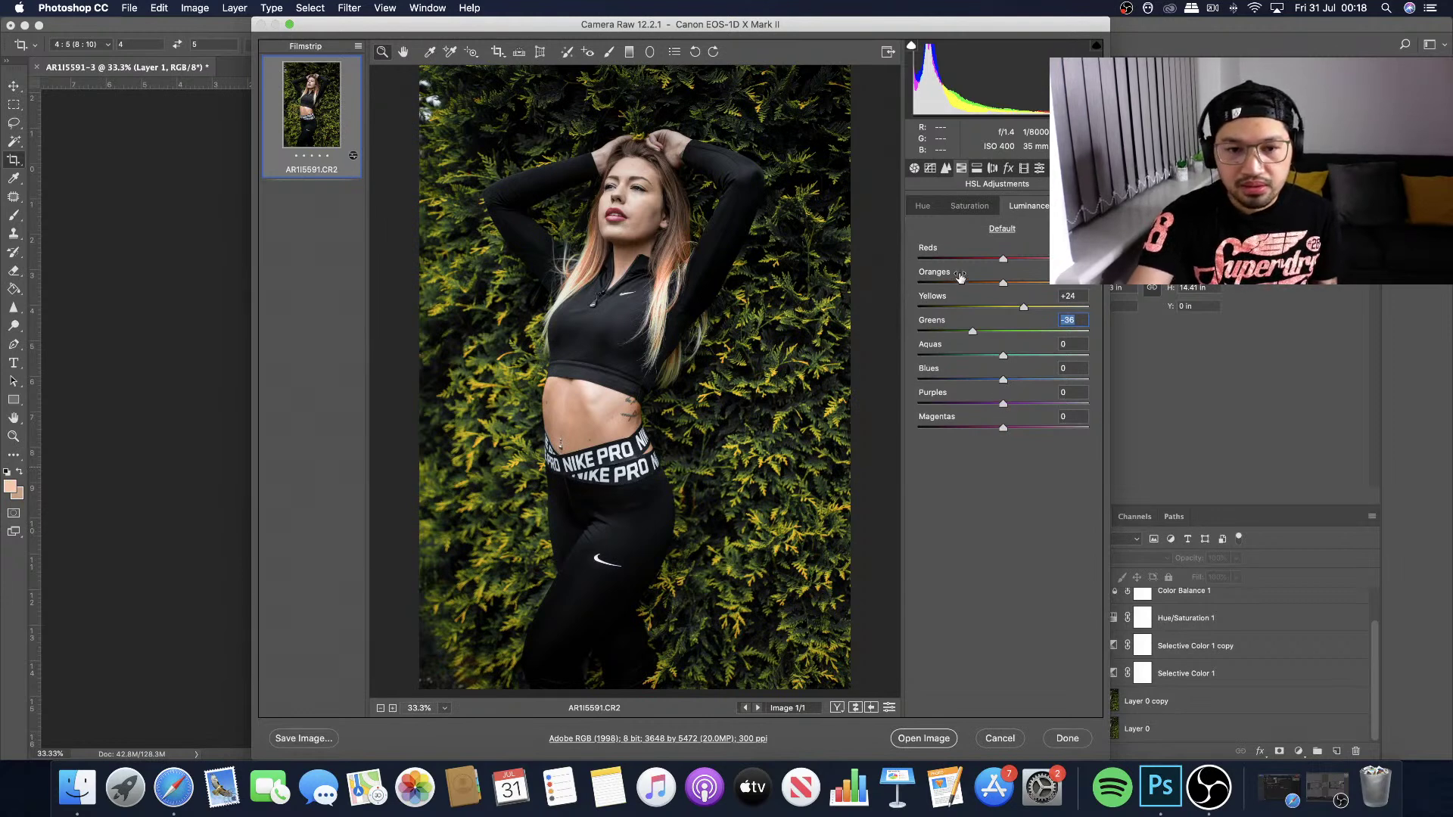
pyautogui.click(977, 169)
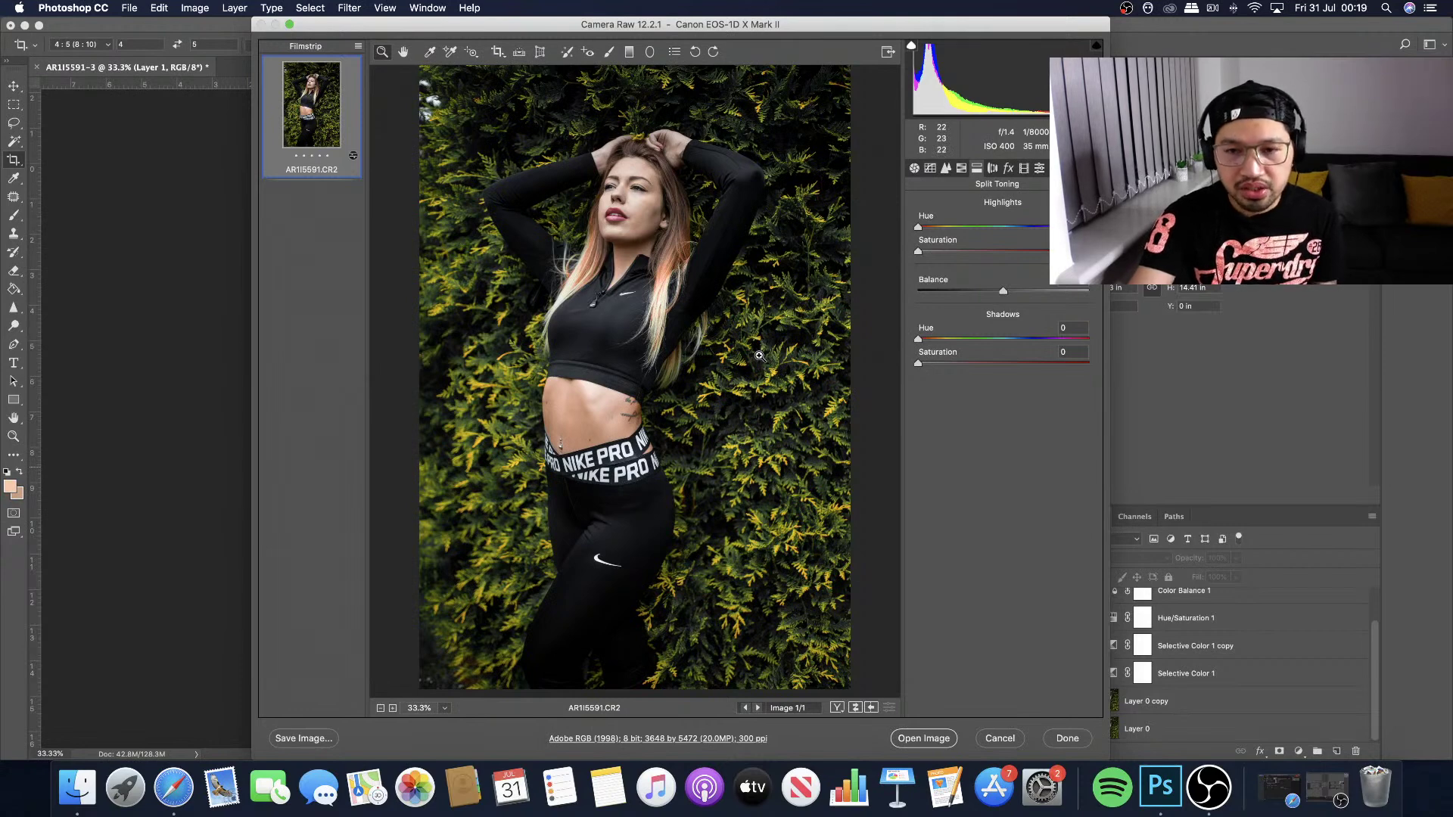
pyautogui.click(992, 169)
pyautogui.click(1007, 170)
pyautogui.click(1024, 170)
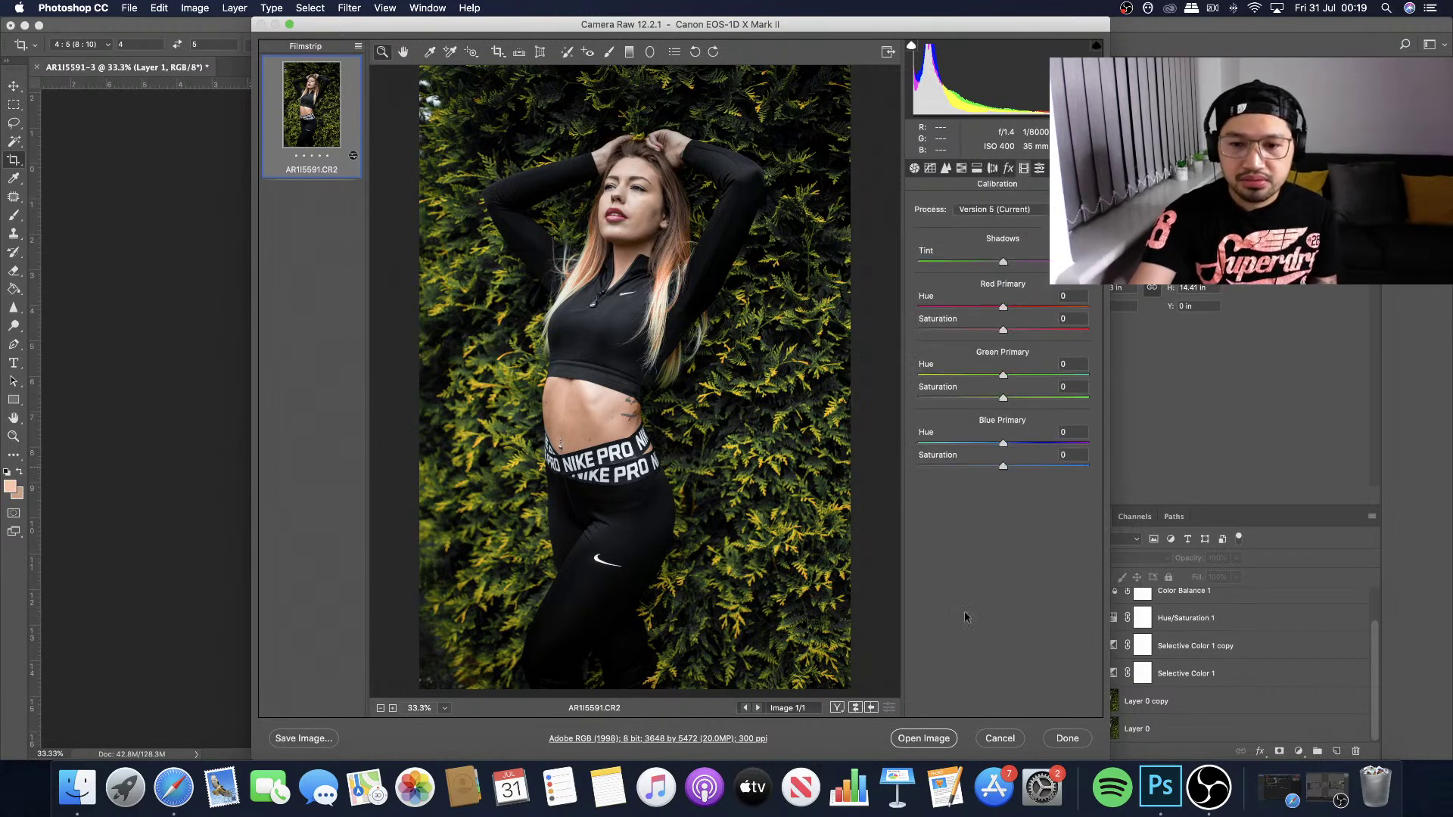
# Open the developed raw photo as a Photoshop document, and duplicate its background layer after unlocking it.
pyautogui.click(939, 738)
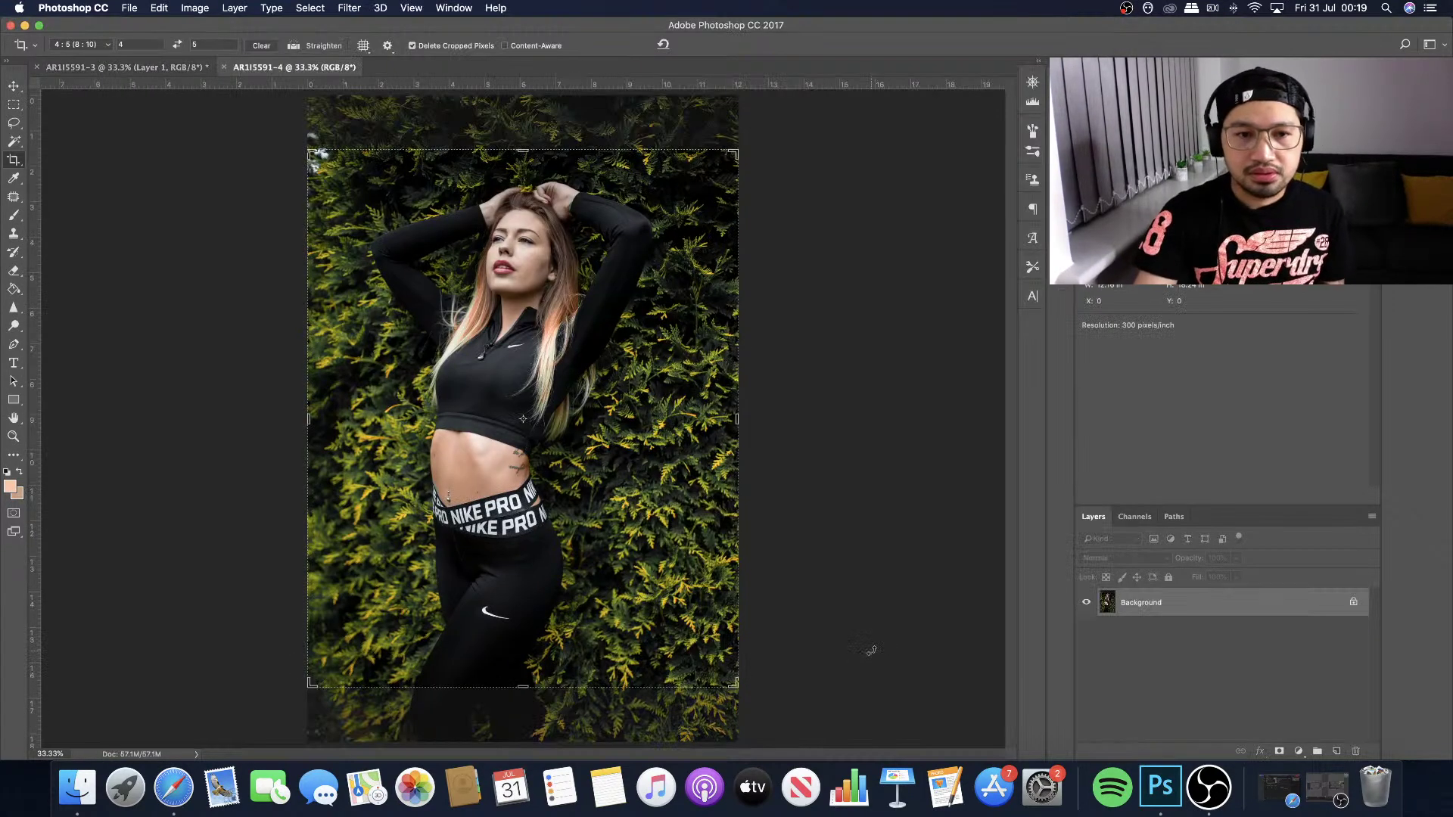
pyautogui.click(1352, 607)
pyautogui.moveTo(1316, 609); pyautogui.dragTo(1333, 749)
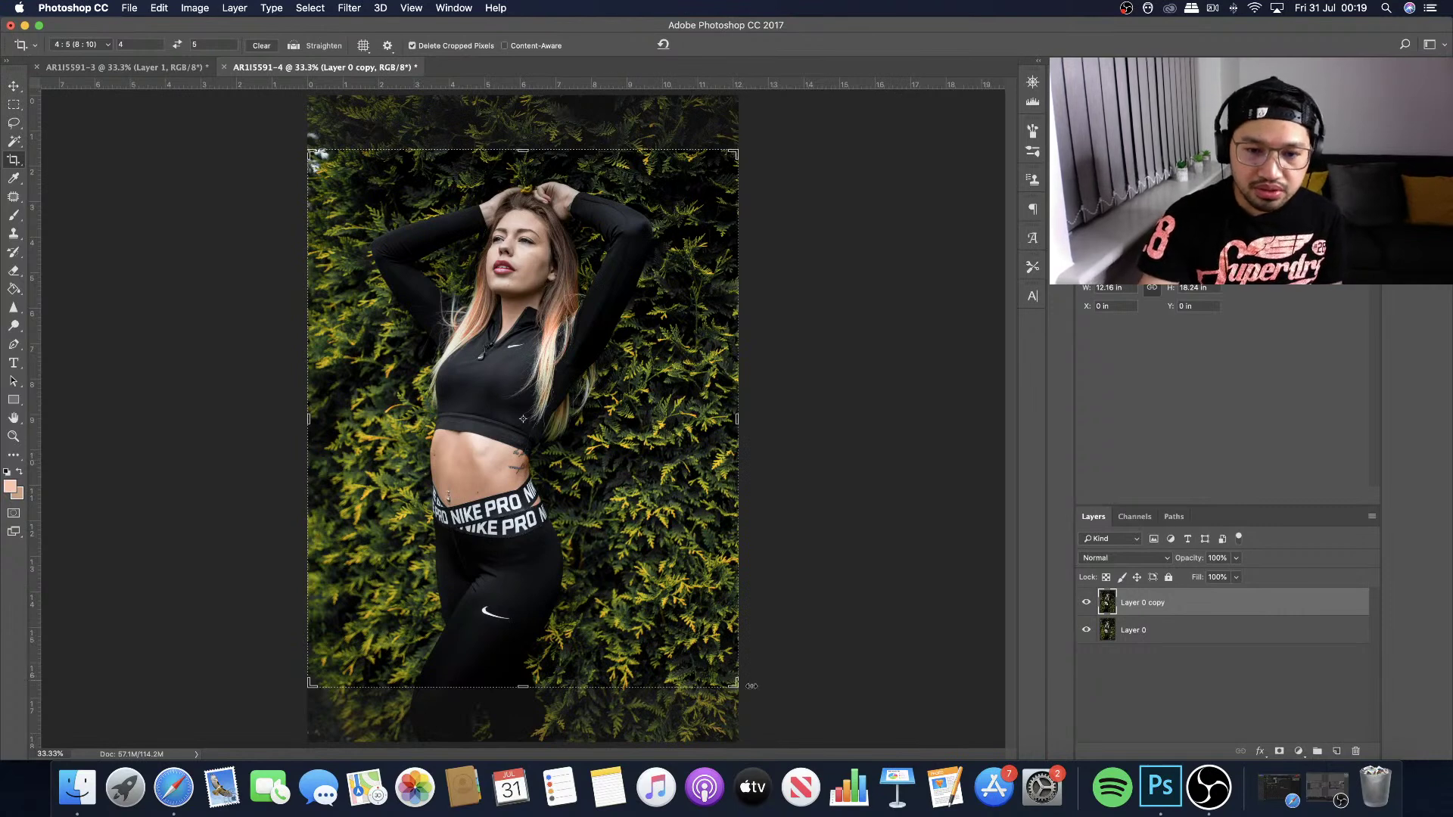
# Crop the photo at the 4:5 ratio to about 11.6 by 14.5 in, framing the model from above her hands to her thighs.
pyautogui.moveTo(741, 680); pyautogui.dragTo(728, 672)
pyautogui.moveTo(678, 600); pyautogui.dragTo(681, 594)
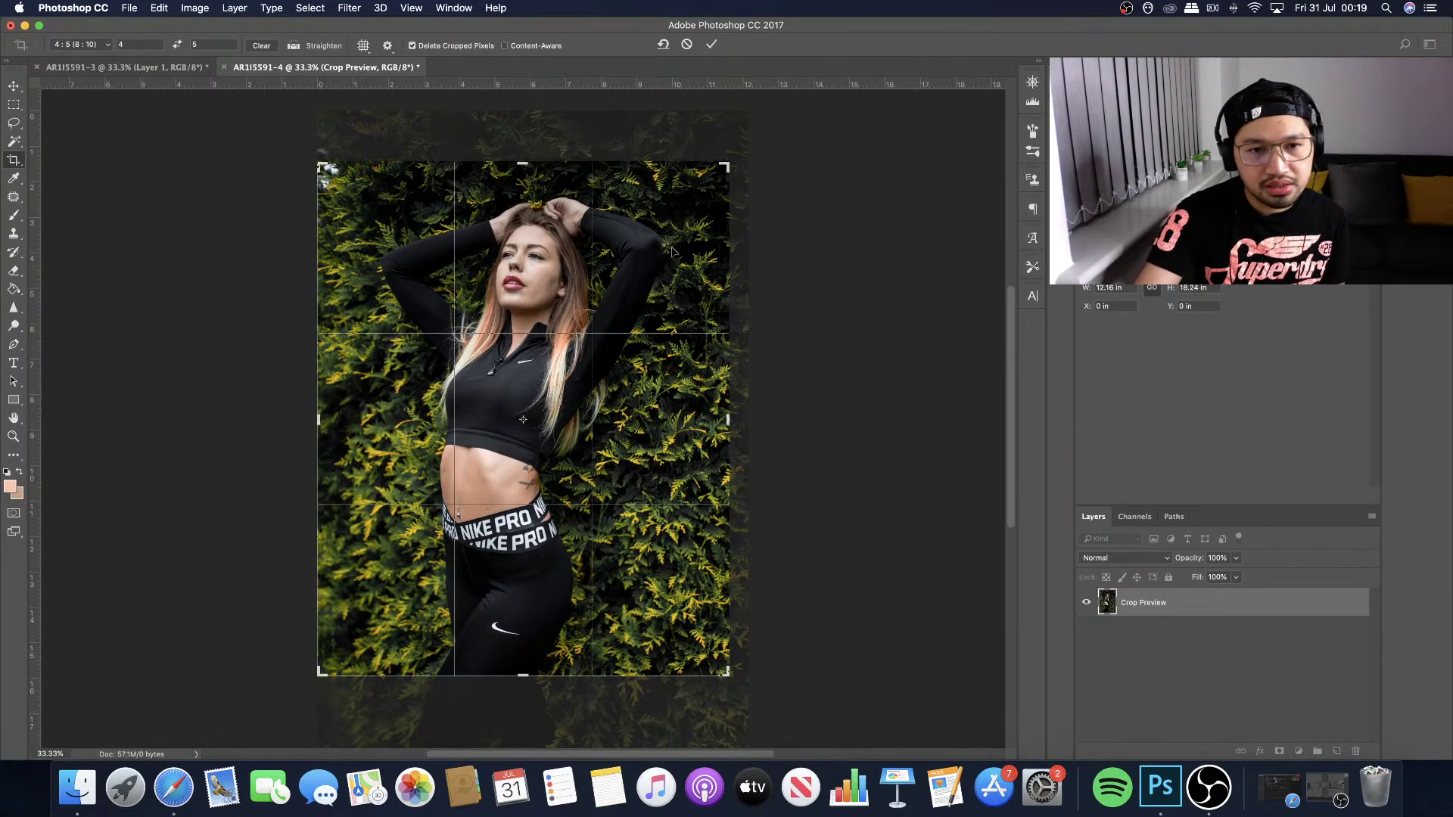
pyautogui.click(711, 44)
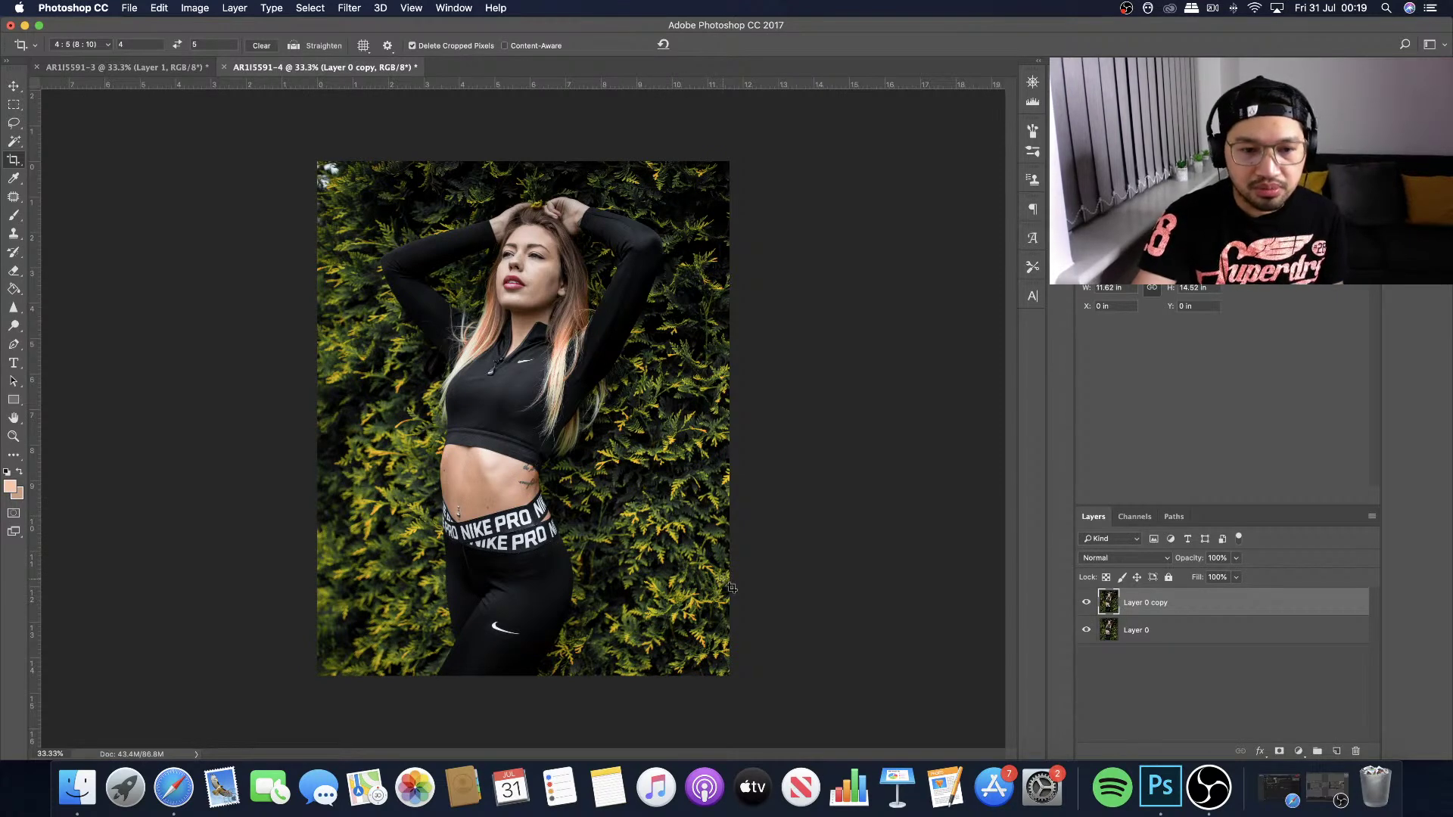
pyautogui.click(1299, 751)
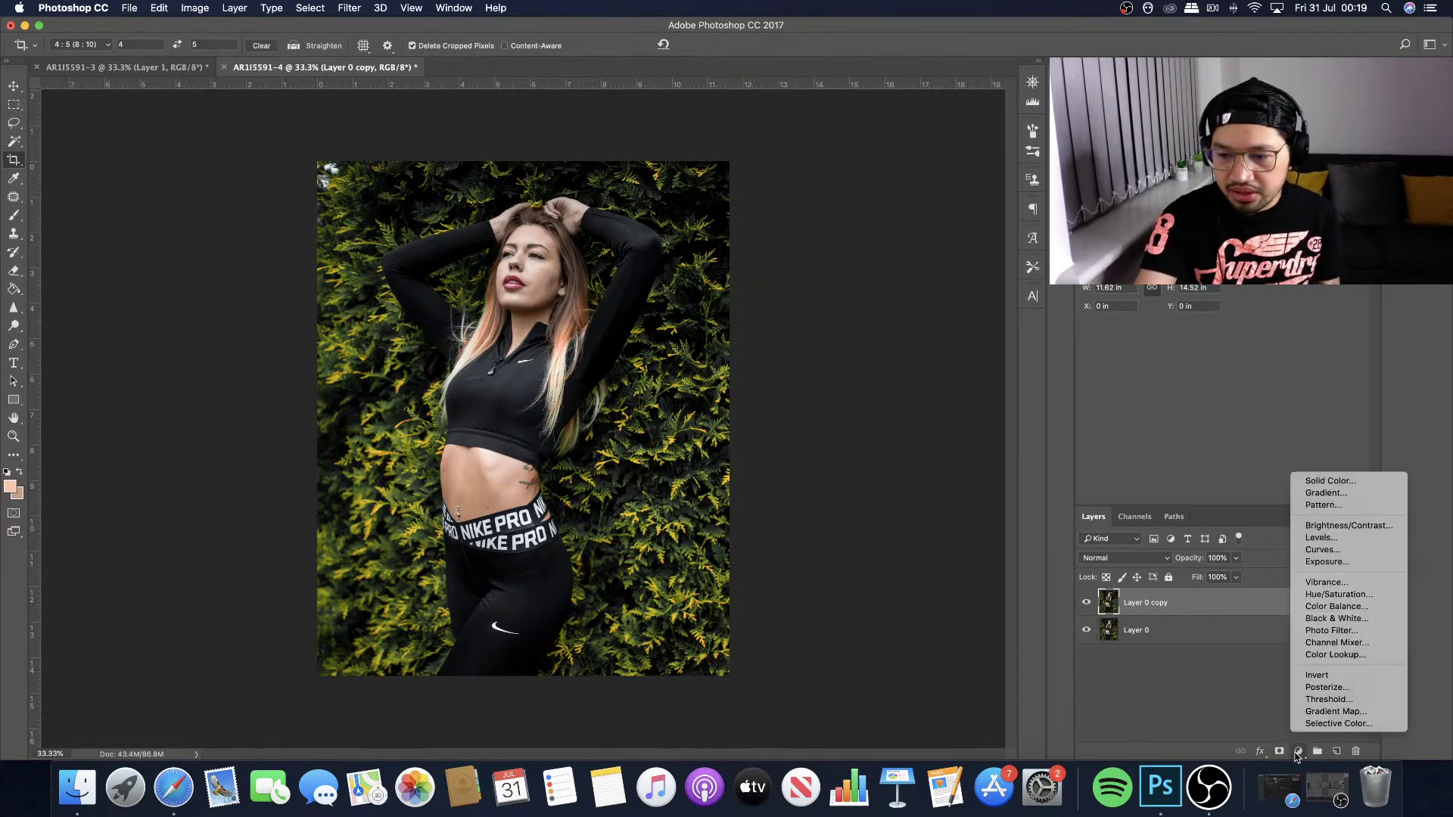
pyautogui.click(1338, 595)
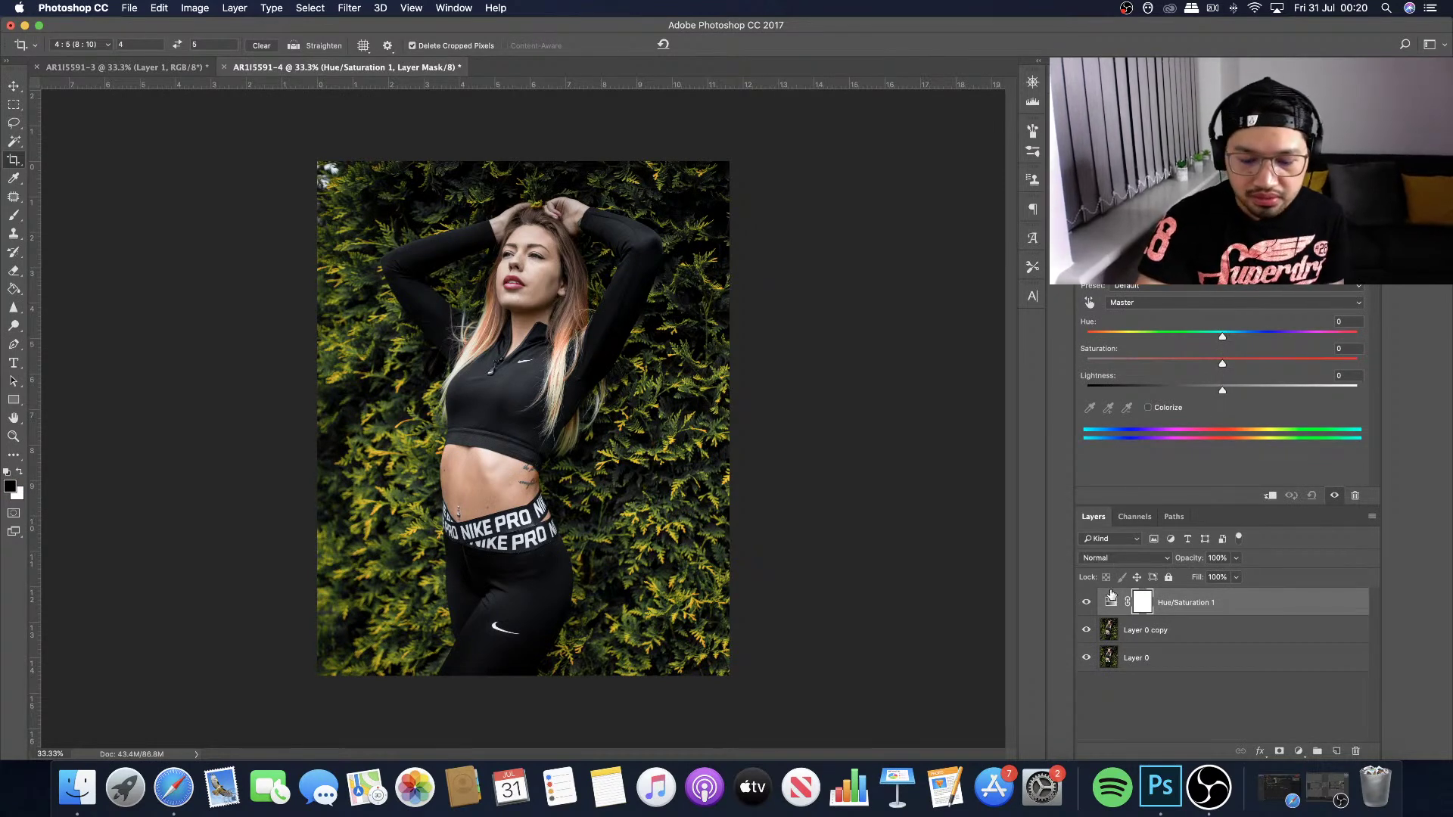
pyautogui.press('BackSpace')
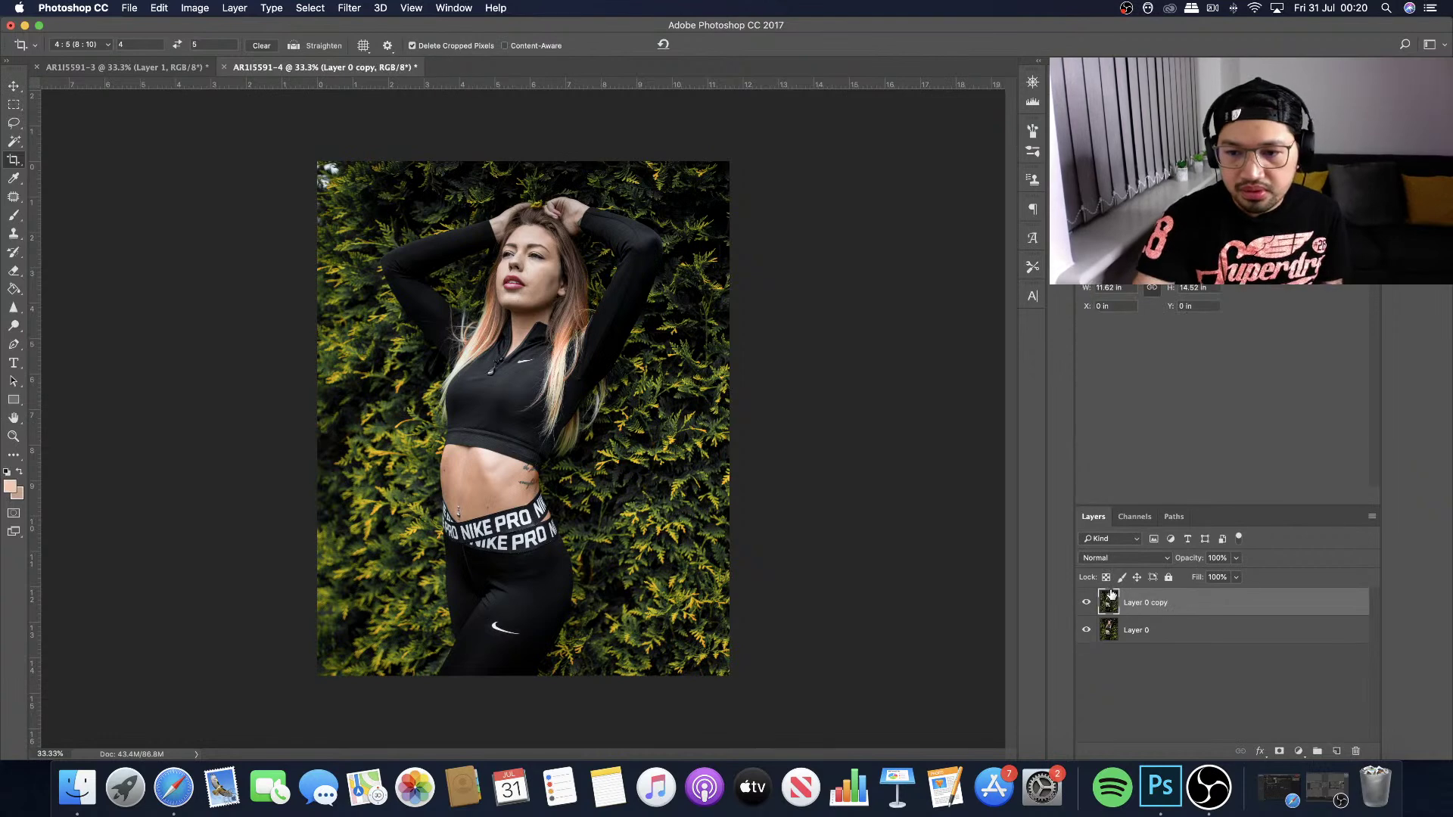
# Add a Selective Color adjustment layer and set its Yellows to Cyan -33, Magenta +71 and Yellow +30 to turn the foliage orange.
pyautogui.click(1299, 751)
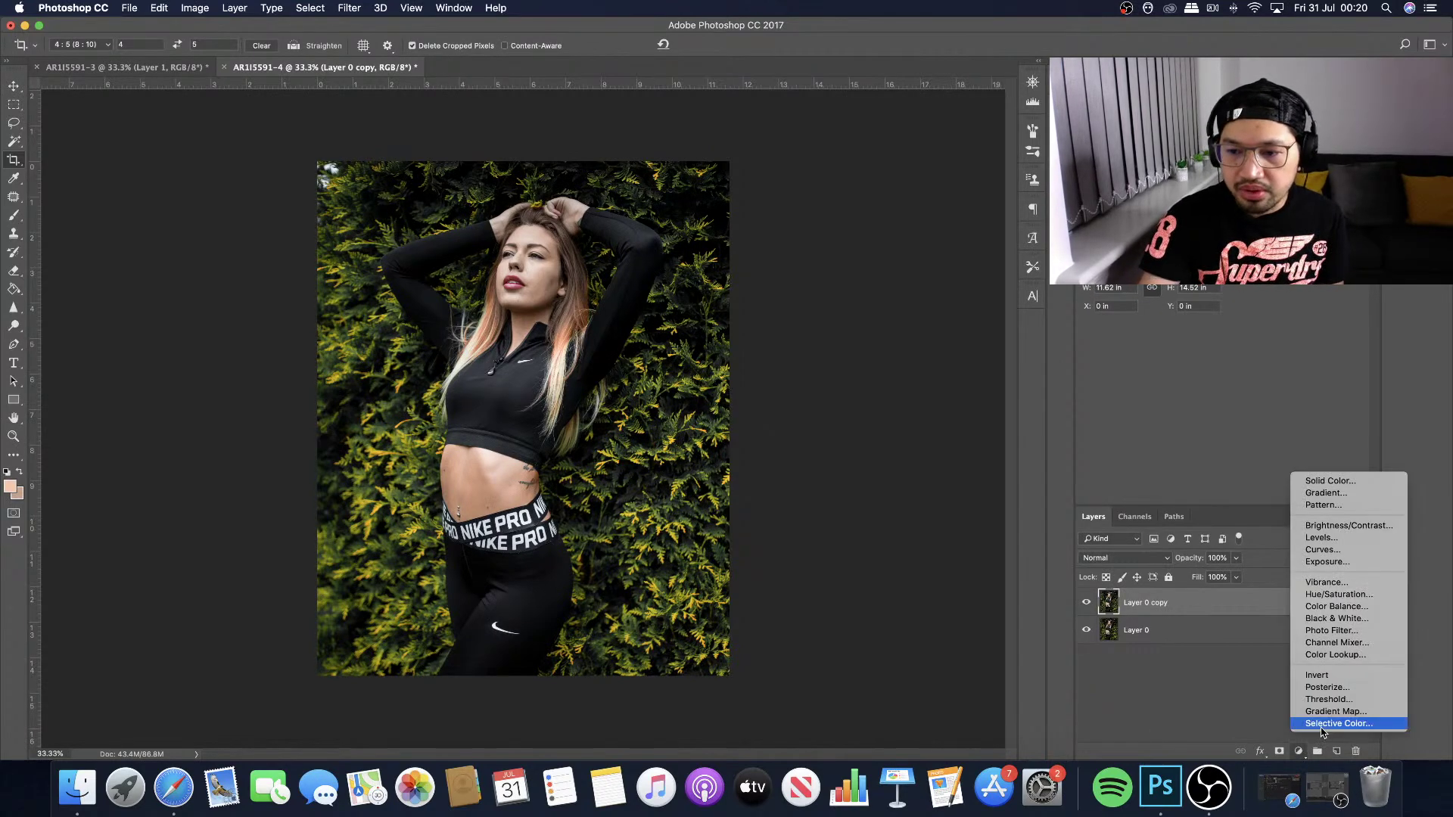
pyautogui.click(1320, 725)
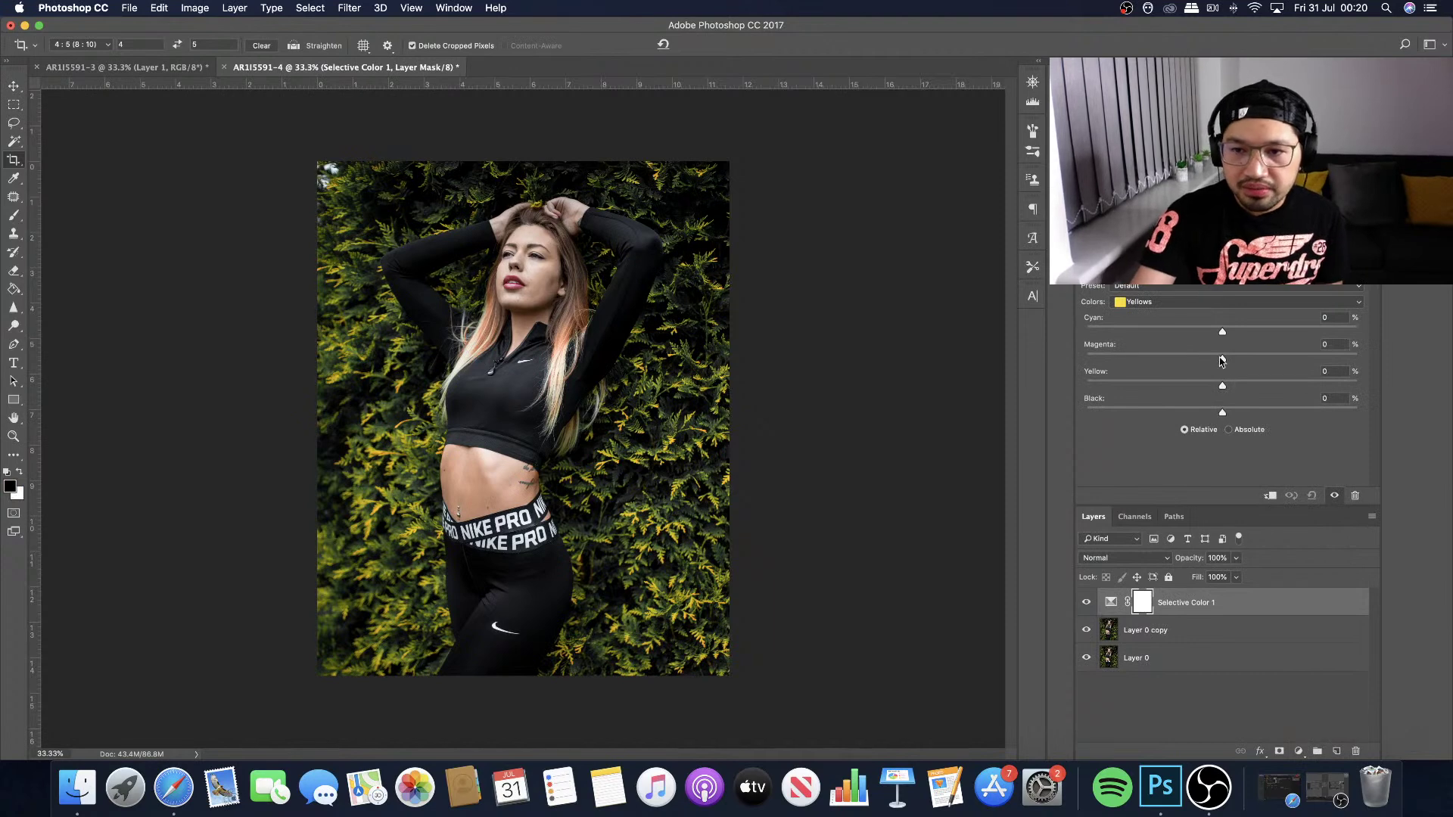
pyautogui.moveTo(1223, 358); pyautogui.dragTo(1297, 362)
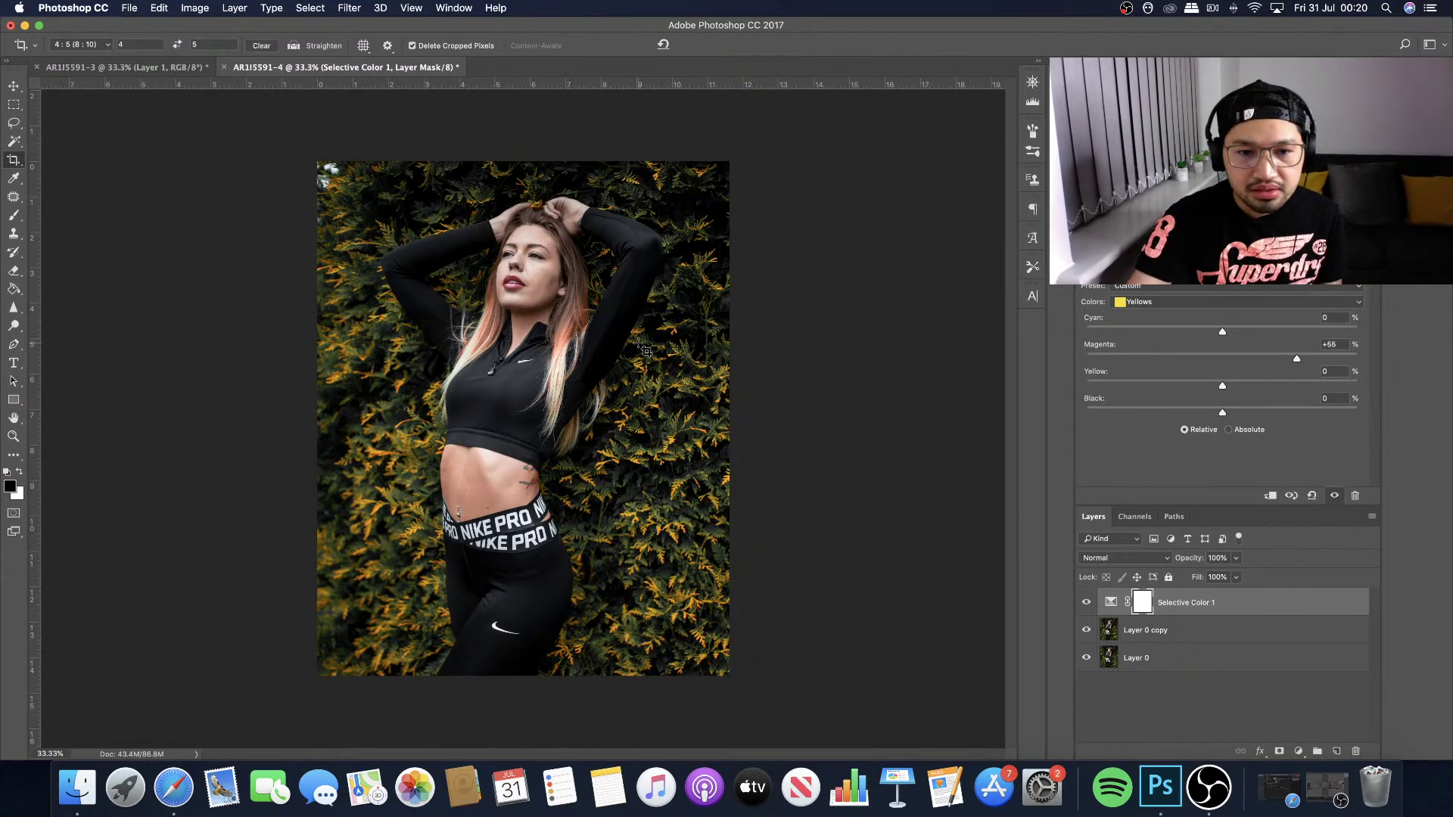
pyautogui.moveTo(1305, 359); pyautogui.dragTo(1310, 360)
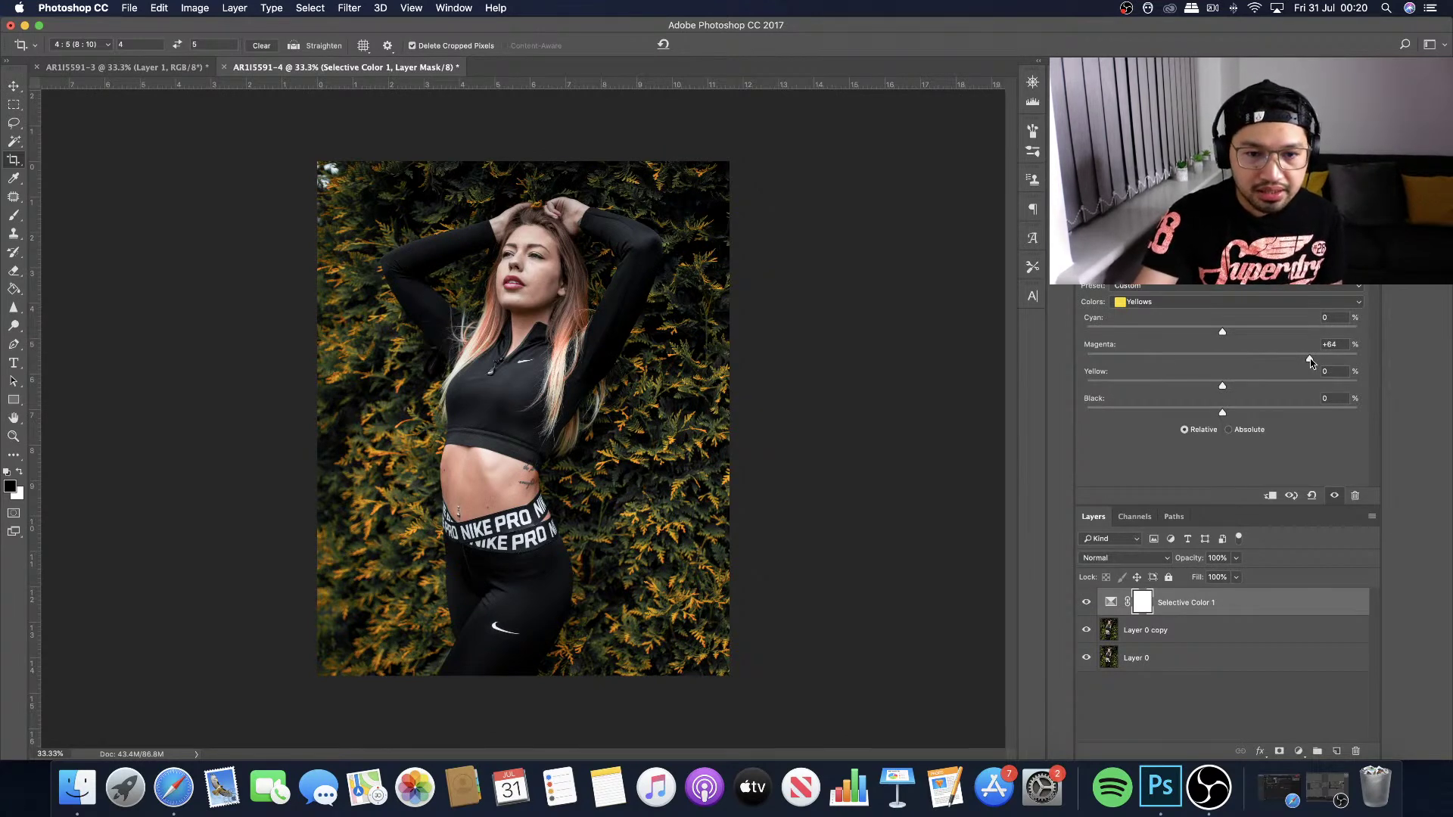
pyautogui.moveTo(1225, 335); pyautogui.dragTo(1217, 335)
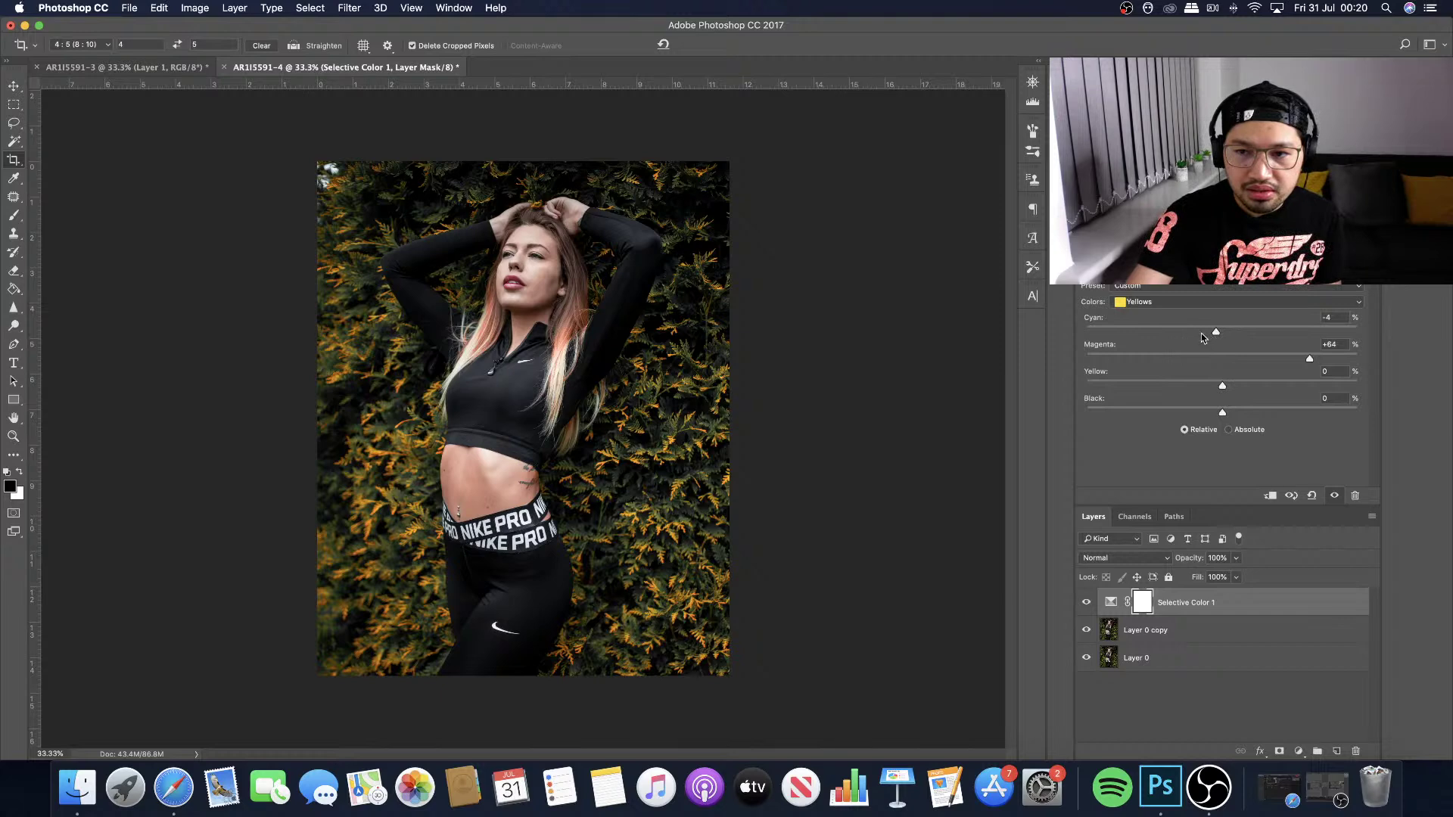
pyautogui.moveTo(1215, 333); pyautogui.dragTo(1192, 335)
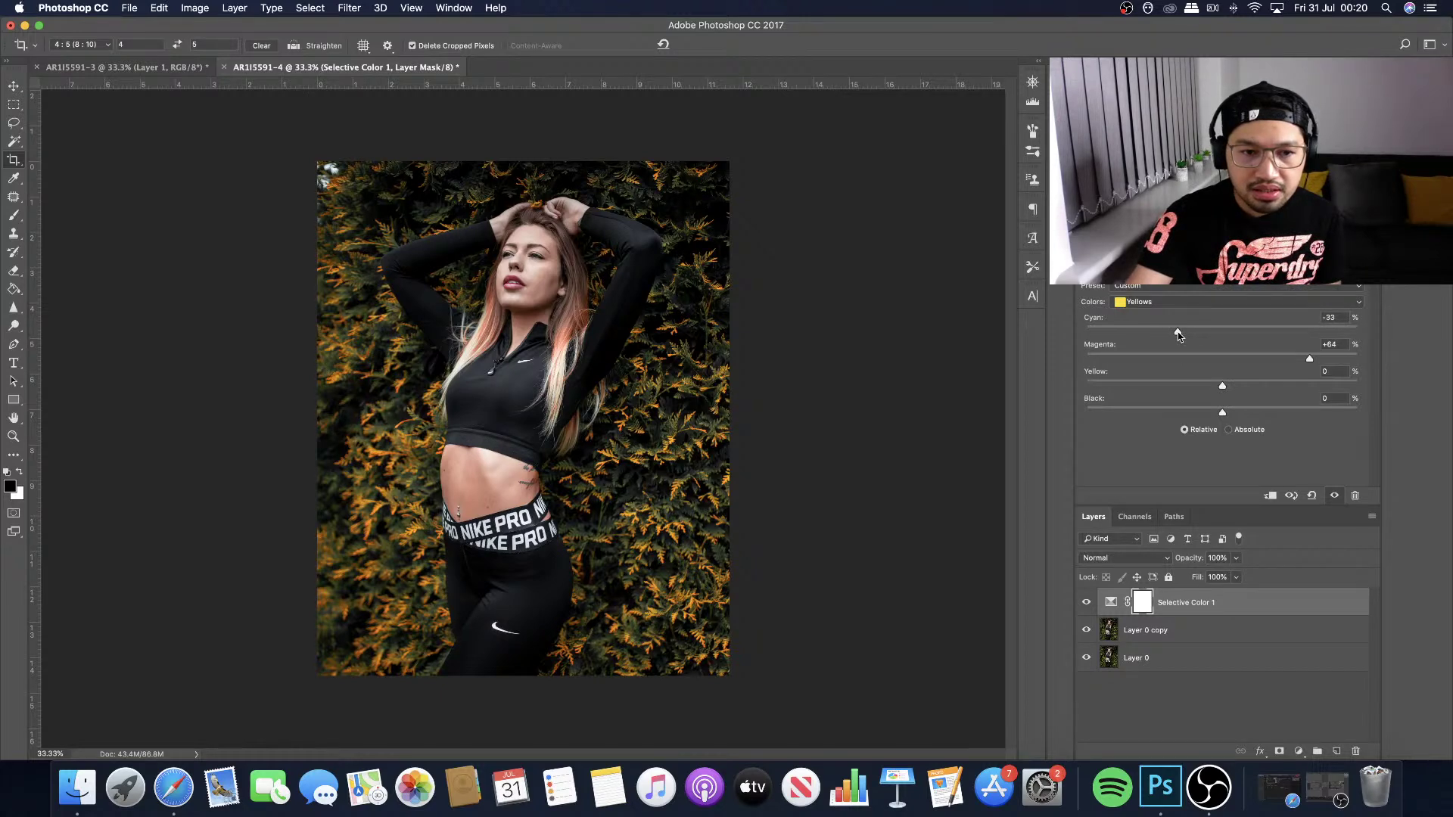
pyautogui.moveTo(1313, 359); pyautogui.dragTo(1319, 362)
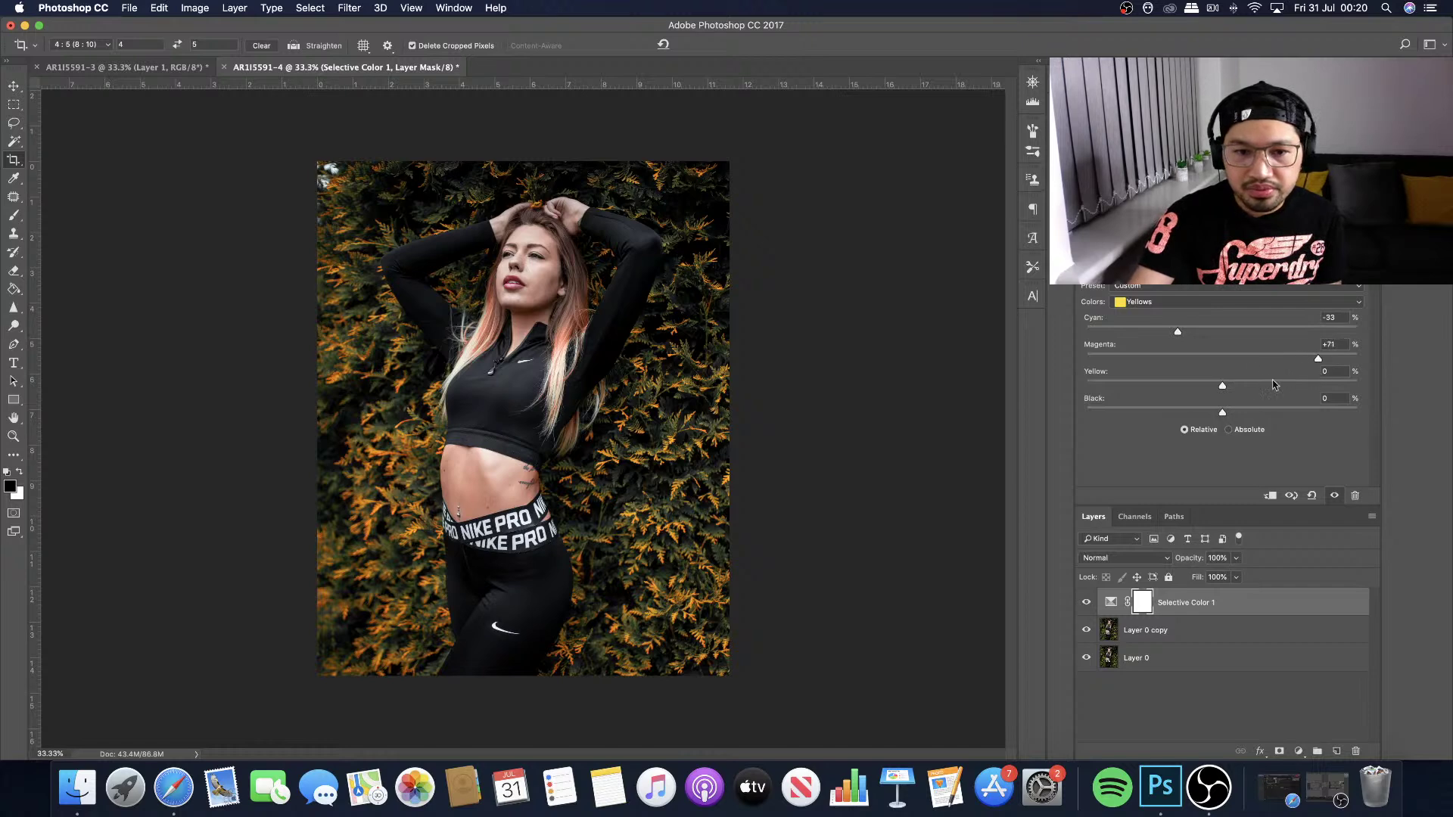
pyautogui.moveTo(1222, 386); pyautogui.dragTo(1263, 388)
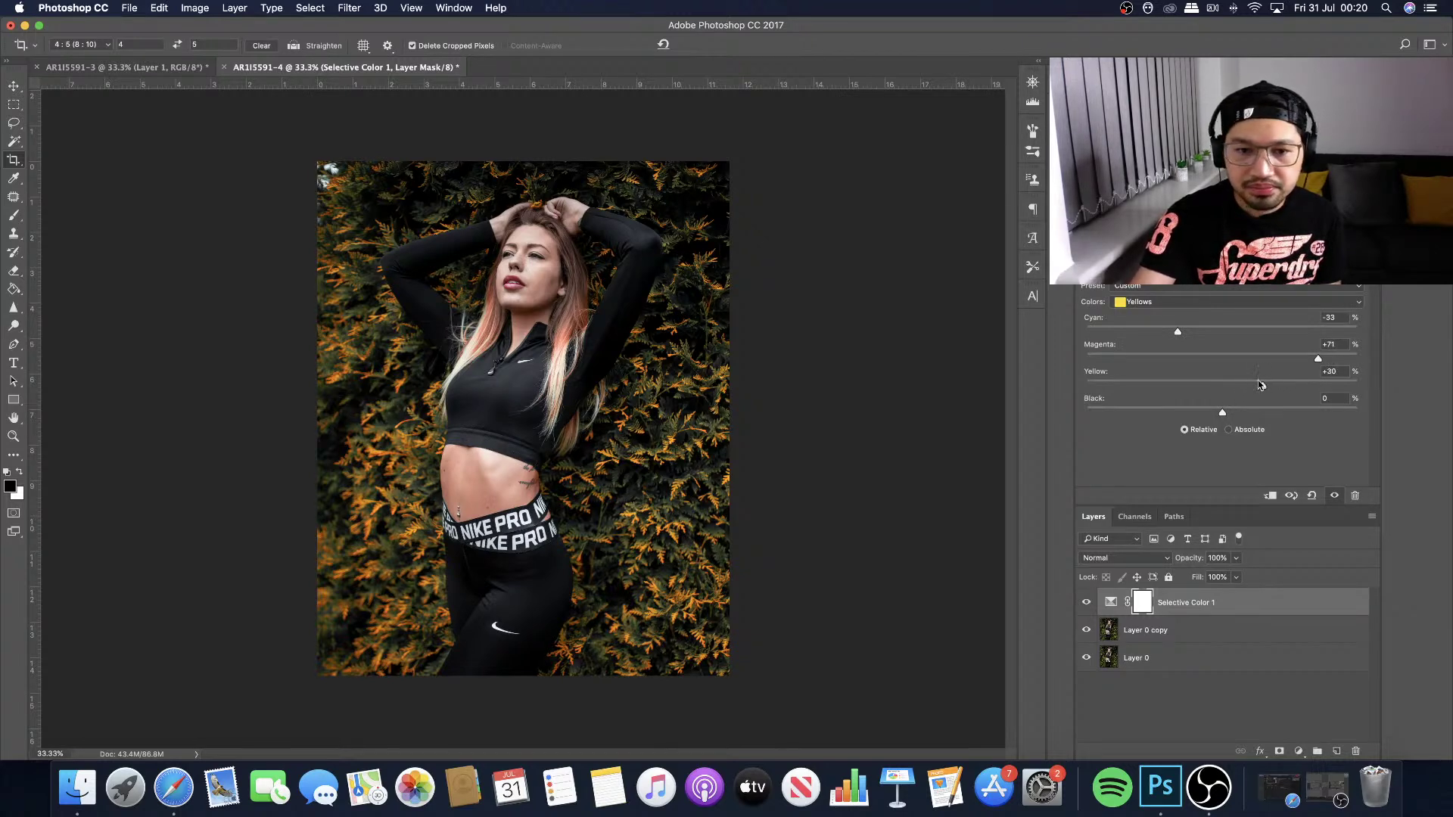
# Refine the Selective Color Yellows to Cyan -45, Magenta +75 and Yellow +38.
pyautogui.click(1164, 330)
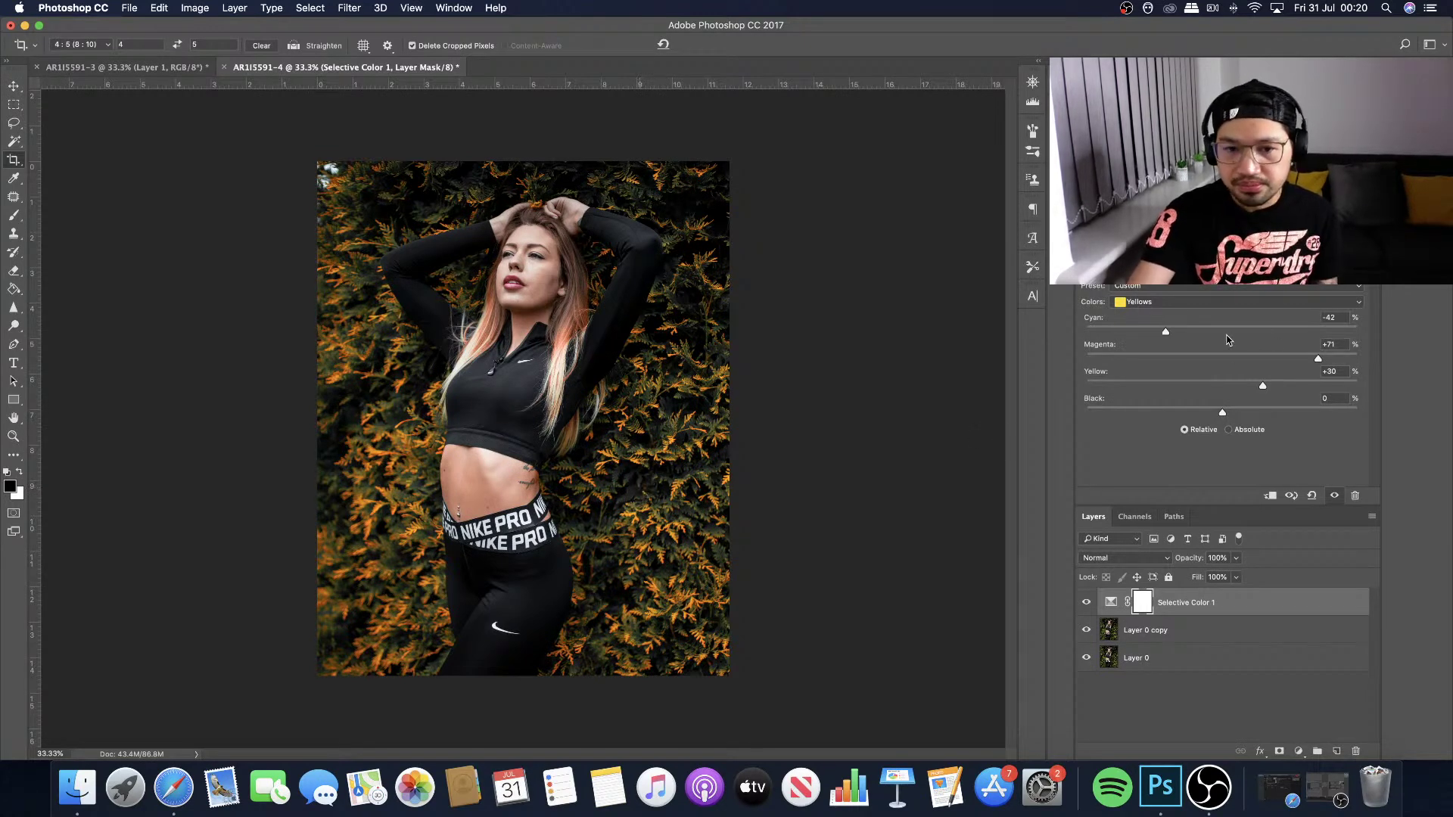
pyautogui.moveTo(1320, 358); pyautogui.dragTo(1325, 358)
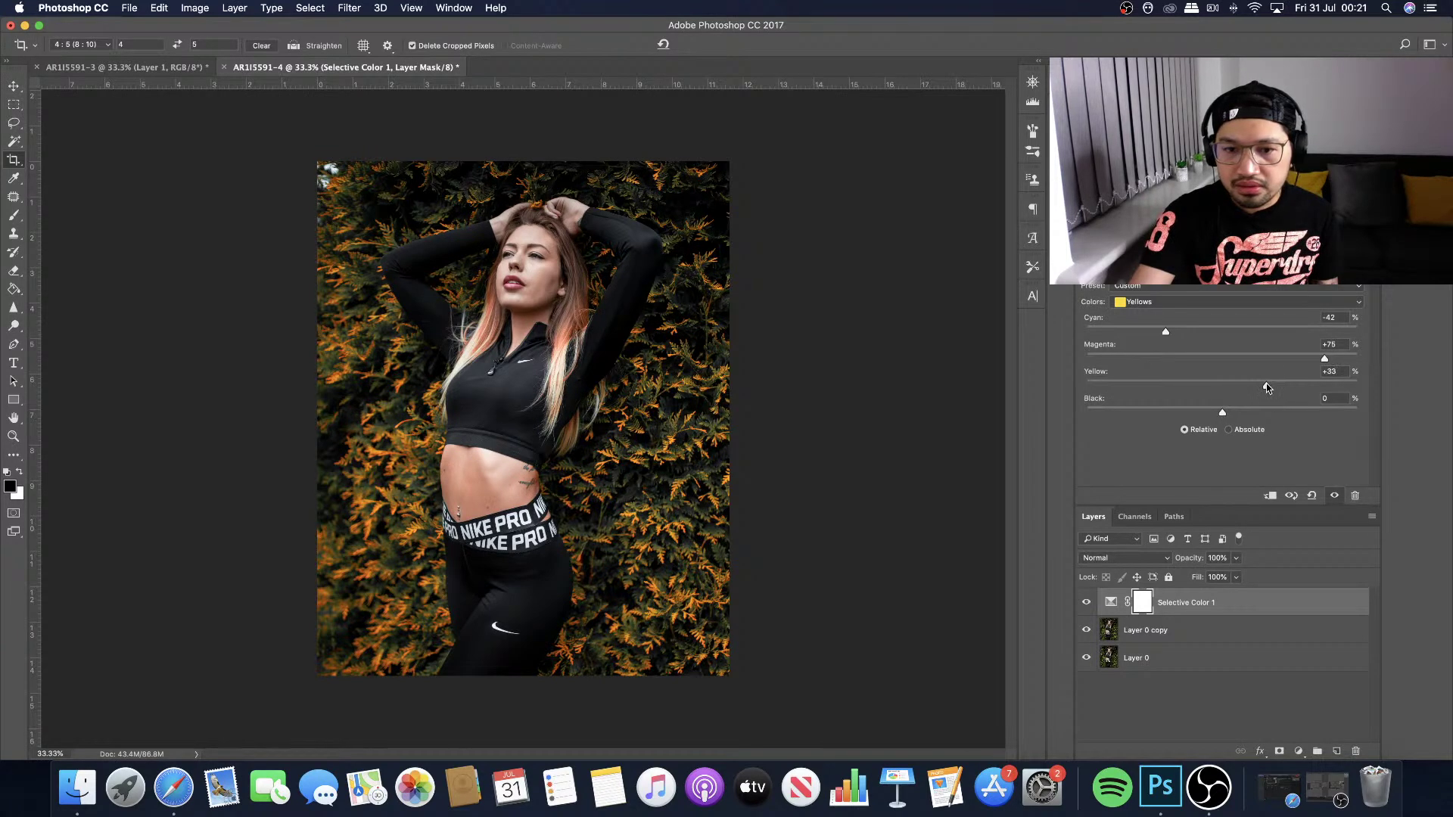
pyautogui.moveTo(1165, 332)
pyautogui.mouseDown()
pyautogui.moveTo(1197, 333)
pyautogui.moveTo(1173, 333)
pyautogui.mouseUp()
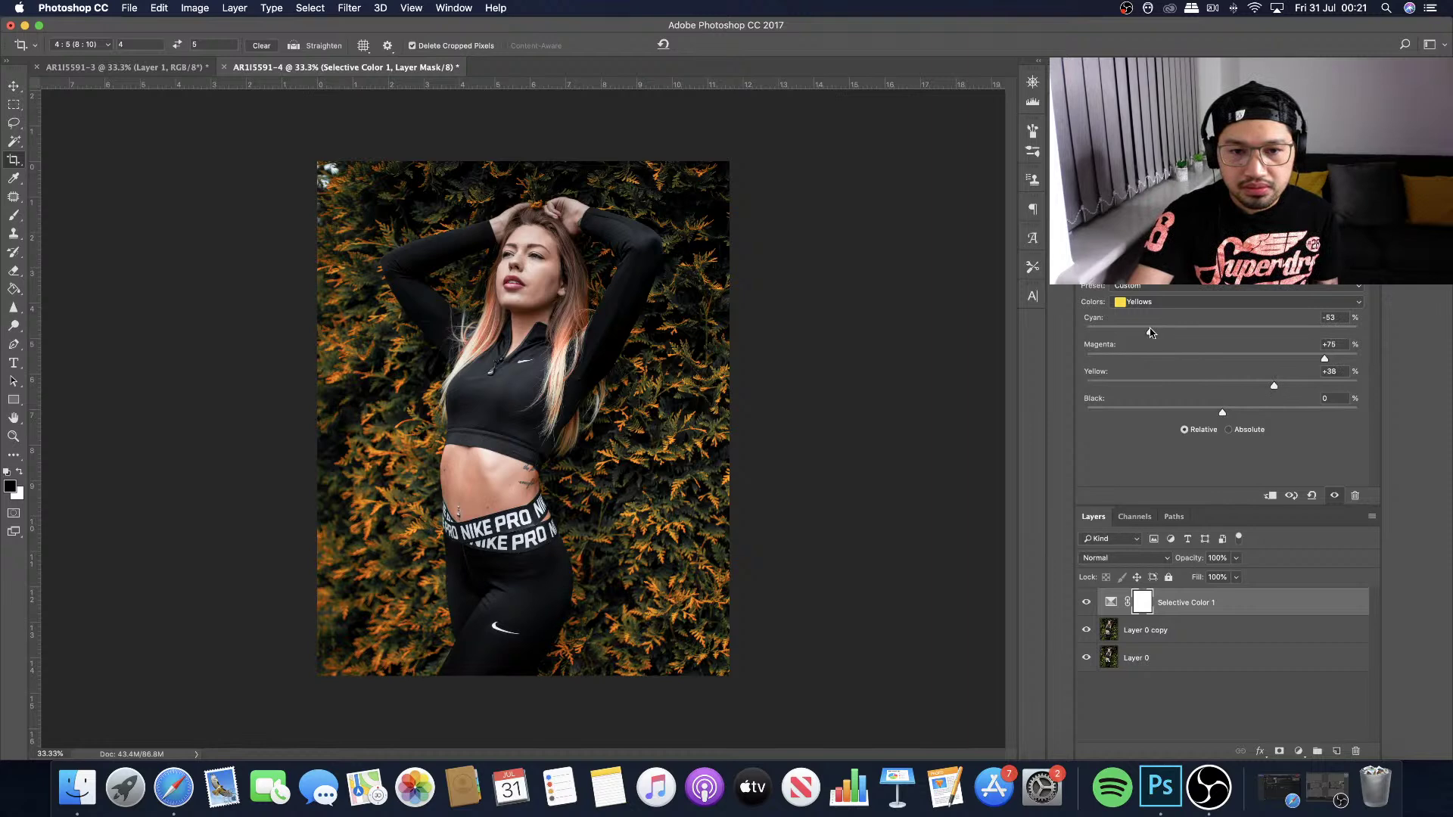
pyautogui.moveTo(1156, 331)
pyautogui.mouseDown()
pyautogui.moveTo(1188, 333)
pyautogui.moveTo(1163, 333)
pyautogui.mouseUp()
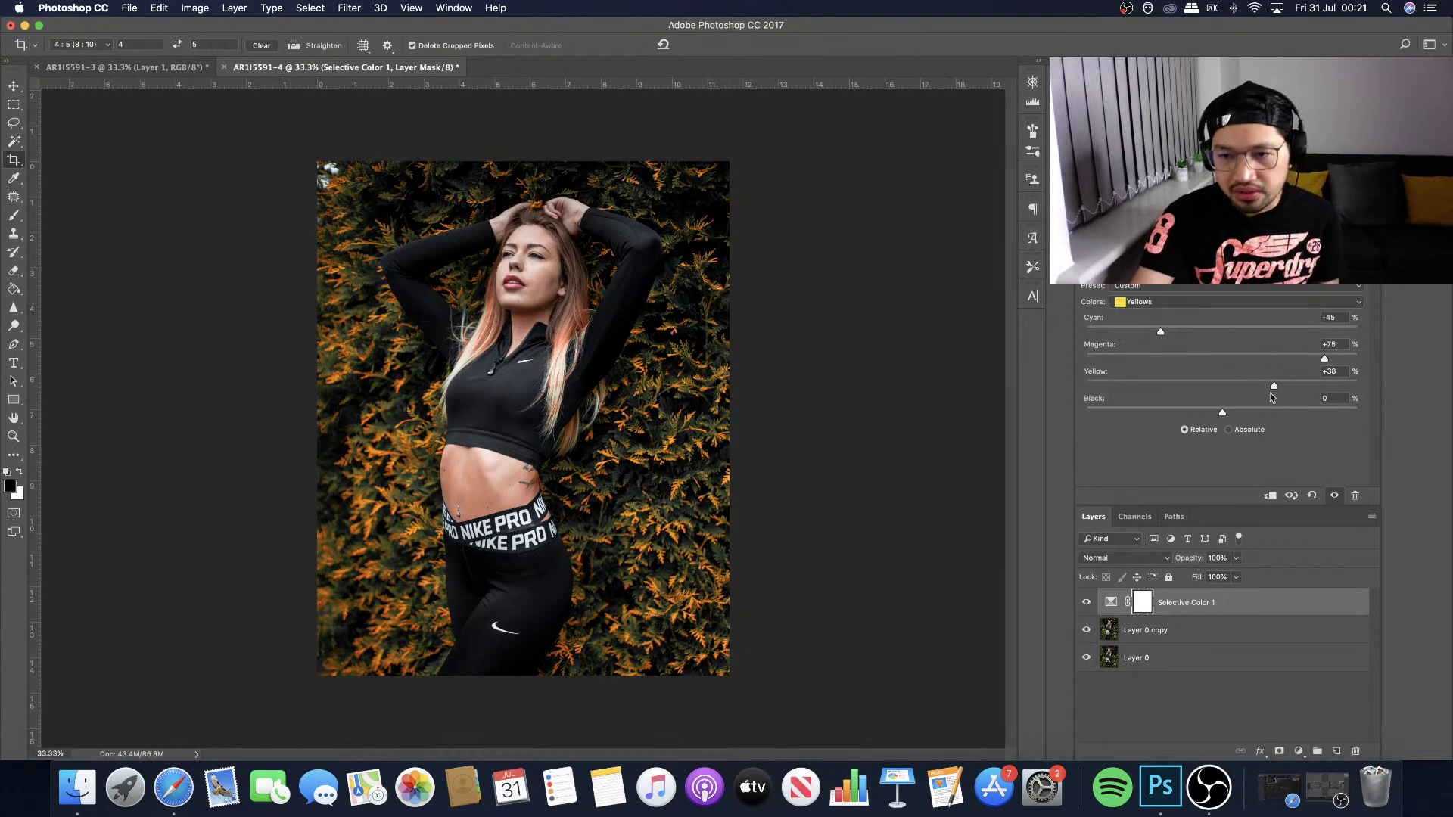
# Compare the photo with and without the Selective Color layer, examining the foliage and the model's skin.
pyautogui.click(1085, 602)
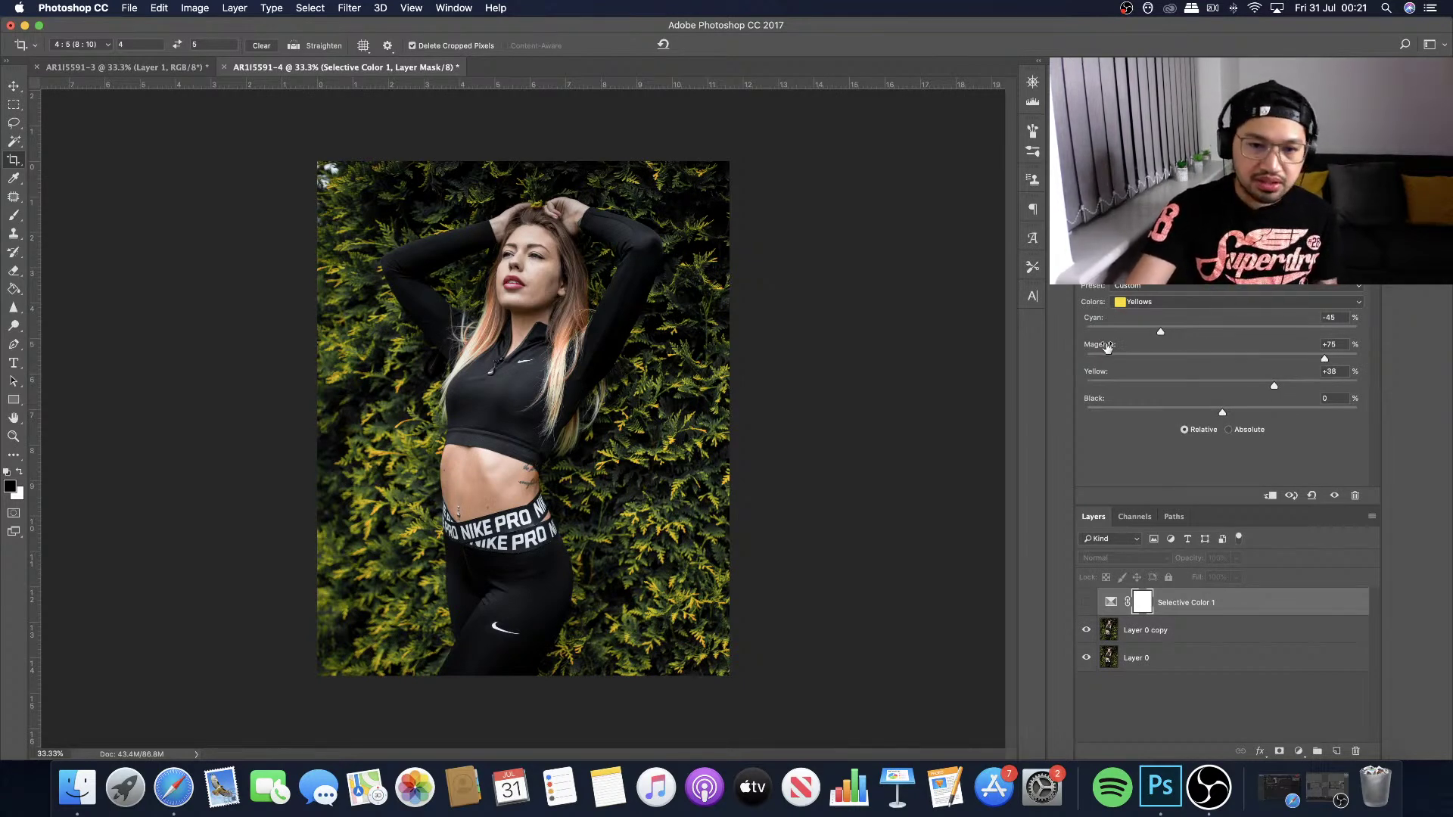
pyautogui.click(1088, 604)
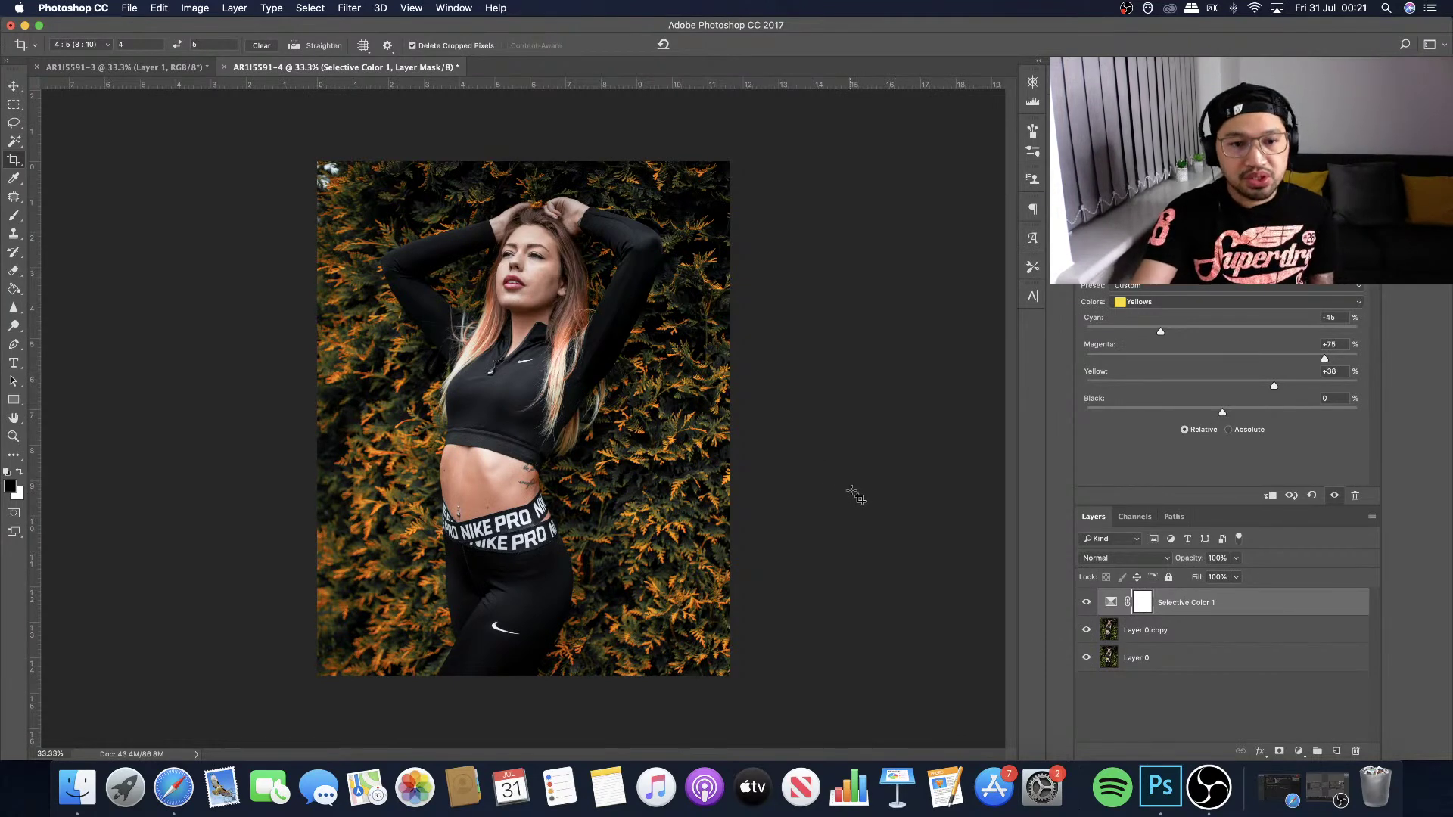
pyautogui.press('super+z')
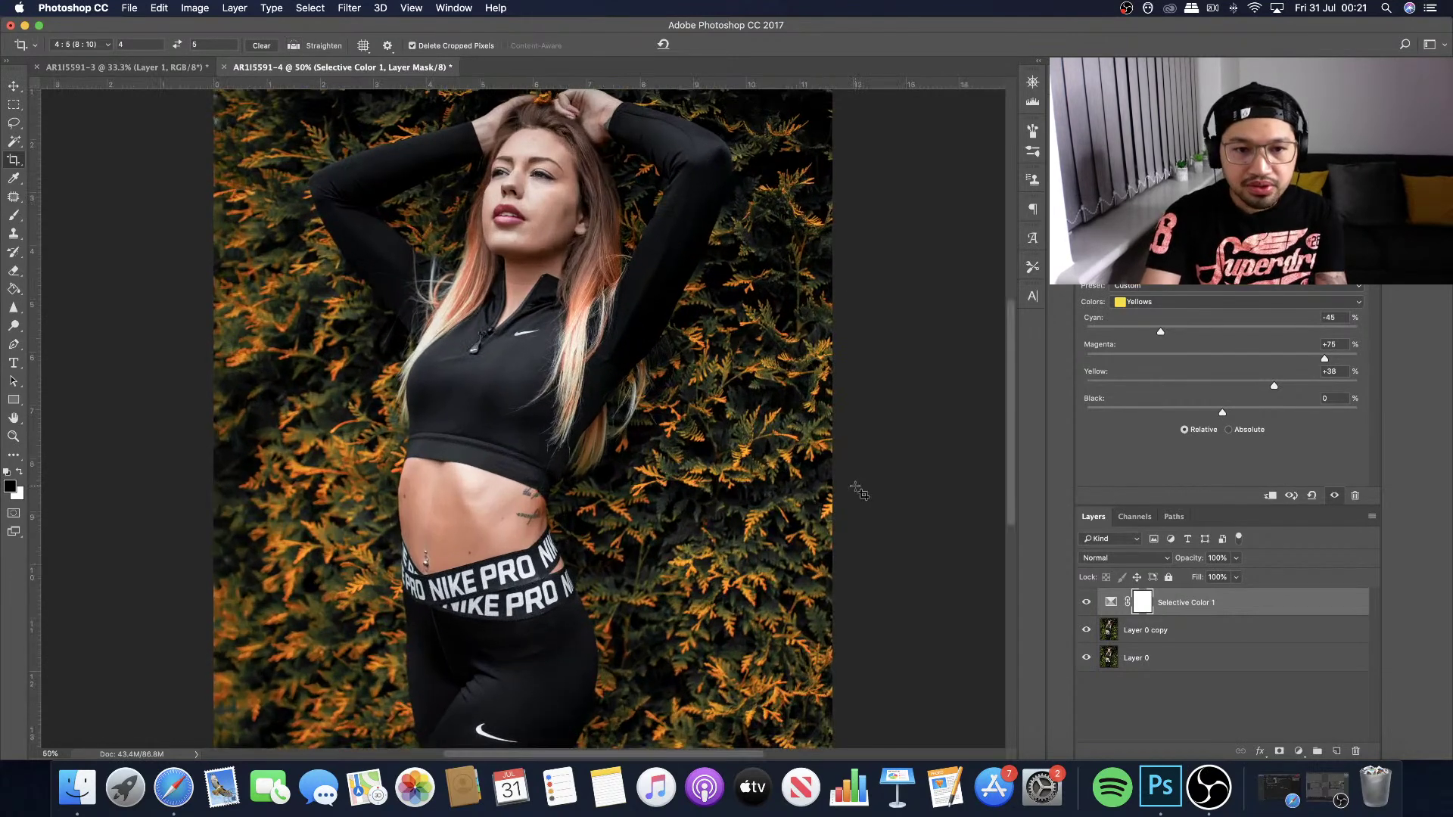
pyautogui.press('super+z')
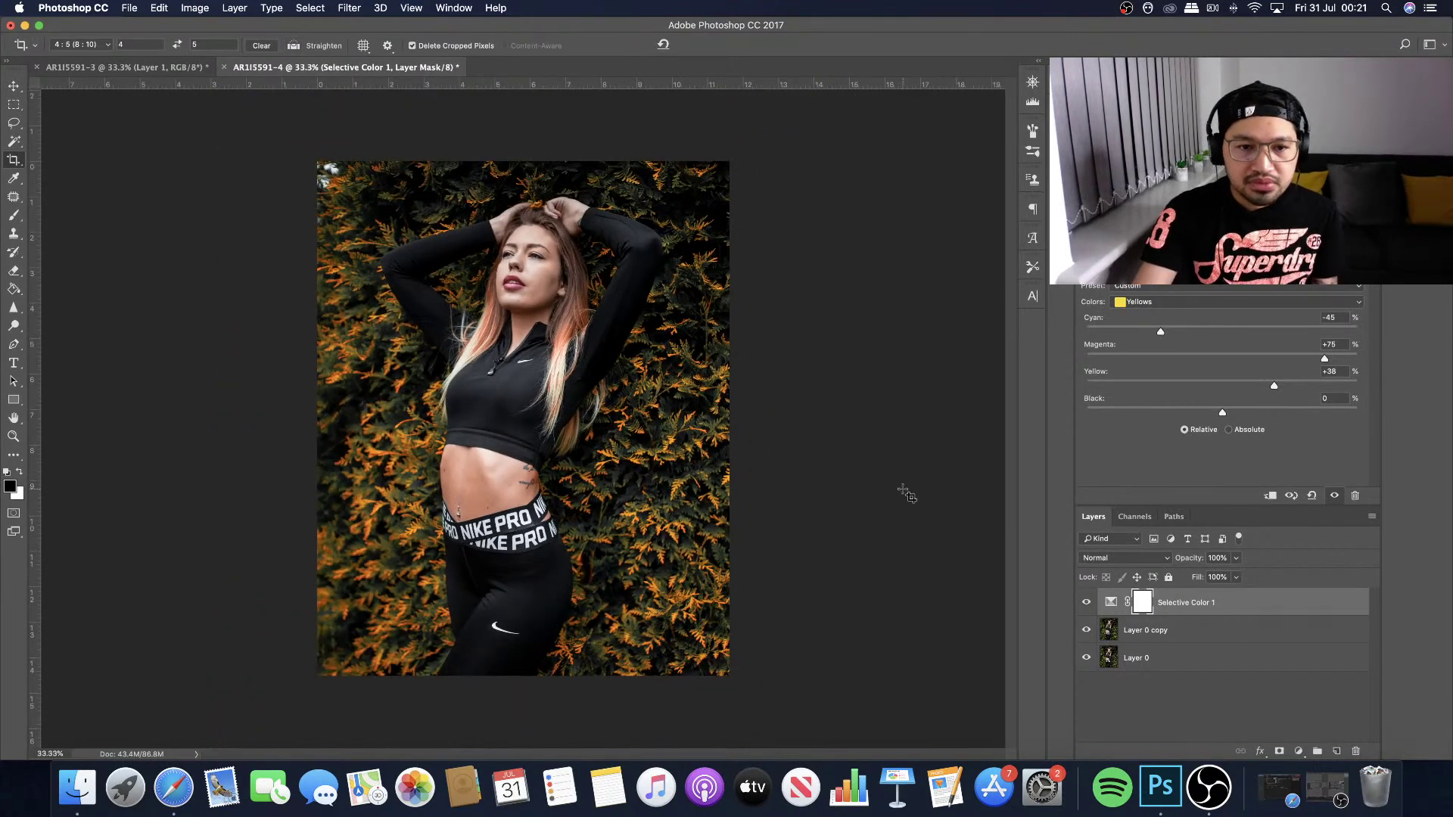
pyautogui.click(1086, 602)
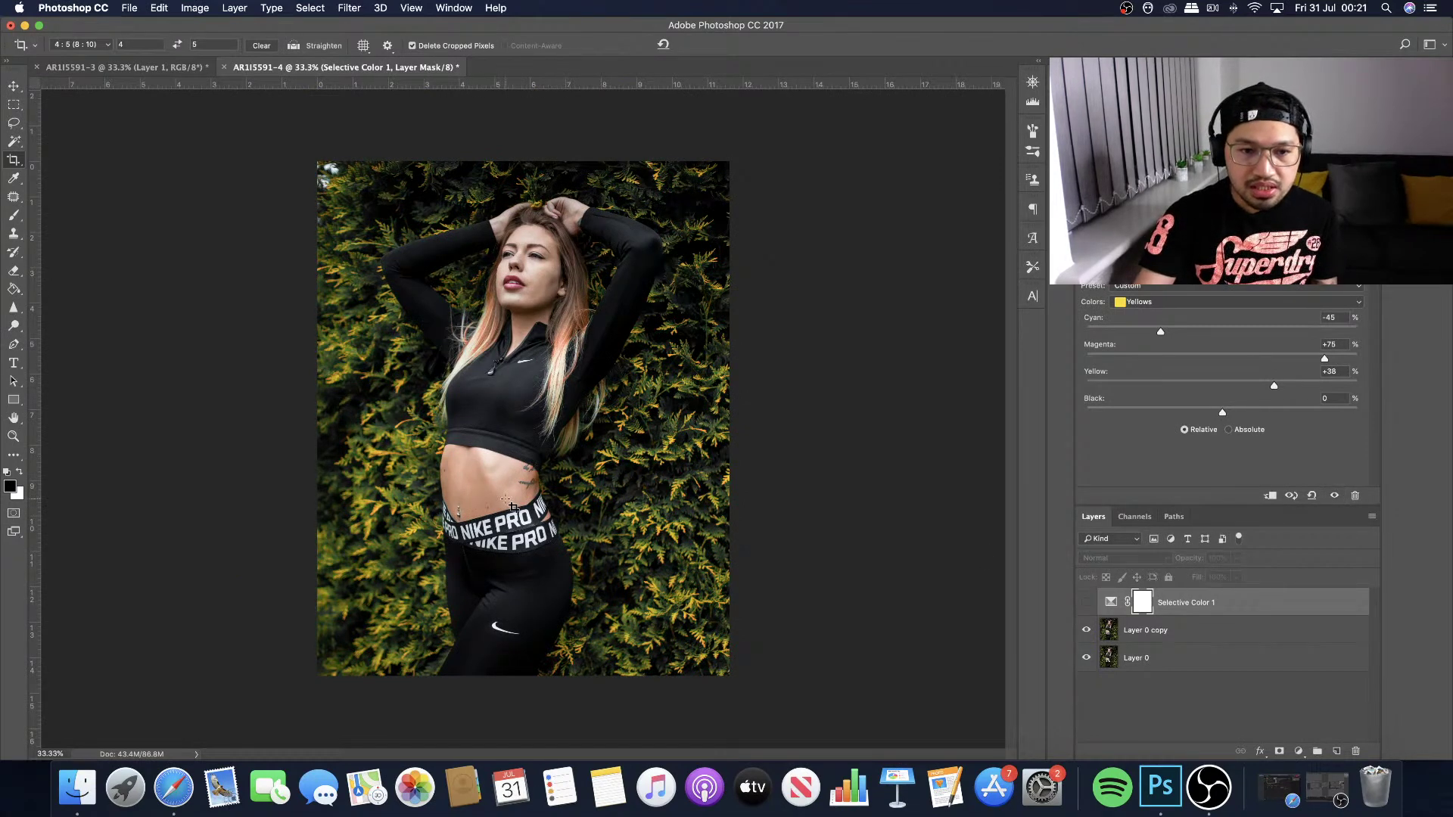
pyautogui.click(1087, 602)
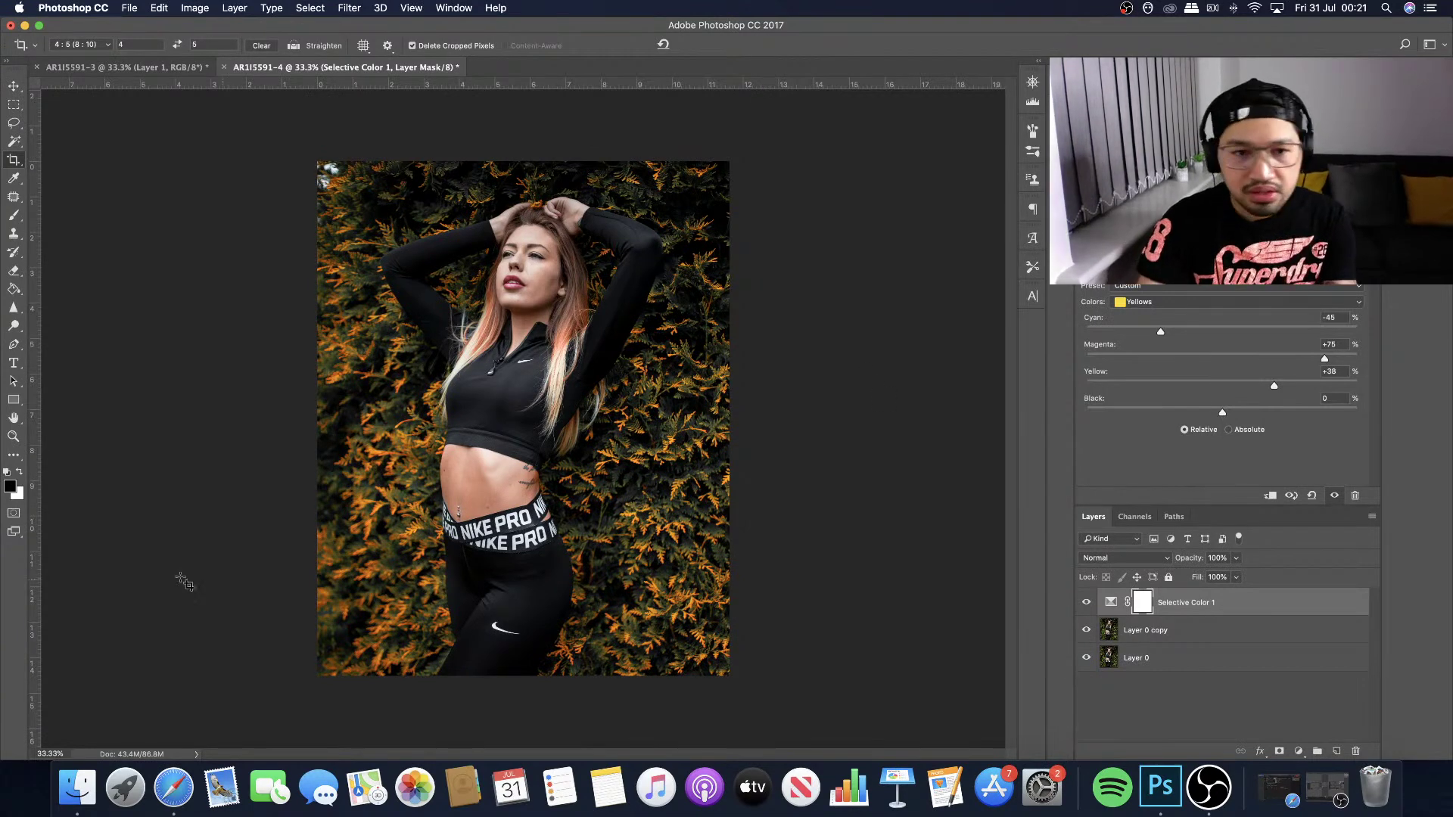
# Paint the model's face and neck out of the Selective Color mask with a soft black brush at 28% flow.
pyautogui.click(14, 217)
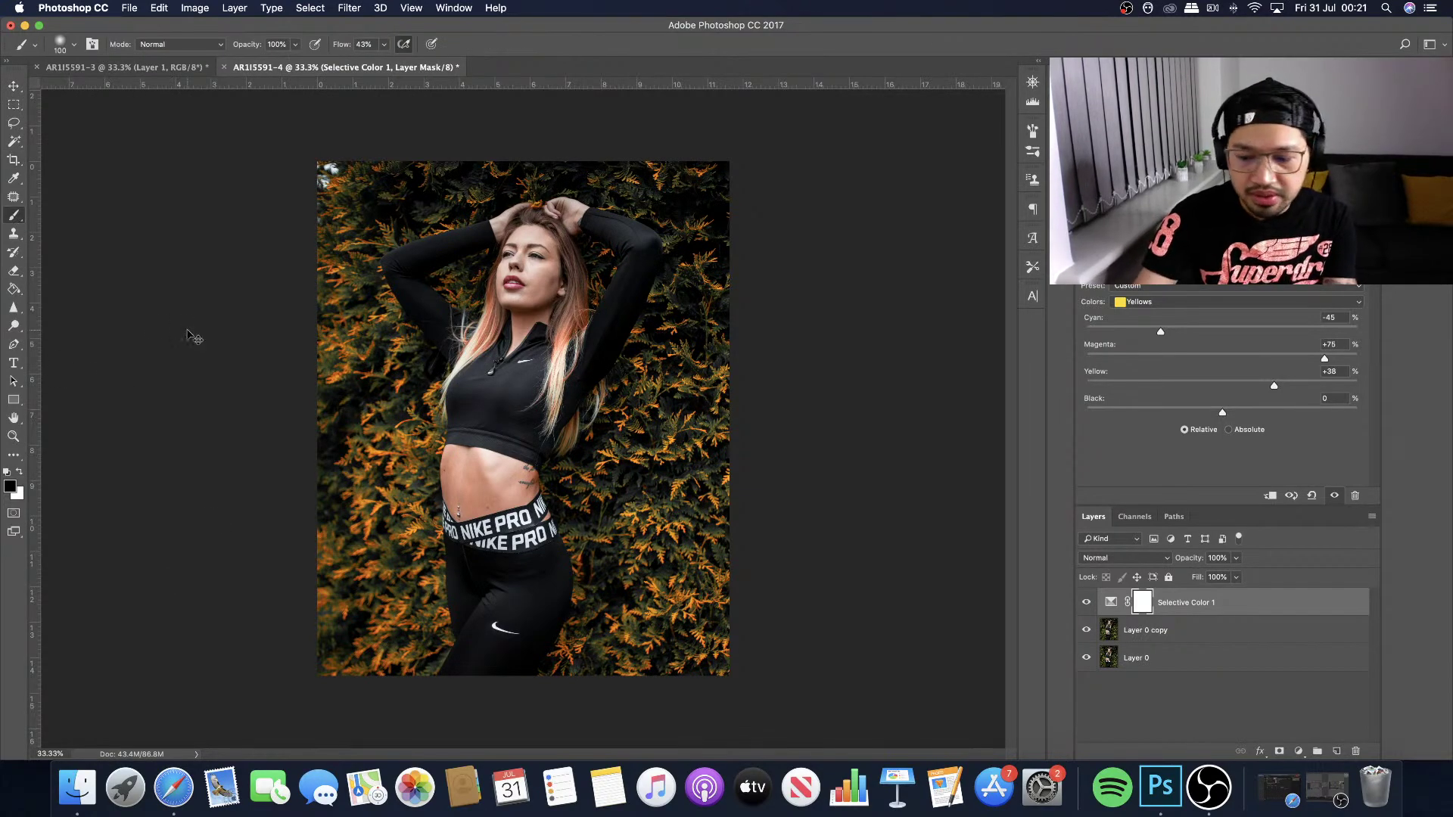
pyautogui.press('super+equal')
pyautogui.press('super+equal')
pyautogui.hscroll(-10, 415, 284)
pyautogui.hscroll(15, 415, 284)
pyautogui.hscroll(-8, 422, 284)
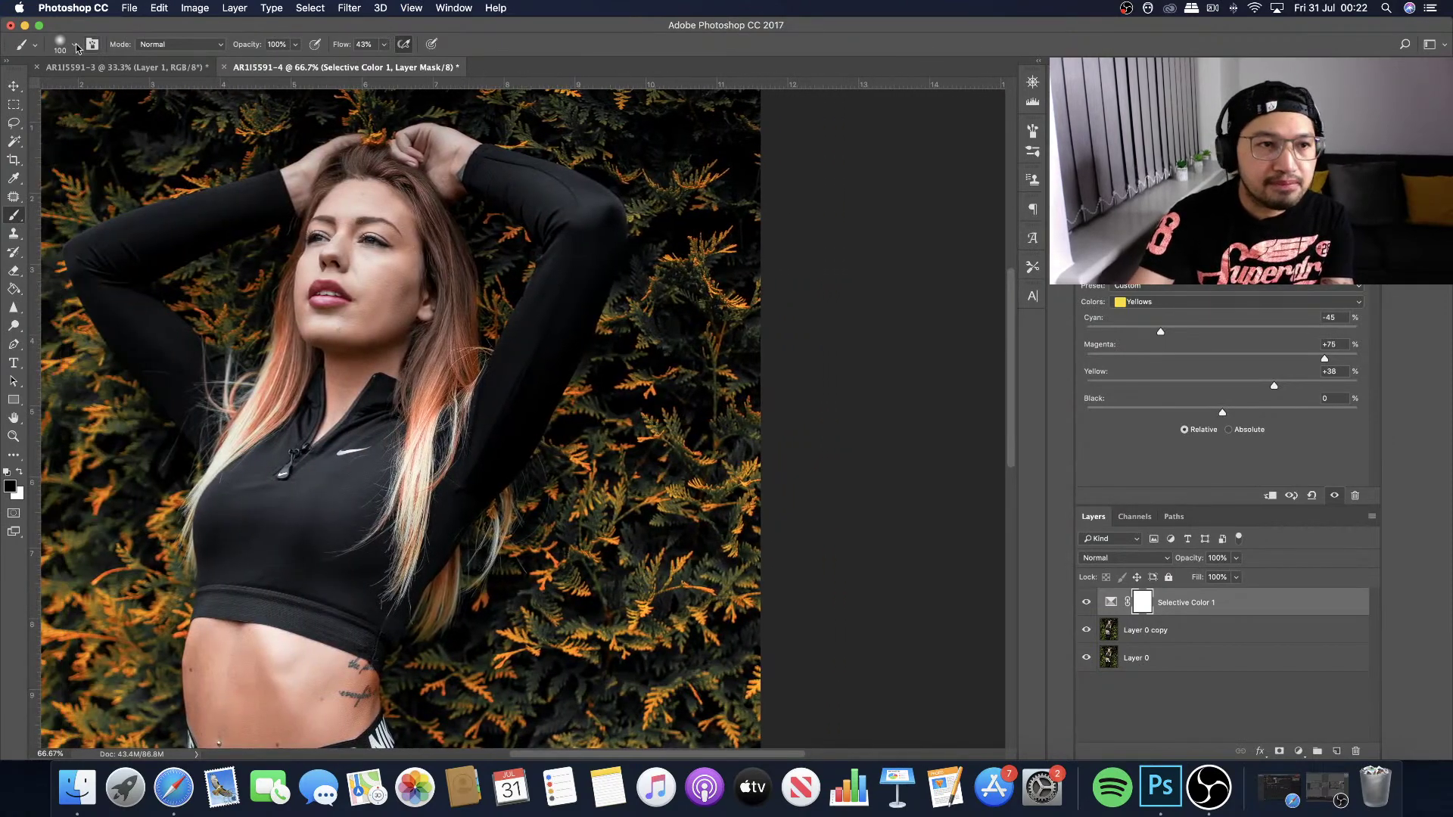
pyautogui.click(75, 46)
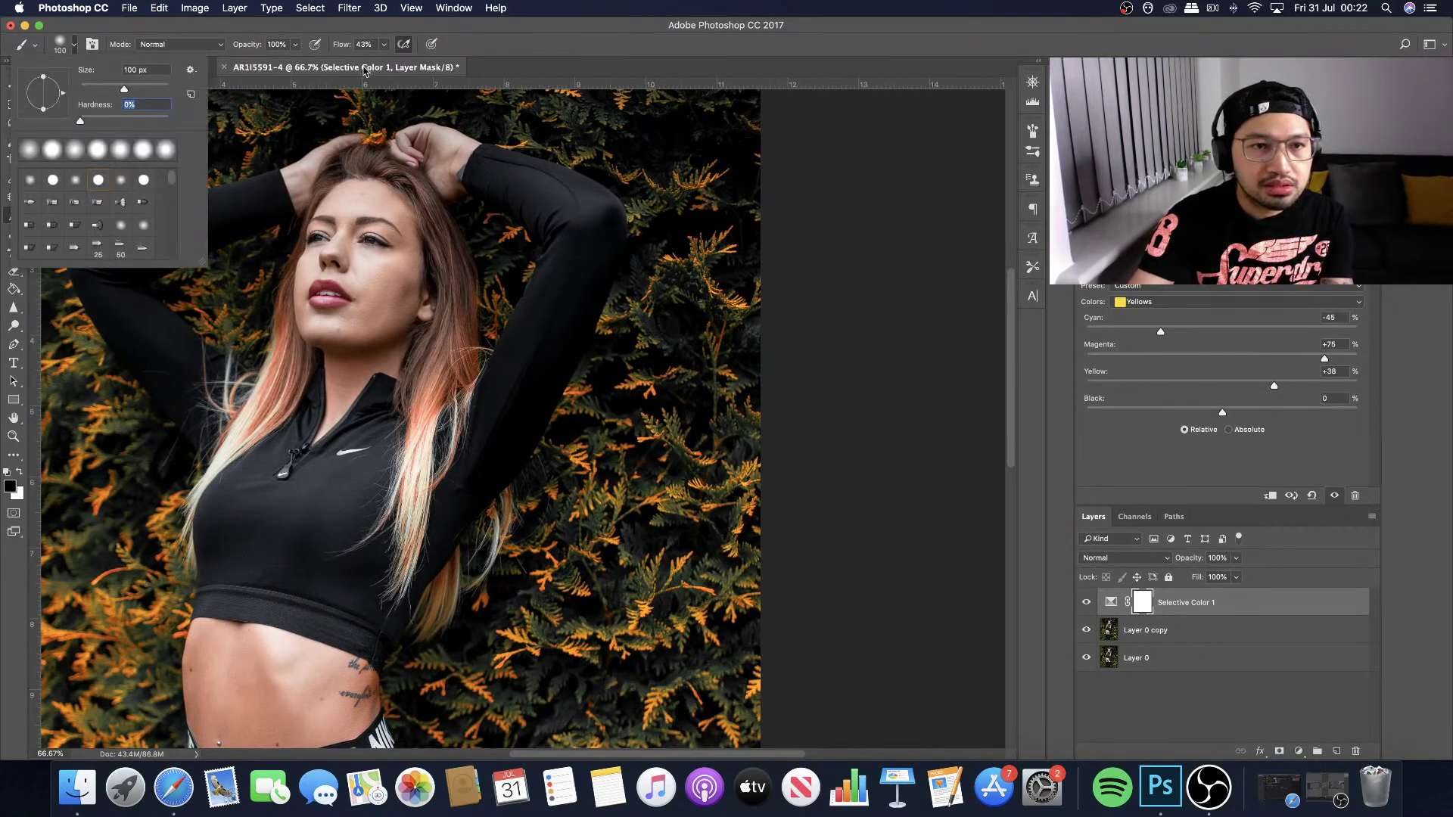
pyautogui.moveTo(380, 51); pyautogui.dragTo(375, 69)
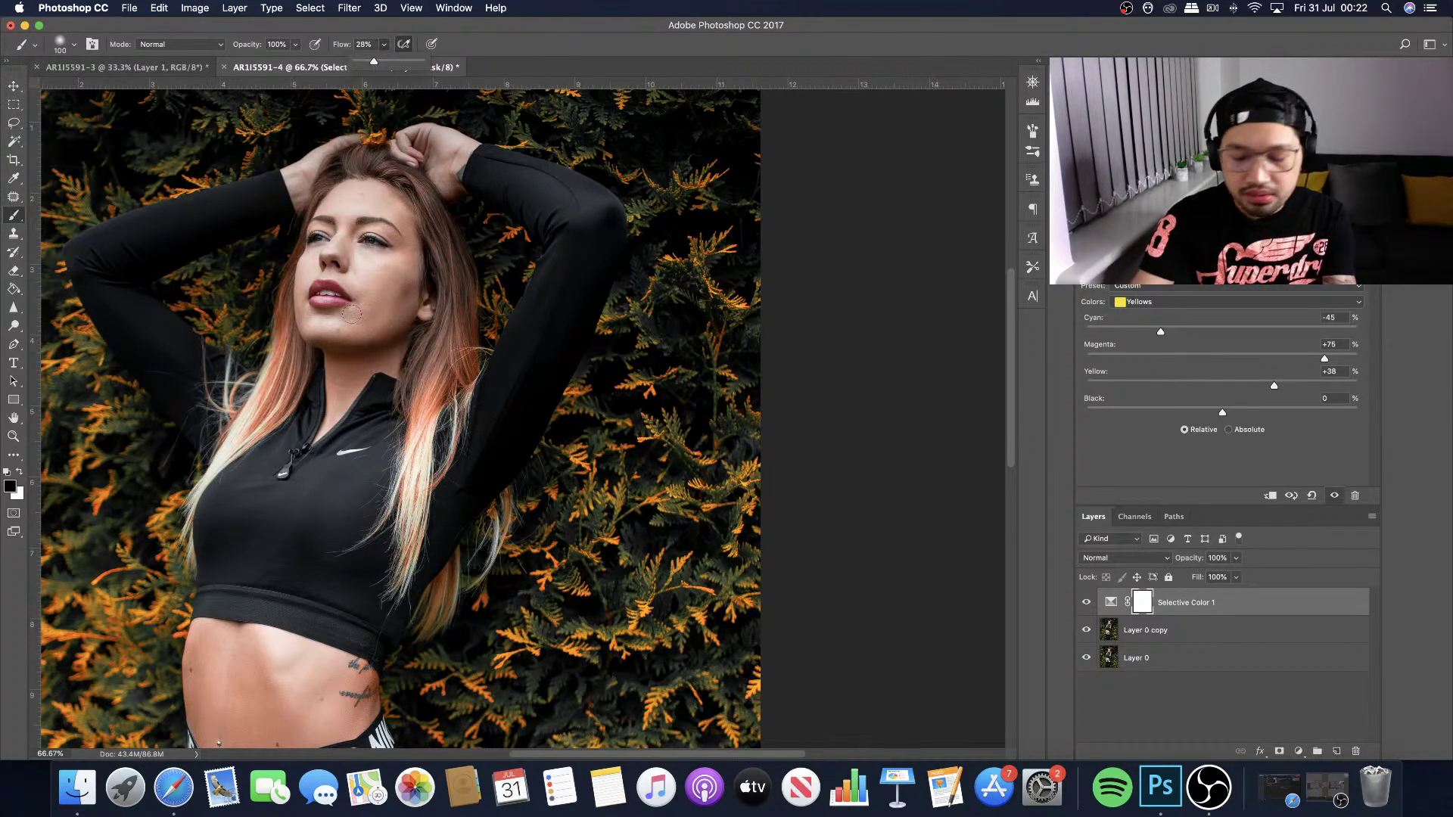
pyautogui.press(']')
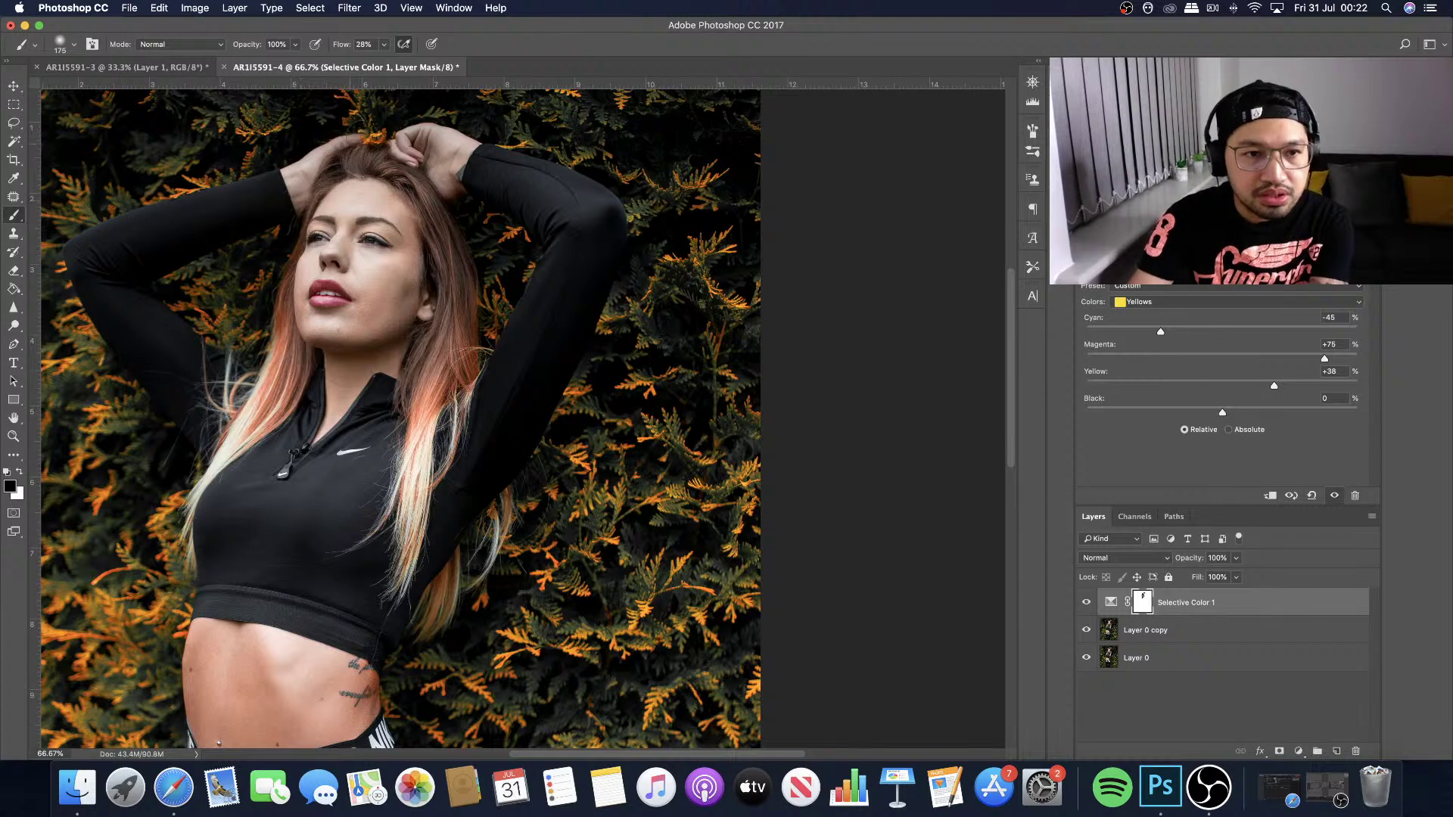
# Paint black over the model's hands and bare midriff on the Selective Color mask to restore the natural skin tone.
pyautogui.scroll(-3, 356, 301)
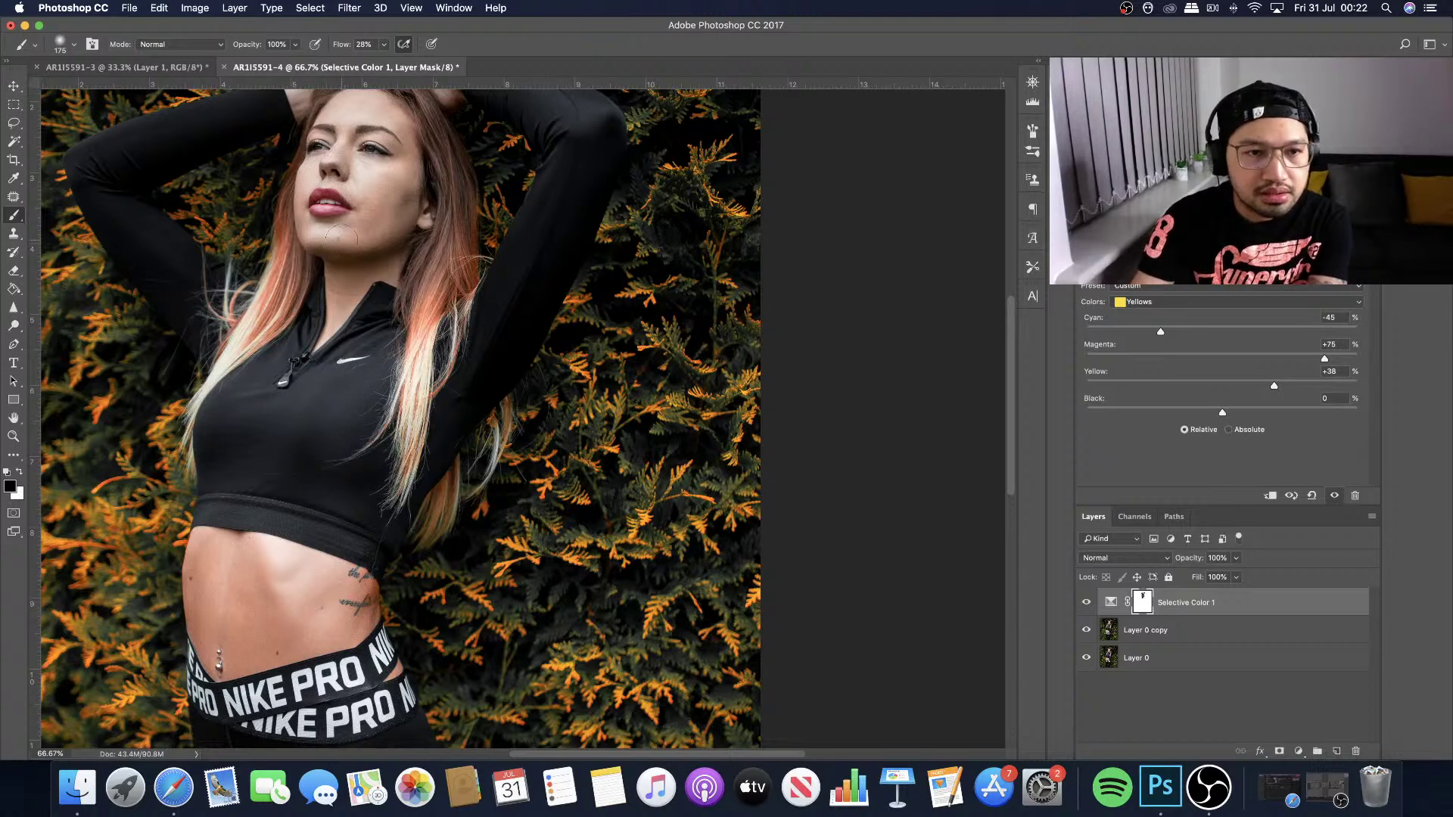
pyautogui.scroll(3, 341, 235)
pyautogui.scroll(-6, 333, 241)
pyautogui.hscroll(-2, 321, 246)
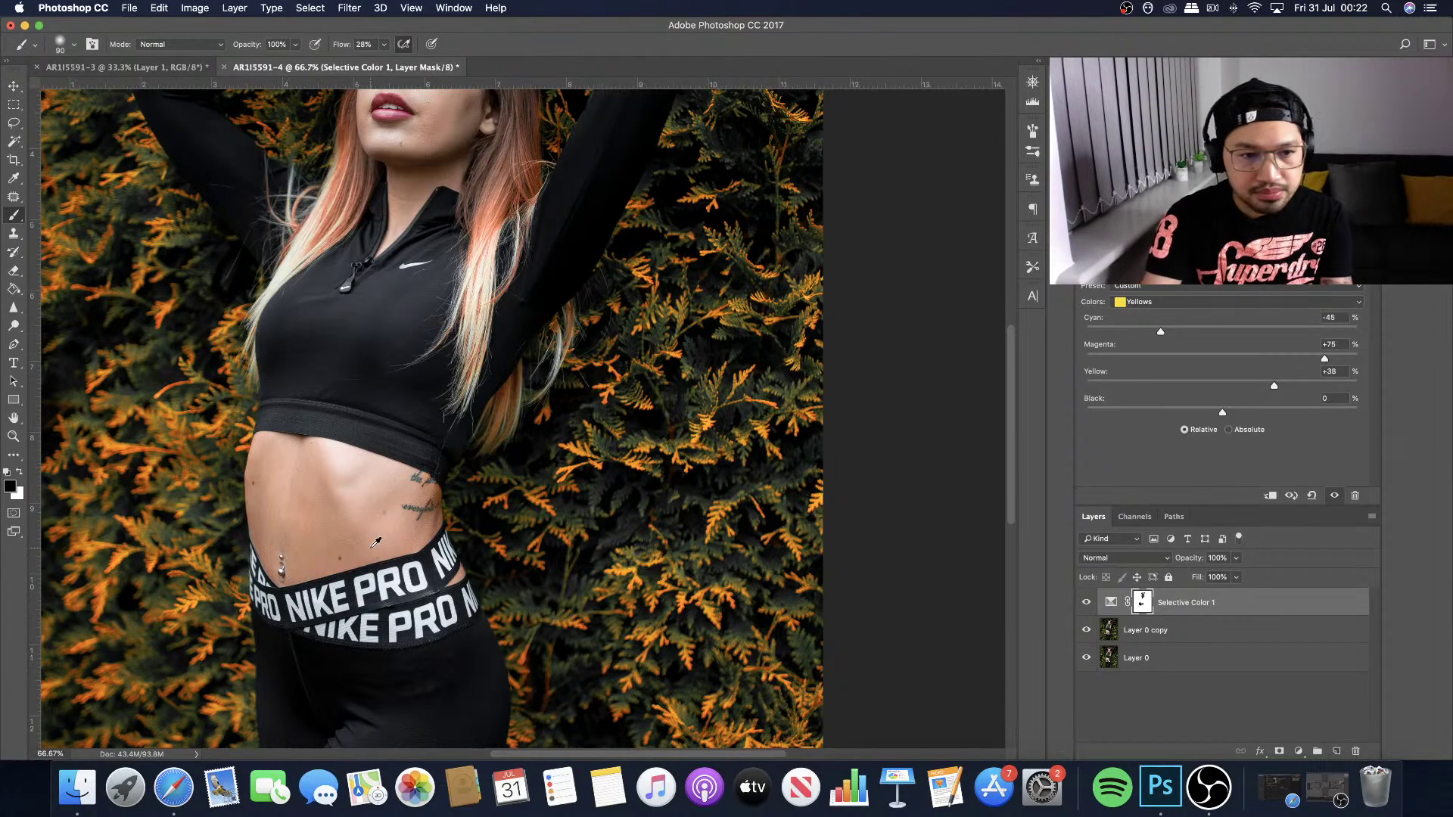
pyautogui.press('super+minus')
pyautogui.press('super+minus')
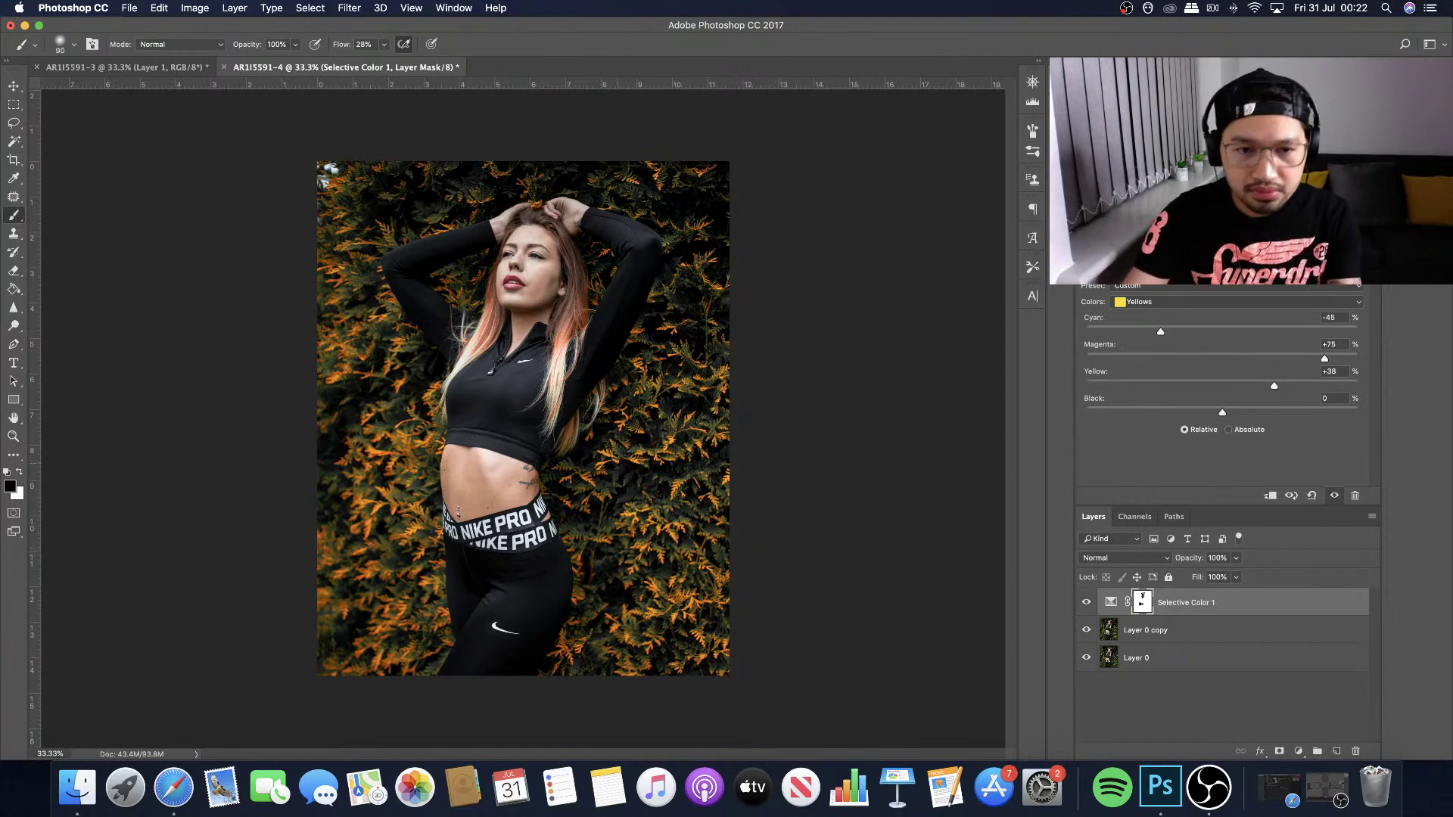
# Display the Selective Color mask on its own, fill the gaps in its face and midriff areas with black, and return to the photo.
pyautogui.click(1088, 602)
pyautogui.click(1088, 602)
pyautogui.keyDown('alt'); pyautogui.click(1142, 605); pyautogui.keyUp('alt')
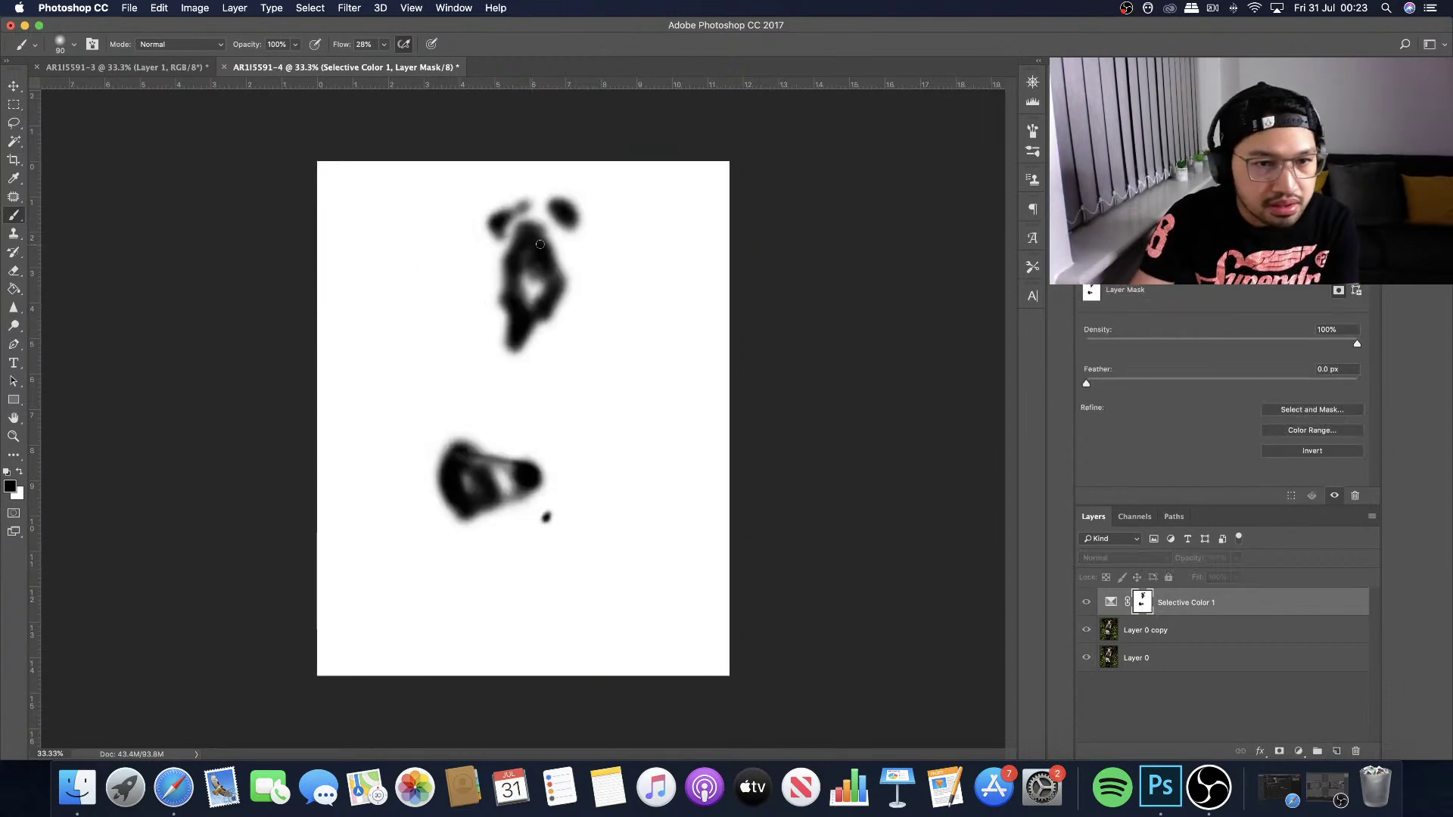
pyautogui.moveTo(534, 291)
pyautogui.mouseDown()
pyautogui.moveTo(532, 241)
pyautogui.moveTo(531, 299)
pyautogui.mouseUp()
pyautogui.moveTo(469, 489)
pyautogui.mouseDown()
pyautogui.moveTo(517, 481)
pyautogui.moveTo(475, 464)
pyautogui.moveTo(520, 474)
pyautogui.moveTo(483, 466)
pyautogui.moveTo(498, 498)
pyautogui.moveTo(539, 489)
pyautogui.mouseUp()
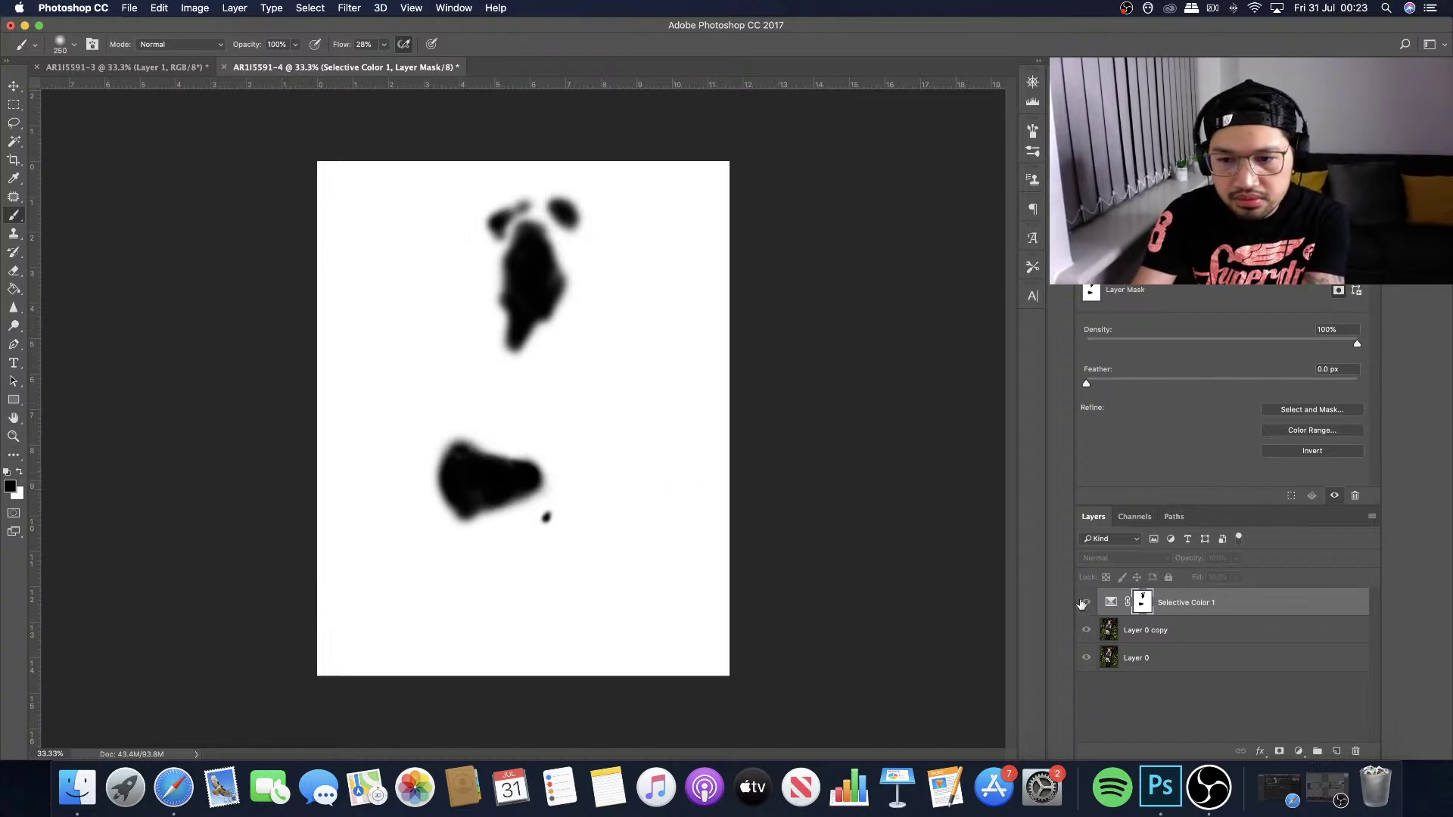
pyautogui.click(1087, 604)
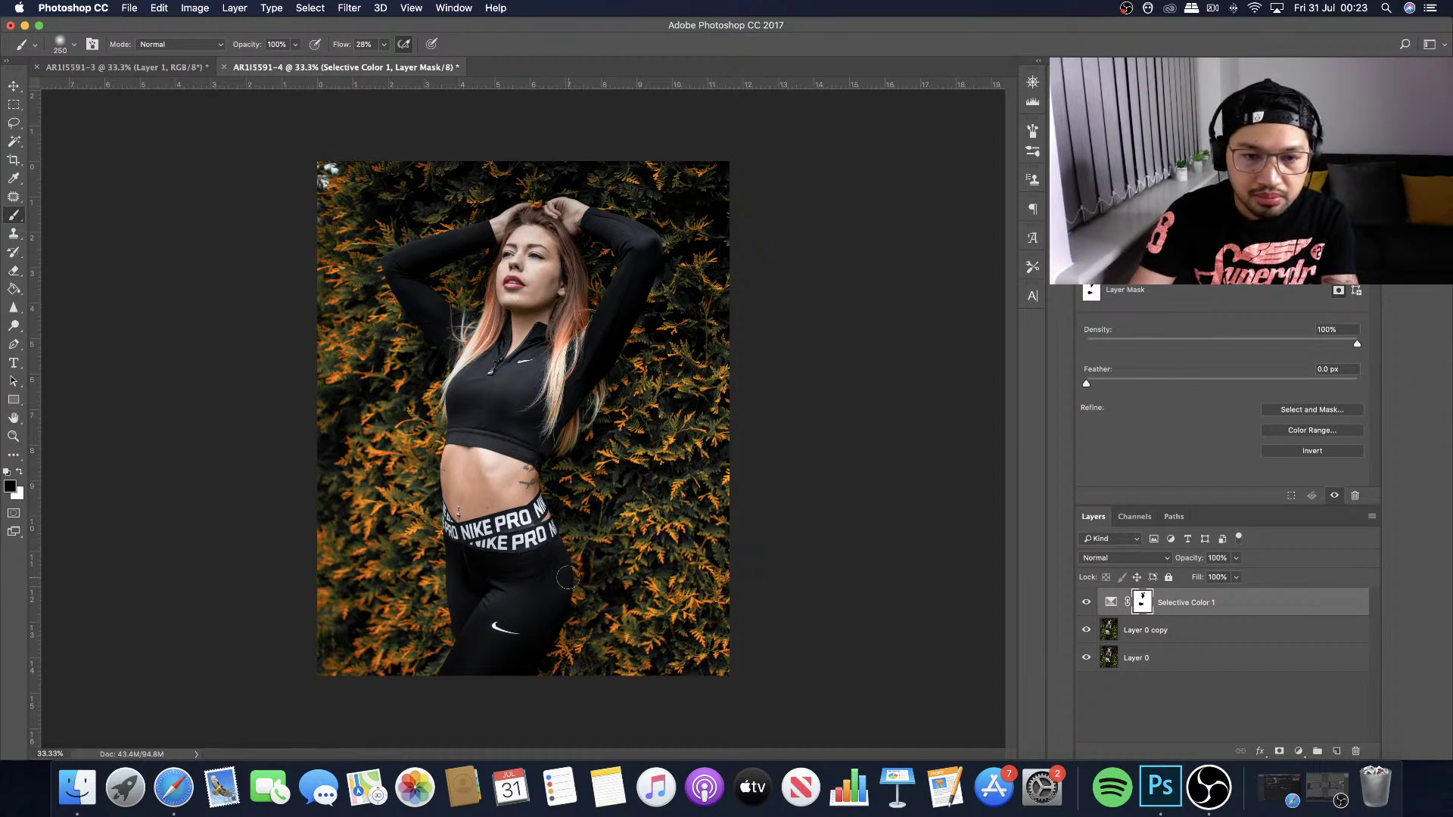
# Try a second Selective Color layer with Greens at Cyan -100, Magenta +100 and Yellow -100, and a raised Black value.
pyautogui.click(1299, 751)
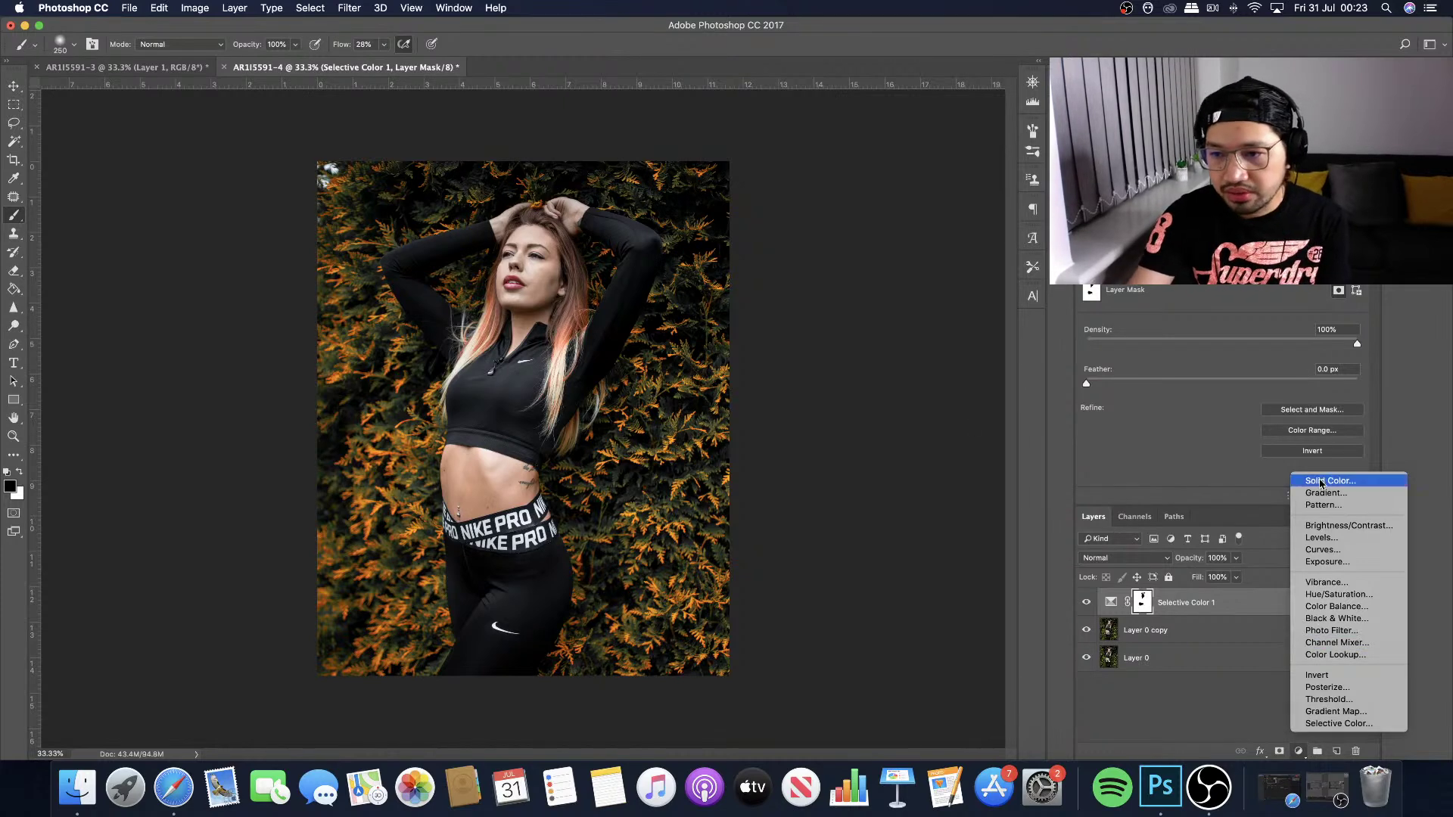
pyautogui.click(1355, 723)
pyautogui.click(1194, 301)
pyautogui.click(1194, 301)
pyautogui.click(1197, 303)
pyautogui.click(1205, 313)
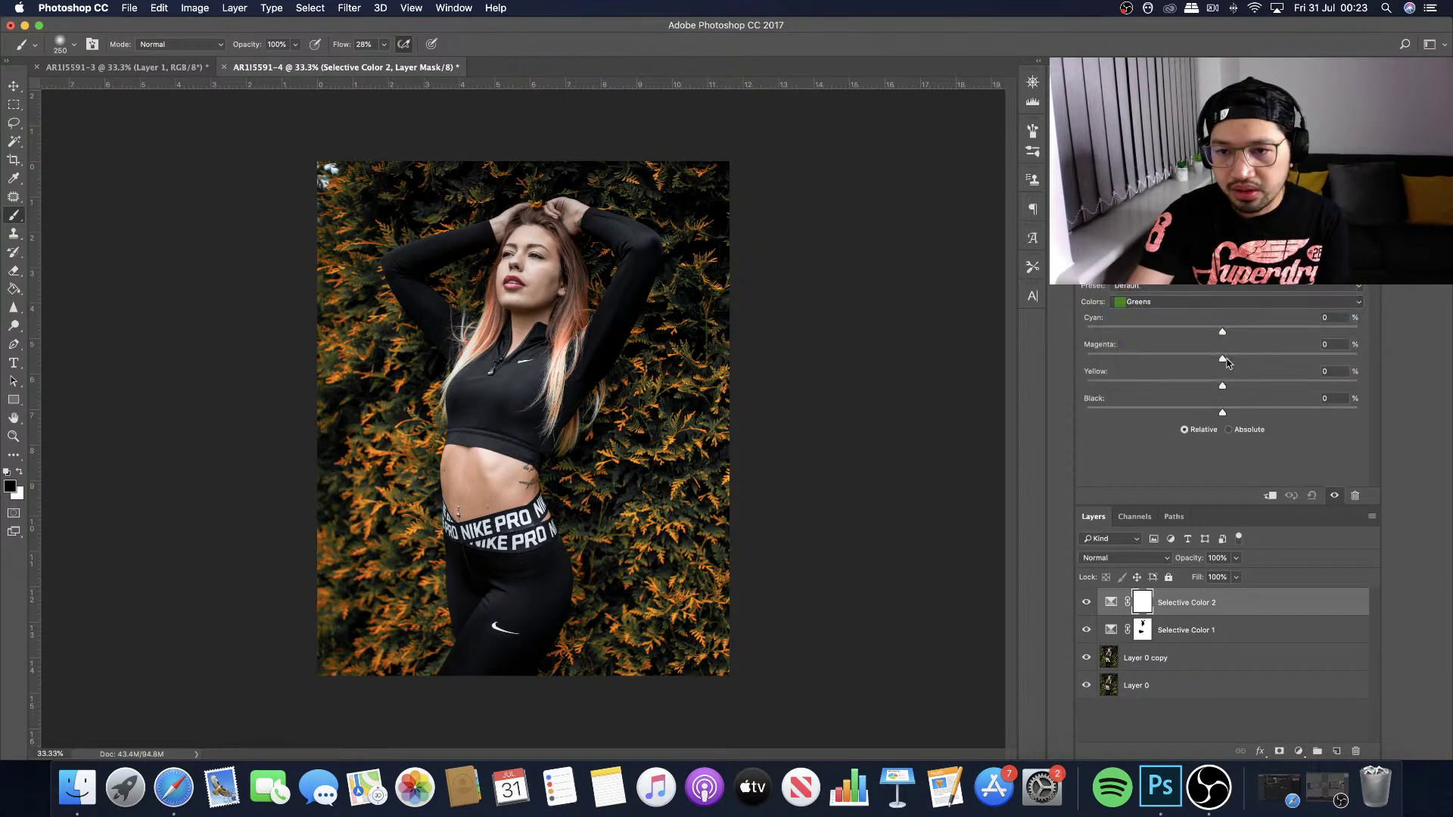
pyautogui.moveTo(1222, 333); pyautogui.dragTo(1219, 333)
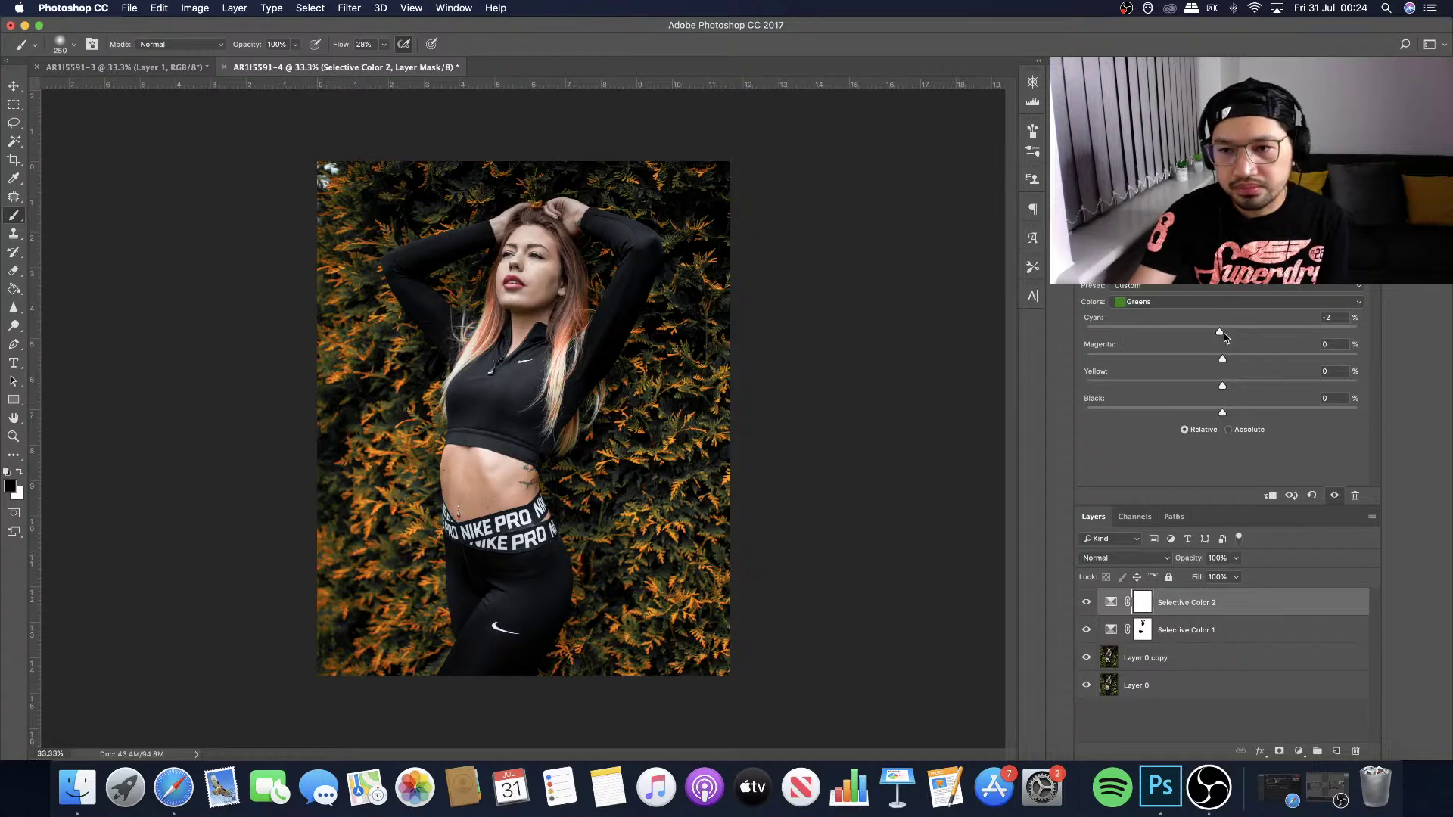
pyautogui.moveTo(1224, 333); pyautogui.dragTo(1086, 333)
pyautogui.moveTo(1222, 359); pyautogui.dragTo(1095, 356)
pyautogui.moveTo(1223, 385); pyautogui.dragTo(1357, 358)
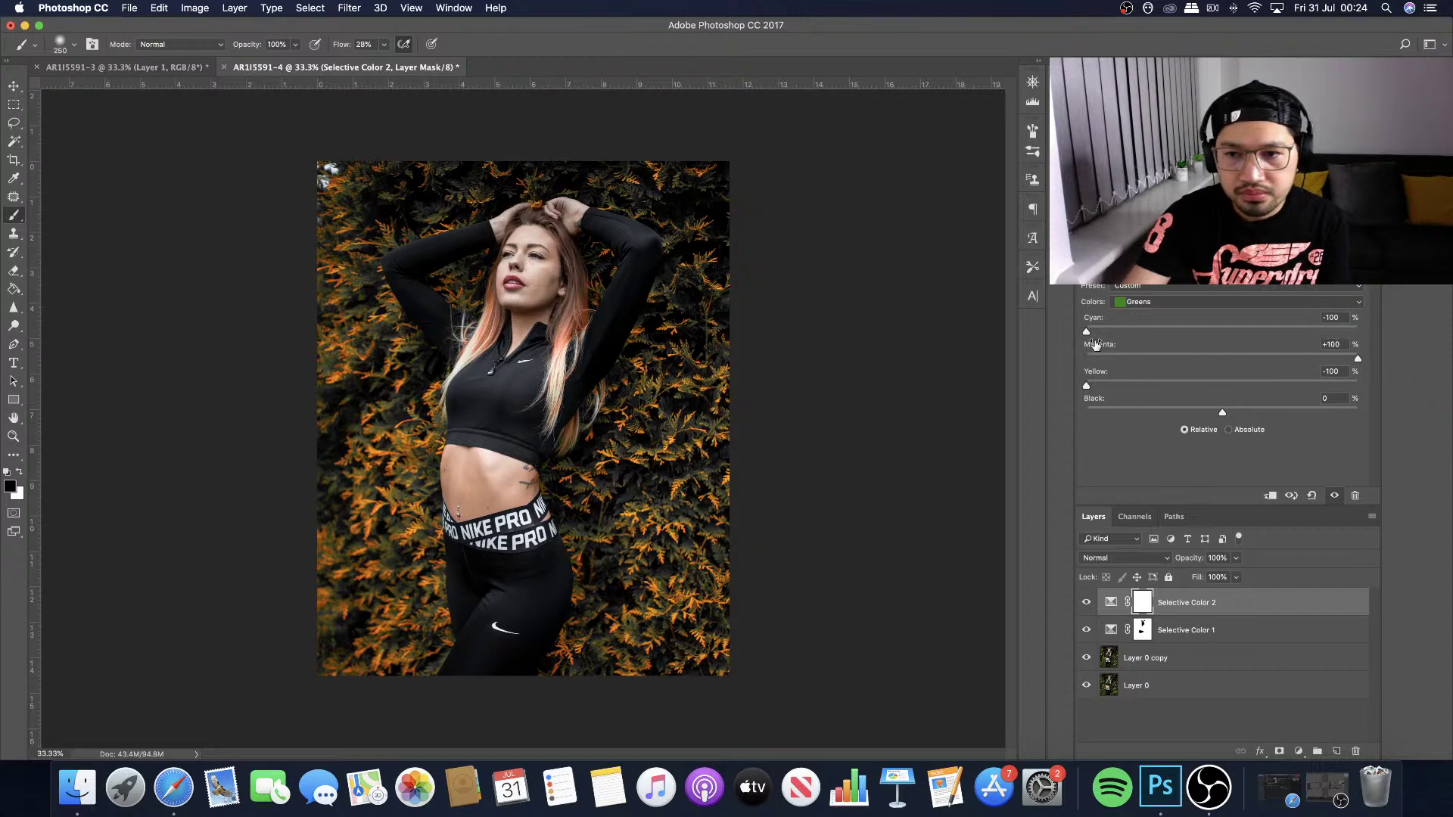
pyautogui.moveTo(1087, 331); pyautogui.dragTo(1028, 344)
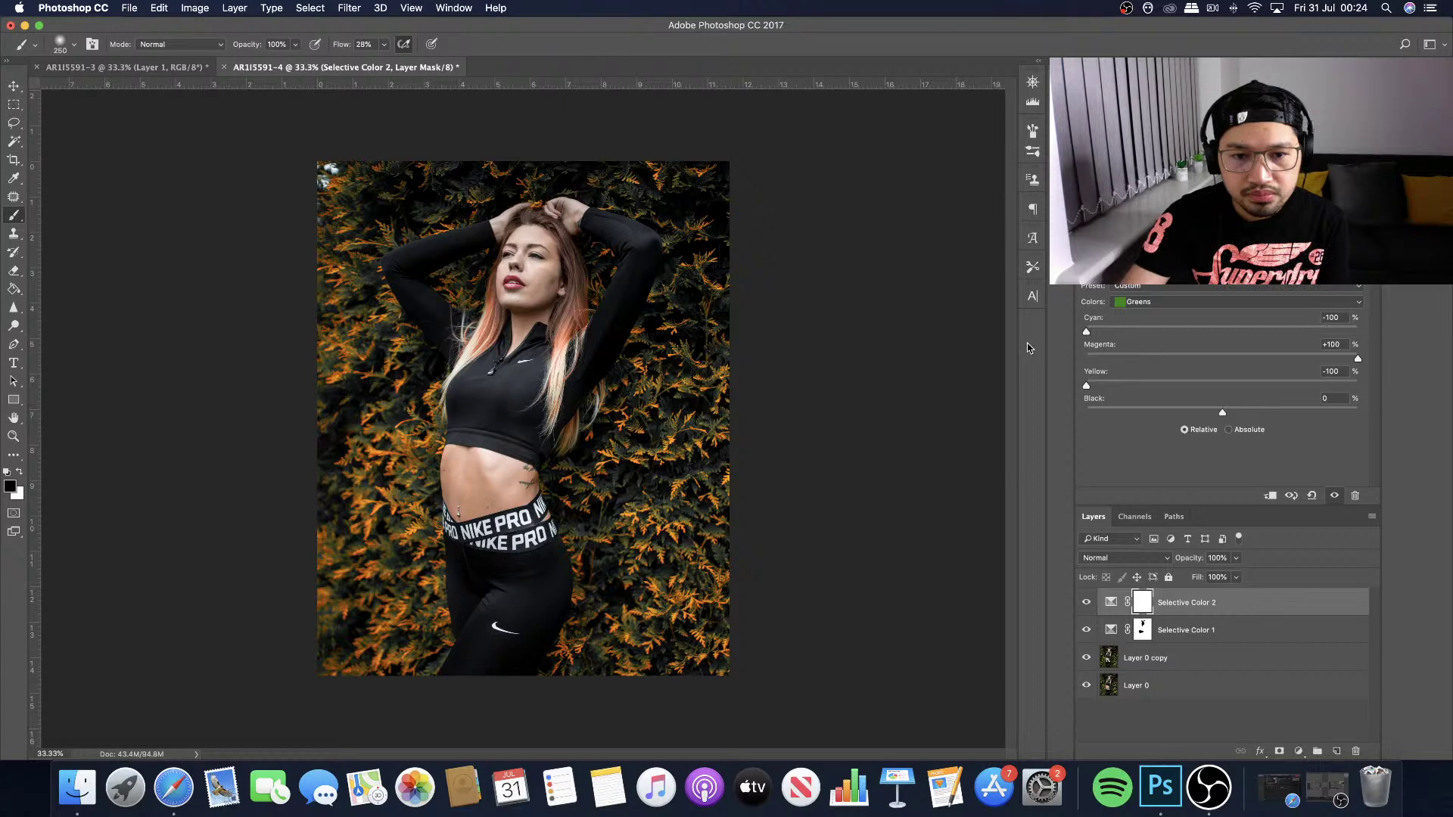
pyautogui.moveTo(1225, 415); pyautogui.dragTo(1272, 413)
# Delete the second Selective Color adjustment layer after checking its effect.
pyautogui.click(1087, 605)
pyautogui.click(1114, 605)
pyautogui.press('Delete')
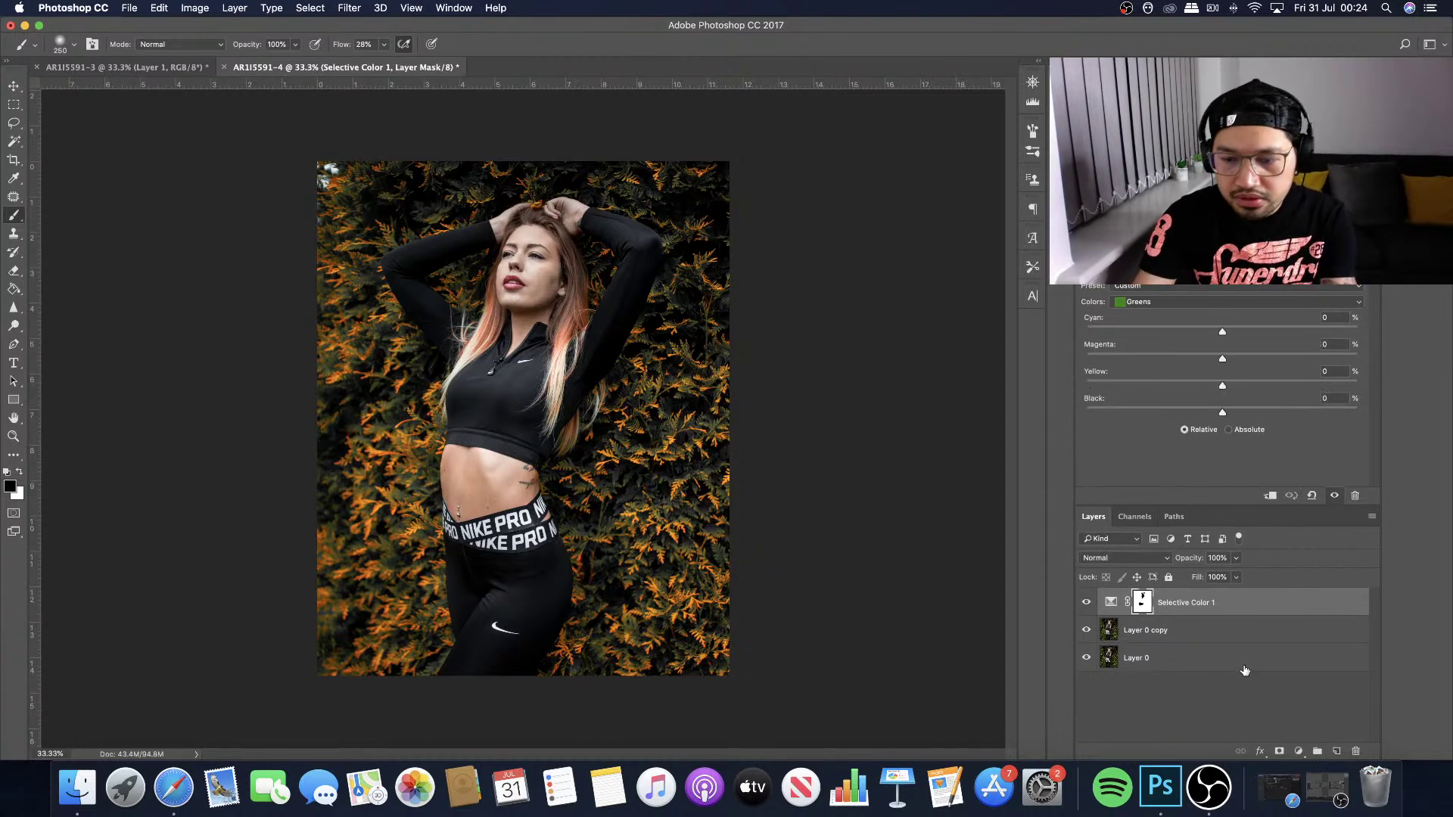
# Stamp all visible layers into a new top layer and set its Greens saturation to -100 with the Camera Raw filter.
pyautogui.press('super+alt+shift+e')
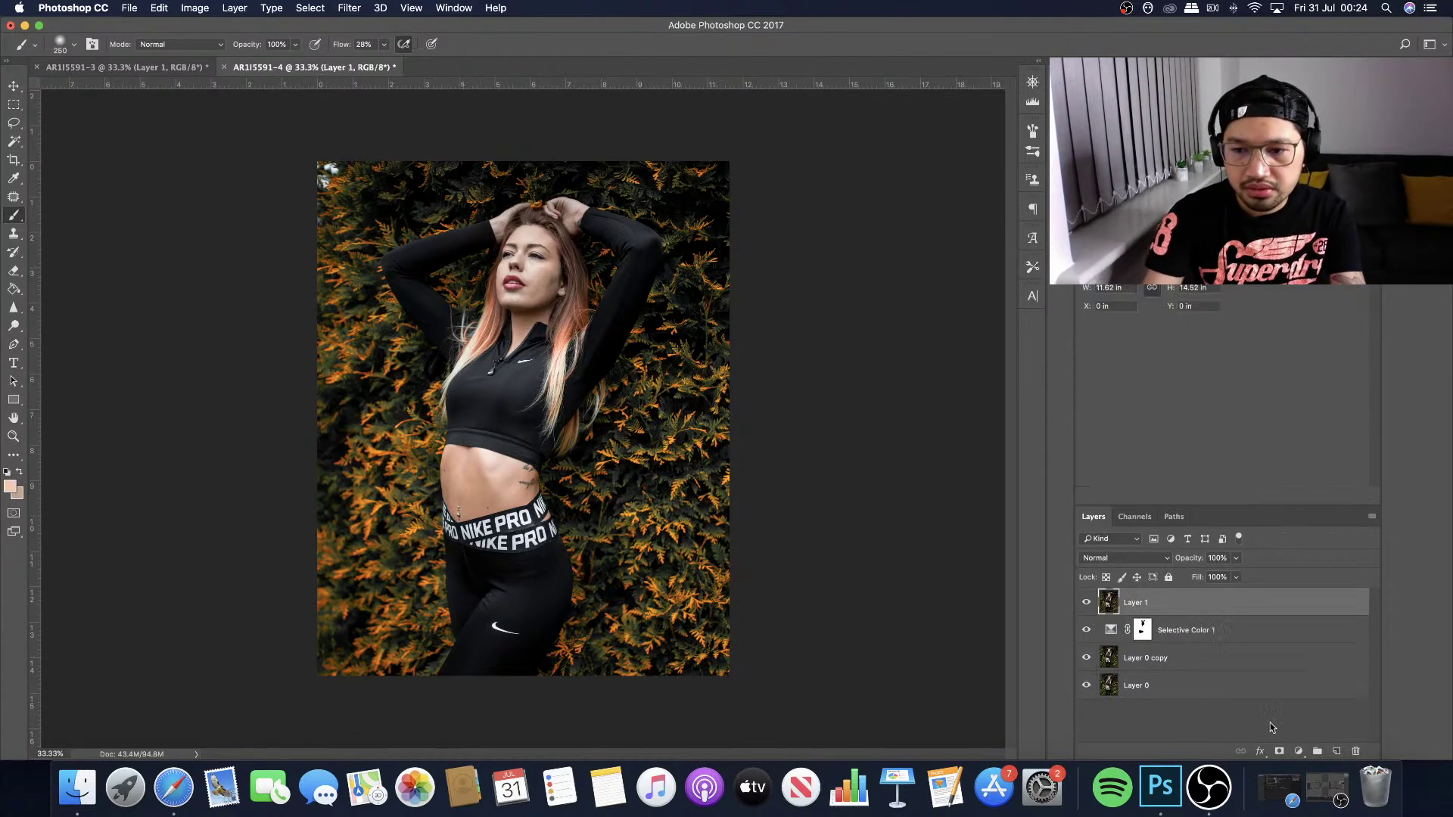
pyautogui.click(352, 8)
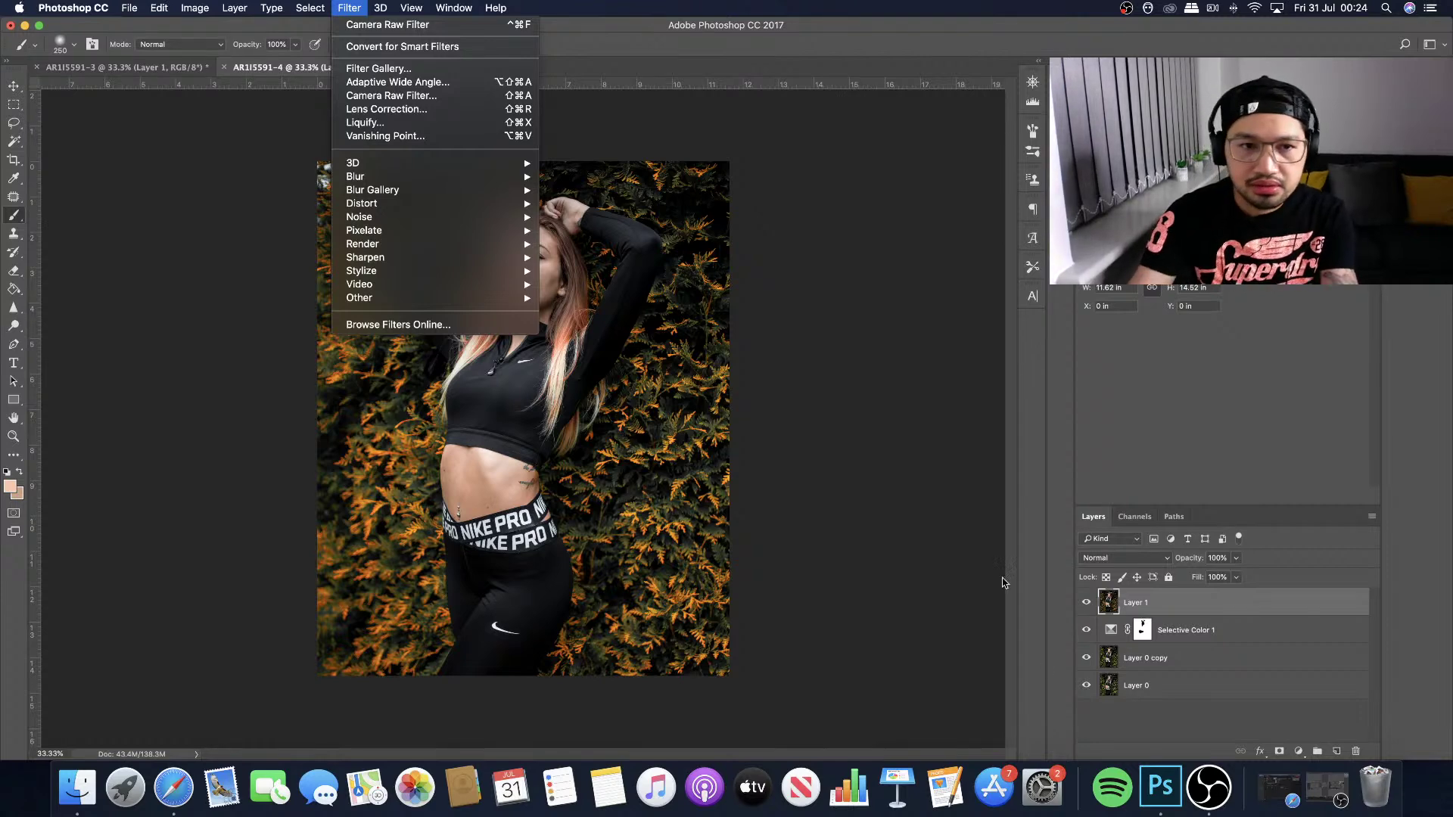
pyautogui.click(424, 96)
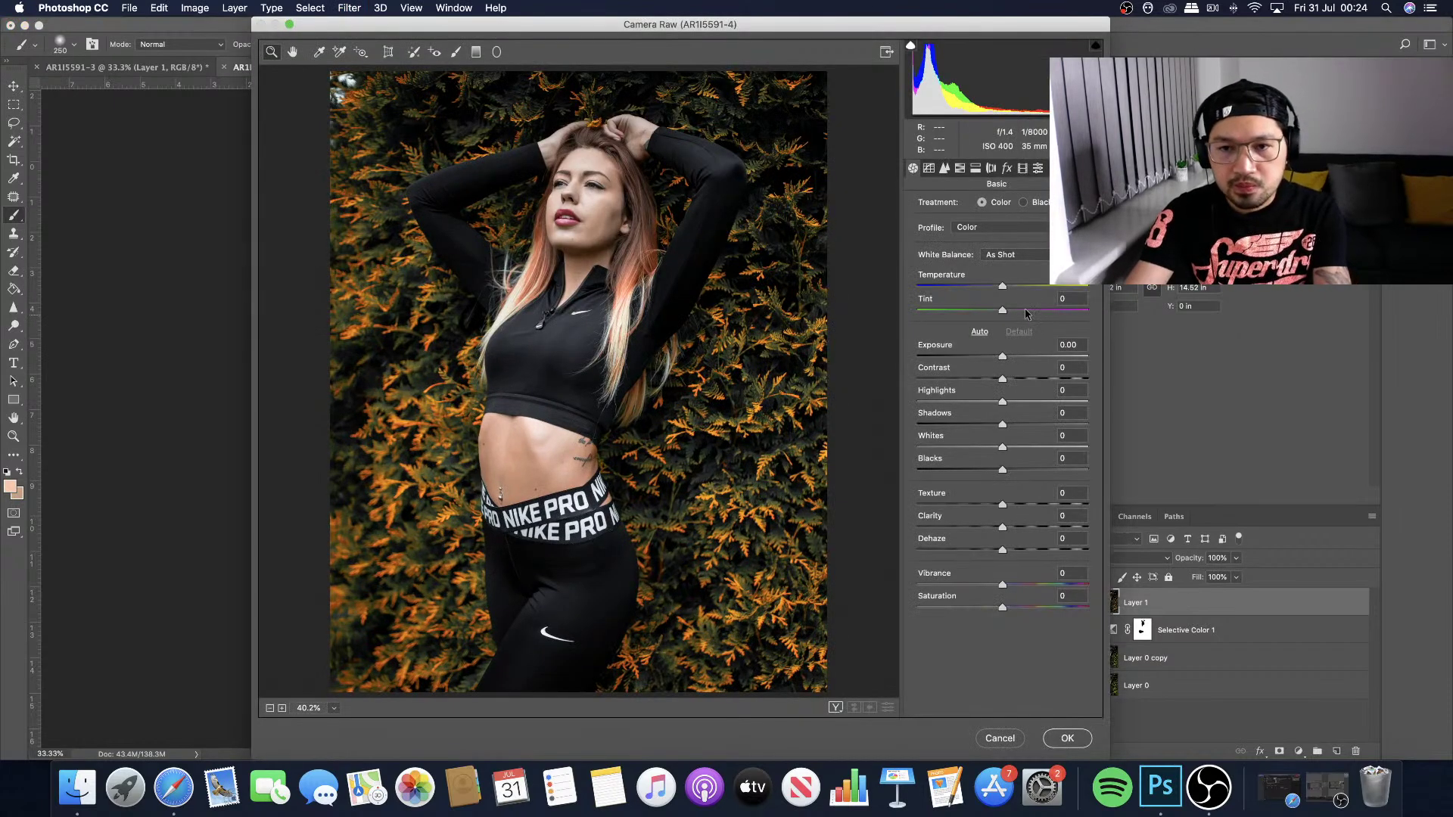
pyautogui.click(959, 169)
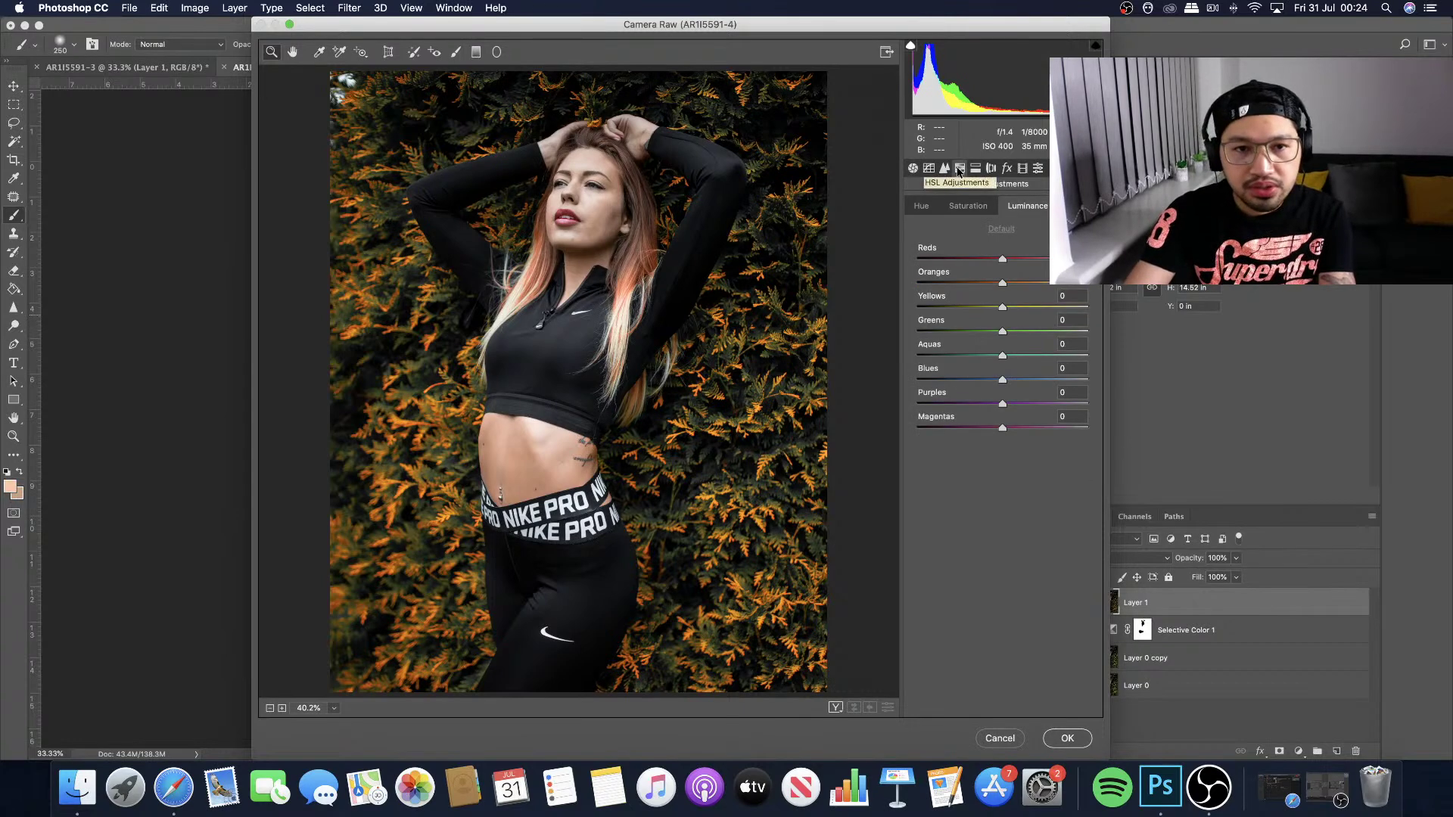
pyautogui.click(968, 207)
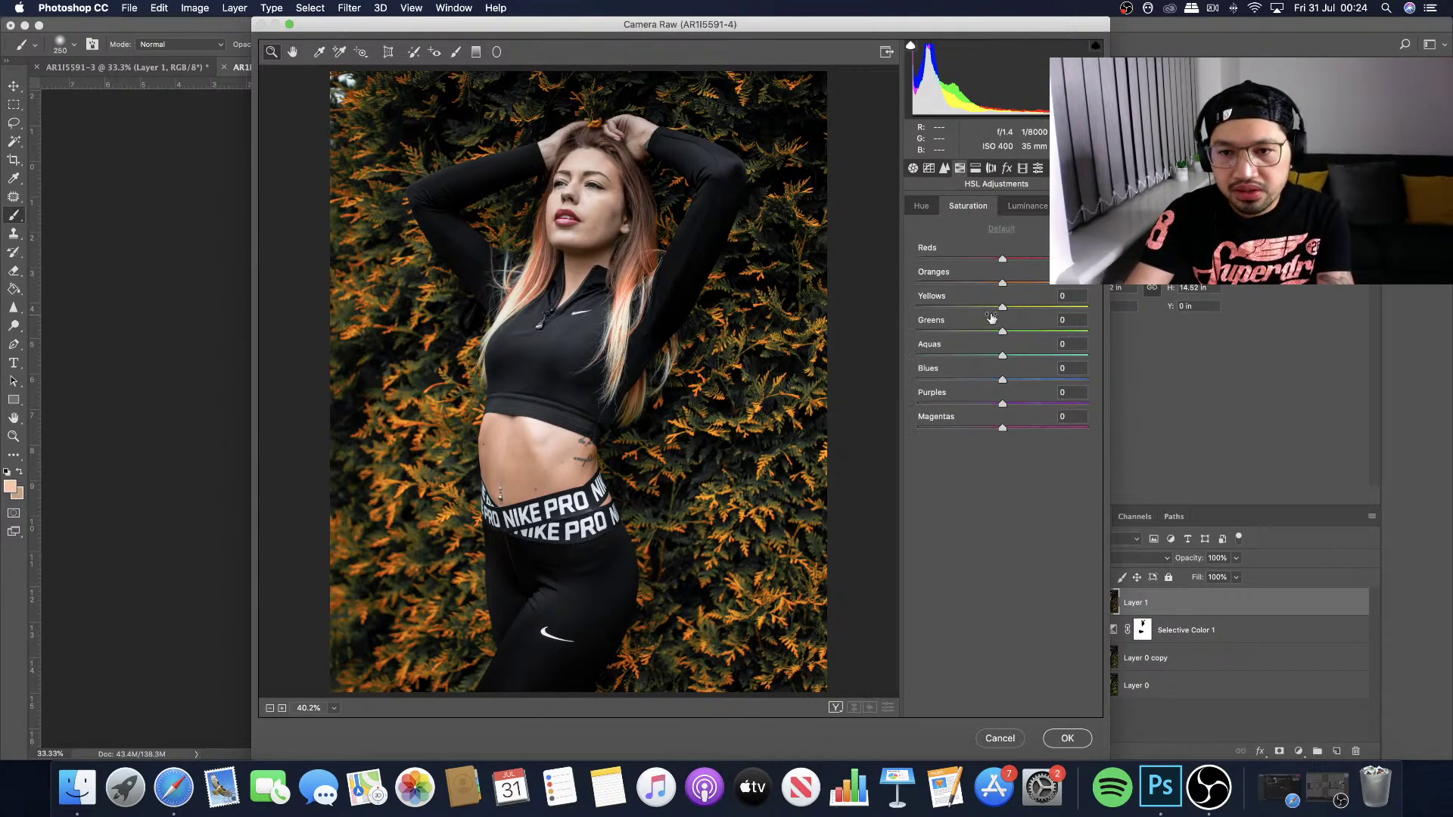
pyautogui.moveTo(1000, 331); pyautogui.dragTo(880, 319)
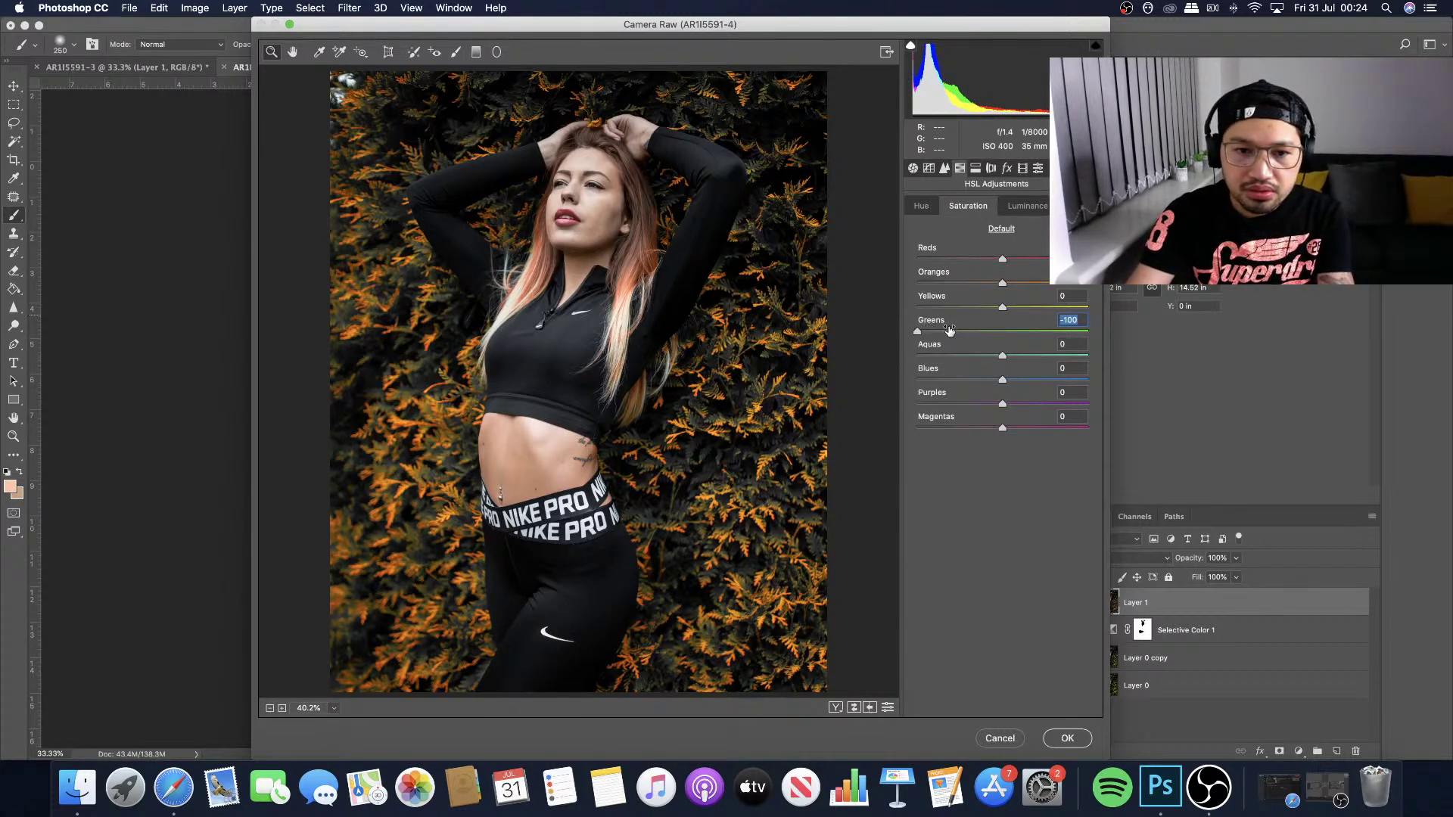
pyautogui.click(1065, 737)
# Toggle the stamped Layer 1 off and on to compare the foliage before and after the green desaturation.
pyautogui.click(1088, 605)
pyautogui.click(1088, 605)
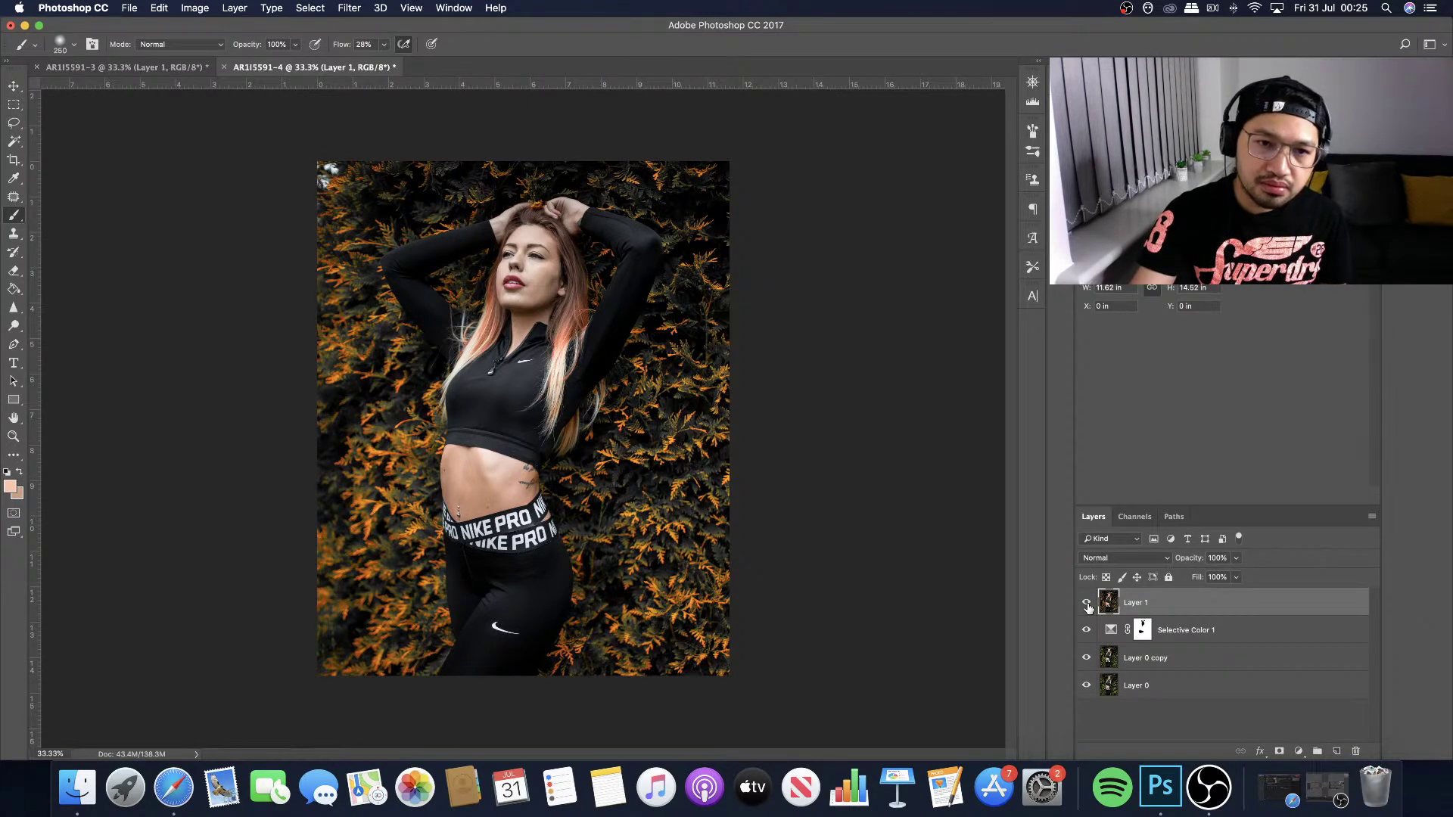
pyautogui.click(1088, 605)
pyautogui.click(1087, 605)
pyautogui.click(1087, 605)
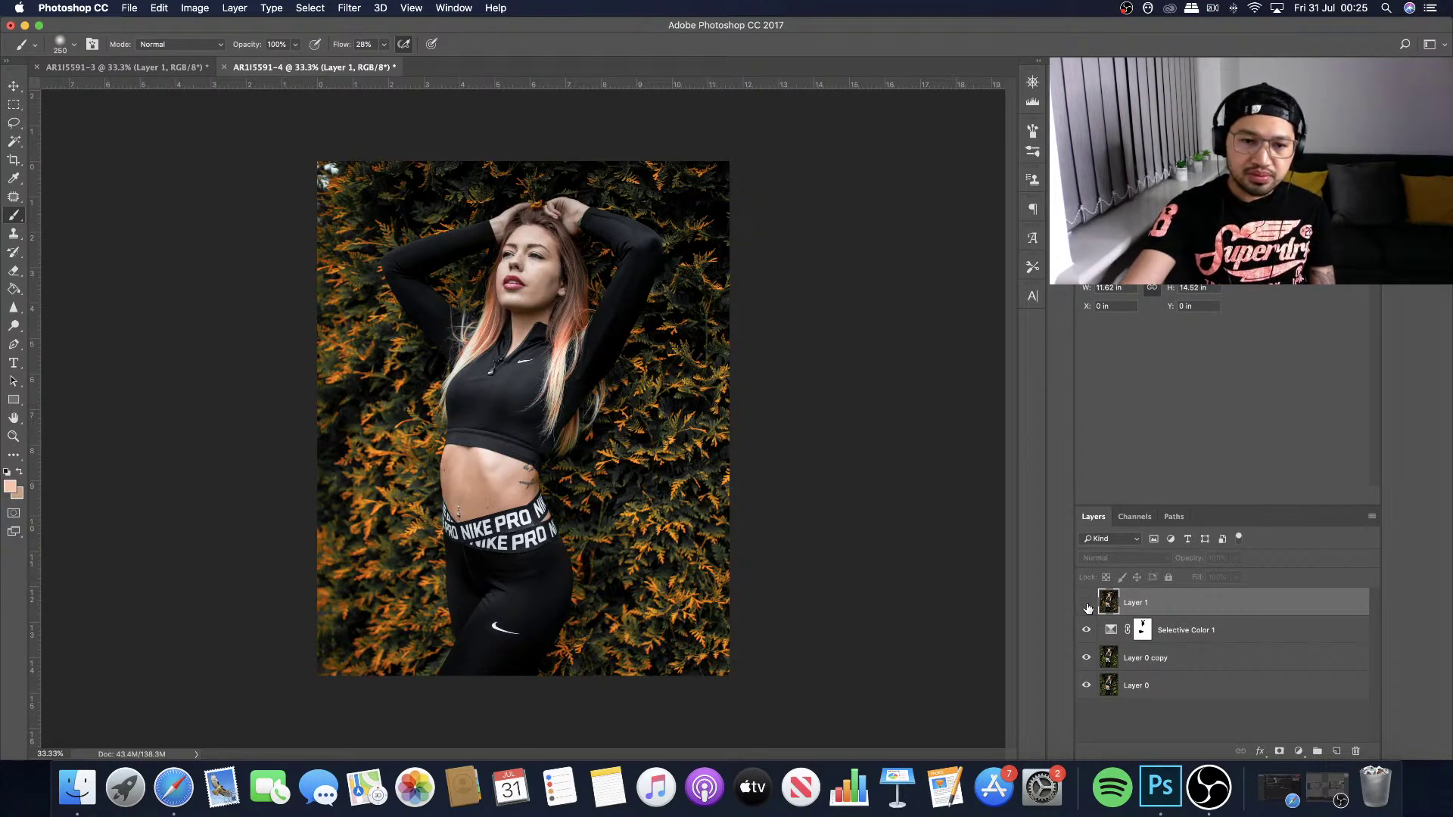
pyautogui.click(1088, 605)
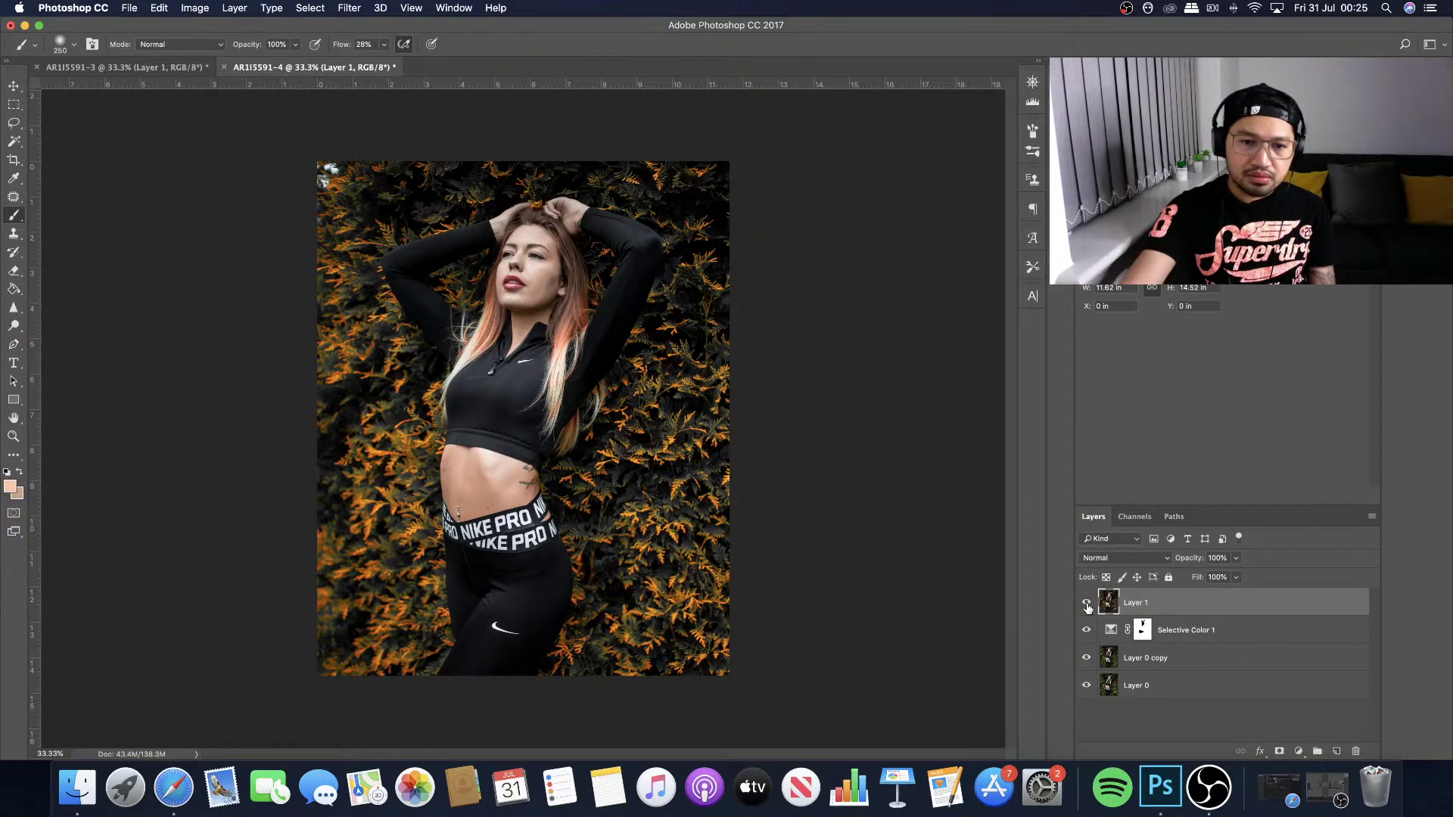
pyautogui.click(1088, 605)
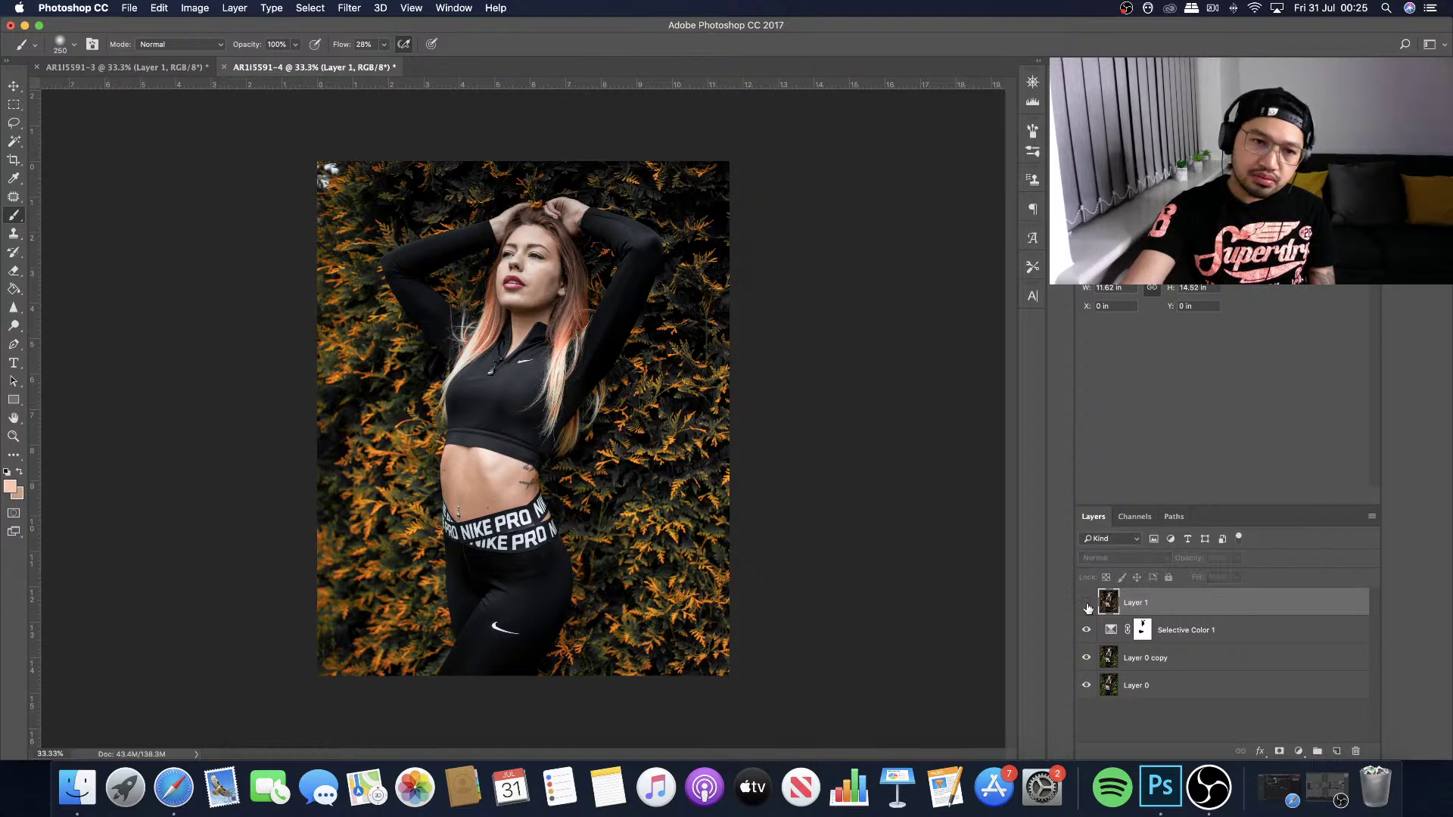
pyautogui.click(1088, 606)
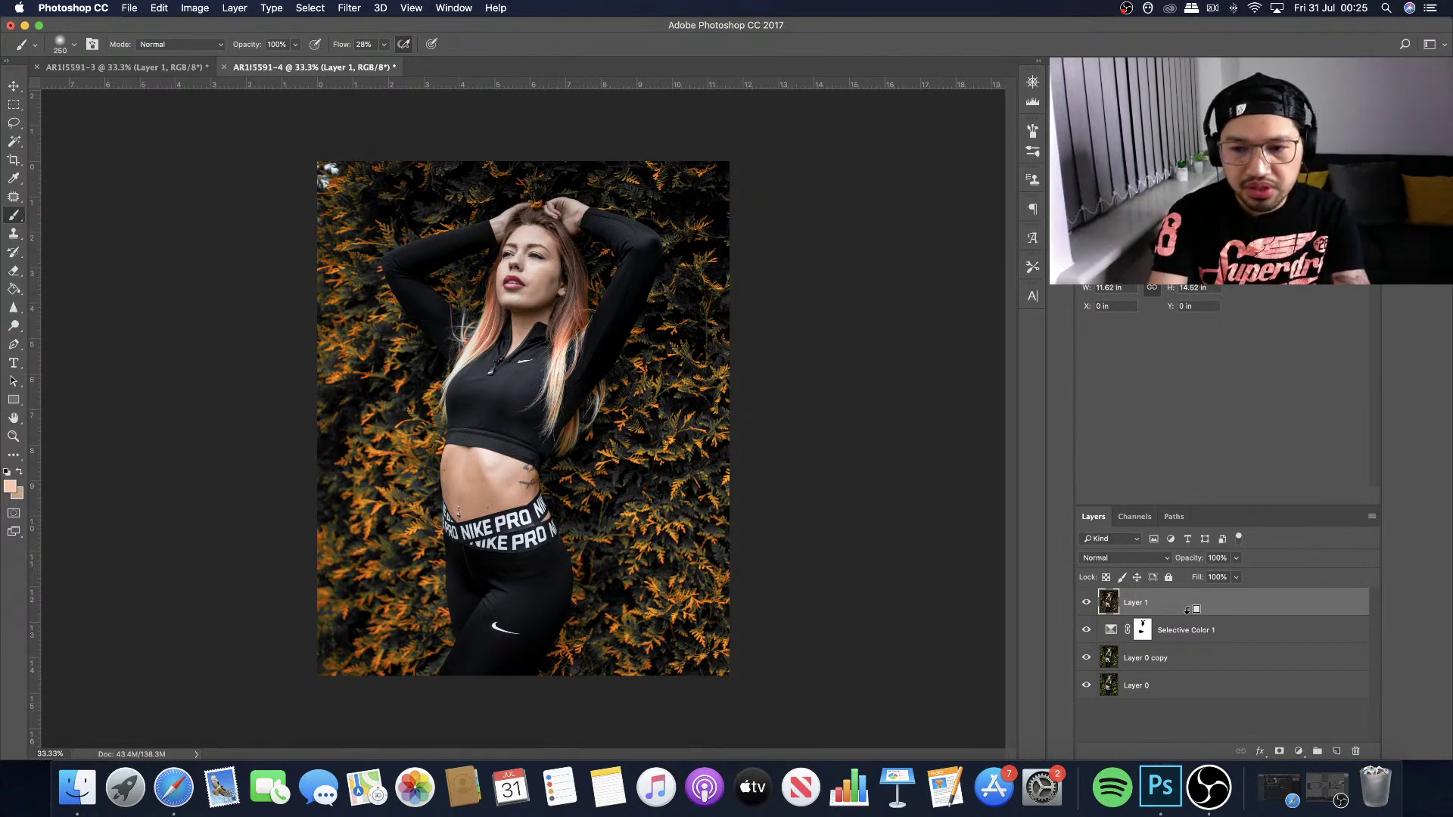
# Stamp a second merged layer above Layer 1 and apply Camera Raw to it with Greens saturation at -100 again.
pyautogui.press('alt+shift+super+e')
pyautogui.click(349, 8)
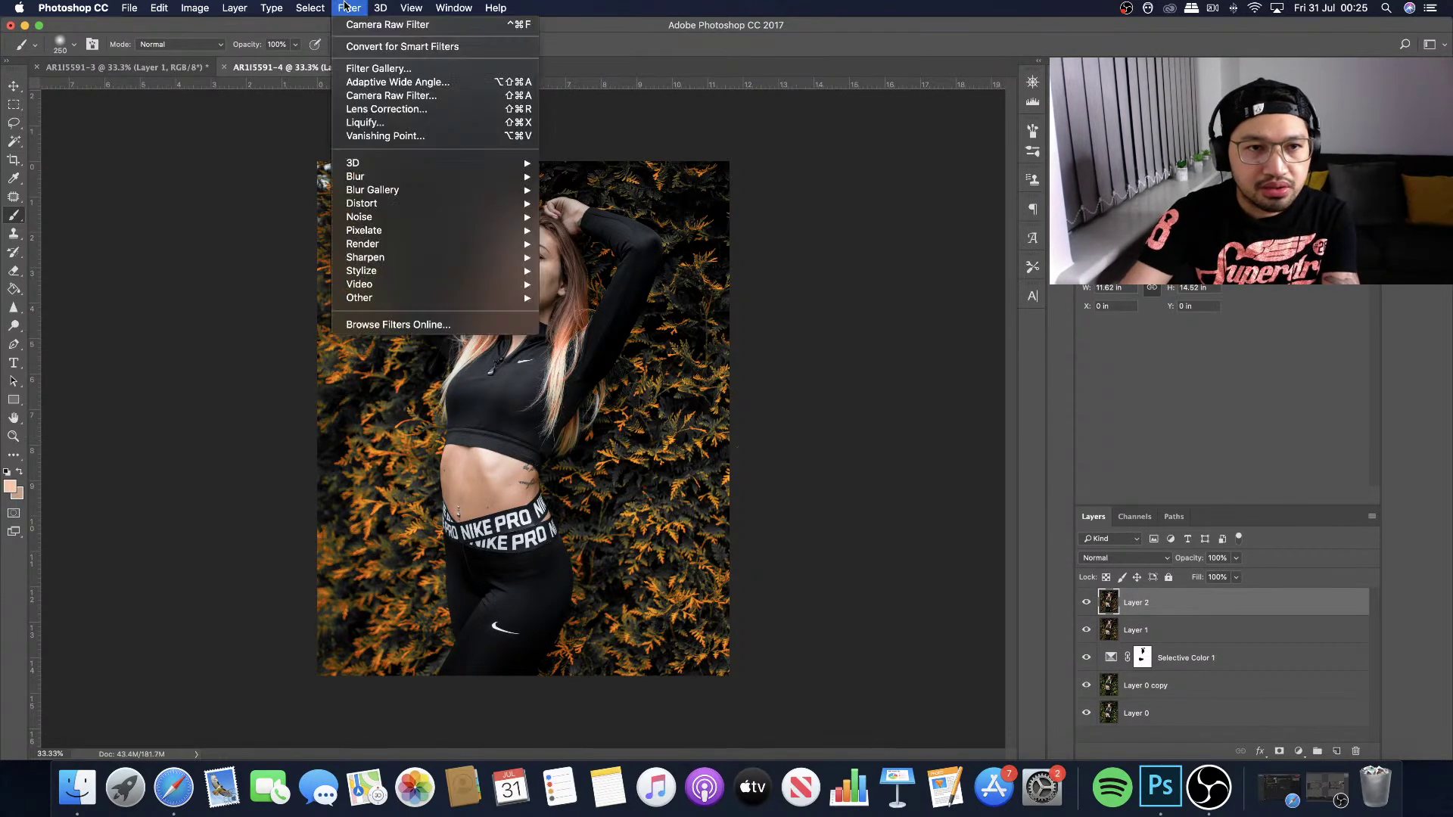
pyautogui.click(426, 97)
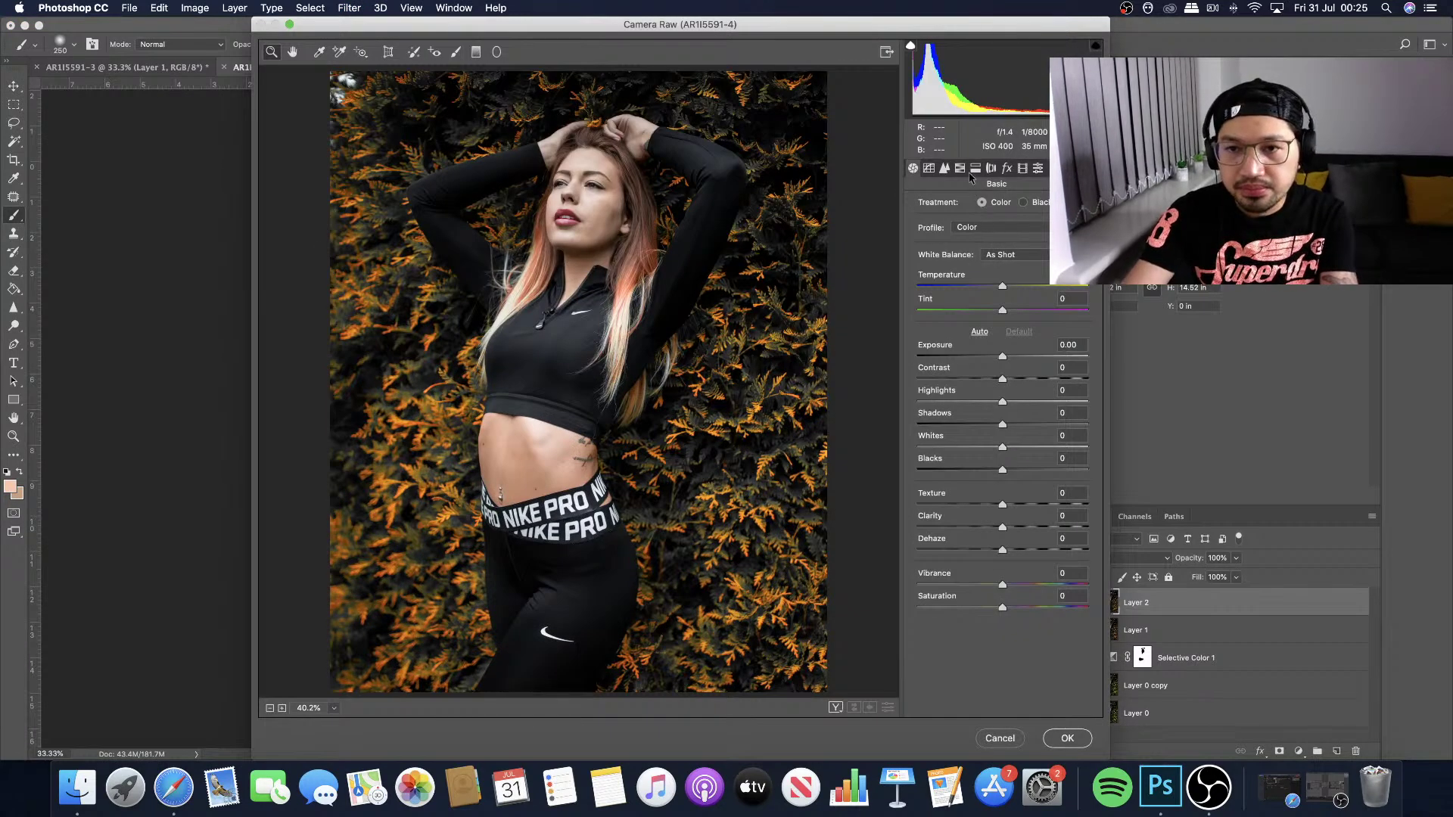
pyautogui.click(960, 169)
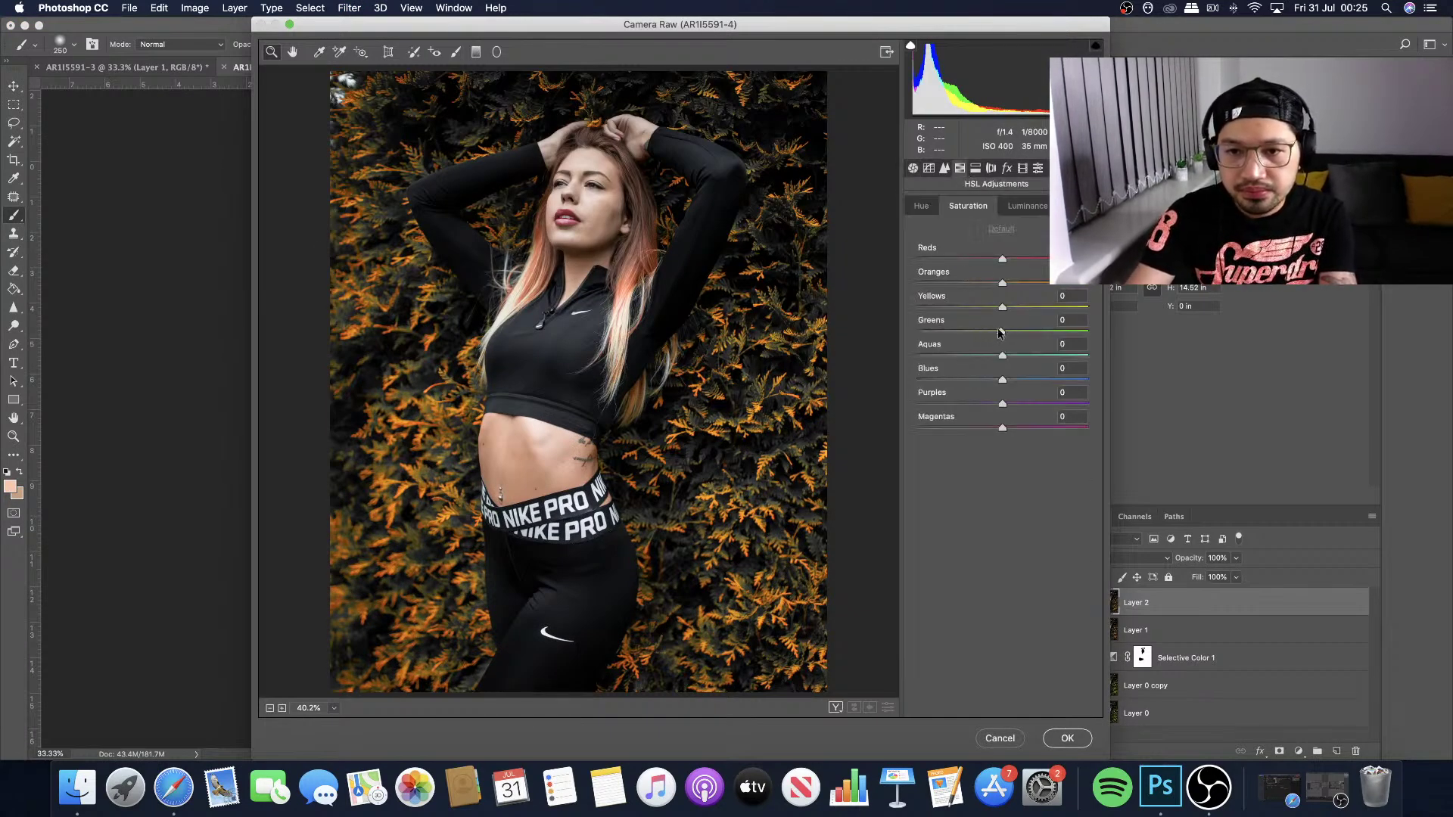
pyautogui.moveTo(917, 331); pyautogui.dragTo(875, 320)
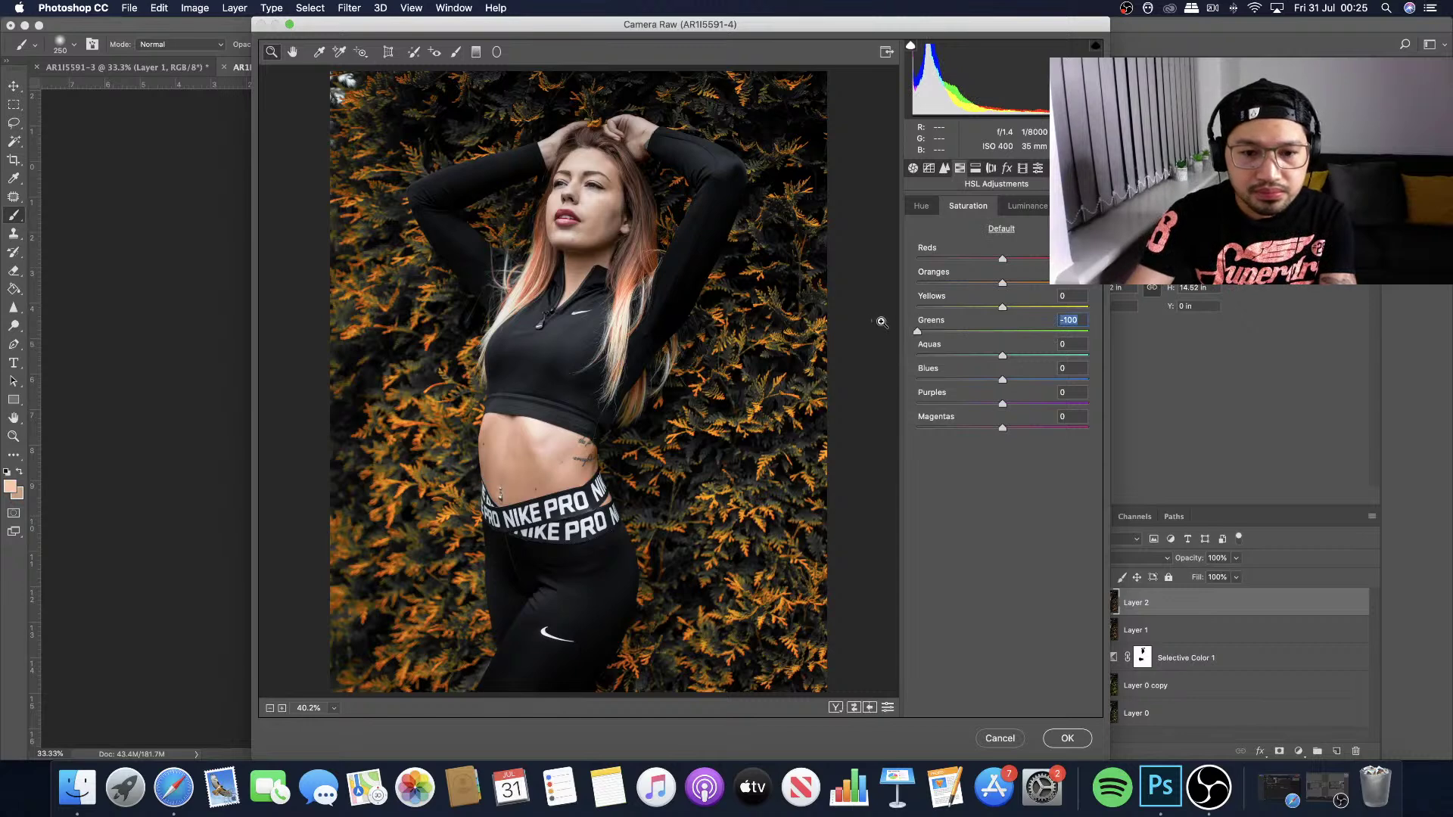
pyautogui.click(1067, 739)
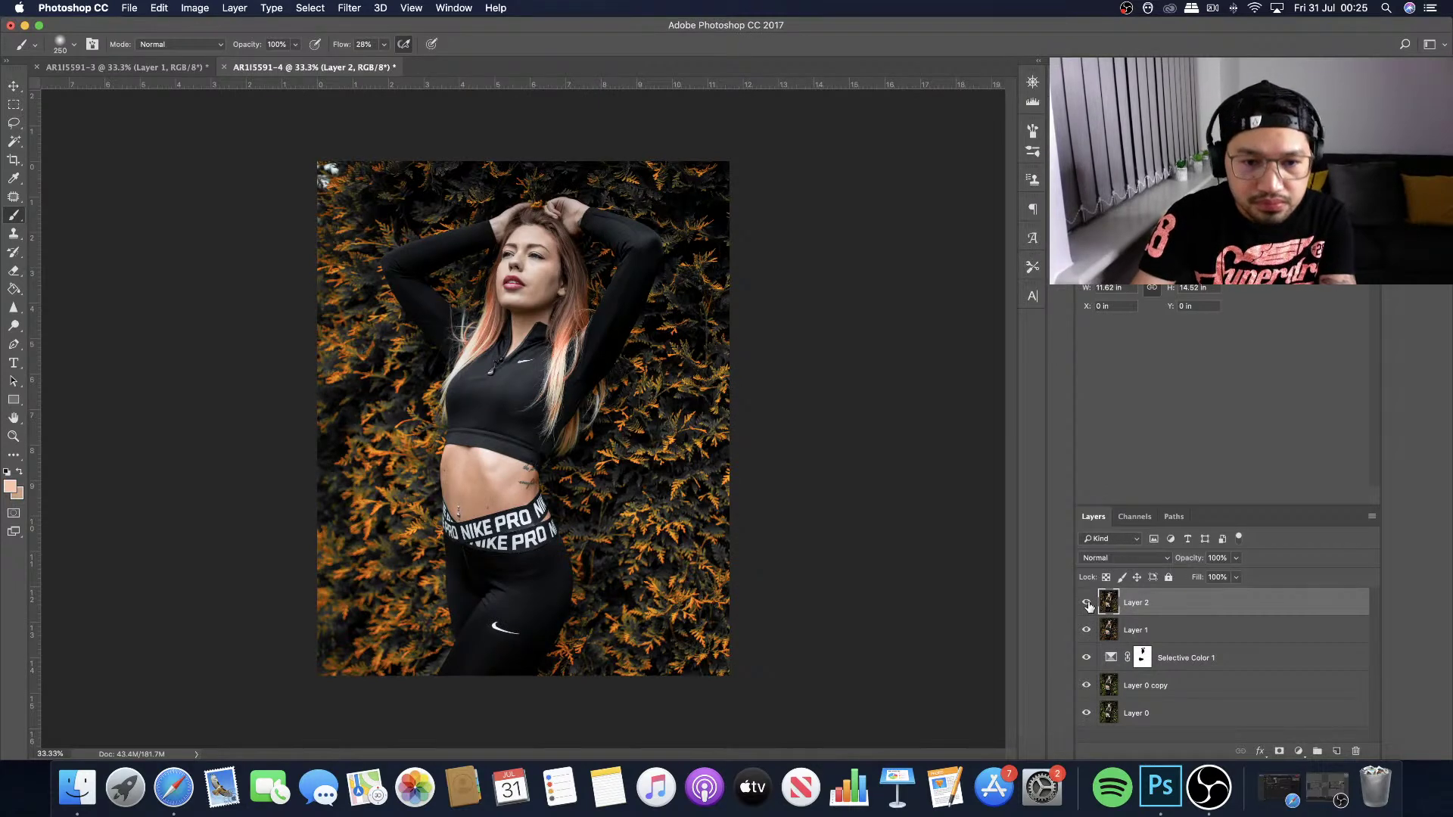
# Toggle Layer 2 and Layer 1 off and on to compare the remaining green in the foliage, leaving both shown.
pyautogui.click(1088, 604)
pyautogui.click(1088, 603)
pyautogui.click(1087, 604)
pyautogui.click(1088, 604)
pyautogui.click(1087, 604)
pyautogui.click(1087, 604)
pyautogui.click(1088, 605)
pyautogui.click(1088, 604)
pyautogui.click(1087, 604)
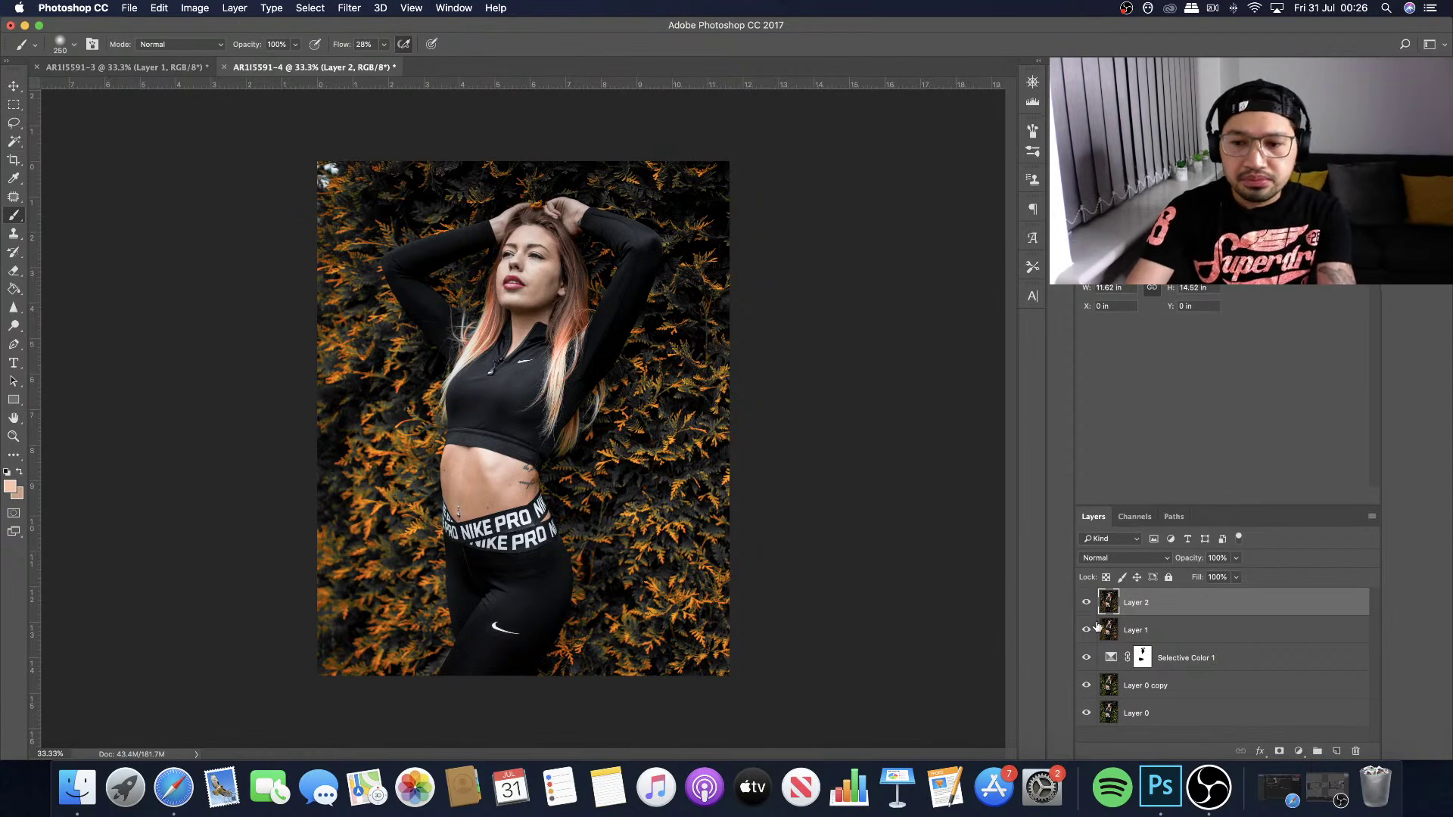
pyautogui.click(1087, 604)
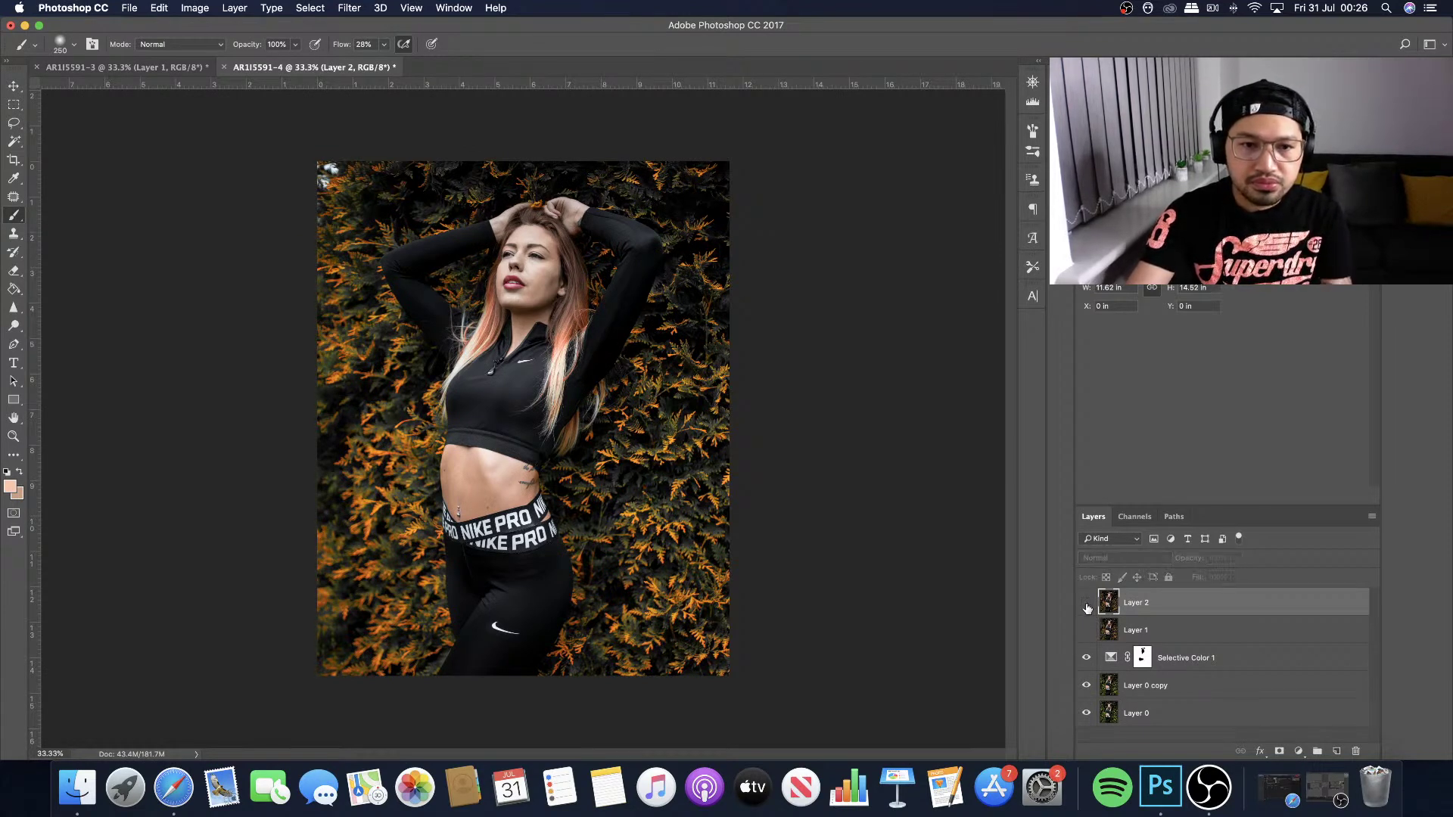
pyautogui.click(1087, 631)
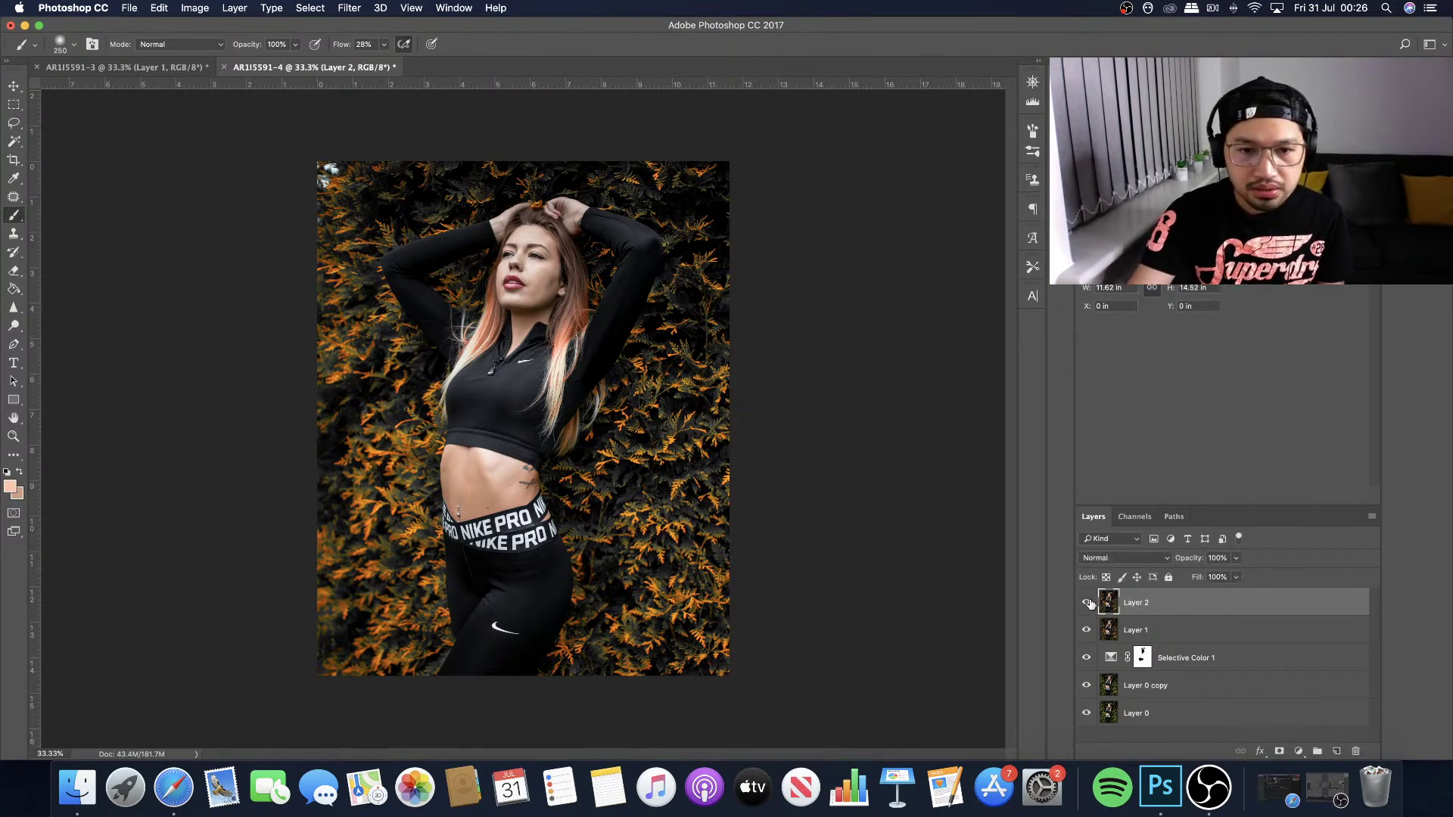
pyautogui.click(1088, 602)
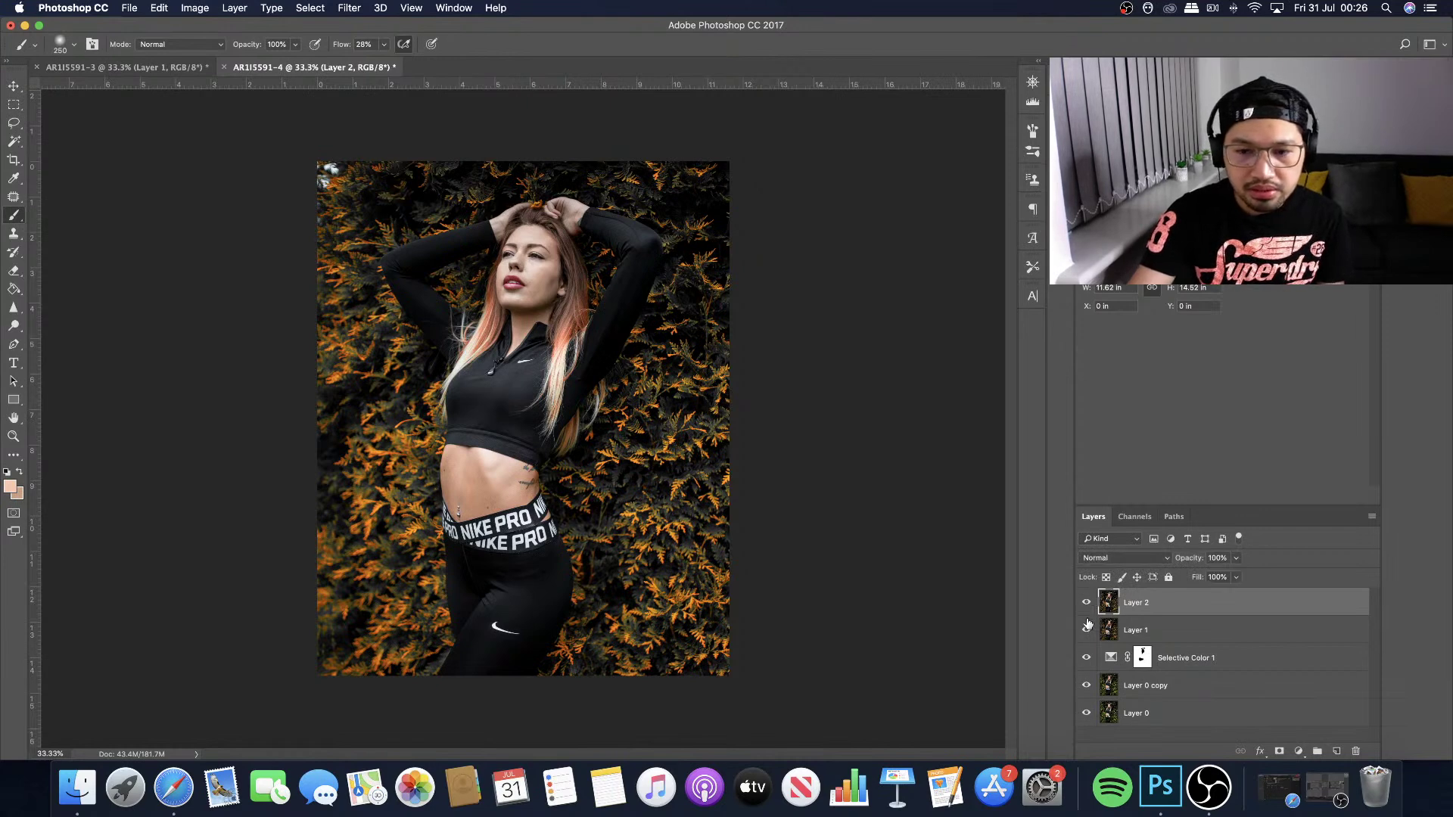
pyautogui.click(1087, 603)
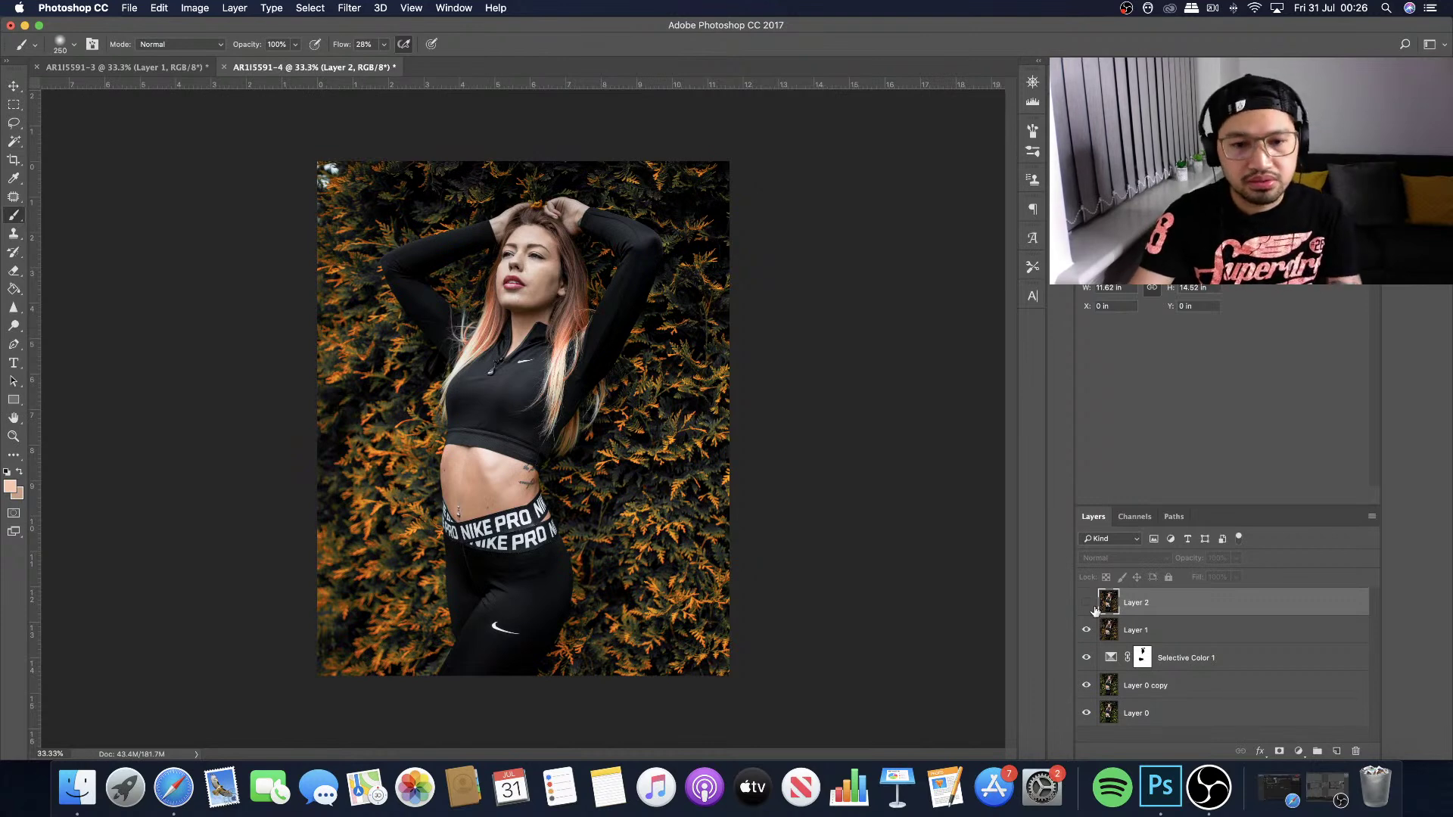
pyautogui.click(1088, 603)
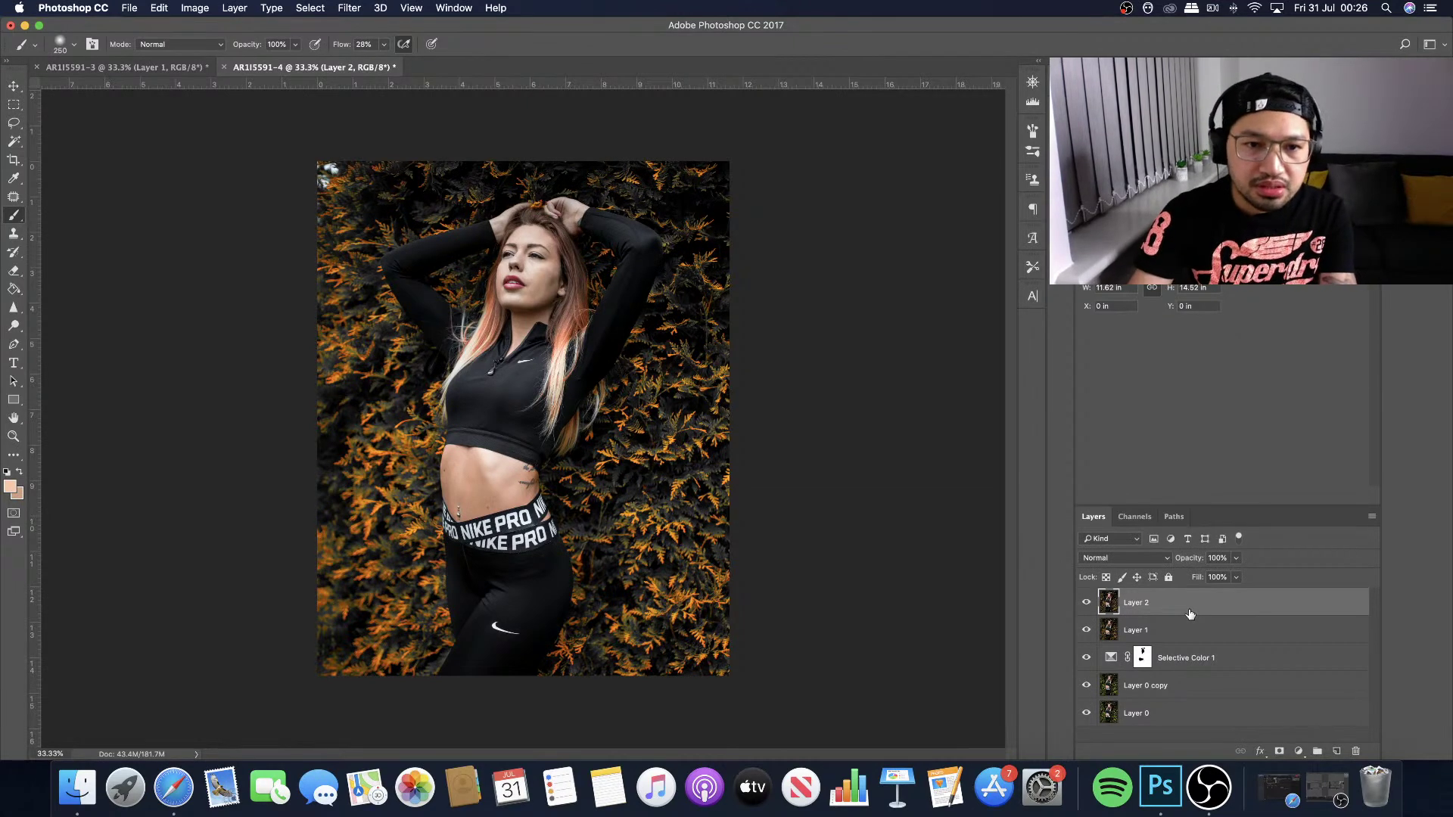
# Add a Hue/Saturation adjustment layer on top with Master Hue at -2 and Saturation at +10.
pyautogui.click(1299, 752)
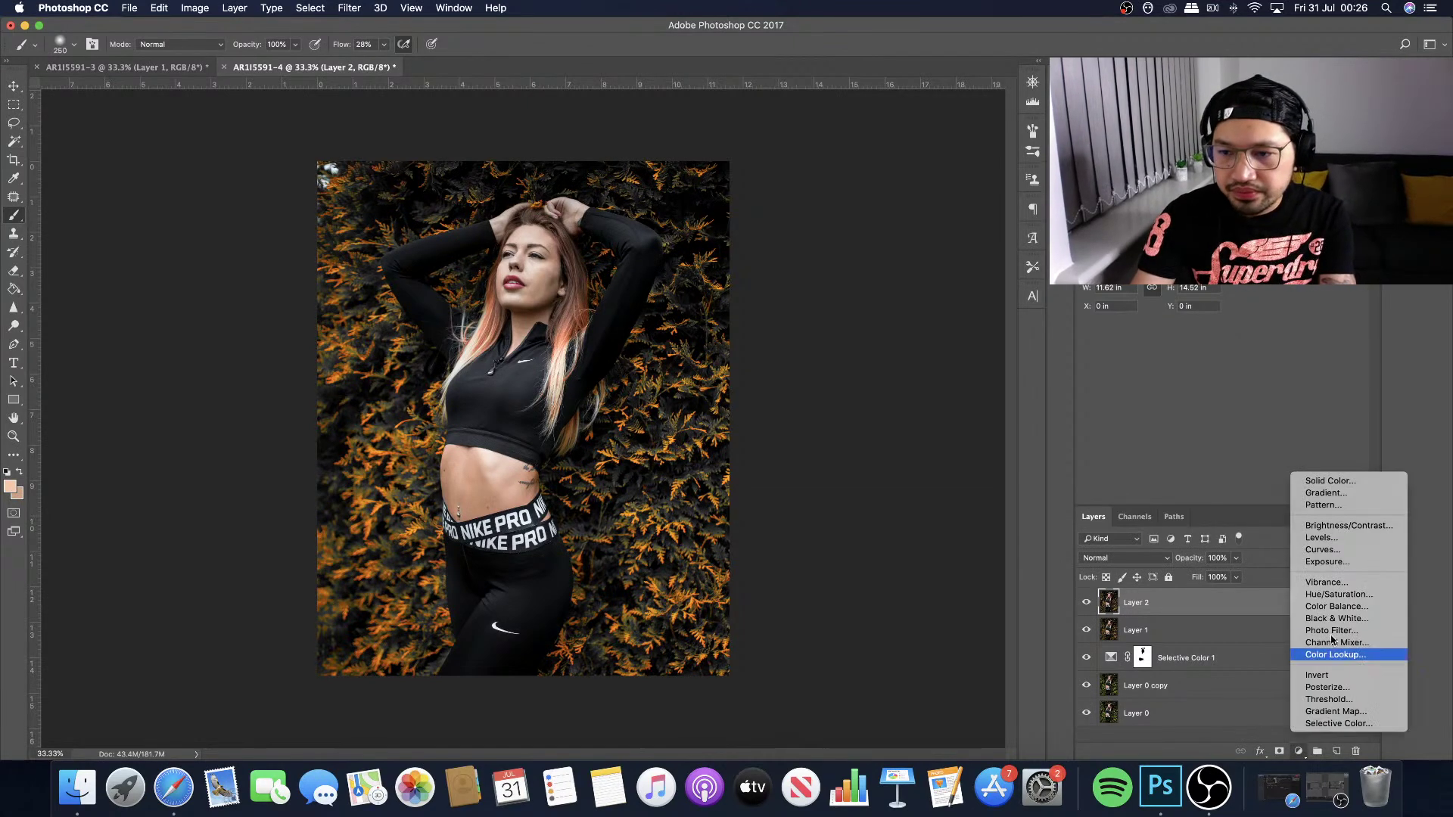
pyautogui.click(1315, 594)
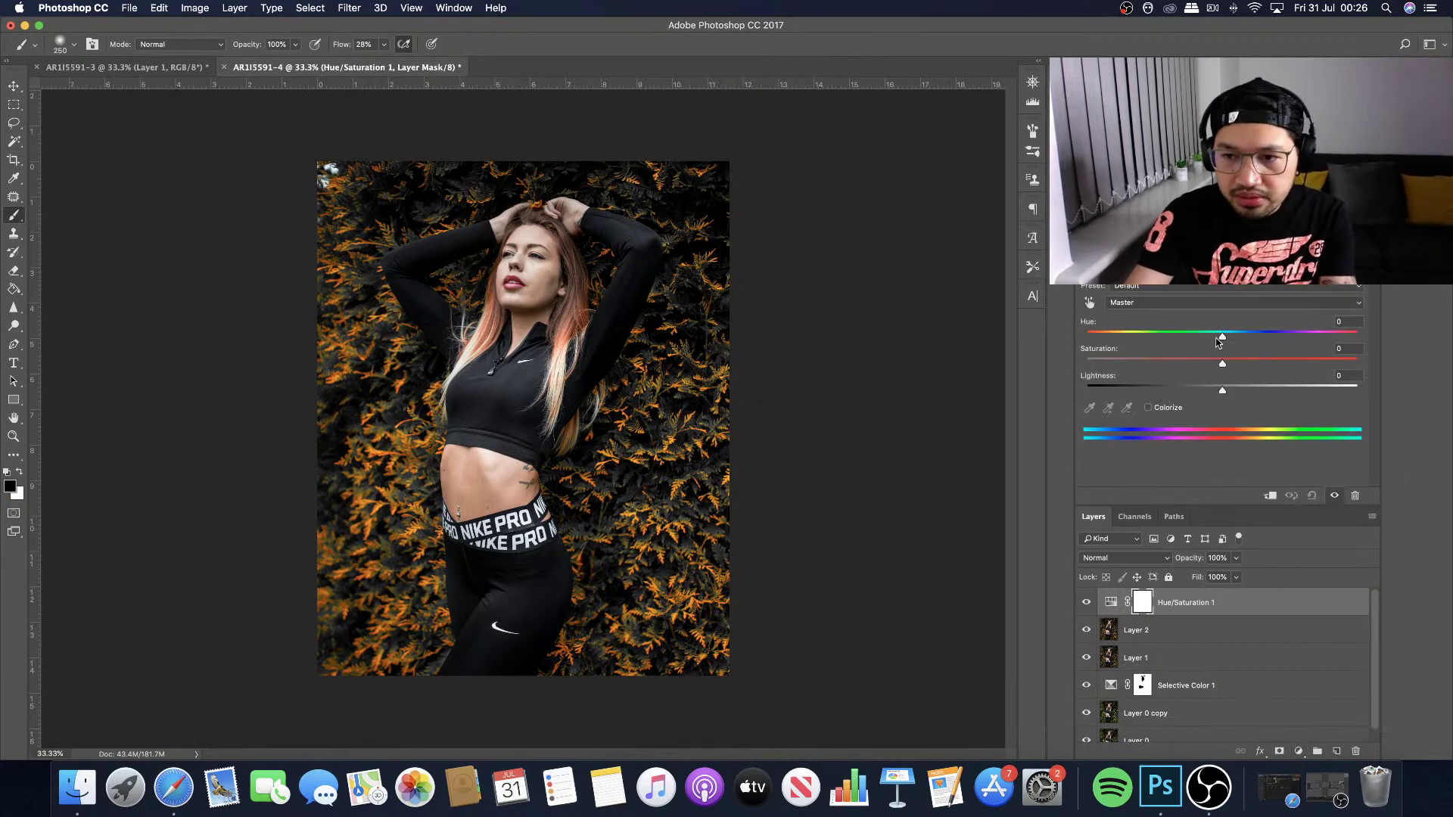
pyautogui.moveTo(1228, 339); pyautogui.dragTo(1226, 340)
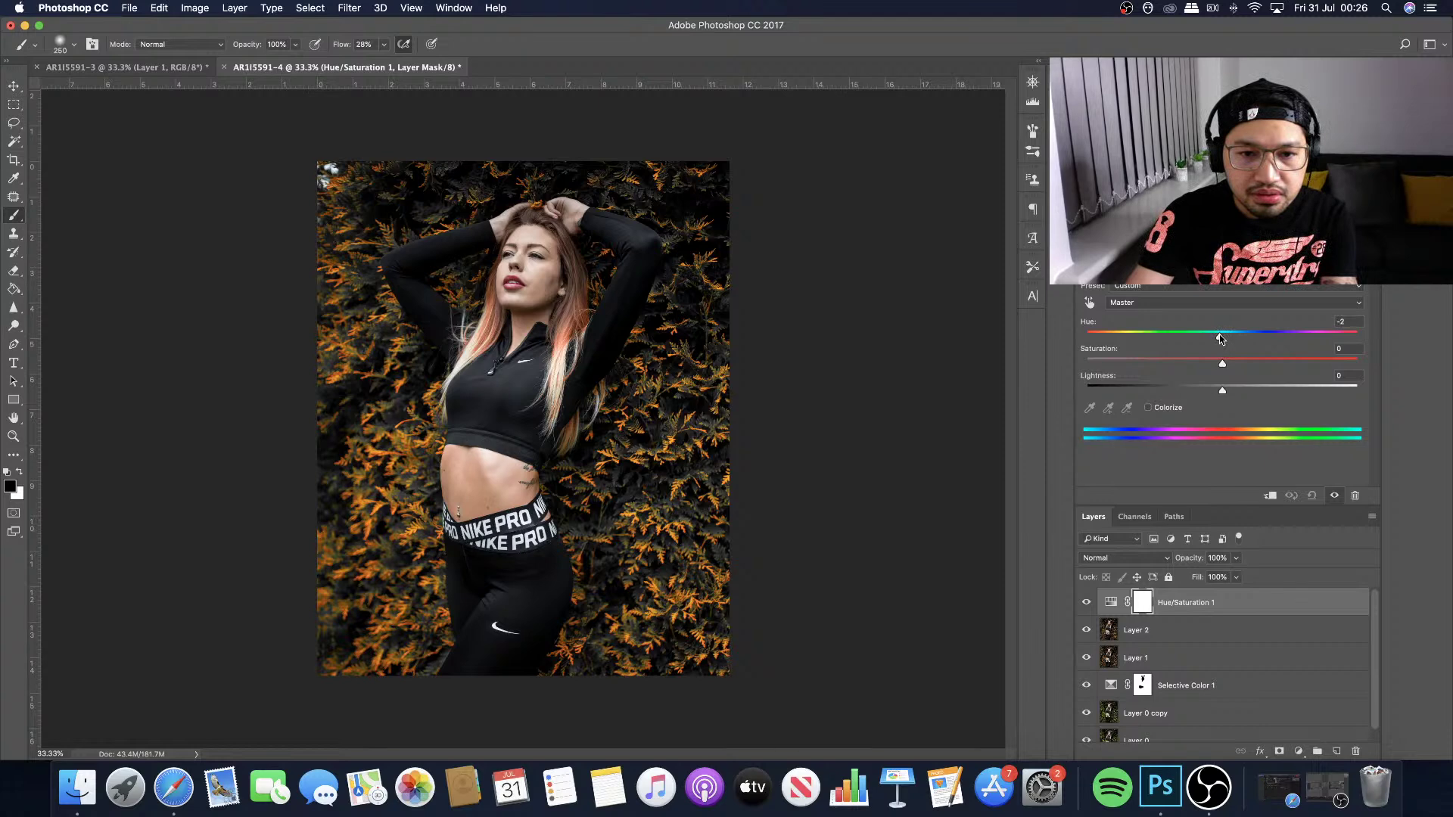
pyautogui.moveTo(1218, 360); pyautogui.dragTo(1237, 366)
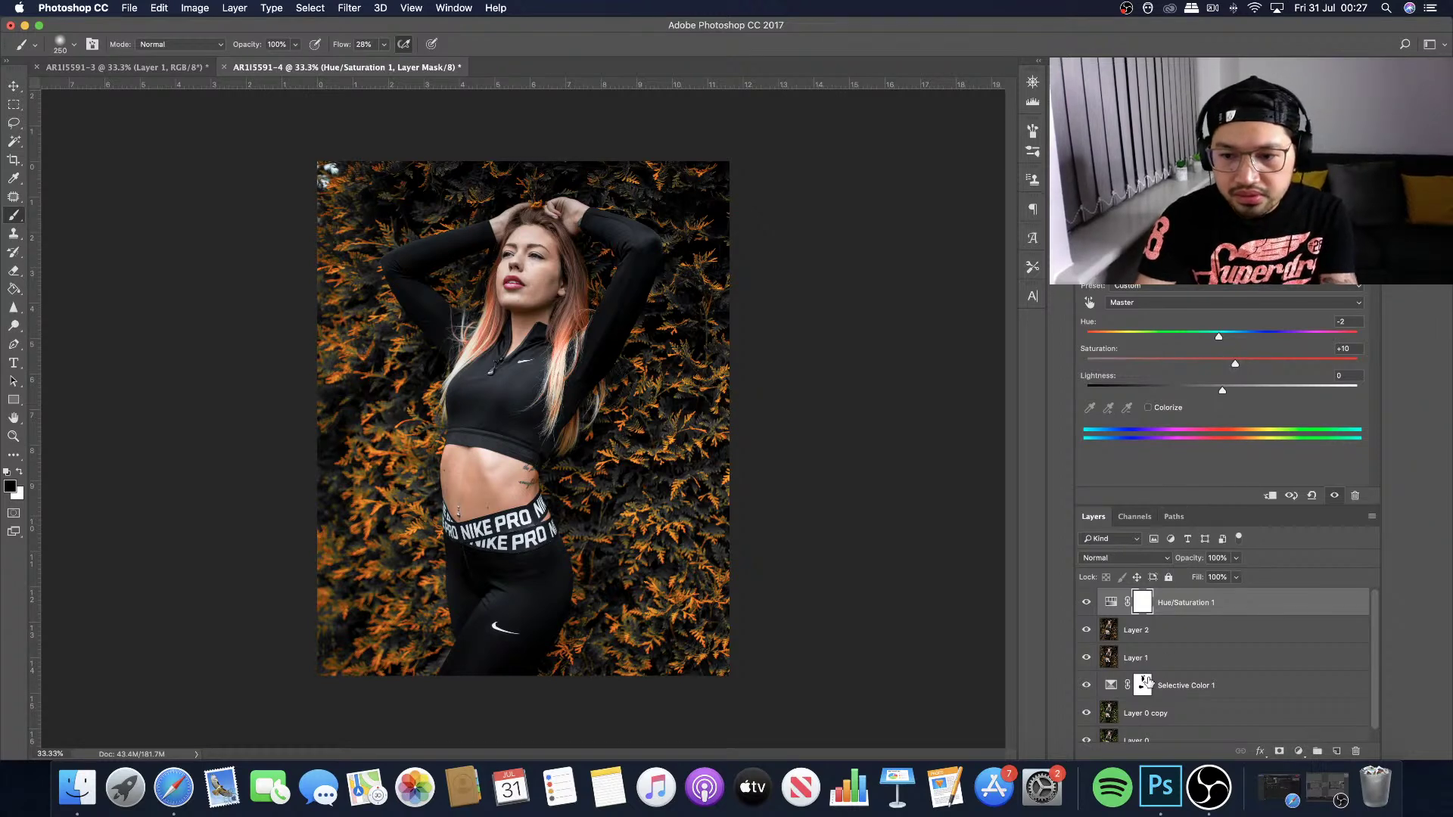
# Replace the Hue/Saturation layer's mask with a copy of the Selective Color mask and reselect the Hue/Saturation adjustment.
pyautogui.click(1143, 685)
pyautogui.moveTo(1143, 685); pyautogui.dragTo(1143, 603)
pyautogui.click(838, 264)
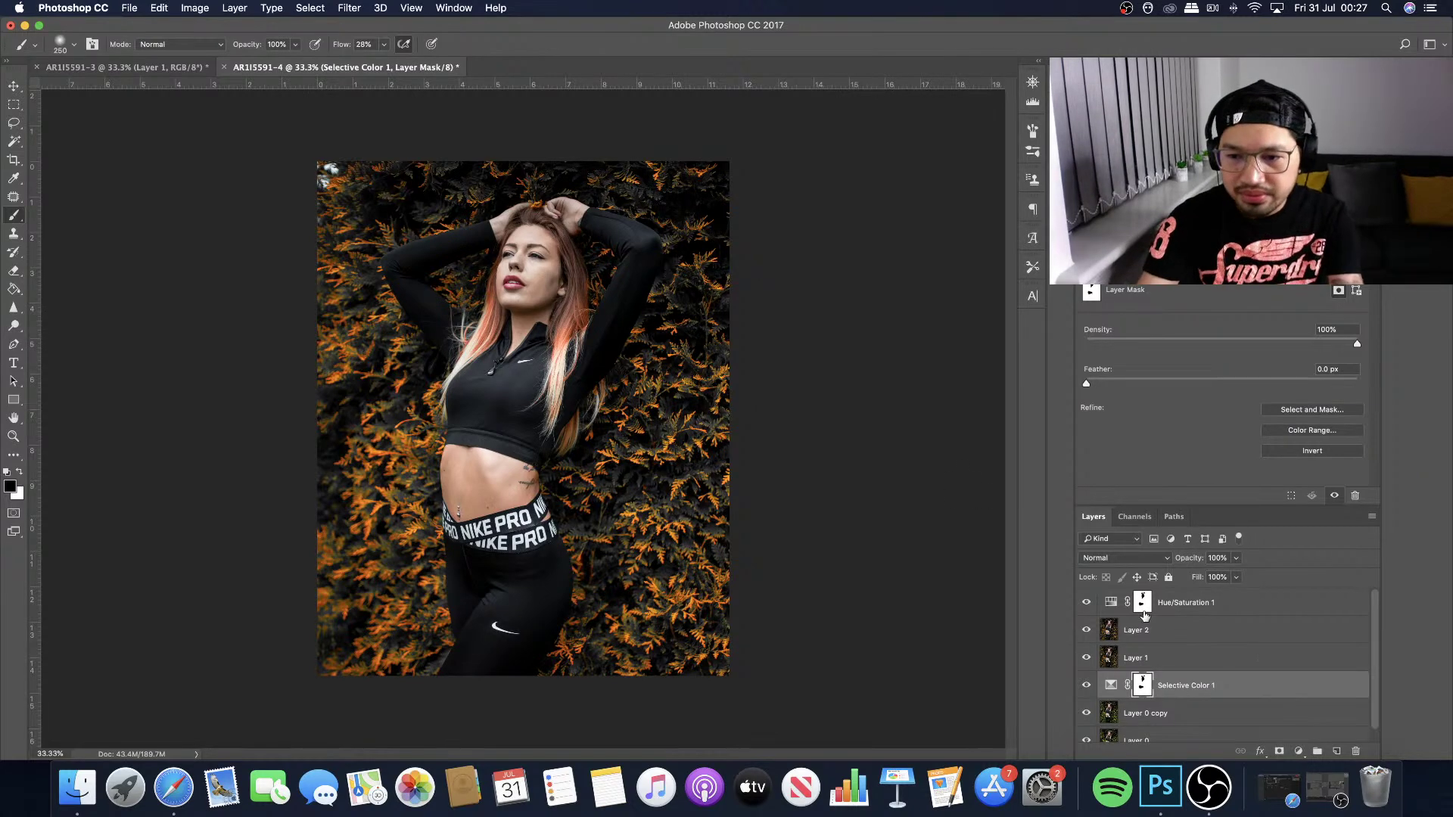
pyautogui.click(1120, 629)
pyautogui.click(1118, 603)
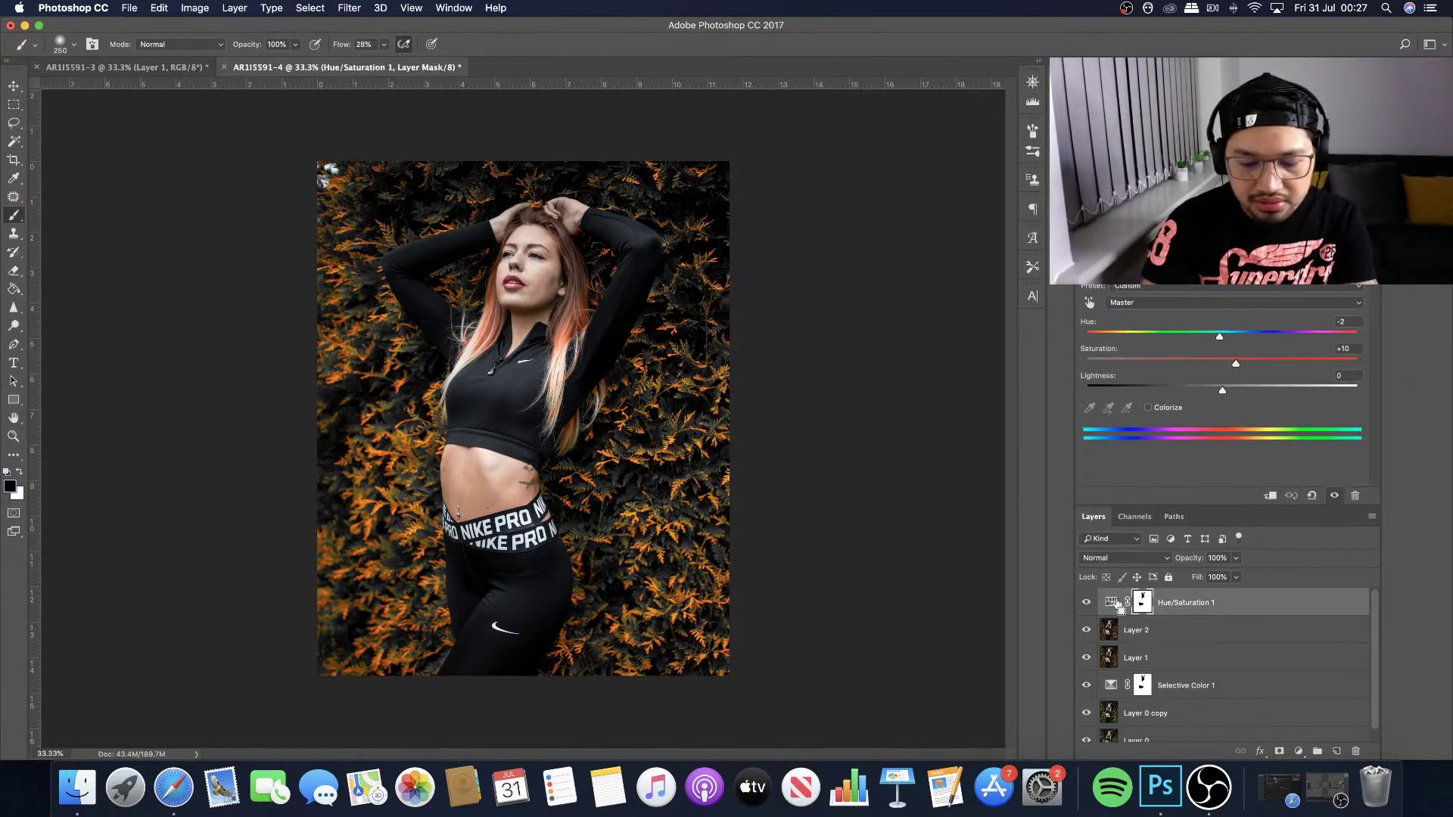
# Stamp the visible layers into a new layer, lasso the bright gap in the photo's top-left corner and fill it with Content-Aware at 100% opacity.
pyautogui.press('super+alt+shift+e')
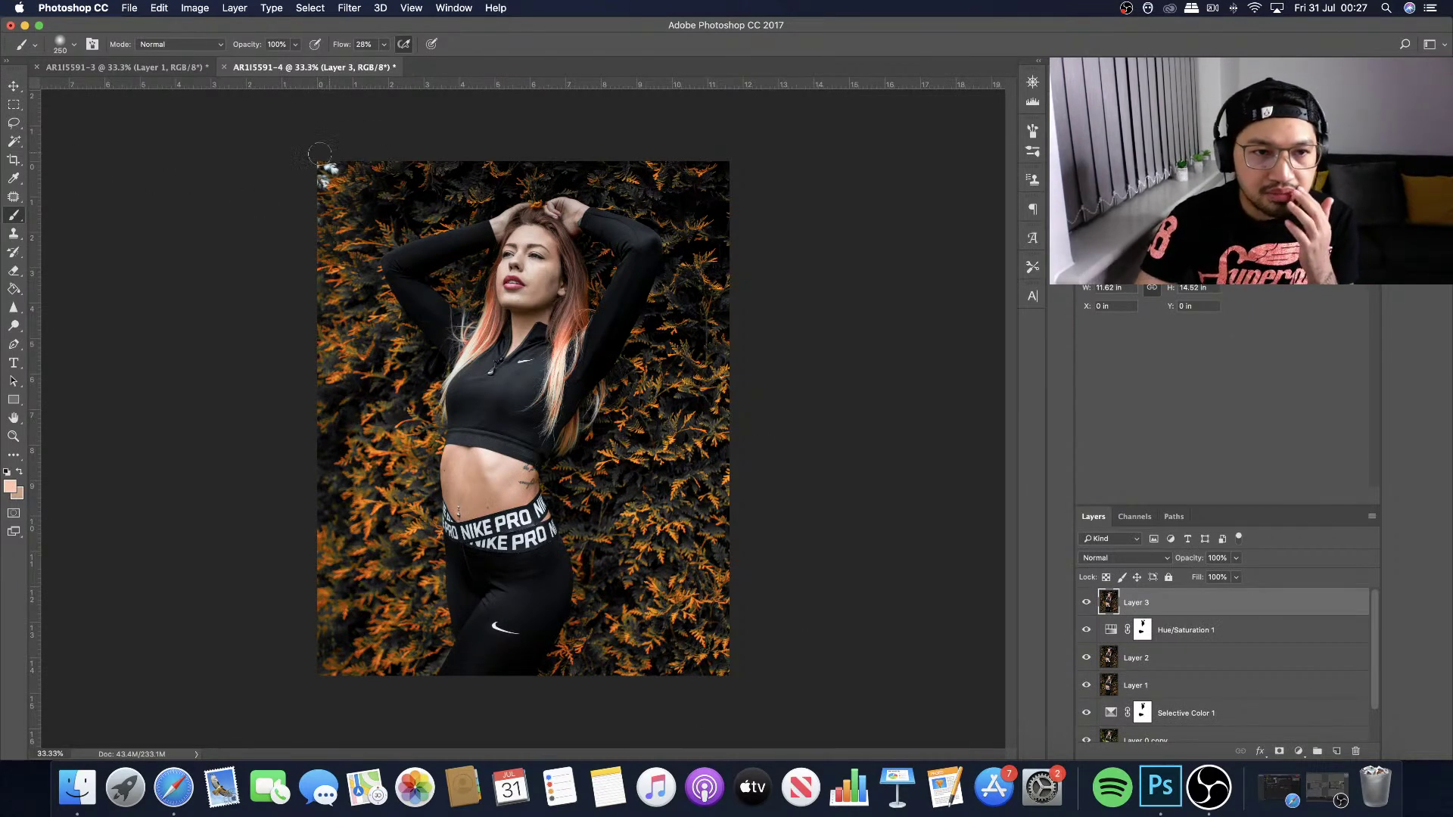
pyautogui.click(12, 199)
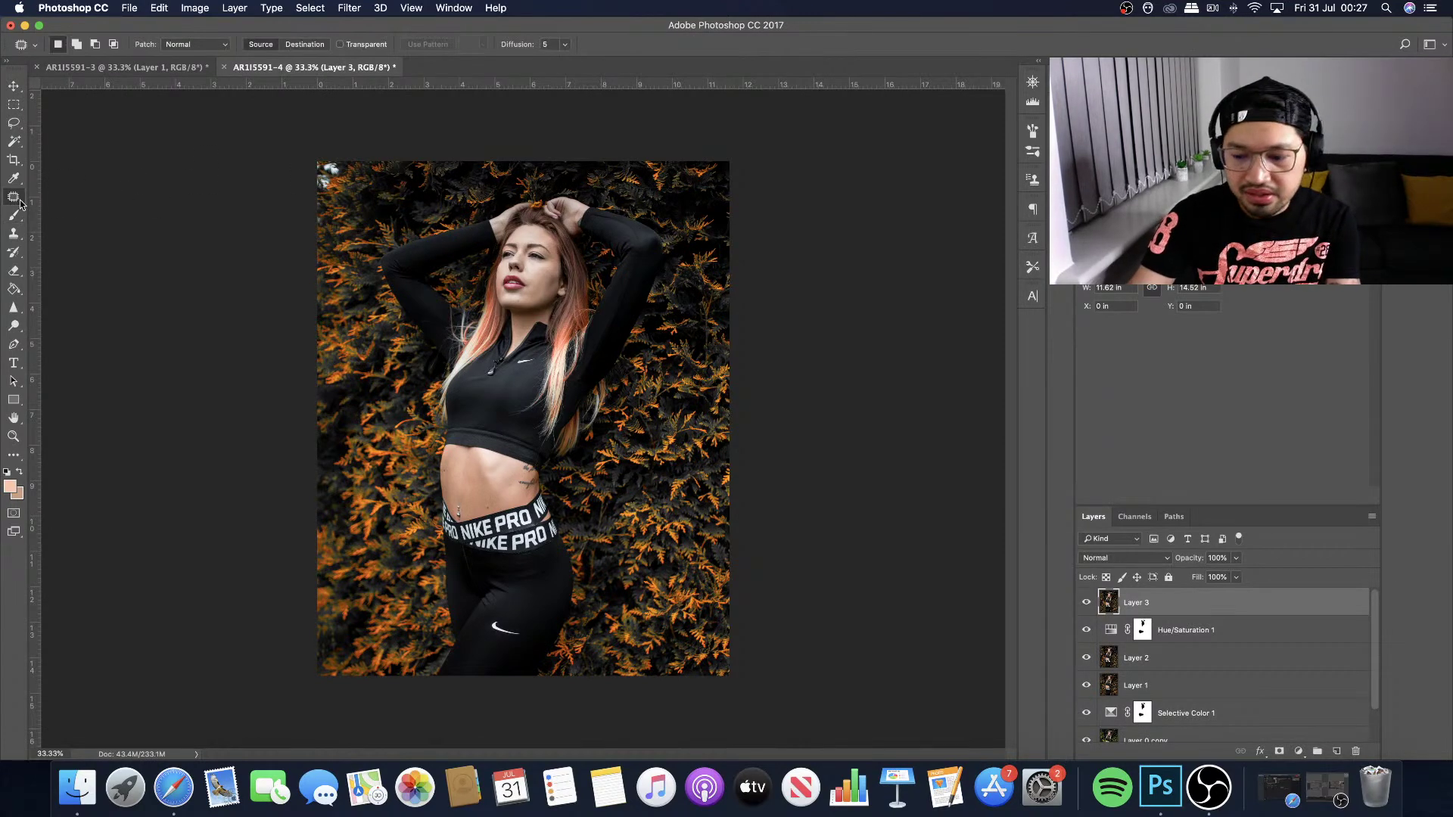
pyautogui.press('super+plus')
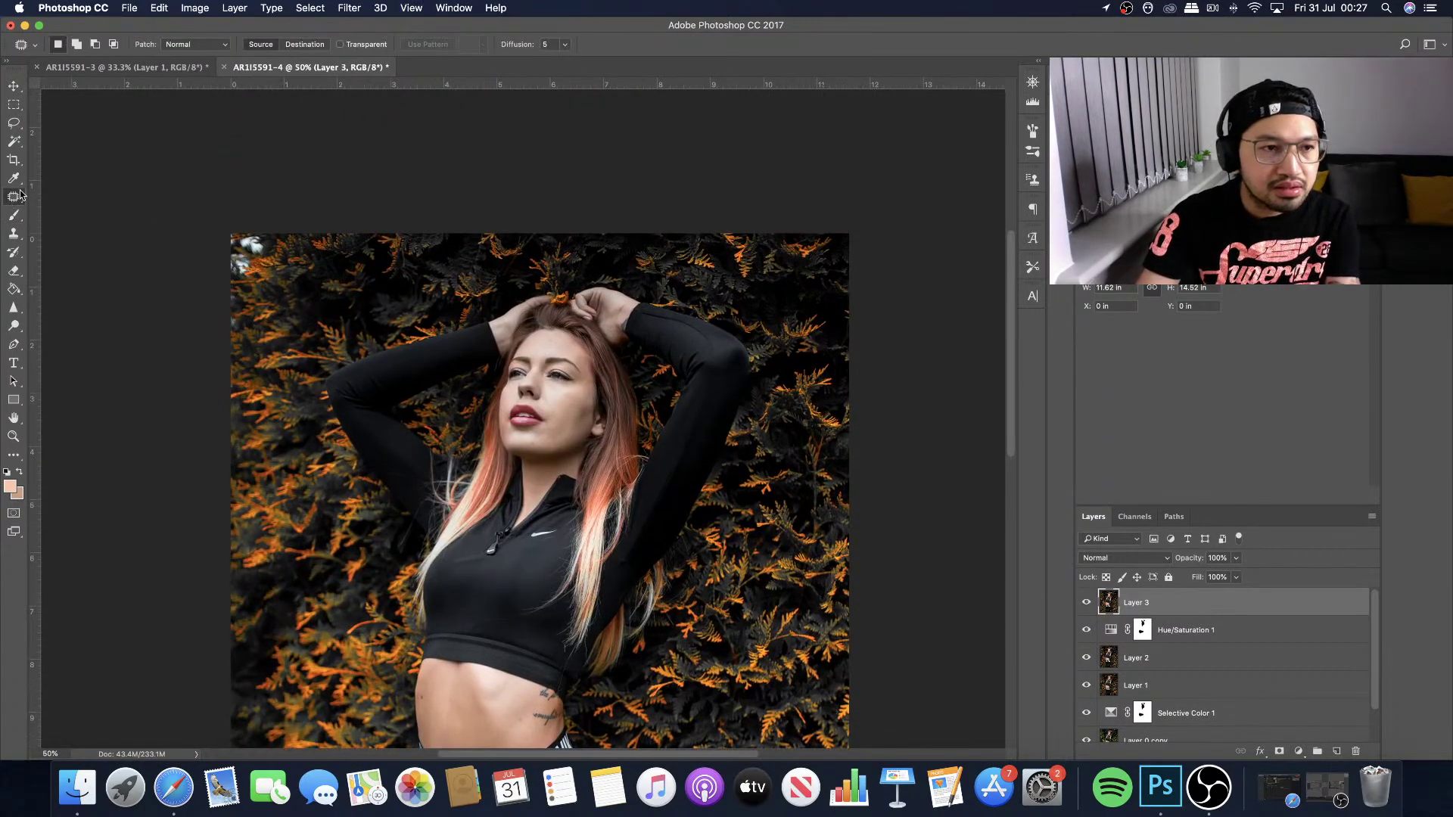
pyautogui.click(13, 123)
pyautogui.moveTo(280, 225)
pyautogui.mouseDown()
pyautogui.moveTo(204, 237)
pyautogui.moveTo(222, 310)
pyautogui.moveTo(279, 304)
pyautogui.moveTo(307, 246)
pyautogui.mouseUp()
pyautogui.rightClick(273, 277)
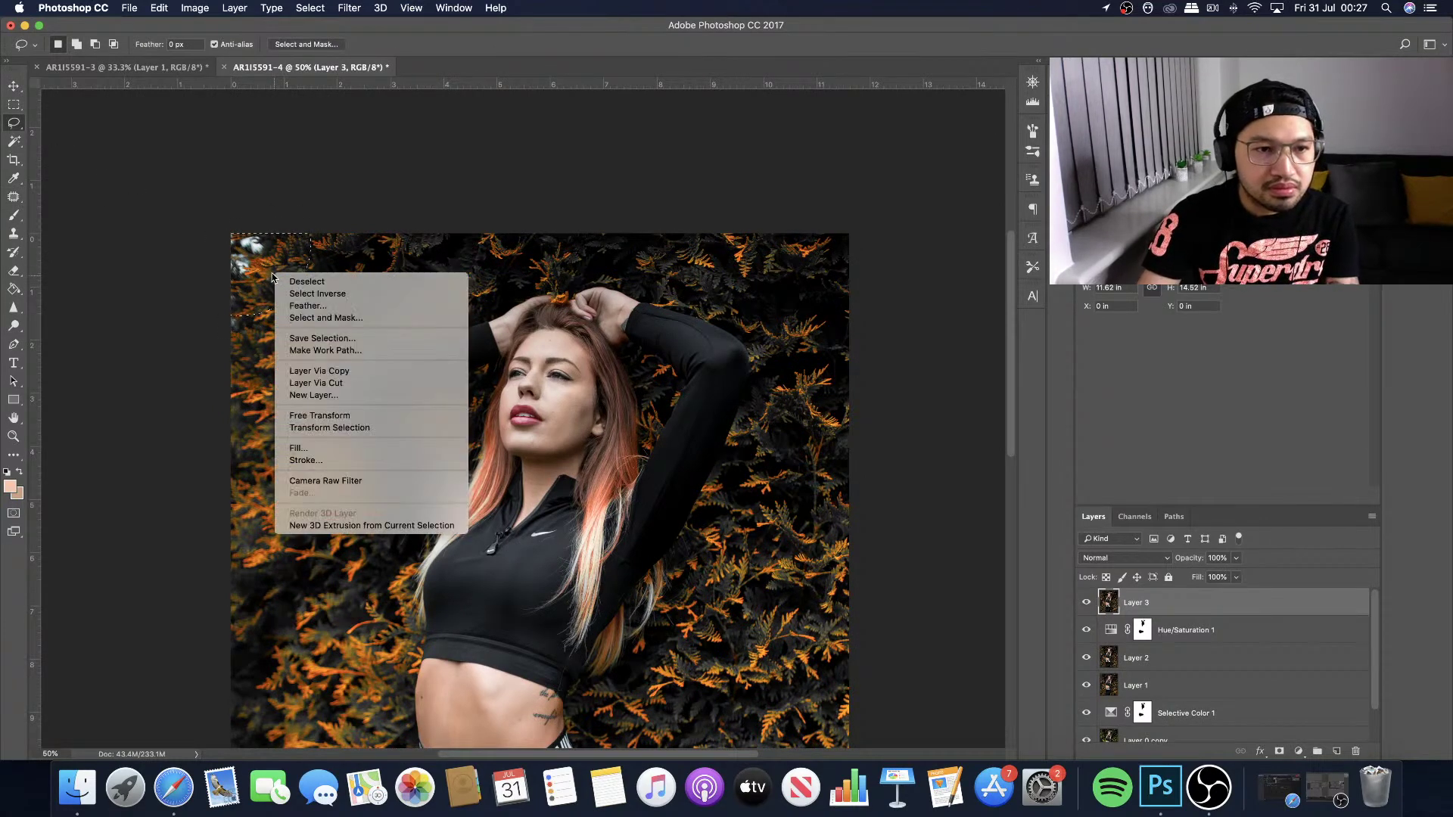
pyautogui.click(303, 448)
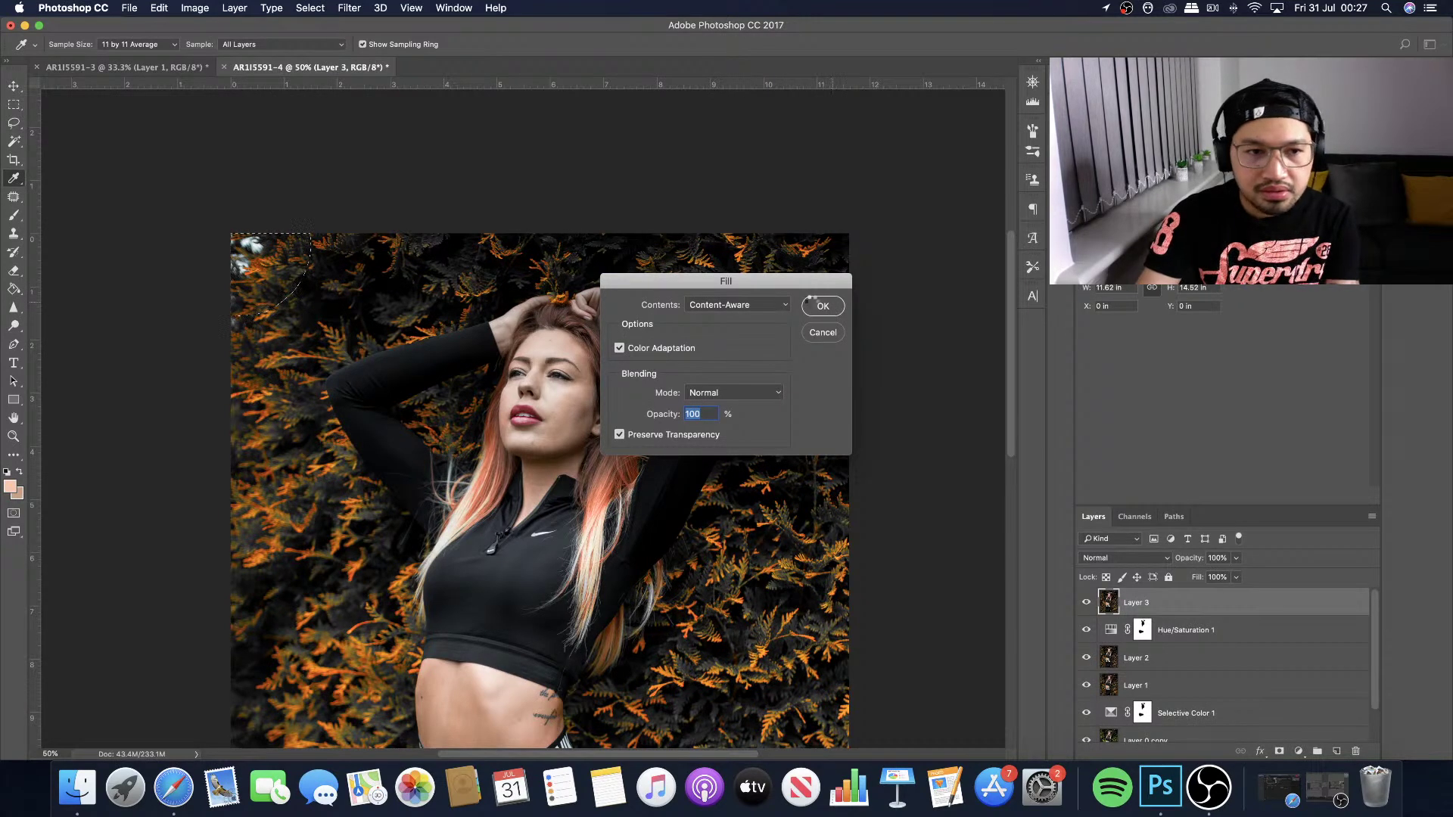
pyautogui.click(824, 307)
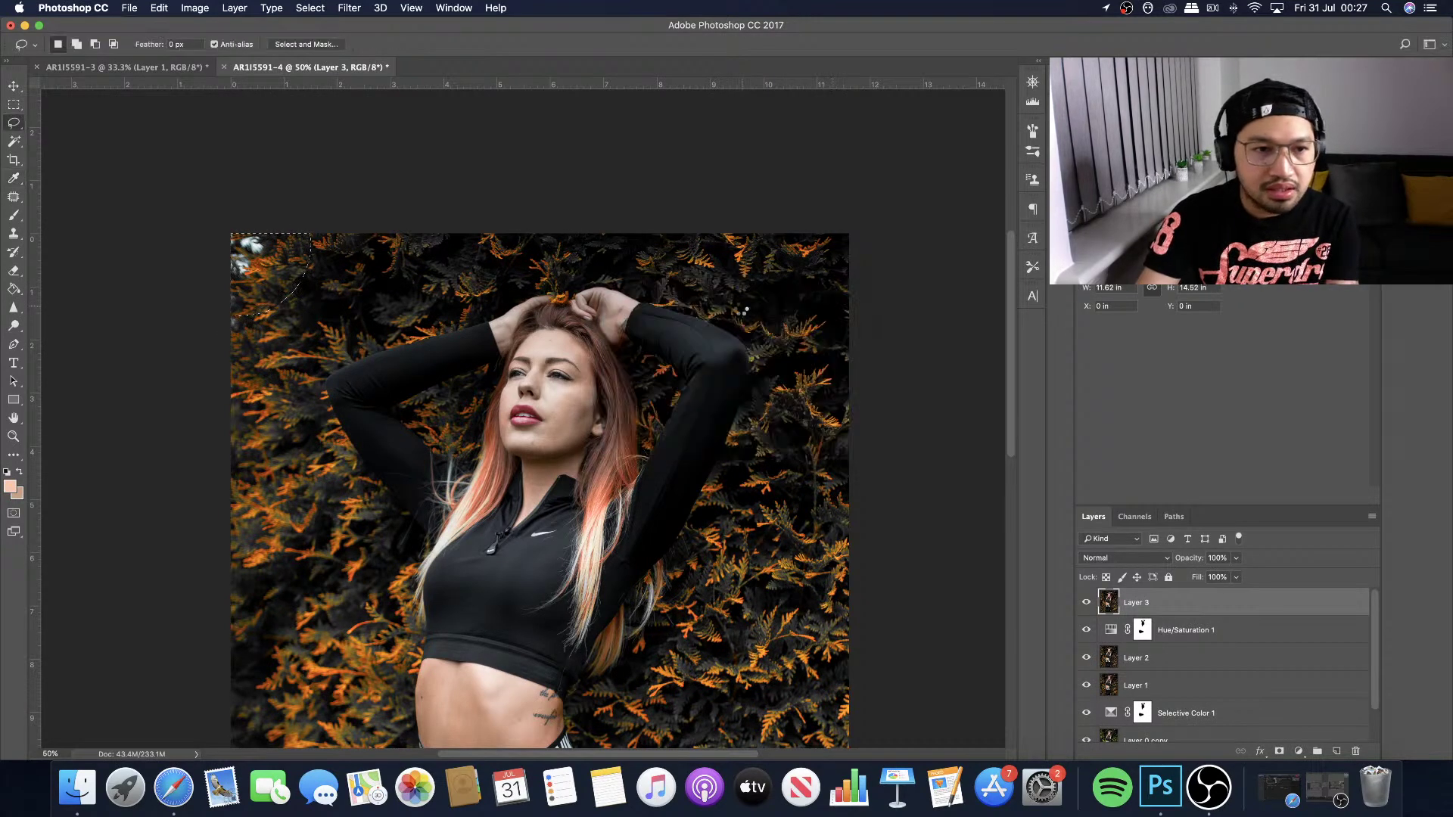
# Try to smooth the dark smudge by the photo's top-left corner with a lasso selection and a Content-Aware fill at 100% opacity.
pyautogui.moveTo(324, 234)
pyautogui.mouseDown()
pyautogui.moveTo(257, 245)
pyautogui.moveTo(262, 287)
pyautogui.moveTo(310, 303)
pyautogui.moveTo(358, 291)
pyautogui.moveTo(363, 243)
pyautogui.mouseUp()
pyautogui.rightClick(330, 283)
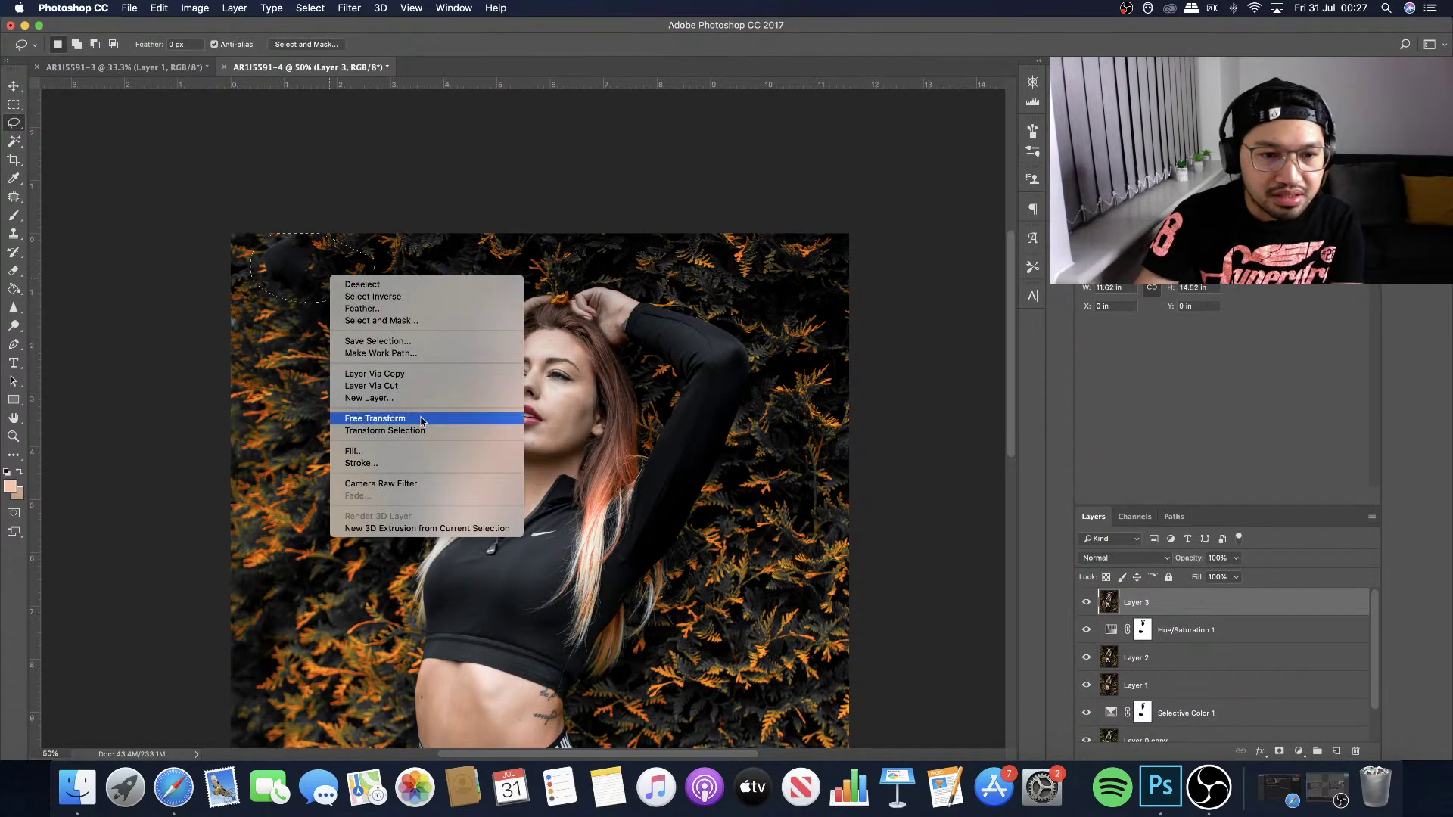
pyautogui.click(412, 448)
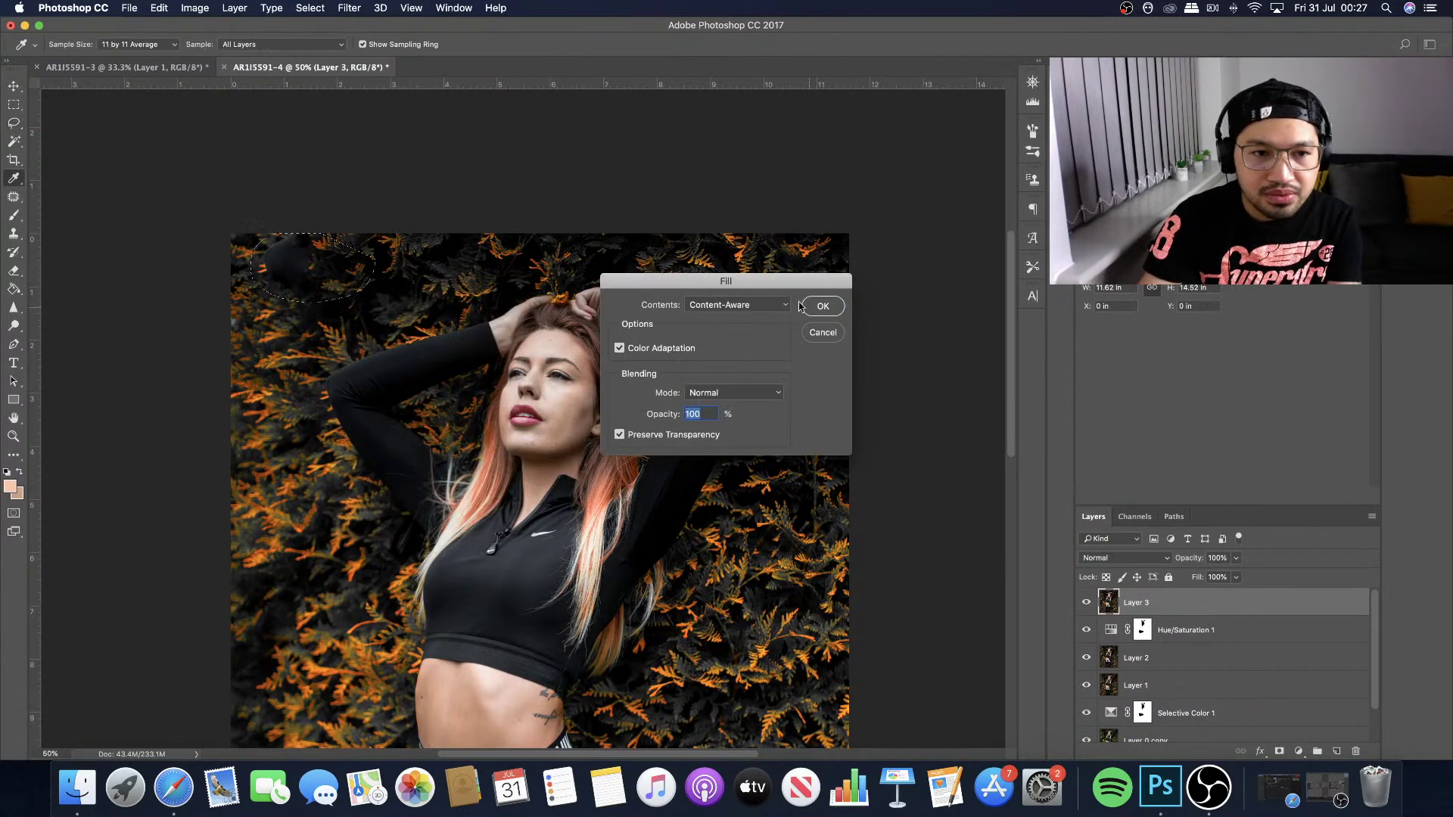
pyautogui.click(821, 305)
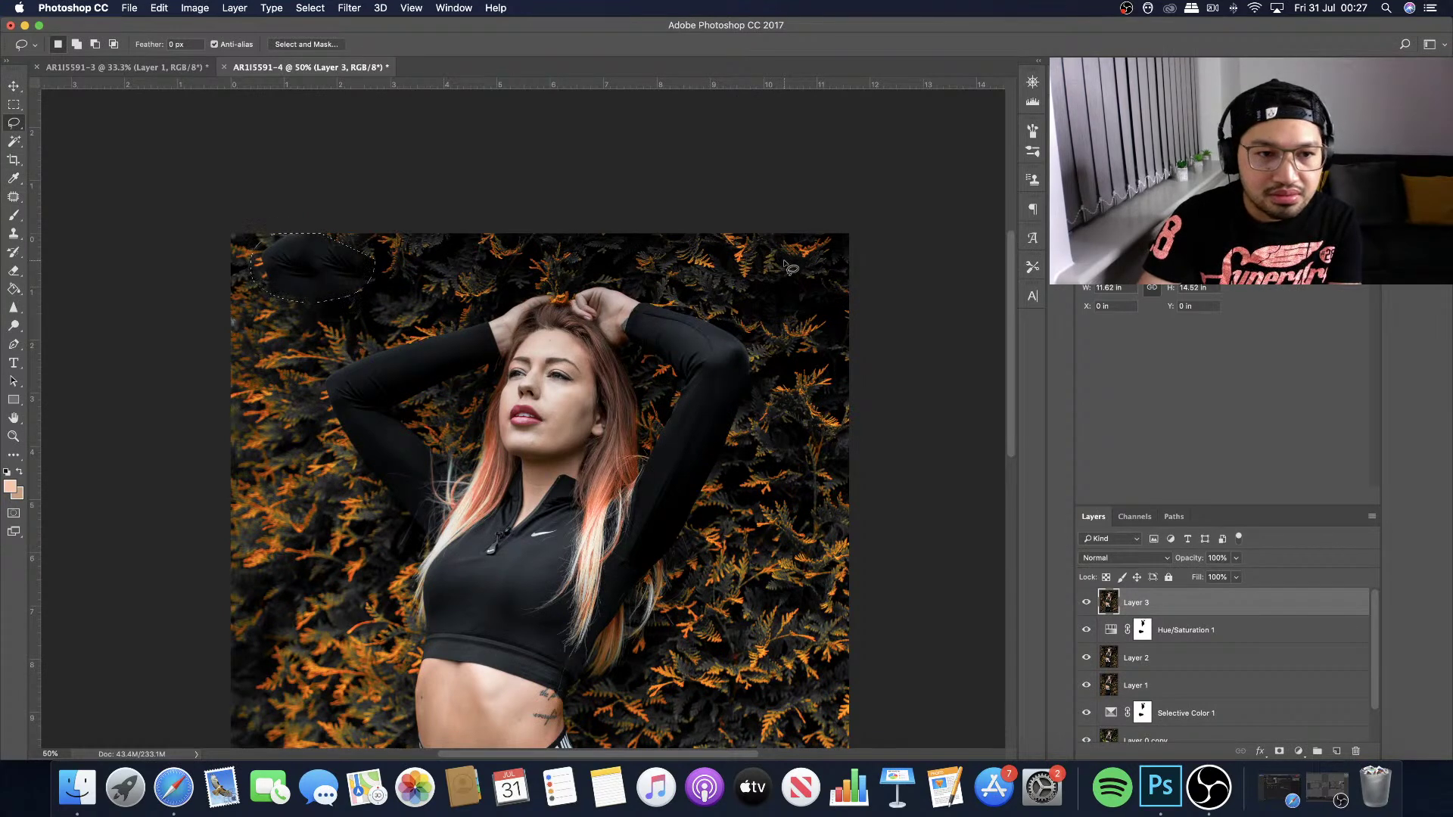
# Step back in the history to the Stamp Visible state, undoing the Content-Aware fills in the photo's top-left corner.
pyautogui.click(1032, 102)
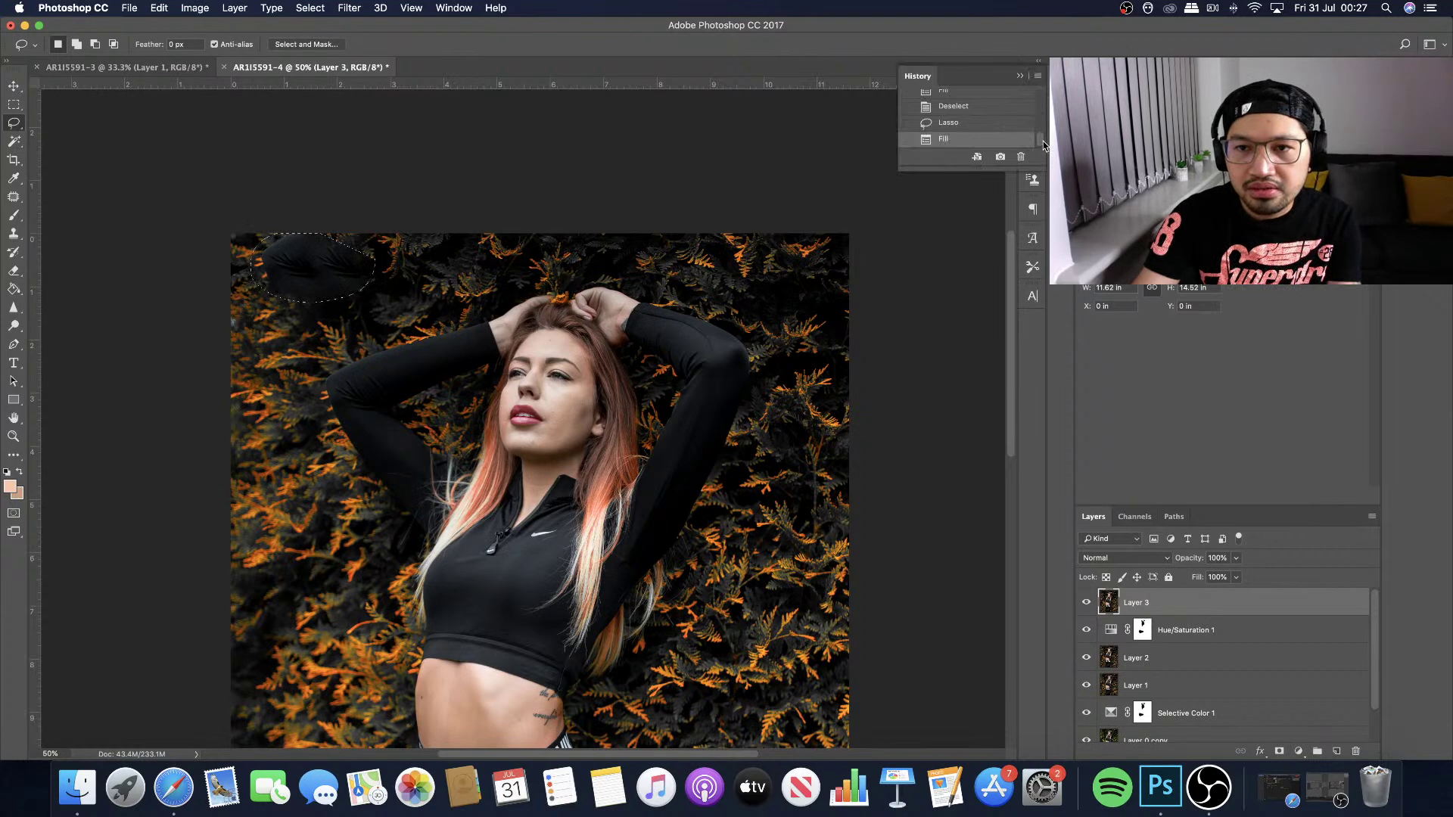
pyautogui.scroll(2, 1043, 144)
pyautogui.click(975, 99)
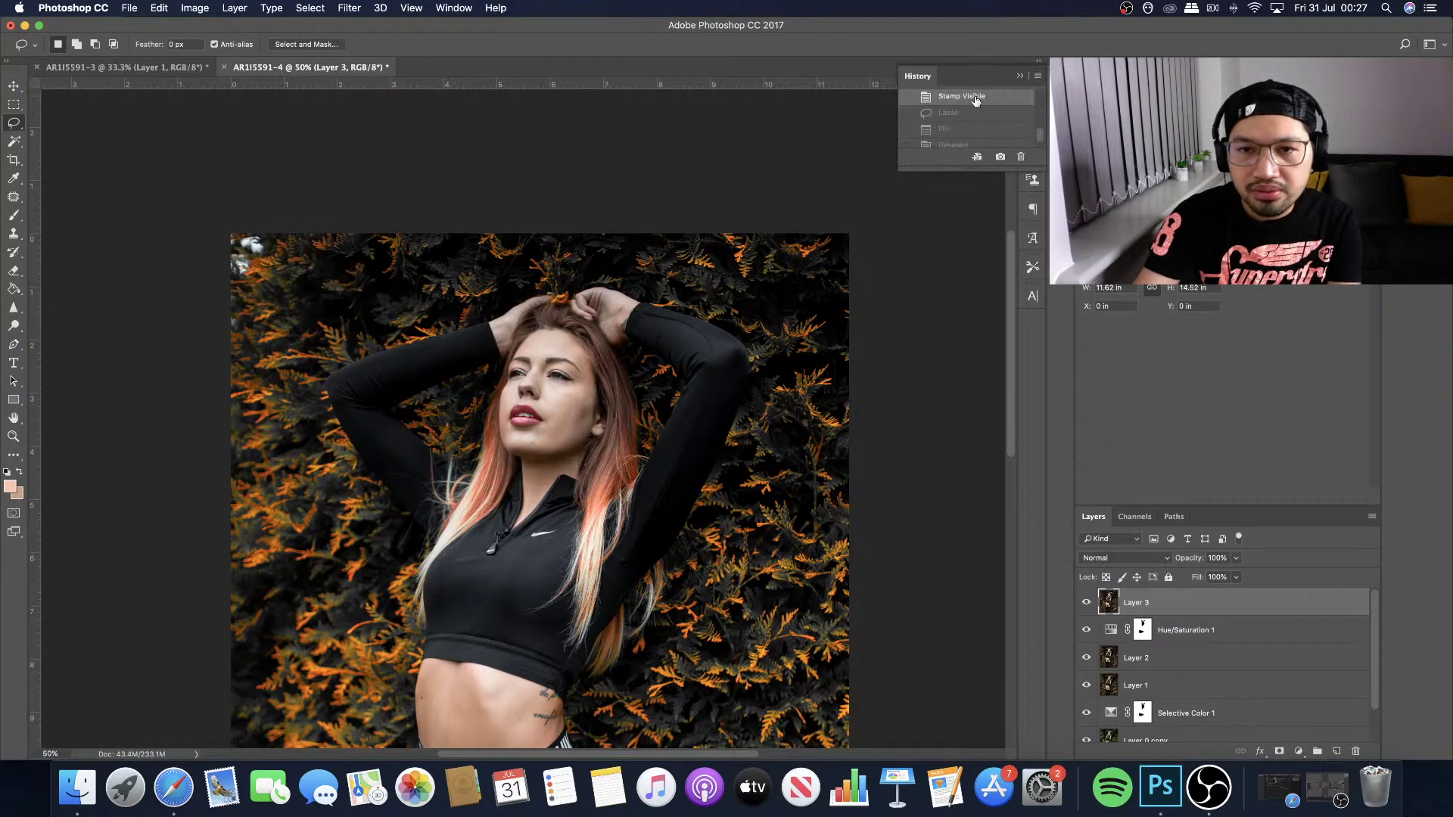
# Try to cover the bright gap in the photo's top-left corner with the Patch tool, and return to the Stamp Visible state.
pyautogui.click(13, 196)
pyautogui.moveTo(218, 240)
pyautogui.mouseDown()
pyautogui.moveTo(227, 308)
pyautogui.moveTo(264, 339)
pyautogui.moveTo(310, 250)
pyautogui.moveTo(295, 257)
pyautogui.moveTo(318, 325)
pyautogui.moveTo(309, 299)
pyautogui.moveTo(327, 286)
pyautogui.mouseUp()
pyautogui.click(382, 218)
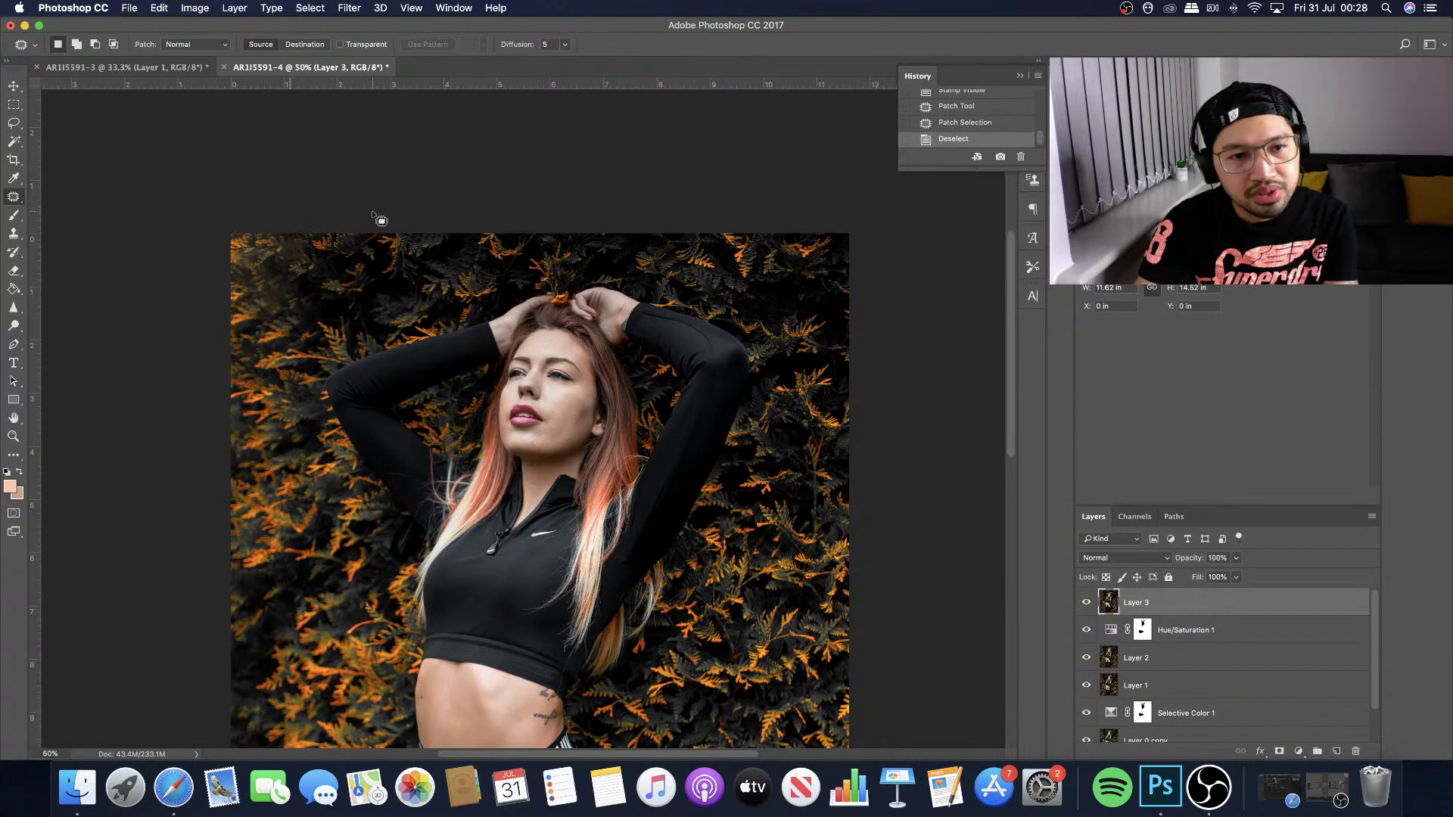
pyautogui.click(980, 107)
pyautogui.click(990, 92)
# Lasso only the bright gap in the photo's top-left corner, fill it with Content-Aware at 100% opacity and clear the selection.
pyautogui.press('l')
pyautogui.moveTo(281, 248)
pyautogui.mouseDown()
pyautogui.moveTo(227, 227)
pyautogui.moveTo(217, 241)
pyautogui.moveTo(239, 304)
pyautogui.moveTo(271, 290)
pyautogui.moveTo(286, 245)
pyautogui.mouseUp()
pyautogui.rightClick(269, 270)
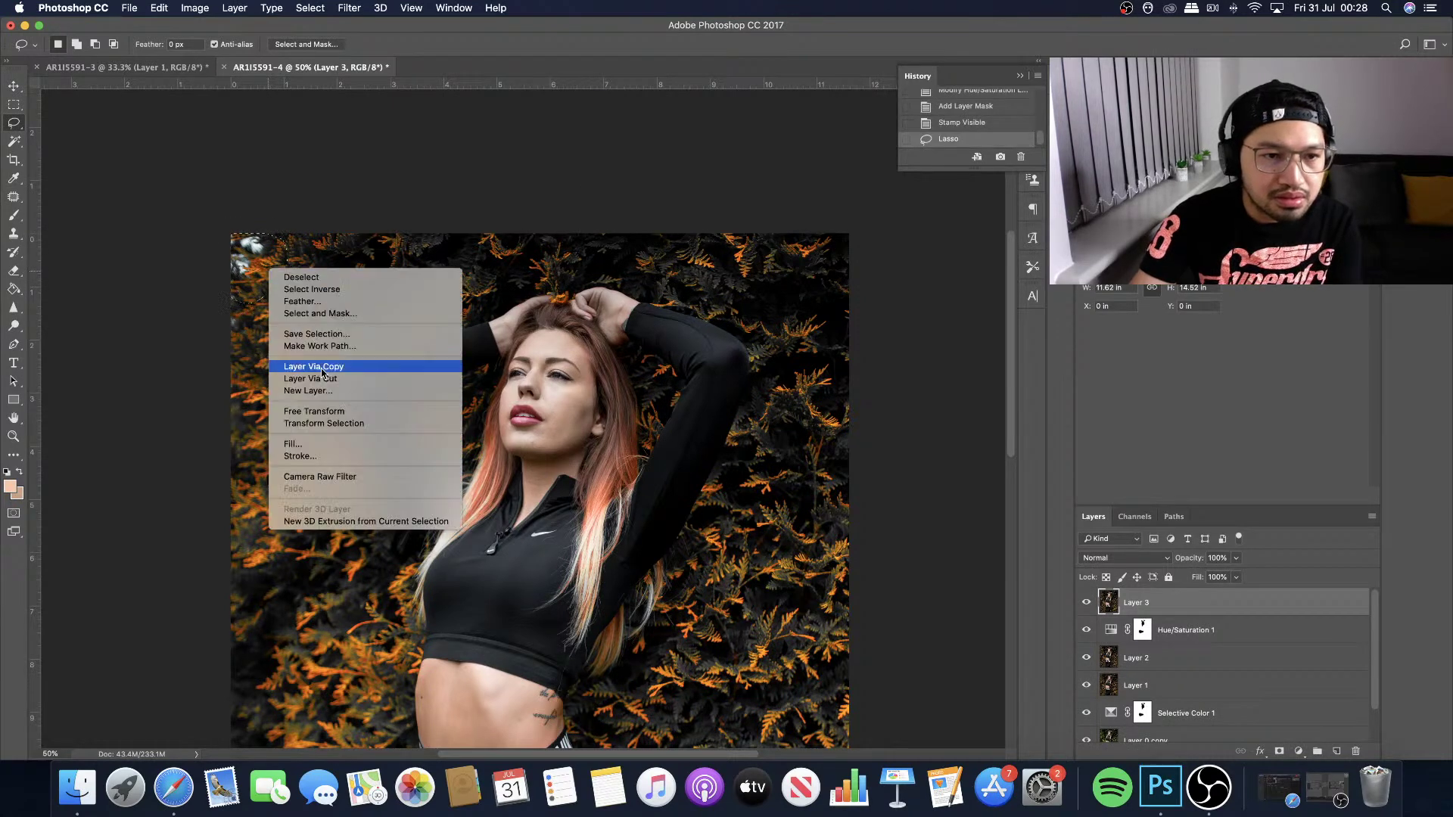
pyautogui.click(329, 444)
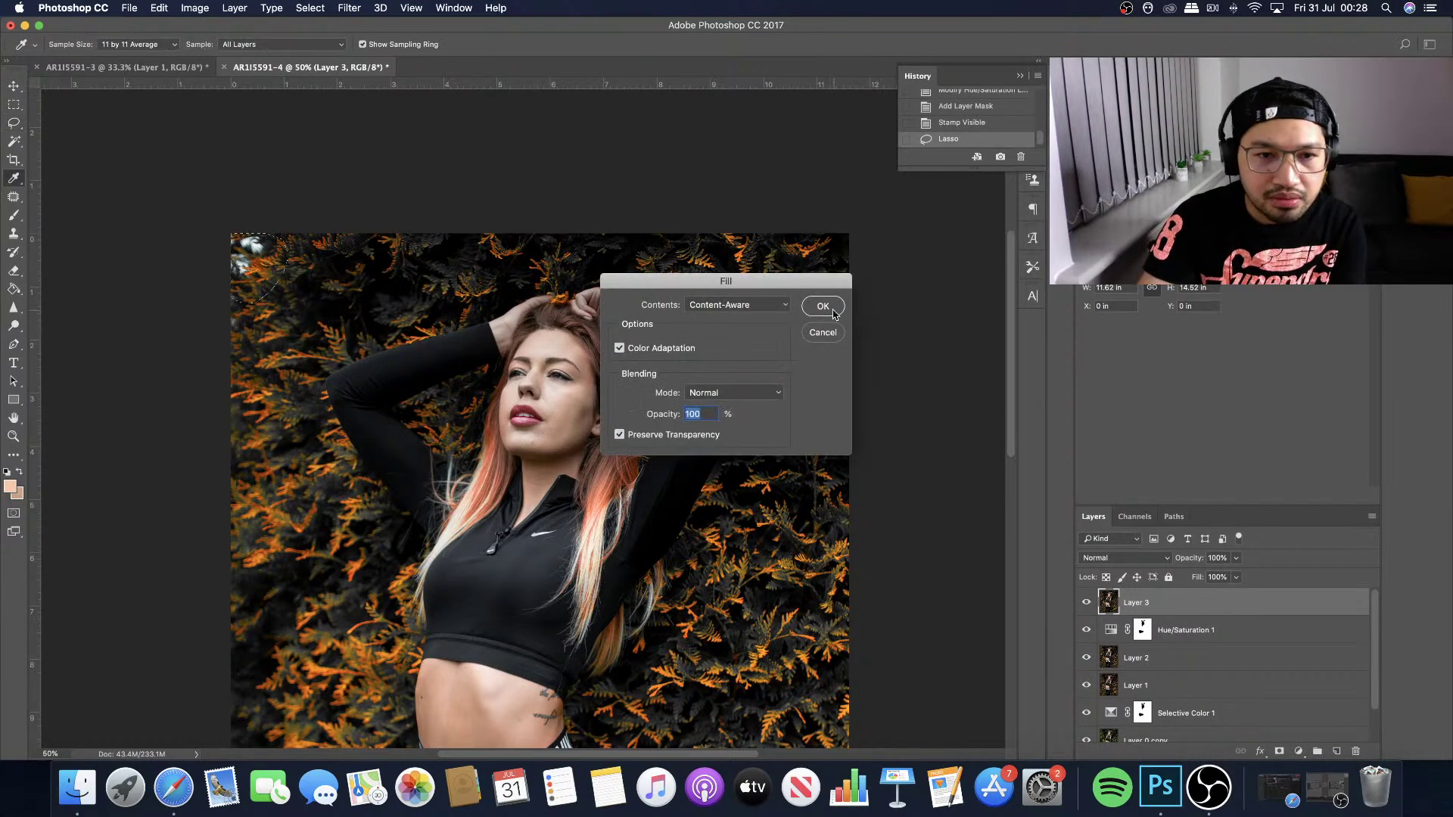
pyautogui.click(822, 307)
pyautogui.hotkey('ctrl', 'd')
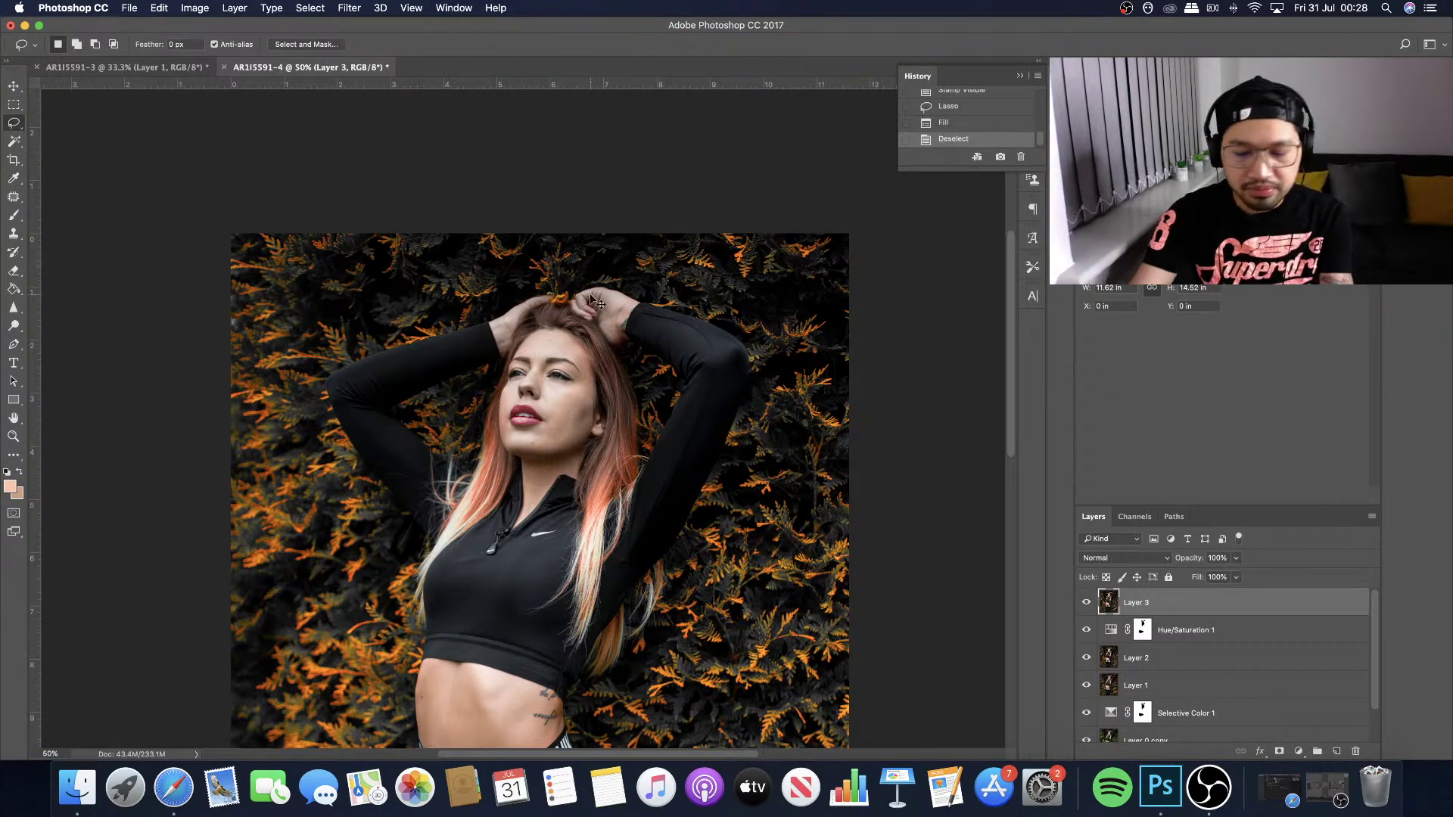
pyautogui.press('super+minus')
pyautogui.press('super+minus')
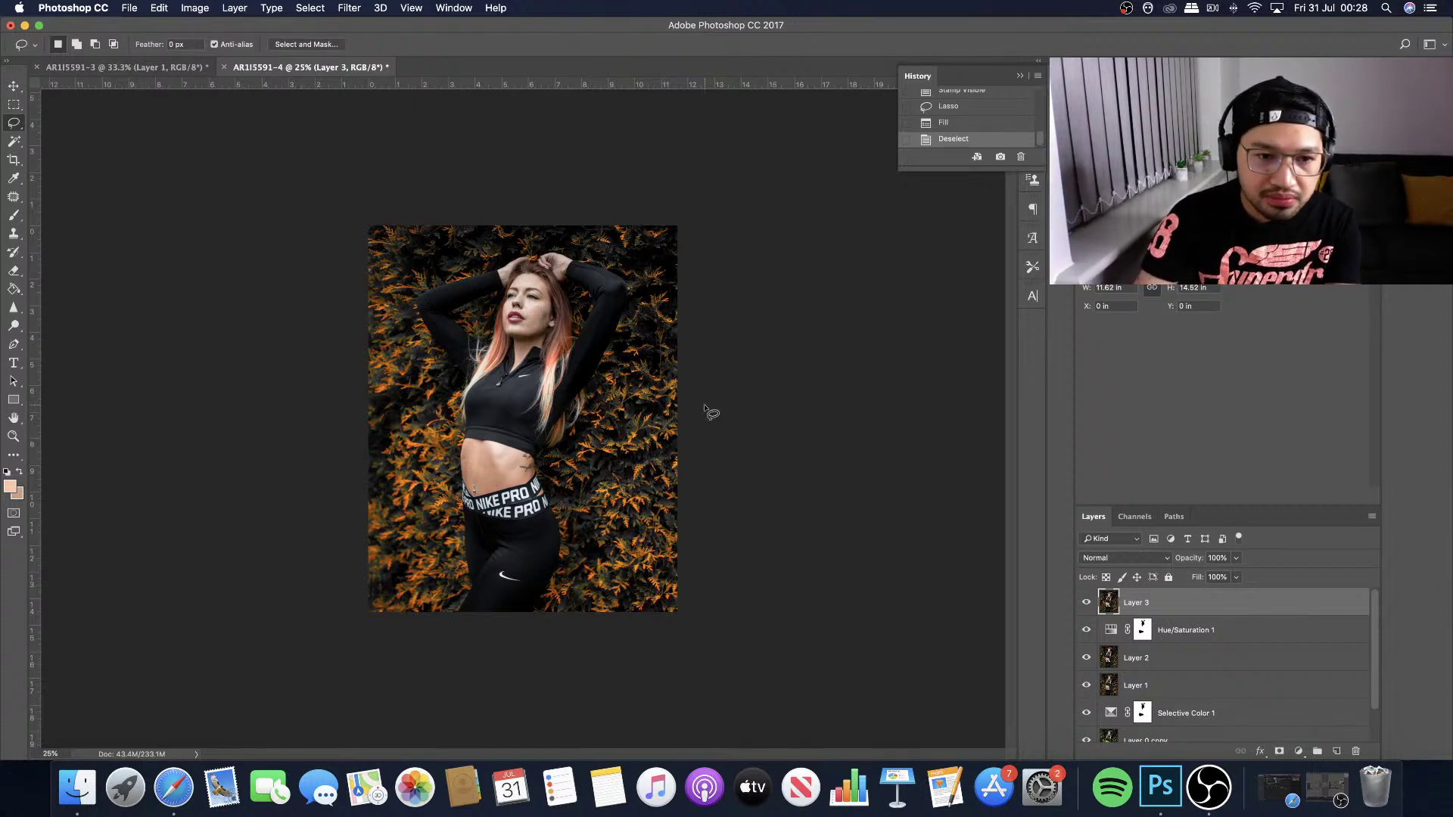
pyautogui.press('super+plus')
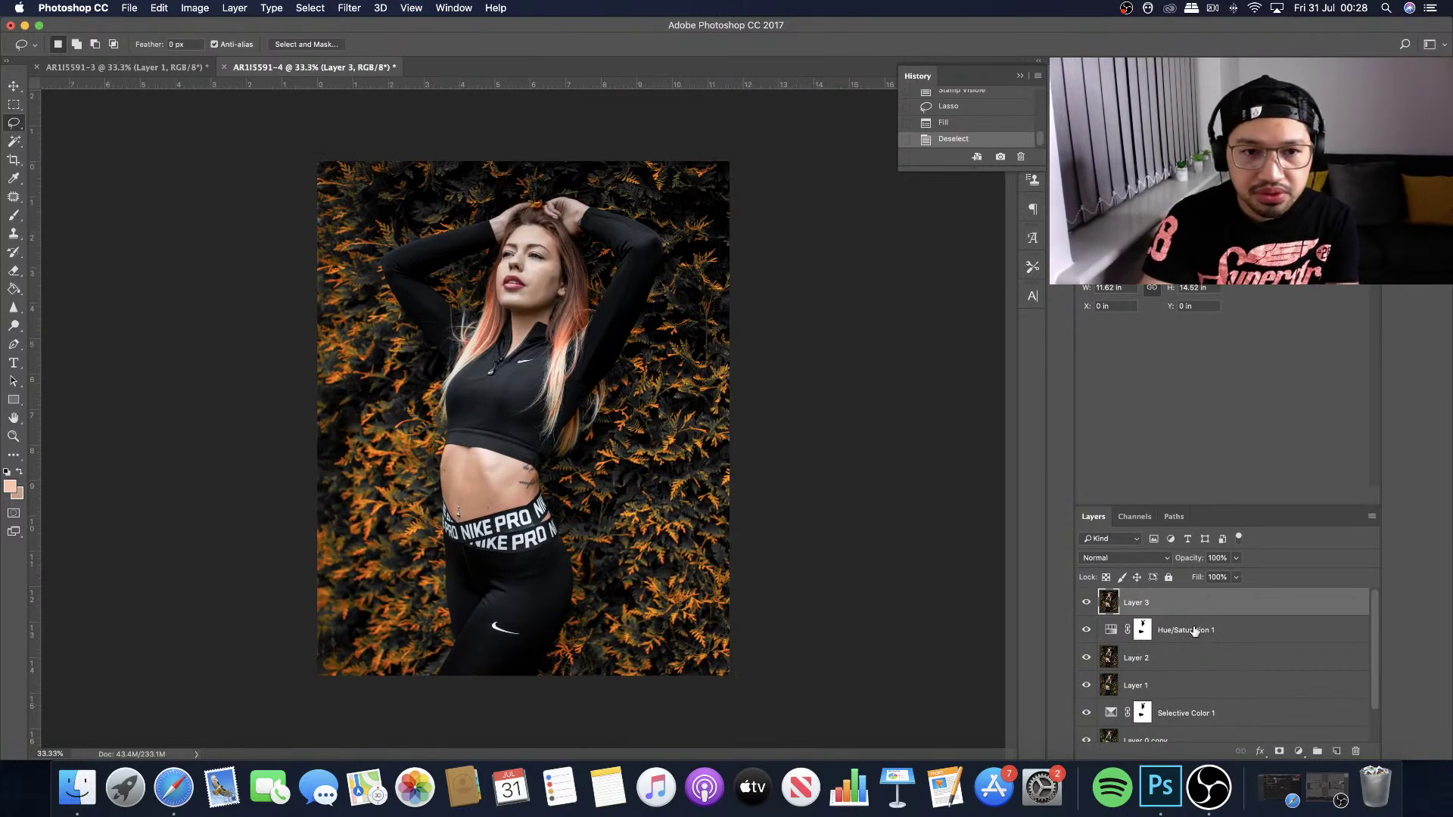
pyautogui.press('super+minus')
pyautogui.press('super+plus')
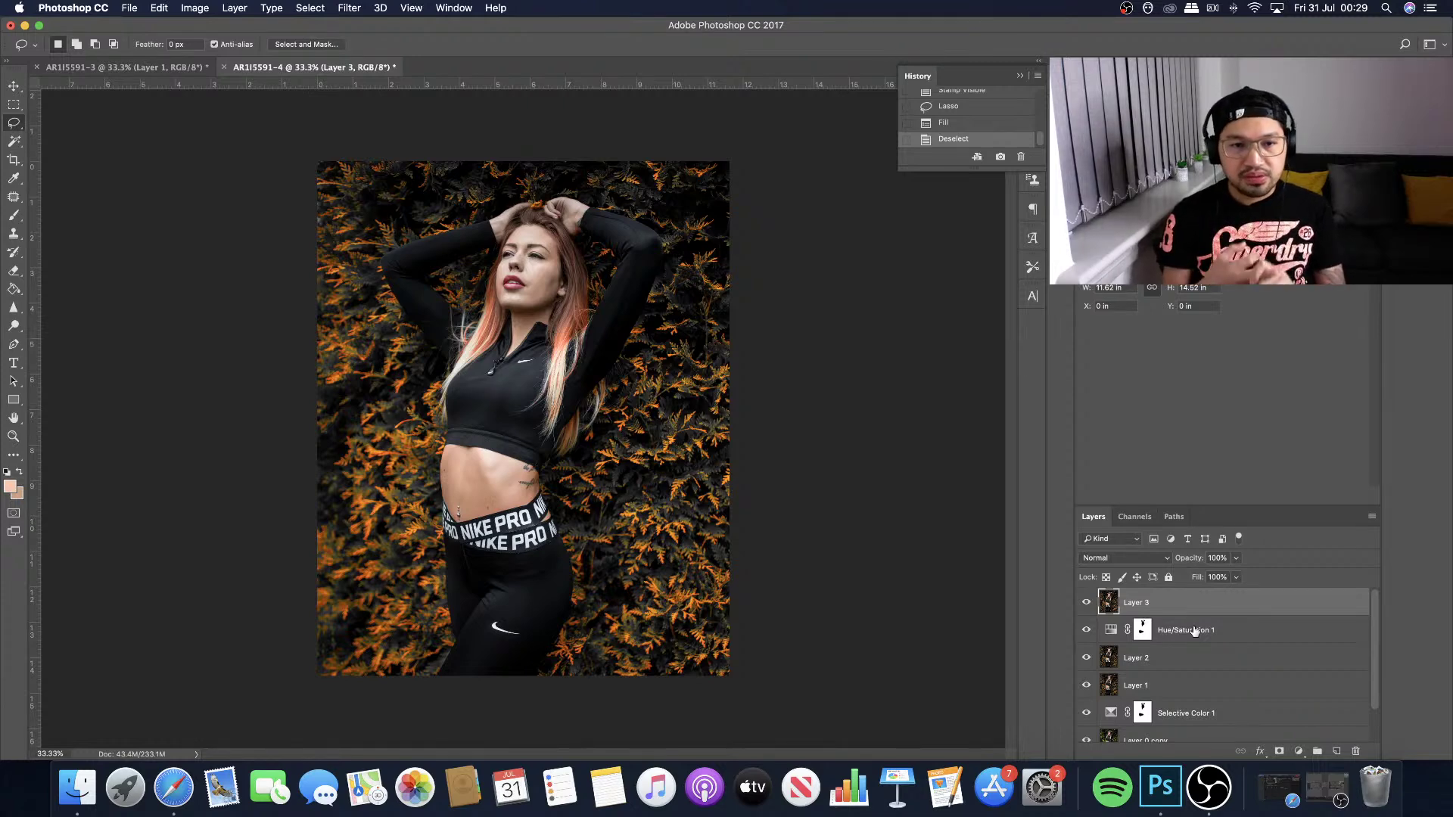
# Add a new empty layer above Layer 3 and choose the Healing Brush for retouching the face.
pyautogui.click(1336, 751)
pyautogui.press('super+equal')
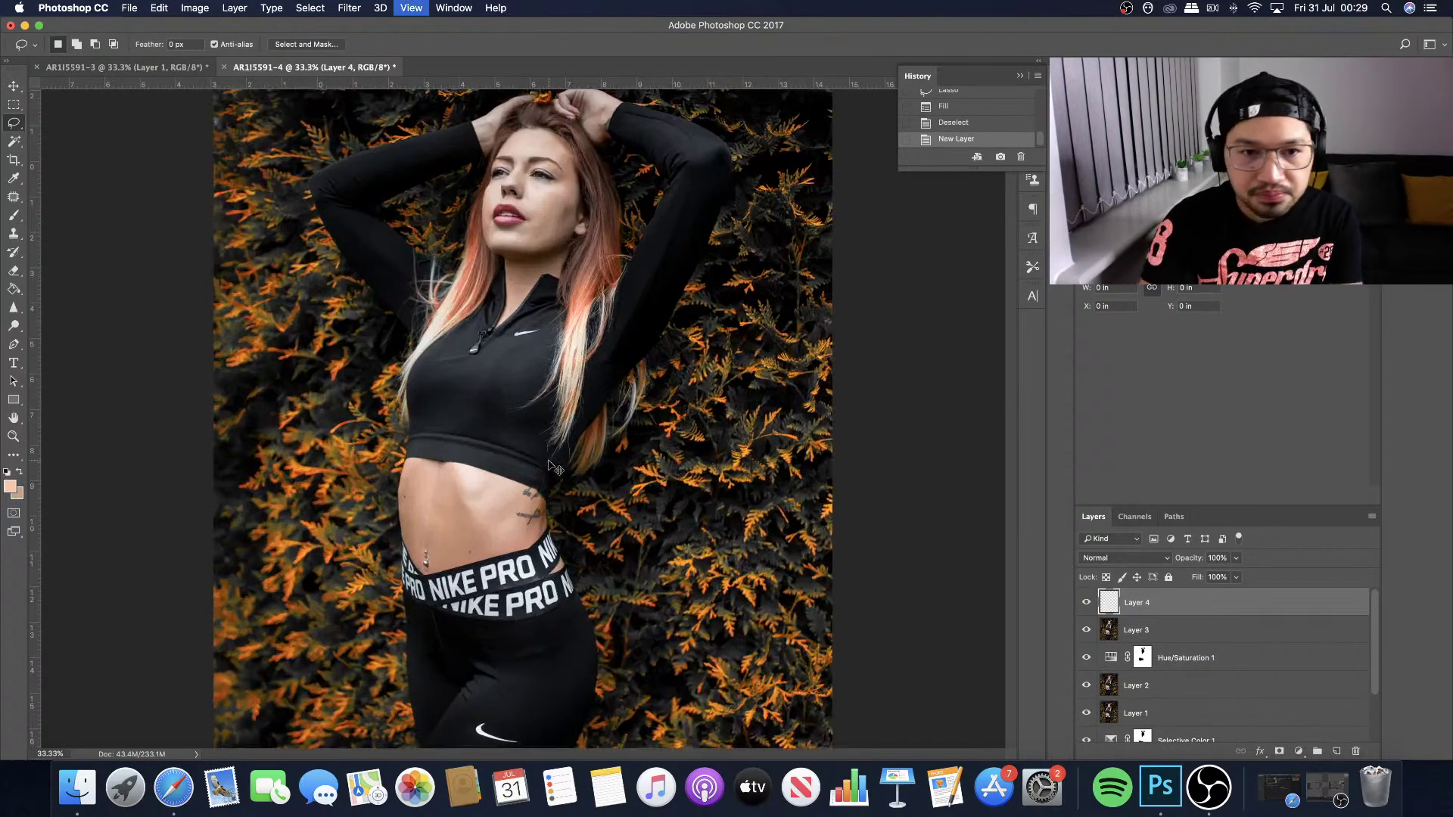
pyautogui.press('super+equal')
pyautogui.press('super+equal')
pyautogui.press('super+equal')
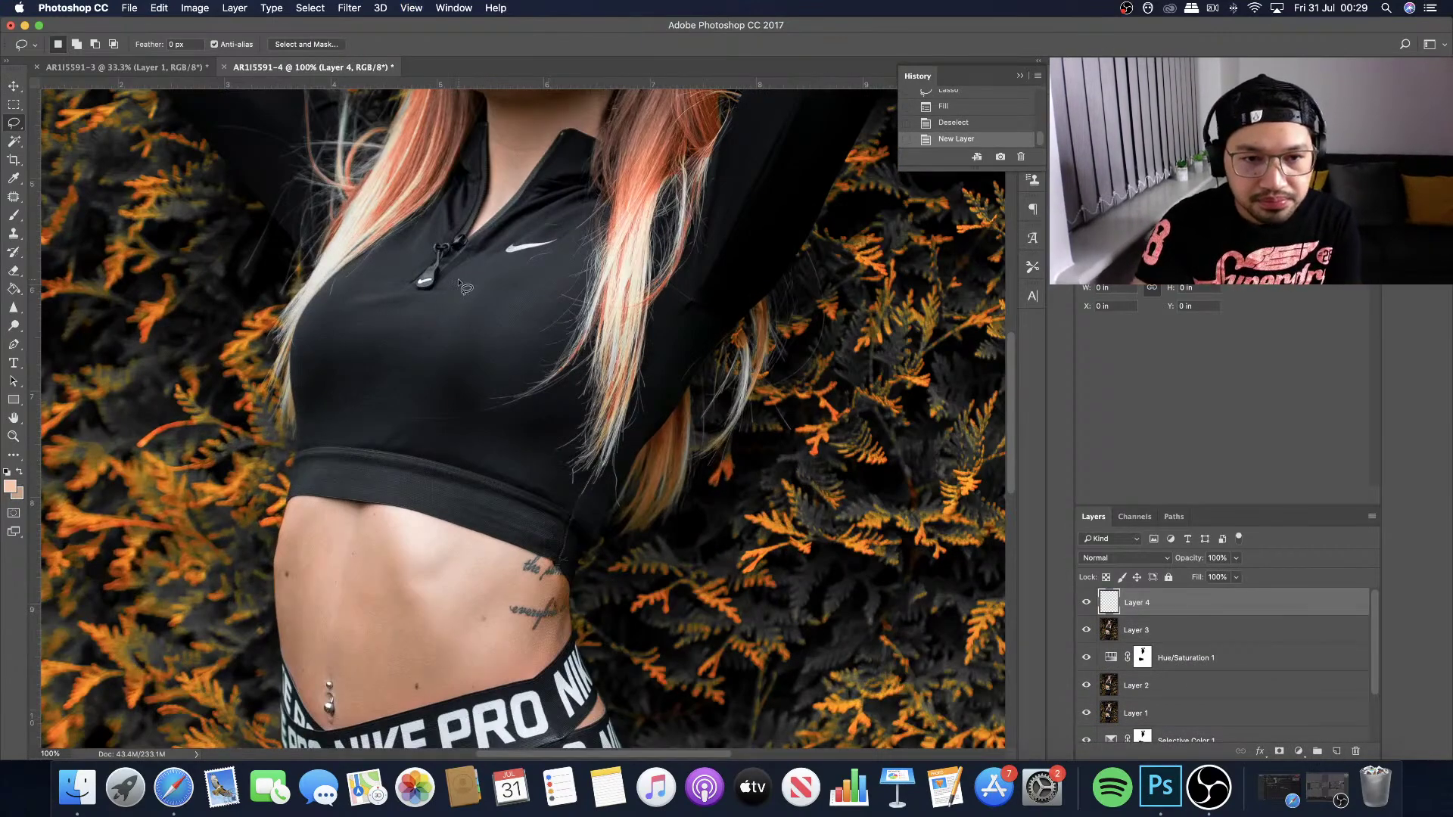
pyautogui.scroll(10, 457, 284)
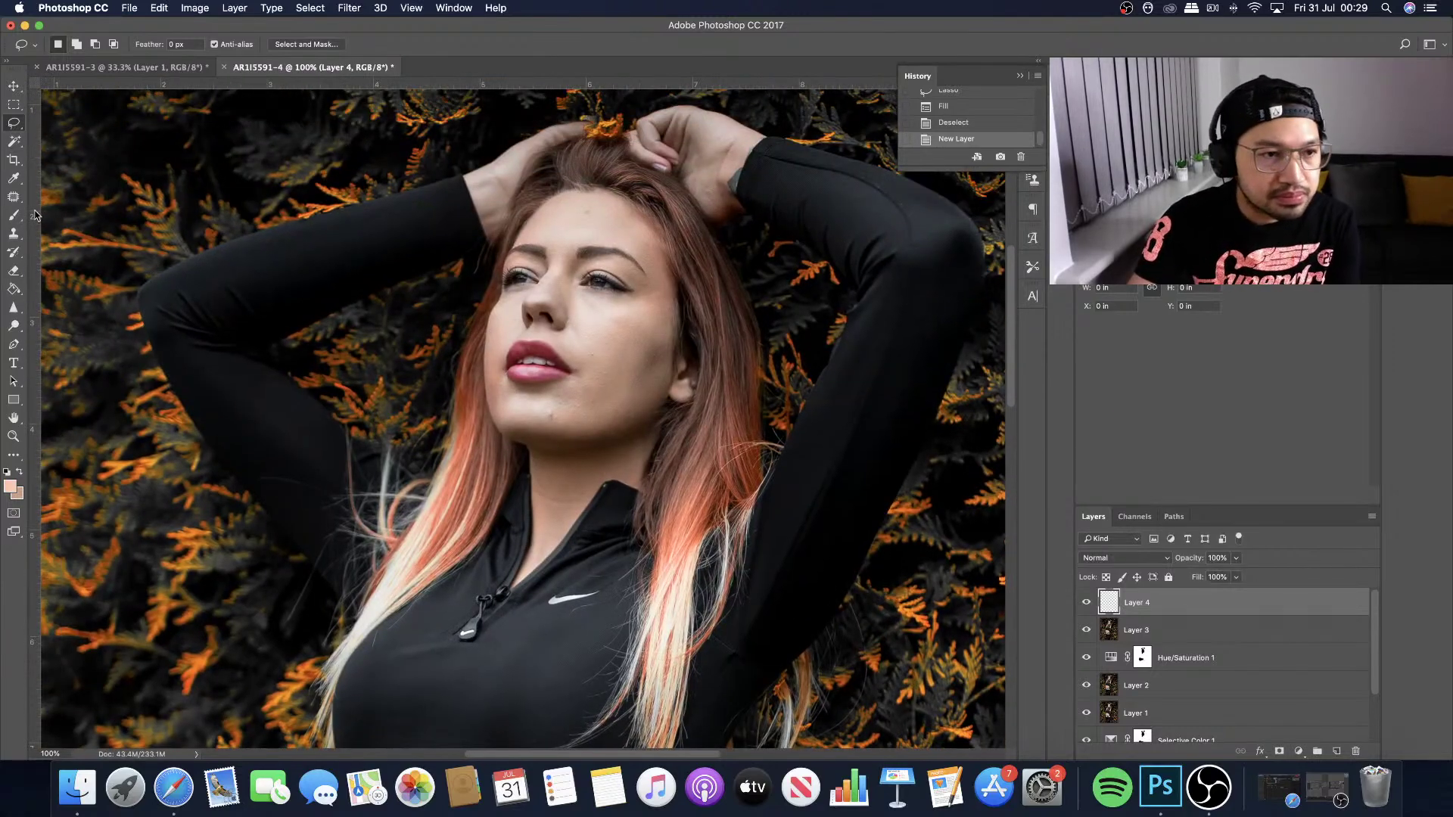
pyautogui.click(14, 200)
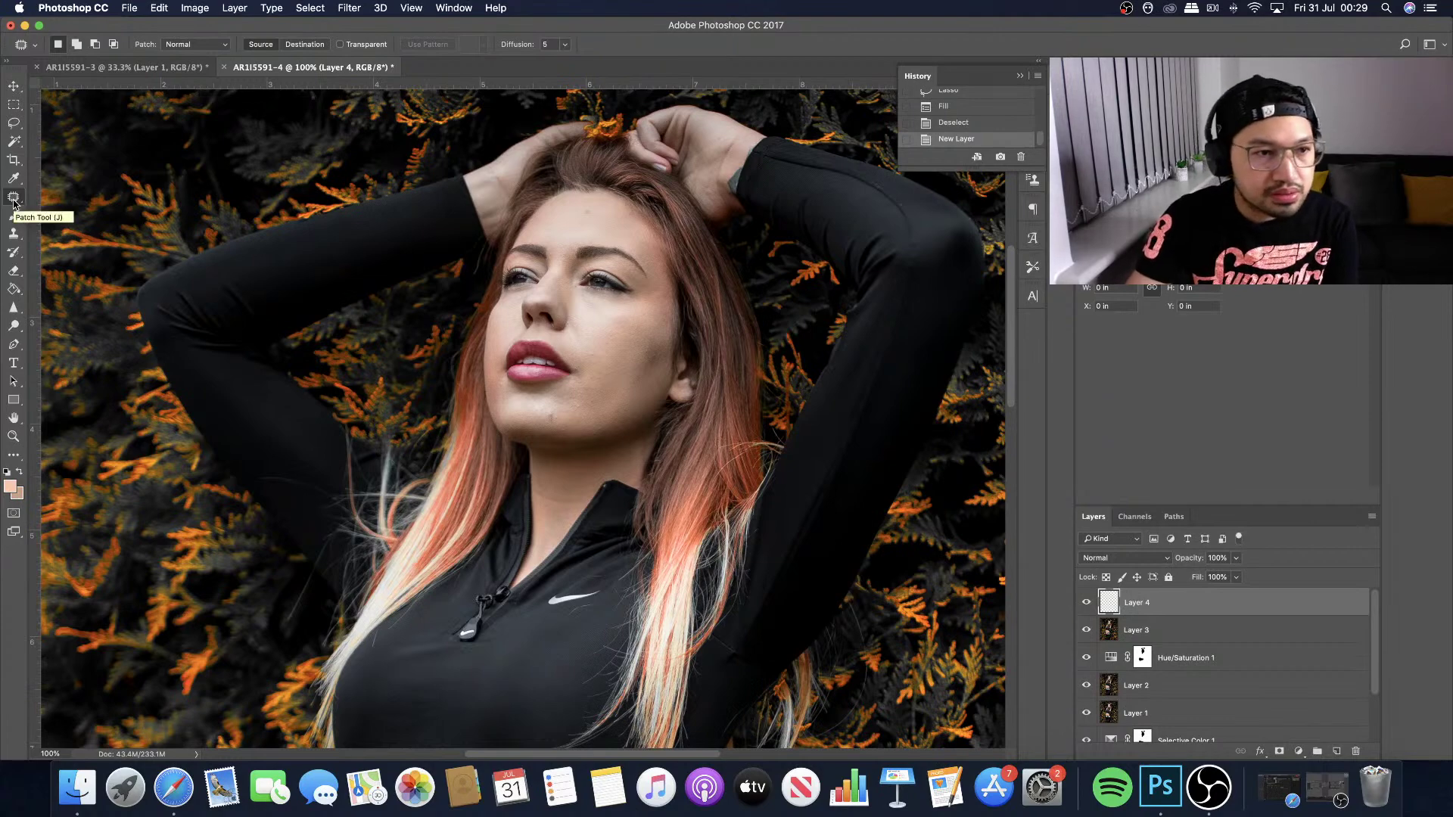
pyautogui.click(14, 200)
pyautogui.click(76, 207)
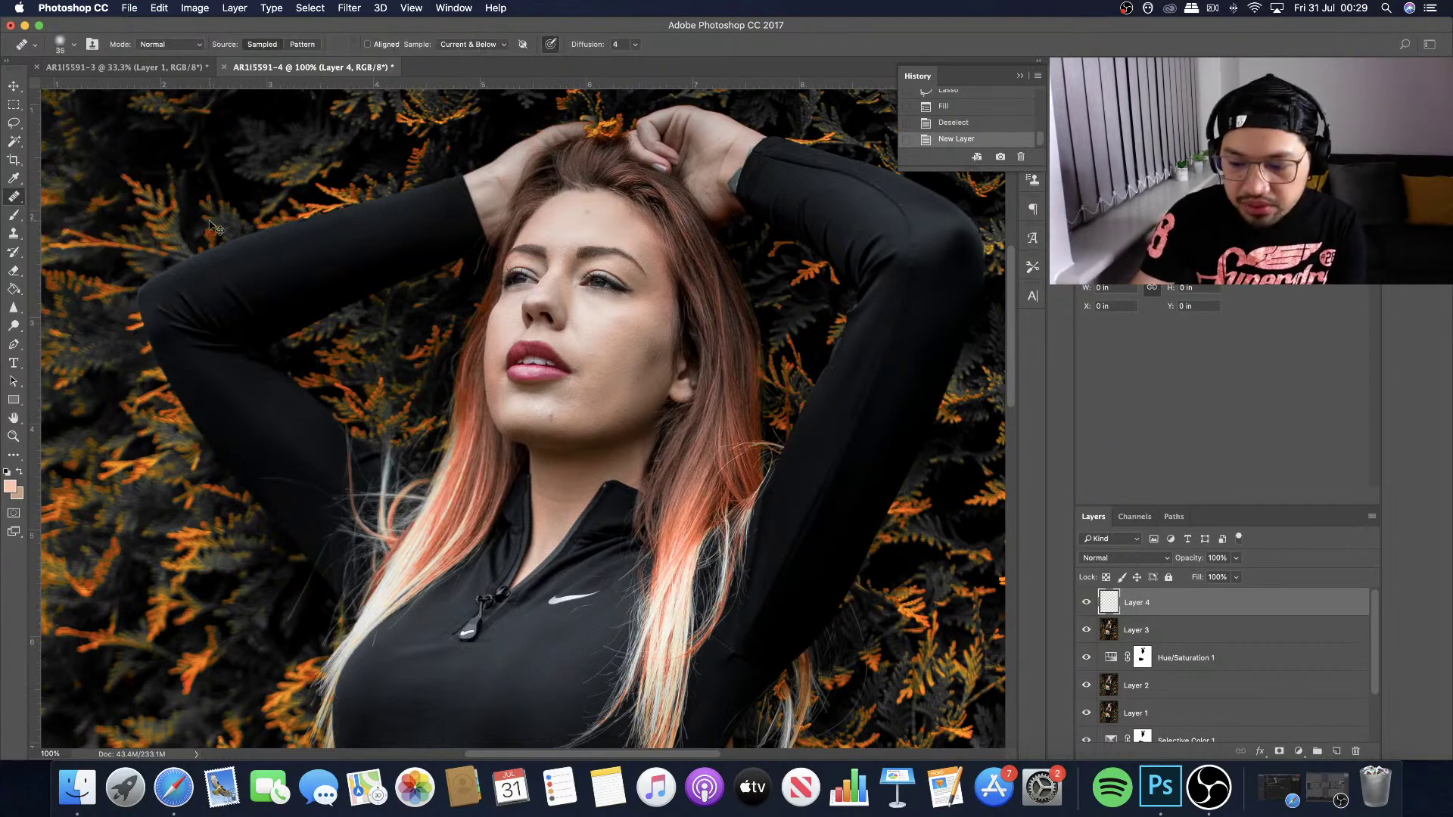
# Heal the dark spot in the middle of the forehead using a Healing Brush reduced to size 20.
pyautogui.press('super+equal')
pyautogui.scroll(5, 209, 221)
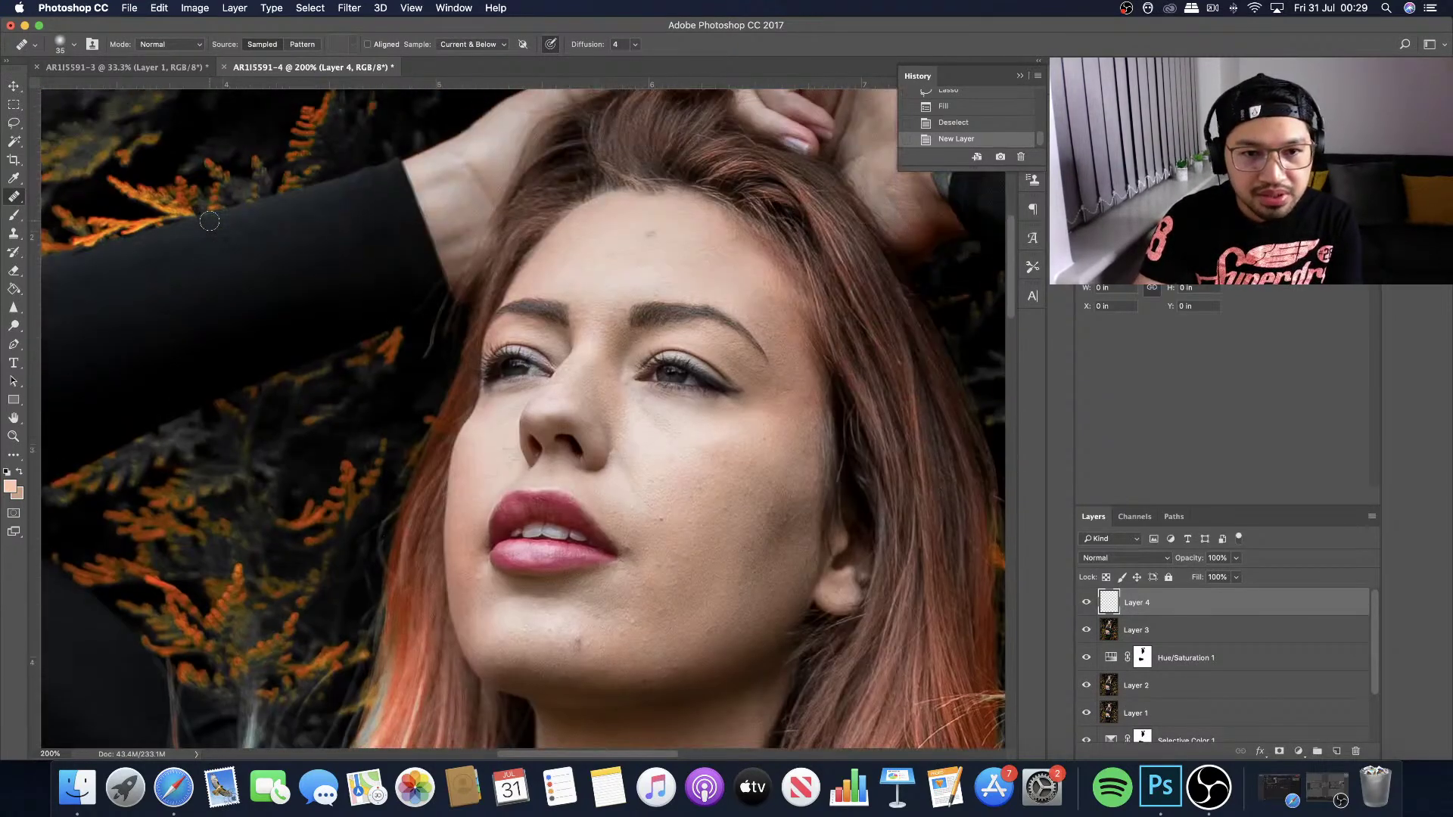
pyautogui.hscroll(2, 209, 221)
pyautogui.scroll(-1, 210, 221)
pyautogui.press('super+equal')
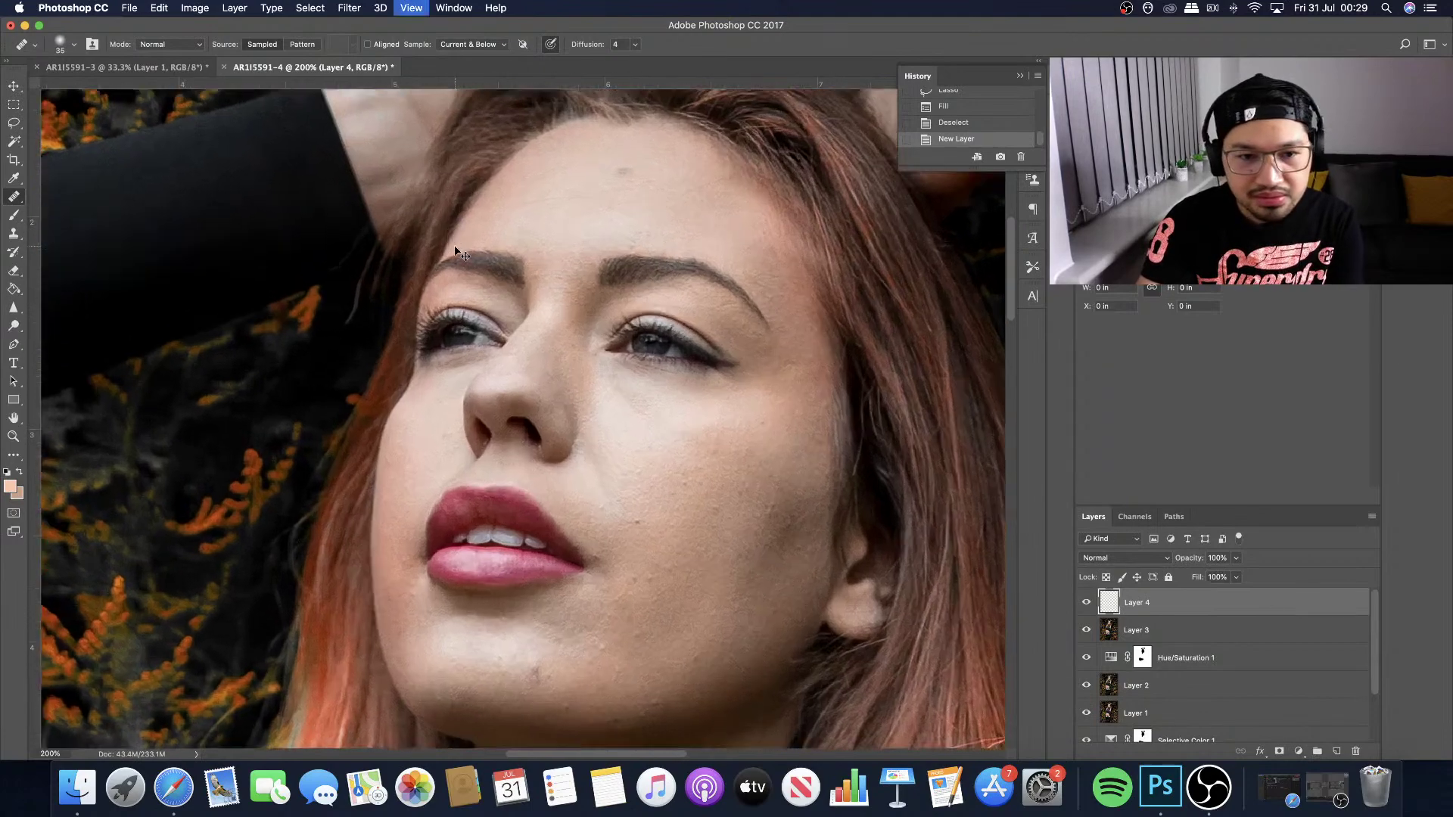
pyautogui.scroll(4, 452, 248)
pyautogui.hscroll(1, 451, 248)
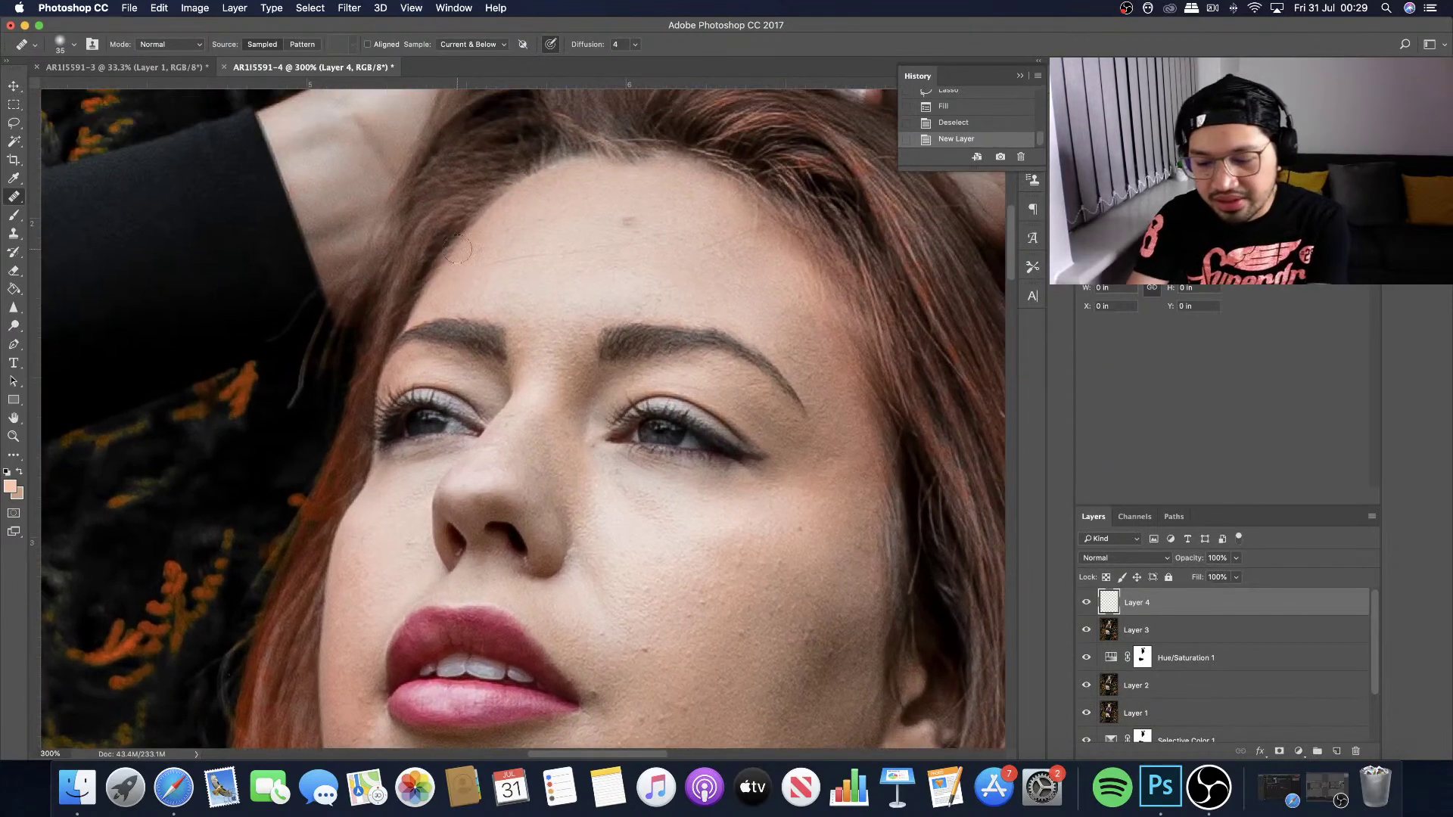
pyautogui.press('[')
pyautogui.press('[')
pyautogui.press('[')
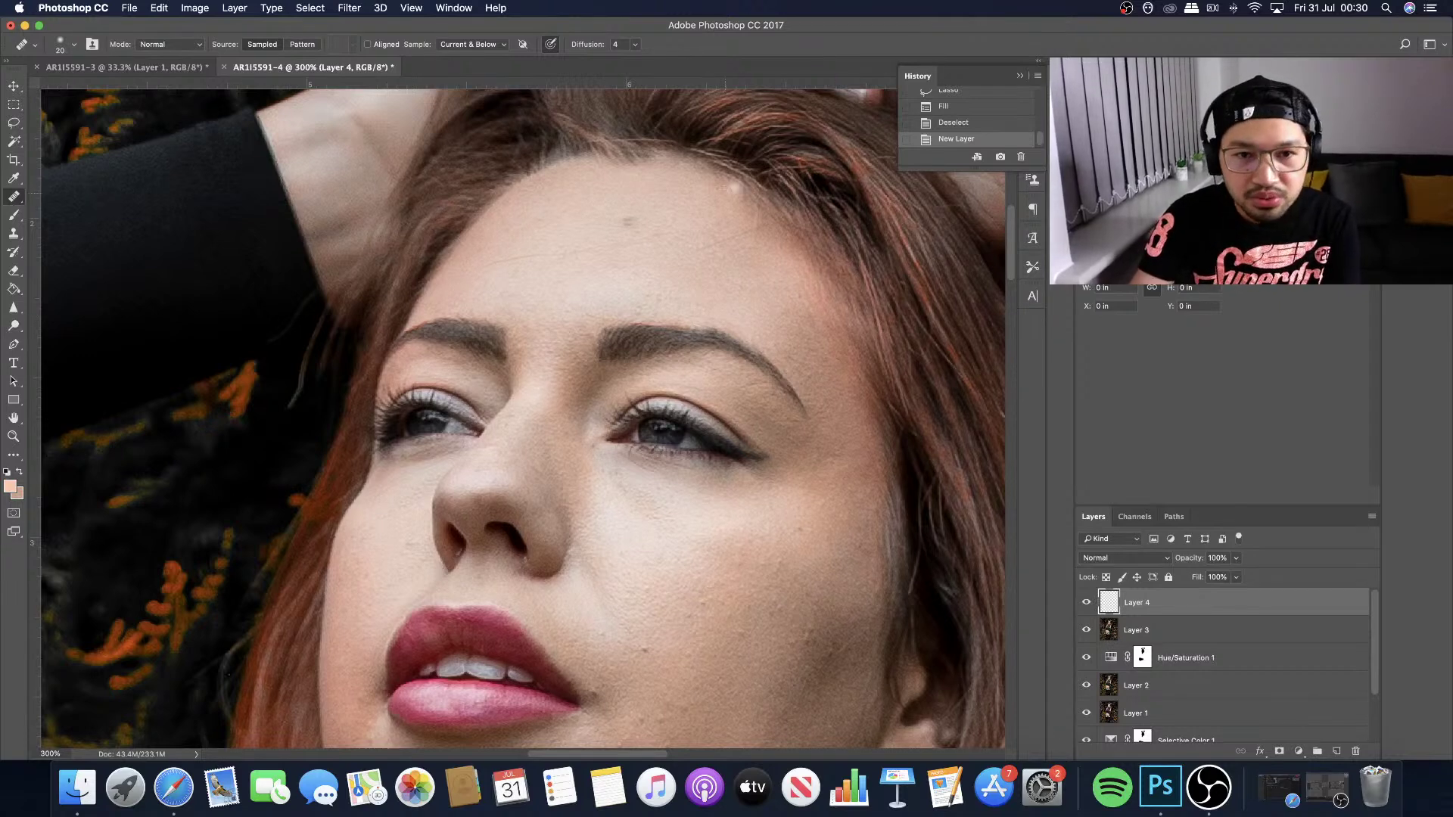
pyautogui.click(628, 221)
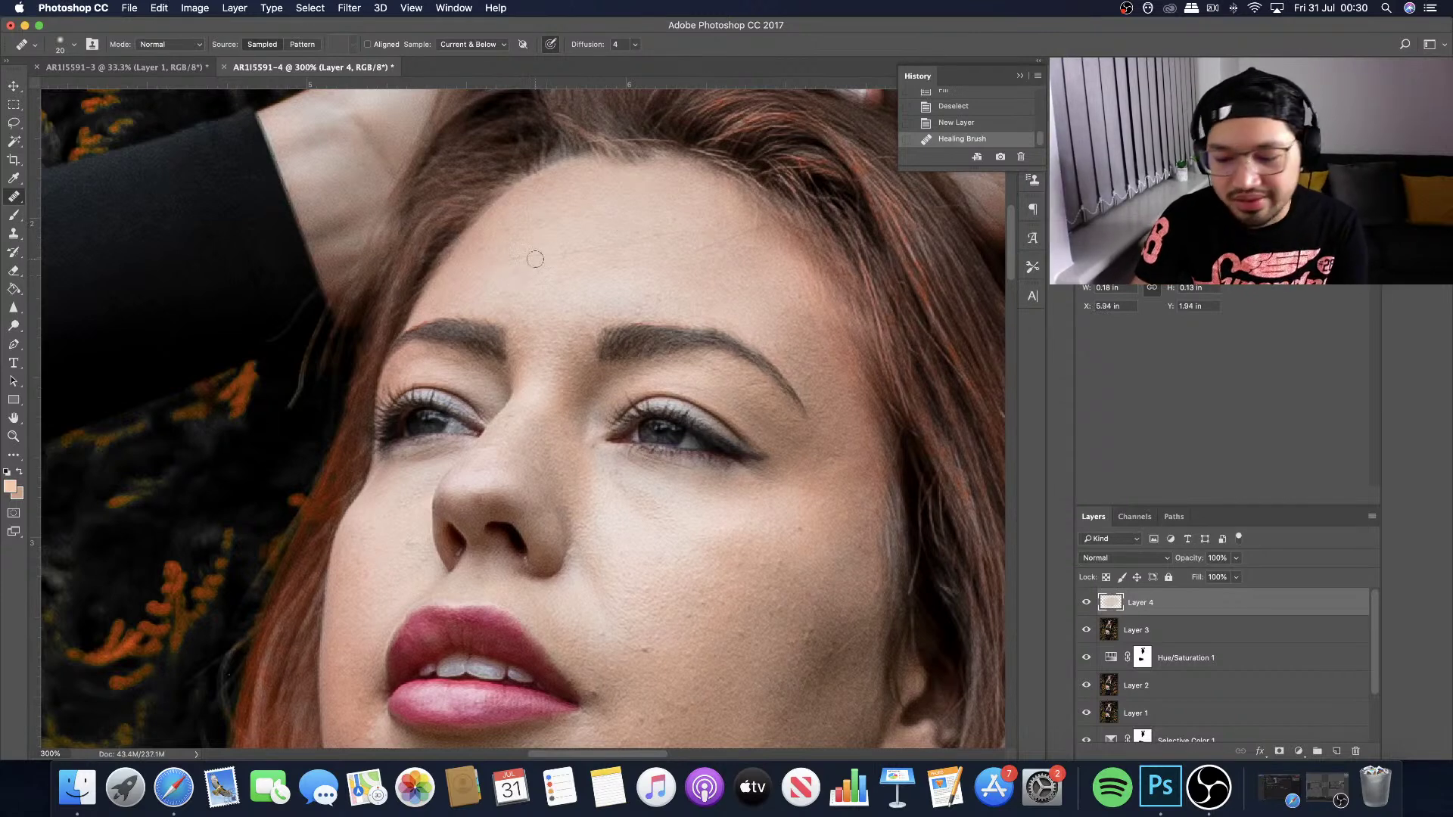
# Reduce the Healing Brush to size 15 and heal the small blemishes on the forehead near the hairline.
pyautogui.press('[')
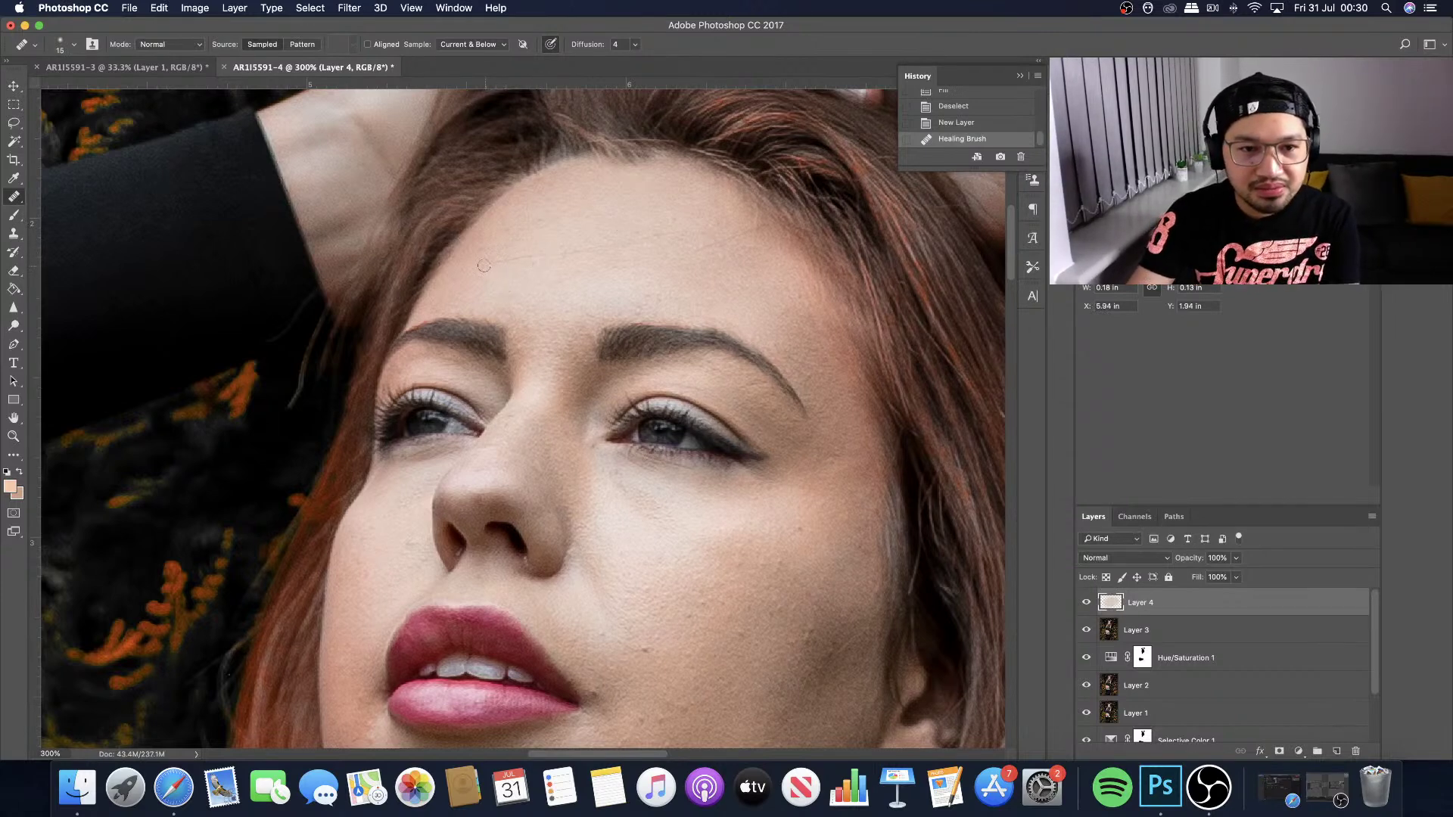
pyautogui.click(701, 224)
pyautogui.click(744, 236)
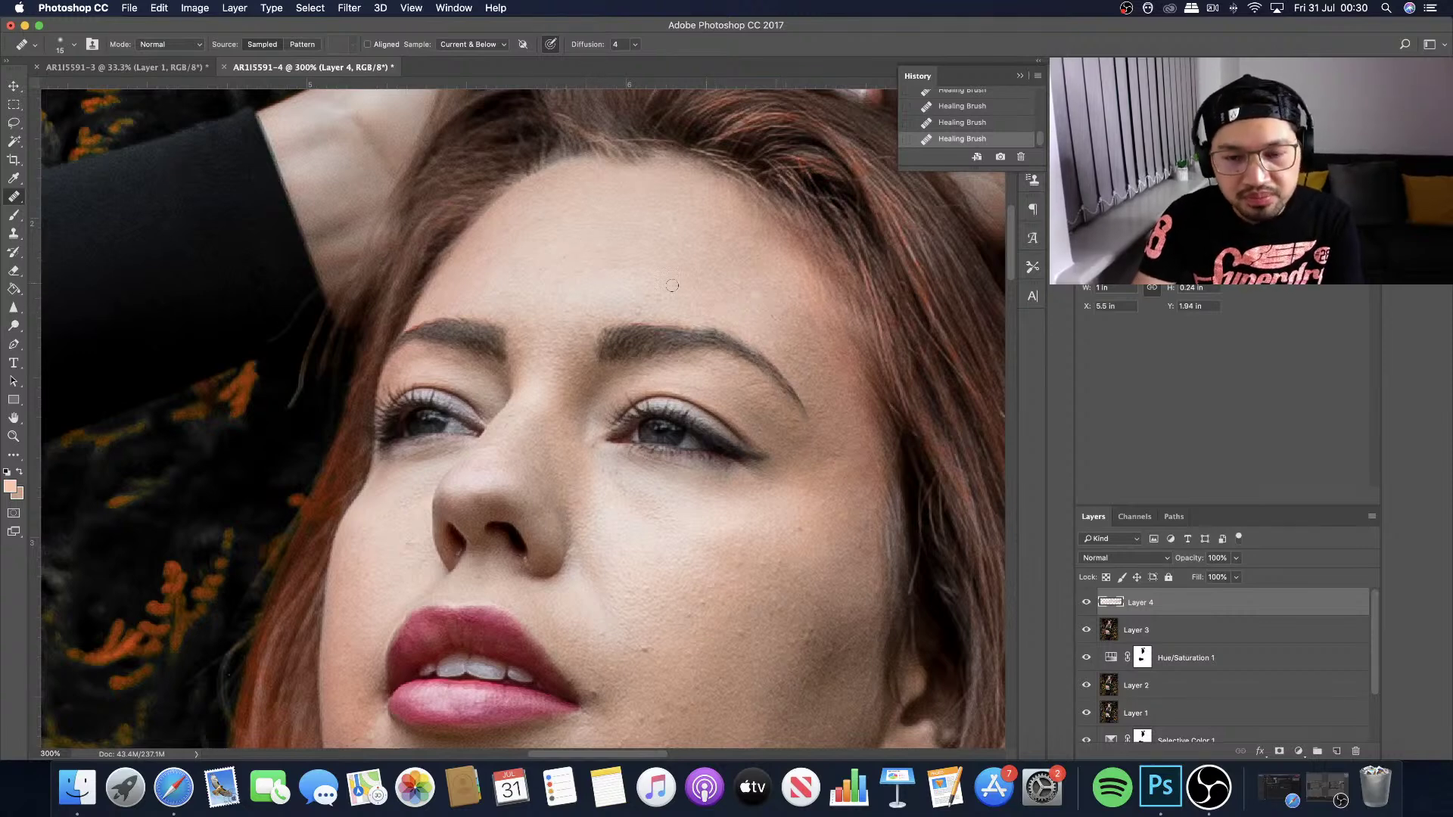
# Sample clear skin and heal the blemishes across the cheek between the mouth and the ear.
pyautogui.hscroll(3, 685, 335)
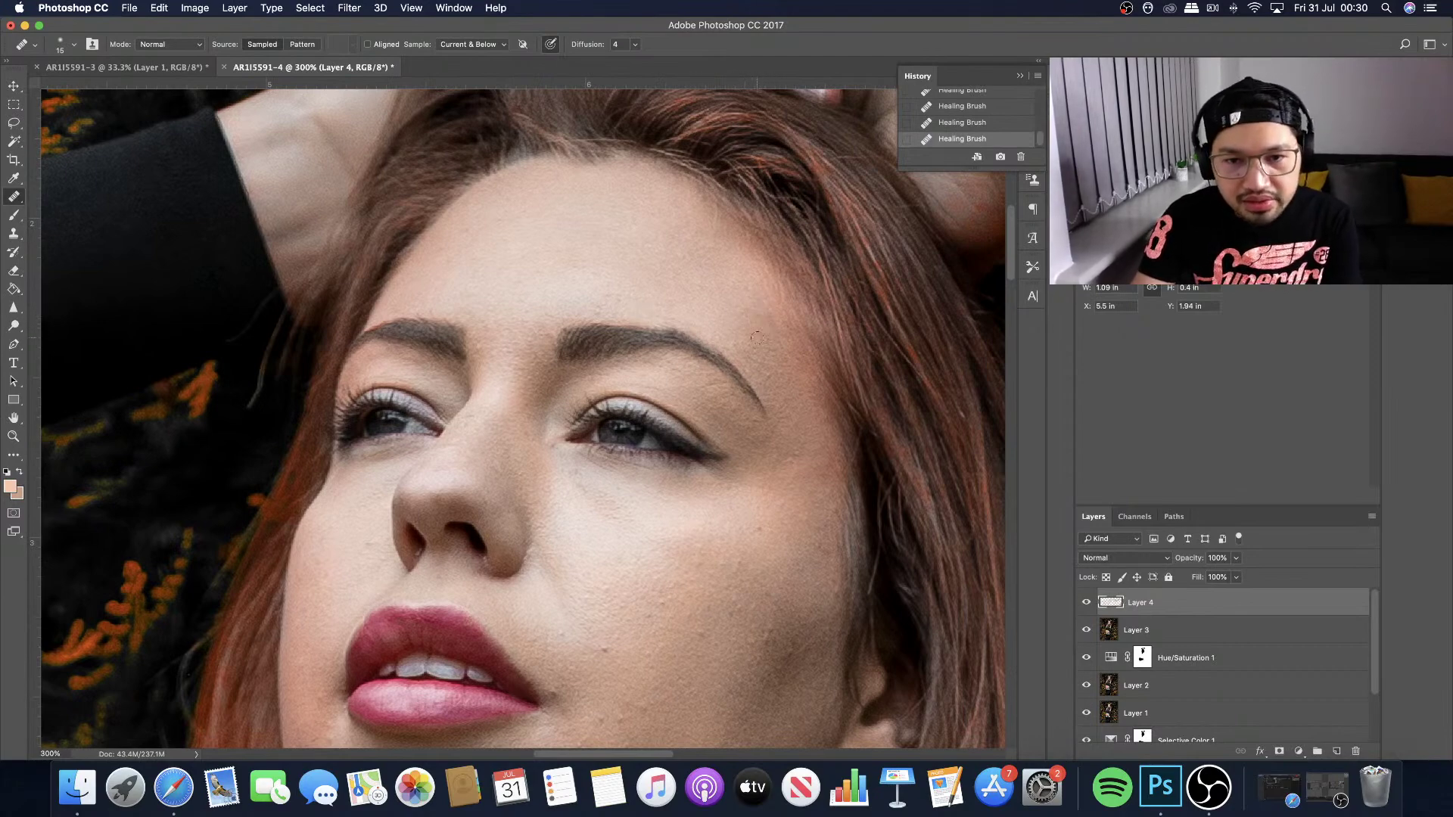
pyautogui.scroll(-2, 764, 348)
pyautogui.scroll(-5, 765, 357)
pyautogui.keyDown('alt'); pyautogui.click(766, 402); pyautogui.keyUp('alt')
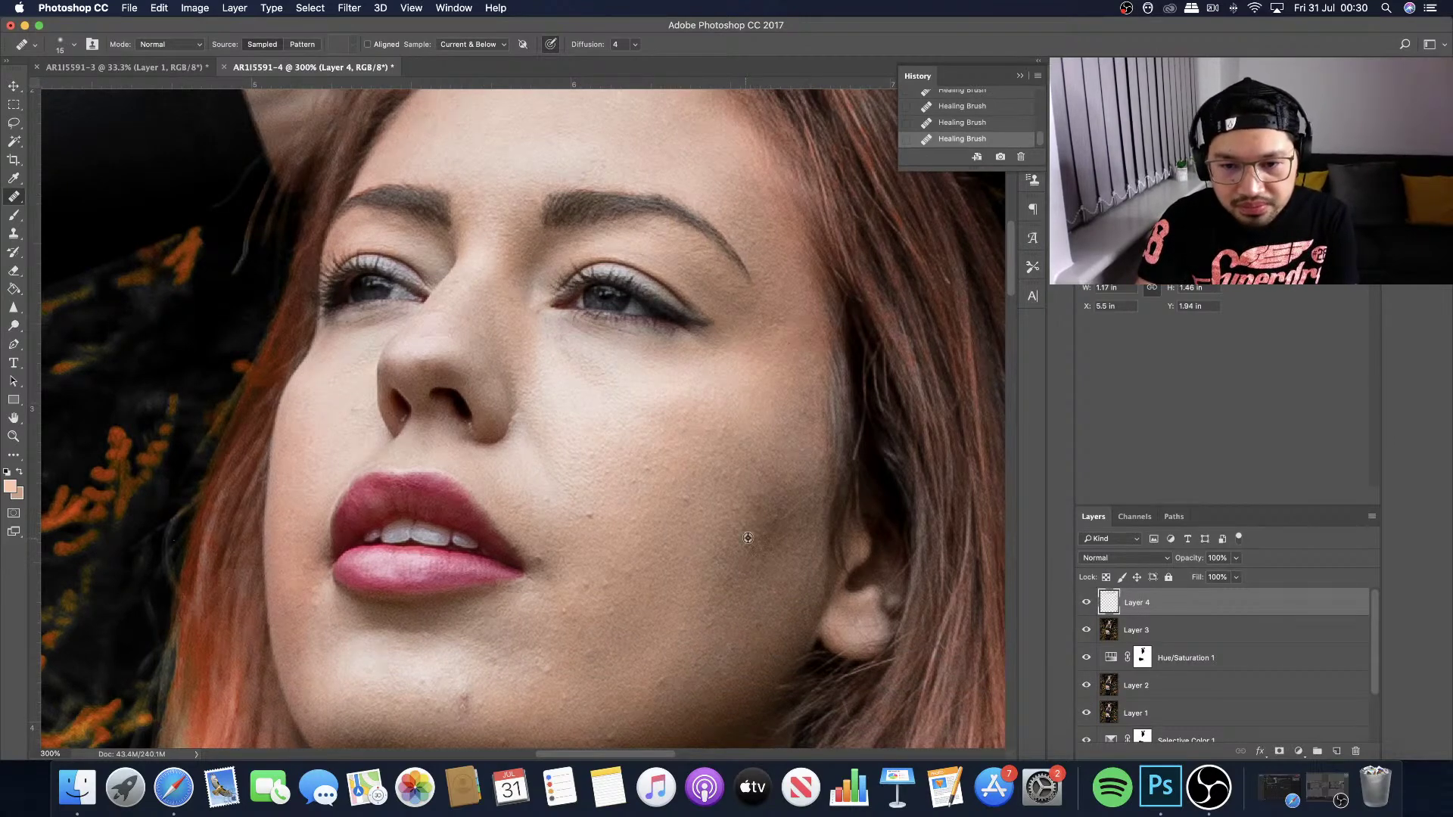
pyautogui.click(695, 547)
pyautogui.click(640, 539)
pyautogui.click(589, 517)
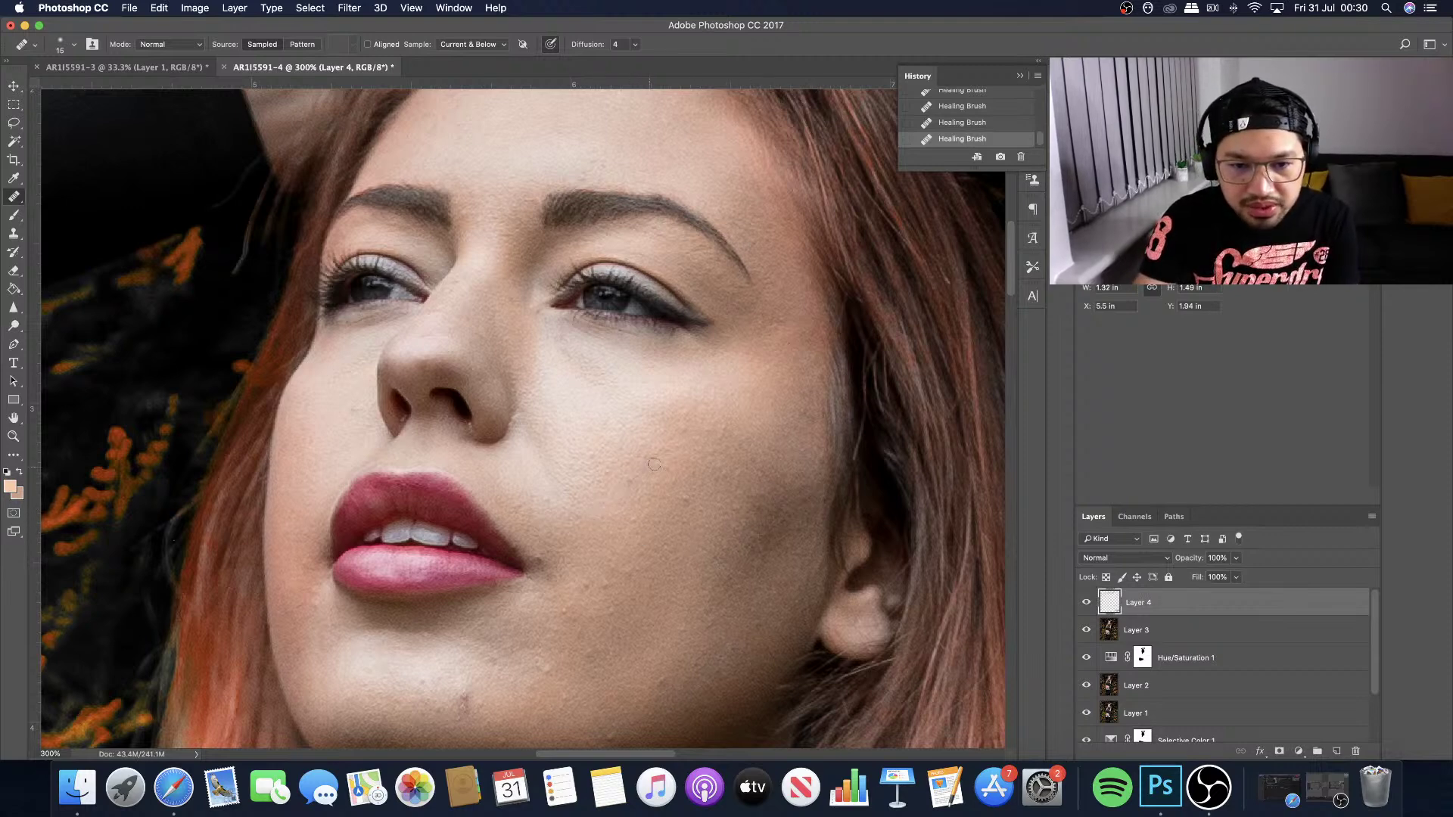
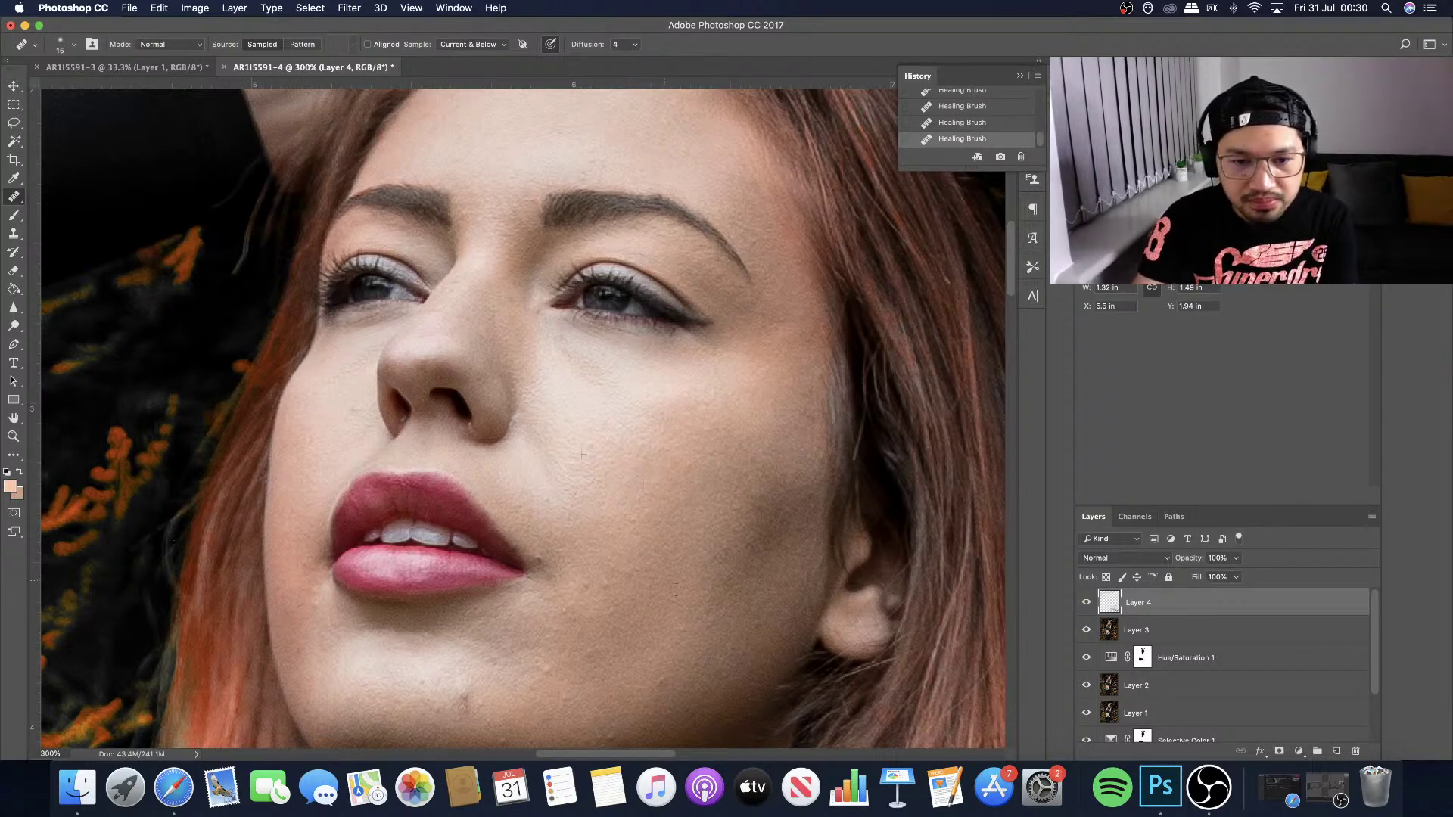
pyautogui.click(606, 586)
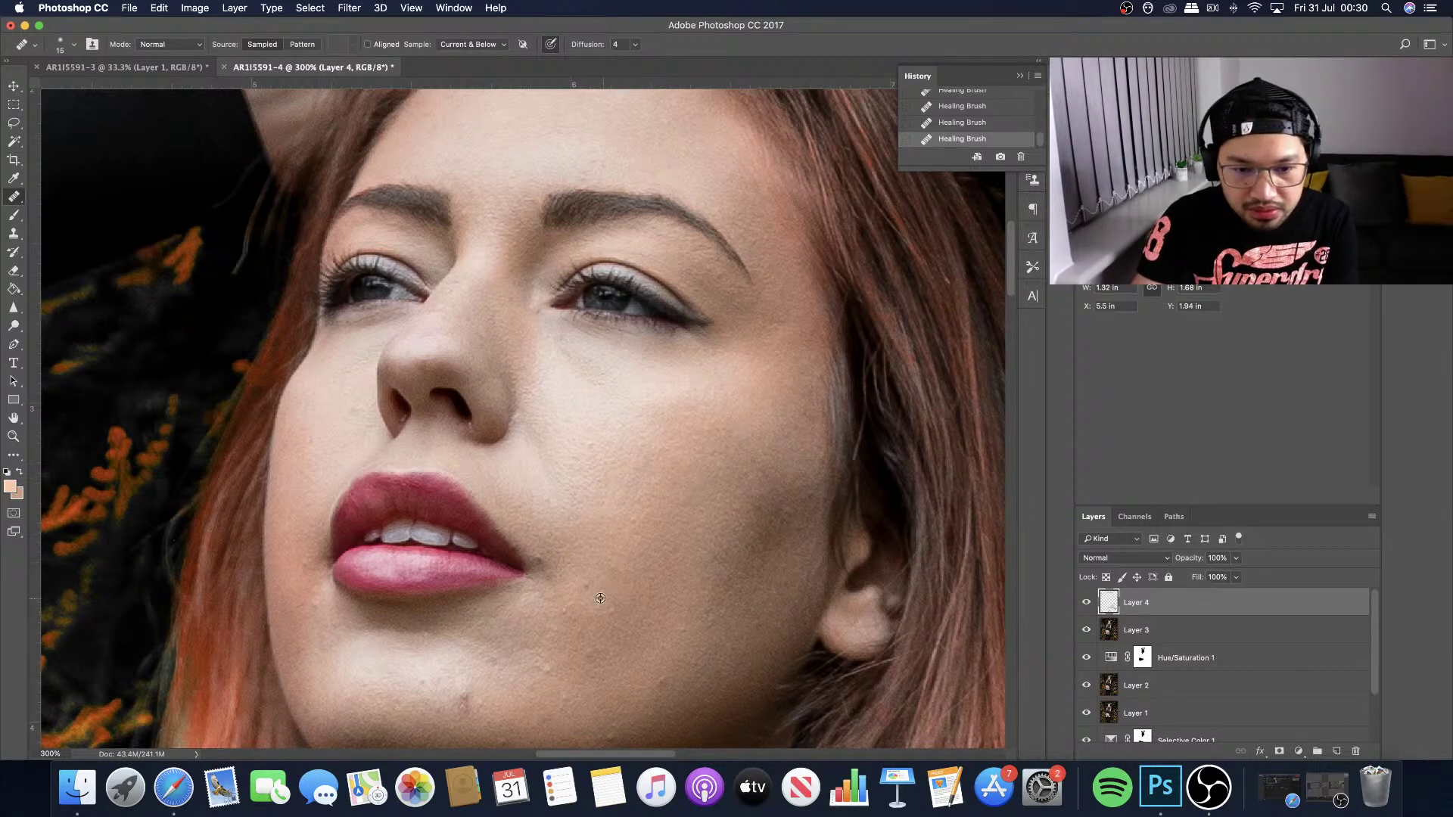
pyautogui.click(618, 616)
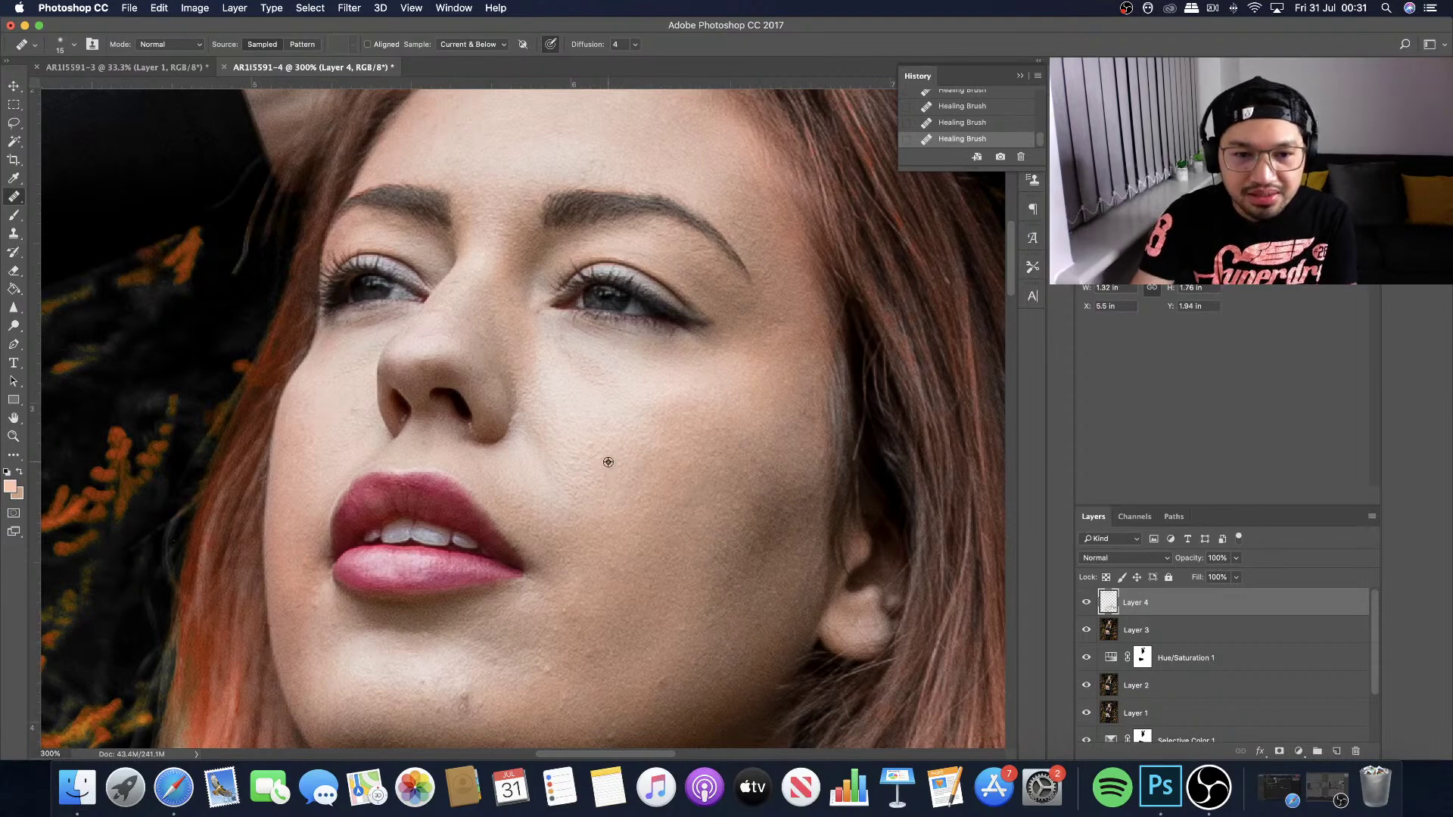
# Heal the blemishes on the chin and along the lower jaw.
pyautogui.scroll(-4, 612, 495)
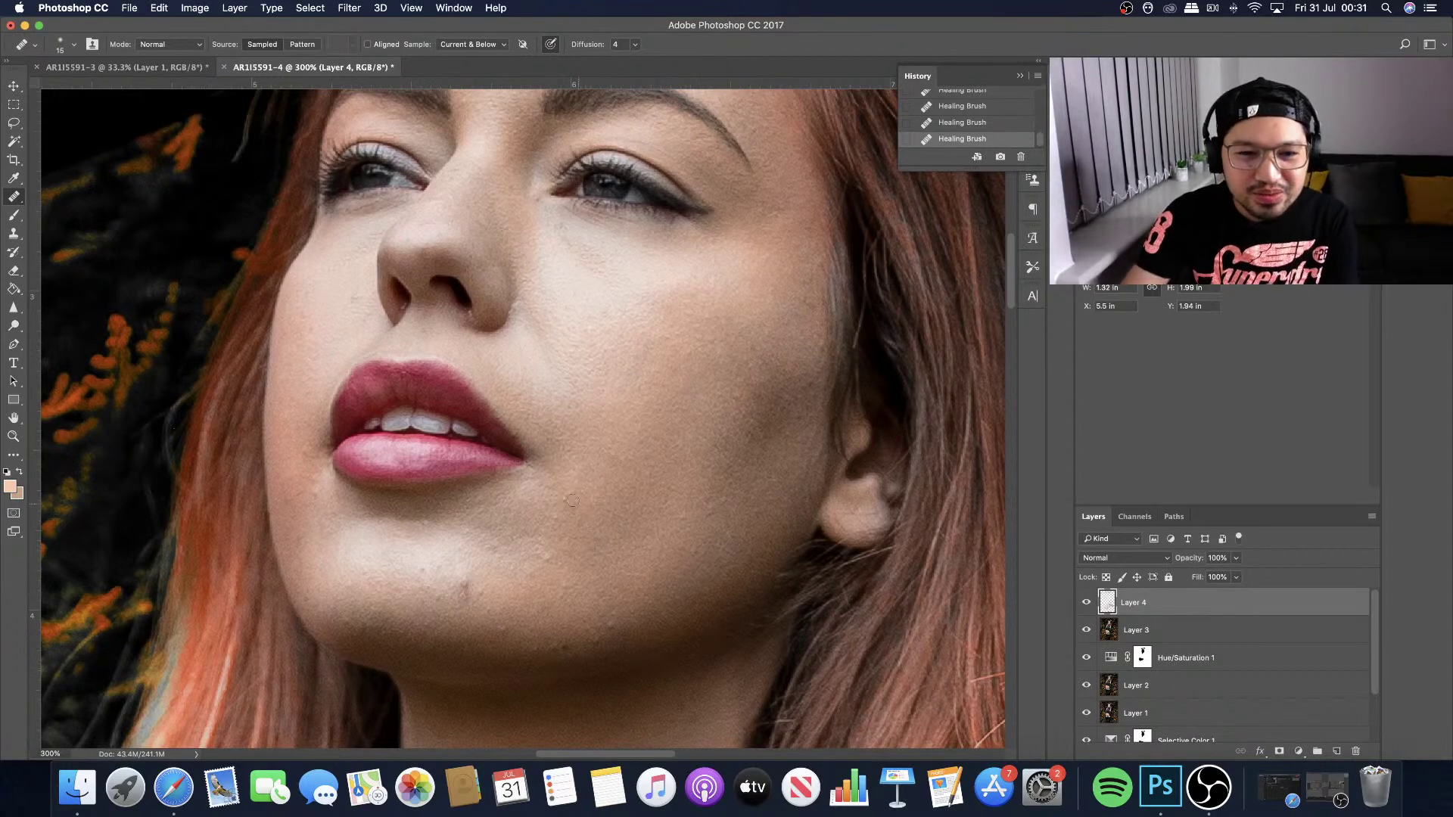
pyautogui.click(569, 592)
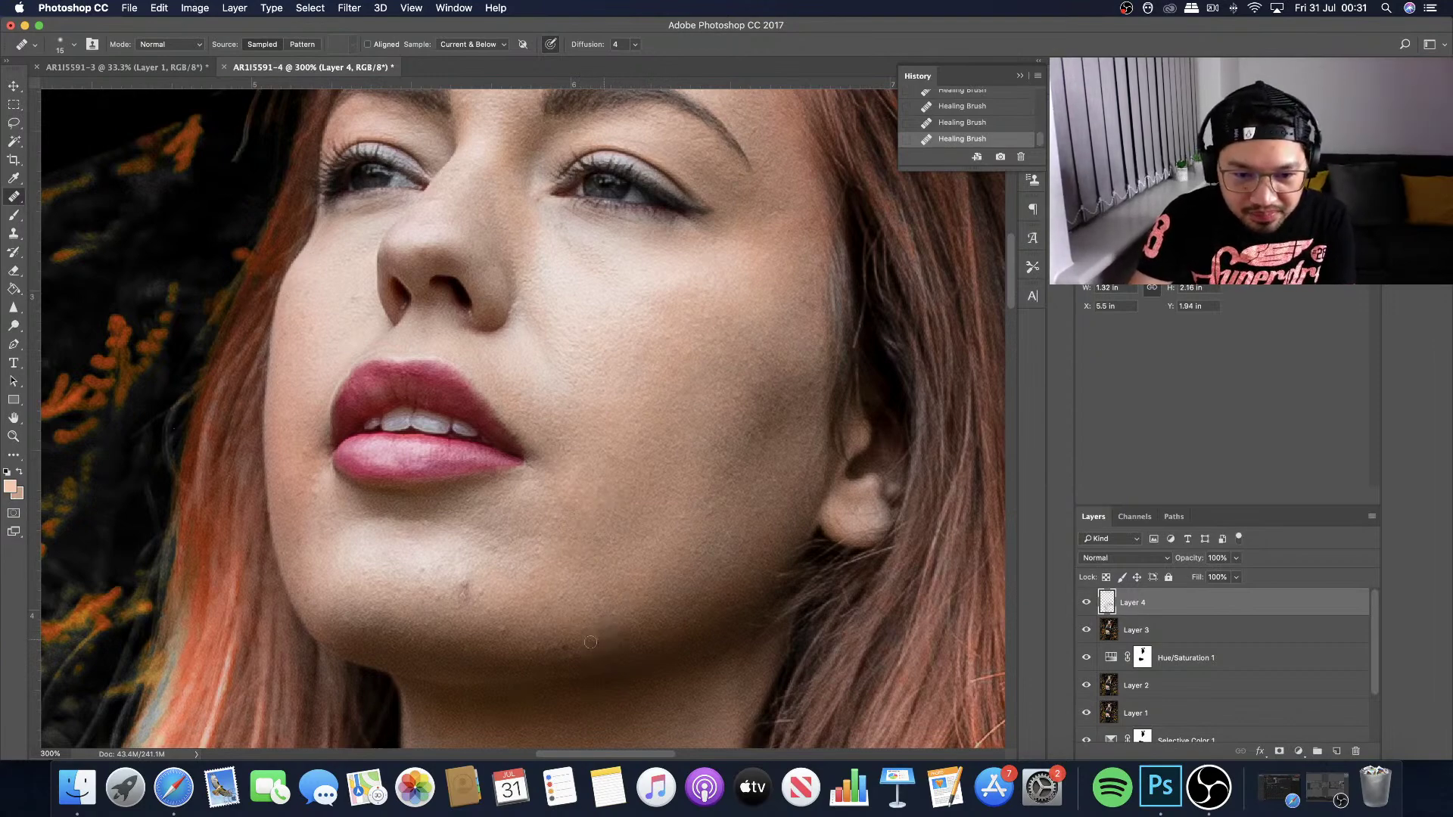
pyautogui.click(514, 649)
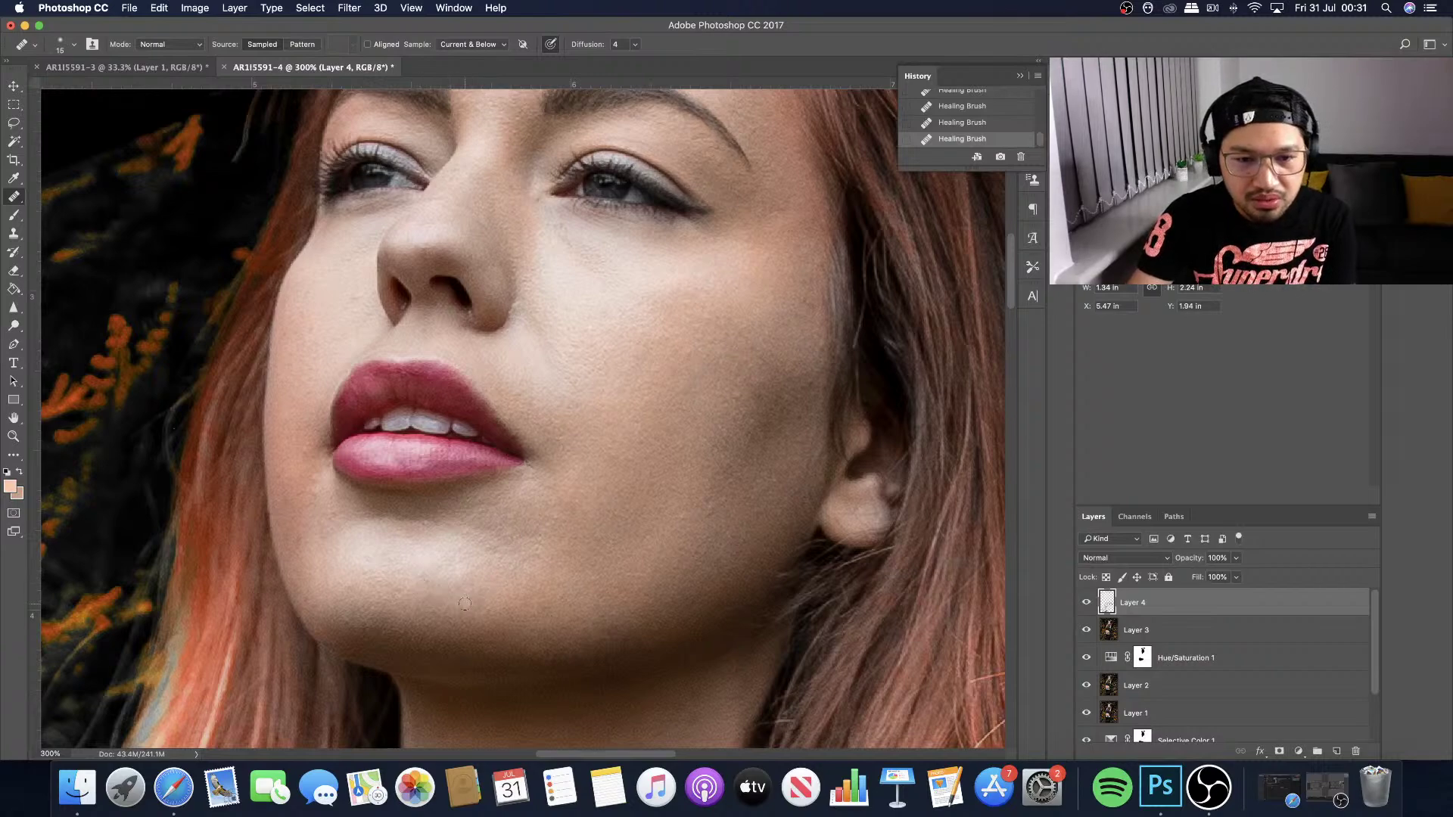
# Heal the small blemishes on the cheek beside the mouth corner nearer the long hair, undoing an unsatisfactory stroke.
pyautogui.scroll(5, 459, 603)
pyautogui.scroll(-2, 469, 579)
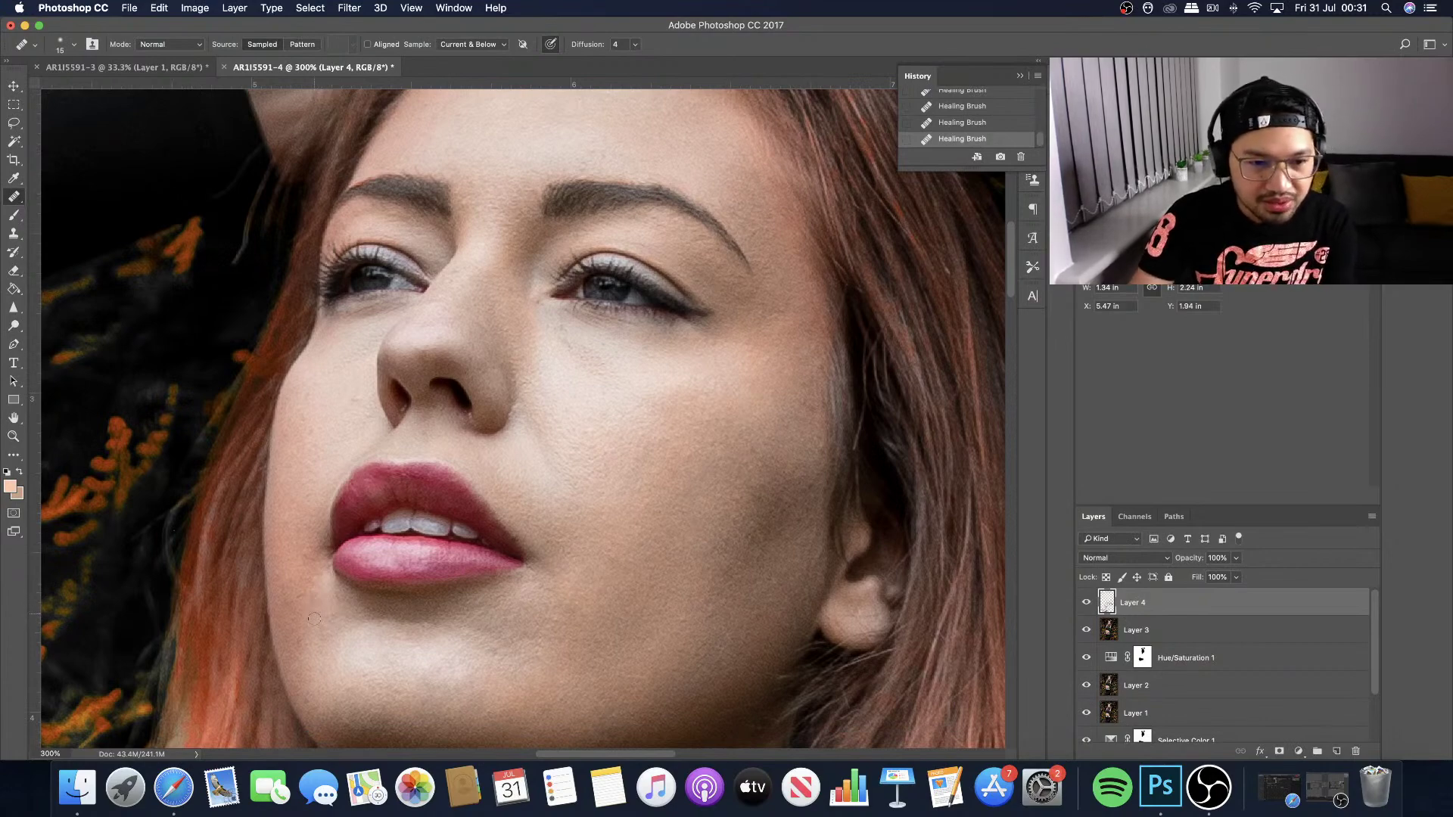
pyautogui.click(303, 605)
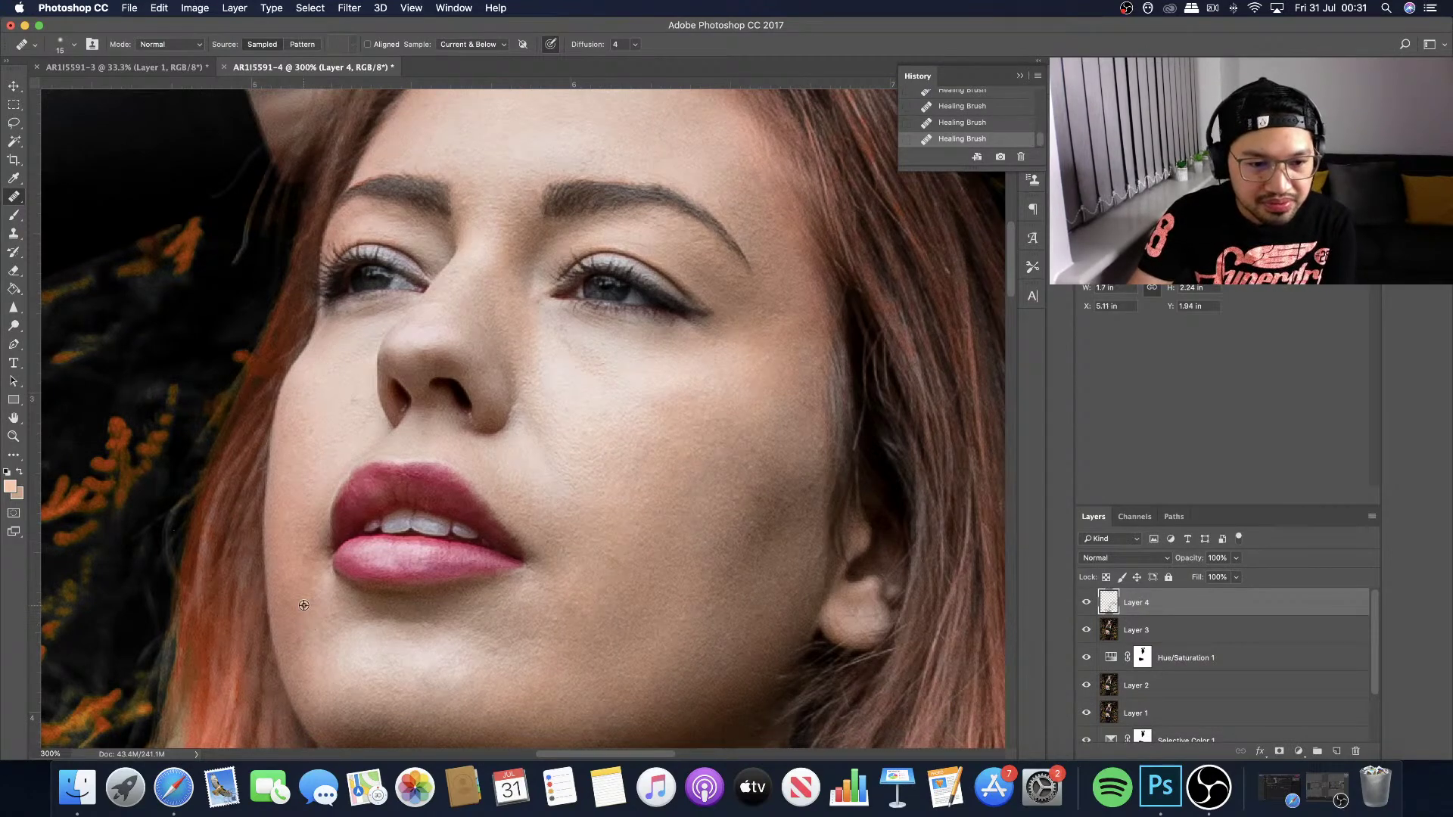
pyautogui.click(294, 598)
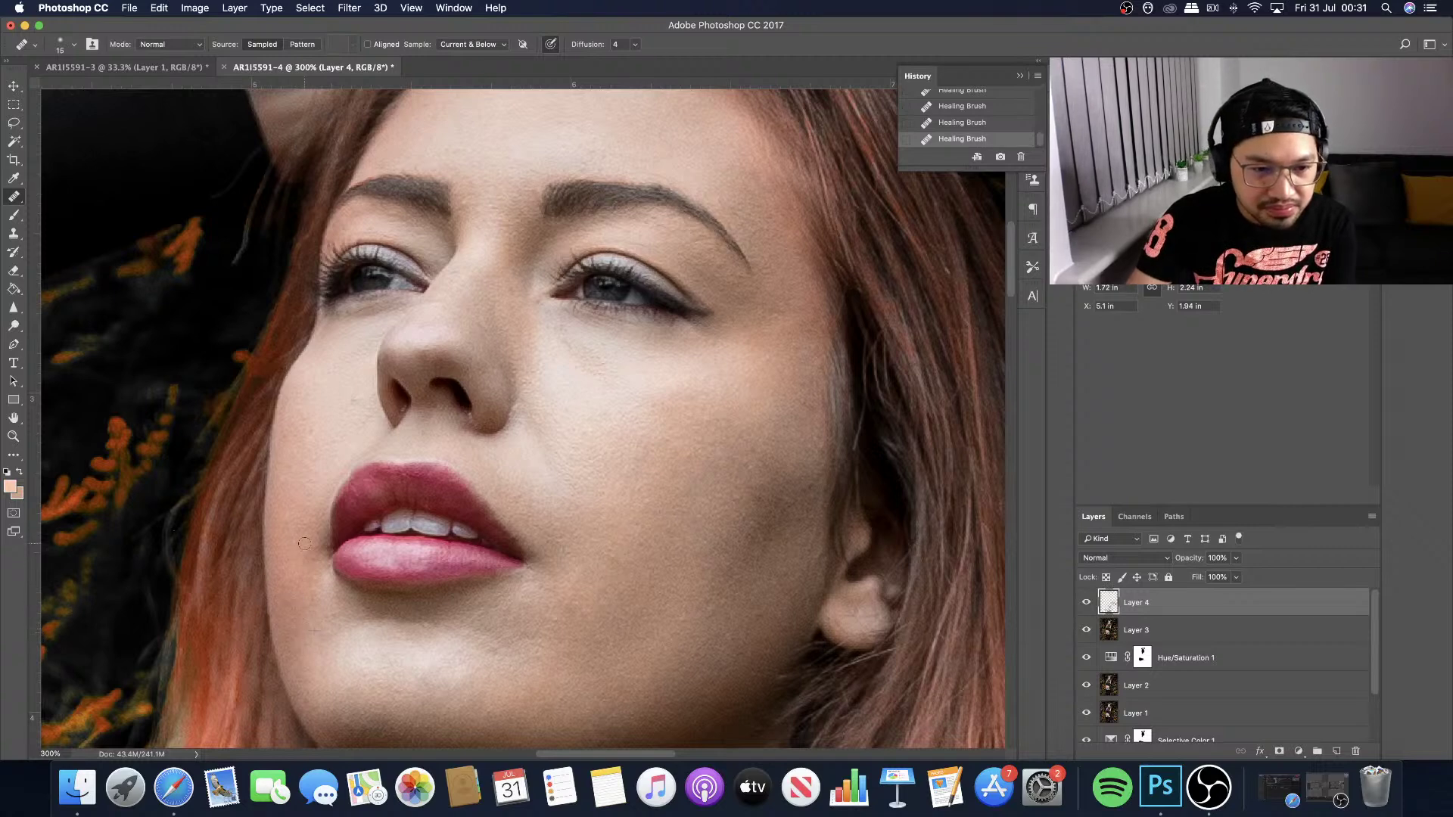
pyautogui.moveTo(287, 586); pyautogui.dragTo(293, 618)
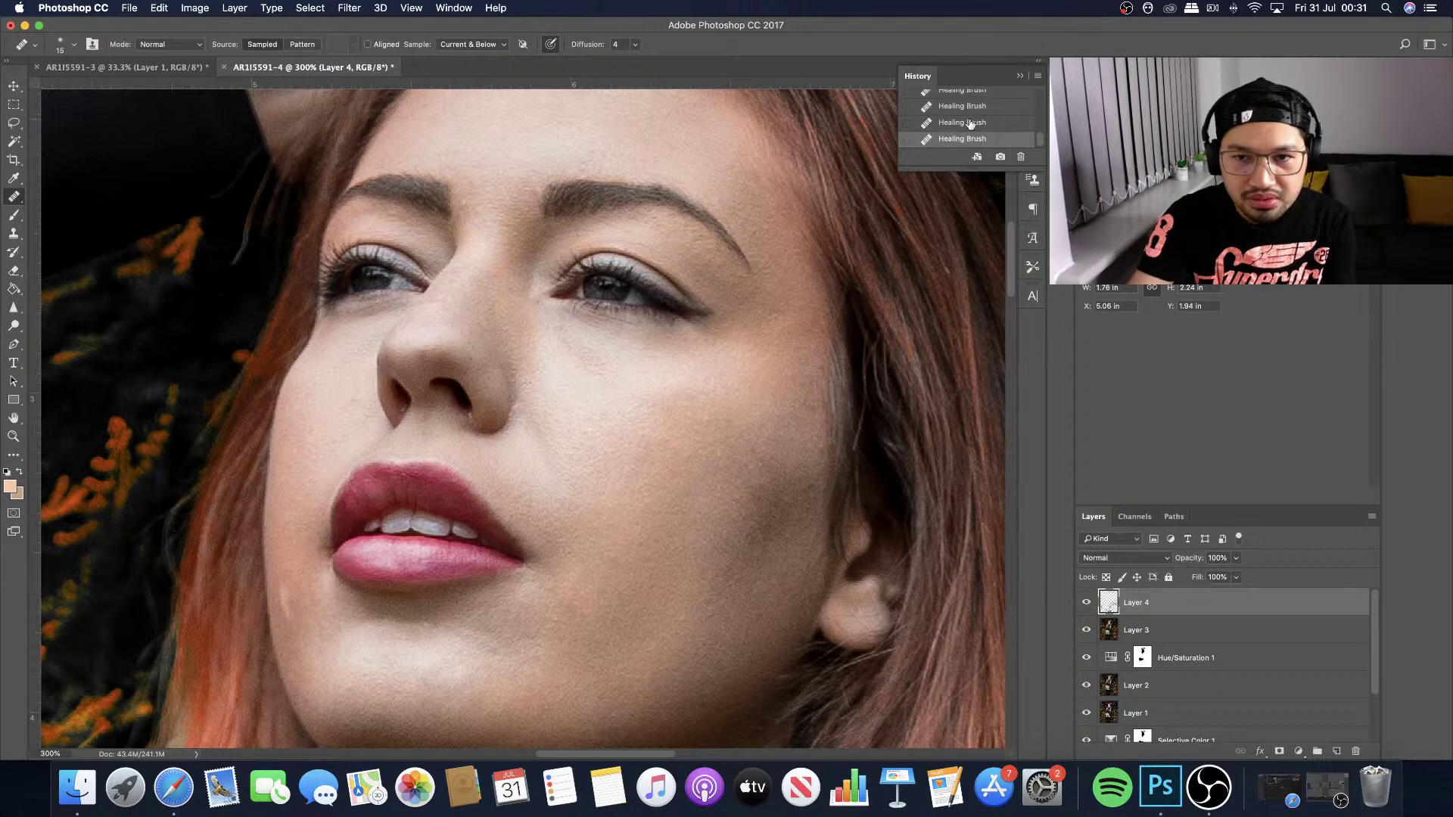
pyautogui.press('super+z')
pyautogui.click(301, 583)
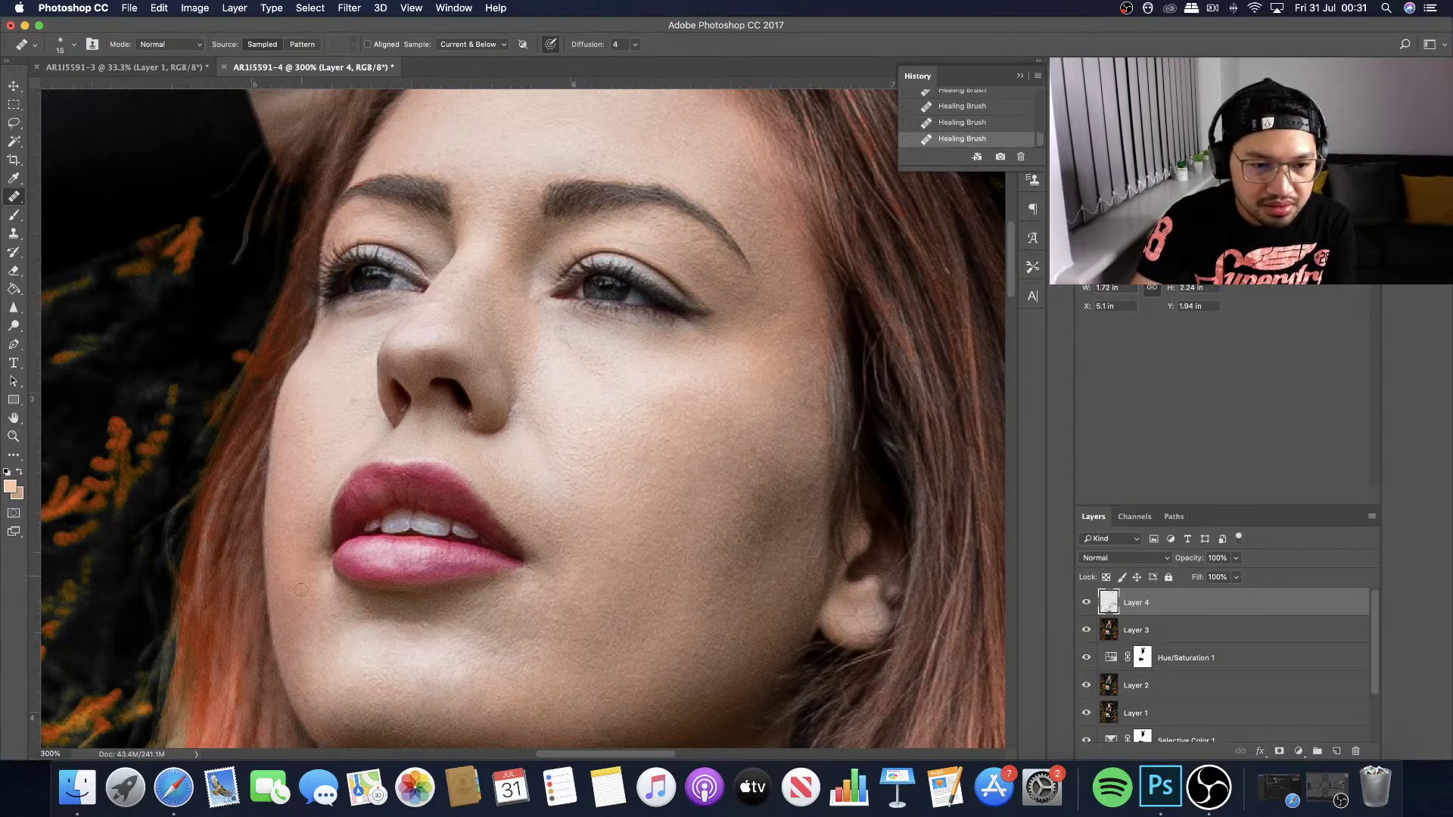
pyautogui.click(295, 619)
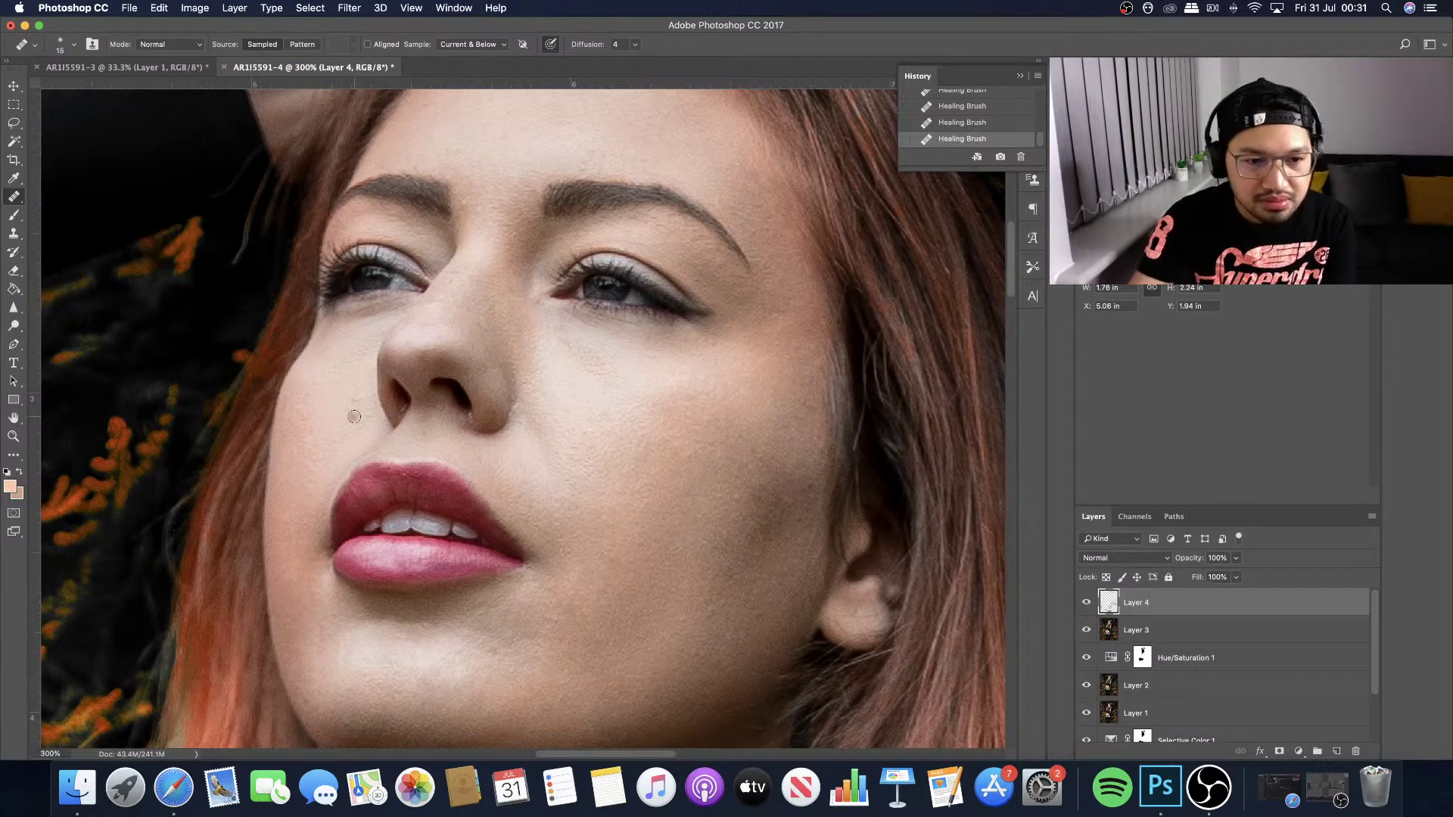
# Examine the retouched face at several magnifications for remaining blemishes around the eyes, nose and cheeks.
pyautogui.scroll(3, 361, 382)
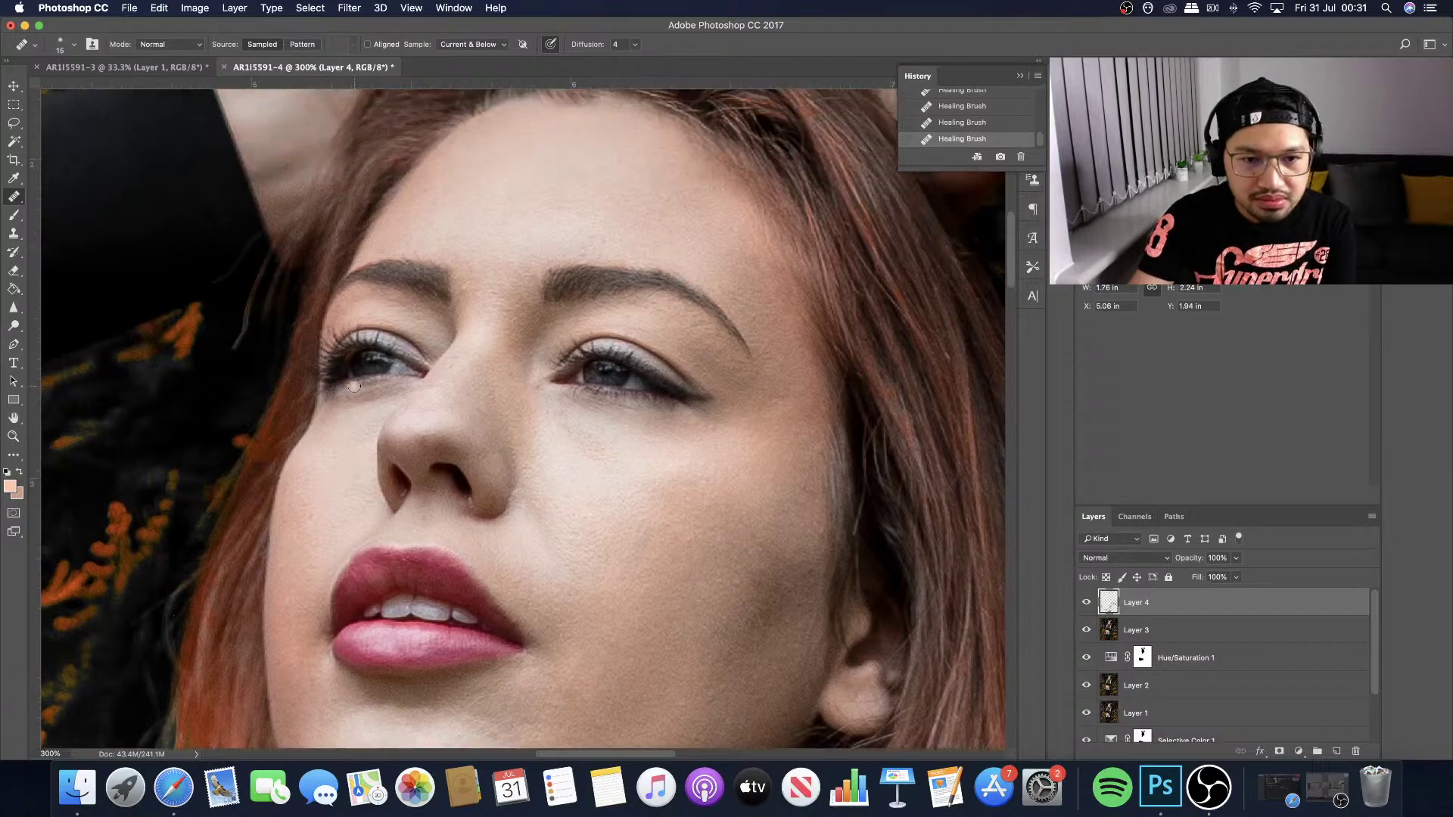
pyautogui.press('super+1')
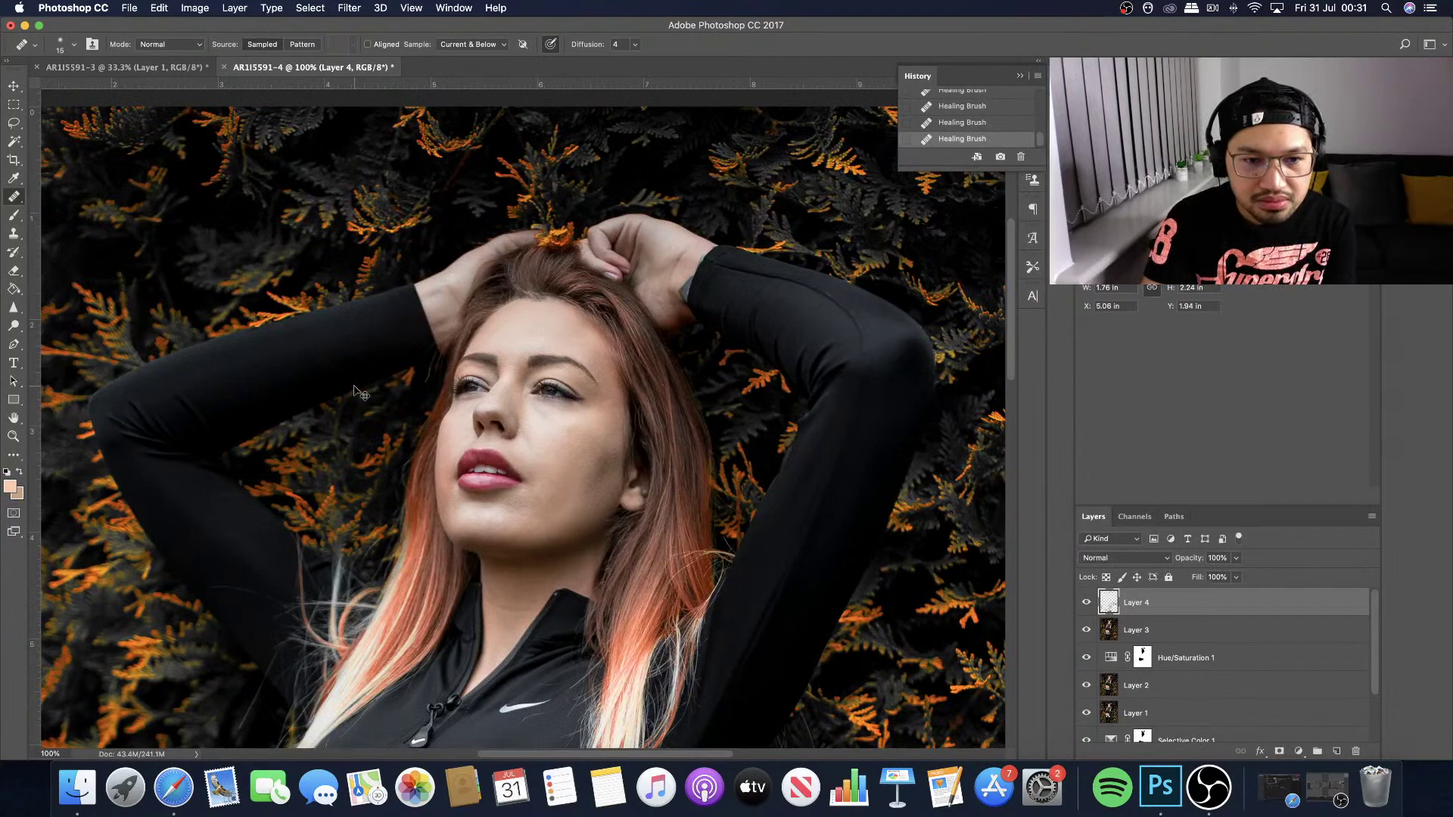
pyautogui.press('super+plus')
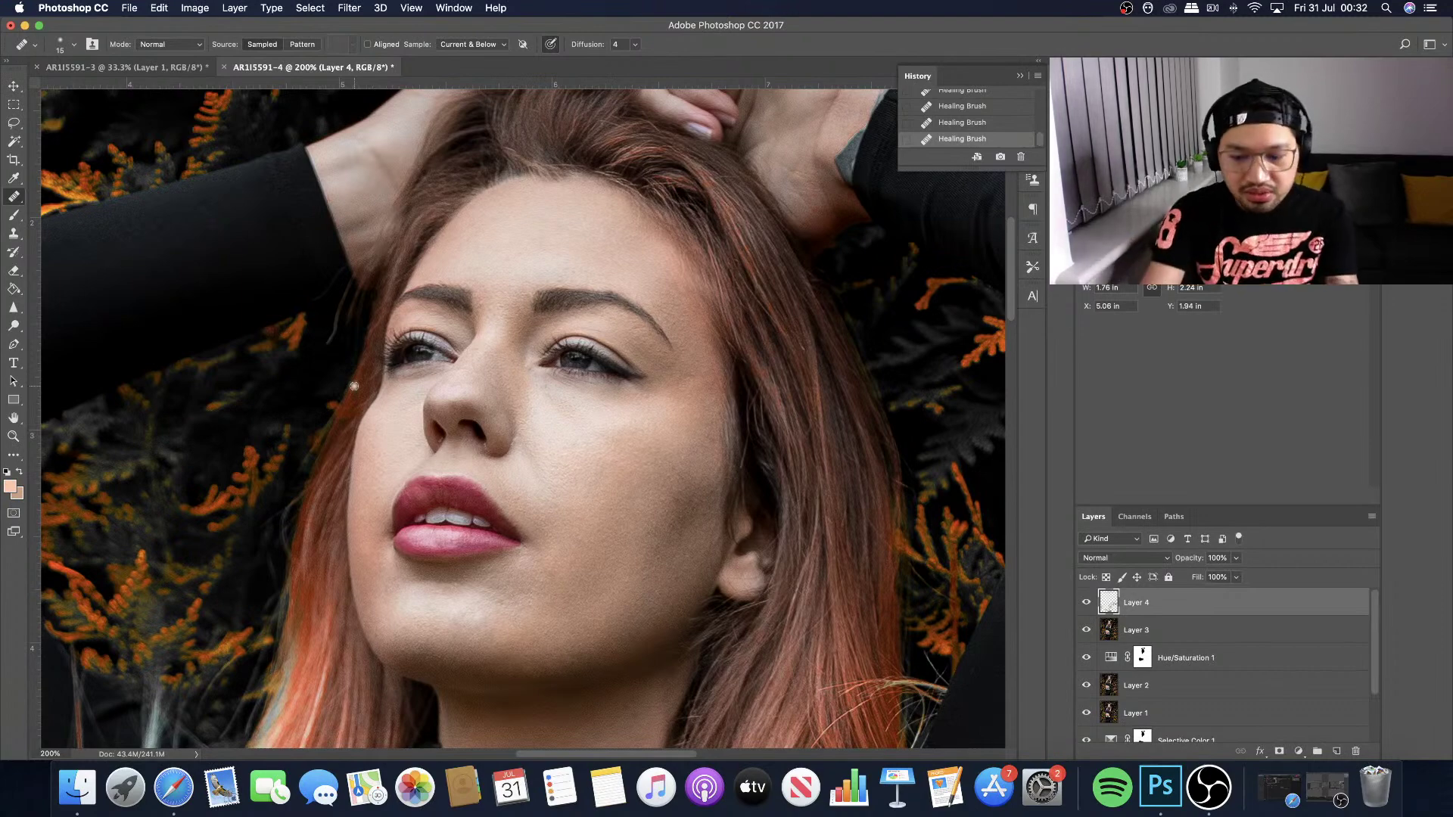
pyautogui.press('super+plus')
pyautogui.press('[')
pyautogui.press('[')
pyautogui.press('[')
pyautogui.press('[')
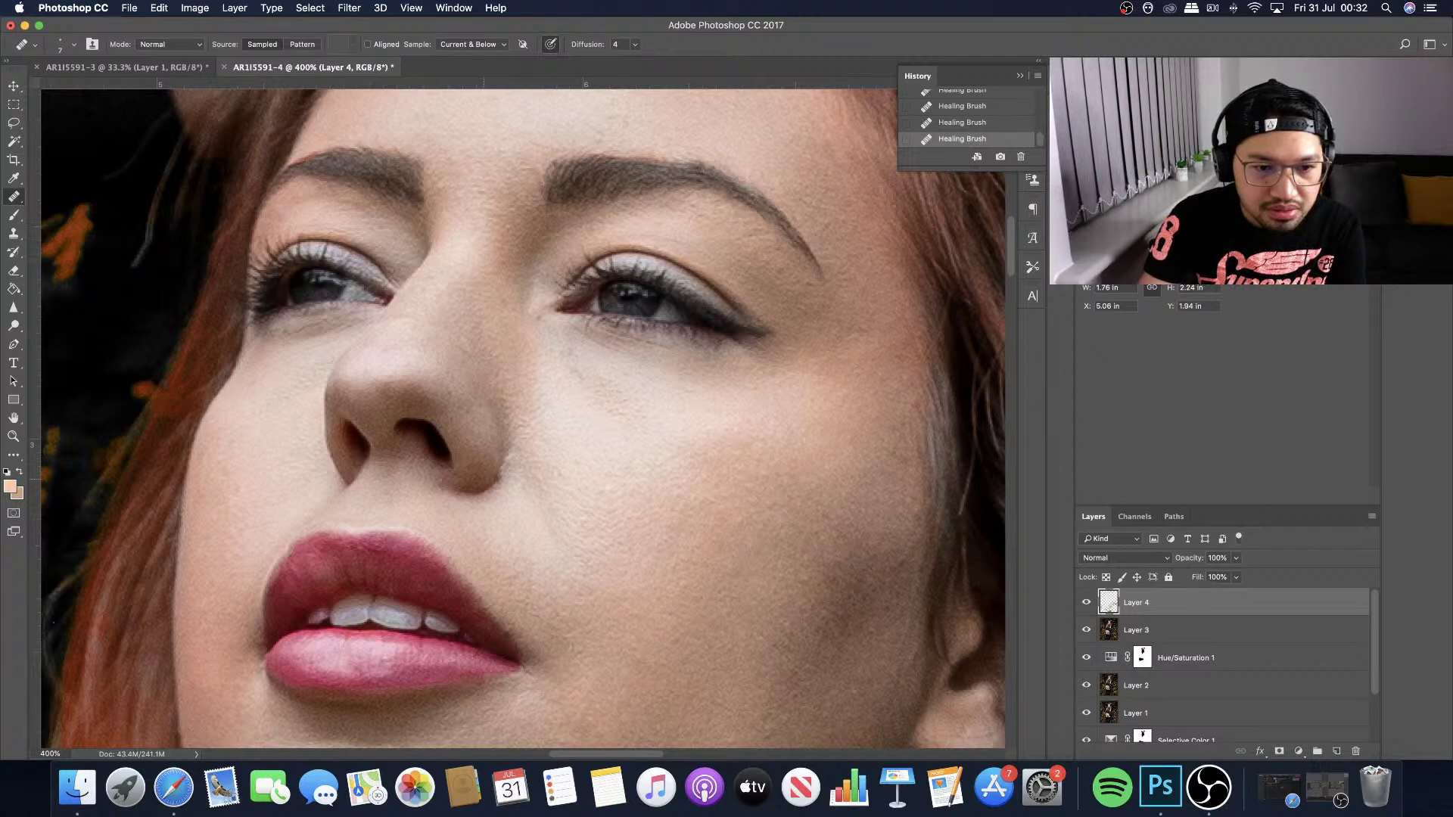
pyautogui.press('super+minus')
pyautogui.press('super+minus')
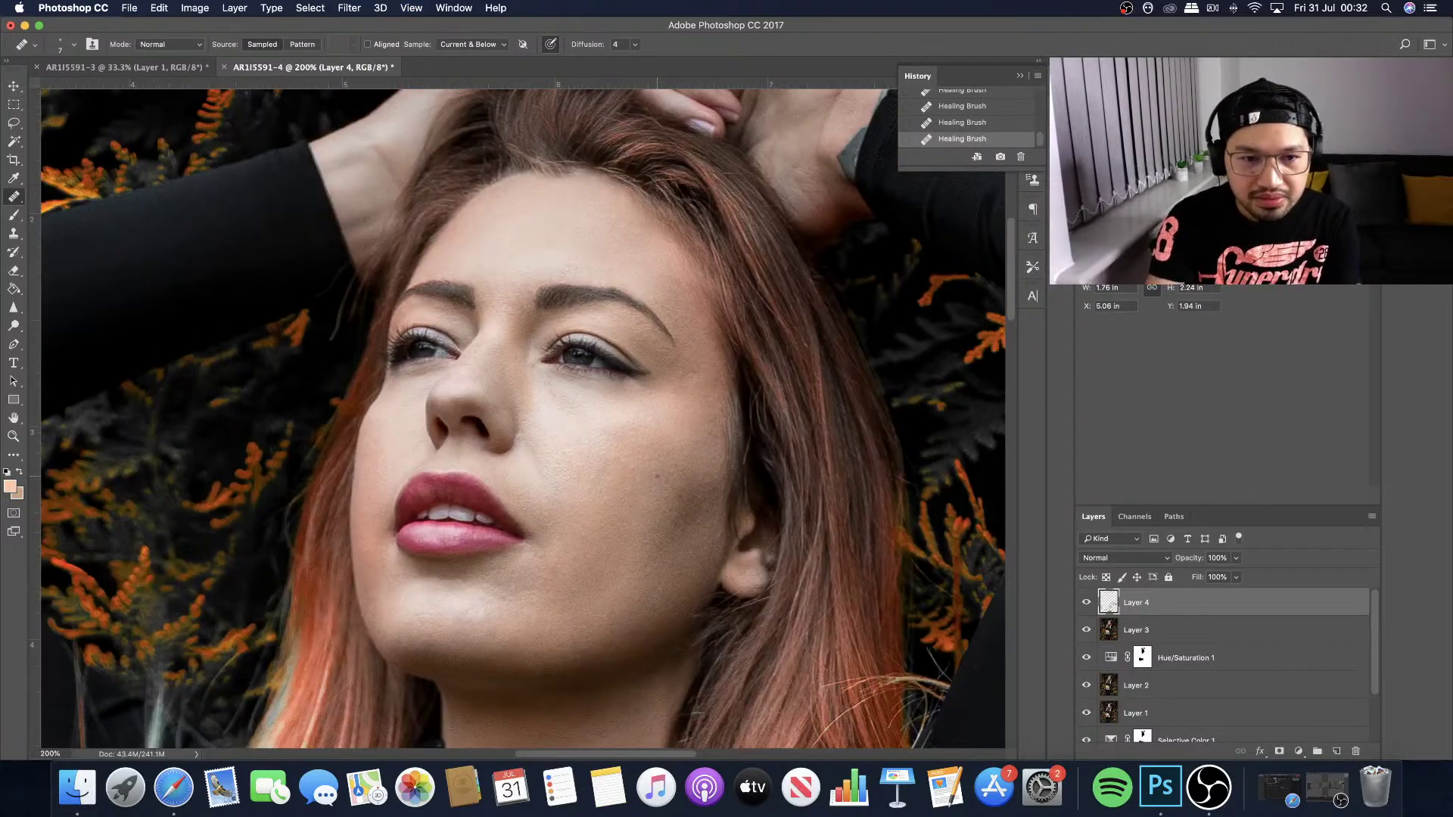
pyautogui.press('super+plus')
pyautogui.press('super+plus')
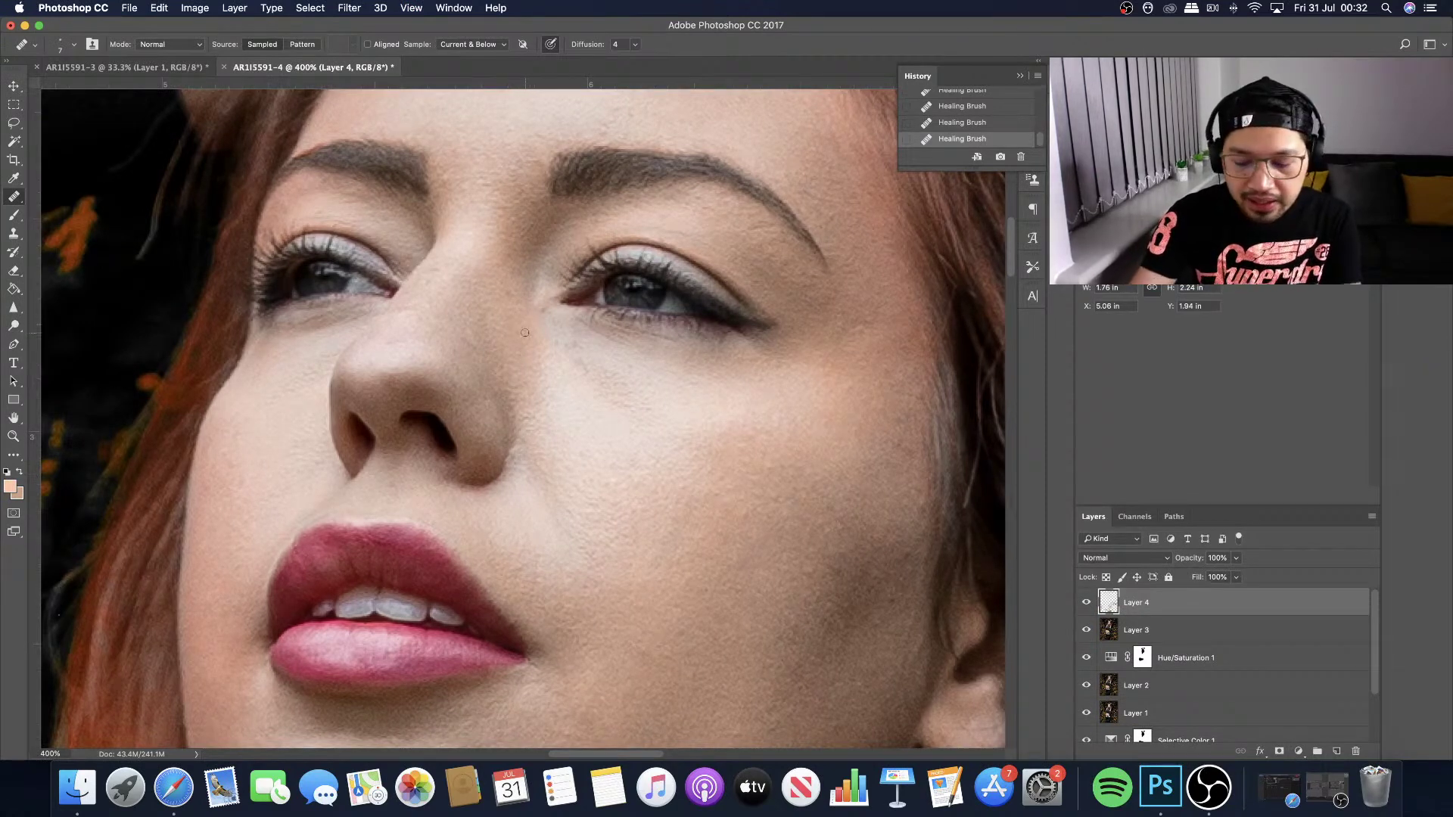
pyautogui.press('super+minus')
pyautogui.press('h')
pyautogui.moveTo(525, 337); pyautogui.dragTo(526, 337)
pyautogui.press('super+minus')
pyautogui.press('super+minus')
pyautogui.press('super+minus')
pyautogui.press('super+minus')
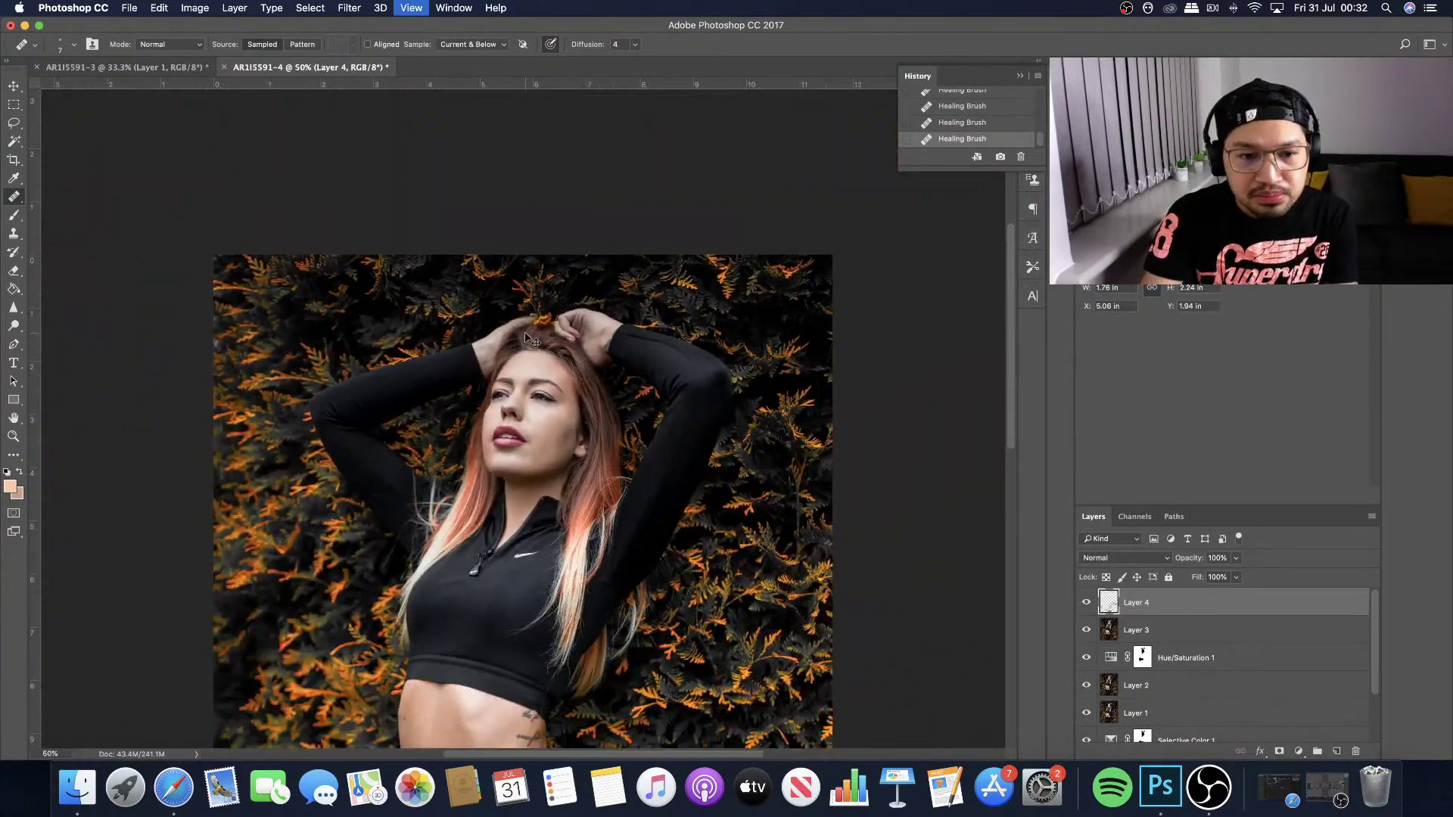
pyautogui.press('super+plus')
pyautogui.press('super+plus')
pyautogui.press('super+plus')
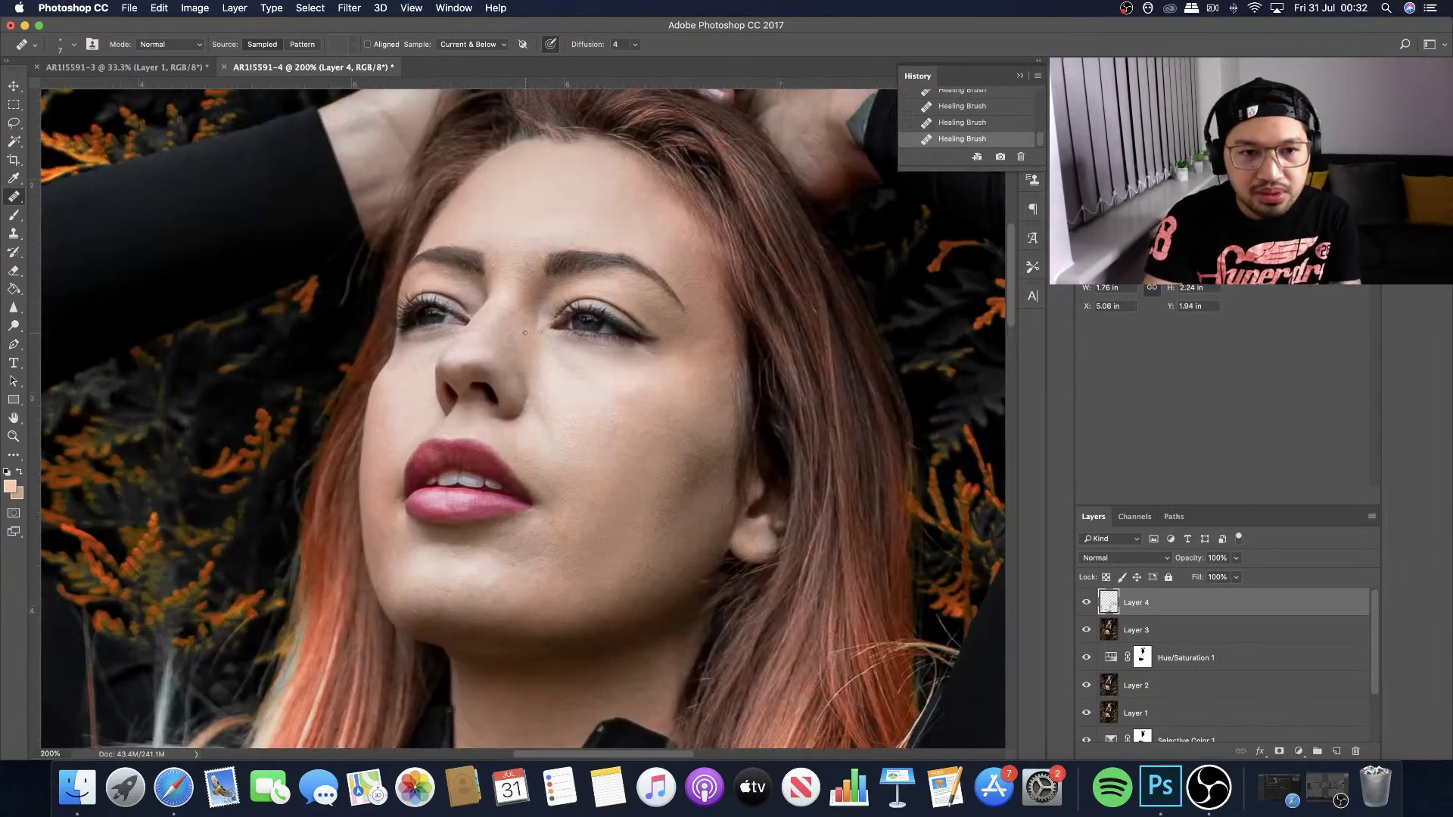
# Set the Healing Brush size to 15 and heal the mark on the raised hand near the wrist.
pyautogui.scroll(5, 525, 333)
pyautogui.press(']')
pyautogui.press(']')
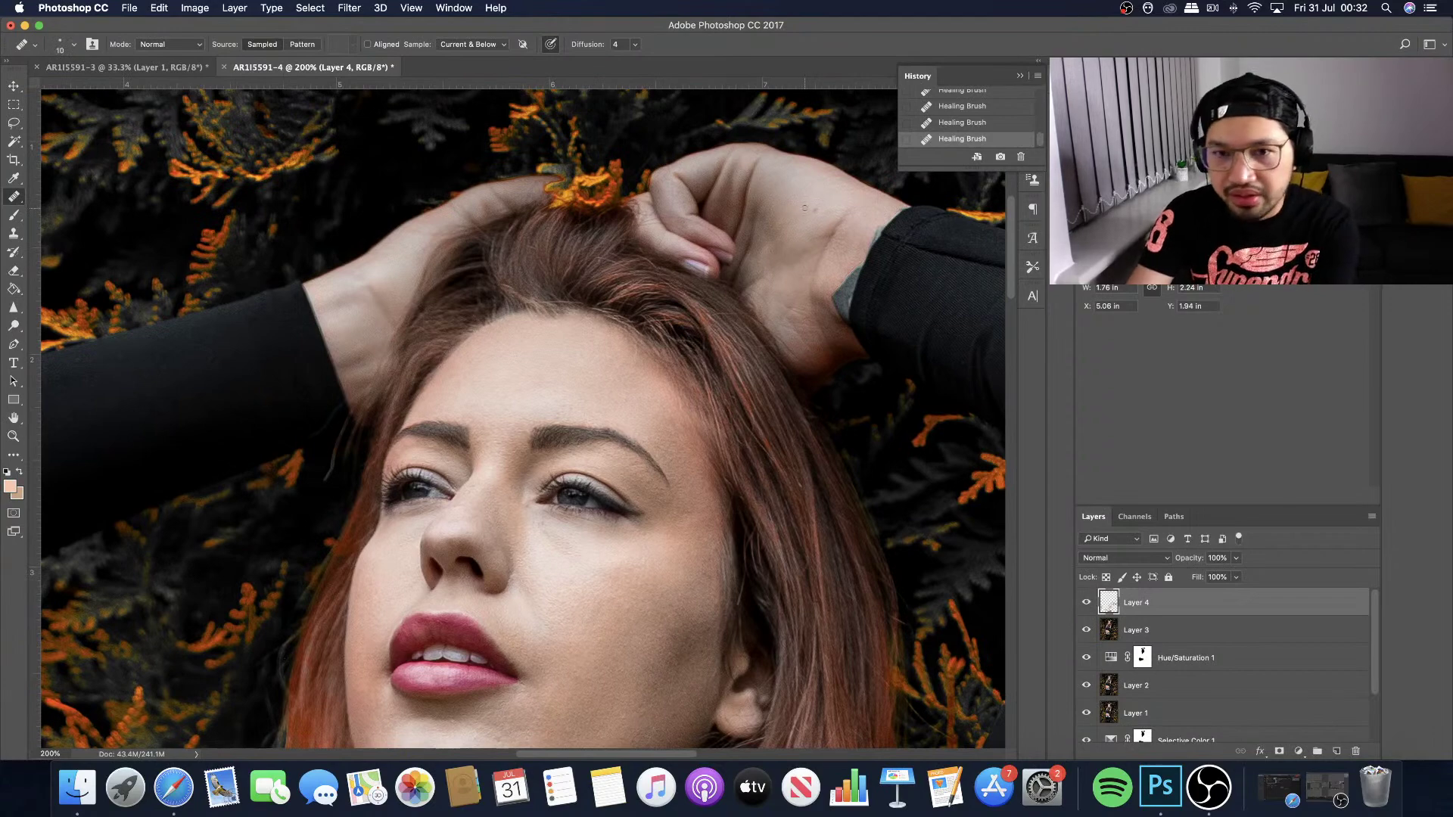
pyautogui.press(']')
pyautogui.press(']')
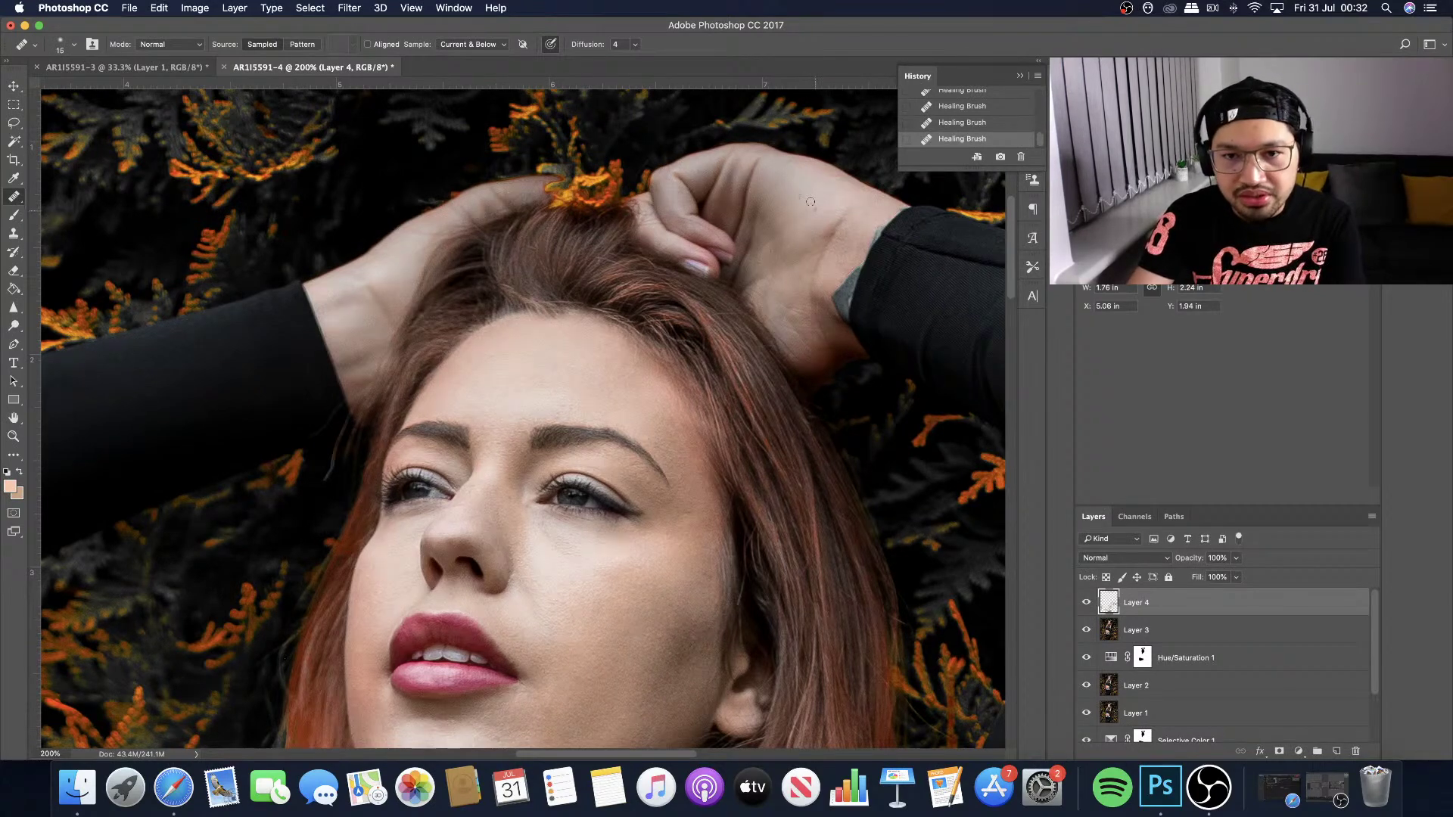
# Heal the blemishes on the neck between the jaw and the open collar.
pyautogui.scroll(-5, 813, 211)
pyautogui.scroll(-5, 787, 140)
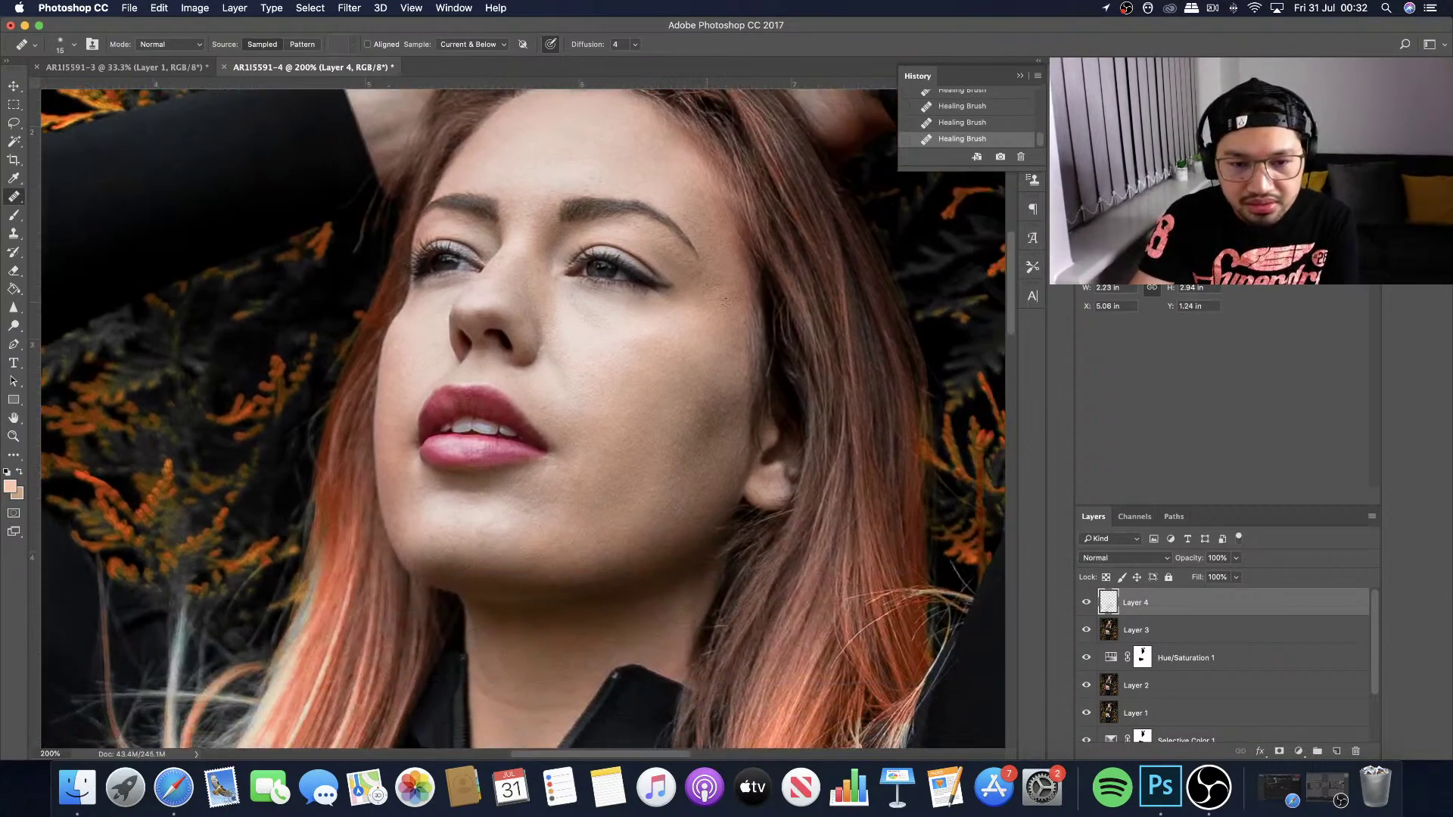
pyautogui.scroll(-3, 525, 536)
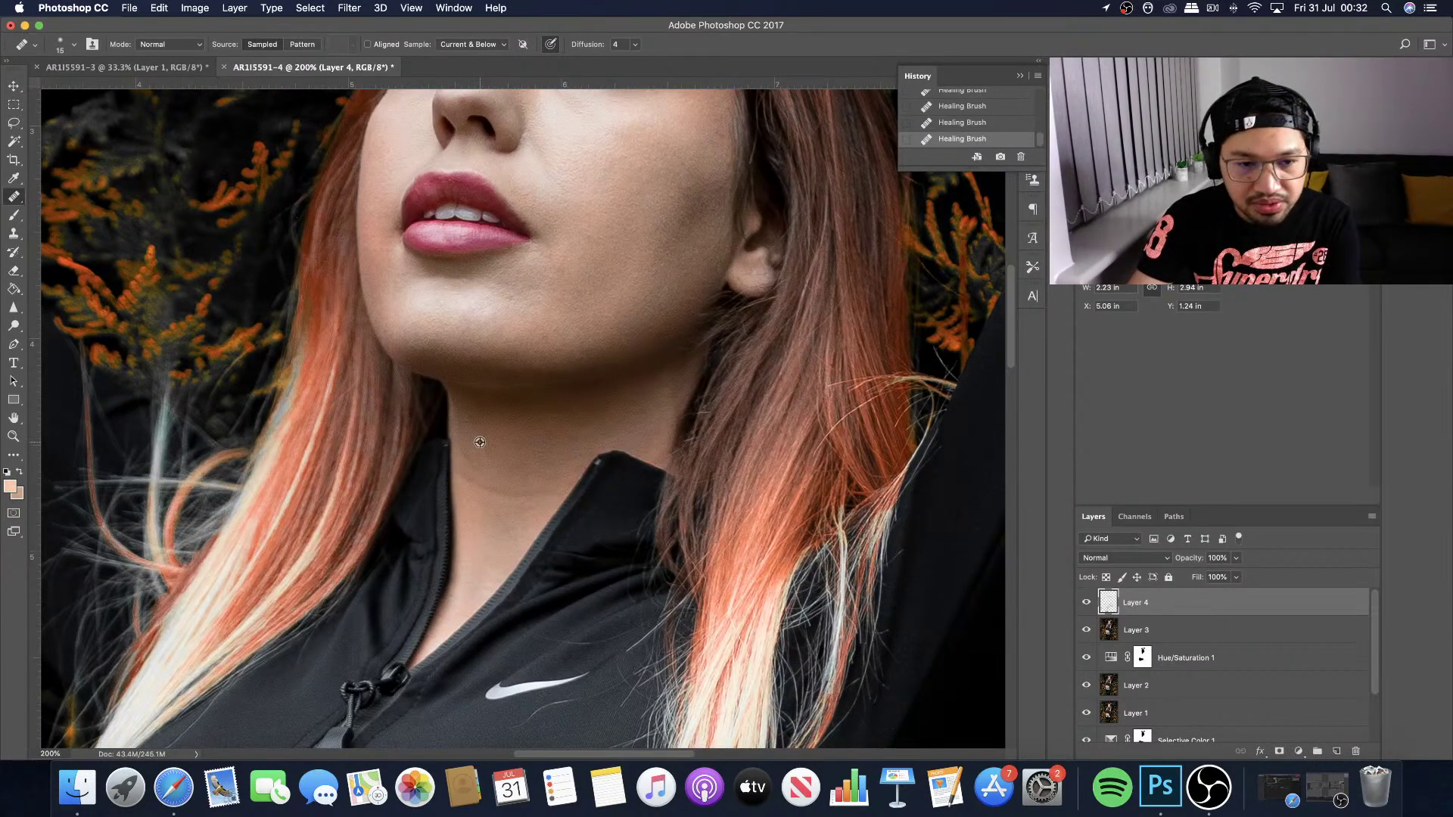
pyautogui.click(490, 476)
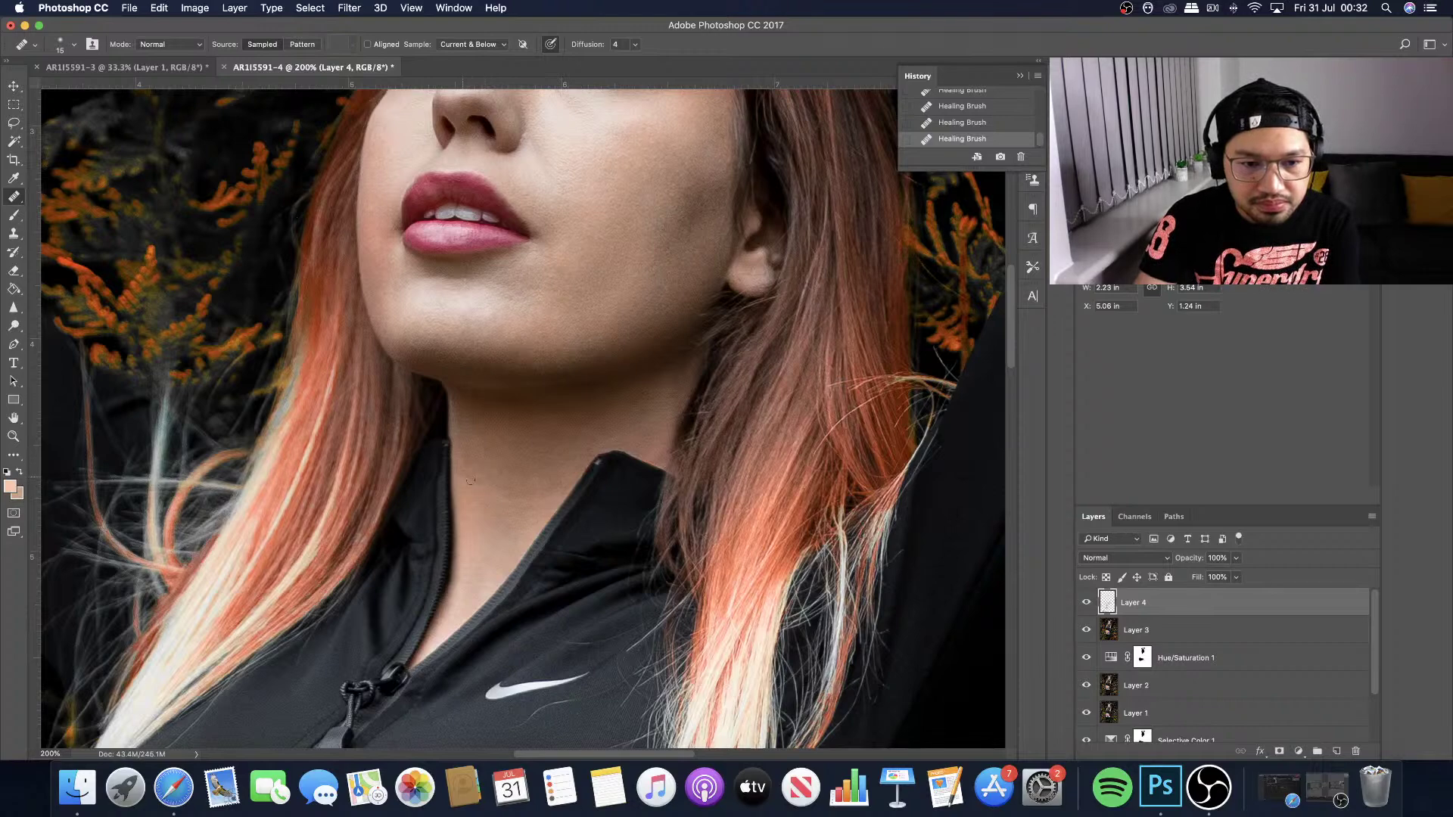
# Examine the retouched neck close up and against the whole upper body for remaining marks.
pyautogui.press('super+minus')
pyautogui.press('super+minus')
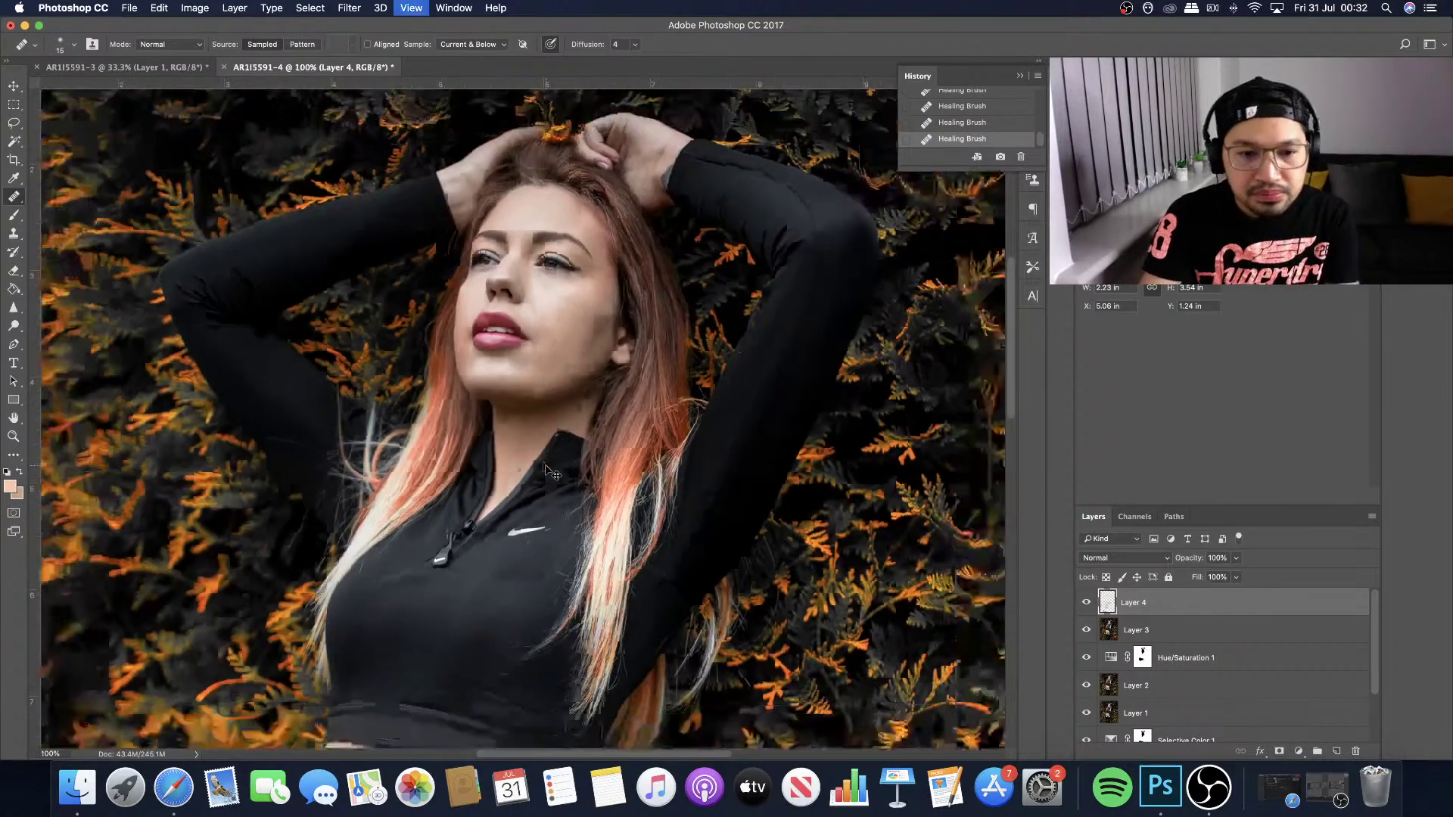
pyautogui.press('super+plus')
pyautogui.press('super+plus')
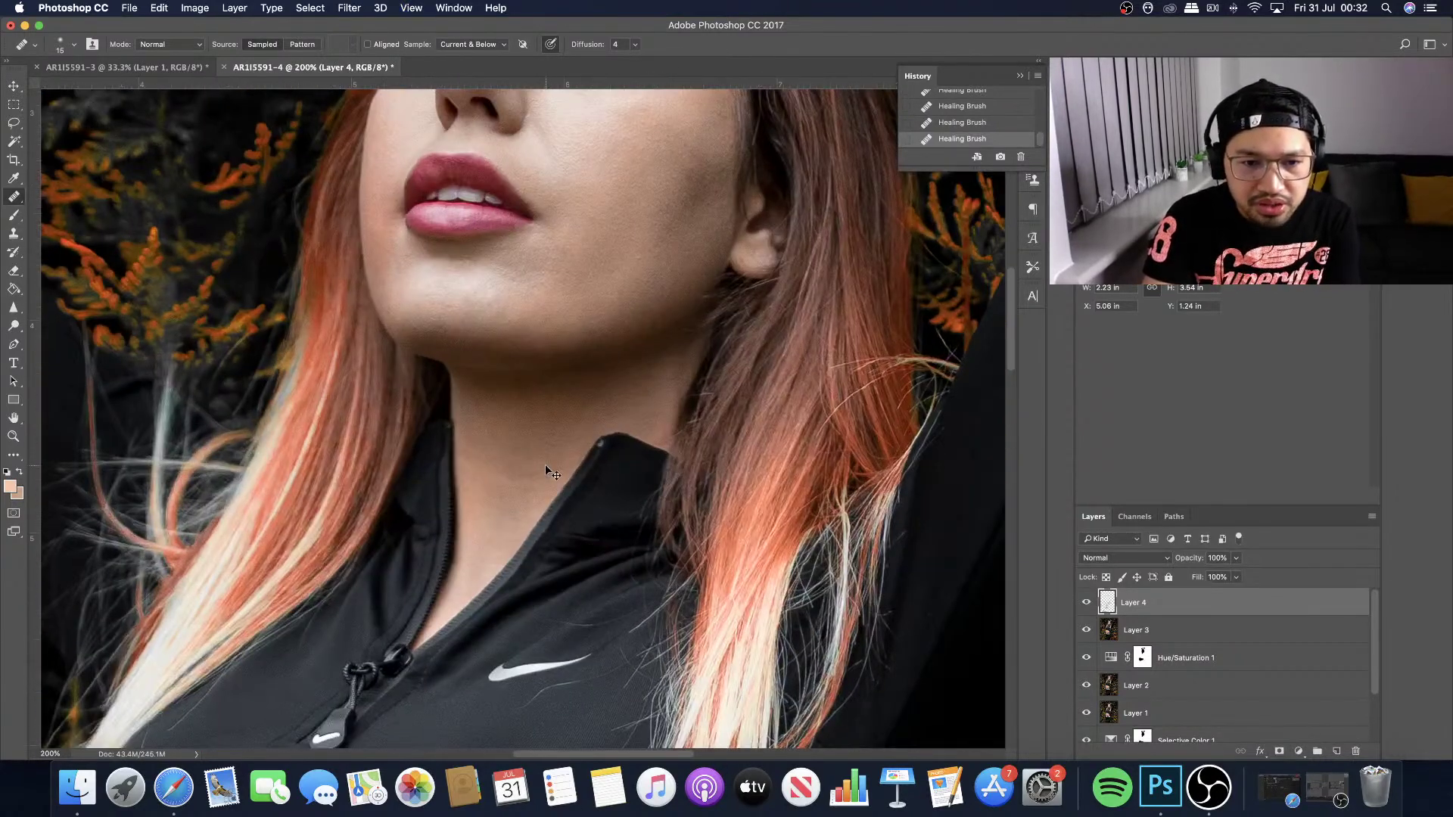
pyautogui.press(']')
pyautogui.press('super+minus')
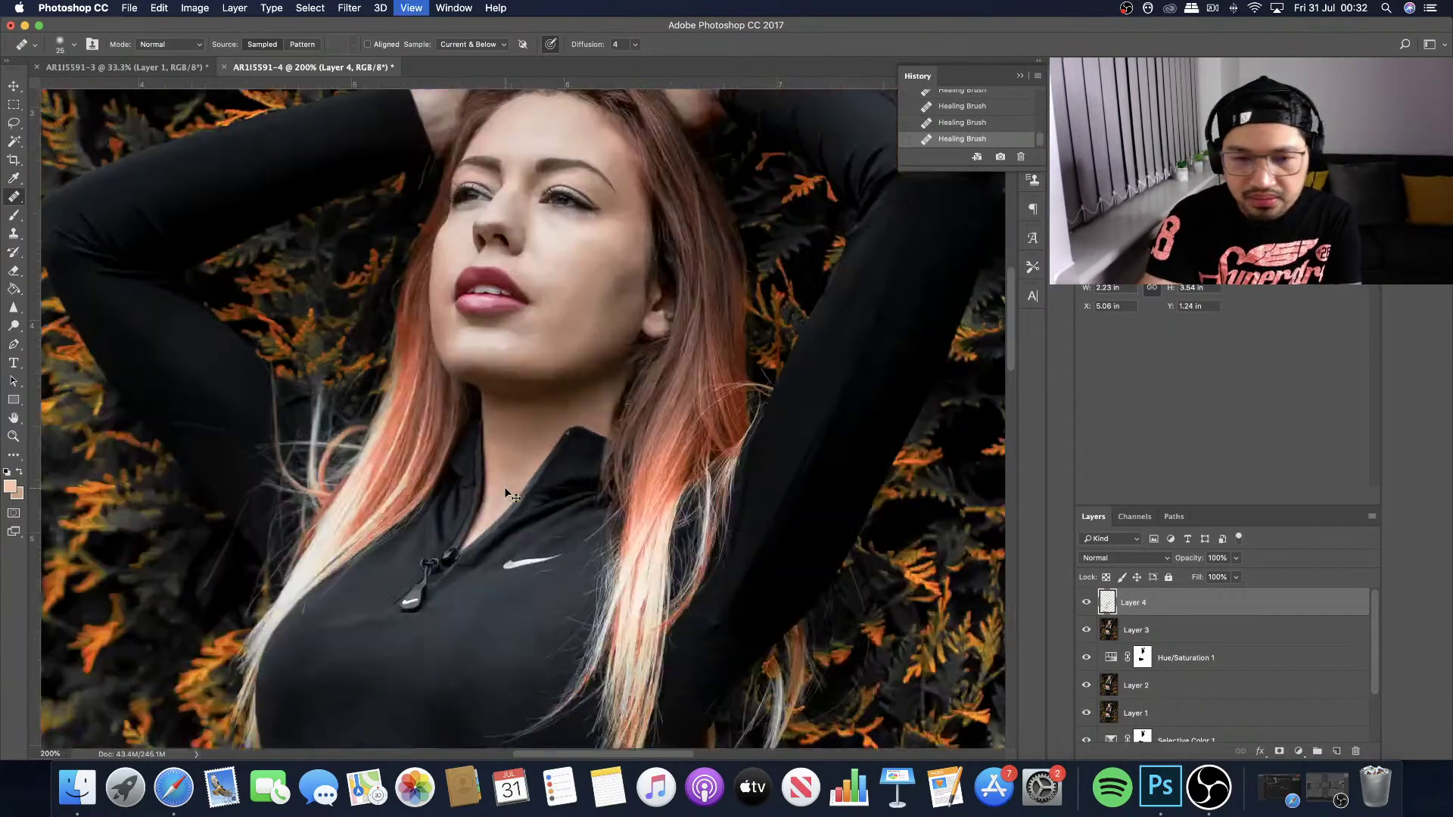
pyautogui.press('super+minus')
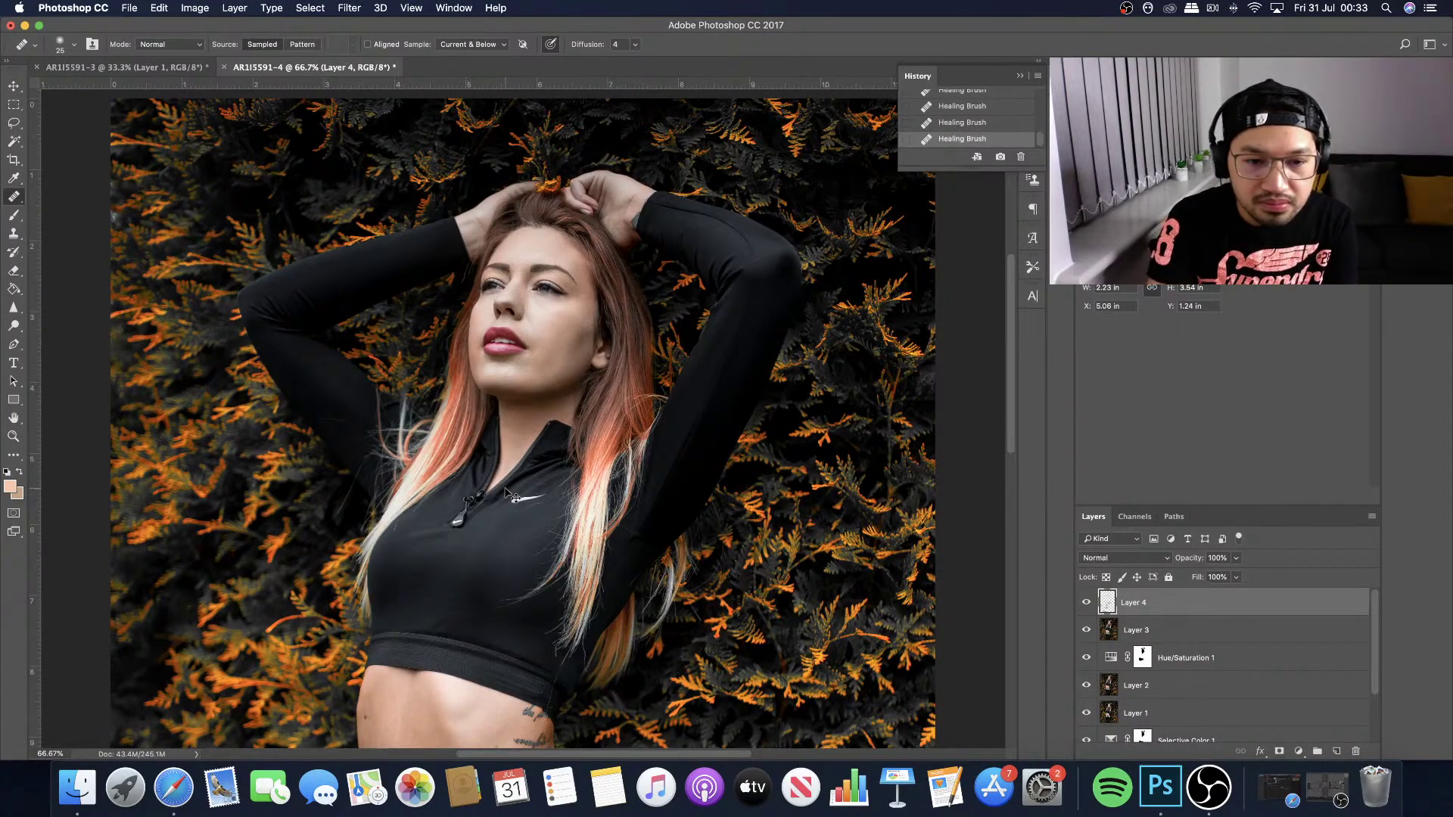
pyautogui.press('super+plus')
pyautogui.press('super+plus')
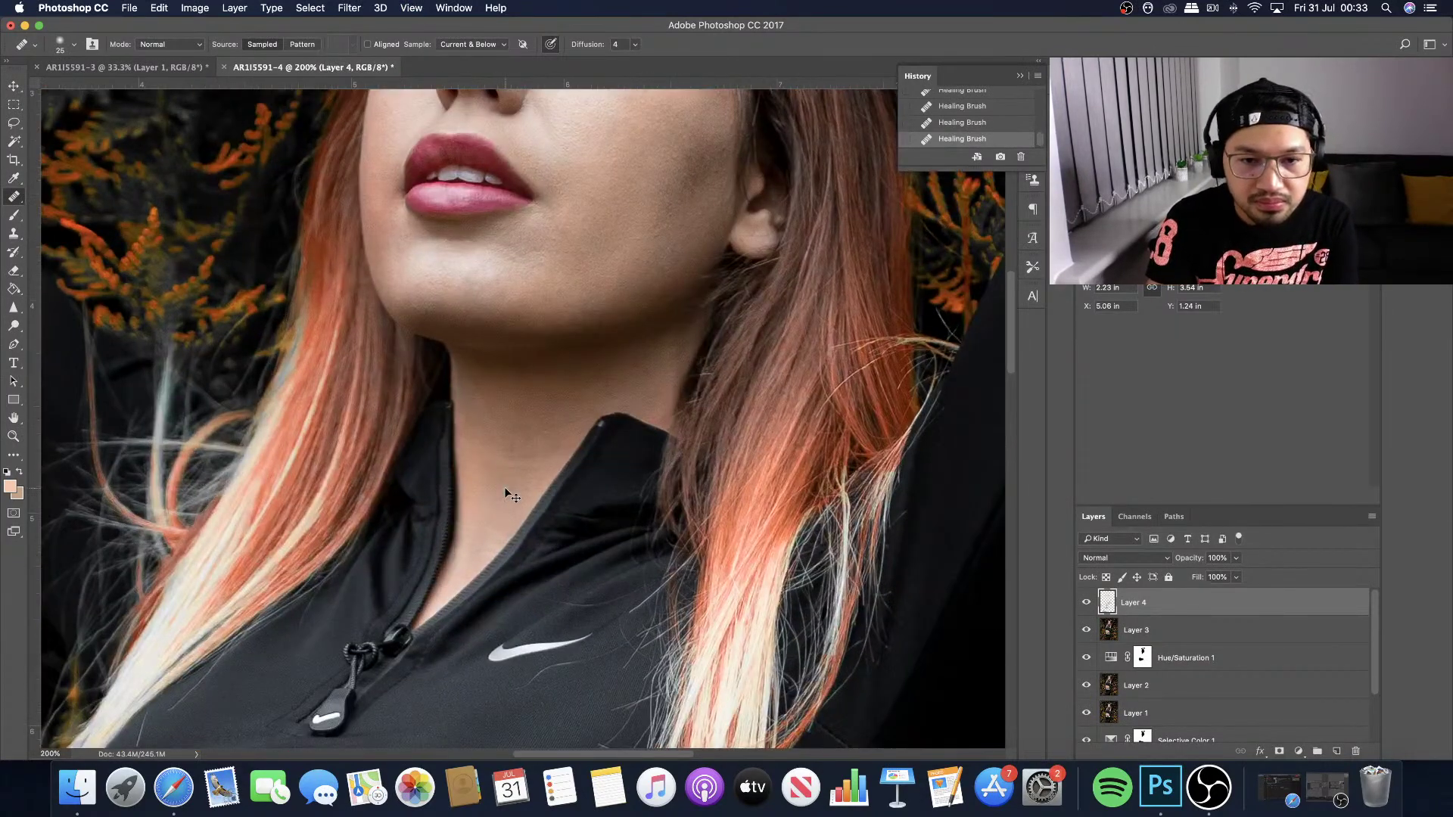
pyautogui.press('super+minus')
pyautogui.press('super+minus')
pyautogui.press('super+minus')
pyautogui.press('super+plus')
# Set the Healing Brush size to 40 and heal the small spots on the abdomen.
pyautogui.scroll(-2, 505, 488)
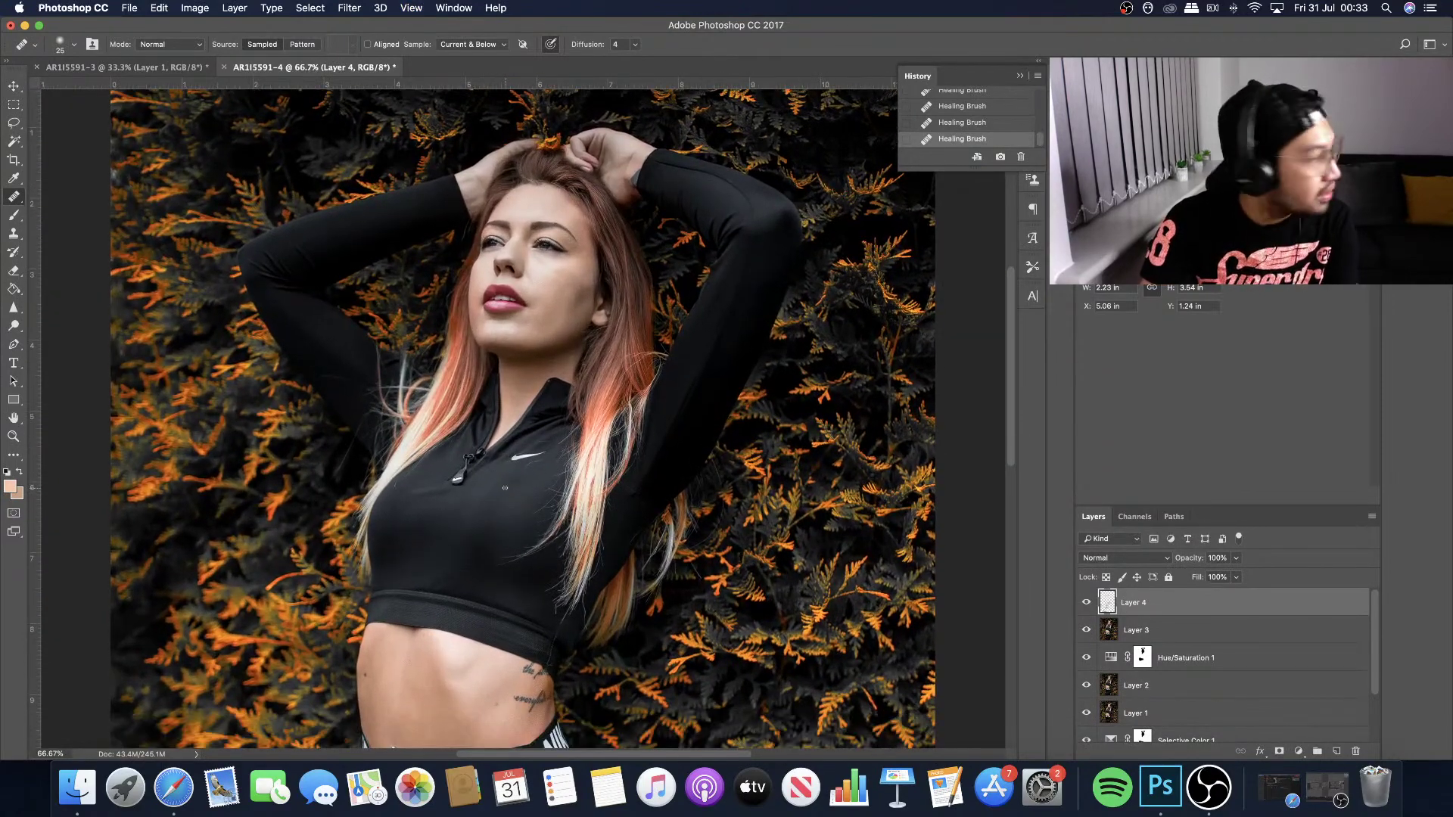
pyautogui.scroll(-3, 505, 488)
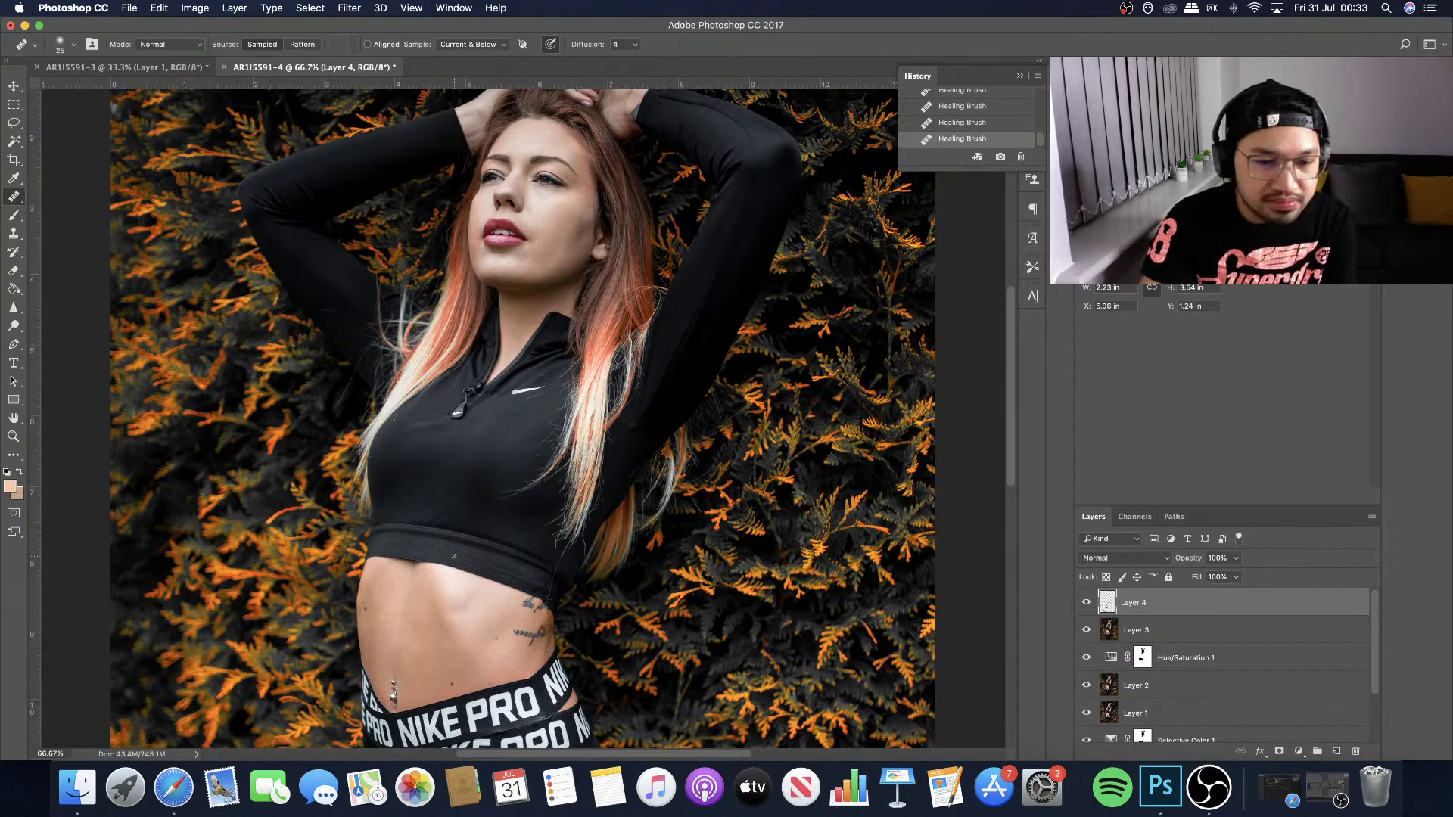
pyautogui.scroll(2, 454, 556)
pyautogui.scroll(-3, 454, 556)
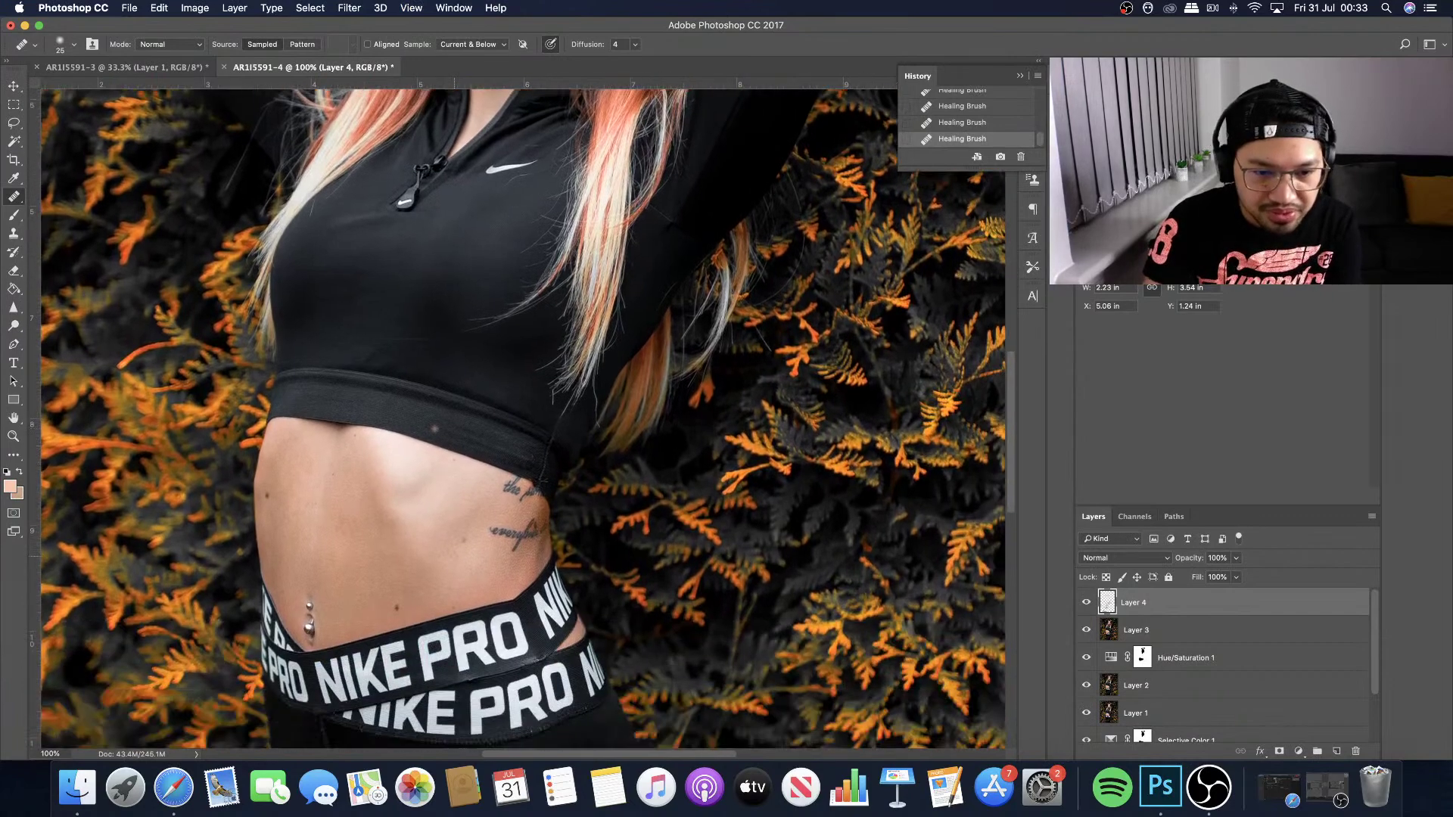
pyautogui.press(']')
pyautogui.press(']')
pyautogui.press(']')
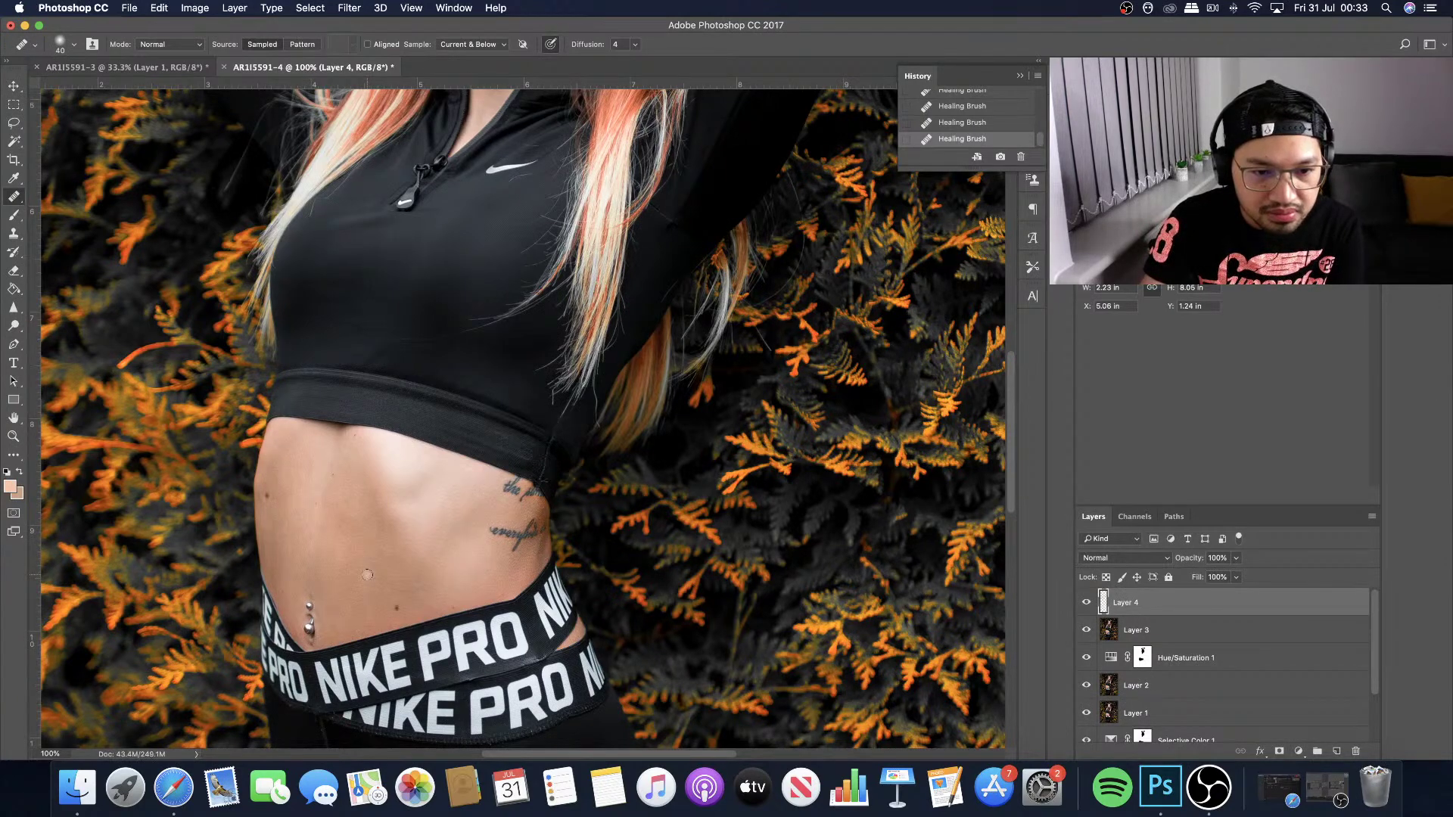
# Examine the abdomen and the full figure at reduced magnification to check the skin retouching.
pyautogui.press('super+minus')
pyautogui.press('super+minus')
pyautogui.press('super+minus')
pyautogui.press('super+plus')
pyautogui.press('super+plus')
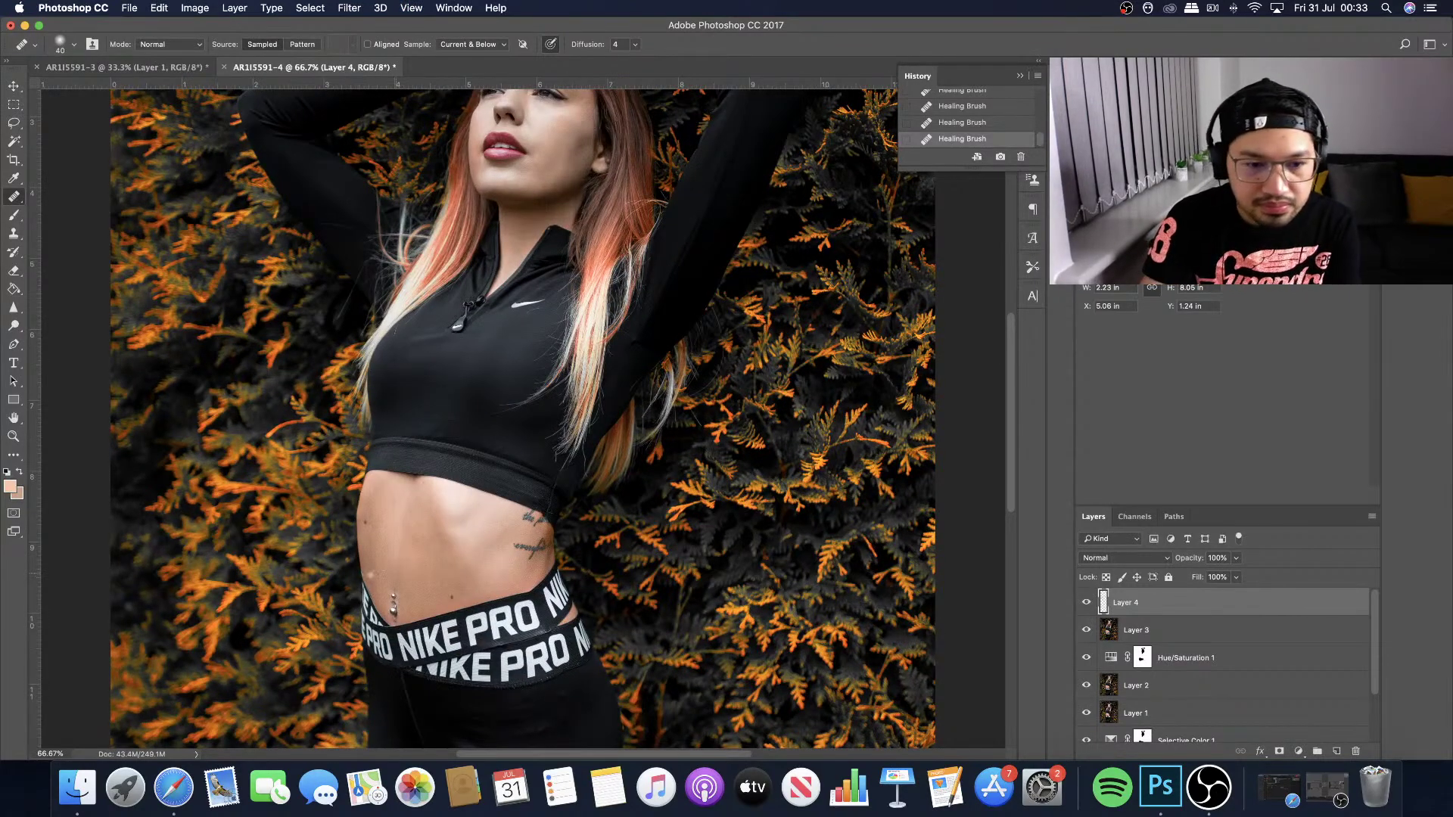
pyautogui.scroll(-1, 427, 570)
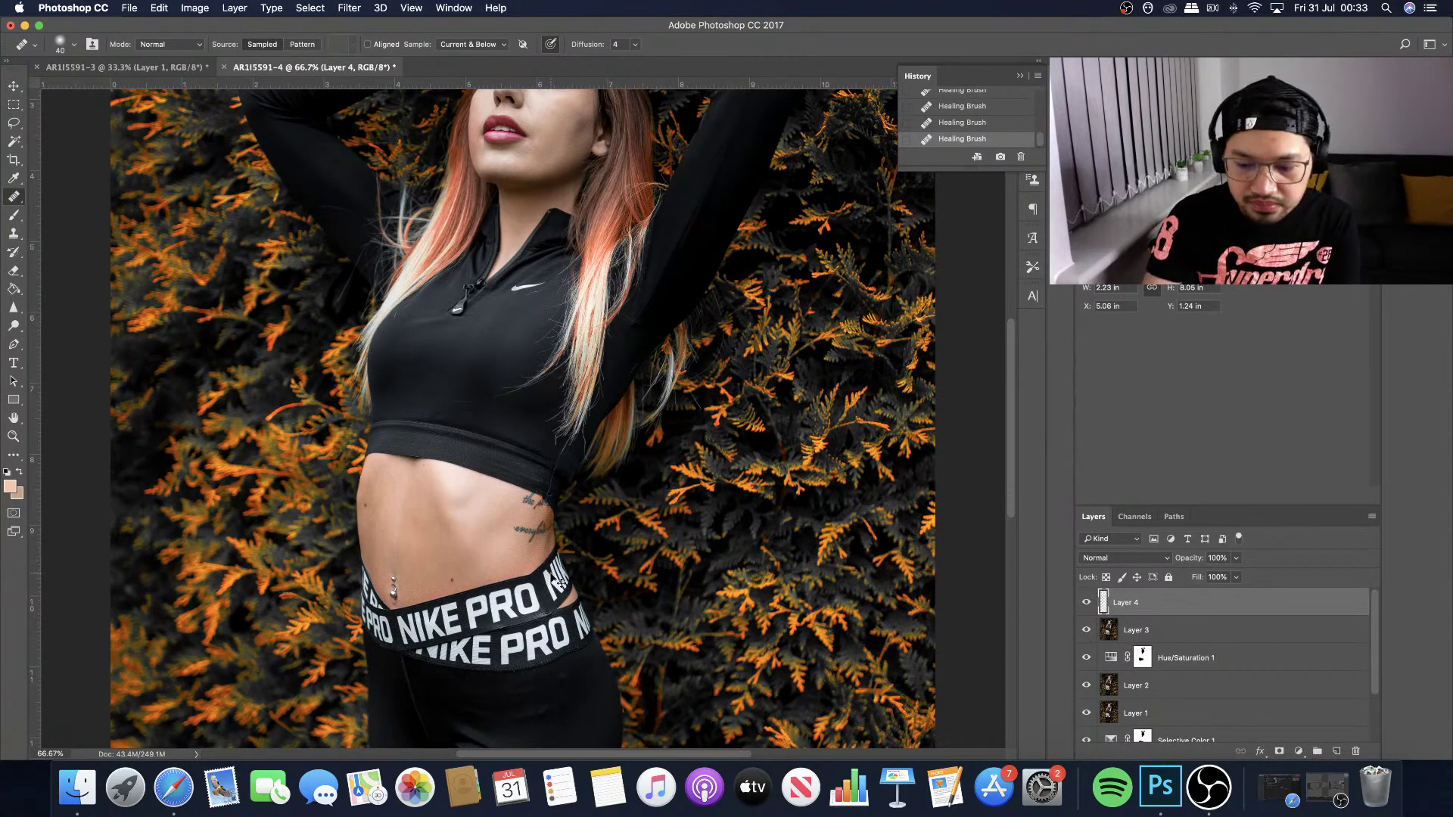
pyautogui.scroll(-3, 551, 572)
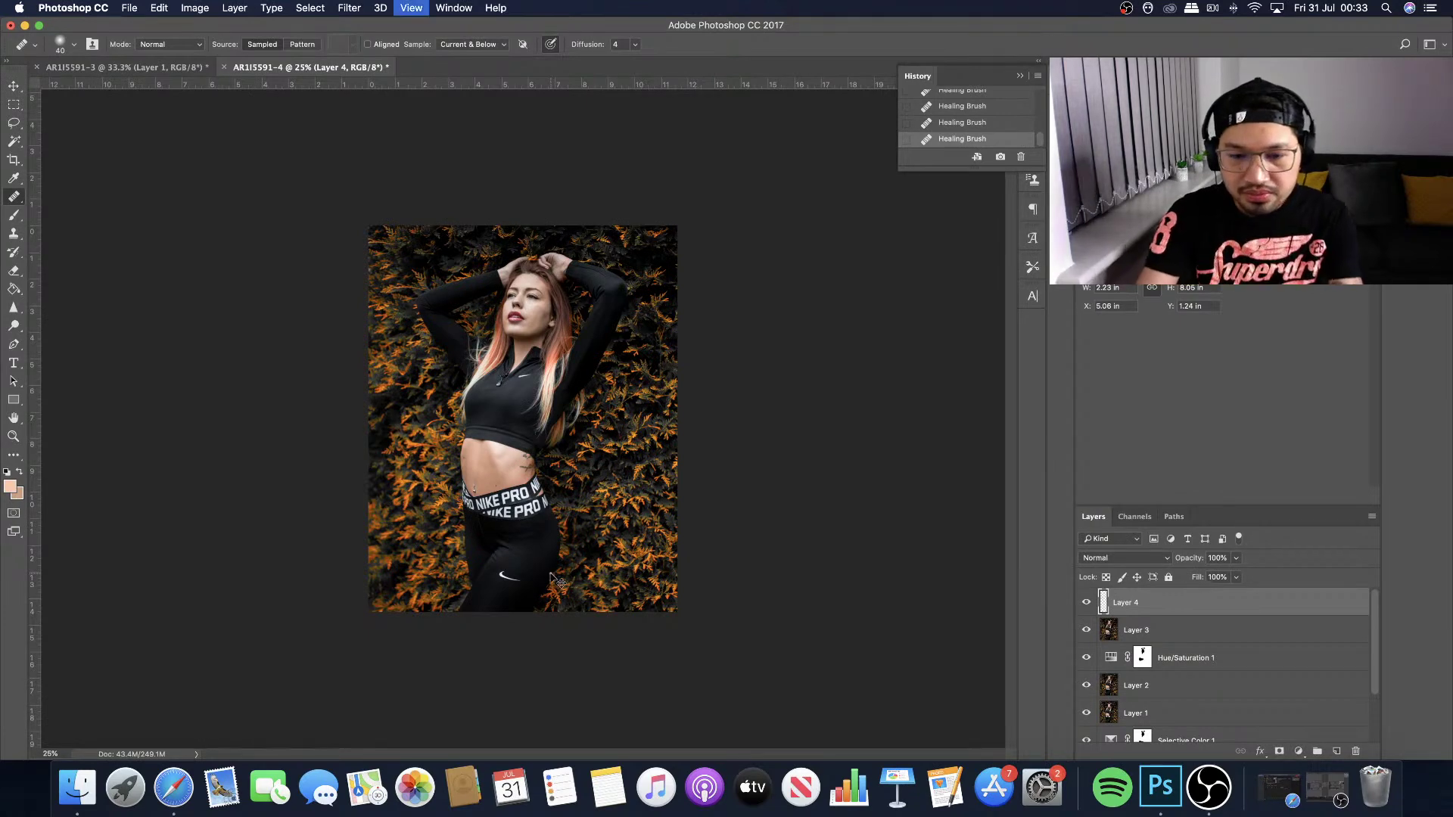
# Stamp all visible layers into a new merged layer above Layer 4.
pyautogui.press('super+equal')
pyautogui.press('super+equal')
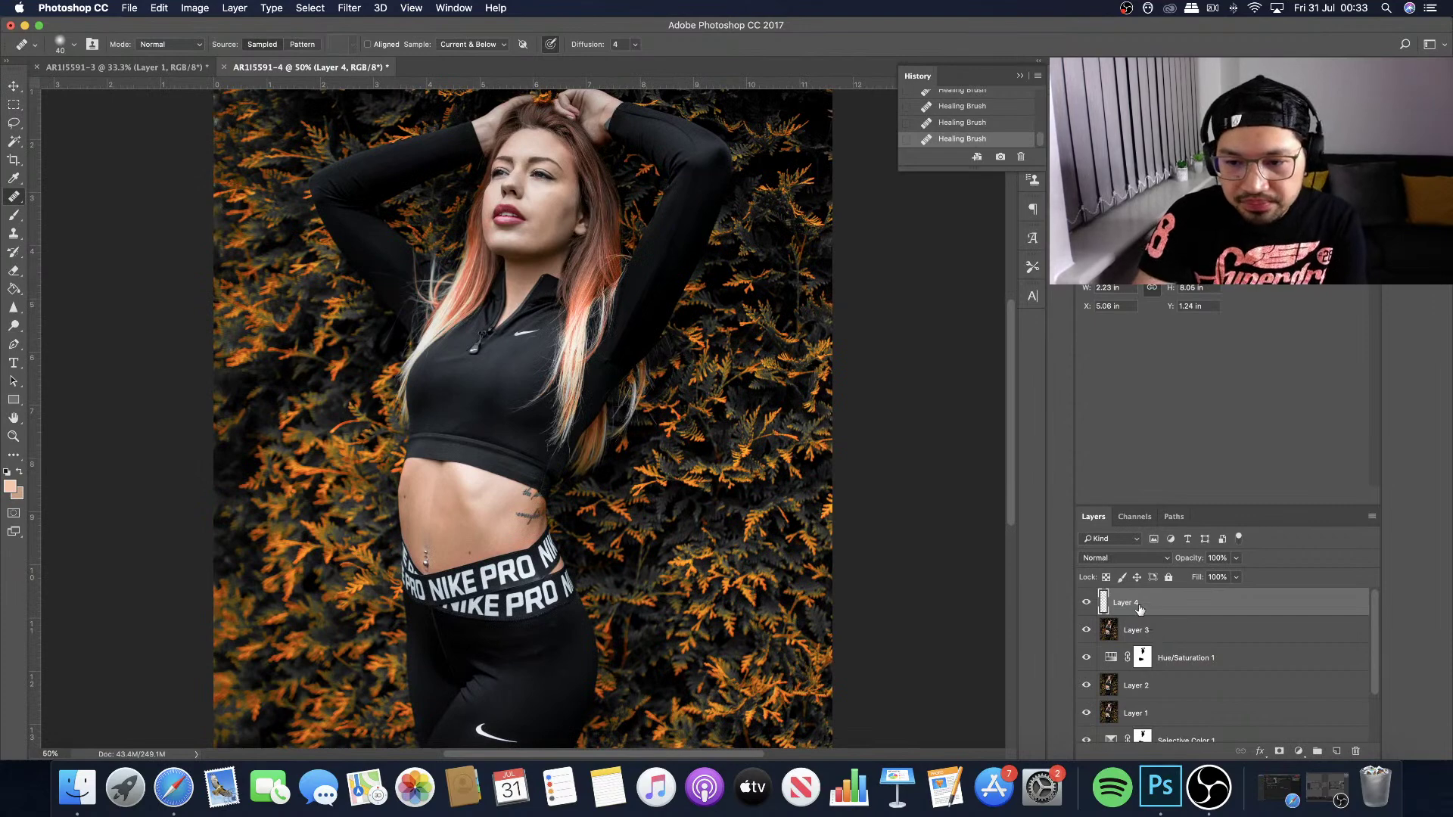
pyautogui.press('shift+super+alt+e')
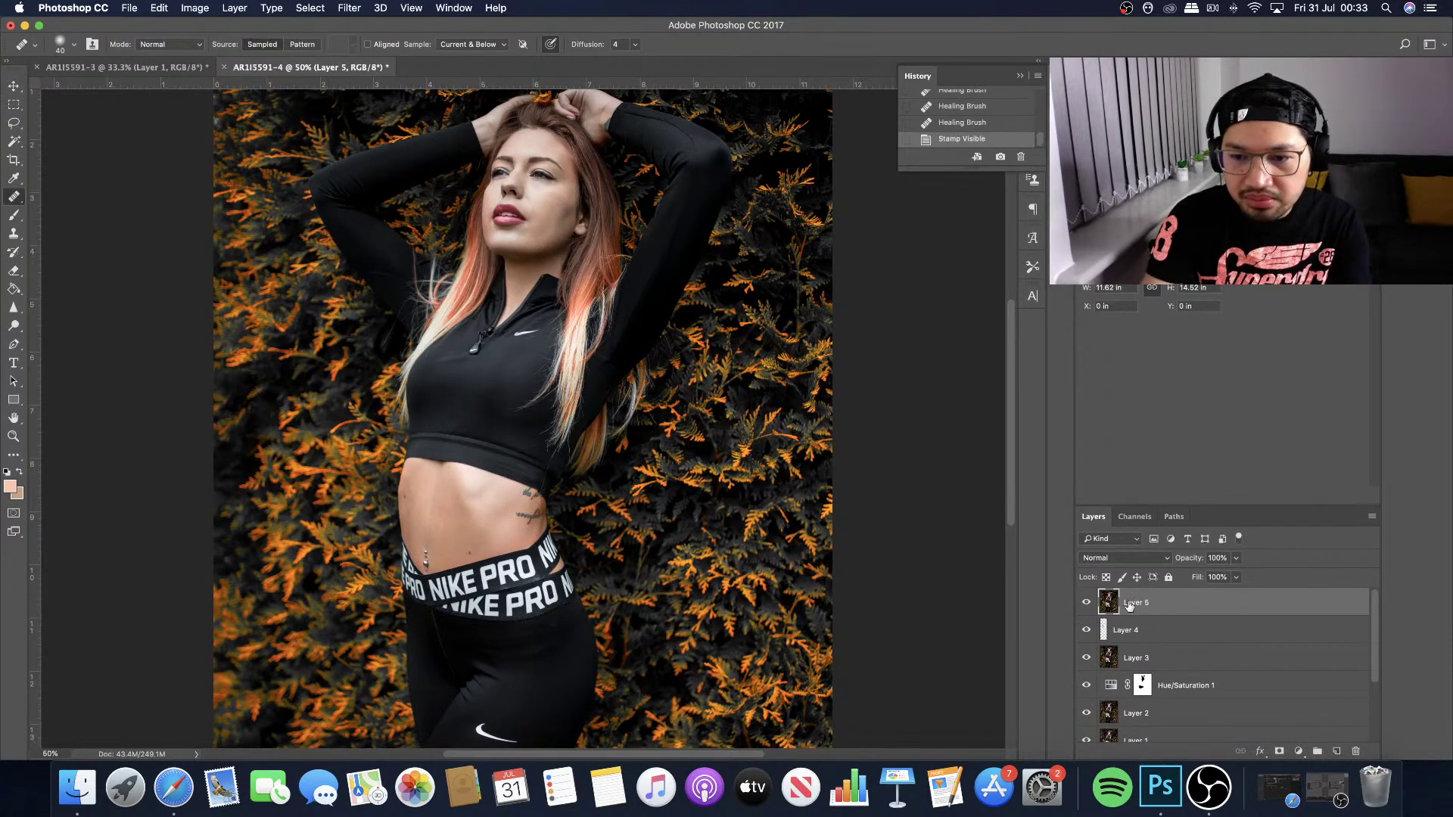
pyautogui.press('super+equal')
pyautogui.press('super+equal')
pyautogui.press('super+equal')
pyautogui.press('super+equal')
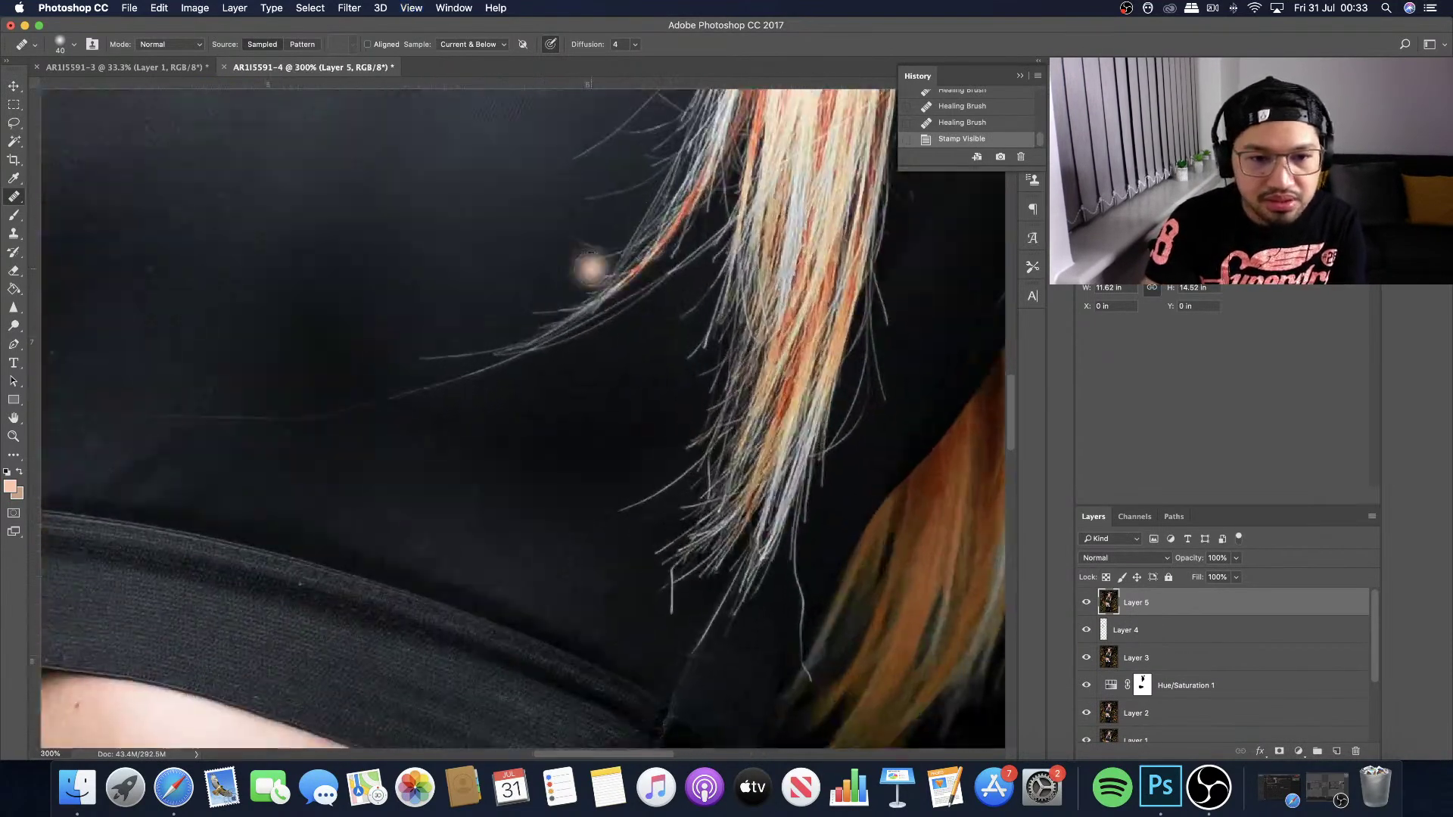
pyautogui.scroll(10, 594, 273)
pyautogui.scroll(15, 594, 270)
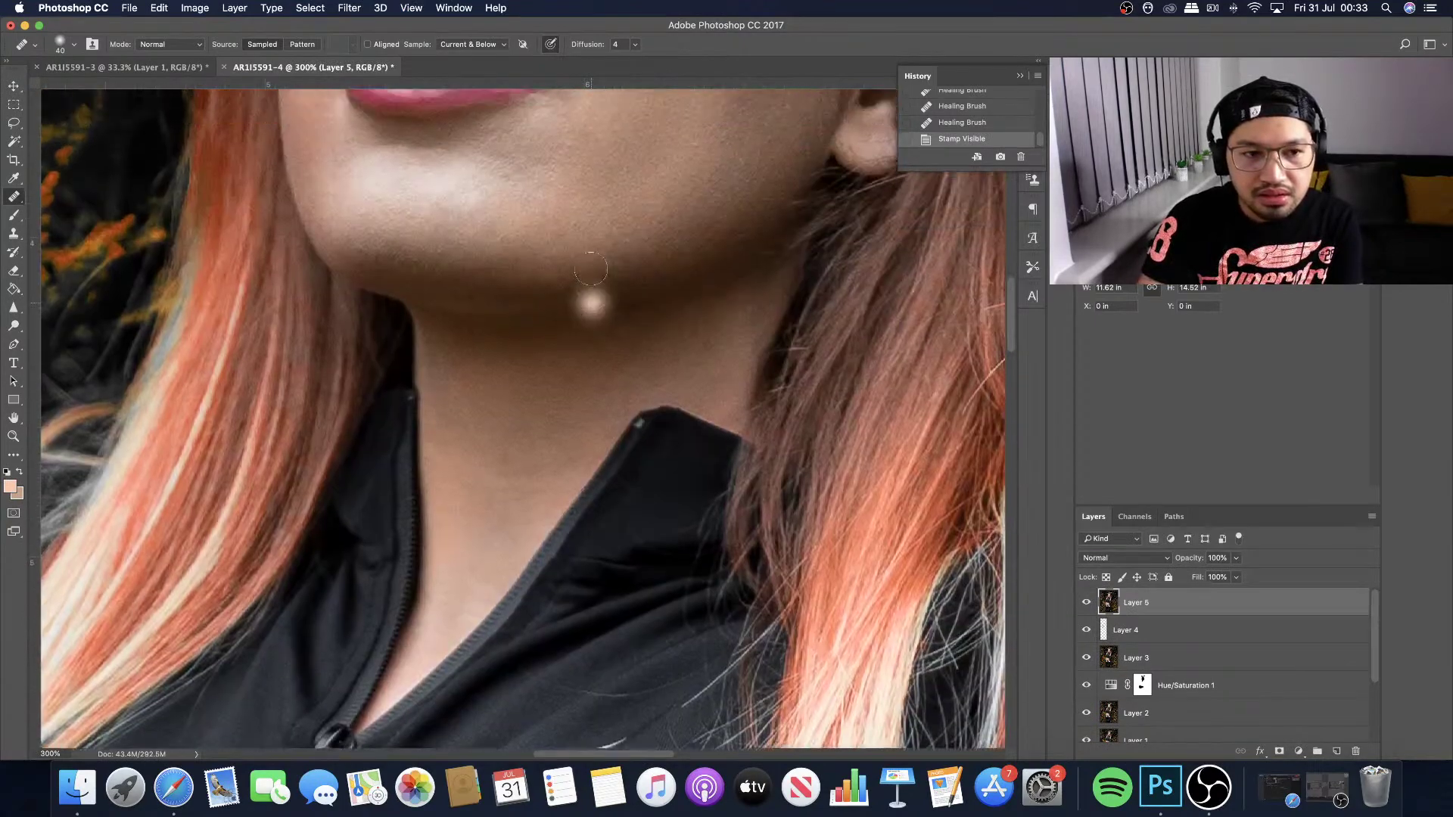
# Patch the skin under the eye on the cheek nearer the ear with the Patch tool and compare Layer 5 hidden and shown.
pyautogui.press('super+0')
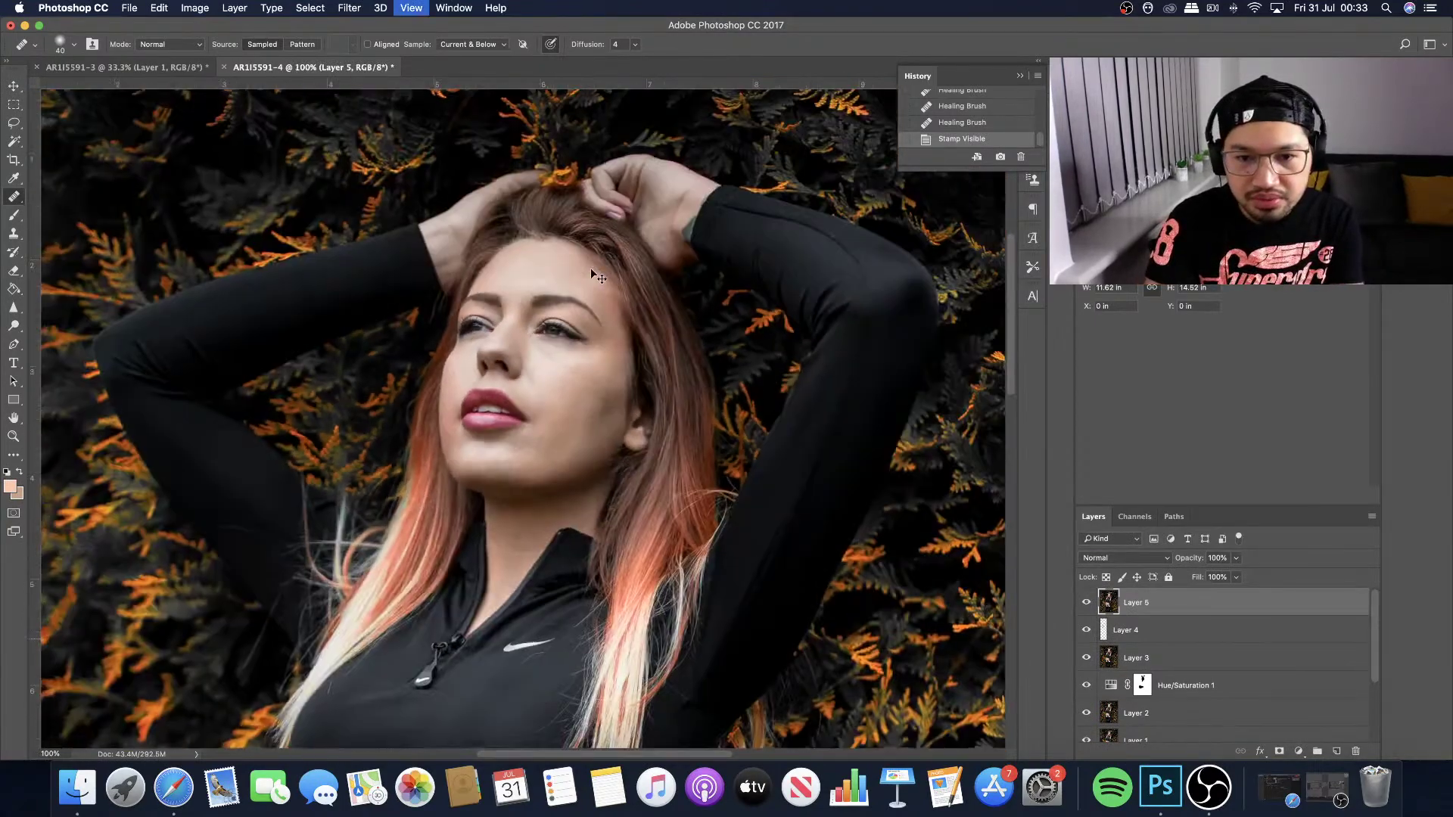
pyautogui.press('super+equal')
pyautogui.press('super+equal')
pyautogui.press('super+equal')
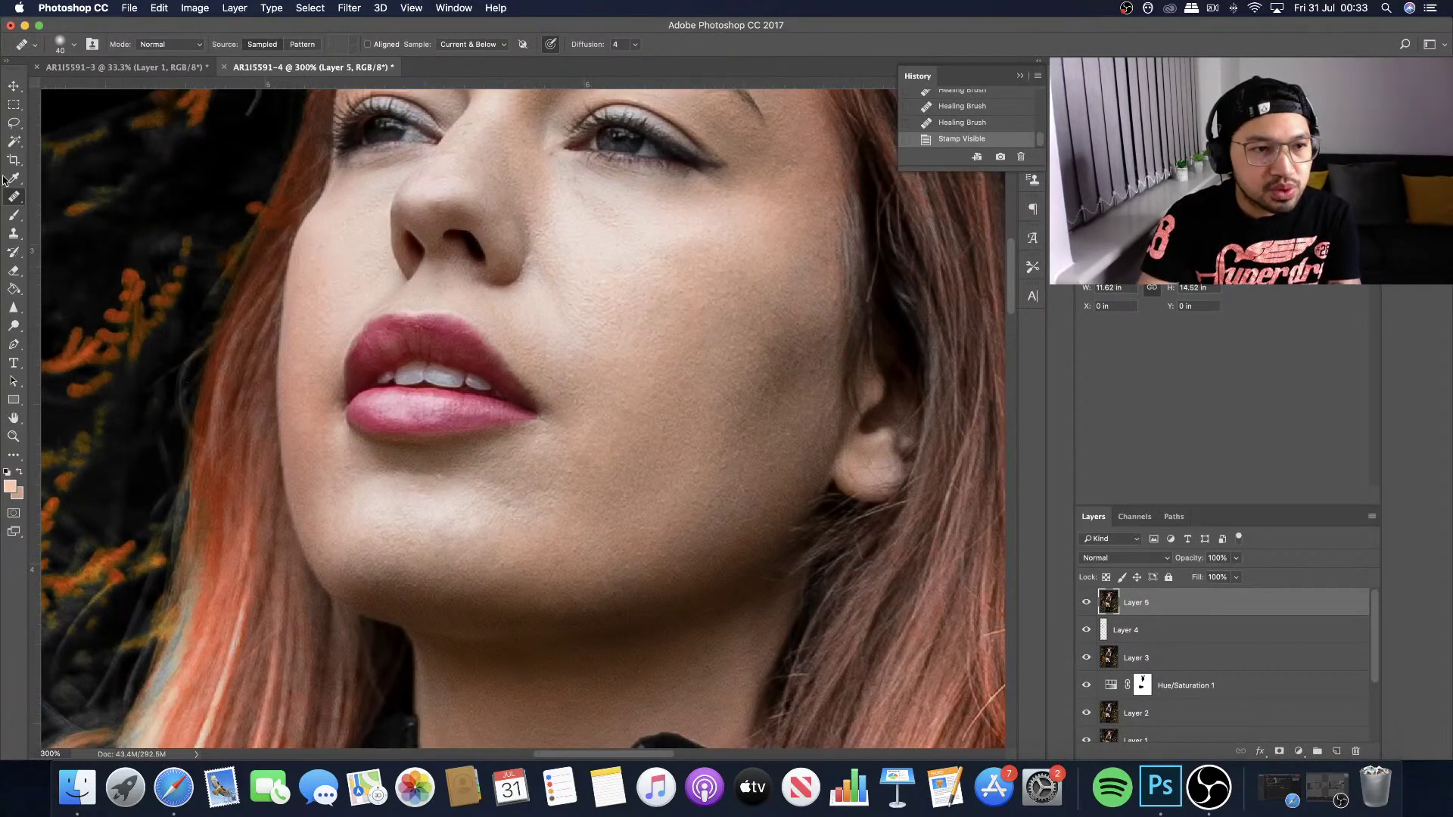
pyautogui.rightClick(9, 201)
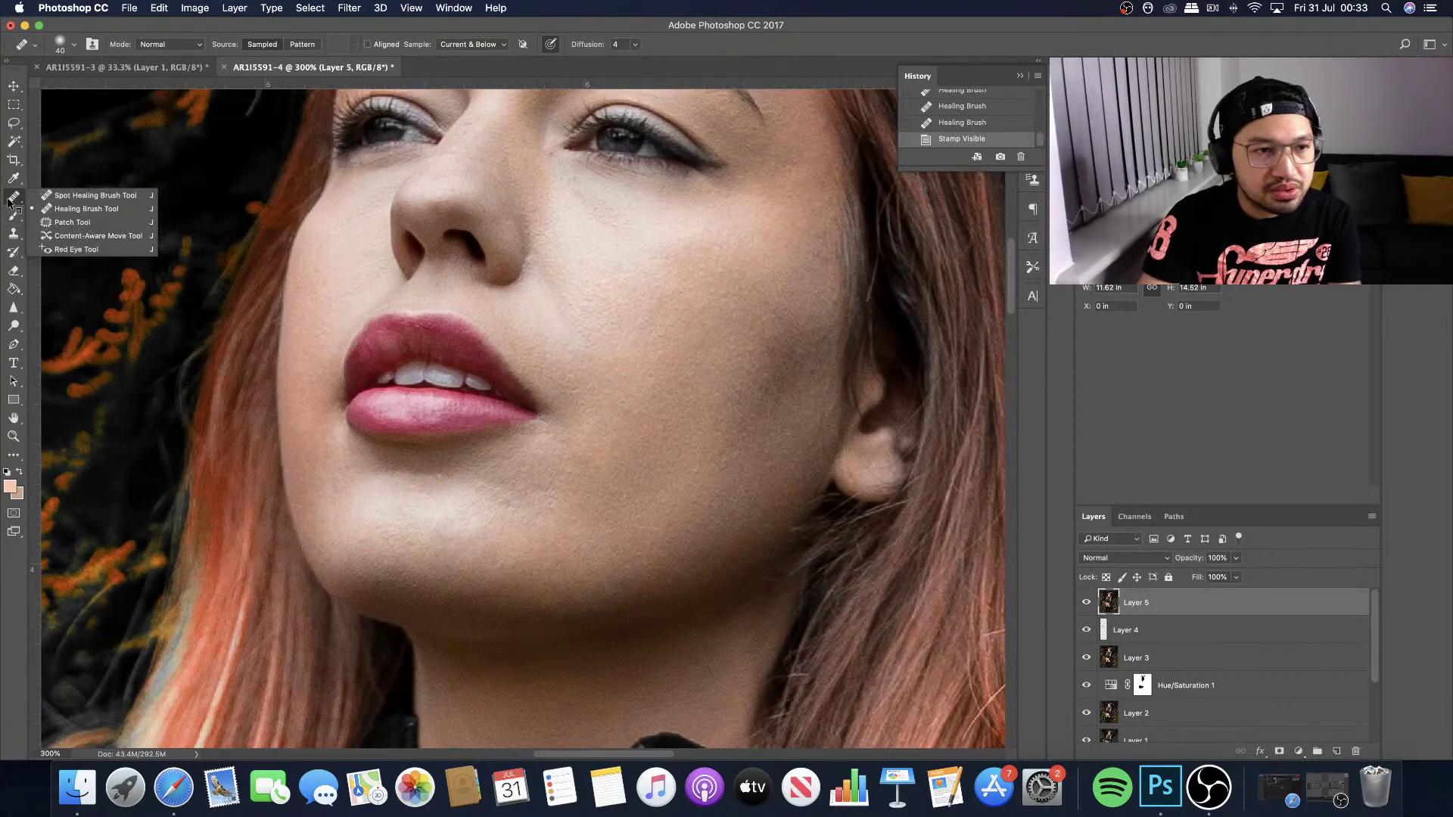
pyautogui.click(72, 222)
pyautogui.moveTo(613, 190)
pyautogui.mouseDown()
pyautogui.moveTo(561, 176)
pyautogui.moveTo(558, 206)
pyautogui.moveTo(618, 260)
pyautogui.moveTo(650, 252)
pyautogui.moveTo(652, 218)
pyautogui.moveTo(634, 241)
pyautogui.moveTo(661, 253)
pyautogui.moveTo(598, 244)
pyautogui.moveTo(631, 262)
pyautogui.moveTo(653, 248)
pyautogui.moveTo(622, 260)
pyautogui.mouseUp()
pyautogui.click(634, 212)
pyautogui.hotkey('ctrl', 'd')
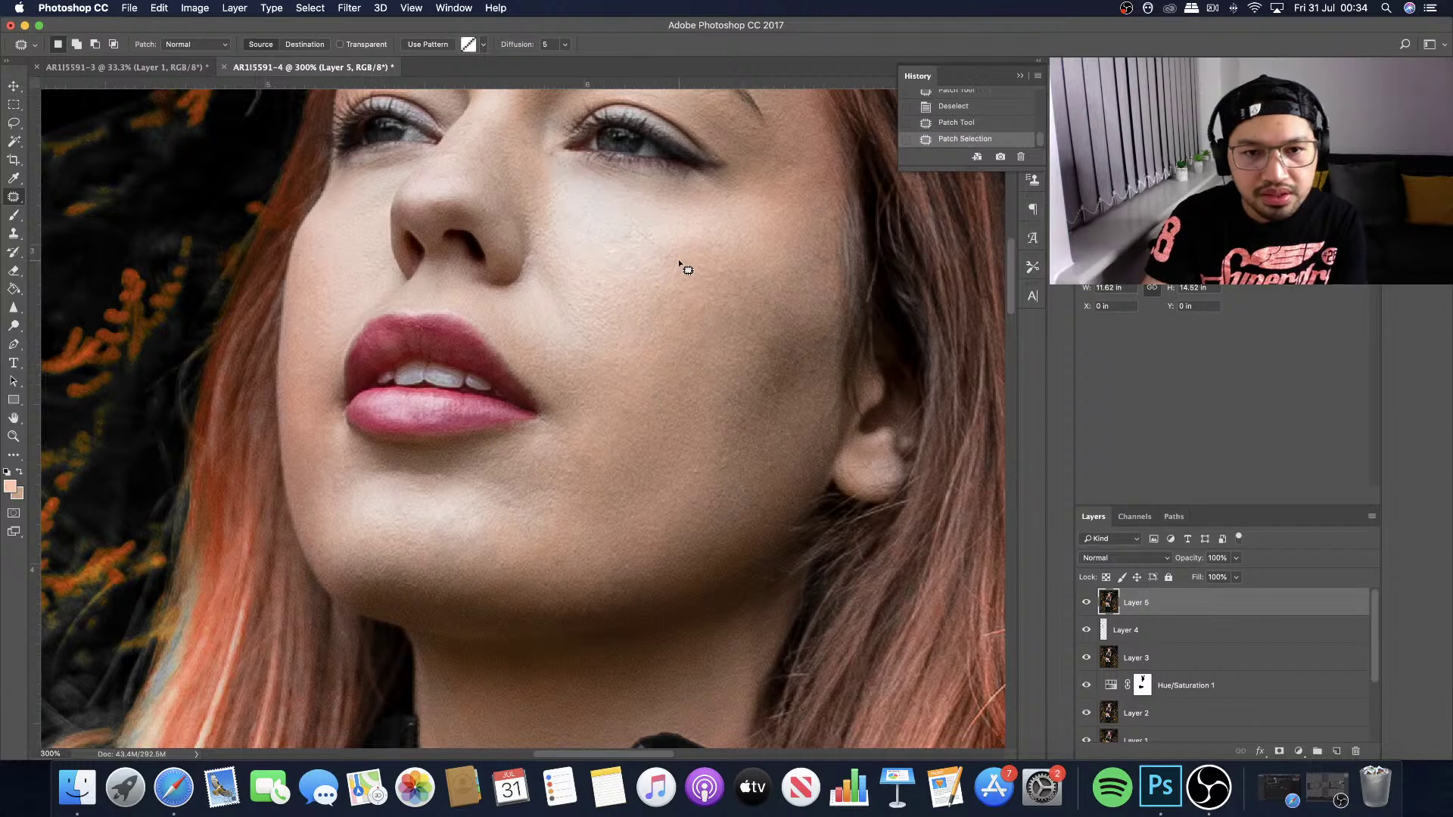
pyautogui.click(1087, 603)
pyautogui.click(1086, 602)
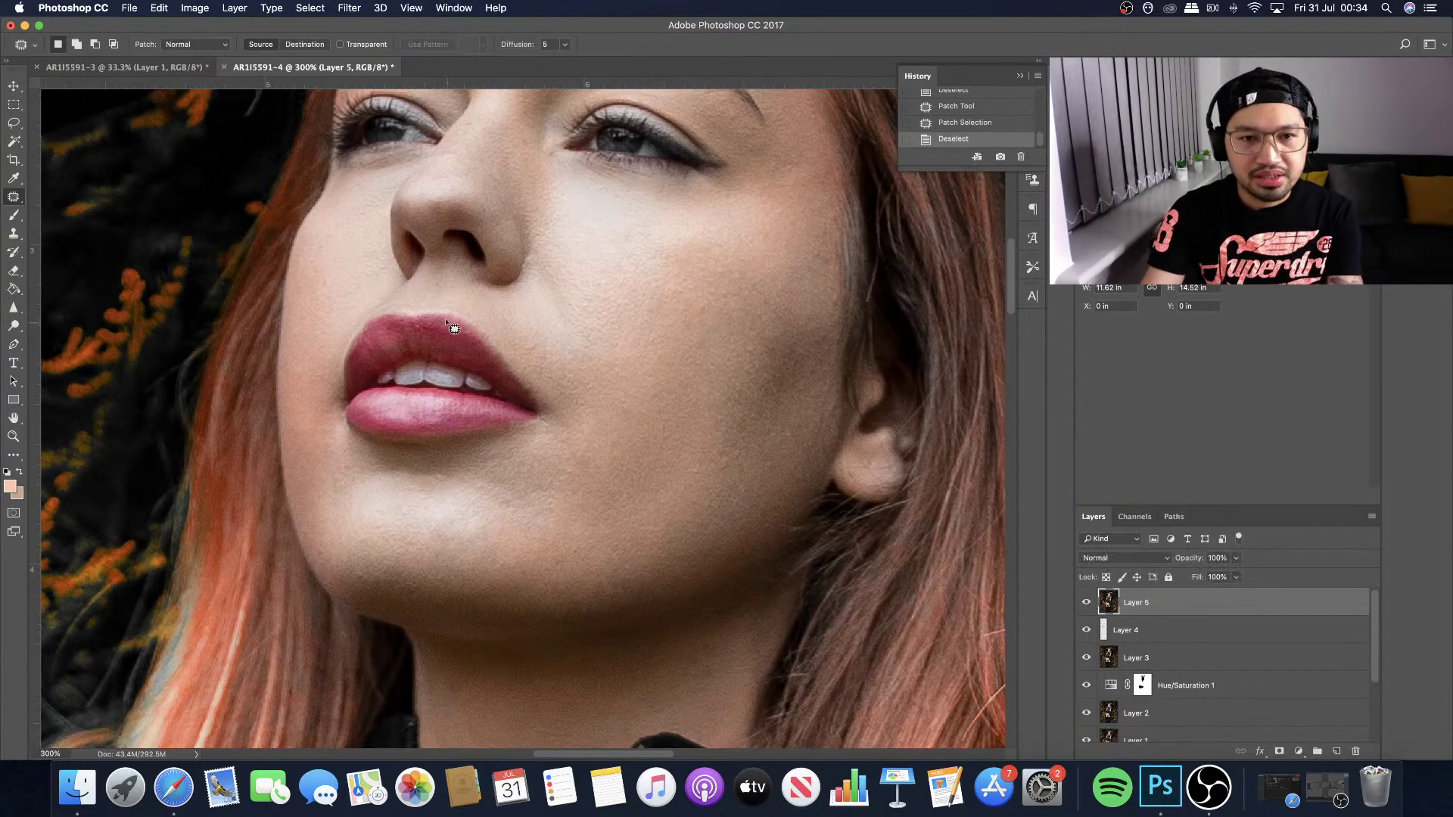
# Patch the uneven skin on the far cheek, beside the nose and below the eye, and deselect.
pyautogui.moveTo(370, 193)
pyautogui.mouseDown()
pyautogui.moveTo(337, 228)
pyautogui.moveTo(375, 219)
pyautogui.moveTo(395, 182)
pyautogui.moveTo(383, 244)
pyautogui.mouseUp()
pyautogui.press('super+d')
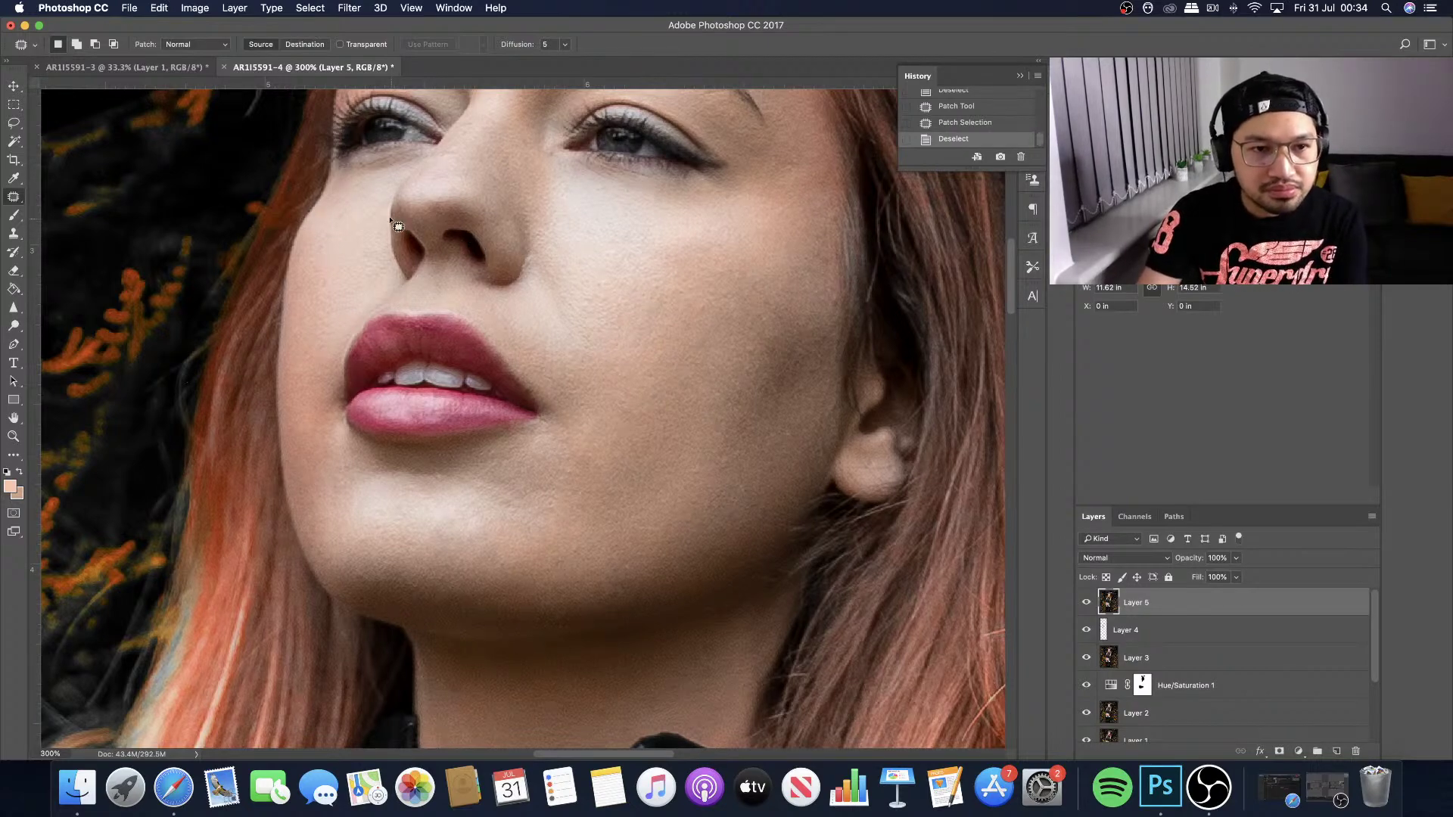
pyautogui.press('super+minus')
pyautogui.press('super+minus')
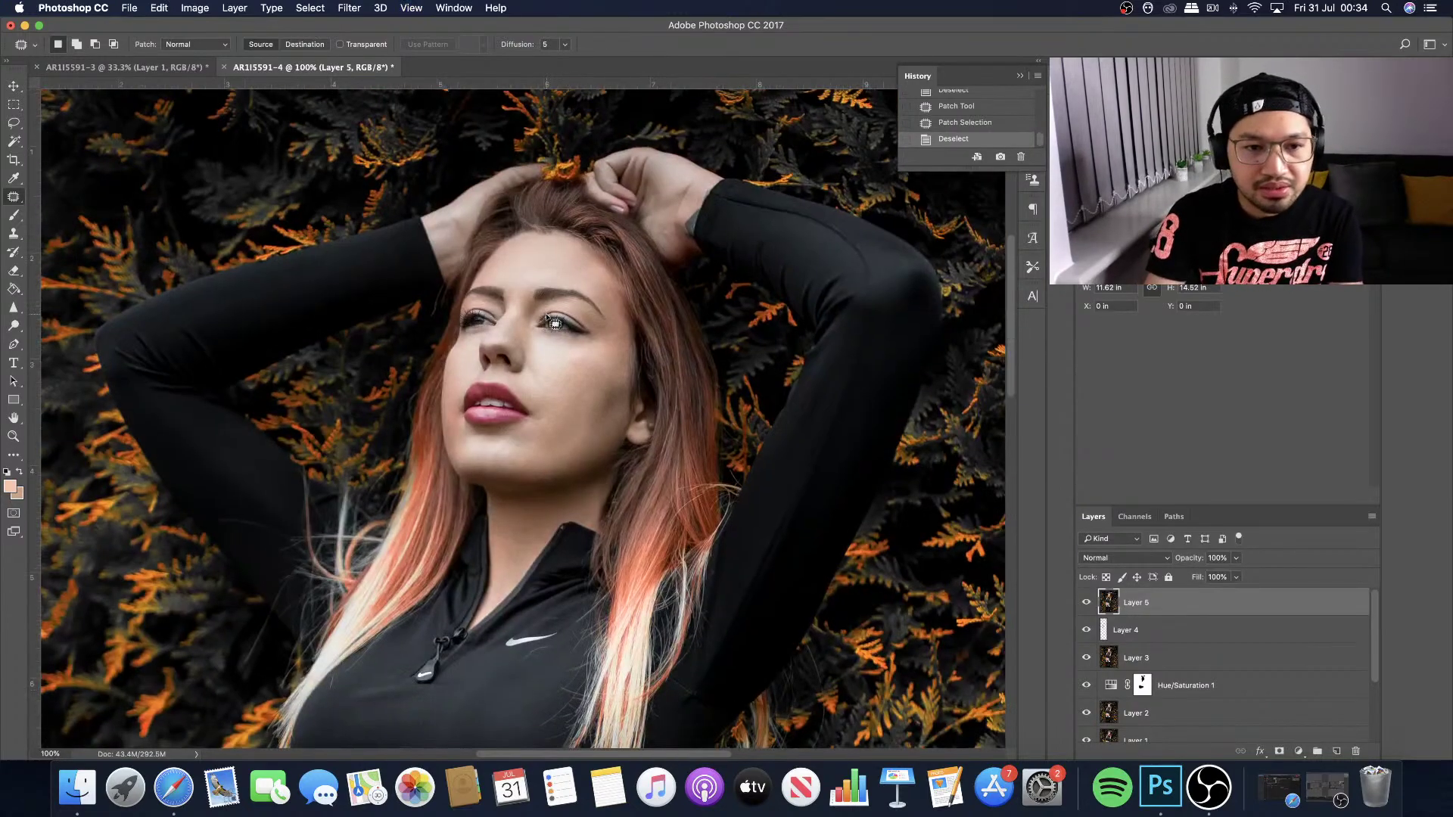
pyautogui.press('super+plus')
pyautogui.press('super+plus')
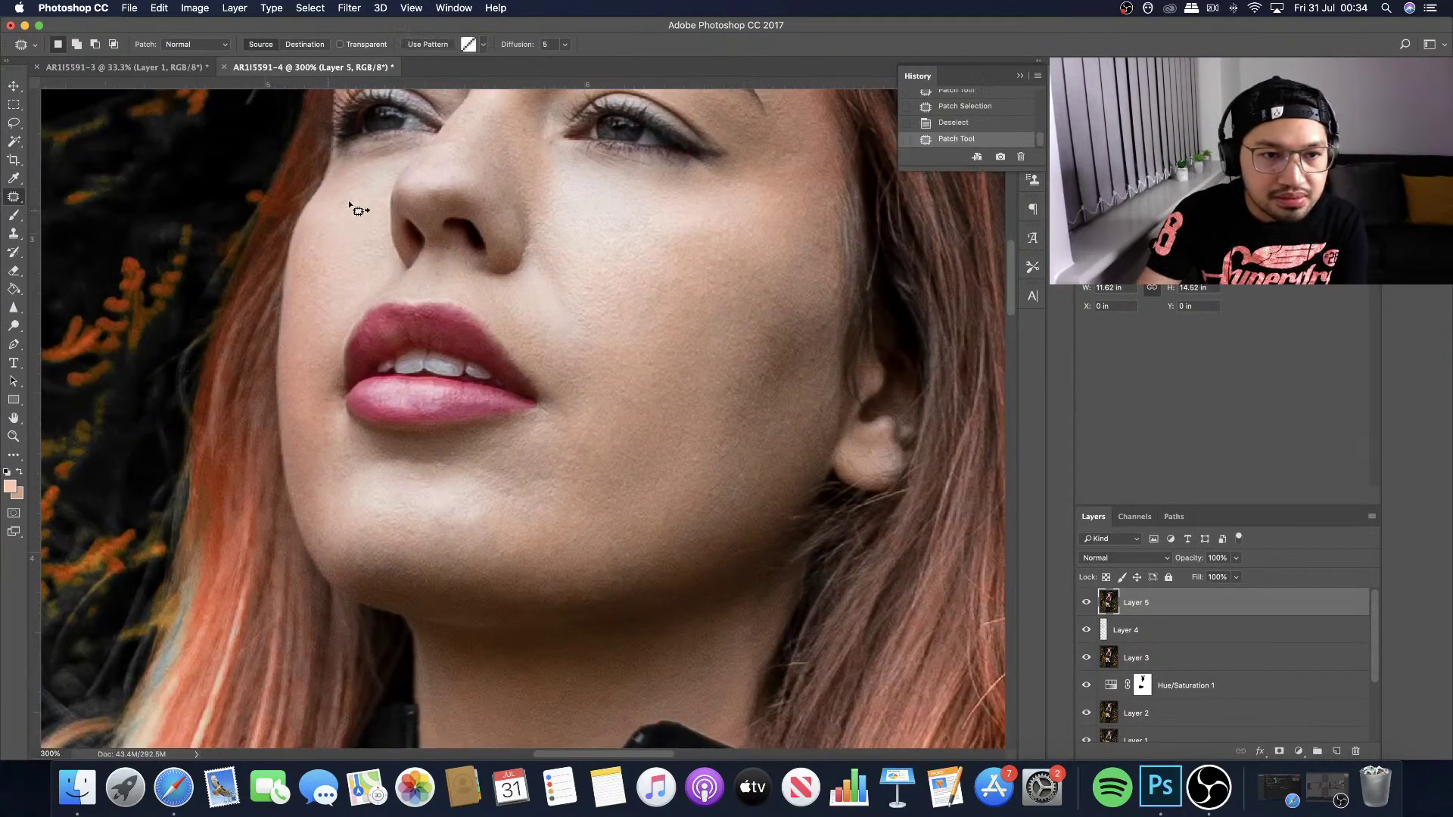
pyautogui.moveTo(338, 181)
pyautogui.mouseDown()
pyautogui.moveTo(326, 203)
pyautogui.moveTo(341, 220)
pyautogui.mouseUp()
pyautogui.press('super+d')
# Examine the patched face at high magnification and against the full figure for remaining uneven skin.
pyautogui.press('super+minus')
pyautogui.press('super+minus')
pyautogui.press('super+minus')
pyautogui.press('super+plus')
pyautogui.press('super+plus')
pyautogui.press('super+plus')
pyautogui.press('super+plus')
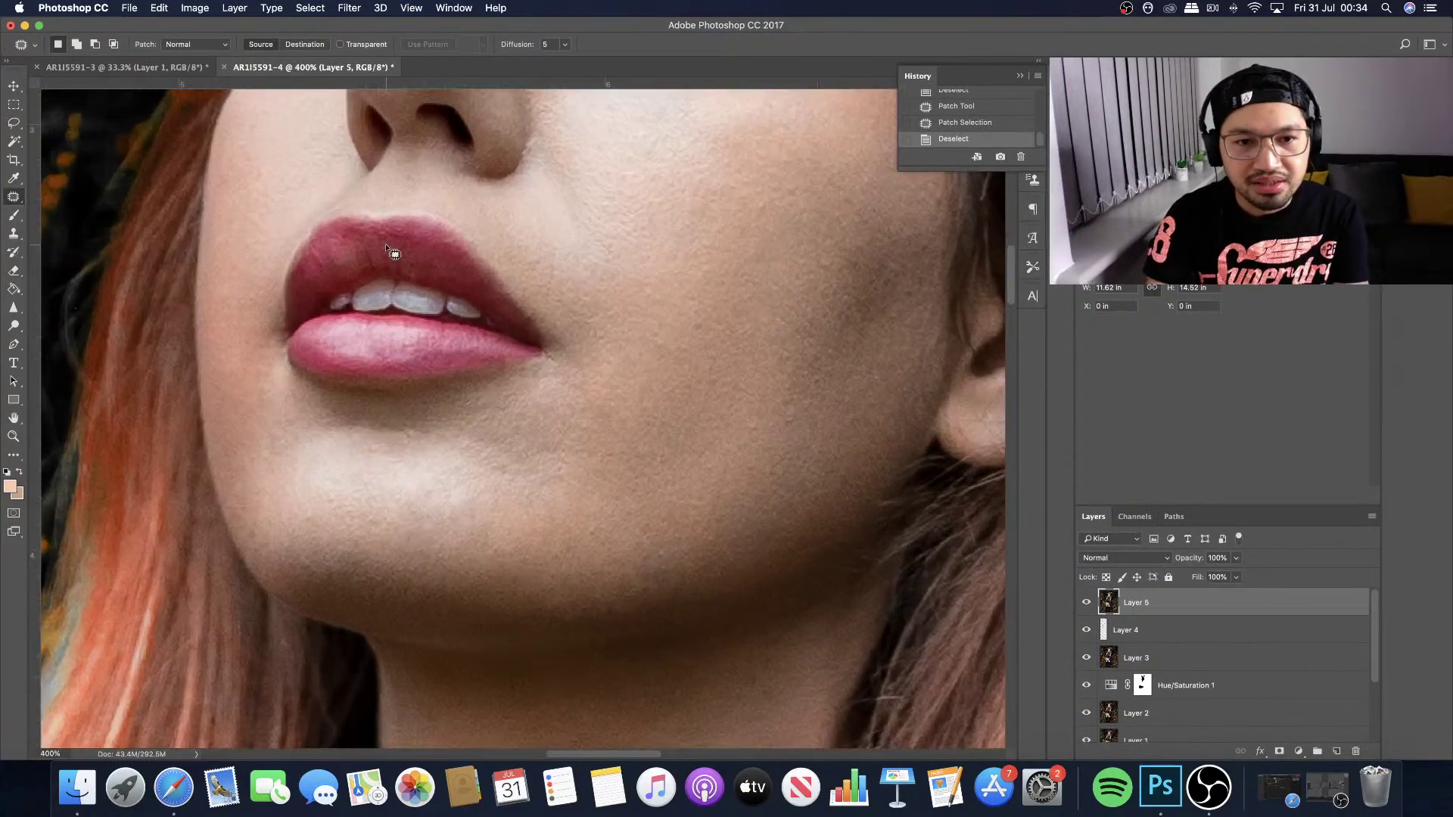
pyautogui.scroll(5, 400, 254)
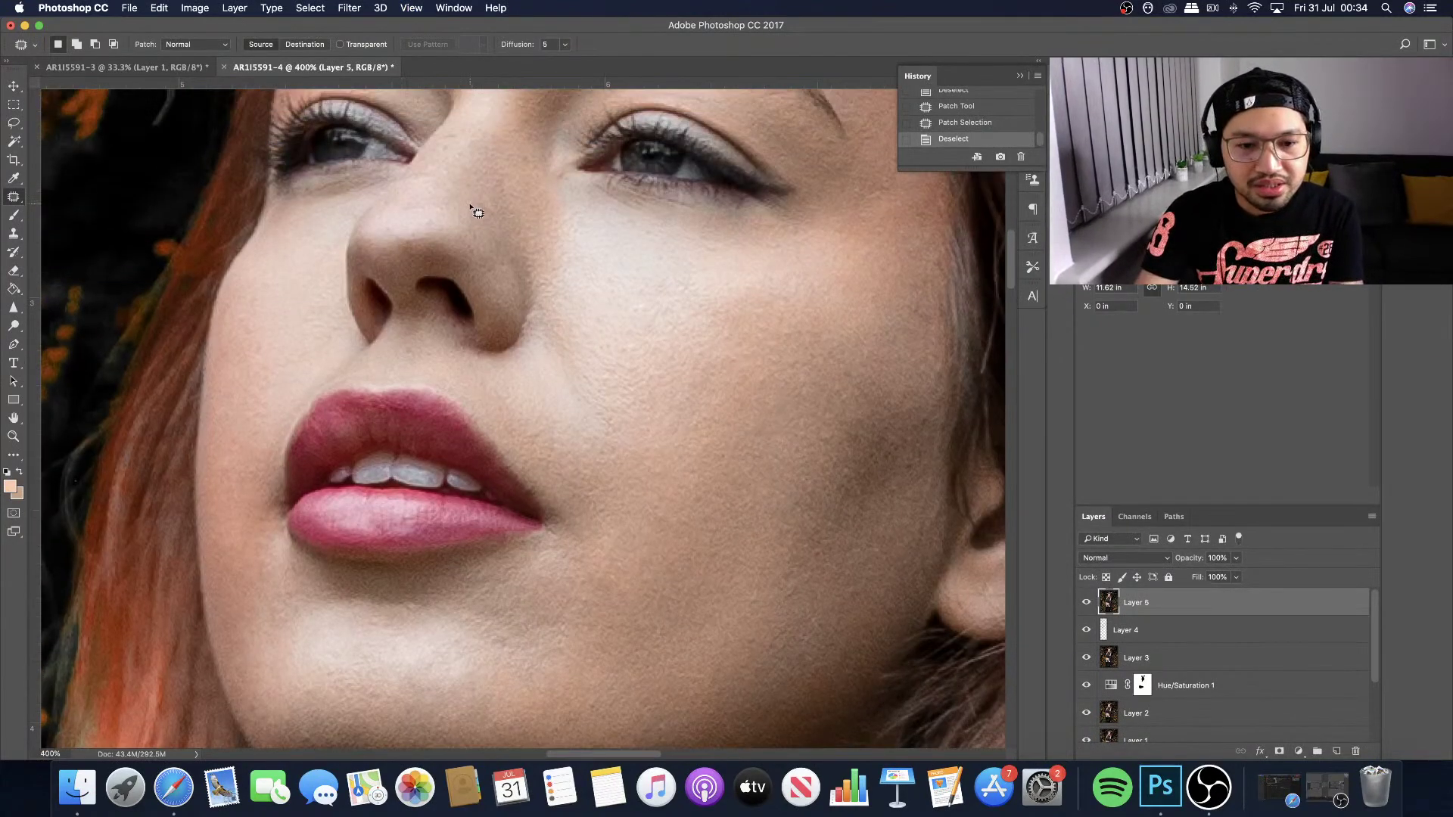
pyautogui.press('super+minus')
pyautogui.press('super+minus')
pyautogui.press('super+minus')
pyautogui.press('super+minus')
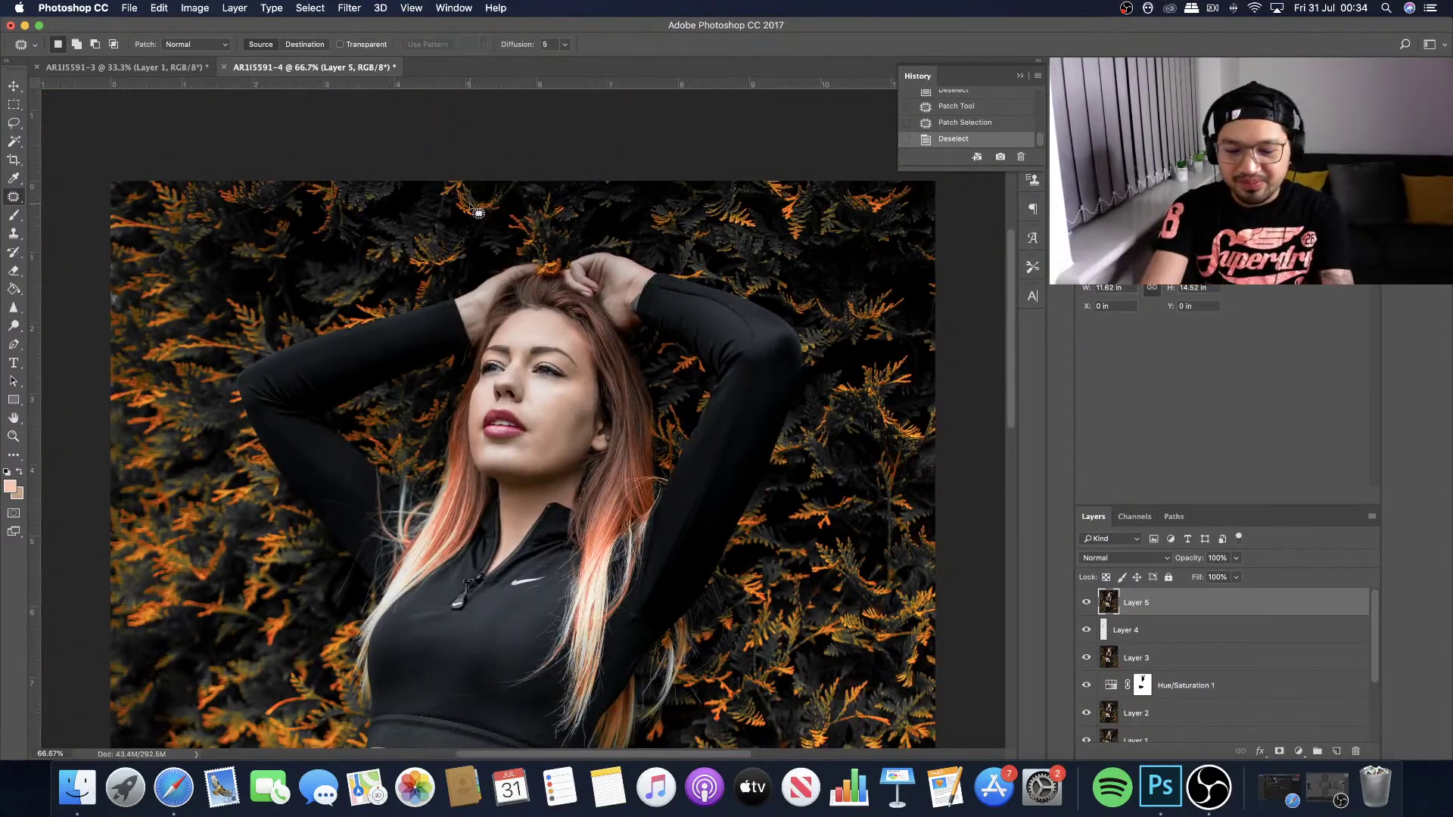
pyautogui.press('super+minus')
pyautogui.press('super+minus')
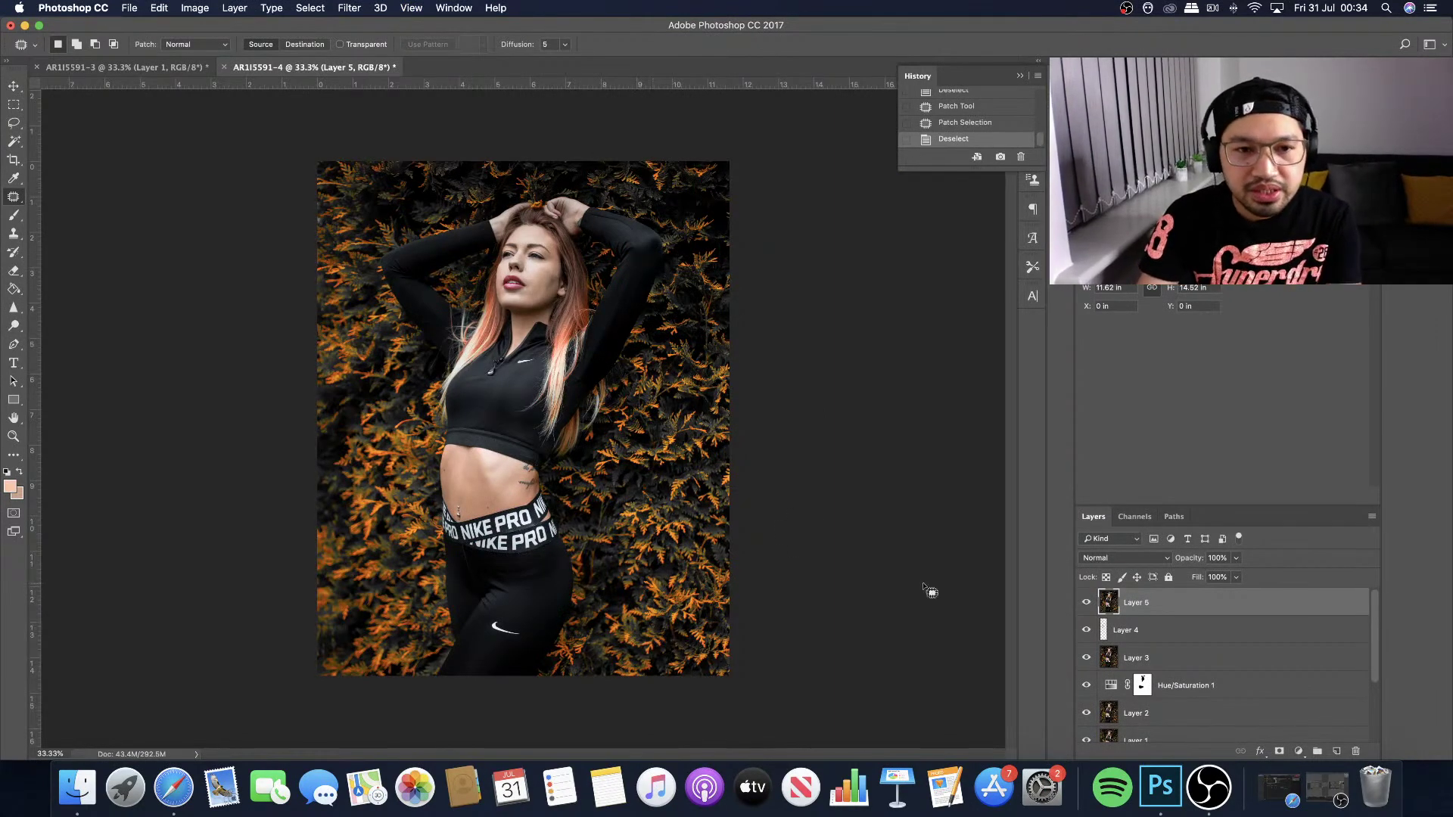
# Add a Curves adjustment layer above Layer 5, pull the RGB midtones slightly down and invert its mask to black.
pyautogui.click(1298, 751)
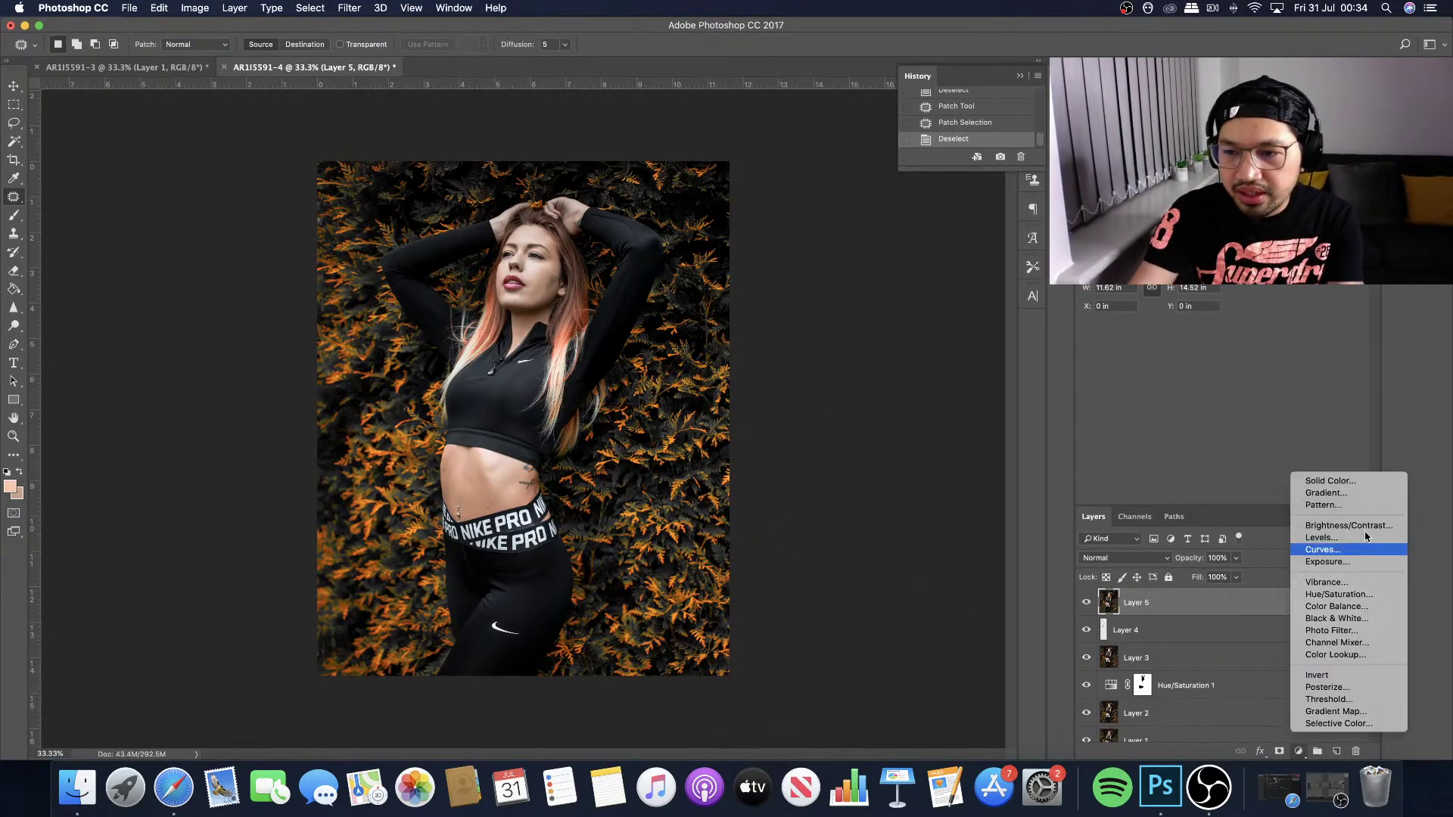
pyautogui.click(1343, 551)
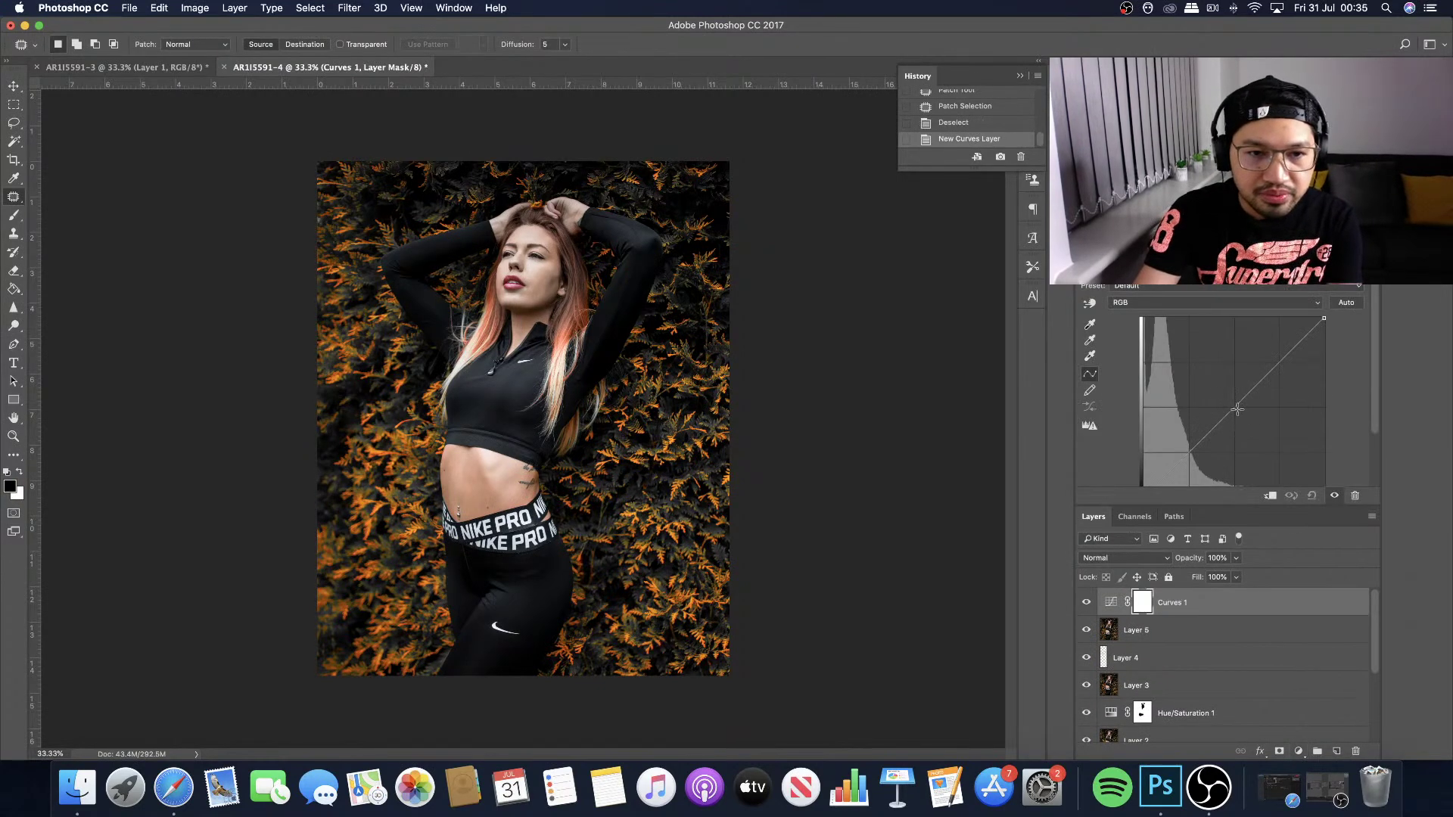
pyautogui.moveTo(1233, 408); pyautogui.dragTo(1237, 417)
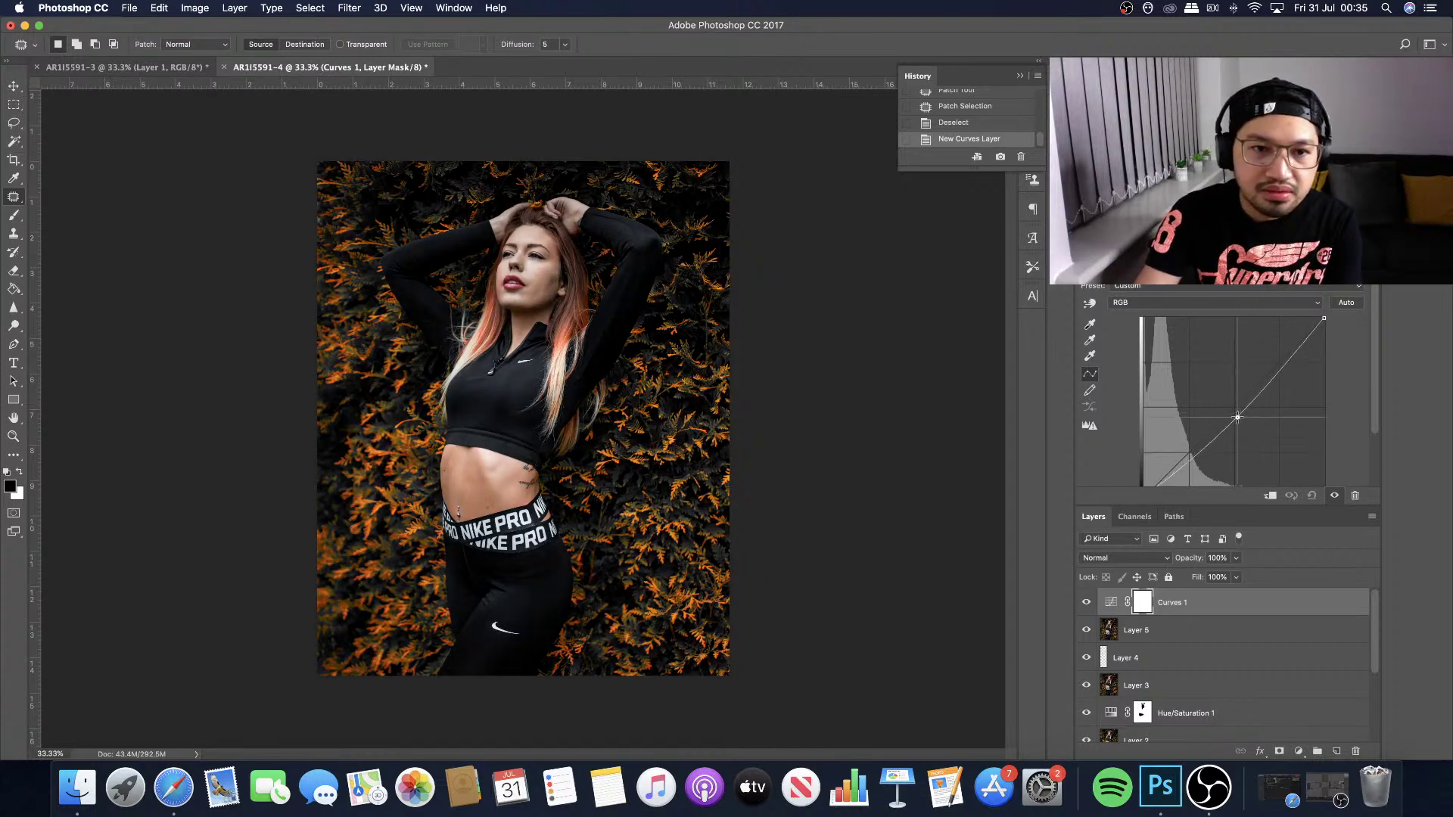
pyautogui.moveTo(1237, 417); pyautogui.dragTo(1236, 417)
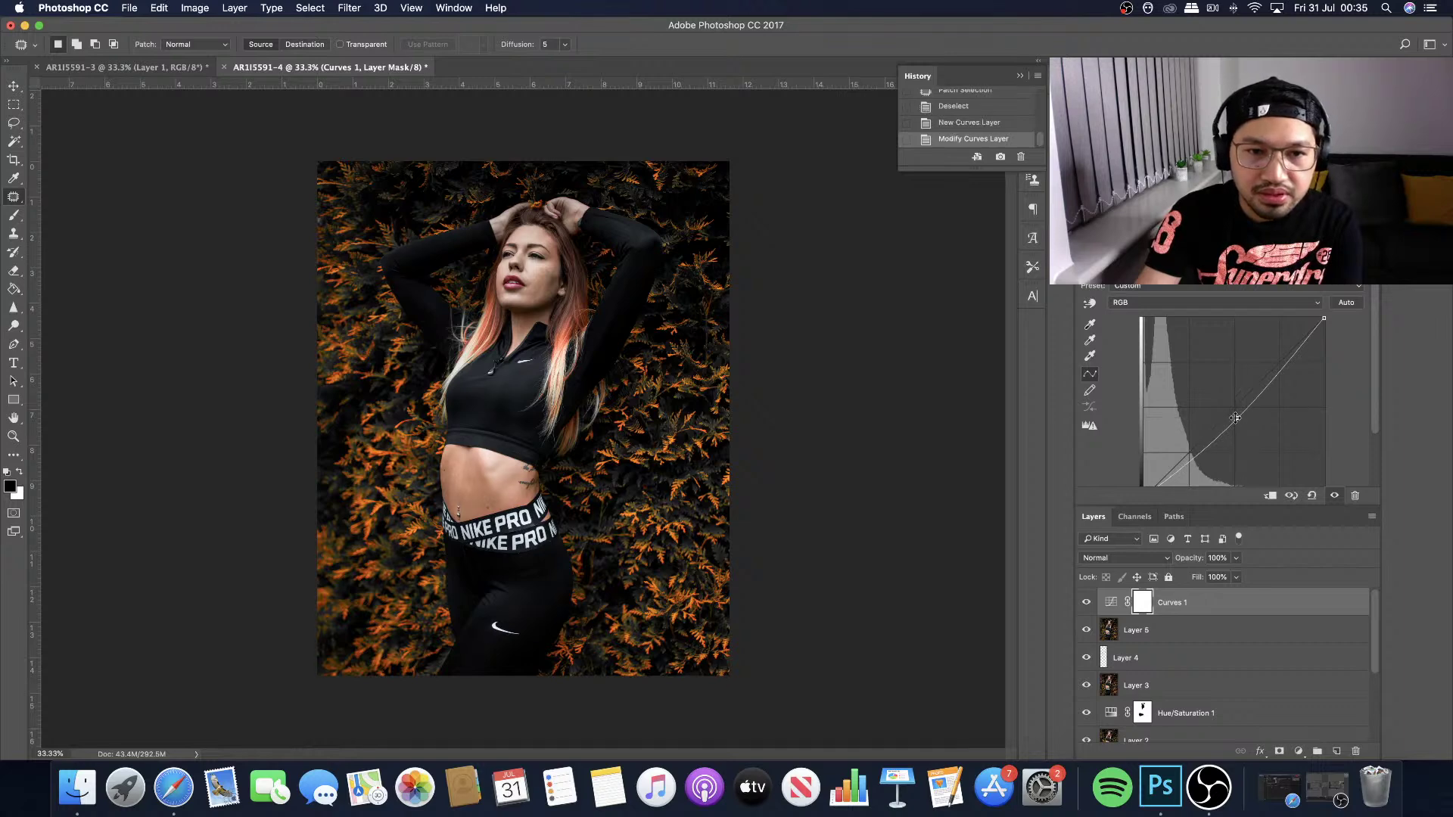
pyautogui.press('super+i')
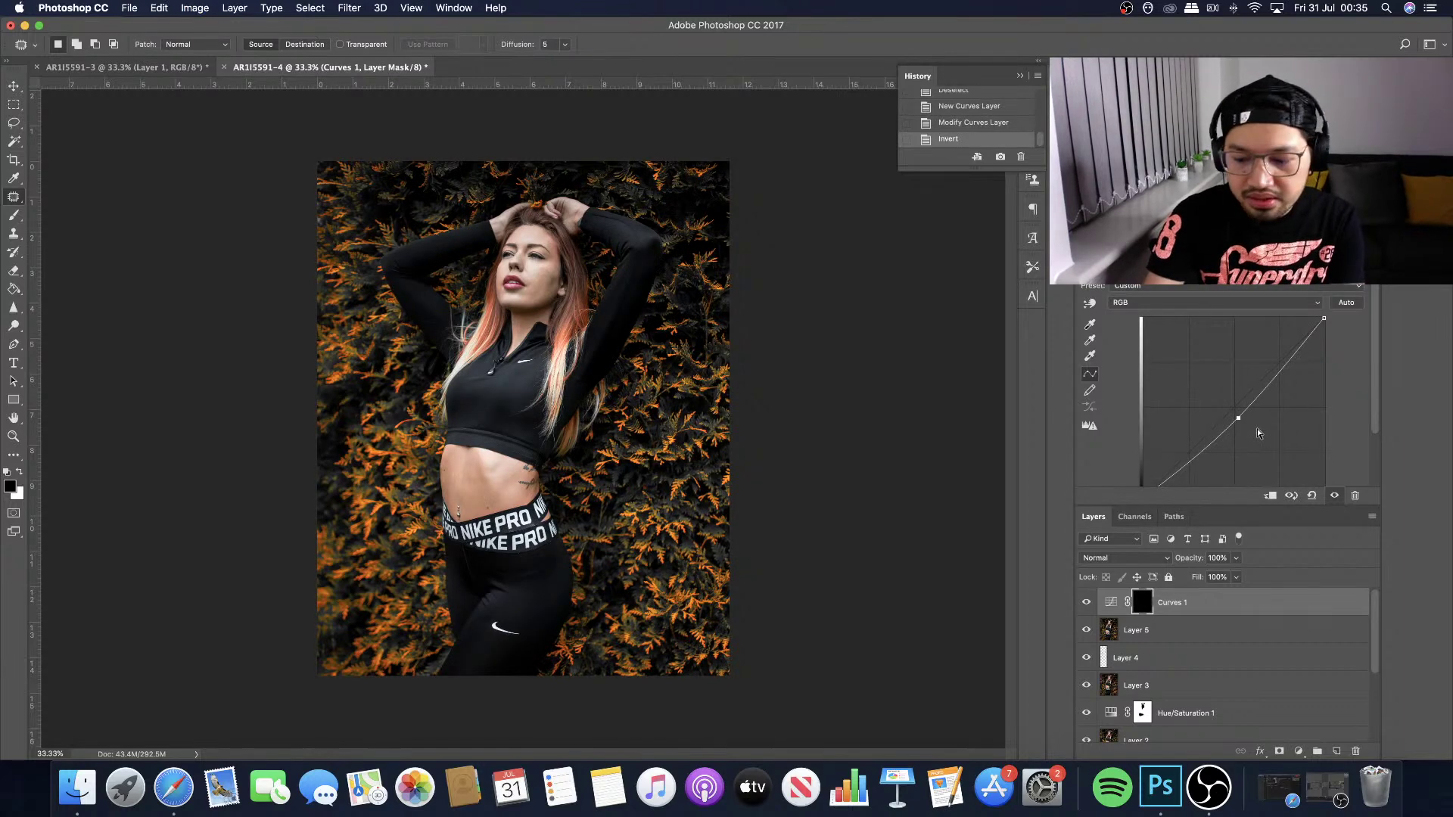
# Paint white on the Curves 1 mask with a soft brush at 21% flow to darken the contours of the abdomen.
pyautogui.press('super+plus')
pyautogui.press('super+plus')
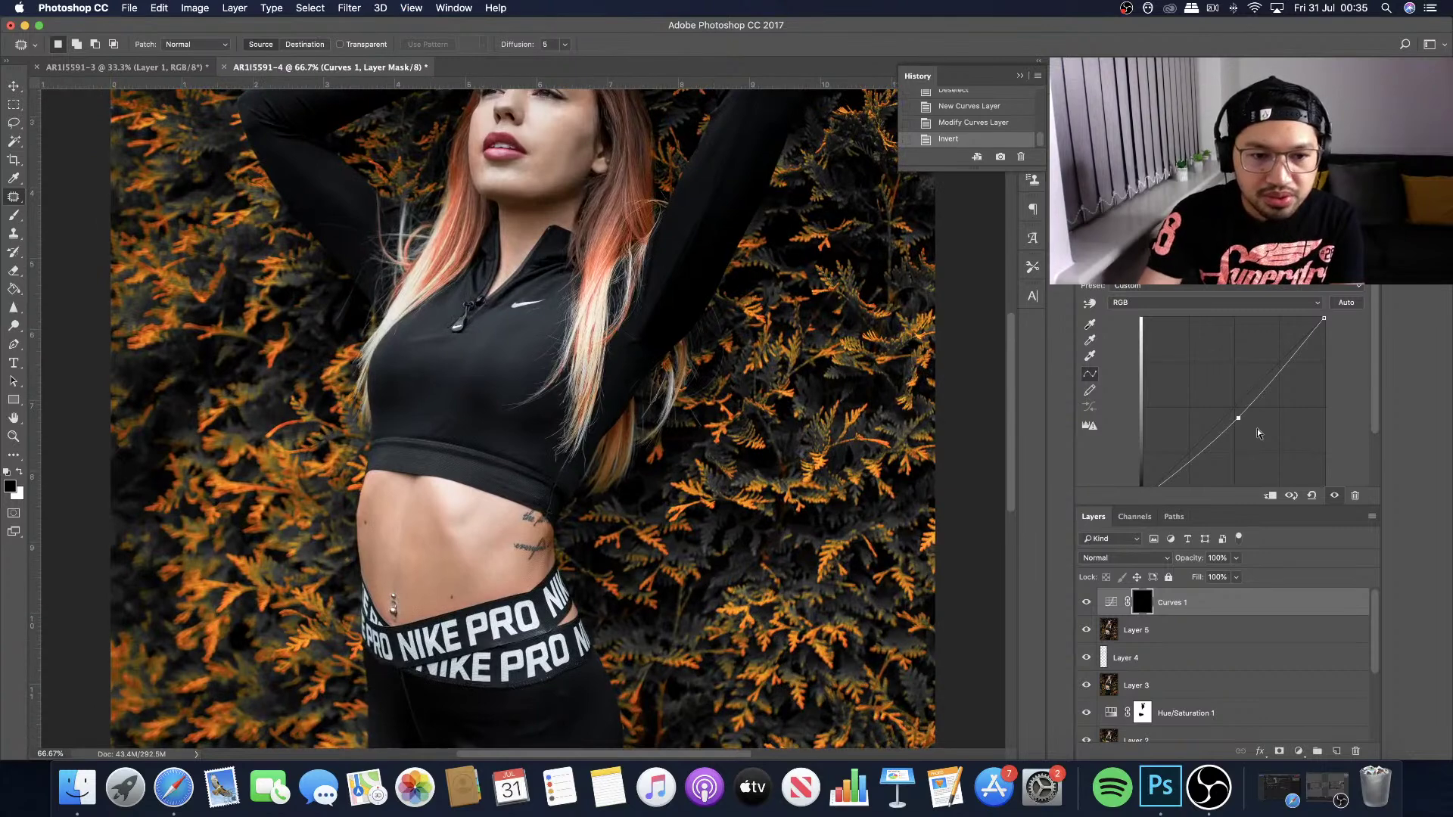
pyautogui.click(13, 215)
pyautogui.click(21, 473)
pyautogui.press('[')
pyautogui.press('[')
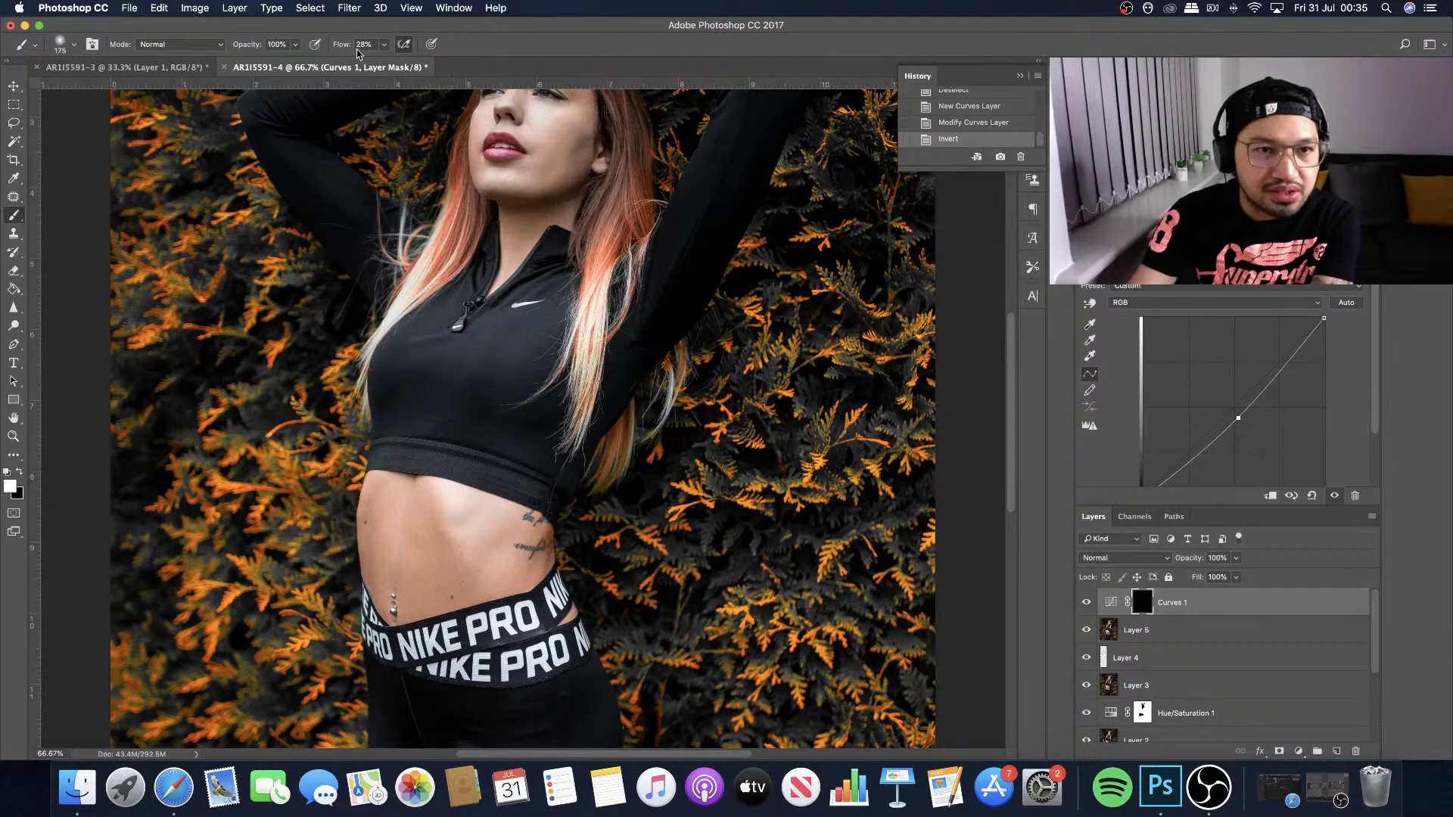
pyautogui.click(74, 43)
pyautogui.press('Return')
pyautogui.press(']')
pyautogui.press(']')
pyautogui.click(416, 474)
pyautogui.press('[')
pyautogui.press('[')
pyautogui.click(396, 486)
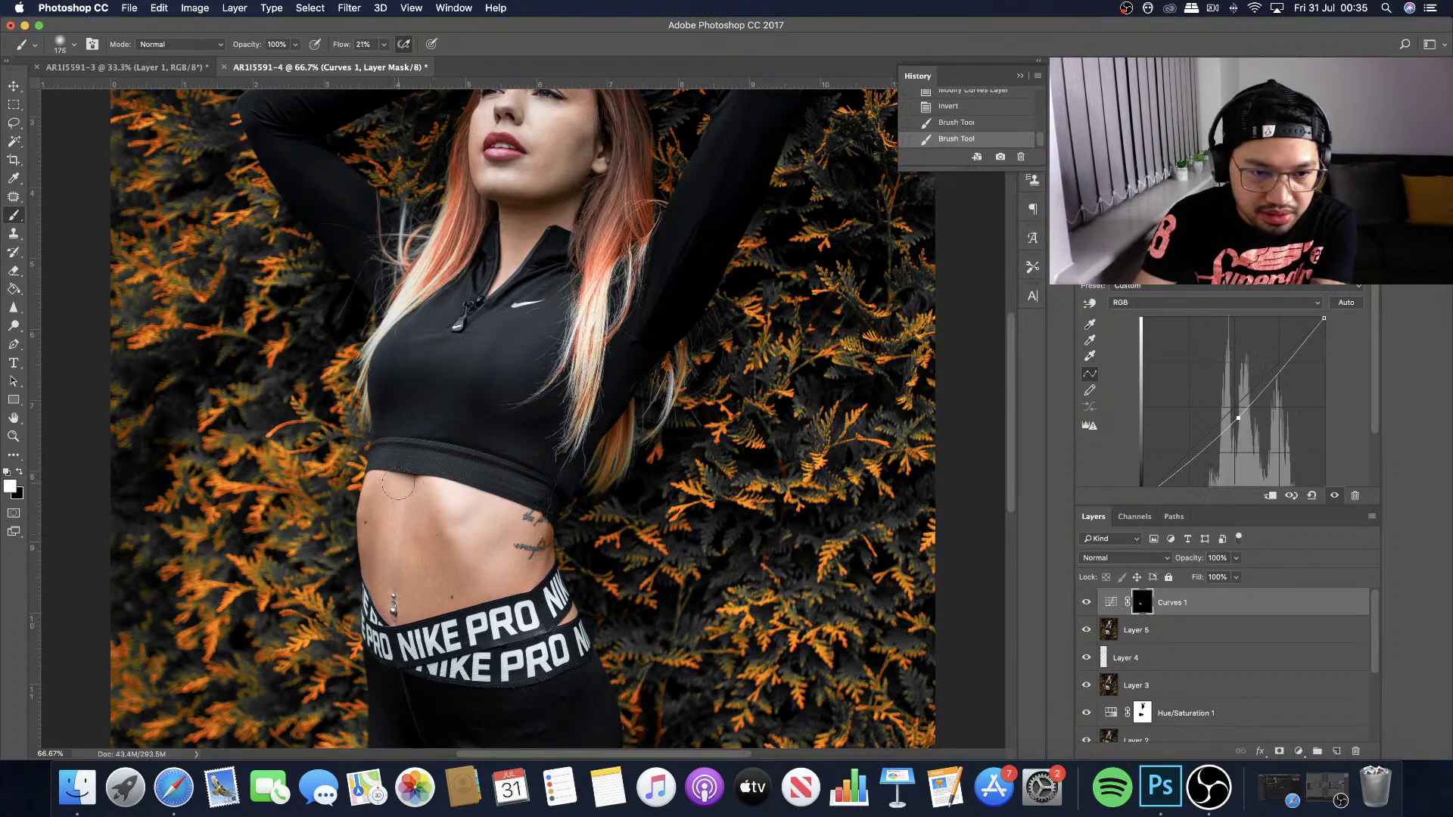
pyautogui.click(371, 557)
pyautogui.scroll(3, 450, 577)
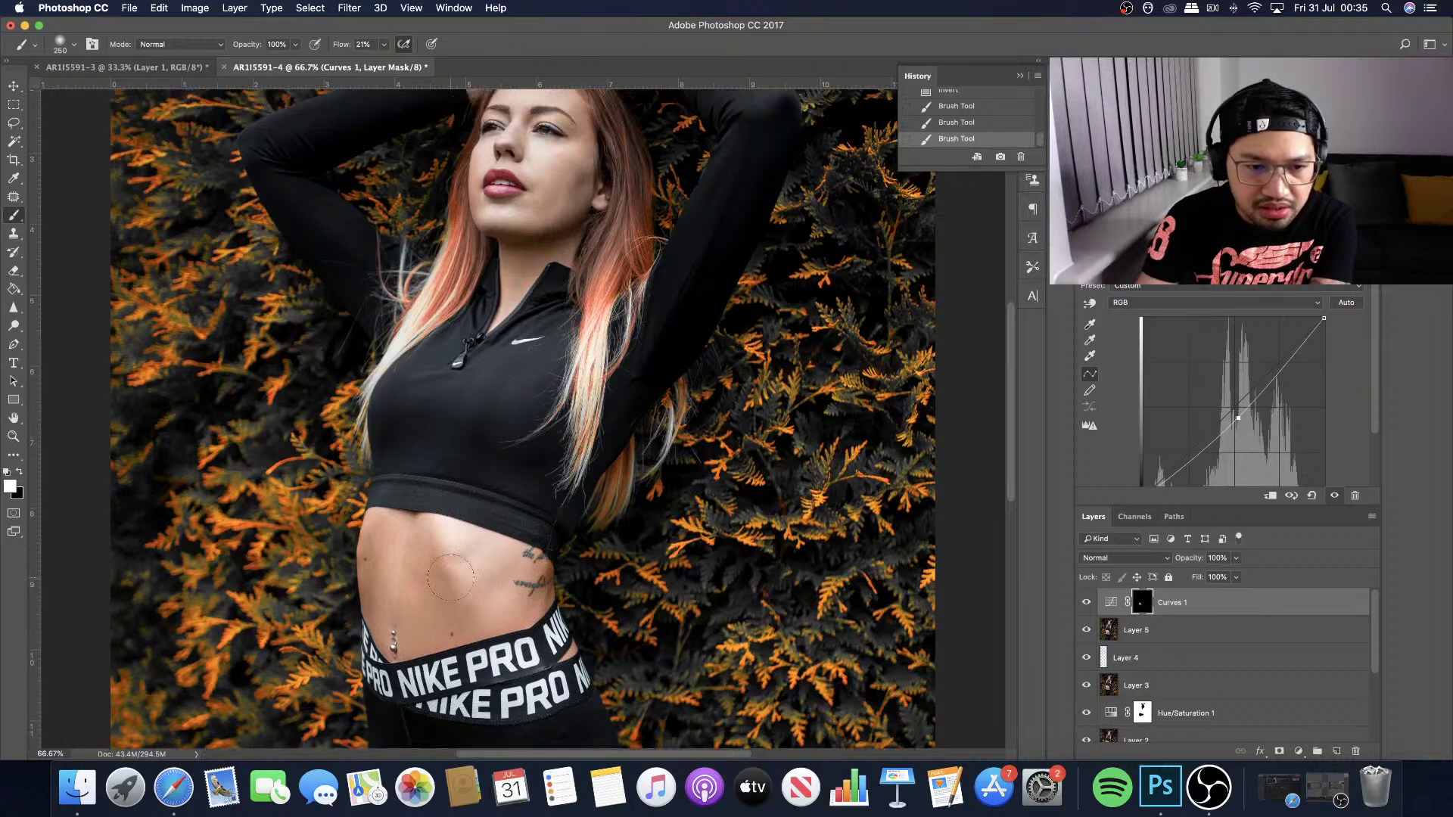
# Set the brush flow to 1% for subtle shading of the face on the Curves 1 mask.
pyautogui.scroll(10, 447, 547)
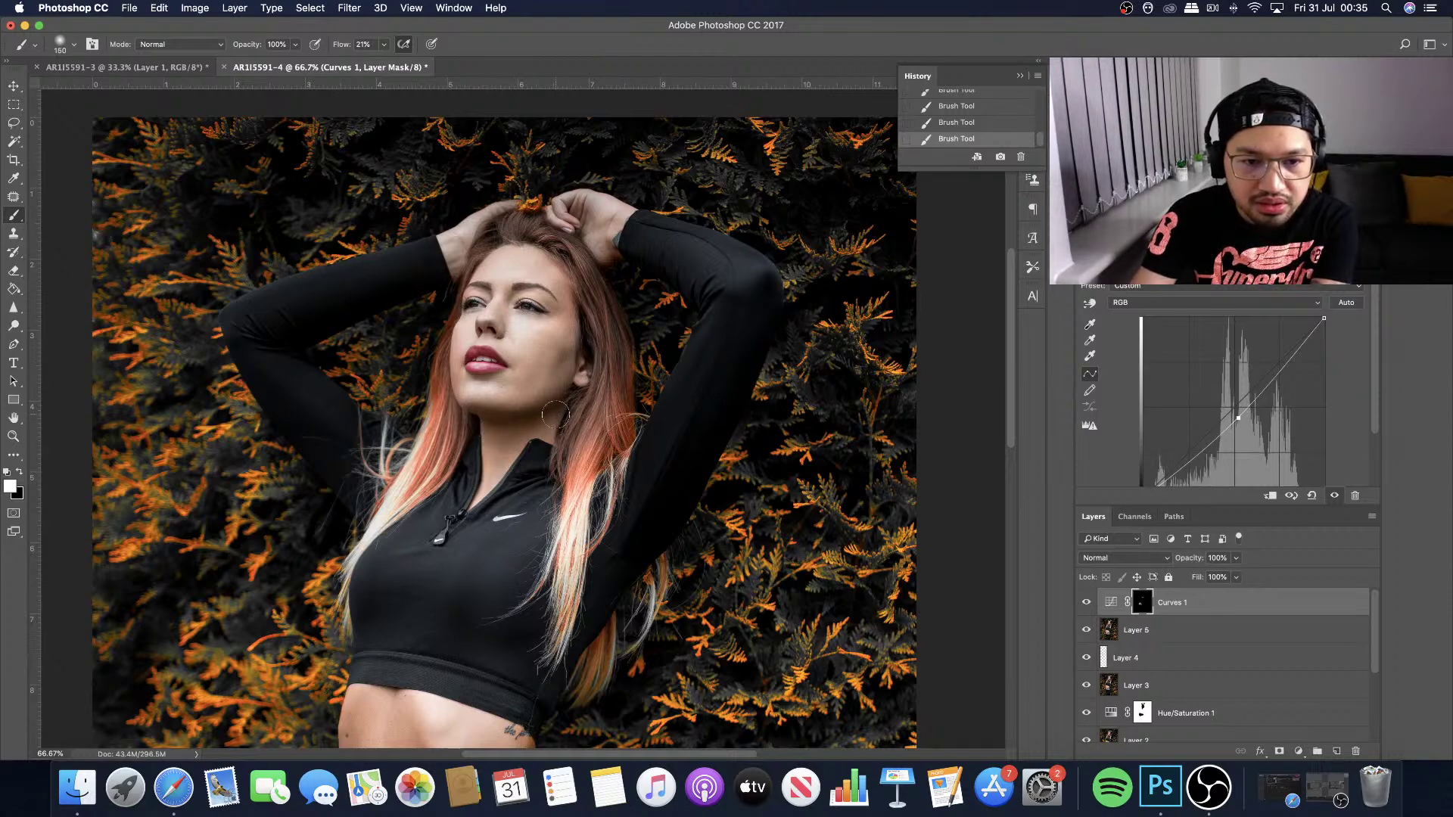
pyautogui.scroll(5, 556, 414)
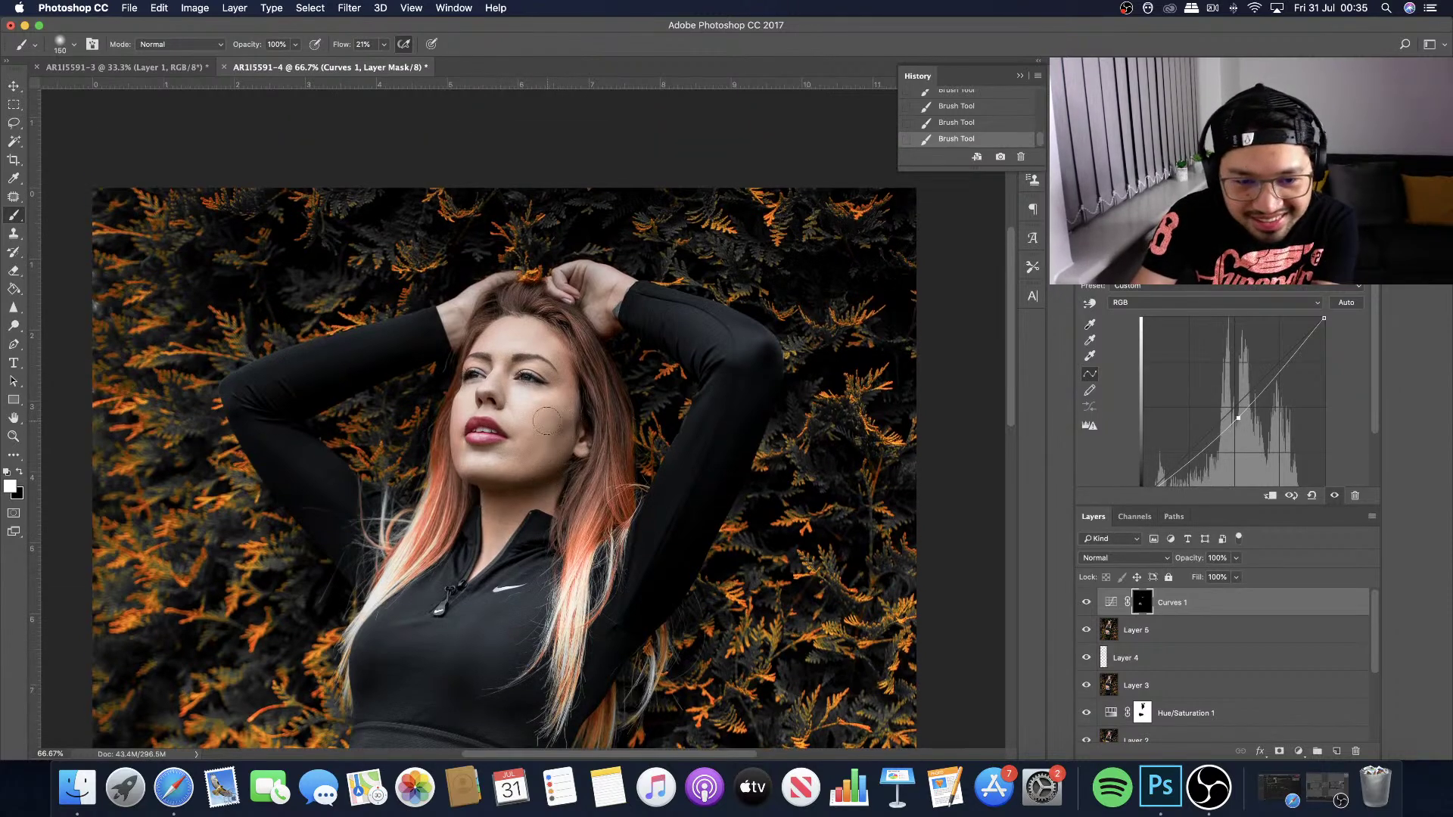
pyautogui.press('super+plus')
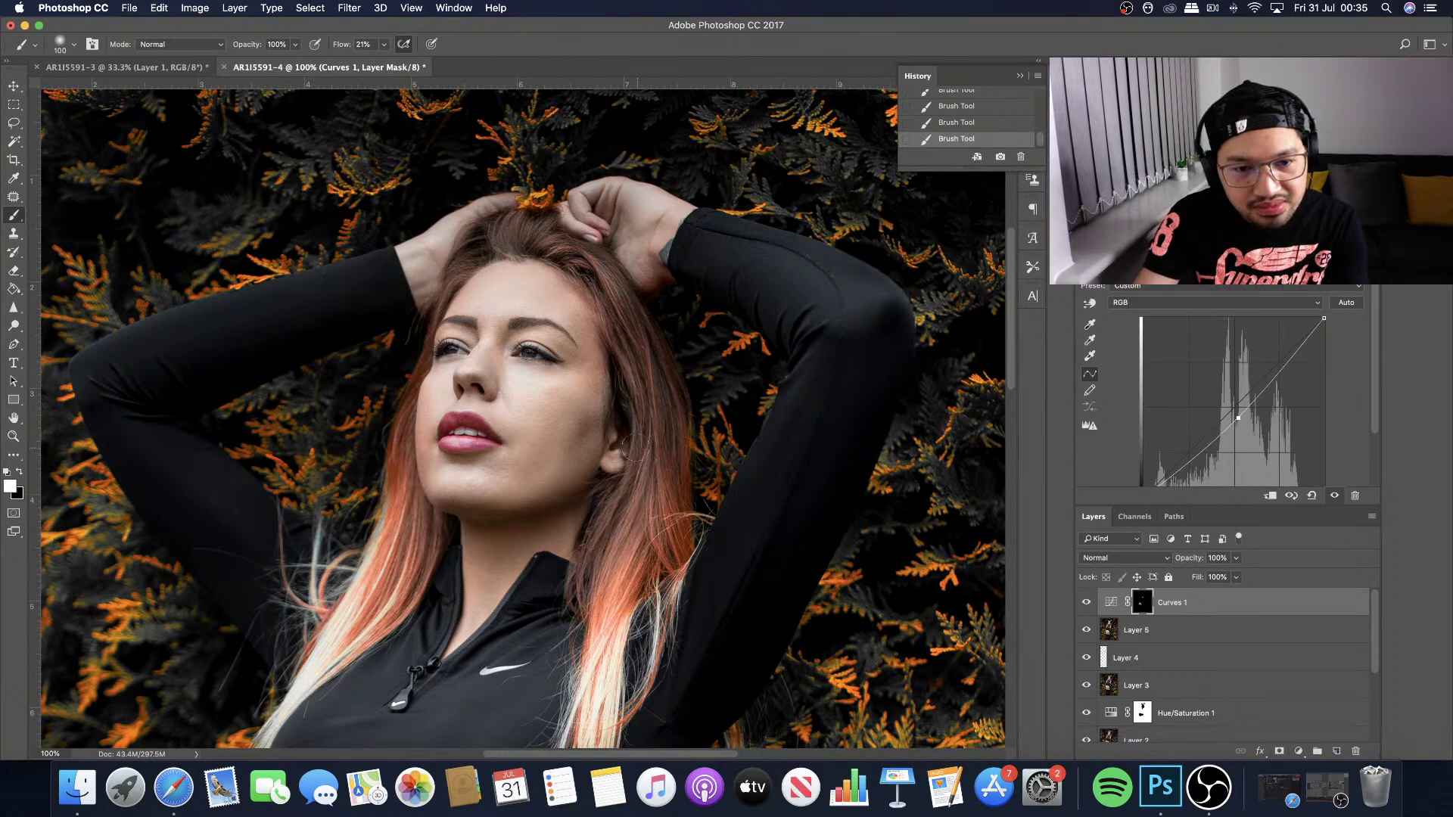
pyautogui.moveTo(380, 46); pyautogui.dragTo(371, 70)
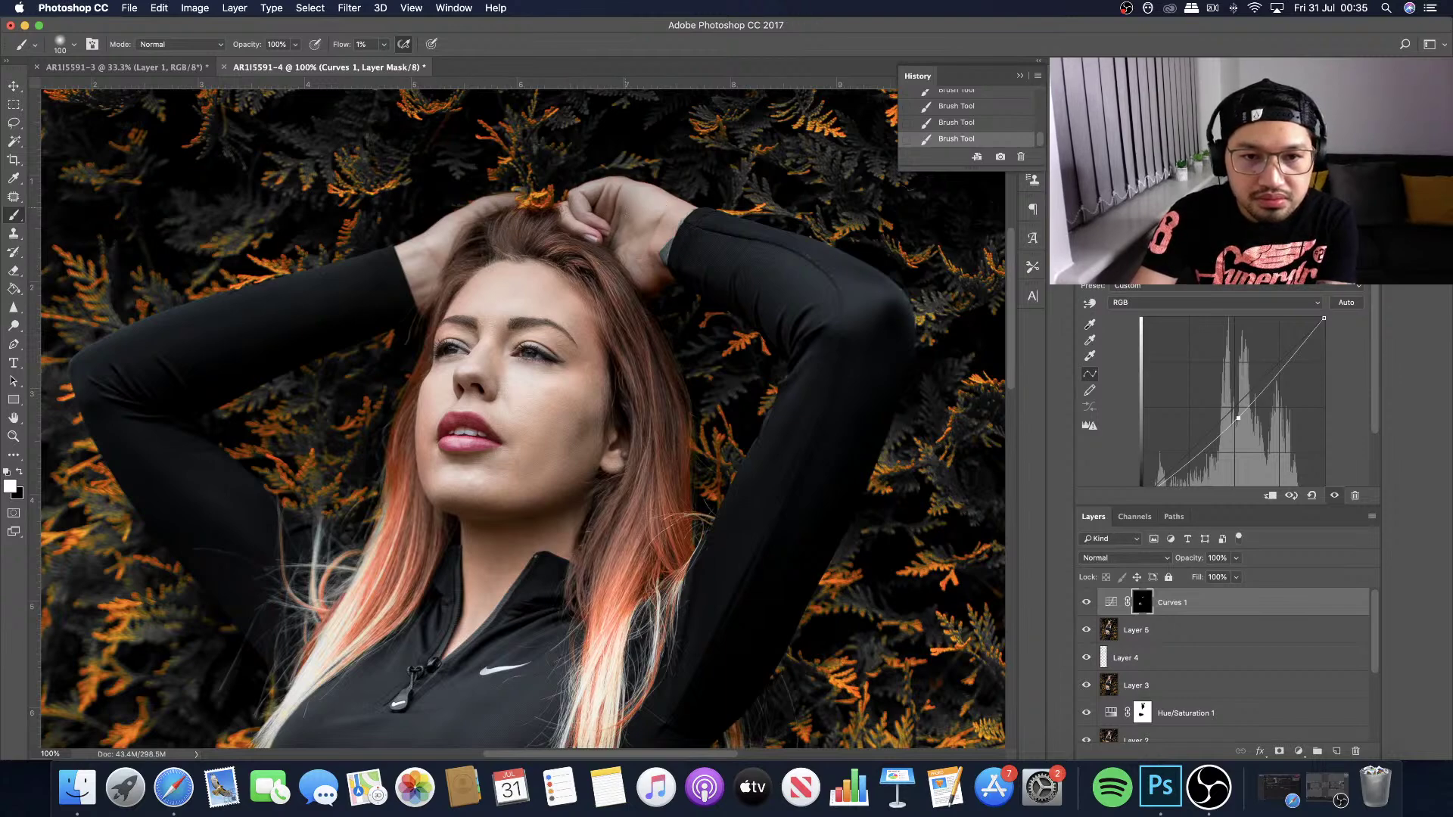
# Examine the shading on the face and full figure, comparing the image with Curves 1 hidden and shown.
pyautogui.press('super+minus')
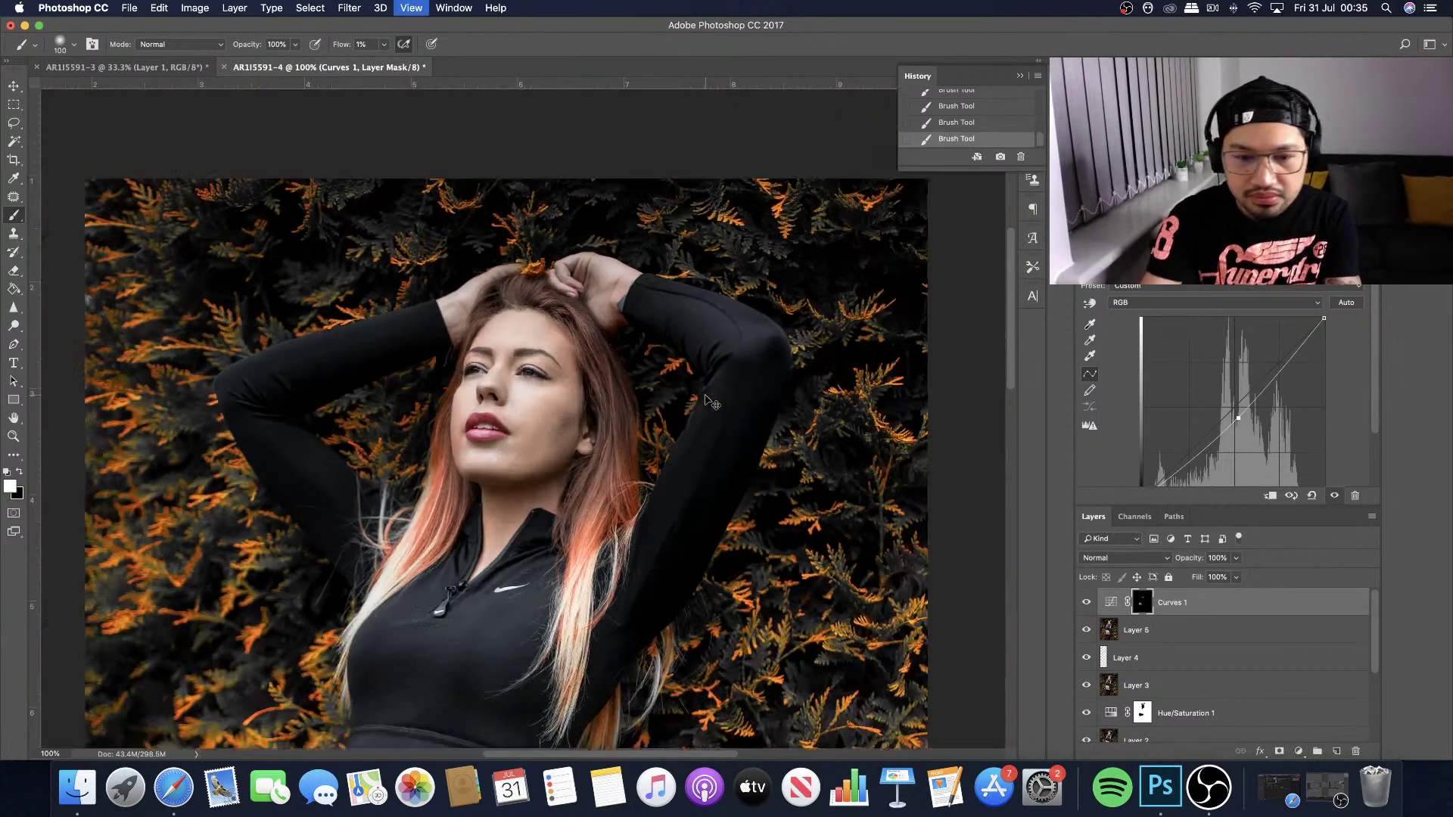
pyautogui.press('super+plus')
pyautogui.press('super+plus')
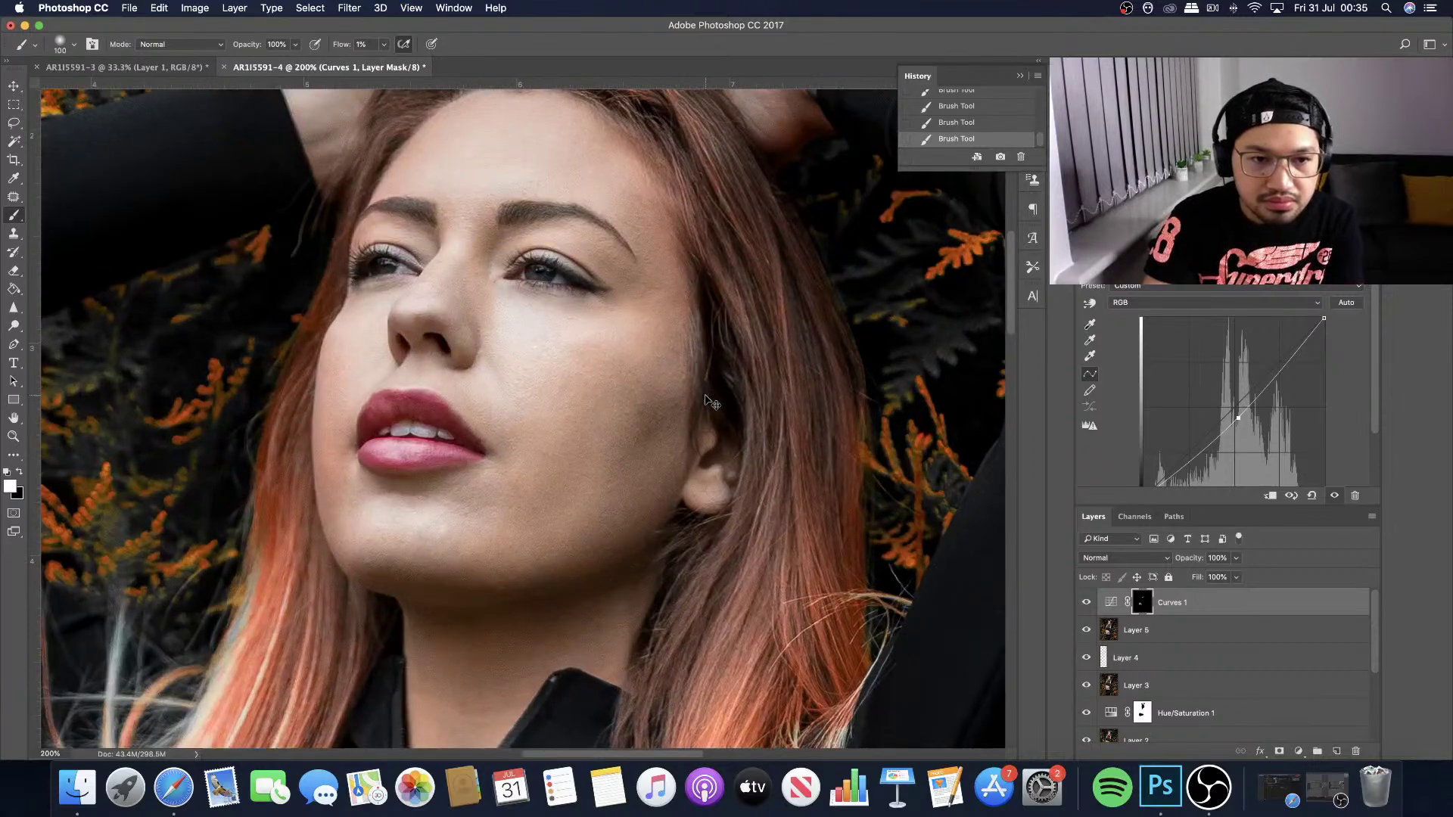
pyautogui.press('super+minus')
pyautogui.press('super+minus')
pyautogui.press('super+minus')
pyautogui.press('super+minus')
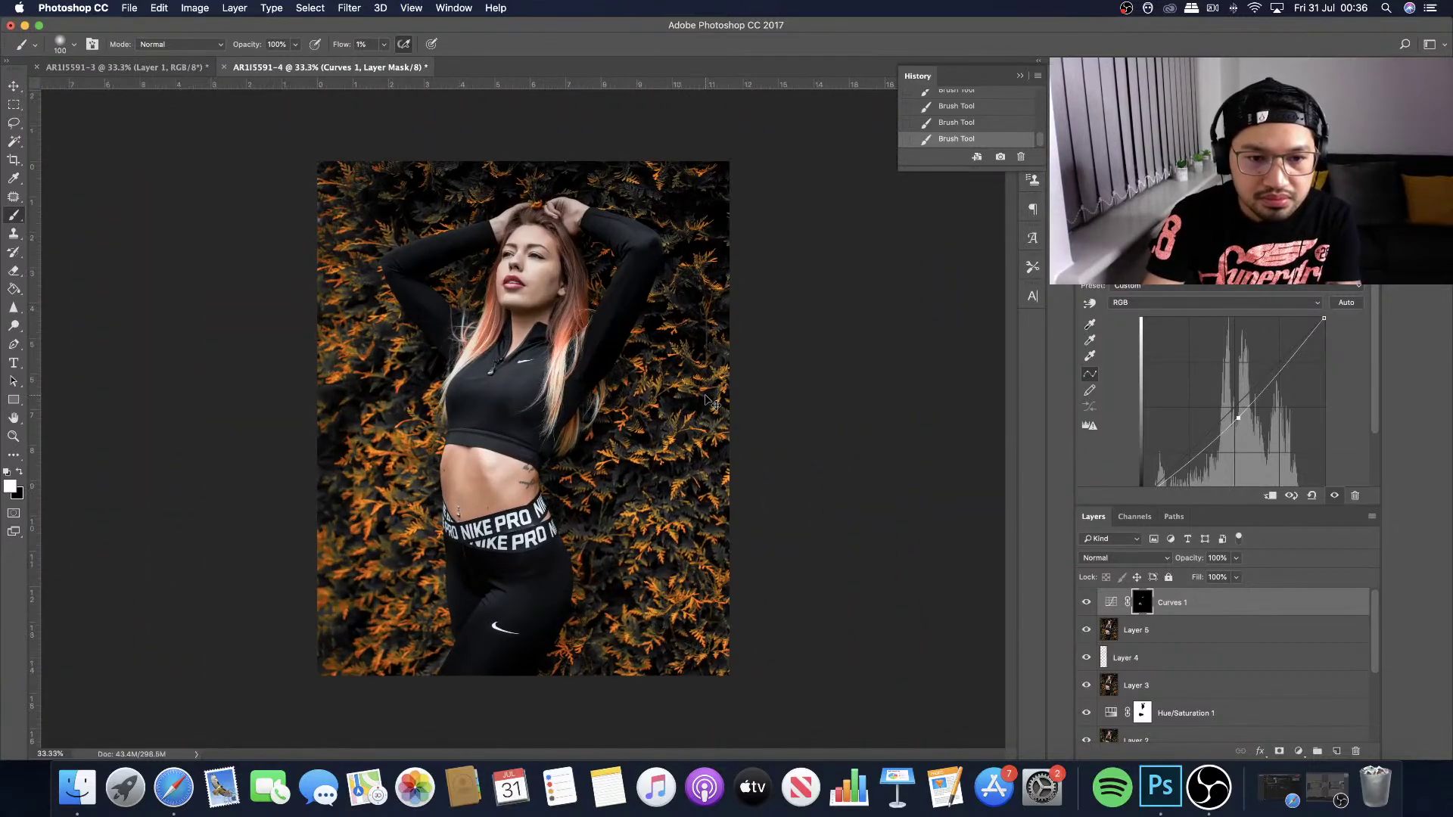
pyautogui.press('super+plus')
pyautogui.press('super+minus')
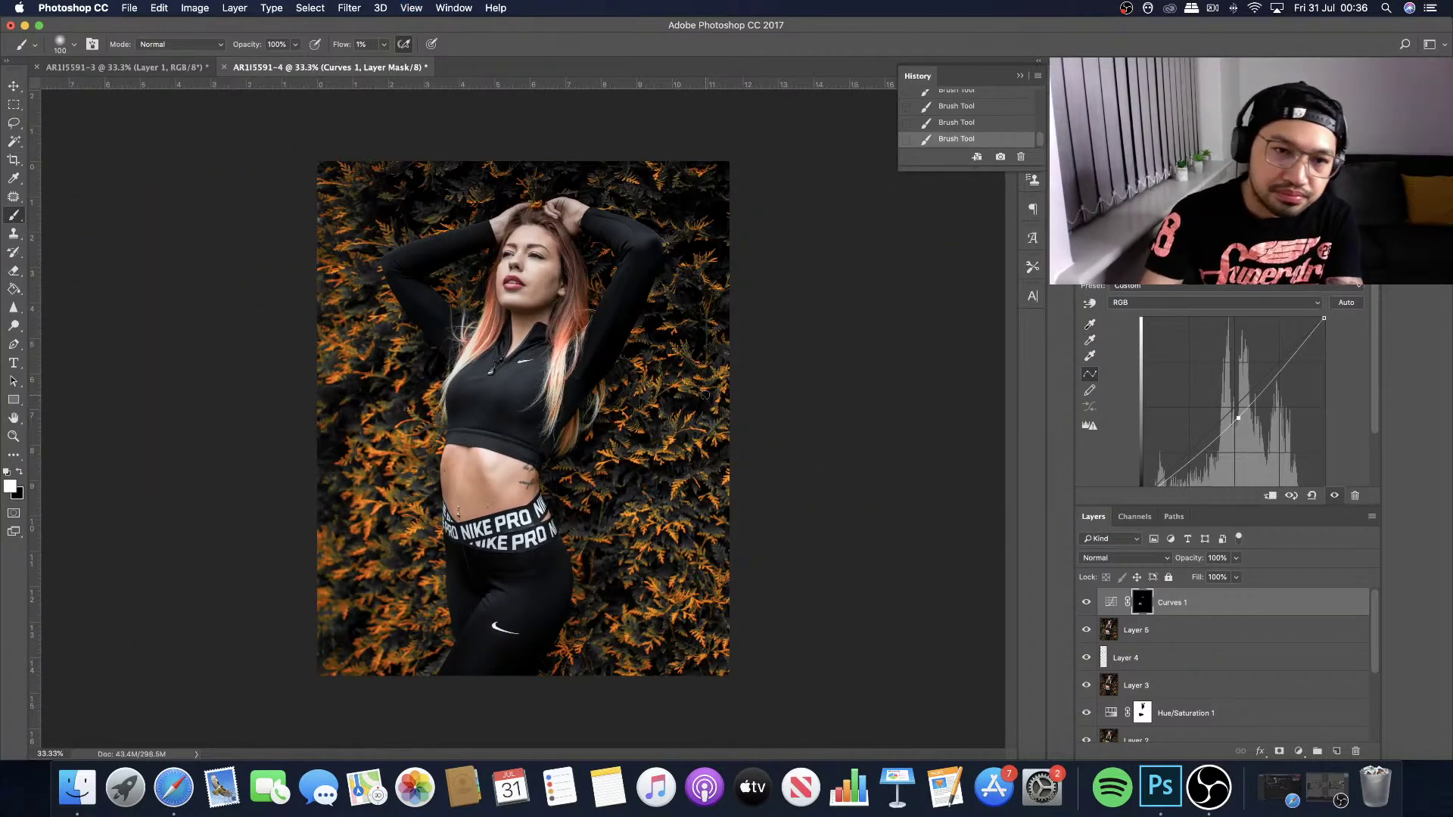
pyautogui.click(1087, 604)
pyautogui.click(1085, 604)
pyautogui.click(1085, 604)
pyautogui.click(1085, 603)
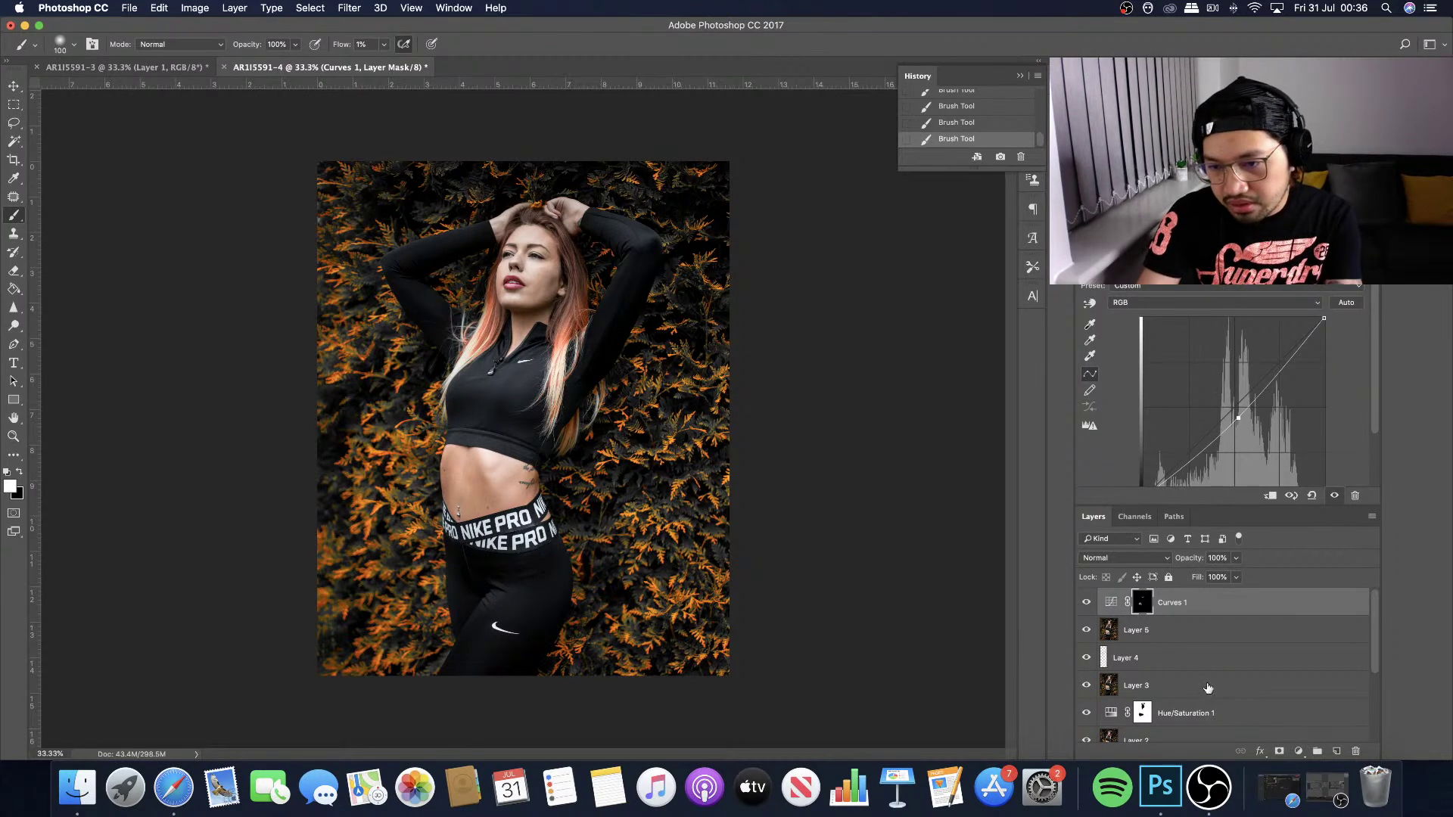
# Add a second Curves adjustment layer above Curves 1, pull the RGB midtones down and invert its mask to black.
pyautogui.click(1299, 751)
pyautogui.click(1322, 550)
pyautogui.moveTo(1234, 401); pyautogui.dragTo(1245, 419)
pyautogui.press('super+i')
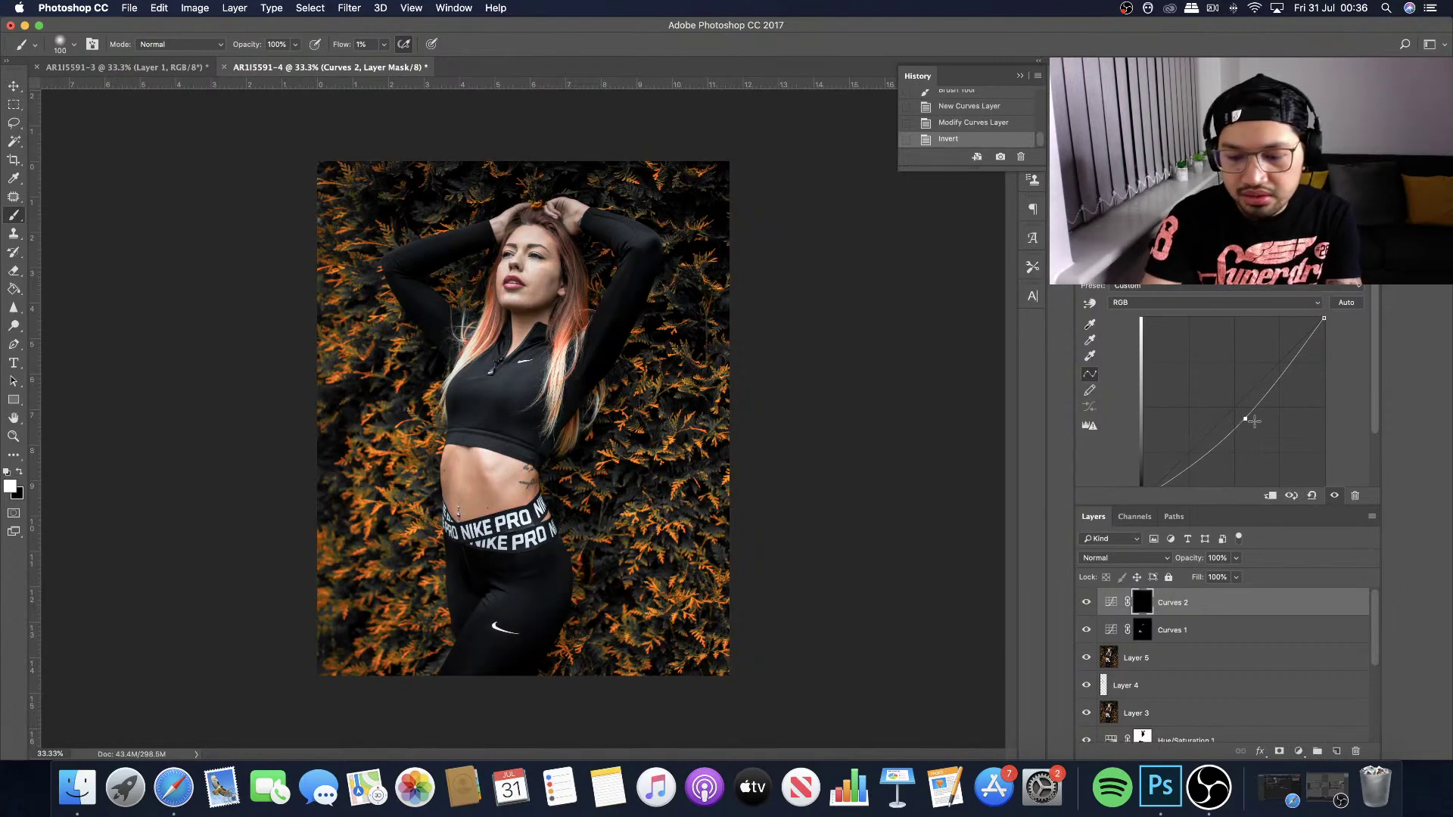
# Paint white at 1% flow on the Curves 2 mask over the cheek in front of the ear.
pyautogui.press('super+equal')
pyautogui.press('super+equal')
pyautogui.press('super+equal')
pyautogui.scroll(4, 882, 344)
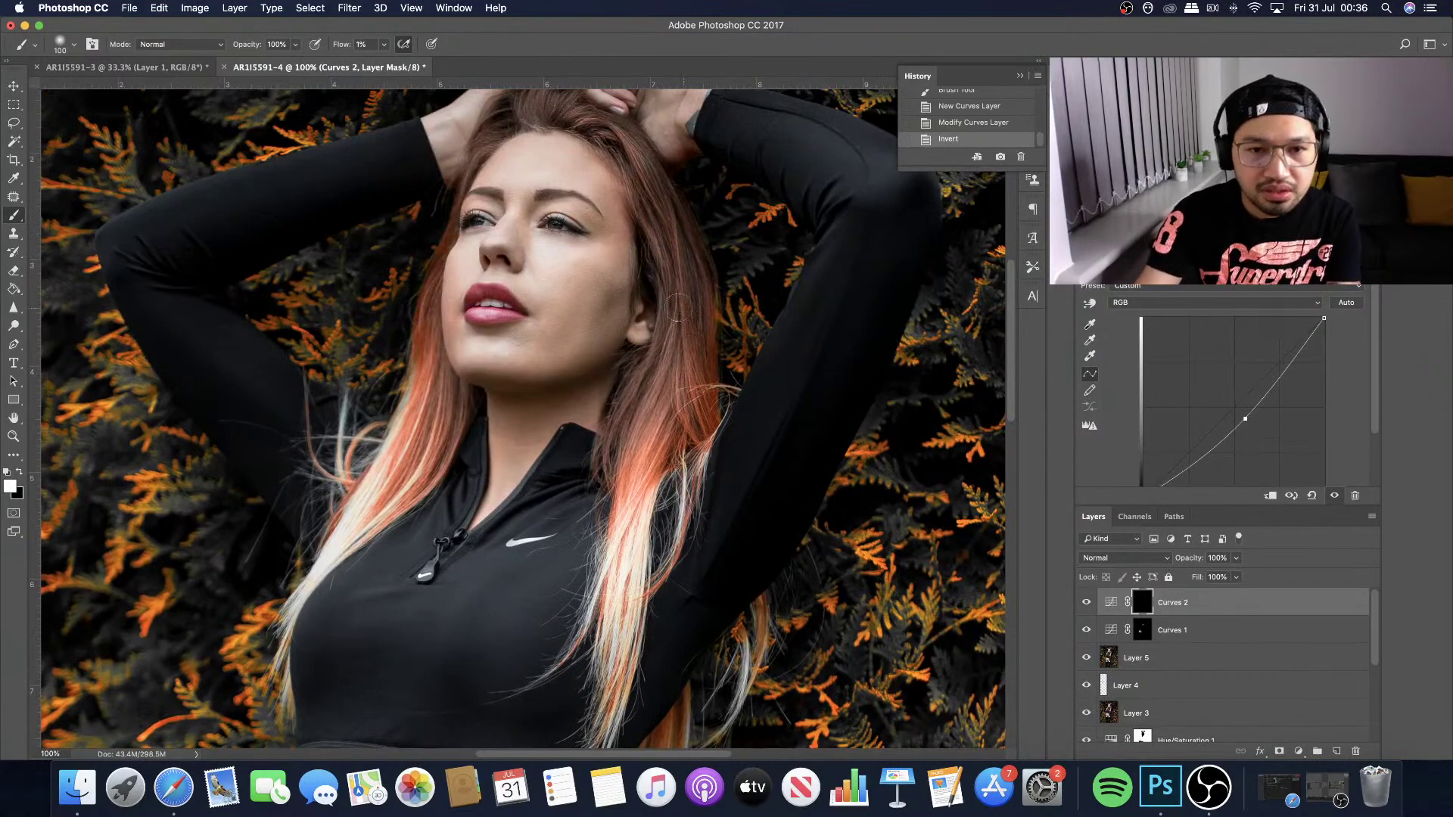
pyautogui.moveTo(605, 300); pyautogui.dragTo(624, 297)
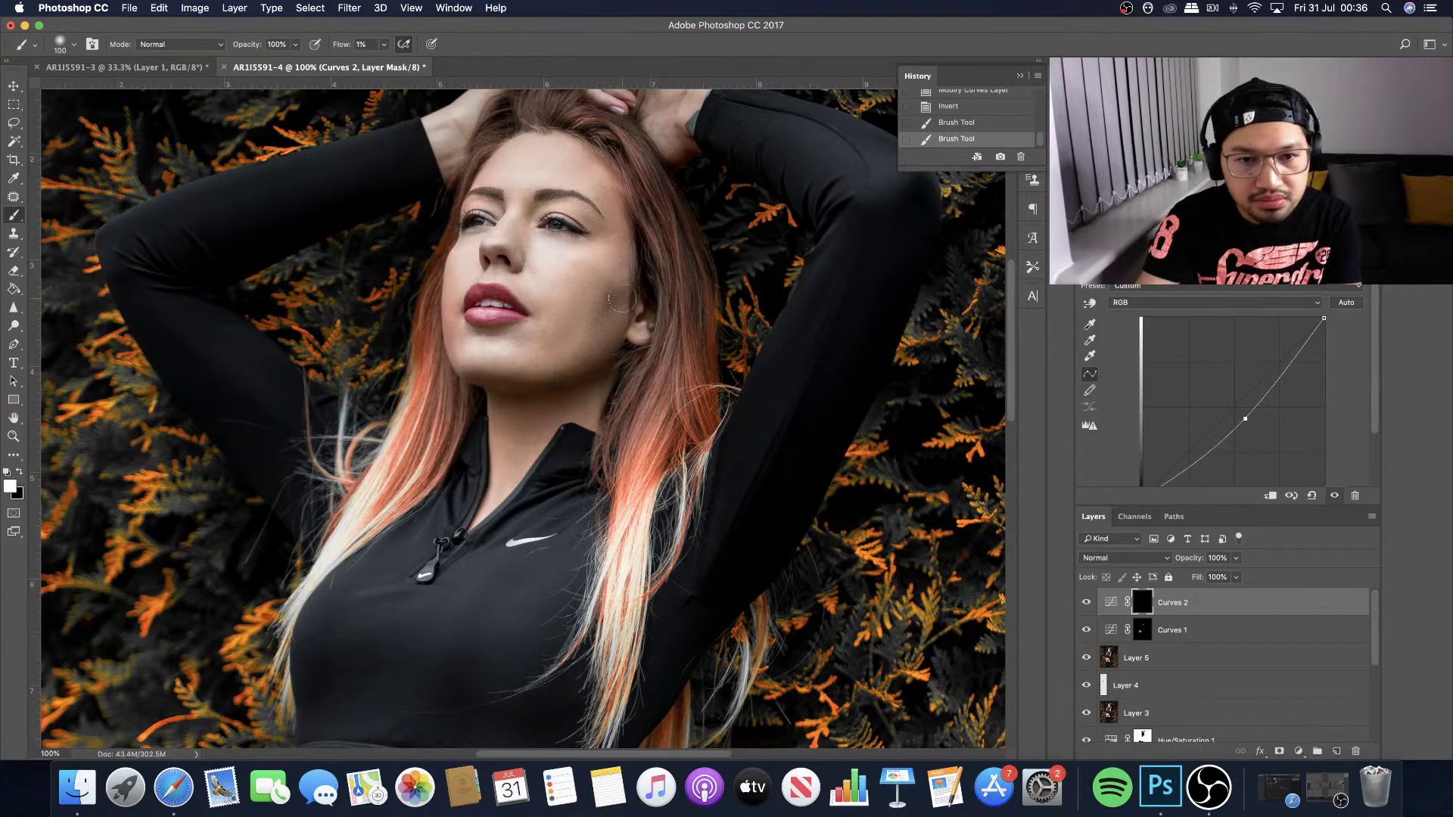
pyautogui.moveTo(615, 297); pyautogui.dragTo(621, 300)
pyautogui.moveTo(616, 299); pyautogui.dragTo(624, 296)
# Raise the brush flow to 10% and set the brush size to 90 to deepen the cheek shadow on the Curves 2 mask.
pyautogui.press('[')
pyautogui.press('[')
pyautogui.click(384, 43)
pyautogui.moveTo(382, 60); pyautogui.dragTo(389, 60)
pyautogui.press(']')
pyautogui.press(']')
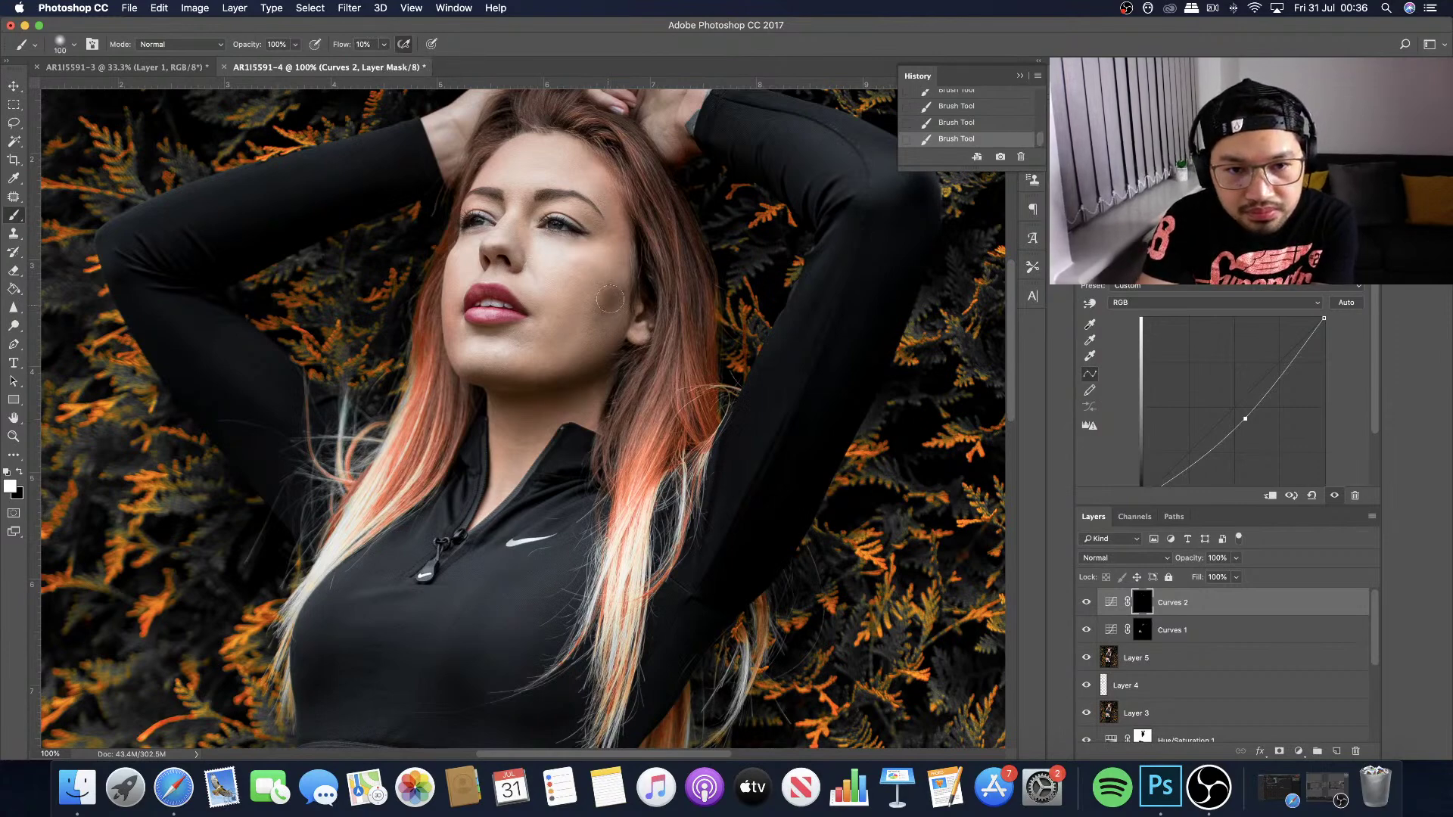
pyautogui.press('[')
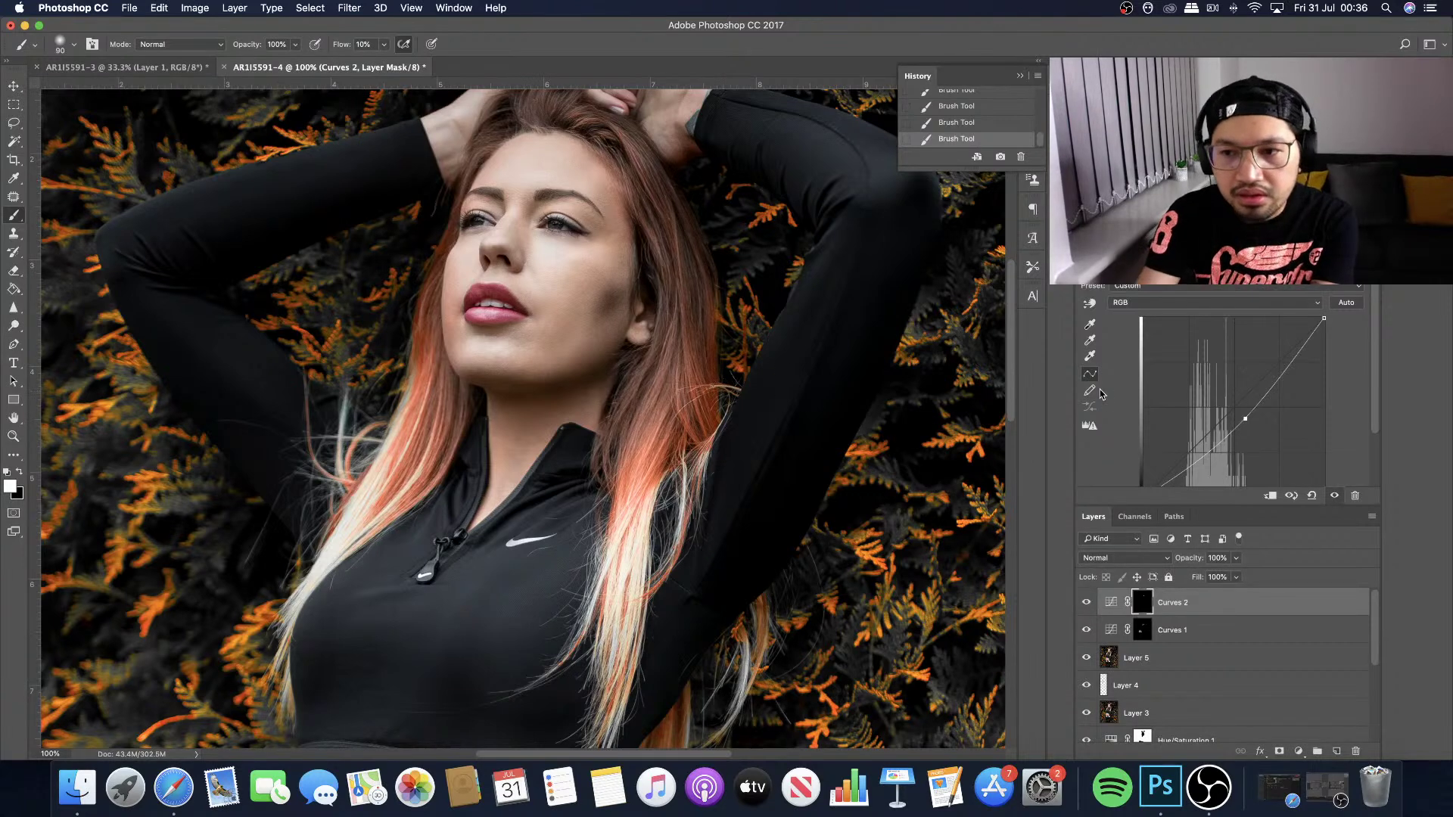
# Pull the Curves 2 RGB midtones up and paint white at 1% flow on its mask over the cheek, checking the layer on and off.
pyautogui.moveTo(1245, 416); pyautogui.dragTo(1232, 387)
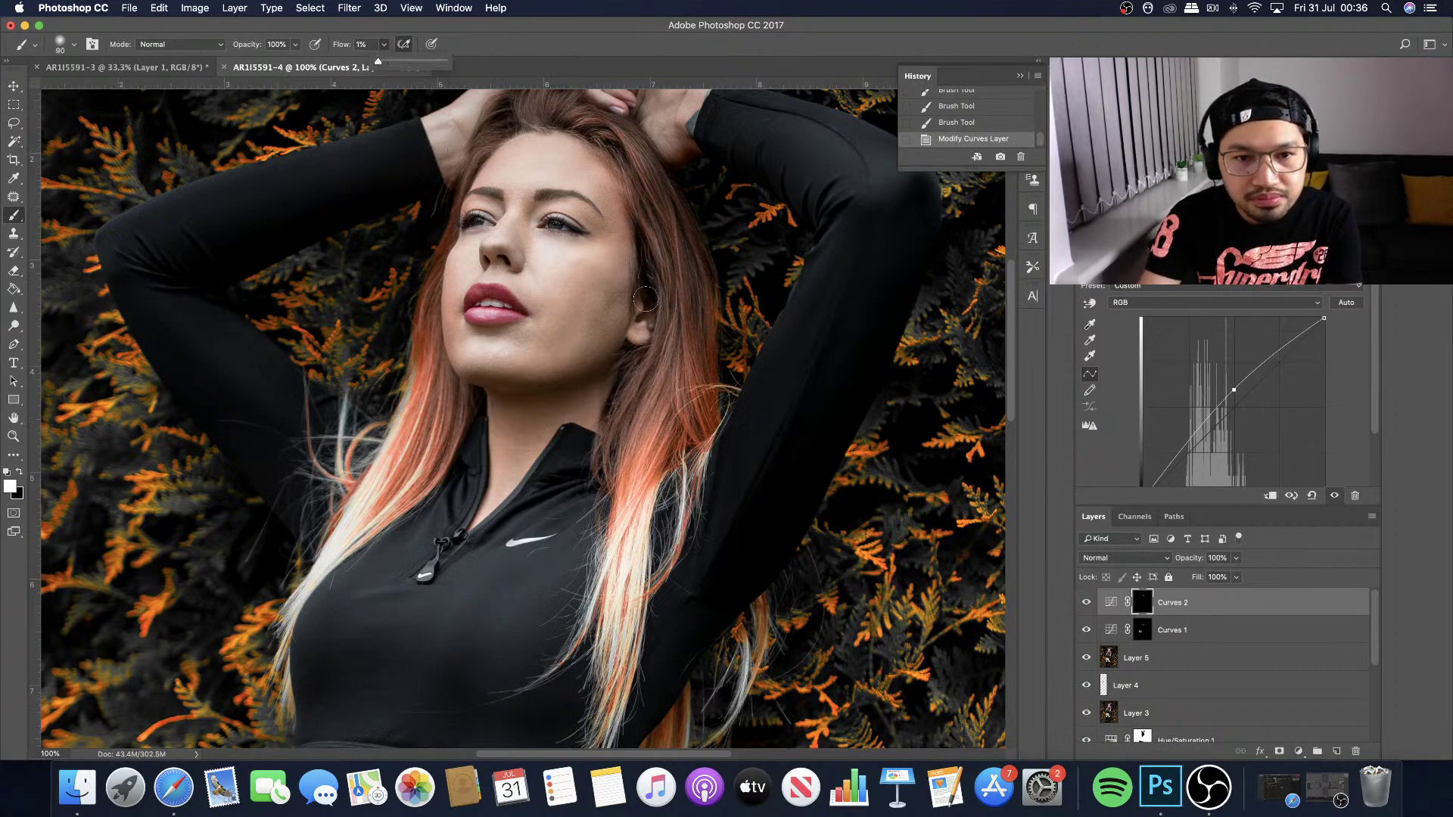
pyautogui.moveTo(611, 301); pyautogui.dragTo(614, 299)
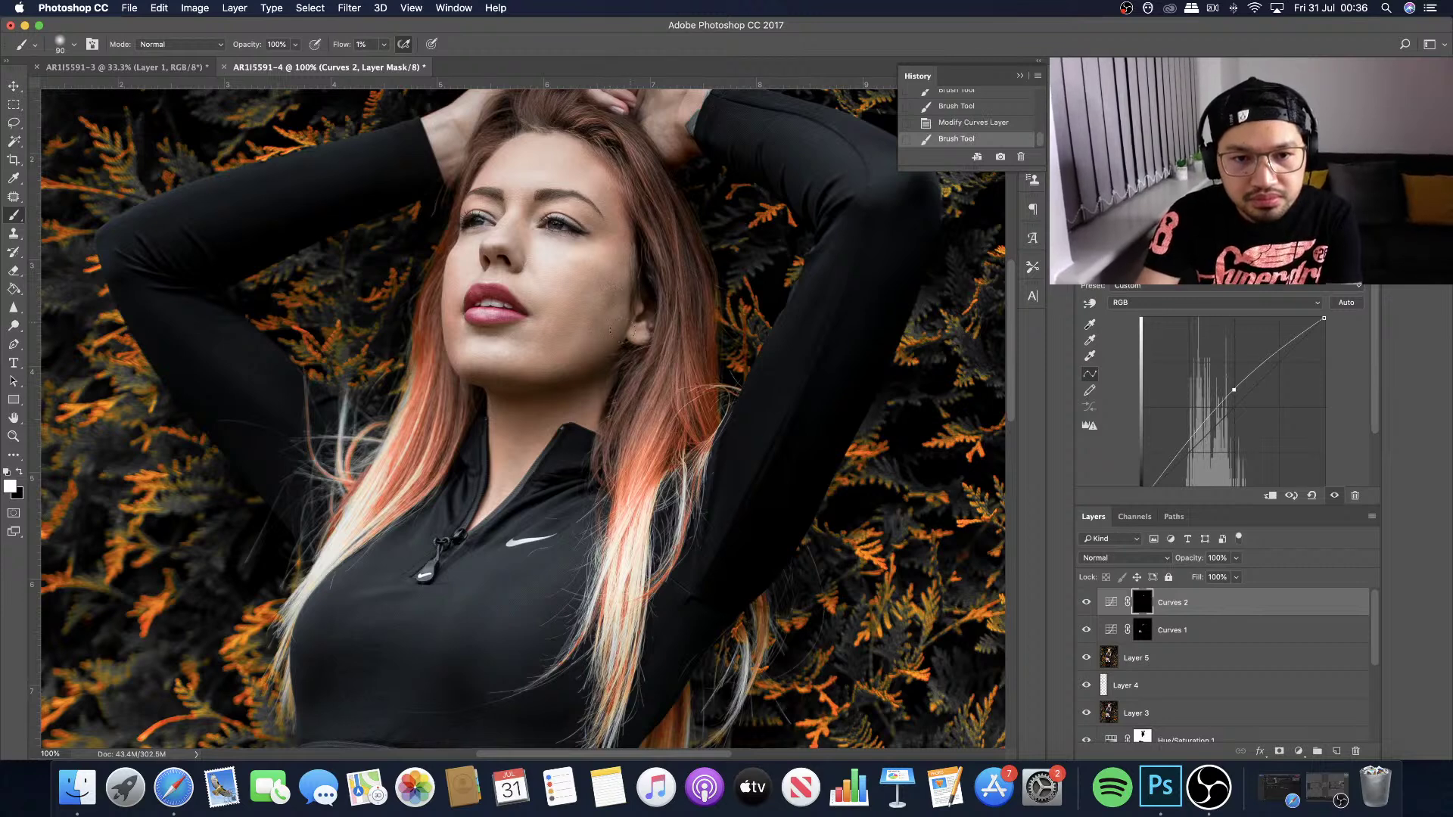
pyautogui.moveTo(614, 296)
pyautogui.mouseDown()
pyautogui.moveTo(593, 340)
pyautogui.moveTo(620, 288)
pyautogui.mouseUp()
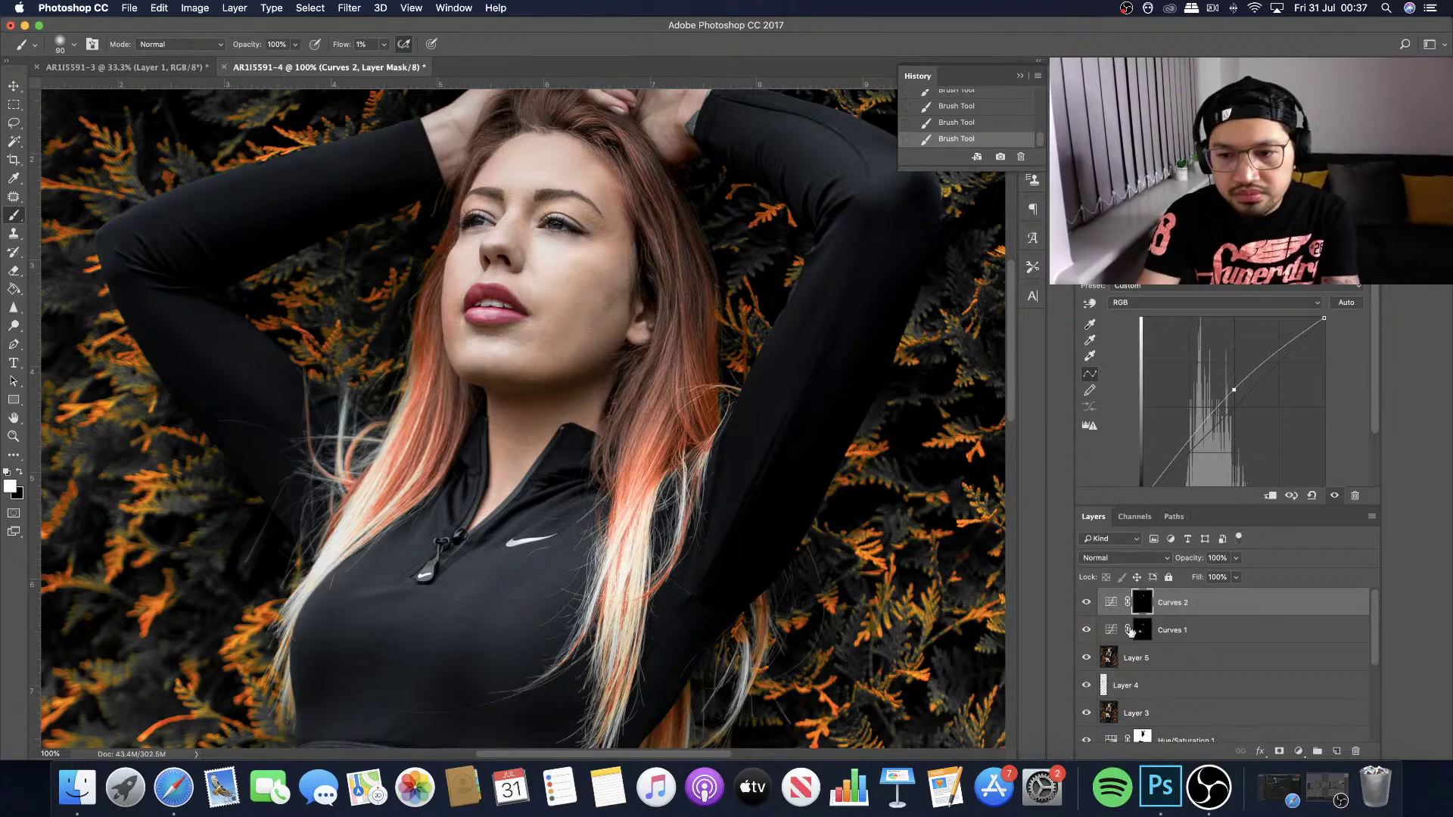
pyautogui.click(1087, 603)
pyautogui.click(1087, 603)
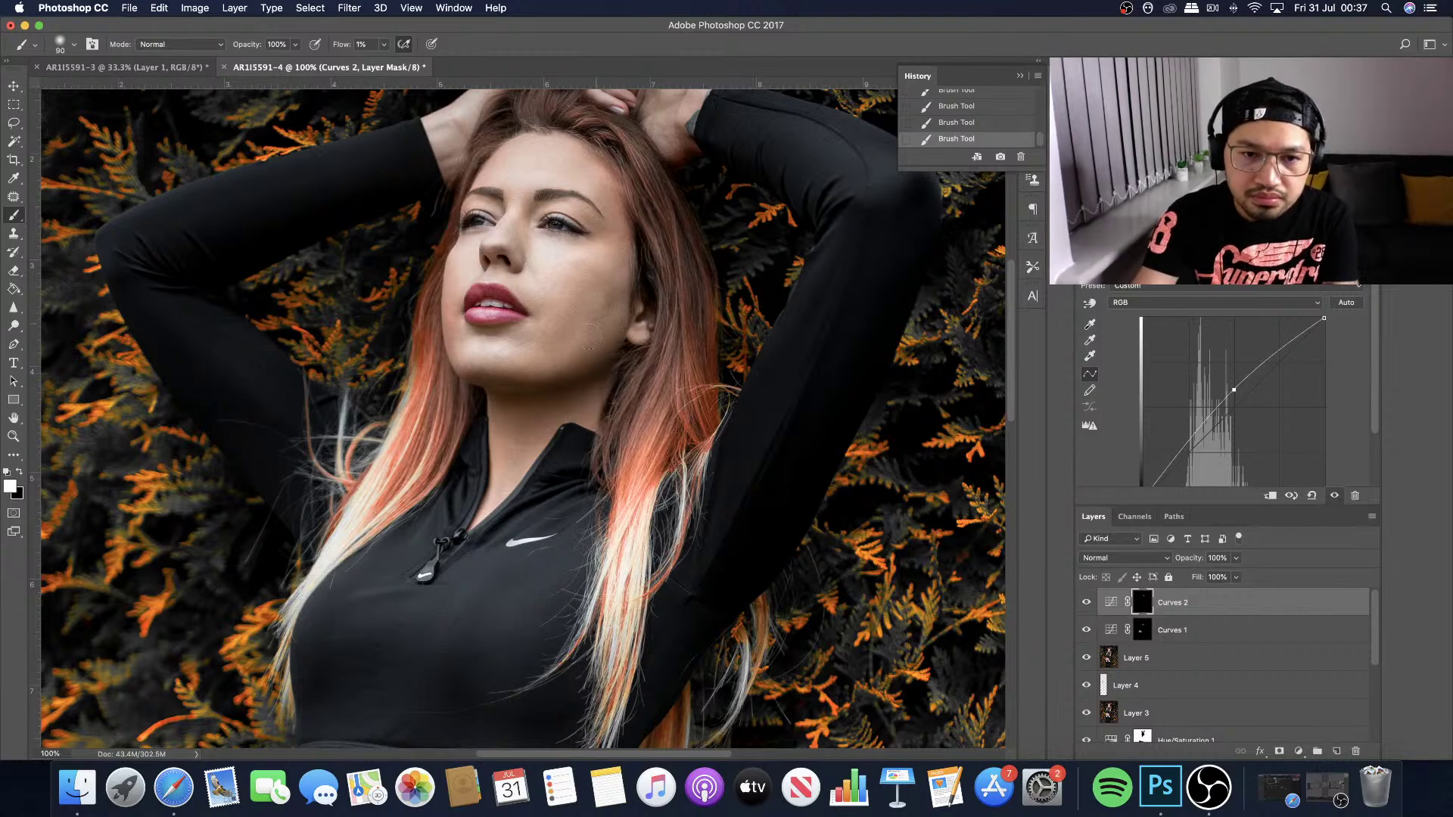
# Set the brush flow to 8% and the brush size to 80.
pyautogui.click(384, 49)
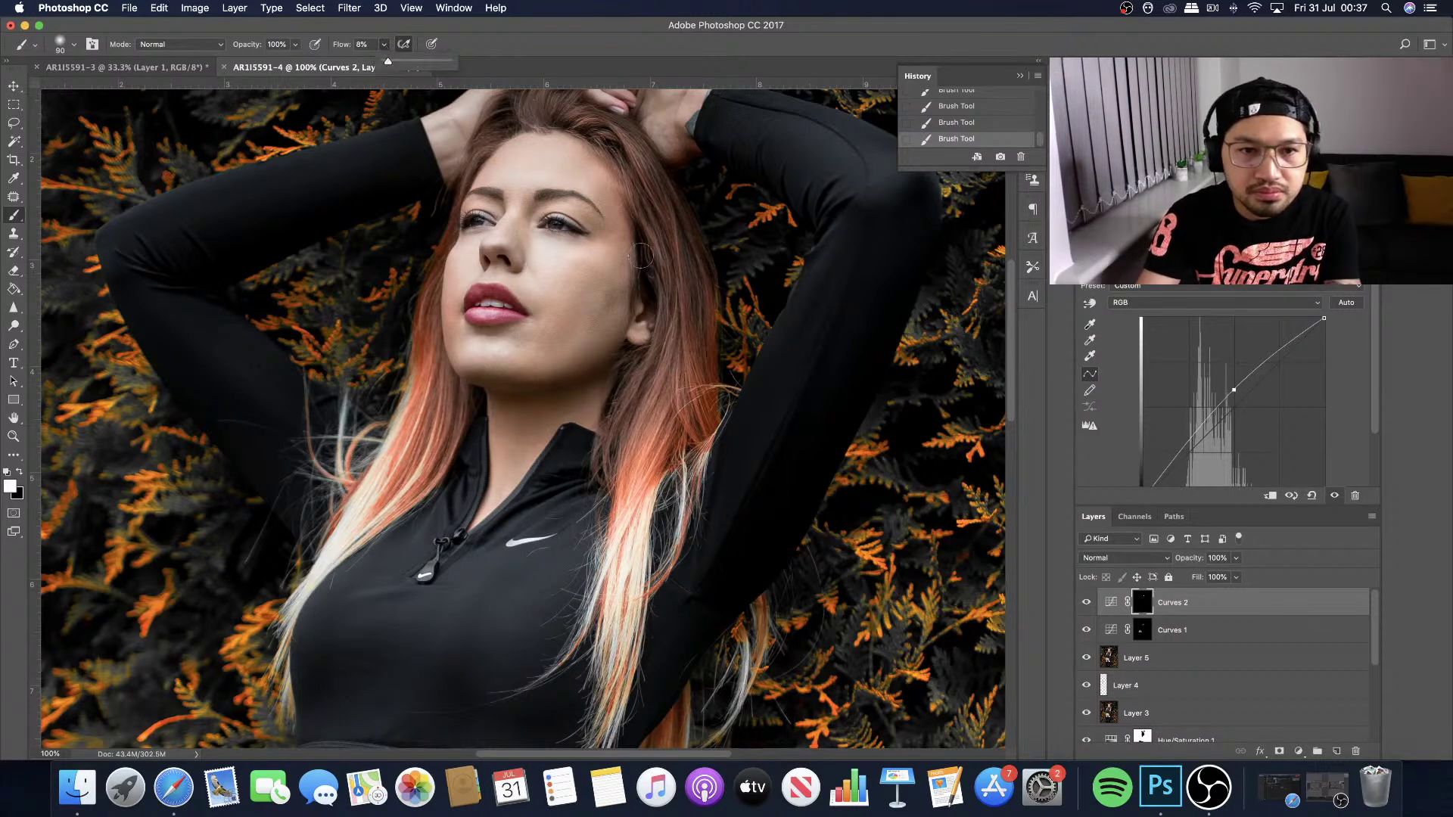
pyautogui.press('[')
pyautogui.press('[')
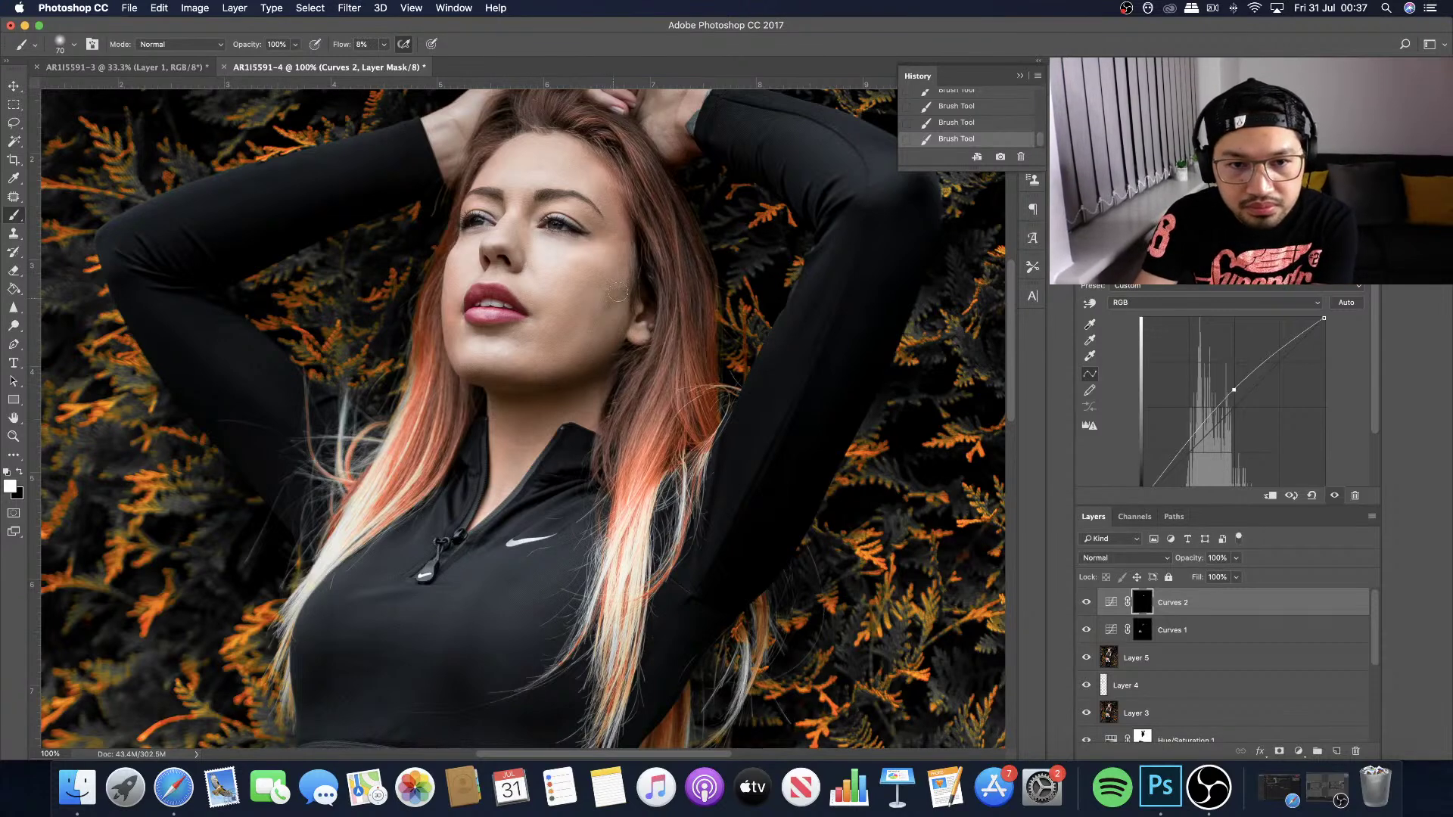
pyautogui.press(']')
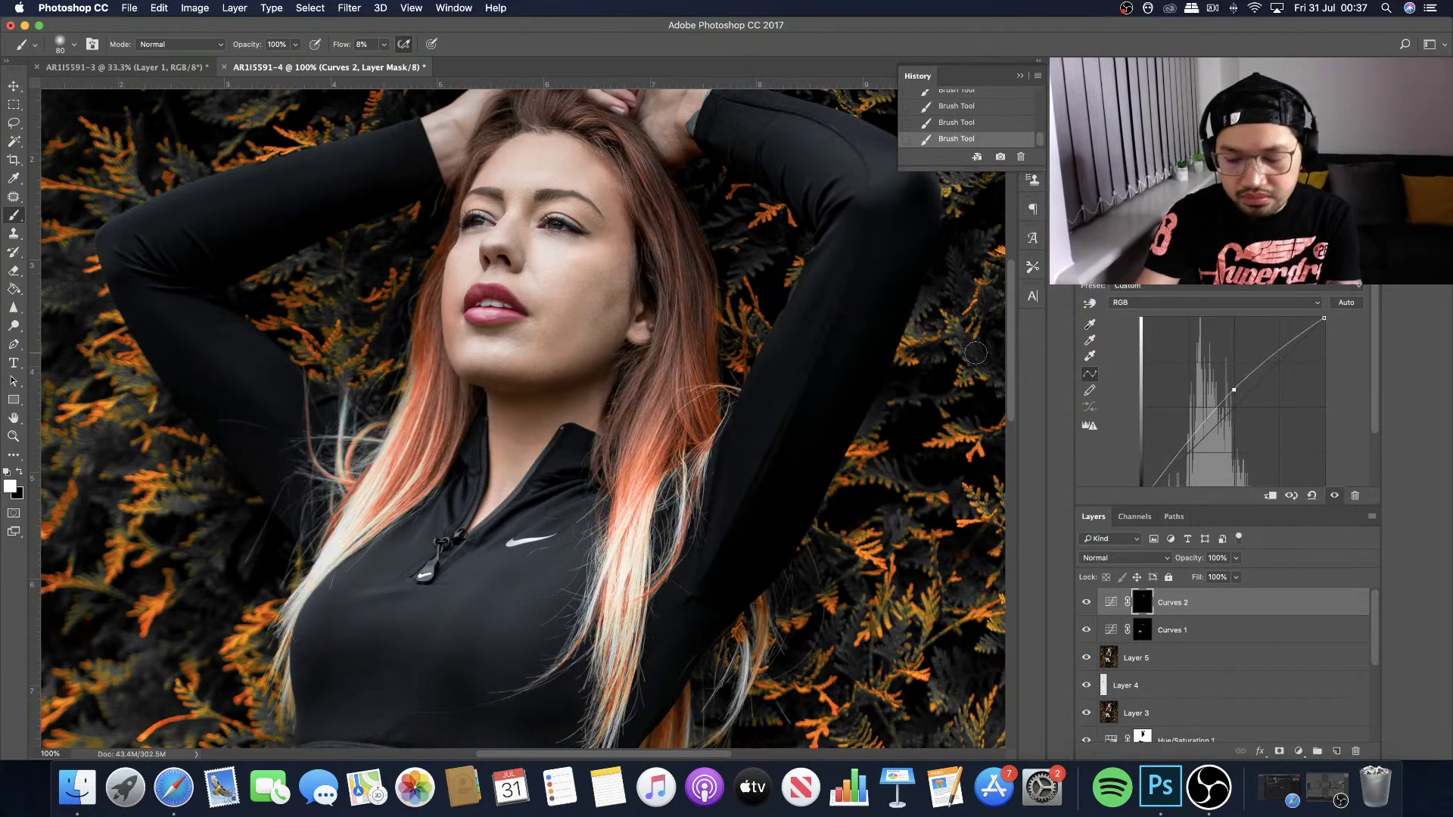
# Examine the face and full figure at several magnifications, comparing the image with Curves 2 hidden and shown.
pyautogui.press('super+minus')
pyautogui.press('super+minus')
pyautogui.press('super+minus')
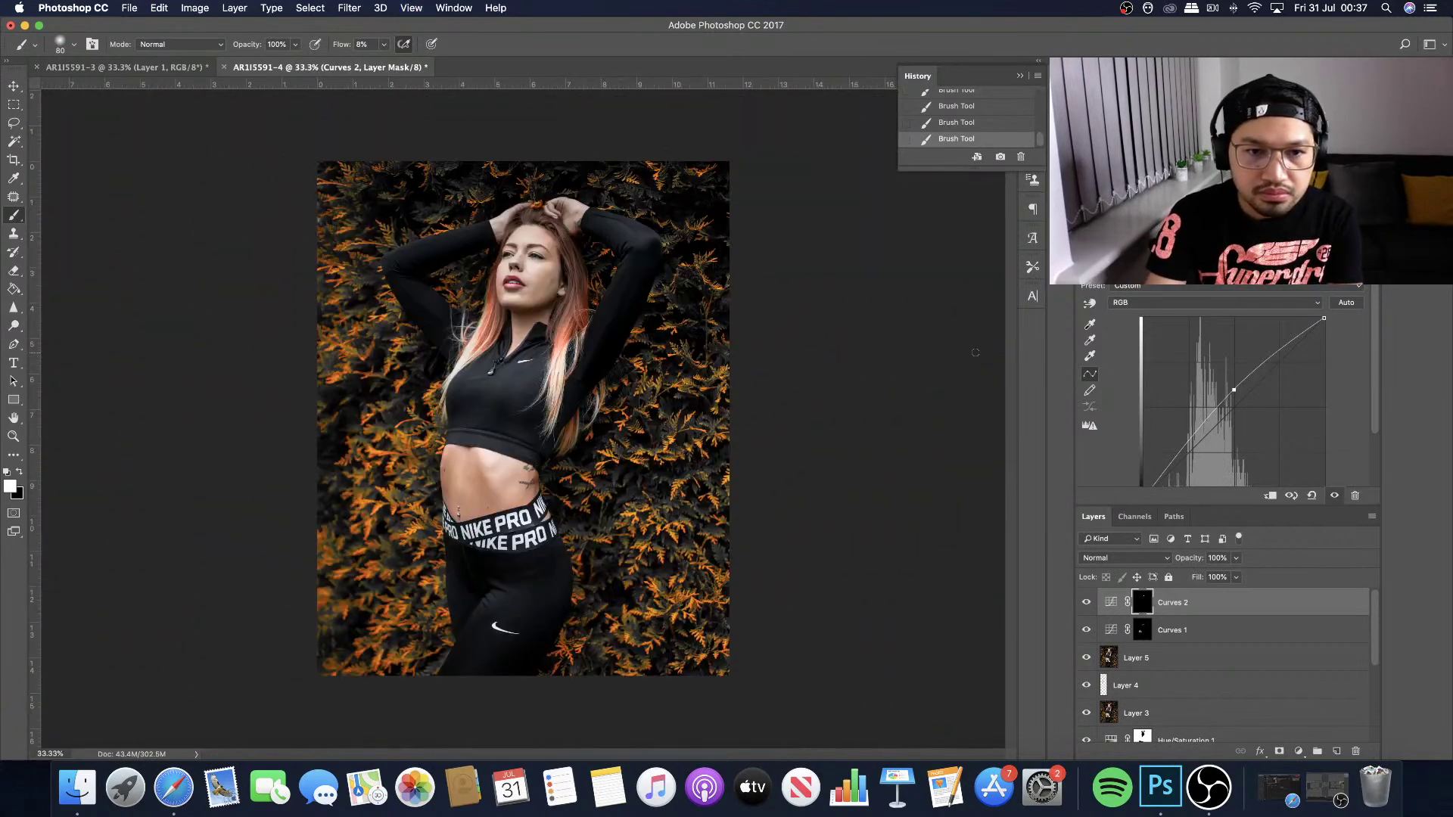
pyautogui.press('super+plus')
pyautogui.press('super+plus')
pyautogui.press('super+plus')
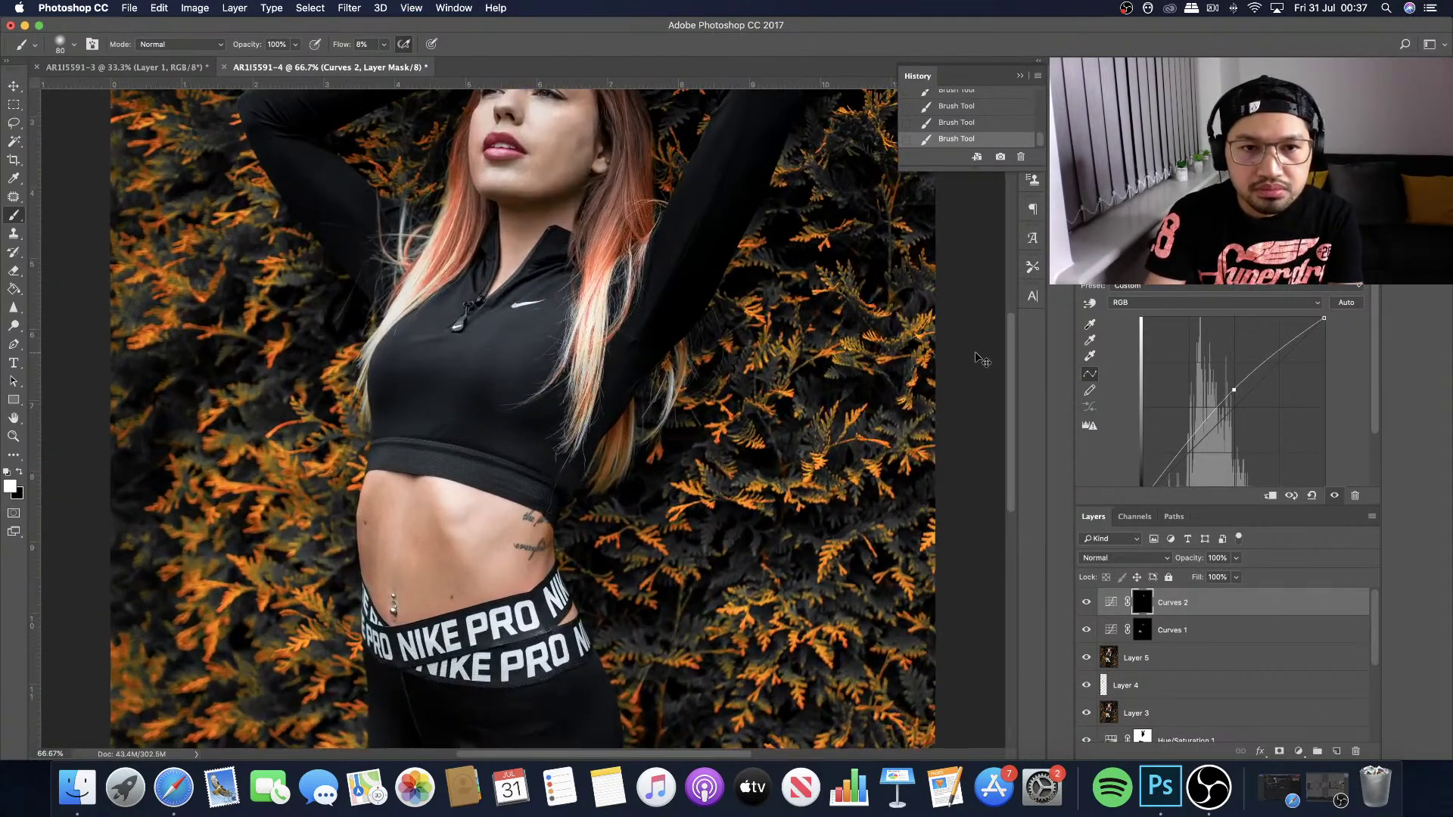
pyautogui.scroll(10, 918, 425)
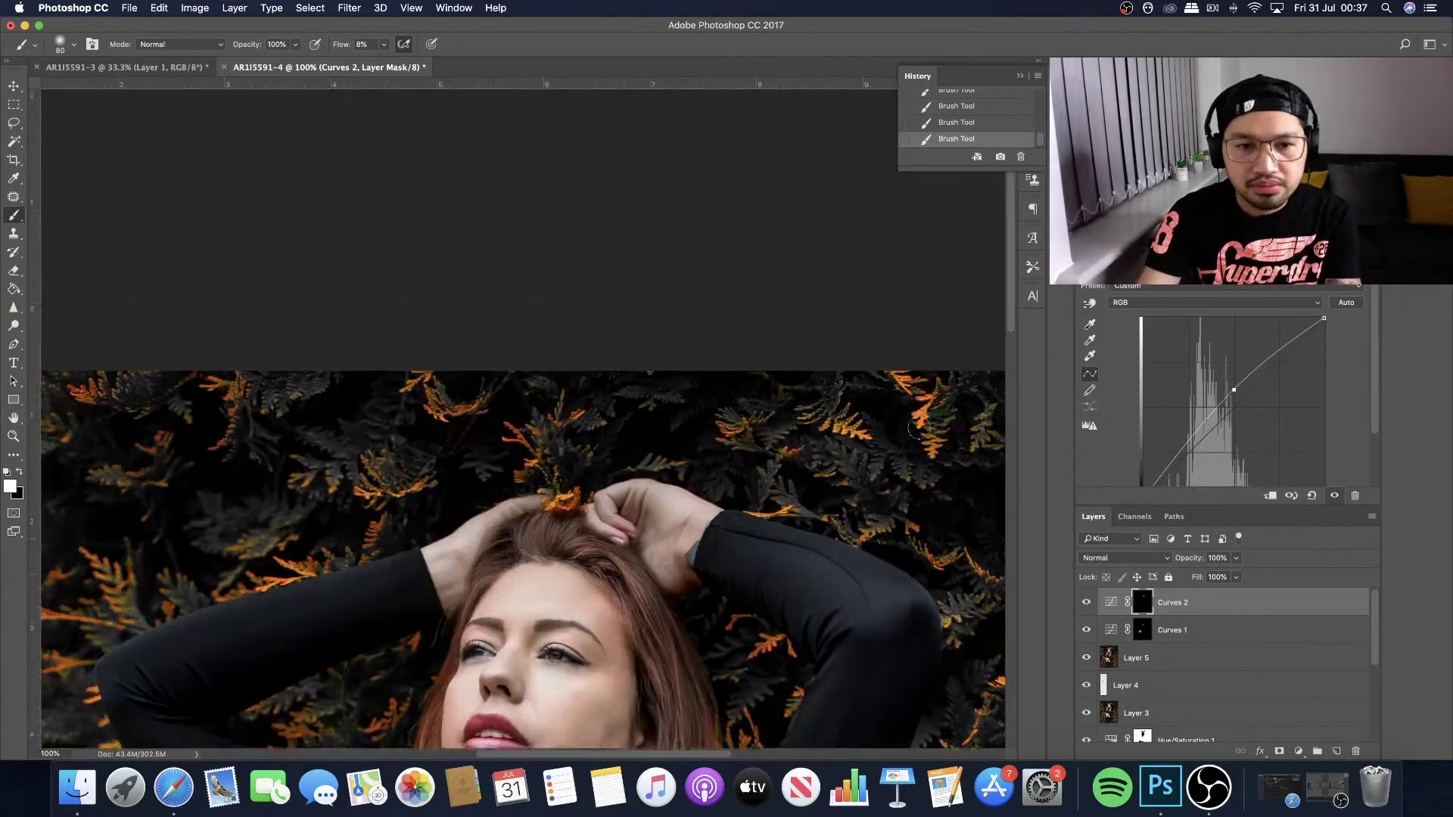
pyautogui.press('super+minus')
pyautogui.press('super+minus')
pyautogui.press('super+minus')
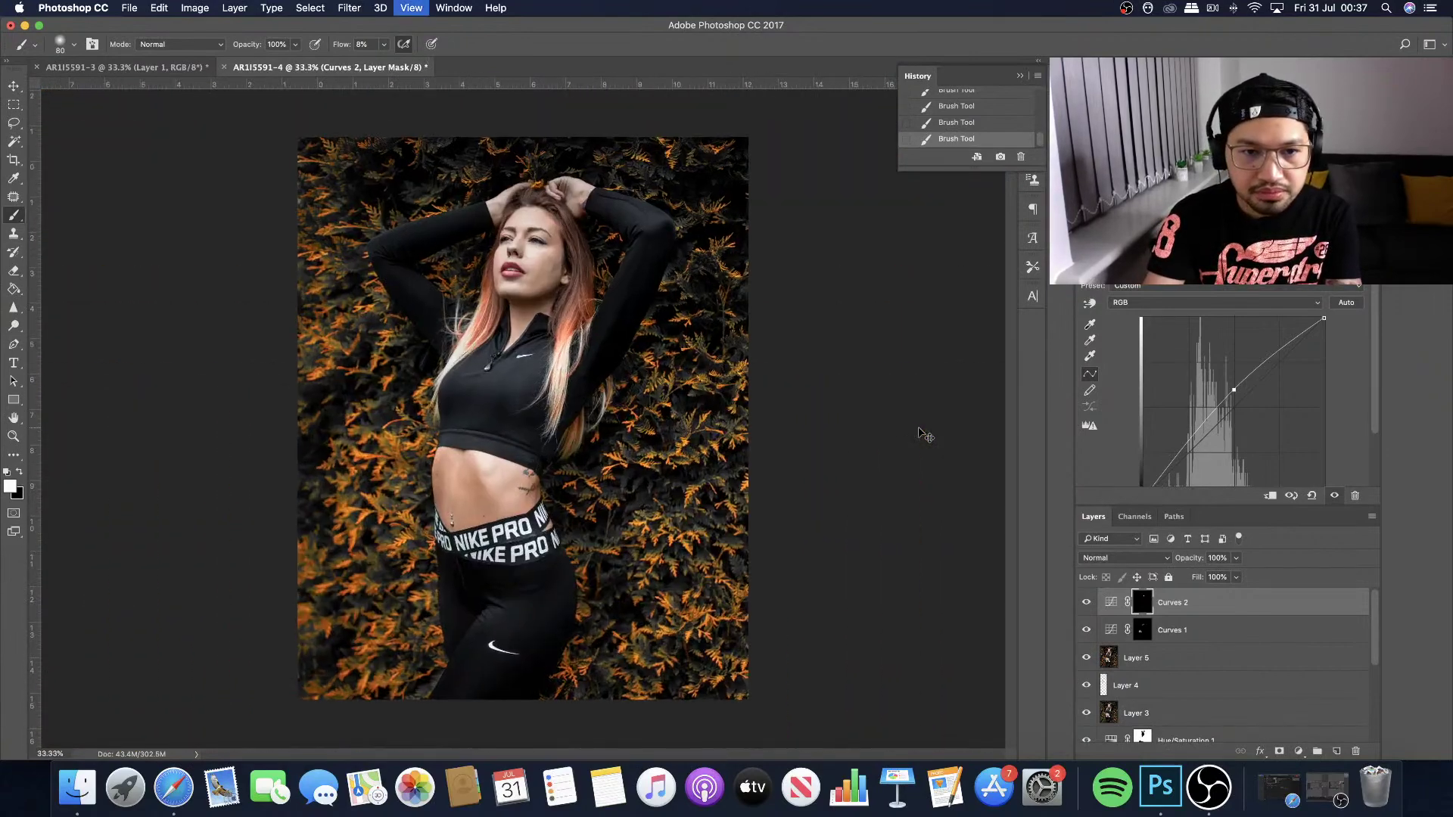
pyautogui.press('super+plus')
pyautogui.click(1086, 603)
pyautogui.click(1086, 603)
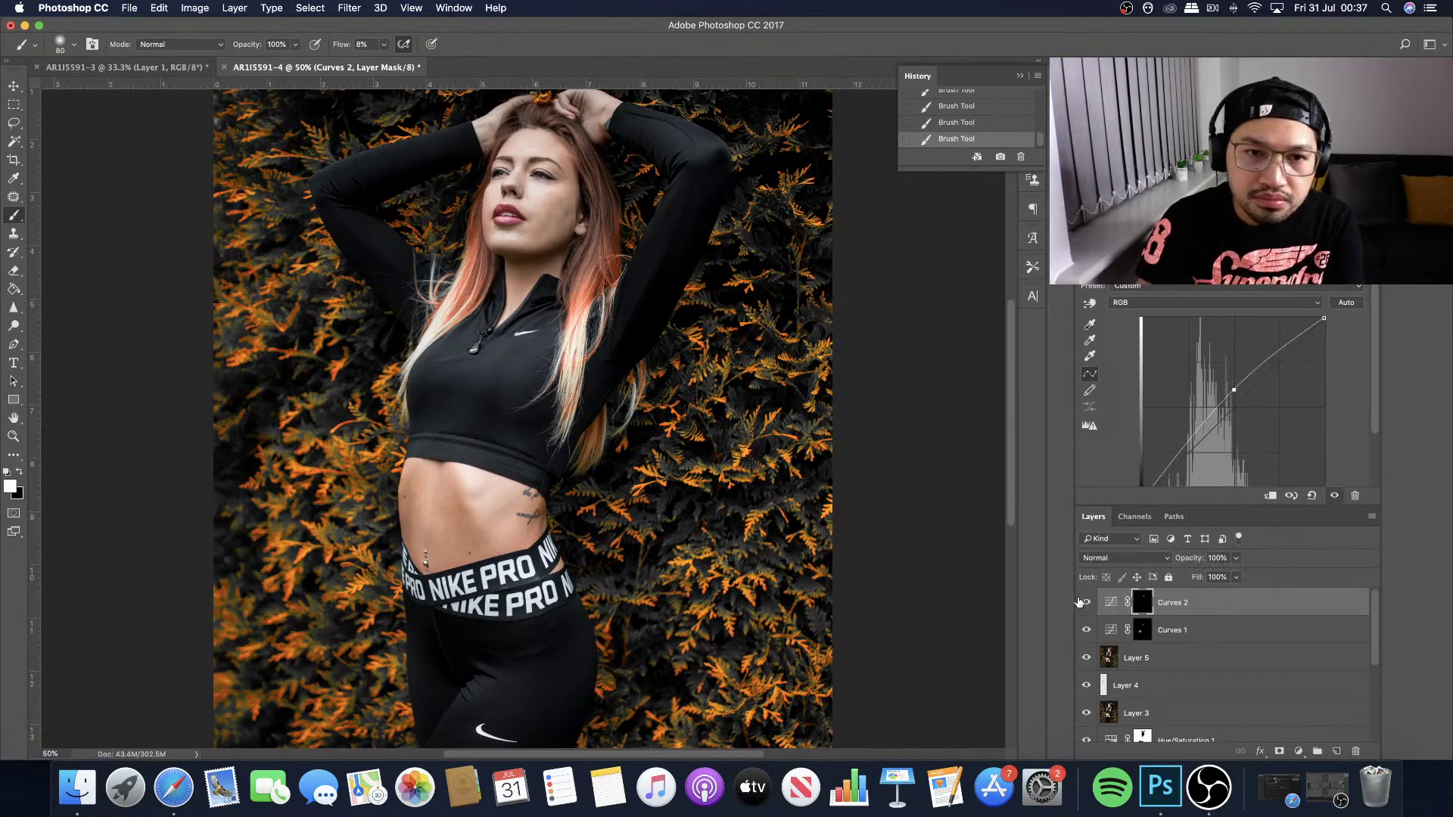
# Choose the Patch tool and stamp all visible layers into a new layer above Curves 2.
pyautogui.click(1217, 662)
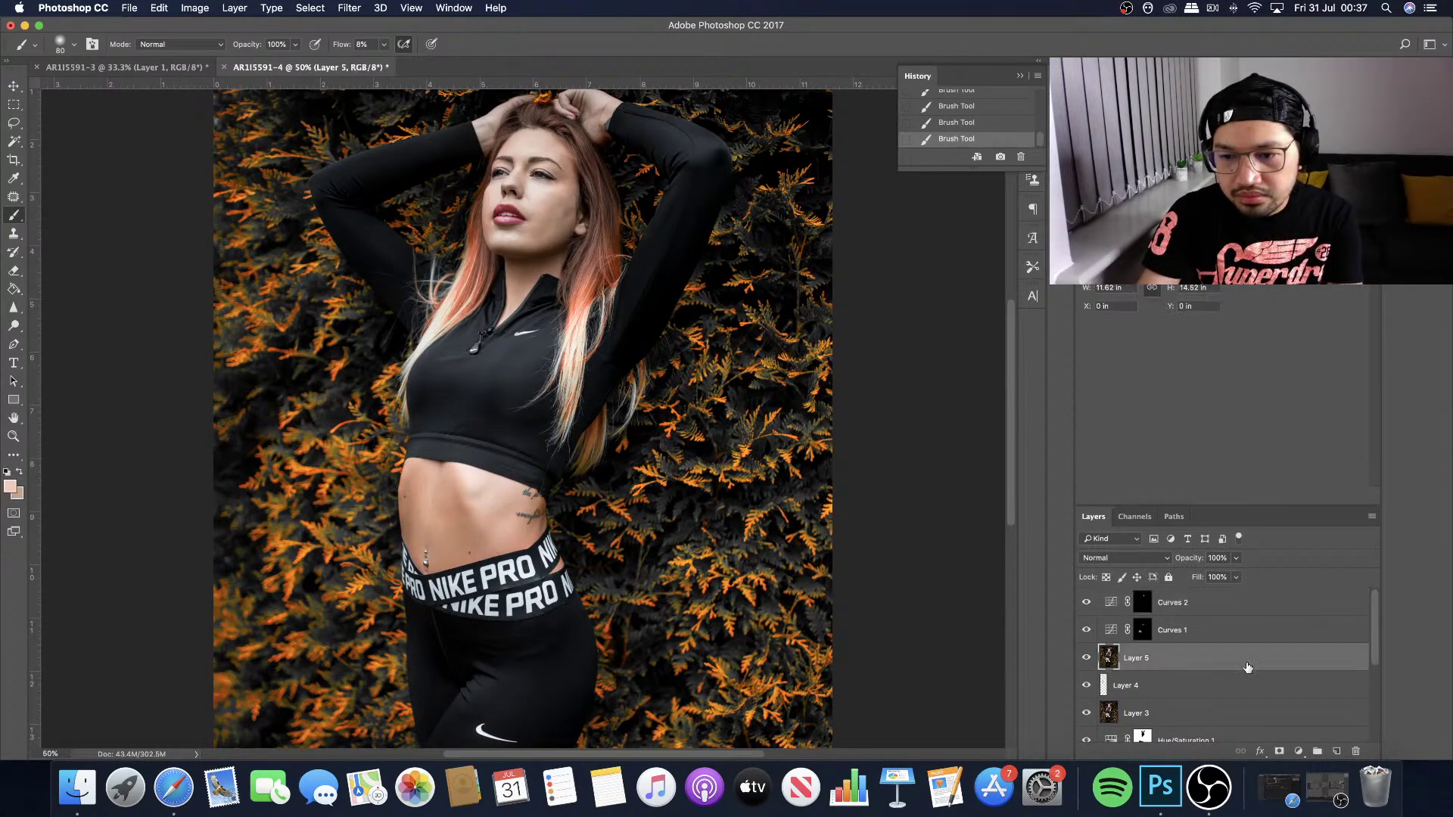
pyautogui.click(20, 199)
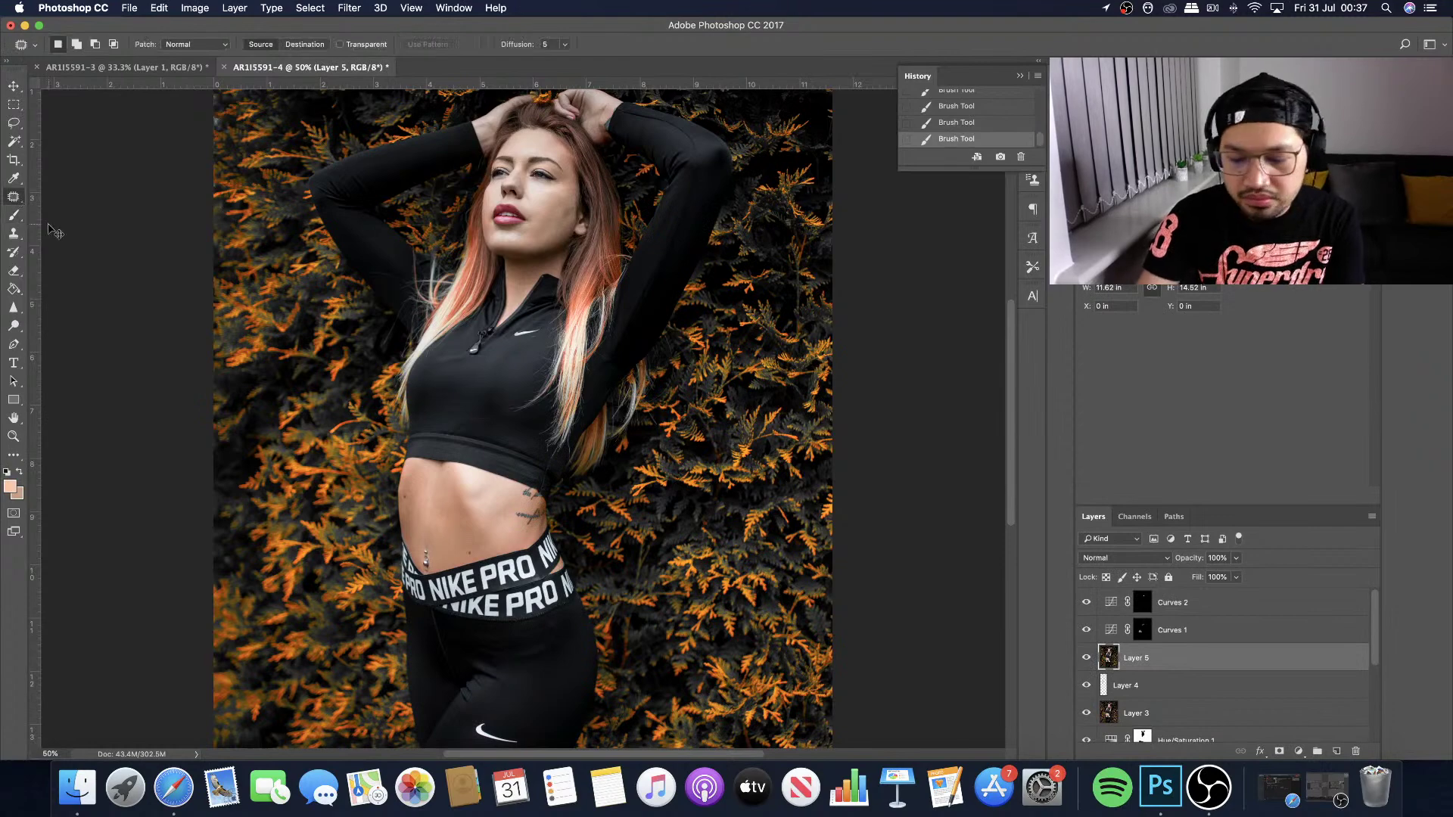
pyautogui.press('super+1')
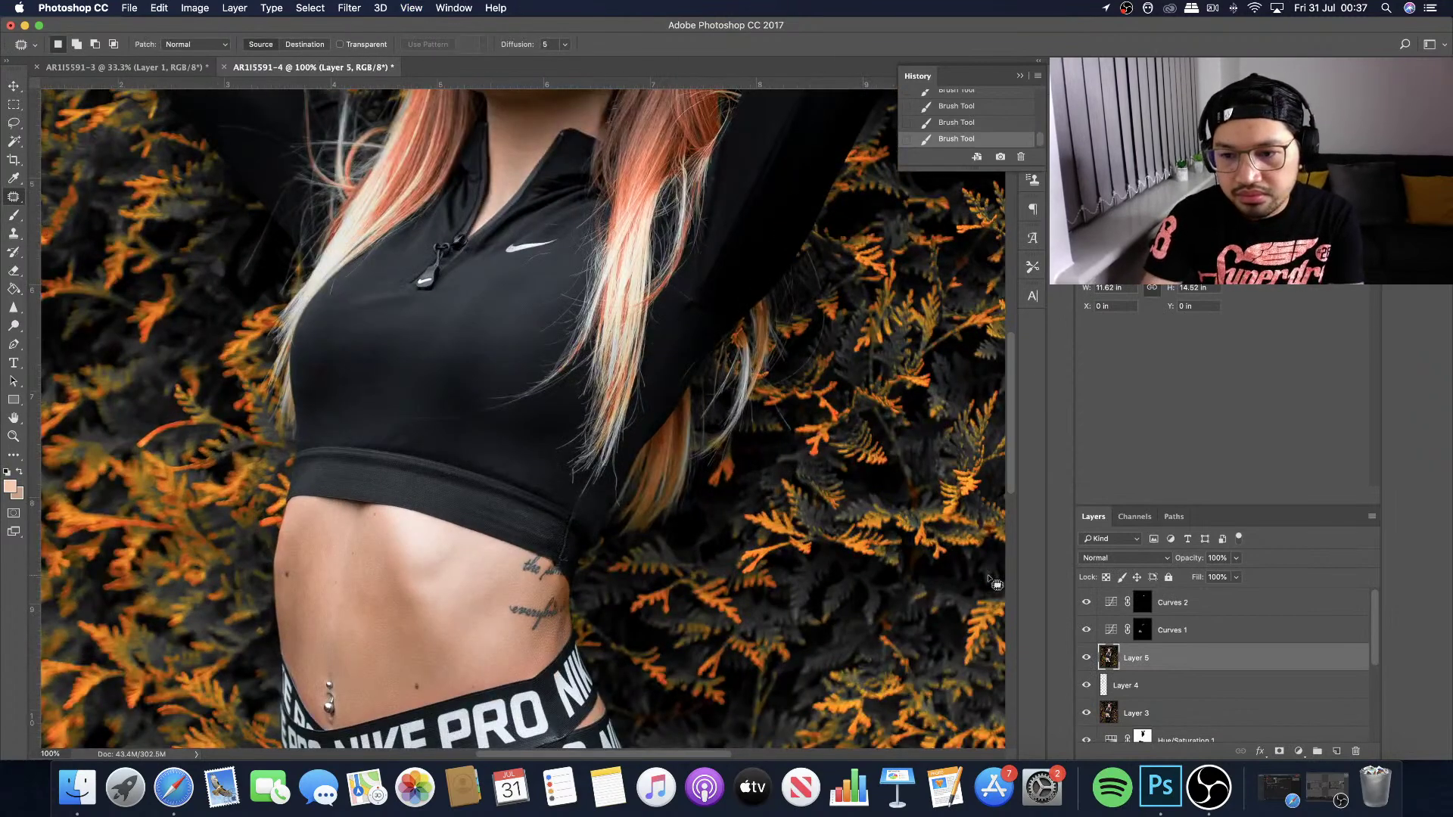
pyautogui.click(1113, 603)
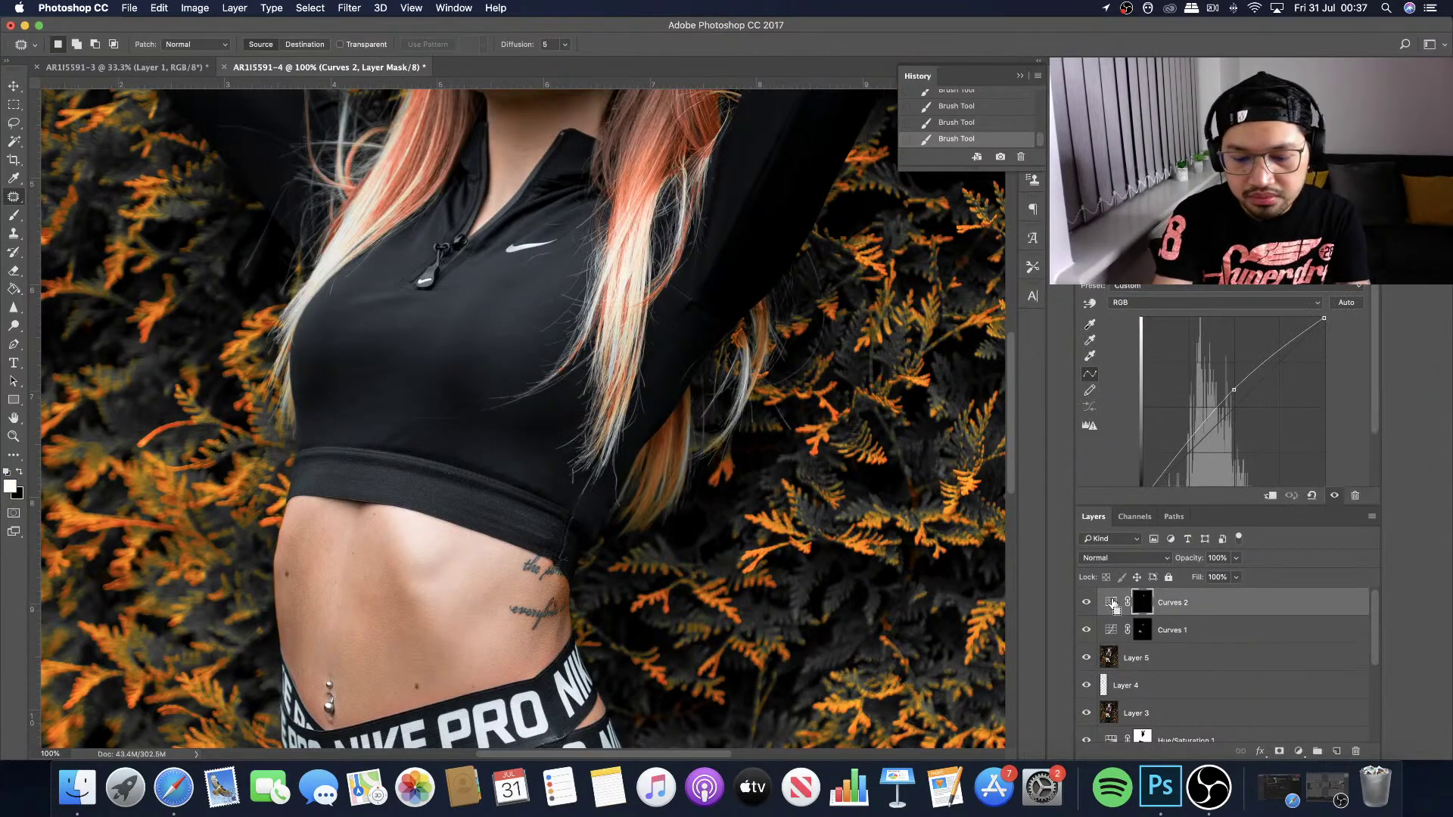
pyautogui.press('super+alt+shift+e')
pyautogui.scroll(5, 744, 247)
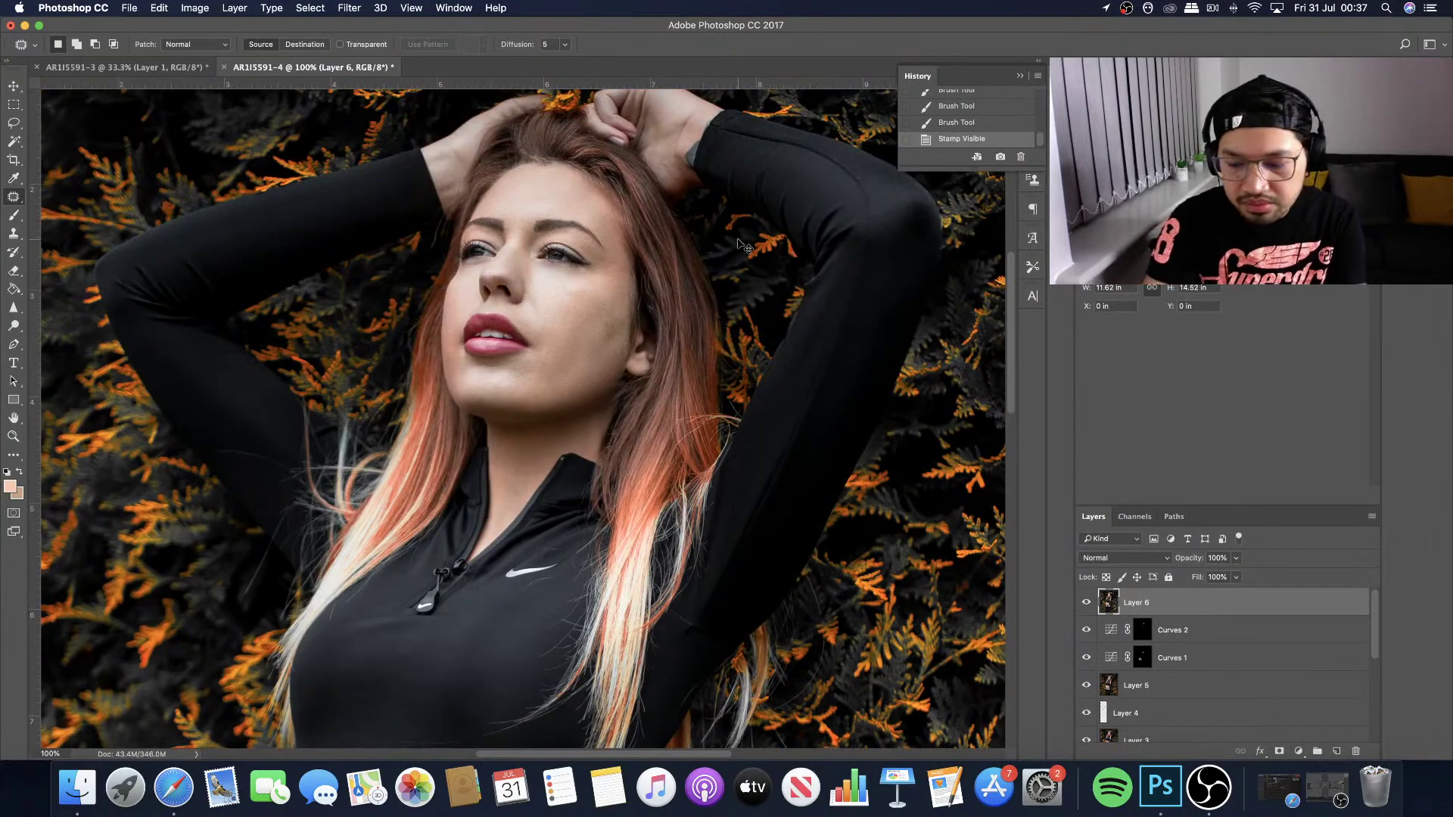
# Patch the uneven skin on the cheek near the ear on the stamped layer, clearing the selection after each patch.
pyautogui.press('super+equal')
pyautogui.moveTo(718, 227)
pyautogui.mouseDown()
pyautogui.moveTo(683, 224)
pyautogui.moveTo(659, 275)
pyautogui.moveTo(689, 288)
pyautogui.moveTo(722, 231)
pyautogui.moveTo(701, 283)
pyautogui.moveTo(662, 259)
pyautogui.mouseUp()
pyautogui.press('super+d')
pyautogui.press('h')
pyautogui.moveTo(724, 294)
pyautogui.mouseDown()
pyautogui.moveTo(642, 280)
pyautogui.moveTo(662, 289)
pyautogui.moveTo(703, 243)
pyautogui.mouseUp()
pyautogui.press('super+d')
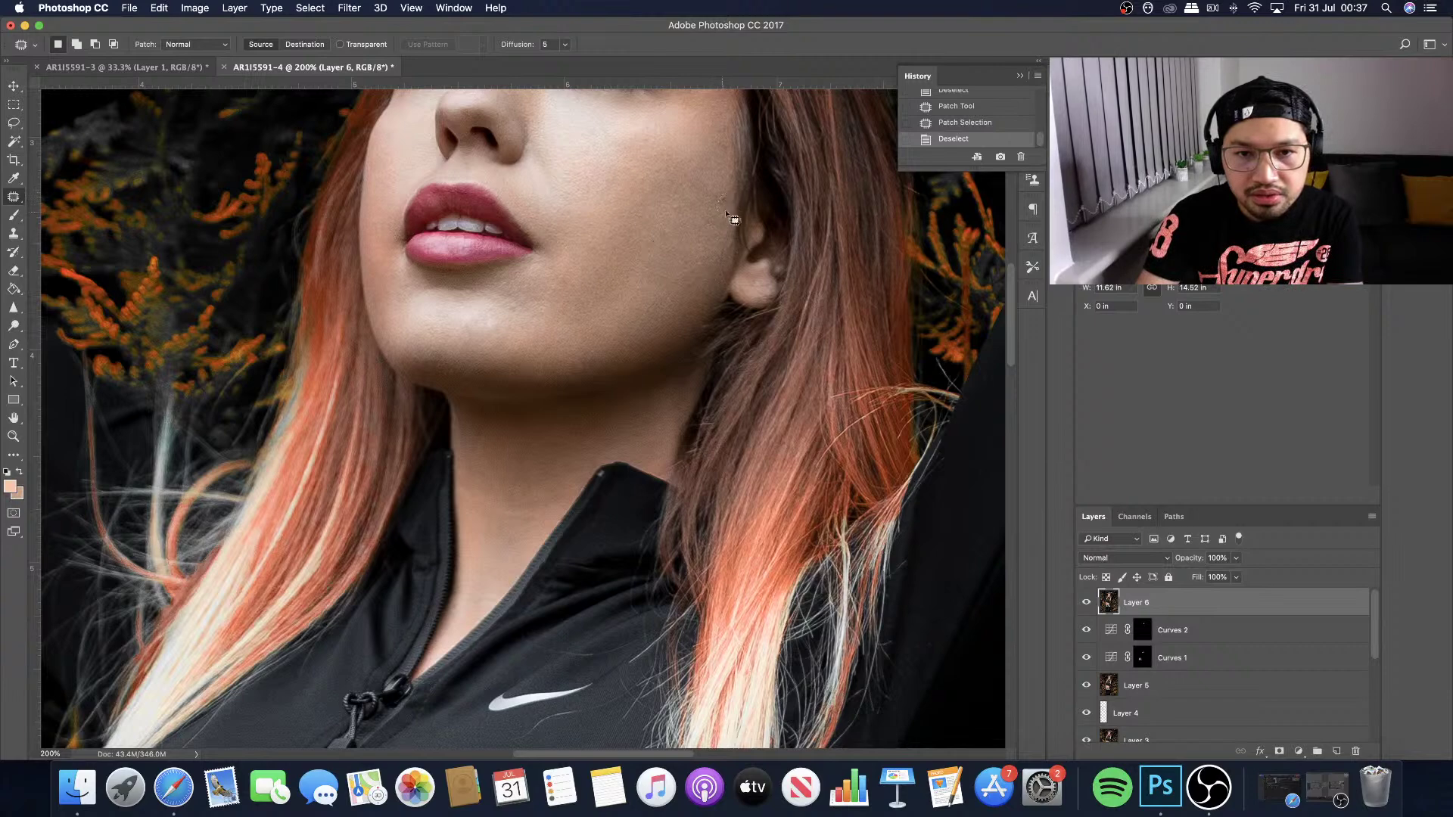
# Add a Solid Color fill layer above the stamped layer and choose a saturated red for it.
pyautogui.press('super+minus')
pyautogui.press('super+minus')
pyautogui.press('super+minus')
pyautogui.press('super+minus')
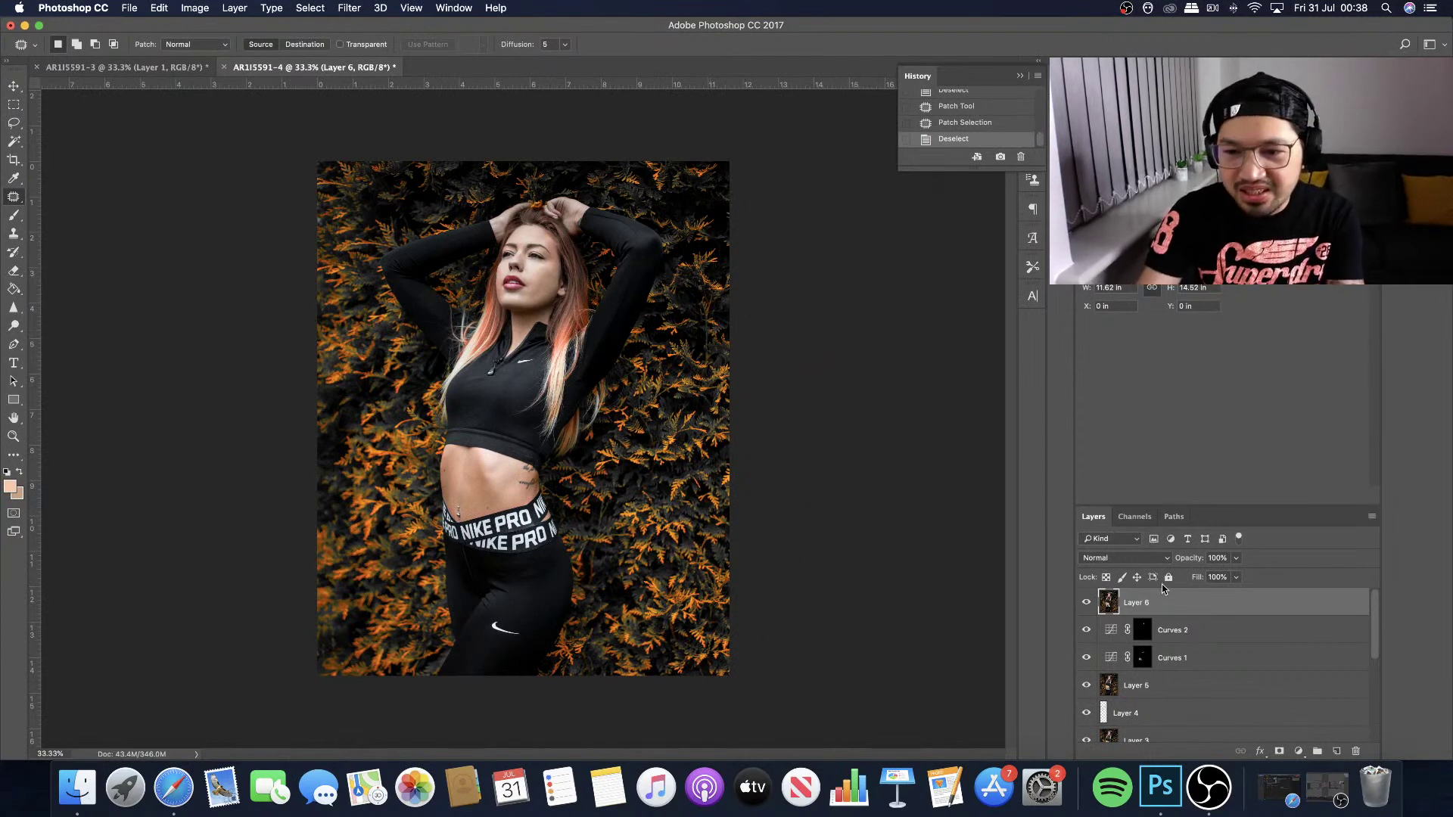
pyautogui.click(1298, 750)
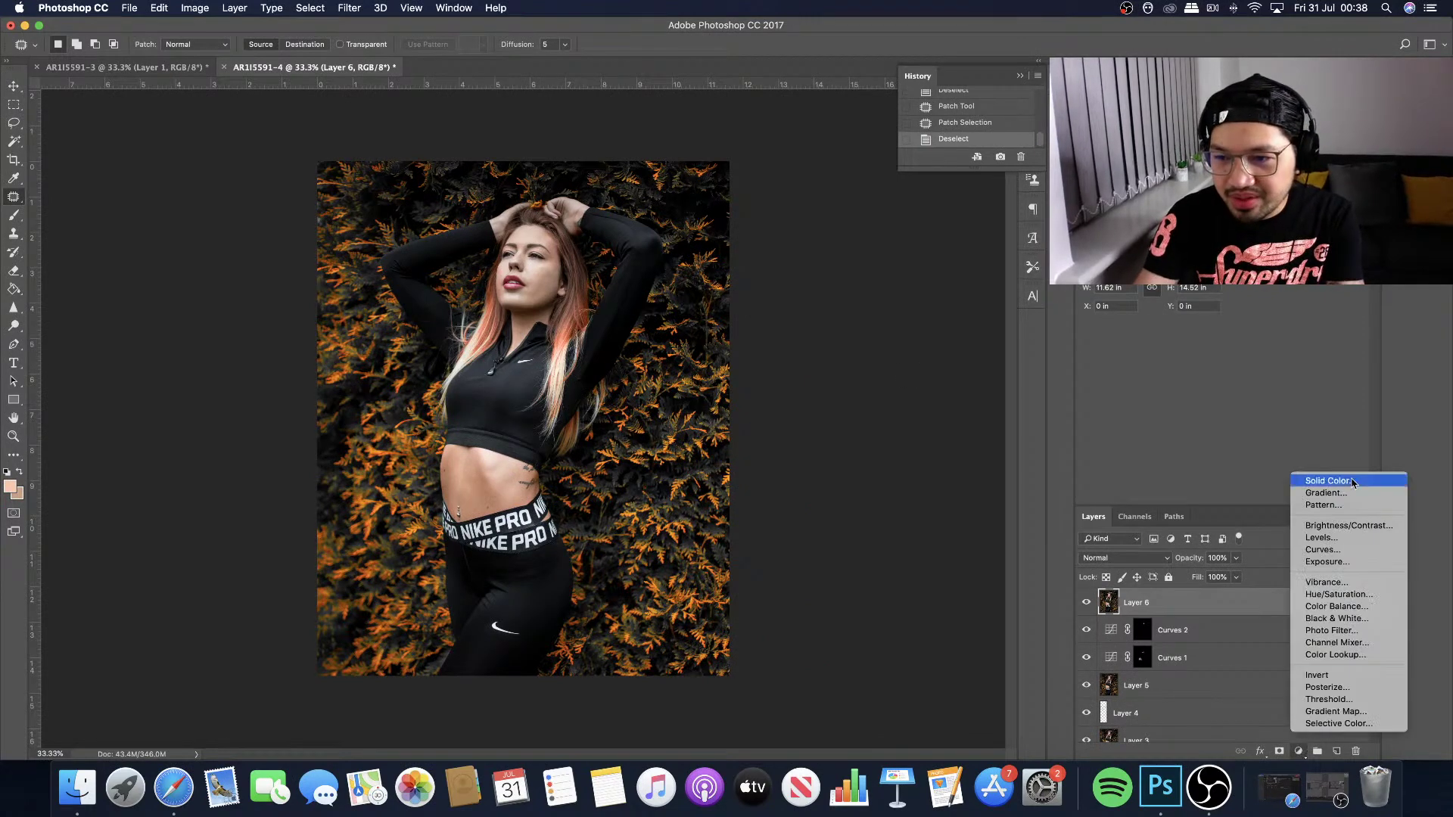
pyautogui.click(1335, 481)
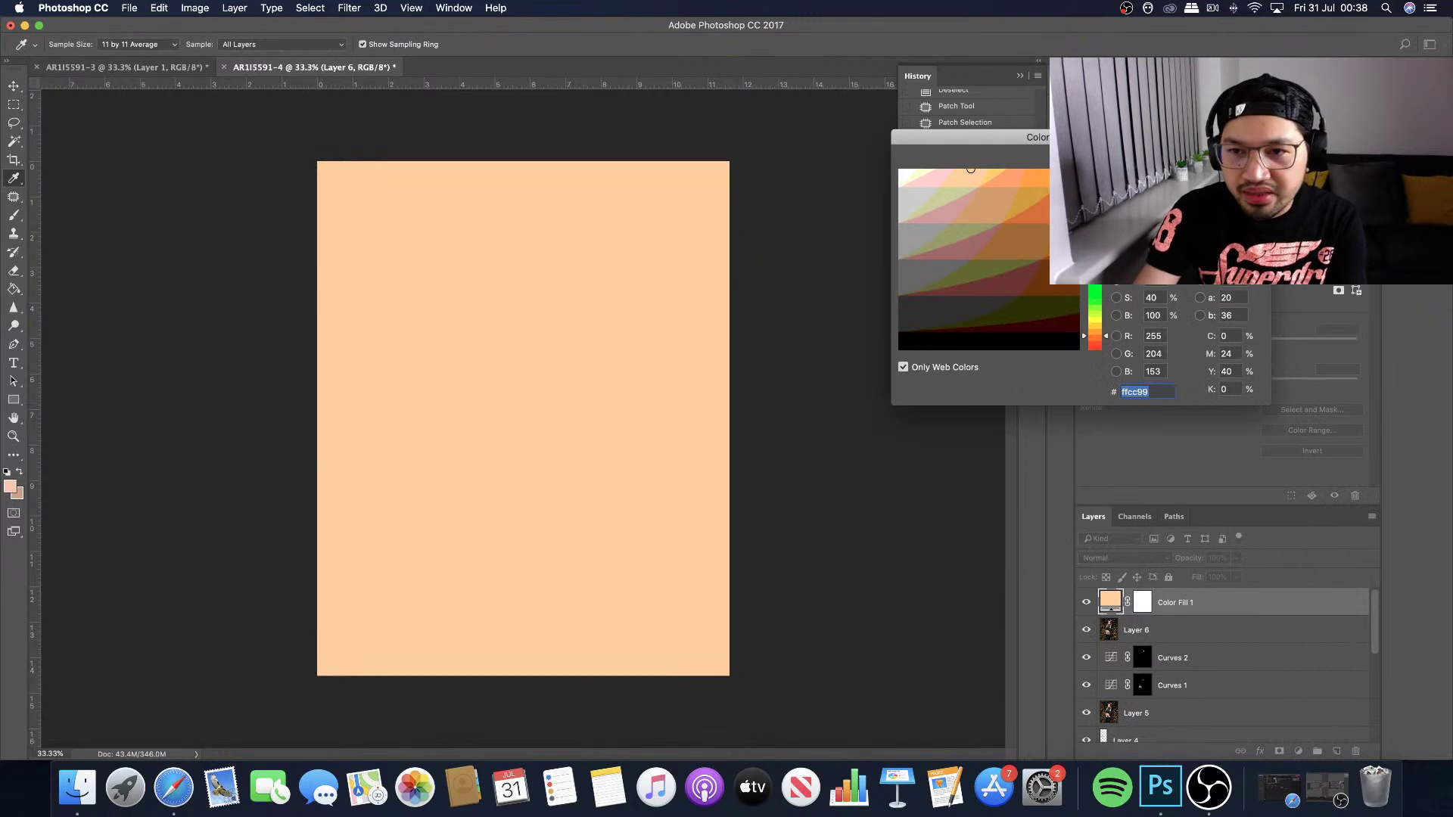
pyautogui.moveTo(1087, 336); pyautogui.dragTo(1087, 349)
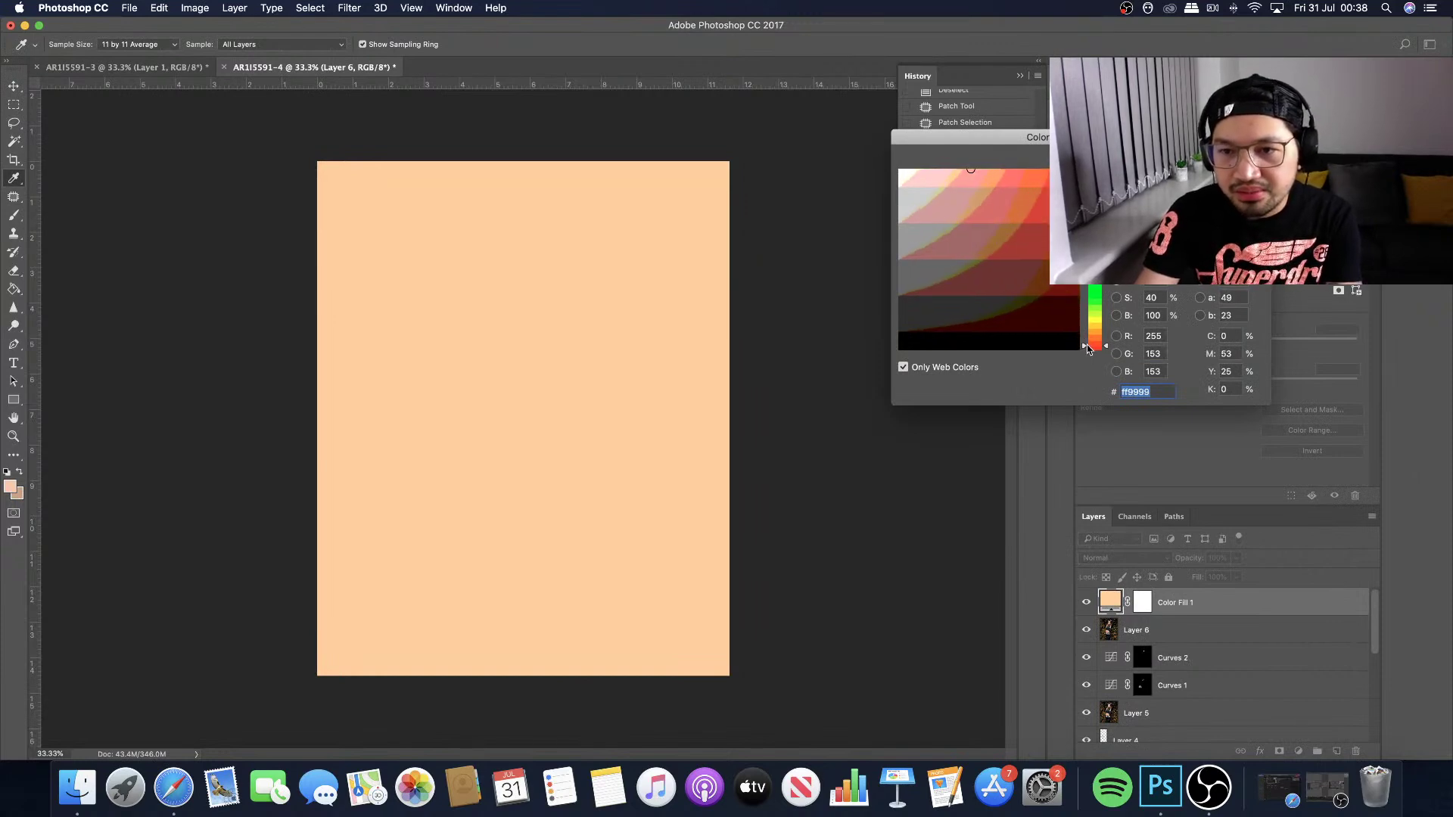
pyautogui.moveTo(1044, 175); pyautogui.dragTo(1049, 207)
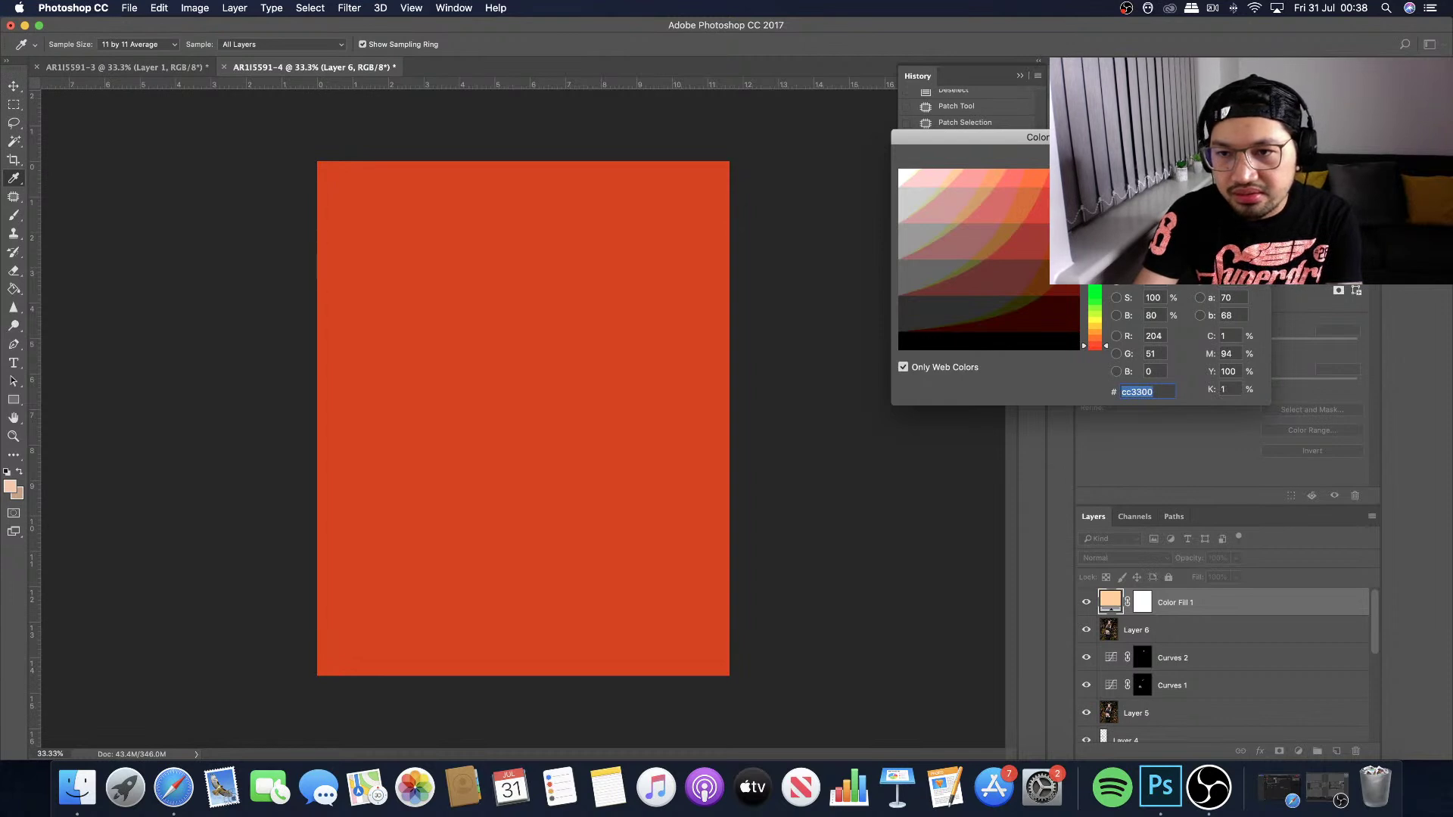
pyautogui.click(1095, 165)
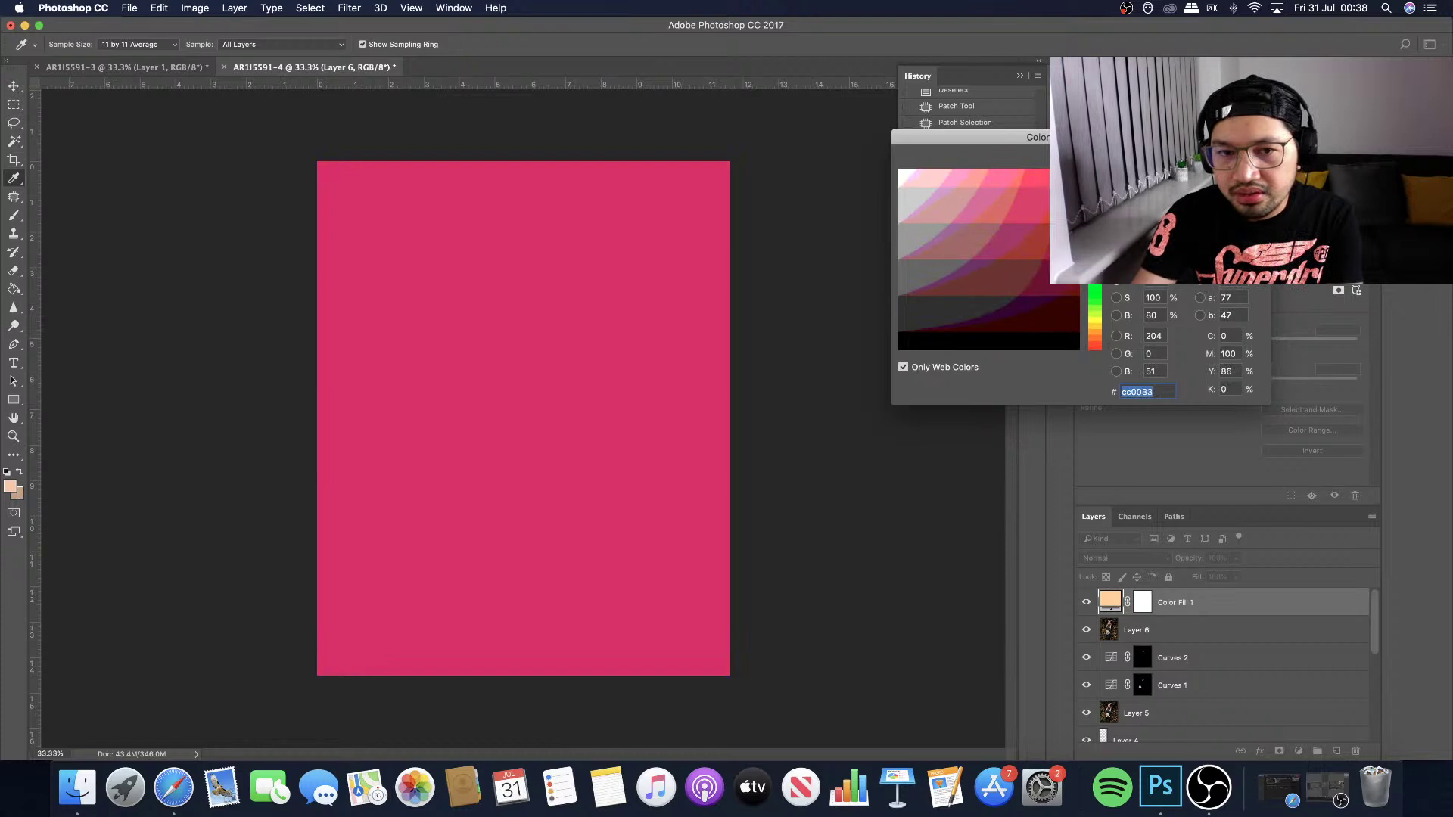
pyautogui.press('Return')
# Set the red fill layer's blend mode to Soft Light and invert its mask to black.
pyautogui.click(1124, 557)
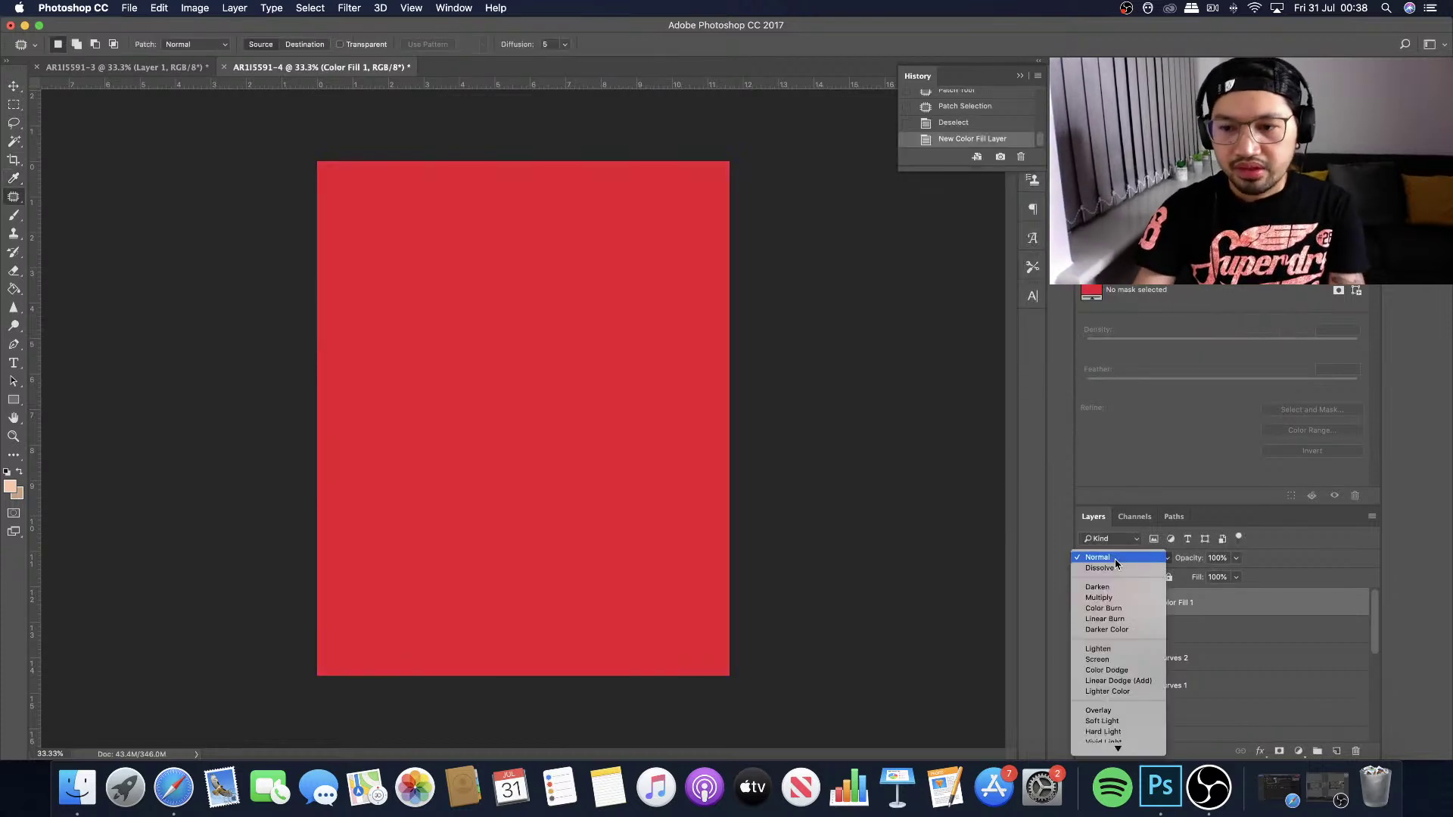
pyautogui.click(1125, 721)
pyautogui.click(1140, 601)
pyautogui.press('super+i')
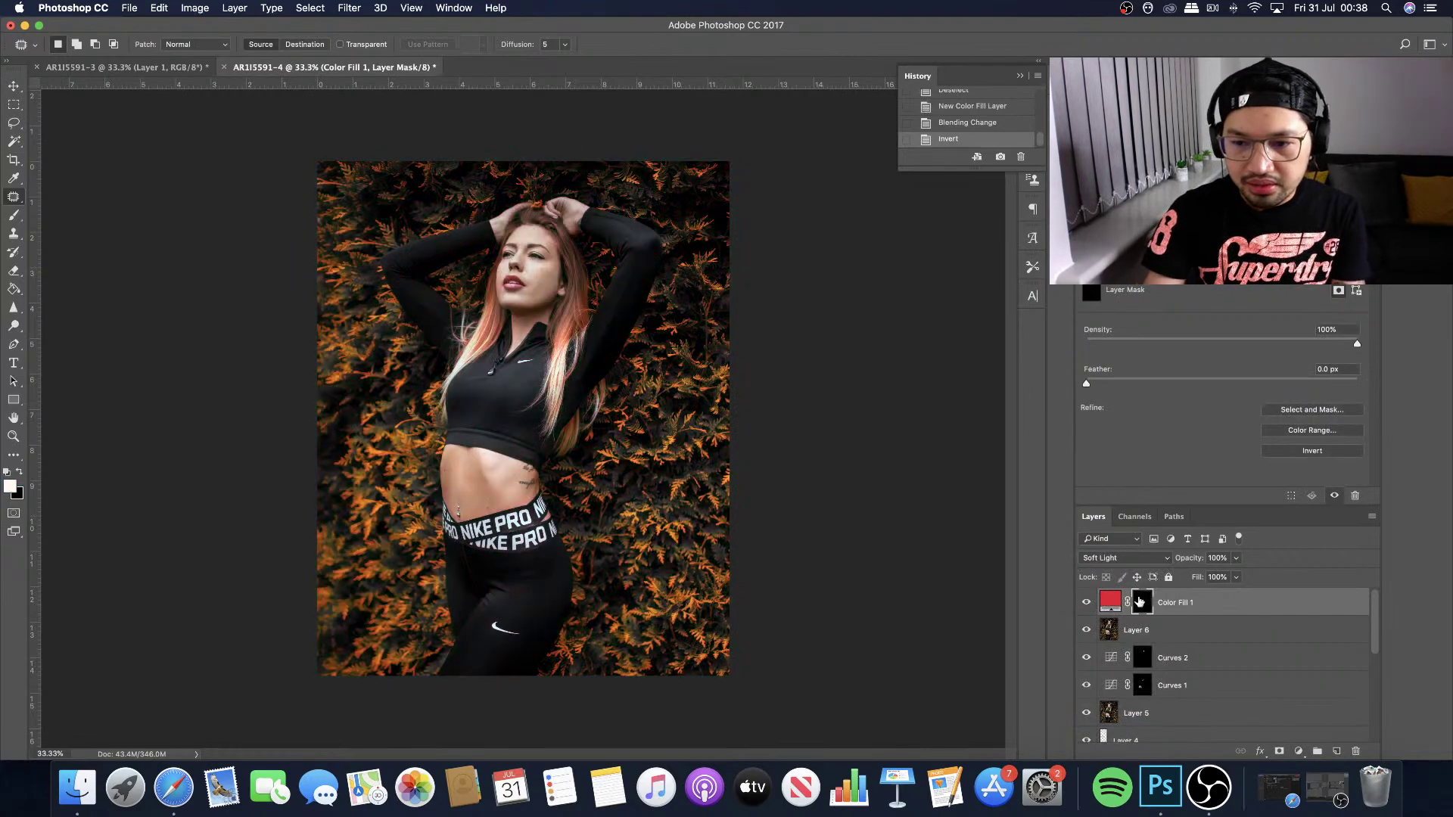
# Choose the Brush tool with white for the red fill's mask and lower the flow to 1%, working close on the face.
pyautogui.click(17, 218)
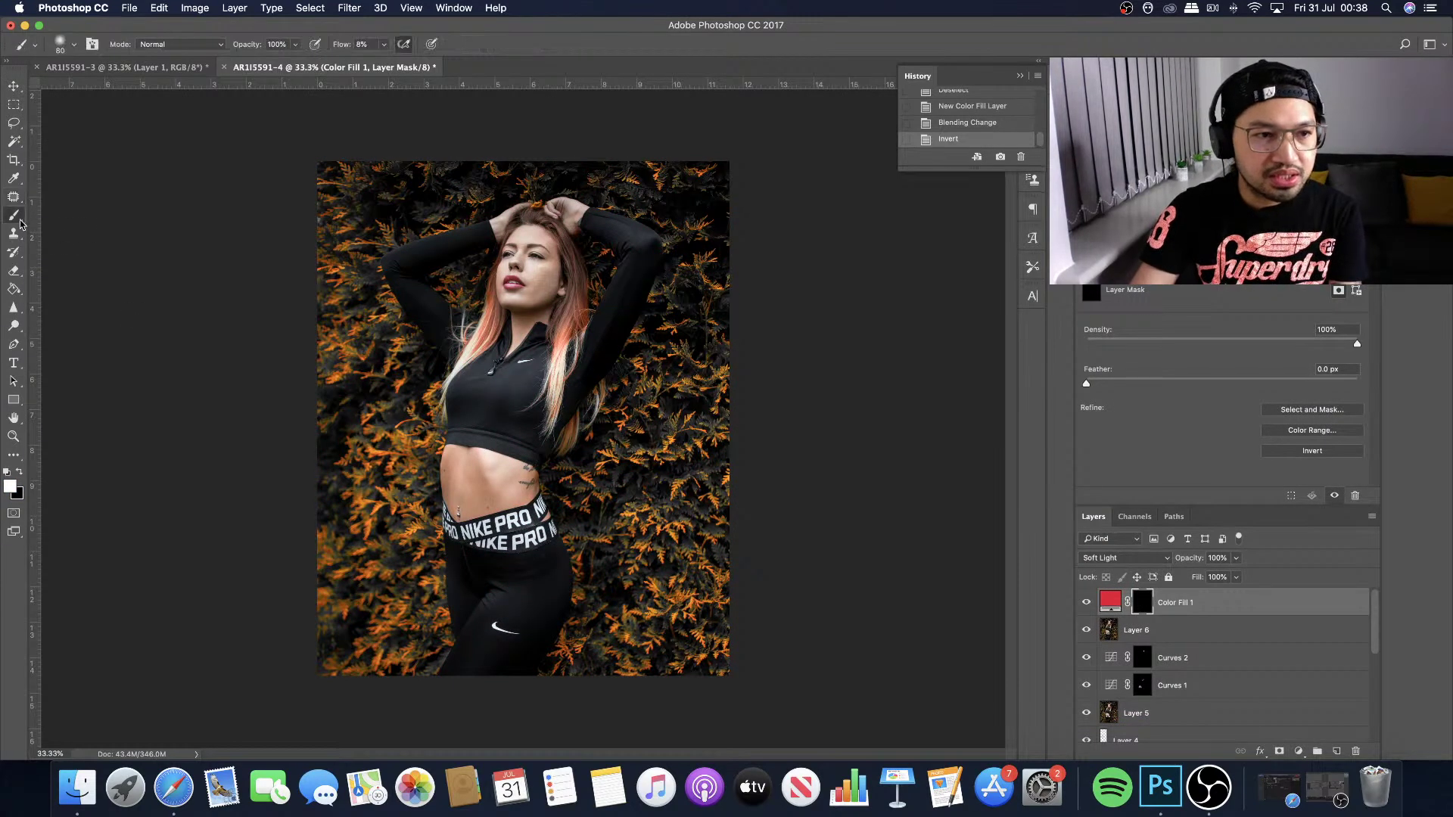
pyautogui.press('super+equal')
pyautogui.press('super+equal')
pyautogui.press('super+equal')
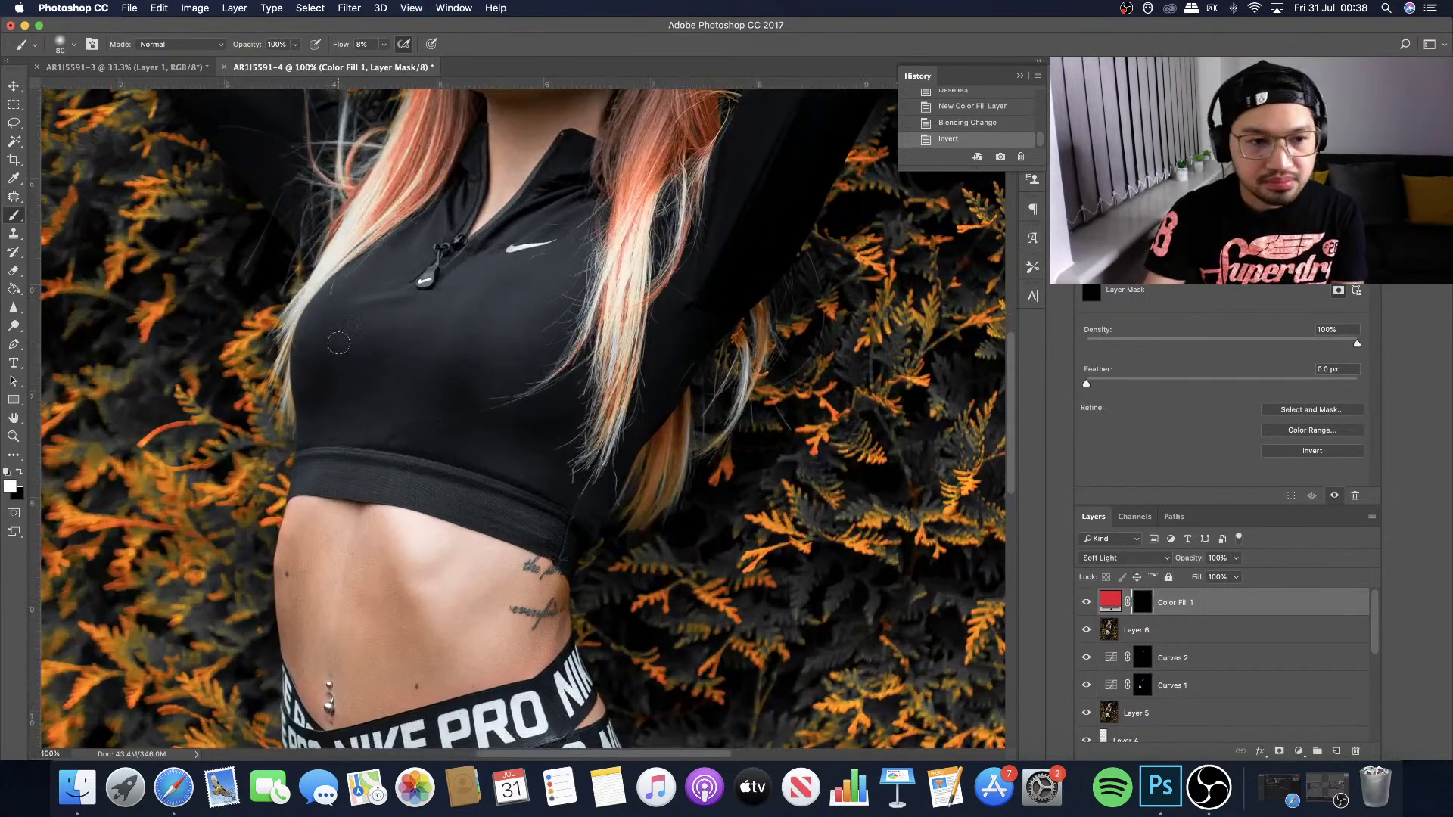
pyautogui.scroll(5, 339, 343)
pyautogui.press('super+equal')
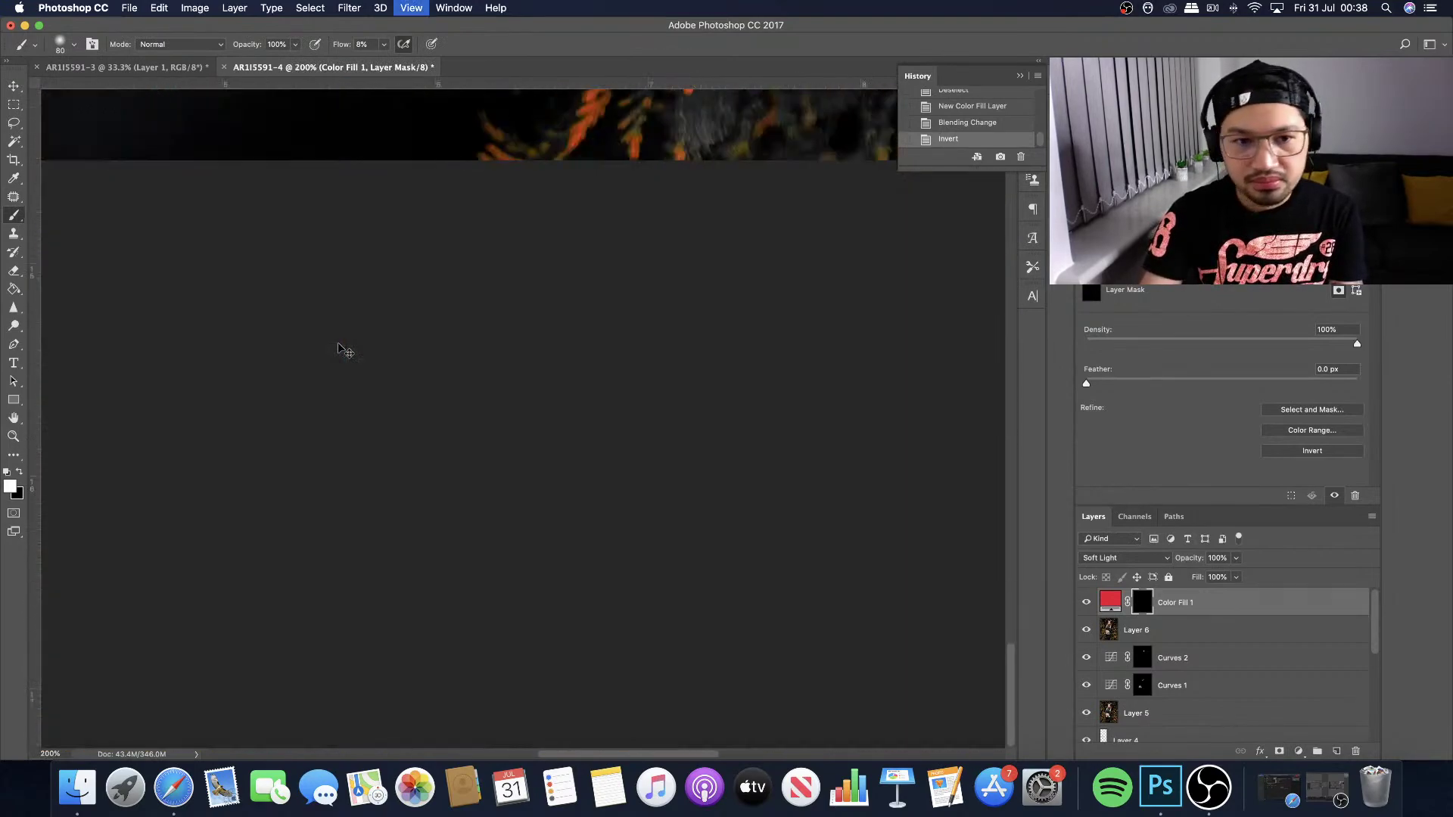
pyautogui.hscroll(-10, 338, 343)
pyautogui.scroll(-4, 338, 343)
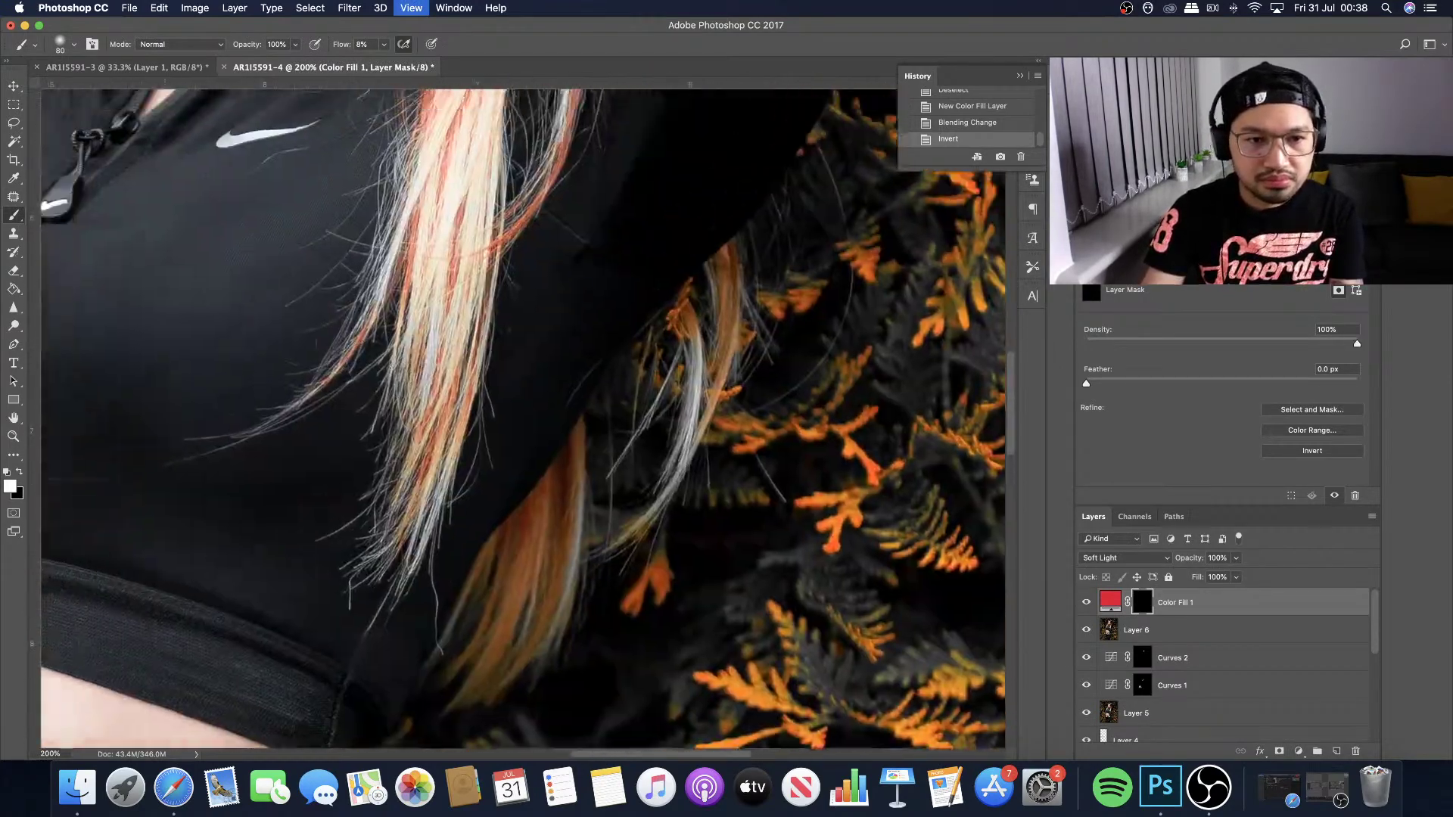
pyautogui.scroll(10, 338, 343)
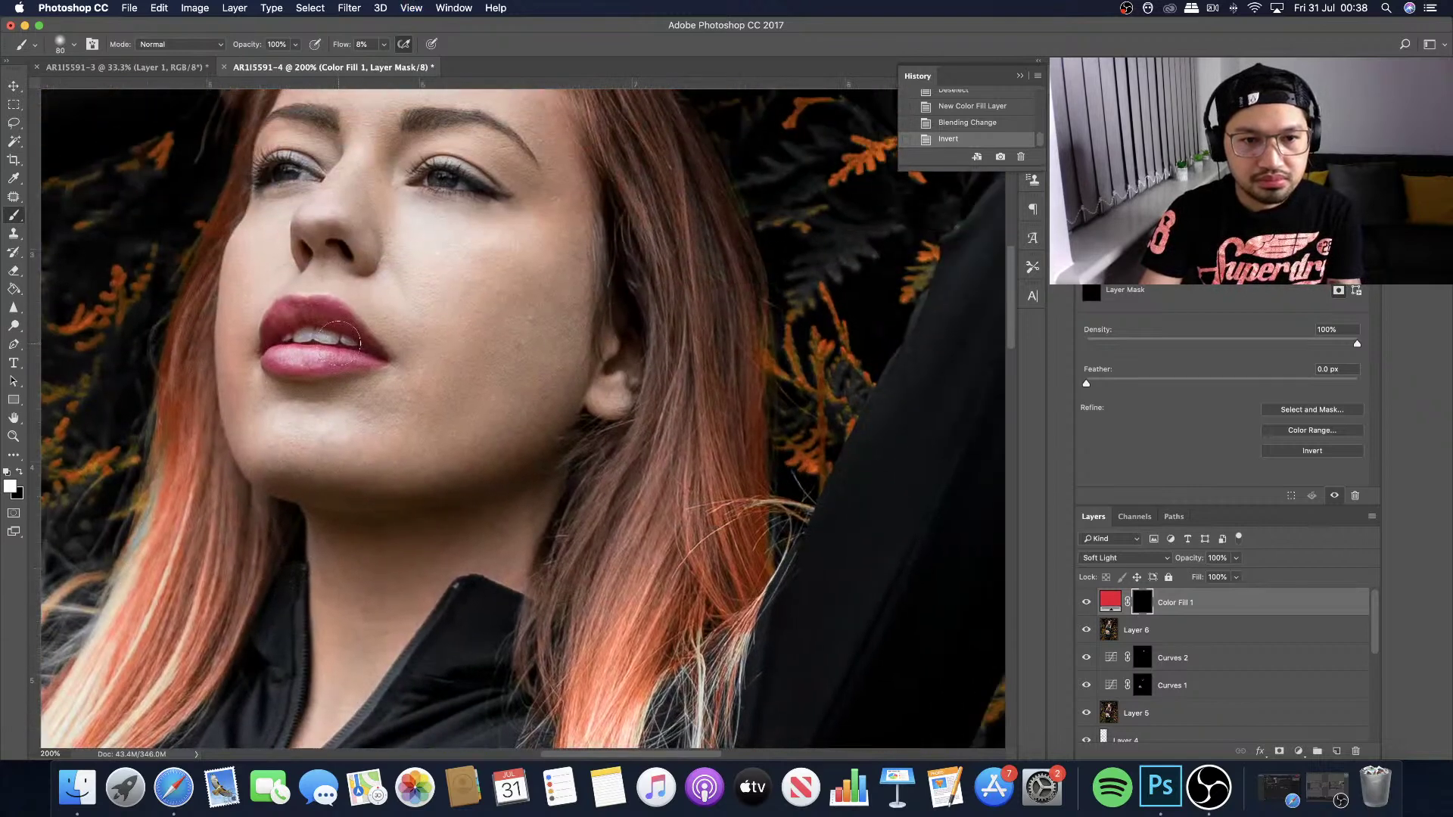
pyautogui.hscroll(3, 338, 343)
pyautogui.scroll(5, 338, 343)
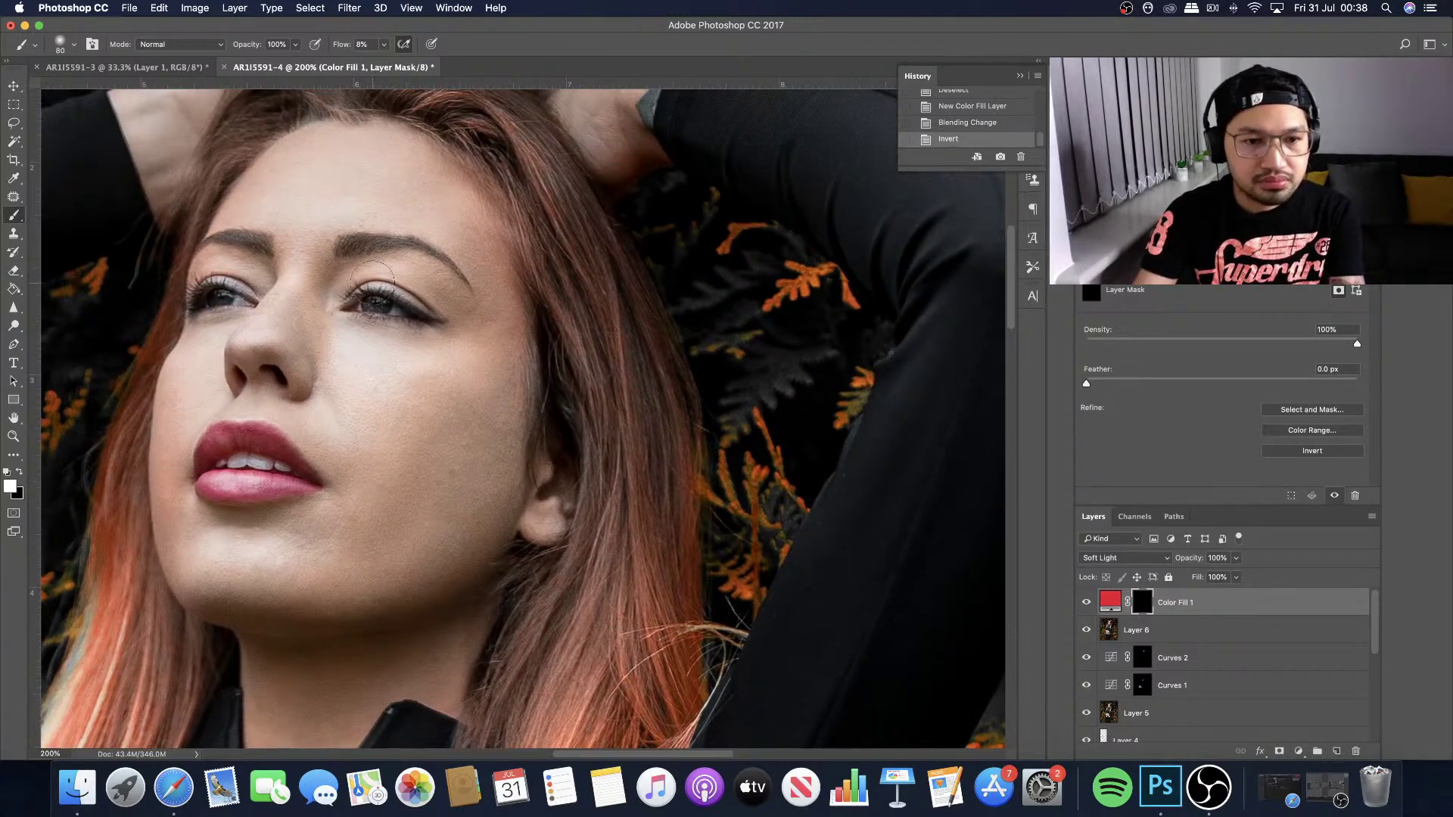
pyautogui.scroll(3, 372, 282)
pyautogui.click(386, 45)
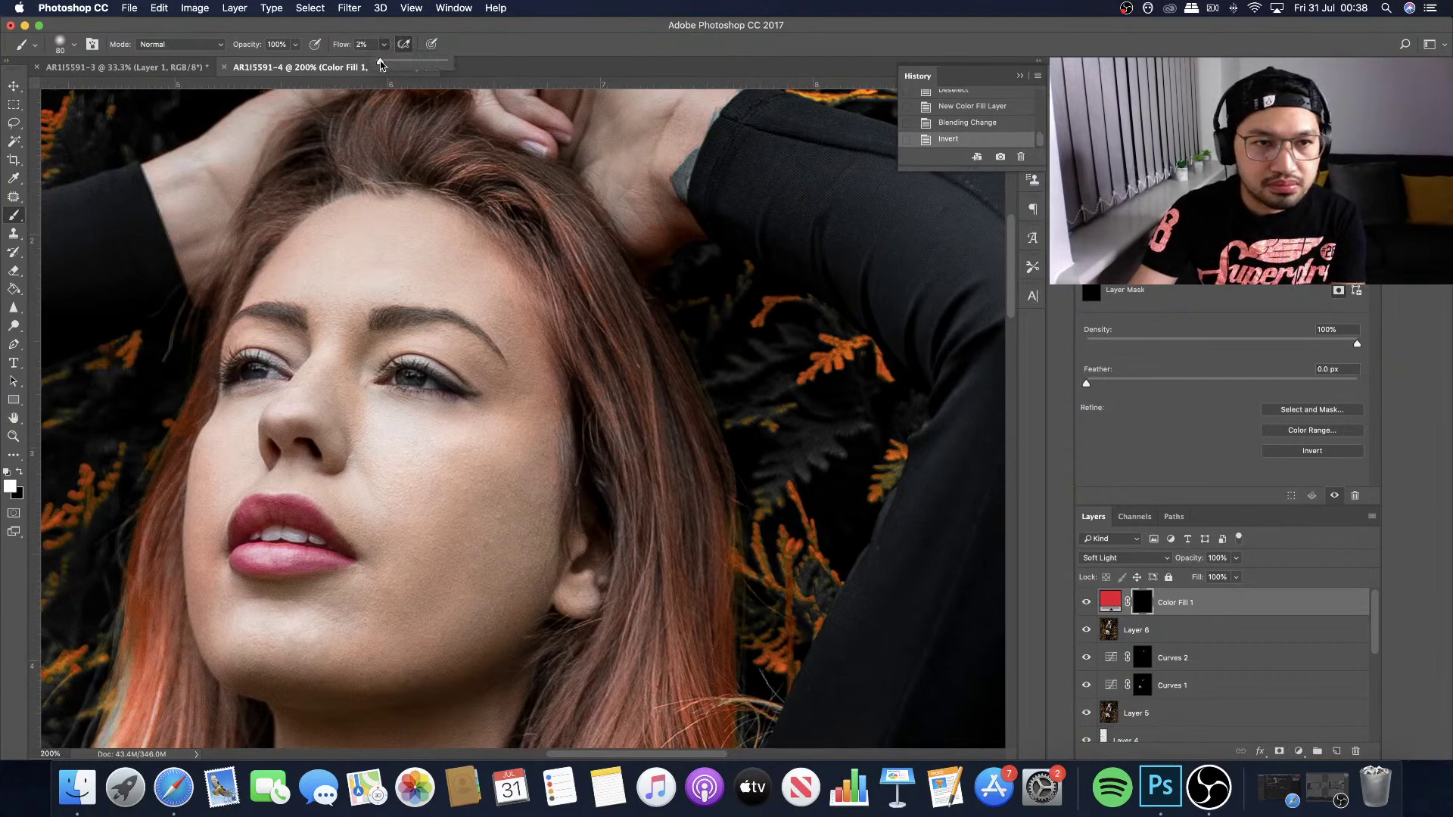
pyautogui.scroll(-3, 378, 485)
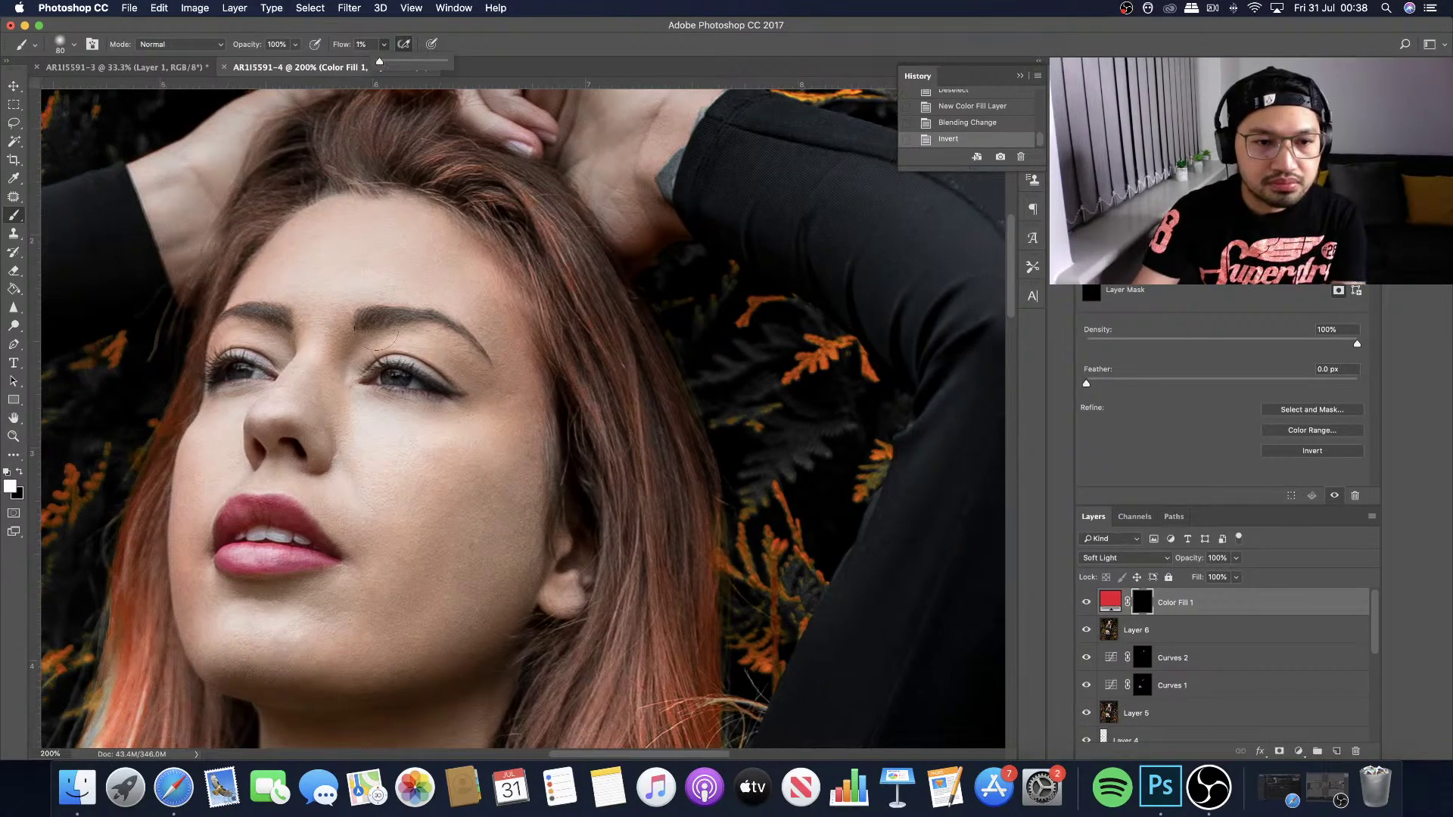
pyautogui.hscroll(-2, 378, 485)
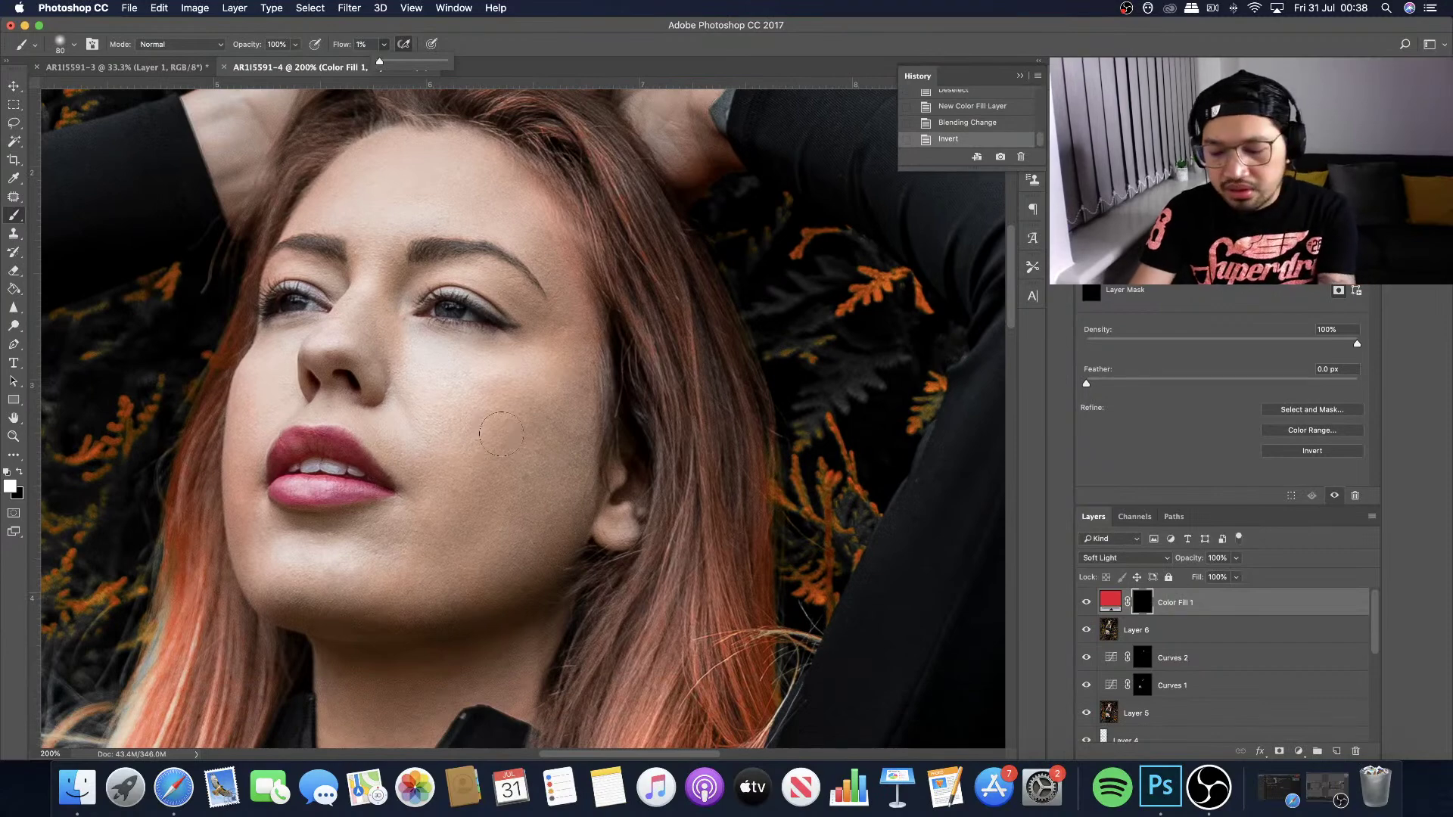
# Paint white on the red fill's mask over the cheek near the ear with an enlarged soft brush to add blush.
pyautogui.press(']')
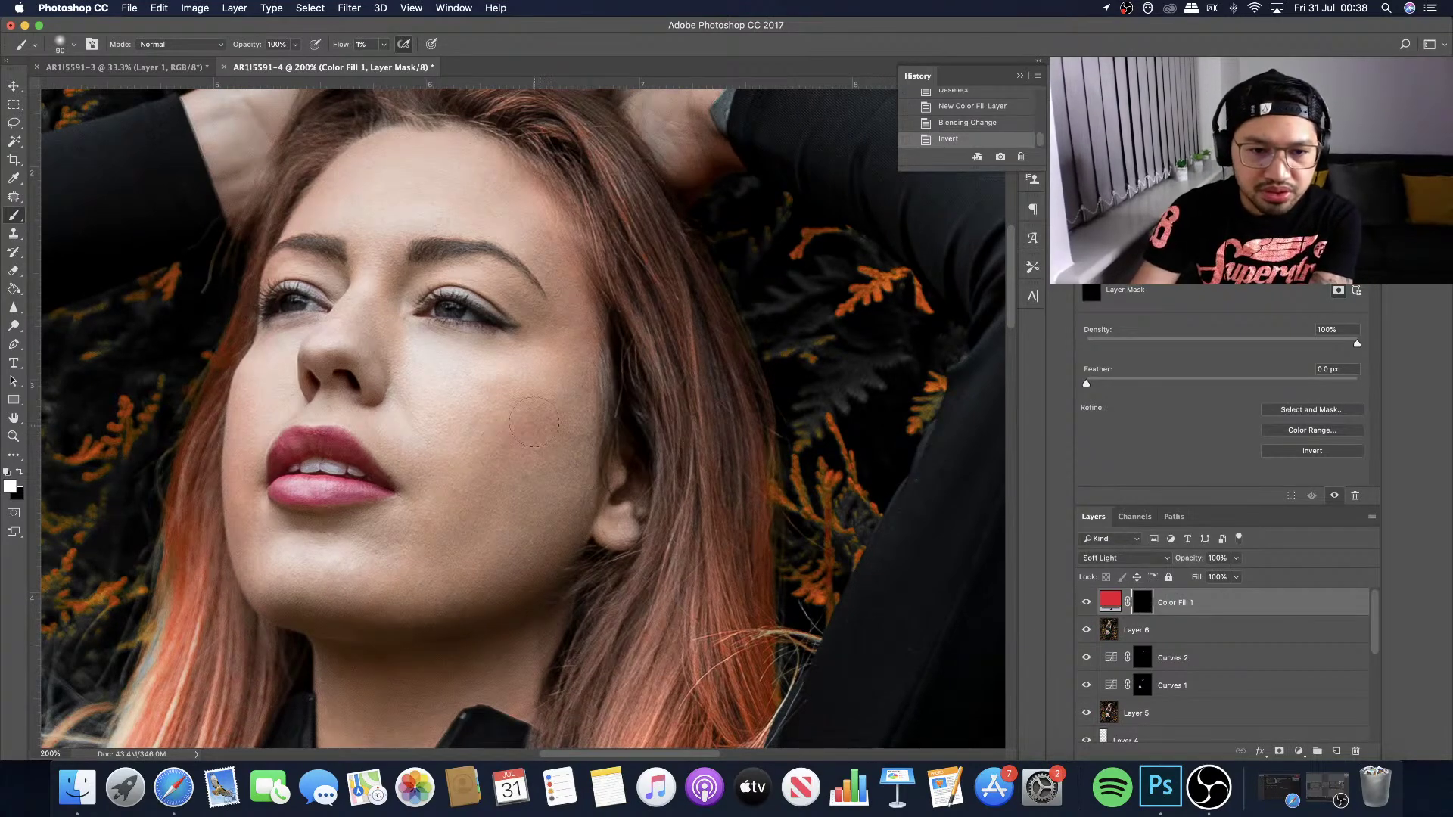
pyautogui.click(551, 420)
pyautogui.press(']')
pyautogui.press(']')
pyautogui.press(']')
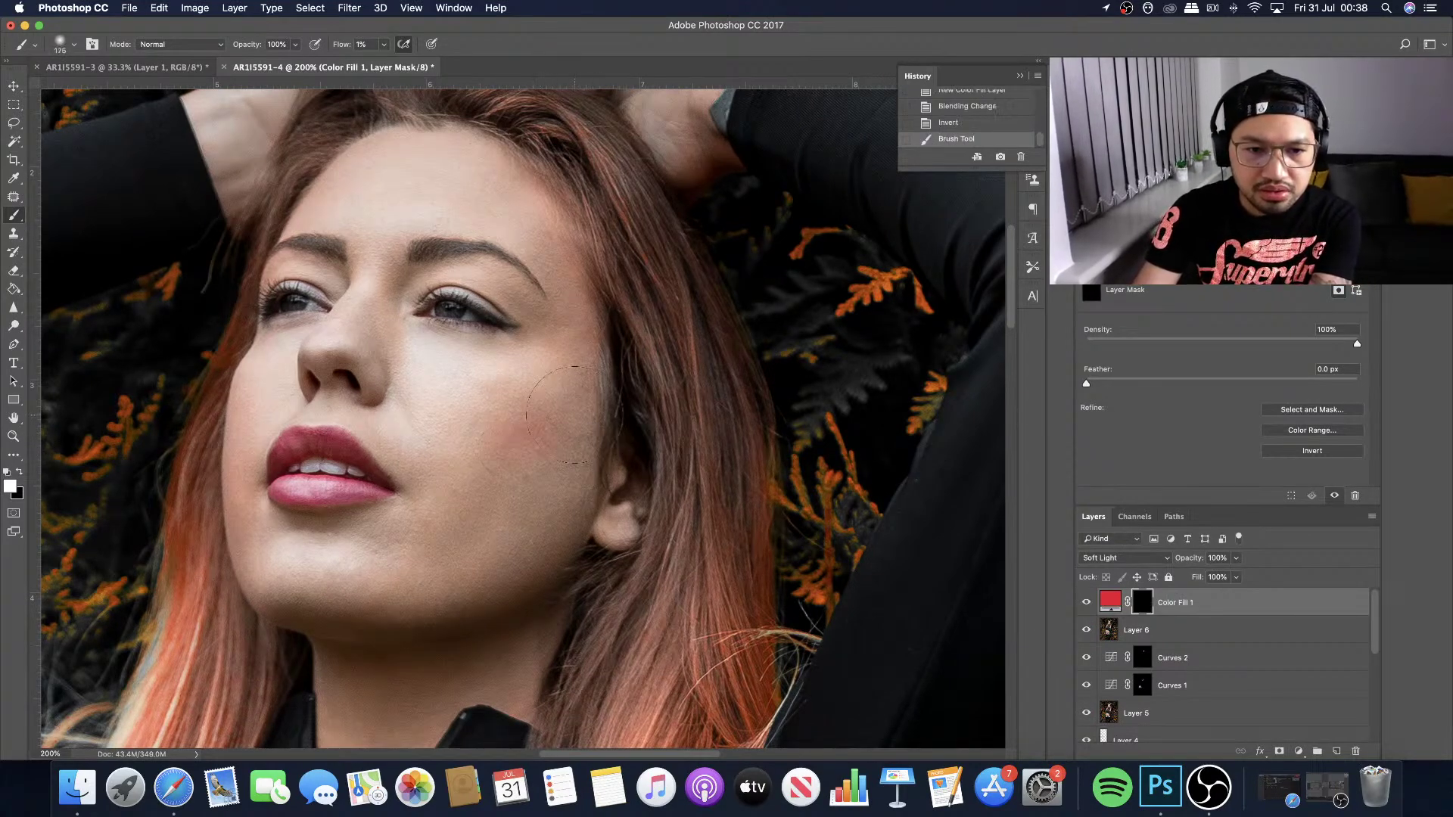
pyautogui.moveTo(541, 470); pyautogui.dragTo(547, 468)
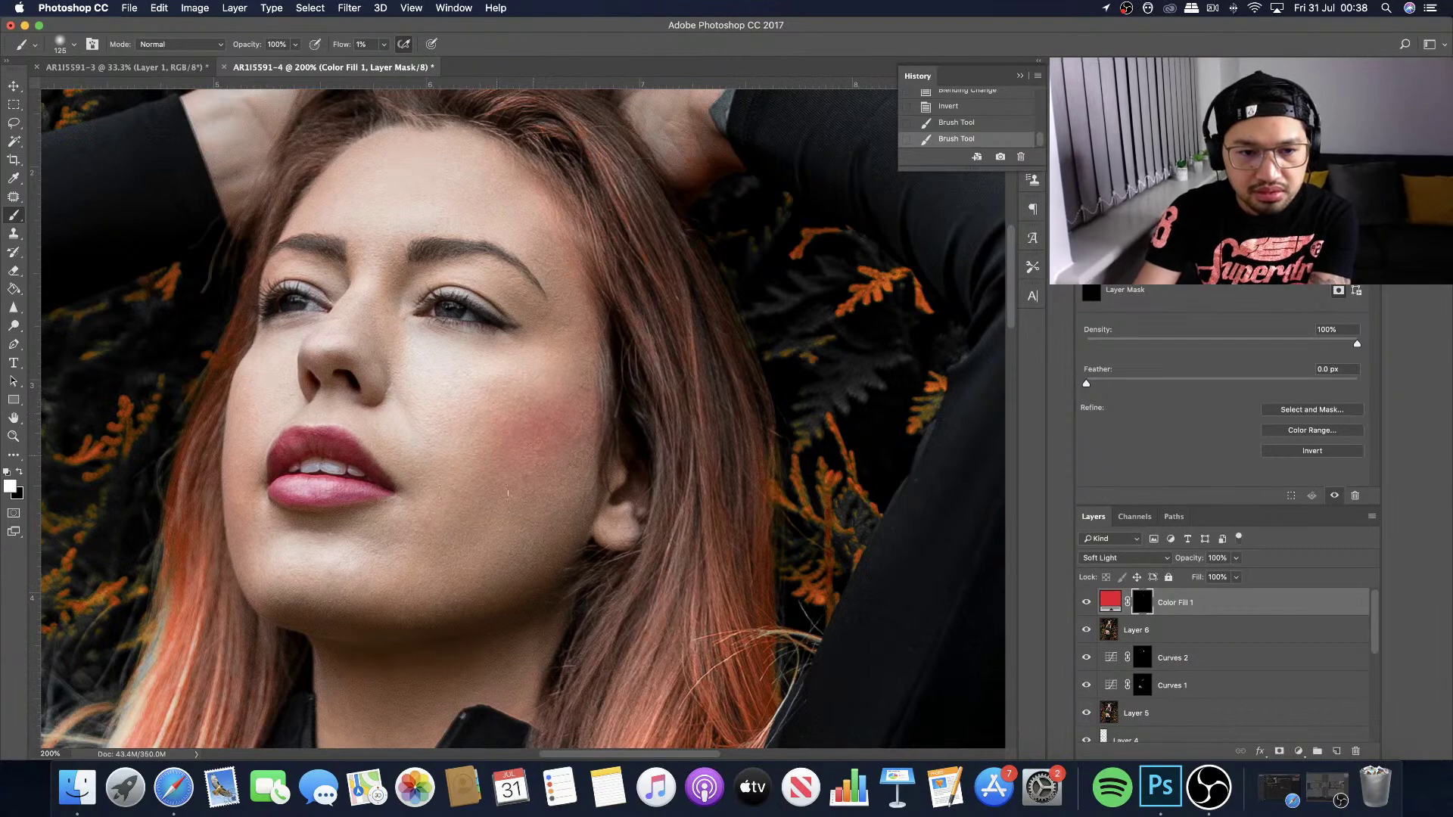
pyautogui.moveTo(541, 476); pyautogui.dragTo(603, 460)
# Extend the blush toward the inner cheek below the eye by painting the red fill's mask with a smaller brush.
pyautogui.press('[')
pyautogui.press('[')
pyautogui.press('[')
pyautogui.press('[')
pyautogui.press('[')
pyautogui.press('[')
pyautogui.moveTo(486, 383); pyautogui.dragTo(485, 397)
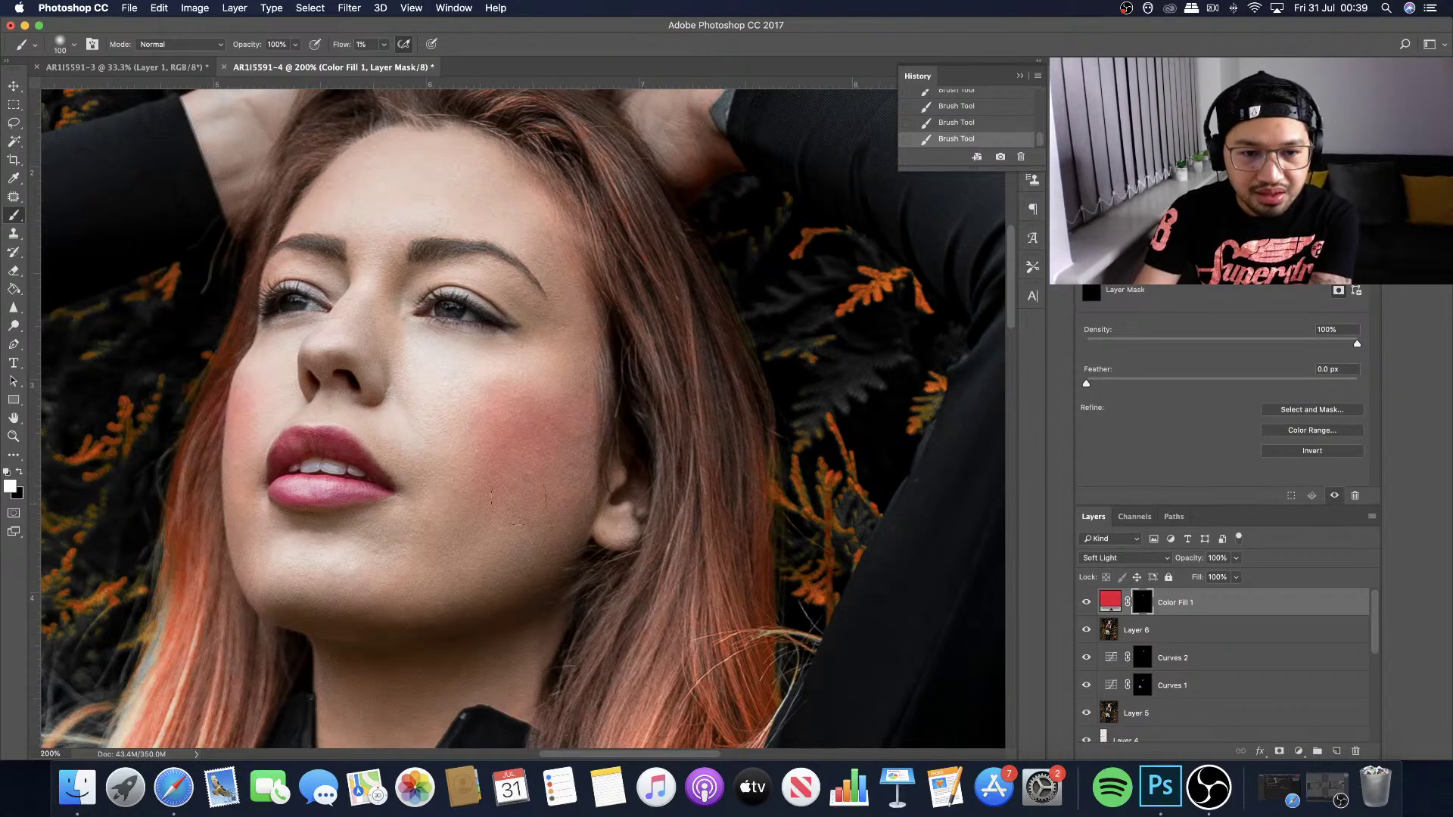
# Soften the cheek blush by painting black on the red fill's mask with a larger brush, then restore white as the painting colour.
pyautogui.press('super+0')
pyautogui.press('super+1')
pyautogui.press('super+minus')
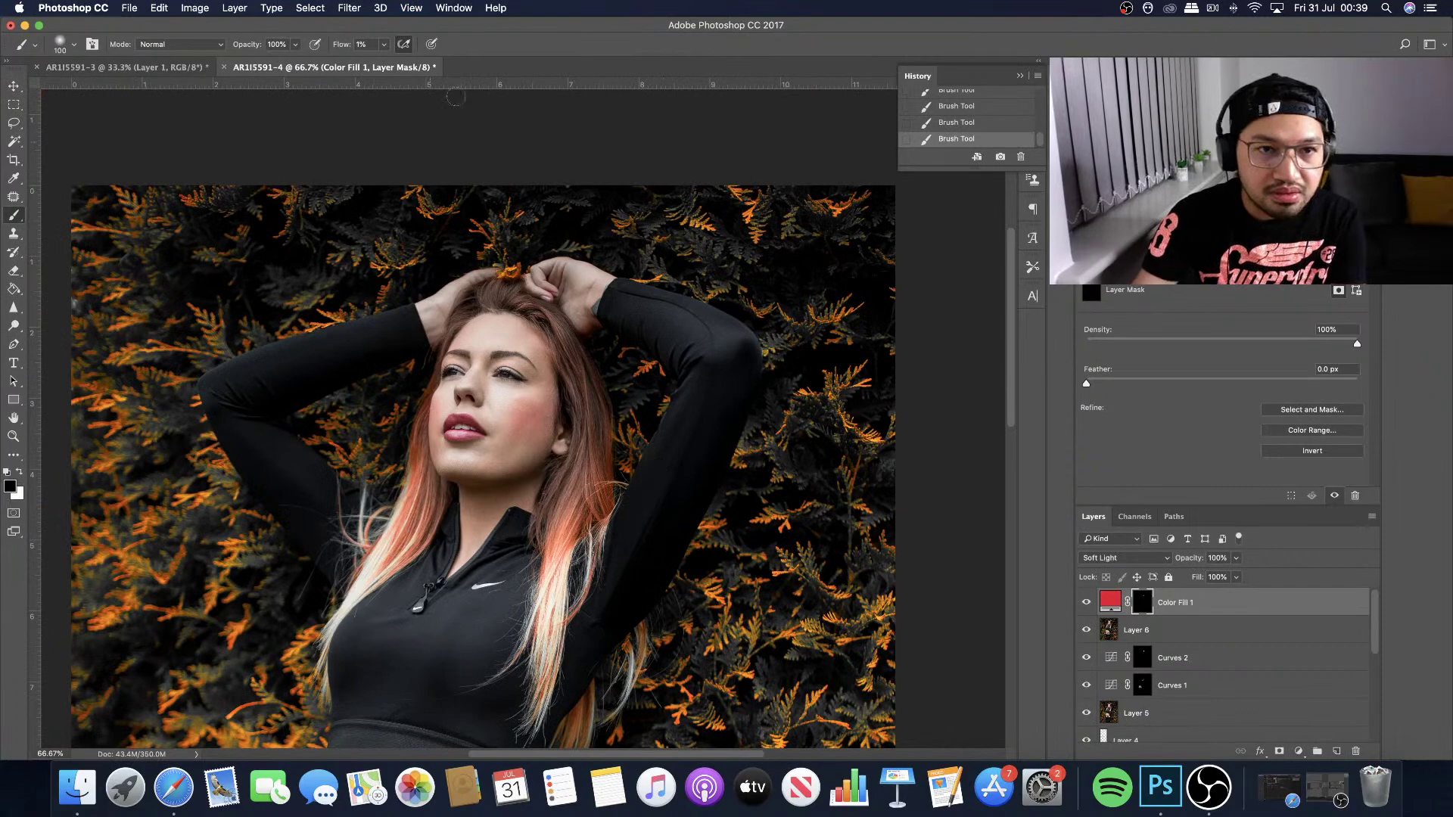
pyautogui.moveTo(522, 444); pyautogui.dragTo(527, 414)
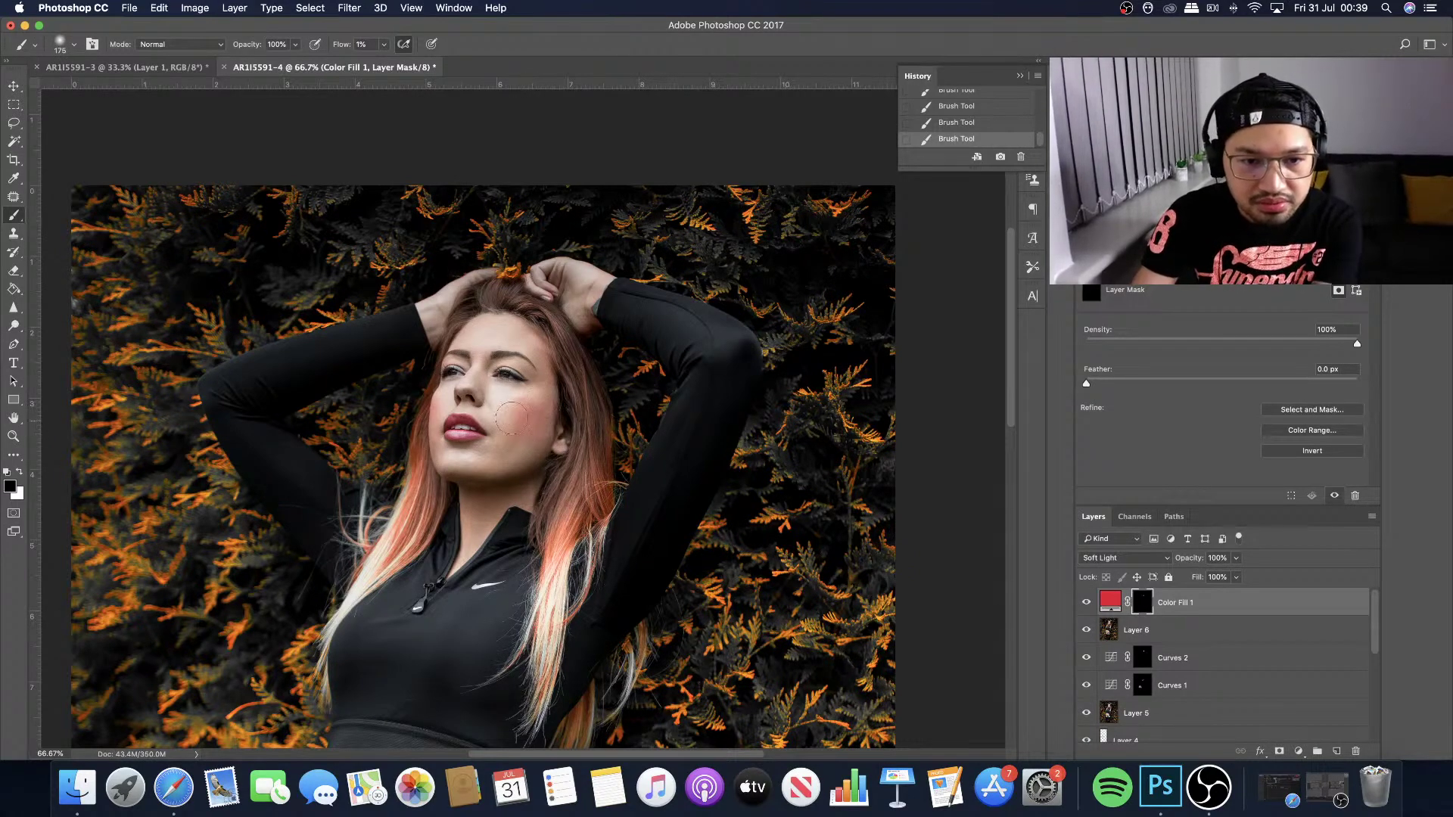
pyautogui.click(19, 472)
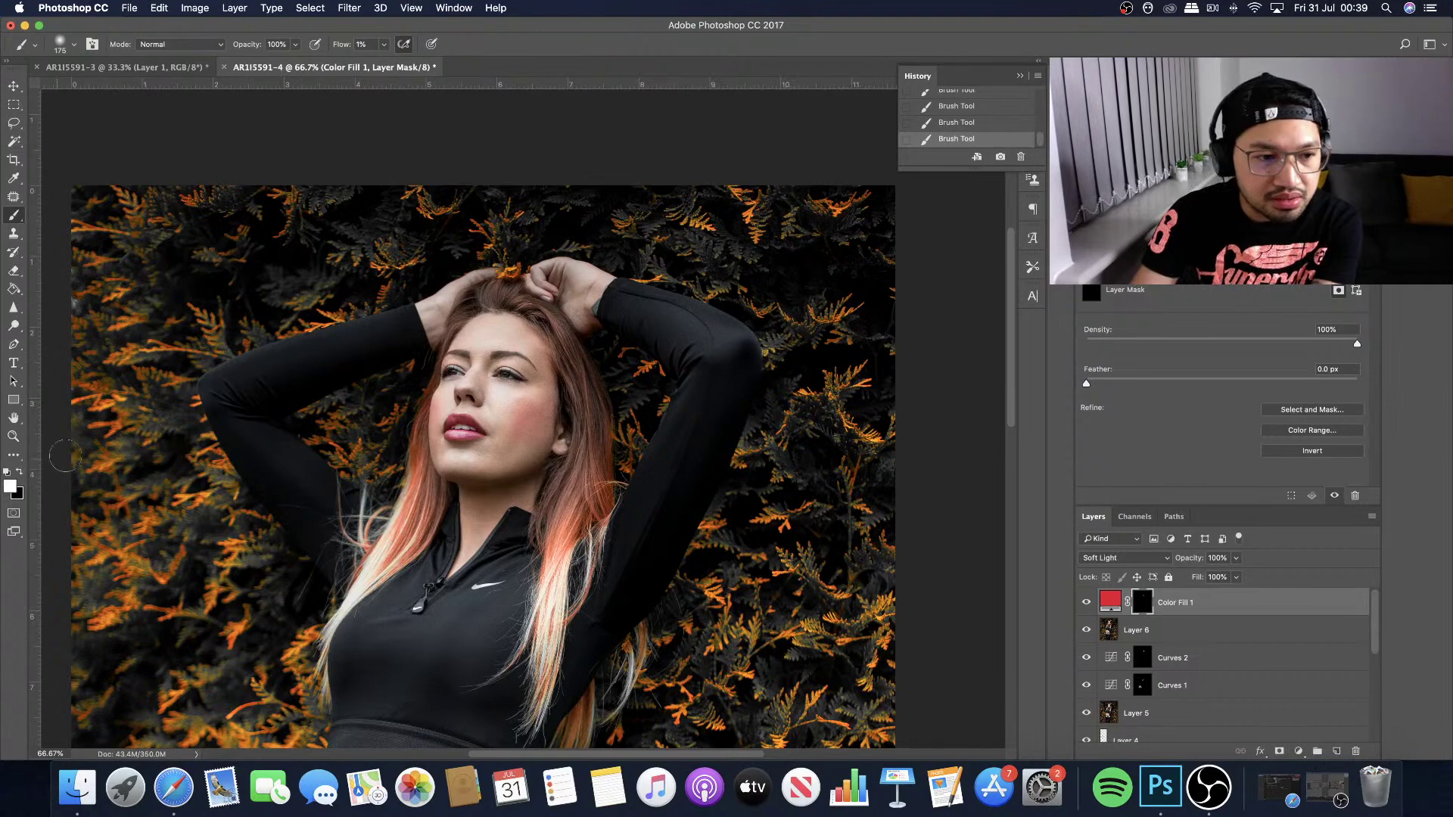
# Raise the brush flow to 6% and refine the cheek blush, alternating black and white and enlarging the brush to 250 px.
pyautogui.press('x')
pyautogui.click(384, 45)
pyautogui.moveTo(385, 60); pyautogui.dragTo(389, 60)
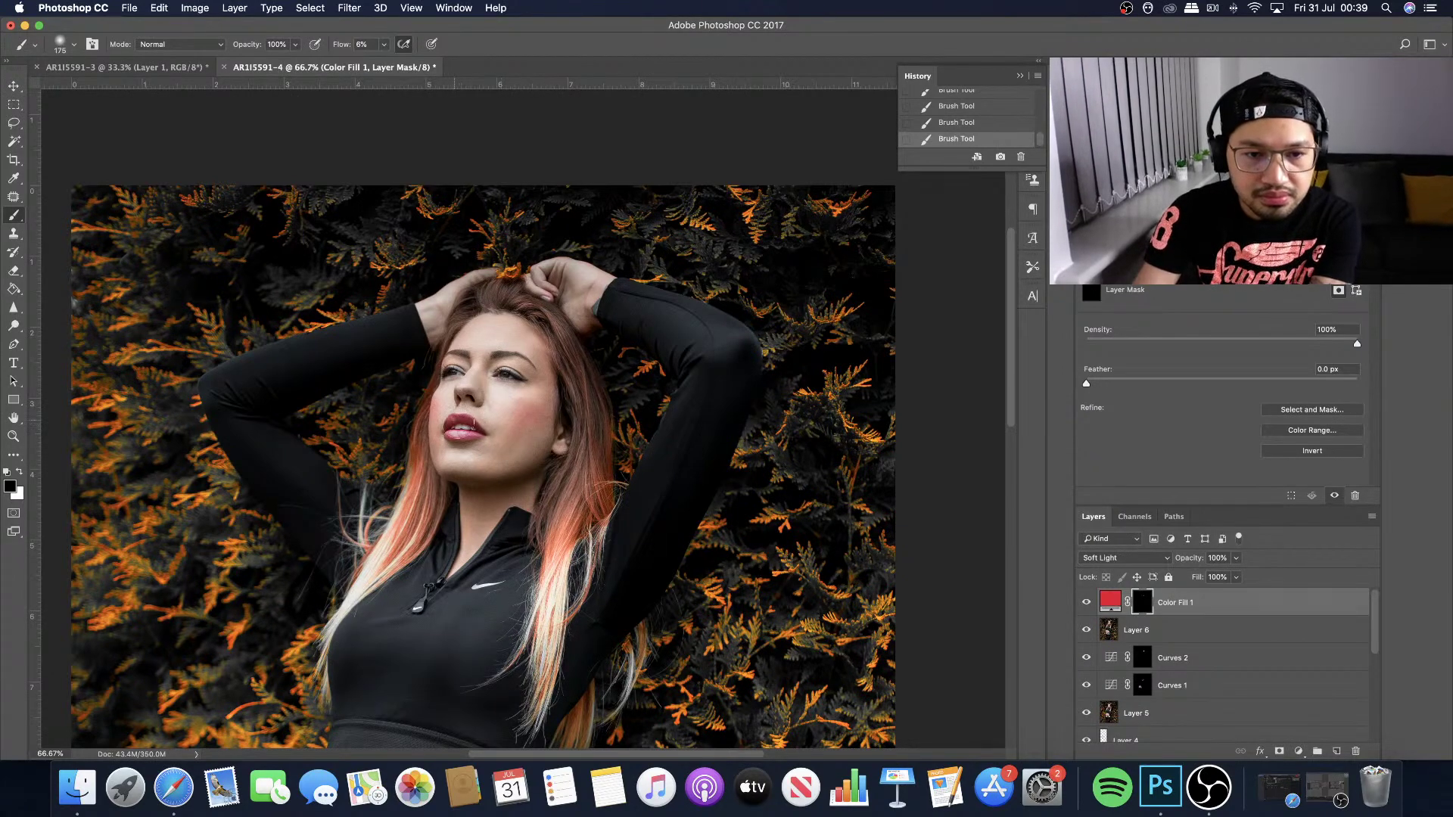
pyautogui.press('[')
pyautogui.press('x')
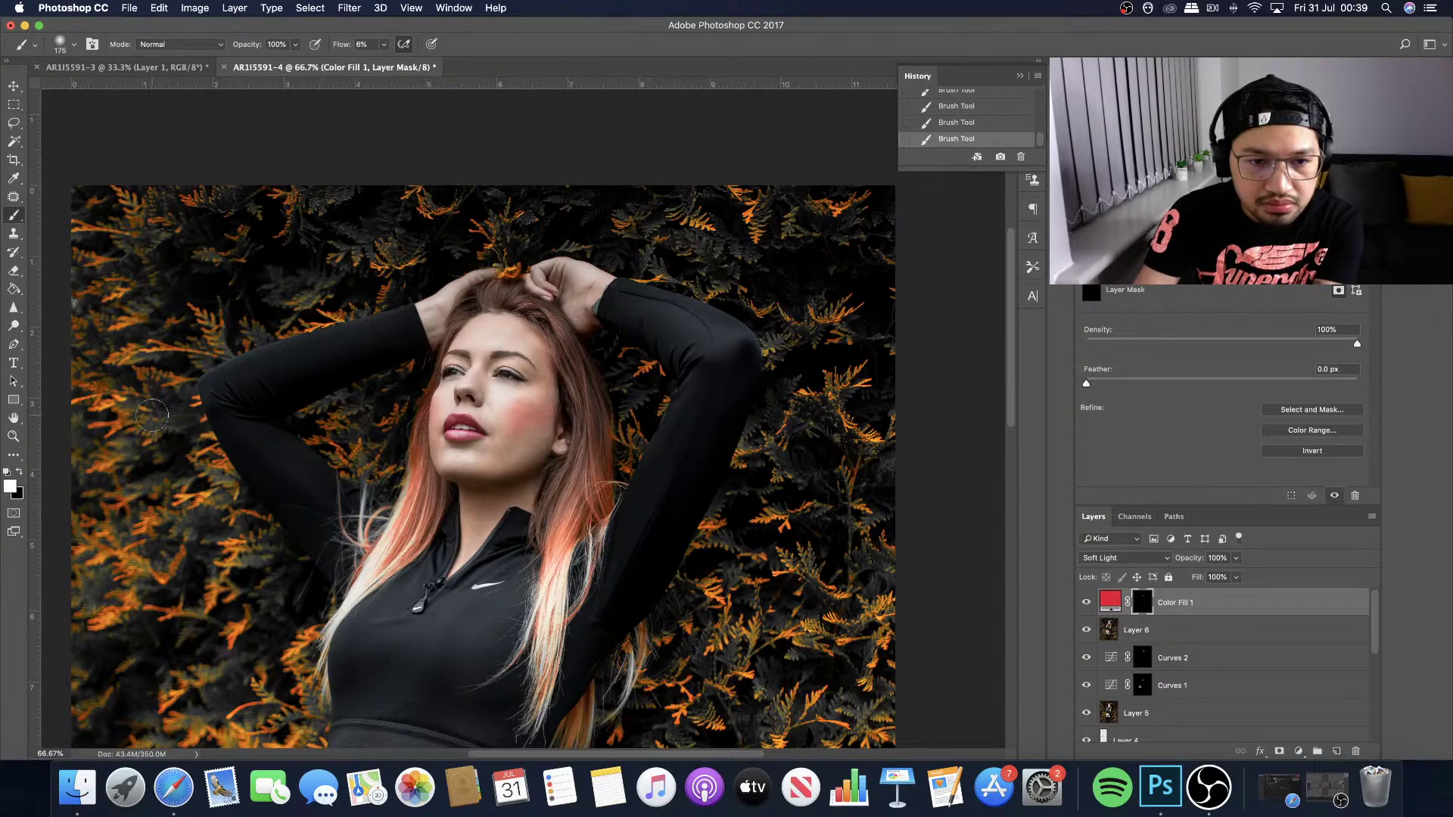
pyautogui.click(21, 473)
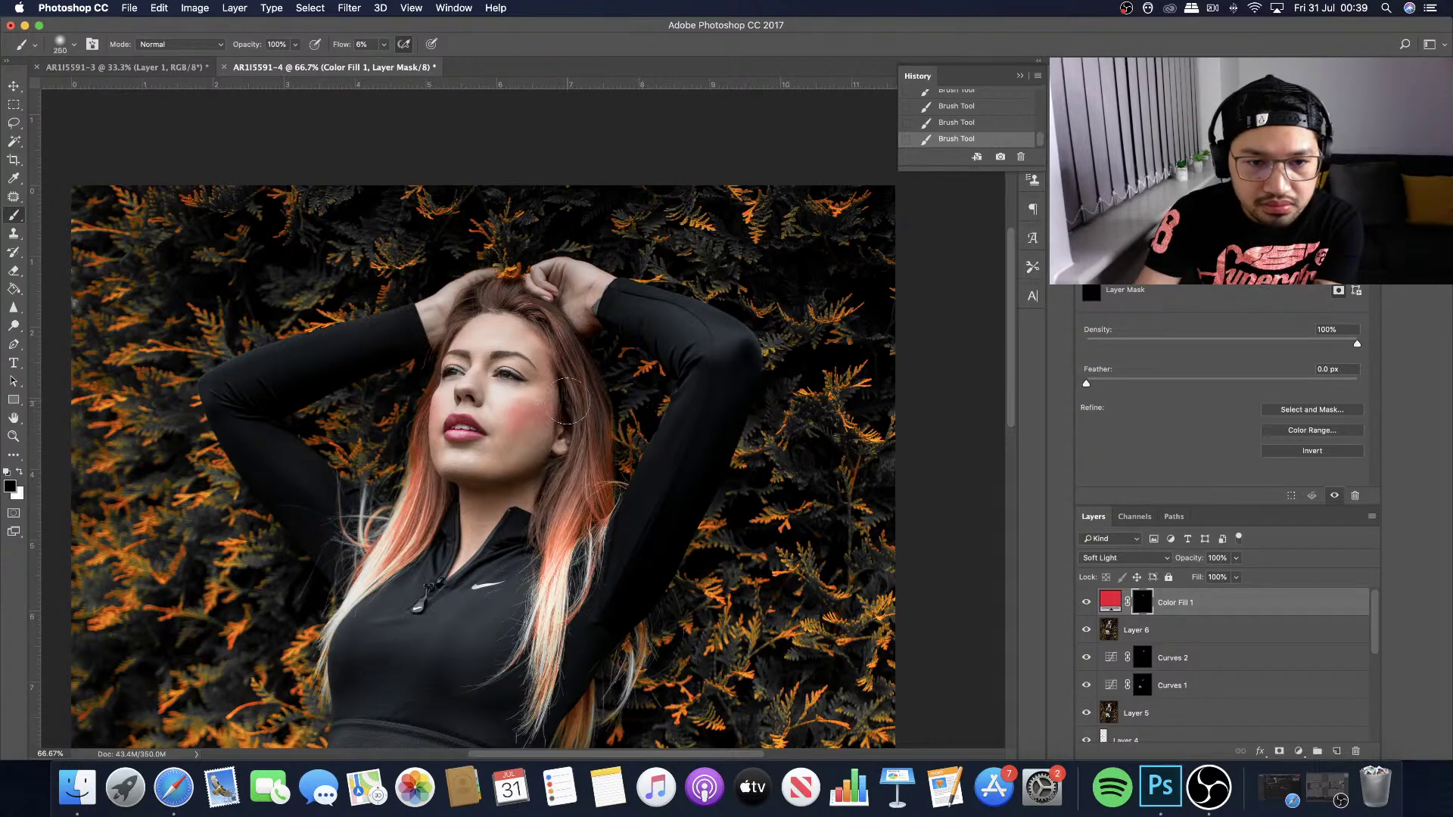
pyautogui.press(']')
pyautogui.press(']')
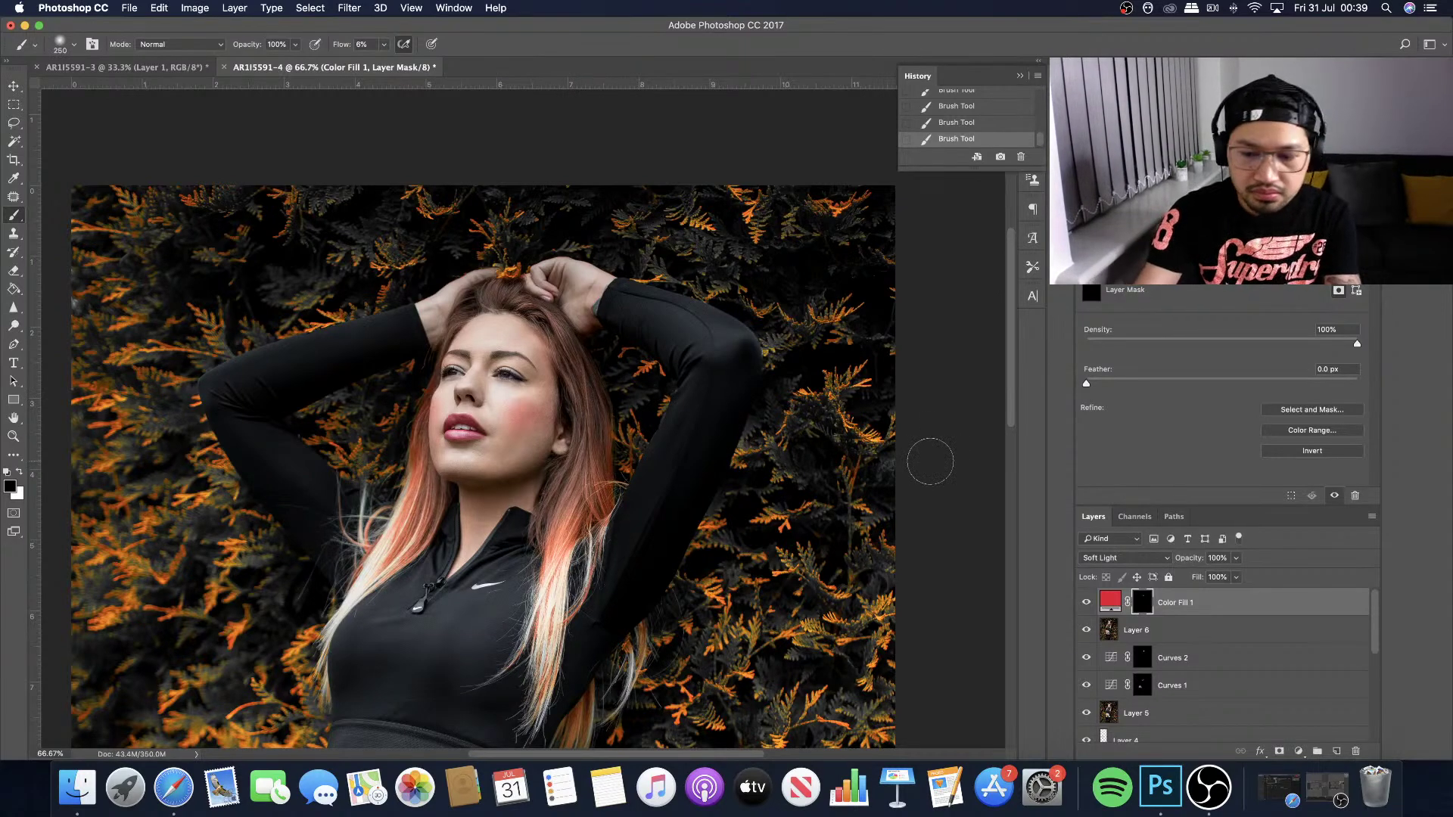
# Add a Curves adjustment layer above the red fill, lift its midtones to brighten, and invert its mask to black.
pyautogui.press('super+minus')
pyautogui.press('super+minus')
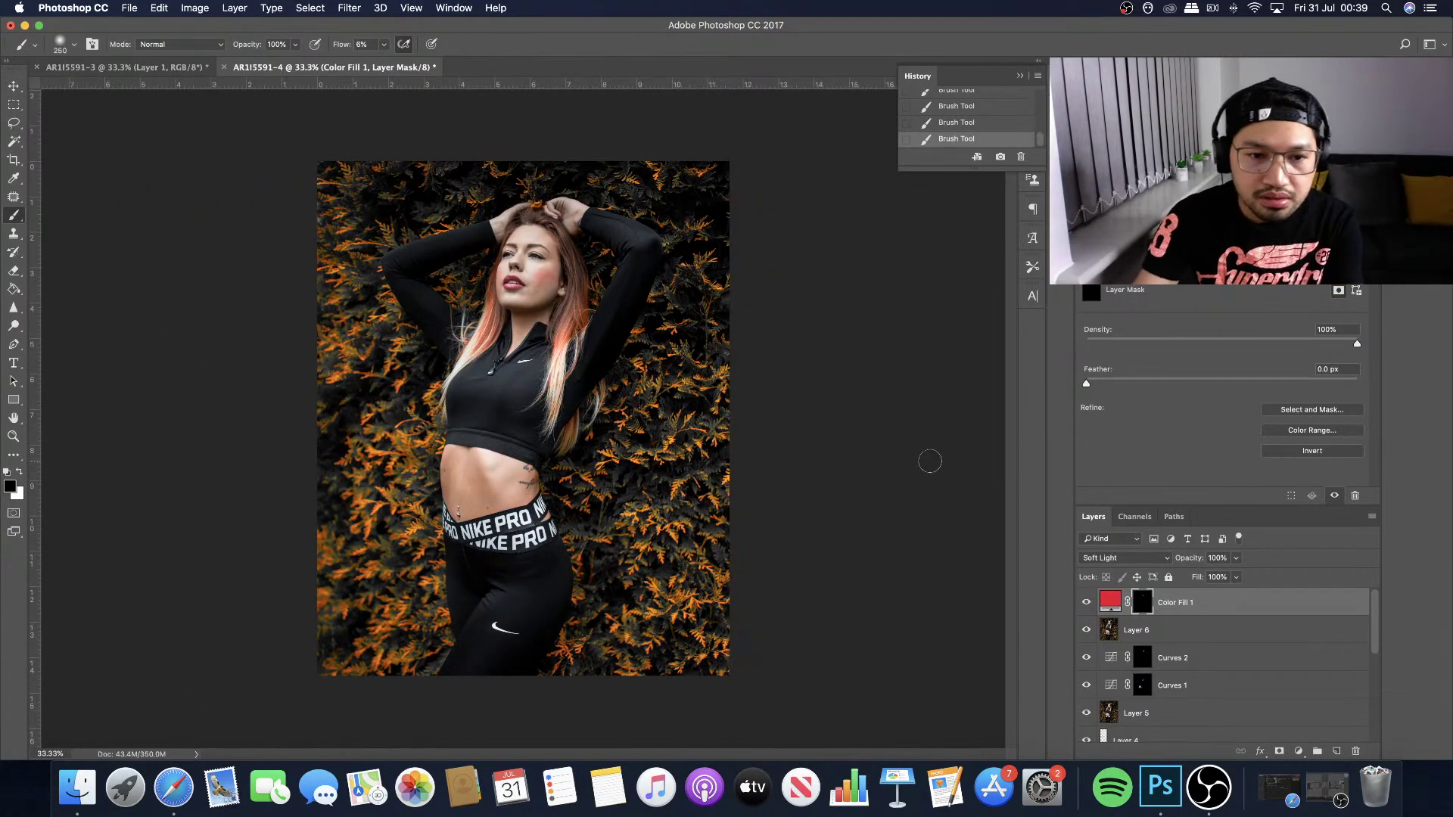
pyautogui.press('super+plus')
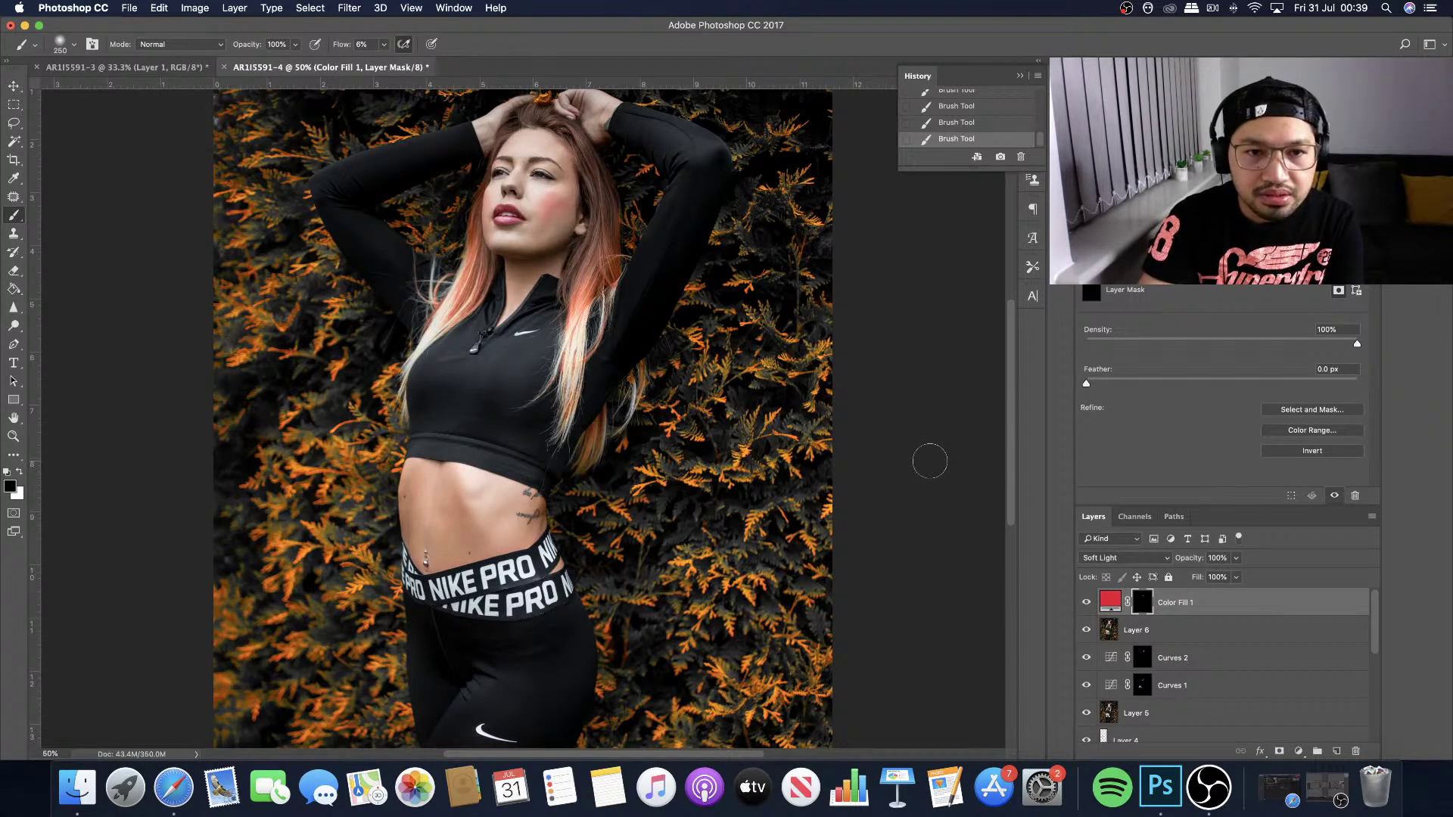
pyautogui.press('super+minus')
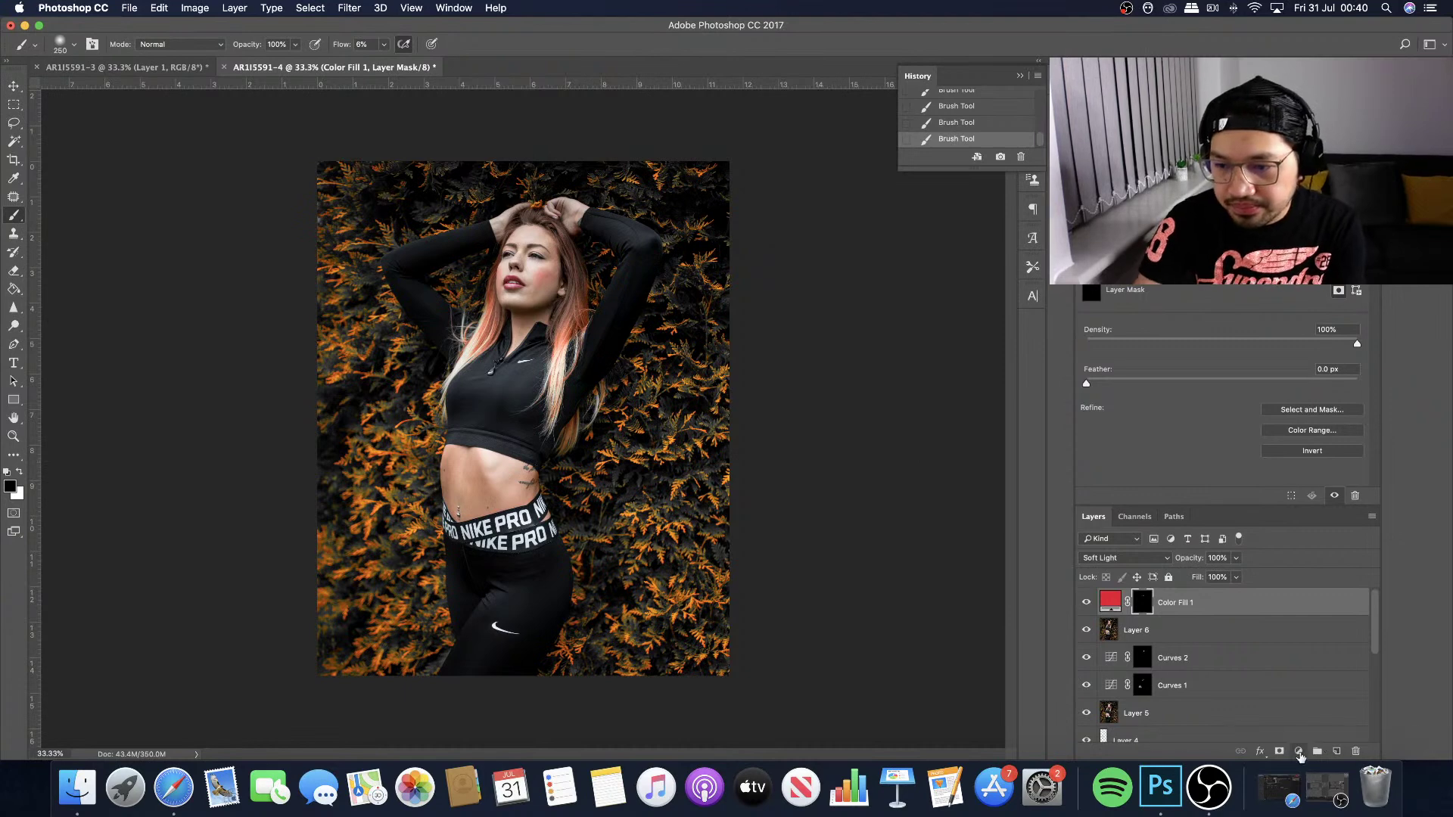
pyautogui.click(1298, 751)
pyautogui.click(1356, 555)
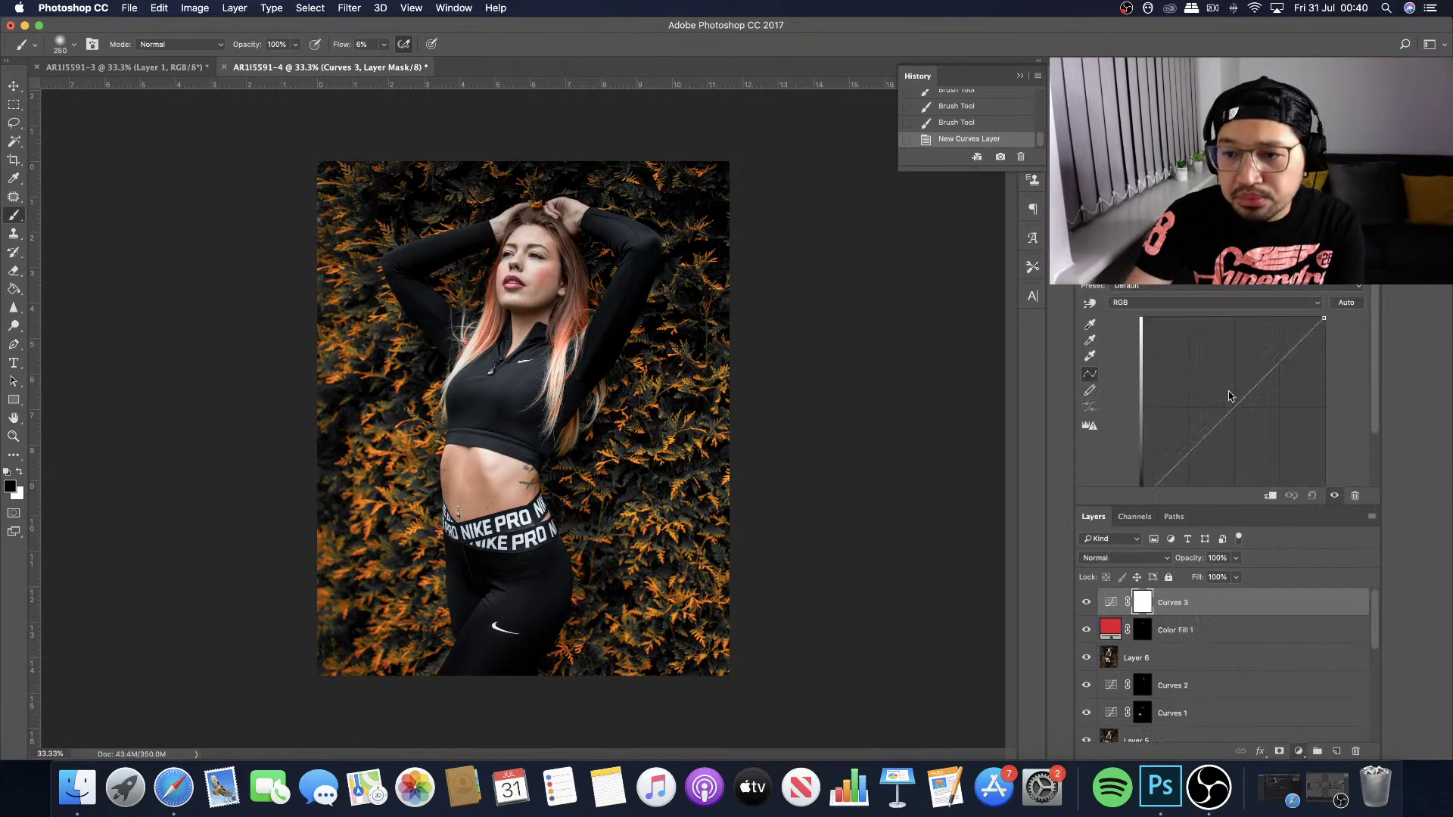
pyautogui.moveTo(1222, 412); pyautogui.dragTo(1218, 389)
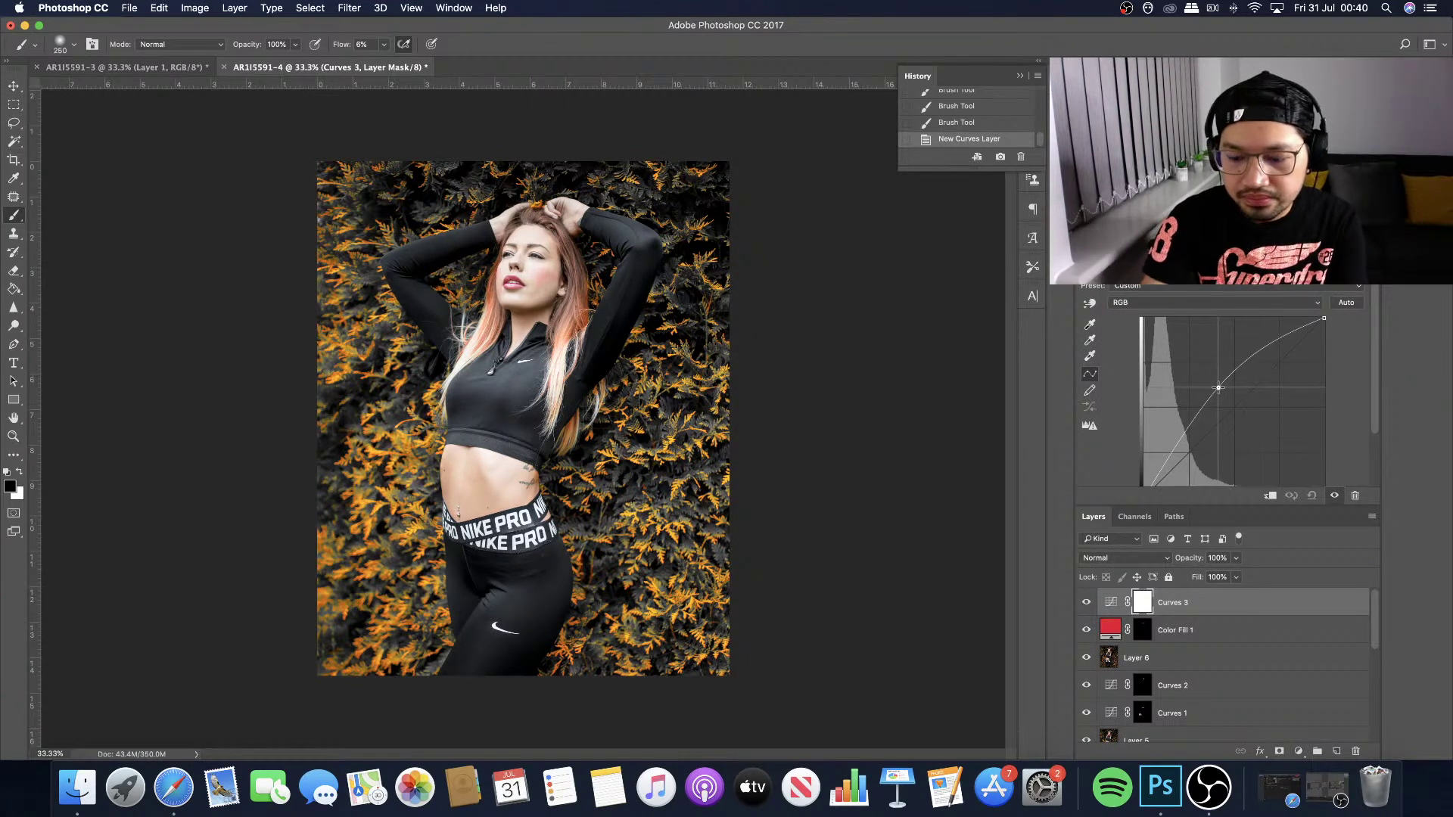
pyautogui.moveTo(1218, 388); pyautogui.dragTo(1223, 385)
pyautogui.press('super+i')
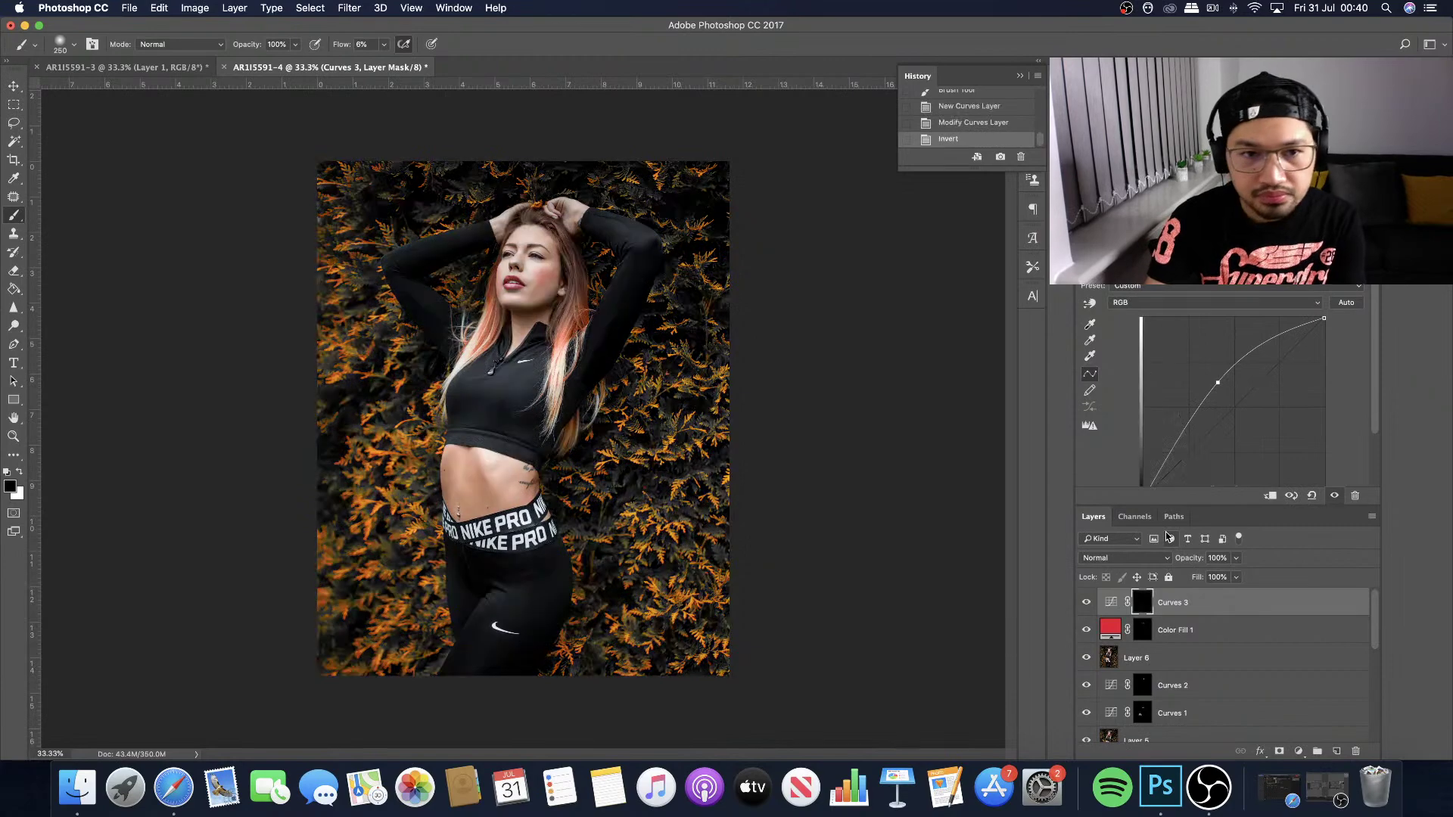
# Try to brighten the raised hand on the Curves 3 mask with a 90 px brush at 1% flow.
pyautogui.press('super+plus')
pyautogui.press('super+plus')
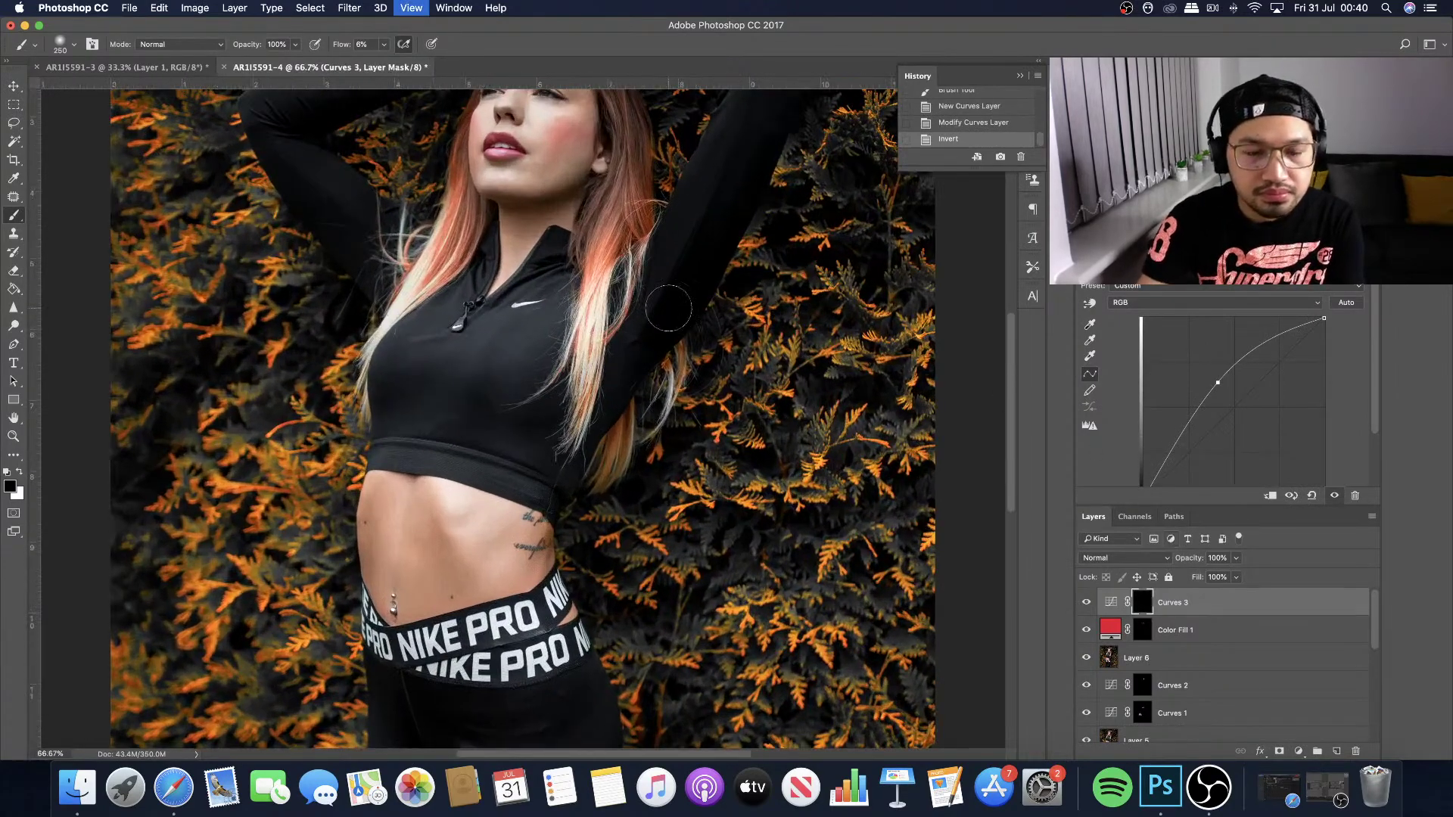
pyautogui.scroll(5, 668, 308)
pyautogui.click(382, 47)
pyautogui.moveTo(381, 61); pyautogui.dragTo(366, 62)
pyautogui.press('[')
pyautogui.press('[')
pyautogui.press('[')
pyautogui.press('[')
pyautogui.press('[')
pyautogui.press('[')
pyautogui.moveTo(610, 206); pyautogui.dragTo(598, 219)
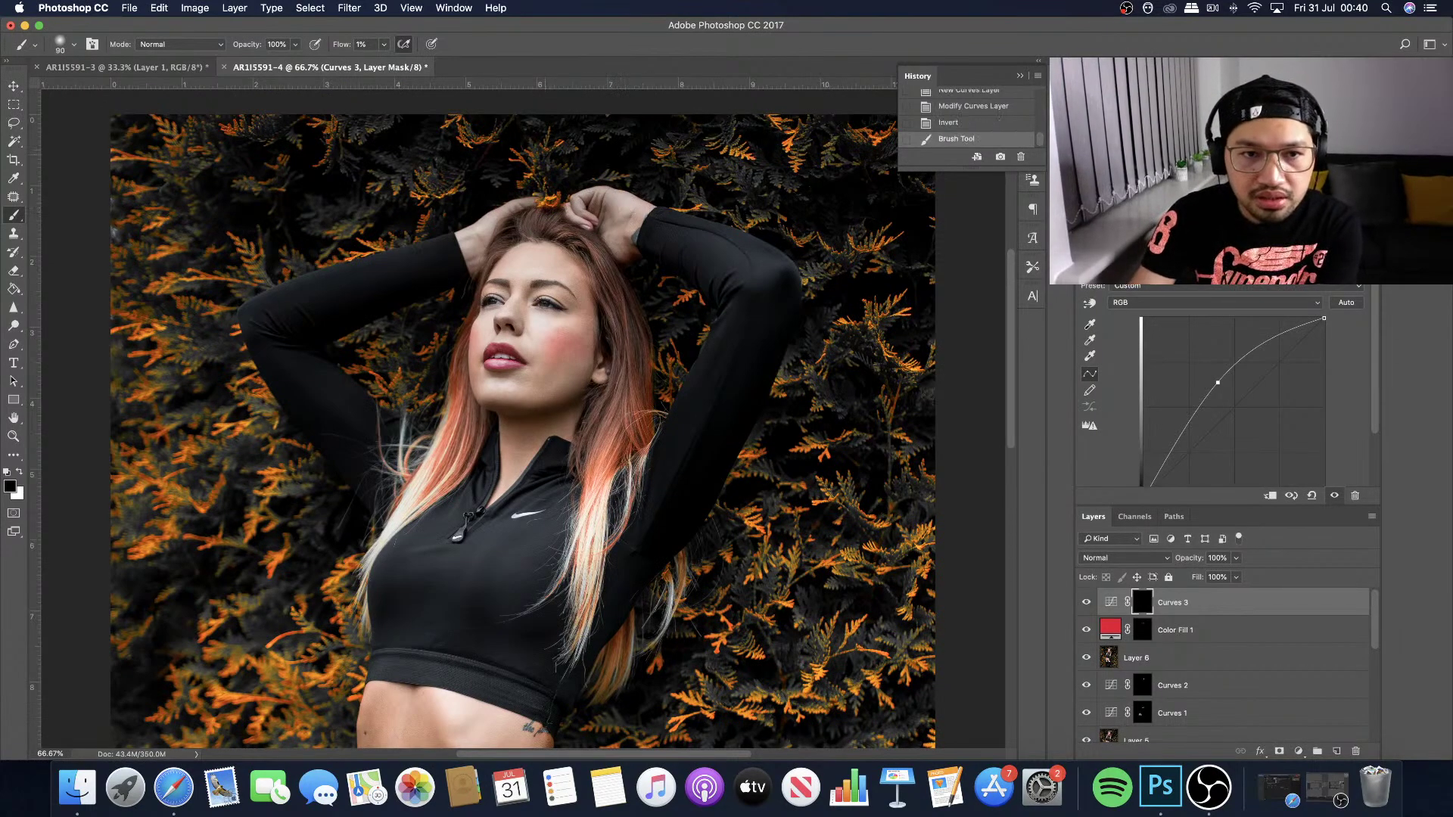
# Raise the brush flow to 3%, switch to white and paint the Curves 3 mask over the raised hand and wrist.
pyautogui.click(384, 47)
pyautogui.moveTo(384, 62); pyautogui.dragTo(387, 62)
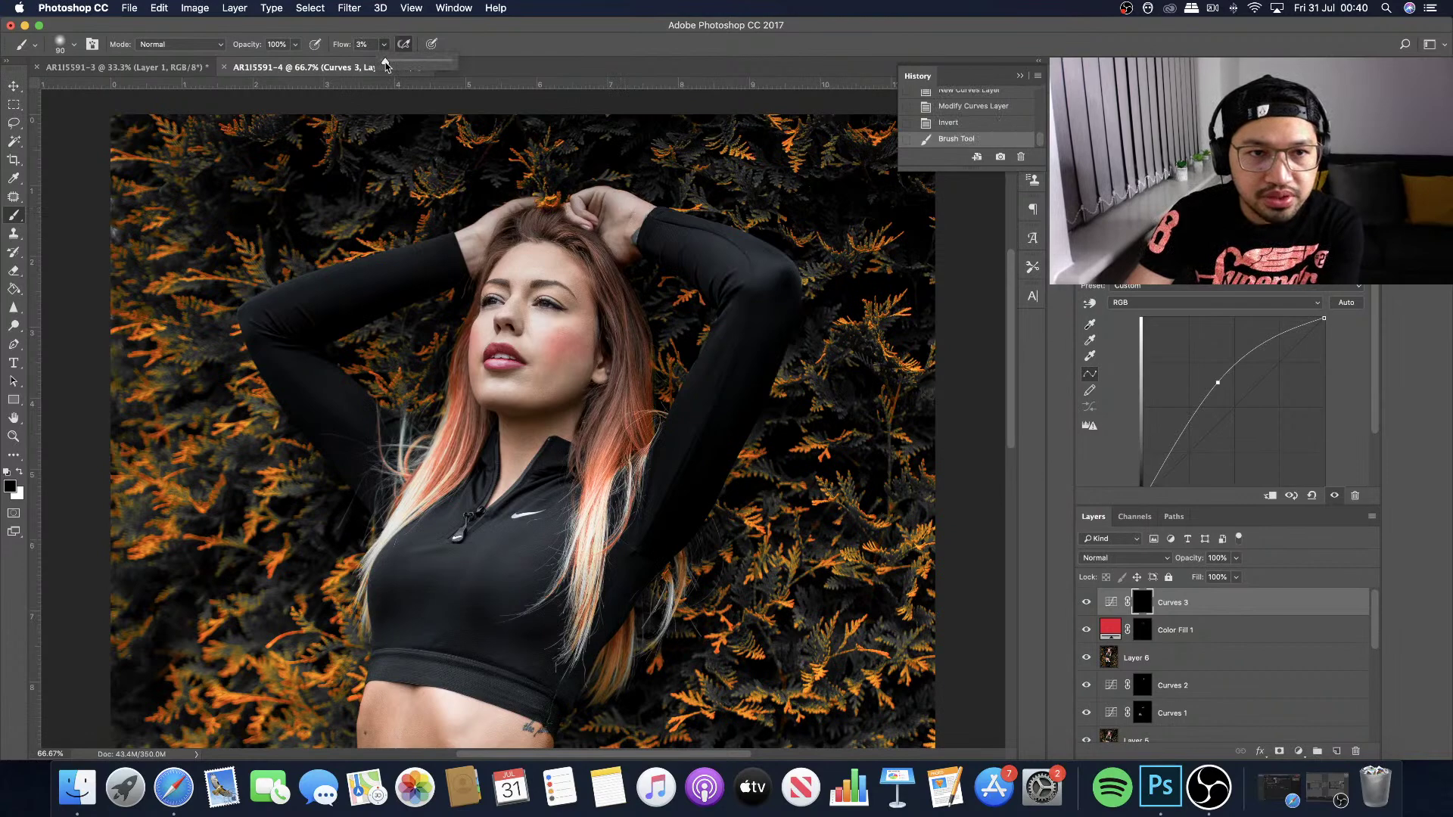
pyautogui.press(']')
pyautogui.press(']')
pyautogui.moveTo(594, 202)
pyautogui.mouseDown()
pyautogui.moveTo(586, 213)
pyautogui.moveTo(617, 208)
pyautogui.mouseUp()
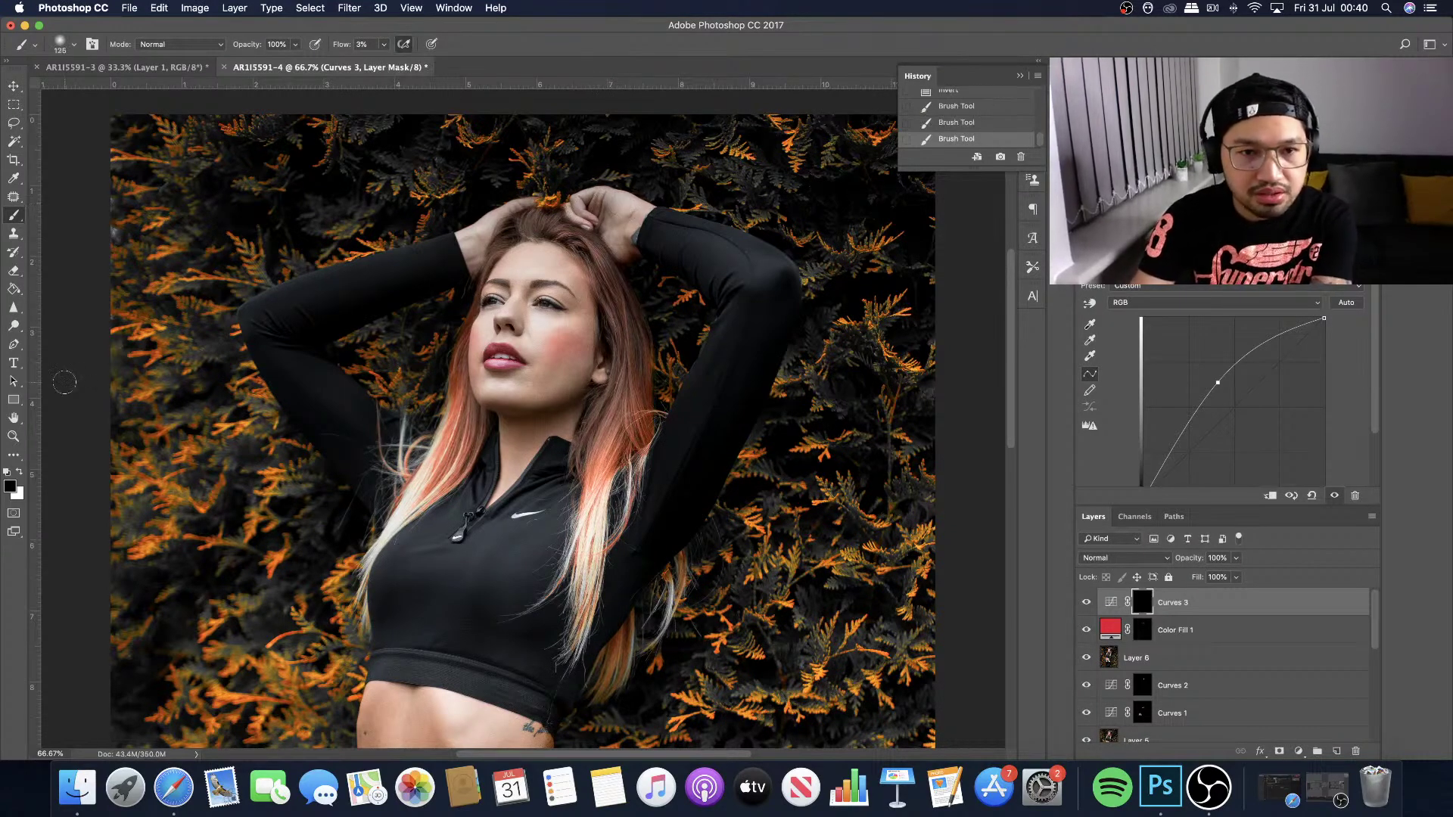
pyautogui.click(20, 473)
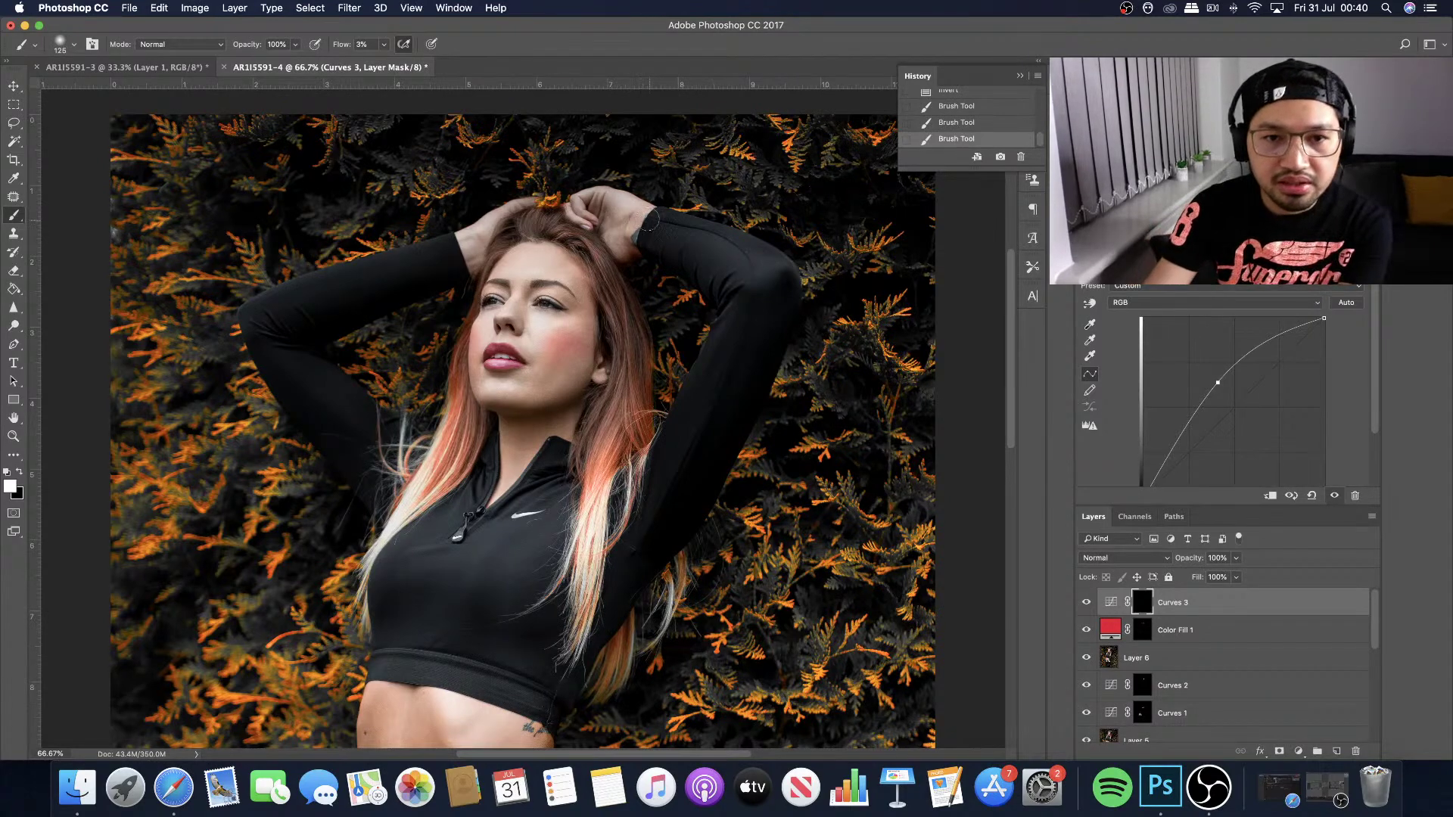
pyautogui.moveTo(614, 204); pyautogui.dragTo(606, 199)
# Step back two brush strokes in the history and repaint the raised hand on the Curves 3 mask with a small brush at 3% flow.
pyautogui.press('[')
pyautogui.press('[')
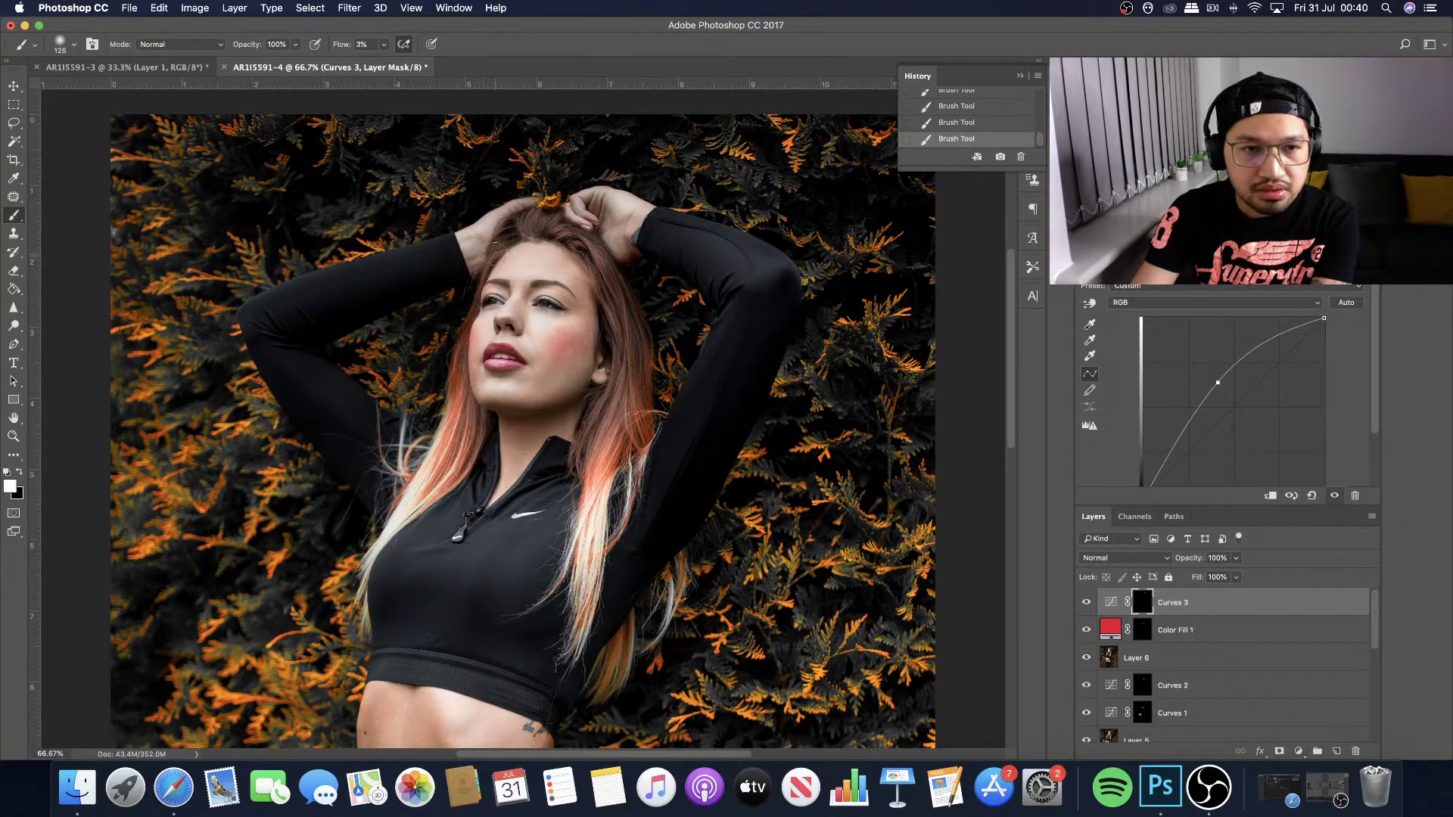
pyautogui.click(384, 49)
pyautogui.click(75, 45)
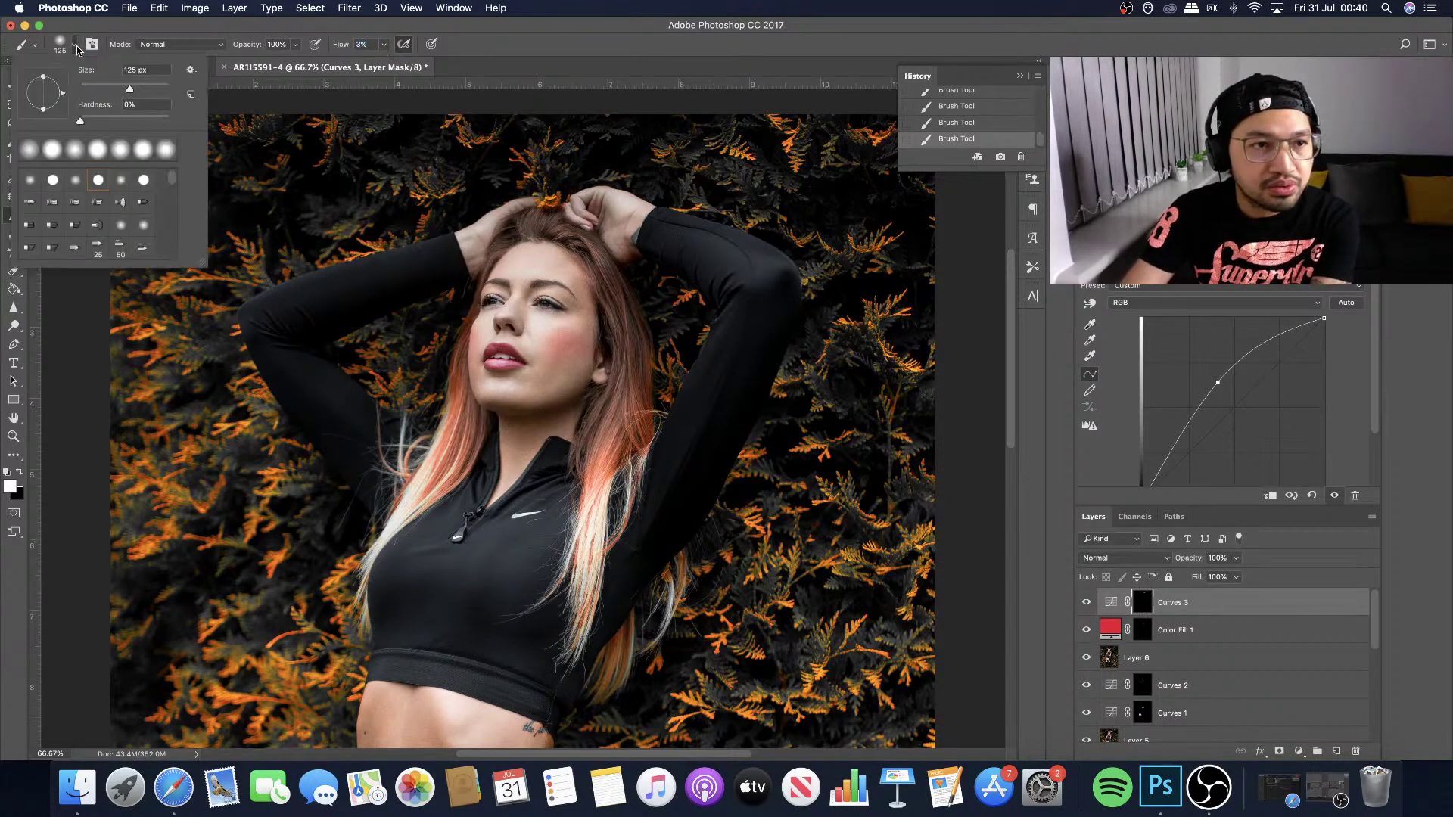
pyautogui.click(77, 47)
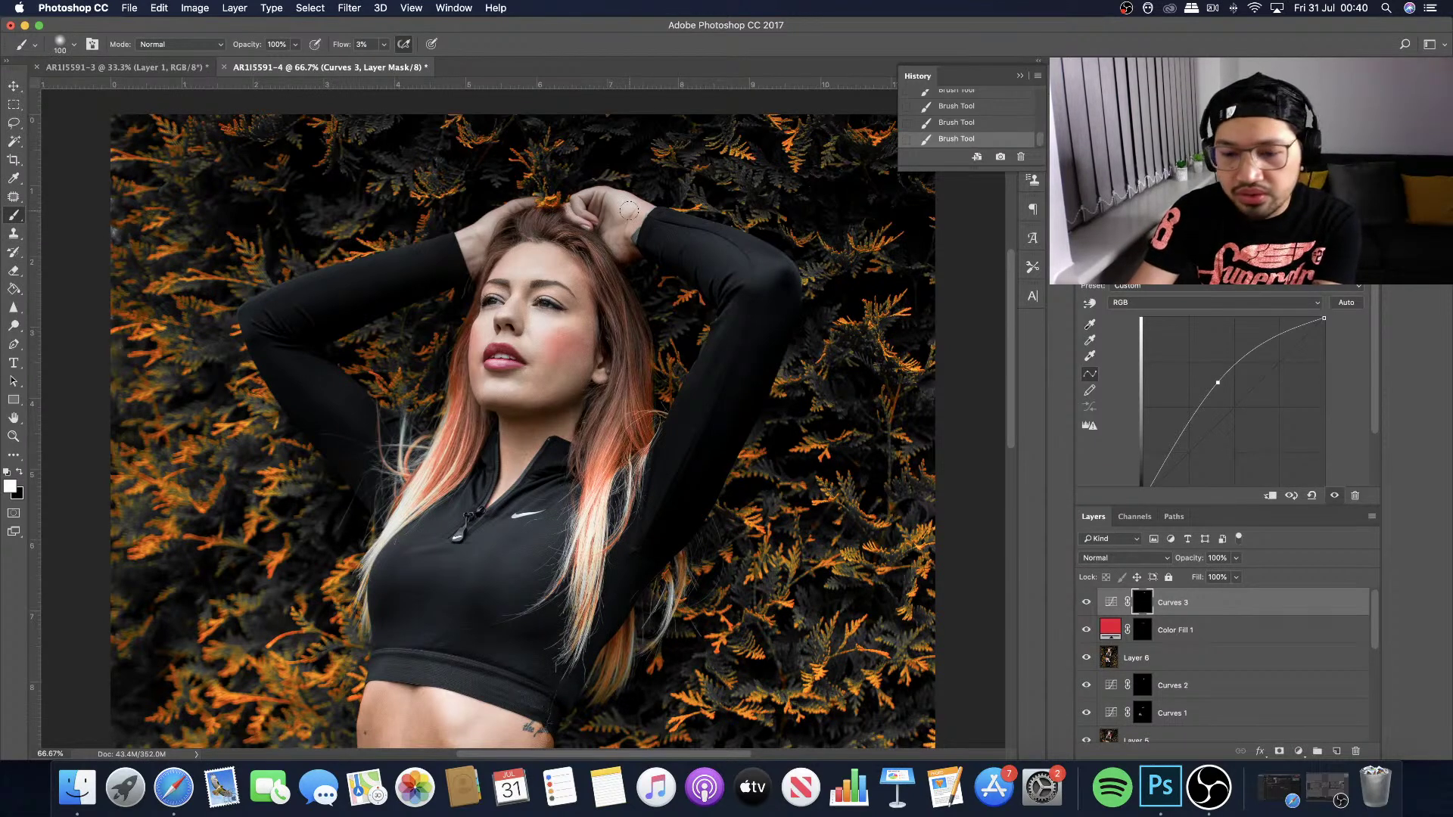
pyautogui.press('[')
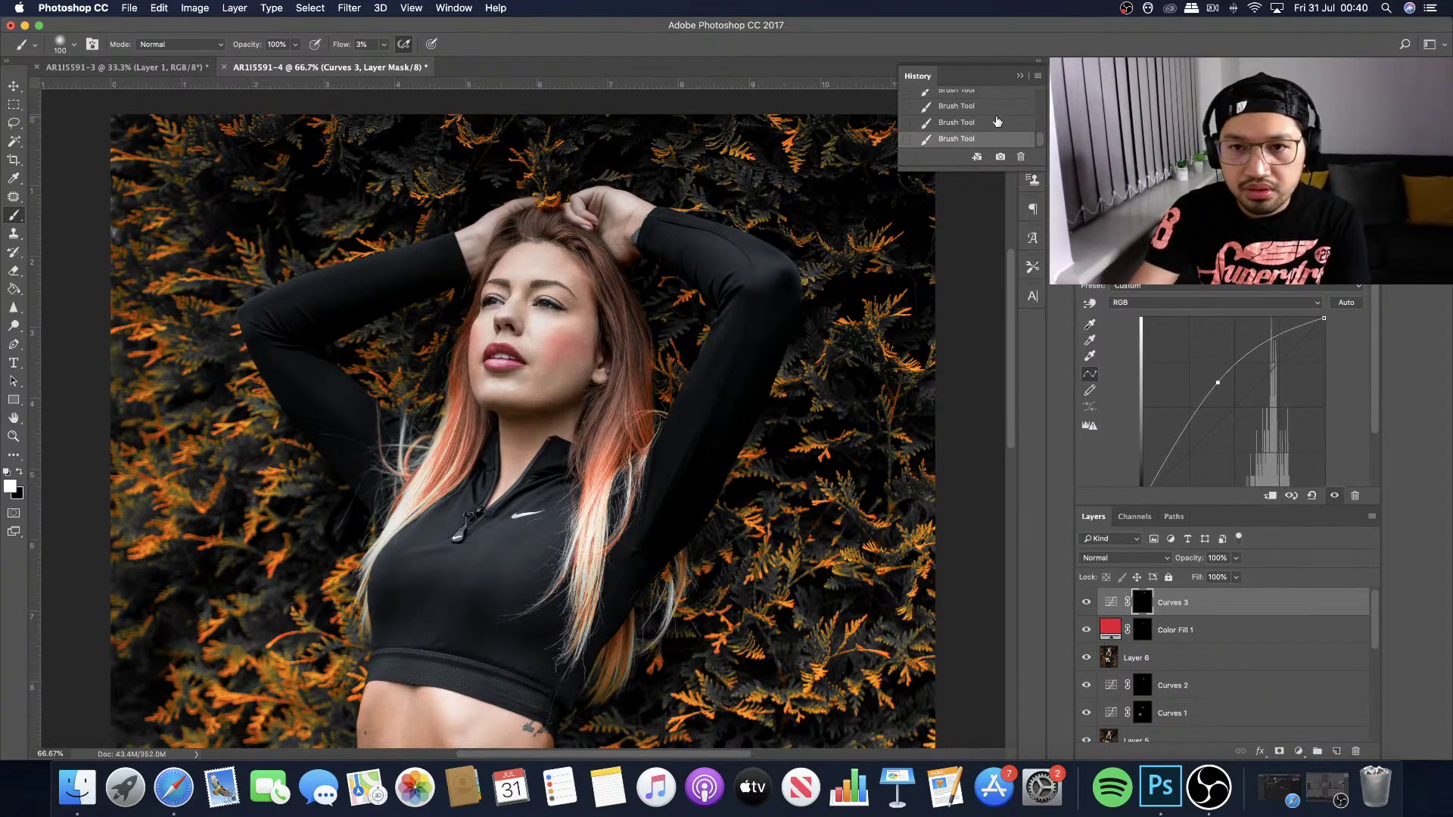
pyautogui.click(976, 107)
pyautogui.press(']')
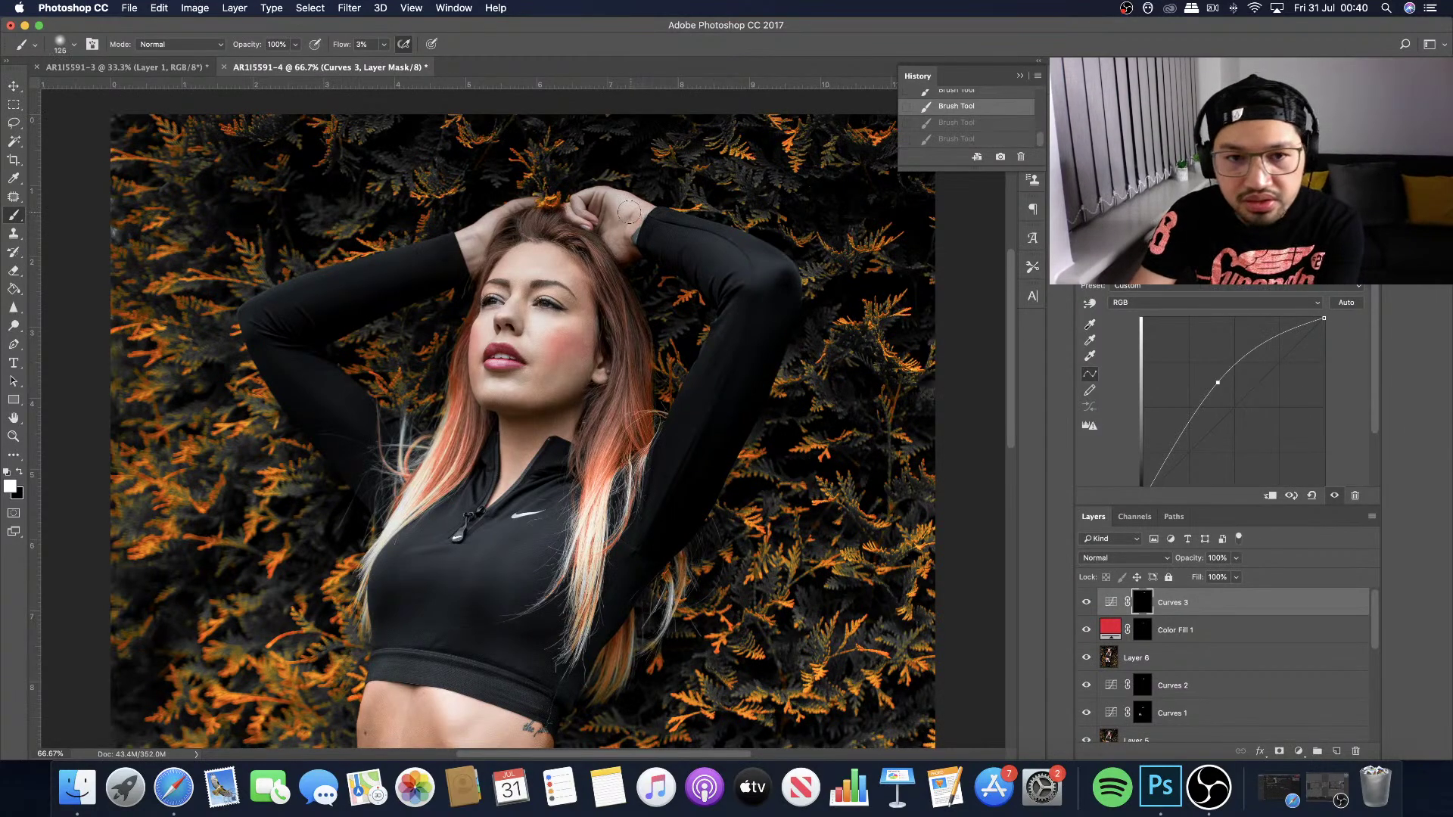
pyautogui.moveTo(620, 204); pyautogui.dragTo(605, 201)
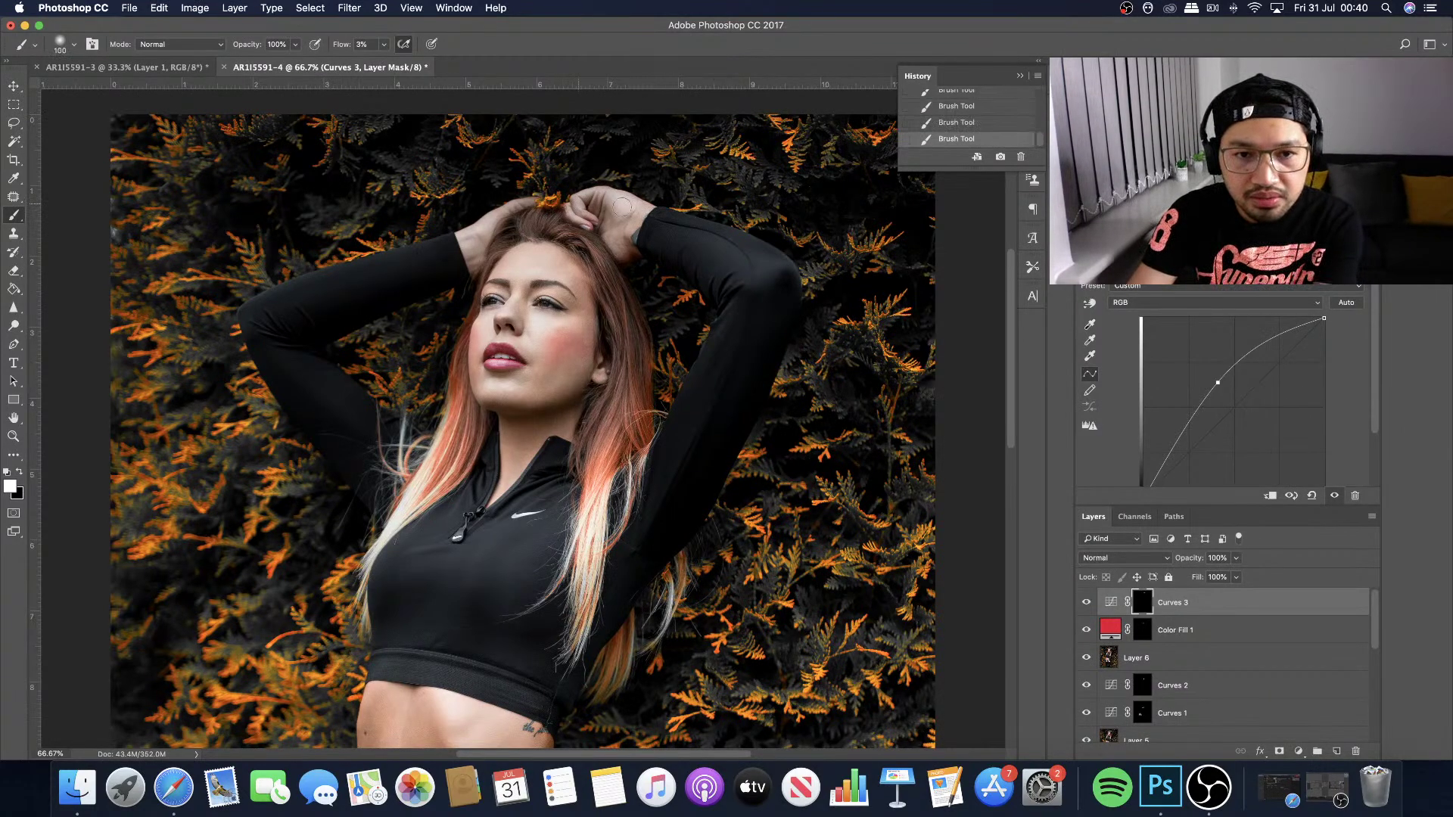
# Brighten the black sleeves on the Curves 3 mask in white with a 175 px brush at 3% flow.
pyautogui.press(']')
pyautogui.press(']')
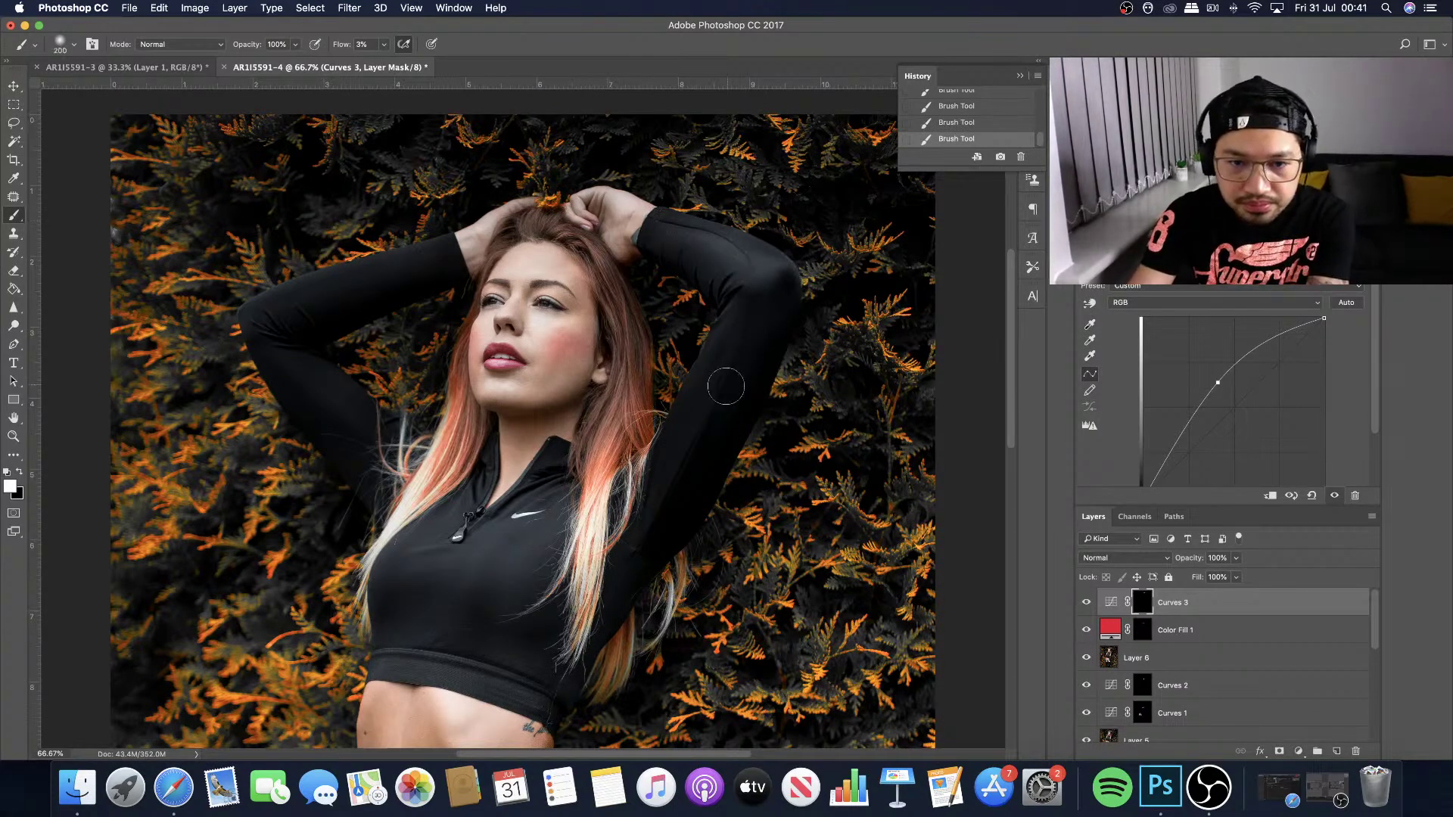
pyautogui.press('[')
pyautogui.press('[')
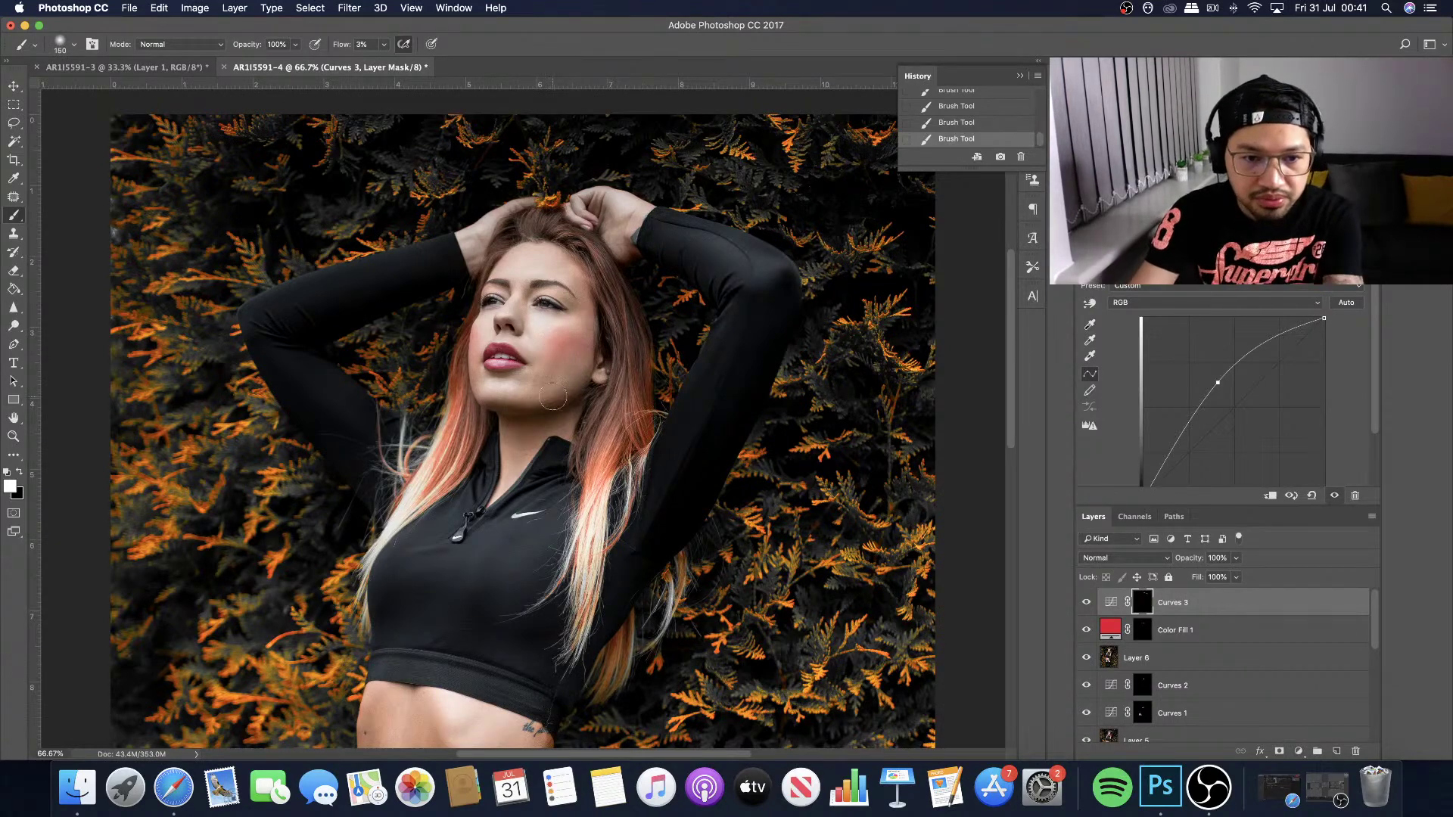
pyautogui.press('super+plus')
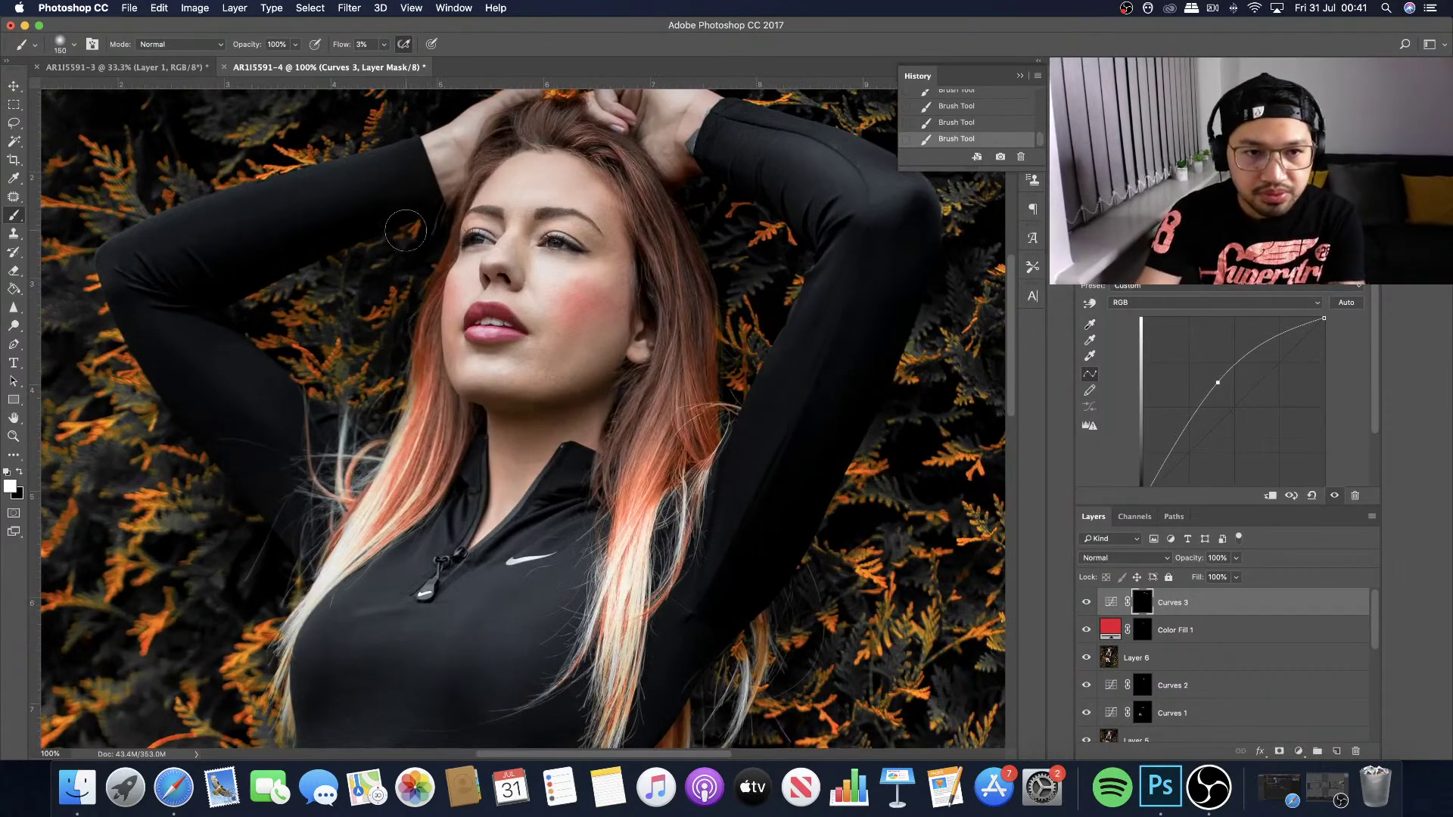
pyautogui.scroll(4, 405, 231)
pyautogui.hscroll(-2, 405, 231)
pyautogui.scroll(1, 405, 231)
pyautogui.press('[')
pyautogui.press('[')
pyautogui.press('[')
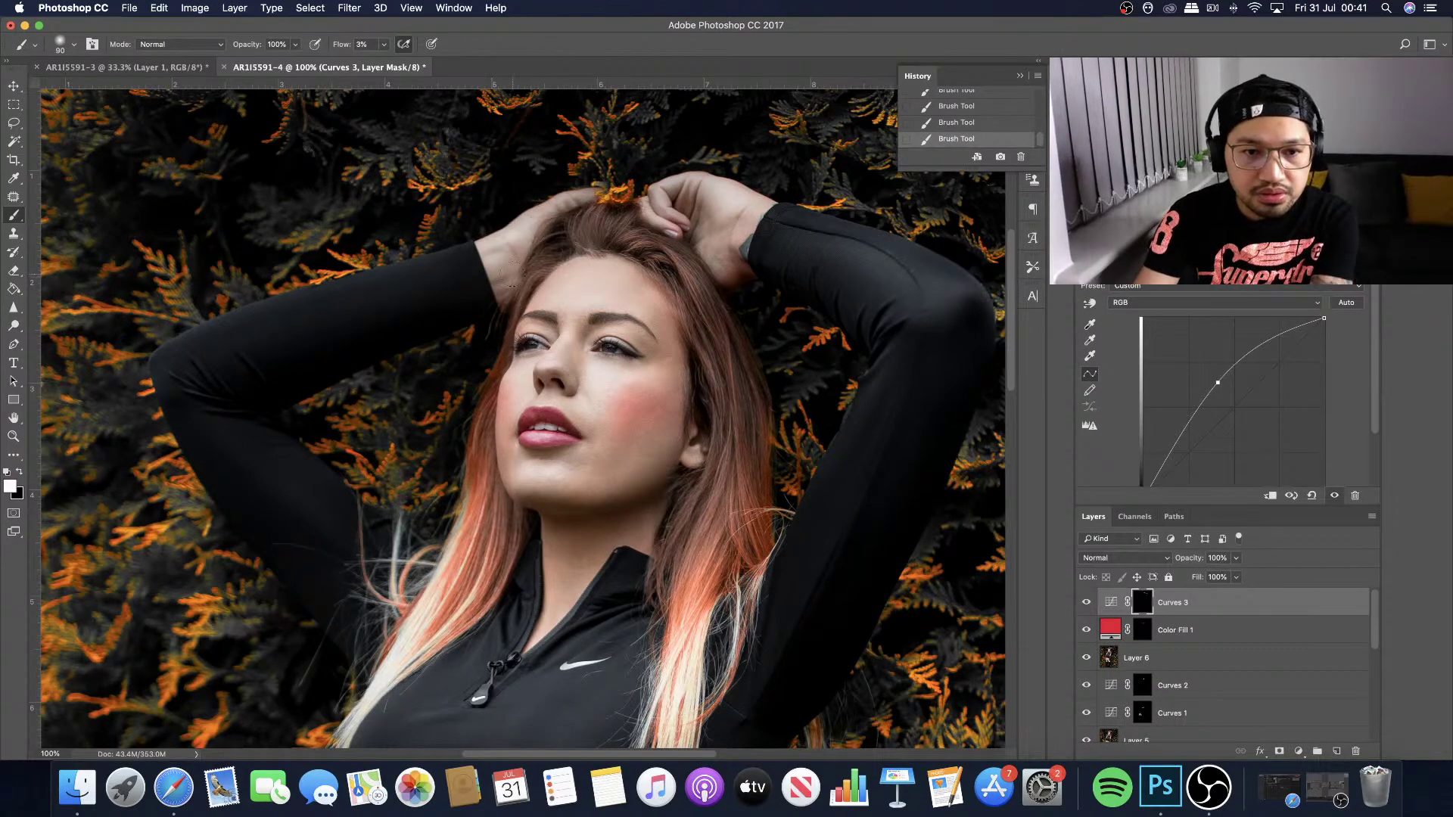
pyautogui.press(']')
pyautogui.press(']')
pyautogui.press(']')
pyautogui.press(']')
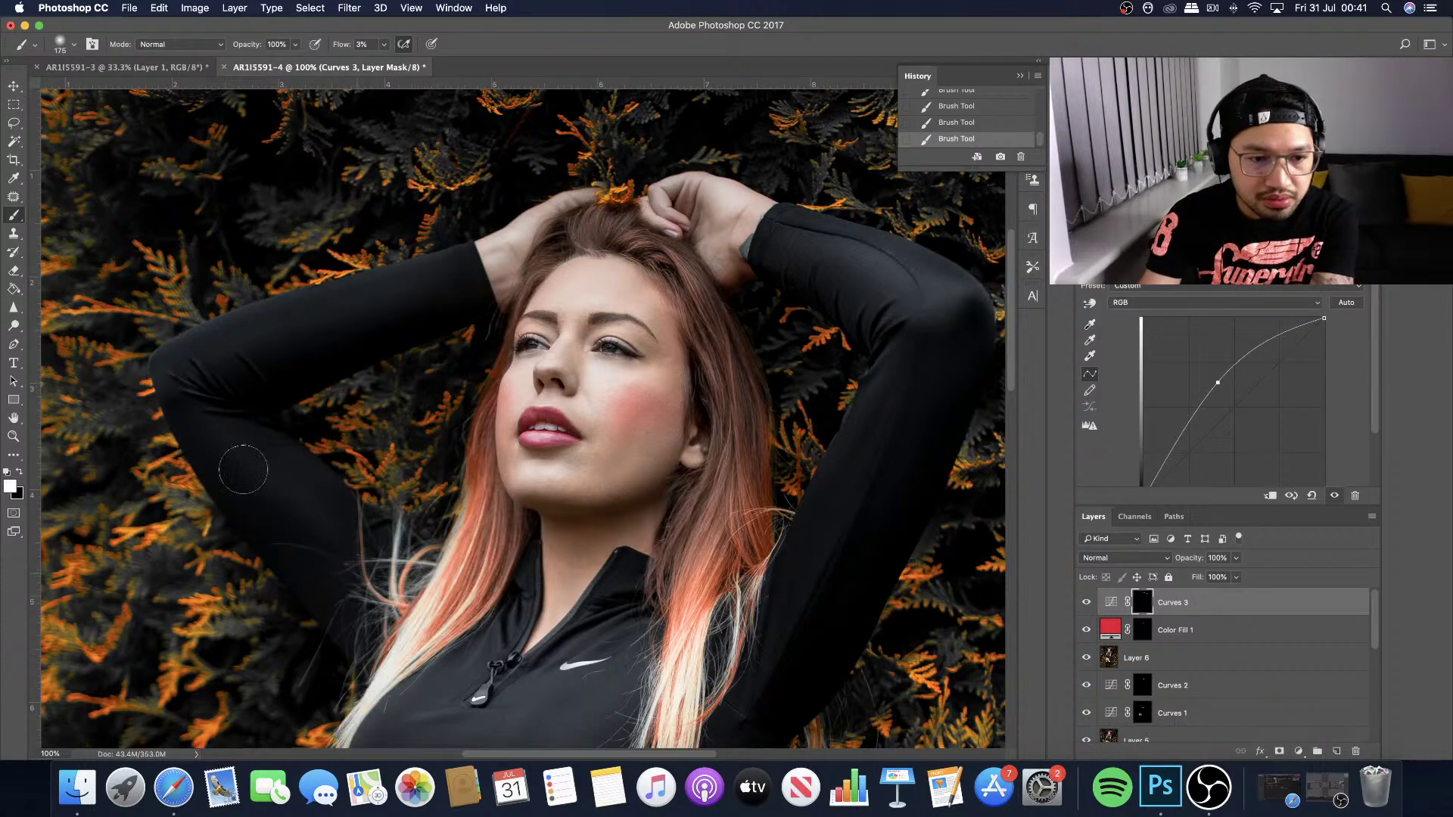
pyautogui.moveTo(210, 404)
pyautogui.mouseDown()
pyautogui.moveTo(222, 338)
pyautogui.moveTo(484, 267)
pyautogui.moveTo(381, 291)
pyautogui.mouseUp()
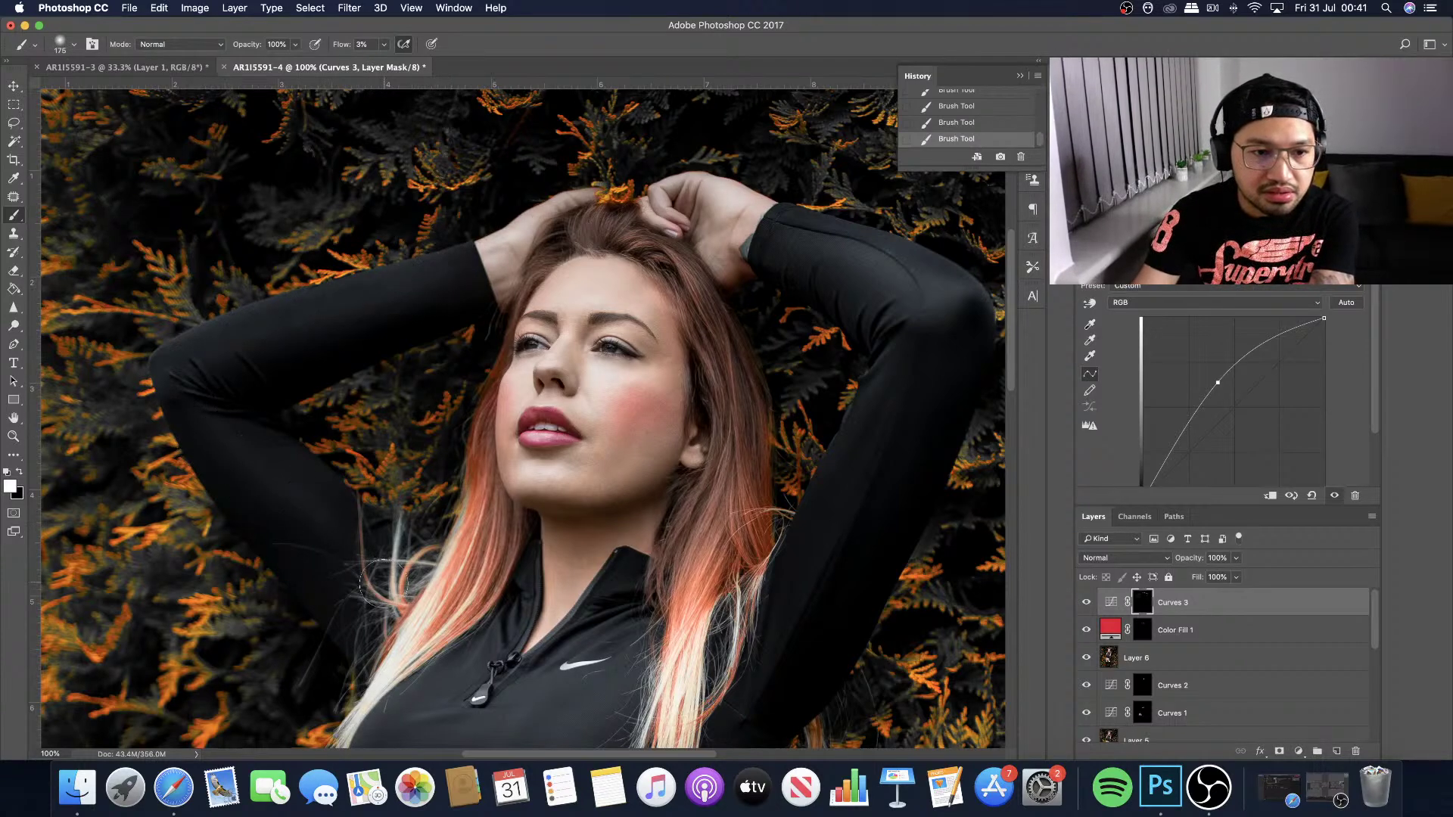
# Try brightening the face on the Curves 3 mask with a 50 px brush at 6% flow.
pyautogui.hscroll(5, 367, 566)
pyautogui.press('[')
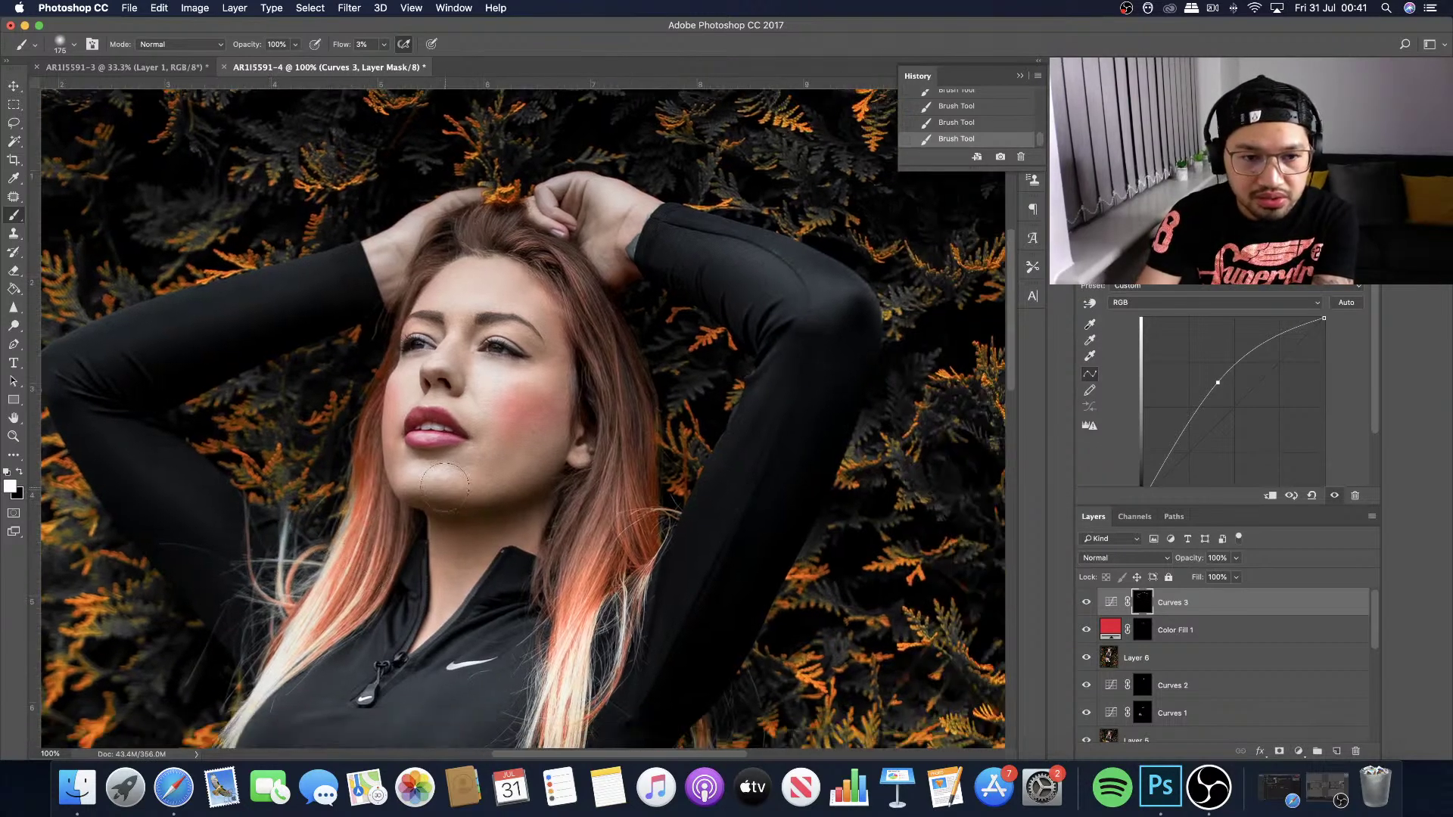
pyautogui.press('[')
pyautogui.press('[')
pyautogui.press('[')
pyautogui.press('[')
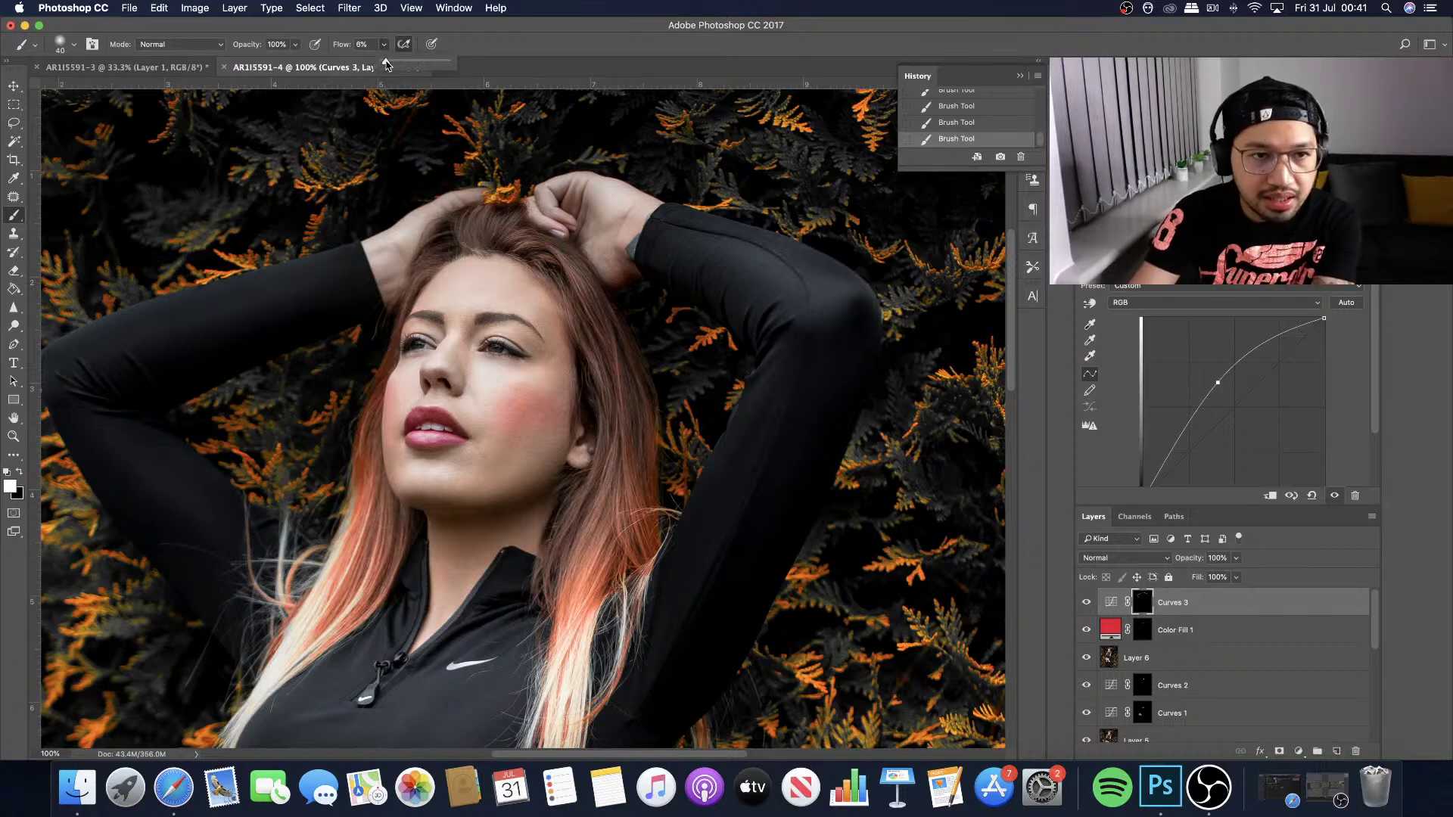
pyautogui.press('[')
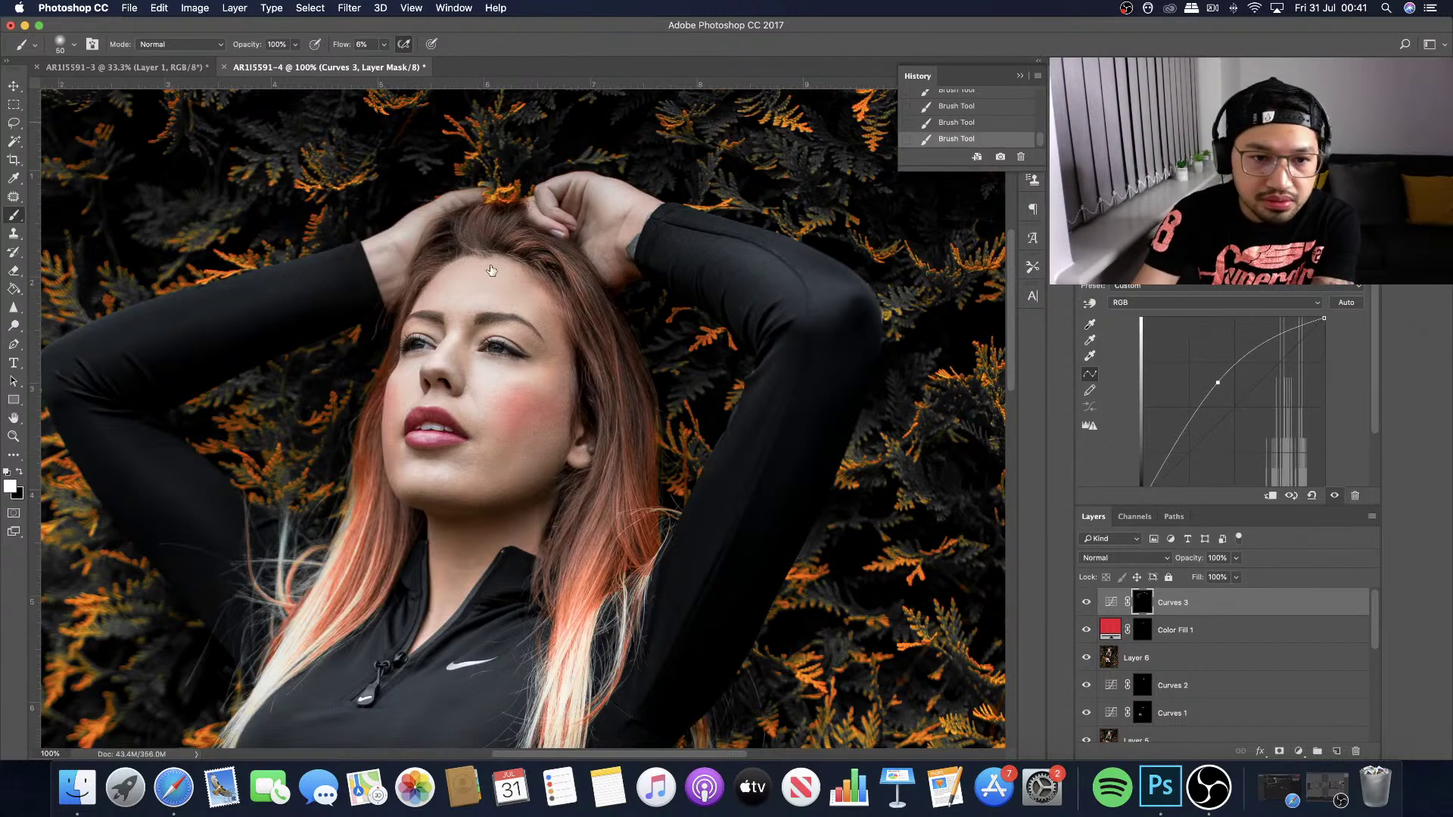
pyautogui.press('super+z')
# Lower the brush flow to 2% and brighten the nose and under-eye area on the Curves 3 mask with a 35 px brush.
pyautogui.click(382, 47)
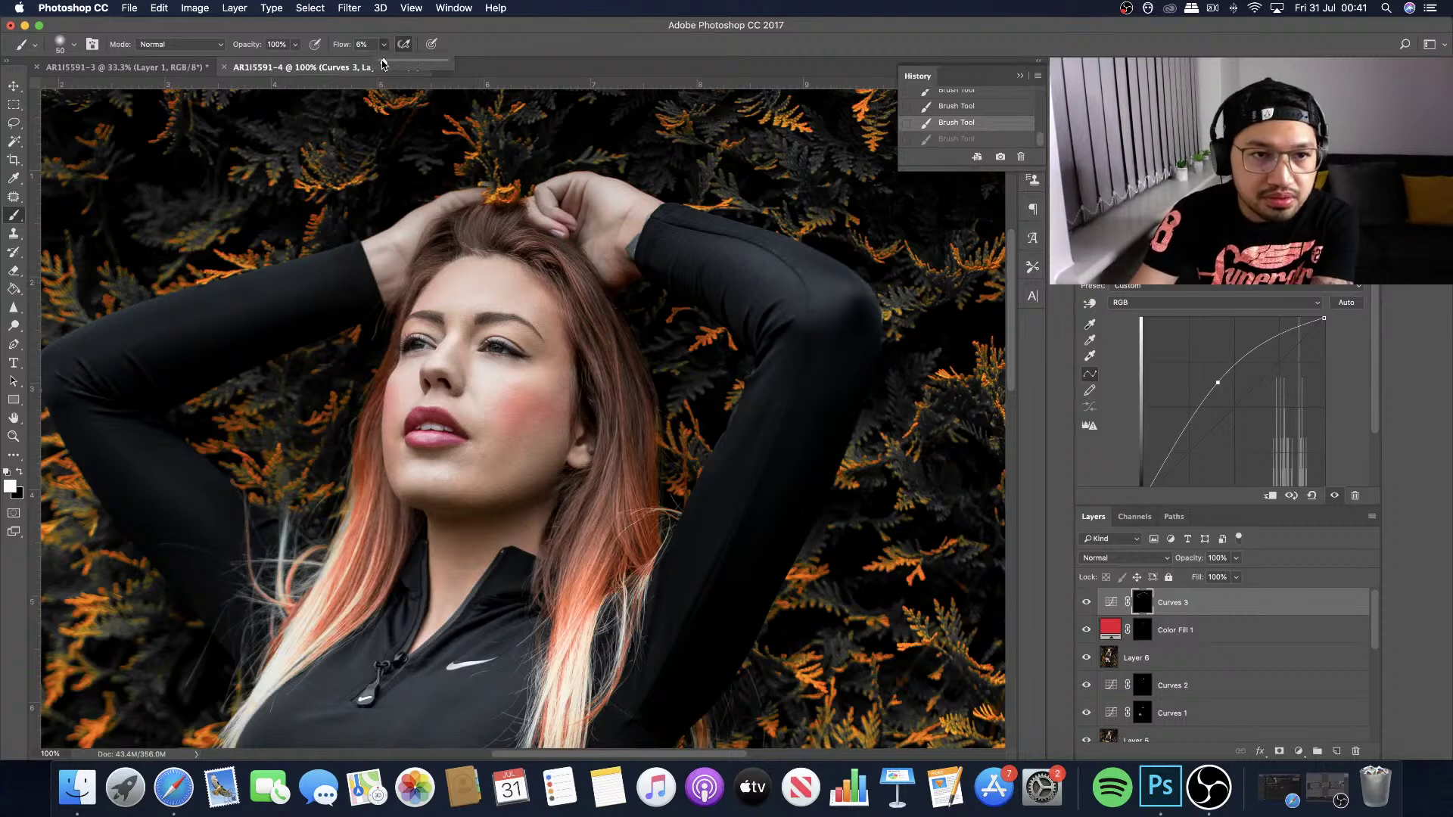
pyautogui.moveTo(381, 65); pyautogui.dragTo(382, 65)
pyautogui.press('[')
pyautogui.press('[')
pyautogui.press('[')
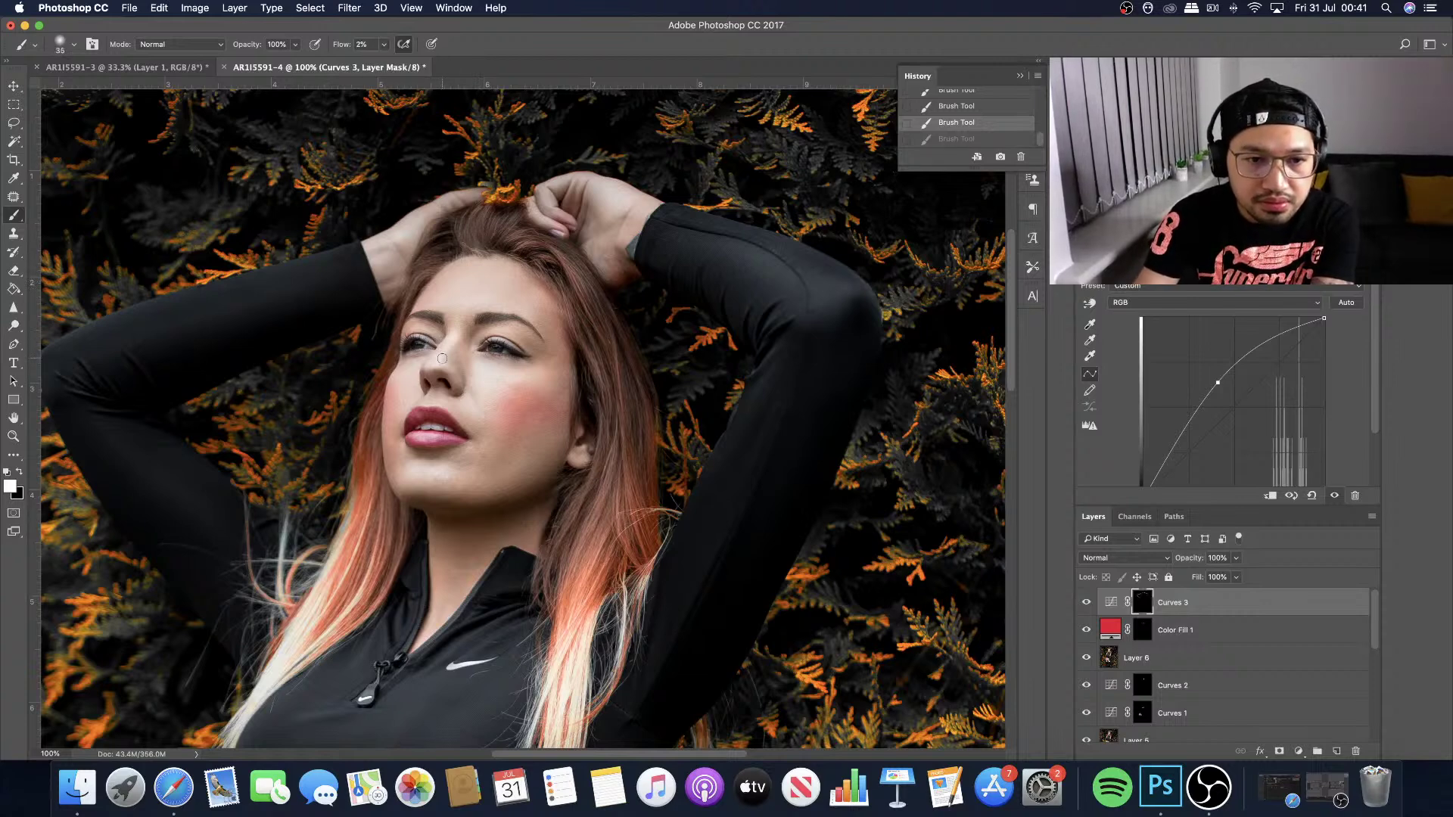
pyautogui.moveTo(452, 374); pyautogui.dragTo(478, 357)
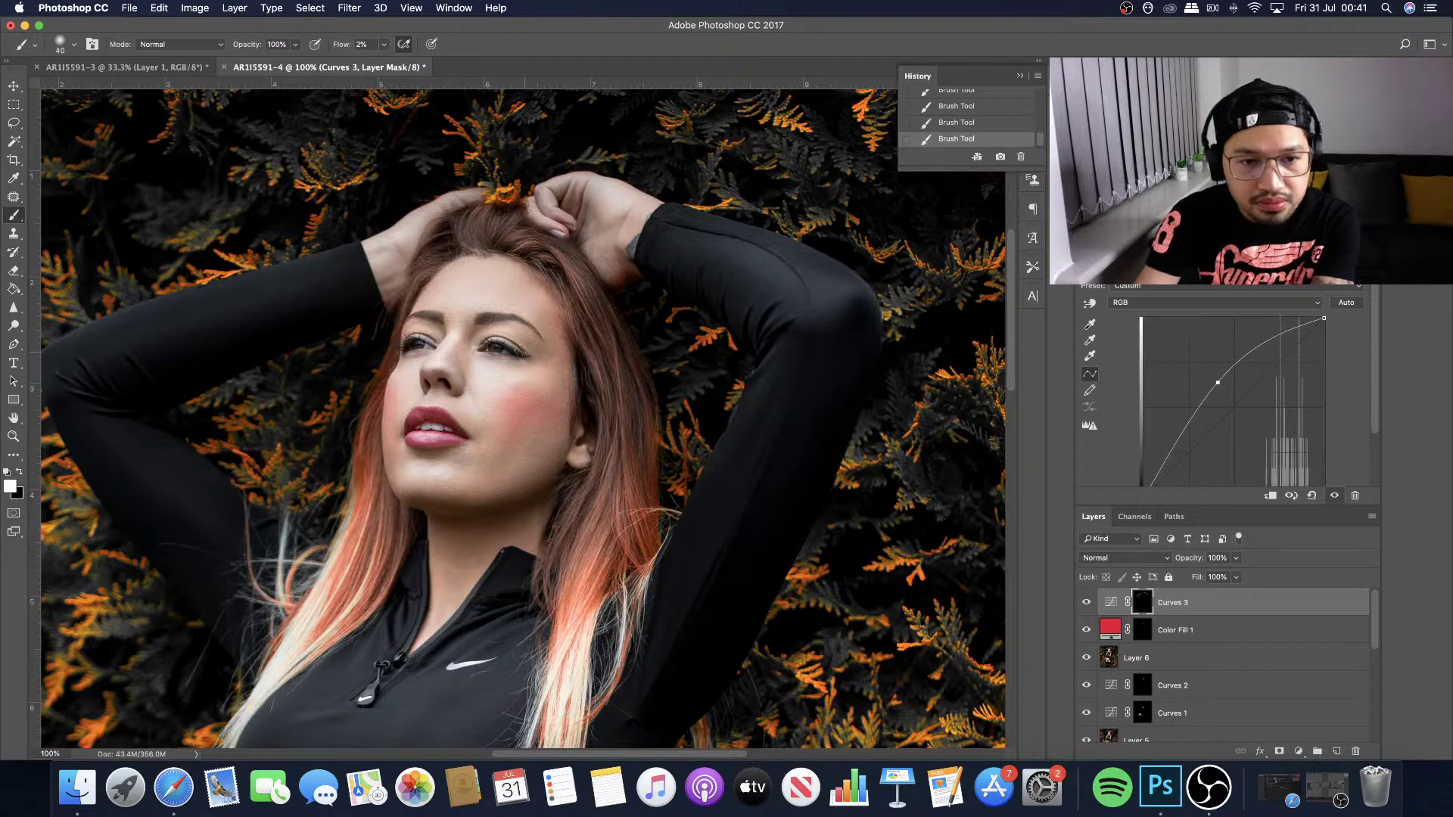
# Enlarge the brush to about 70 px and softly brighten the forehead on the Curves 3 mask at 2% flow.
pyautogui.press(']')
pyautogui.press(']')
pyautogui.press(']')
pyautogui.press(']')
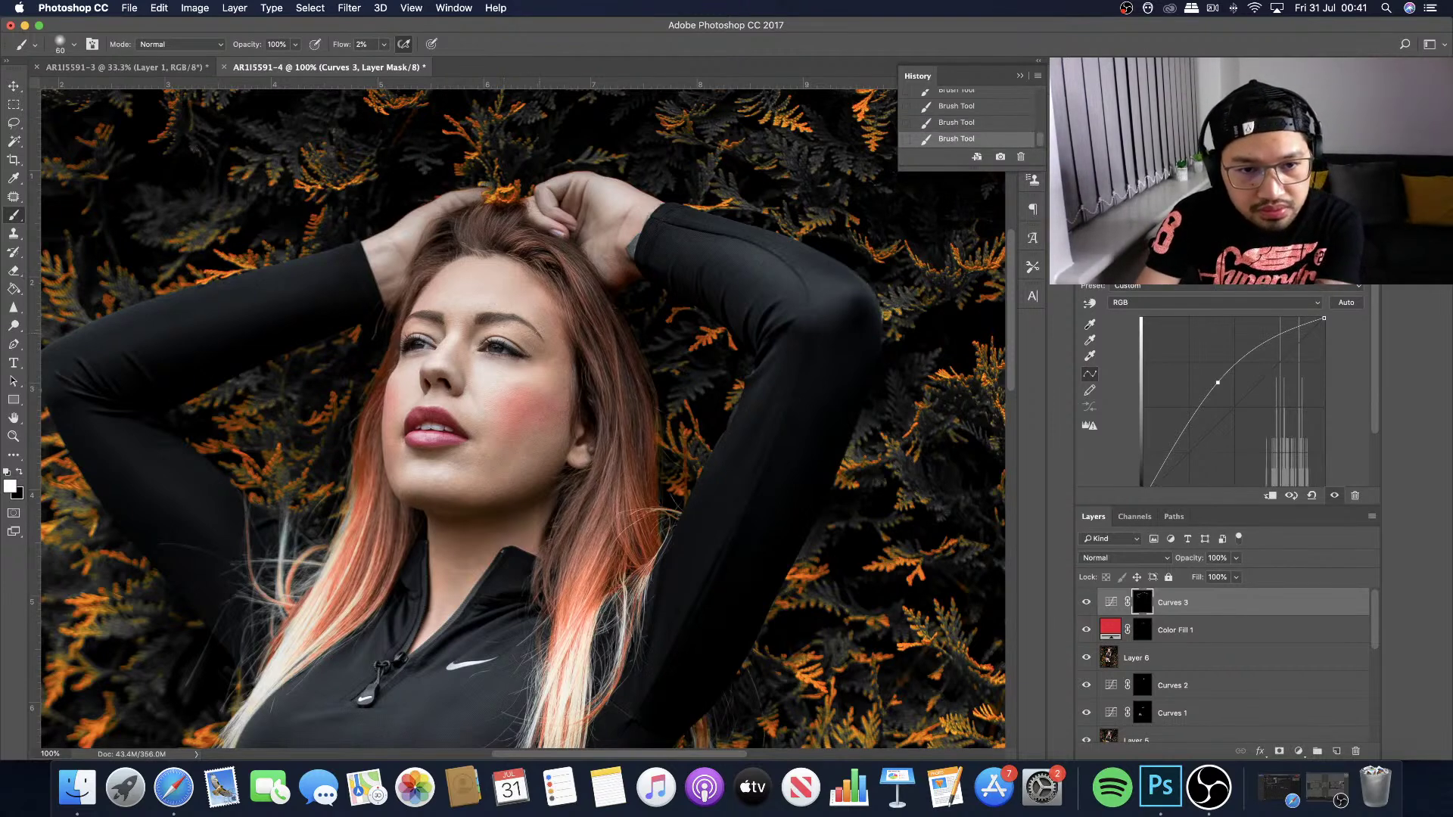
pyautogui.press('[')
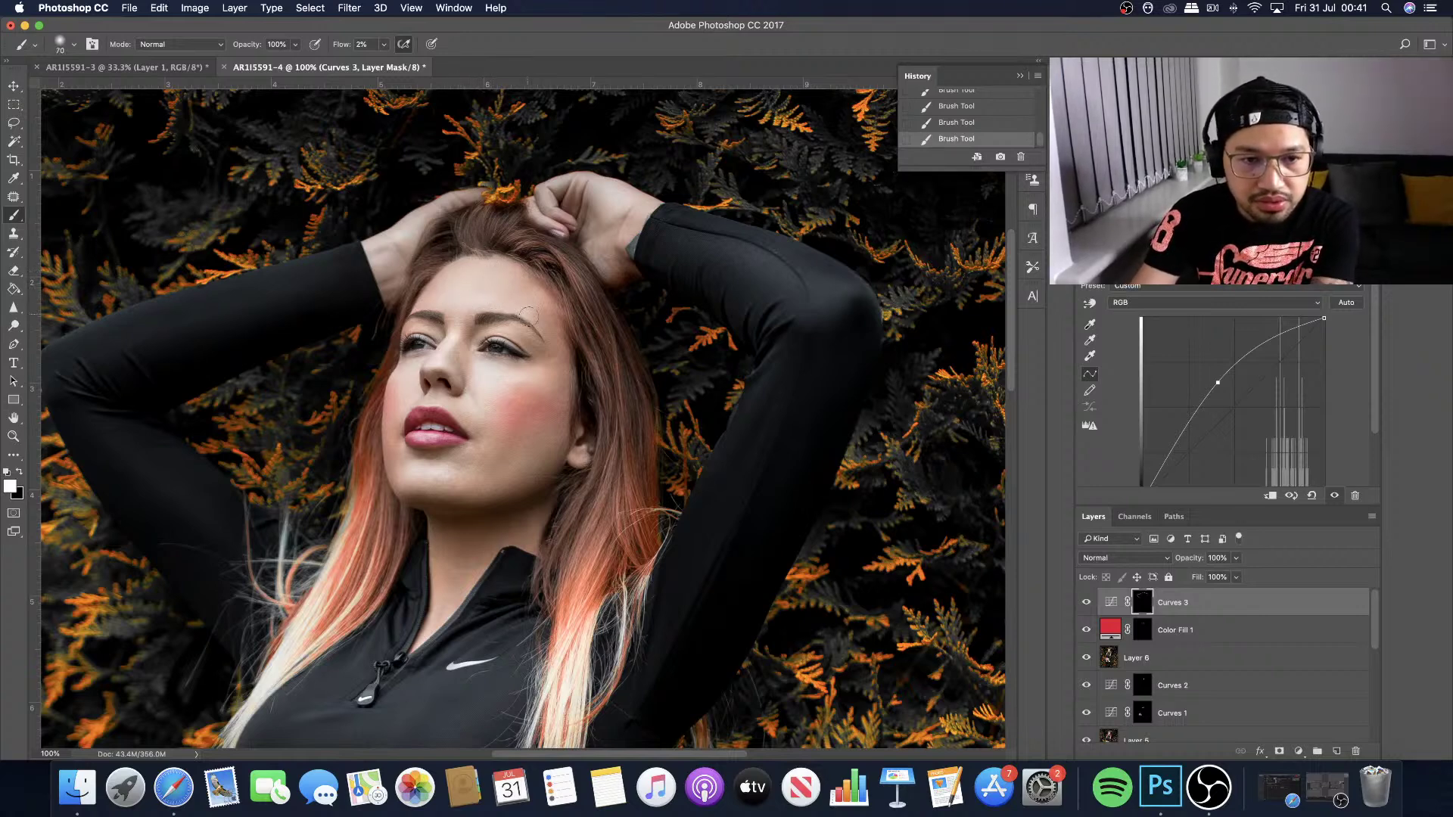
pyautogui.press('[')
pyautogui.press('[')
pyautogui.press('[')
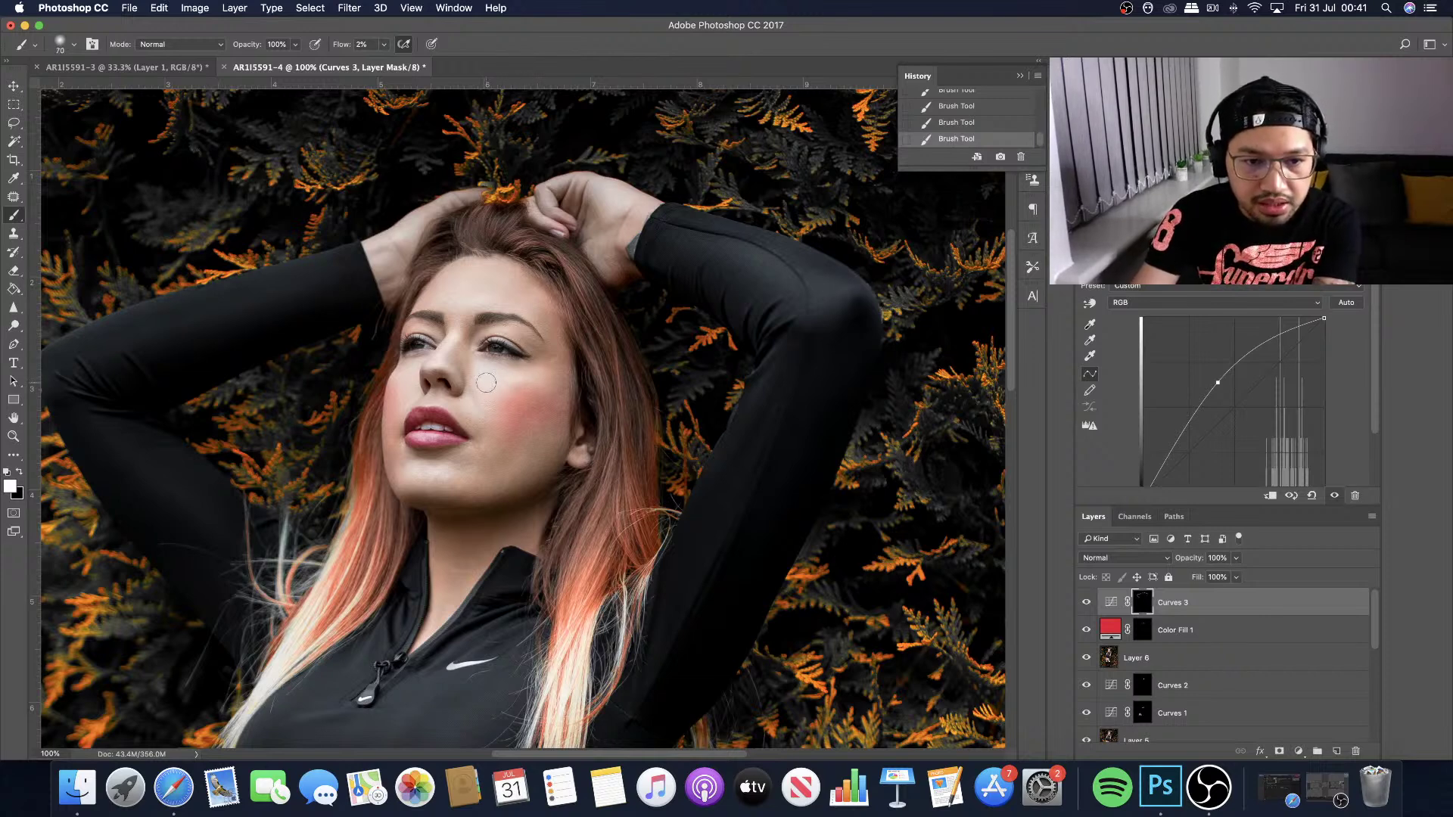
# Brighten the cheek and the area beside the nose on the Curves 3 mask at 2% flow, varying the brush size from 60 px upward.
pyautogui.press(']')
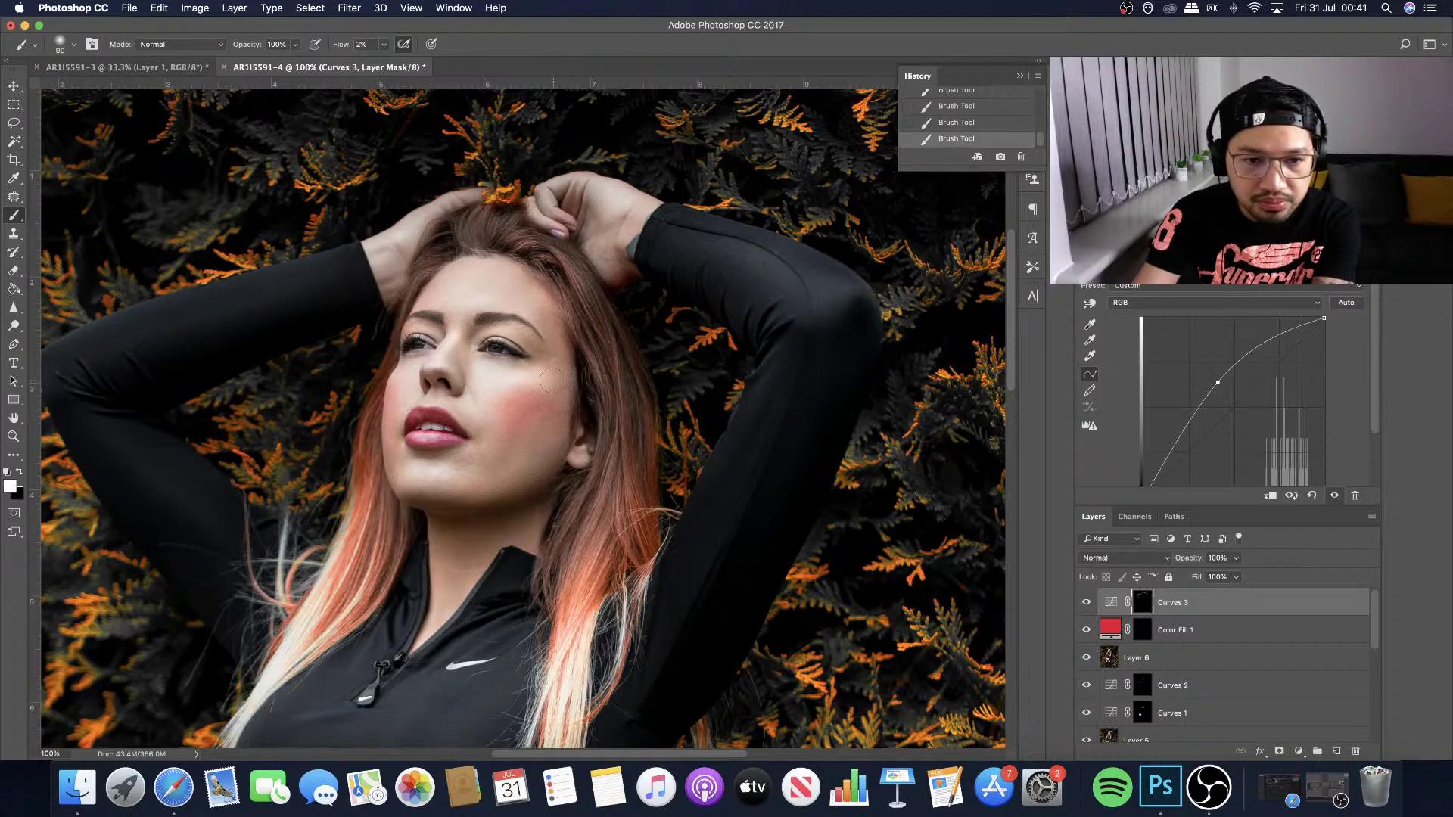
pyautogui.press('[')
pyautogui.press('[')
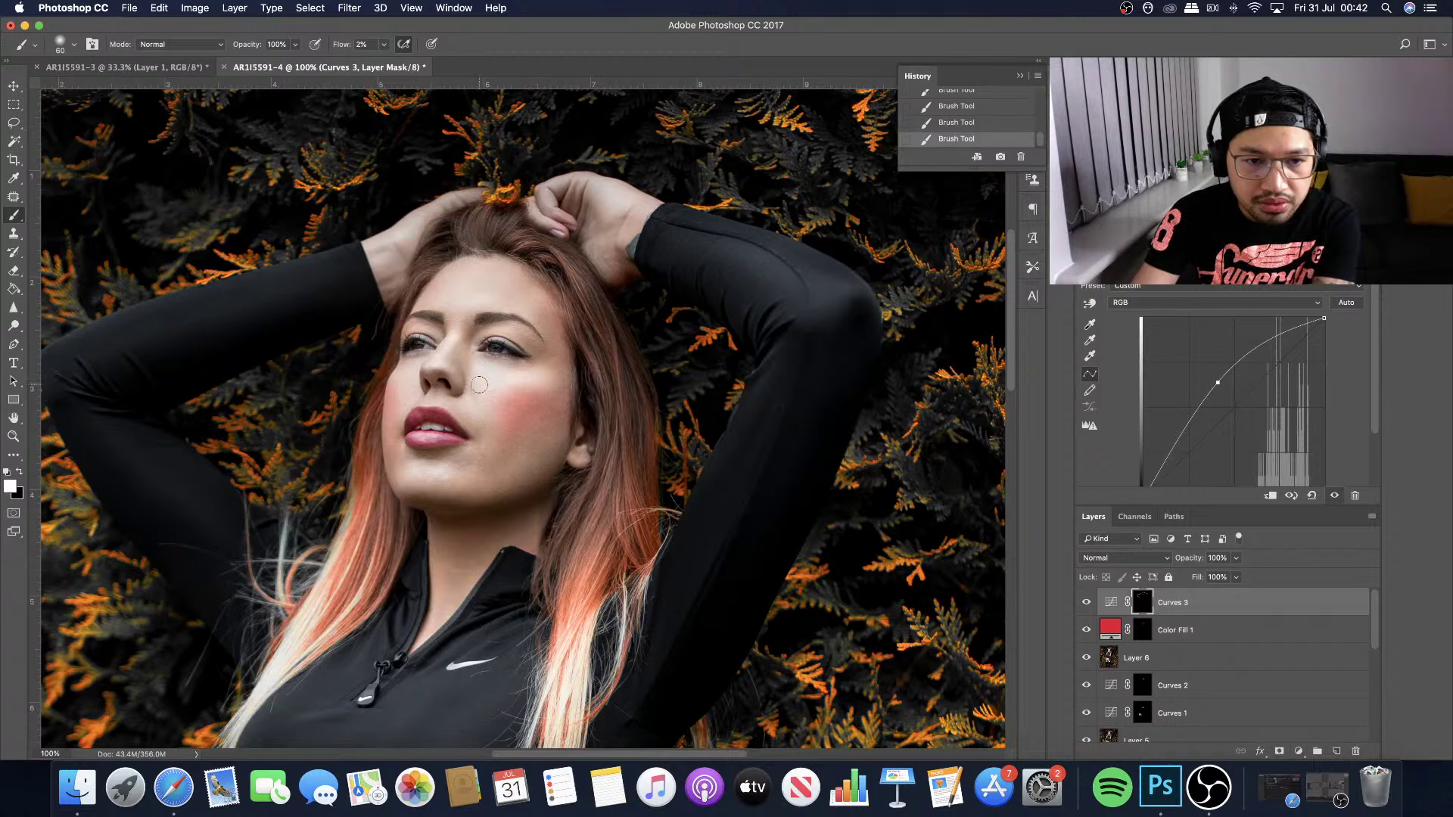
pyautogui.press(']')
pyautogui.press(']')
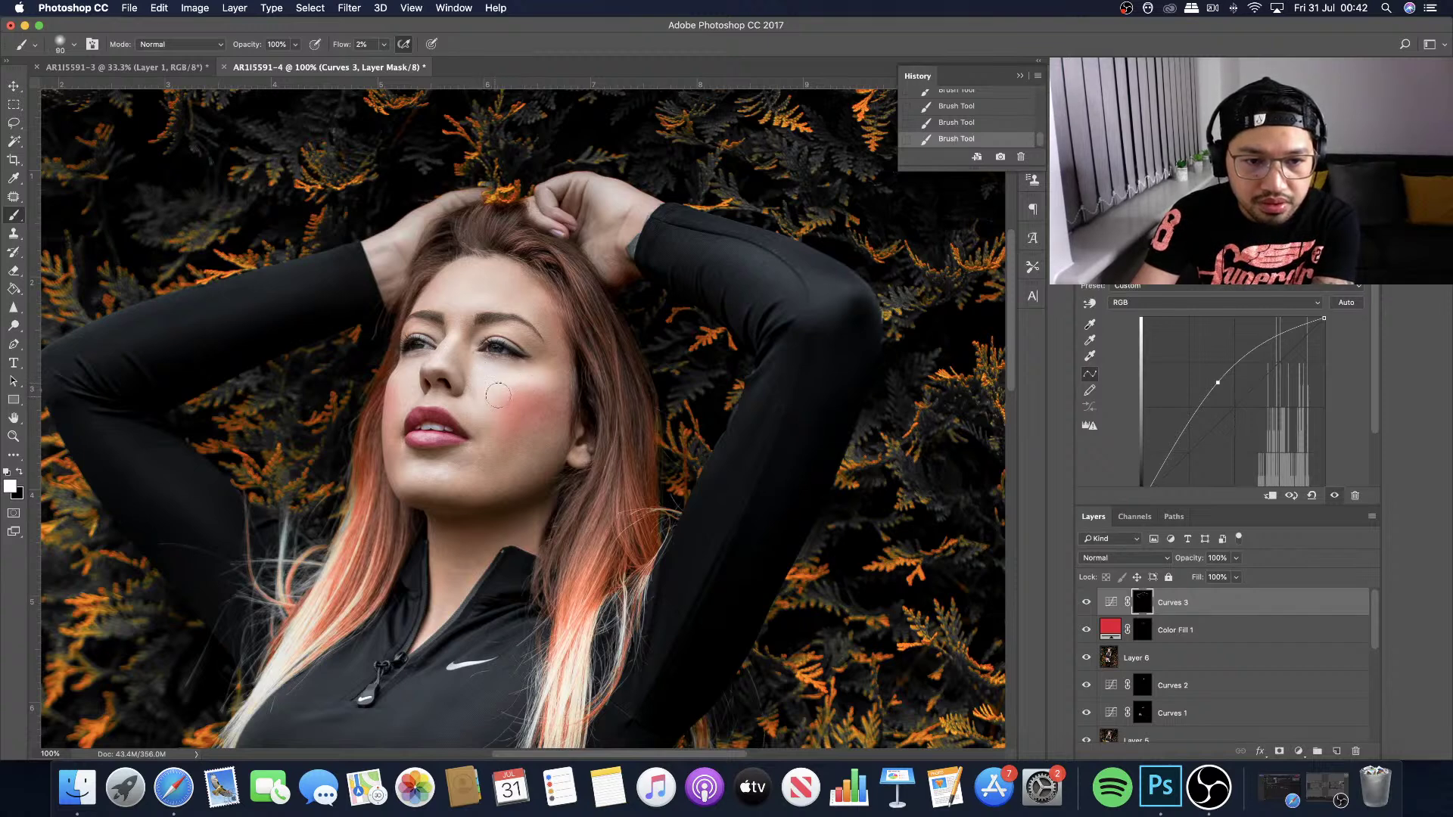
pyautogui.moveTo(511, 389)
pyautogui.mouseDown()
pyautogui.moveTo(529, 392)
pyautogui.moveTo(485, 428)
pyautogui.mouseUp()
pyautogui.press('[')
pyautogui.press('[')
pyautogui.press('[')
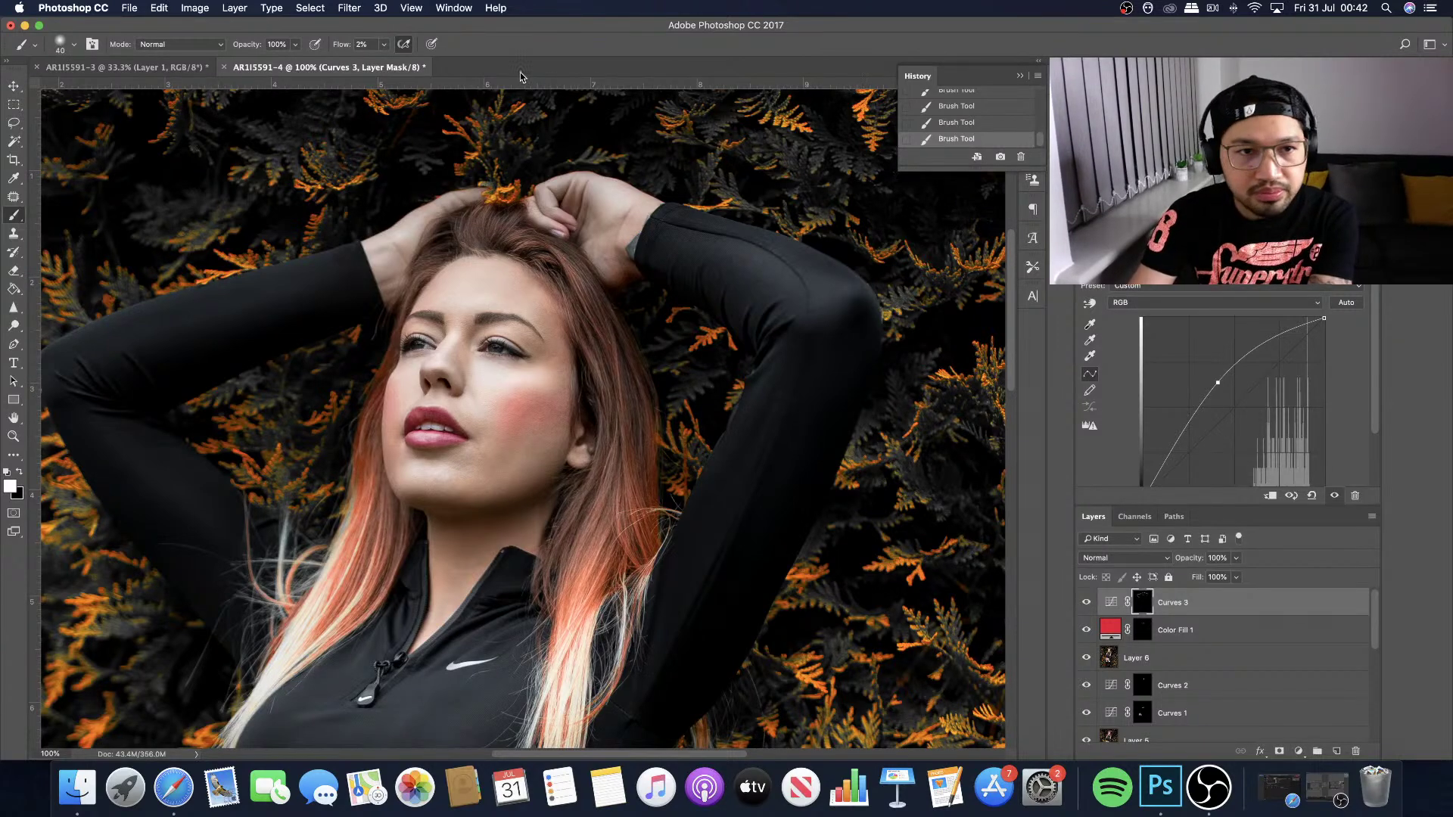
# Set the brush flow to 4% and paint fine highlights around the nose and mouth on the Curves 3 mask with 30 to 40 px brushes.
pyautogui.click(384, 44)
pyautogui.click(389, 62)
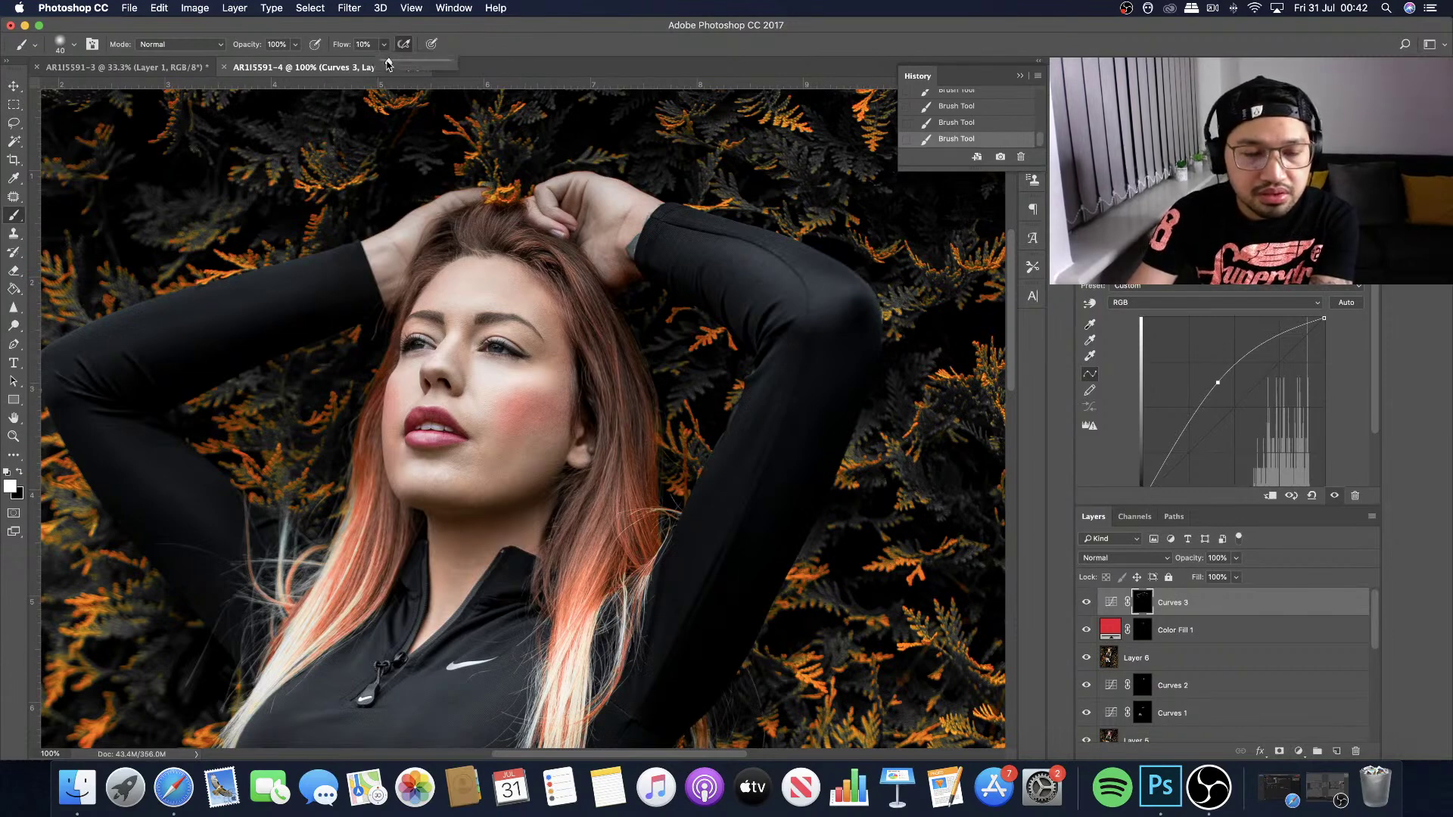
pyautogui.moveTo(385, 62); pyautogui.dragTo(382, 62)
pyautogui.press('Return')
pyautogui.press('[')
pyautogui.press(']')
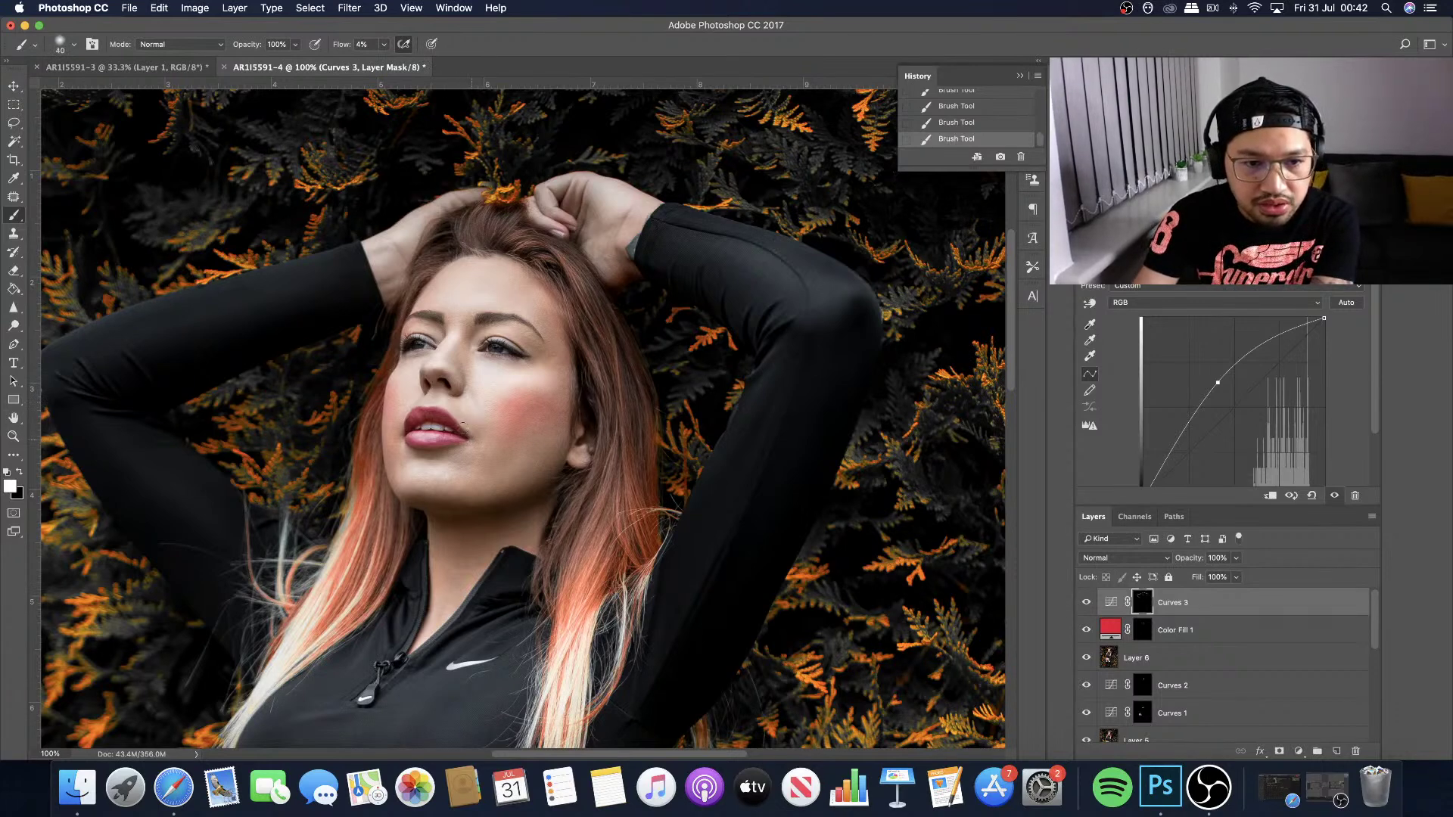
pyautogui.press(']')
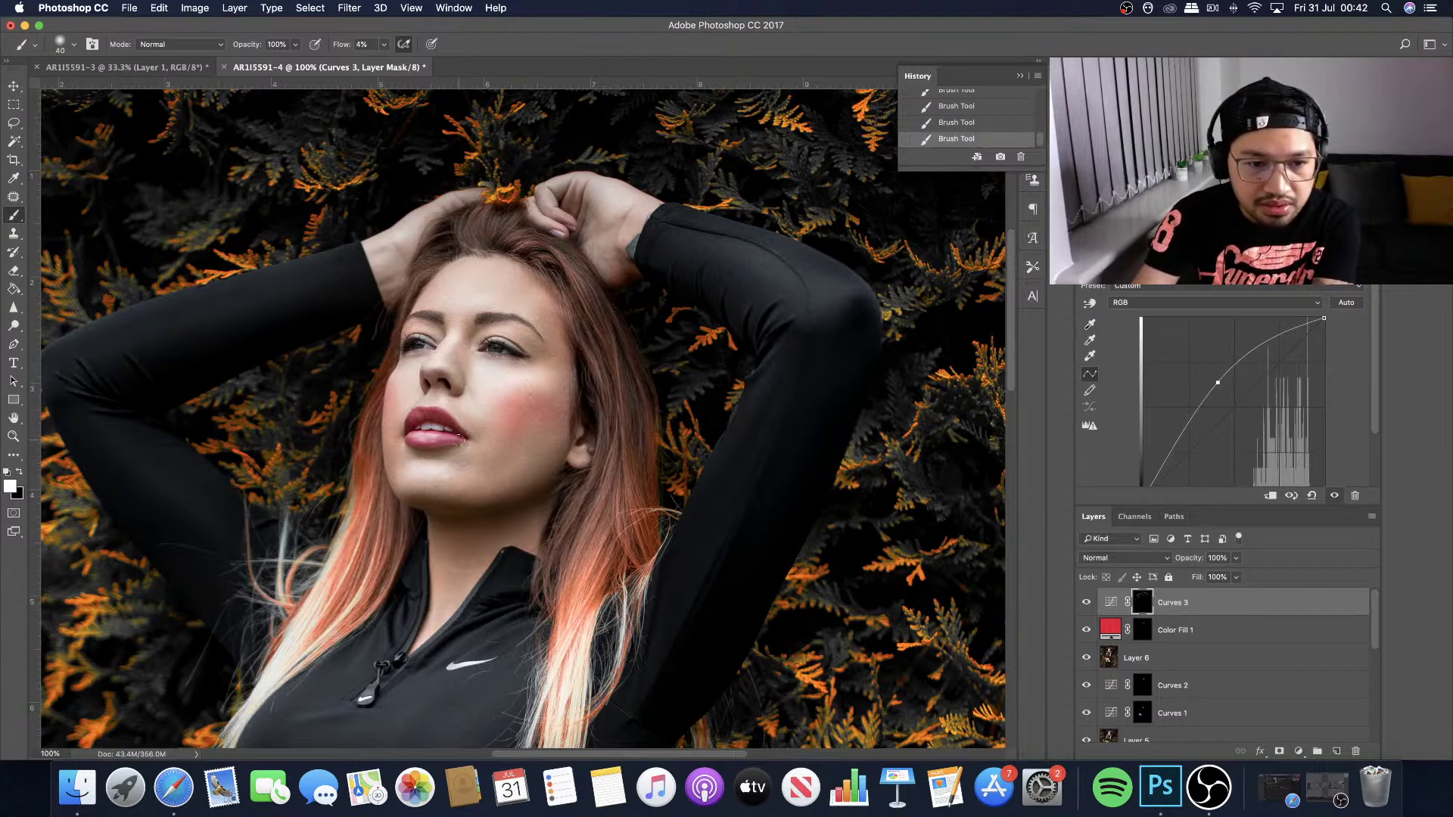
pyautogui.press(']')
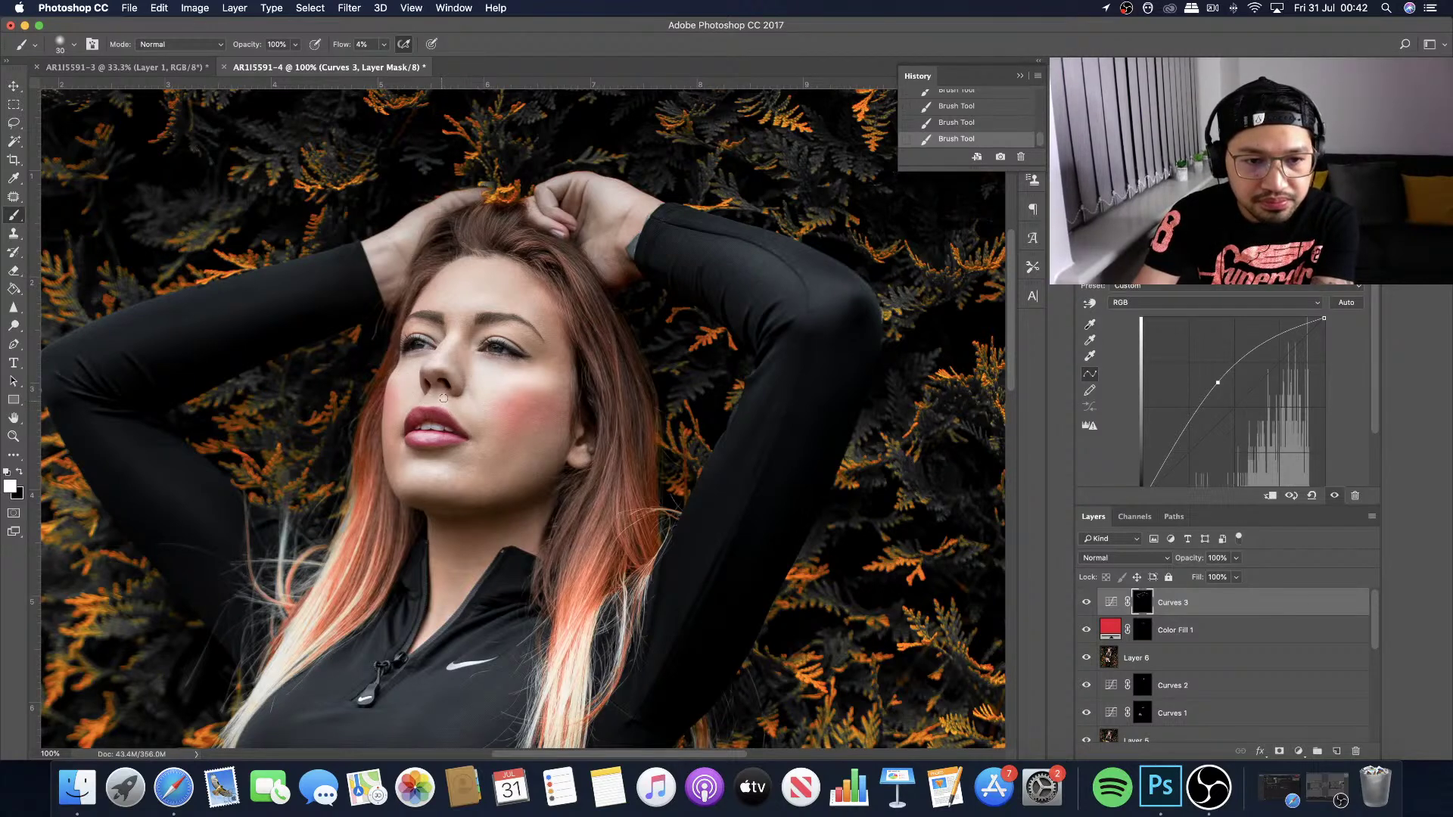
pyautogui.press(']')
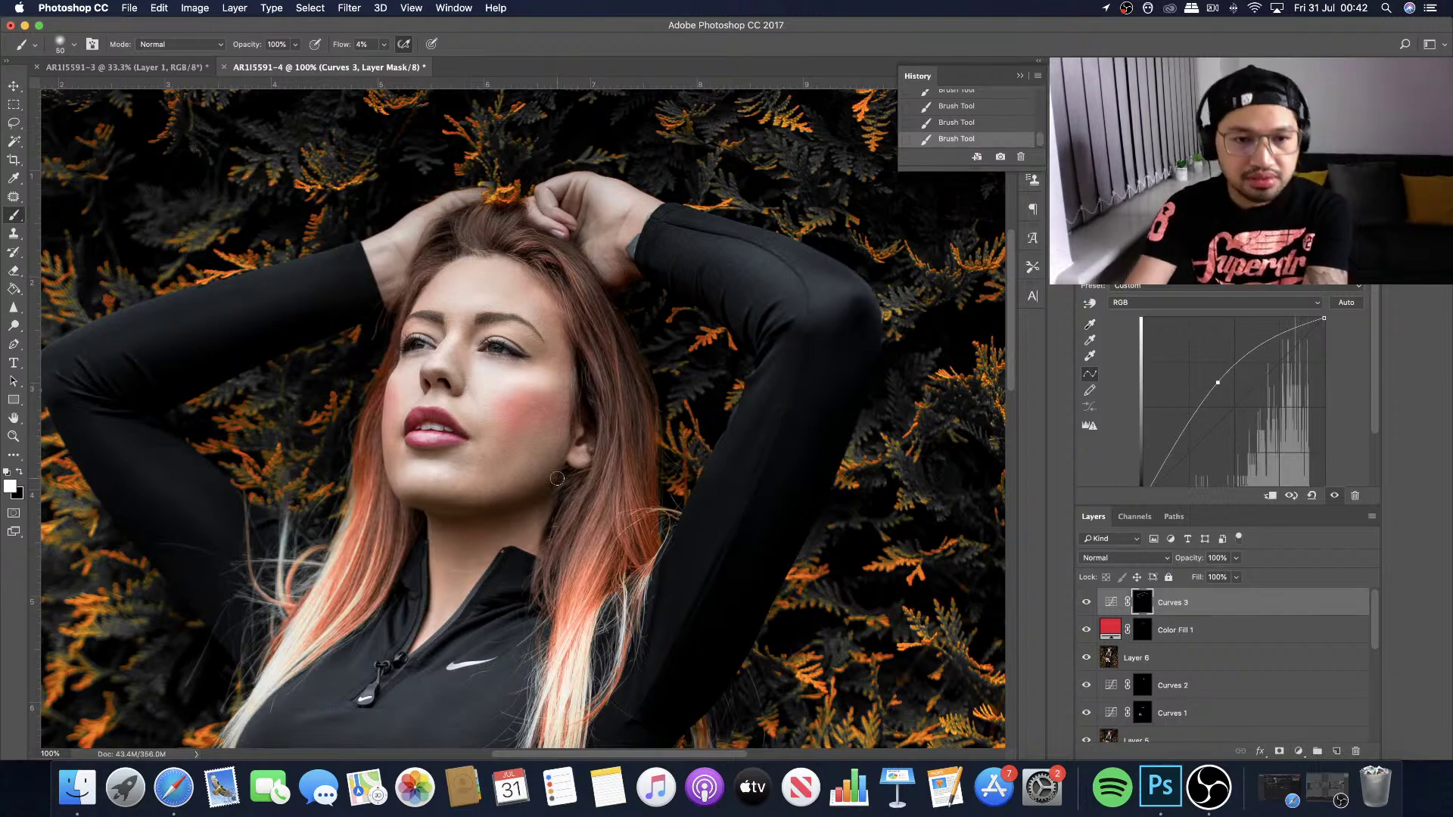
# Toggle the Curves 3 layer's visibility repeatedly to compare the portrait with and without the brightening.
pyautogui.press('super+minus')
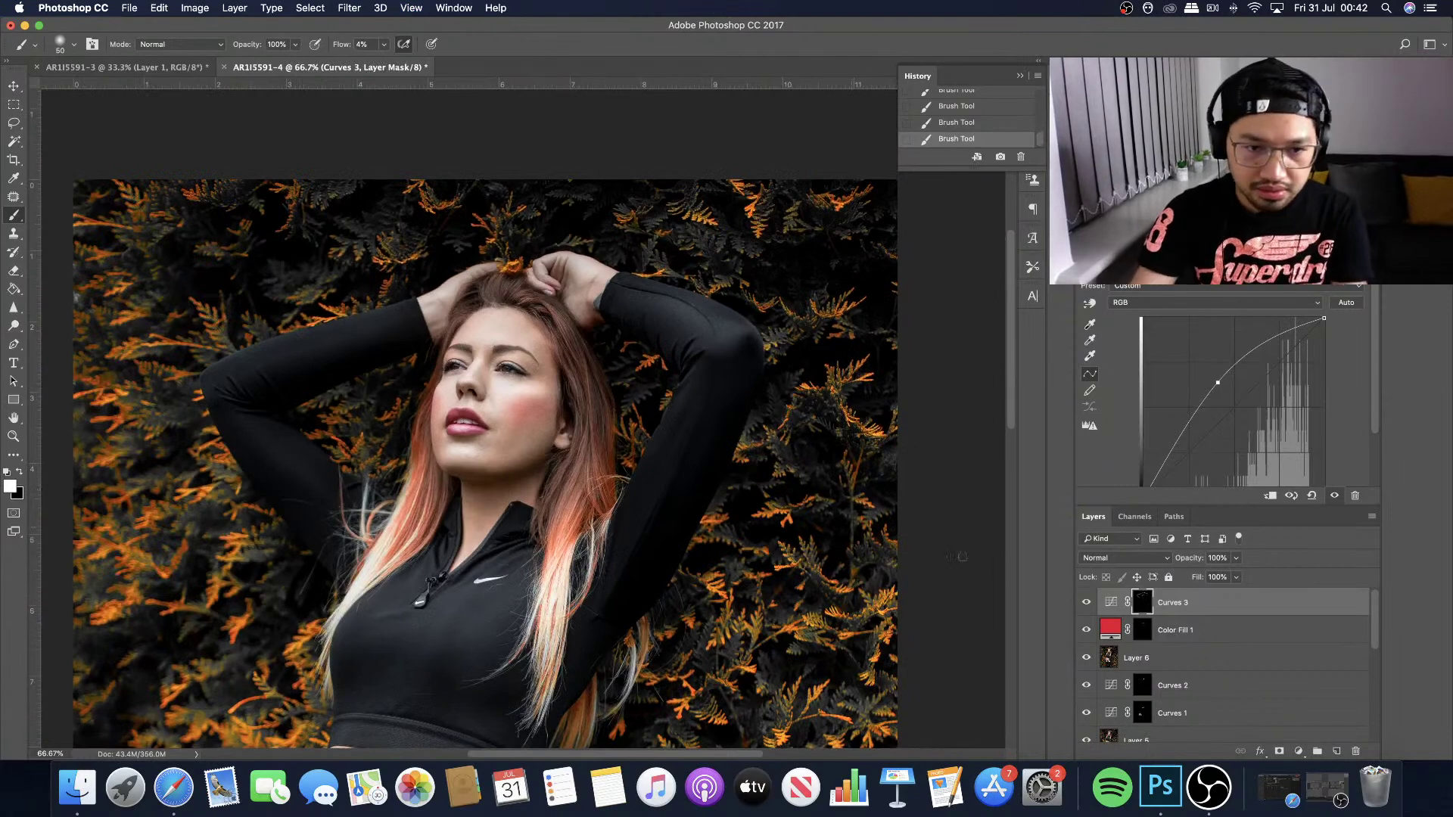
pyautogui.click(1087, 602)
pyautogui.click(1087, 602)
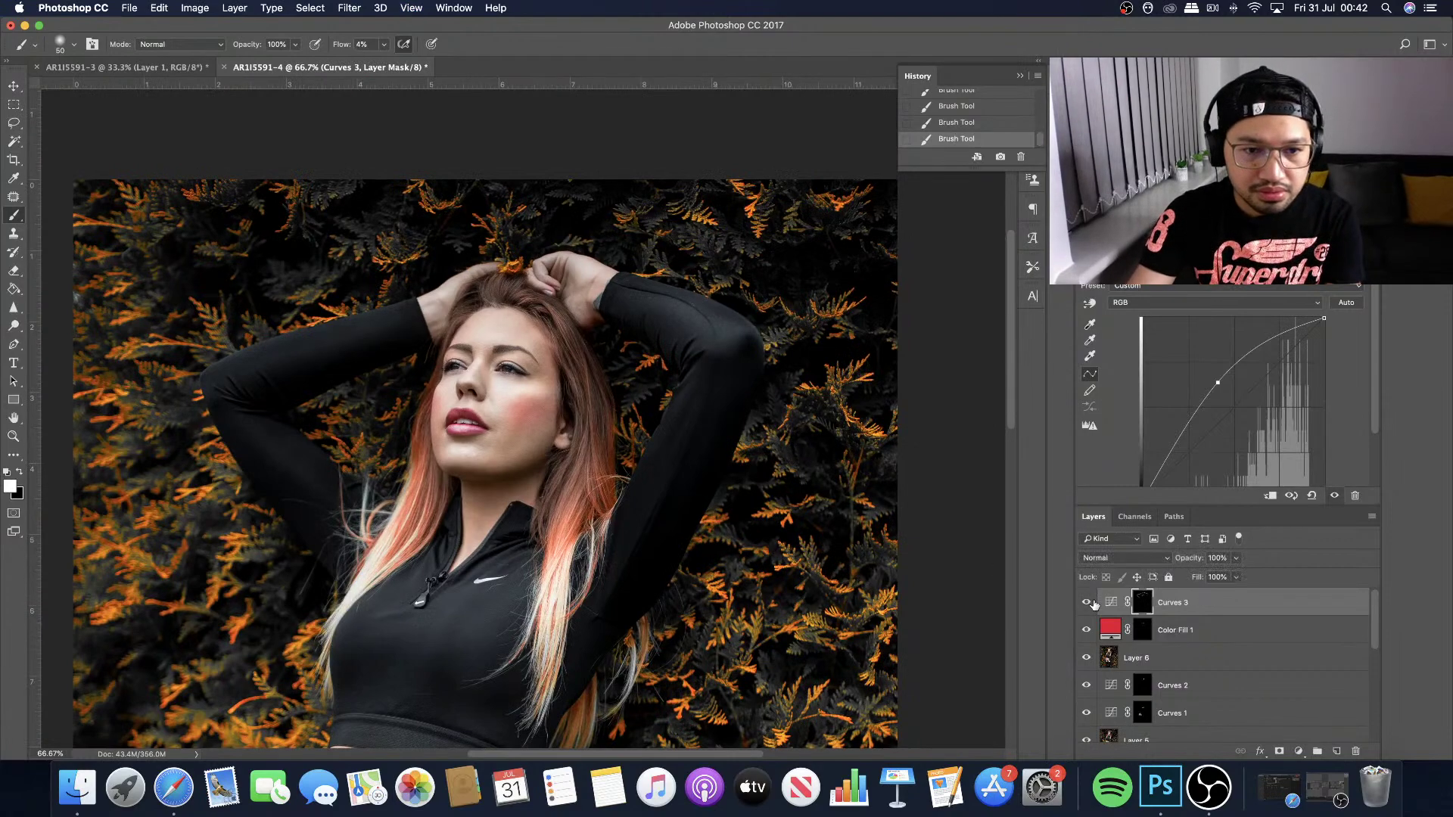
pyautogui.click(1093, 602)
pyautogui.click(1092, 602)
pyautogui.click(1092, 602)
pyautogui.click(1089, 602)
pyautogui.click(1093, 602)
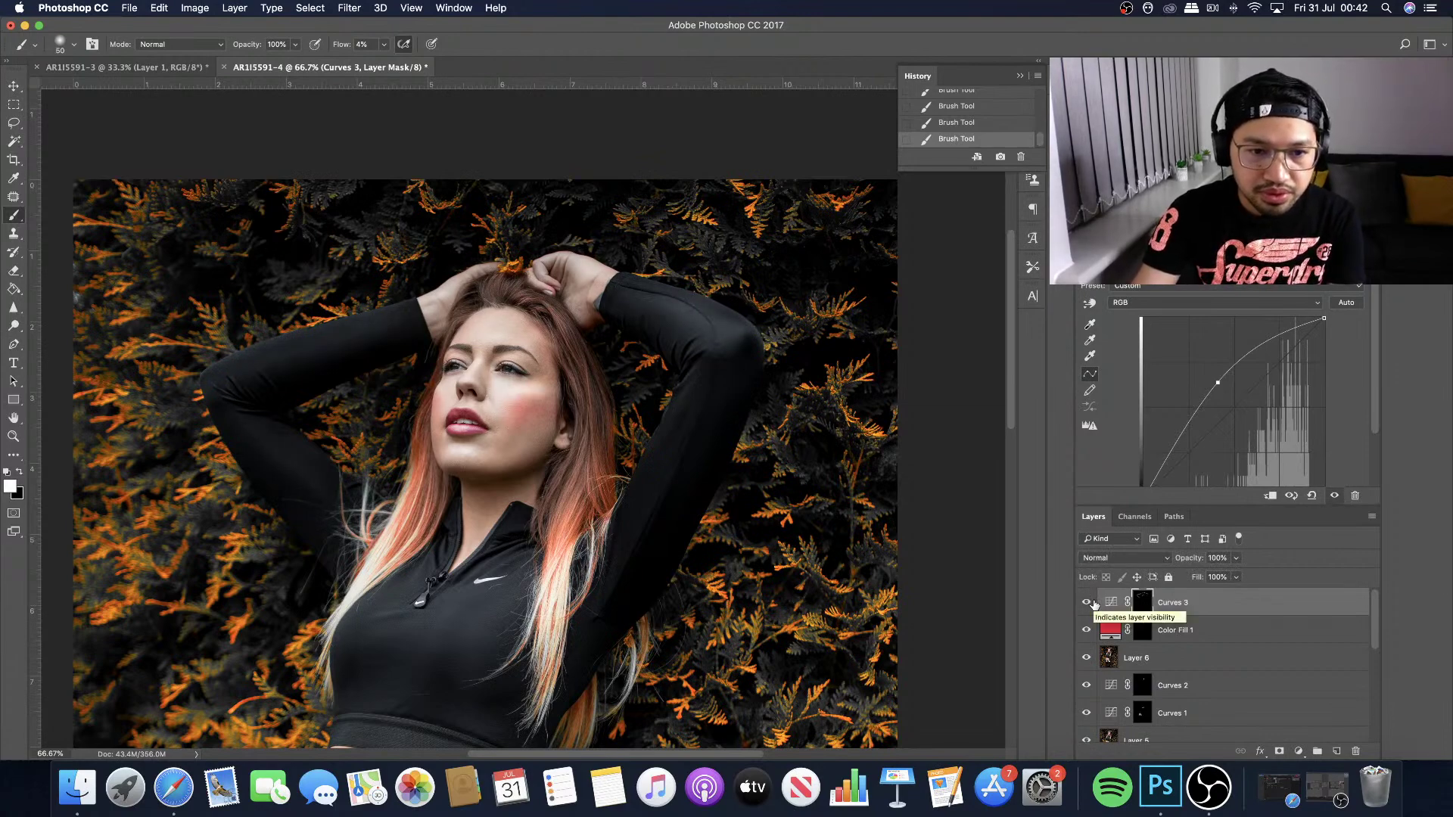
pyautogui.press('super+minus')
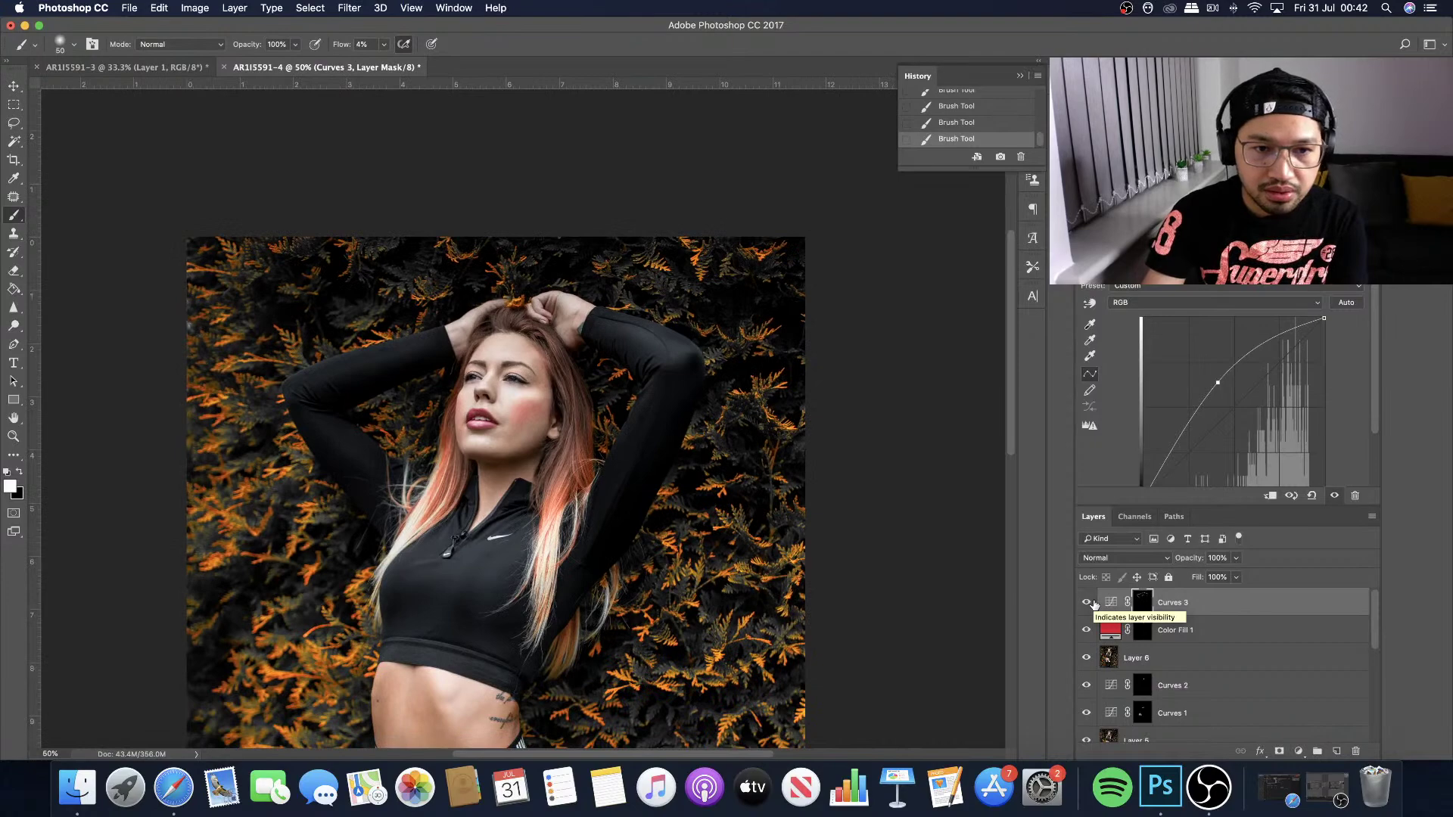
pyautogui.press('super+plus')
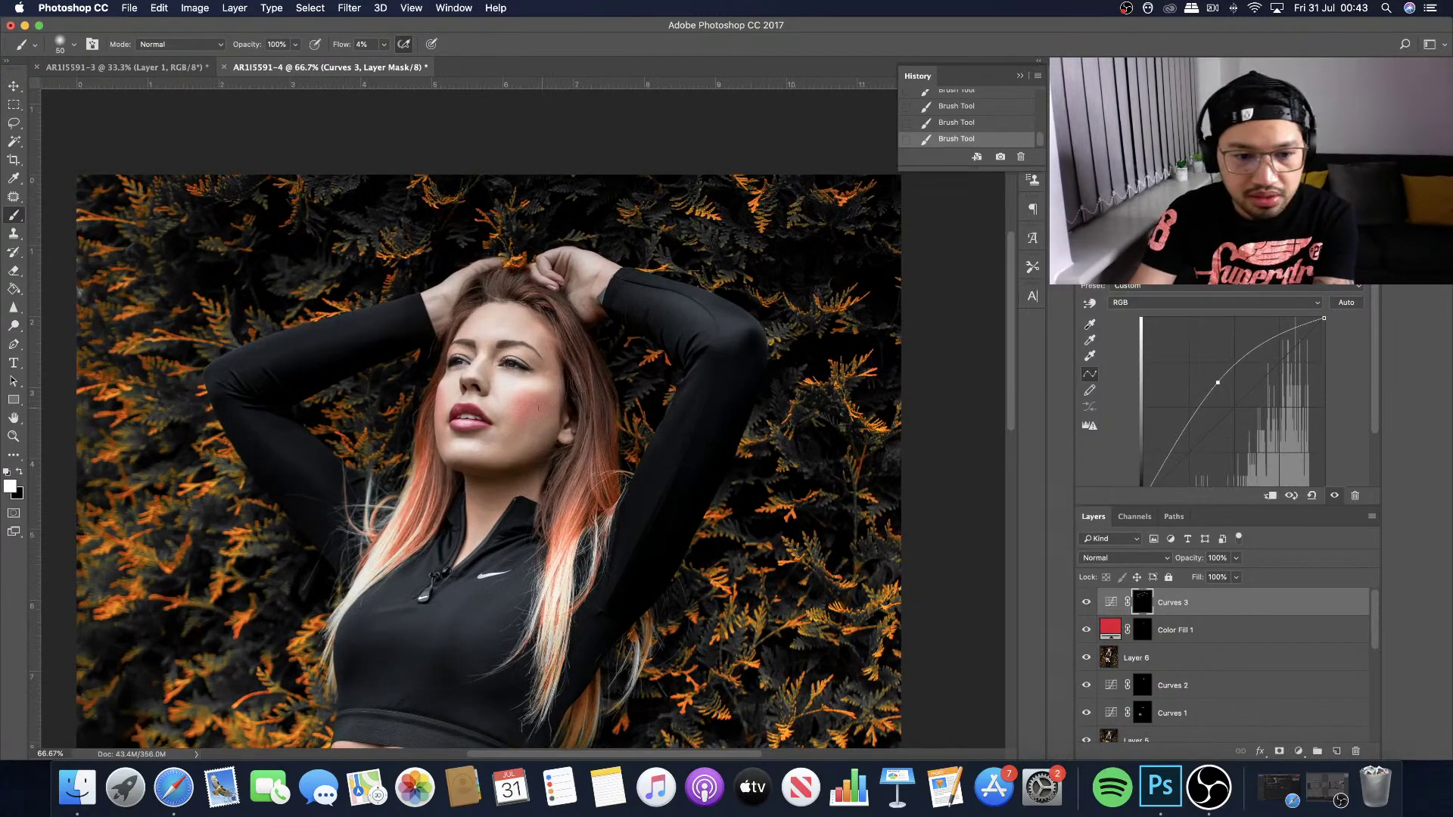
# Brighten the midriff skin on the Curves 3 mask with a 150 to 175 px brush at 4% flow.
pyautogui.scroll(-6, 538, 409)
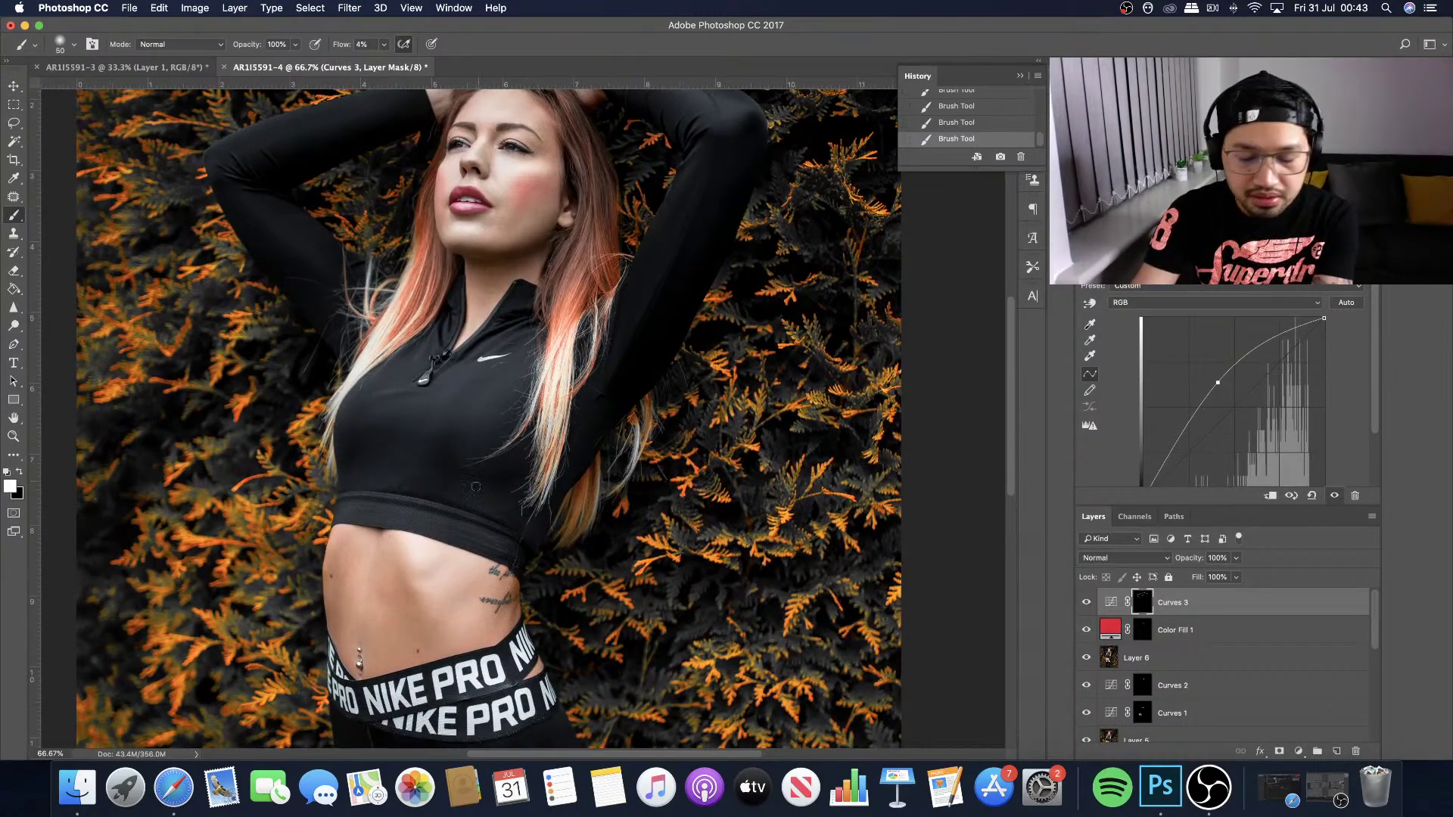
pyautogui.press(']')
pyautogui.press(']')
pyautogui.press(']')
pyautogui.press(']')
pyautogui.press('[')
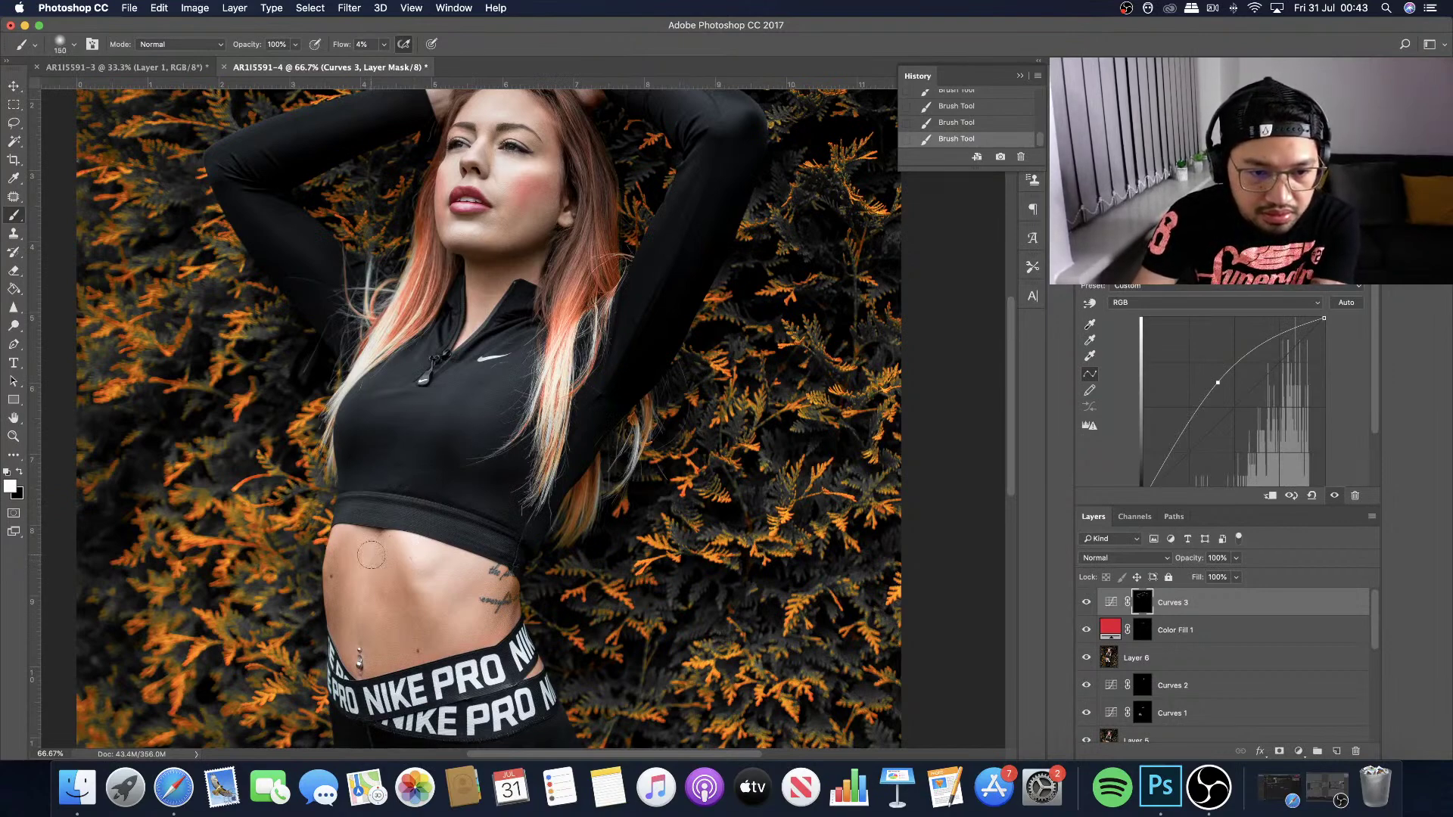
pyautogui.press(']')
pyautogui.press(']')
pyautogui.press(']')
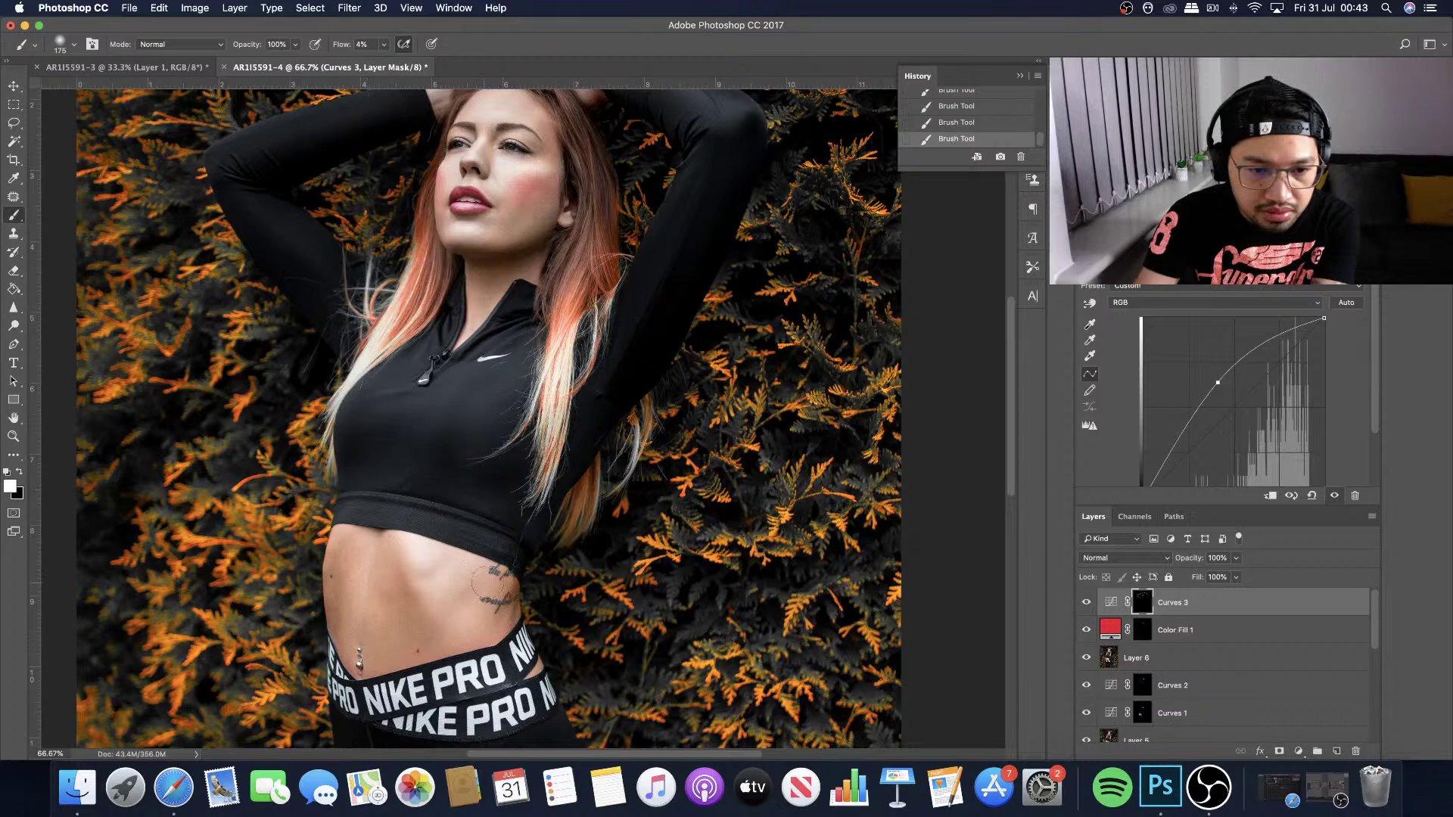
pyautogui.scroll(-3, 542, 579)
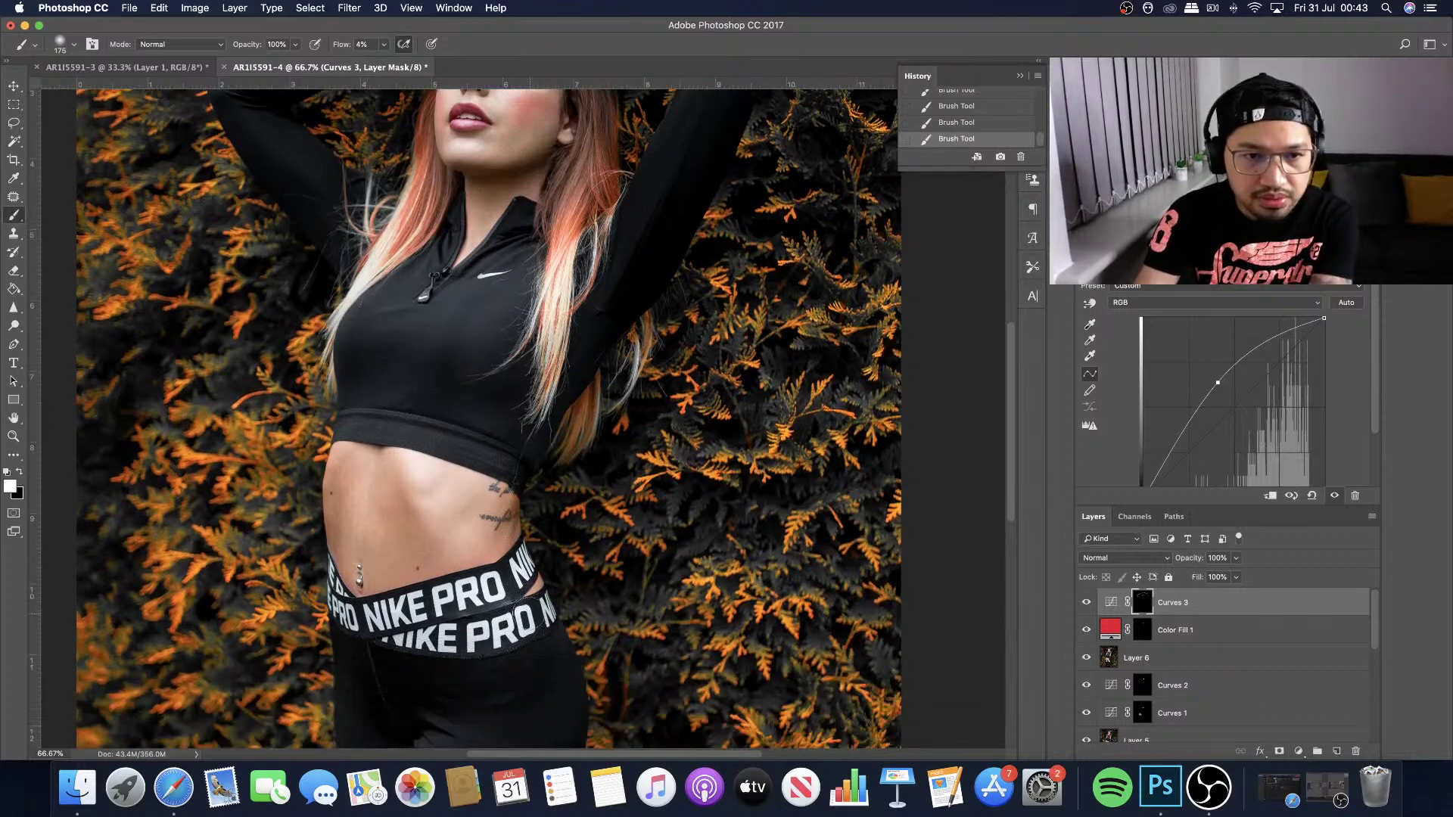
# Lightly brighten the torso on the Curves 3 mask, trying brush flows of 13% and 5%.
pyautogui.scroll(4, 310, 307)
pyautogui.moveTo(385, 63); pyautogui.dragTo(390, 63)
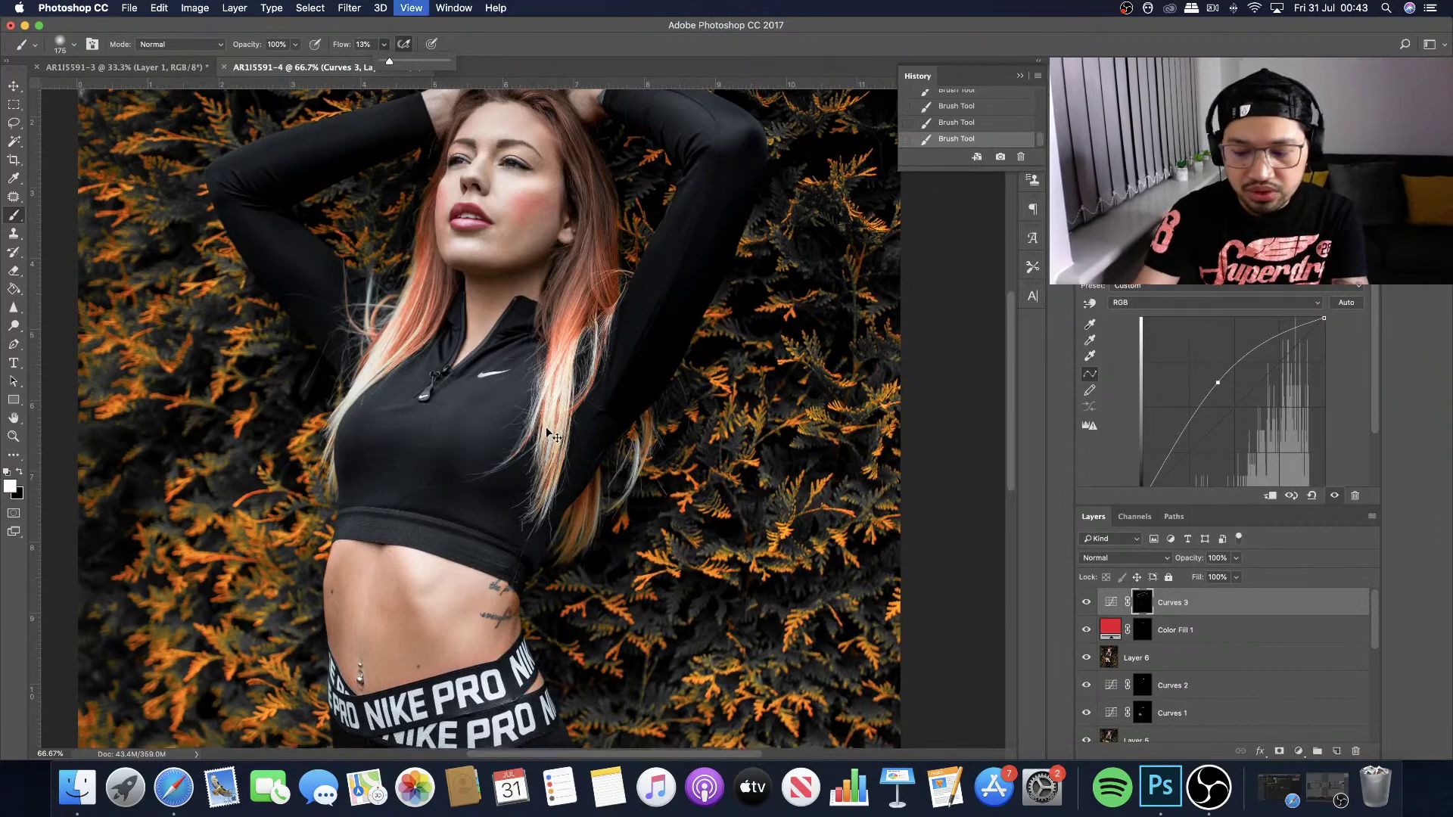
pyautogui.press('super+minus')
pyautogui.press('super+equal')
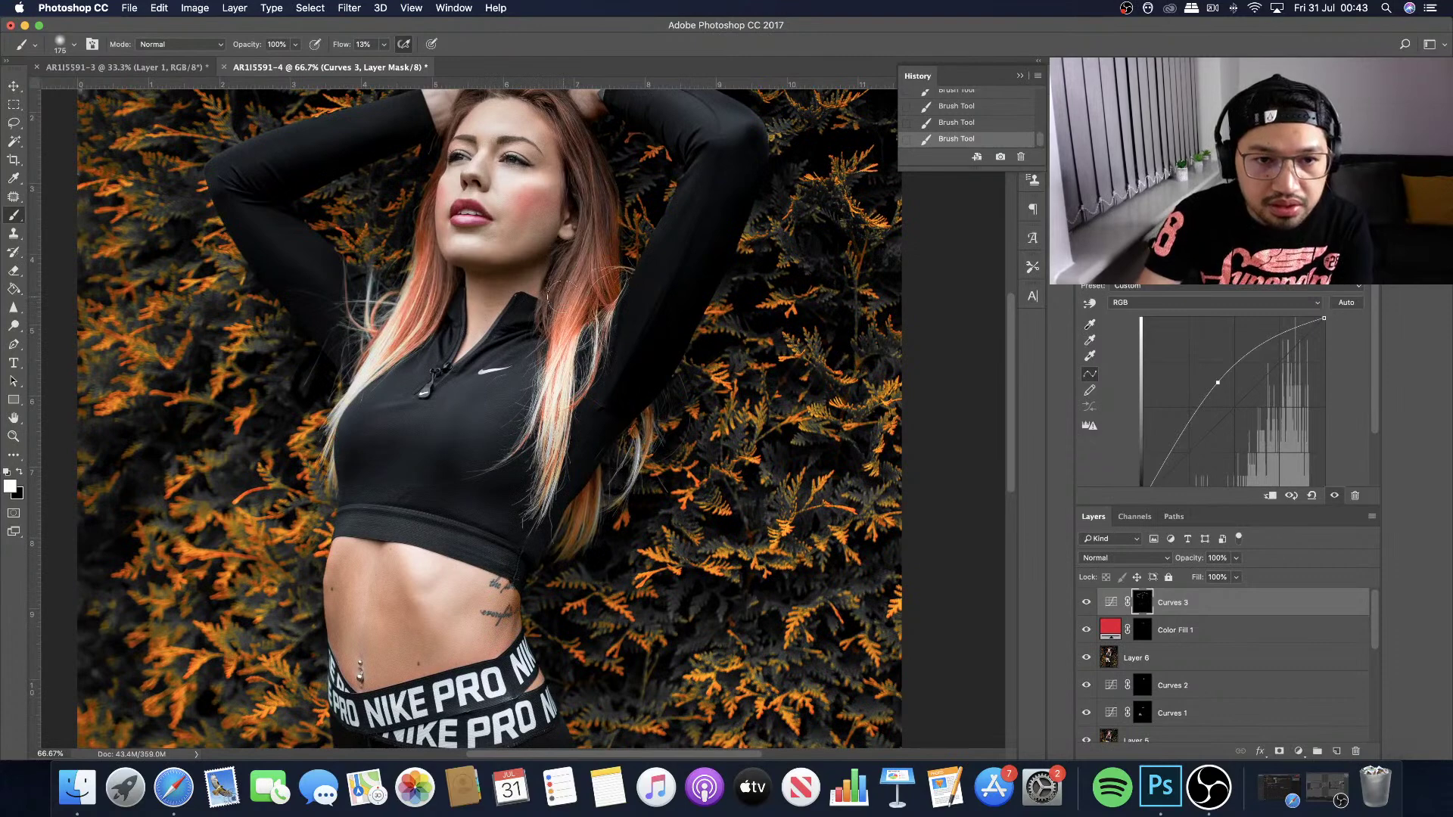
pyautogui.click(384, 44)
pyautogui.moveTo(384, 61); pyautogui.dragTo(379, 67)
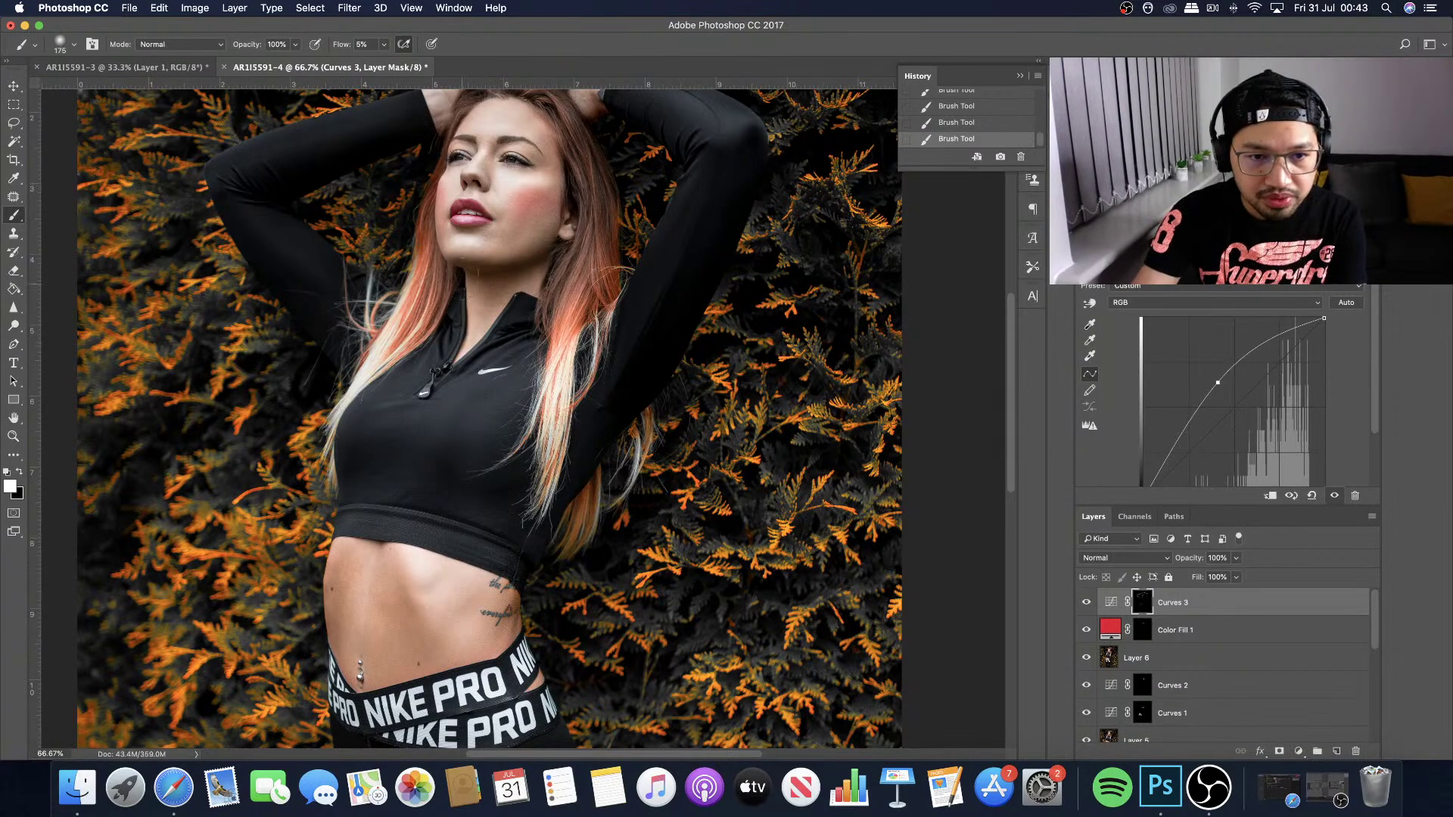
pyautogui.press('super+minus')
pyautogui.press('super+minus')
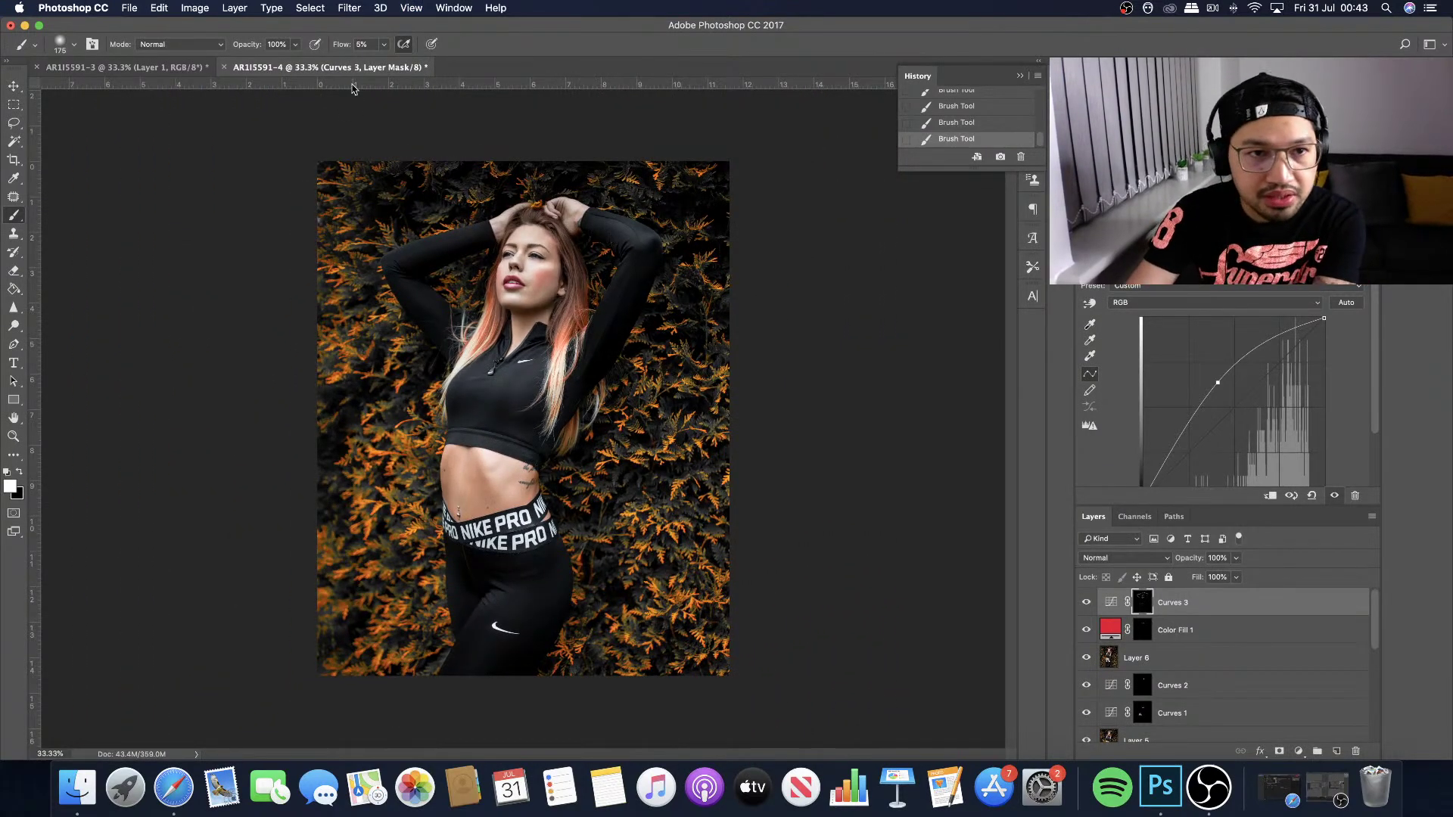
# Set the brush flow to 13% and brighten the jacket and hair on the Curves 3 mask with 200 to 300 px brushes.
pyautogui.moveTo(385, 53); pyautogui.dragTo(389, 62)
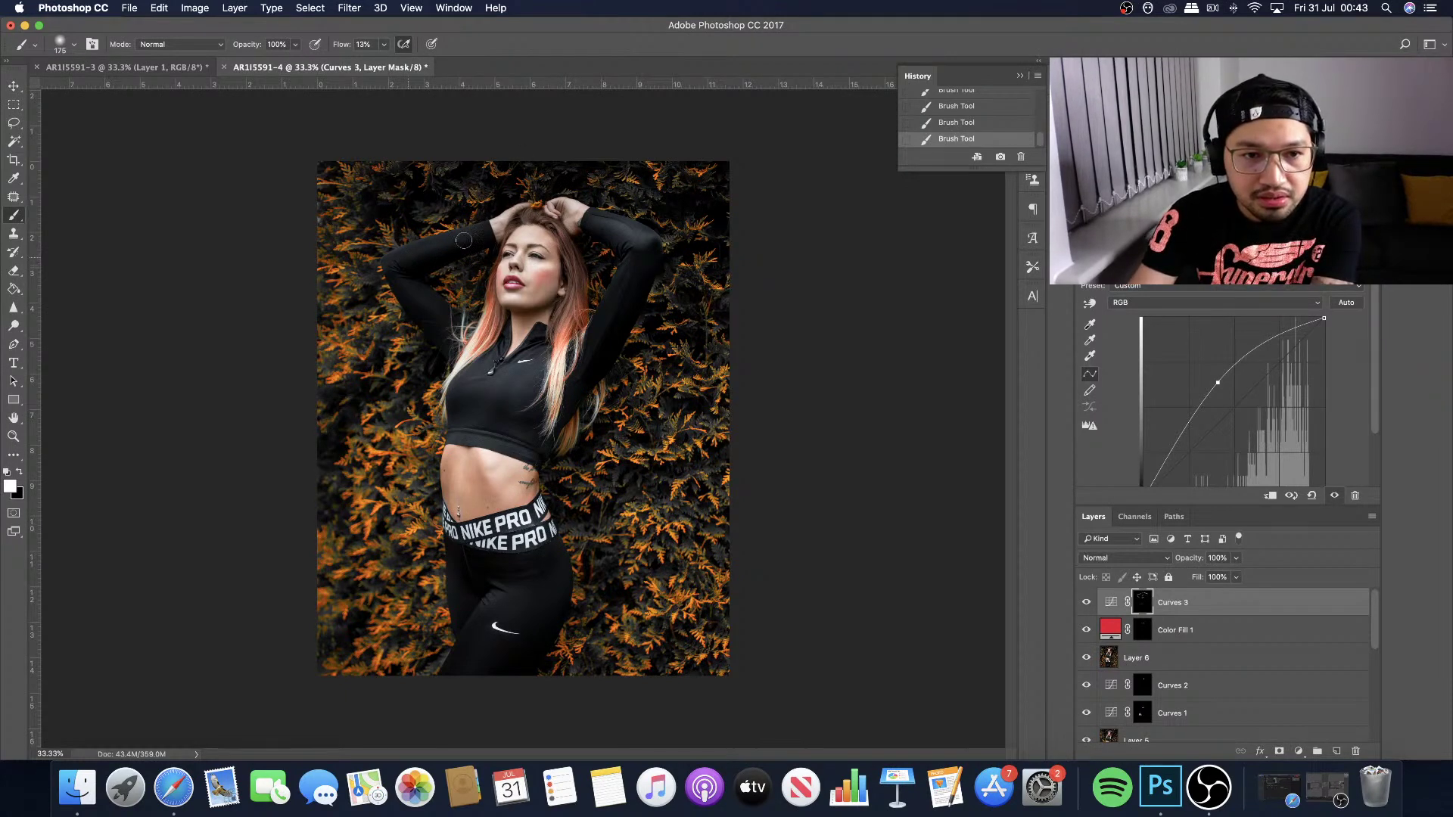
pyautogui.press(']')
pyautogui.press(']')
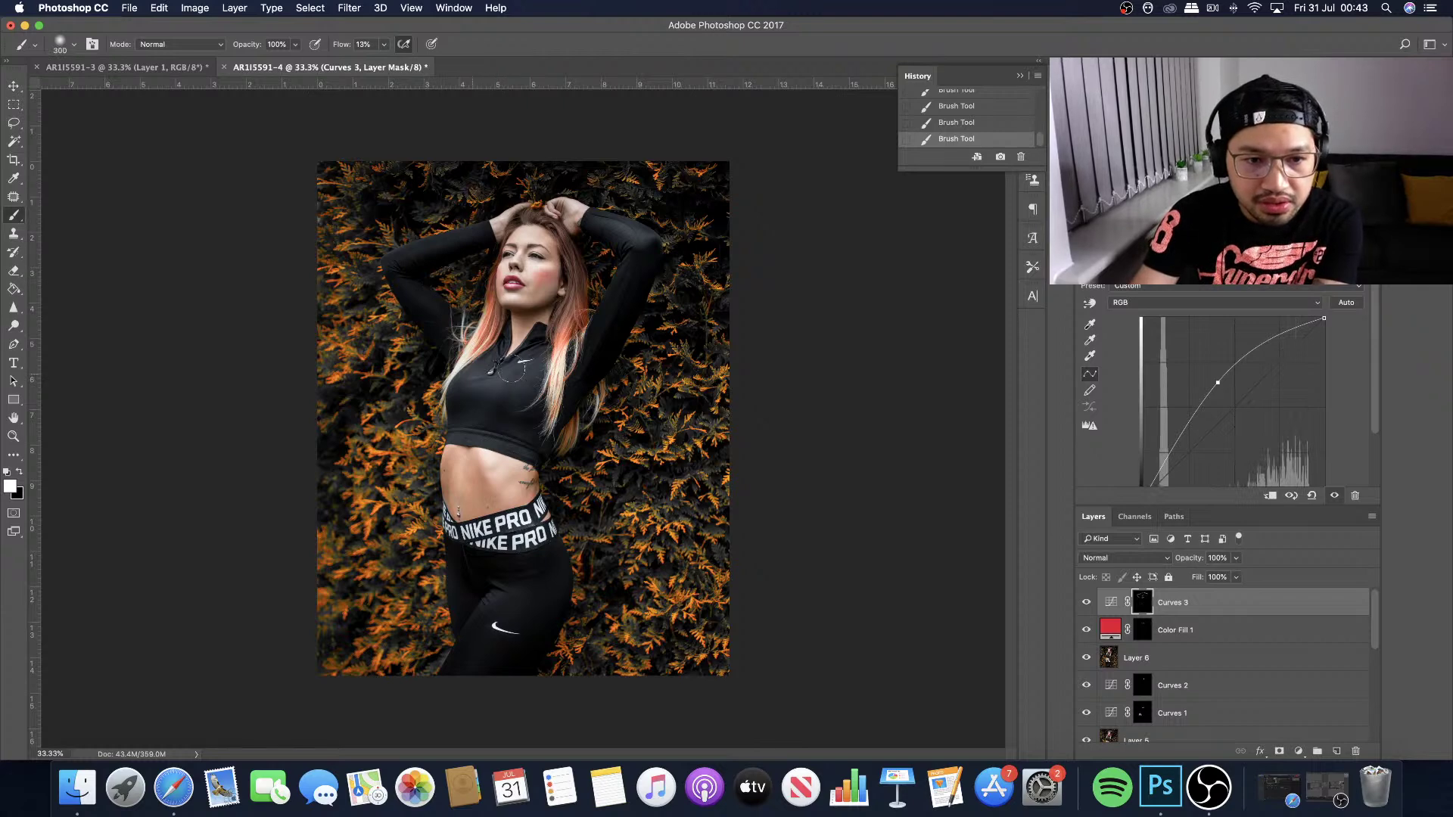
pyautogui.press(']')
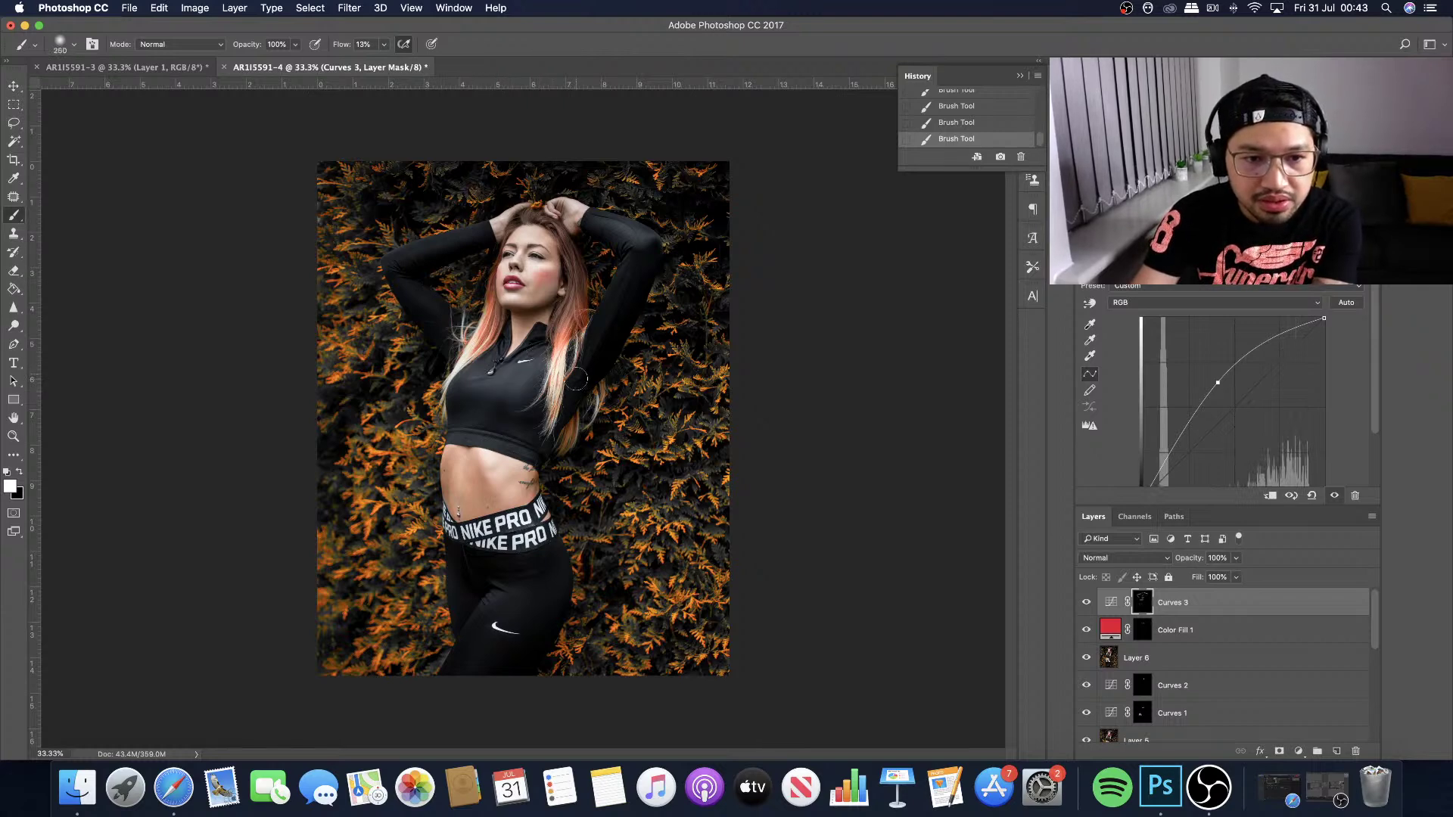
pyautogui.press('[')
pyautogui.press('[')
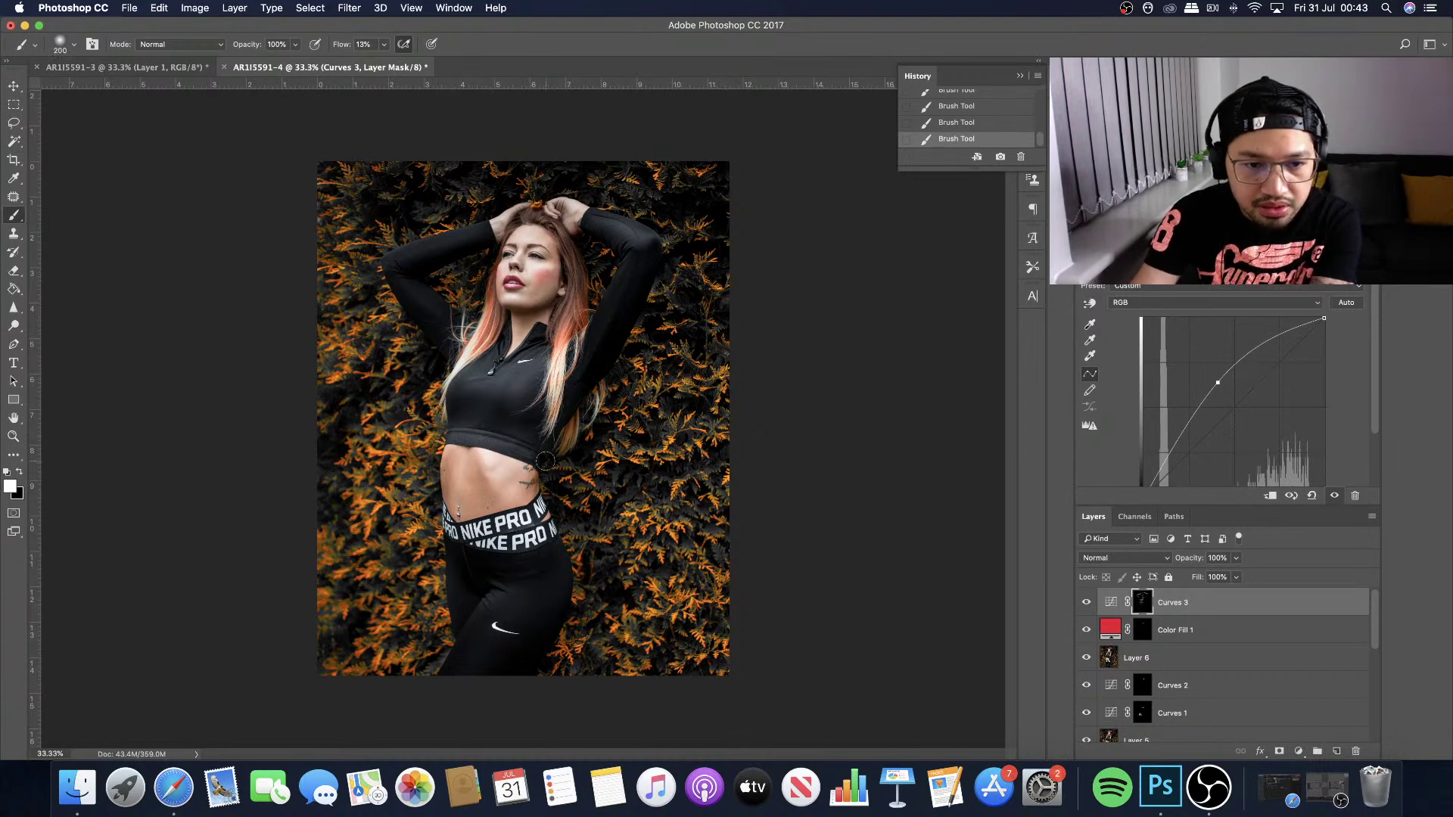
# Lower the brush flow to 8% and brighten the figure further on the Curves 3 mask with a brush of about 300 px.
pyautogui.moveTo(383, 44); pyautogui.dragTo(383, 65)
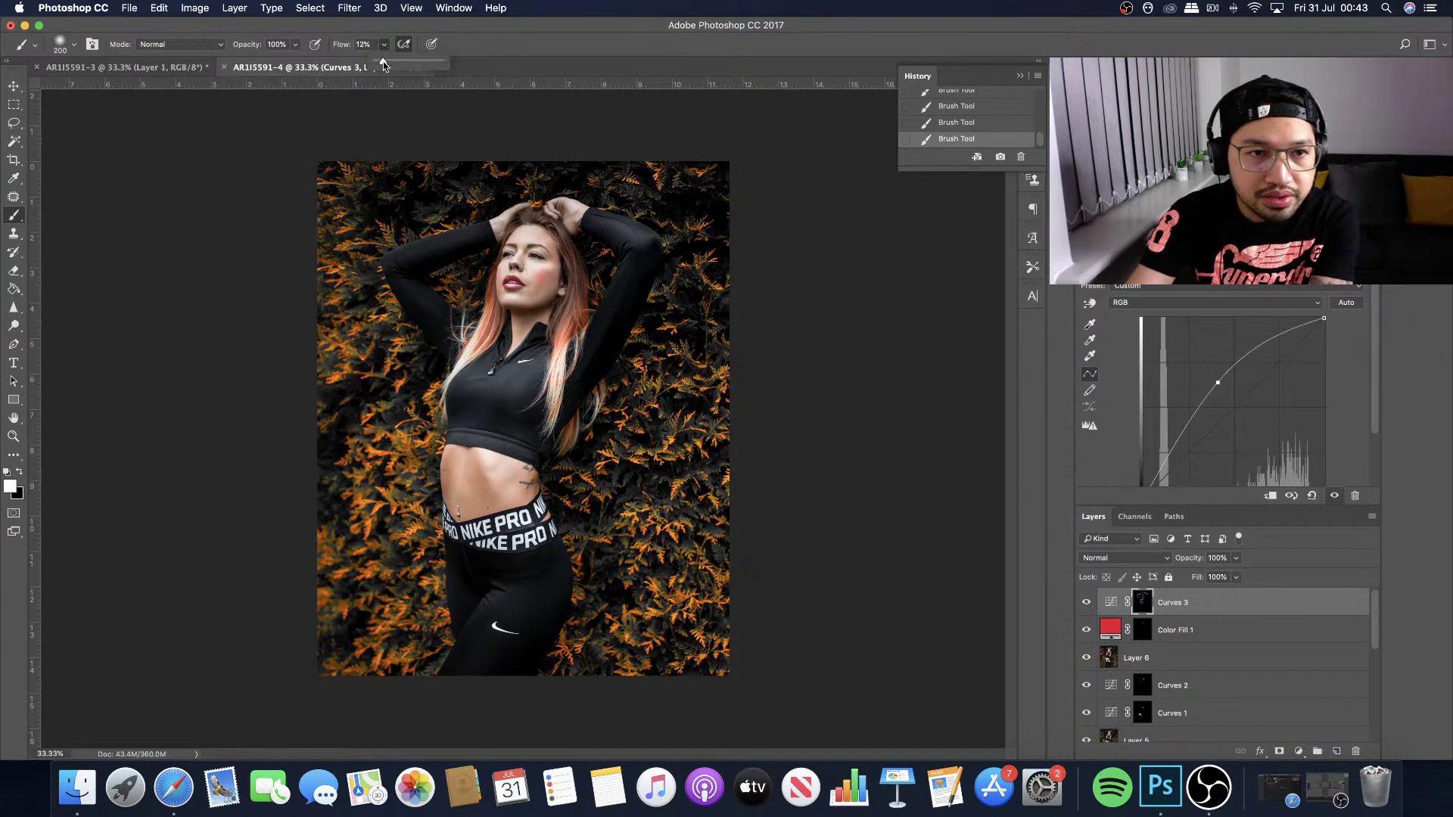
pyautogui.press(']')
pyautogui.press(']')
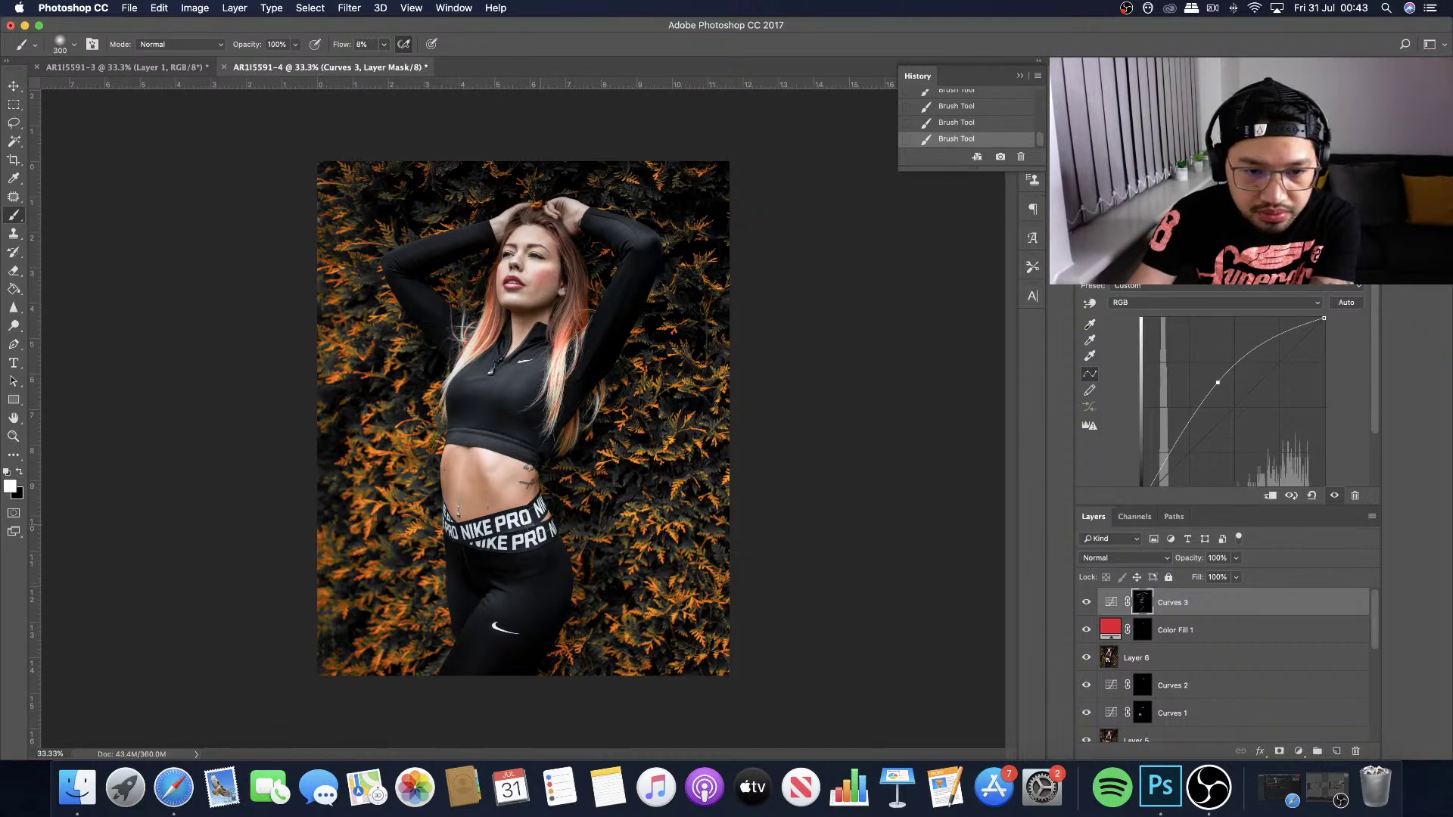
pyautogui.press(']')
pyautogui.press('[')
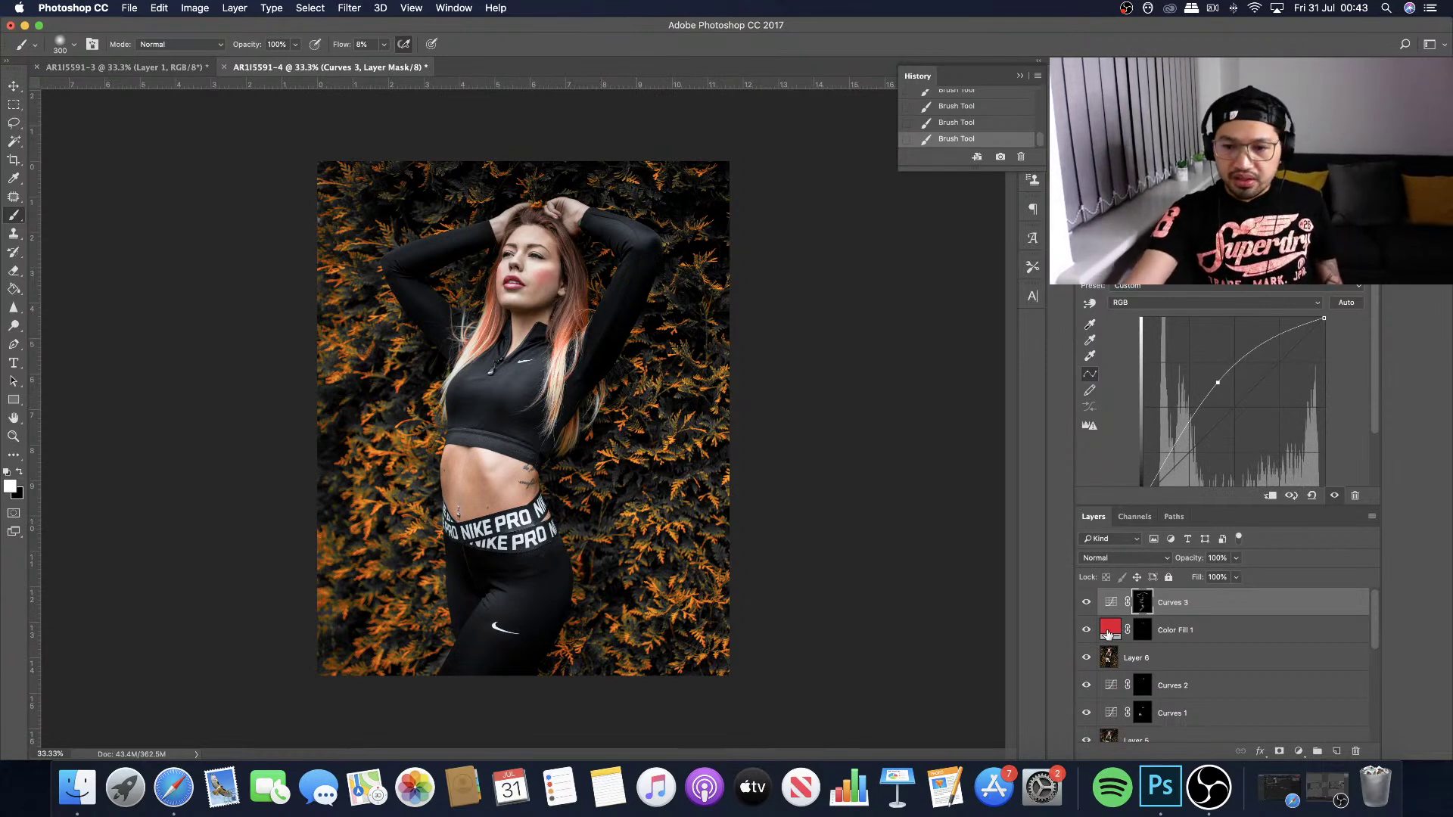
# Toggle the Curves 3 layer's visibility repeatedly to compare the brightened figure with the unbrightened one.
pyautogui.click(1086, 605)
pyautogui.click(1085, 606)
pyautogui.click(1085, 605)
pyautogui.click(1085, 605)
pyautogui.click(1085, 605)
pyautogui.click(1085, 606)
pyautogui.click(1085, 605)
pyautogui.click(1085, 606)
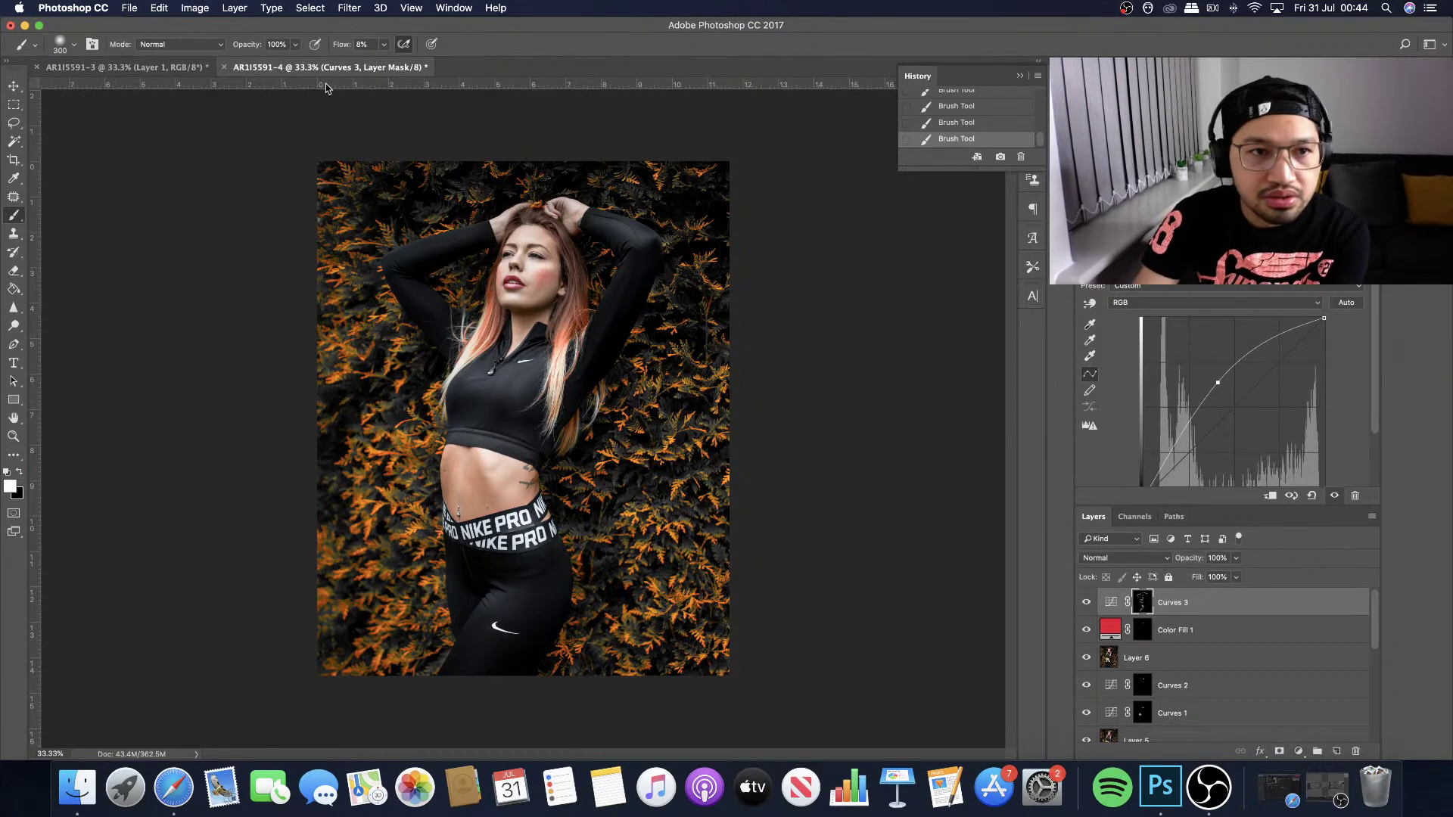
# Set the brush flow to 9% and brighten the foliage around the figure on the Curves 3 mask with 250 to 400 px brushes.
pyautogui.click(383, 44)
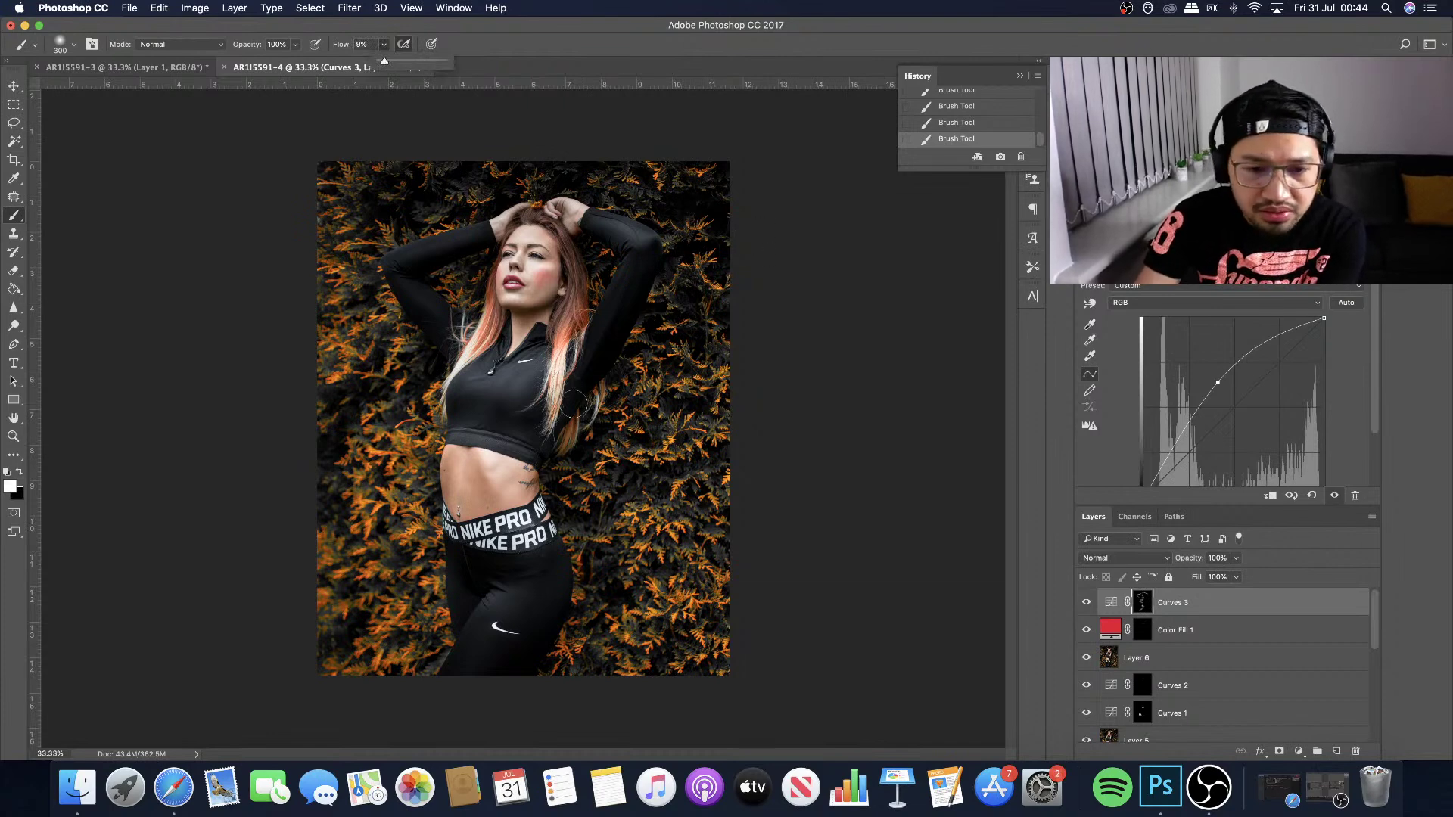
pyautogui.press('[')
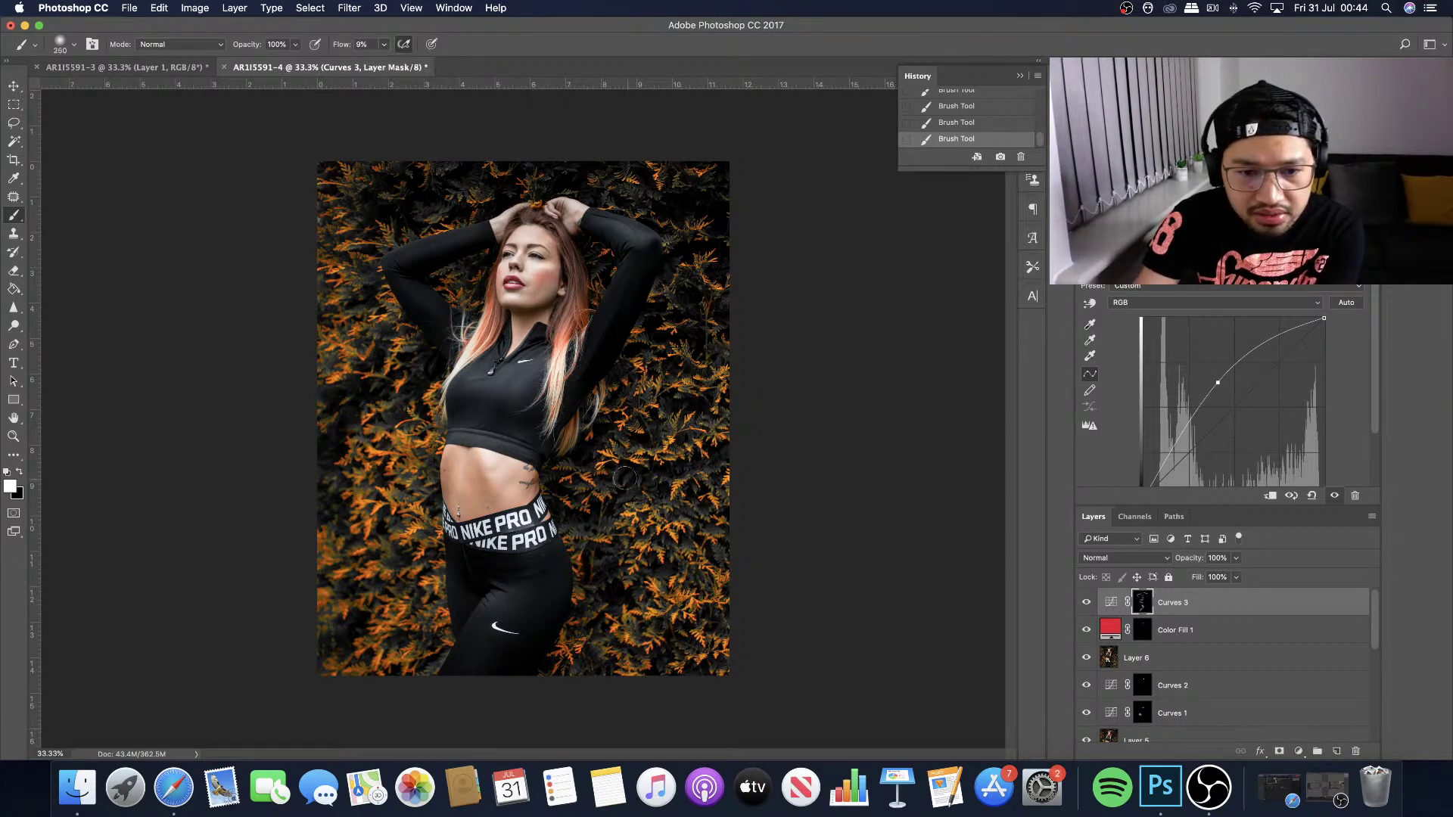
pyautogui.moveTo(610, 467)
pyautogui.mouseDown()
pyautogui.moveTo(647, 497)
pyautogui.moveTo(657, 517)
pyautogui.moveTo(646, 486)
pyautogui.mouseUp()
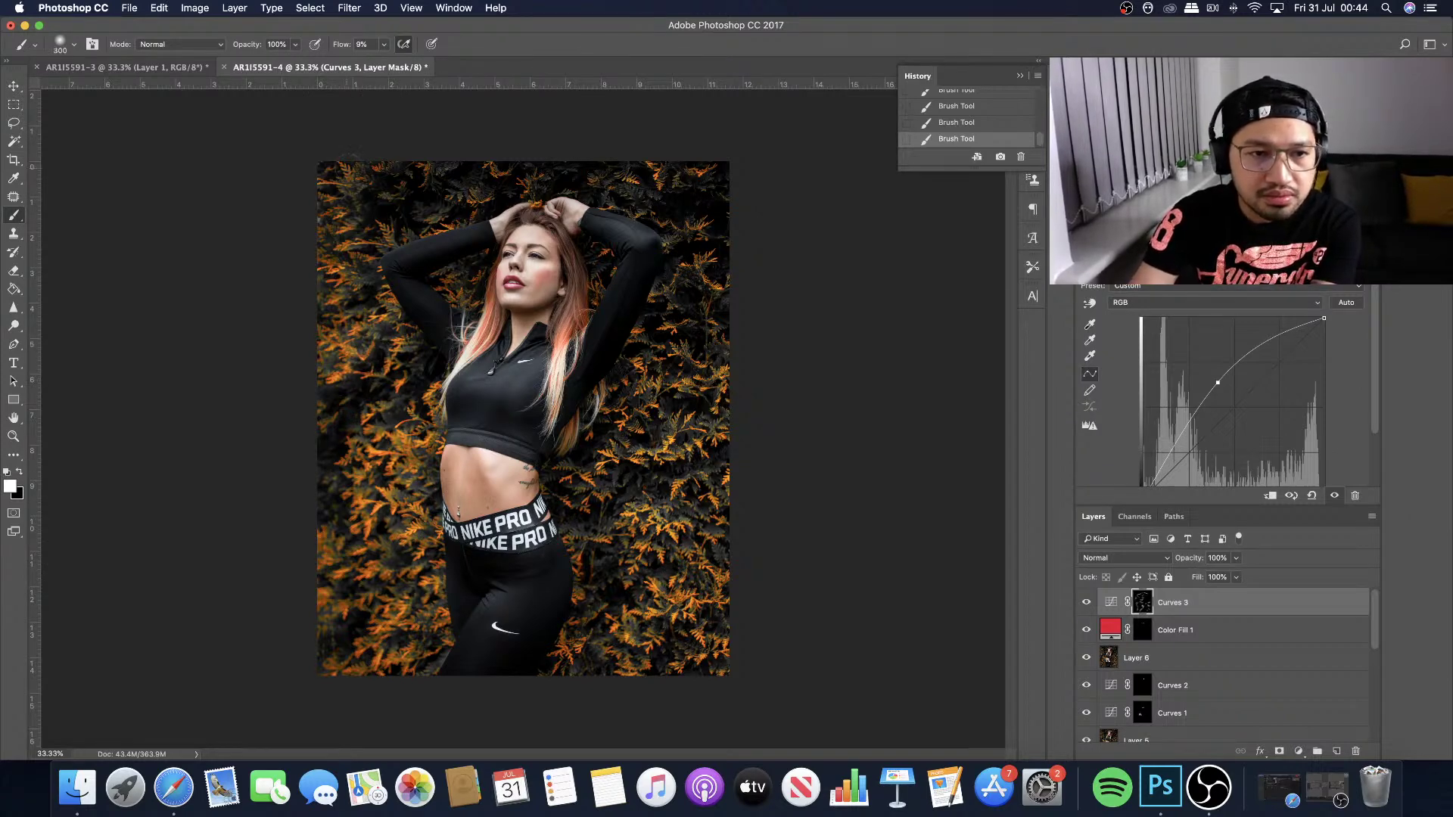
pyautogui.press(']')
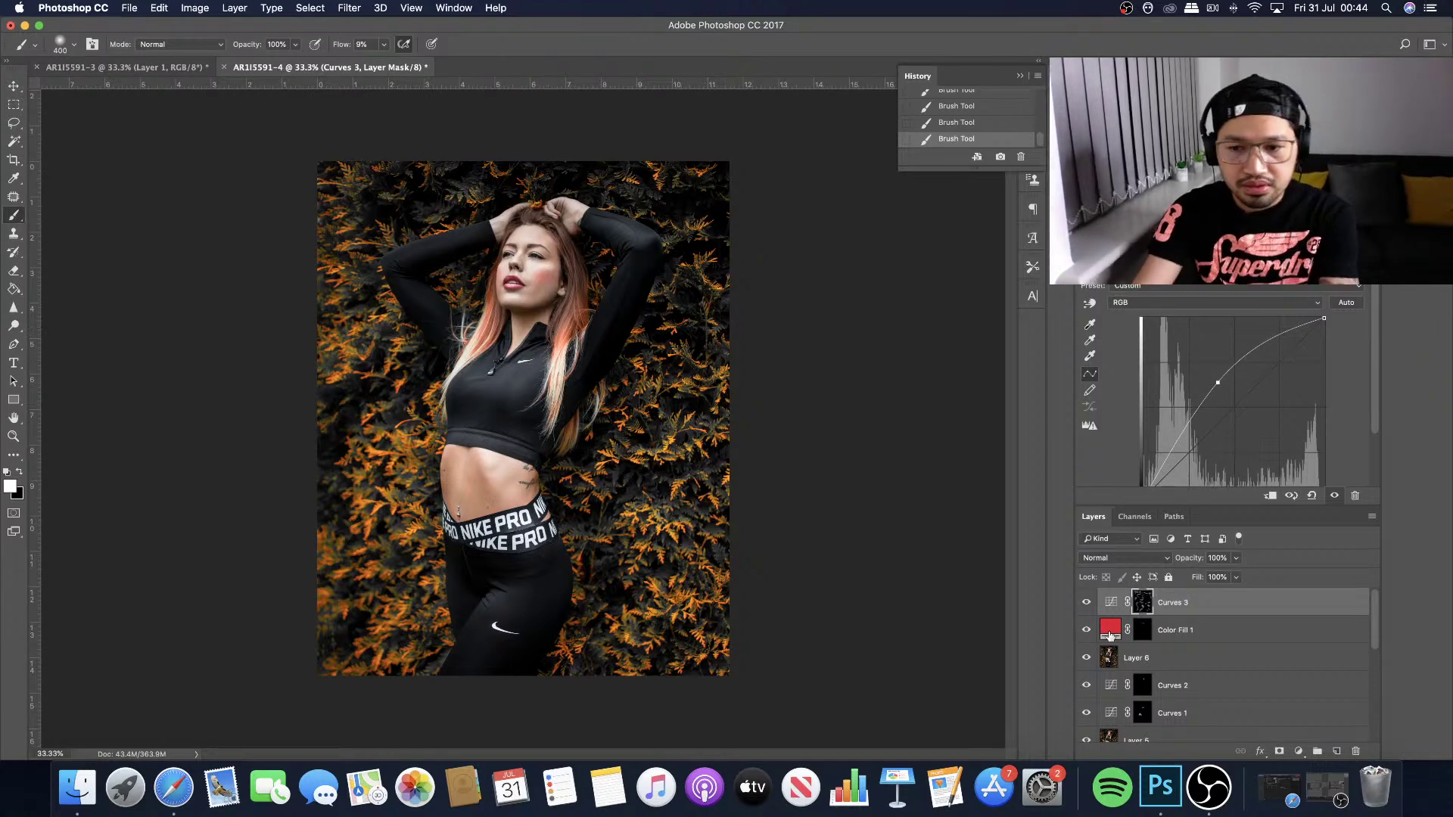
# Toggle Curves 3 off and on to compare the foliage with and without the added brightening.
pyautogui.click(1086, 602)
pyautogui.click(1086, 602)
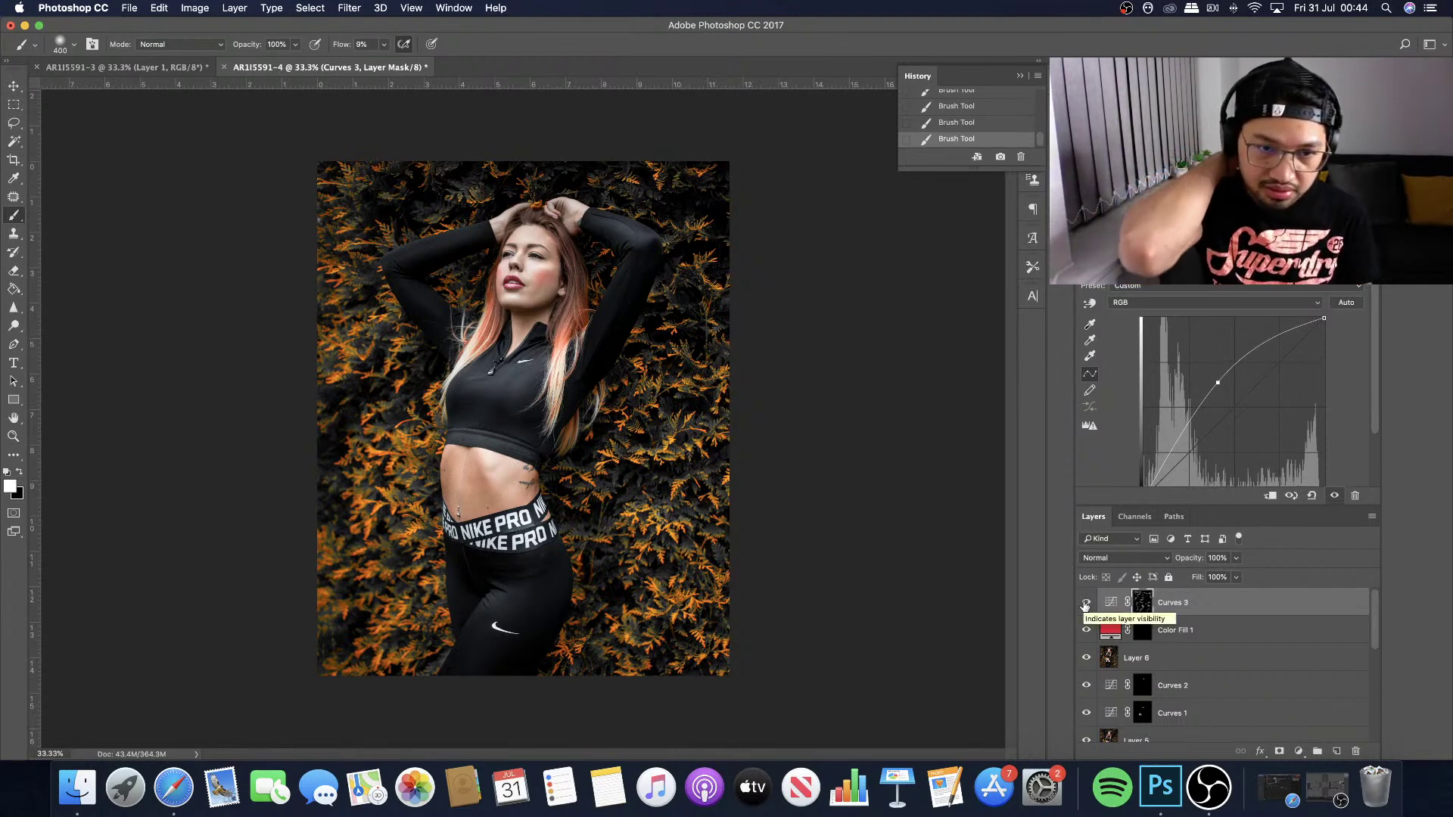
pyautogui.click(1086, 603)
pyautogui.click(1086, 603)
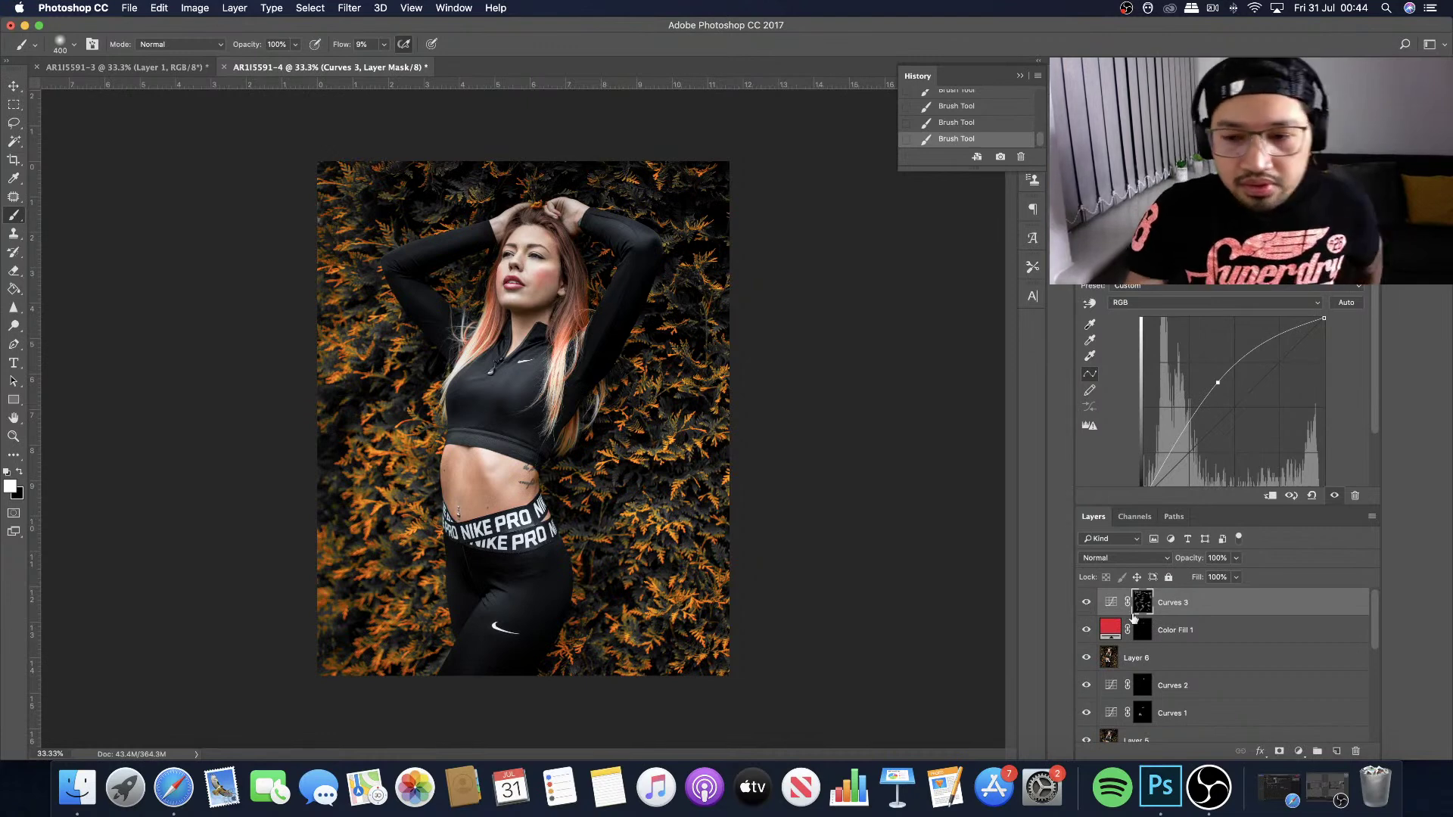
# Add a Gradient Fill layer above Curves 3 using the black-to-transparent gradient preset.
pyautogui.click(1298, 750)
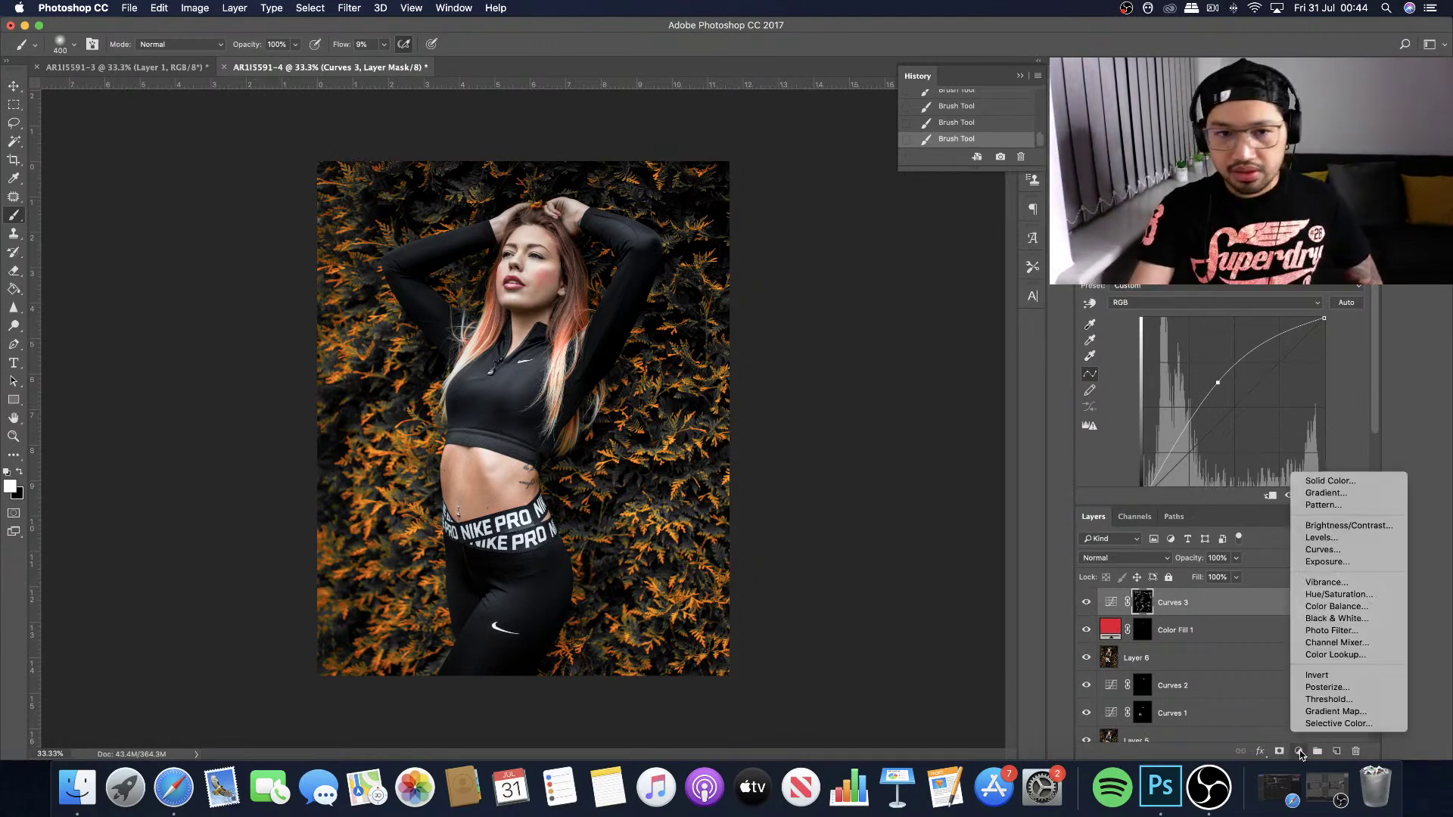
pyautogui.click(1326, 493)
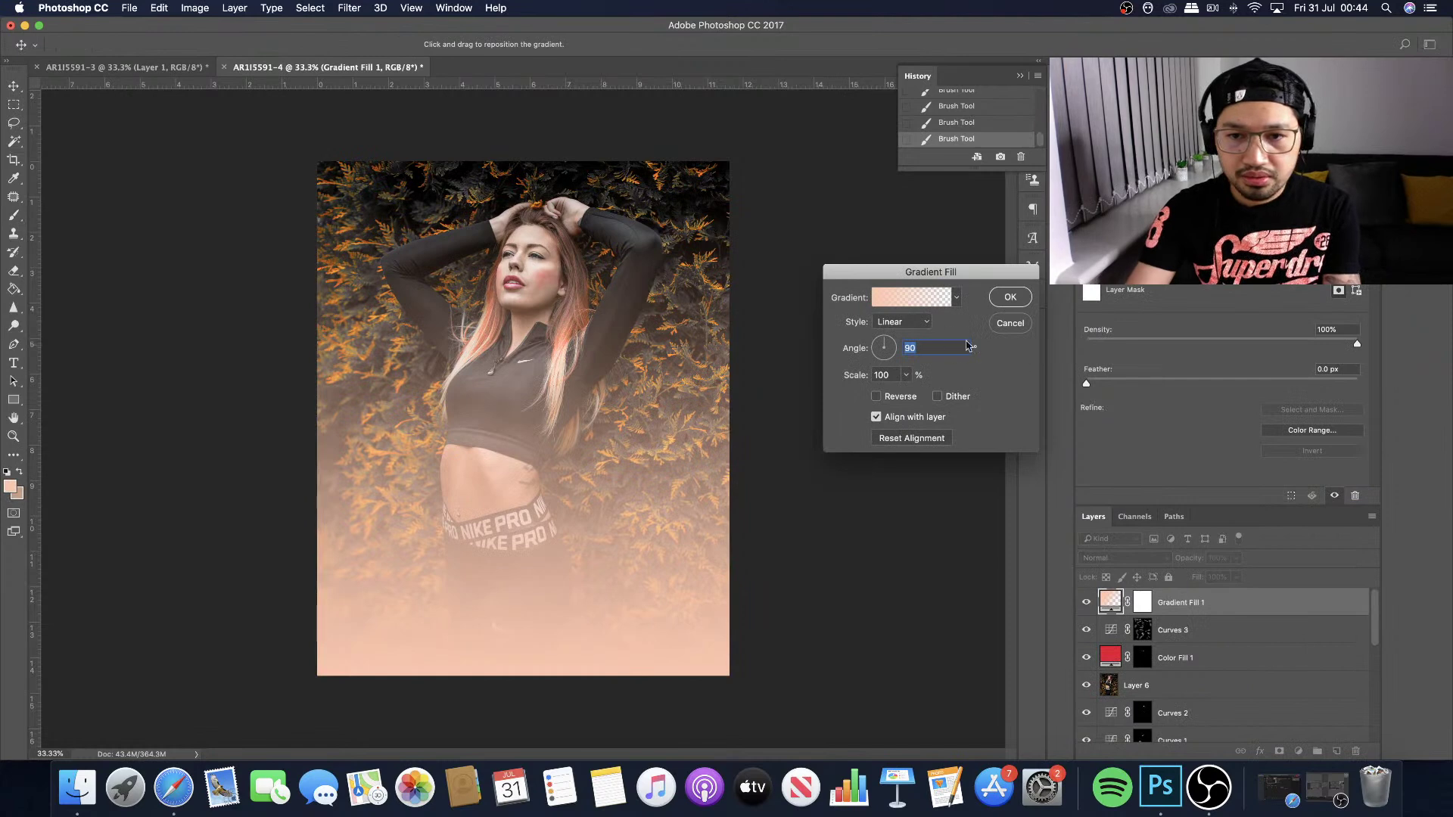
pyautogui.click(912, 297)
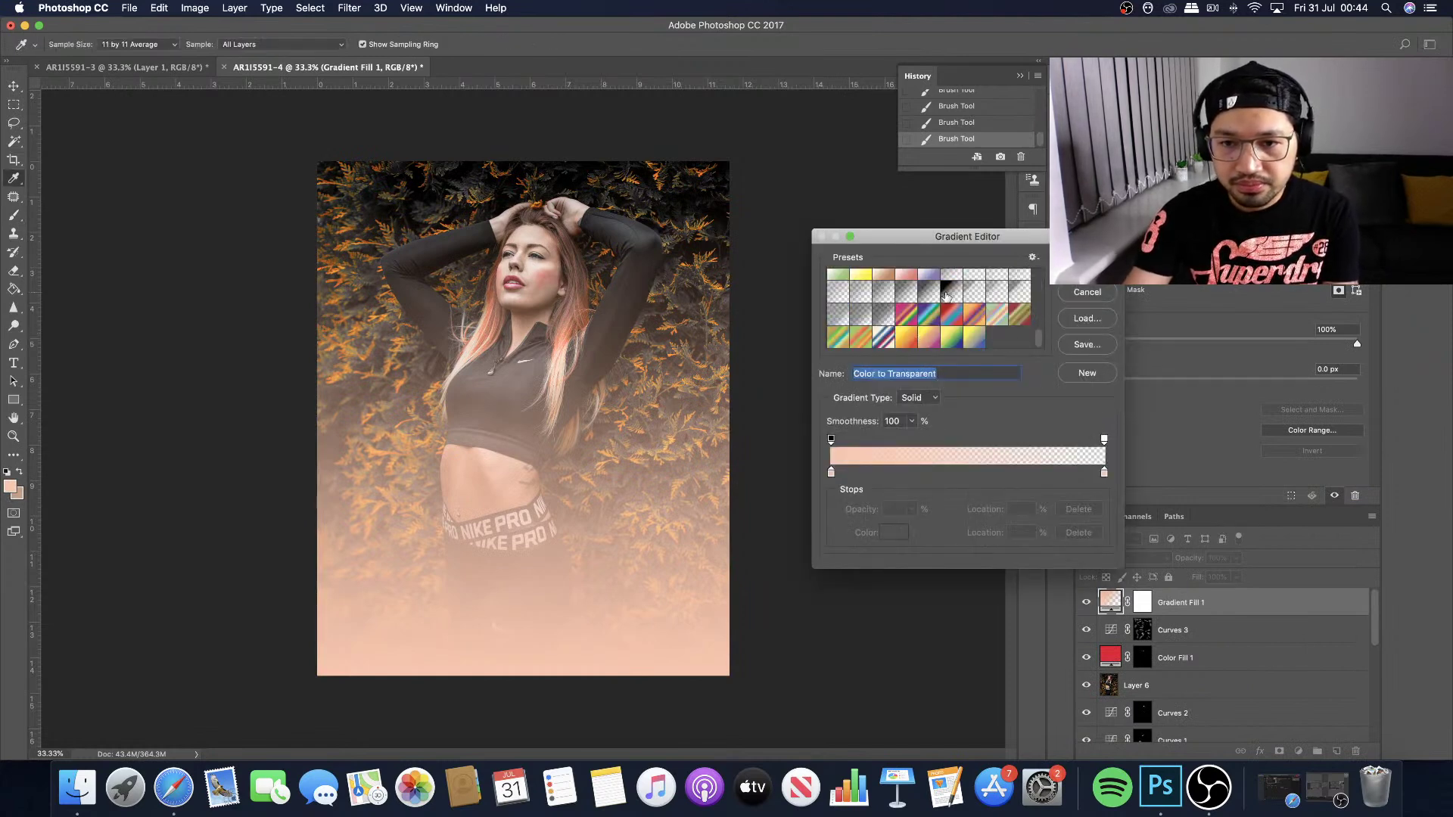
pyautogui.click(944, 295)
pyautogui.press('Return')
# Make the gradient fill a reversed radial vignette at 199% scale and shift its centre upward over the subject.
pyautogui.click(906, 321)
pyautogui.click(907, 334)
pyautogui.click(876, 396)
pyautogui.click(906, 375)
pyautogui.moveTo(901, 393); pyautogui.dragTo(907, 393)
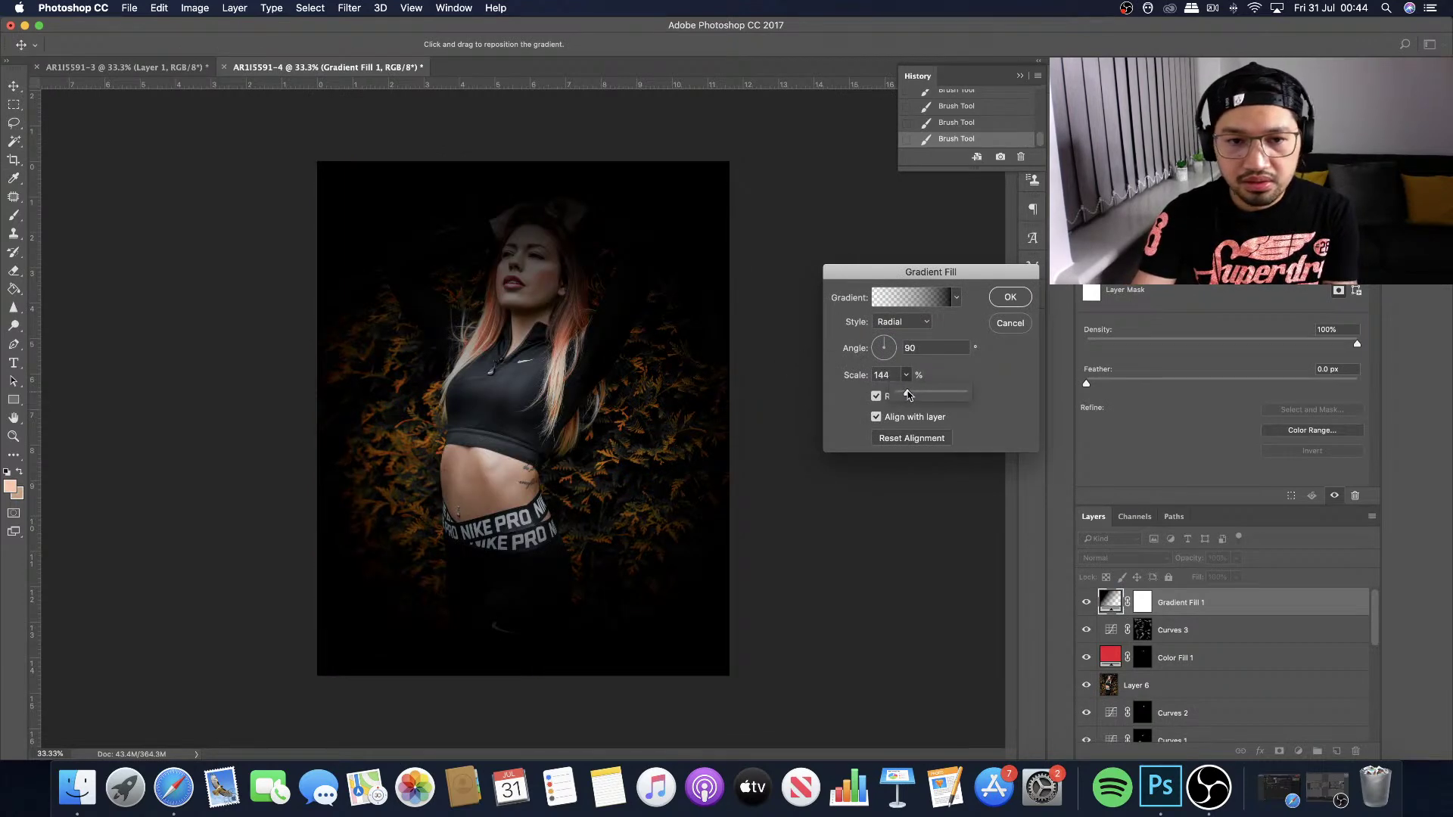
pyautogui.moveTo(911, 396); pyautogui.dragTo(916, 396)
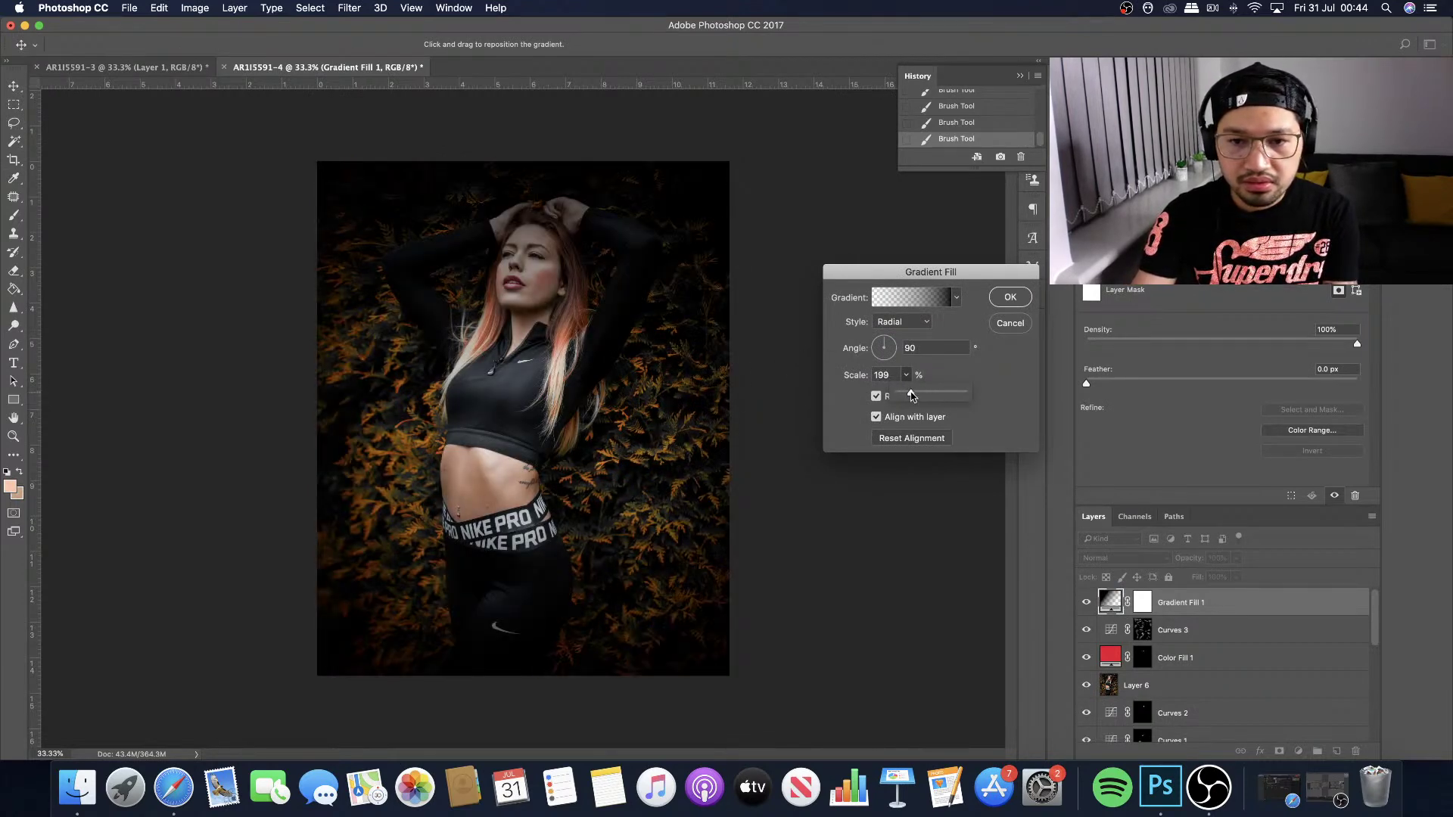
pyautogui.click(658, 387)
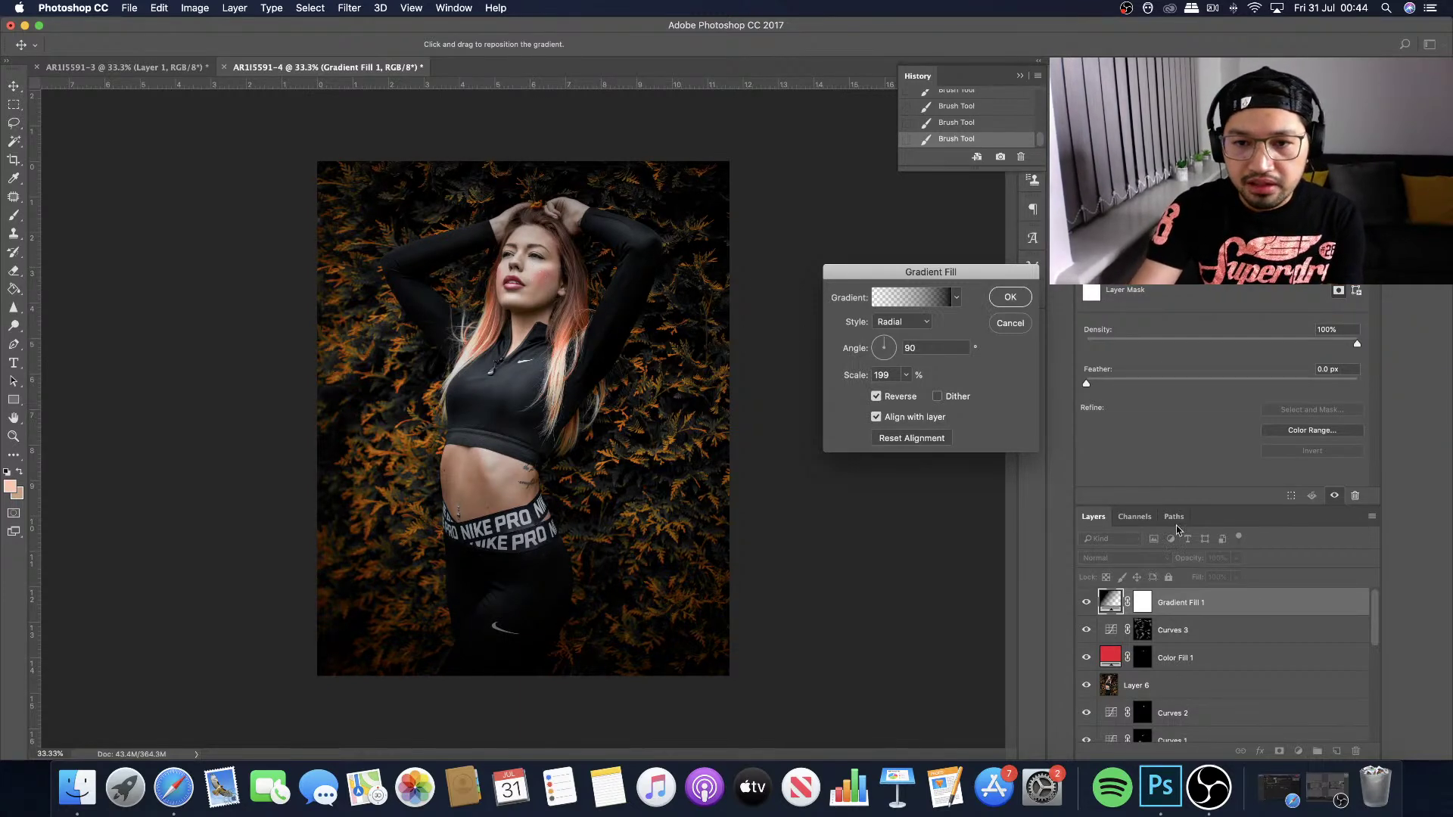
pyautogui.click(1010, 297)
# Set the Gradient Fill 1 layer to Soft Light blending at 62% opacity.
pyautogui.click(1141, 565)
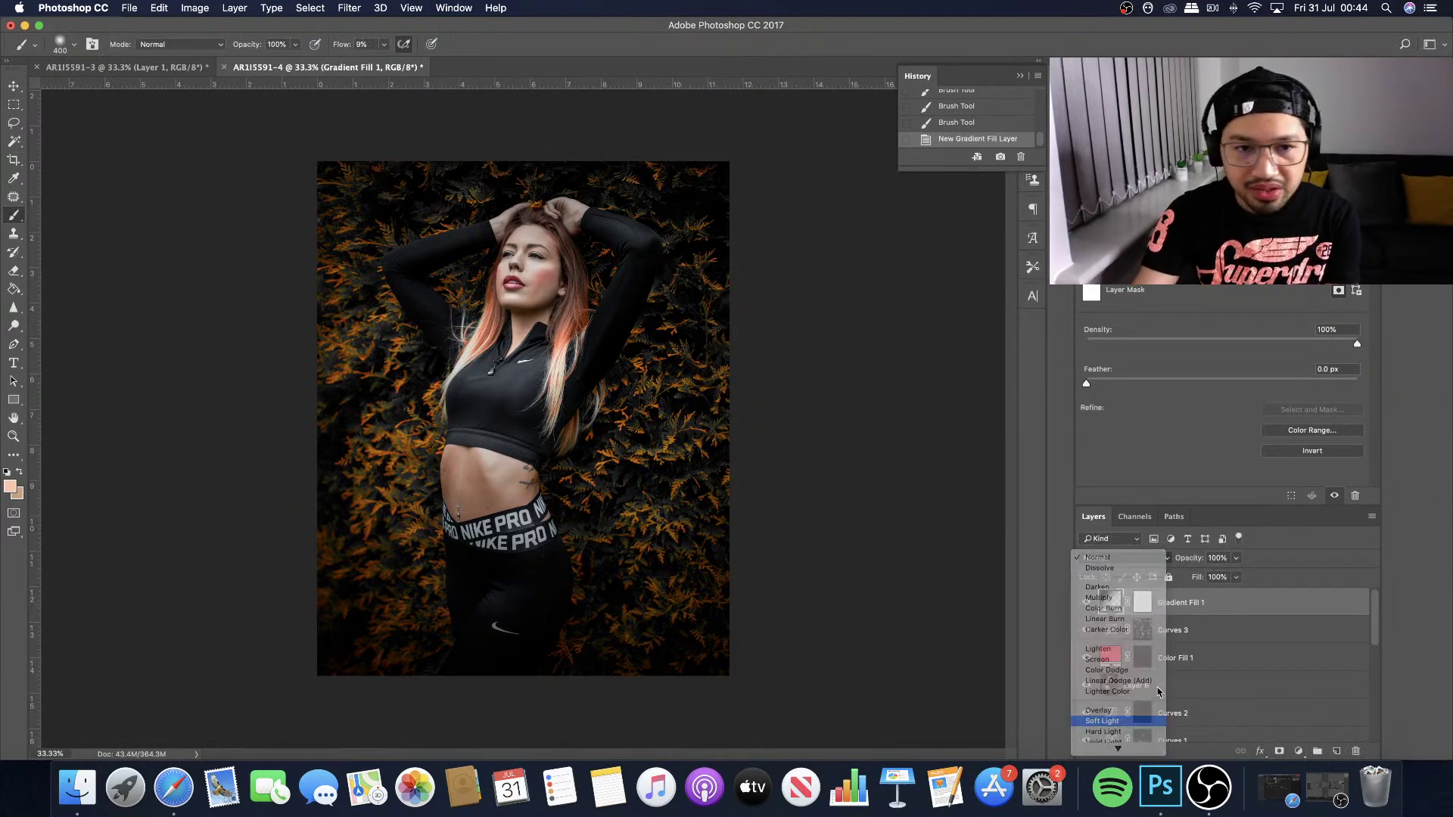
pyautogui.click(1139, 723)
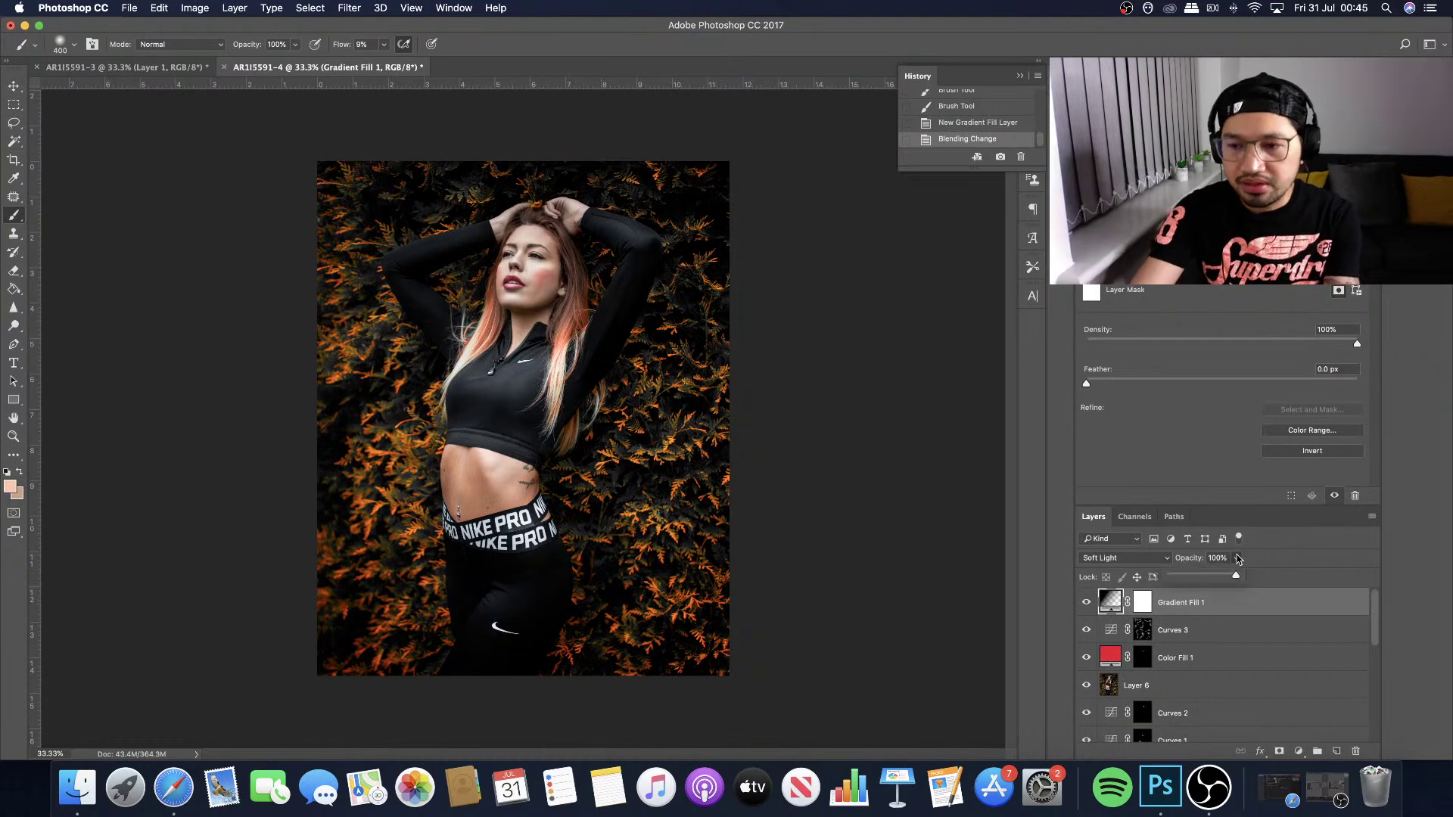
pyautogui.click(1236, 578)
pyautogui.moveTo(1236, 577); pyautogui.dragTo(1210, 576)
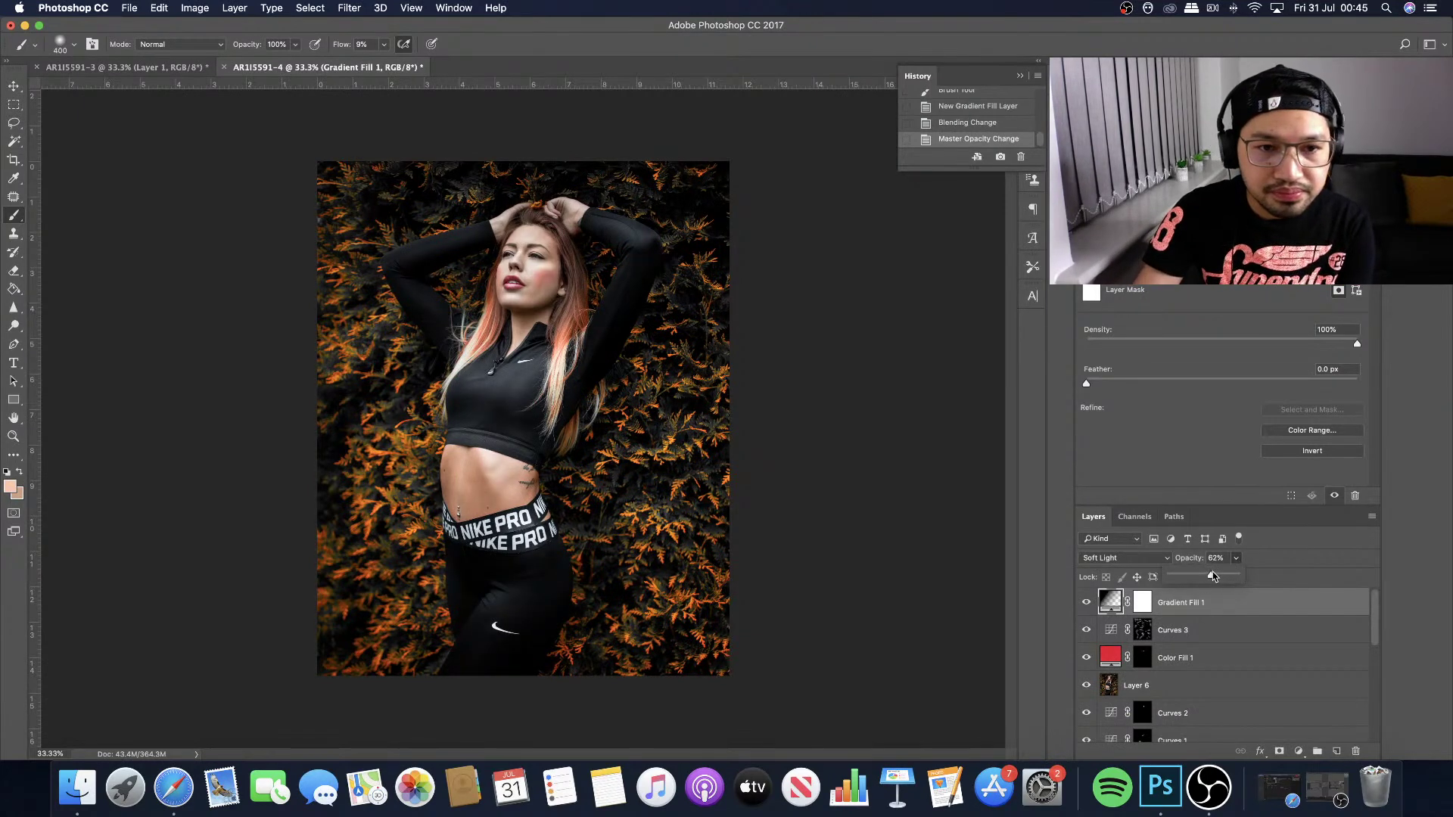
# Toggle the Gradient Fill 1 layer's visibility repeatedly to compare the portrait with and without the vignette.
pyautogui.click(1088, 601)
pyautogui.click(1088, 602)
pyautogui.click(1089, 601)
pyautogui.click(1089, 601)
pyautogui.click(1089, 601)
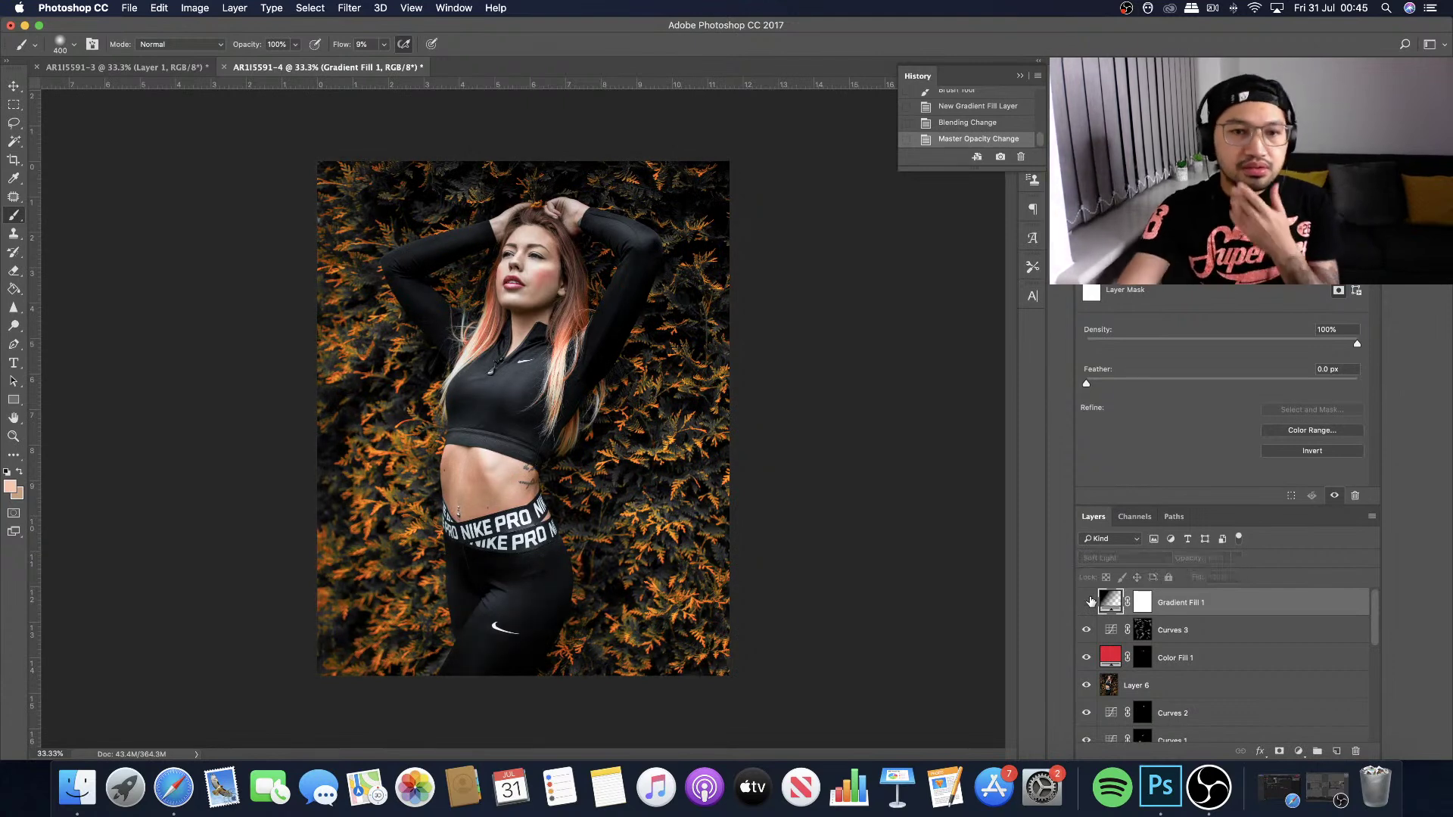
pyautogui.click(1089, 601)
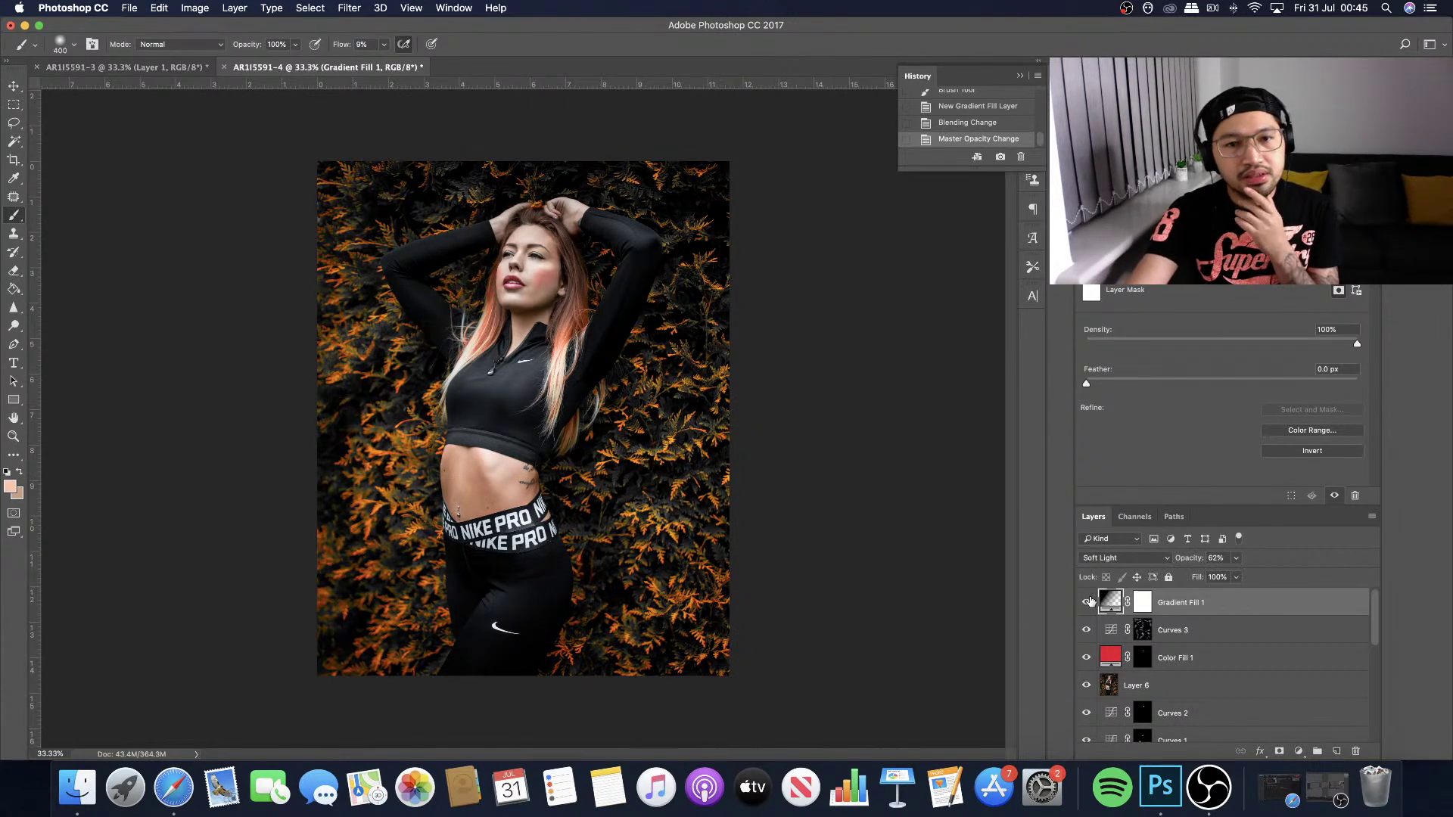
pyautogui.click(1090, 601)
pyautogui.click(1090, 601)
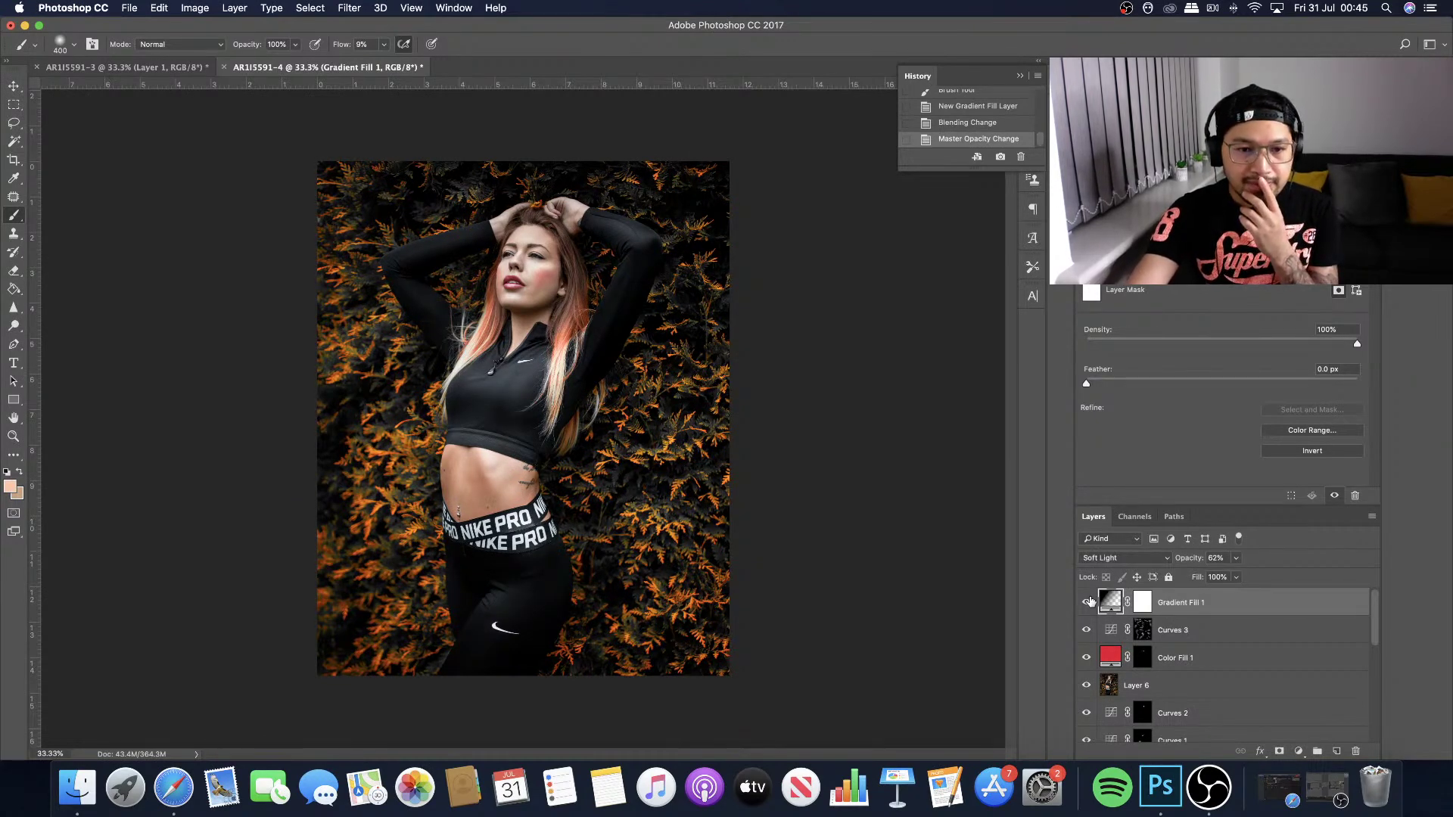
pyautogui.click(1090, 601)
pyautogui.click(1089, 600)
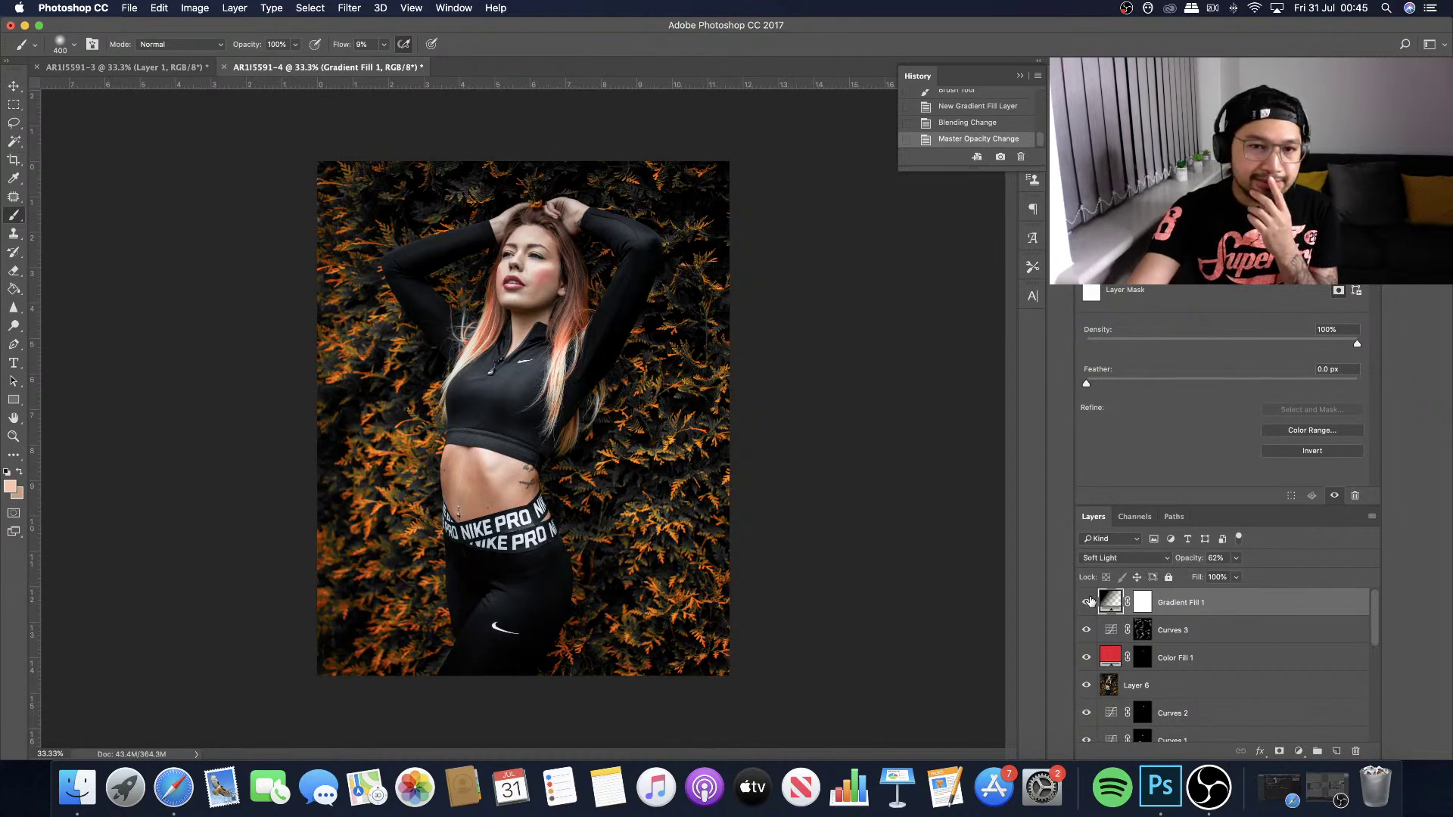
# Toggle the visibility of the Gradient Fill 1 layer to compare the portrait with and without it.
pyautogui.click(1089, 601)
pyautogui.click(1090, 600)
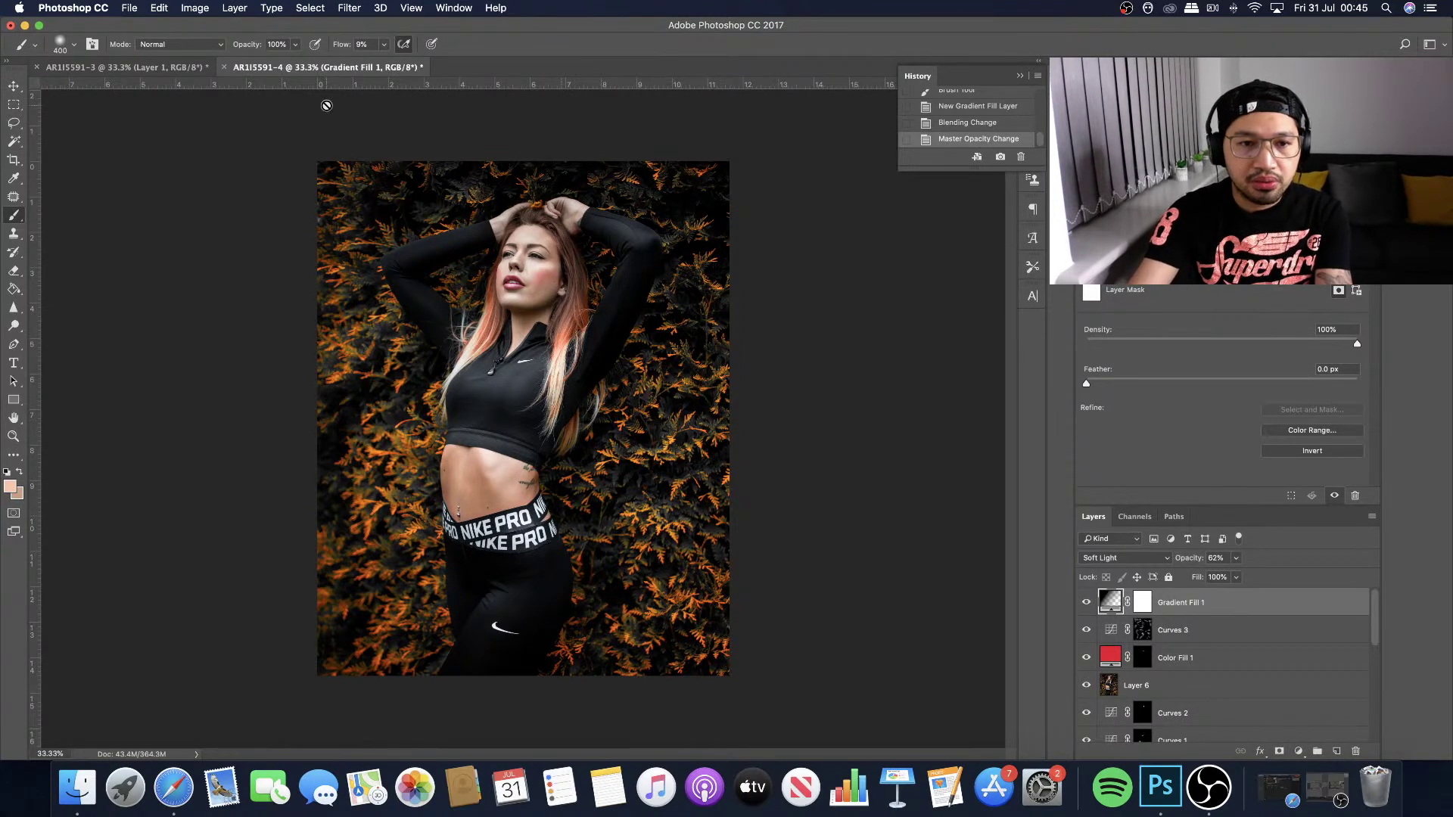
pyautogui.click(1087, 603)
pyautogui.press('F2')
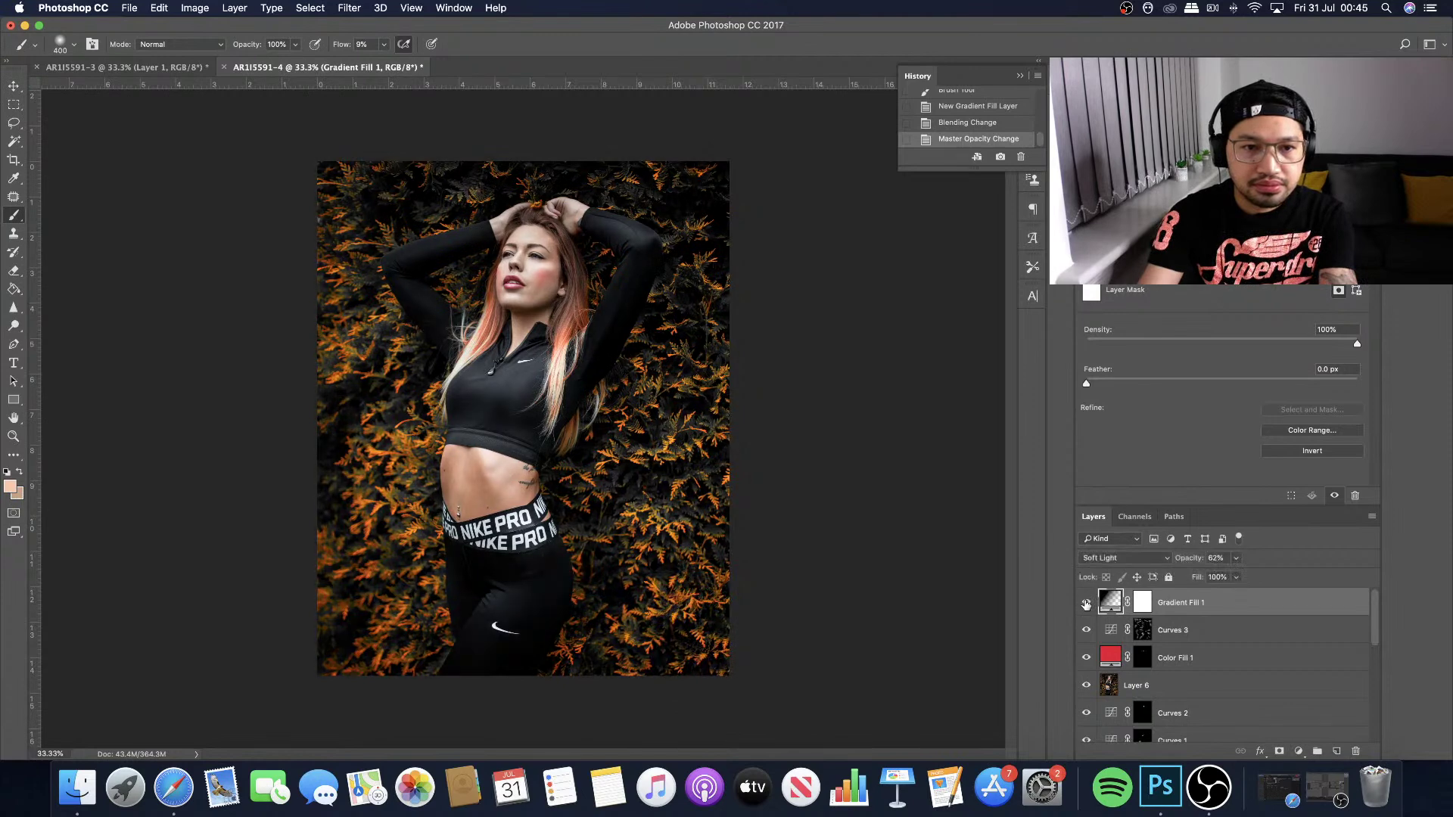
# Save the portrait as the JPEG copy AR1I5591-4.jpg on the 3_Seagate Backup Plus Drive.
pyautogui.click(129, 9)
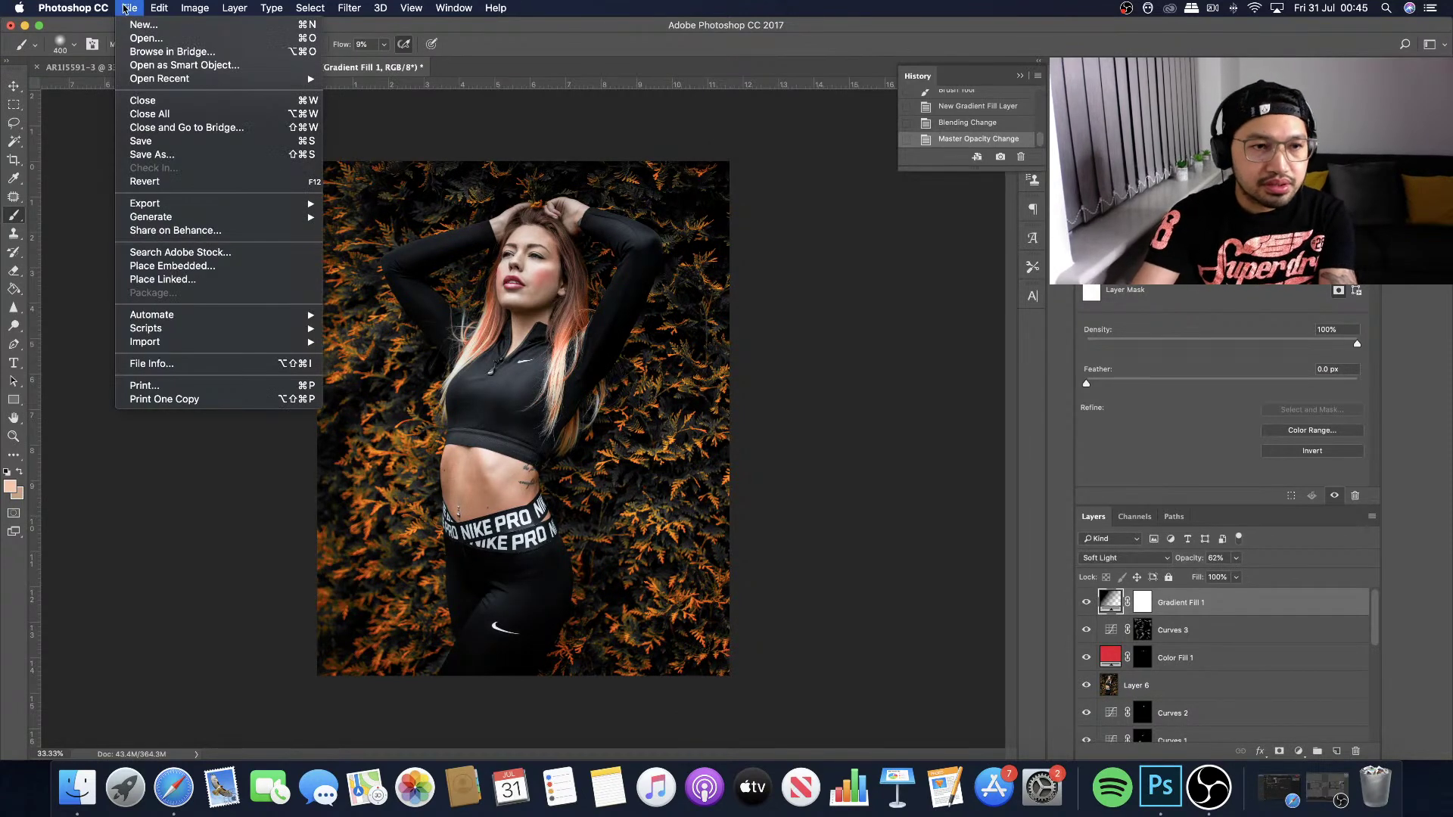
pyautogui.click(600, 250)
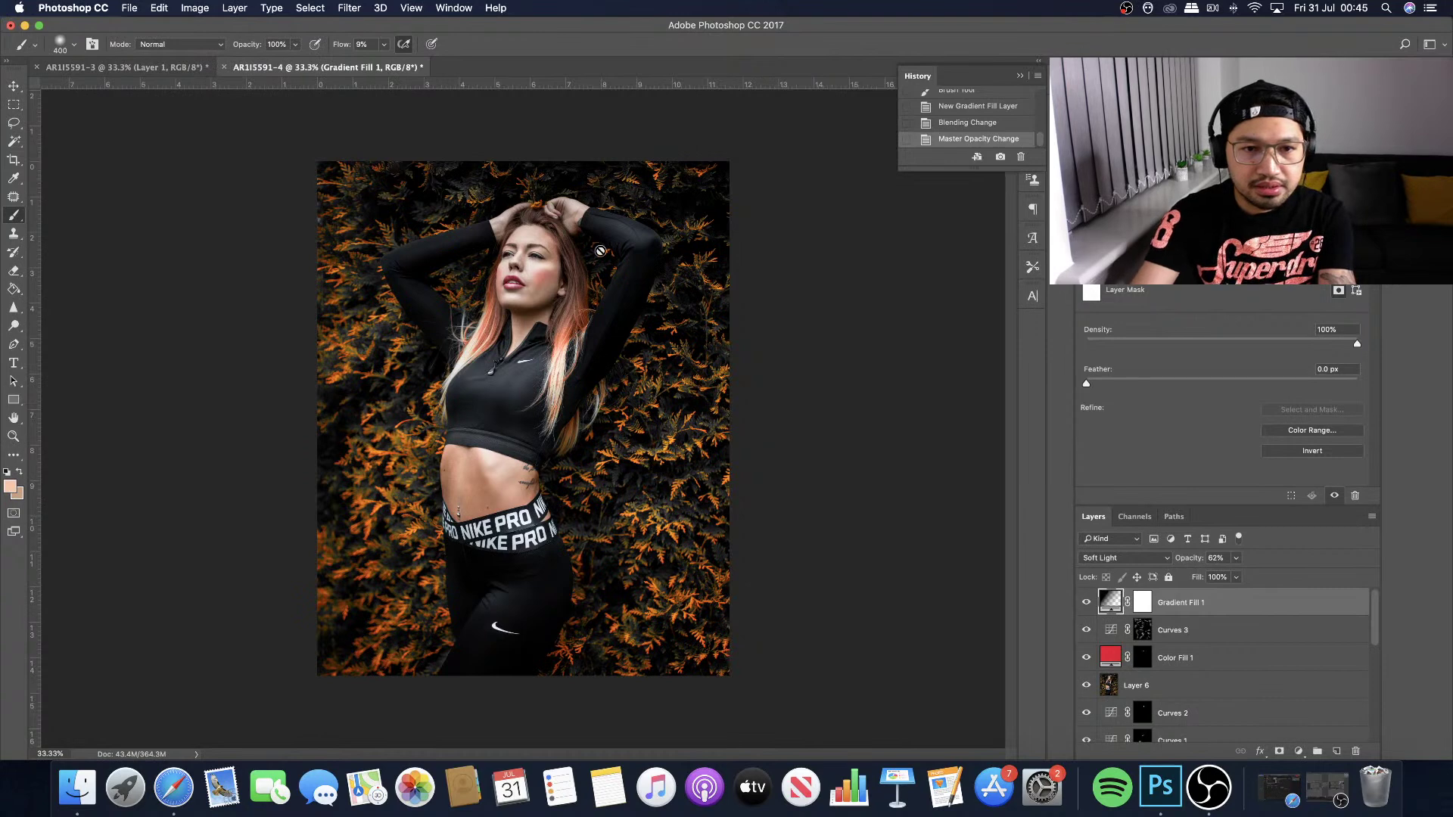
pyautogui.click(691, 422)
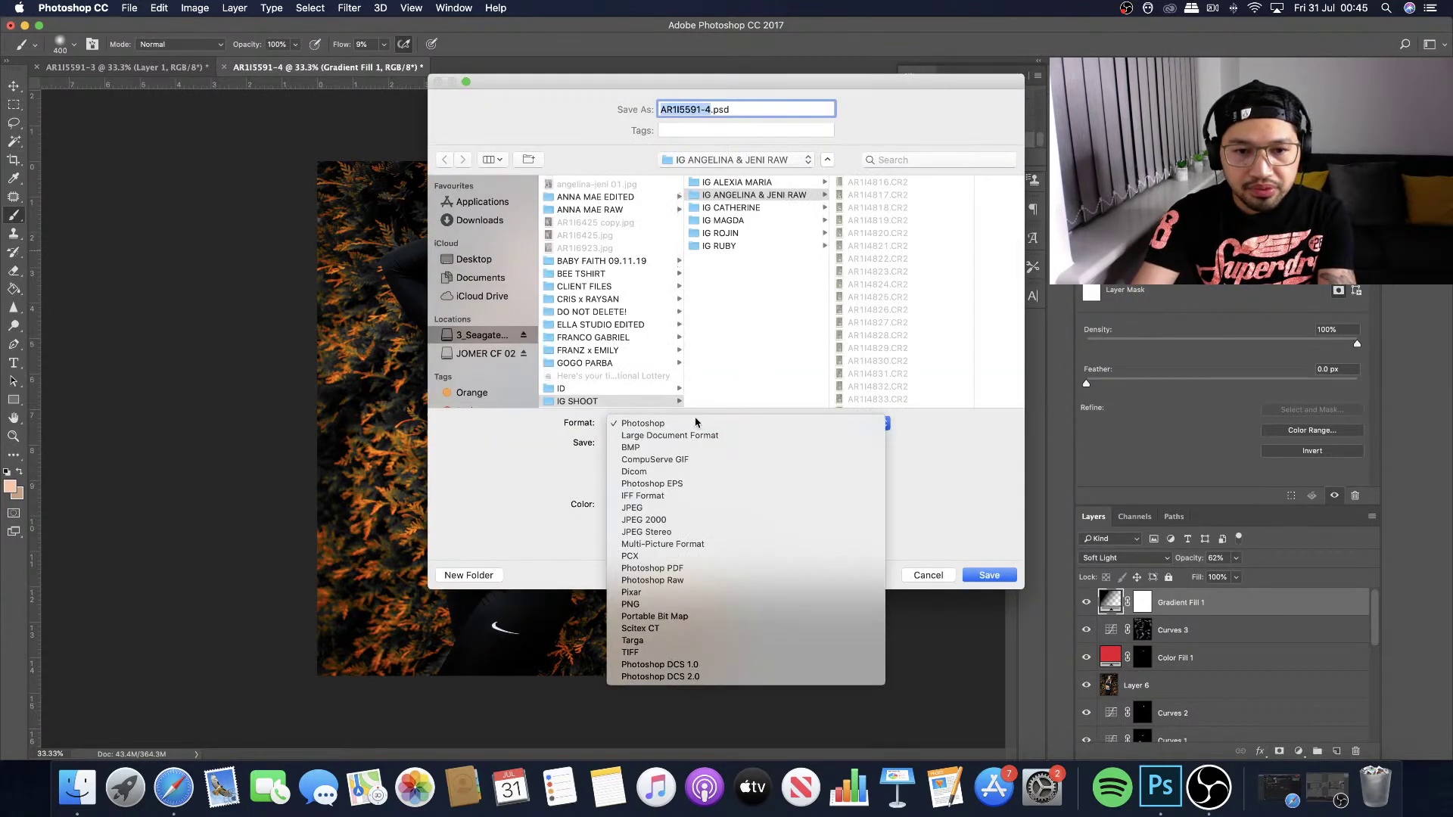
pyautogui.click(685, 508)
pyautogui.click(492, 335)
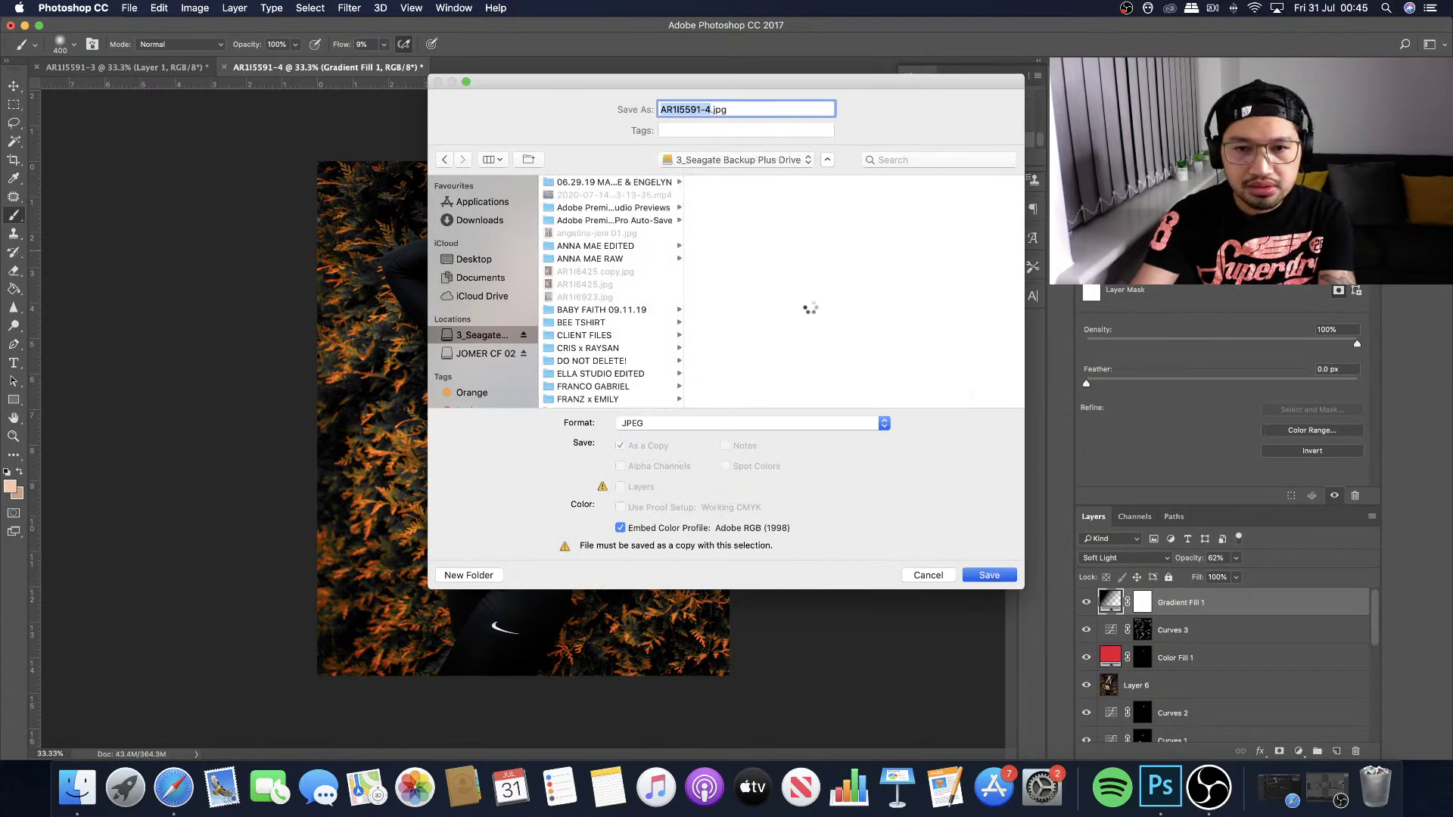
pyautogui.press('Return')
pyautogui.click(811, 282)
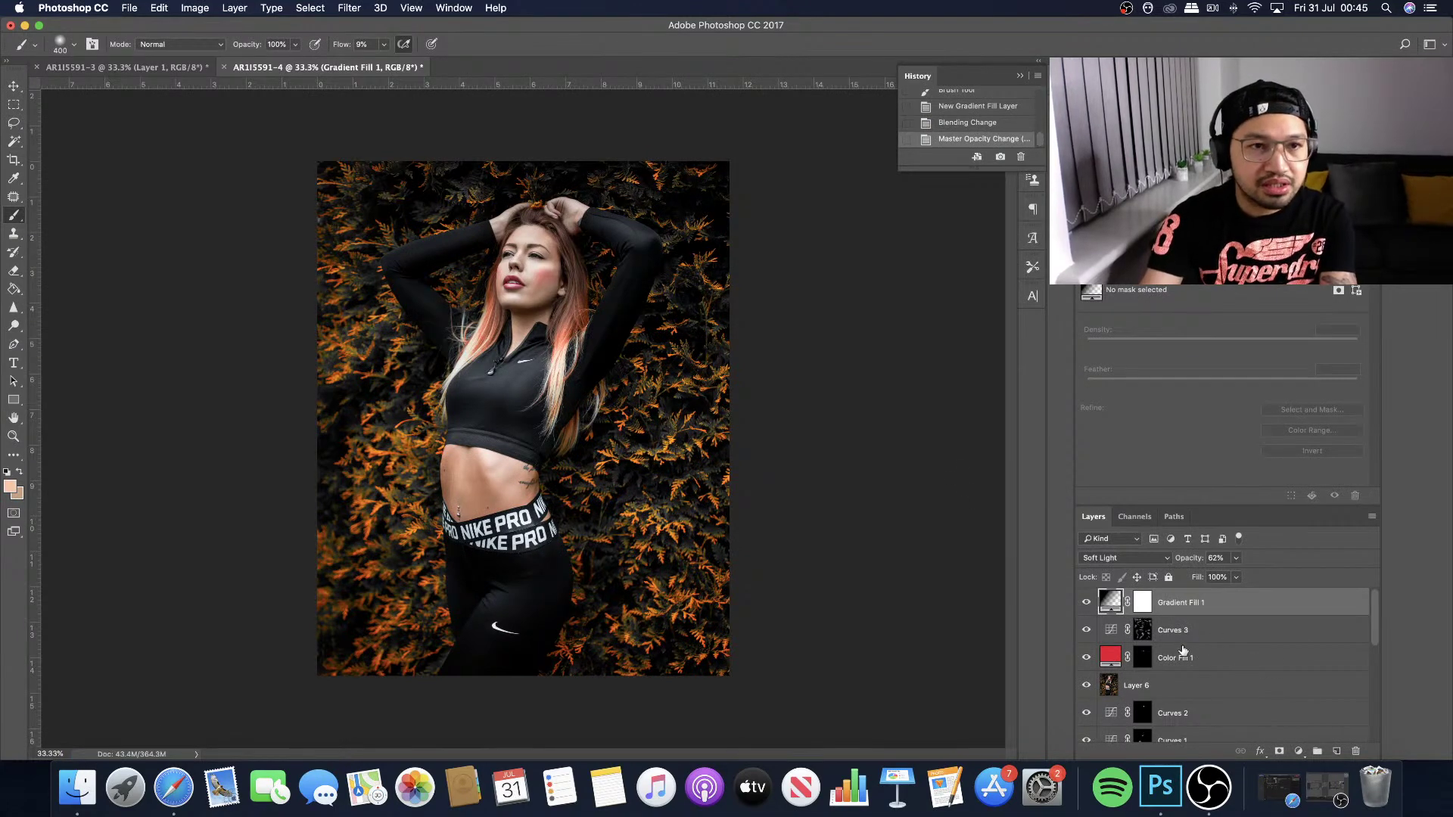
# Switch to Finder, find AR1I5591-4.jpg on the 3_Seagate Backup Plus Drive and open it in Photoshop.
pyautogui.click(77, 787)
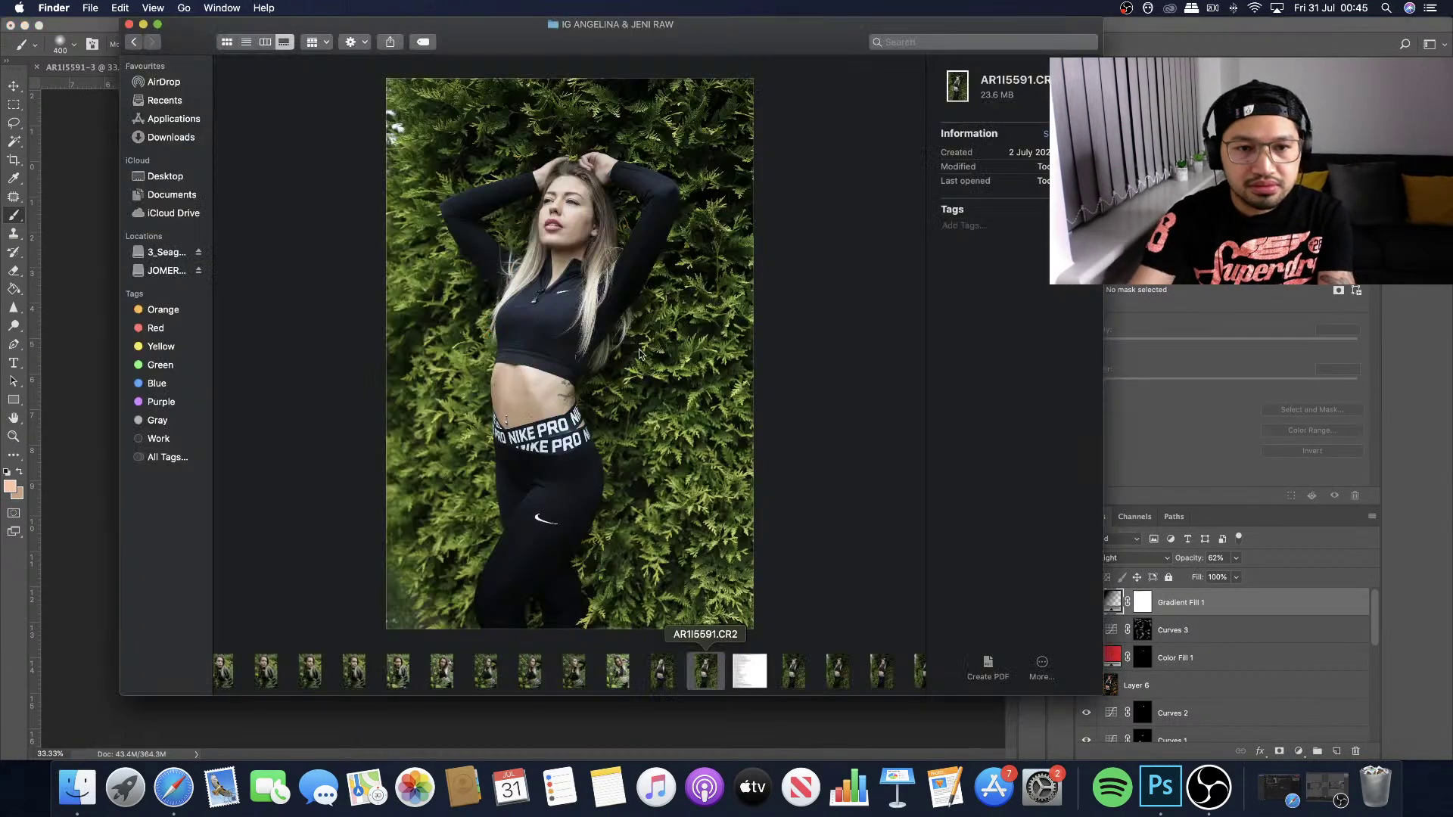
pyautogui.click(163, 252)
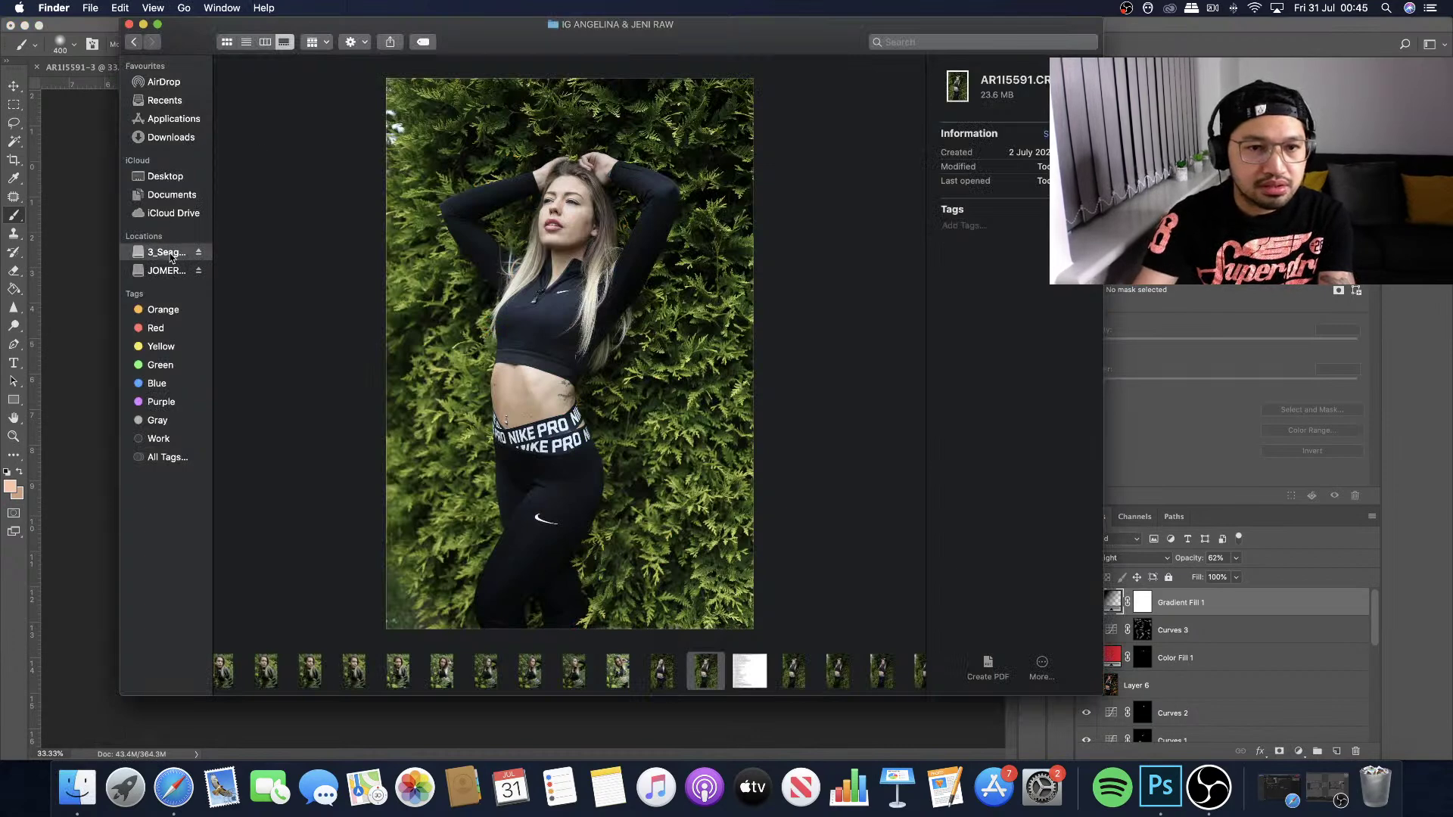
pyautogui.click(225, 42)
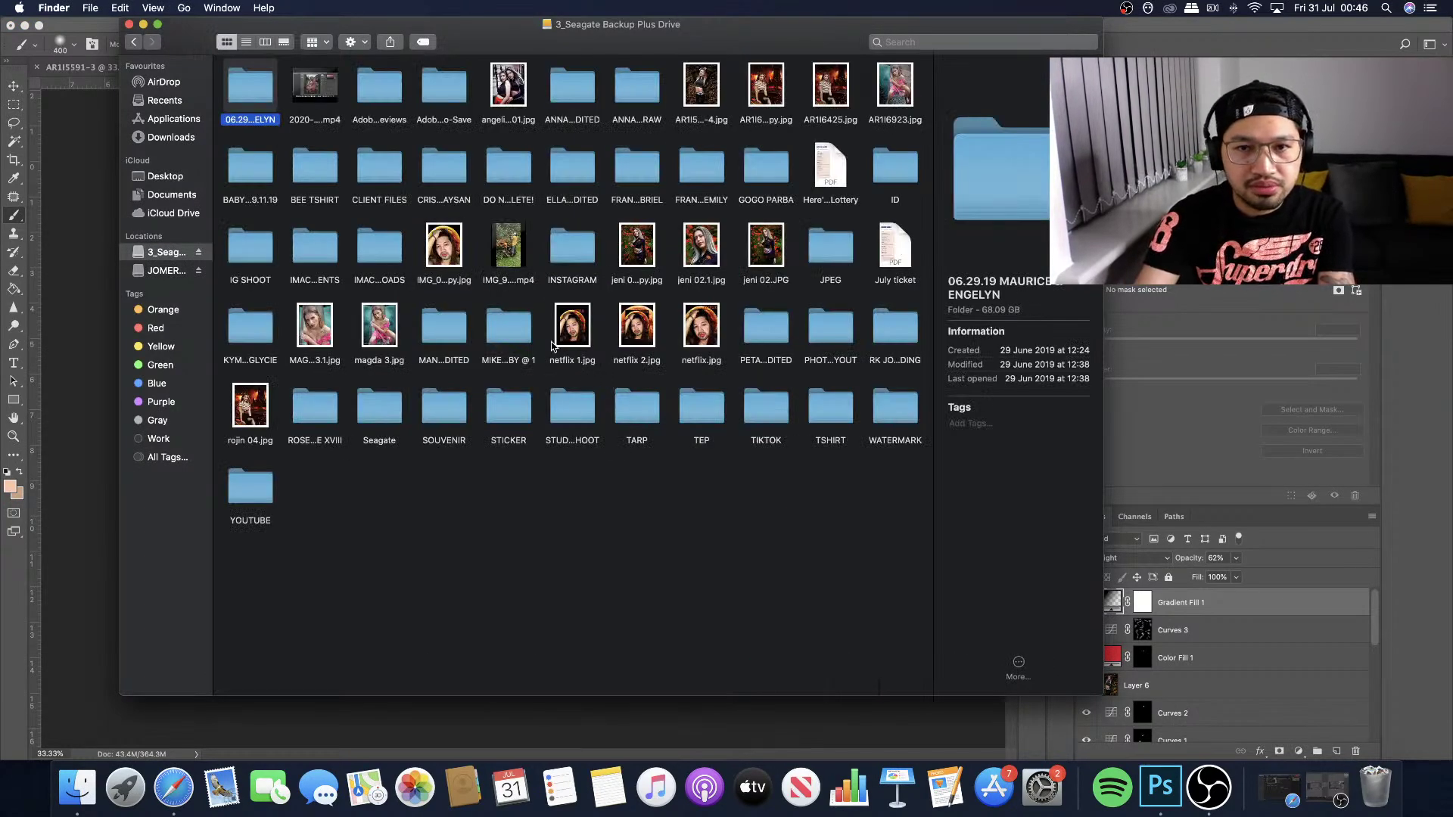
pyautogui.click(701, 86)
pyautogui.rightClick(700, 85)
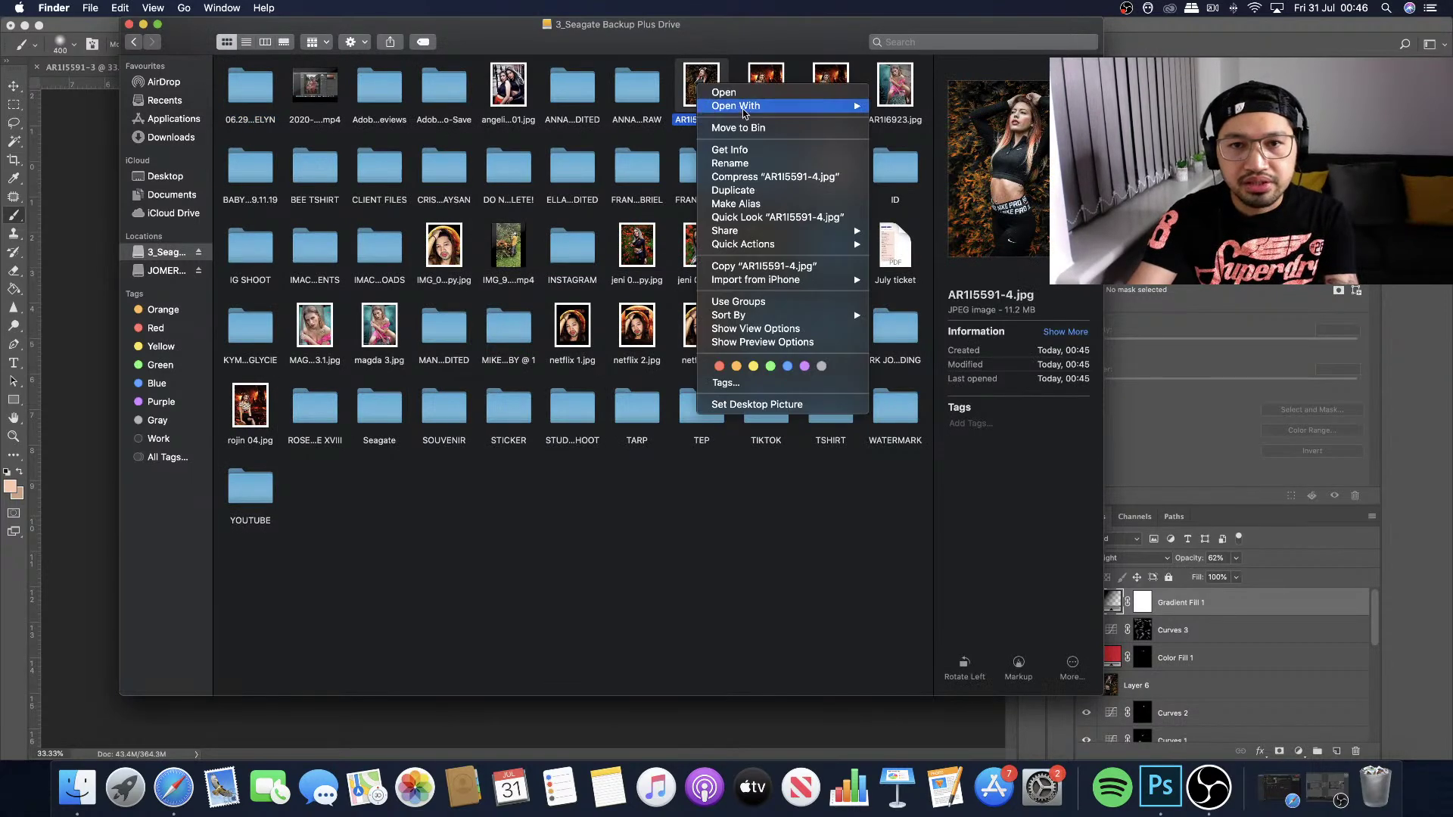
pyautogui.moveTo(747, 113)
pyautogui.click(960, 145)
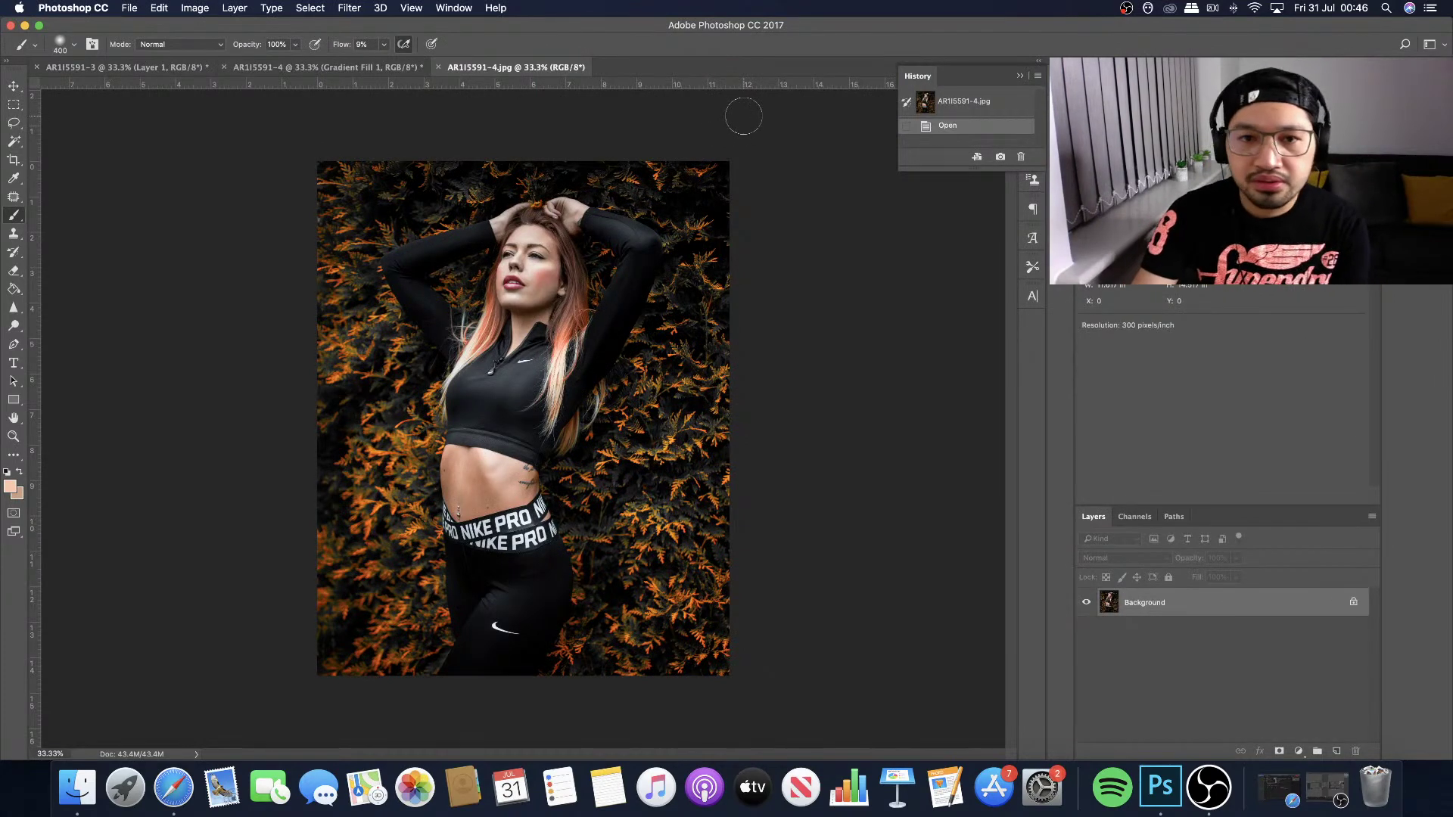
# Collapse the history, unlock the JPEG's background layer and duplicate it twice.
pyautogui.click(1020, 77)
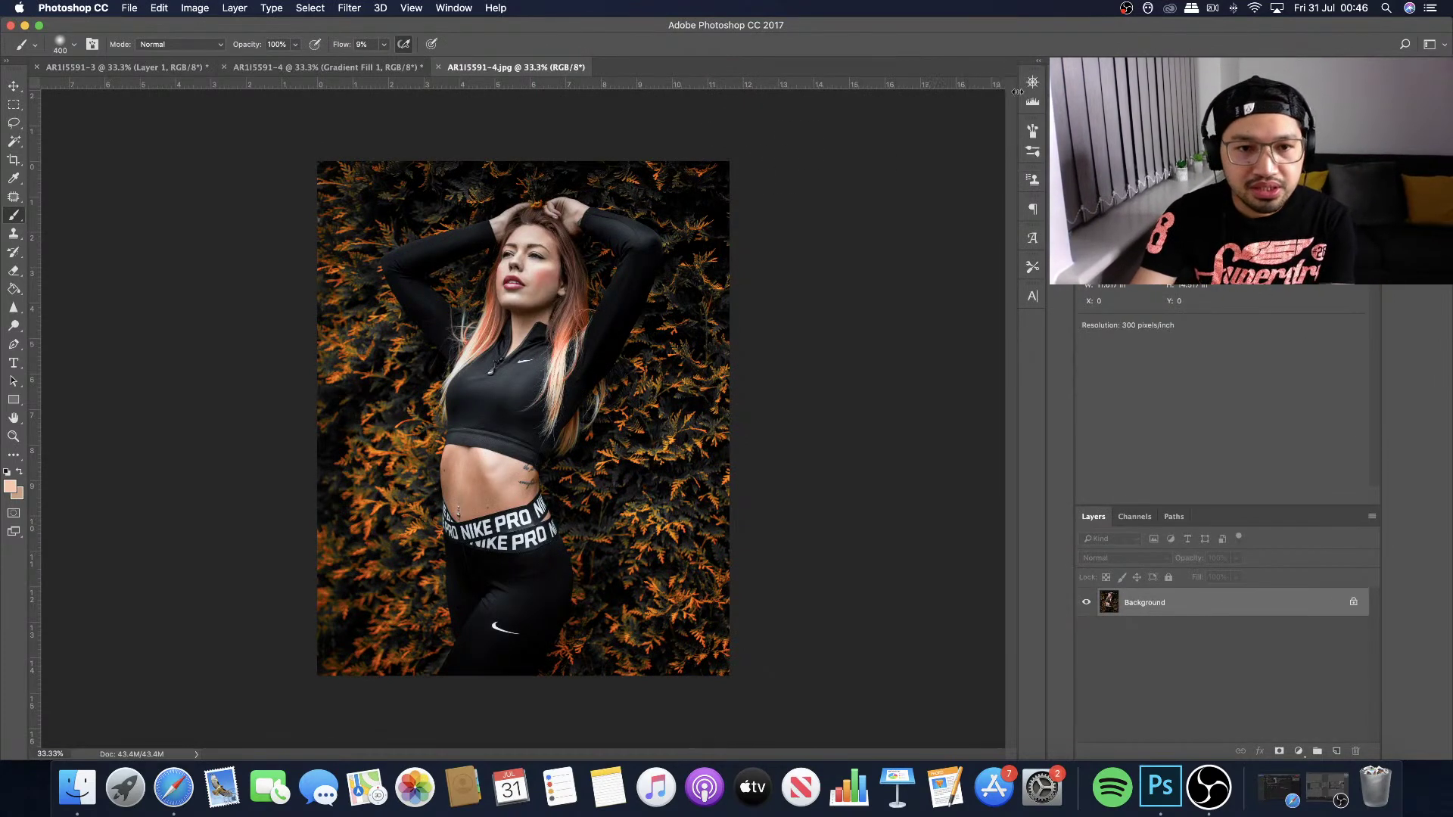
pyautogui.click(1352, 602)
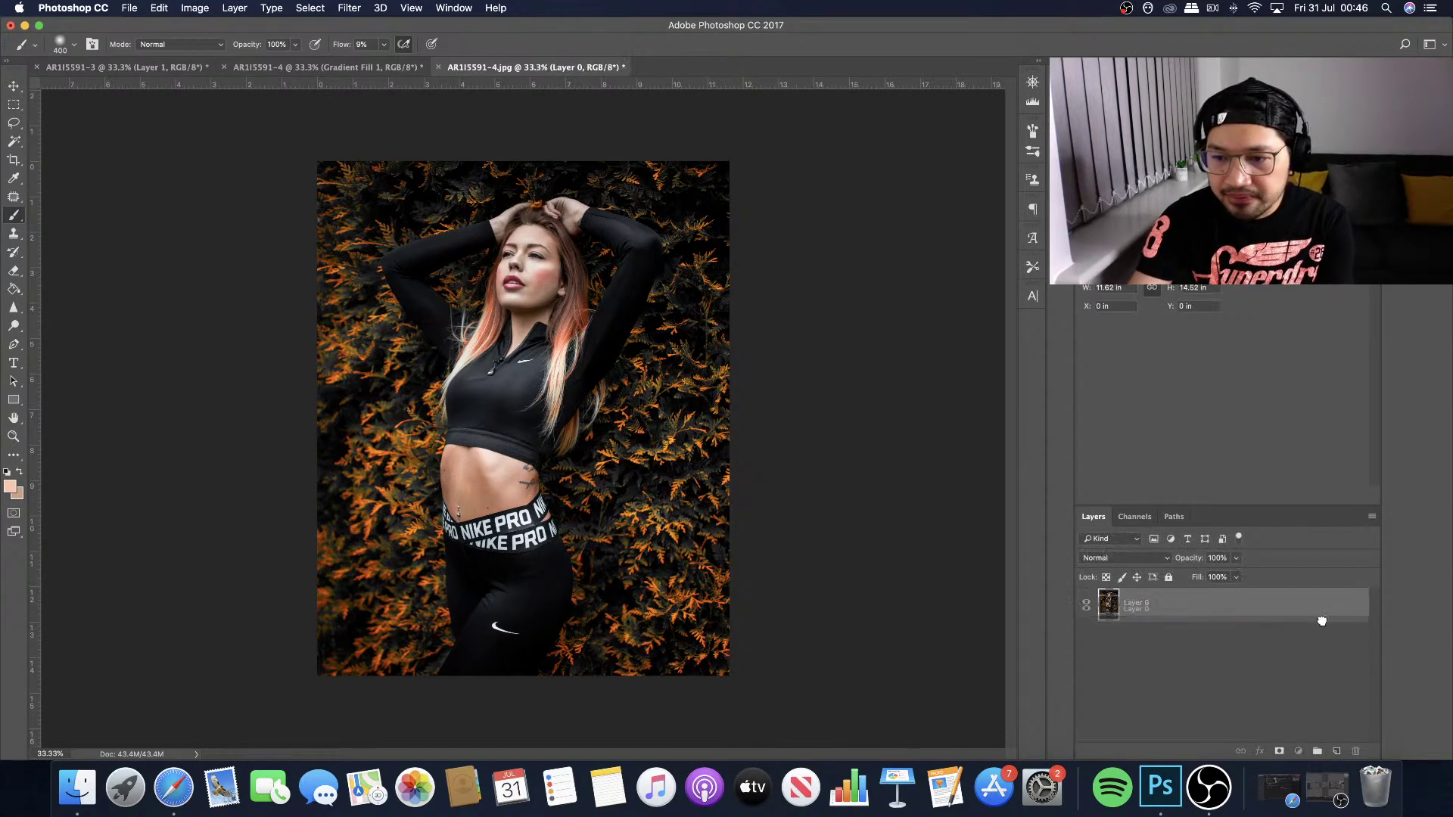
pyautogui.hotkey('ctrl', 'j')
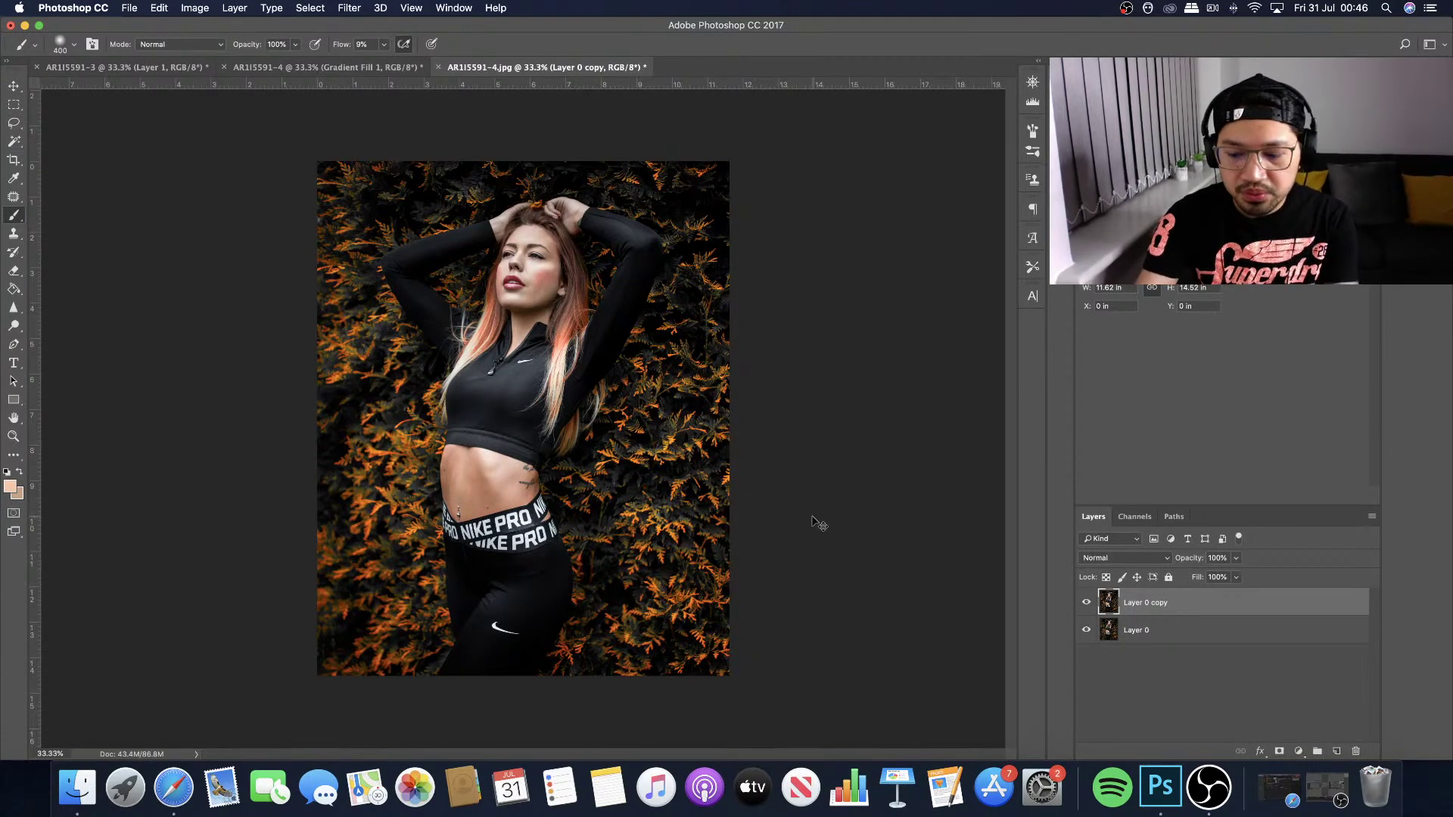
pyautogui.press('super+plus')
pyautogui.press('super+minus')
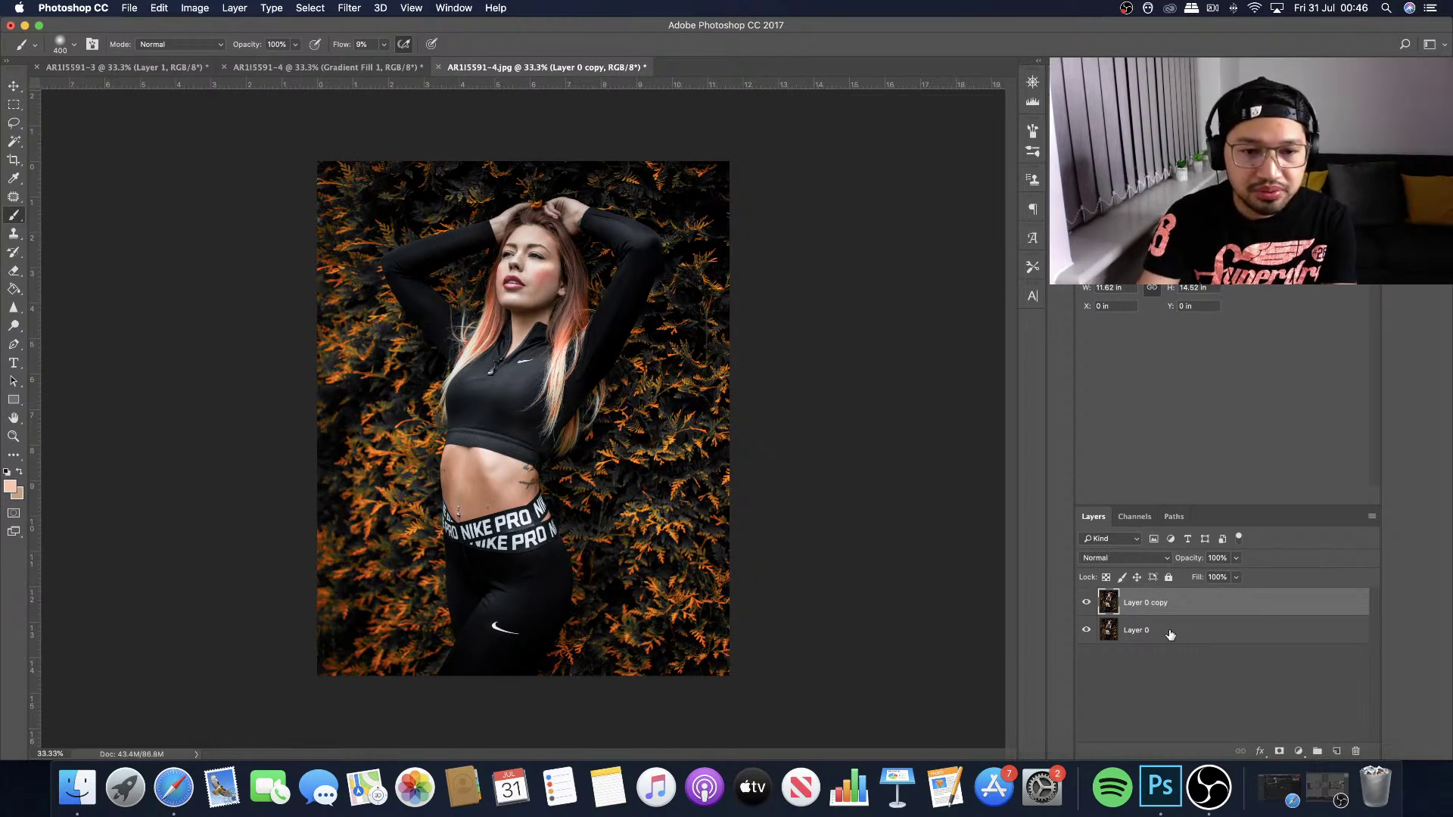
pyautogui.moveTo(1210, 609); pyautogui.dragTo(1338, 751)
# Start a Gaussian Blur on Layer 0 copy and centre its preview on the woman's face.
pyautogui.click(1175, 627)
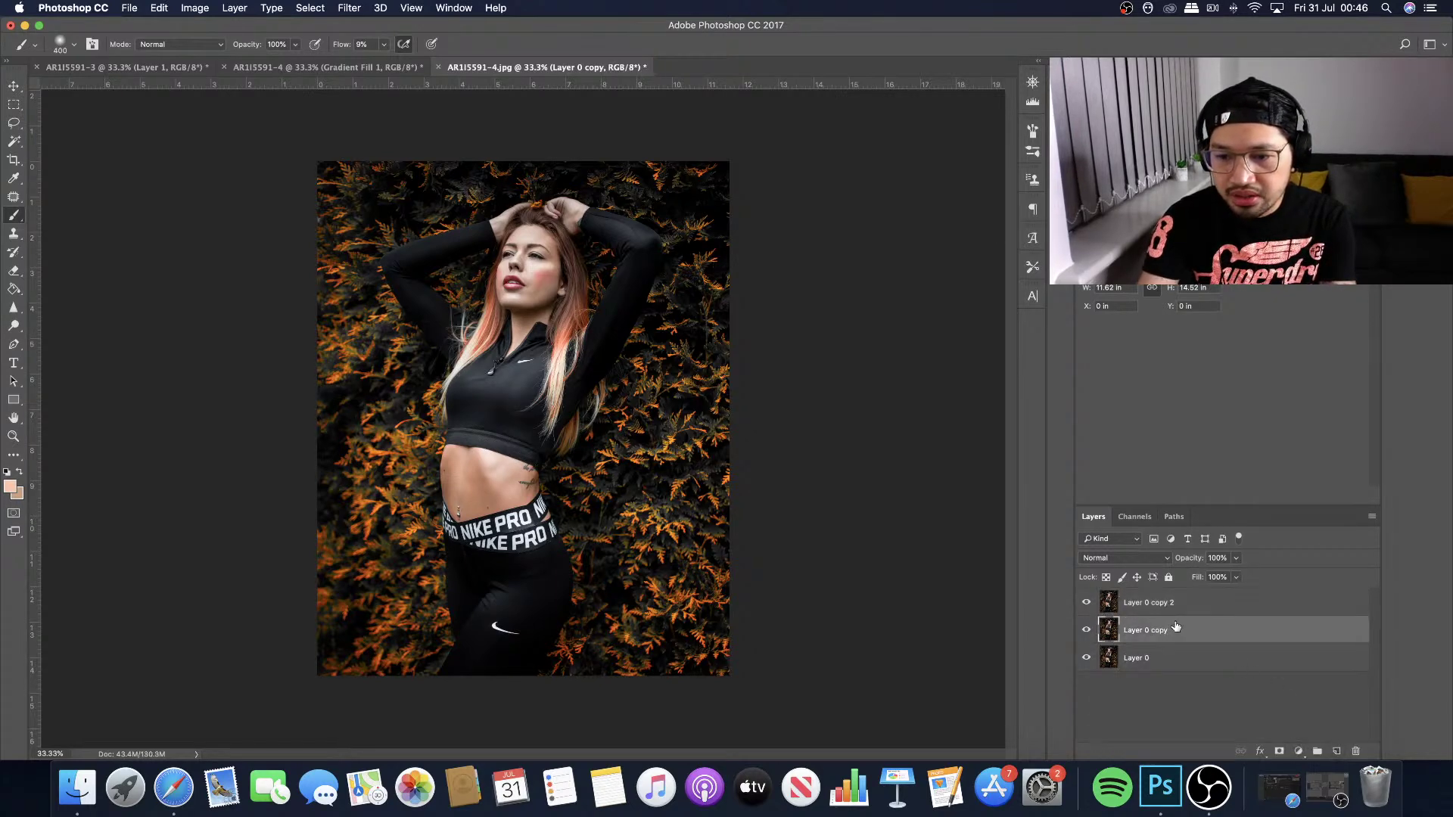
pyautogui.click(354, 8)
pyautogui.click(348, 8)
pyautogui.click(348, 6)
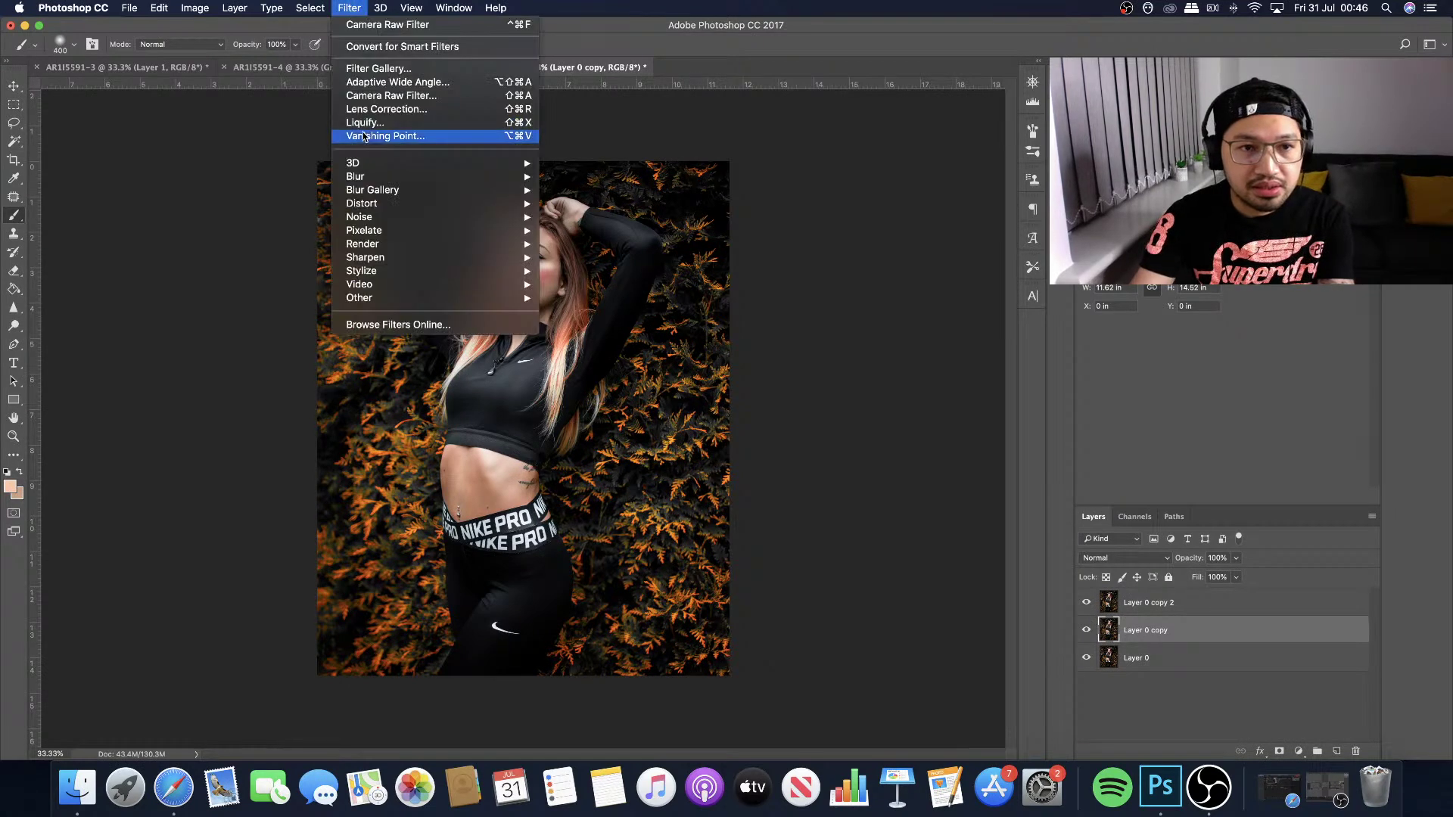
pyautogui.moveTo(442, 178)
pyautogui.click(628, 231)
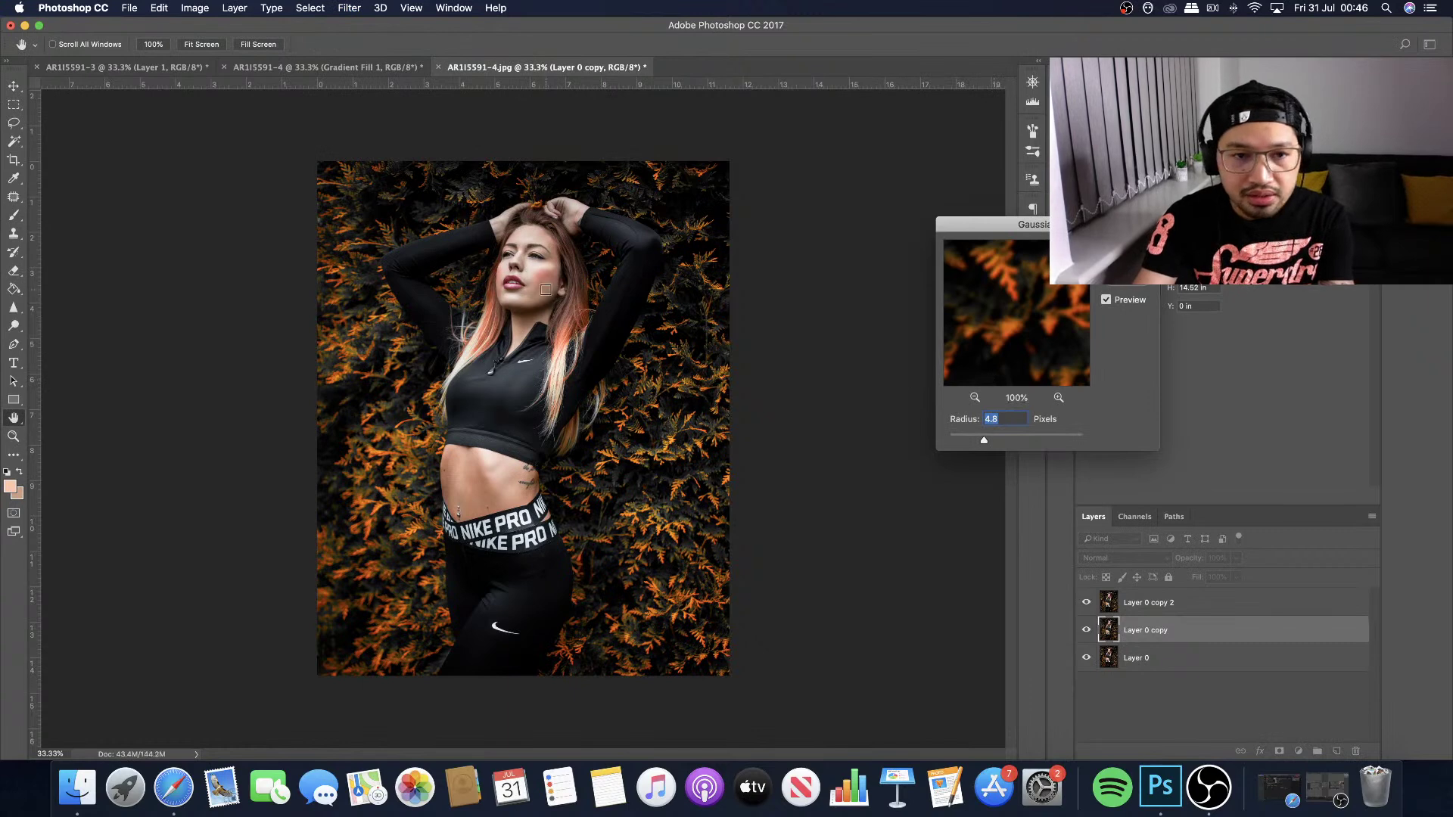
pyautogui.press('super+equal')
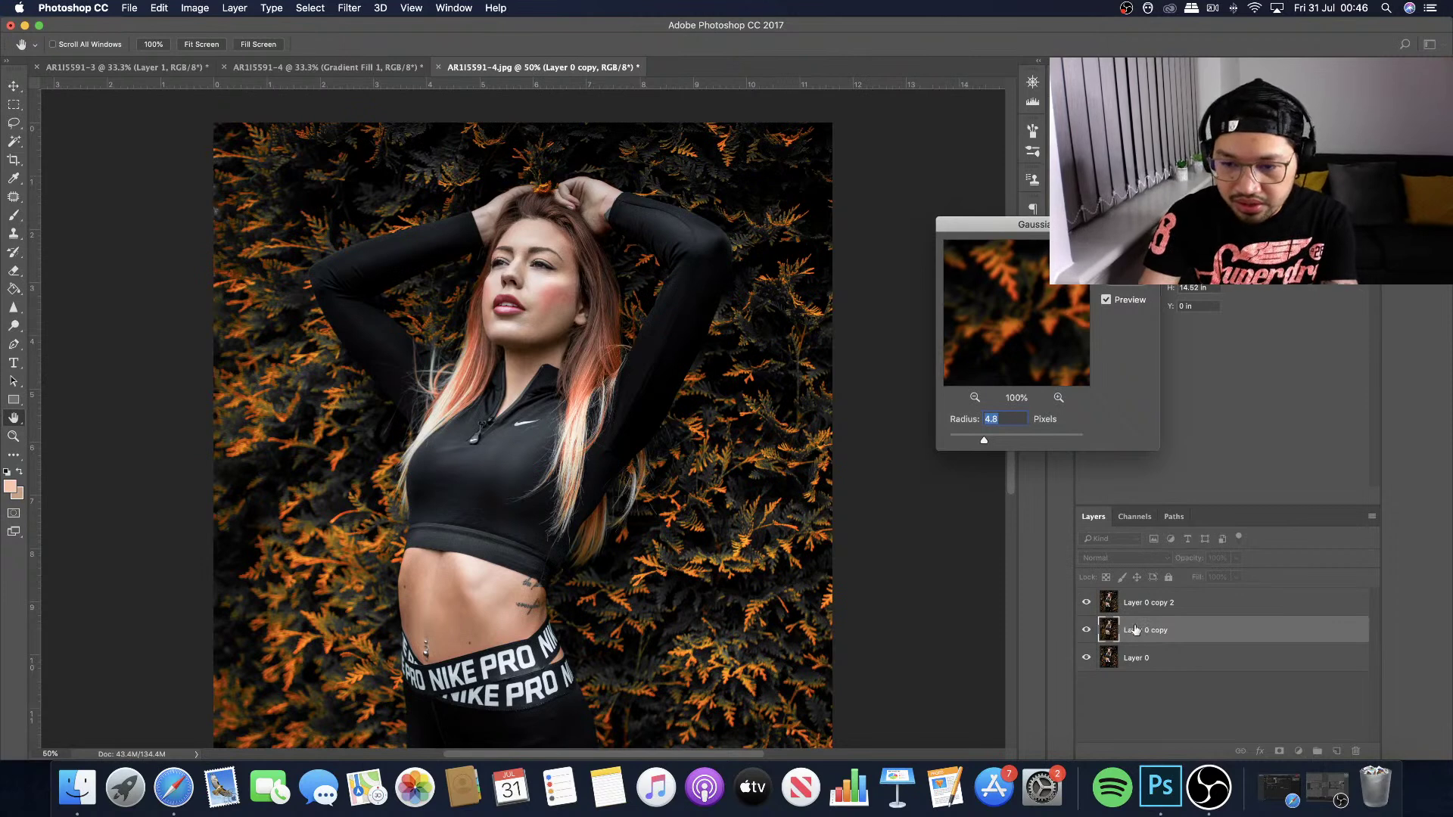
pyautogui.click(542, 263)
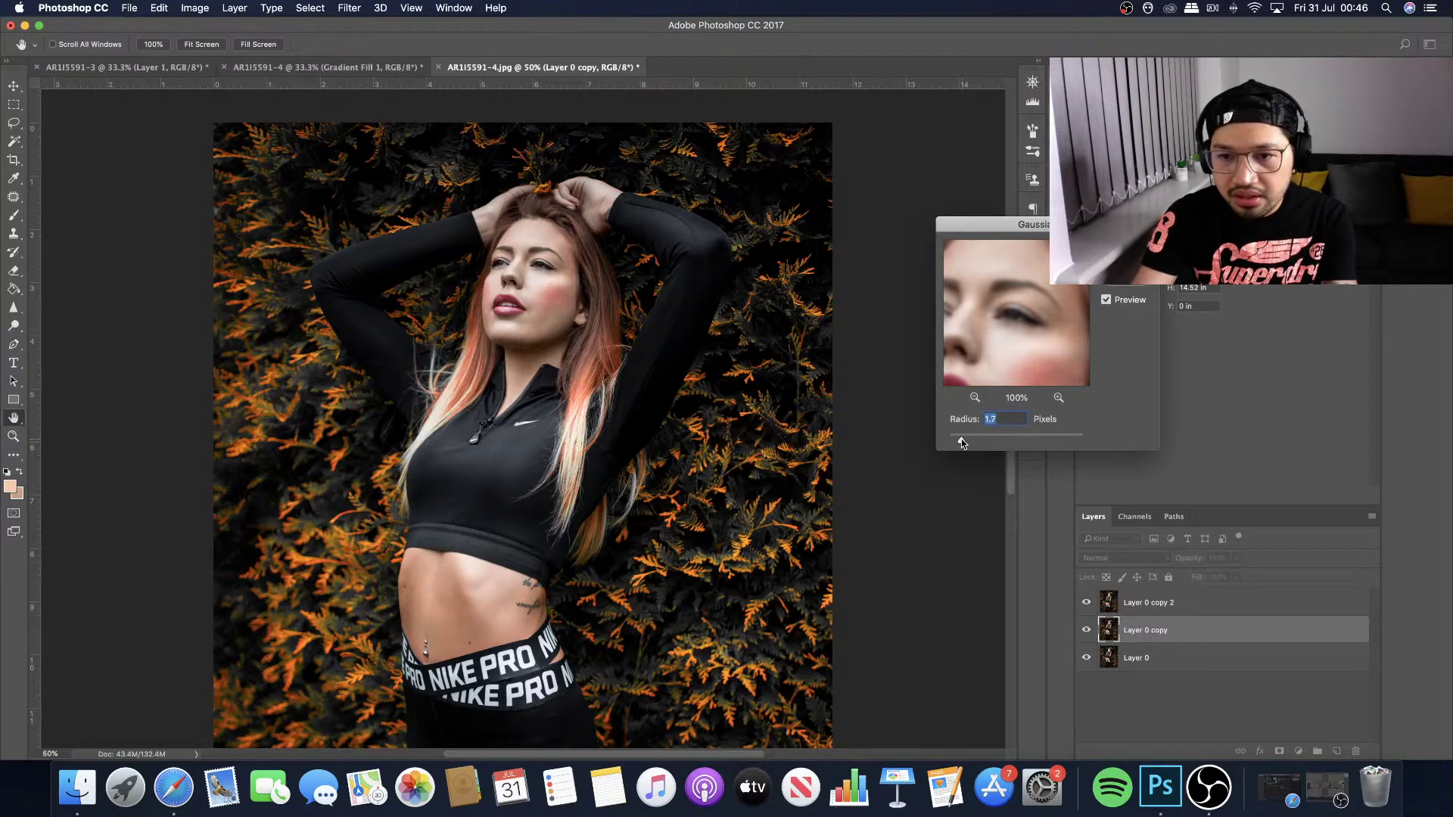
# Set the Gaussian Blur radius to 1.7 pixels and apply it to Layer 0 copy.
pyautogui.moveTo(961, 443); pyautogui.dragTo(952, 444)
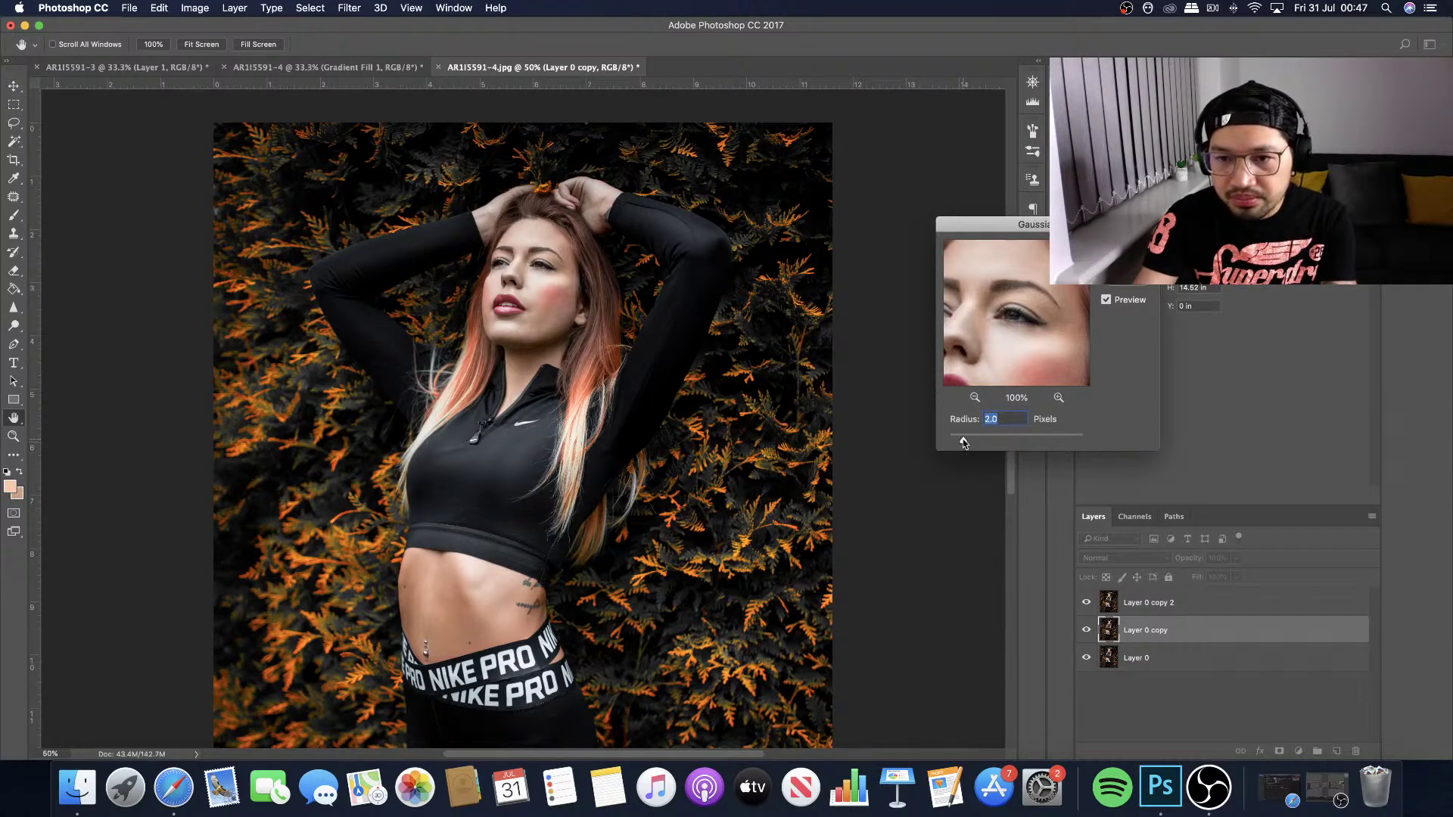
pyautogui.moveTo(962, 443); pyautogui.dragTo(956, 443)
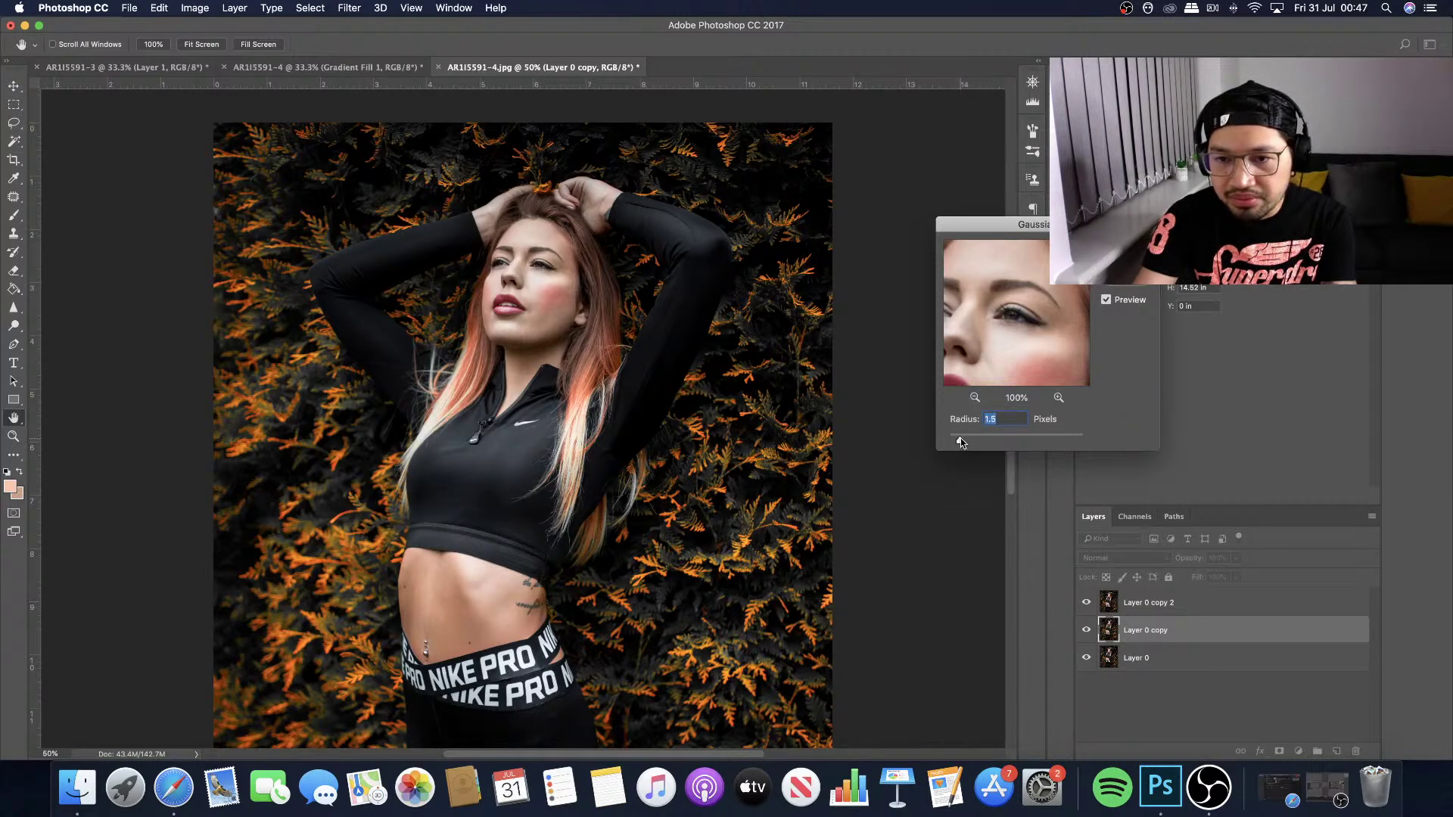
pyautogui.moveTo(961, 443); pyautogui.dragTo(963, 443)
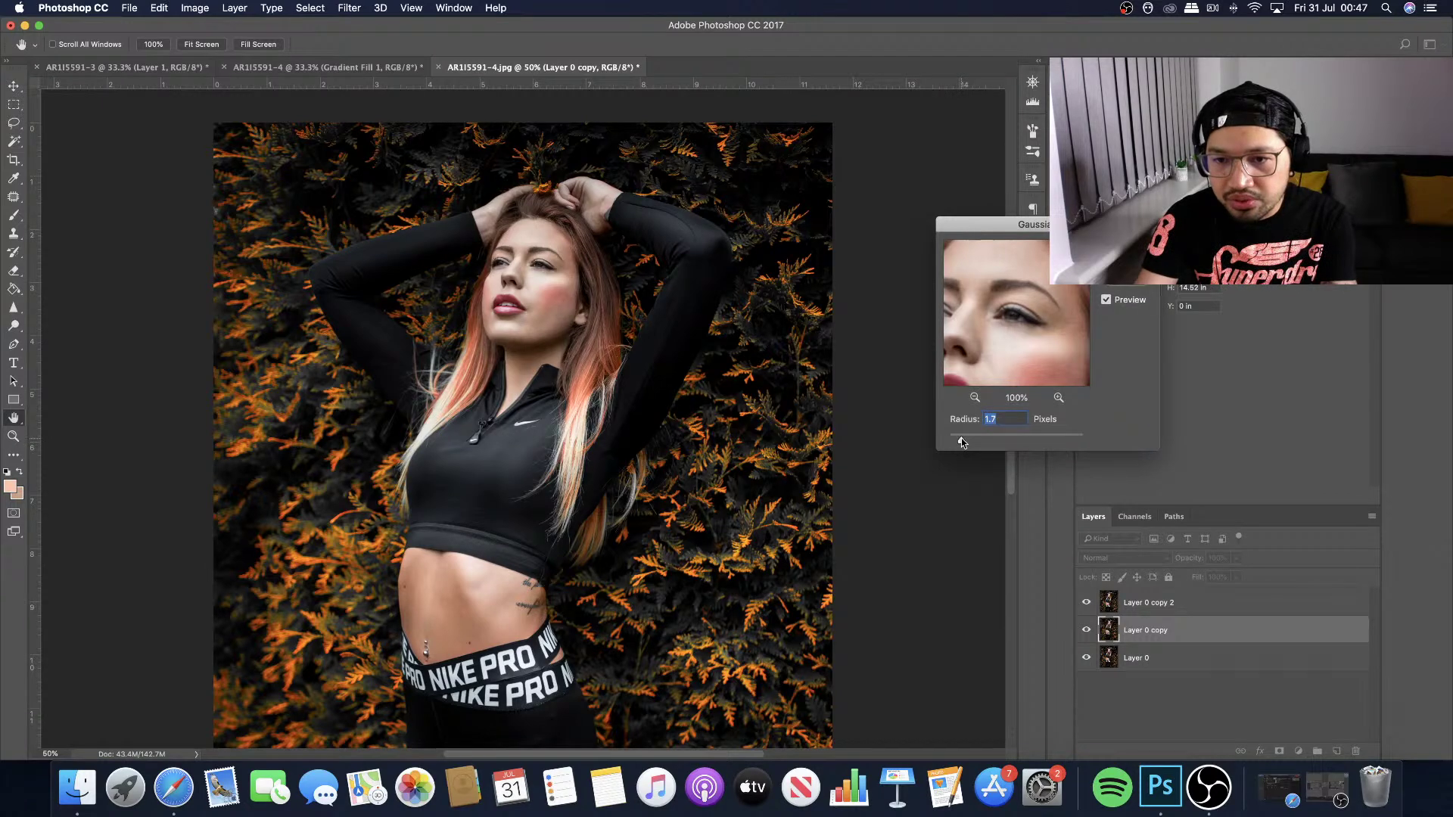
pyautogui.moveTo(963, 443); pyautogui.dragTo(962, 444)
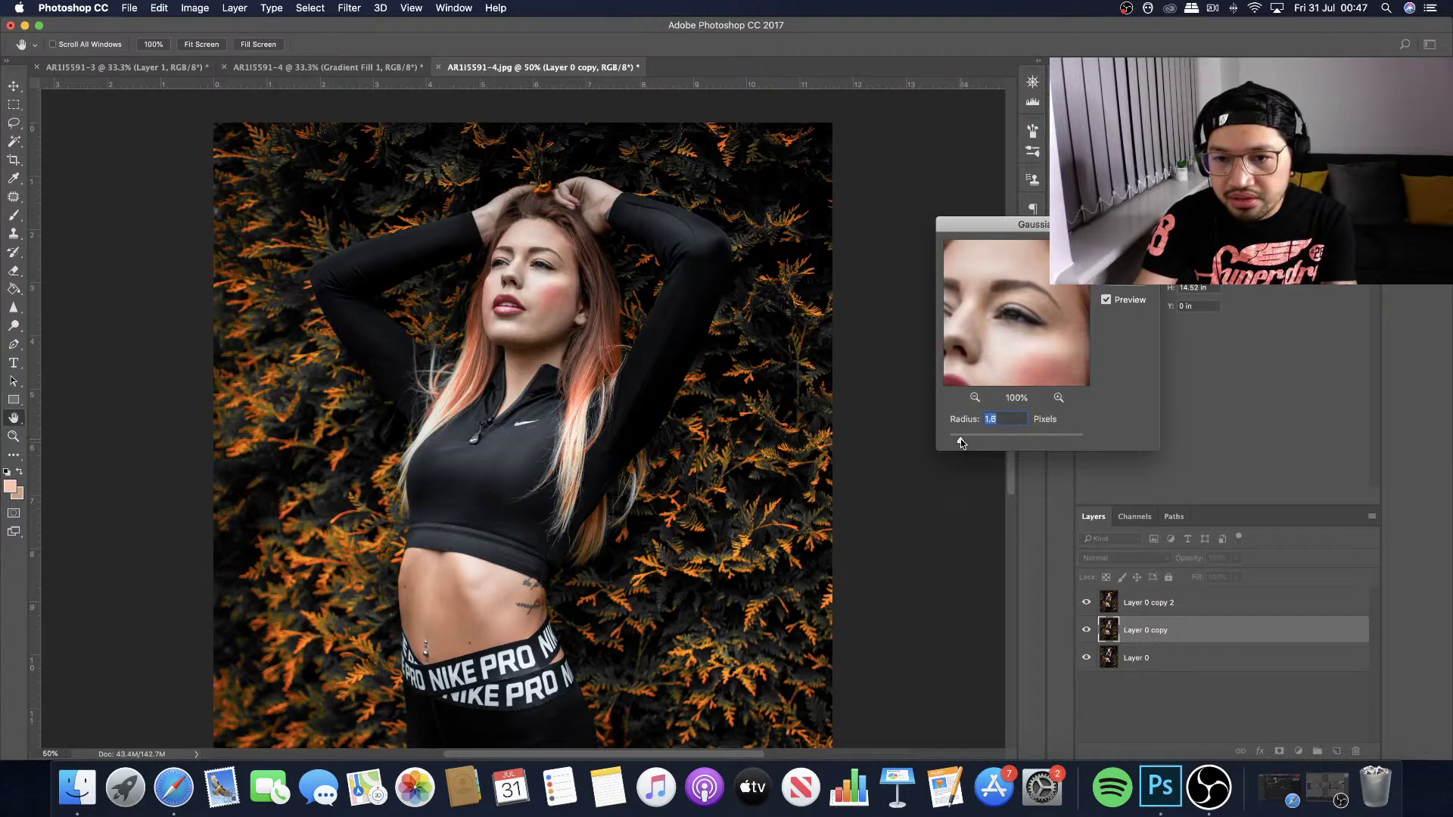
pyautogui.moveTo(961, 442); pyautogui.dragTo(962, 443)
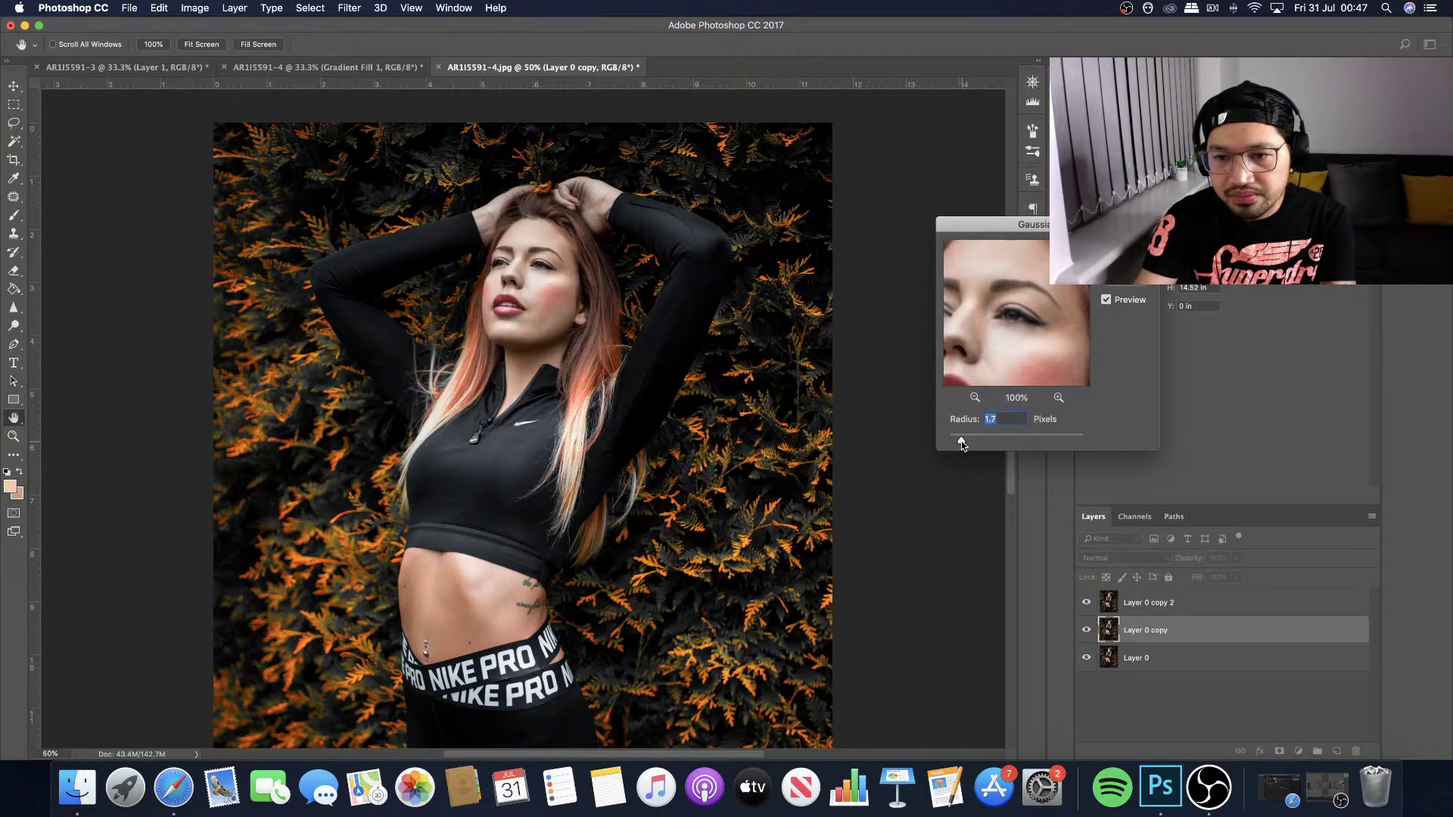
pyautogui.press('Return')
pyautogui.press('b')
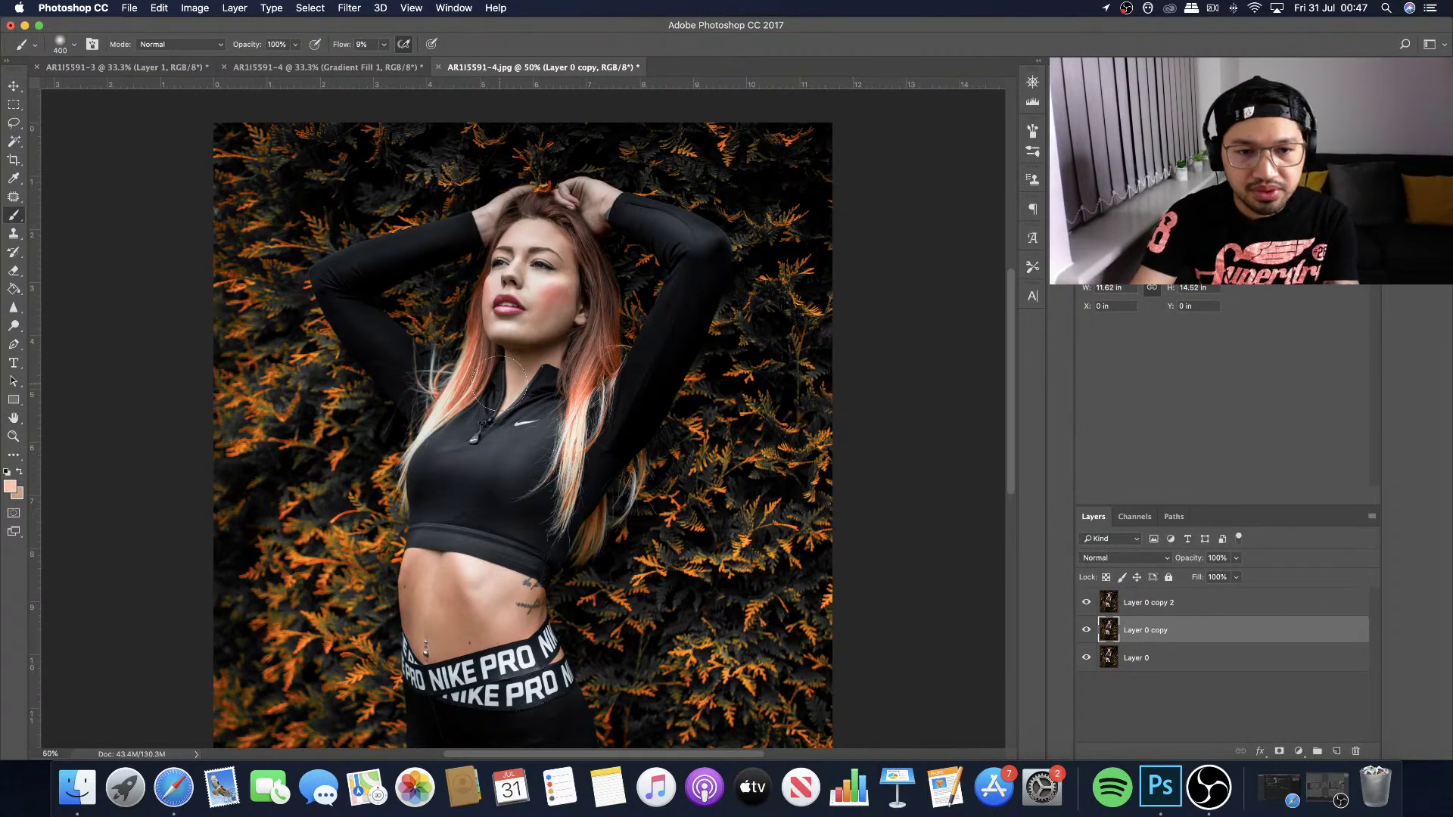
# Use Apply Image on Layer 0 copy 2 with Layer 0 copy as source layer, Subtract blending, scale 2 and offset 128.
pyautogui.click(1151, 604)
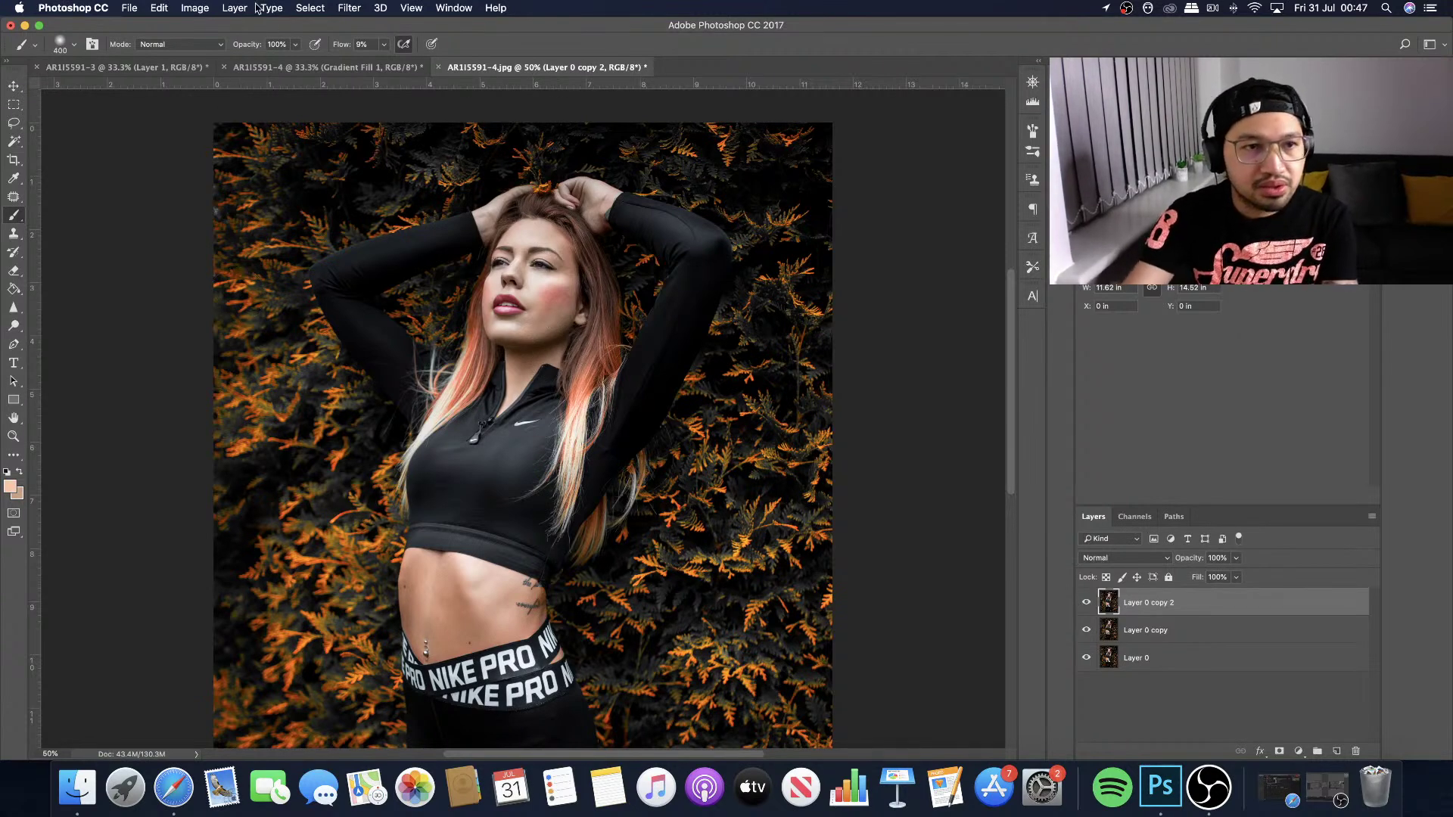
pyautogui.click(200, 8)
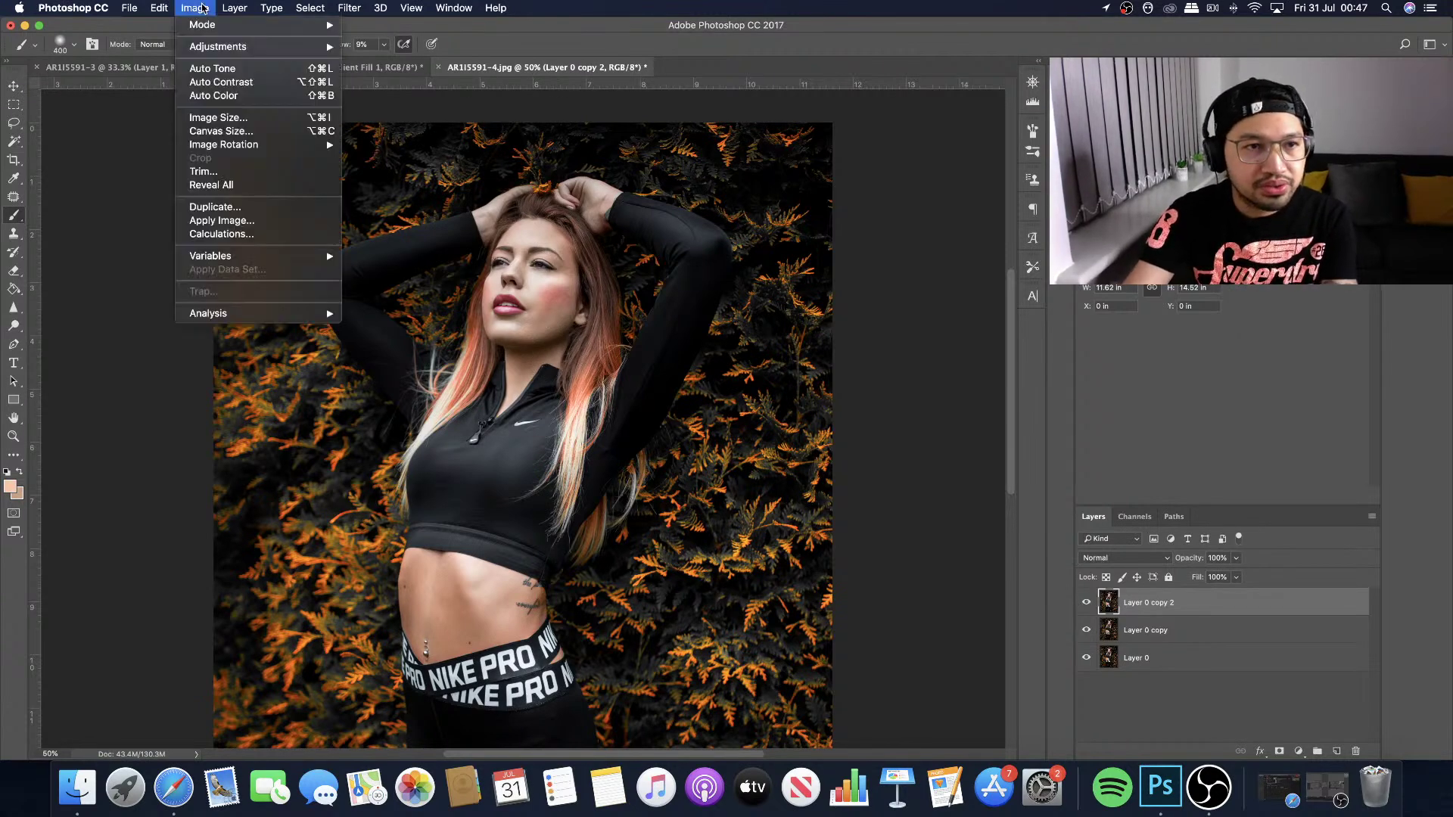
pyautogui.click(285, 221)
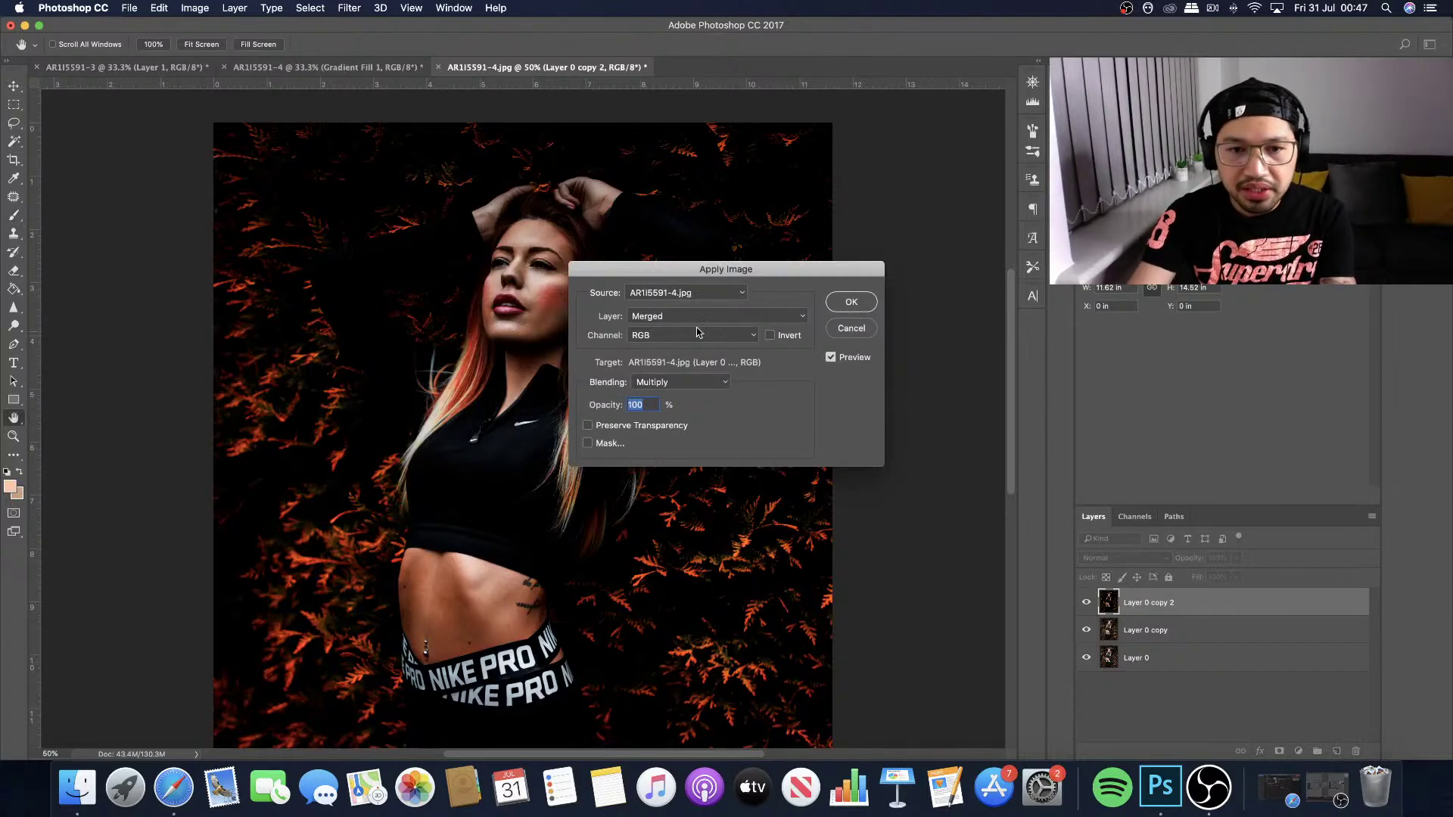
pyautogui.click(702, 322)
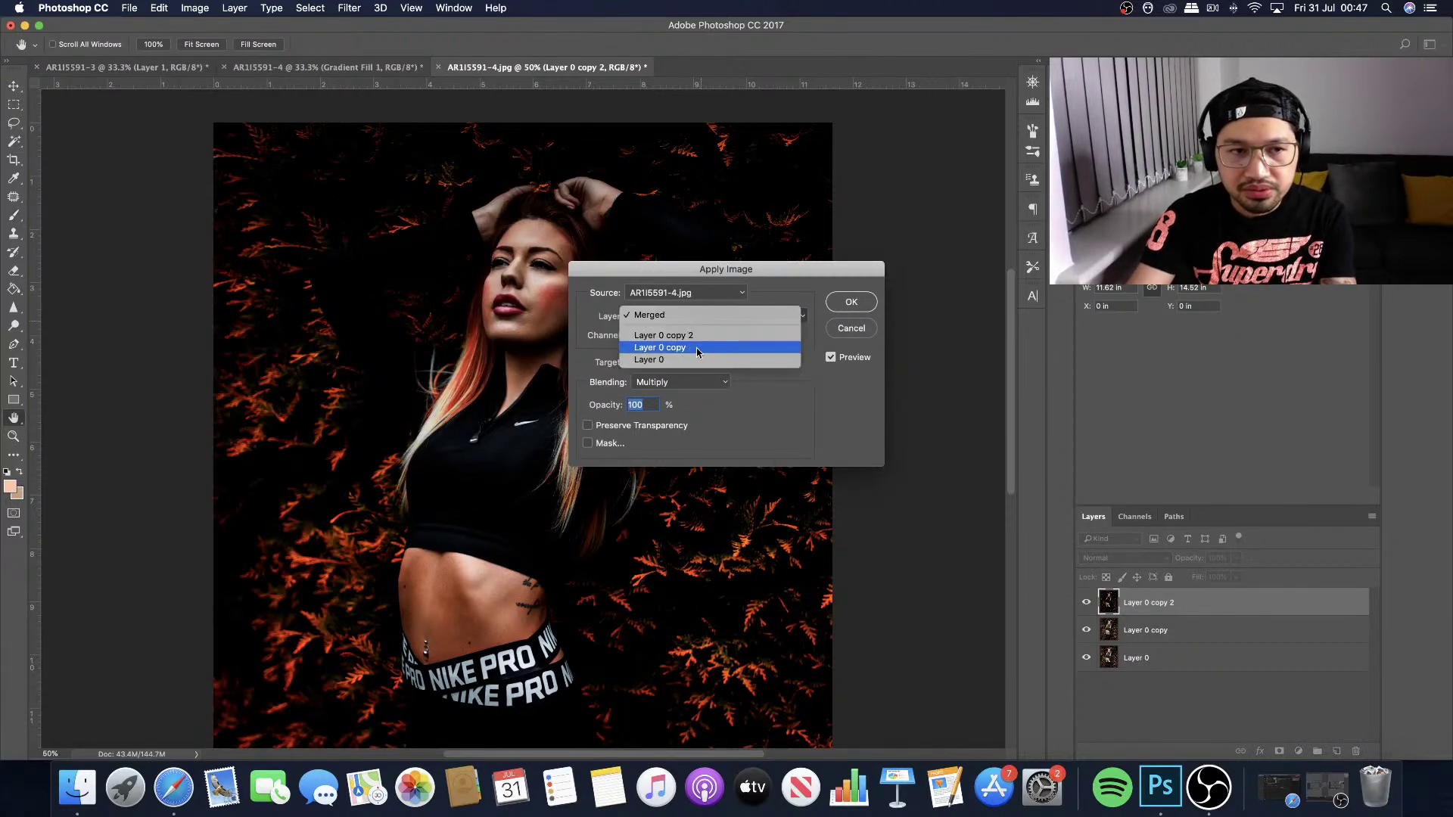
pyautogui.click(697, 349)
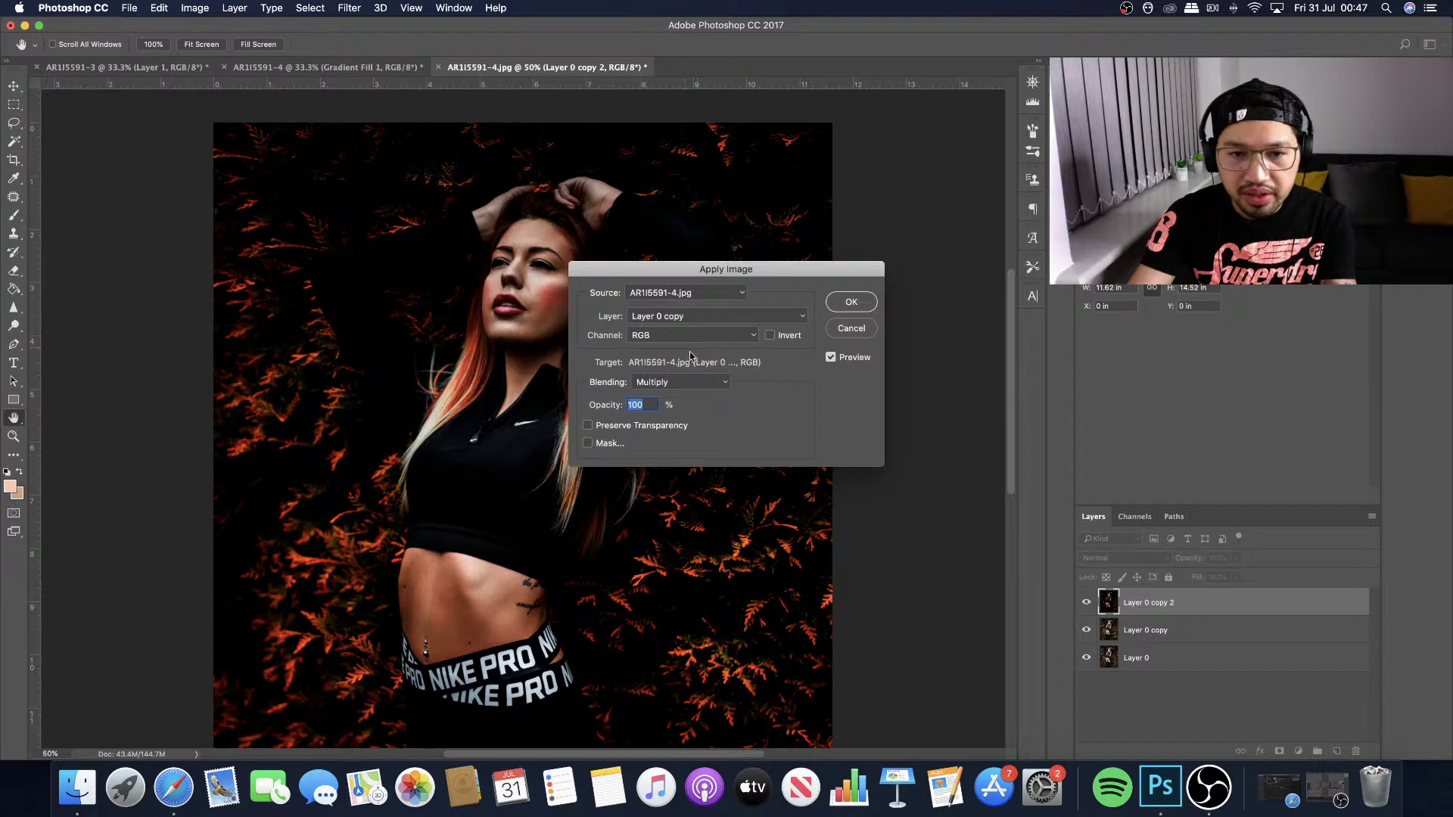
pyautogui.click(666, 382)
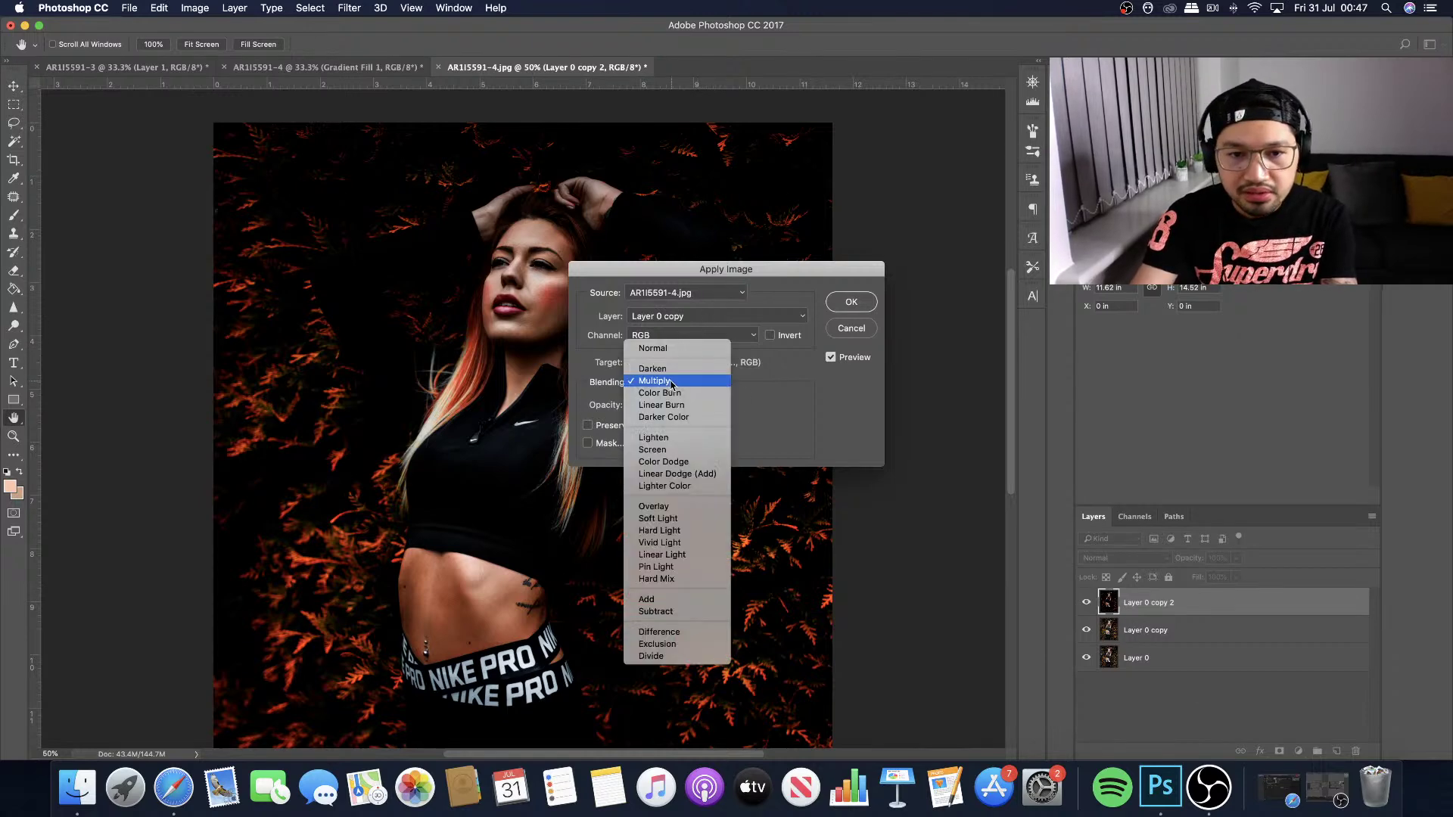
pyautogui.click(657, 611)
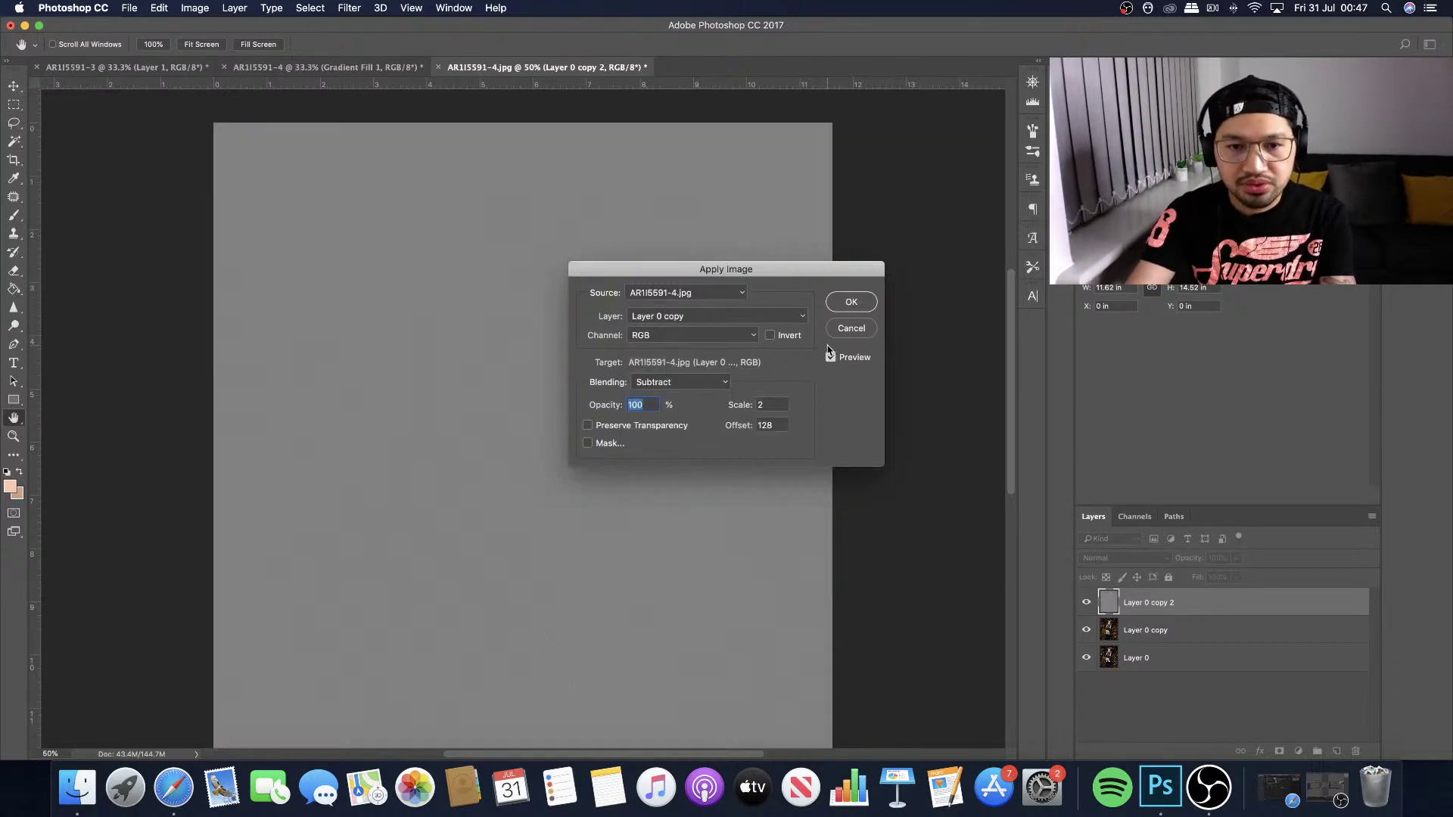
pyautogui.click(851, 301)
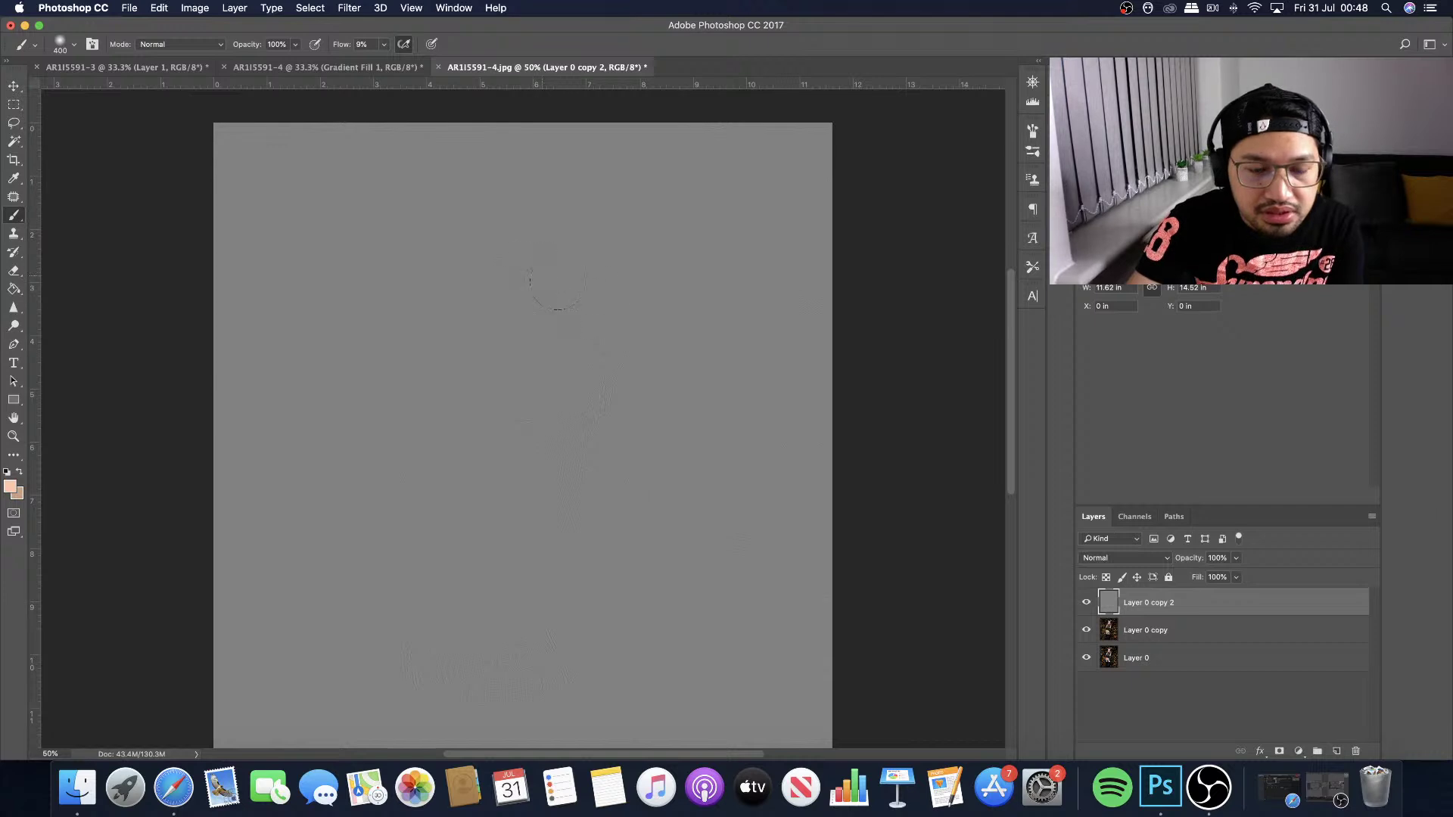
# Set the blend mode of Layer 0 copy 2 to Linear Light.
pyautogui.click(1135, 559)
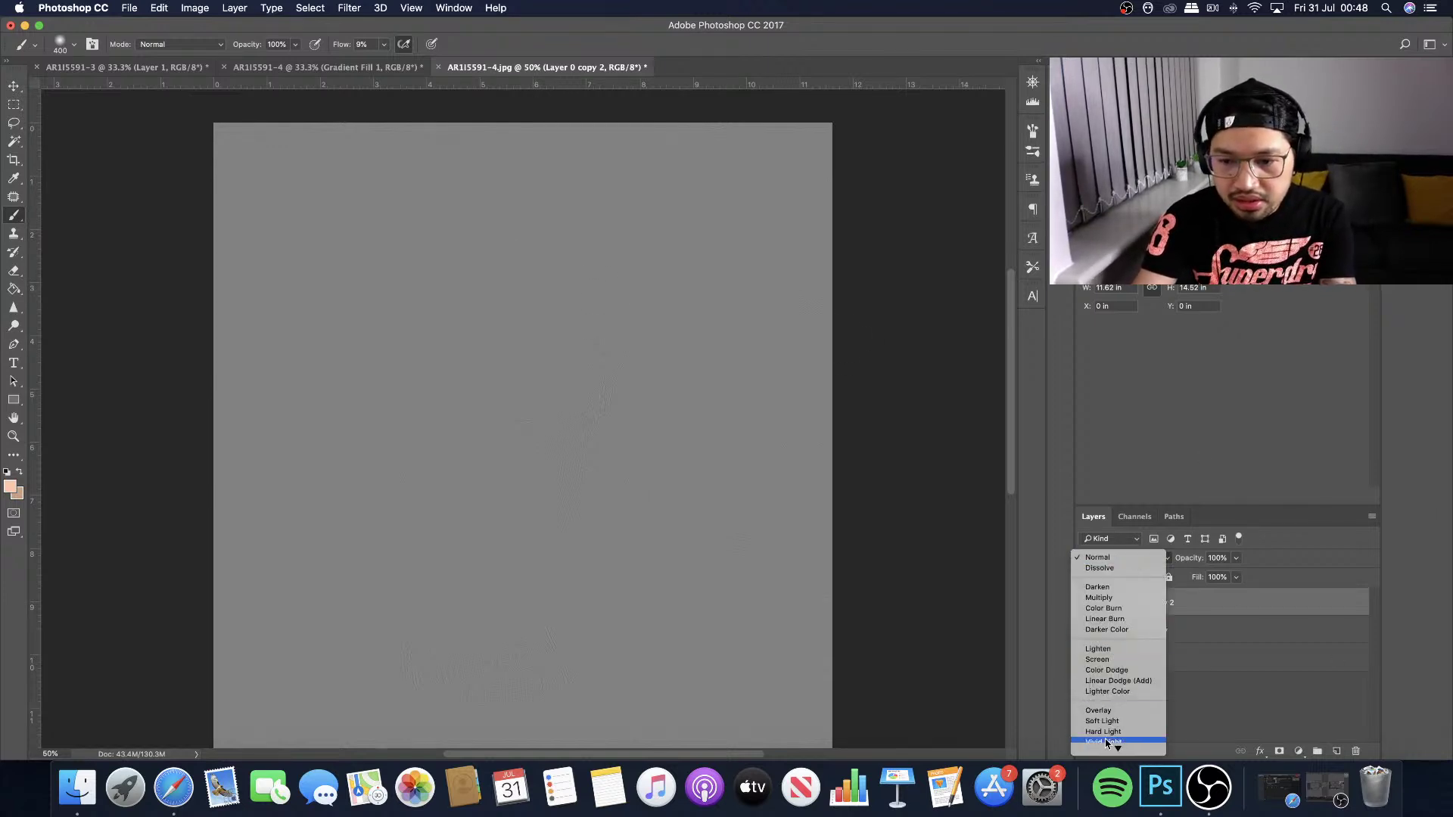
pyautogui.moveTo(1107, 748)
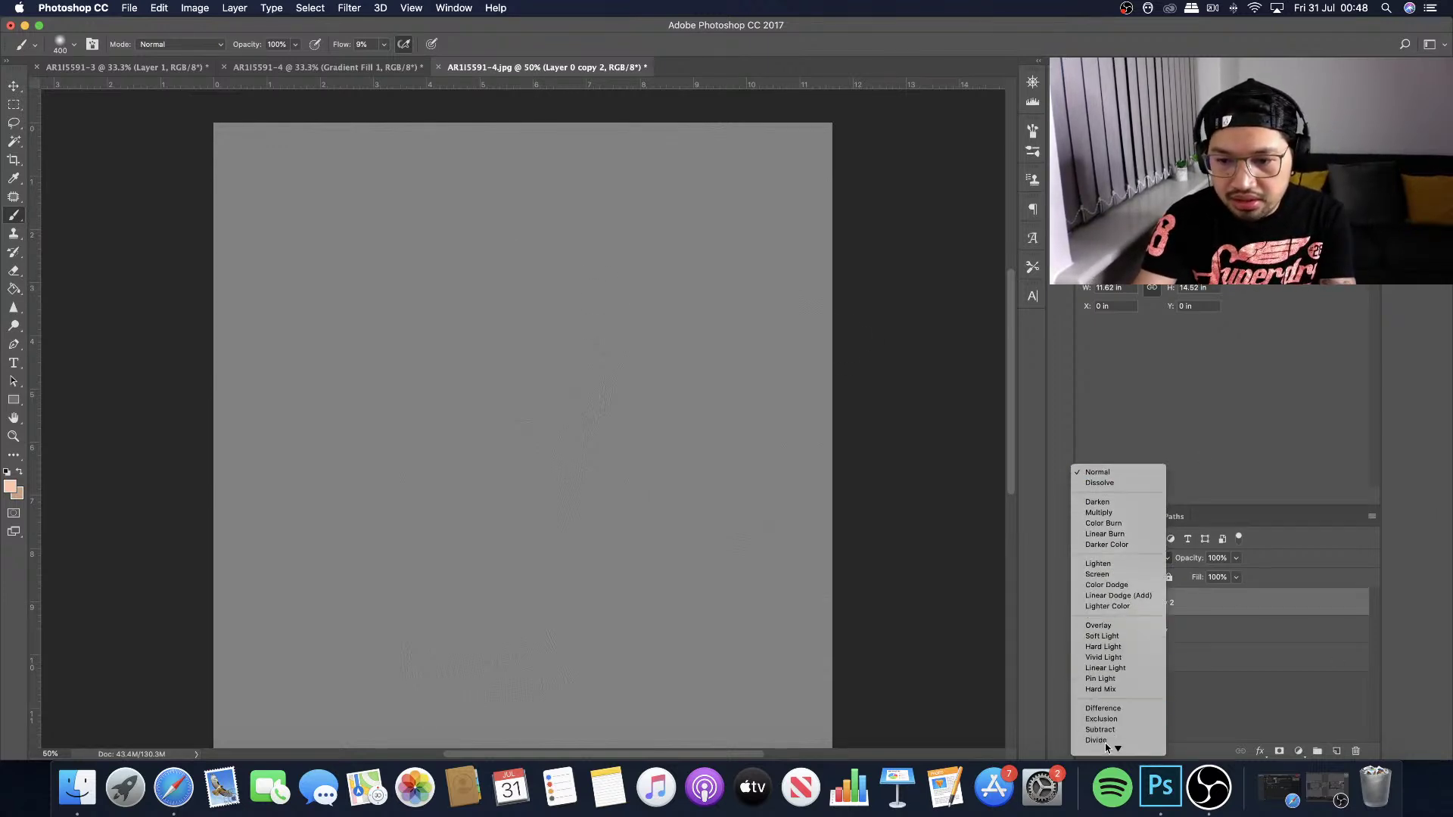
pyautogui.click(1104, 669)
# Group Layer 0 copy and Layer 0 copy 2, and duplicate Layer 0 copy inside the group.
pyautogui.click(1153, 636)
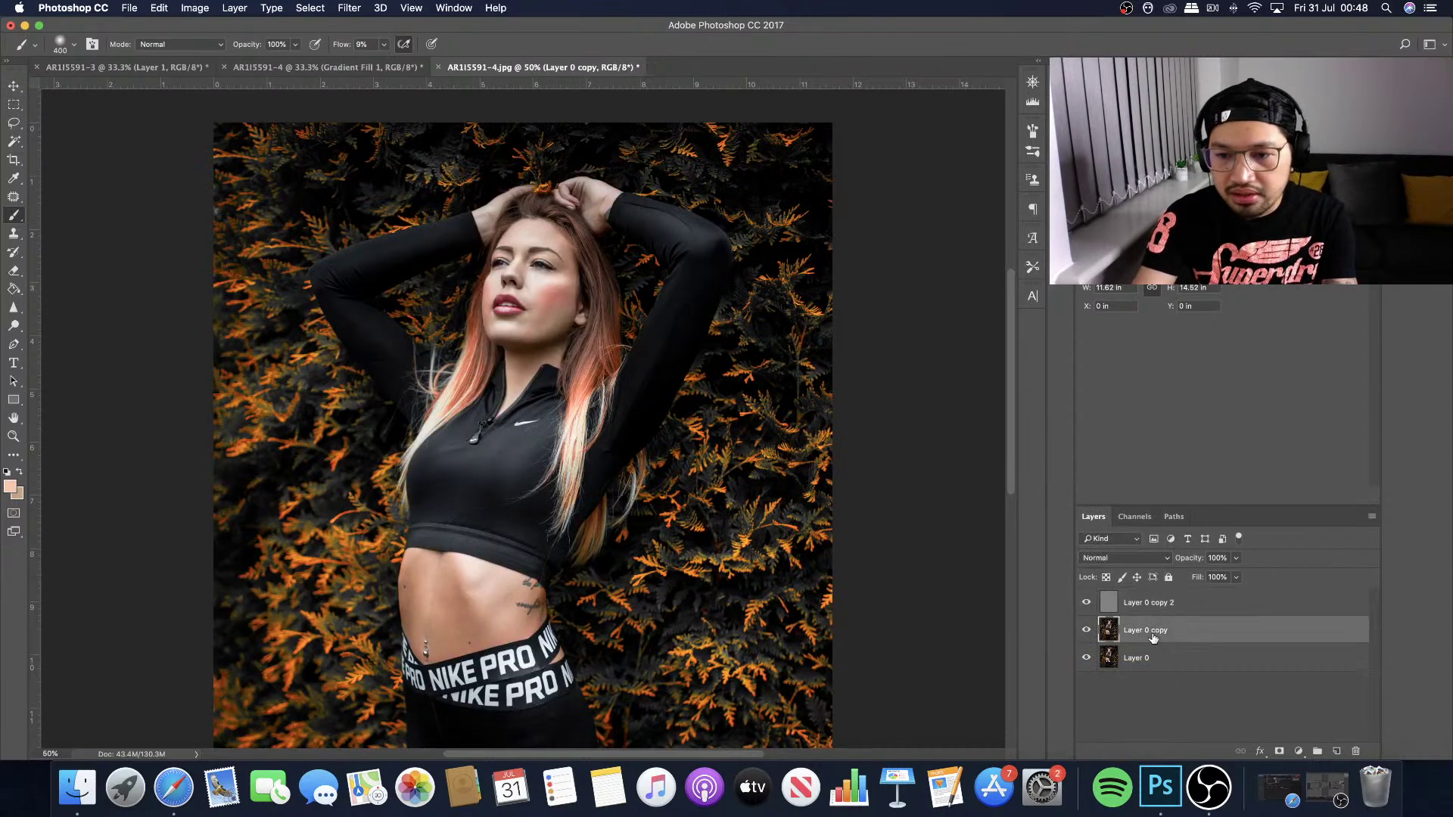
pyautogui.keyDown('shift'); pyautogui.click(1151, 610); pyautogui.keyUp('shift')
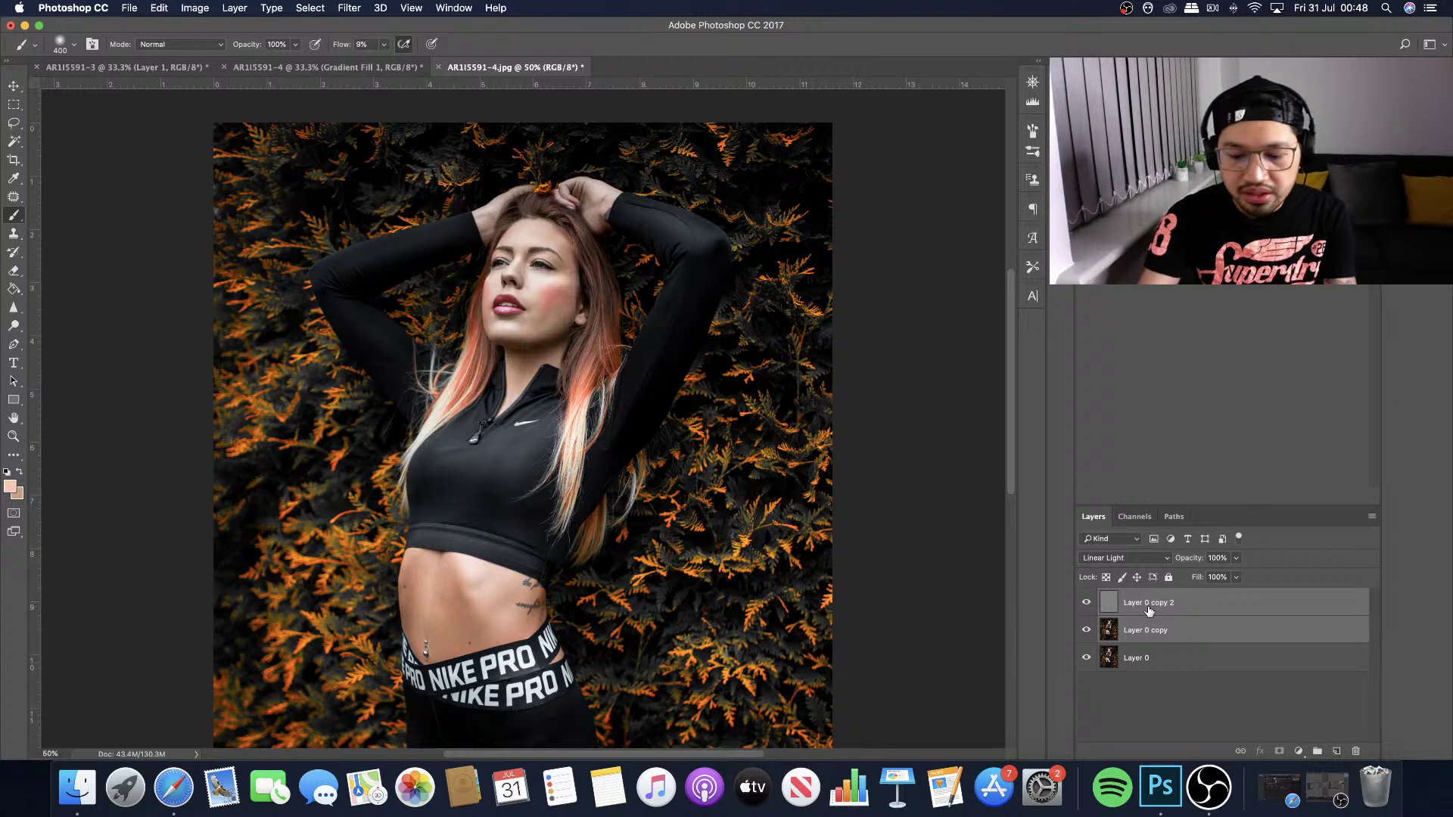
pyautogui.press('super+g')
pyautogui.click(1102, 596)
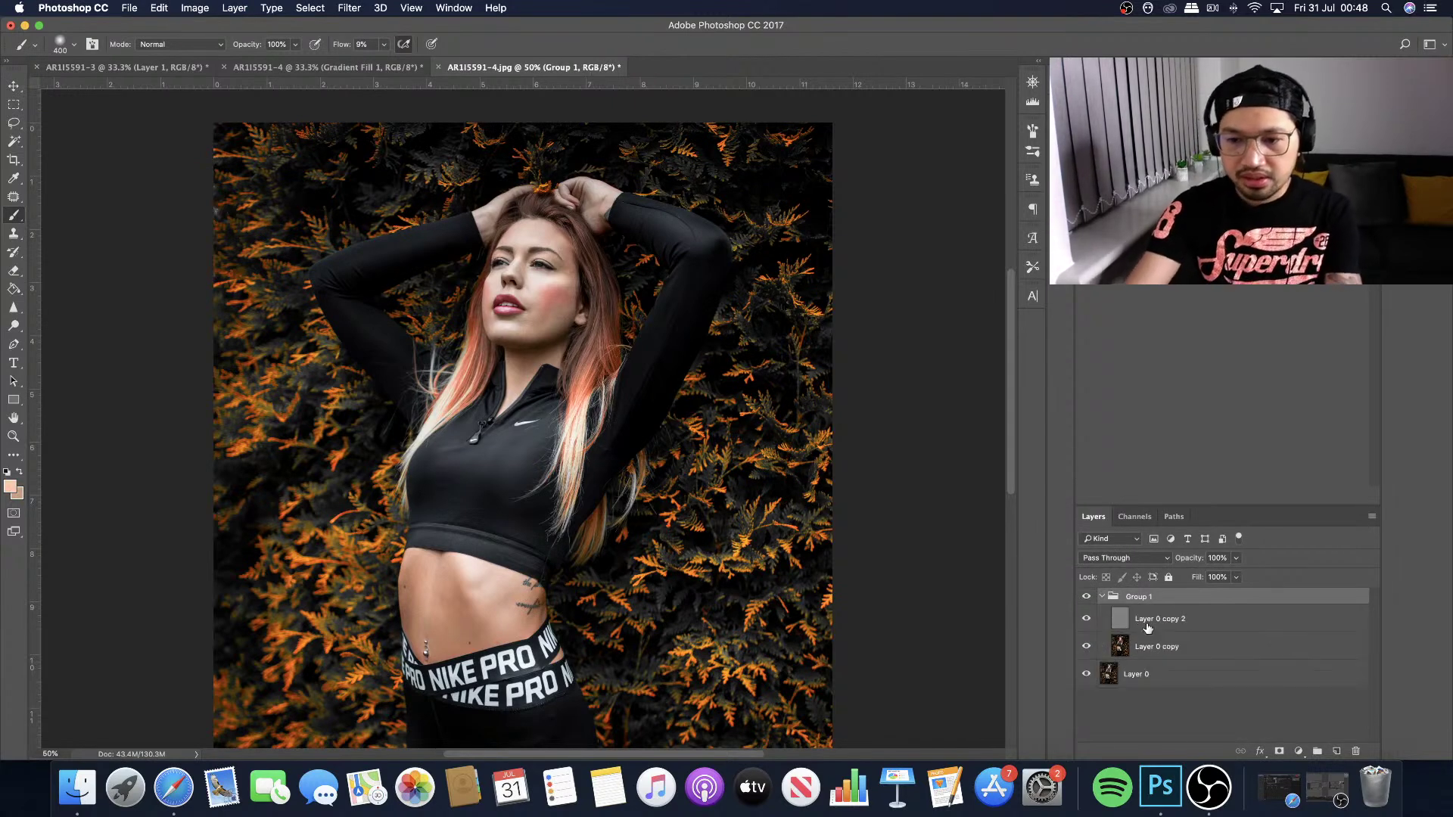
pyautogui.click(1137, 618)
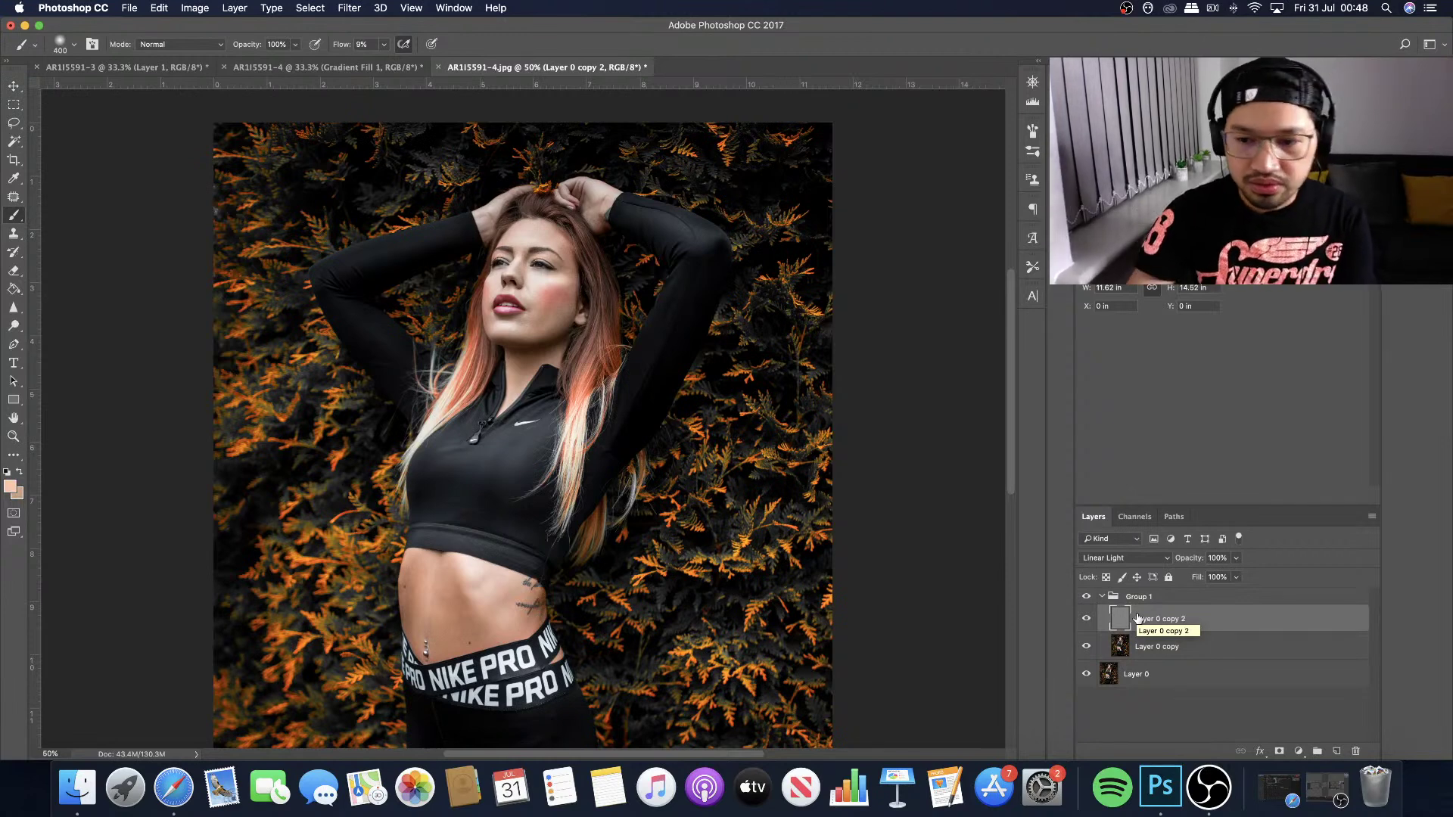
pyautogui.moveTo(1150, 646); pyautogui.dragTo(1333, 747)
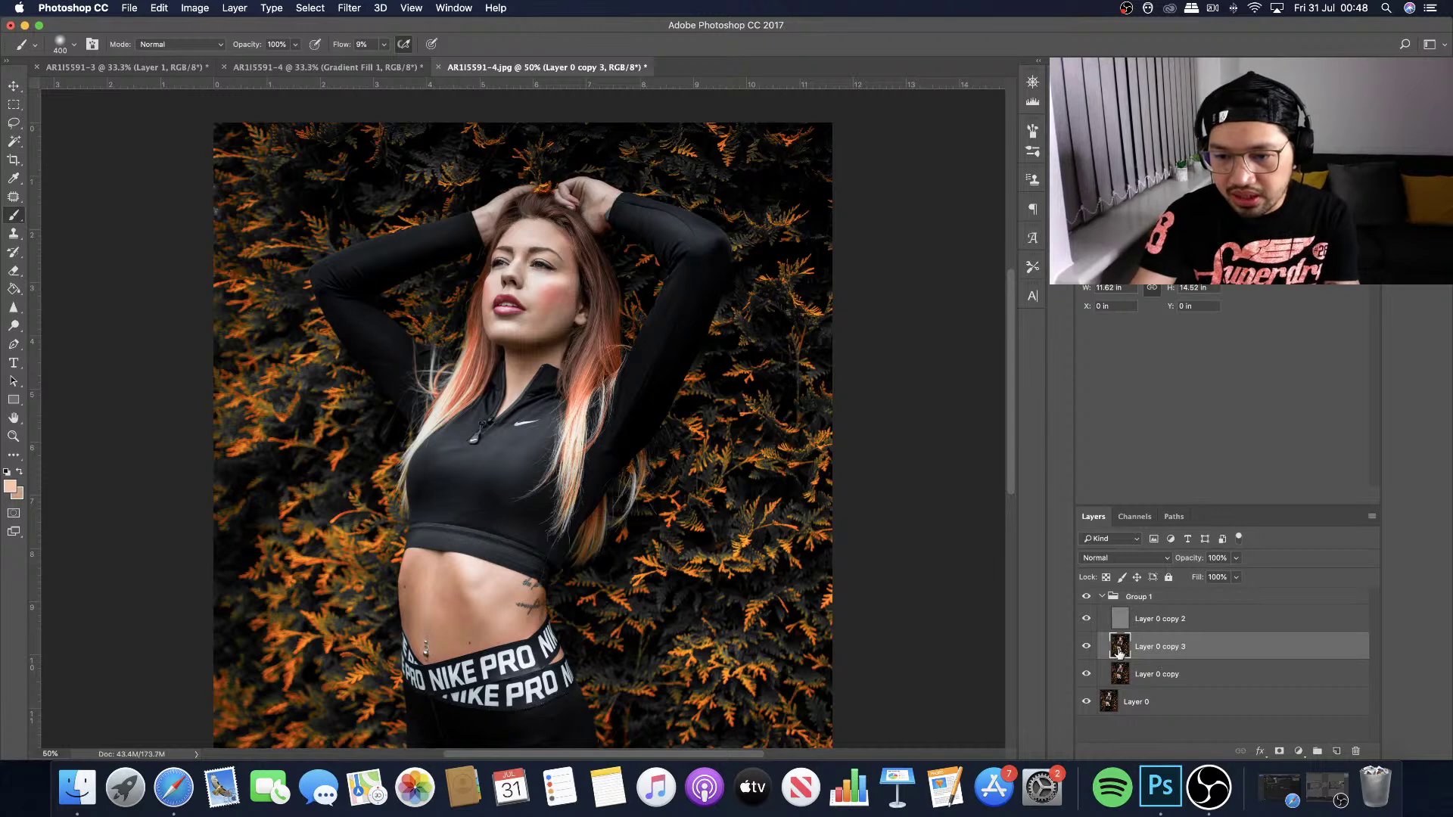
# Heal the skin at the woman's left temple on Layer 0 copy 3, using the Healing Brush with a reduced brush size.
pyautogui.click(17, 198)
pyautogui.click(89, 208)
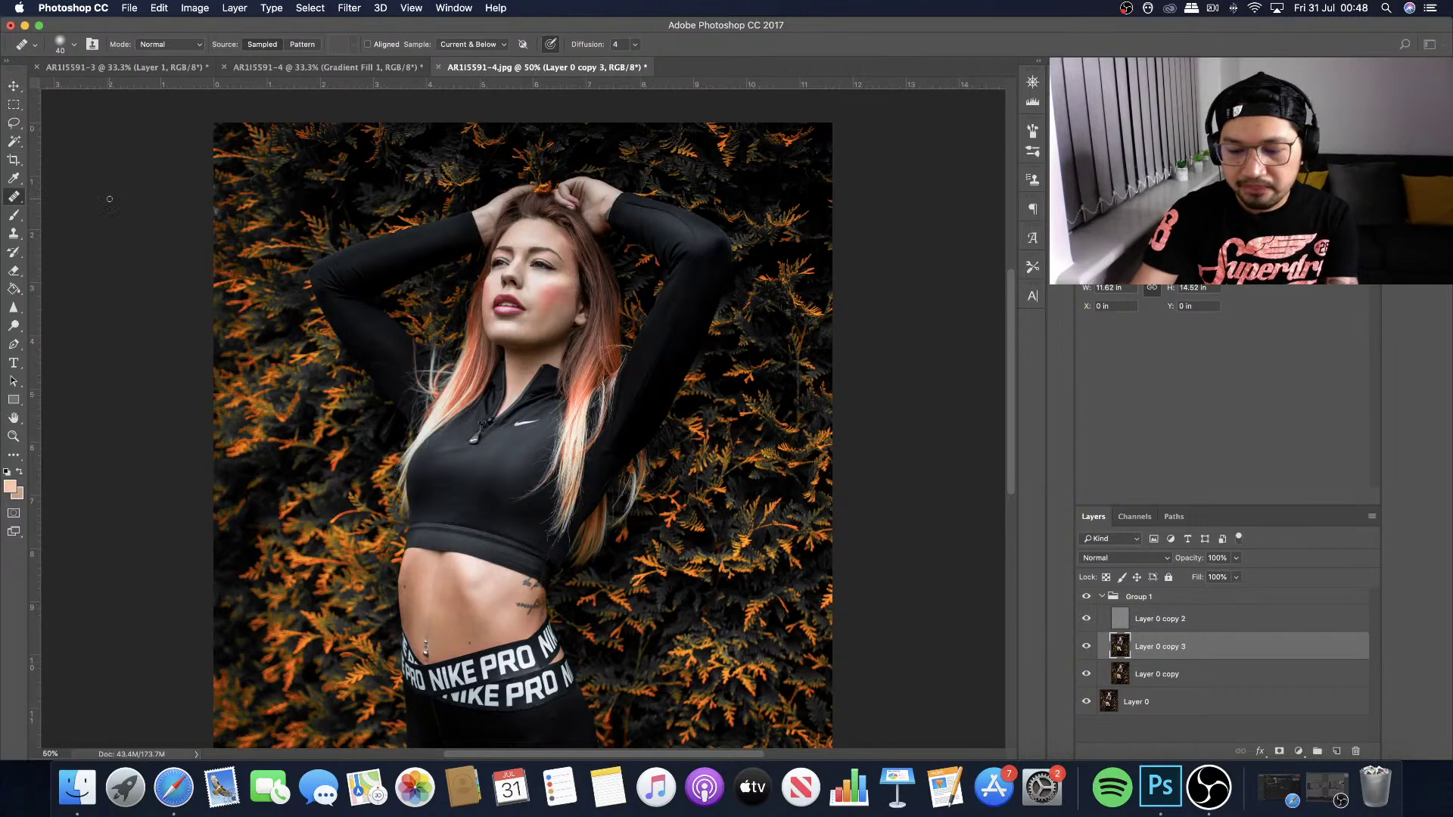
pyautogui.press('super+1')
pyautogui.press('super+plus')
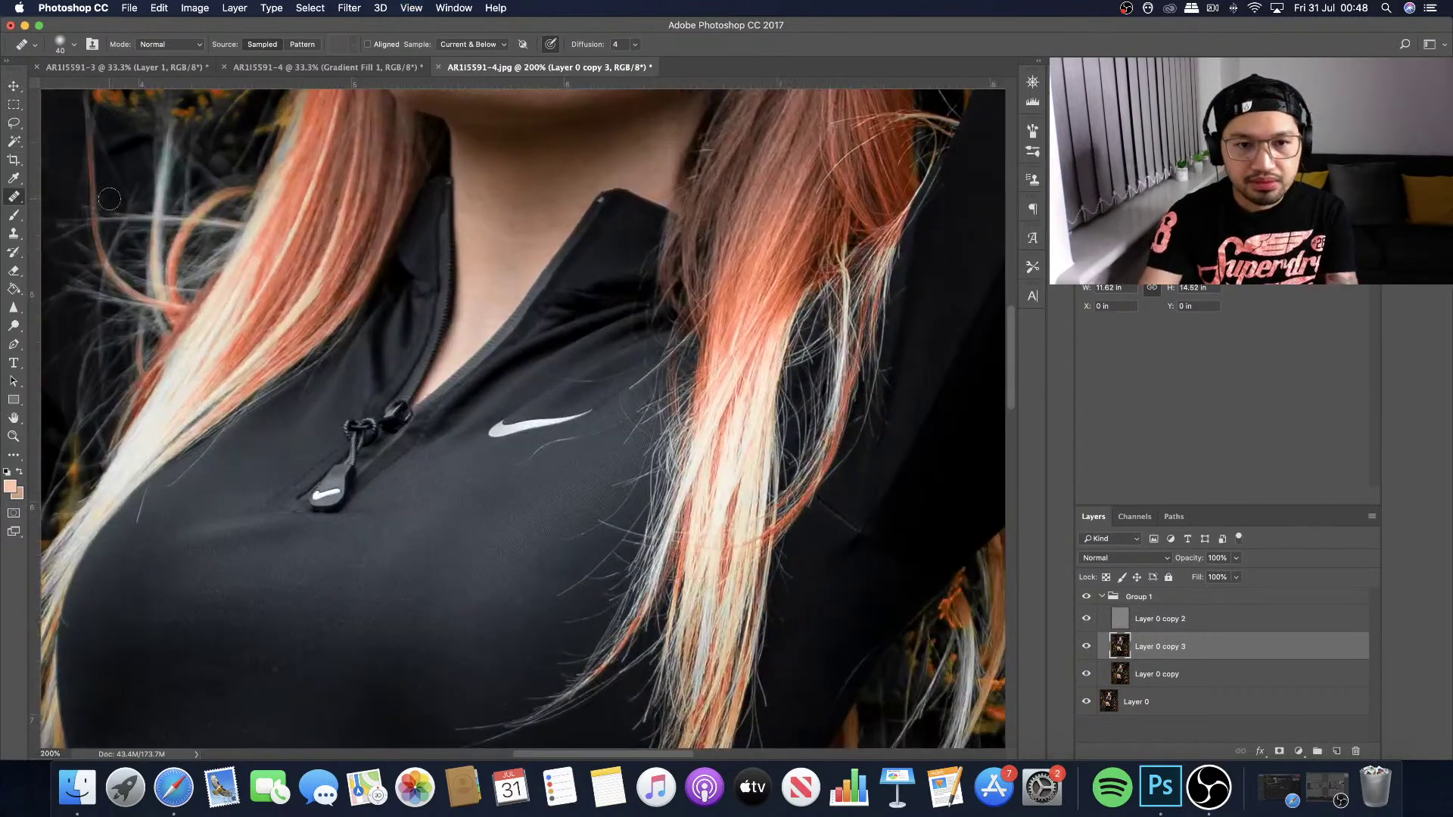
pyautogui.moveTo(515, 227); pyautogui.dragTo(532, 496)
pyautogui.moveTo(568, 393); pyautogui.dragTo(509, 488)
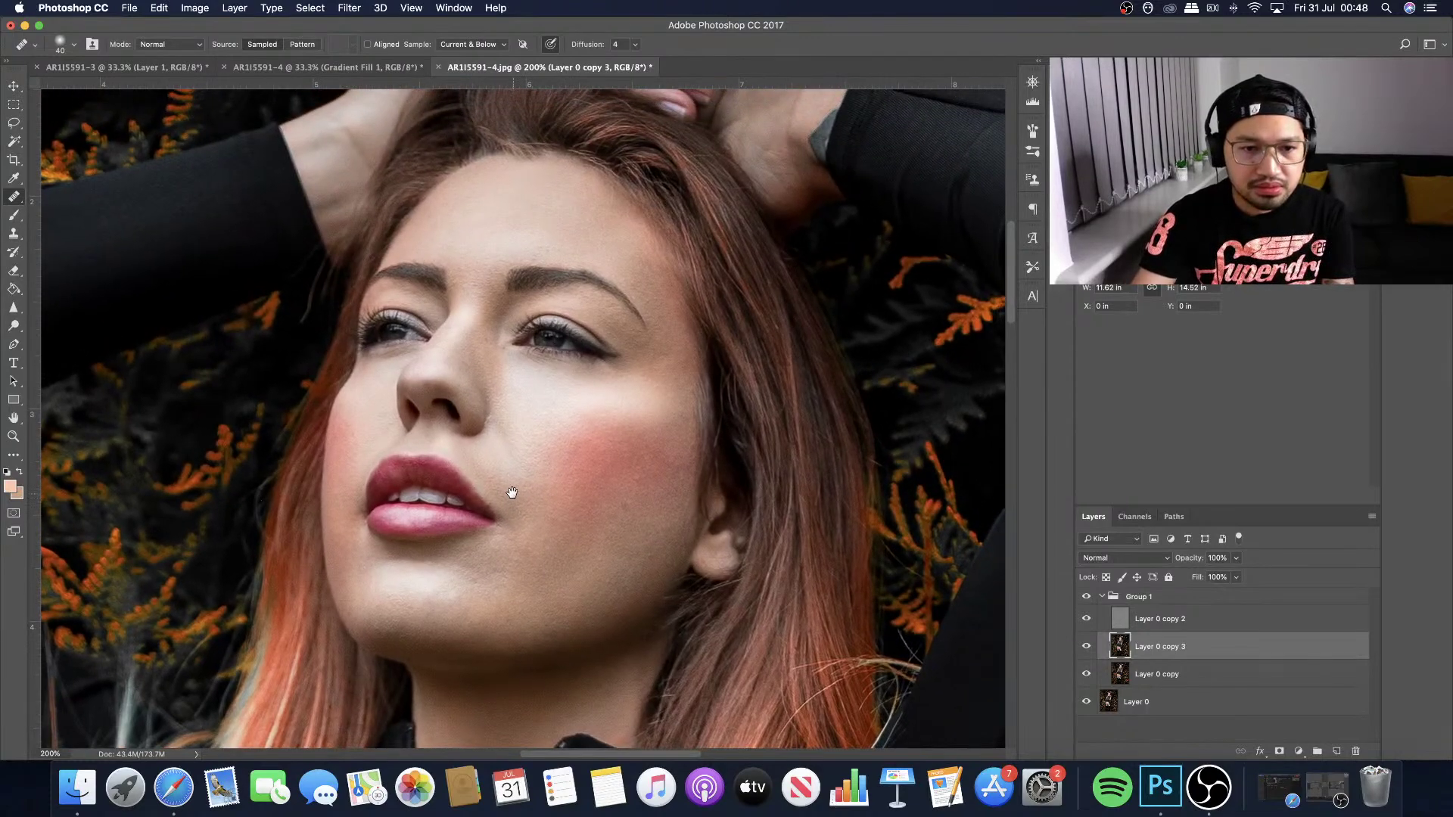
pyautogui.scroll(3, 545, 378)
pyautogui.scroll(2, 545, 376)
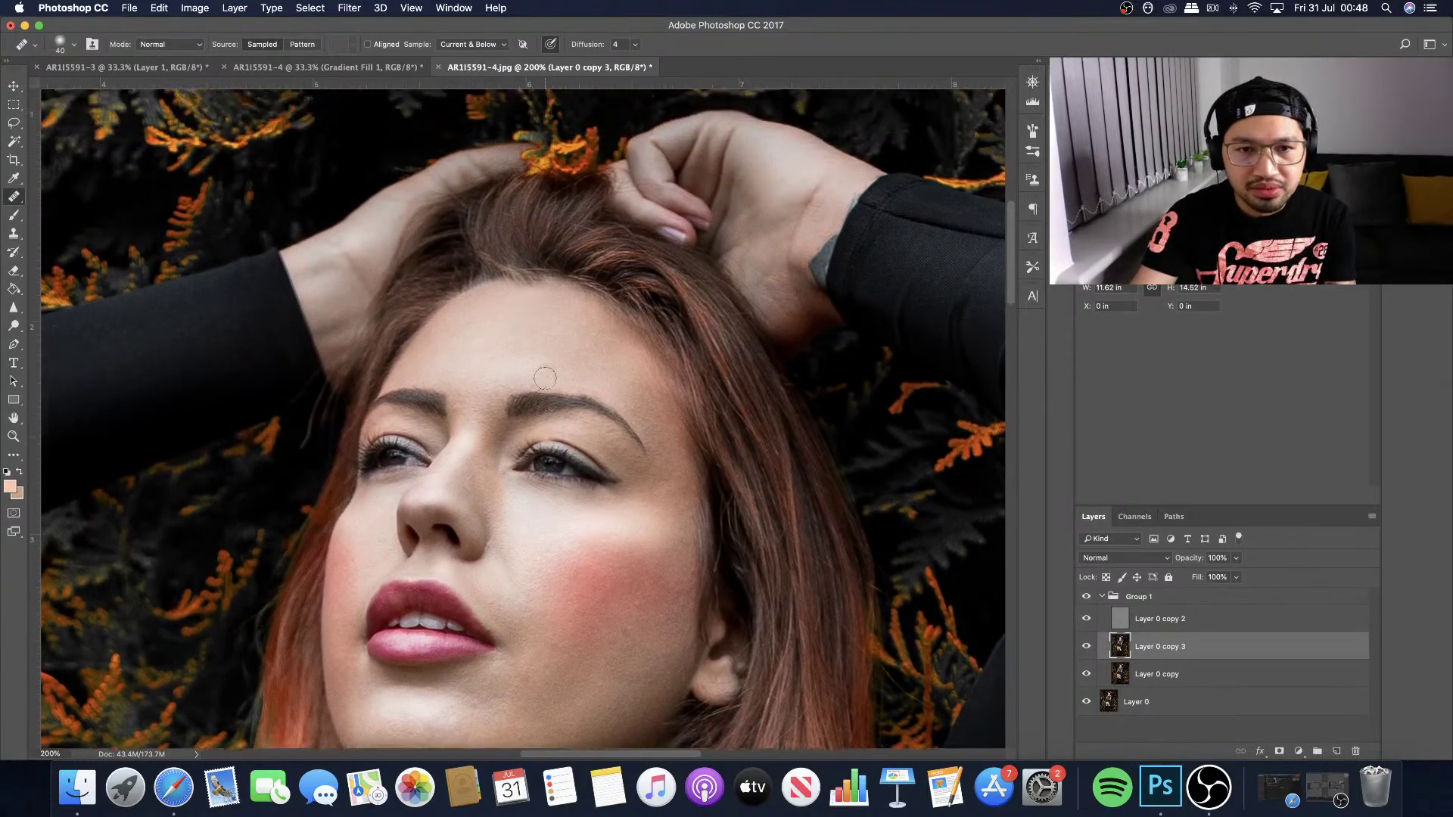
pyautogui.press('super+plus')
pyautogui.press('[')
pyautogui.press('[')
pyautogui.press('[')
pyautogui.press('[')
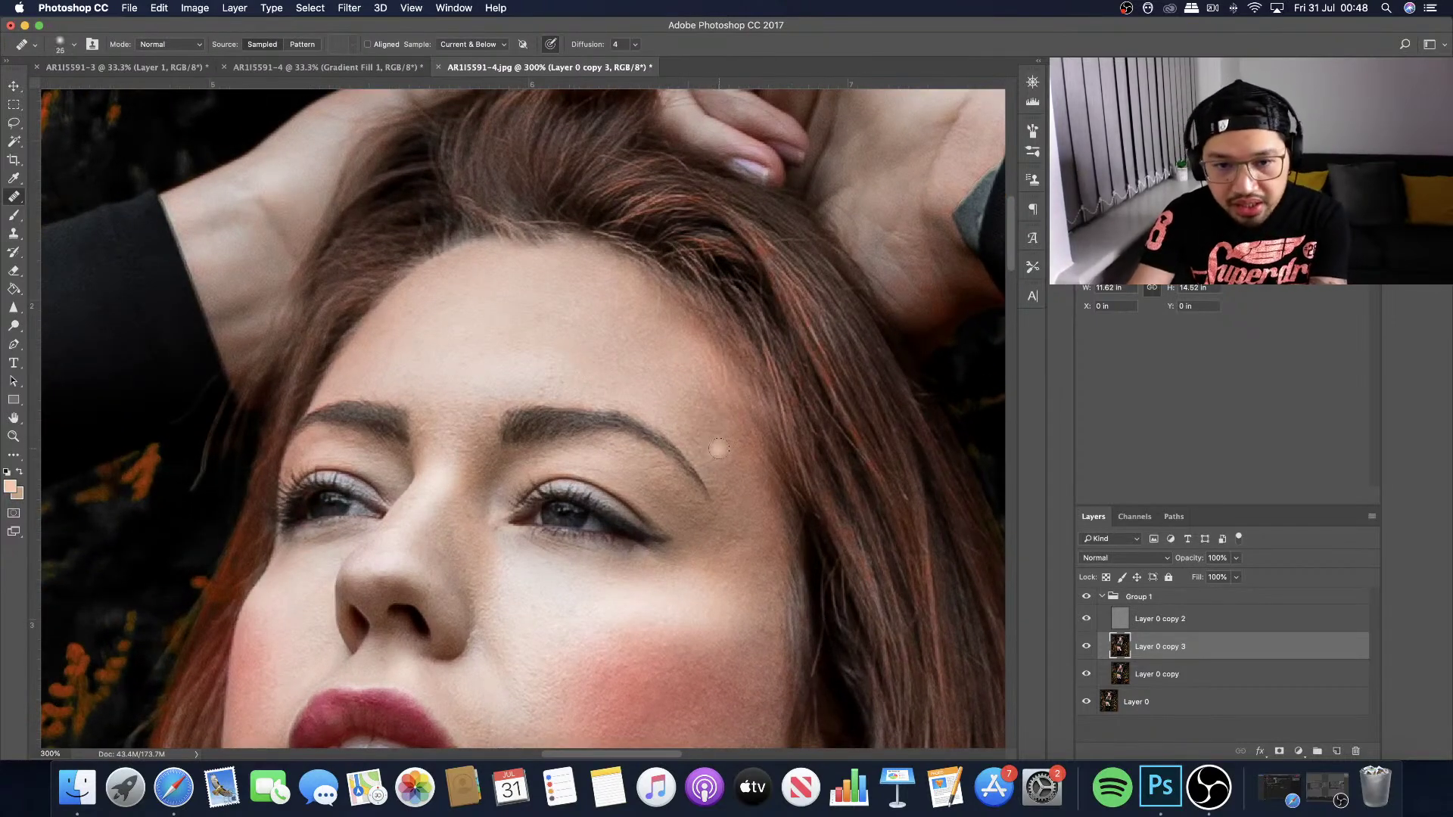
pyautogui.moveTo(733, 442); pyautogui.dragTo(745, 468)
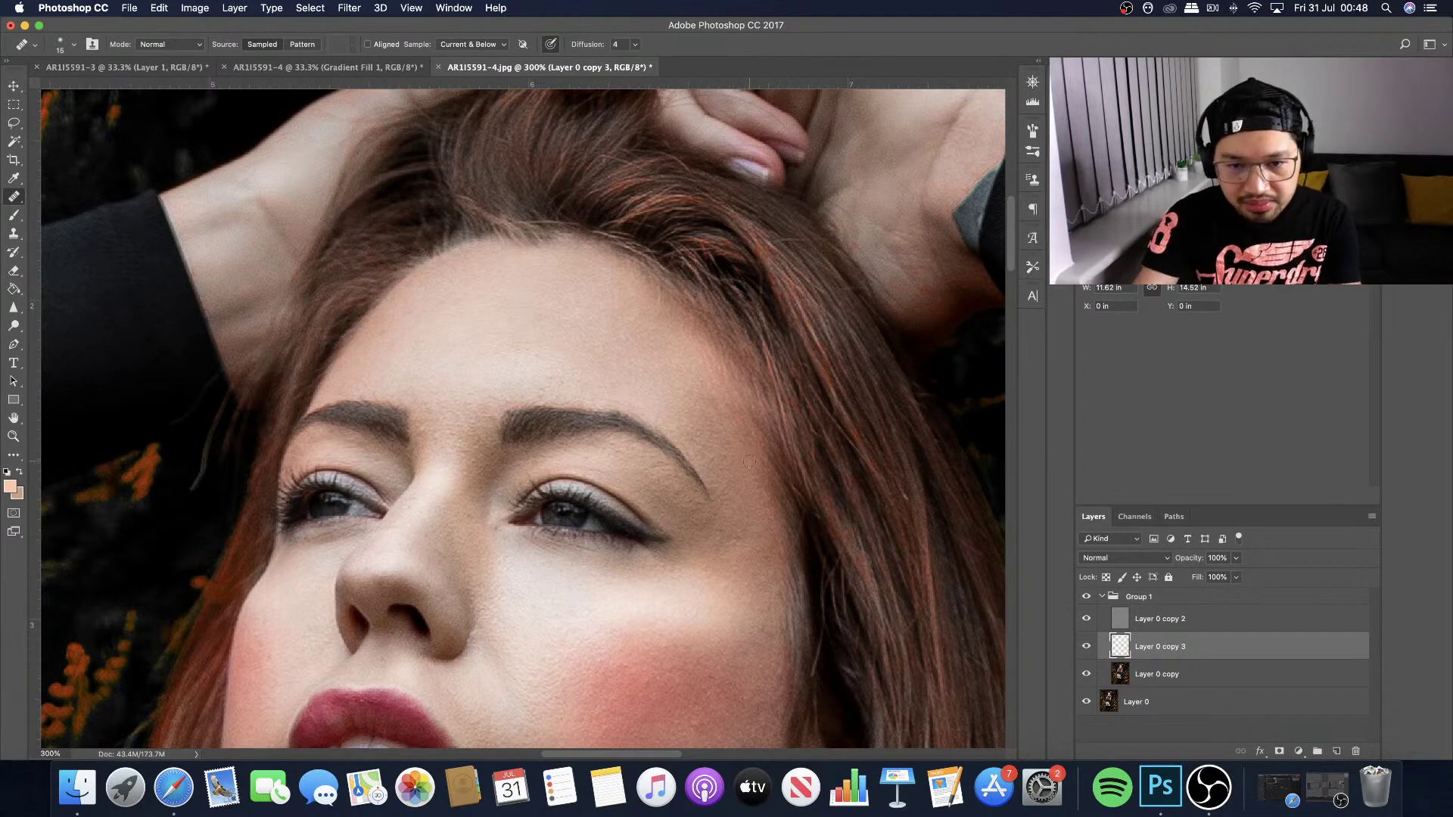
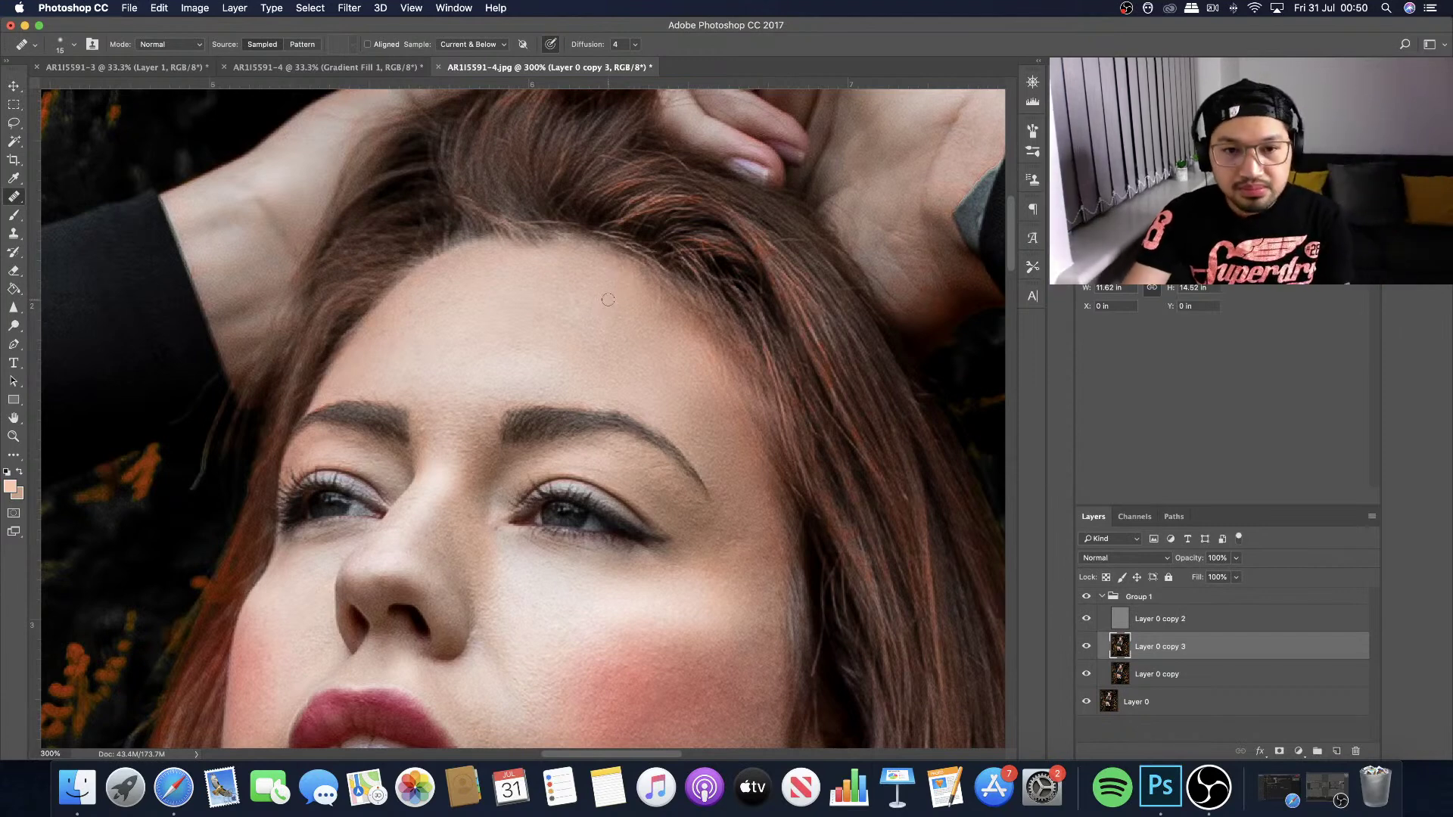
# Heal the blemishes on the upper and middle forehead, sampling clean skin close to them.
pyautogui.keyDown('alt'); pyautogui.click(584, 309); pyautogui.keyUp('alt')
pyautogui.click(582, 291)
pyautogui.click(576, 280)
pyautogui.click(579, 286)
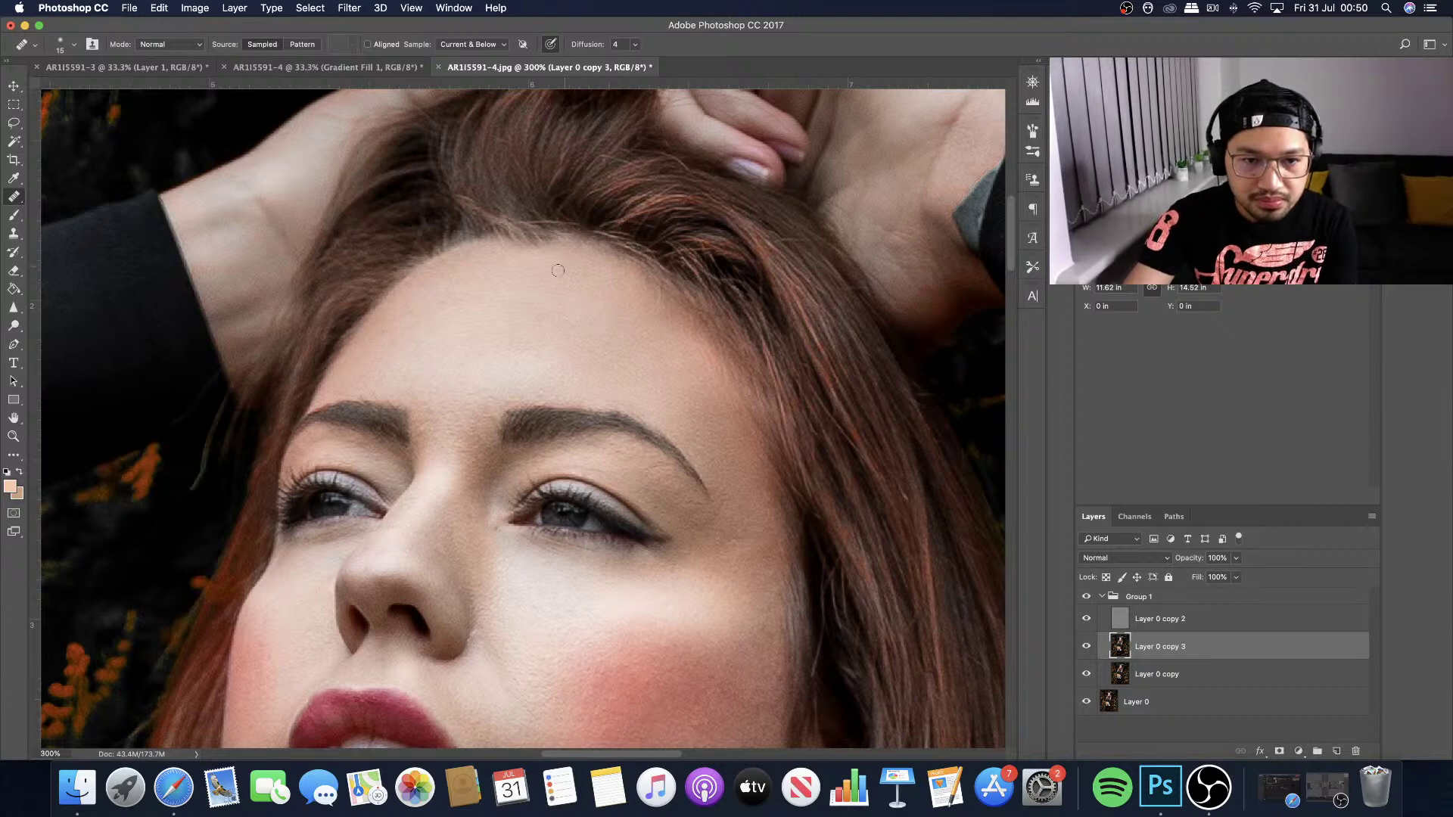
pyautogui.click(520, 268)
pyautogui.click(507, 273)
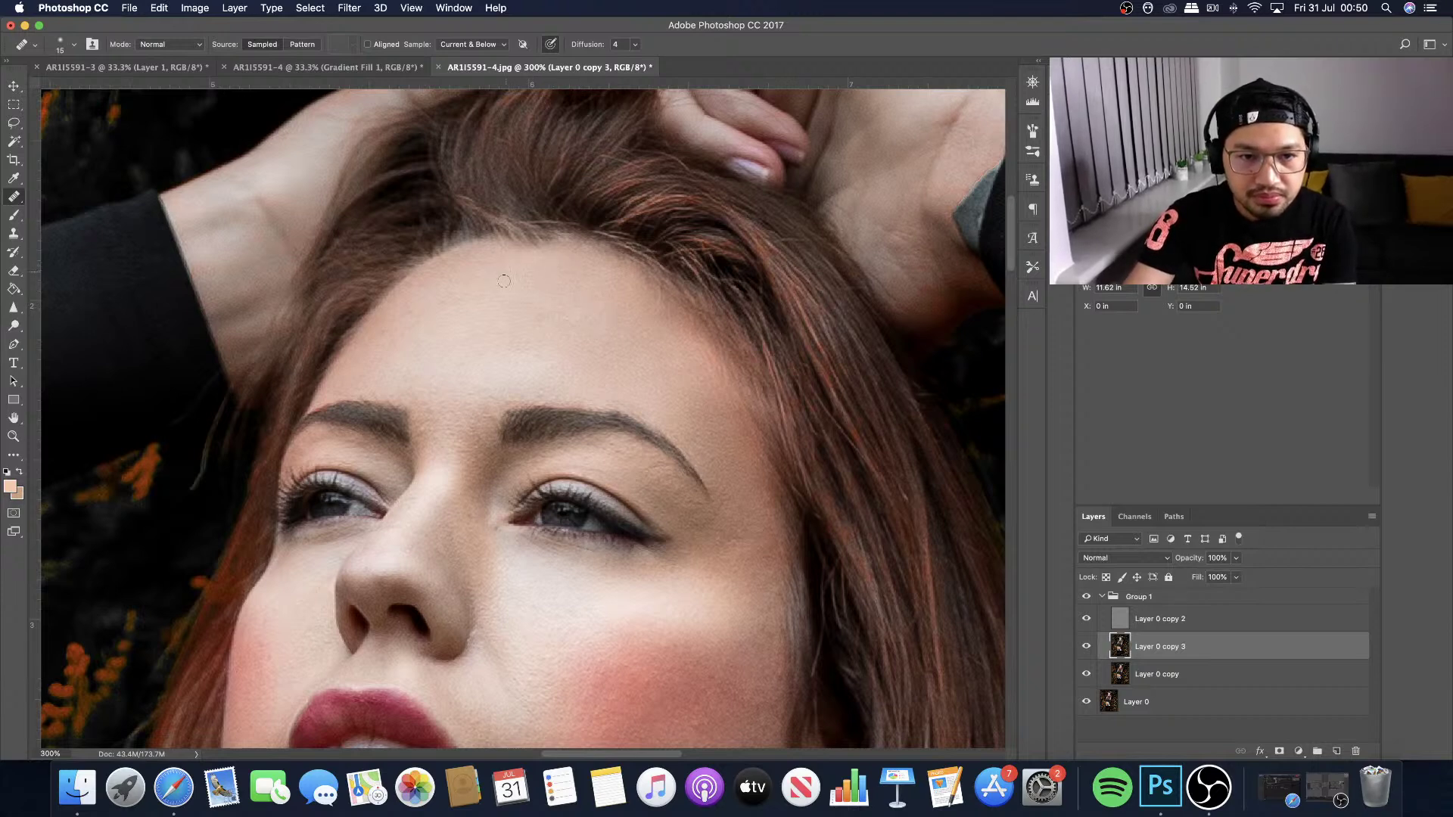
pyautogui.click(502, 289)
pyautogui.click(531, 284)
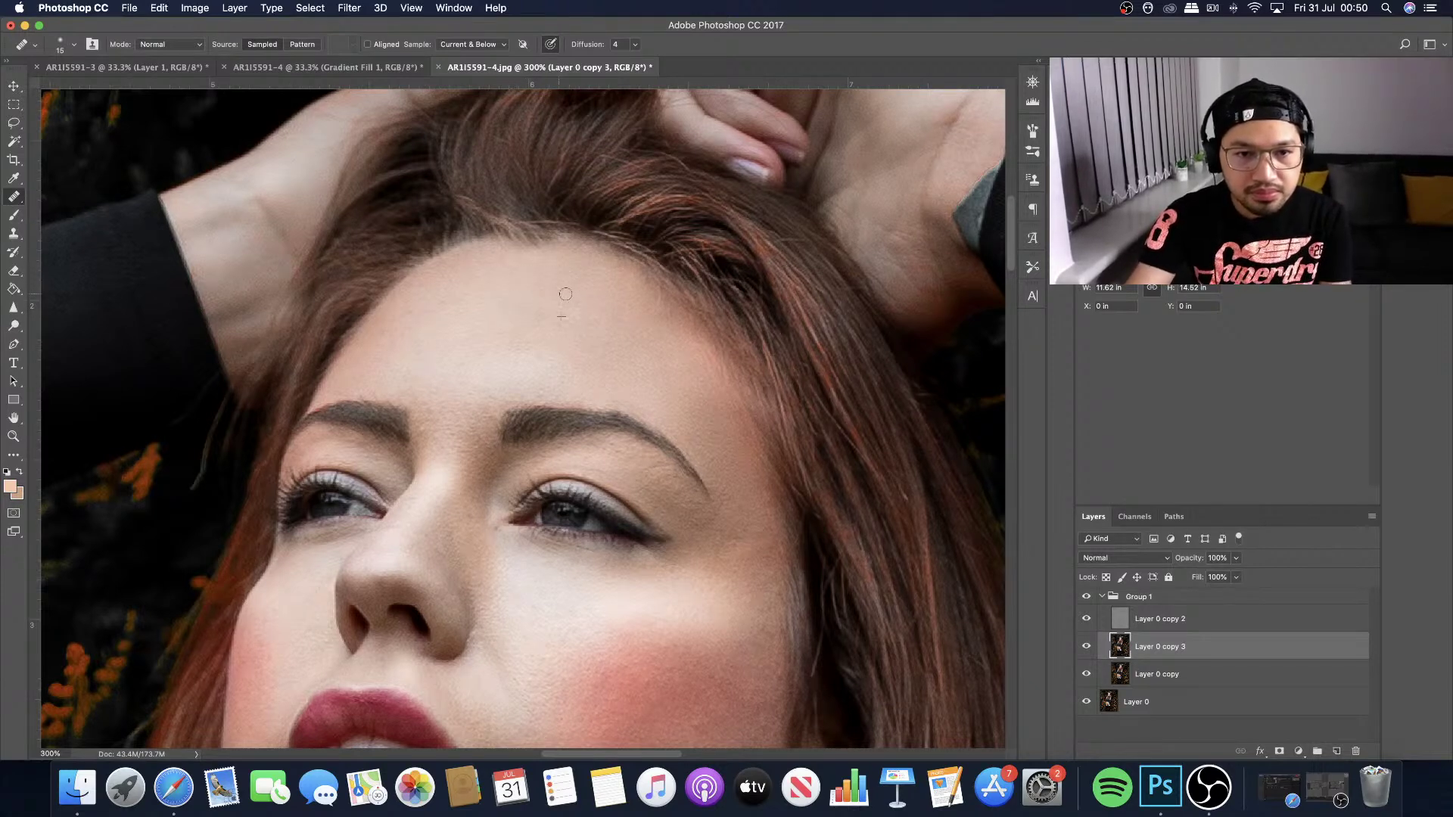
pyautogui.click(570, 301)
pyautogui.click(556, 326)
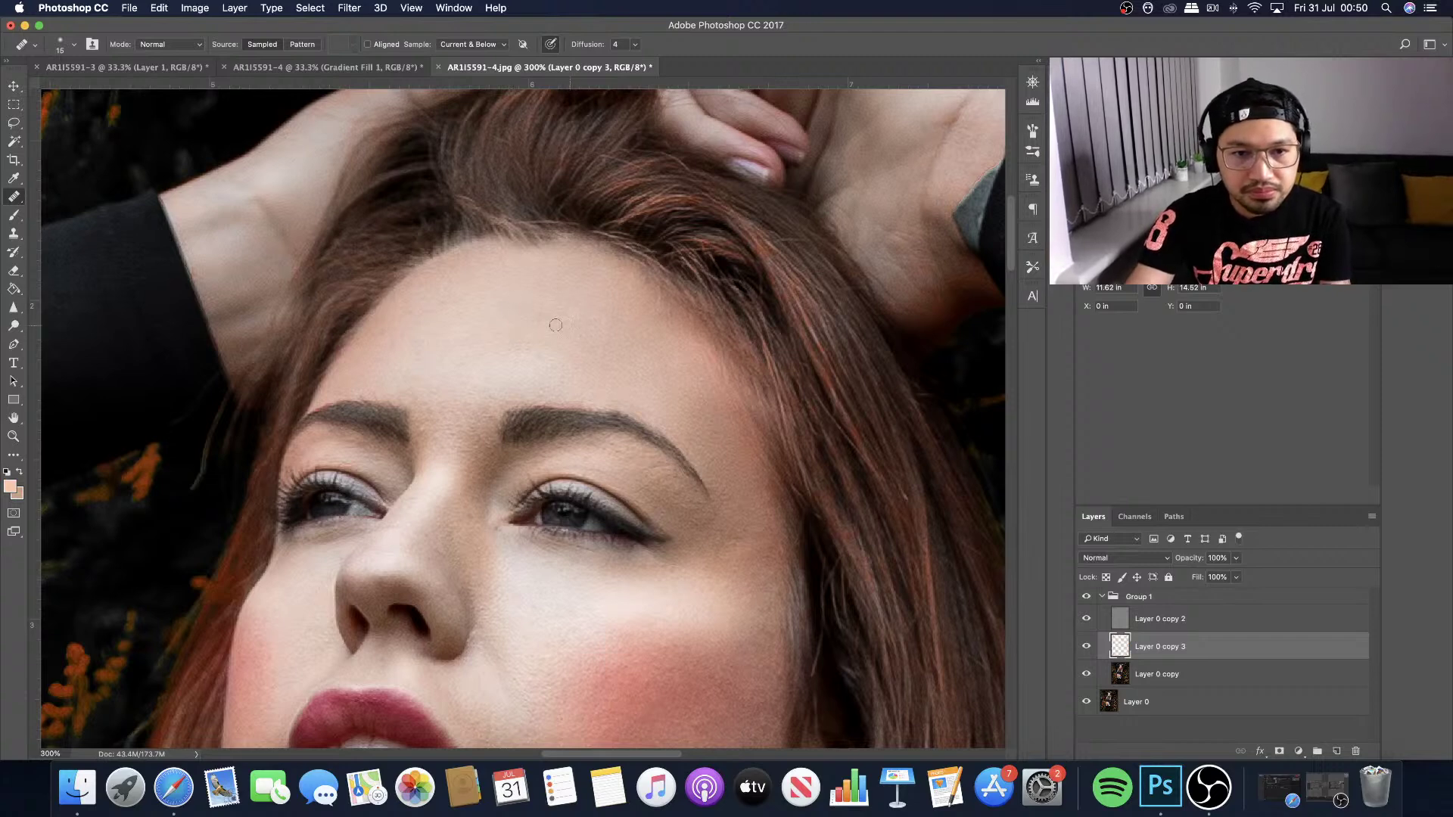
pyautogui.moveTo(537, 317)
pyautogui.mouseDown()
pyautogui.moveTo(526, 356)
pyautogui.moveTo(573, 385)
pyautogui.moveTo(566, 364)
pyautogui.moveTo(531, 356)
pyautogui.moveTo(562, 376)
pyautogui.moveTo(550, 380)
pyautogui.moveTo(575, 366)
pyautogui.moveTo(529, 344)
pyautogui.moveTo(483, 371)
pyautogui.moveTo(463, 359)
pyautogui.moveTo(485, 393)
pyautogui.moveTo(569, 375)
pyautogui.moveTo(458, 389)
pyautogui.moveTo(481, 425)
pyautogui.moveTo(495, 407)
pyautogui.moveTo(486, 396)
pyautogui.moveTo(431, 422)
pyautogui.mouseUp()
# Heal the skin between the eyebrows and on the forehead above the woman's right eyebrow.
pyautogui.keyDown('alt'); pyautogui.click(550, 381); pyautogui.keyUp('alt')
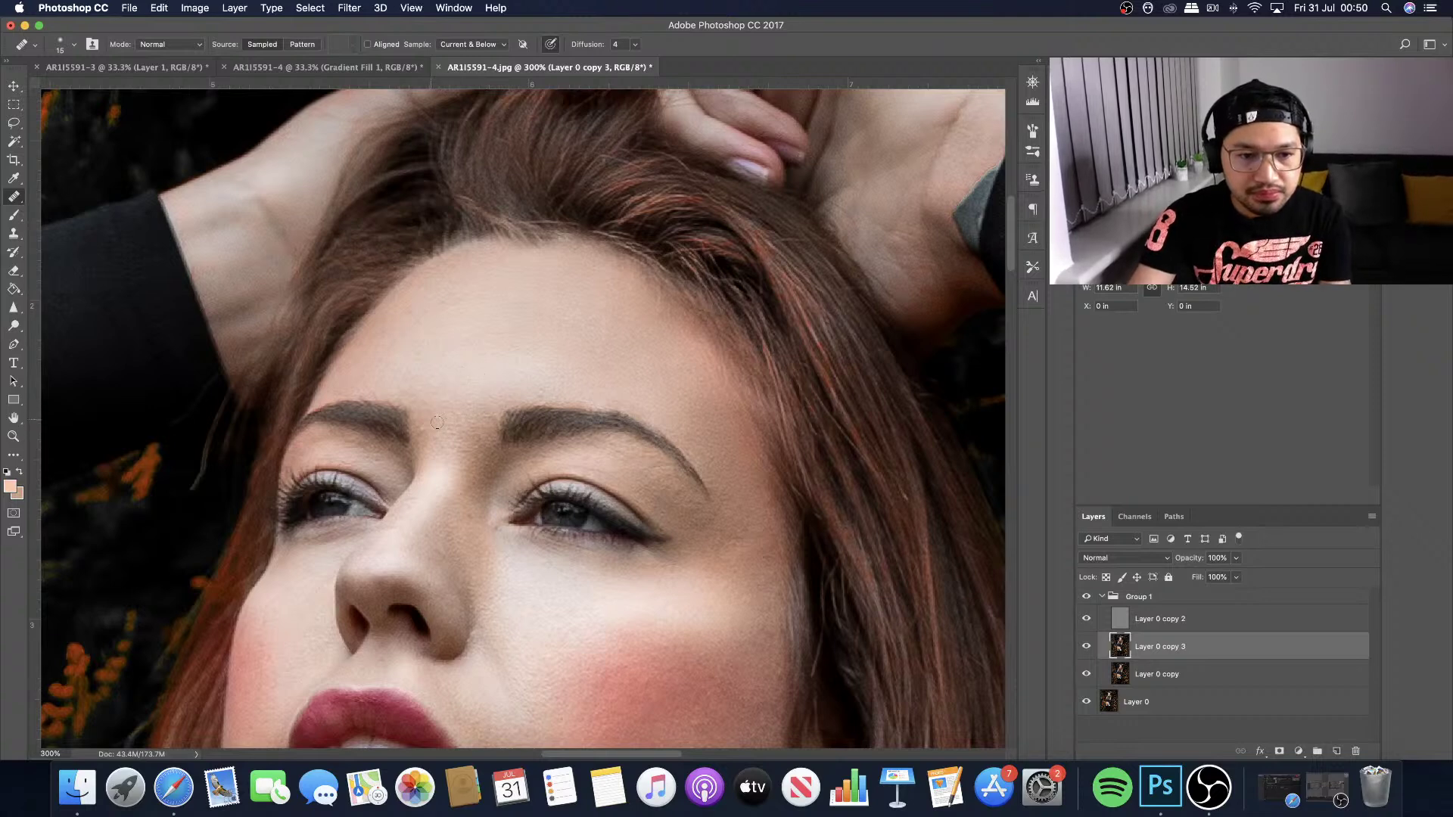
pyautogui.click(495, 404)
pyautogui.moveTo(495, 404)
pyautogui.mouseDown()
pyautogui.moveTo(441, 409)
pyautogui.moveTo(435, 438)
pyautogui.moveTo(458, 448)
pyautogui.mouseUp()
pyautogui.moveTo(458, 448); pyautogui.dragTo(466, 448)
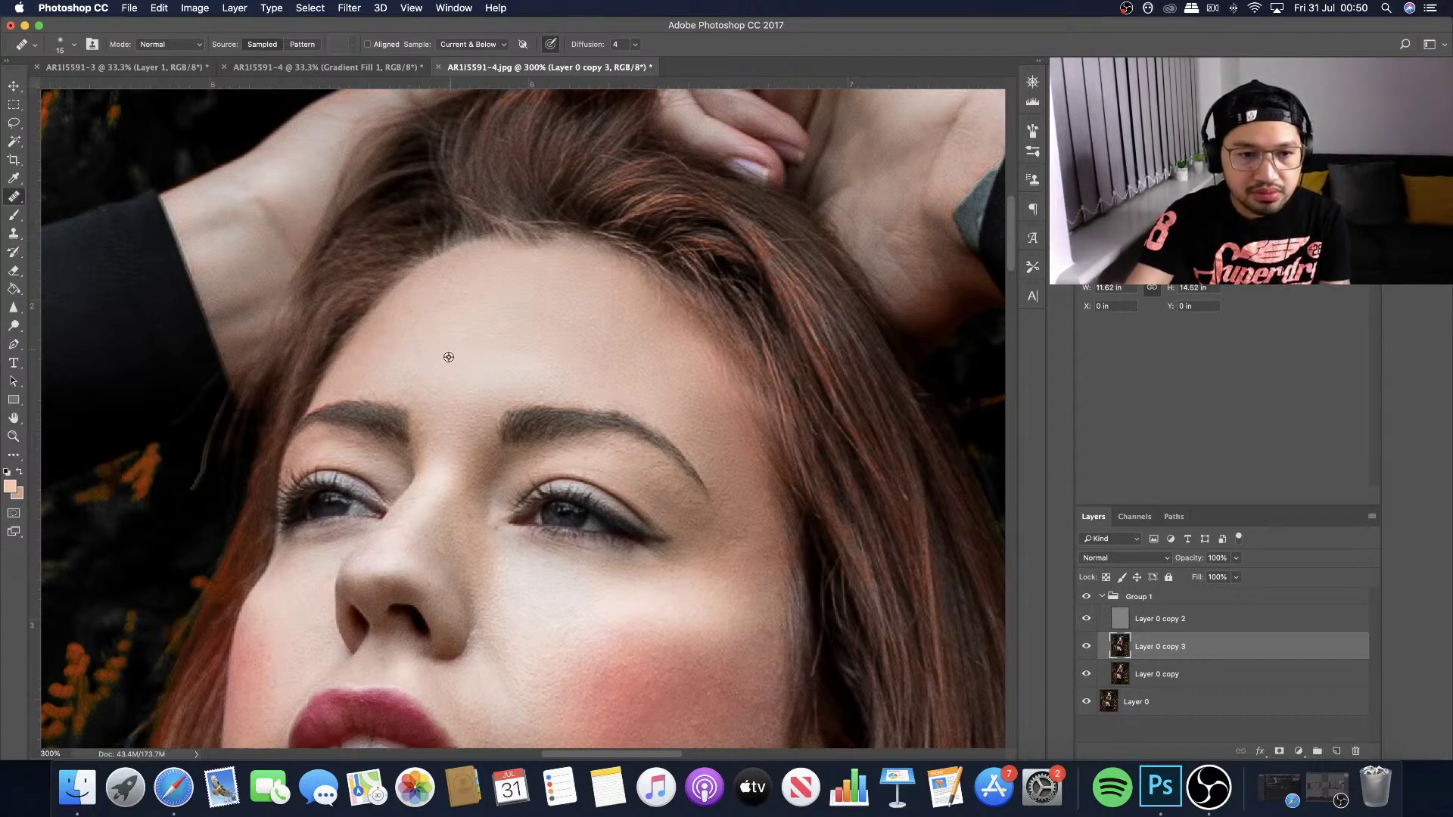
pyautogui.moveTo(441, 379); pyautogui.dragTo(428, 385)
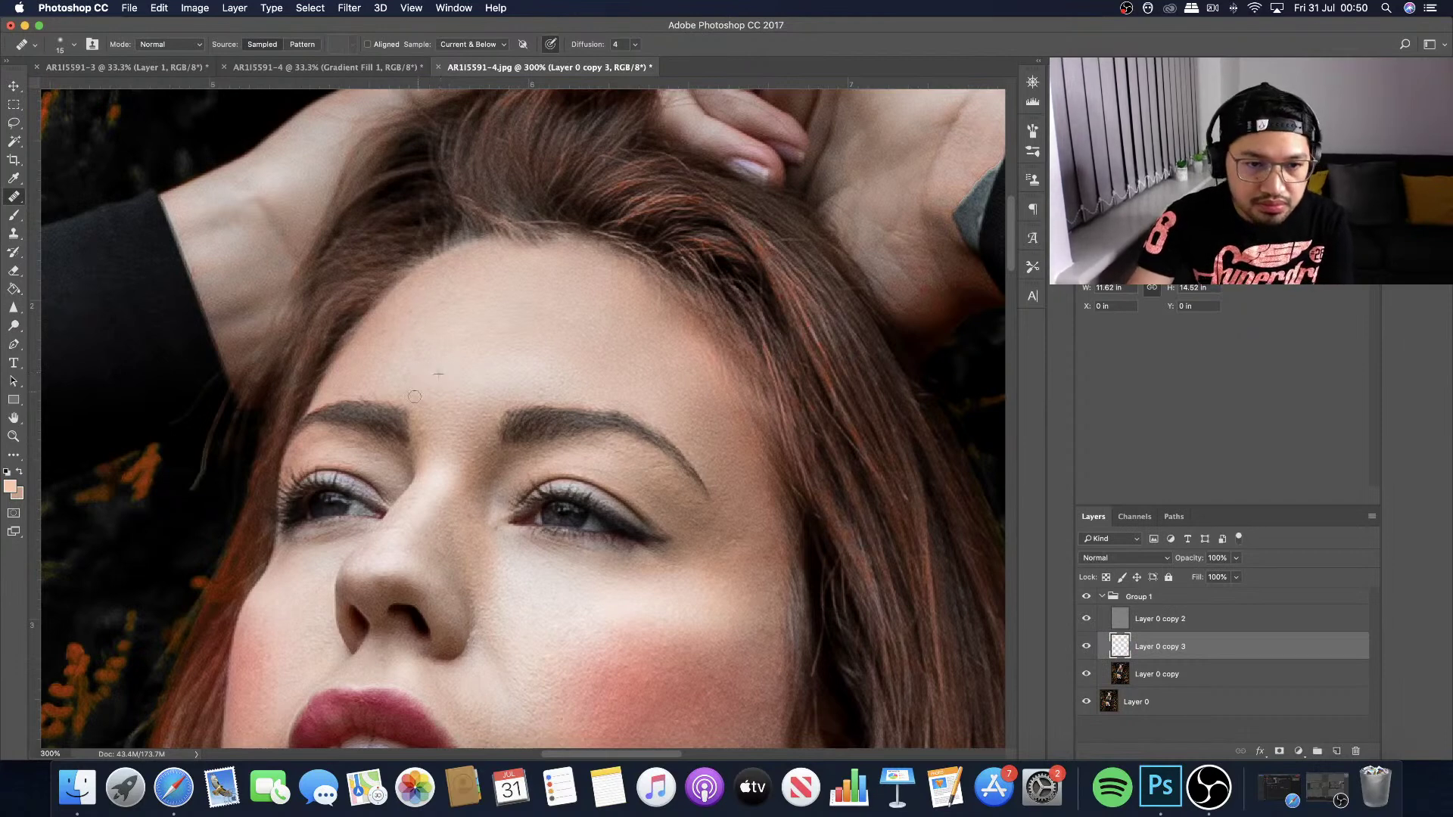
pyautogui.moveTo(443, 330)
pyautogui.mouseDown()
pyautogui.moveTo(473, 297)
pyautogui.moveTo(459, 285)
pyautogui.moveTo(503, 266)
pyautogui.moveTo(480, 256)
pyautogui.moveTo(426, 279)
pyautogui.moveTo(446, 305)
pyautogui.moveTo(424, 304)
pyautogui.moveTo(413, 340)
pyautogui.moveTo(407, 307)
pyautogui.moveTo(386, 344)
pyautogui.moveTo(378, 331)
pyautogui.moveTo(404, 359)
pyautogui.moveTo(396, 349)
pyautogui.moveTo(377, 390)
pyautogui.moveTo(383, 337)
pyautogui.moveTo(343, 380)
pyautogui.moveTo(384, 357)
pyautogui.moveTo(370, 339)
pyautogui.moveTo(347, 377)
pyautogui.moveTo(357, 360)
pyautogui.moveTo(386, 375)
pyautogui.moveTo(370, 340)
pyautogui.moveTo(388, 375)
pyautogui.moveTo(348, 361)
pyautogui.mouseUp()
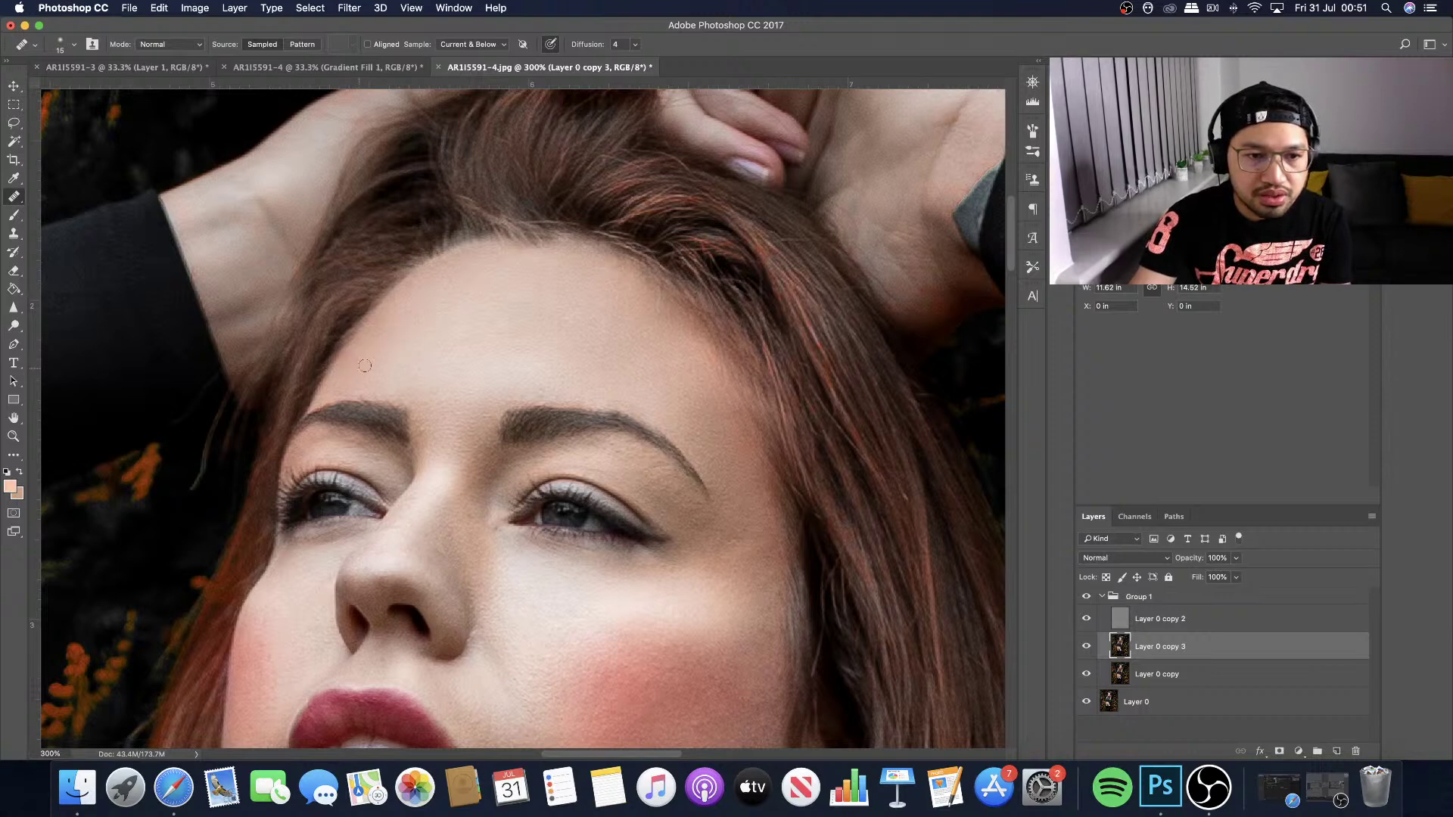
pyautogui.click(385, 329)
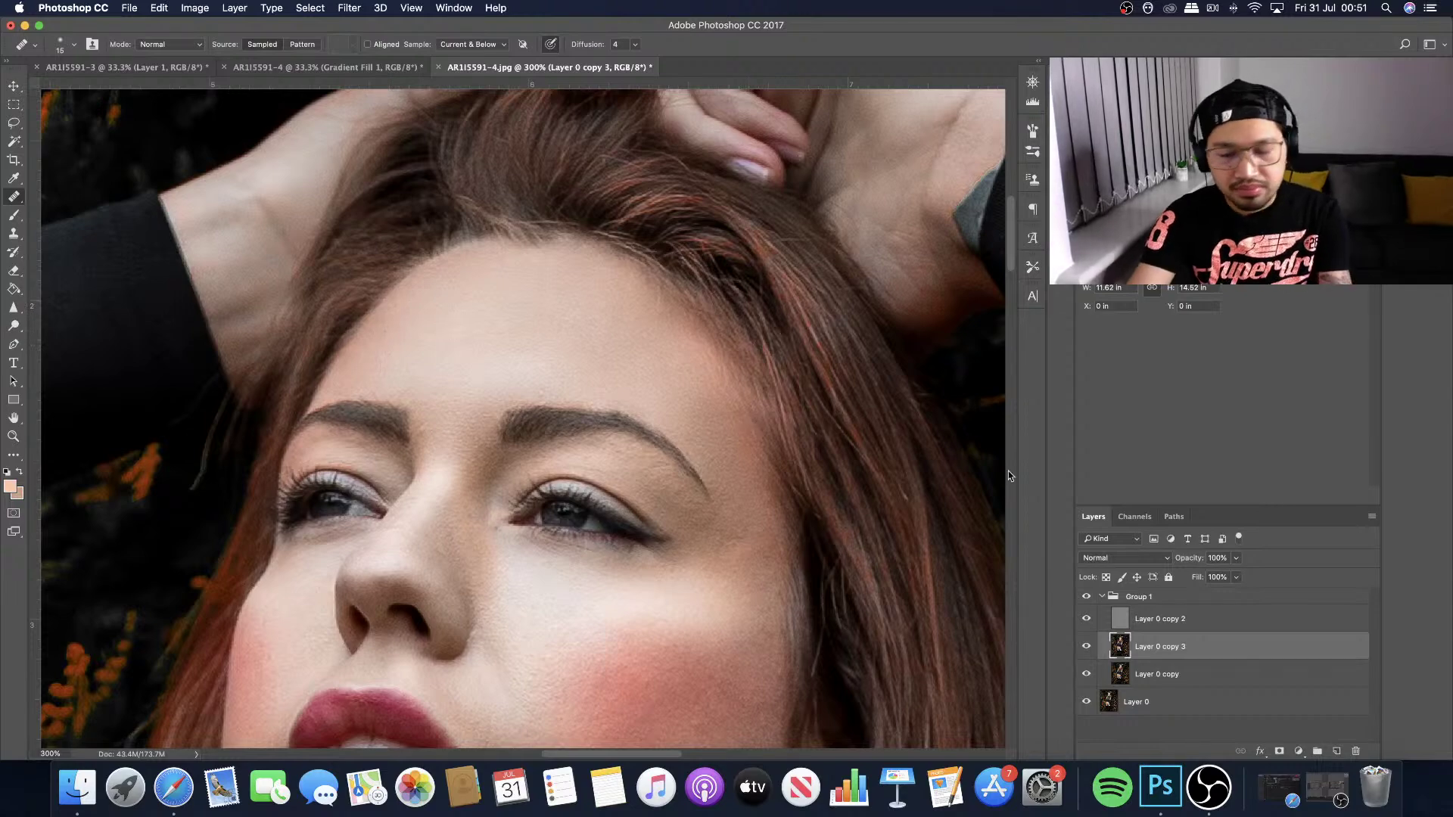
# Compare the face with and without the retouching by toggling the visibility of Group 1.
pyautogui.press('super+minus')
pyautogui.press('super+minus')
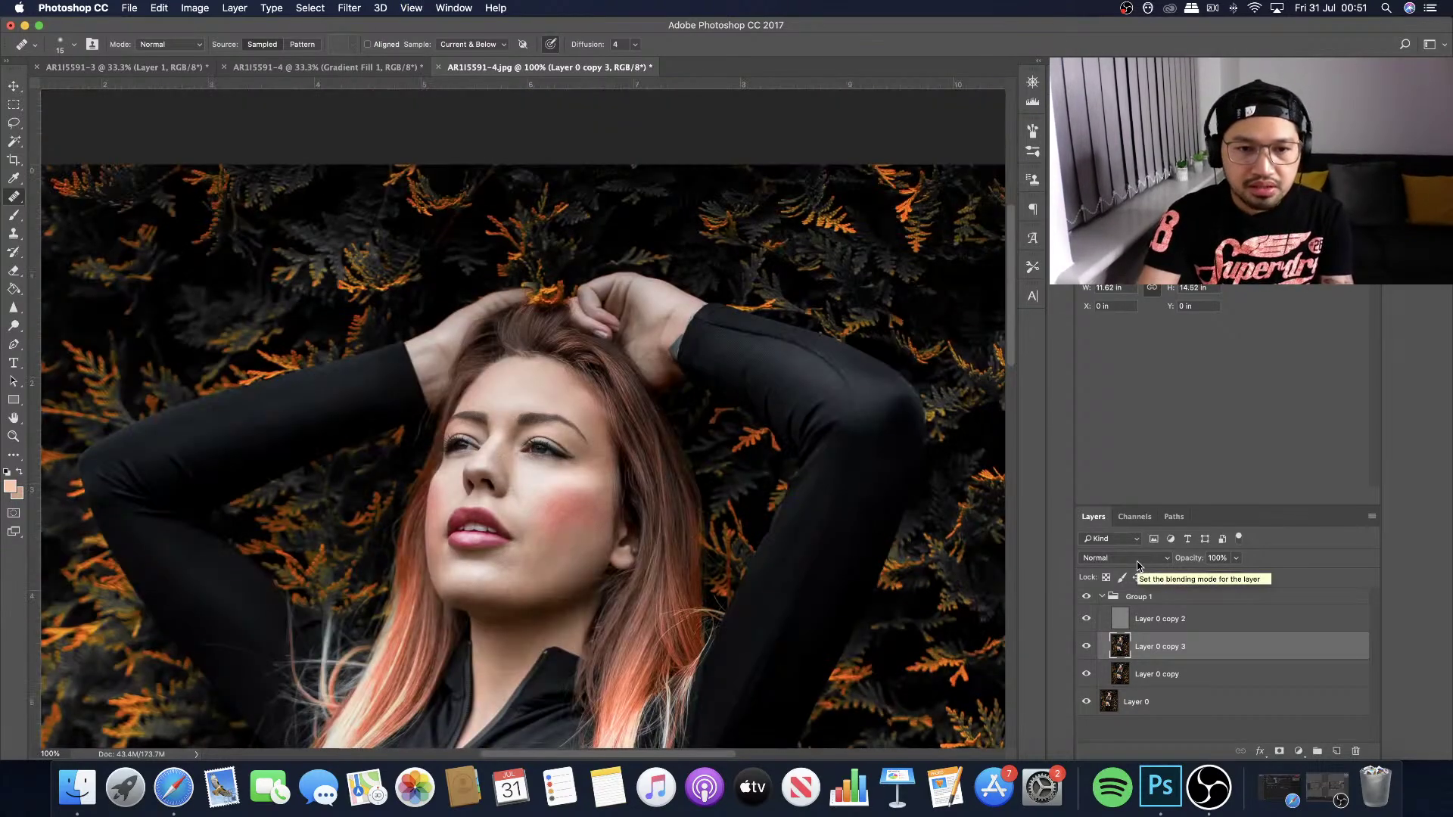
pyautogui.click(1085, 600)
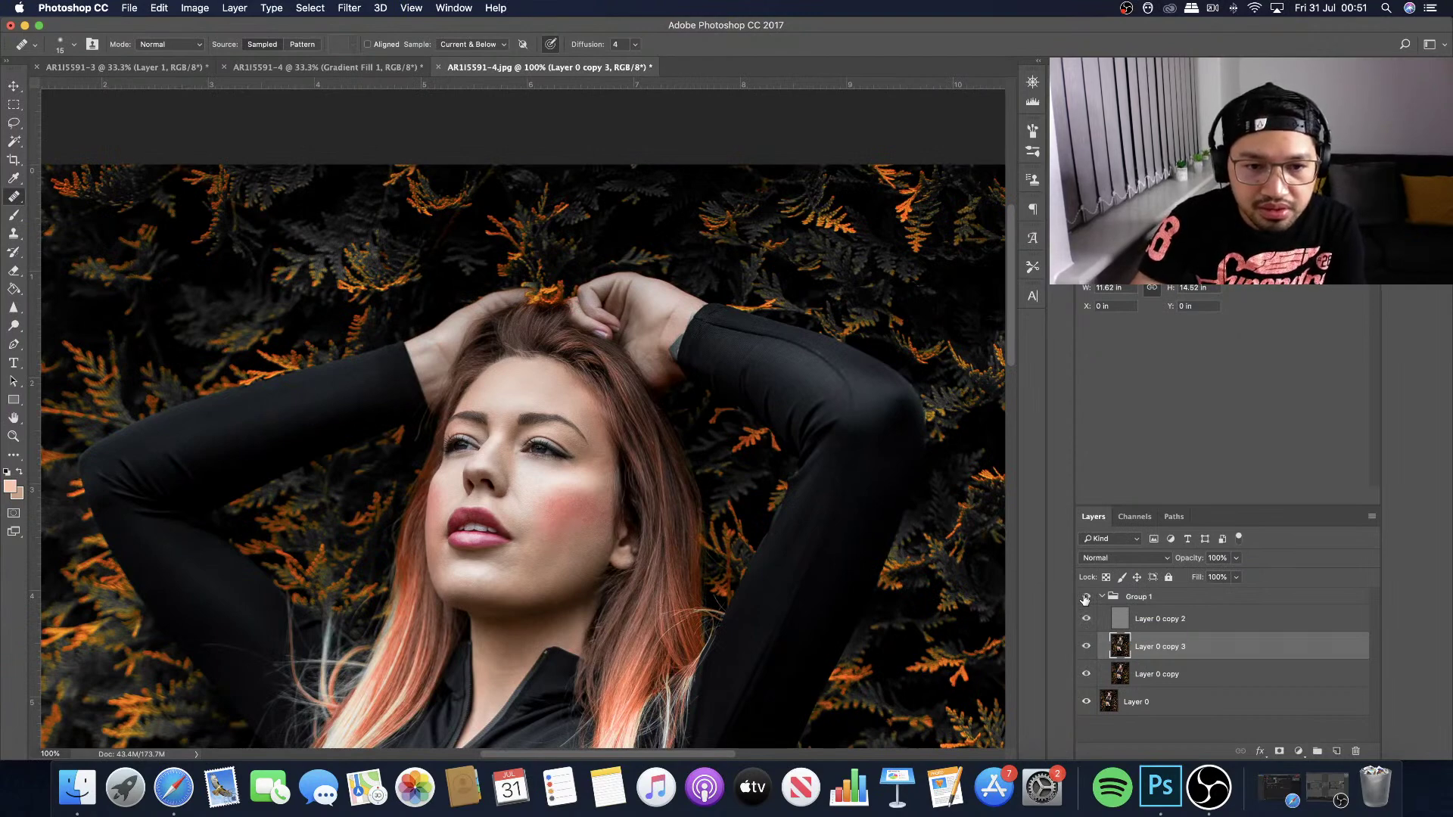
pyautogui.press('super+plus')
pyautogui.click(1088, 600)
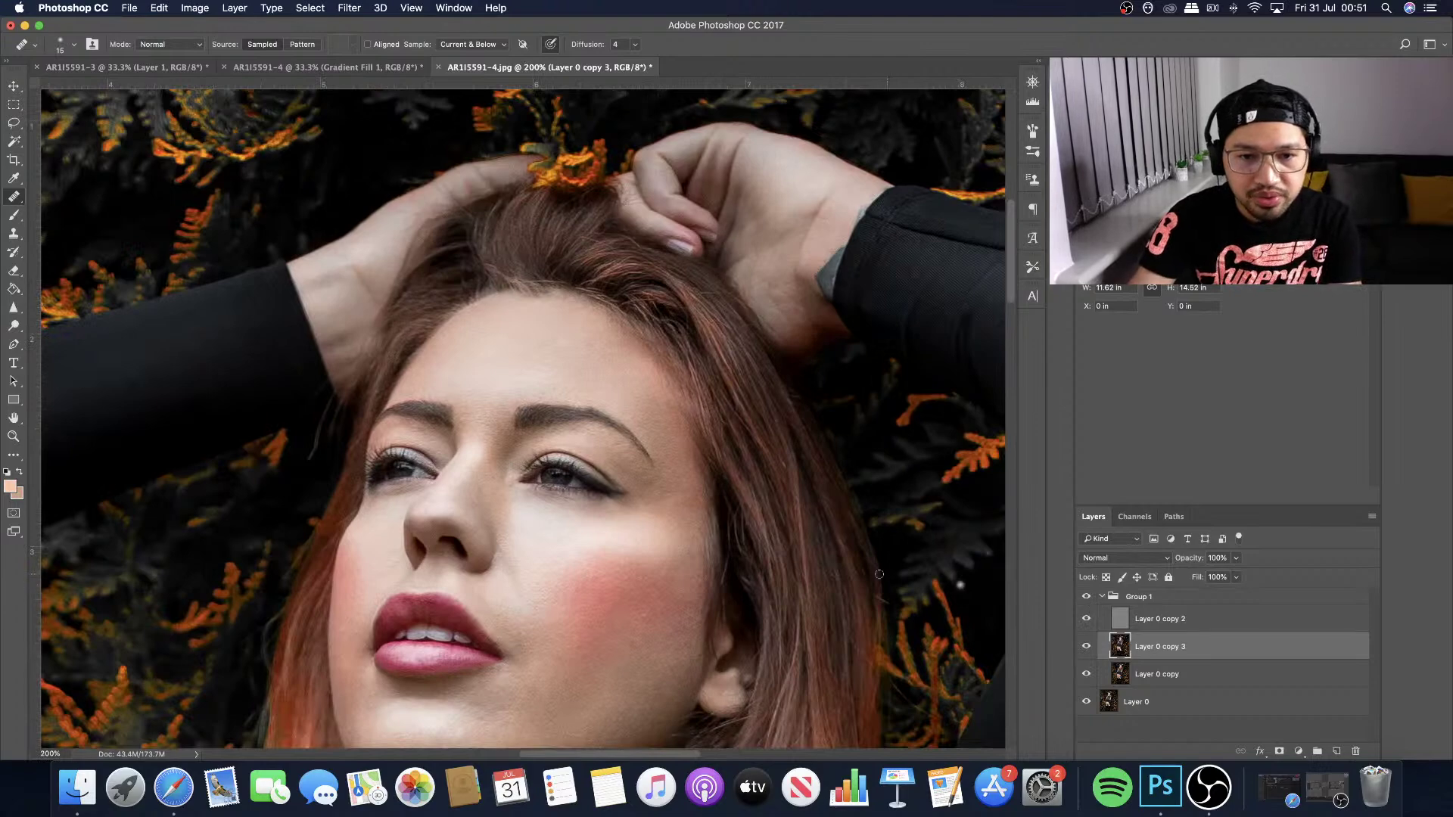
pyautogui.press('super+minus')
pyautogui.press('super+plus')
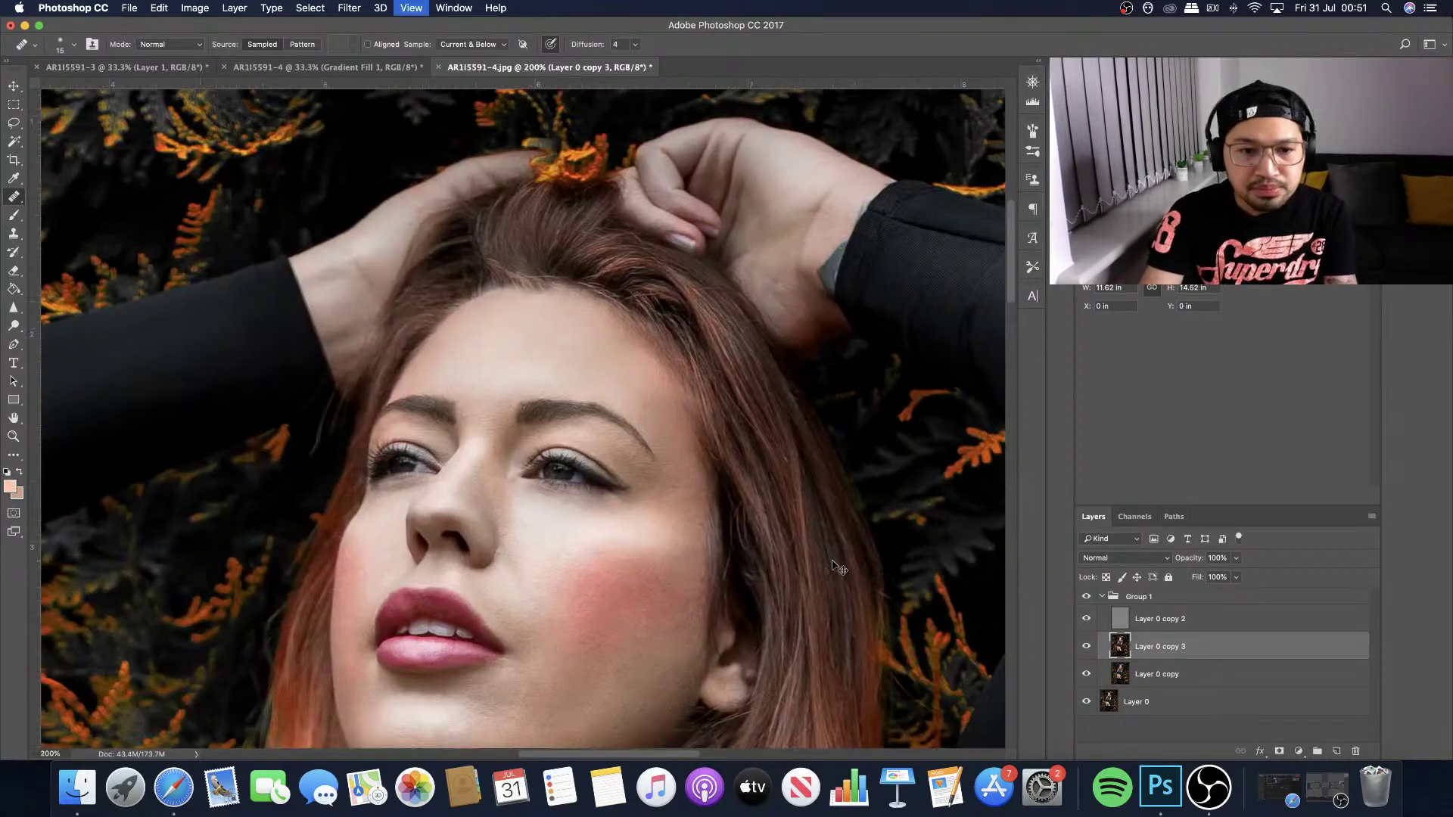
# Heal the skin around the outer end of the woman's left eyebrow with a 10-pixel brush and undo the last change.
pyautogui.press('super+plus')
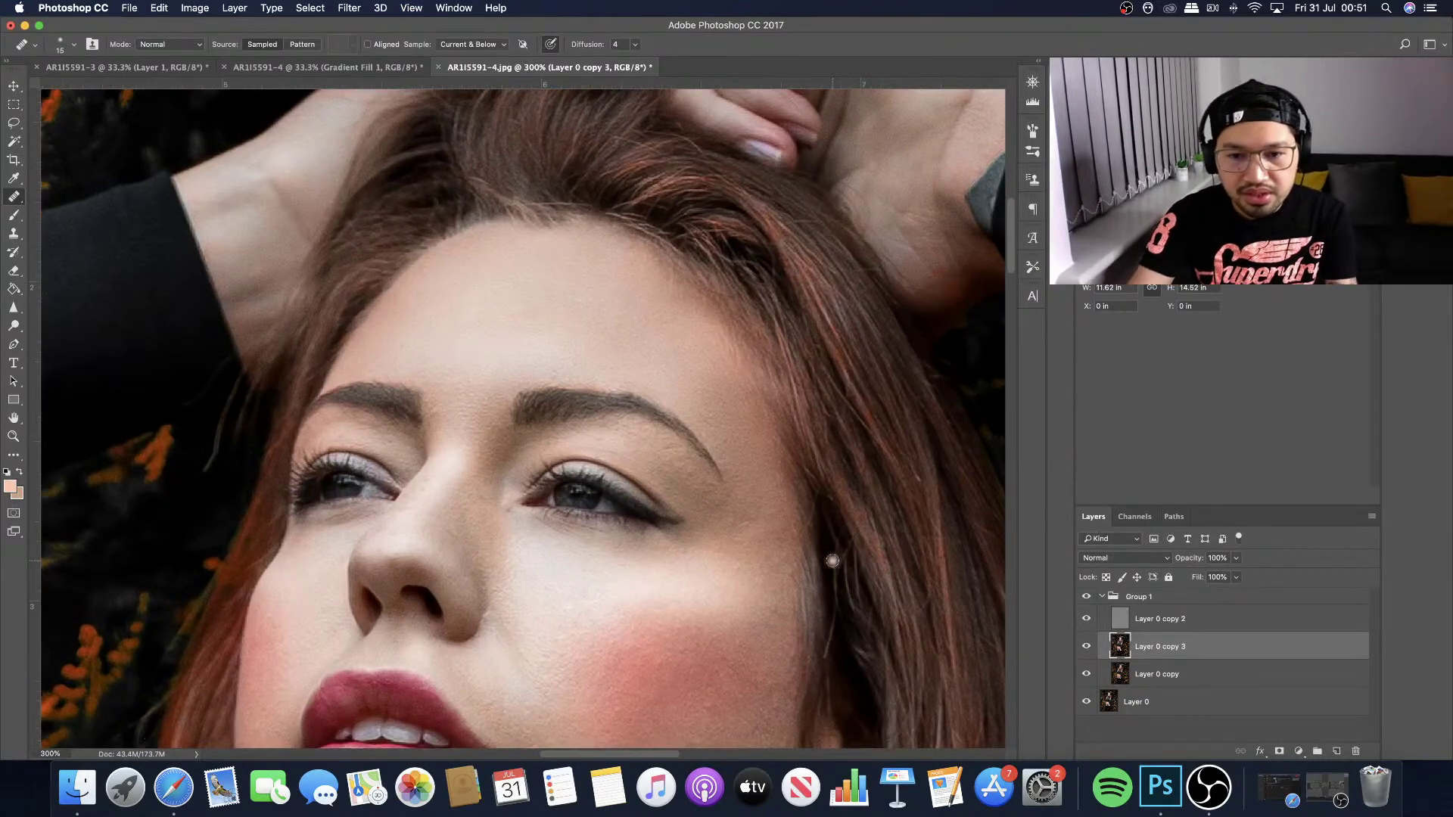
pyautogui.scroll(-2, 832, 561)
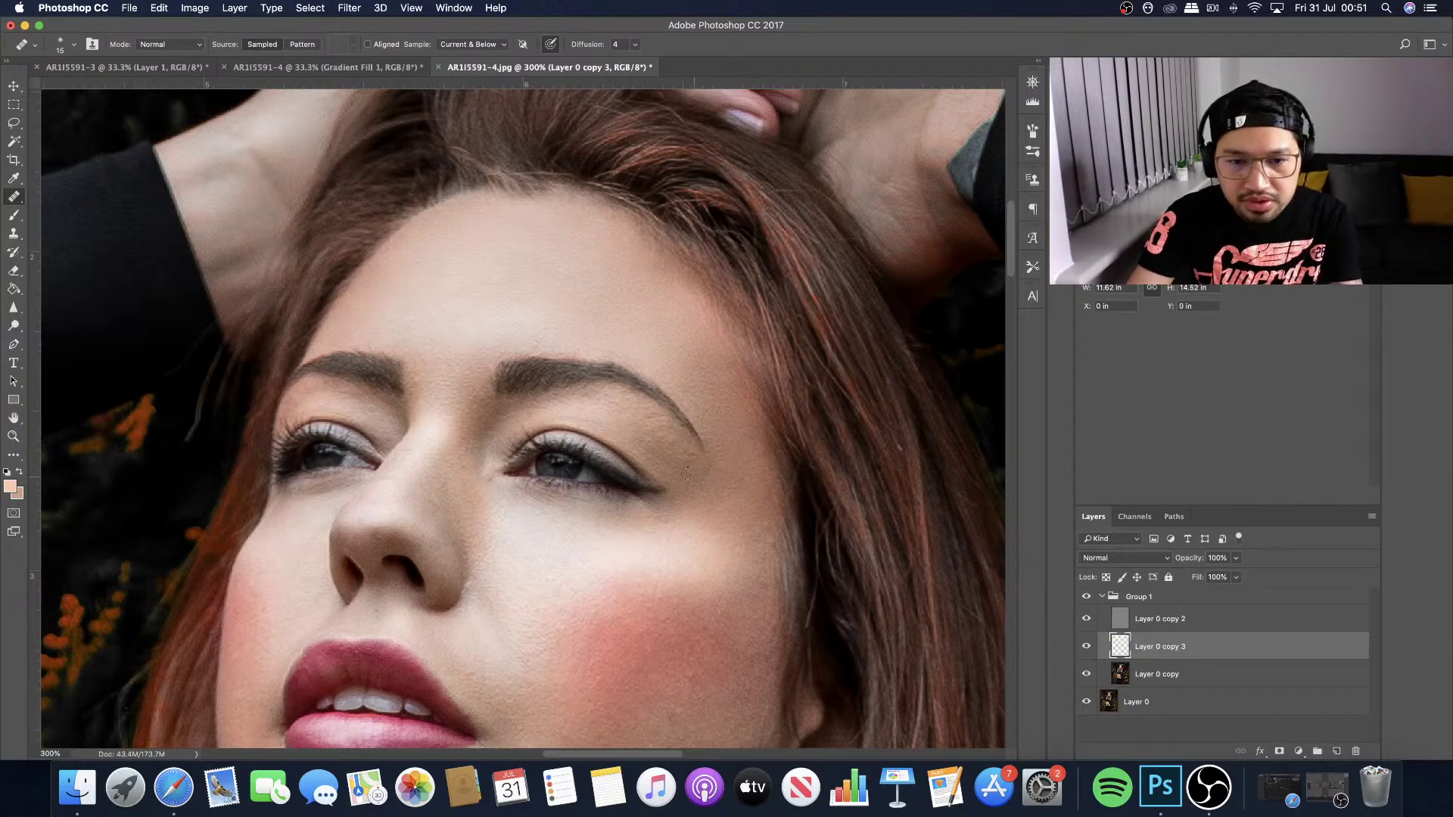
pyautogui.press('[')
pyautogui.press('[')
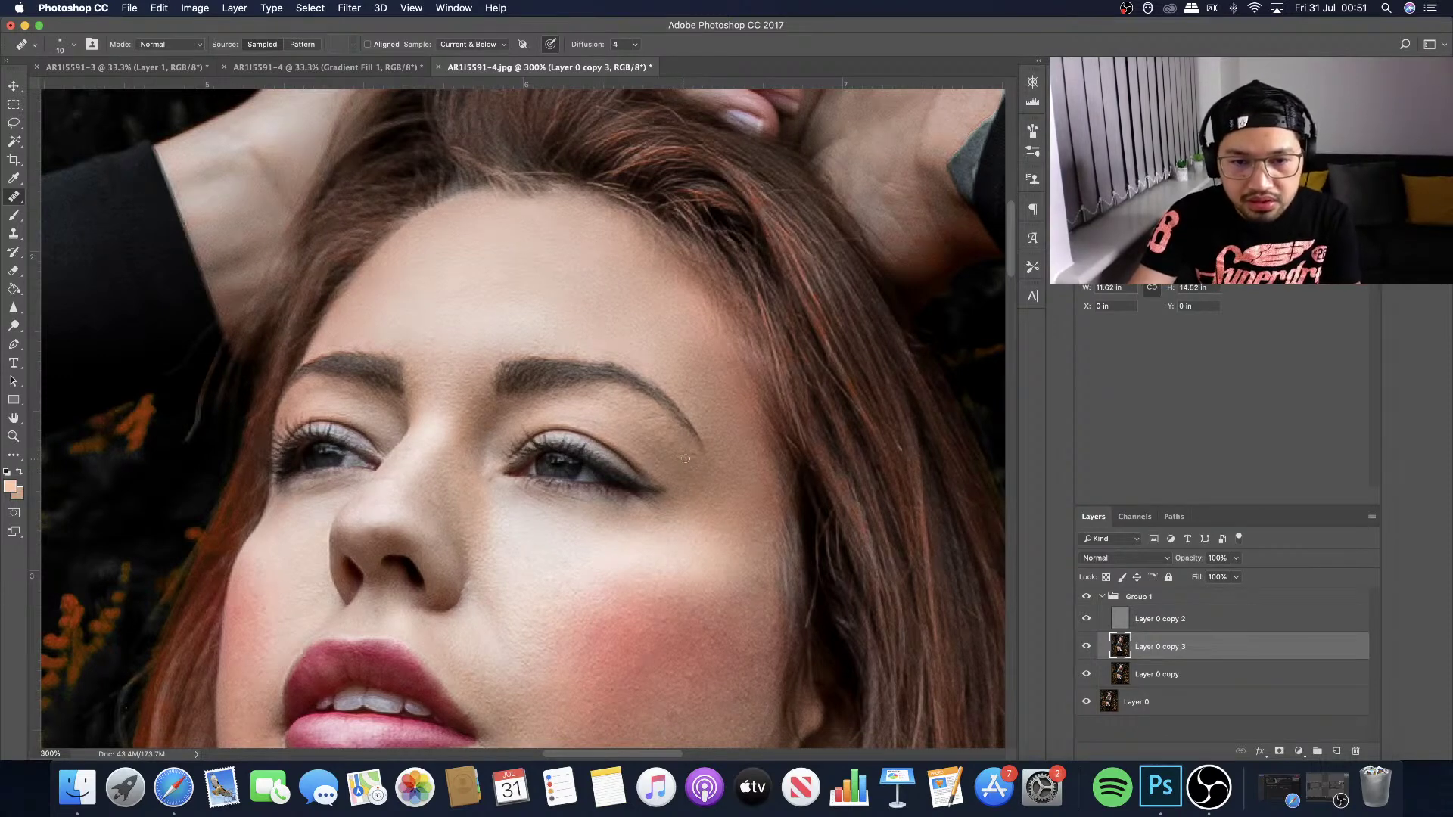
pyautogui.press('Delete')
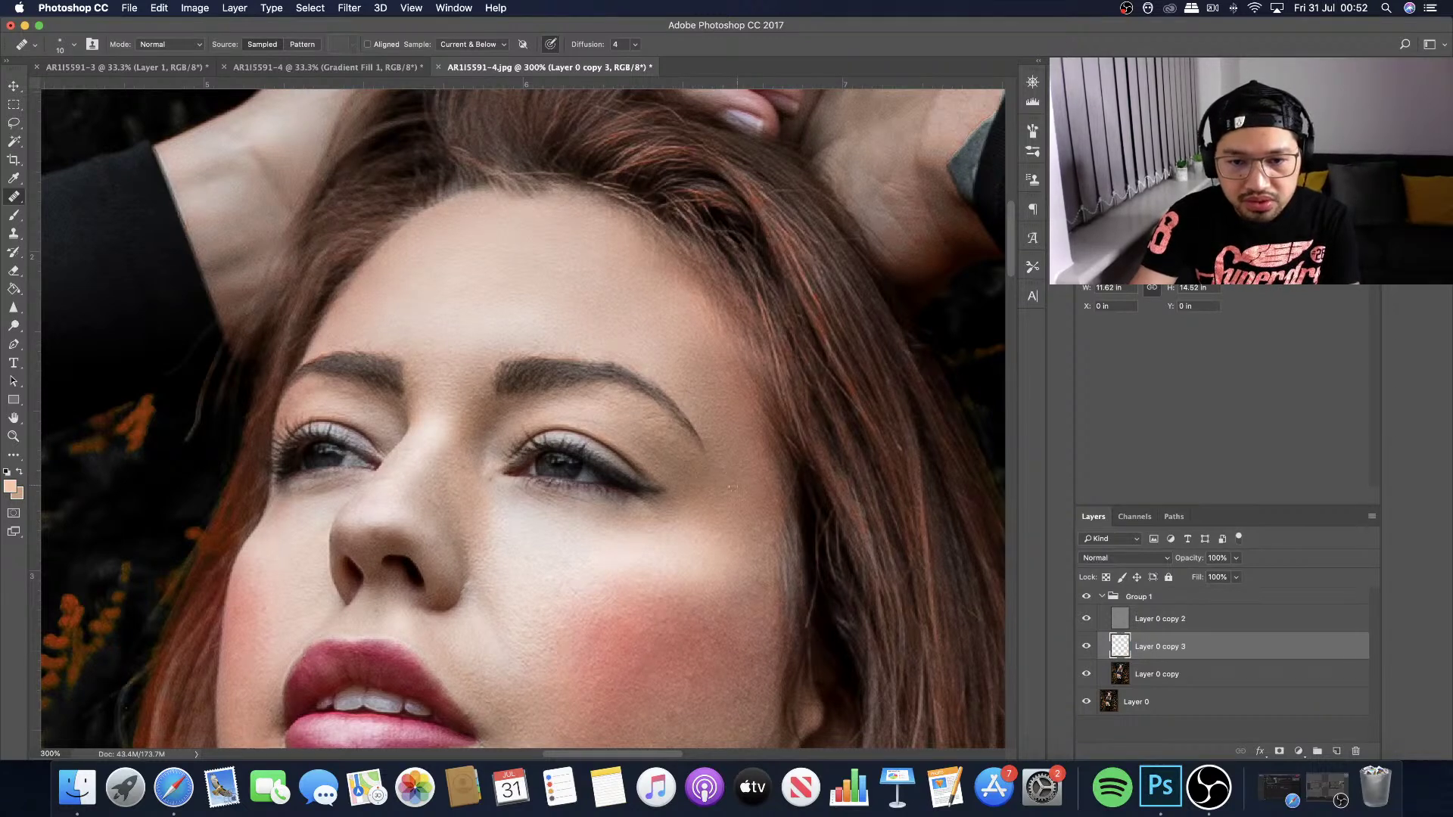
pyautogui.press('super+z')
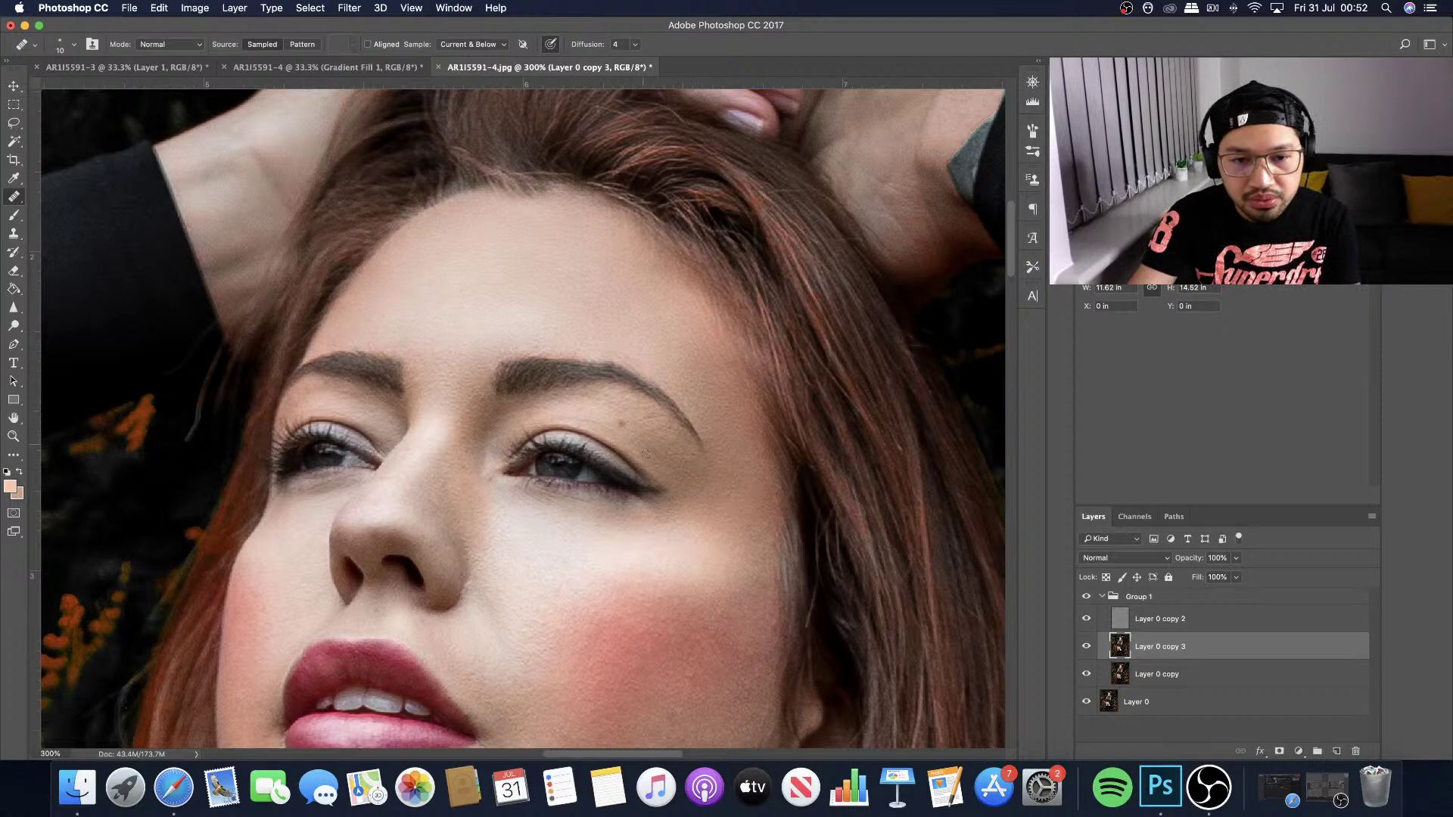
# Heal the skin beneath the woman's left eye and out towards her temple with a 15-pixel brush.
pyautogui.scroll(-3, 643, 450)
pyautogui.hscroll(2, 643, 450)
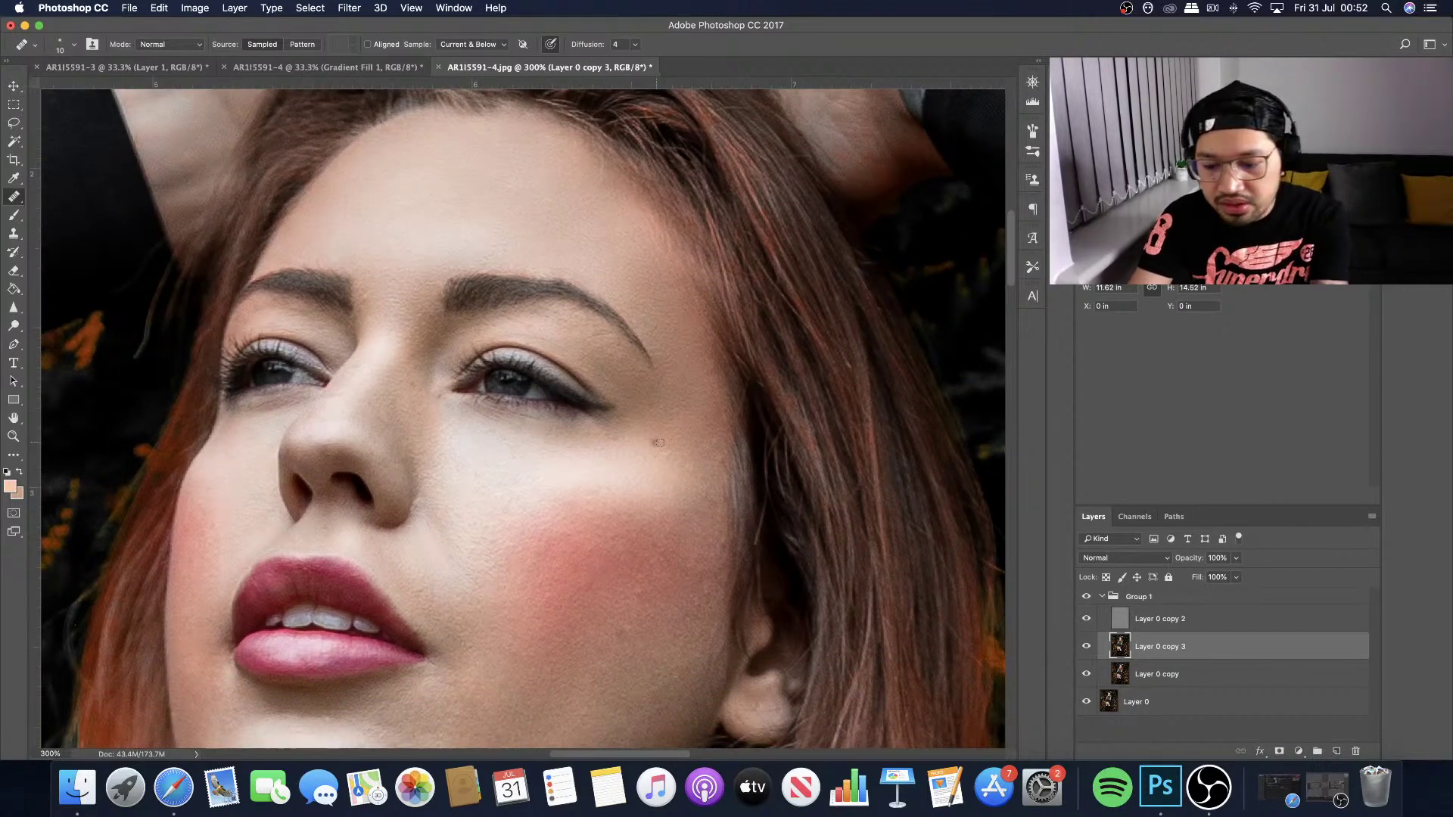
pyautogui.press(']')
pyautogui.press(']')
pyautogui.press(']')
pyautogui.moveTo(651, 432)
pyautogui.mouseDown()
pyautogui.moveTo(615, 443)
pyautogui.moveTo(667, 448)
pyautogui.moveTo(692, 471)
pyautogui.mouseUp()
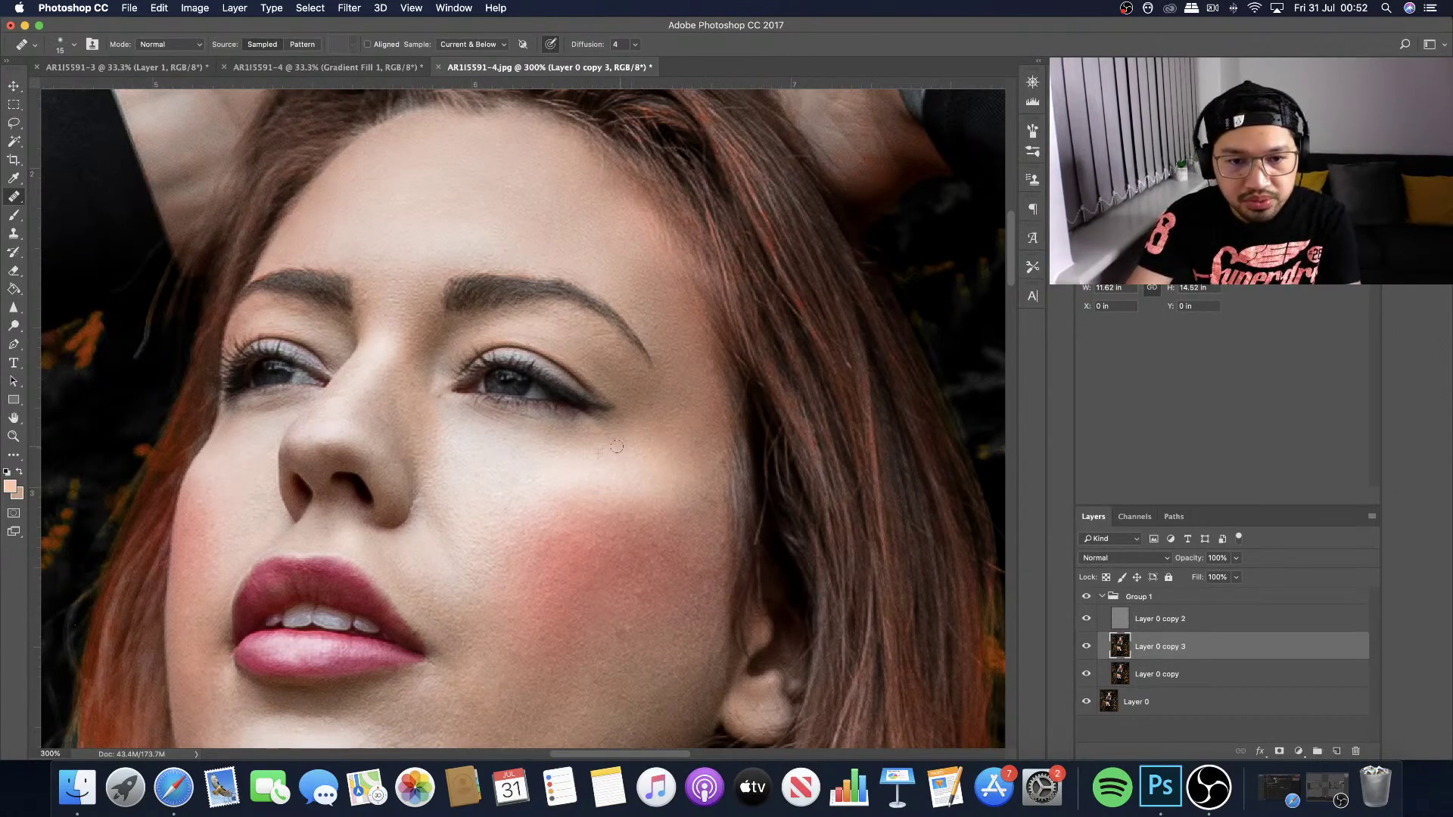
pyautogui.moveTo(565, 445); pyautogui.dragTo(536, 441)
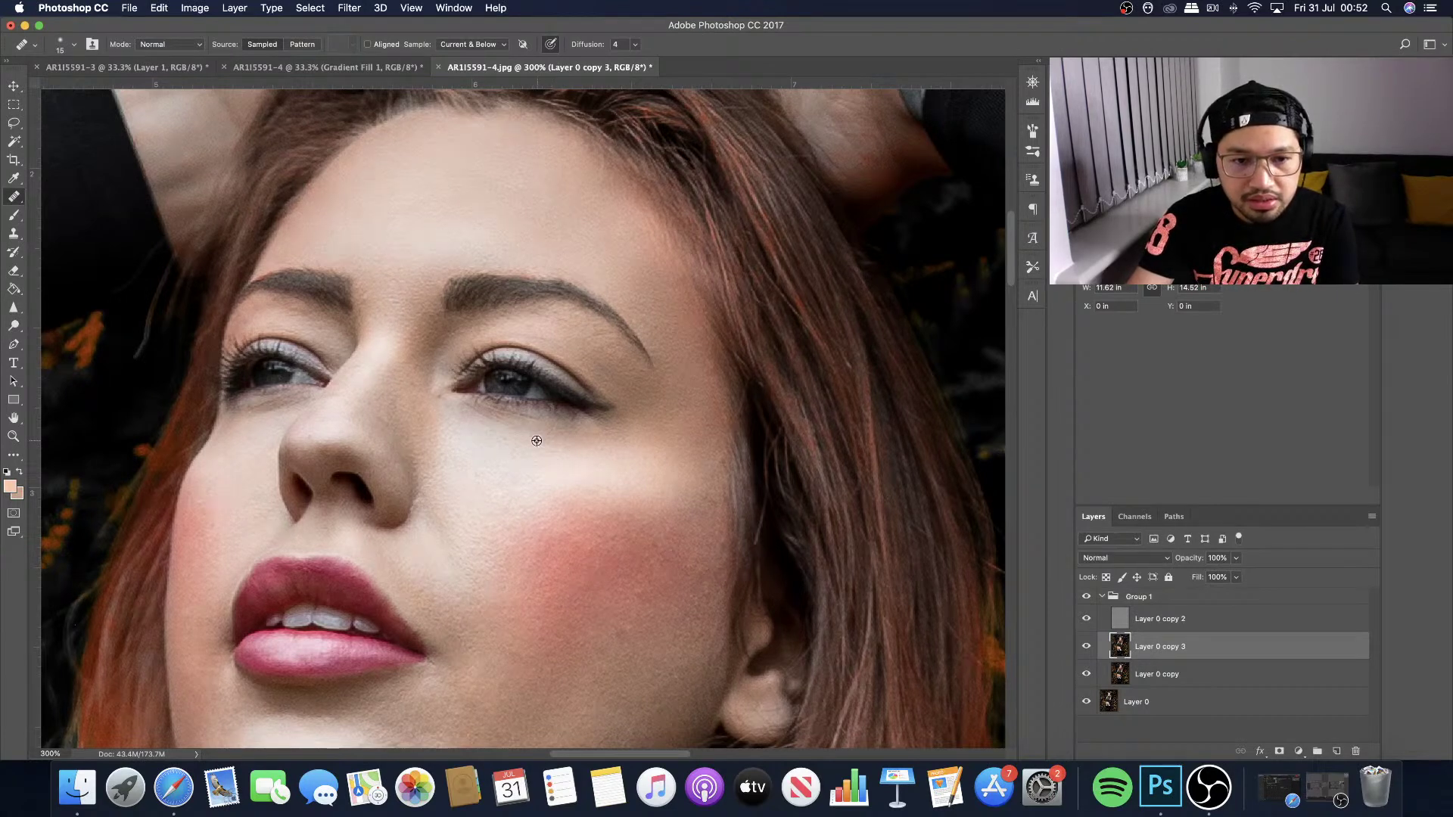
pyautogui.click(545, 436)
pyautogui.click(584, 432)
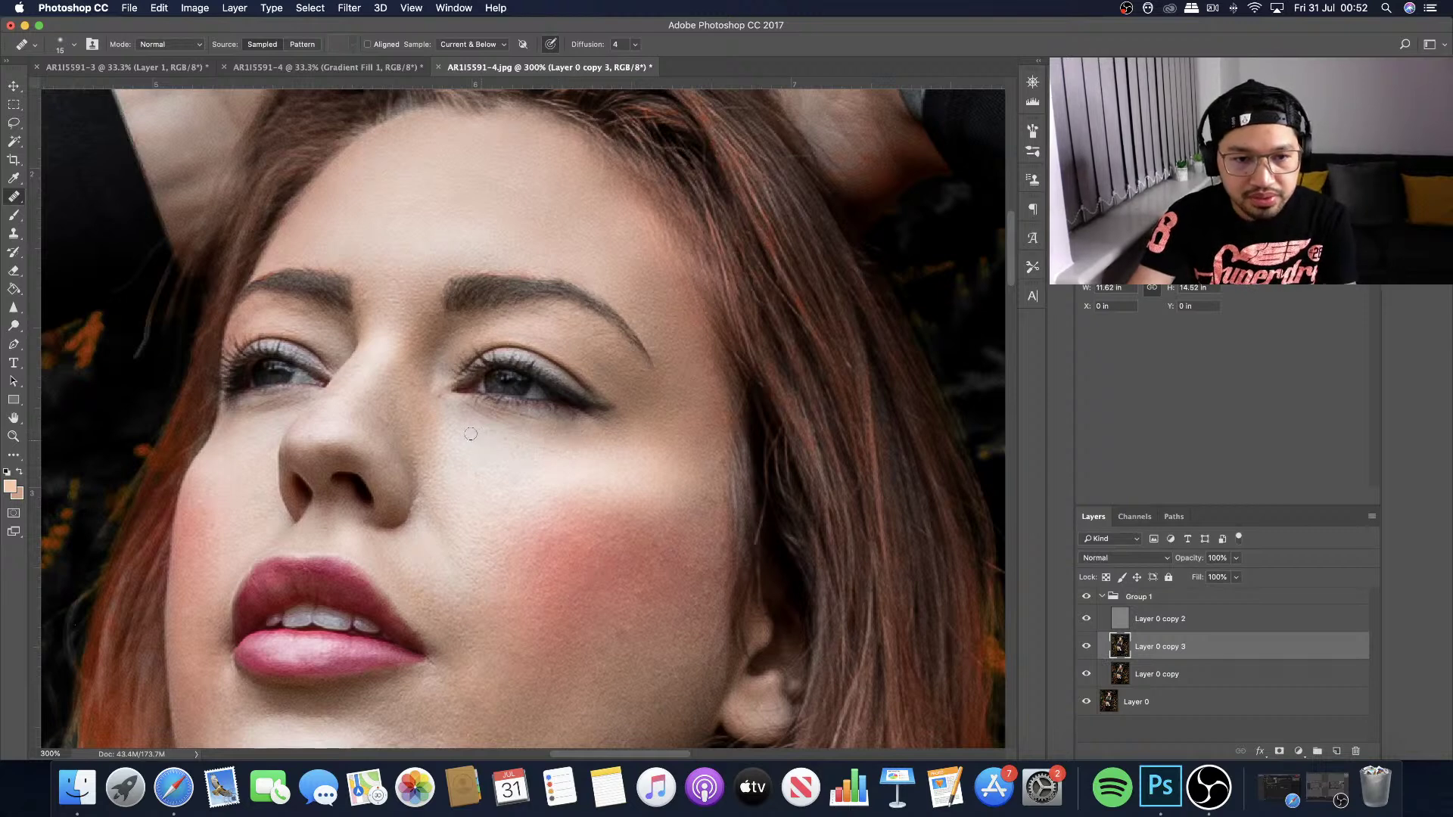
pyautogui.moveTo(471, 432); pyautogui.dragTo(681, 464)
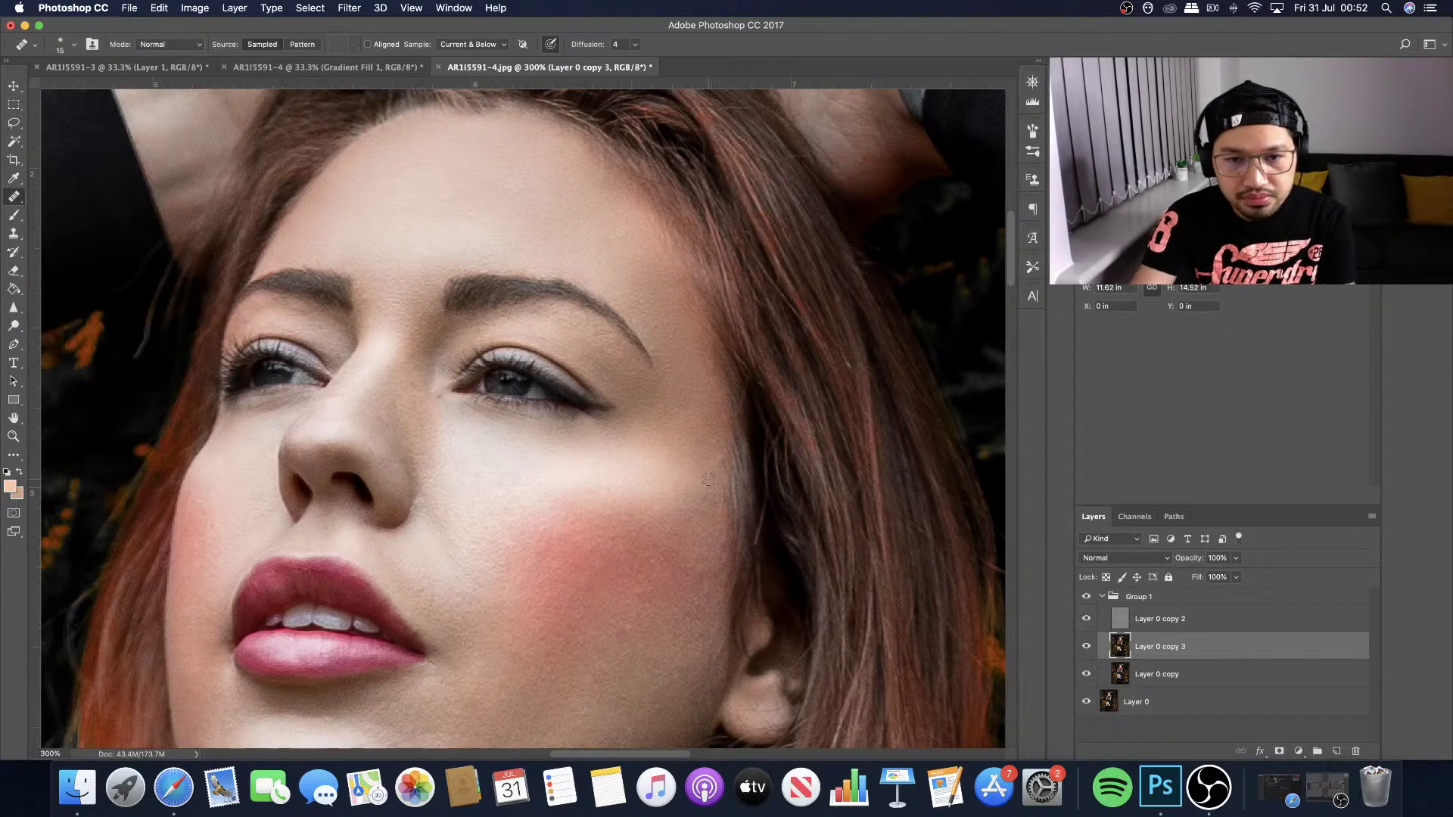
# Heal the skin beside the hairline at the woman's left temple and along the top of her left cheek with a 20-pixel brush.
pyautogui.scroll(-3, 706, 479)
pyautogui.hscroll(3, 706, 478)
pyautogui.press(']')
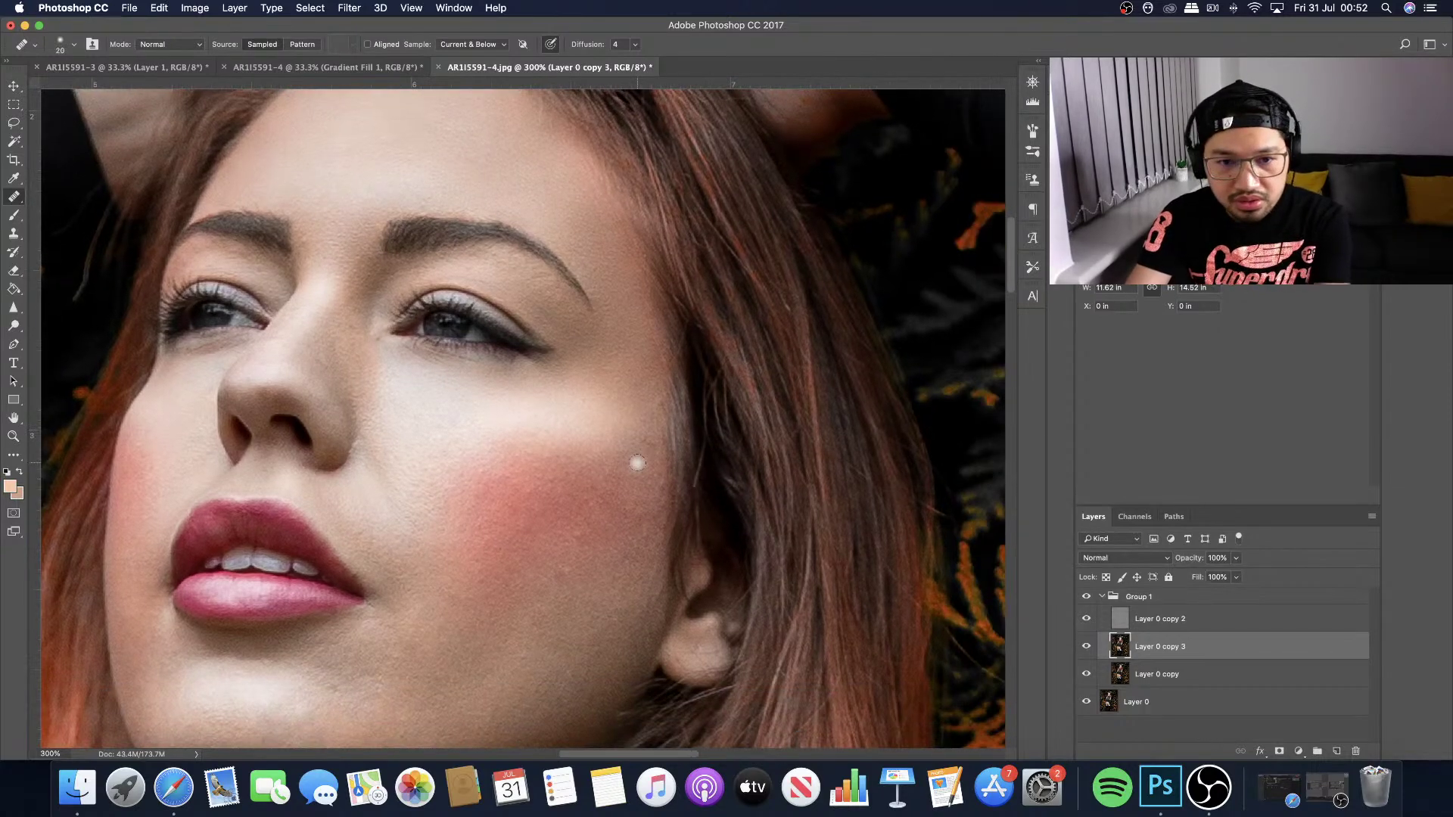
pyautogui.moveTo(638, 458); pyautogui.dragTo(656, 407)
pyautogui.click(539, 441)
pyautogui.click(550, 462)
pyautogui.click(569, 463)
# Heal the outer part of the woman's left cheek between the blush and the hairline.
pyautogui.click(636, 476)
pyautogui.click(636, 514)
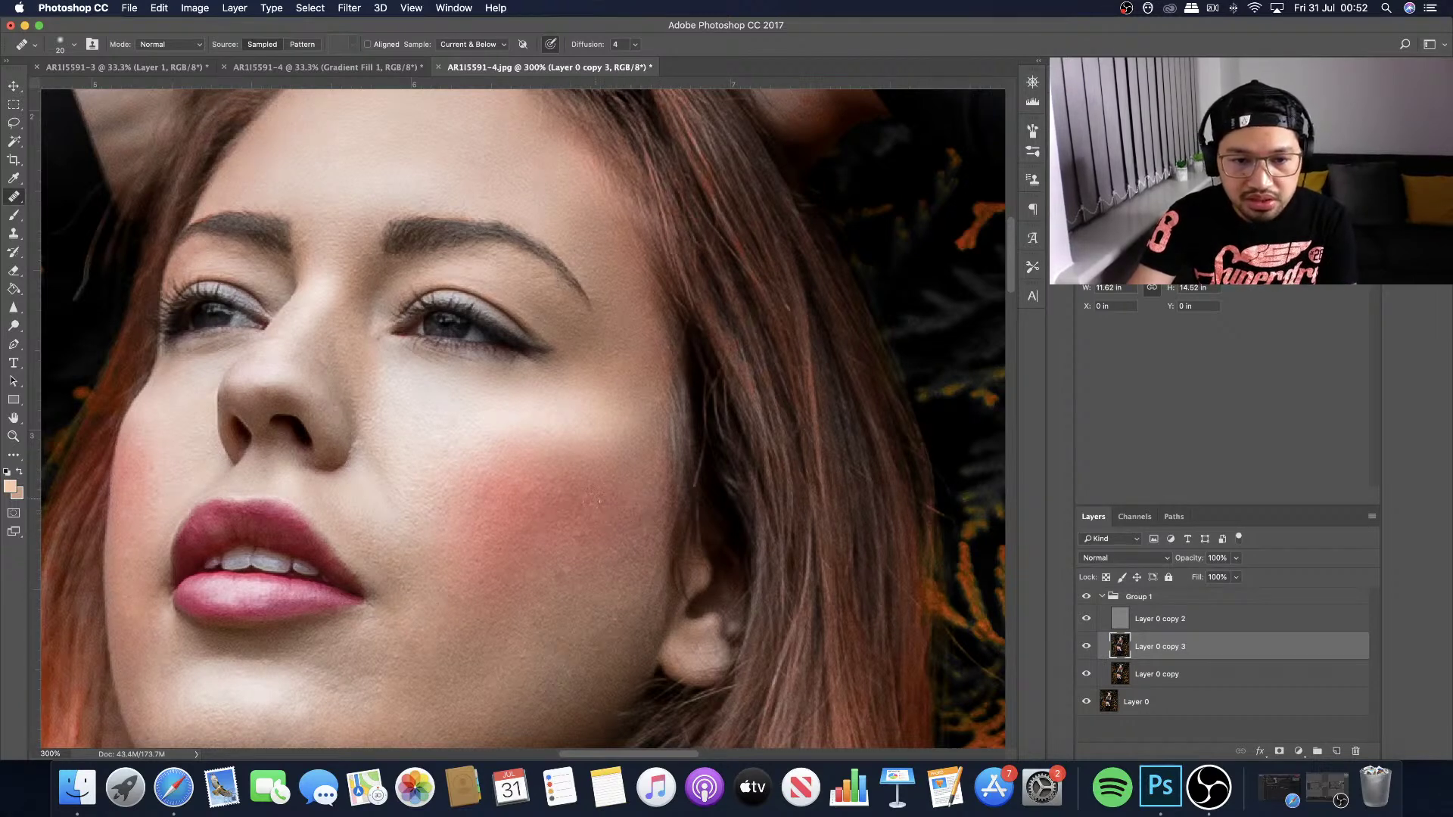
pyautogui.click(610, 479)
pyautogui.click(601, 510)
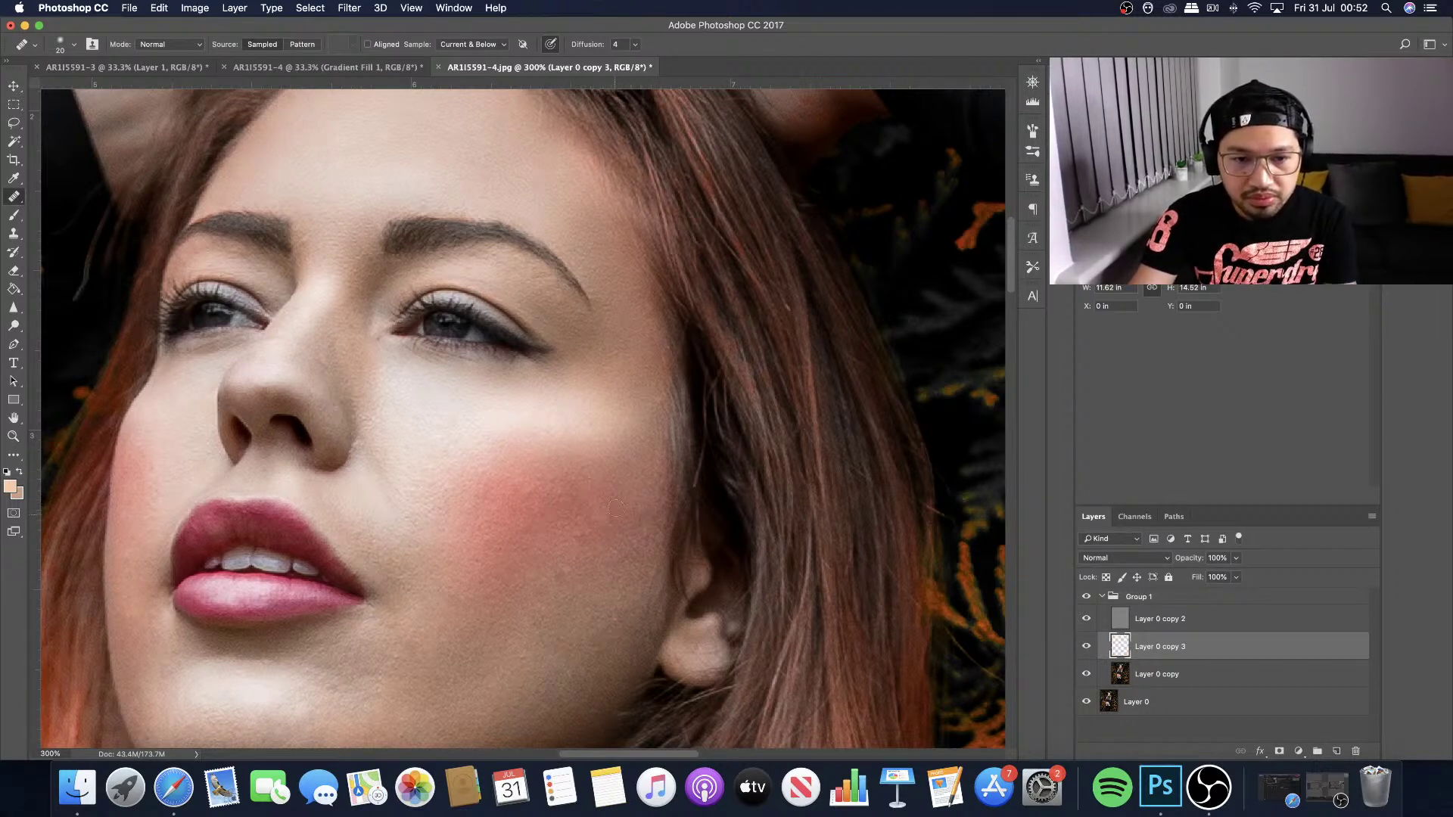
pyautogui.scroll(-5, 620, 507)
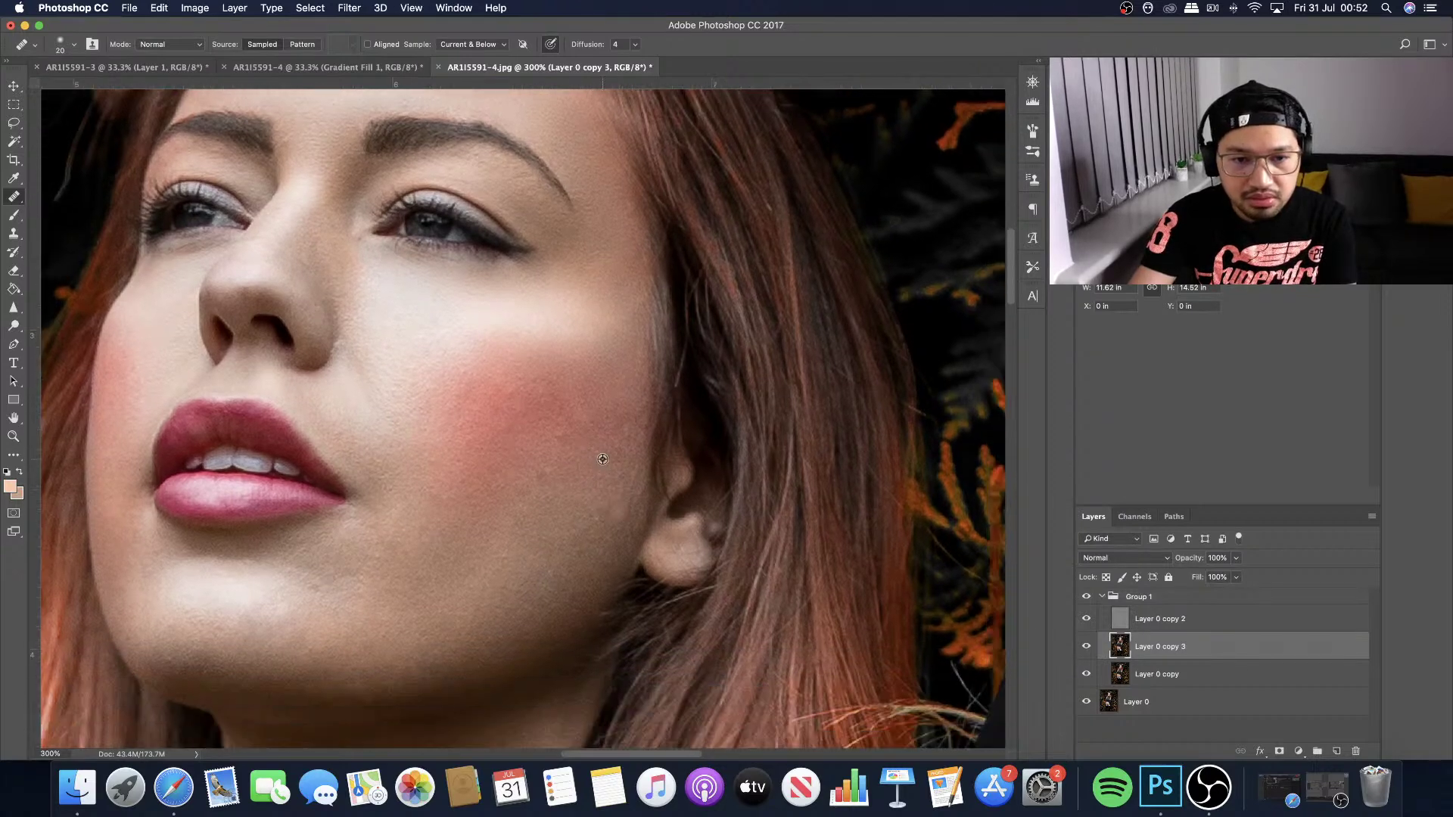
pyautogui.click(611, 435)
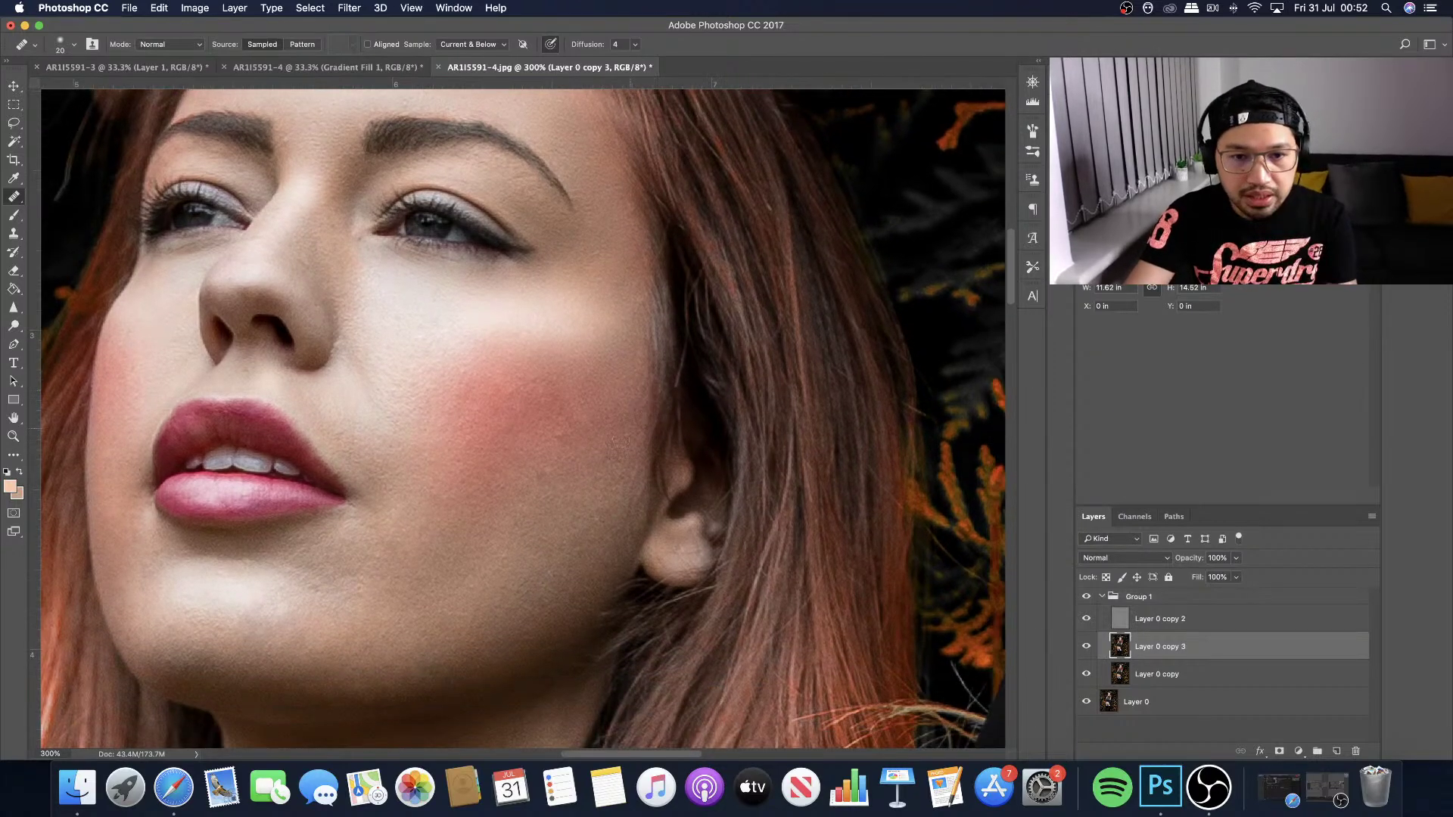
pyautogui.click(632, 414)
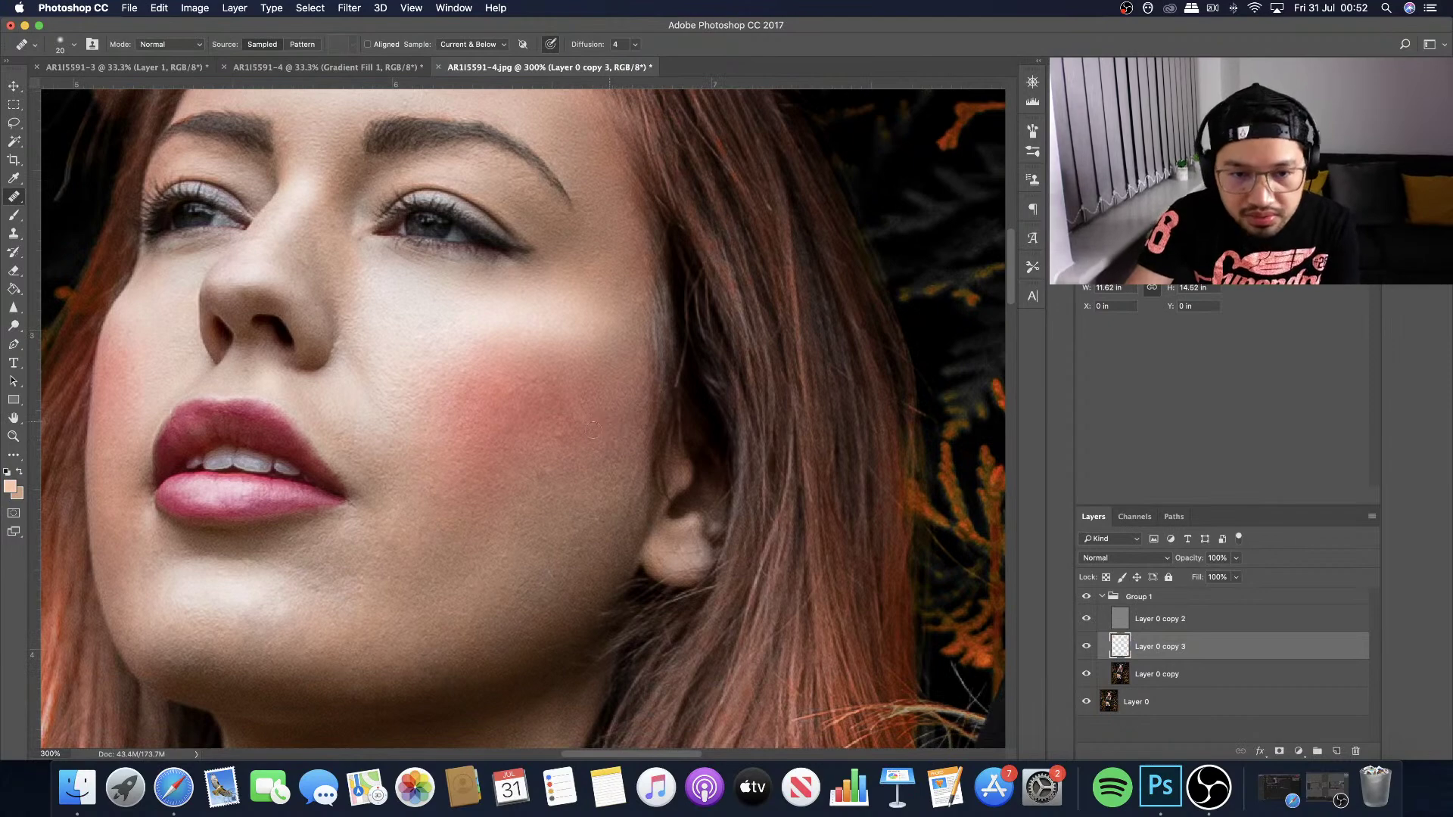
pyautogui.click(608, 446)
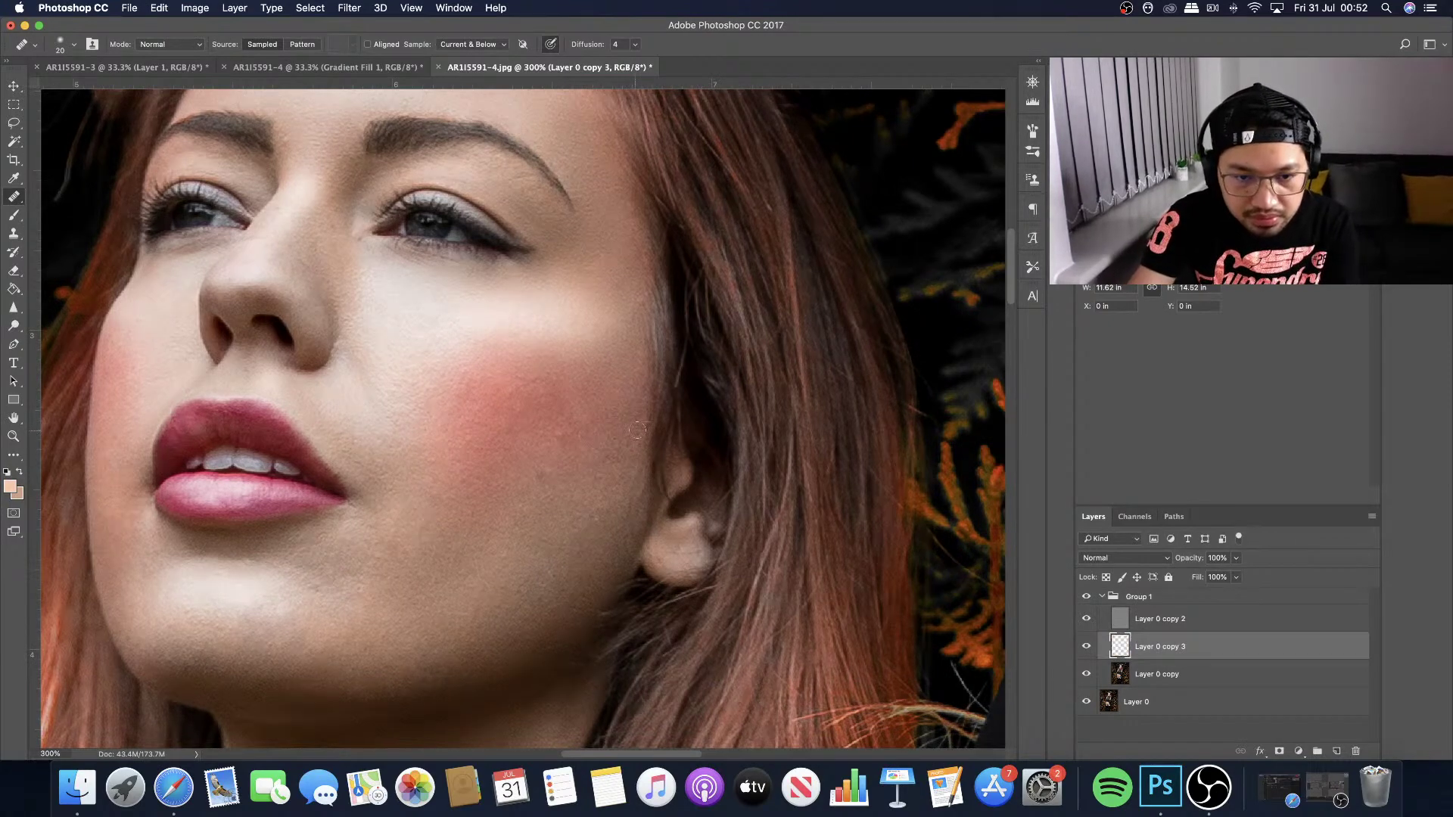
# Heal the spots in the upper and central part of the blush on the woman's left cheek.
pyautogui.click(570, 409)
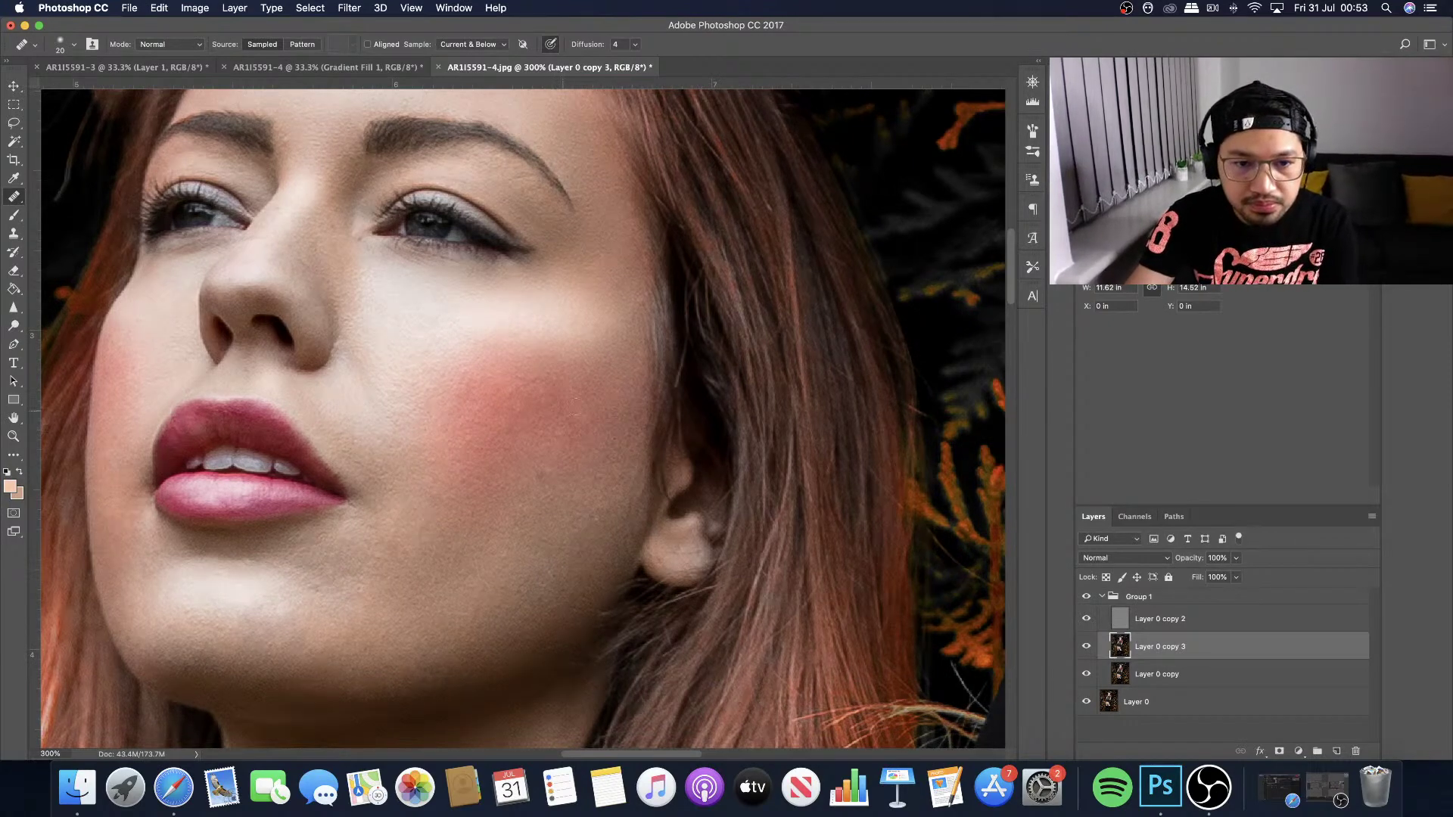
pyautogui.click(568, 399)
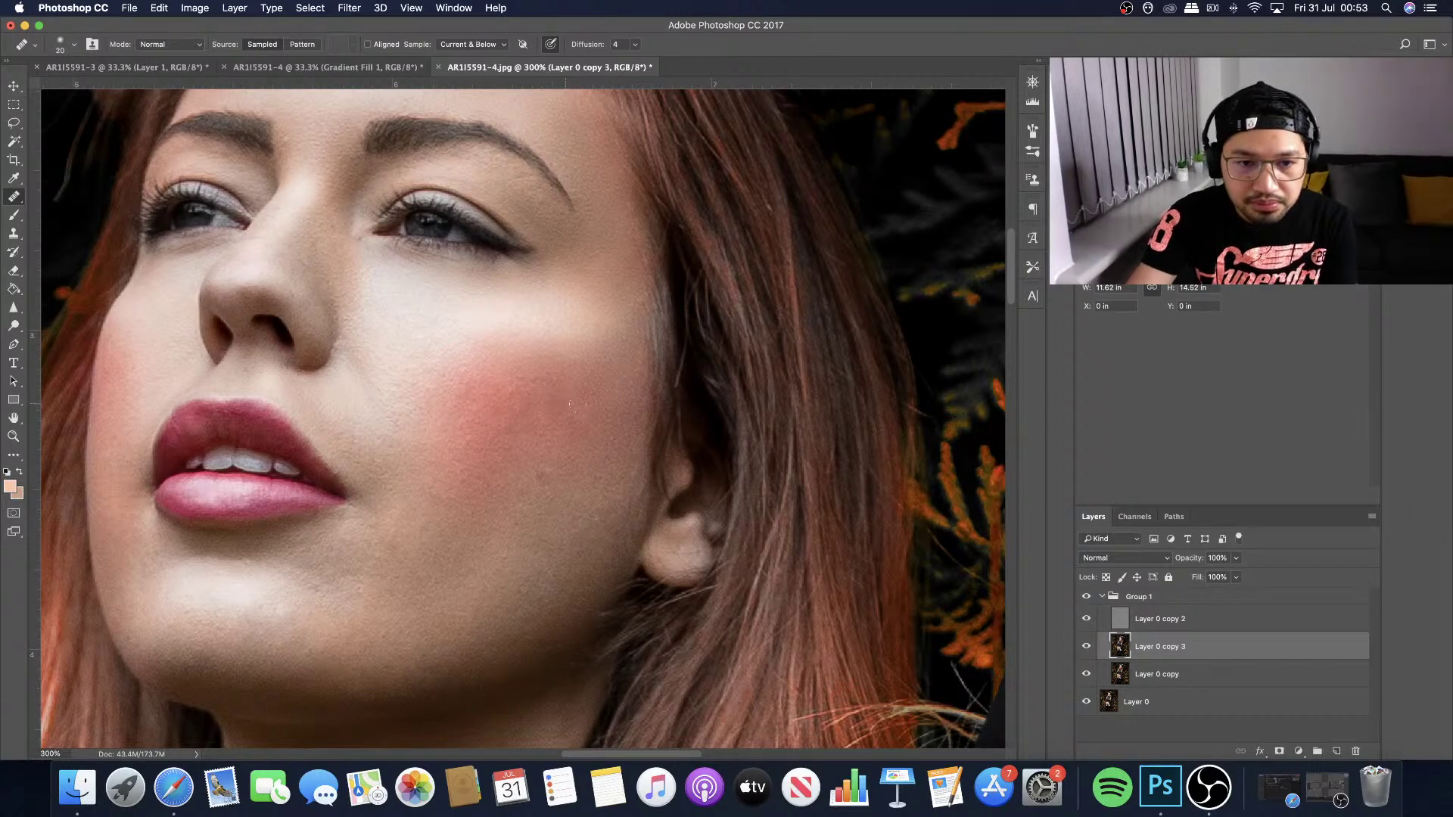
pyautogui.click(535, 386)
pyautogui.click(501, 410)
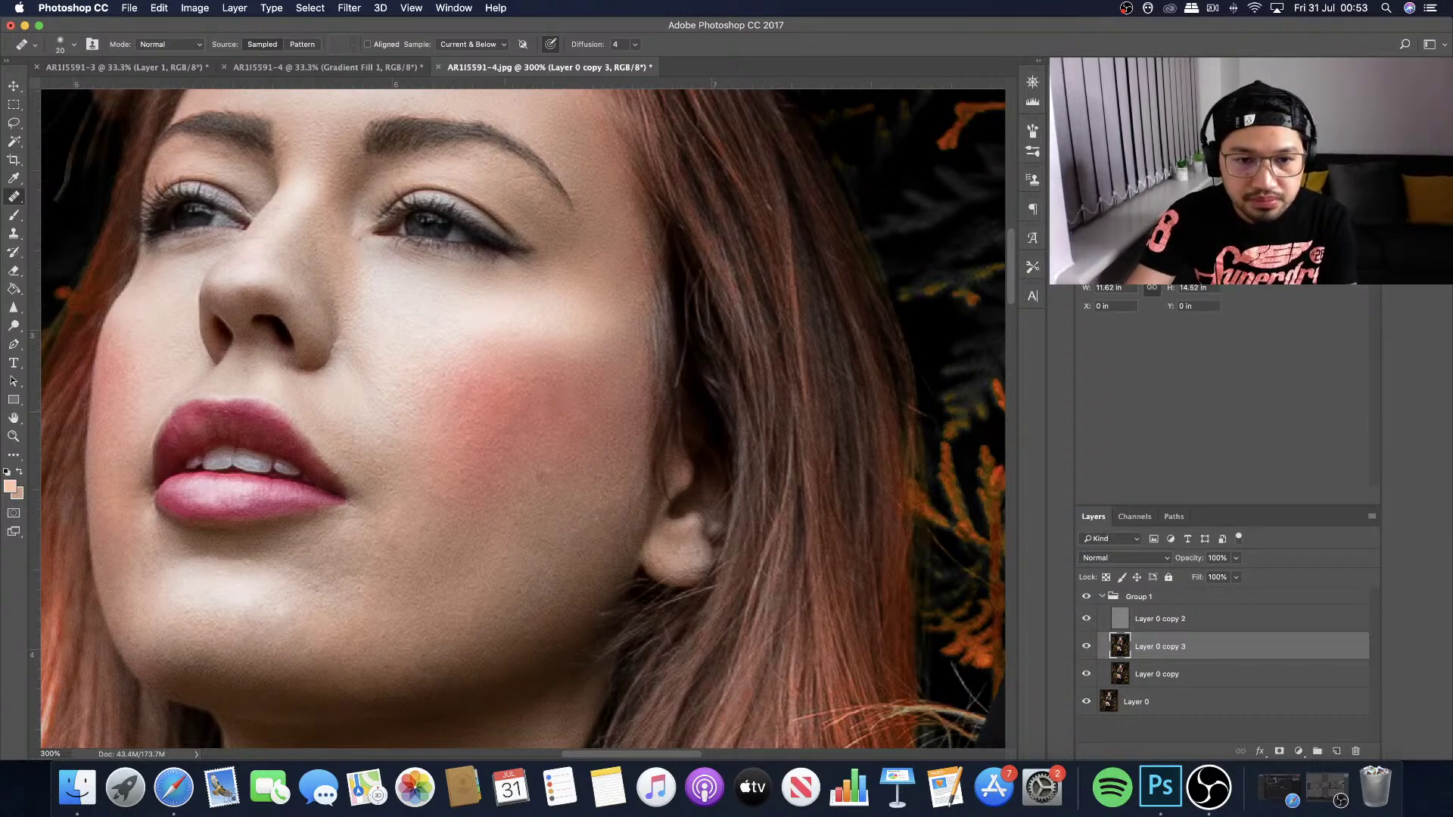
pyautogui.click(514, 421)
pyautogui.click(509, 406)
pyautogui.click(481, 397)
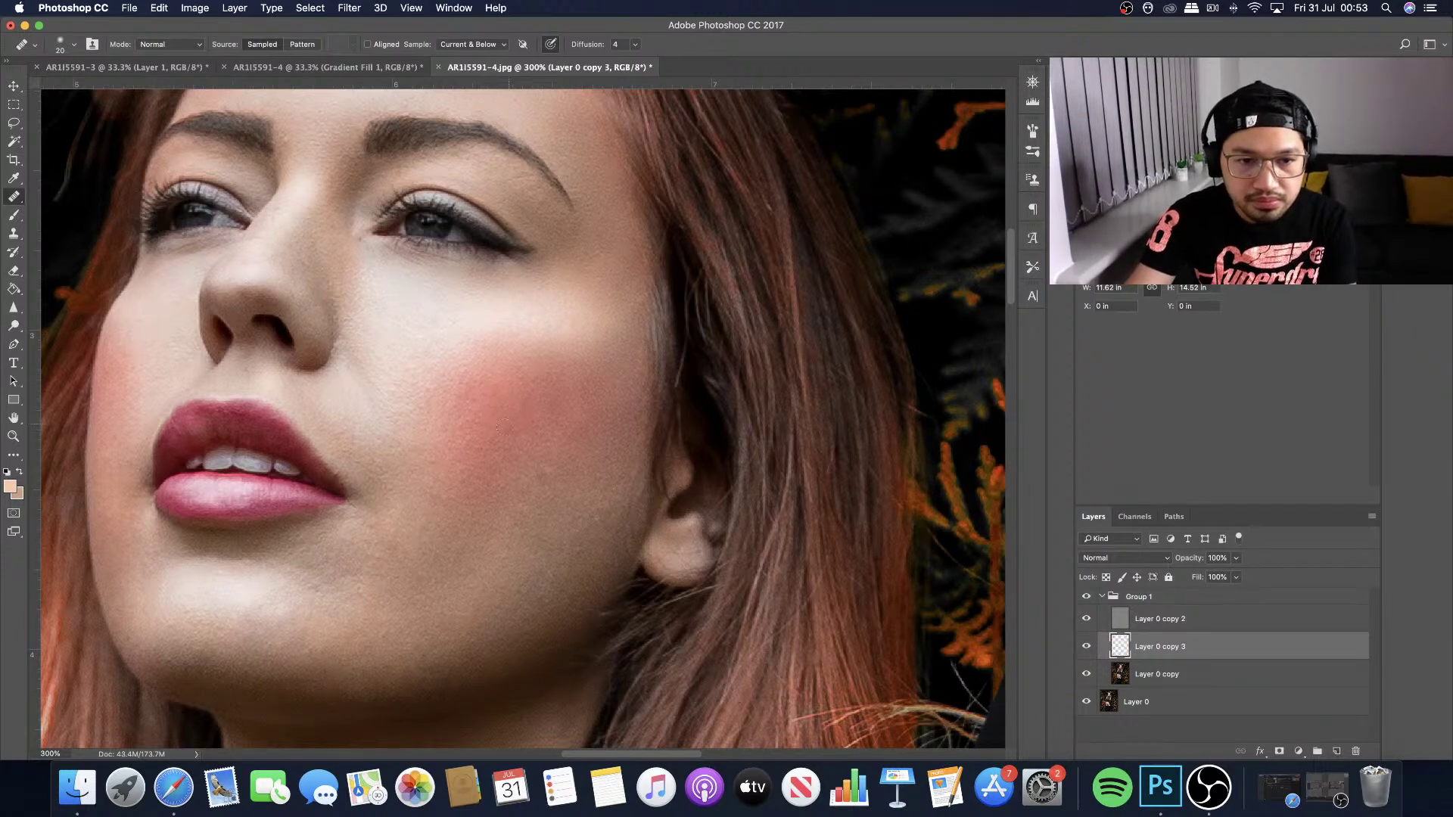
# Heal the inner and lower parts of the blush on the woman's left cheek, plus the spots towards her ear.
pyautogui.click(490, 428)
pyautogui.click(477, 431)
pyautogui.click(473, 431)
pyautogui.click(462, 415)
pyautogui.click(469, 392)
pyautogui.click(454, 401)
pyautogui.click(472, 467)
pyautogui.click(490, 468)
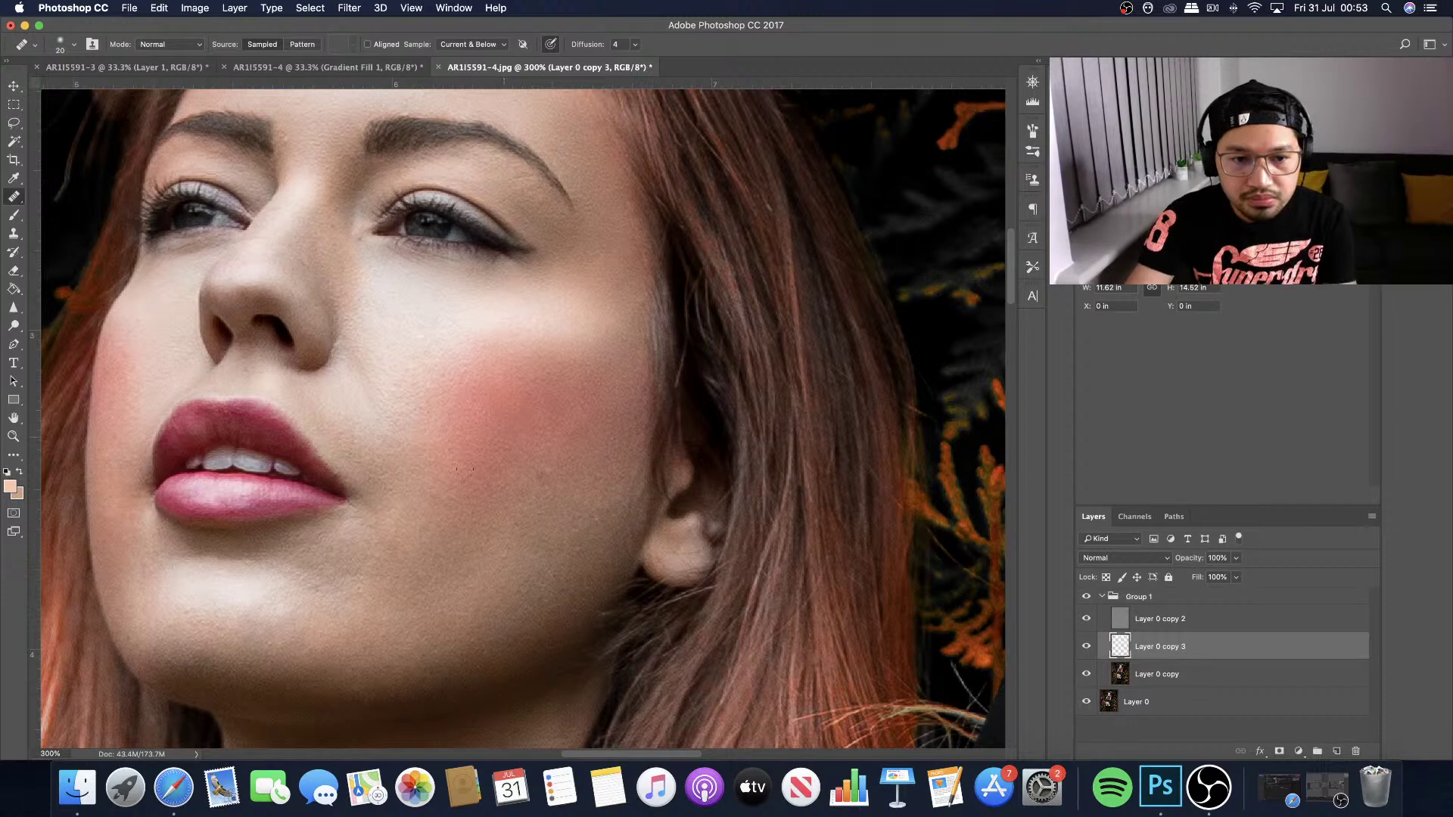
pyautogui.click(526, 454)
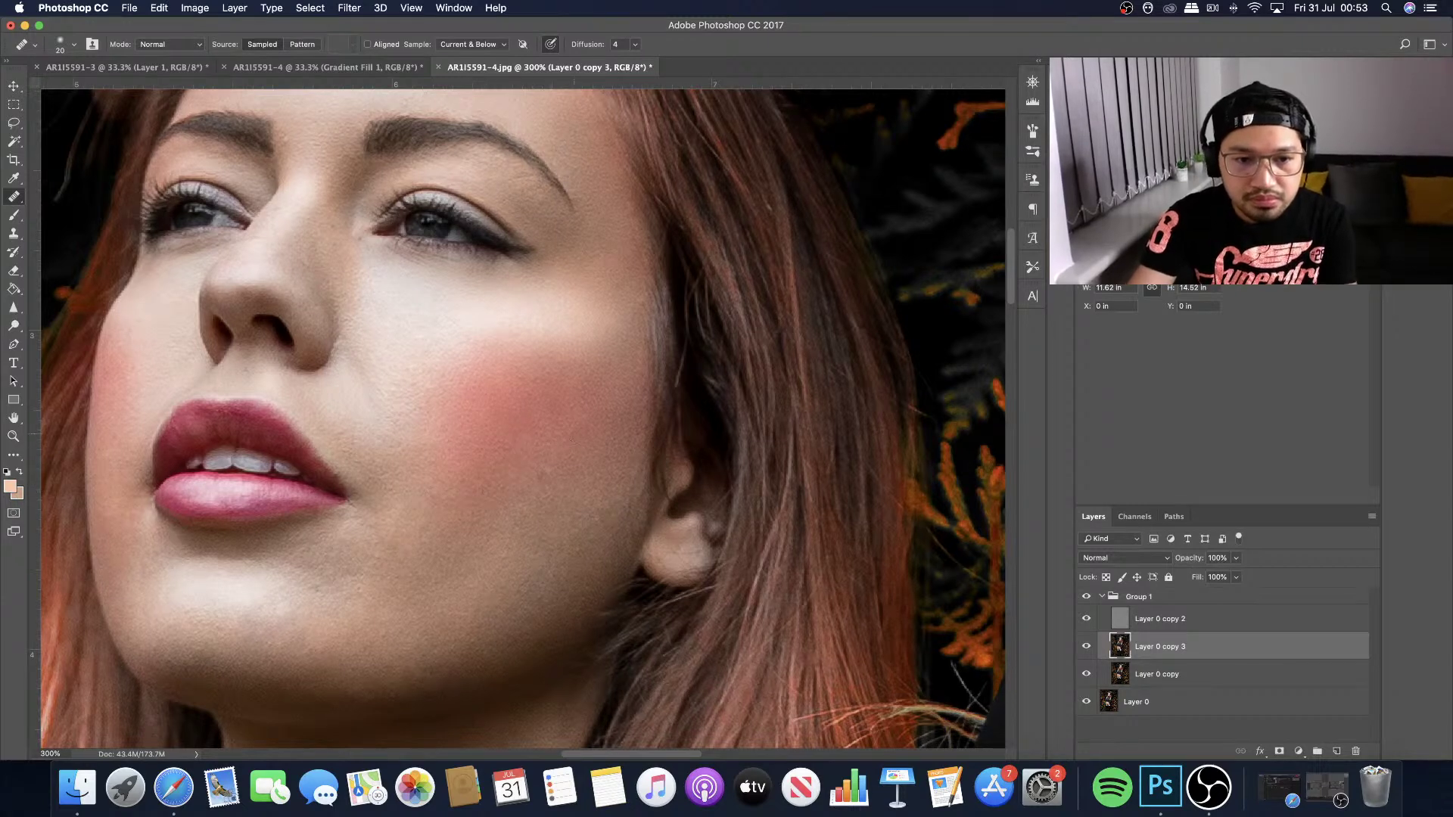
pyautogui.click(591, 425)
pyautogui.click(618, 409)
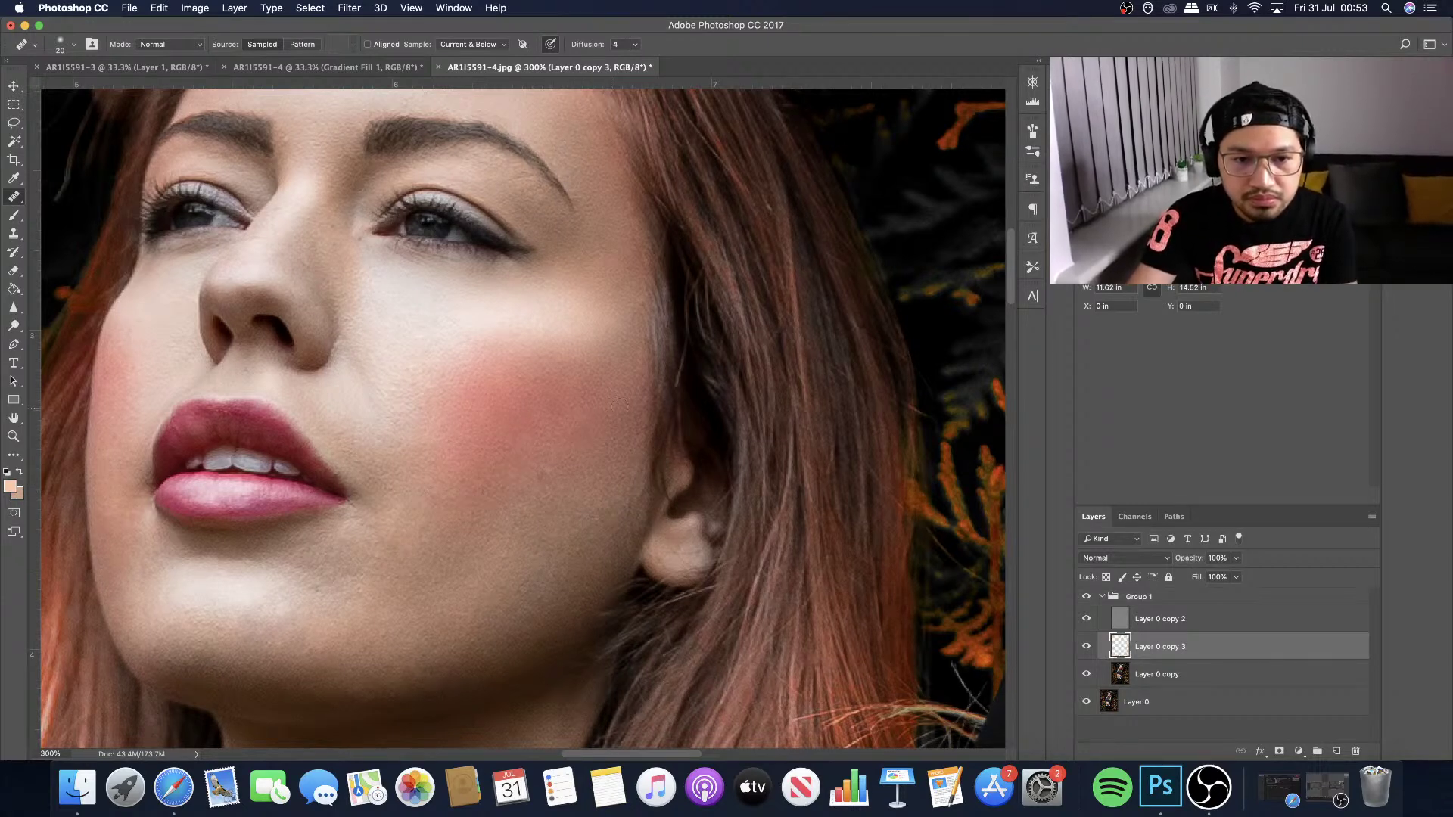
# Heal the skin below the blush and along its inner side, between the woman's left cheek and mouth.
pyautogui.click(506, 513)
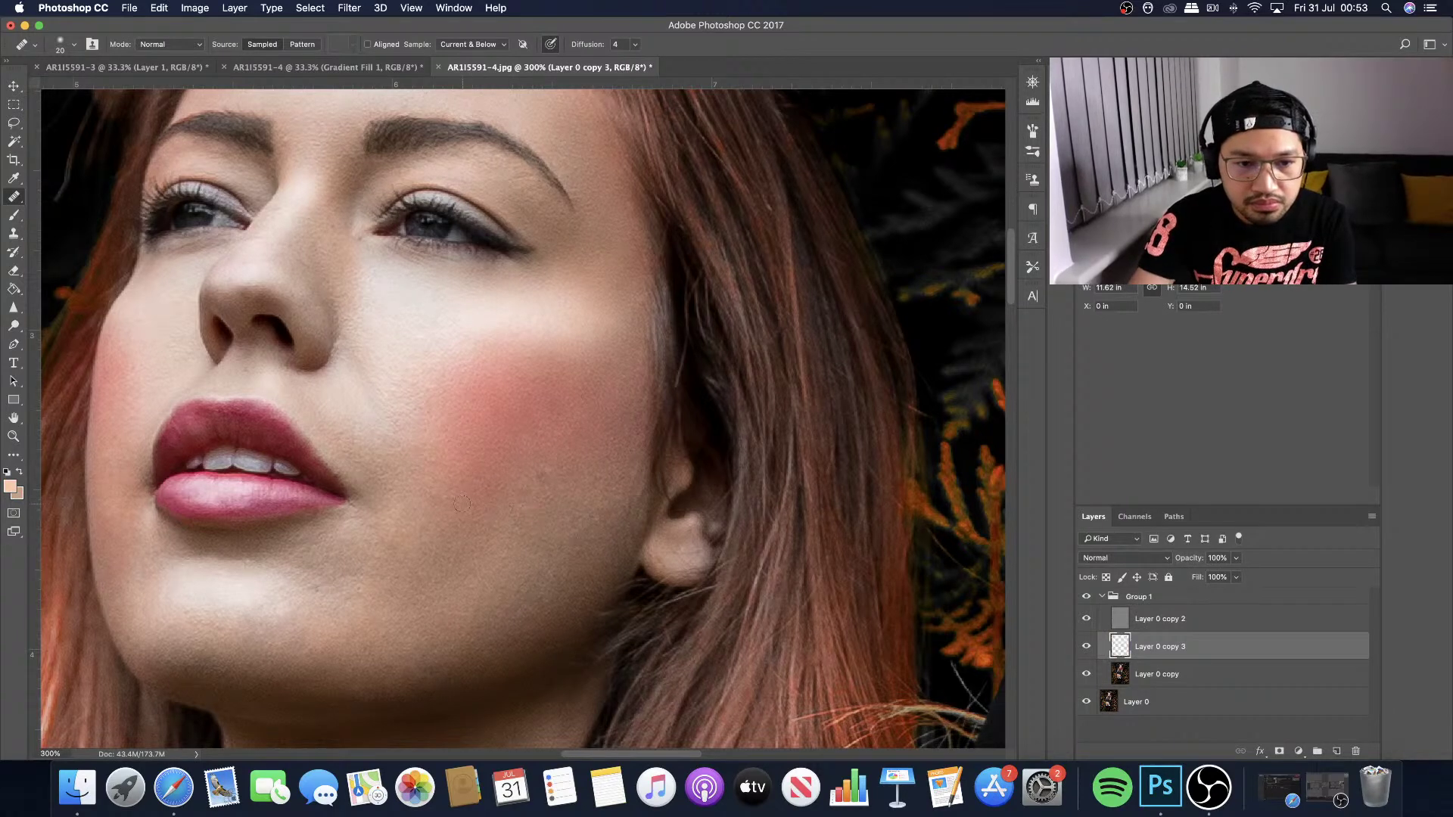
pyautogui.click(430, 475)
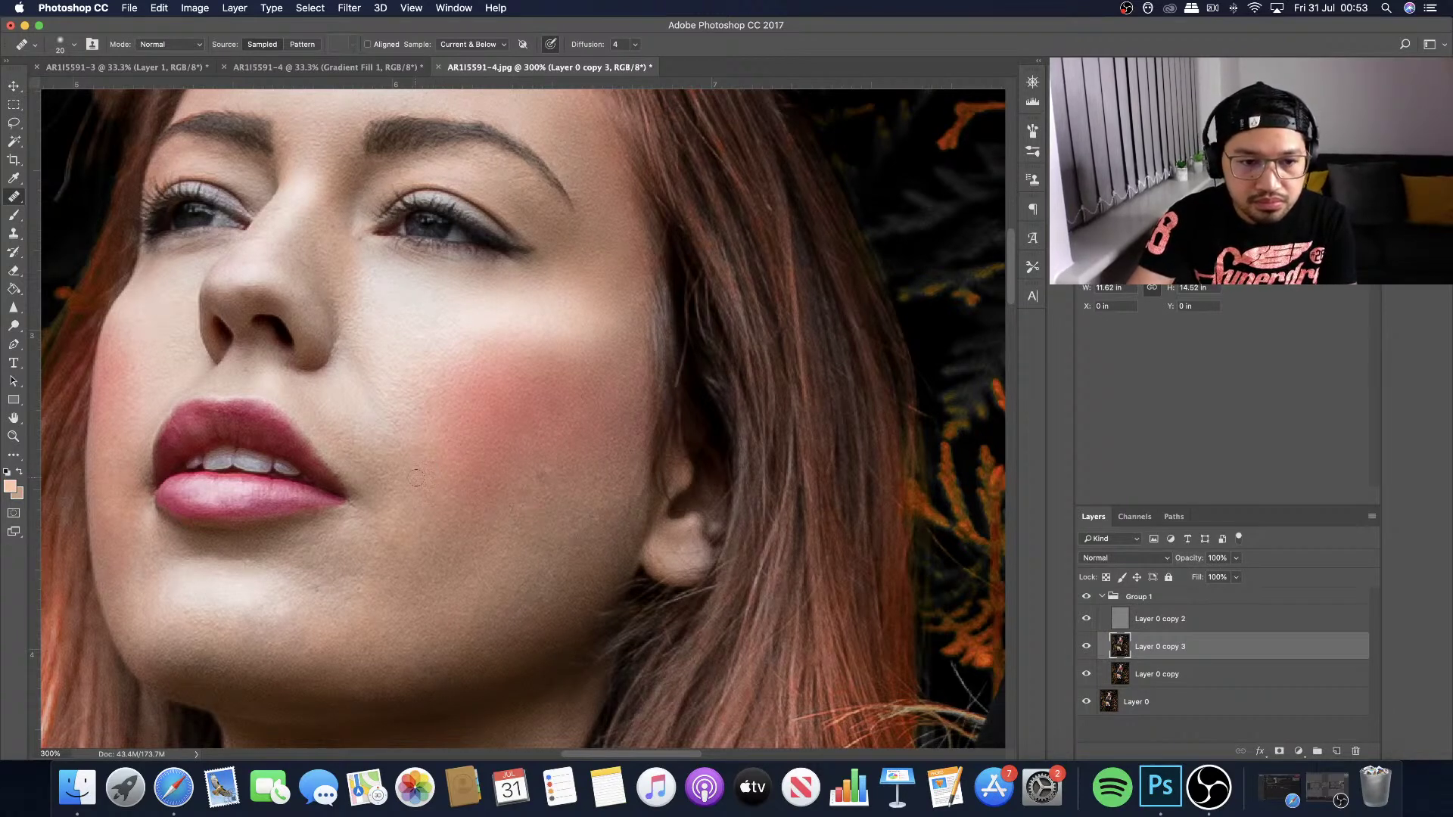
pyautogui.click(418, 444)
pyautogui.click(418, 408)
pyautogui.click(414, 423)
pyautogui.click(445, 367)
# Heal the dark spot just below the blush and the skin near the woman's left earlobe.
pyautogui.click(553, 519)
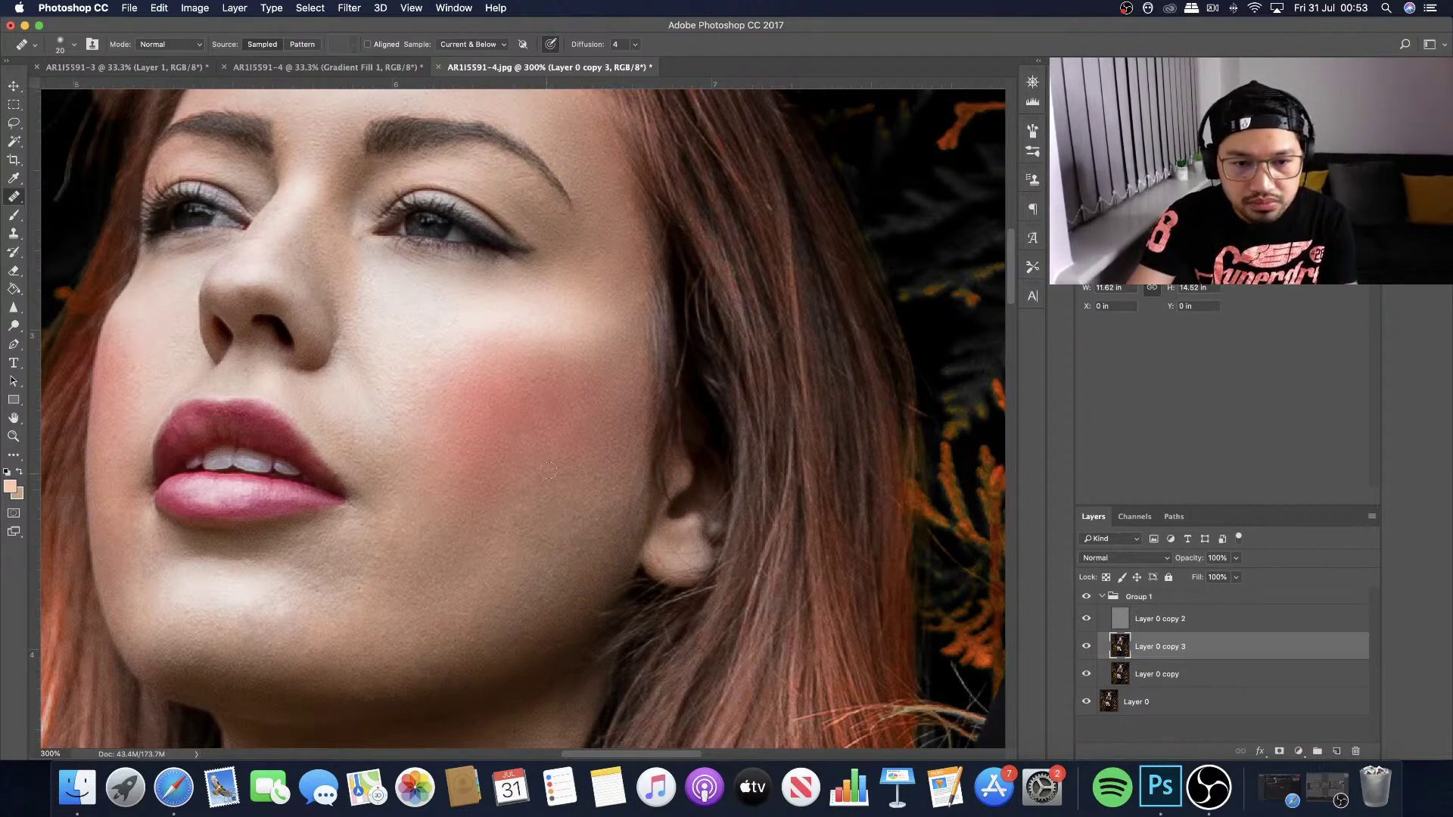
pyautogui.click(521, 498)
pyautogui.click(610, 501)
pyautogui.click(613, 504)
pyautogui.click(607, 514)
pyautogui.click(600, 526)
pyautogui.click(590, 531)
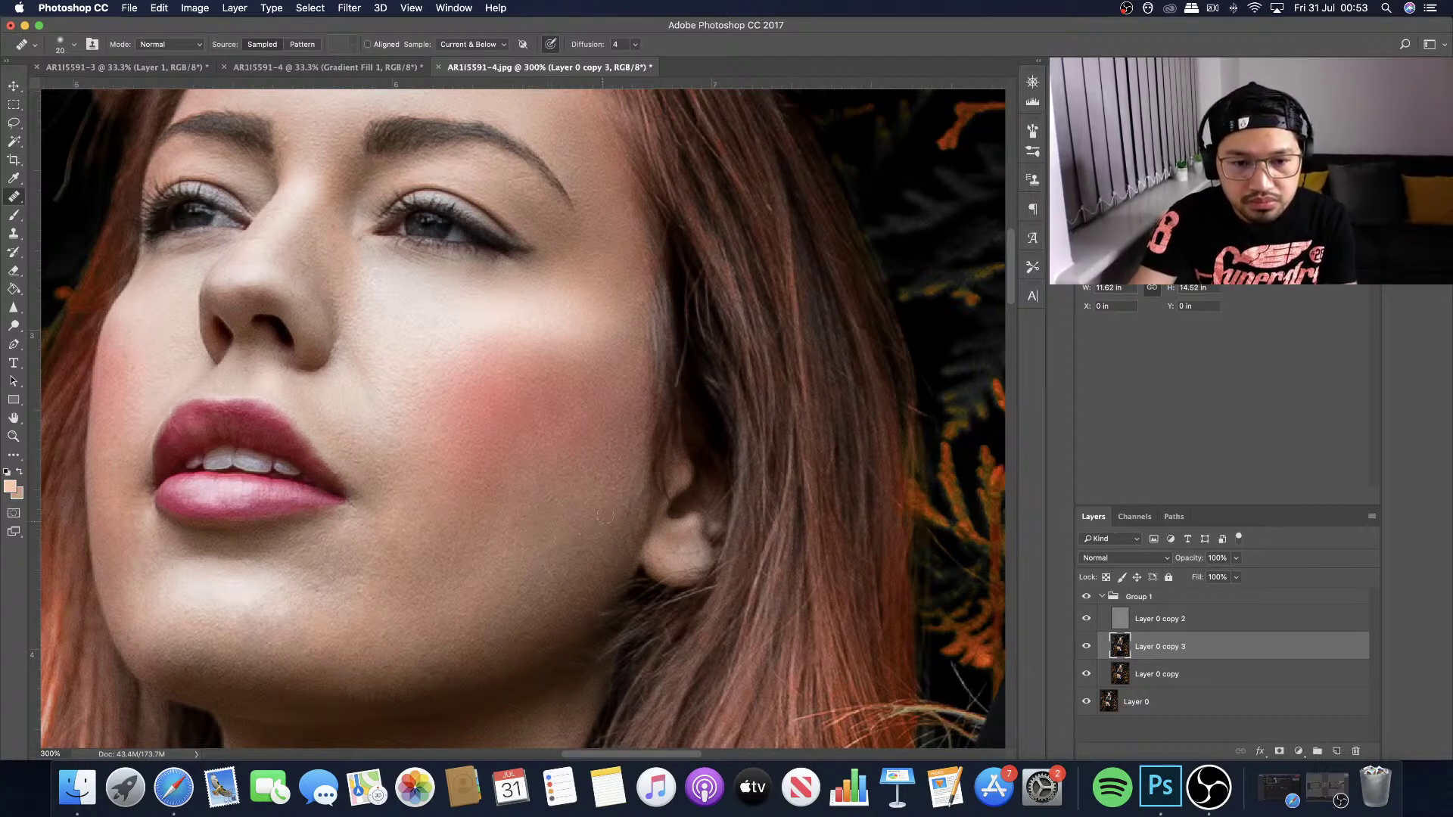
# Heal the uneven skin on the woman's lower left cheek and down along her jawline.
pyautogui.click(553, 545)
pyautogui.click(536, 552)
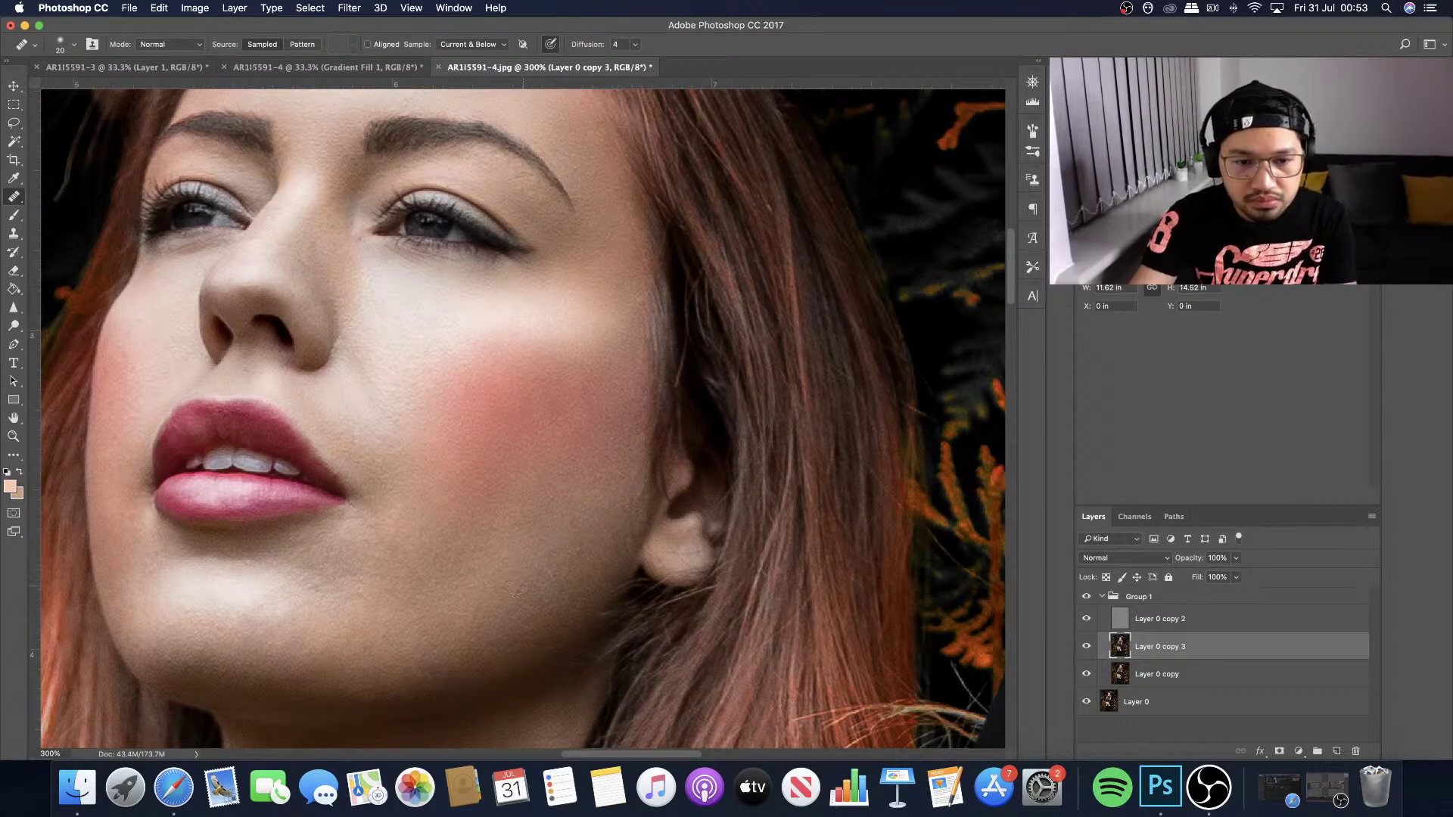
pyautogui.click(556, 555)
pyautogui.click(572, 557)
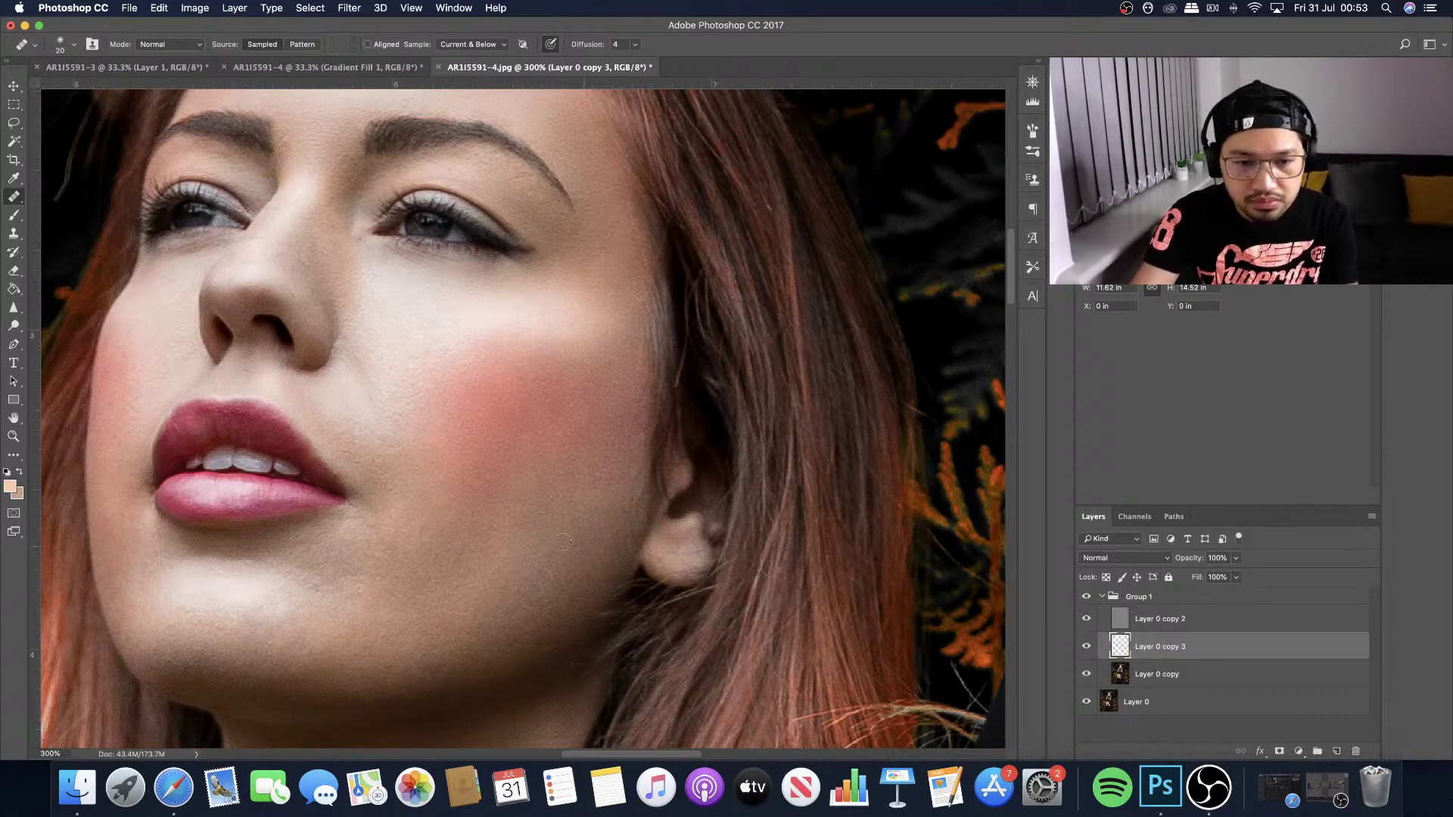
pyautogui.click(498, 573)
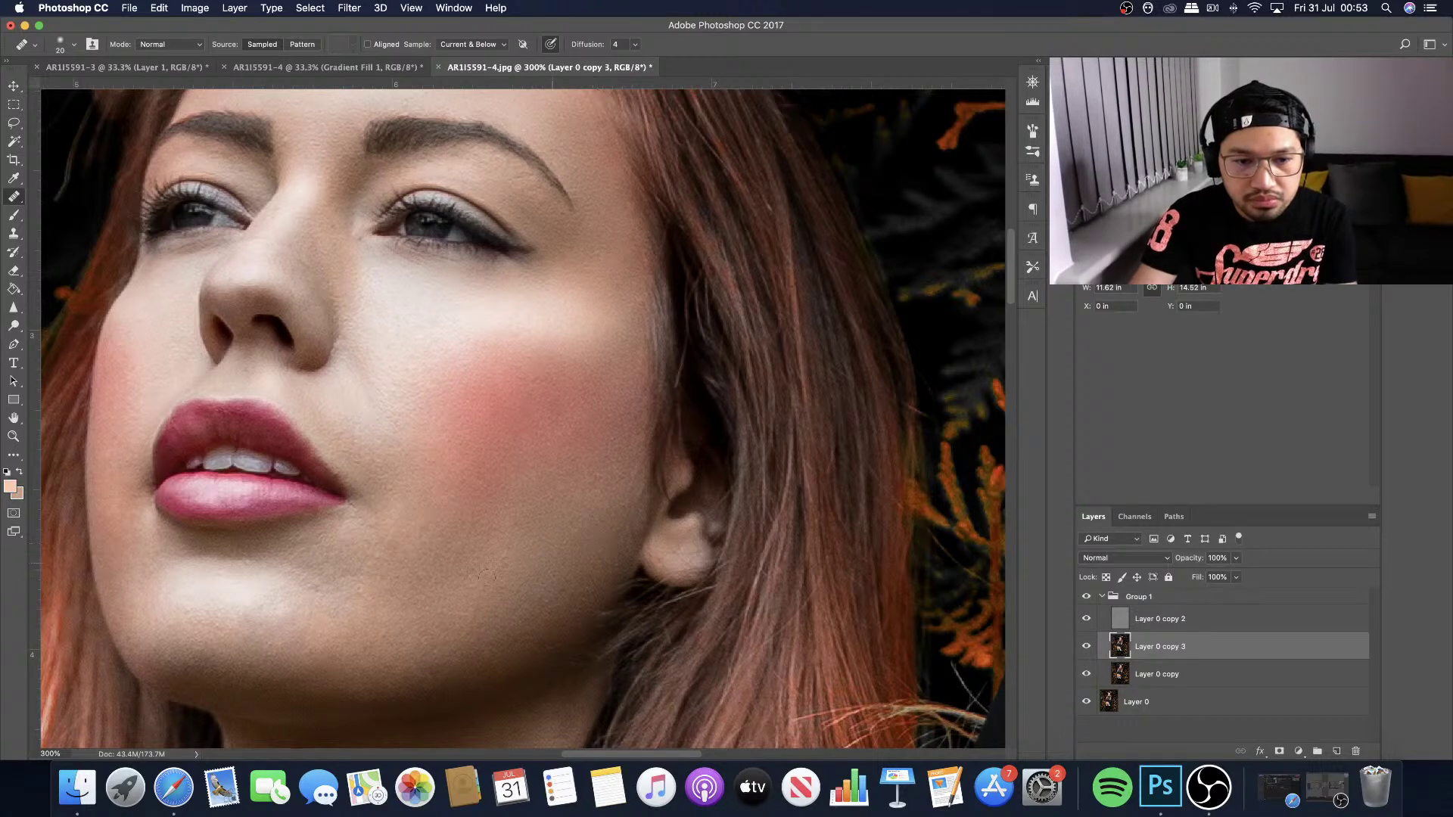
pyautogui.click(469, 609)
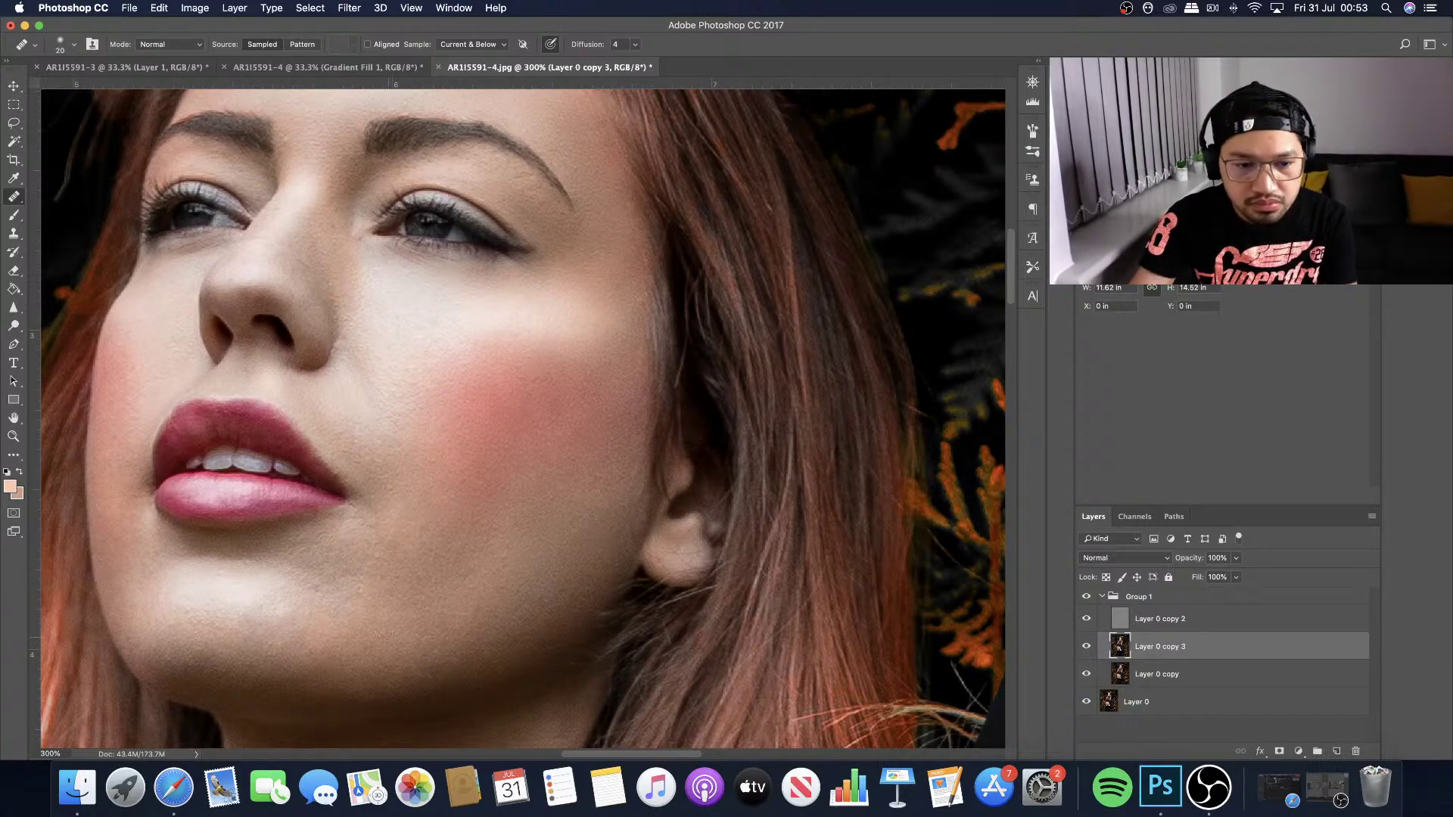
pyautogui.click(477, 622)
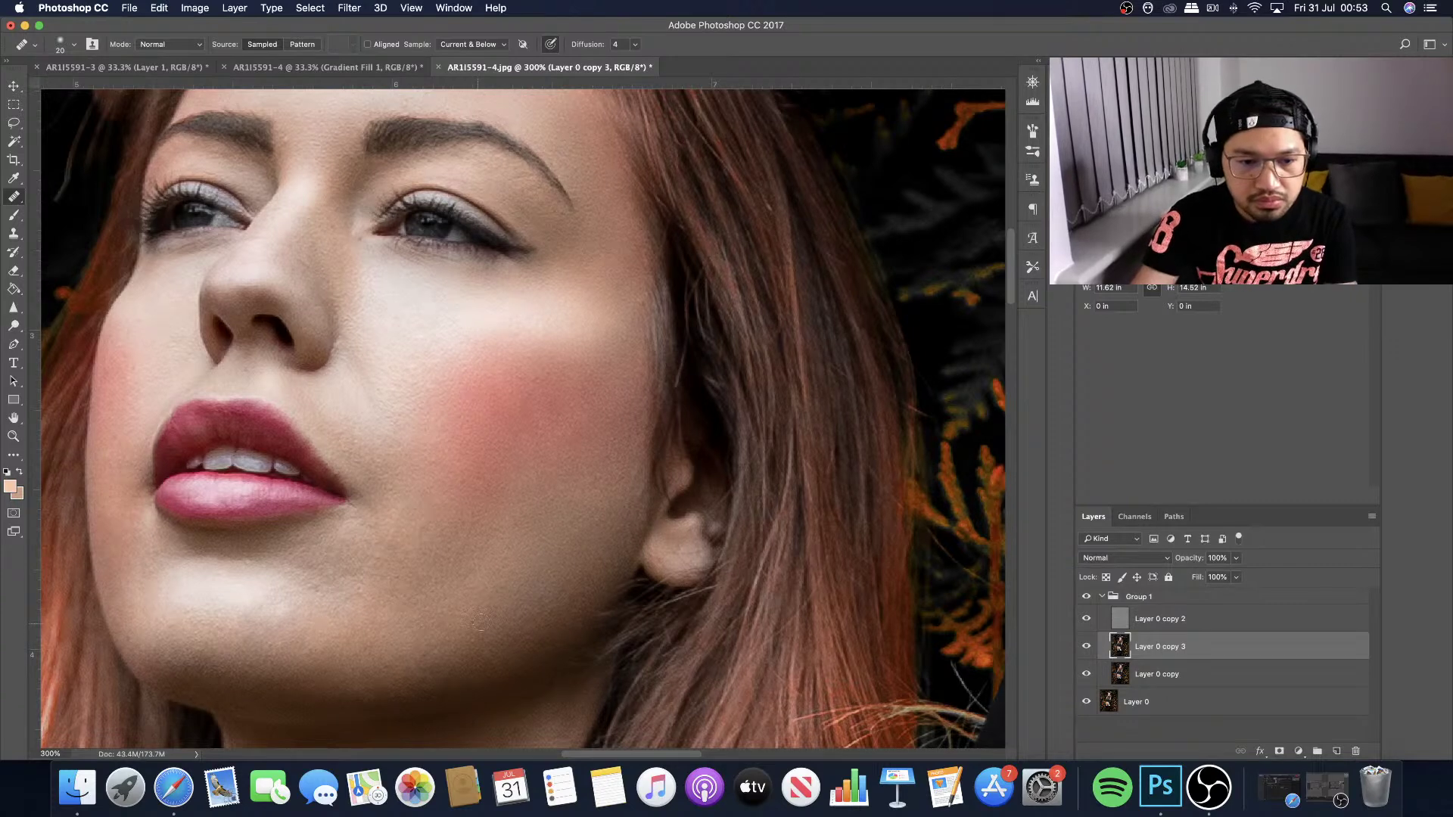
pyautogui.click(427, 664)
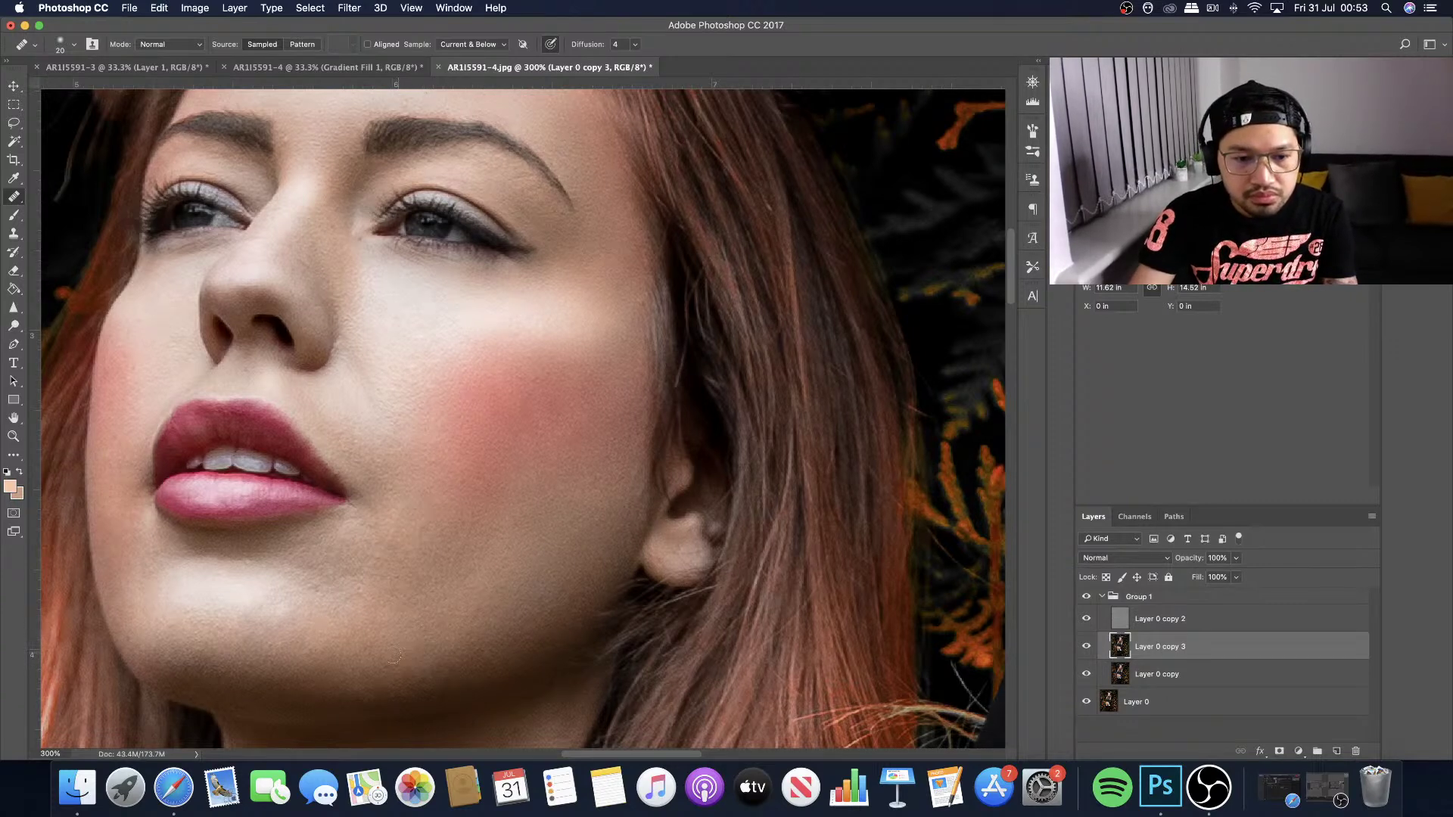
# Heal the spots where the woman's left jawline meets her chin.
pyautogui.click(363, 655)
pyautogui.click(348, 650)
pyautogui.click(334, 642)
pyautogui.click(334, 648)
pyautogui.hscroll(-3, 333, 649)
pyautogui.click(427, 642)
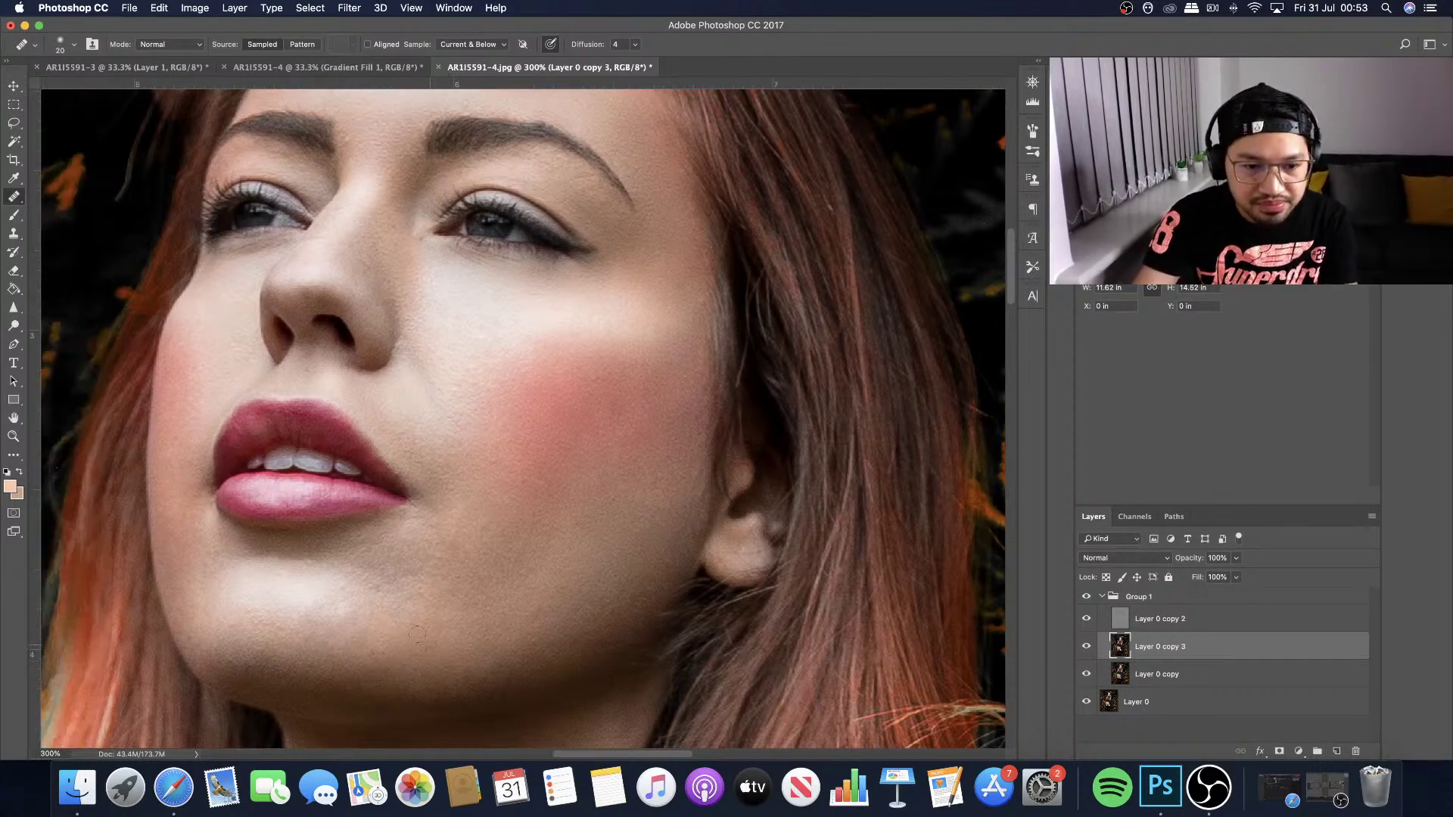
# Heal the remaining spots across the woman's chin below her lower lip.
pyautogui.click(364, 640)
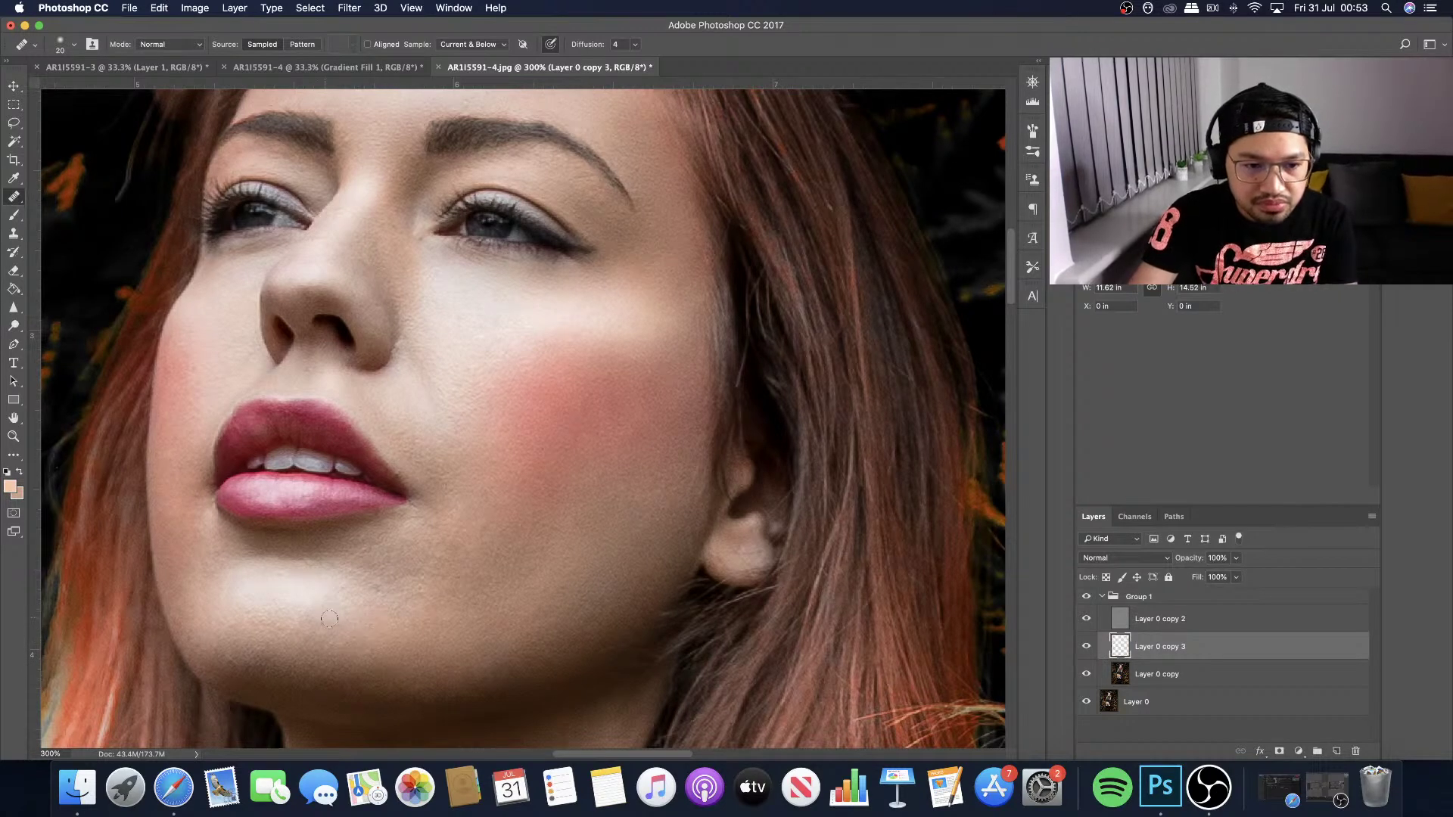
pyautogui.click(346, 628)
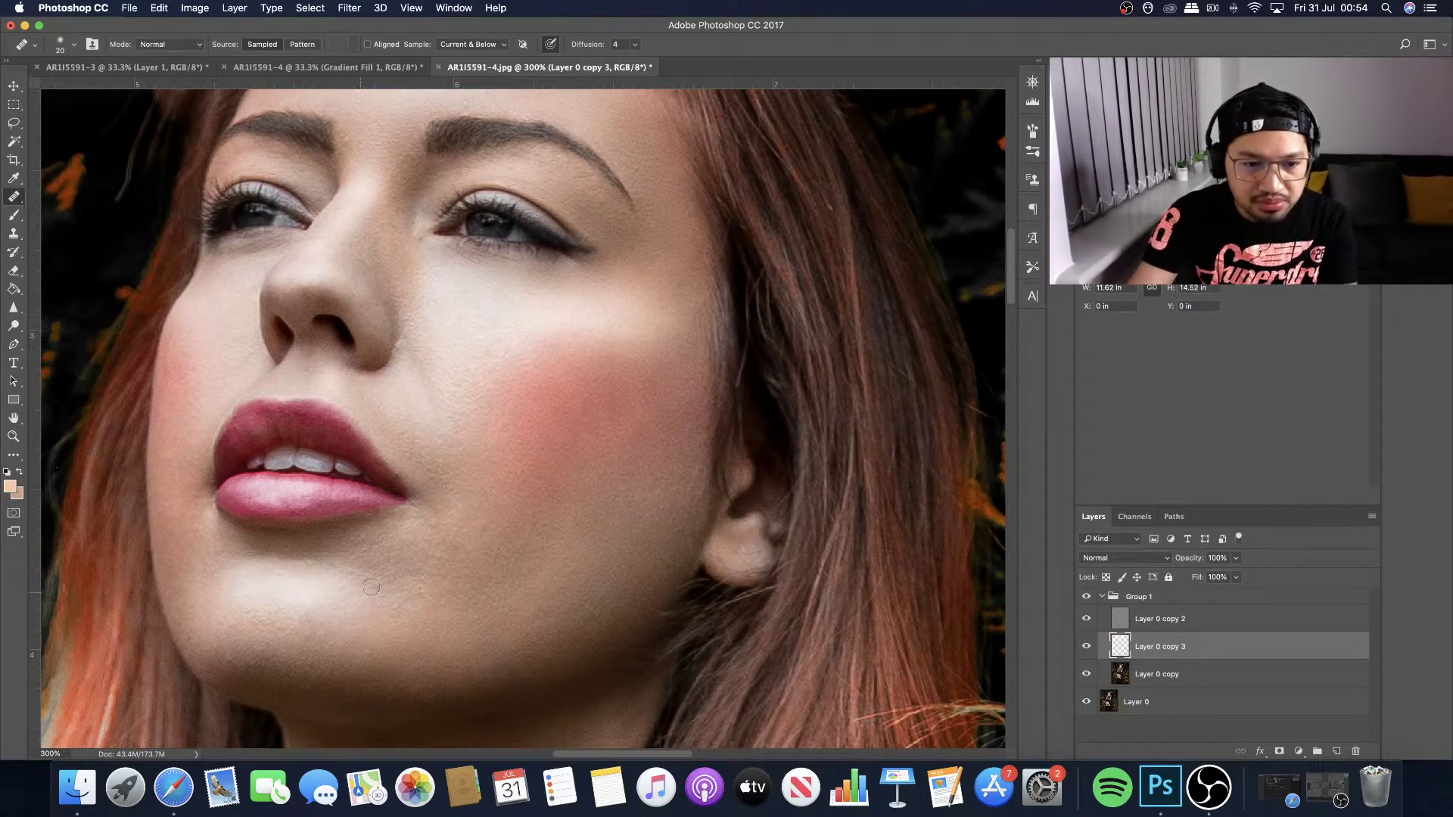
pyautogui.click(313, 614)
pyautogui.click(352, 622)
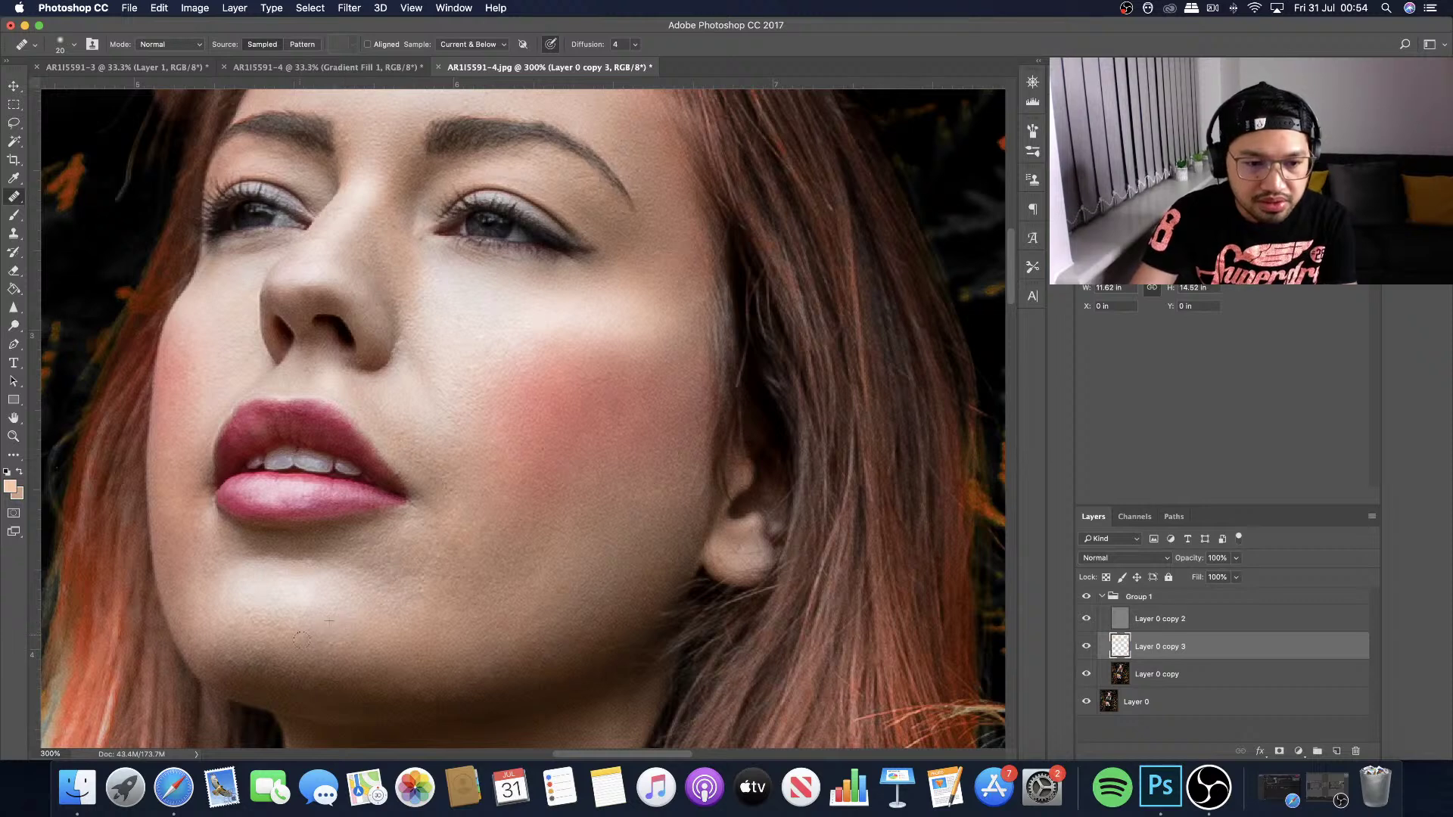
pyautogui.click(331, 655)
pyautogui.click(374, 650)
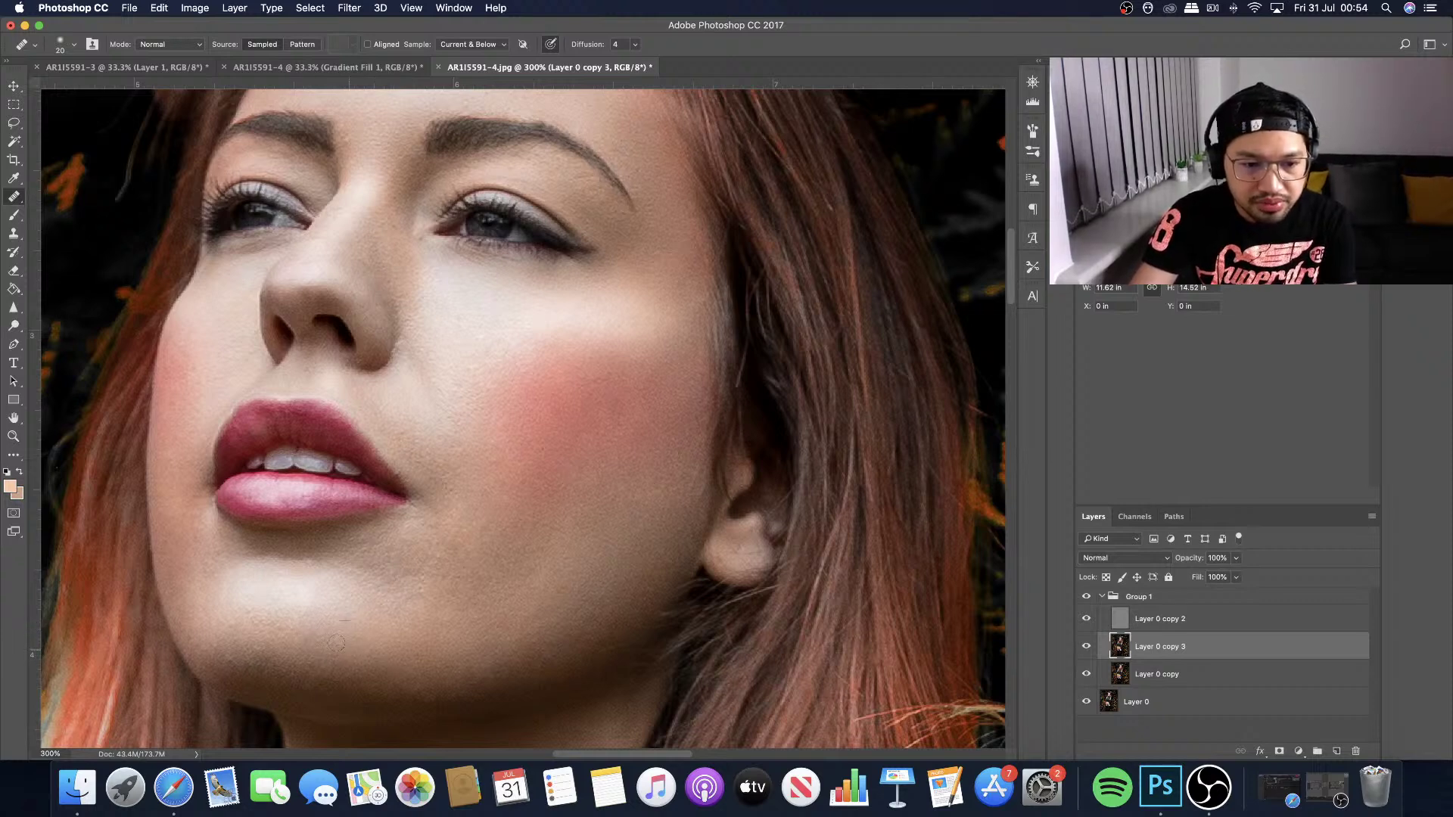
pyautogui.click(462, 618)
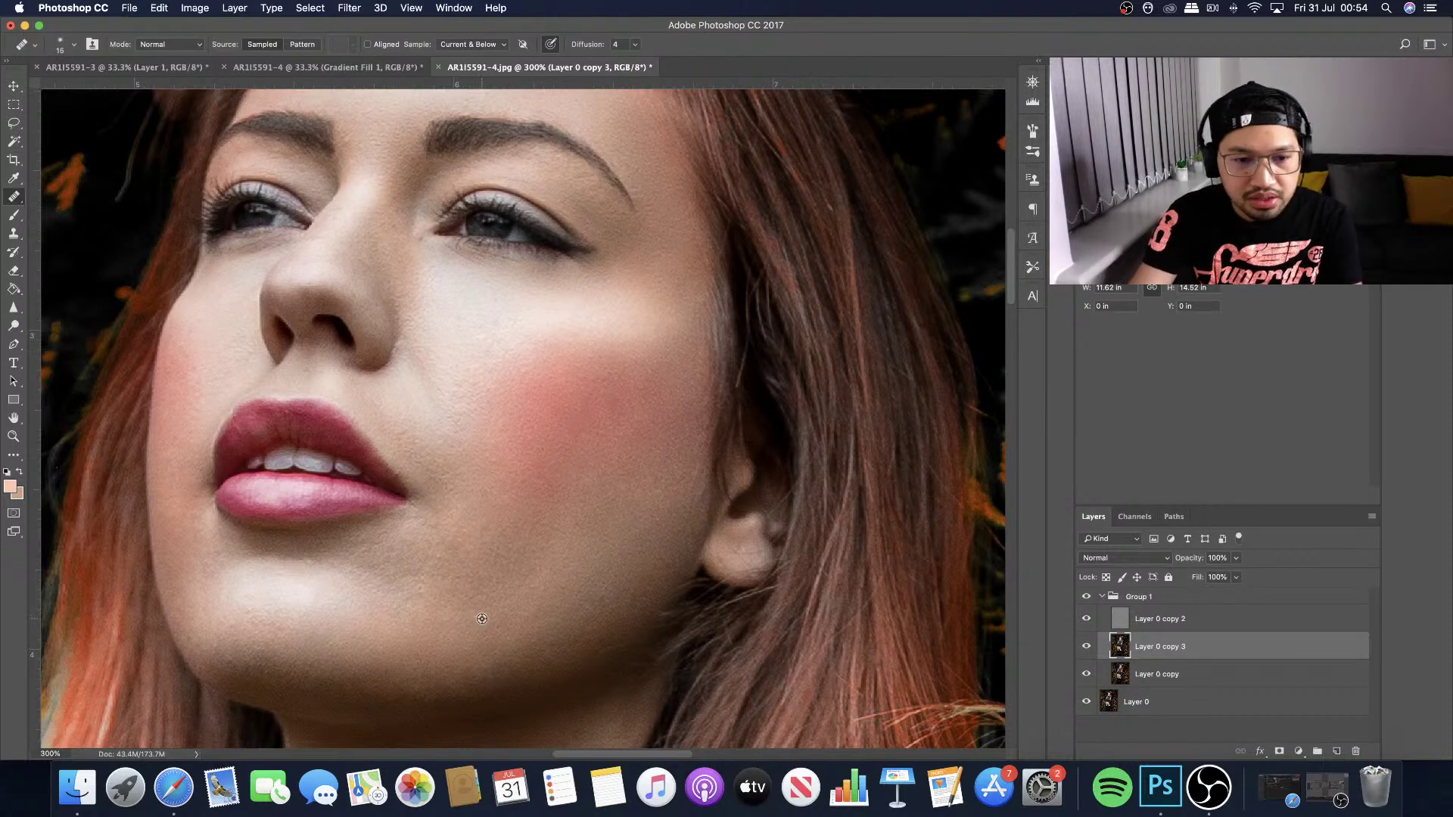
# Heal the uneven skin on the woman's lower left cheek, just below the blush.
pyautogui.click(532, 575)
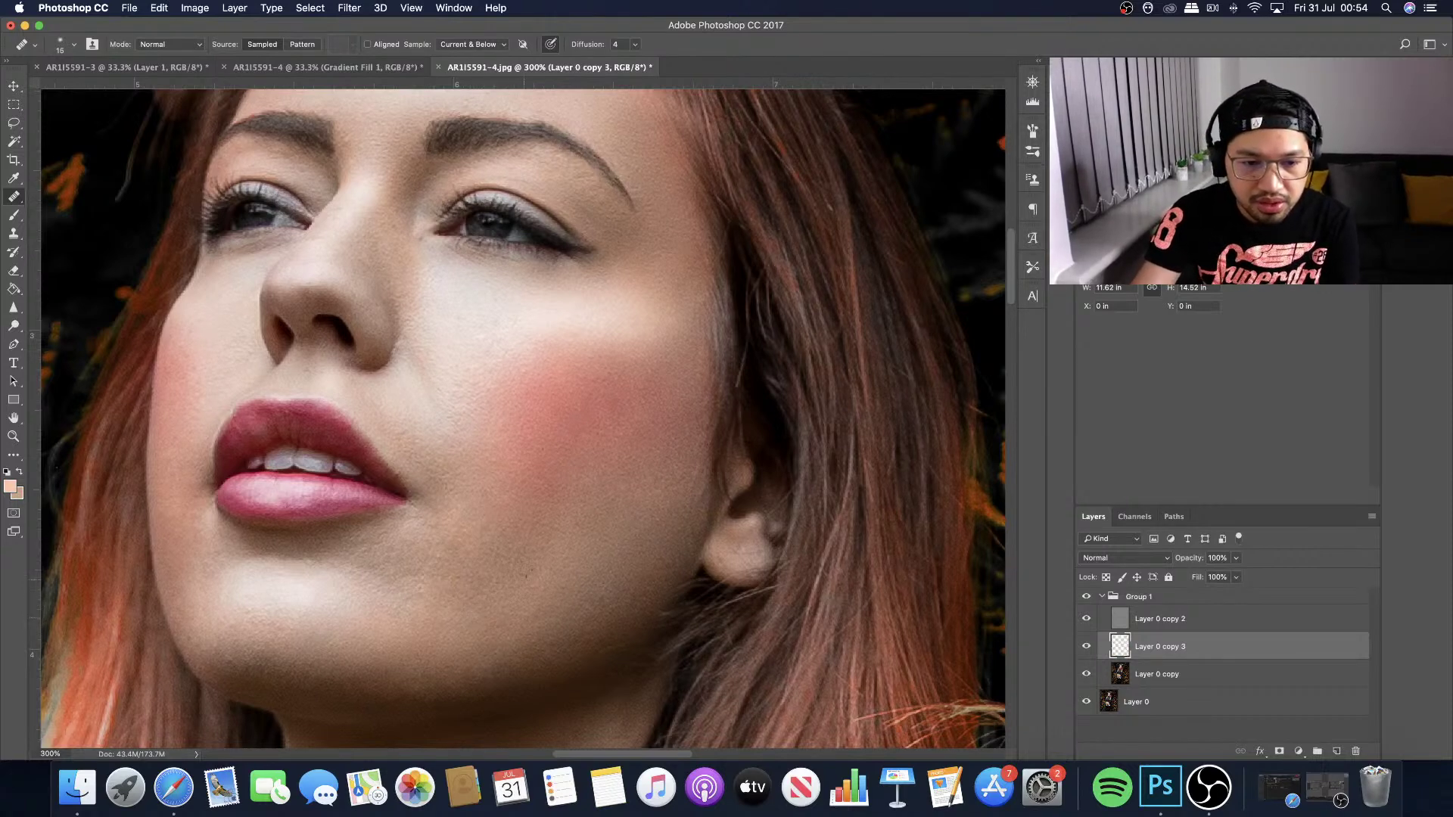
pyautogui.click(494, 524)
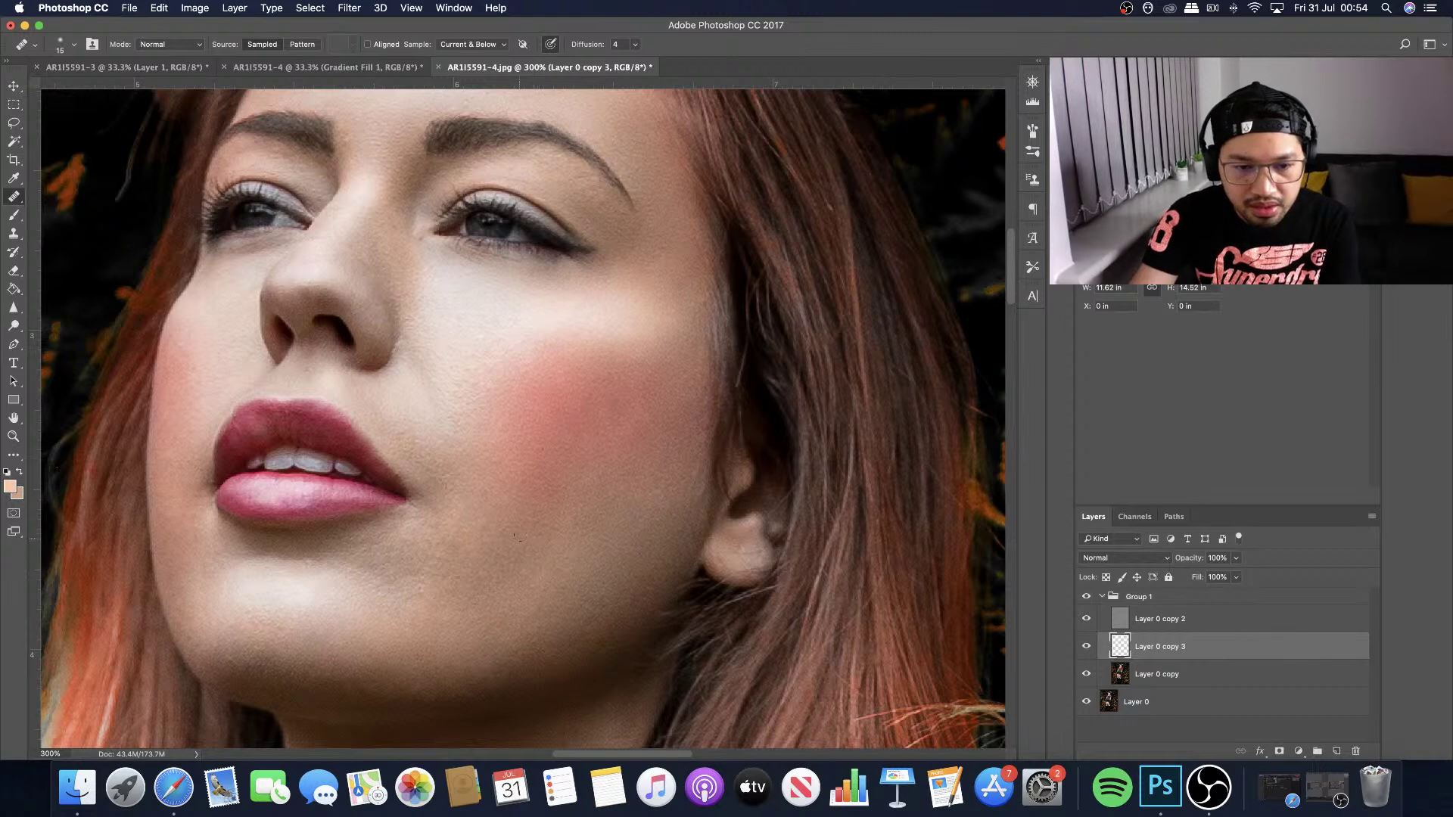
pyautogui.click(494, 525)
pyautogui.click(497, 551)
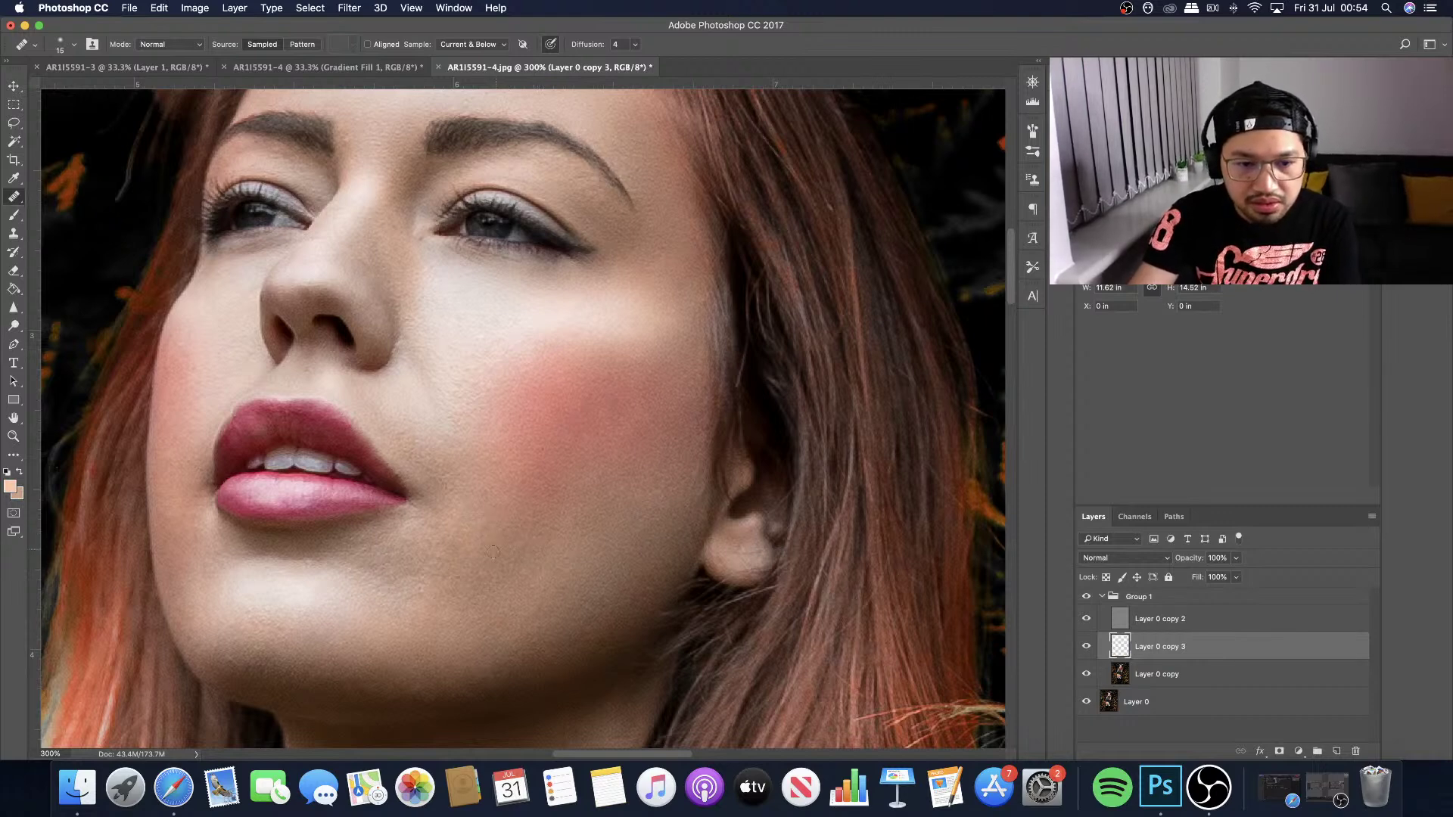
pyautogui.click(476, 576)
pyautogui.click(514, 553)
# Heal the skin between the woman's lower left cheek and the left side of her chin.
pyautogui.click(455, 524)
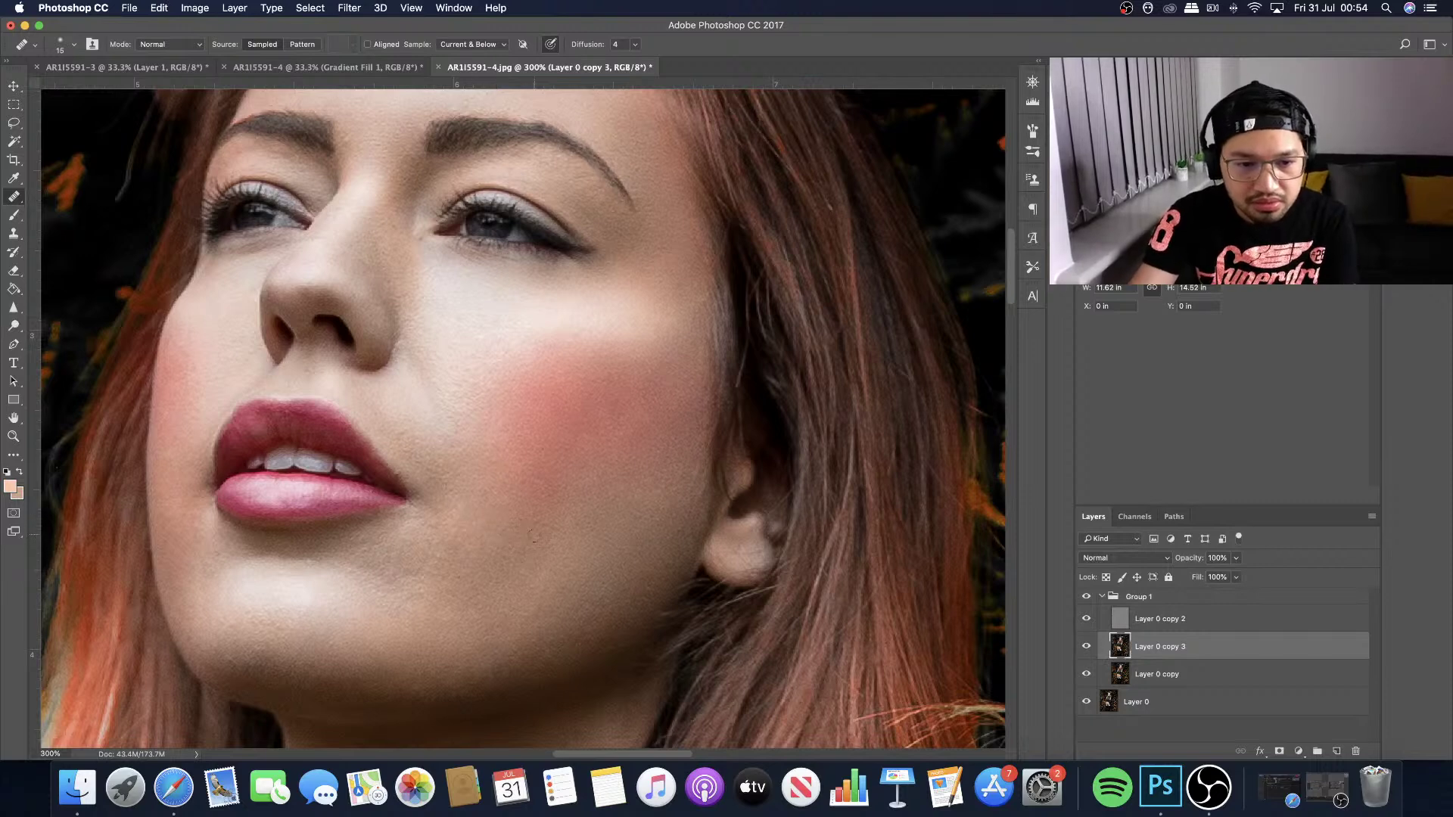
pyautogui.click(455, 524)
pyautogui.click(469, 534)
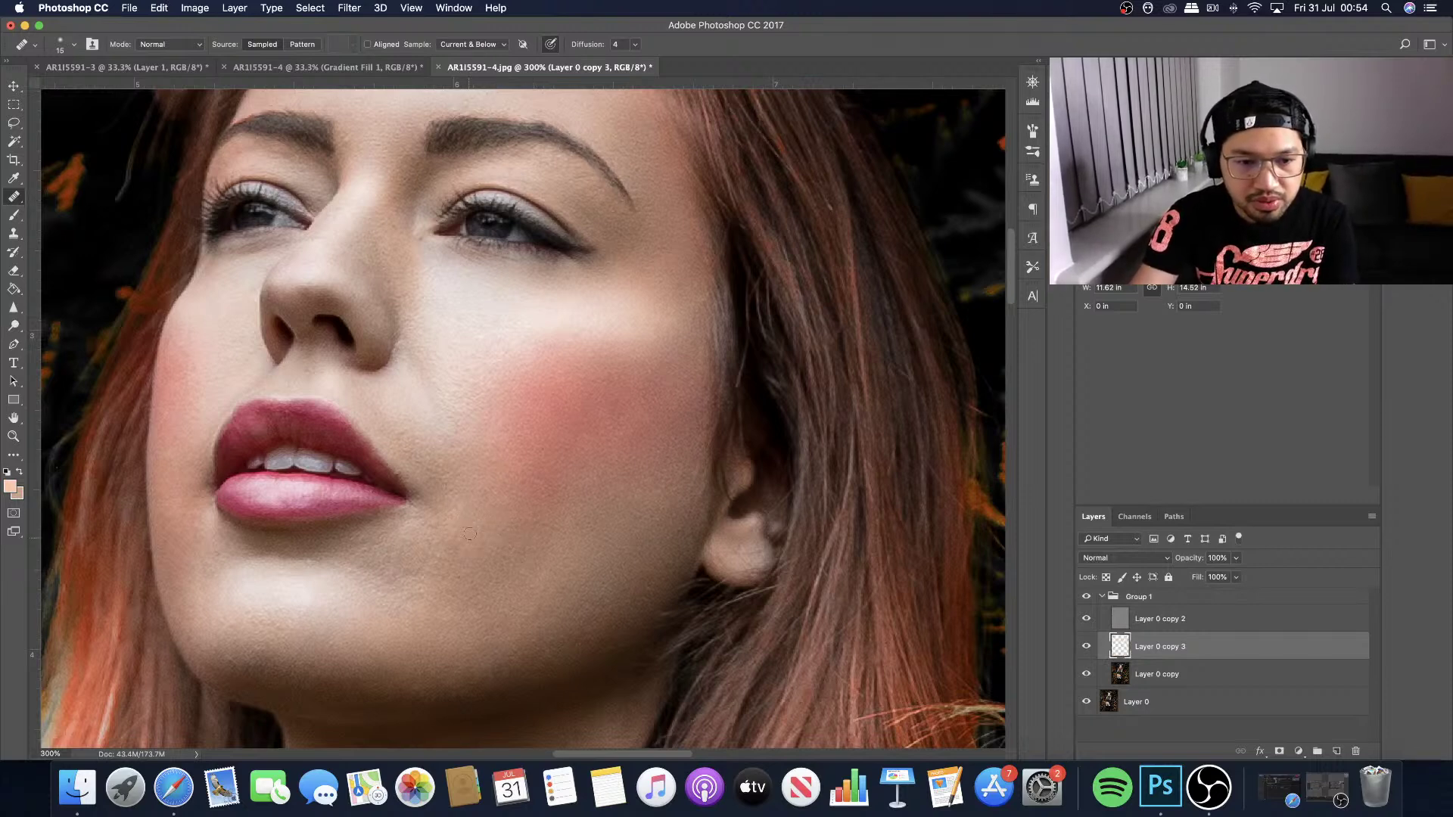
pyautogui.click(459, 562)
pyautogui.click(422, 561)
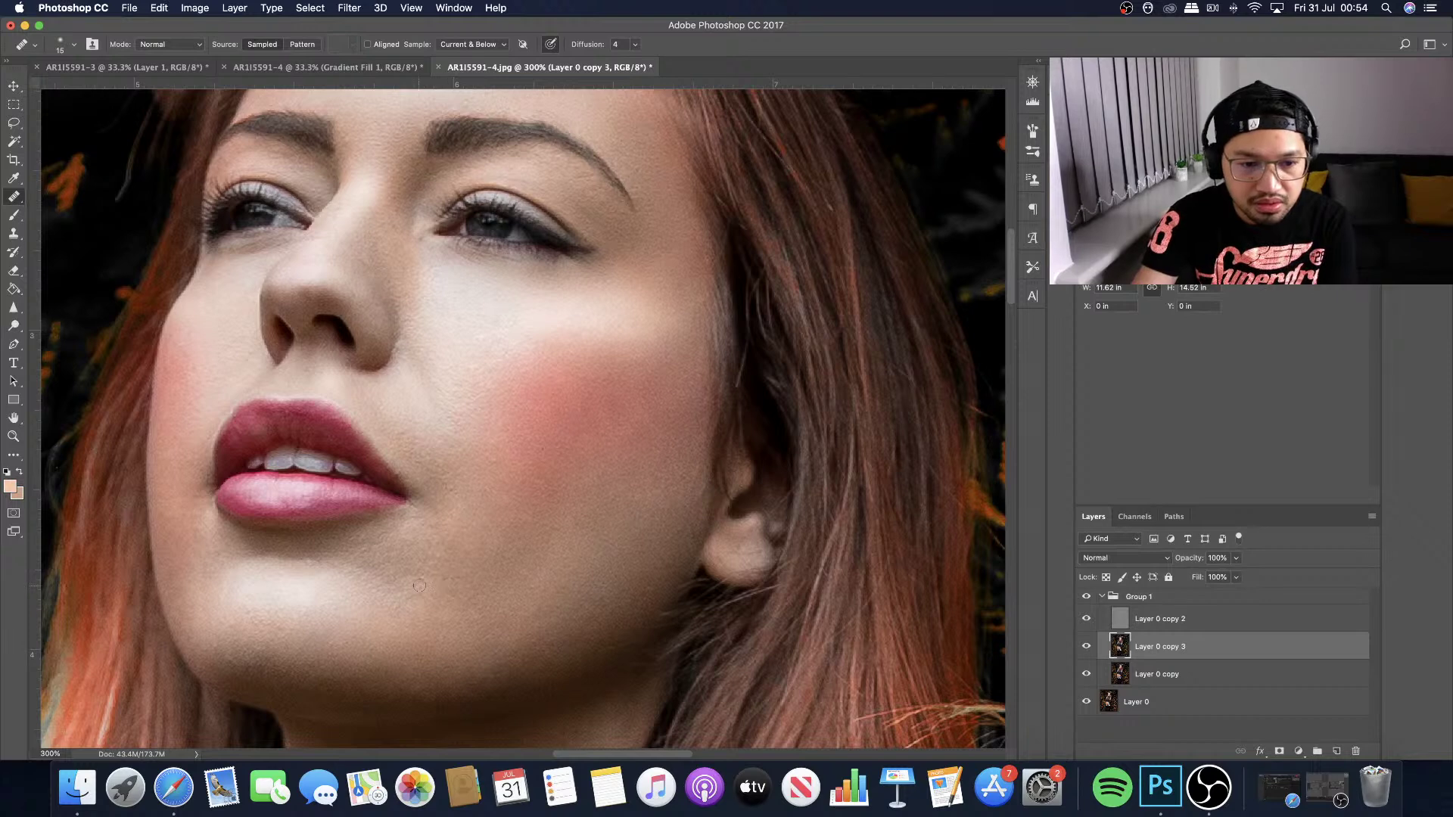
# Heal the blemishes just below the left corner of the woman's mouth.
pyautogui.click(444, 537)
pyautogui.click(450, 527)
pyautogui.click(449, 526)
pyautogui.click(423, 540)
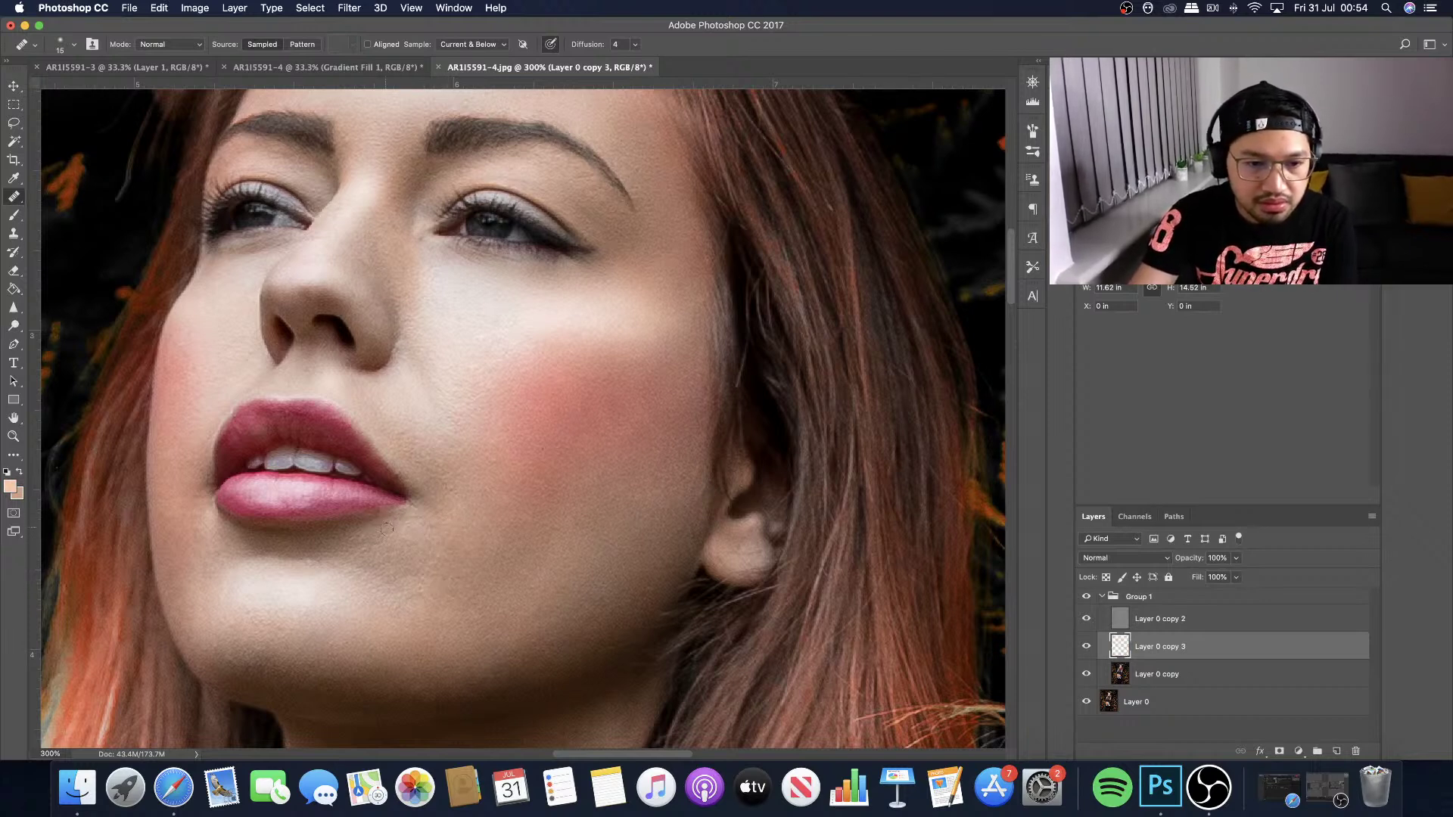
pyautogui.click(409, 556)
pyautogui.click(395, 554)
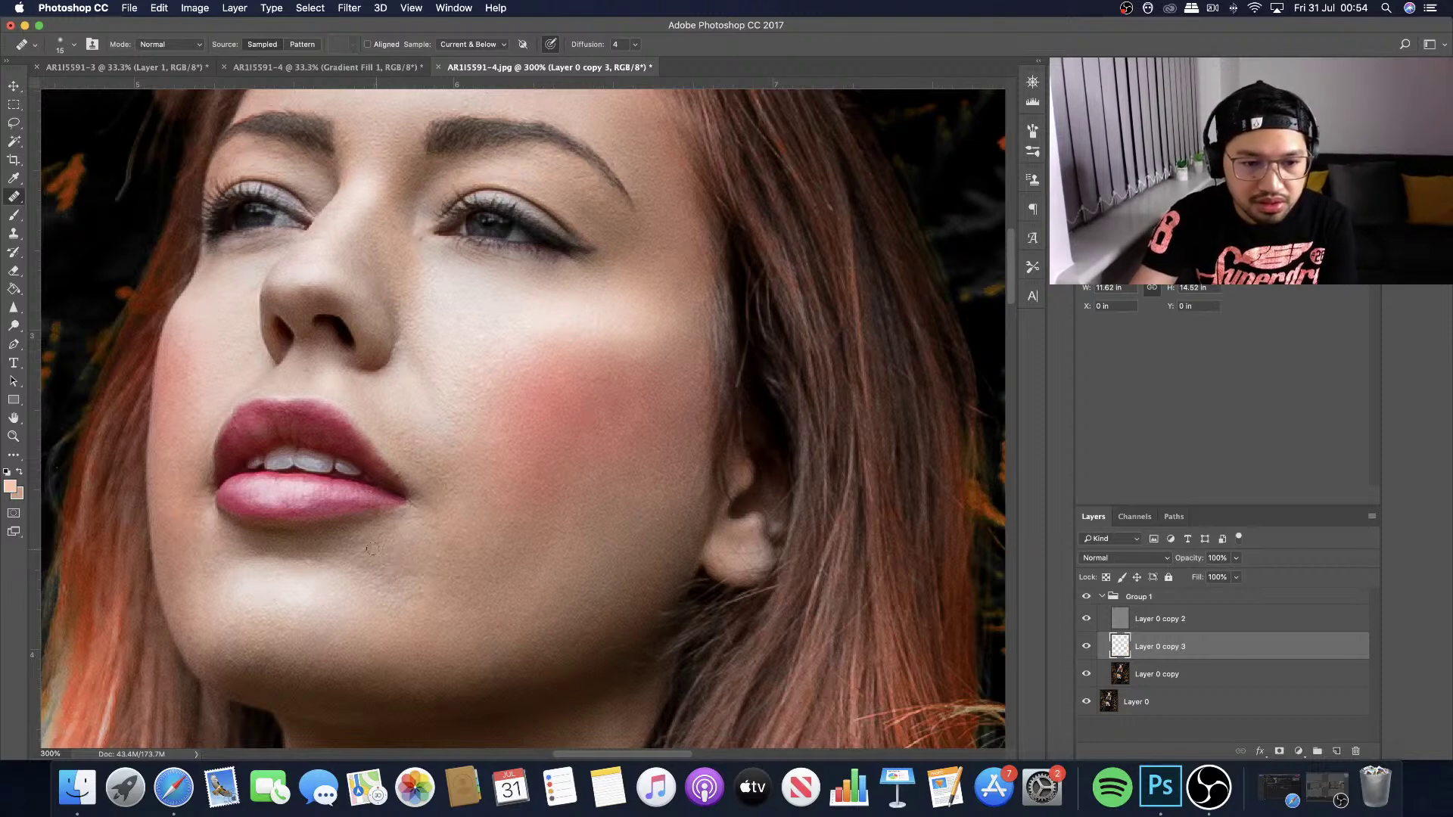
# Heal the spots on the left side of the woman's chin, working inward beneath her lower lip.
pyautogui.click(401, 571)
pyautogui.click(405, 576)
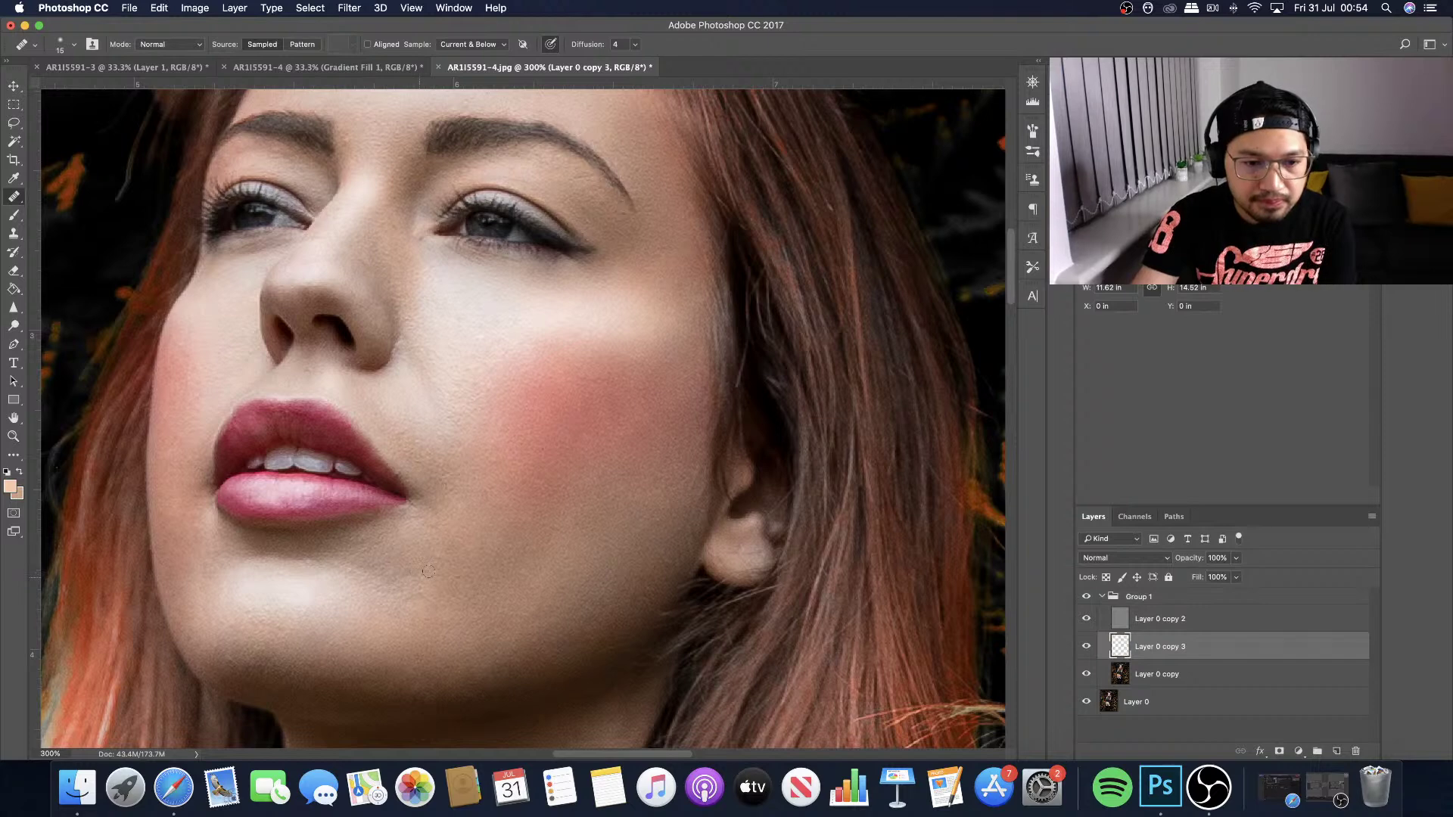
pyautogui.click(409, 587)
pyautogui.click(364, 565)
pyautogui.click(357, 563)
pyautogui.click(342, 550)
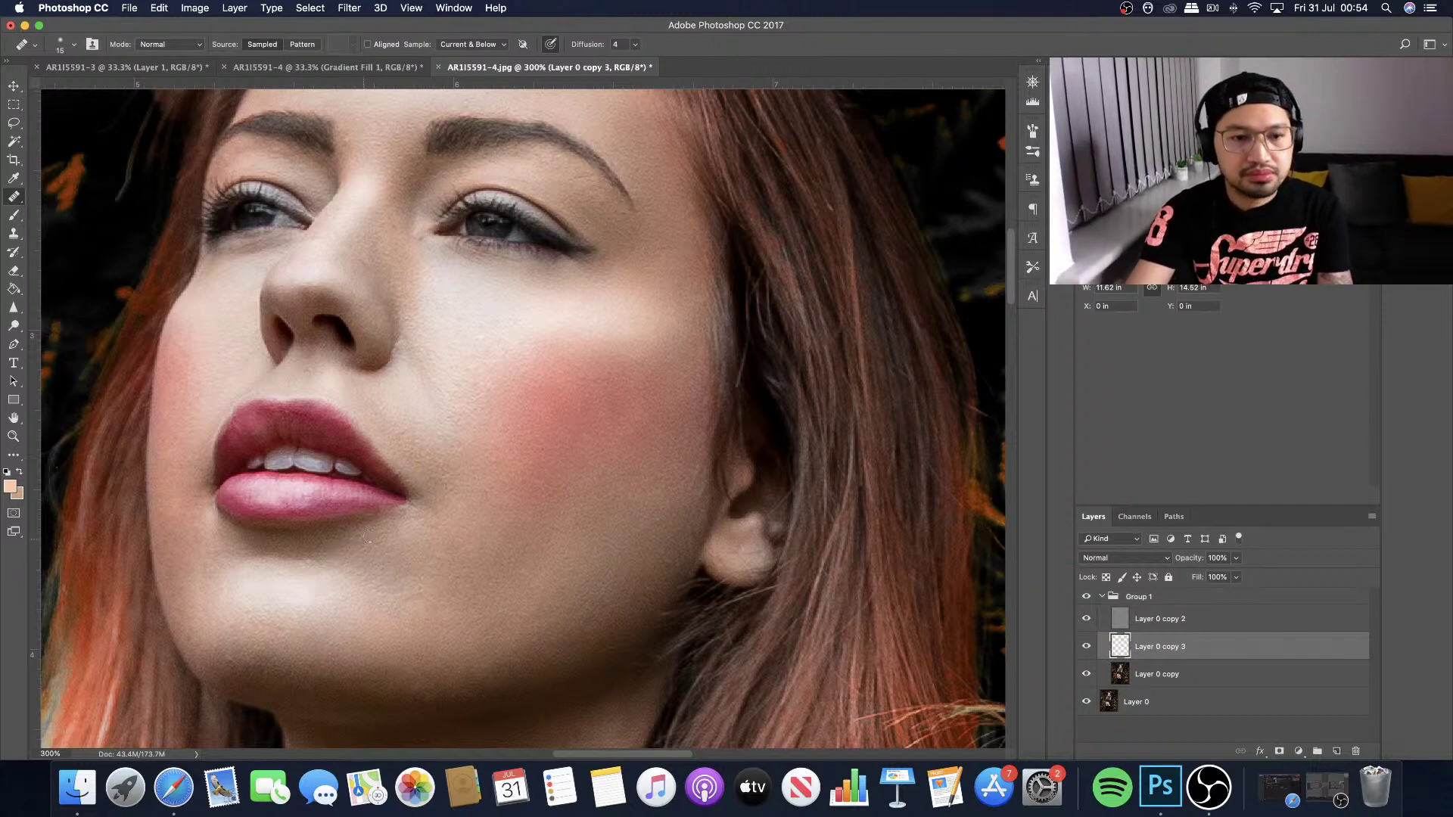
# Heal the shadowed skin directly under the middle of the woman's lower lip.
pyautogui.click(272, 552)
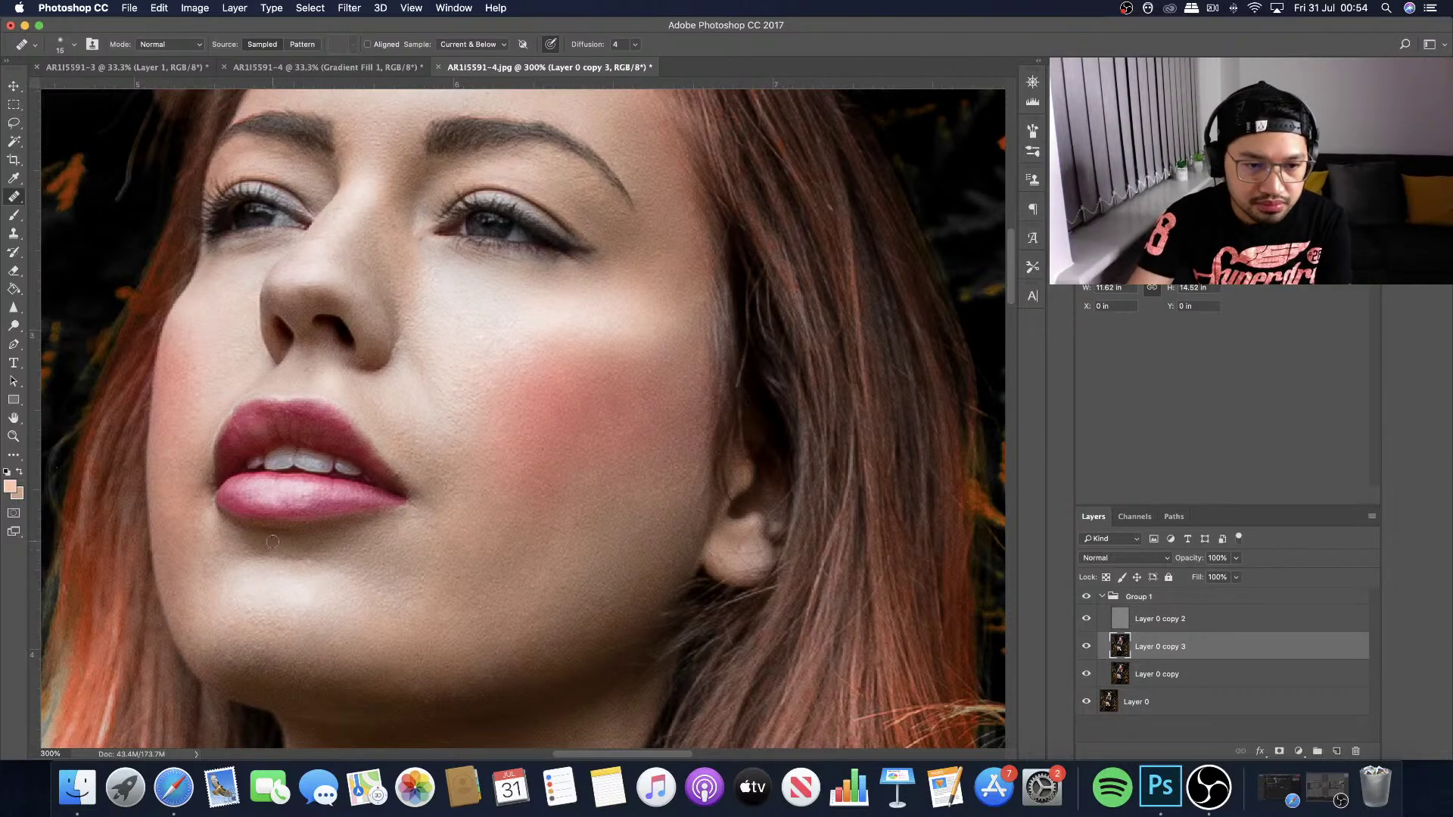
pyautogui.click(301, 553)
pyautogui.click(251, 548)
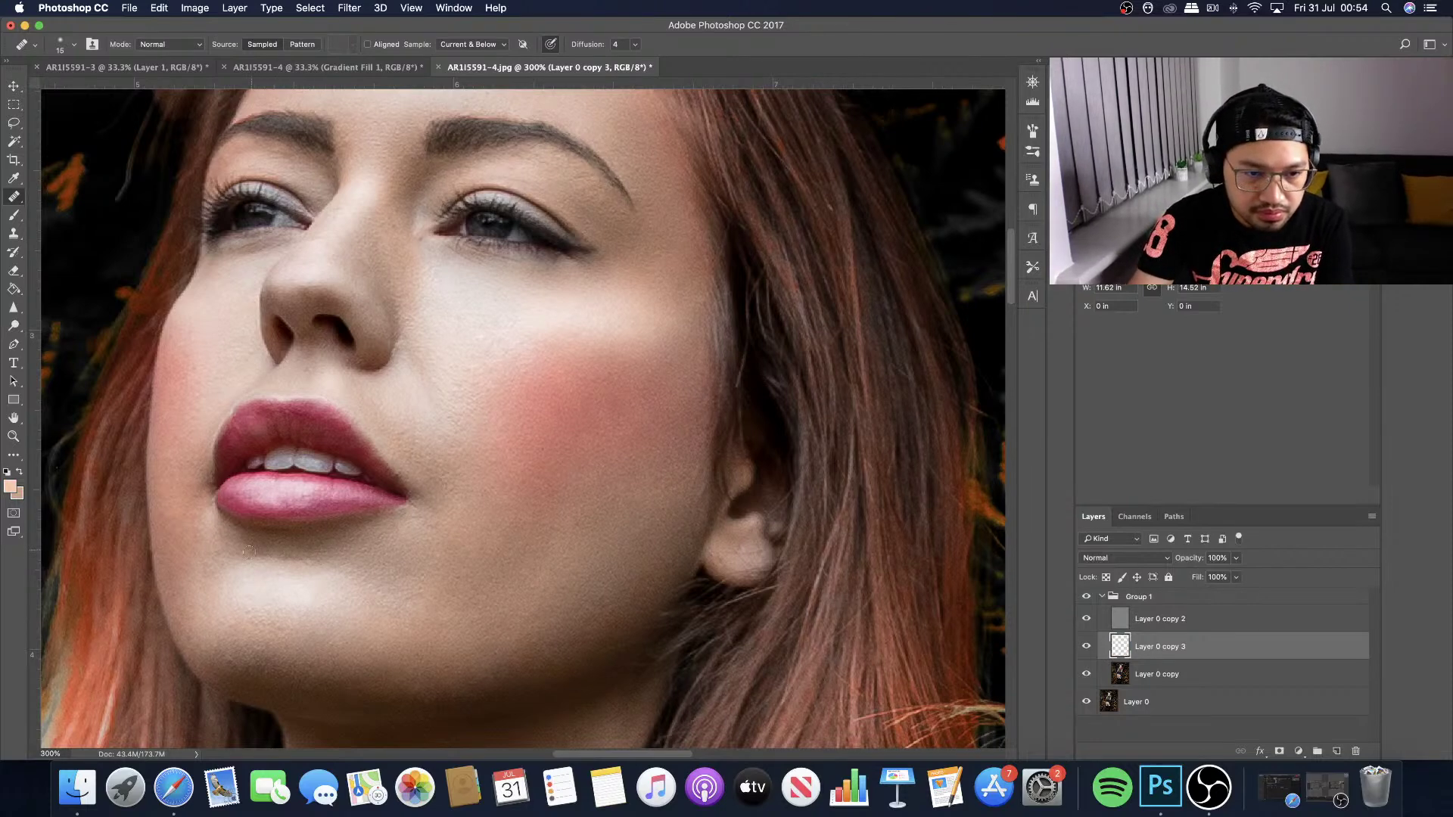
pyautogui.click(250, 539)
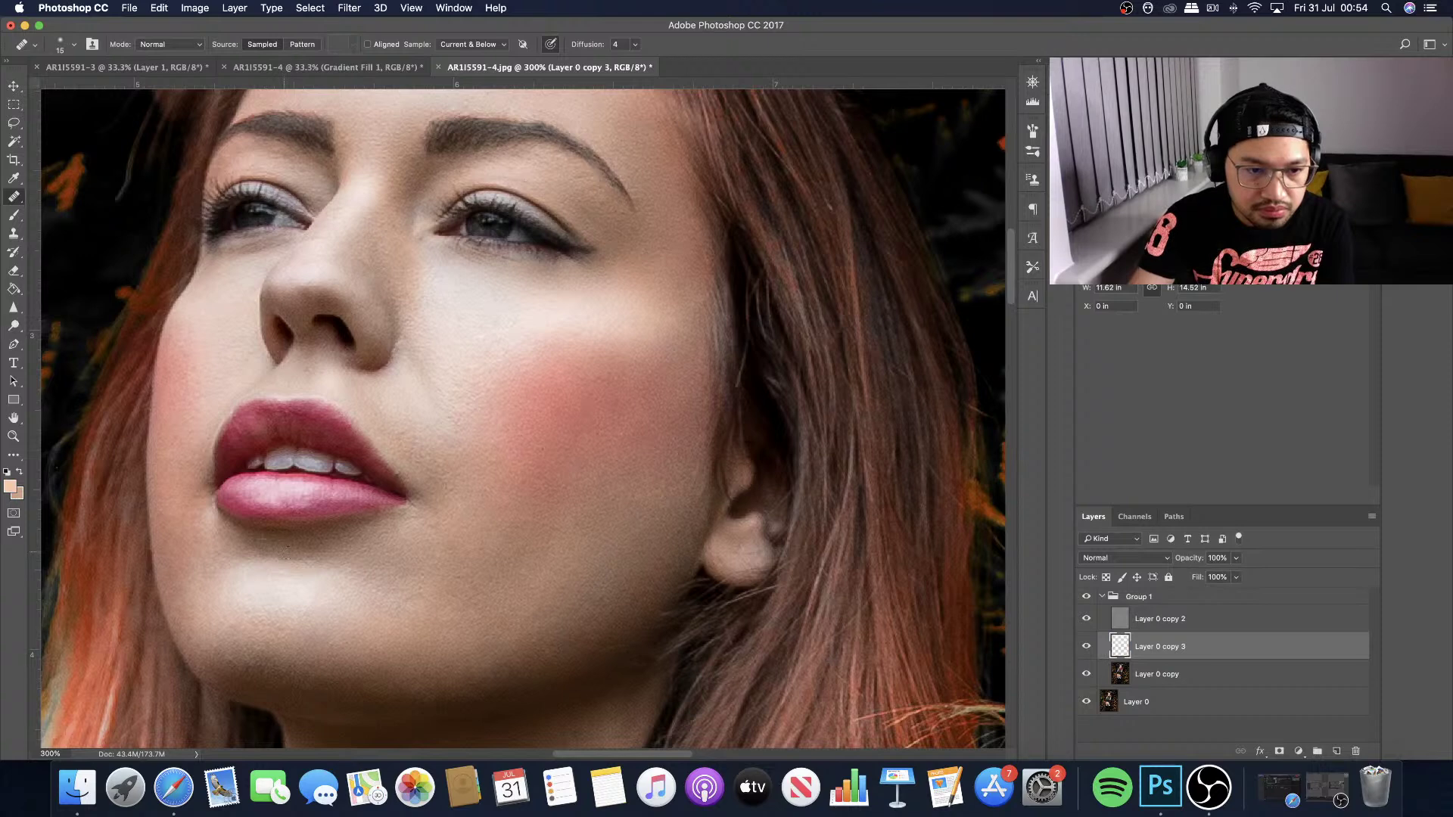
pyautogui.click(312, 549)
pyautogui.click(319, 546)
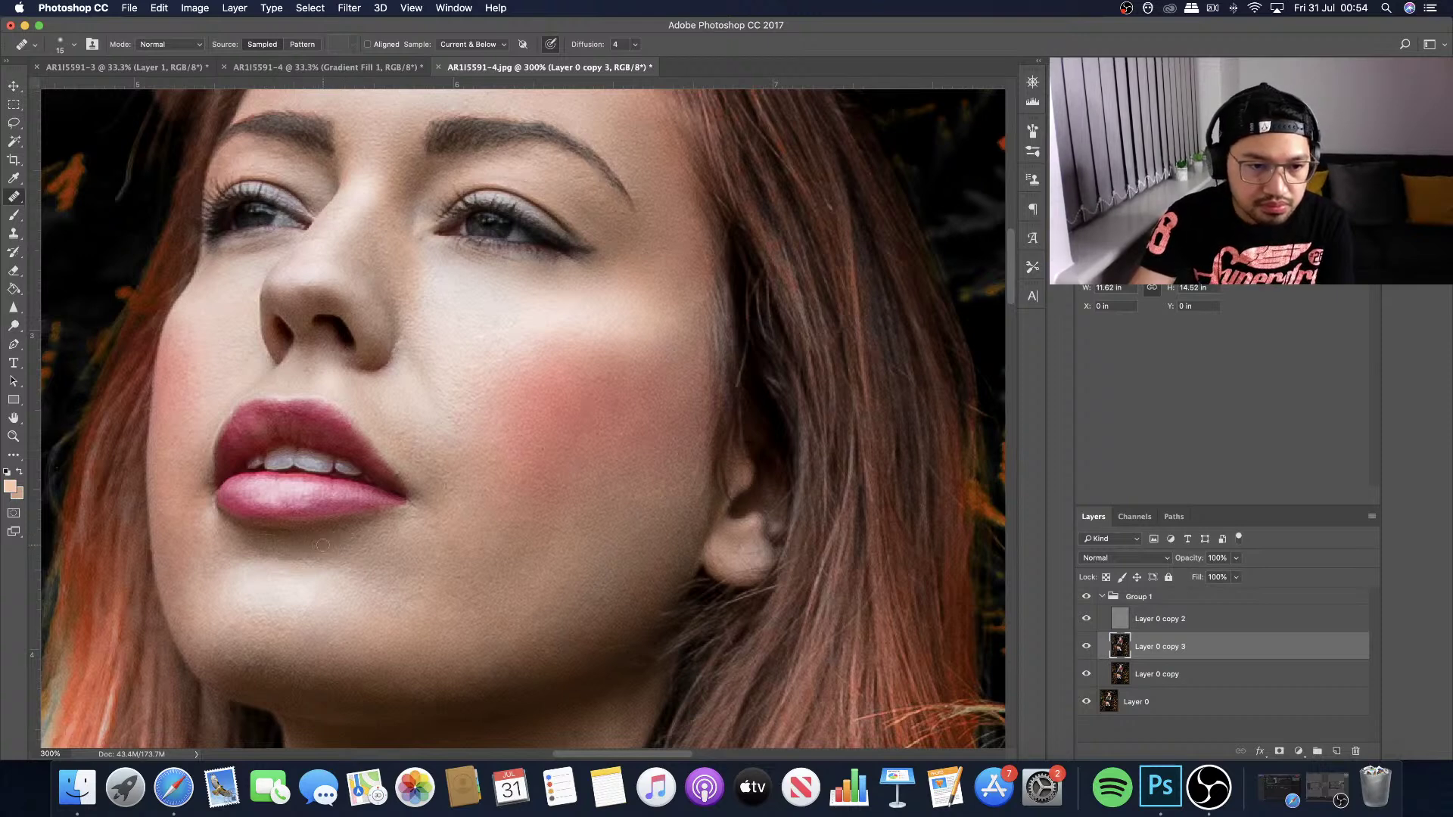
# Sample clean skin below the right corner of the woman's mouth and heal the marks around it.
pyautogui.keyDown('alt'); pyautogui.click(214, 548); pyautogui.keyUp('alt')
pyautogui.click(208, 563)
pyautogui.click(209, 560)
pyautogui.click(212, 537)
pyautogui.click(214, 565)
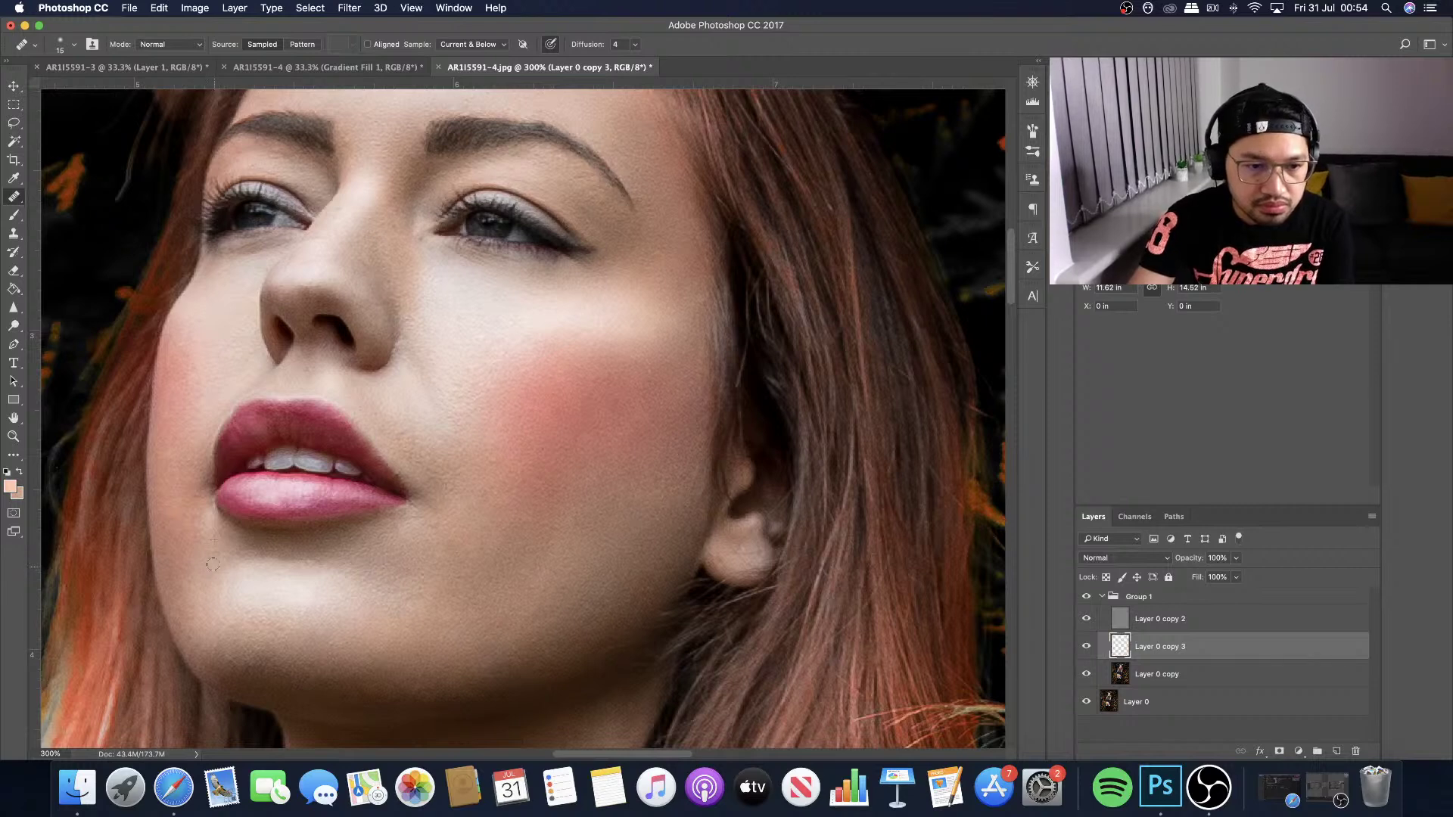
pyautogui.click(205, 543)
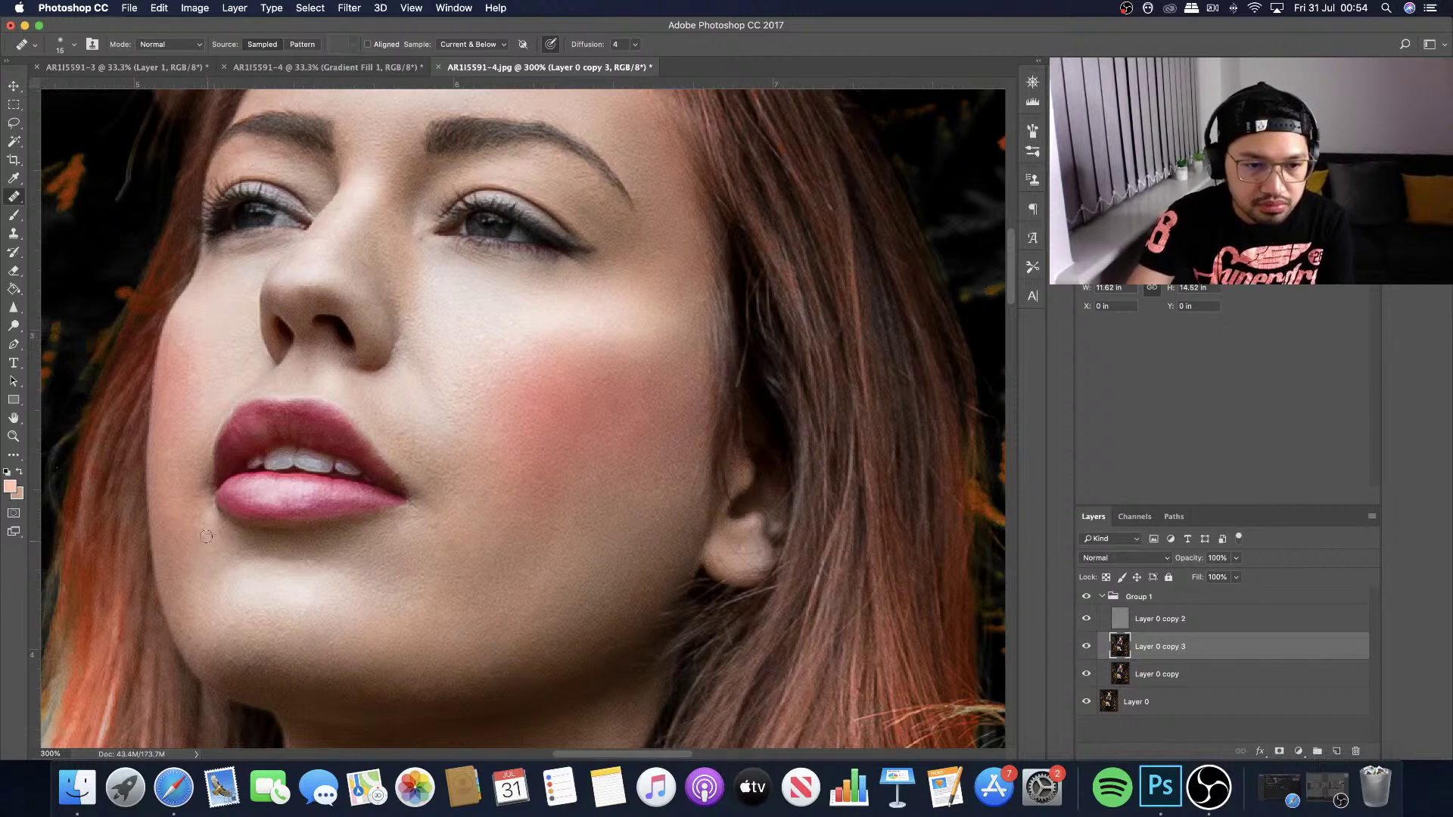
# Heal the spots along the right edge of the woman's chin and jaw.
pyautogui.hscroll(-5, 274, 579)
pyautogui.click(276, 573)
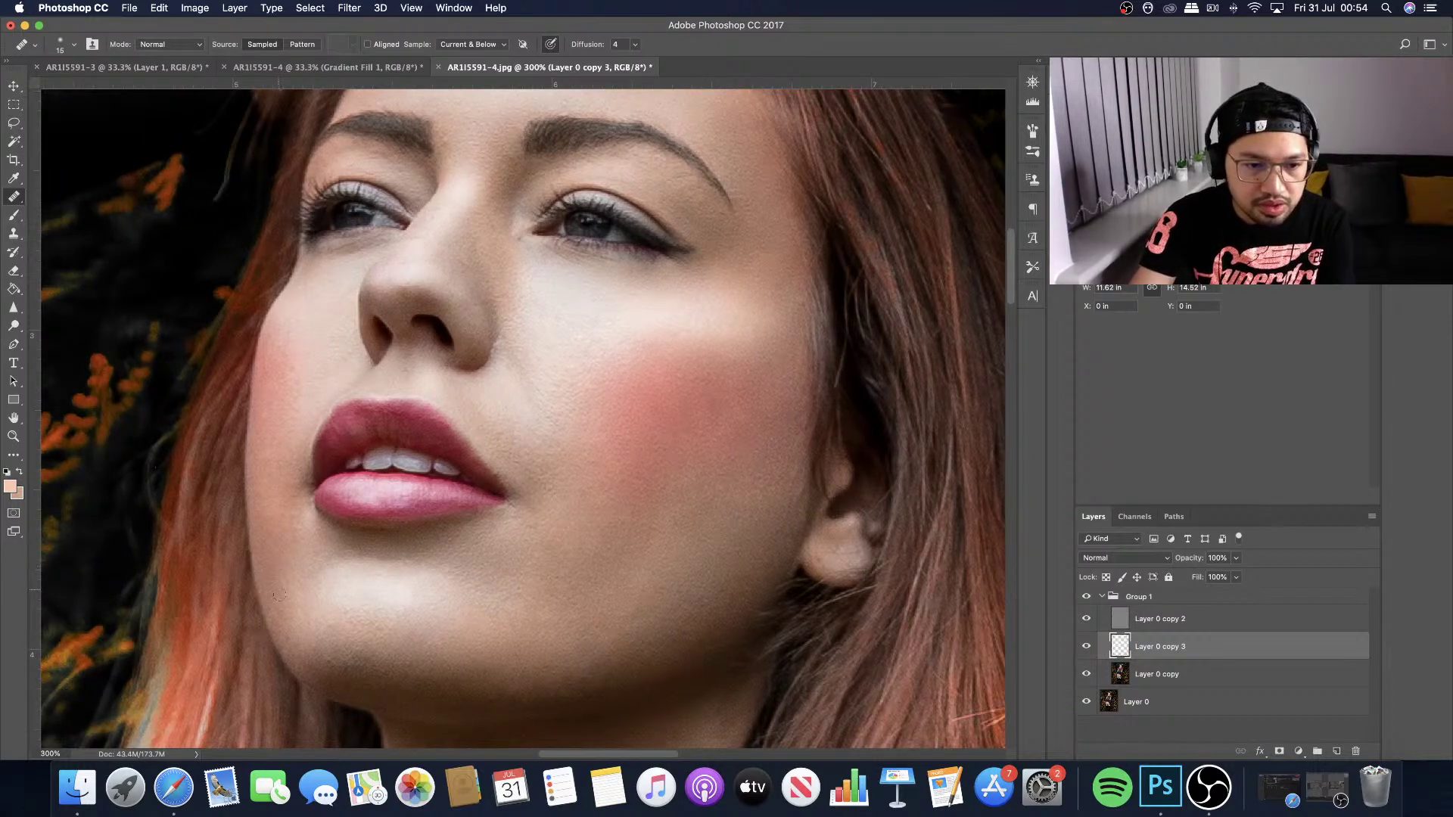
pyautogui.click(285, 556)
pyautogui.click(289, 547)
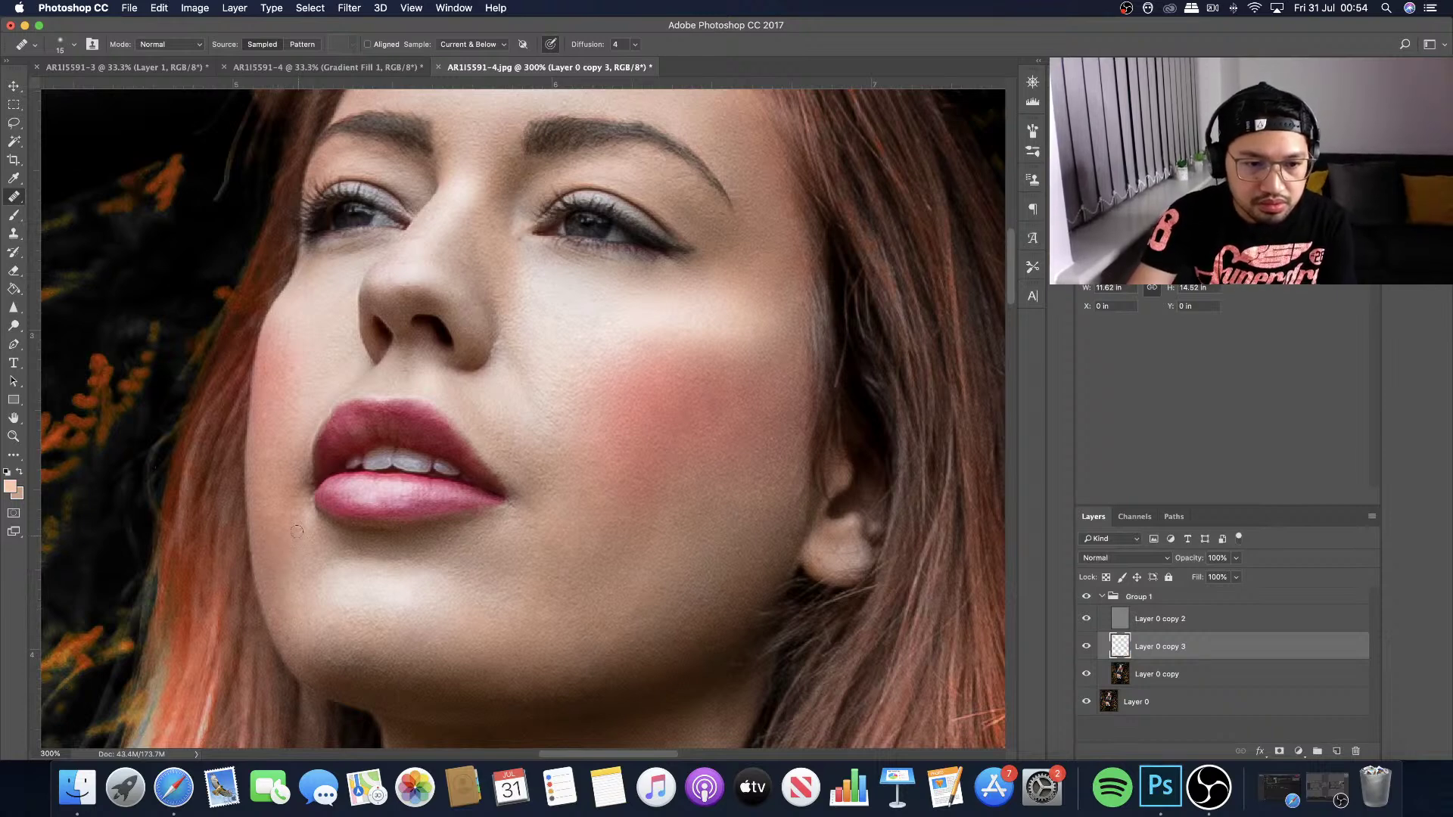
# Heal the skin of the woman's lower right cheek beside her lips.
pyautogui.scroll(3, 306, 529)
pyautogui.hscroll(-3, 307, 530)
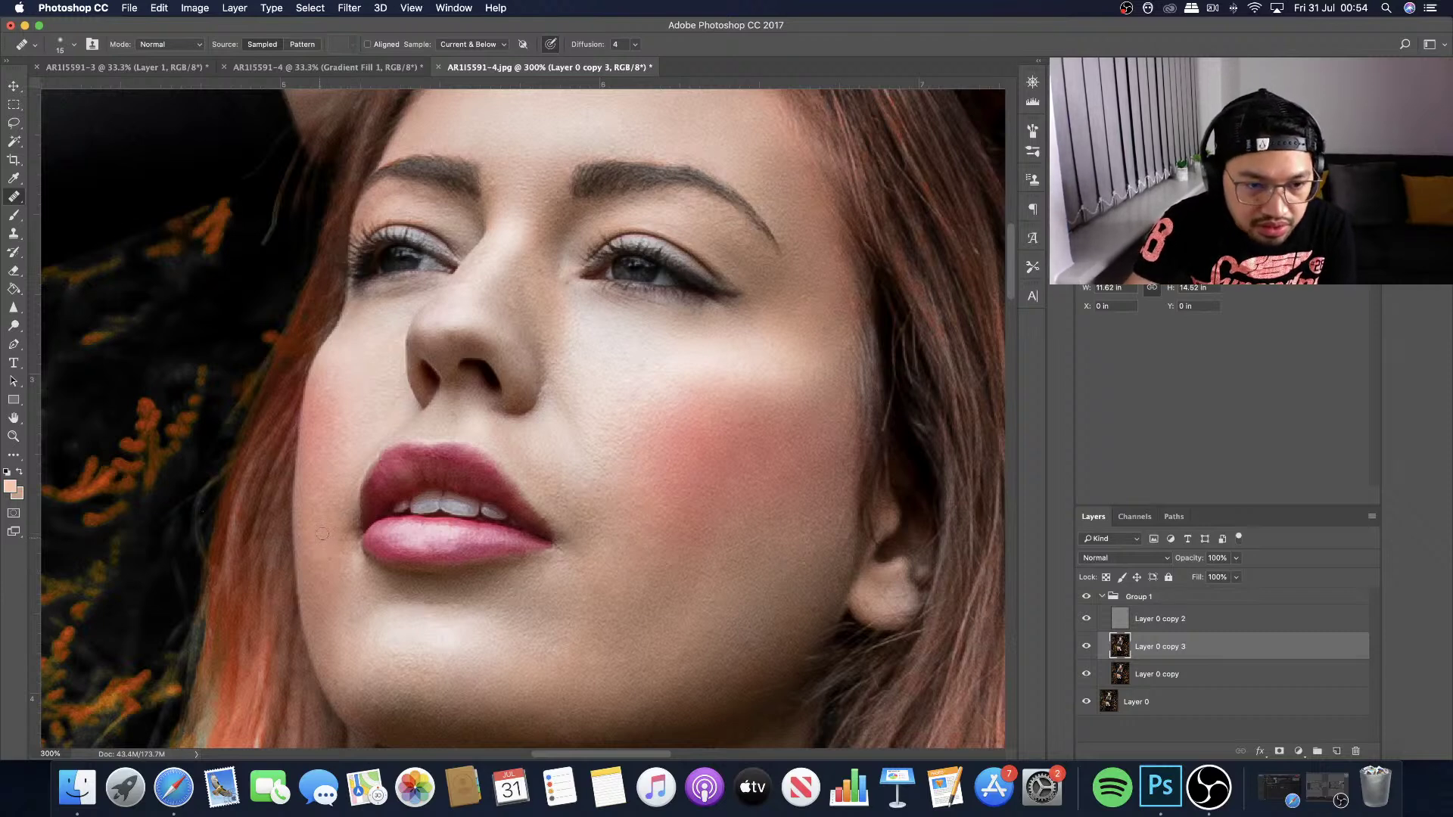
pyautogui.click(320, 562)
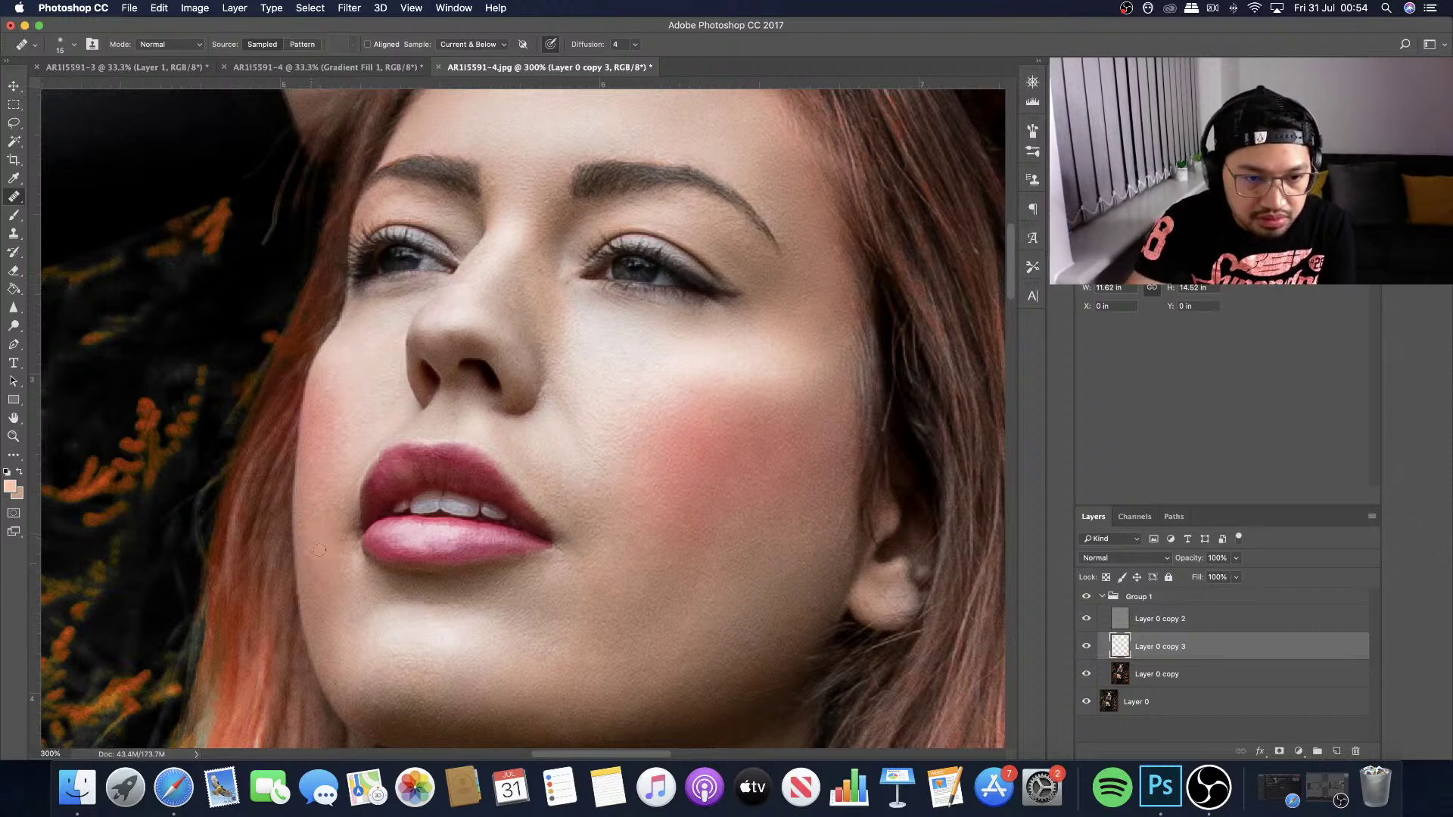
pyautogui.click(331, 493)
pyautogui.click(341, 482)
pyautogui.click(338, 476)
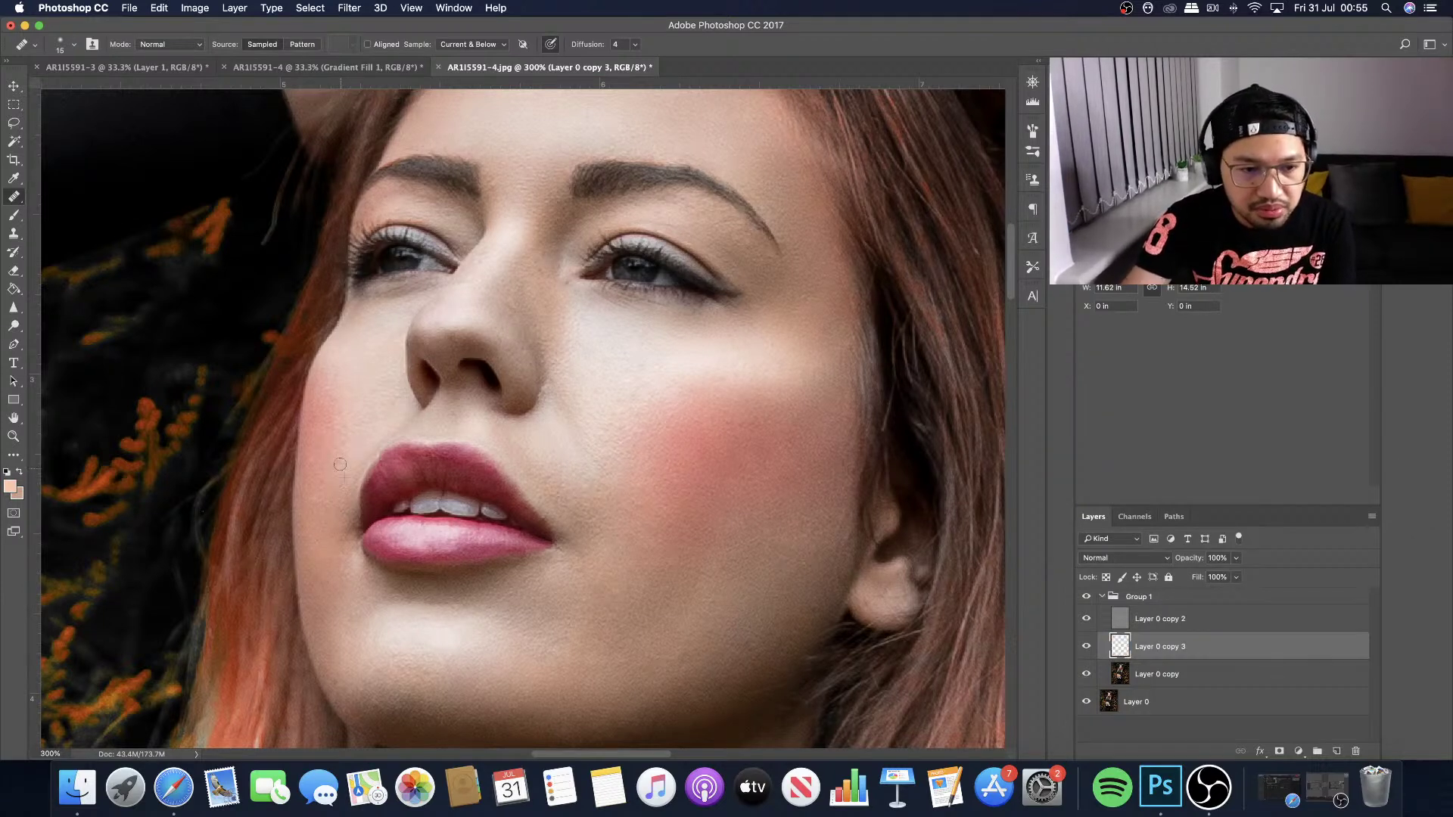
pyautogui.click(324, 486)
# Heal the uneven texture across the blush on the woman's right cheek.
pyautogui.hscroll(-3, 345, 462)
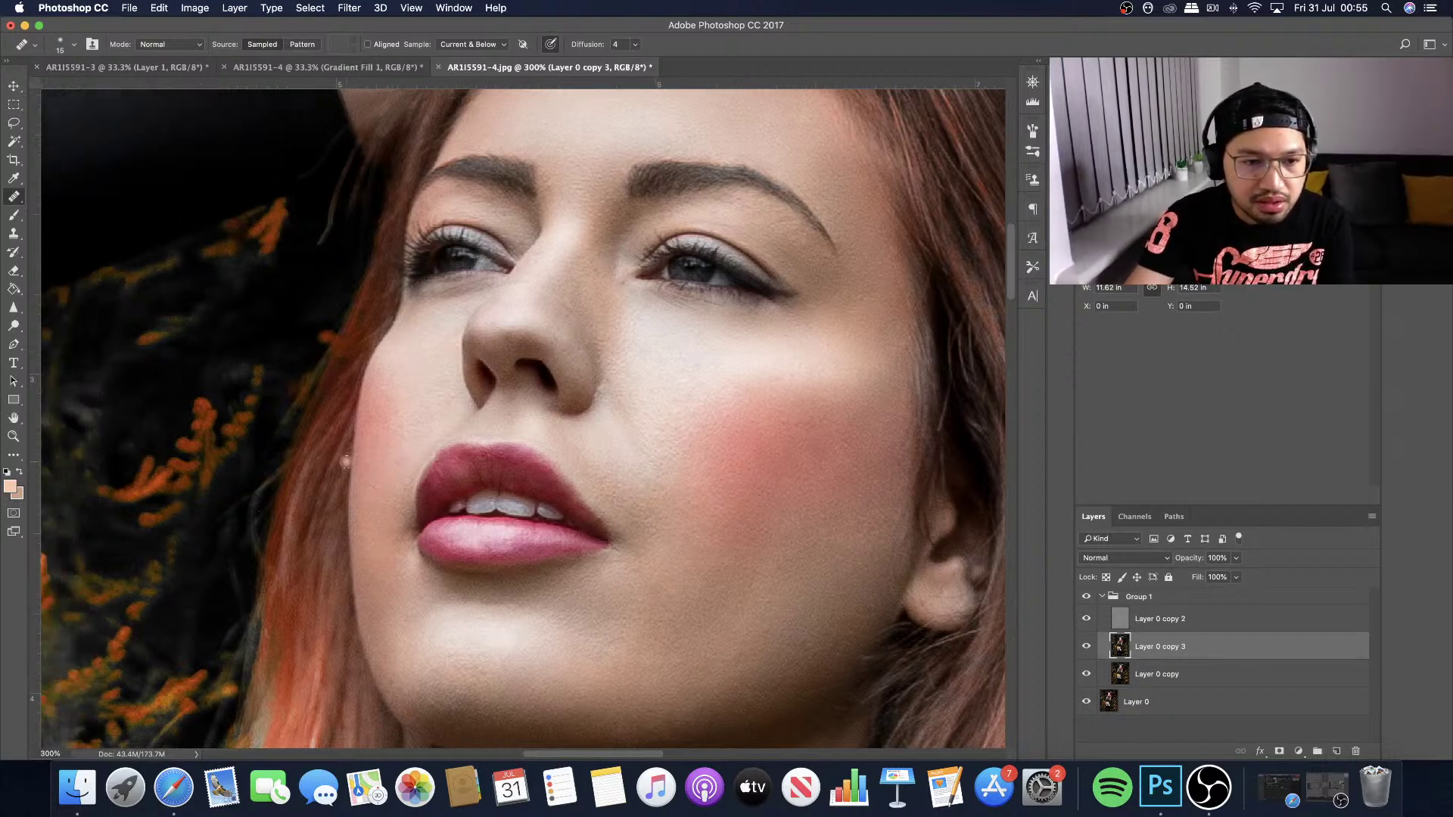
pyautogui.scroll(3, 384, 446)
pyautogui.click(397, 532)
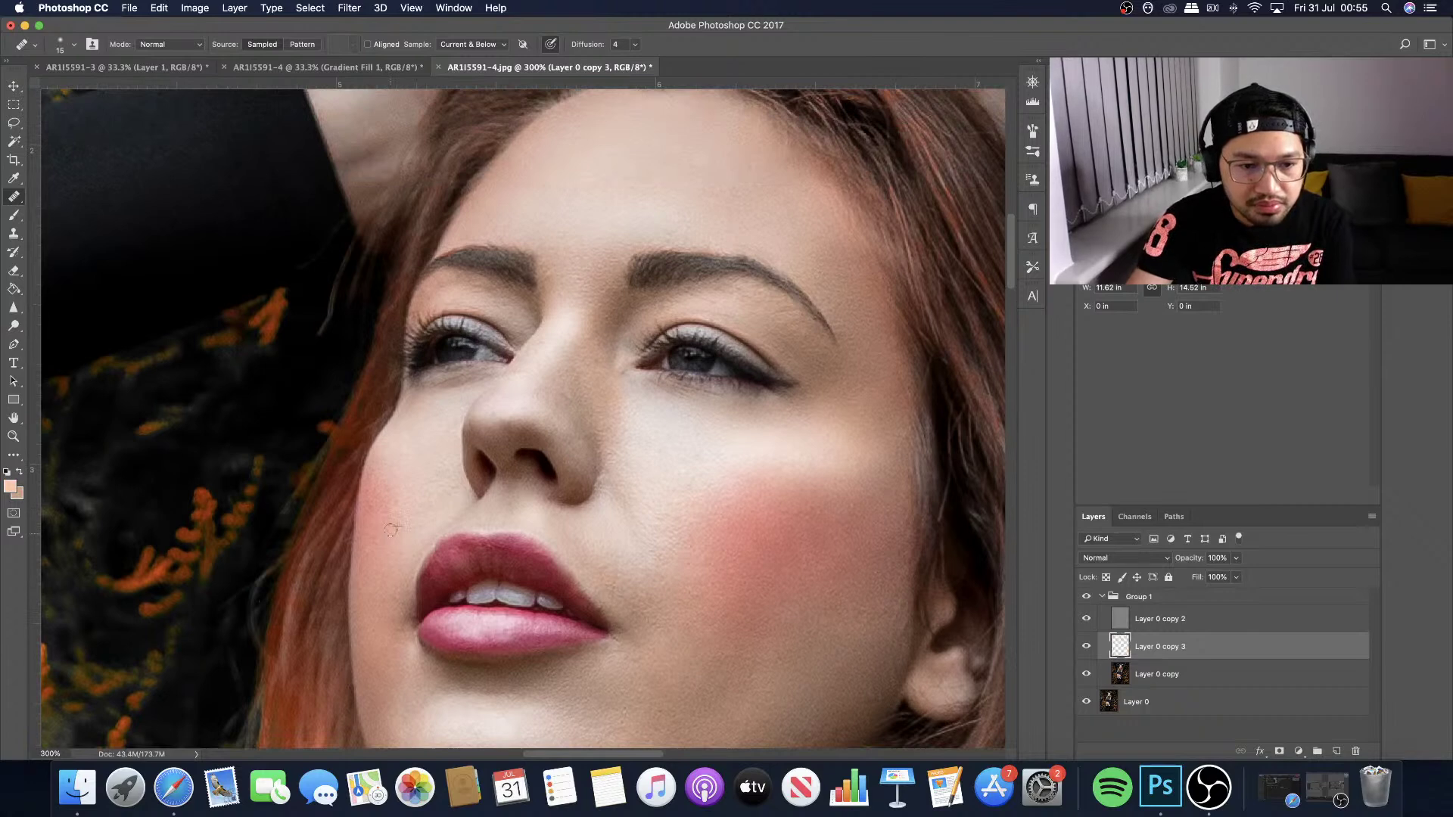
pyautogui.click(397, 507)
pyautogui.click(386, 481)
pyautogui.click(384, 518)
pyautogui.click(367, 507)
pyautogui.click(384, 503)
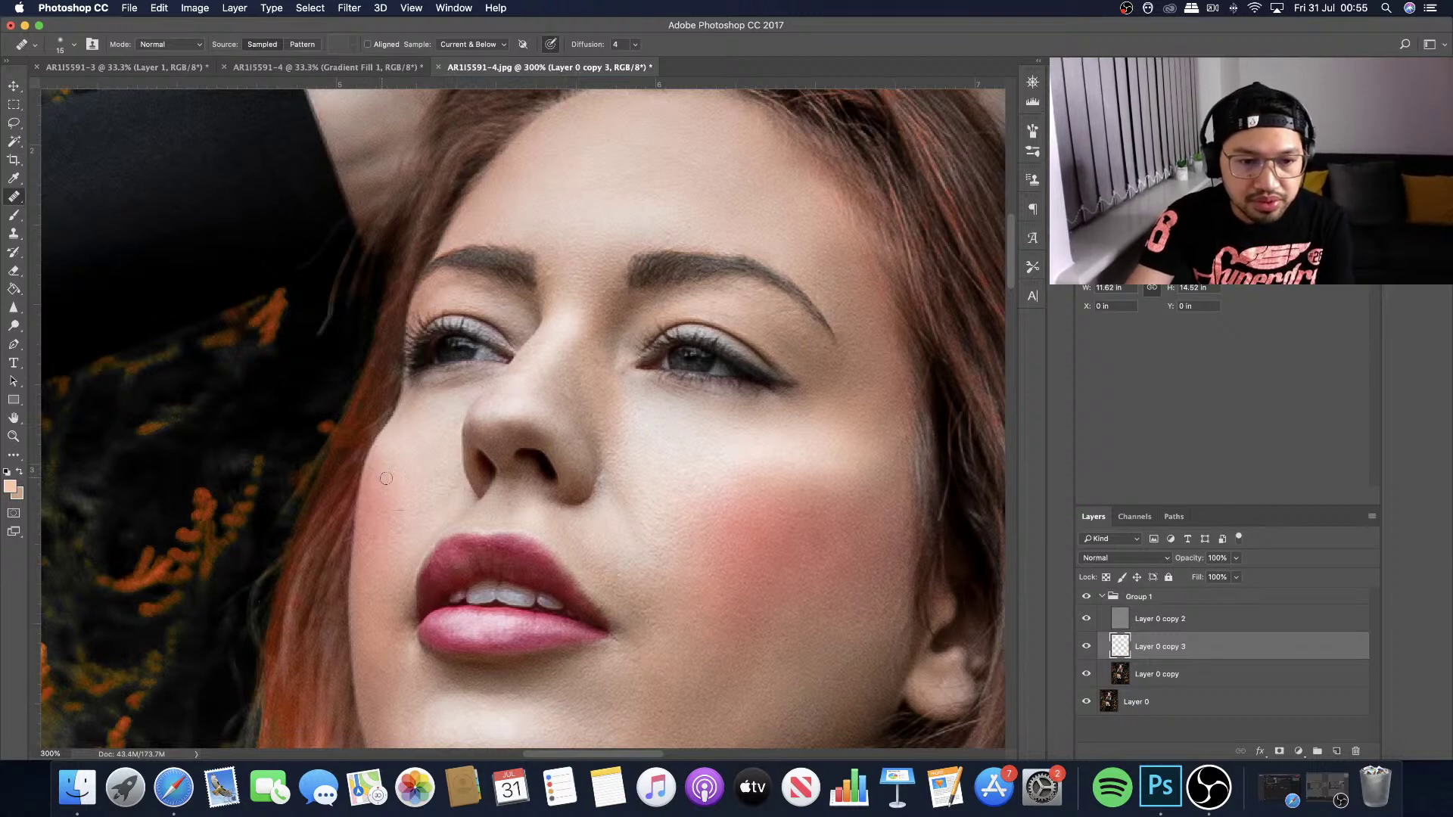
# Heal the remaining spots at the upper and outer edge of the woman's right cheek blush.
pyautogui.click(384, 472)
pyautogui.click(373, 486)
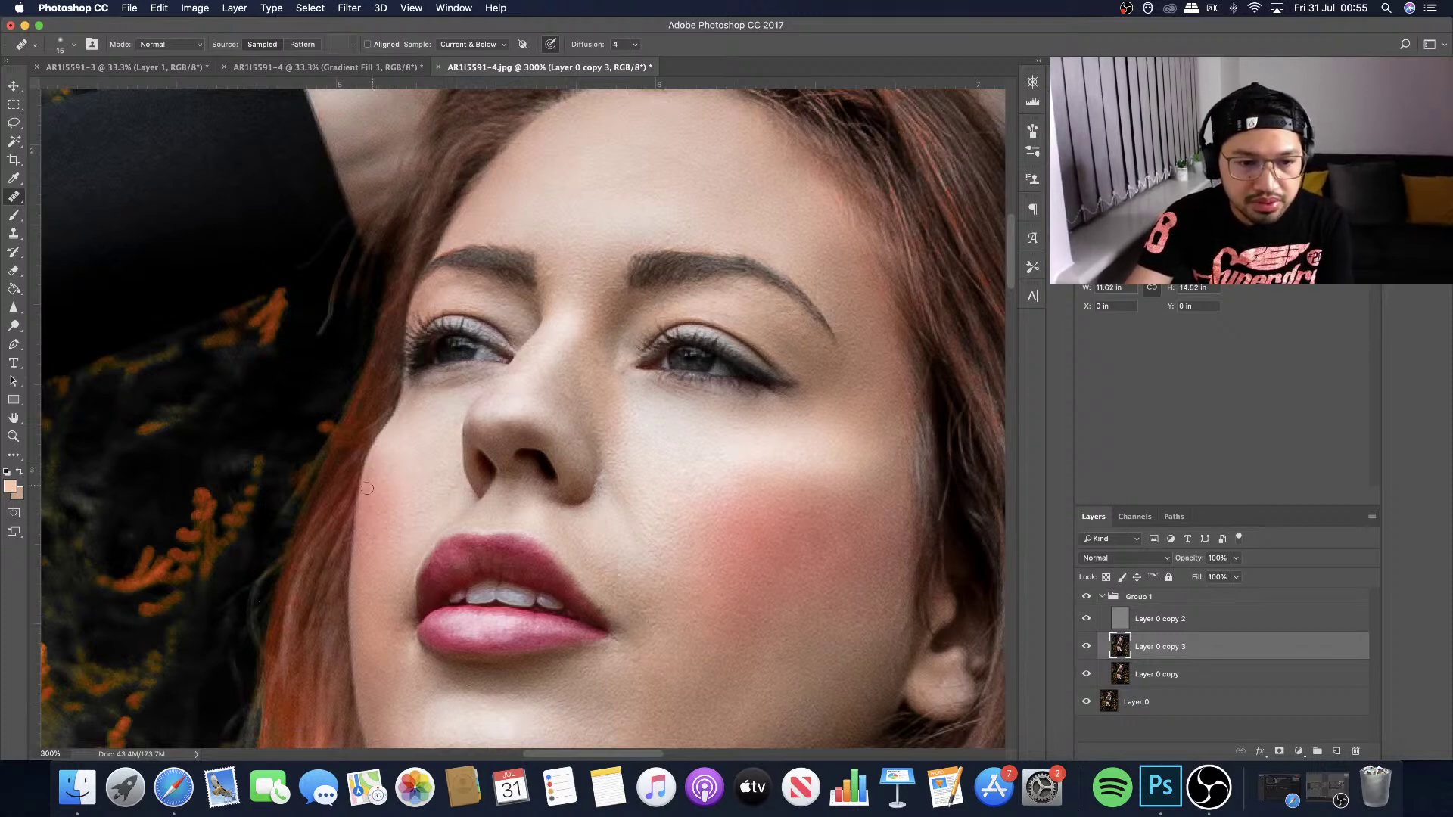
pyautogui.click(370, 493)
pyautogui.click(371, 482)
pyautogui.click(373, 470)
pyautogui.click(403, 505)
# Heal the skin between the woman's right nostril and her right cheek blush.
pyautogui.click(451, 492)
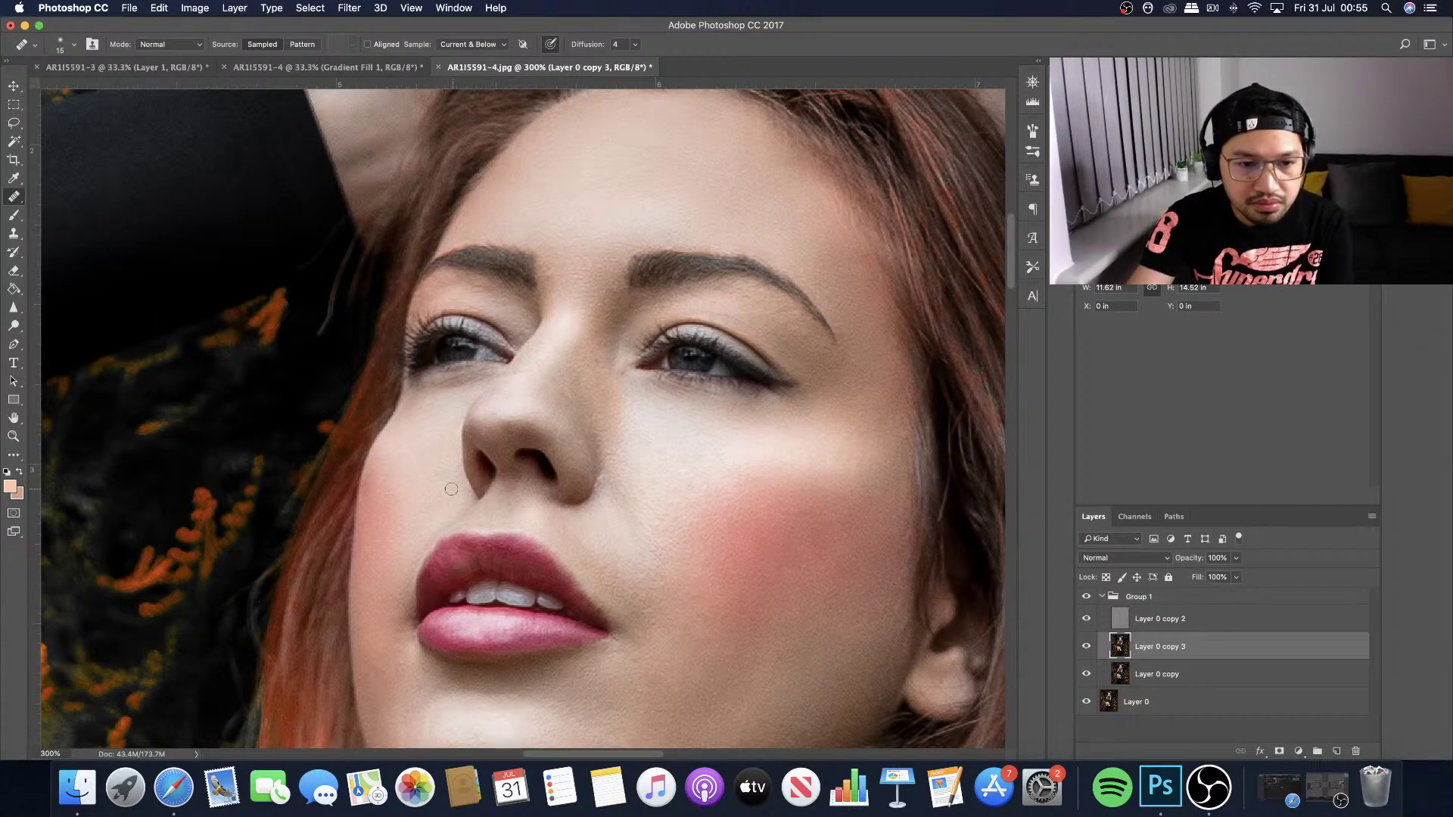
pyautogui.click(443, 463)
pyautogui.click(430, 478)
pyautogui.click(407, 467)
pyautogui.click(407, 469)
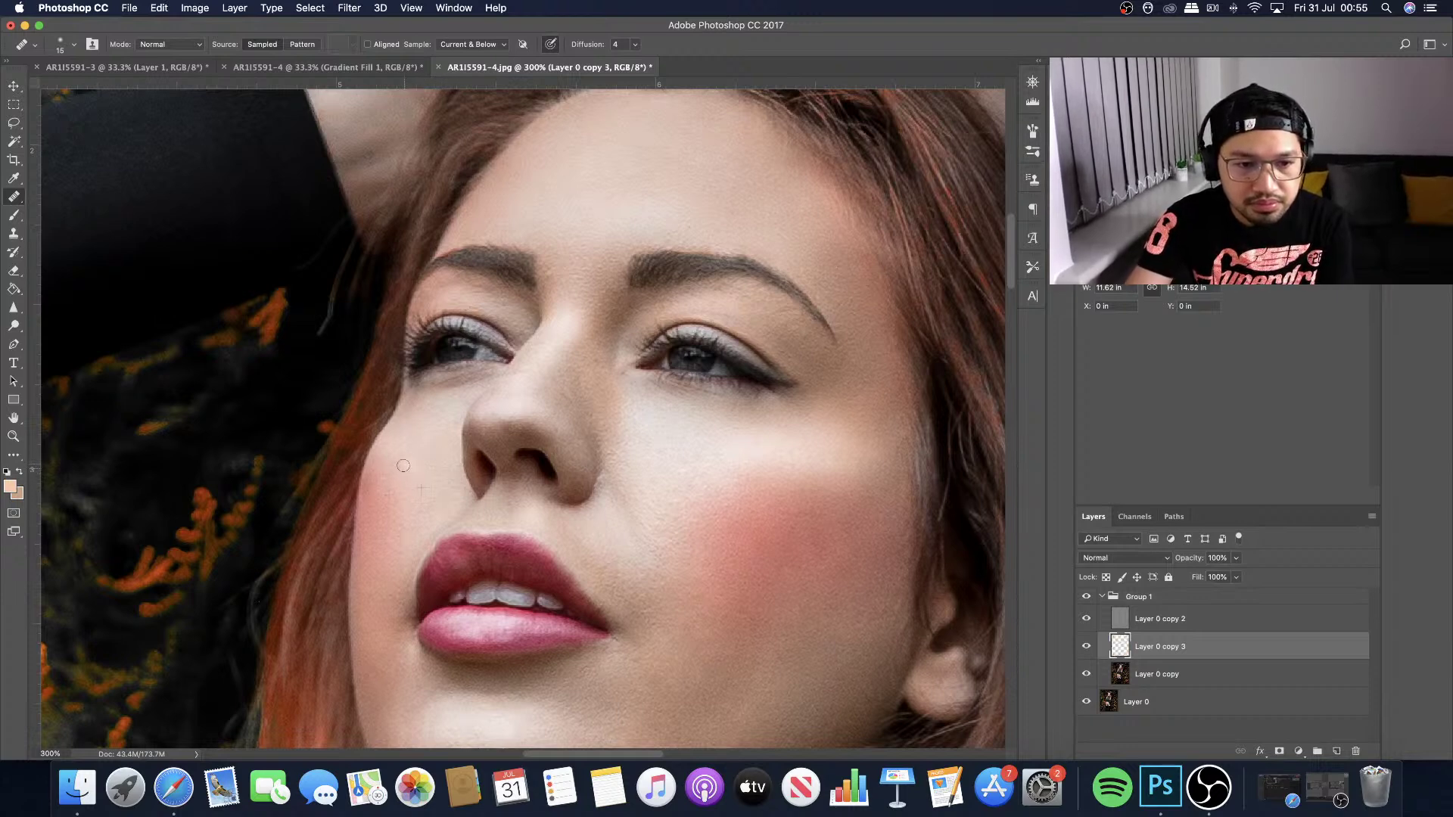
pyautogui.click(418, 460)
pyautogui.click(460, 494)
pyautogui.click(445, 466)
# Heal the skin beneath the woman's right eye, from beside the nose to the outer cheekbone.
pyautogui.click(447, 417)
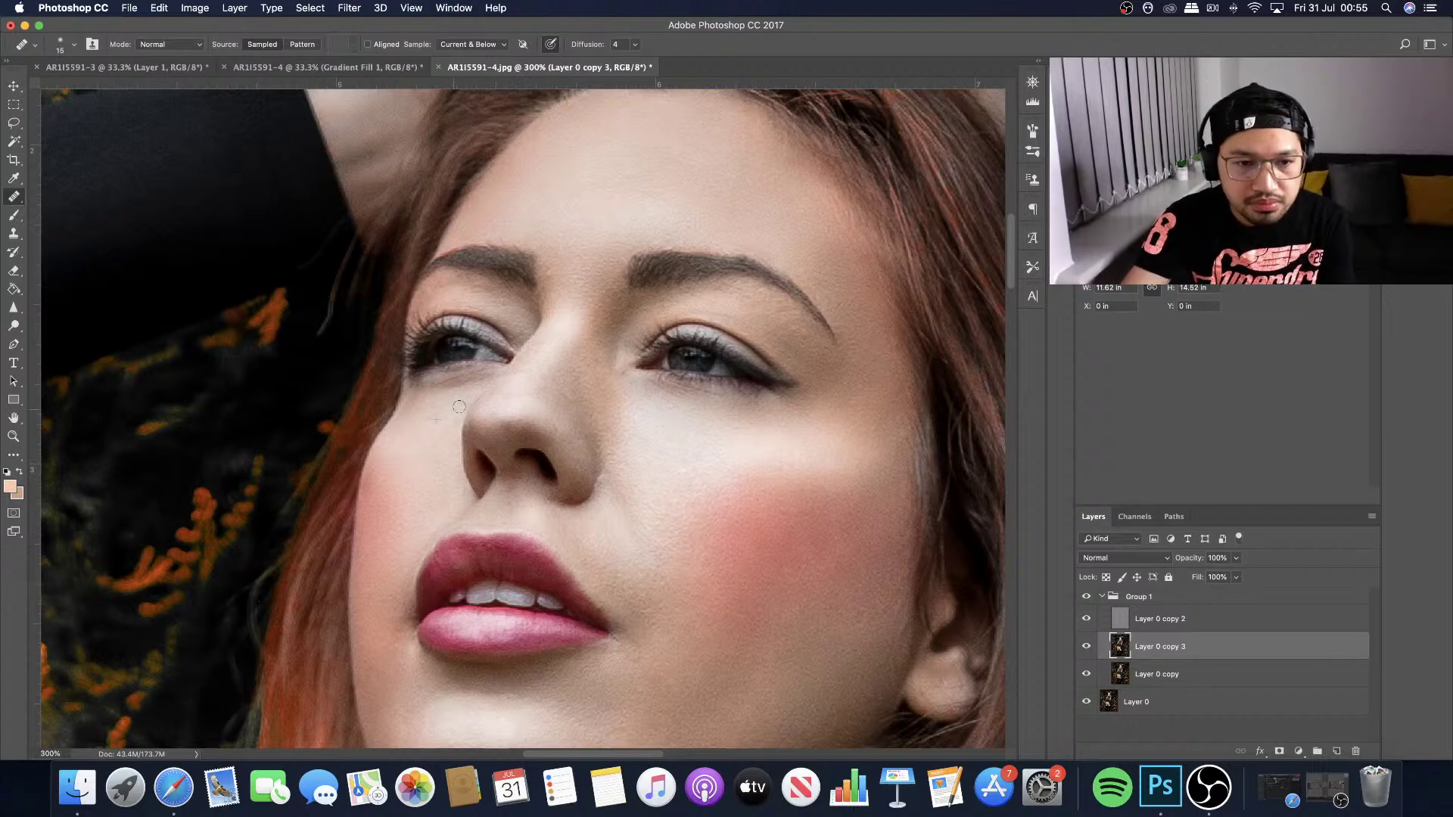
pyautogui.click(463, 401)
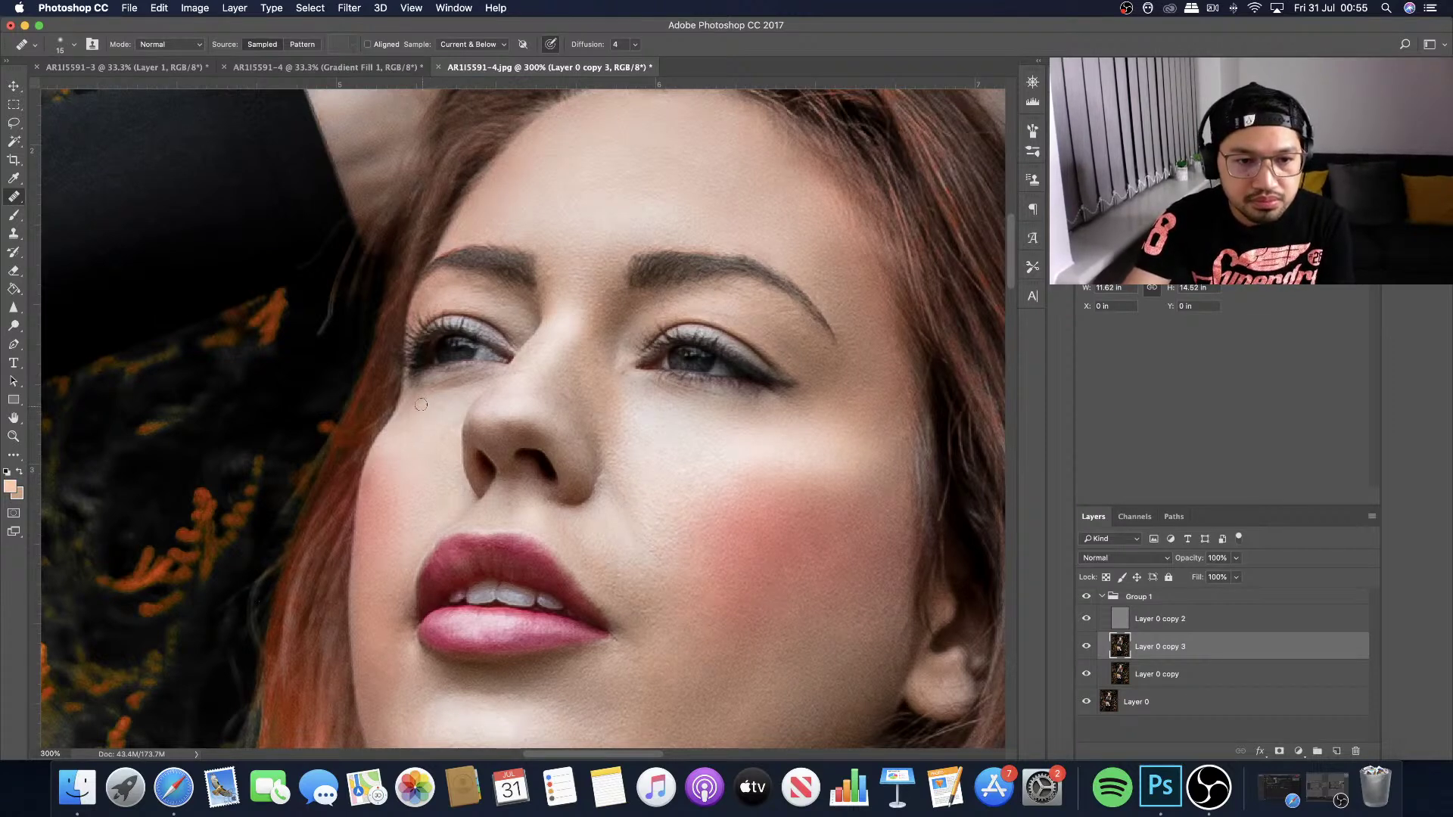
pyautogui.click(411, 426)
pyautogui.click(403, 439)
pyautogui.click(406, 431)
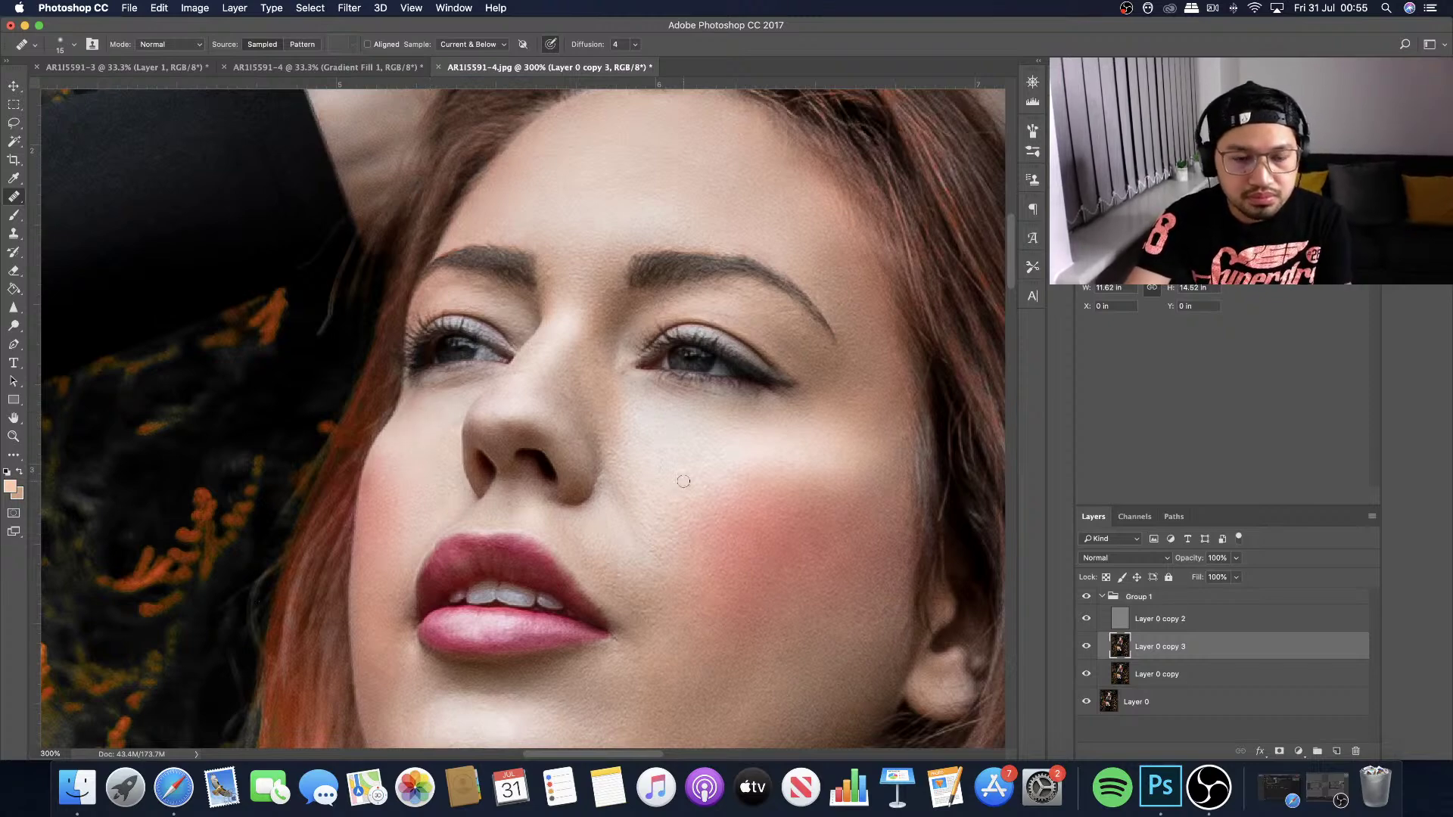
# Examine the overall skin retouching on the portrait at 50% and 66.7% magnification.
pyautogui.press('super+minus')
pyautogui.press('super+minus')
pyautogui.press('super+minus')
pyautogui.press('super+minus')
pyautogui.press('super+minus')
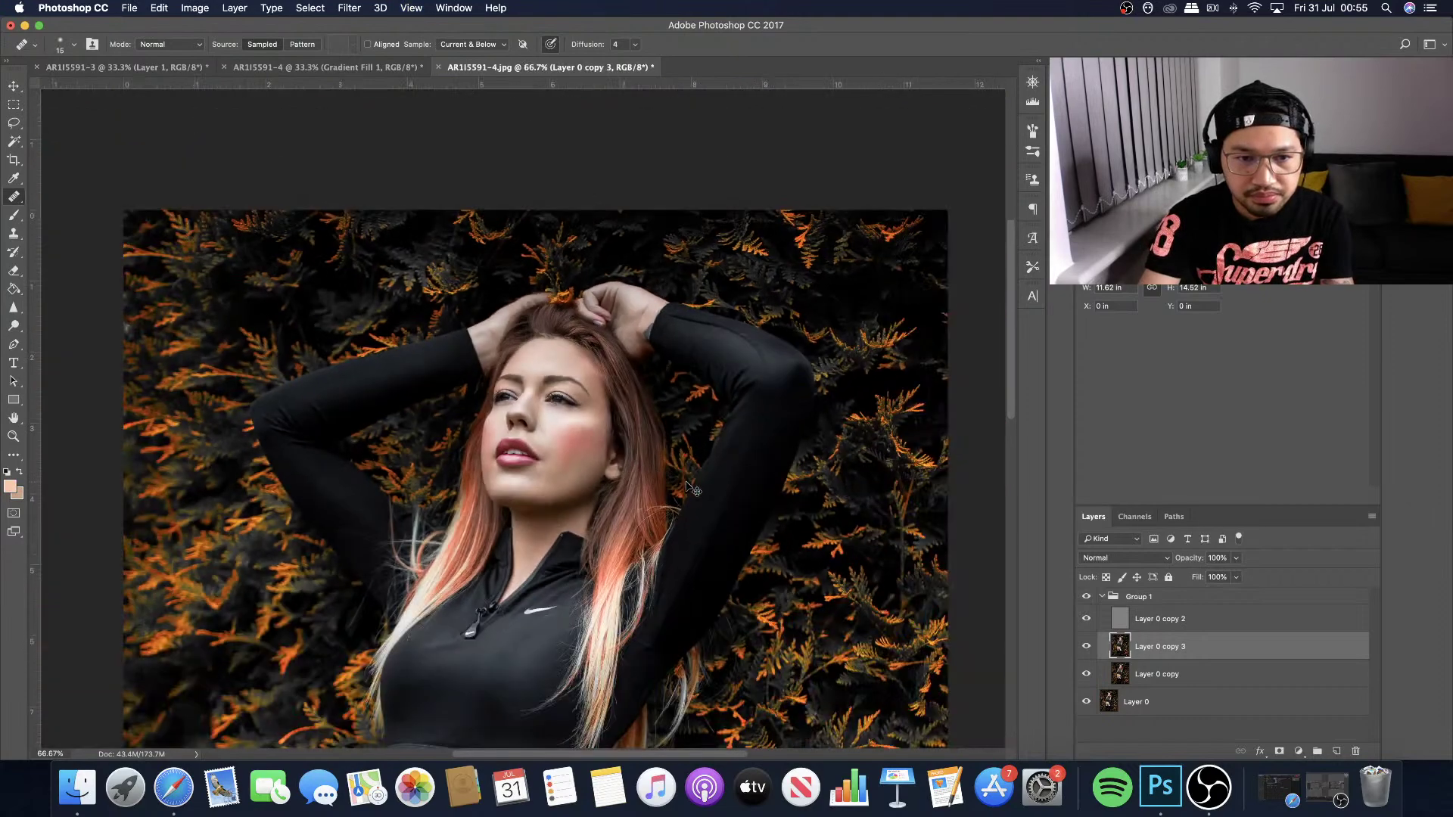
pyautogui.press('super+plus')
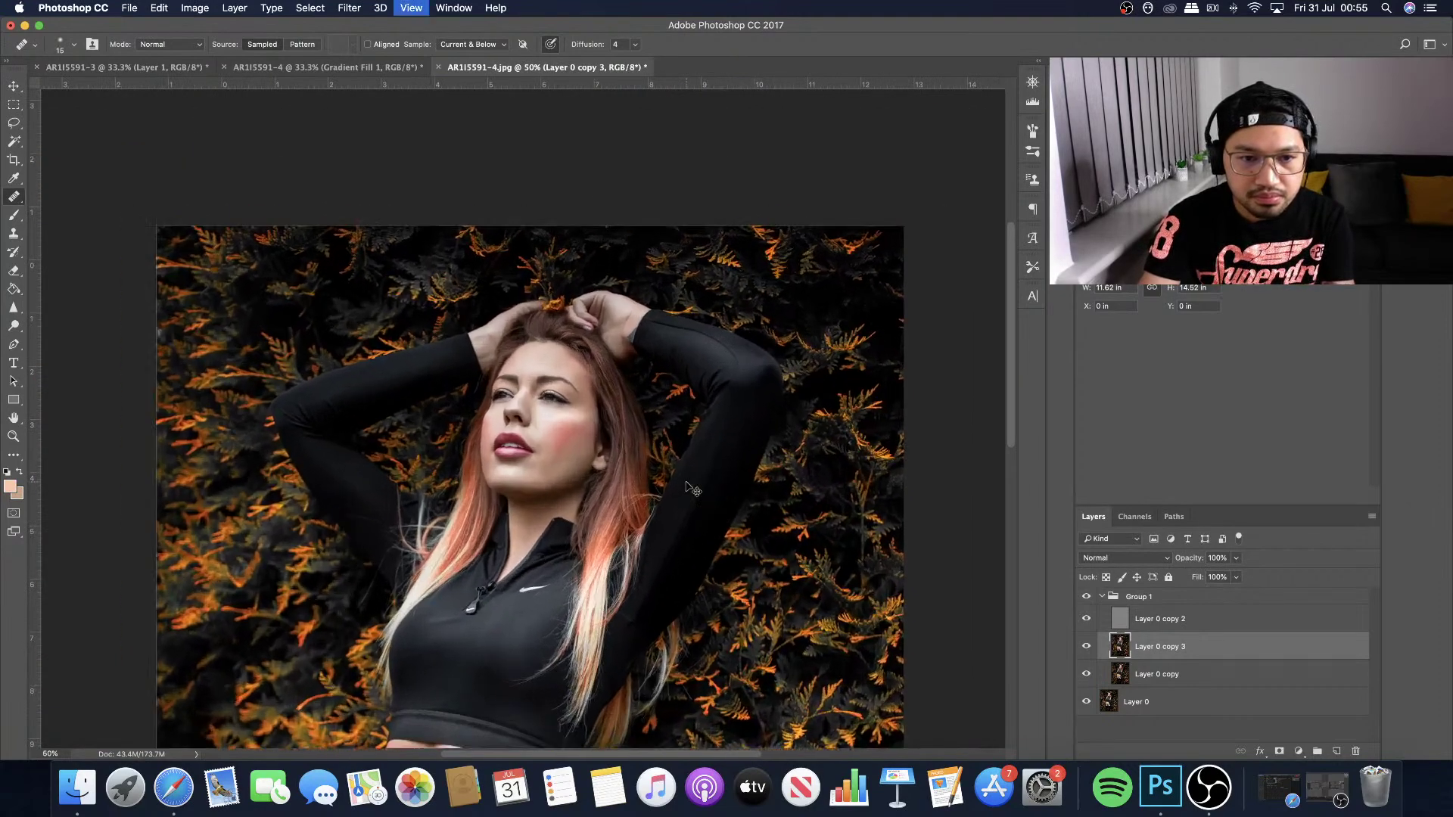
pyautogui.press('super+plus')
pyautogui.press('super+minus')
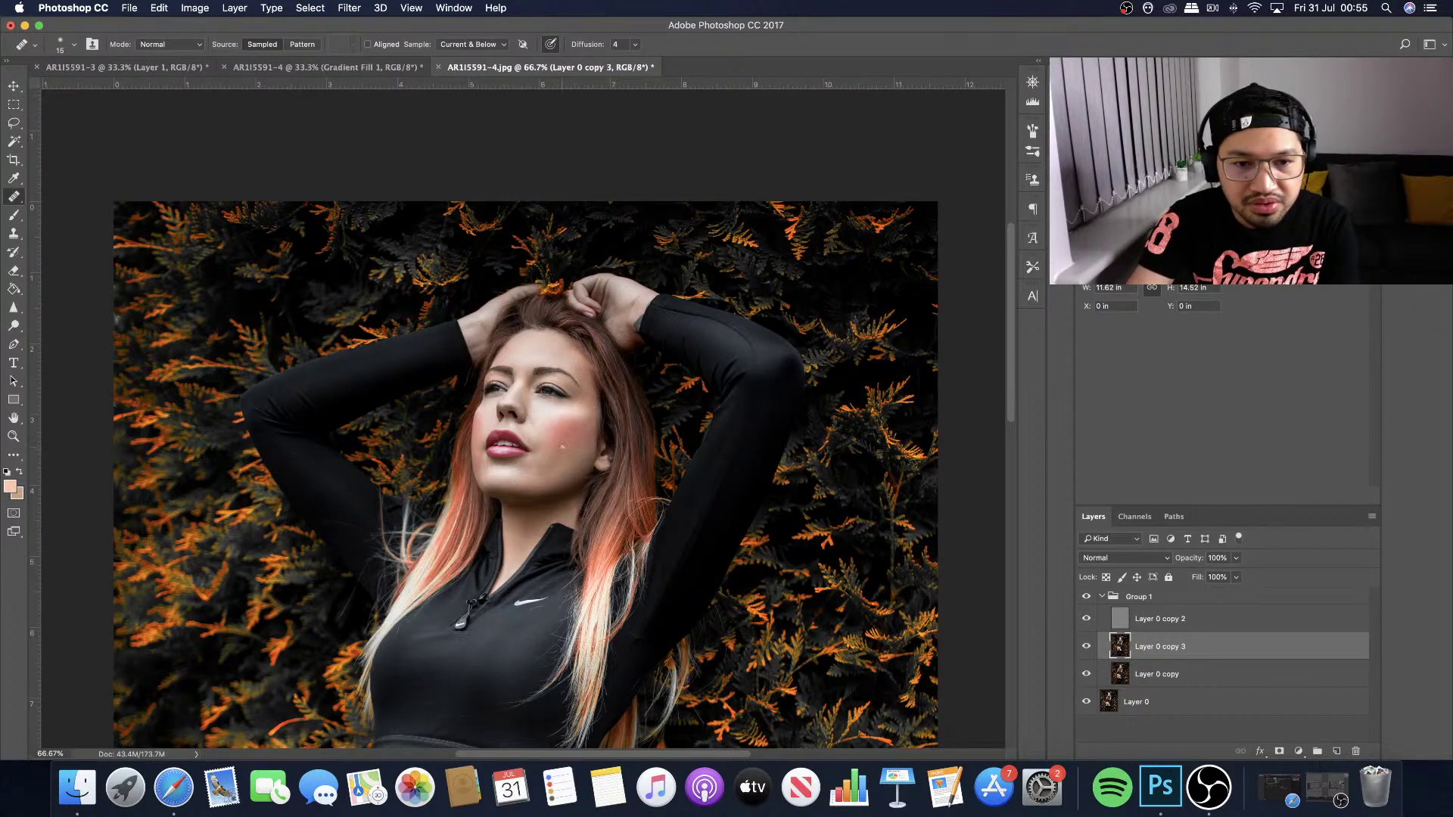
# Sample clean skin beside the nose and heal the area between the nostril and the more visible cheek blush.
pyautogui.scroll(3, 560, 446)
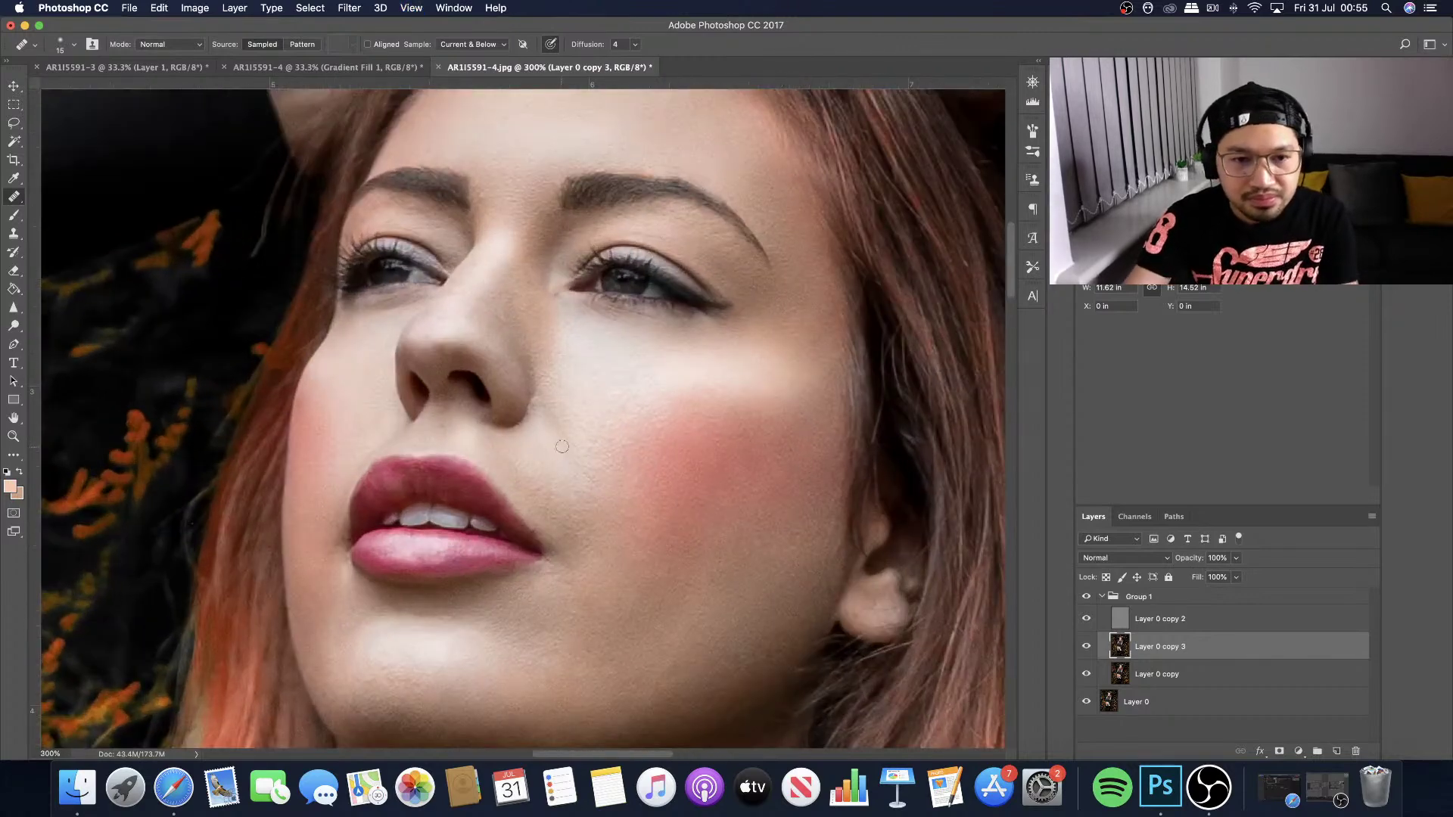
pyautogui.scroll(1, 567, 413)
pyautogui.keyDown('alt'); pyautogui.click(556, 375); pyautogui.keyUp('alt')
pyautogui.moveTo(562, 404); pyautogui.dragTo(571, 394)
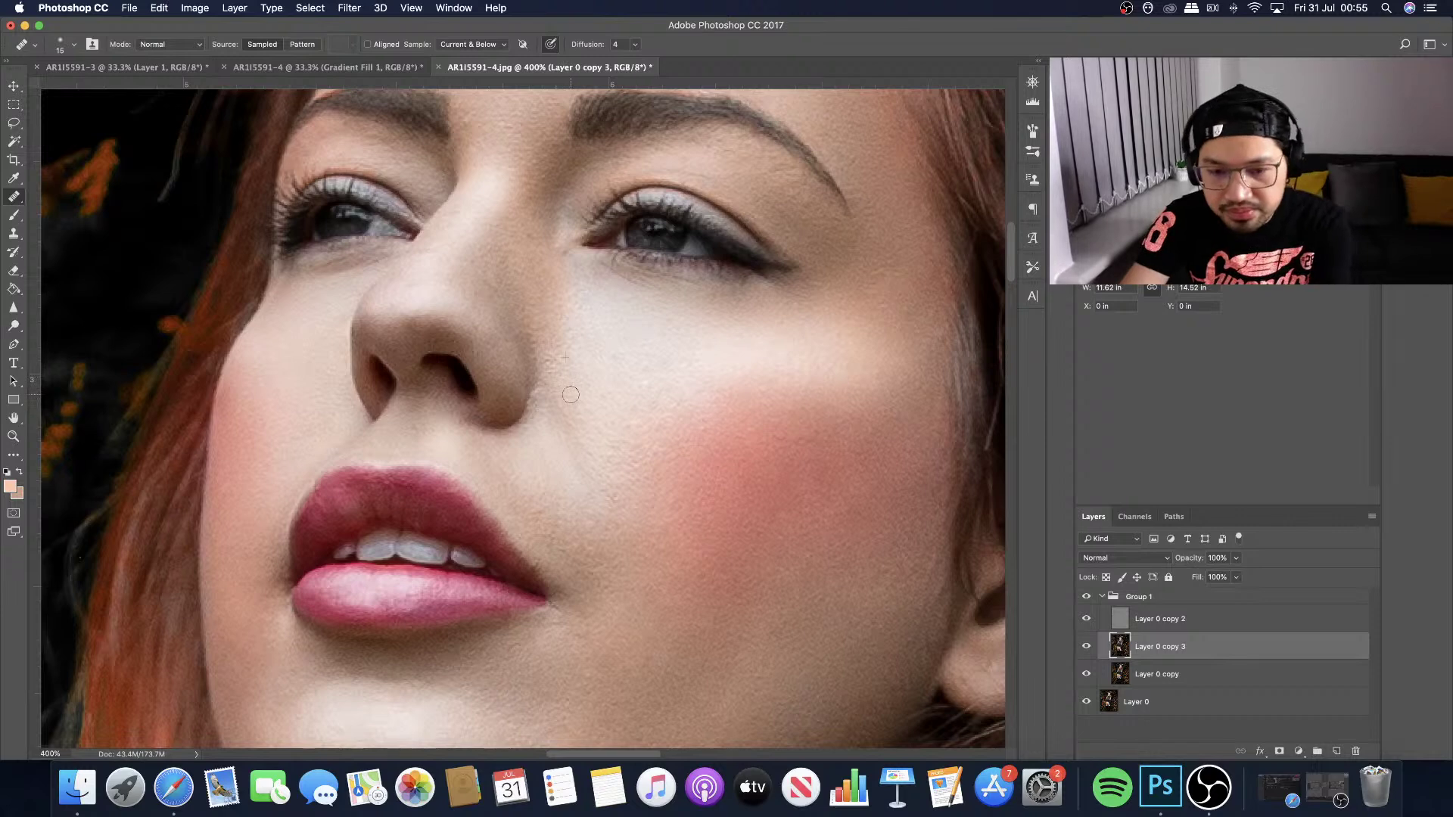
pyautogui.hotkey('alt', ']')
pyautogui.click(571, 383)
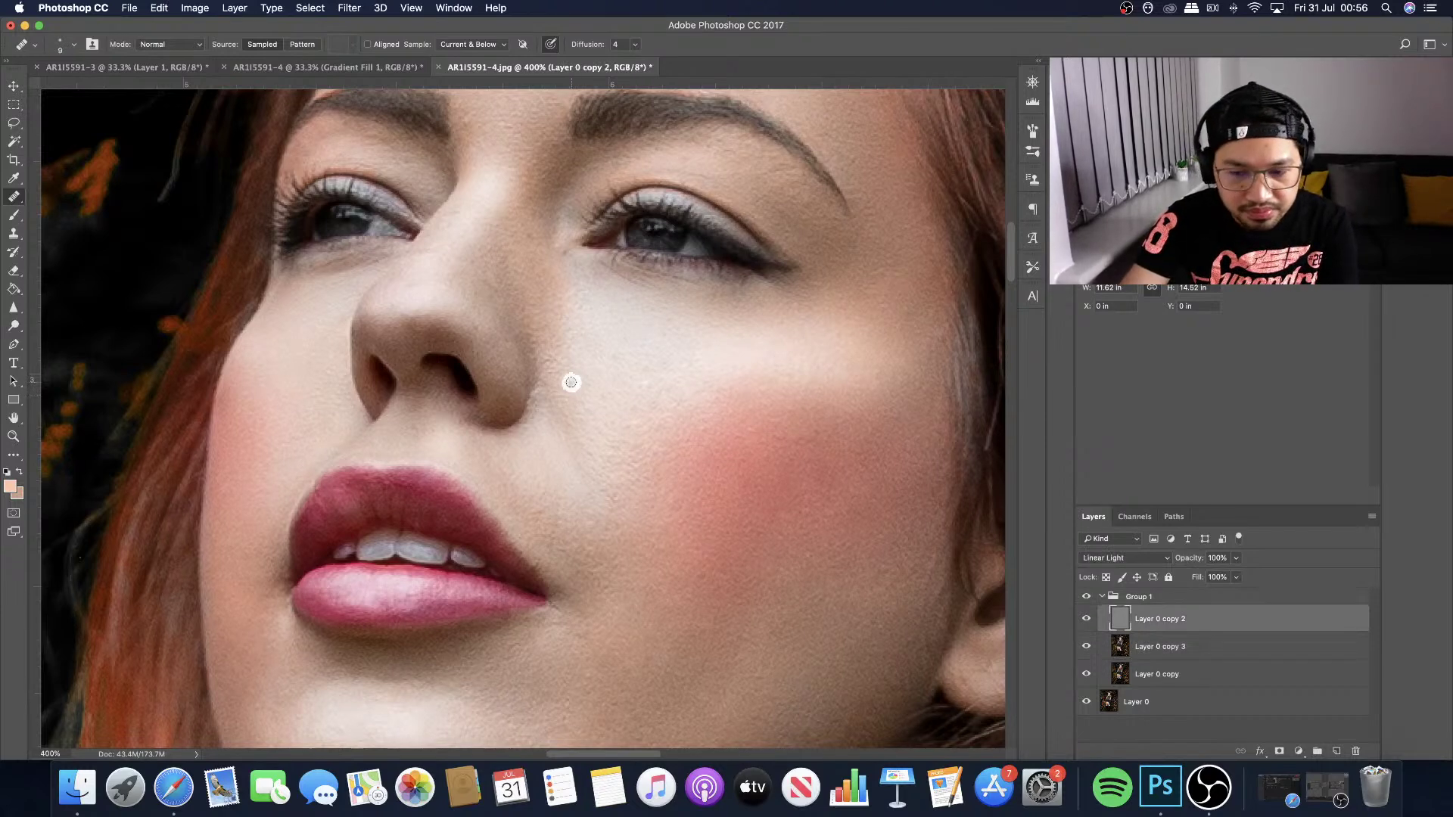
pyautogui.click(1159, 650)
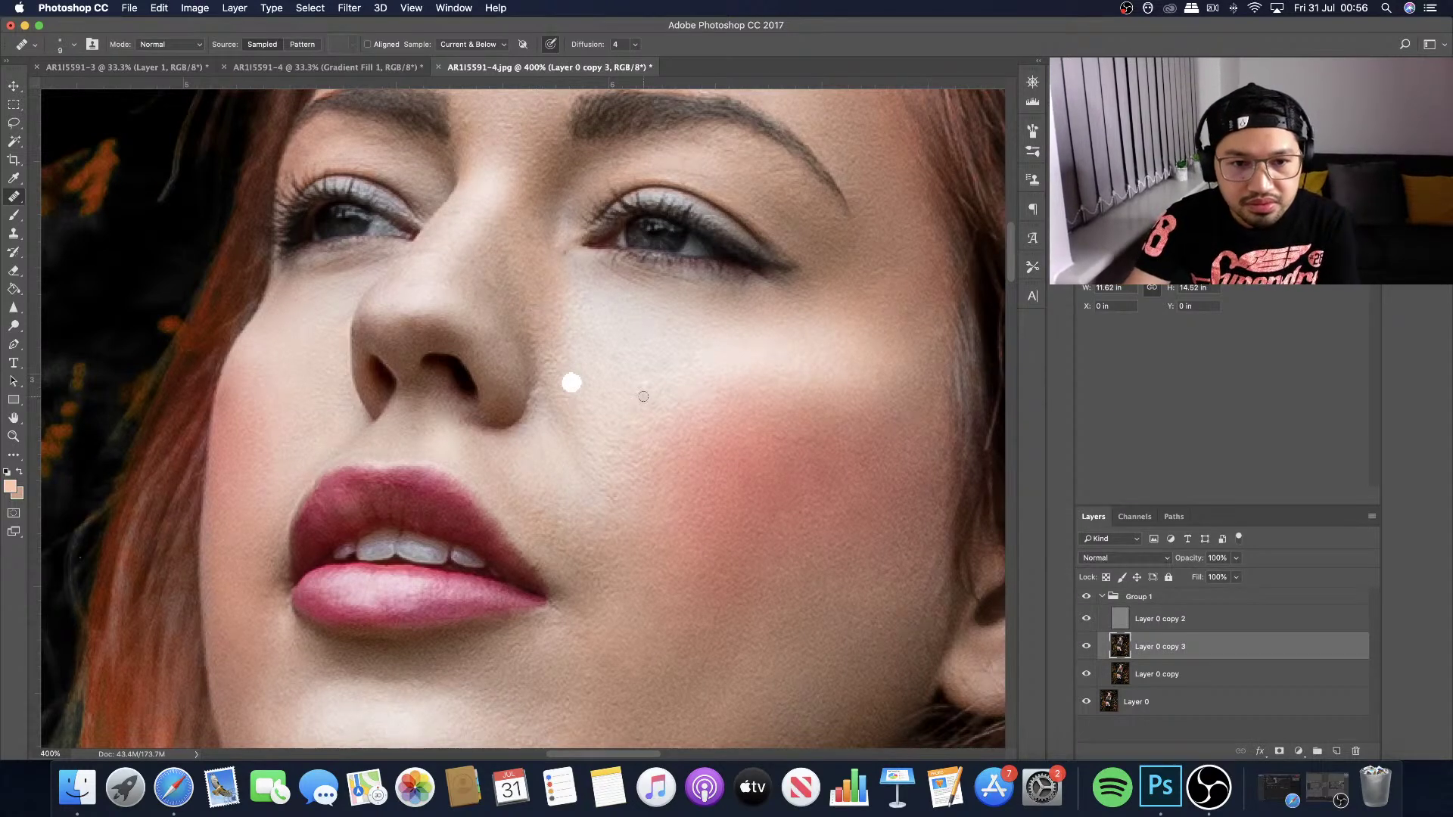
pyautogui.click(1032, 131)
pyautogui.click(983, 121)
# On Layer 0 copy 3, heal the skin beside the nose, up to the inner corner of the nearer eye.
pyautogui.click(575, 395)
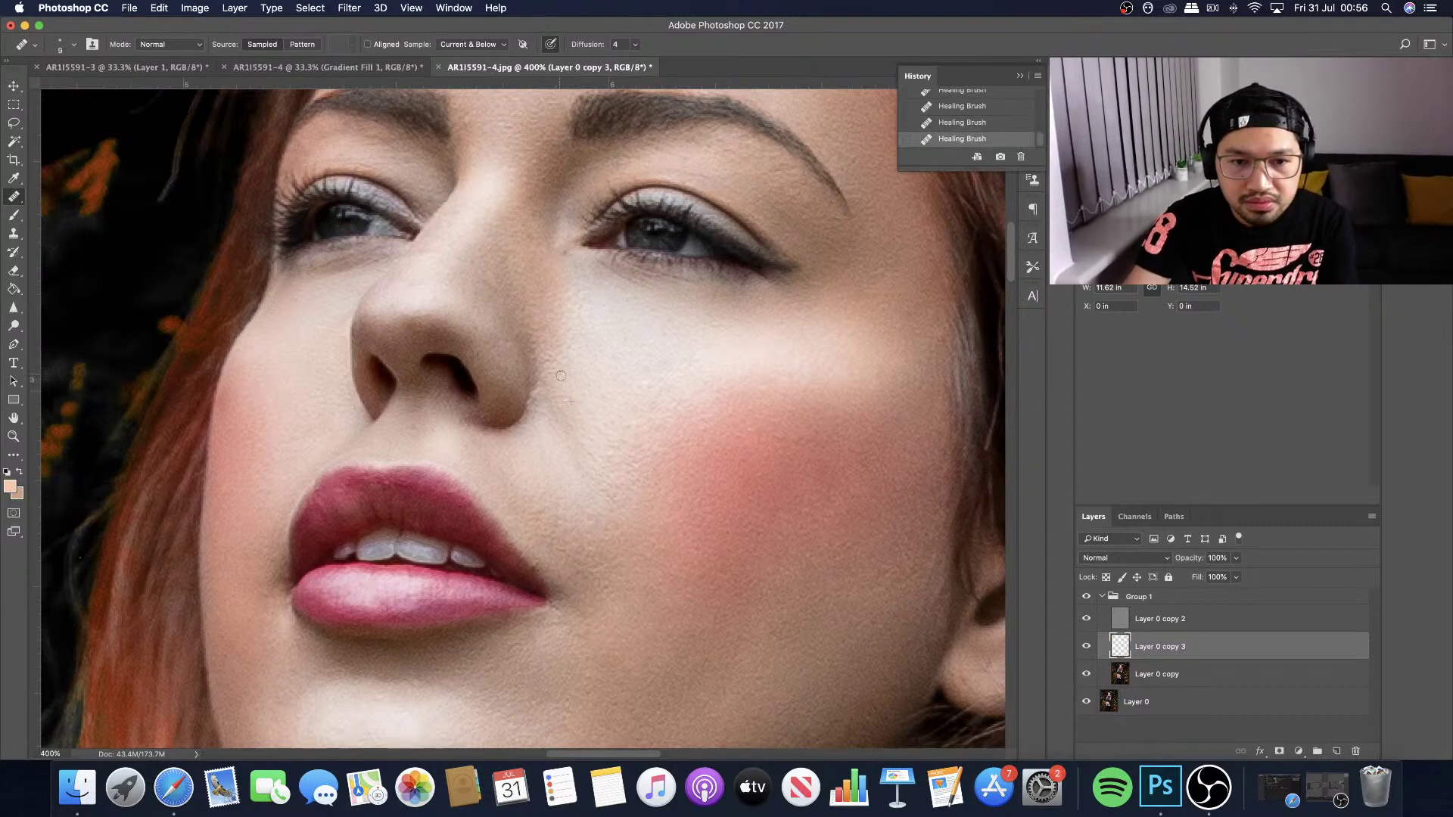
pyautogui.click(565, 316)
pyautogui.click(588, 304)
pyautogui.click(570, 282)
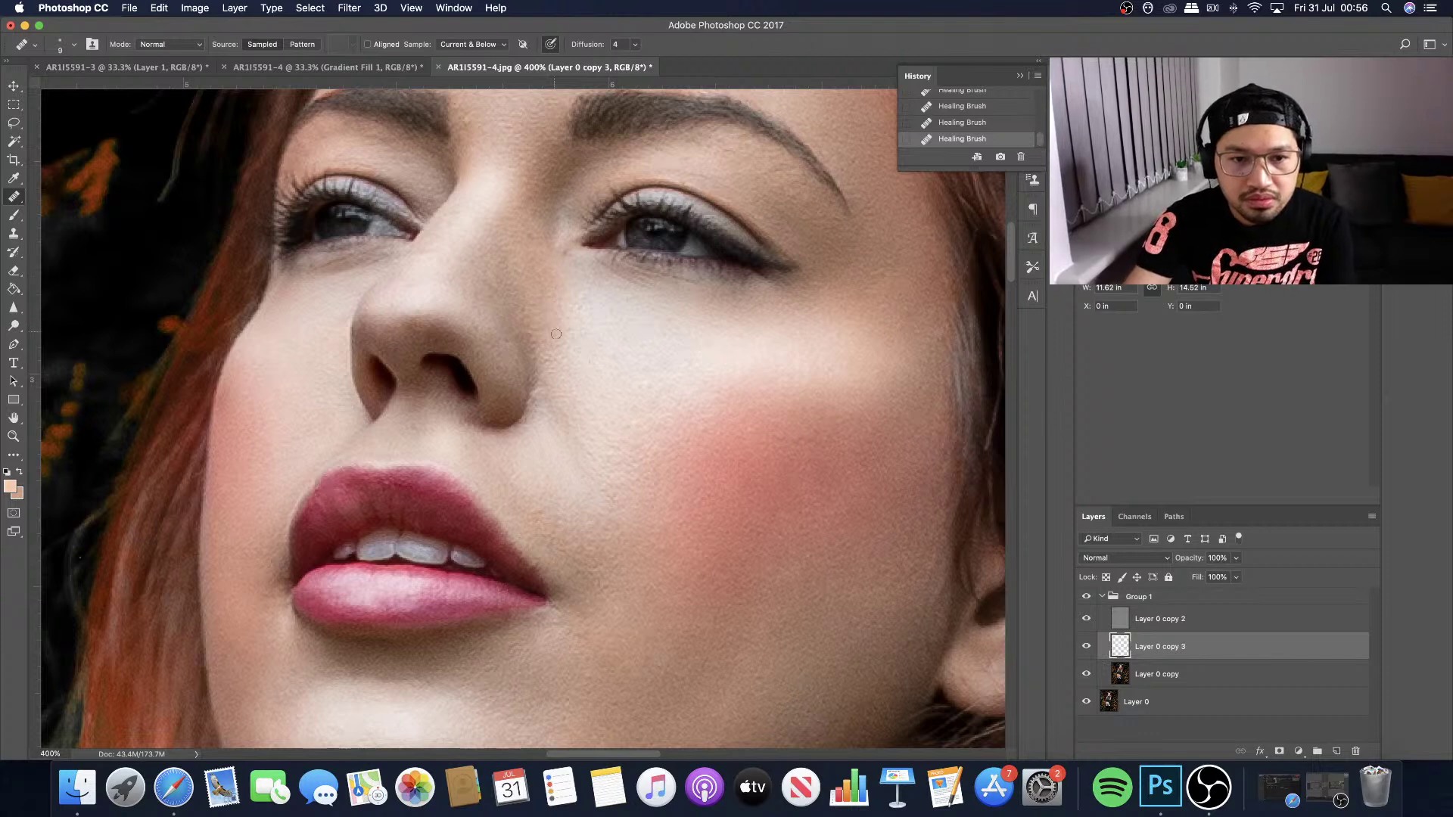
# Heal the spots along the crease between the nearer nostril and the cheek.
pyautogui.click(560, 379)
pyautogui.click(552, 352)
pyautogui.click(551, 382)
pyautogui.click(571, 410)
pyautogui.click(549, 410)
pyautogui.click(541, 402)
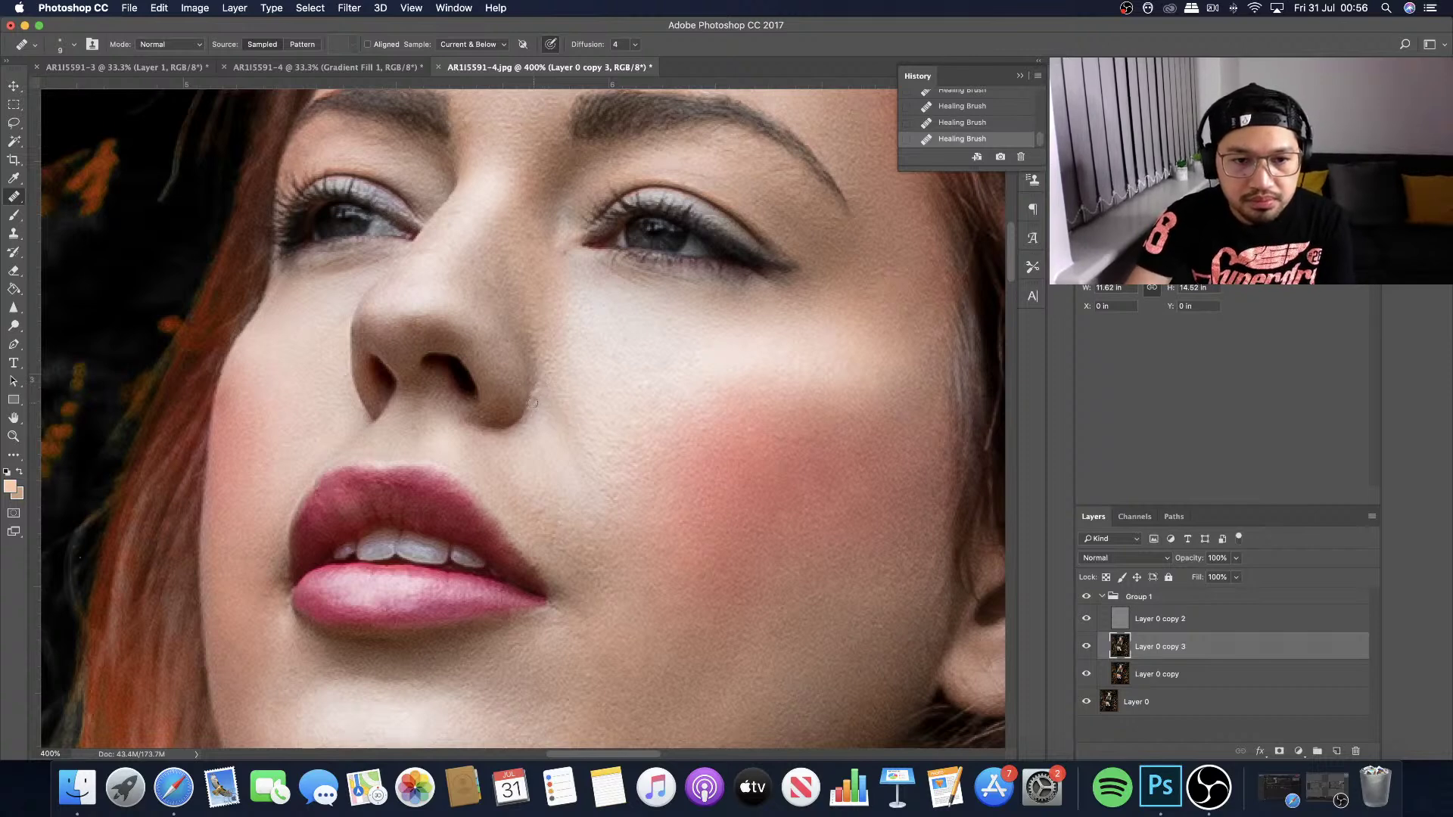
# Heal the outer edge of the nearer nostril, from its base up to the side of the nose.
pyautogui.click(534, 418)
pyautogui.click(535, 421)
pyautogui.click(535, 378)
pyautogui.click(534, 355)
pyautogui.click(531, 337)
pyautogui.click(510, 343)
pyautogui.click(520, 357)
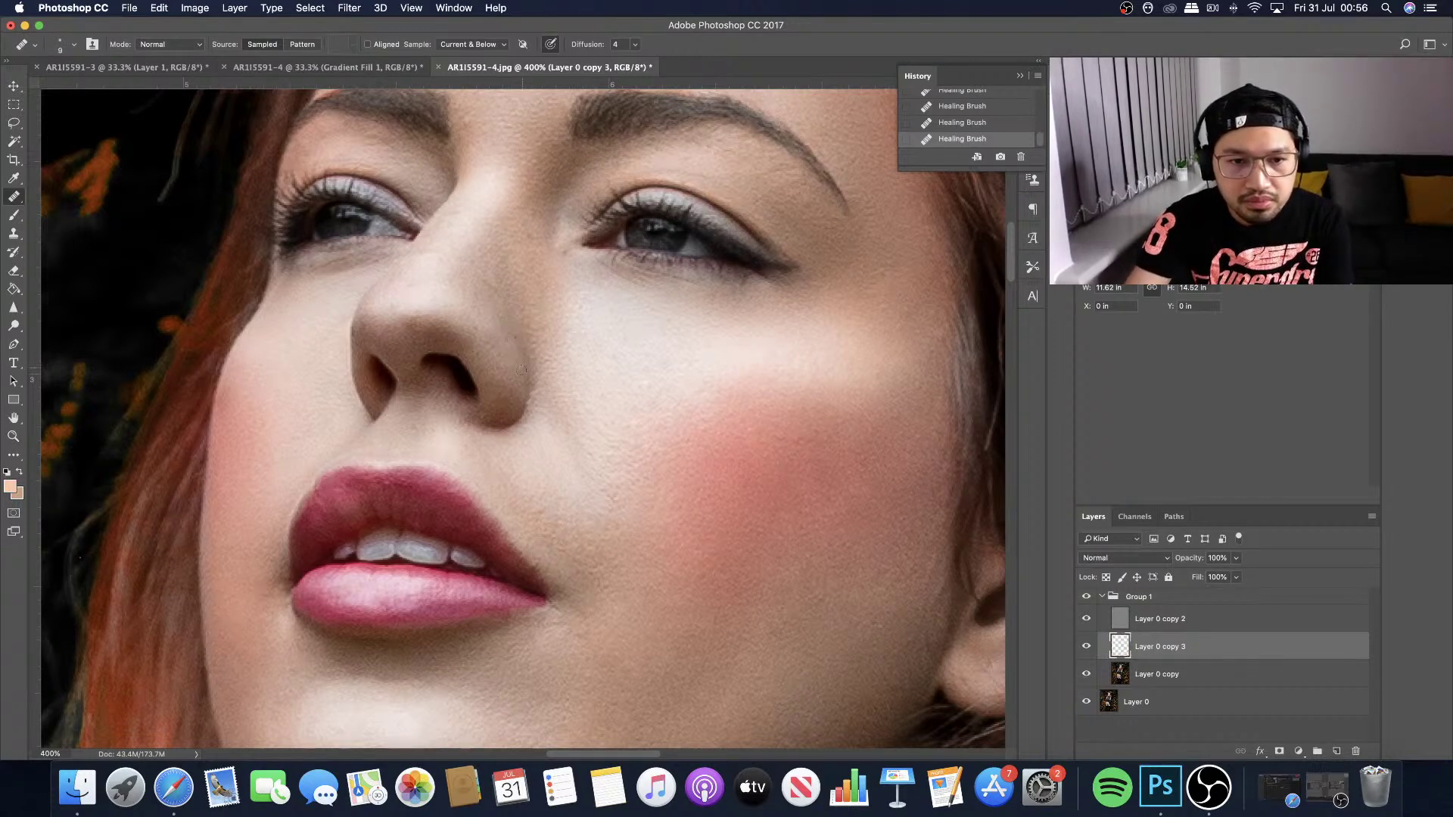
# Heal the remaining spots on the side of the nose just above the nearer nostril.
pyautogui.click(518, 360)
pyautogui.click(515, 349)
pyautogui.click(511, 346)
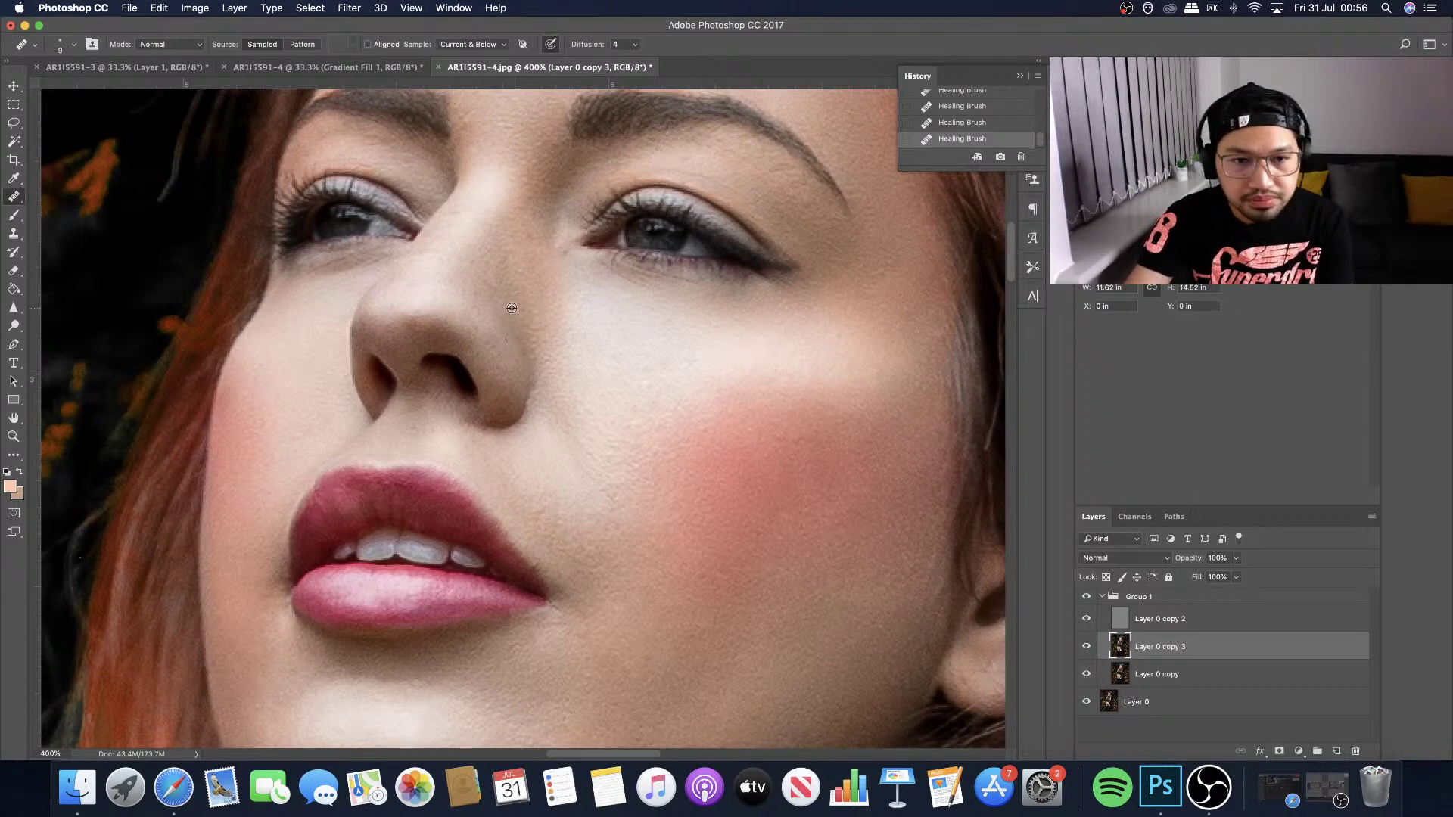
pyautogui.click(514, 341)
pyautogui.click(517, 363)
pyautogui.click(547, 347)
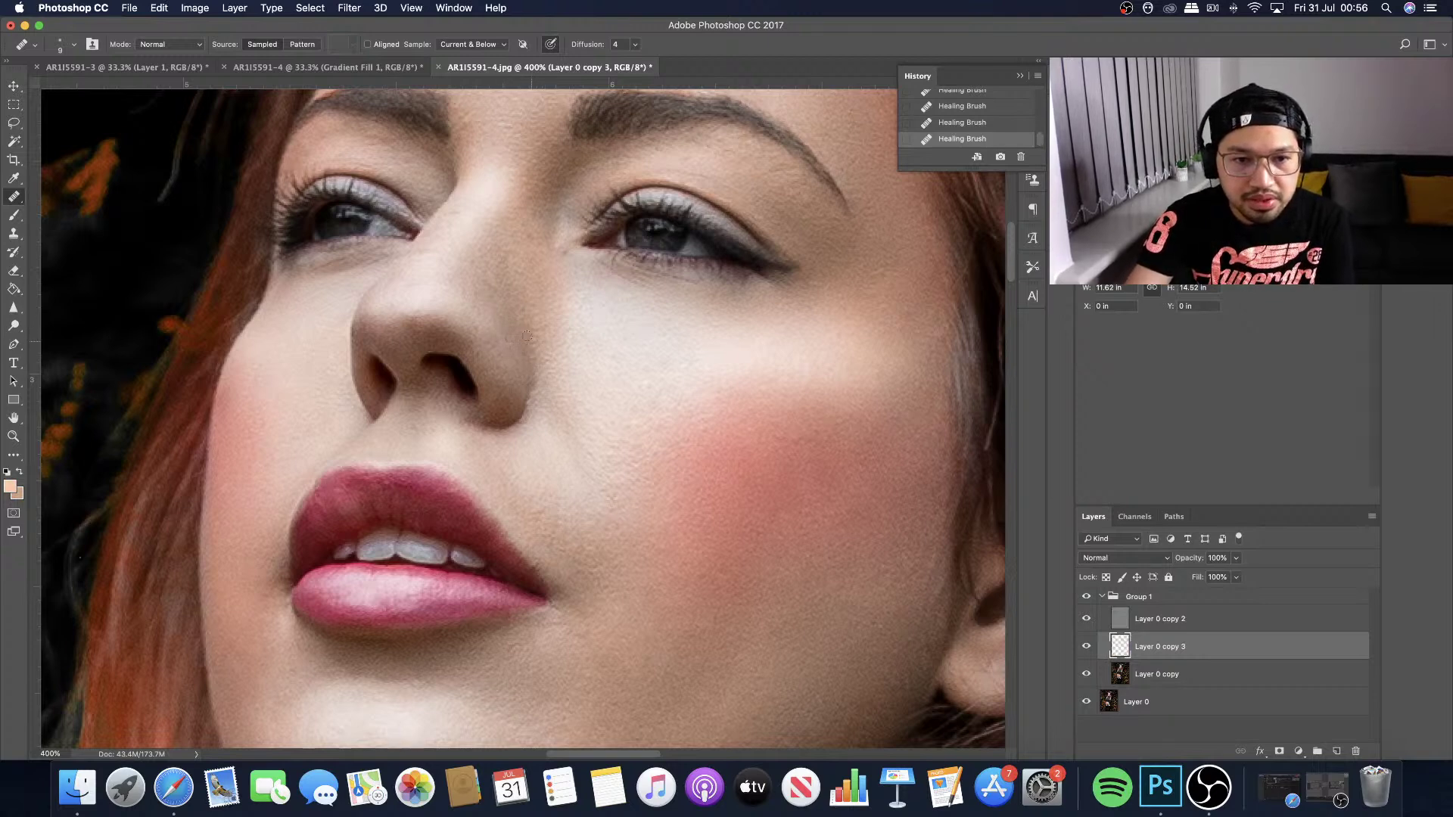
# Heal the blemishes on the shaded side and centre of the nose, between the bridge and the tip.
pyautogui.scroll(3, 541, 325)
pyautogui.hscroll(-3, 540, 325)
pyautogui.scroll(1, 540, 325)
pyautogui.hscroll(-1, 541, 325)
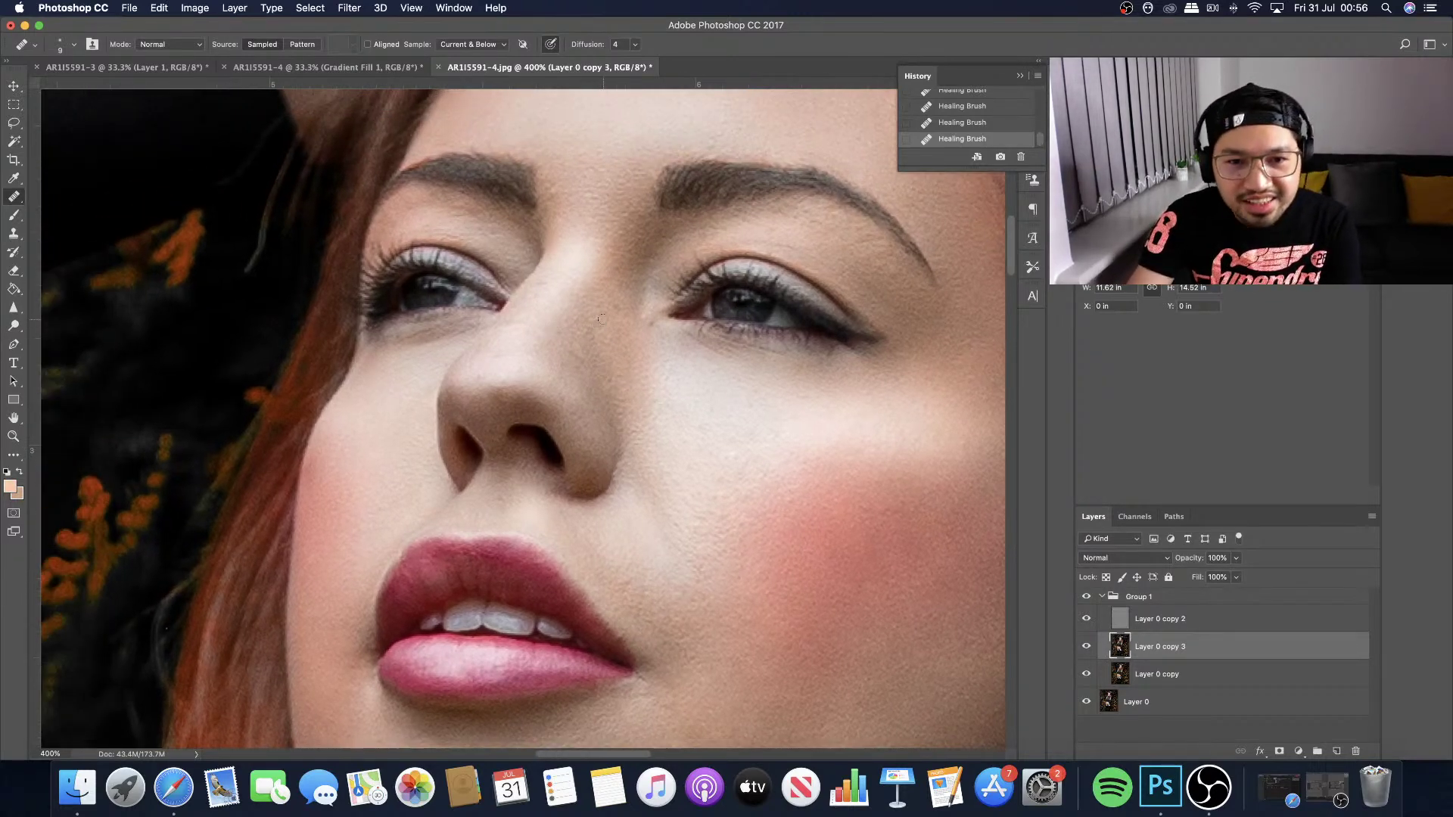
pyautogui.click(617, 302)
pyautogui.click(584, 375)
pyautogui.click(574, 347)
pyautogui.click(573, 348)
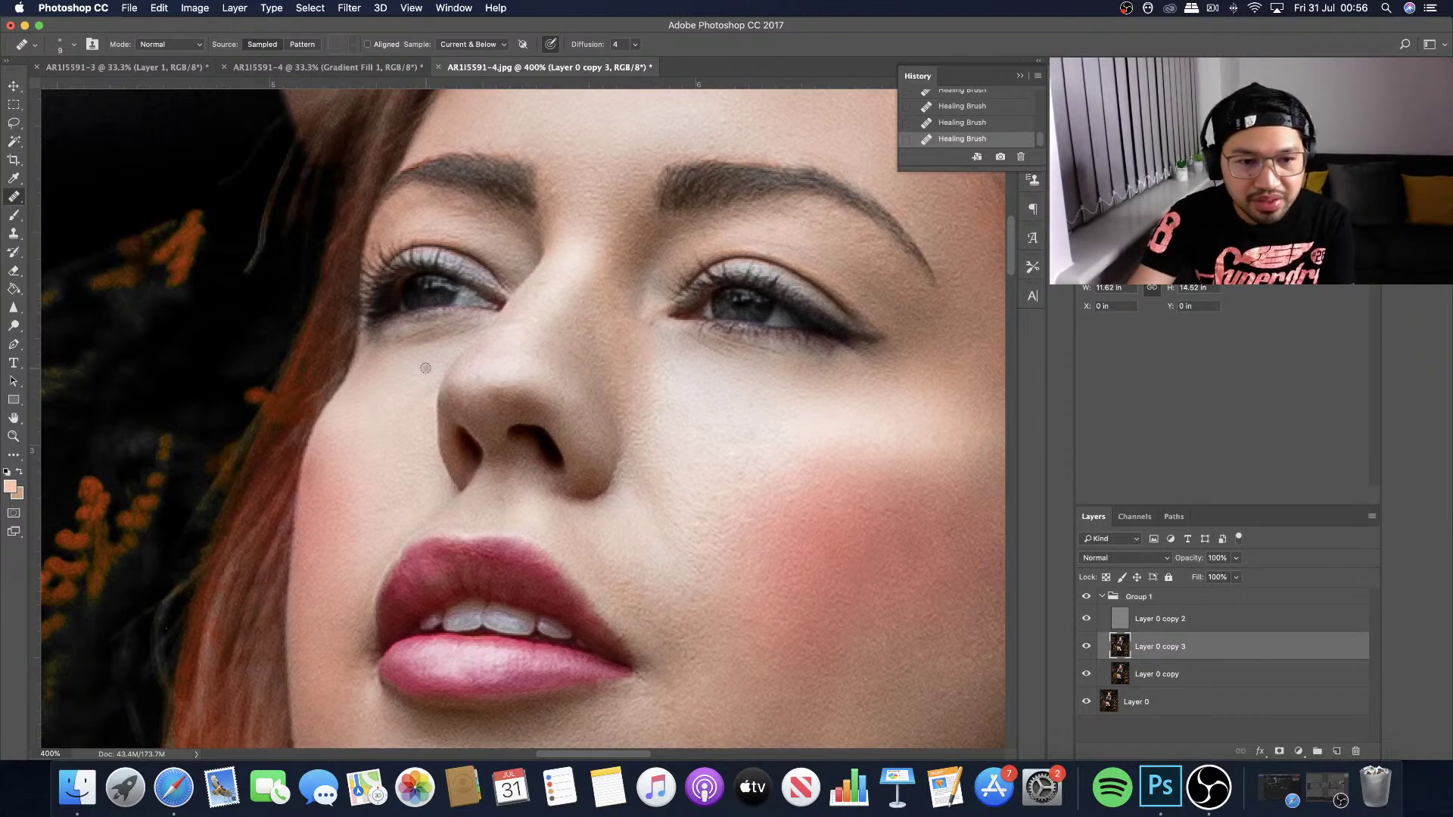
# Heal the skin along the far edge of the nose bridge and on the nose tip.
pyautogui.press('super+minus')
pyautogui.press('super+minus')
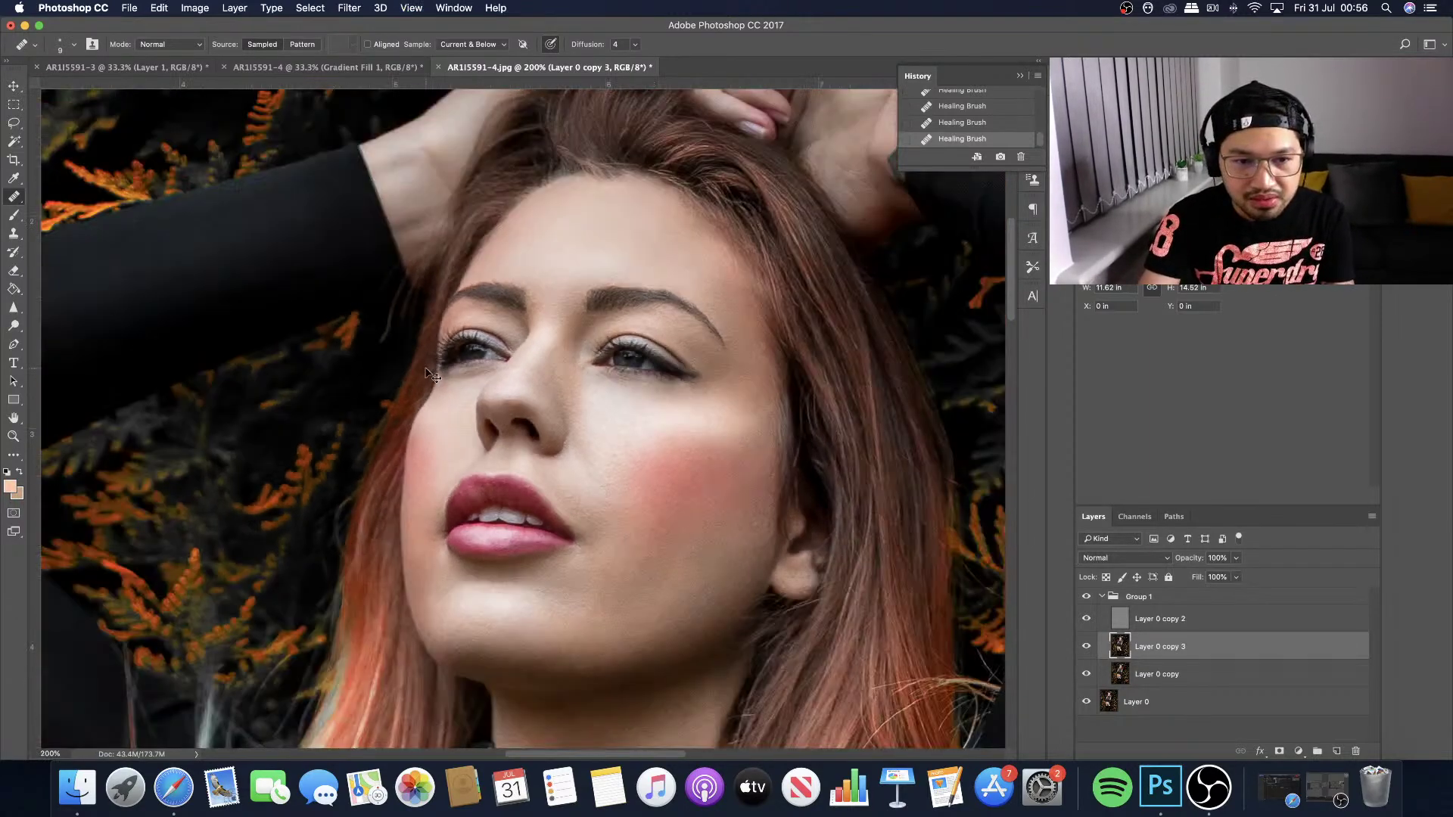
pyautogui.press('super+plus')
pyautogui.press('super+plus')
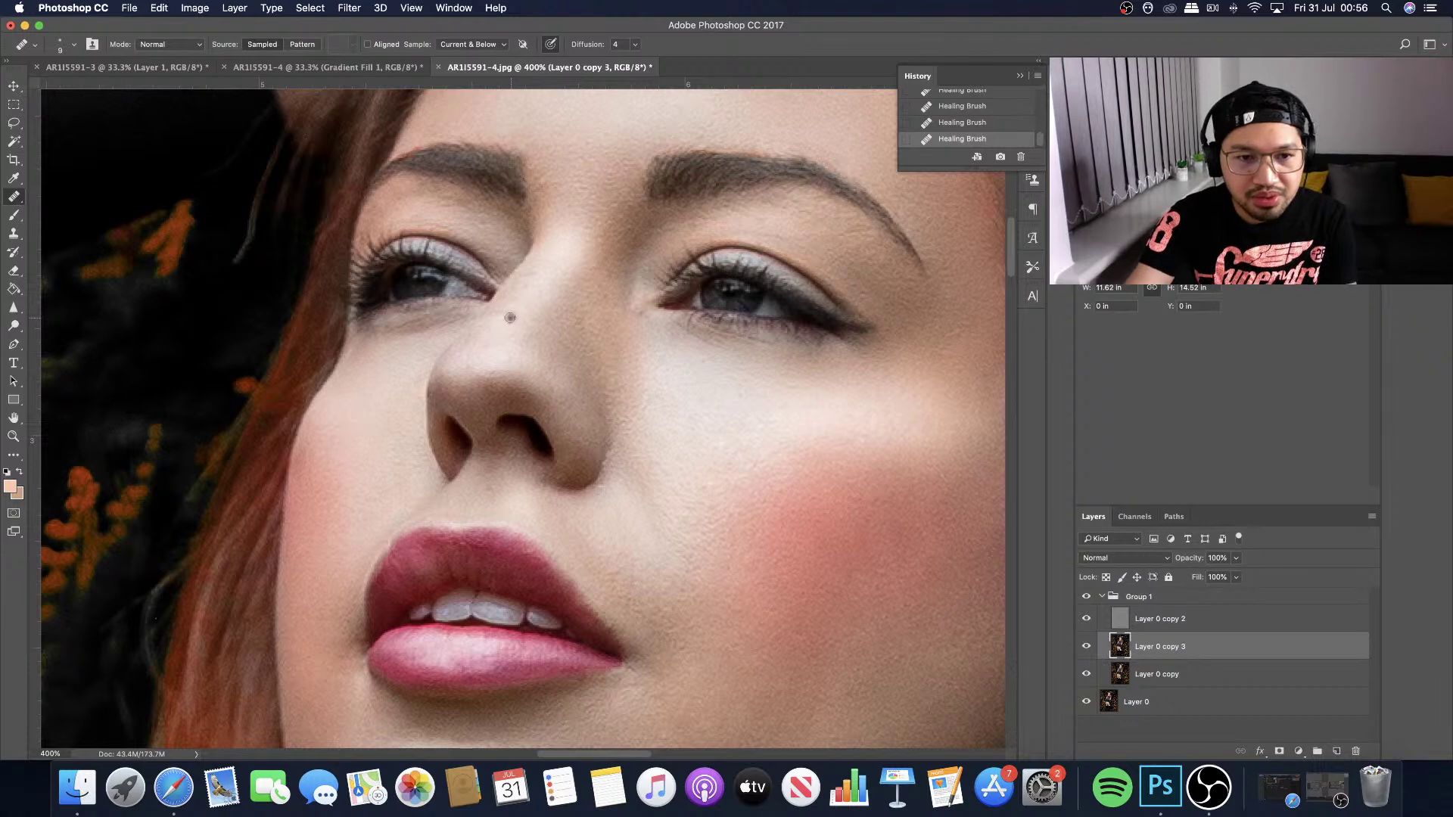
pyautogui.moveTo(503, 312); pyautogui.dragTo(544, 262)
pyautogui.click(526, 278)
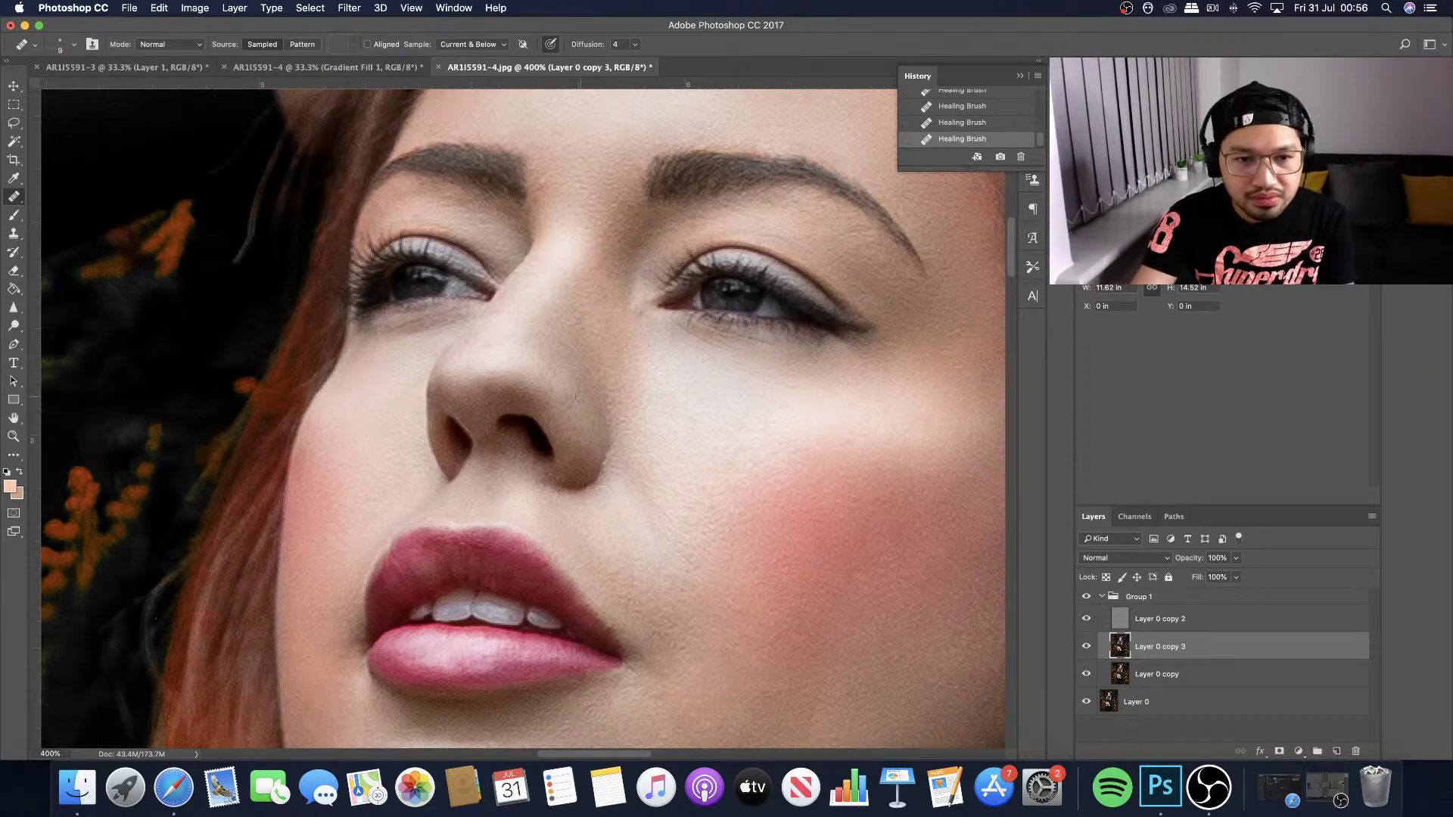
pyautogui.click(467, 369)
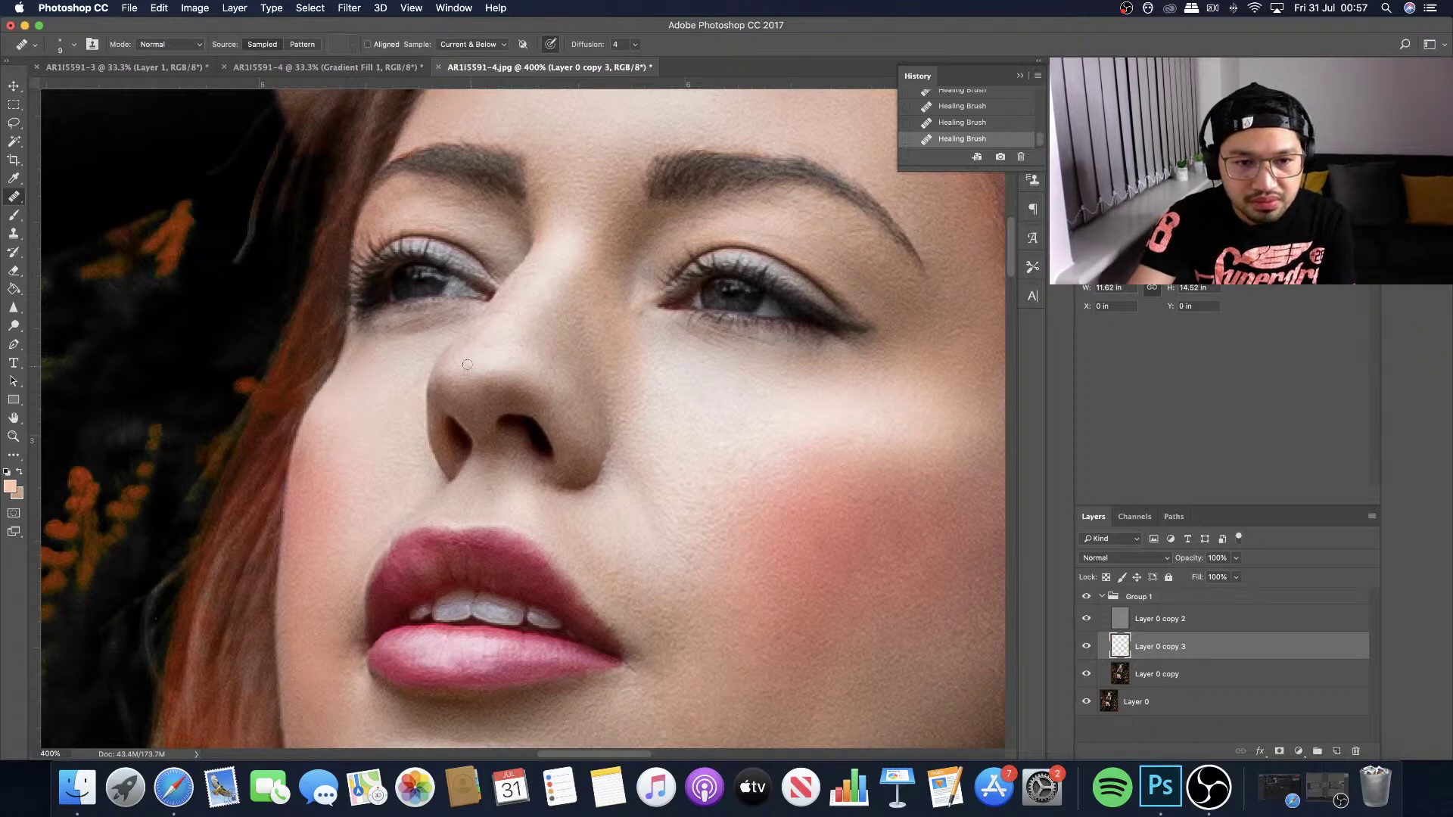
# Examine the healed nose and cheek on the whole portrait at 66.7% and 100% magnification.
pyautogui.press('super+minus')
pyautogui.press('super+minus')
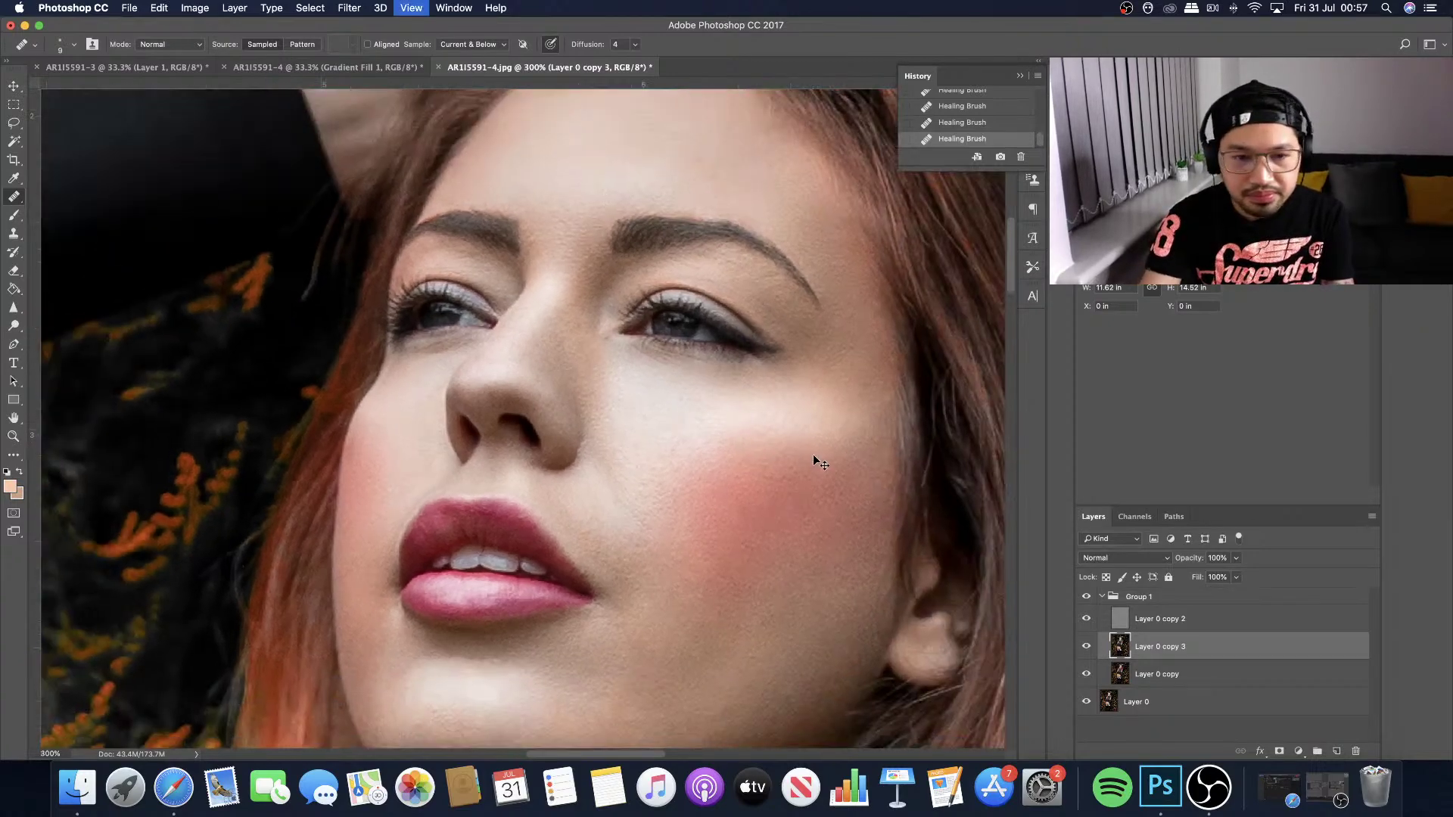
pyautogui.press('super+minus')
pyautogui.press('super+minus')
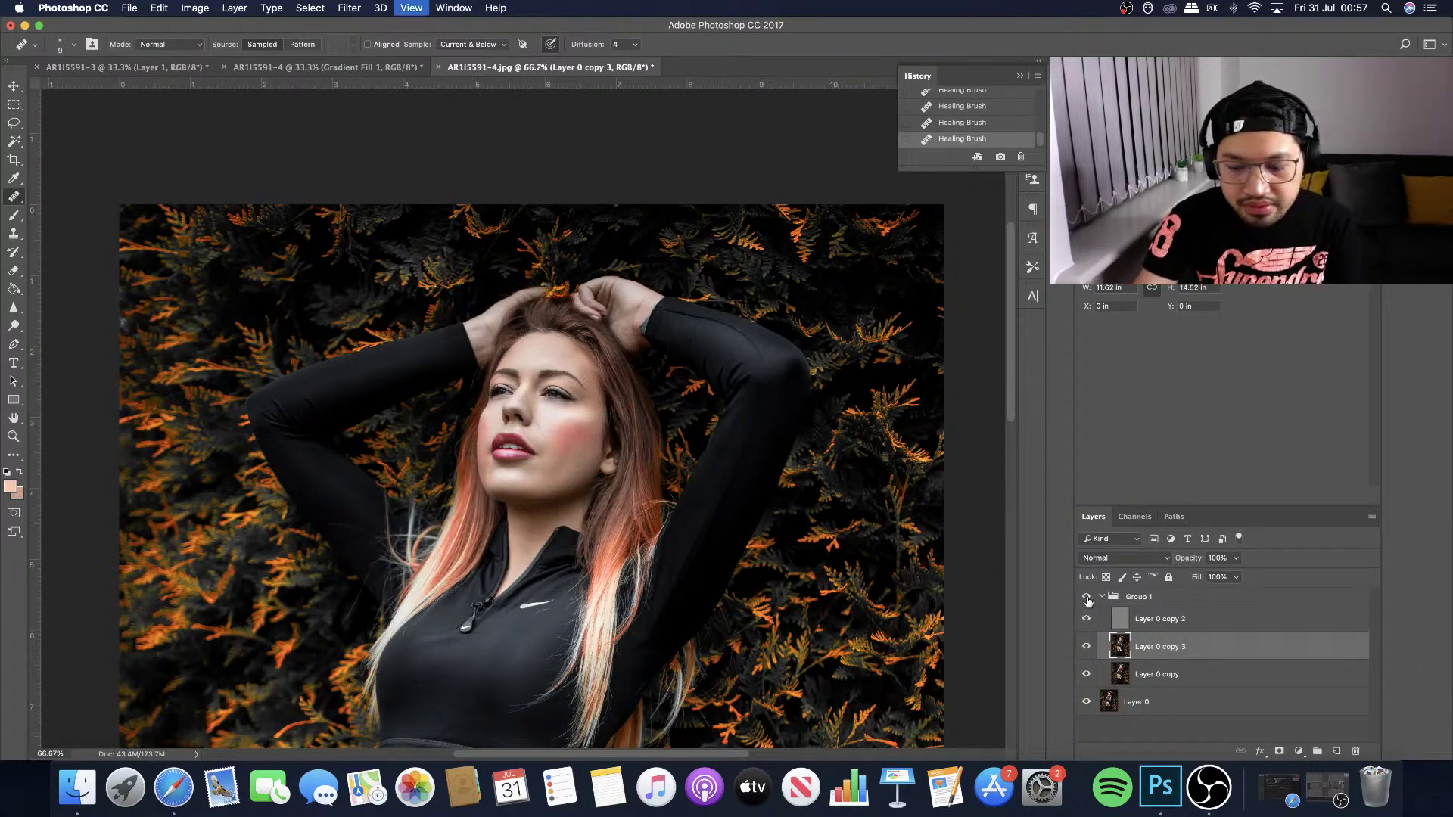
pyautogui.press('super+plus')
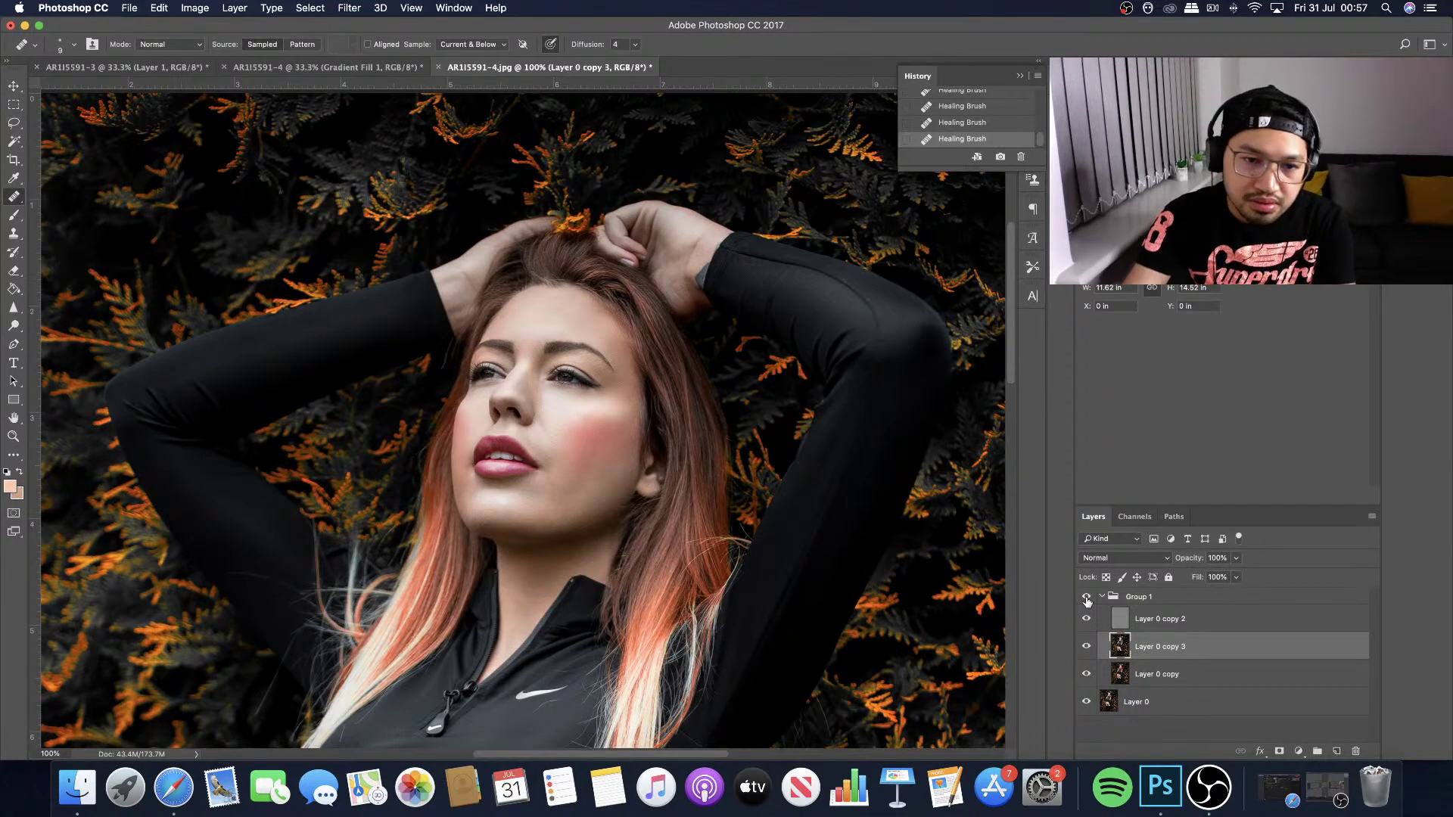
pyautogui.press('super+plus')
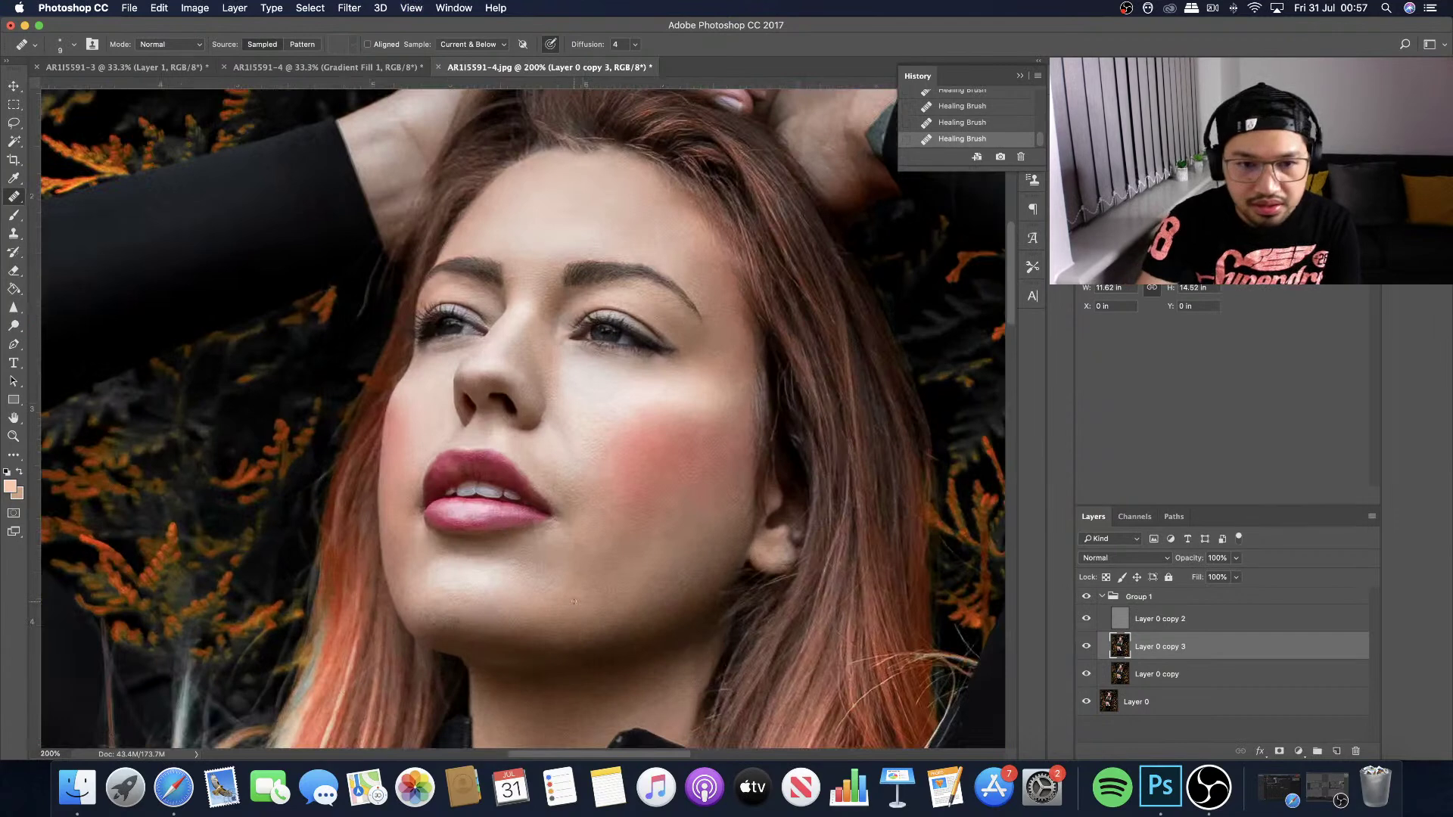
# Enlarge the healing brush and heal the skin on the chin and below the nearer corner of the mouth.
pyautogui.scroll(-1, 574, 602)
pyautogui.press(']')
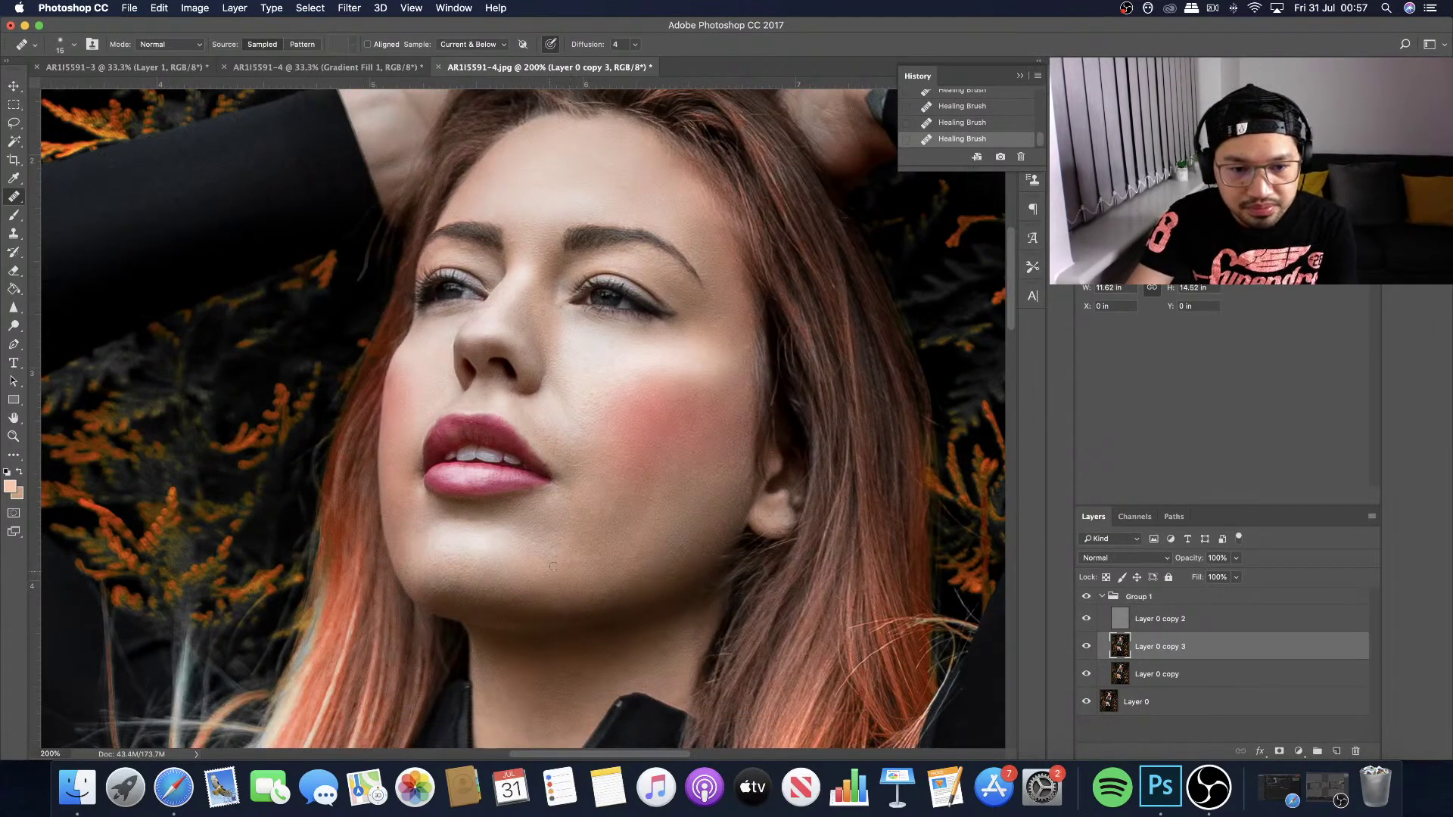
pyautogui.moveTo(554, 568); pyautogui.dragTo(558, 556)
pyautogui.moveTo(558, 553); pyautogui.dragTo(562, 545)
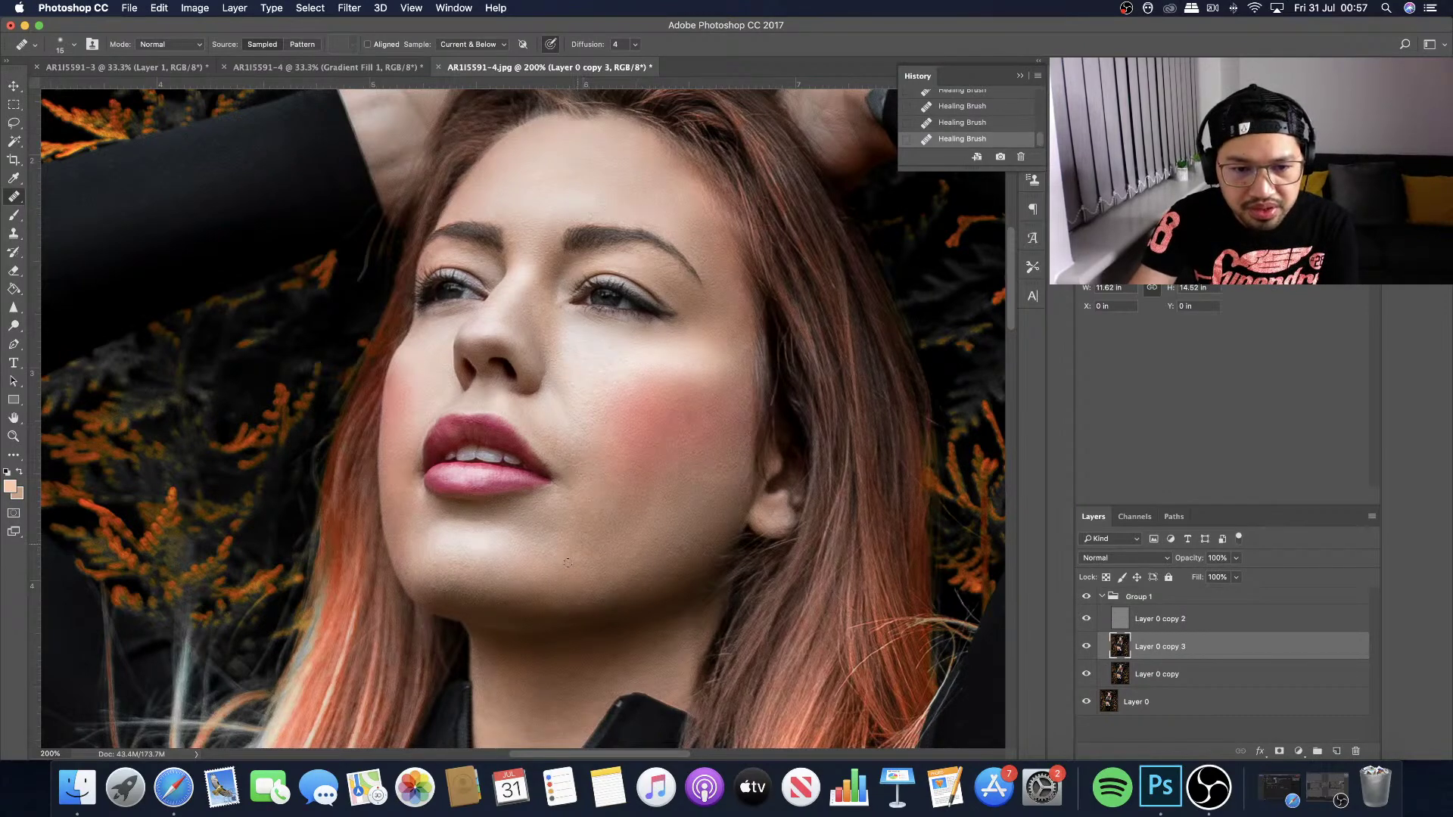
pyautogui.moveTo(576, 553); pyautogui.dragTo(585, 554)
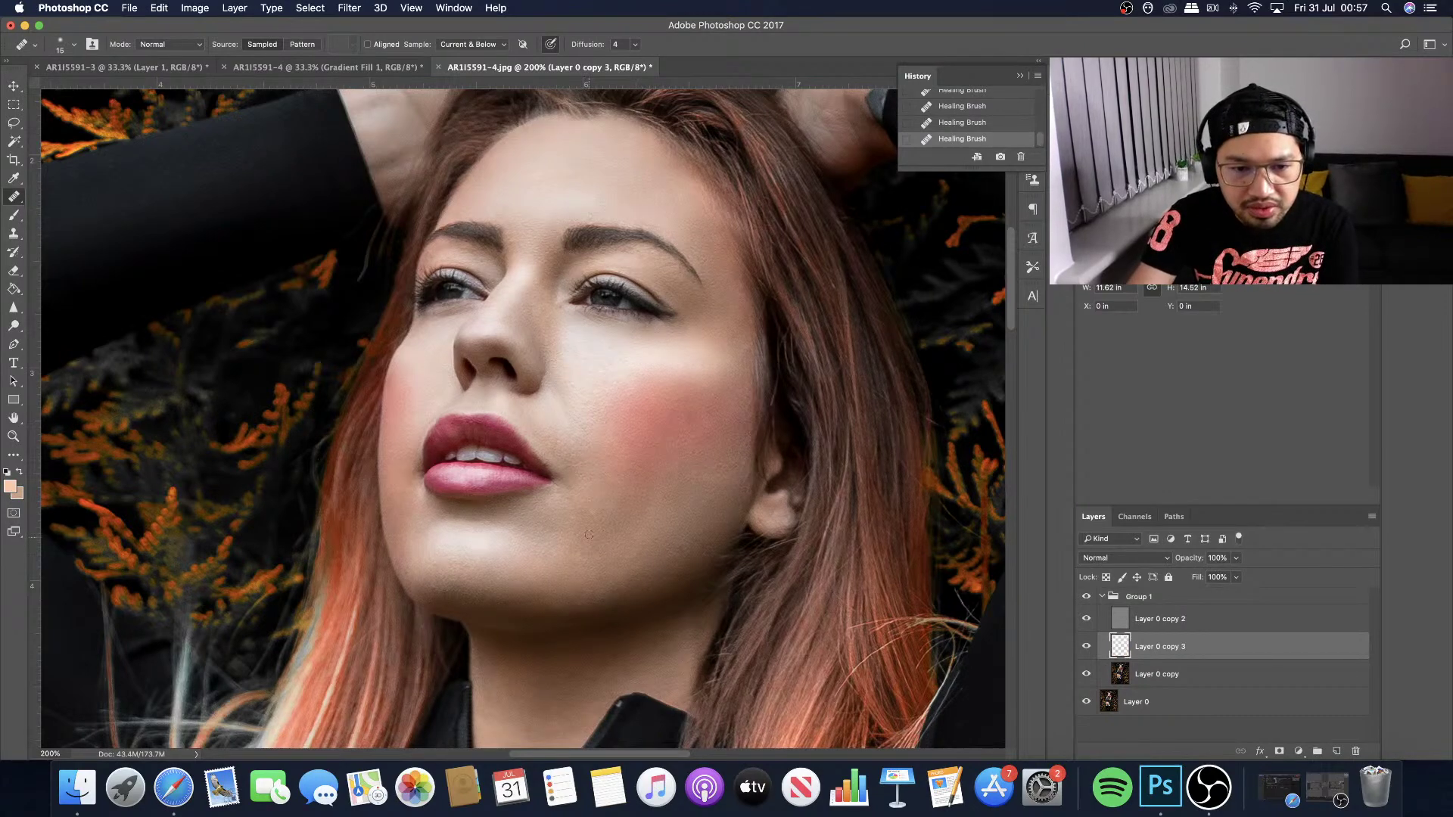
pyautogui.click(591, 551)
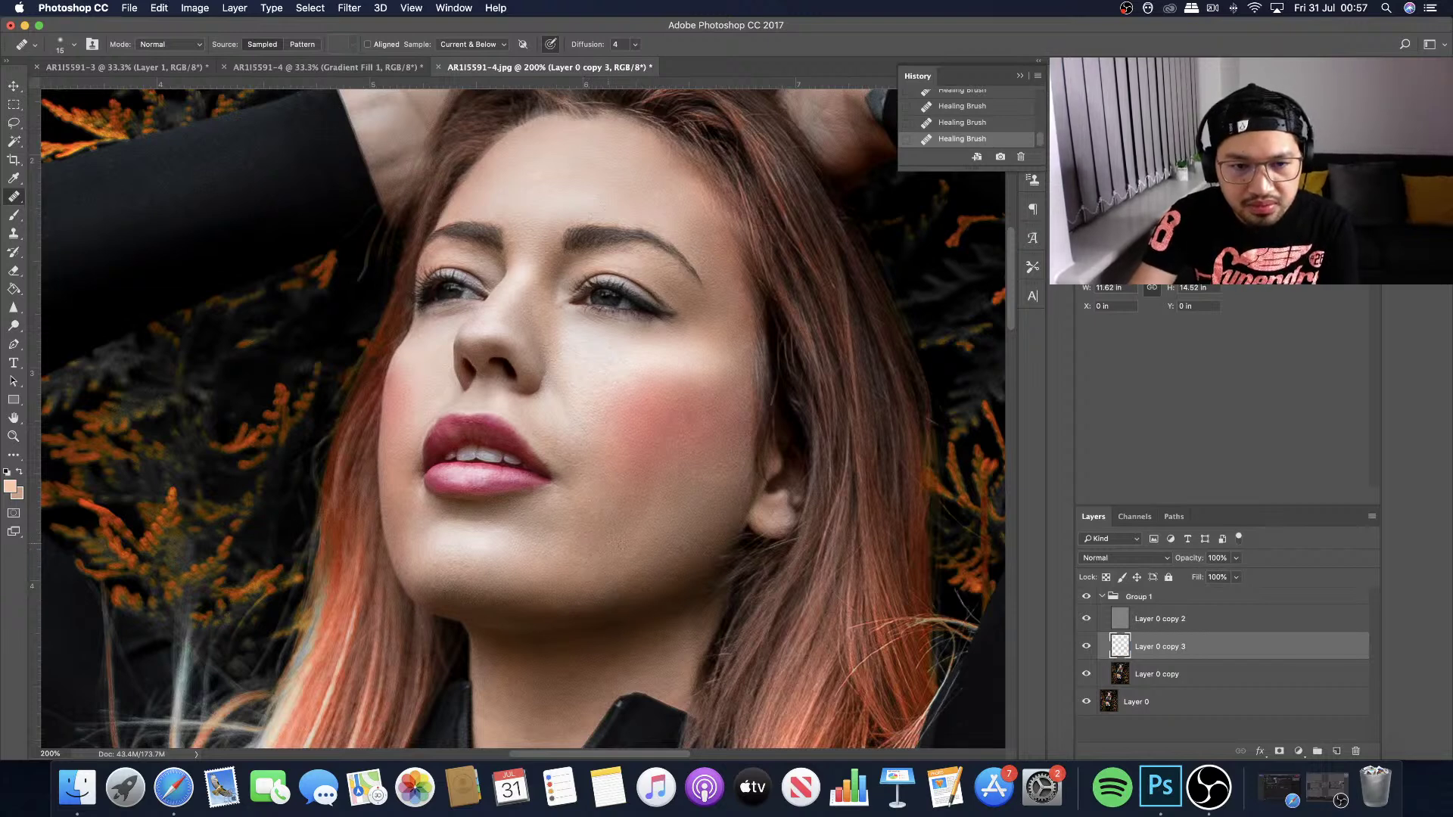
pyautogui.click(575, 497)
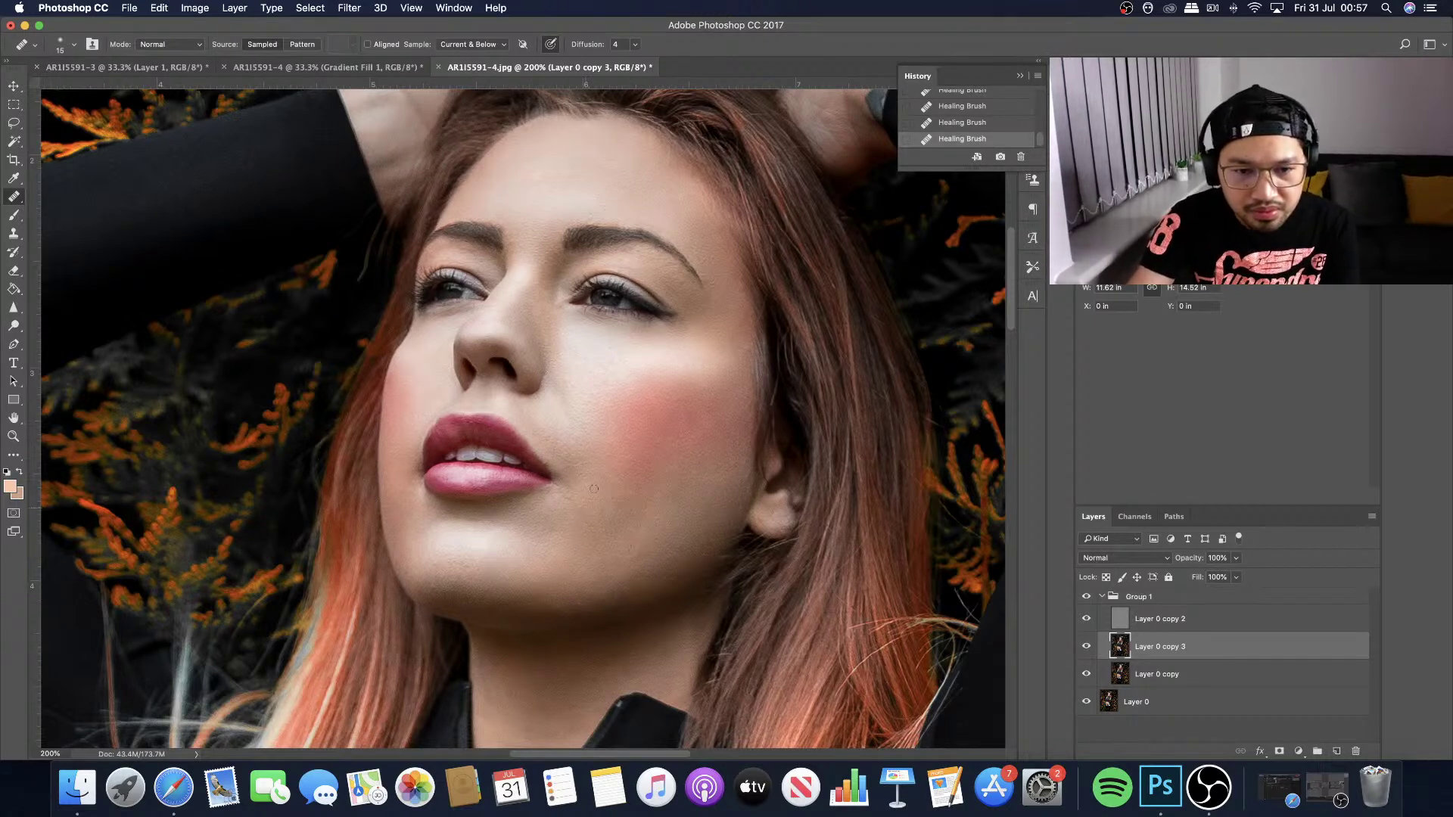
pyautogui.hotkey('alt', ']')
pyautogui.click(586, 448)
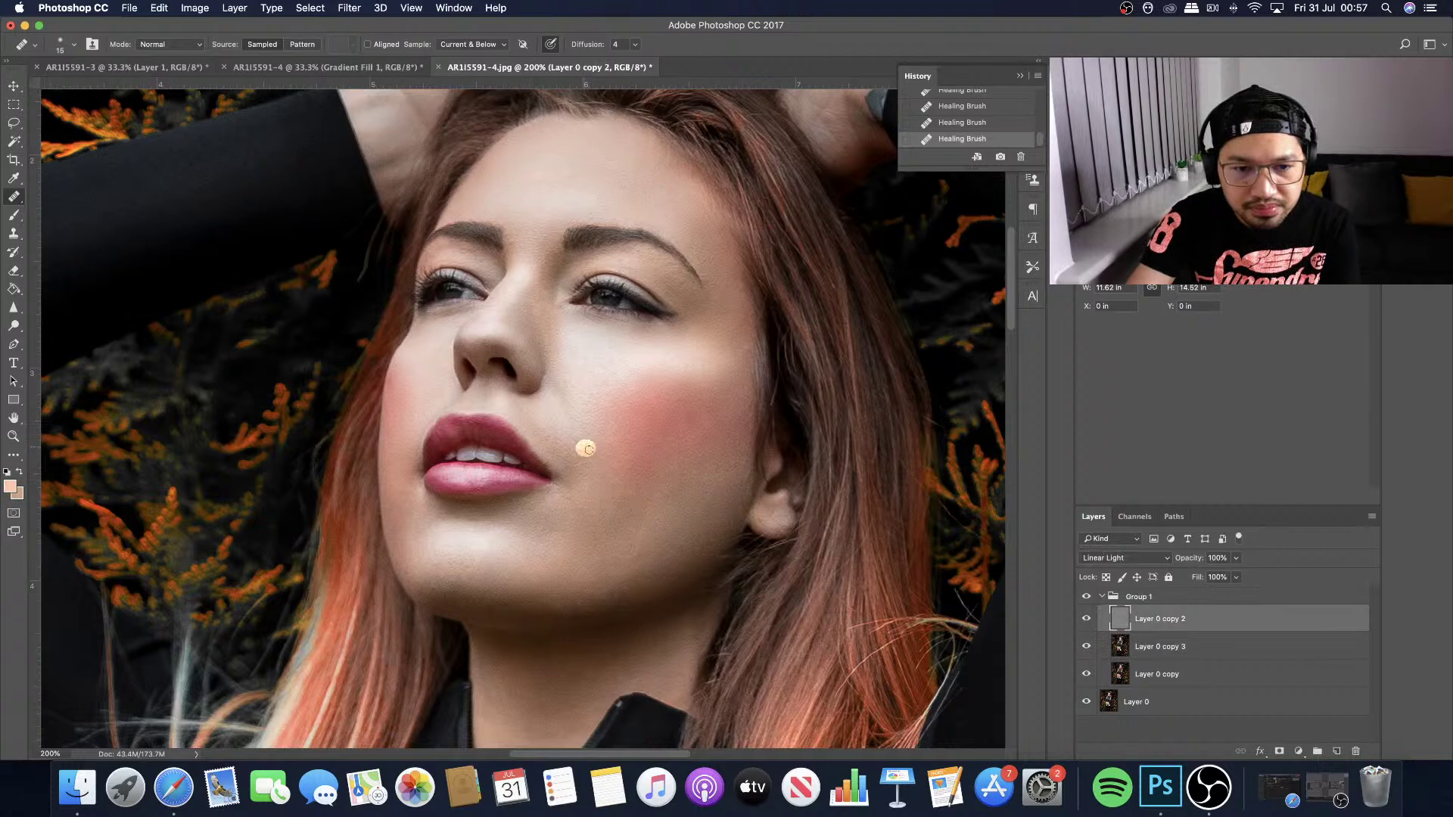
pyautogui.click(1169, 641)
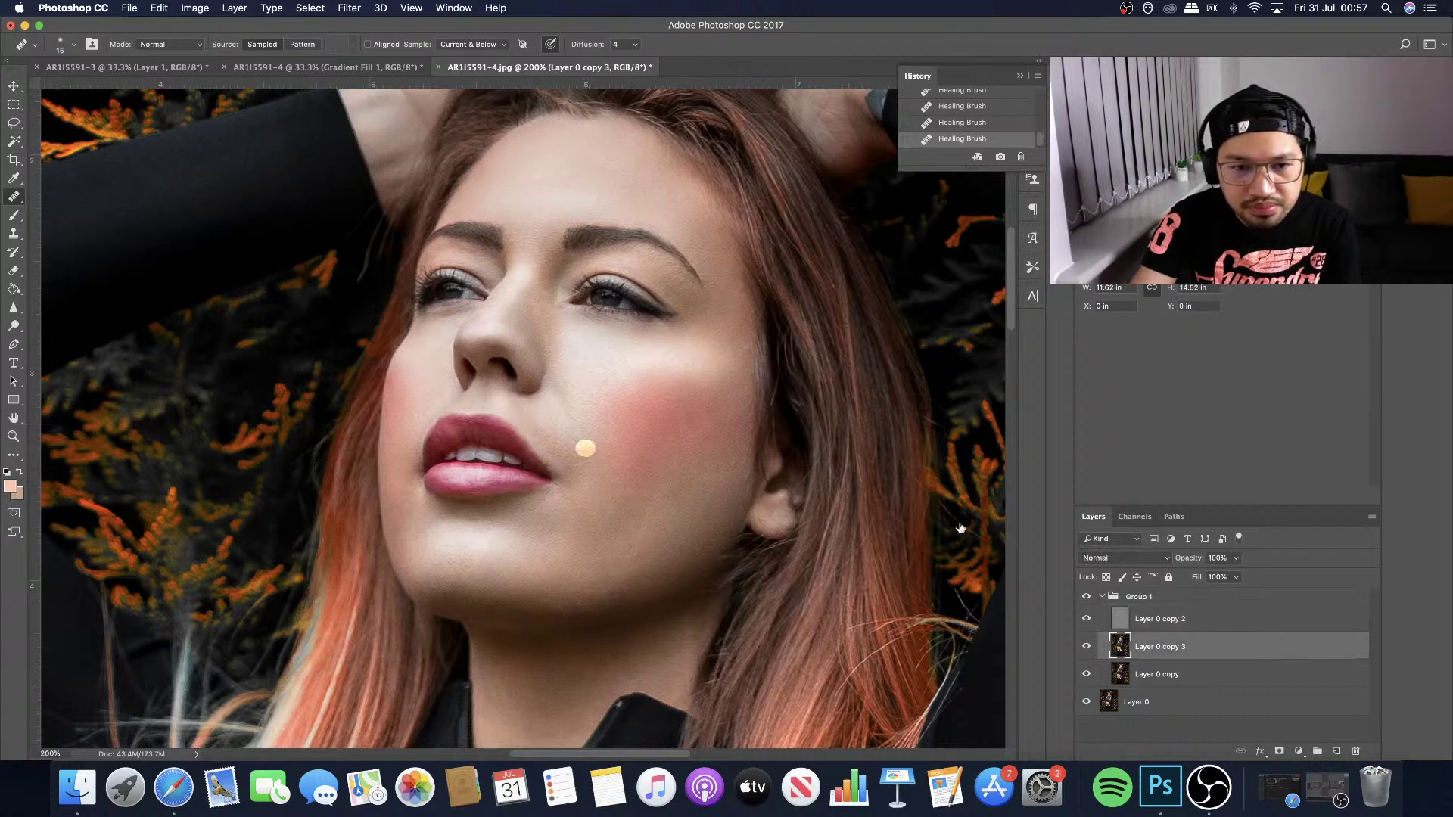
pyautogui.click(961, 108)
# Heal the skin on the cheek beside the nearer corner of the mouth on Layer 0 copy 3.
pyautogui.click(590, 444)
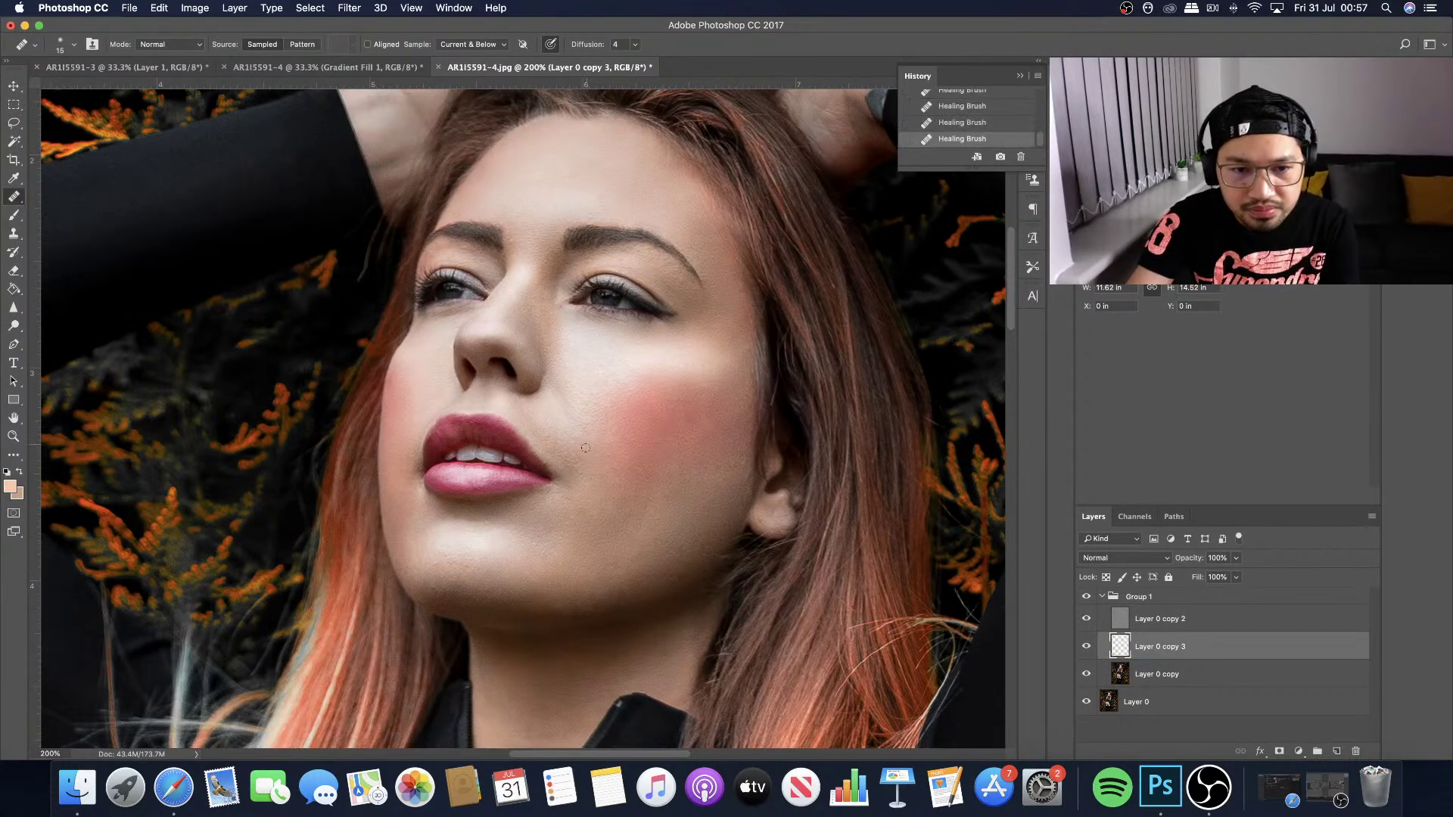
pyautogui.press('super+minus')
pyautogui.press('super+minus')
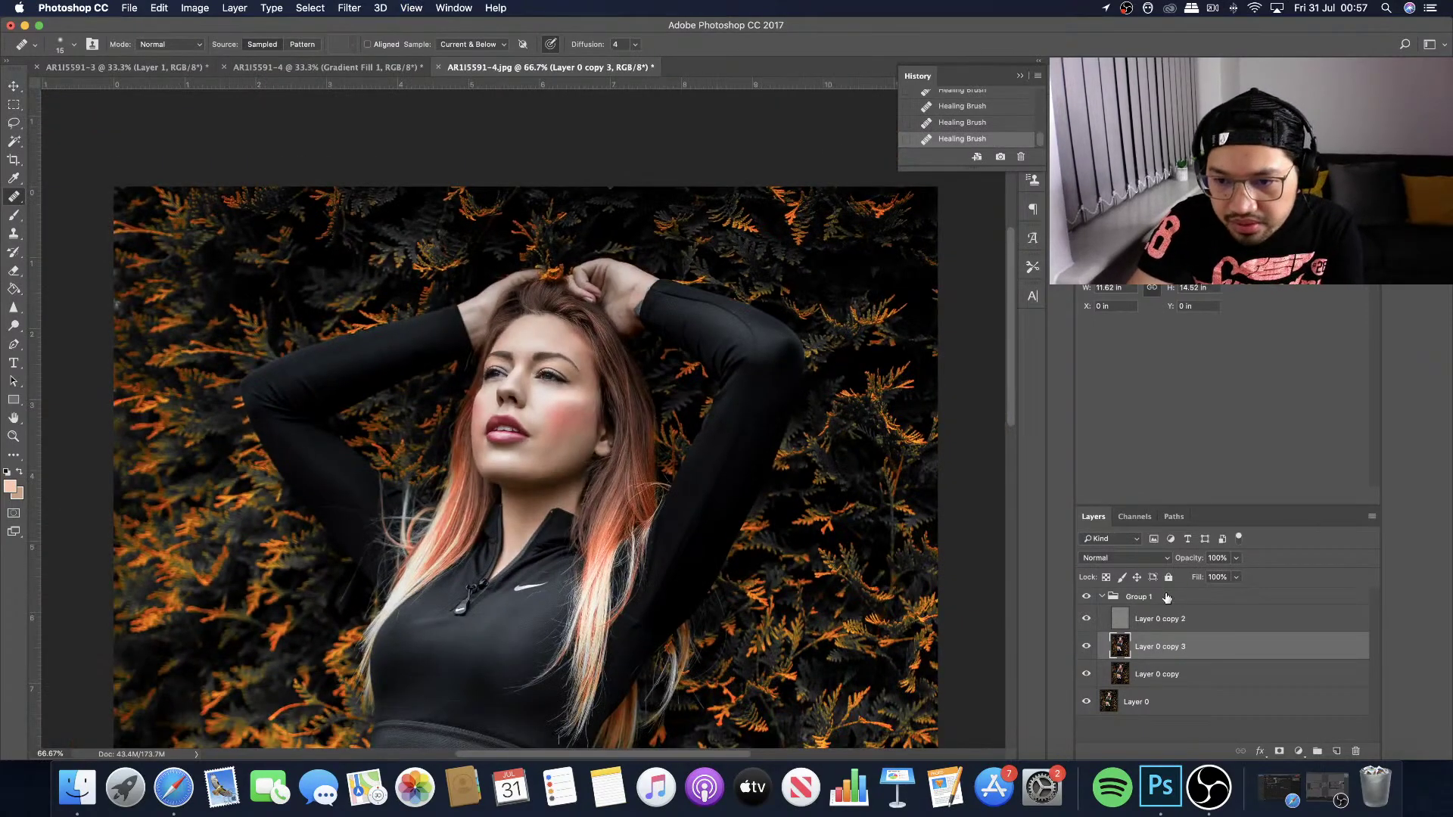
# Lower the opacity of Group 1 to 80% and compare the portrait with the group hidden and shown.
pyautogui.click(1241, 597)
pyautogui.click(1237, 558)
pyautogui.moveTo(1236, 576); pyautogui.dragTo(1224, 575)
pyautogui.click(1086, 597)
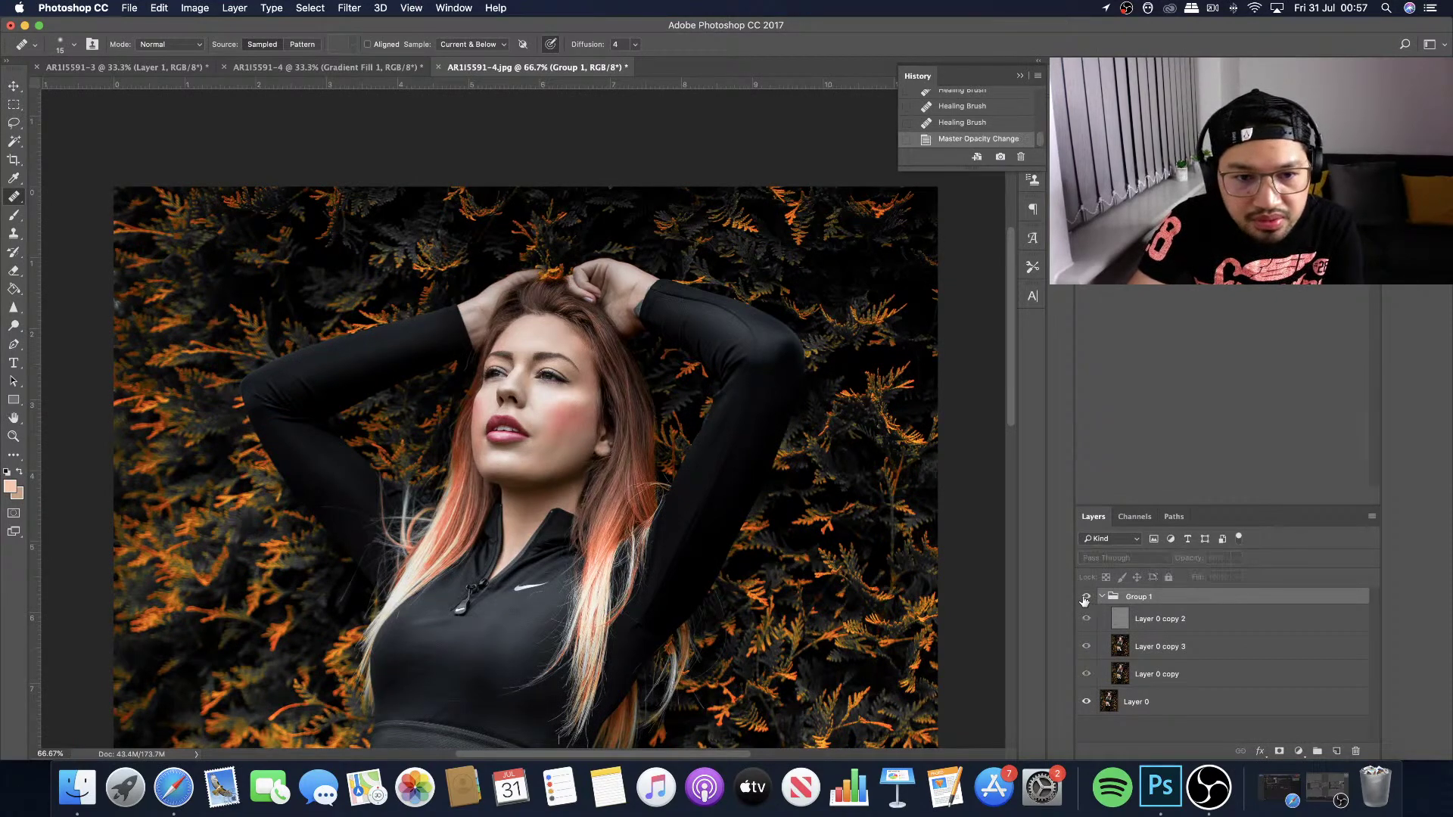
pyautogui.press('super+1')
pyautogui.click(1085, 599)
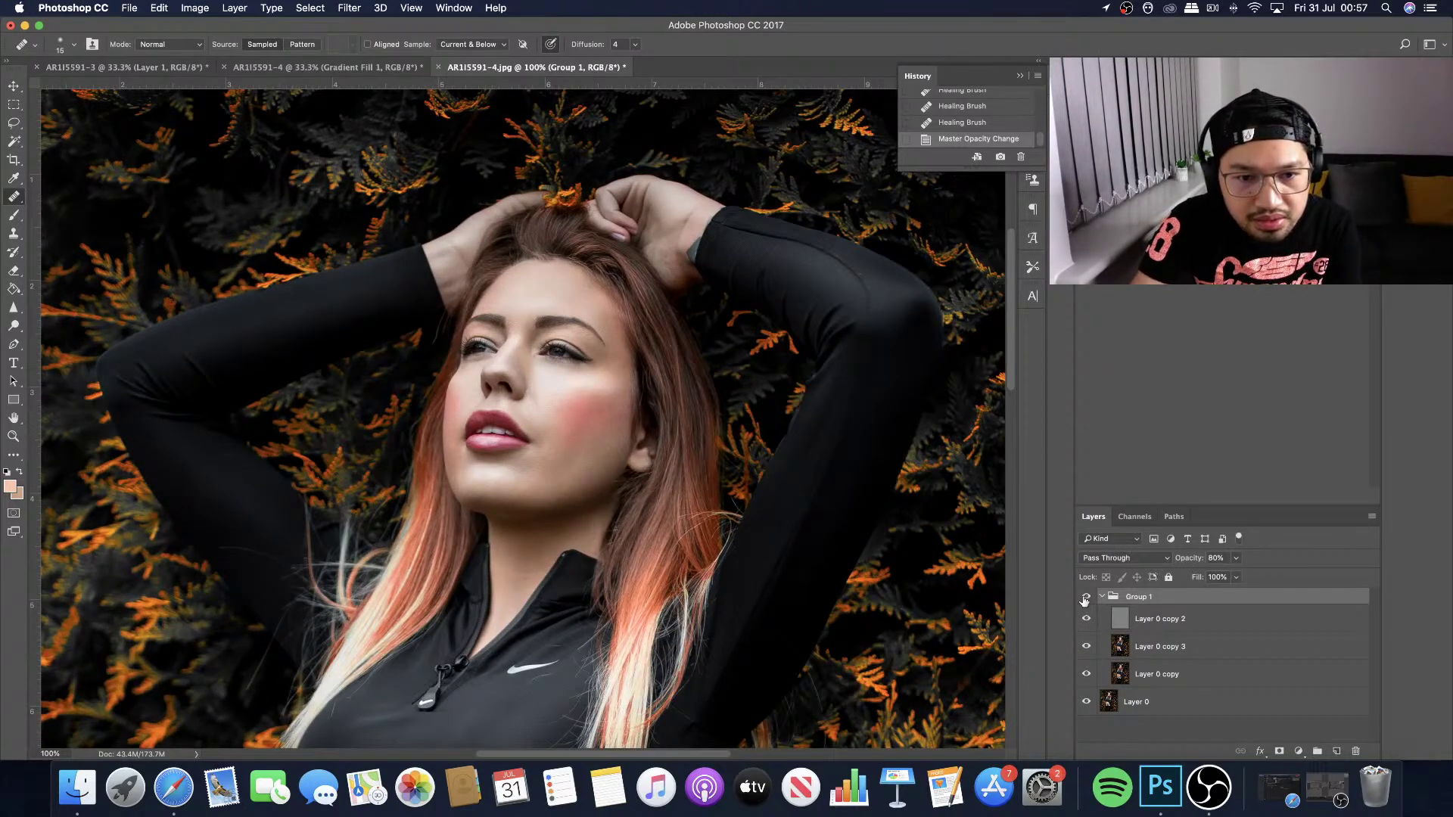
# Try Group 1 at 86% opacity, restore it to 100%, and compare the retouching using the group's visibility.
pyautogui.click(1235, 559)
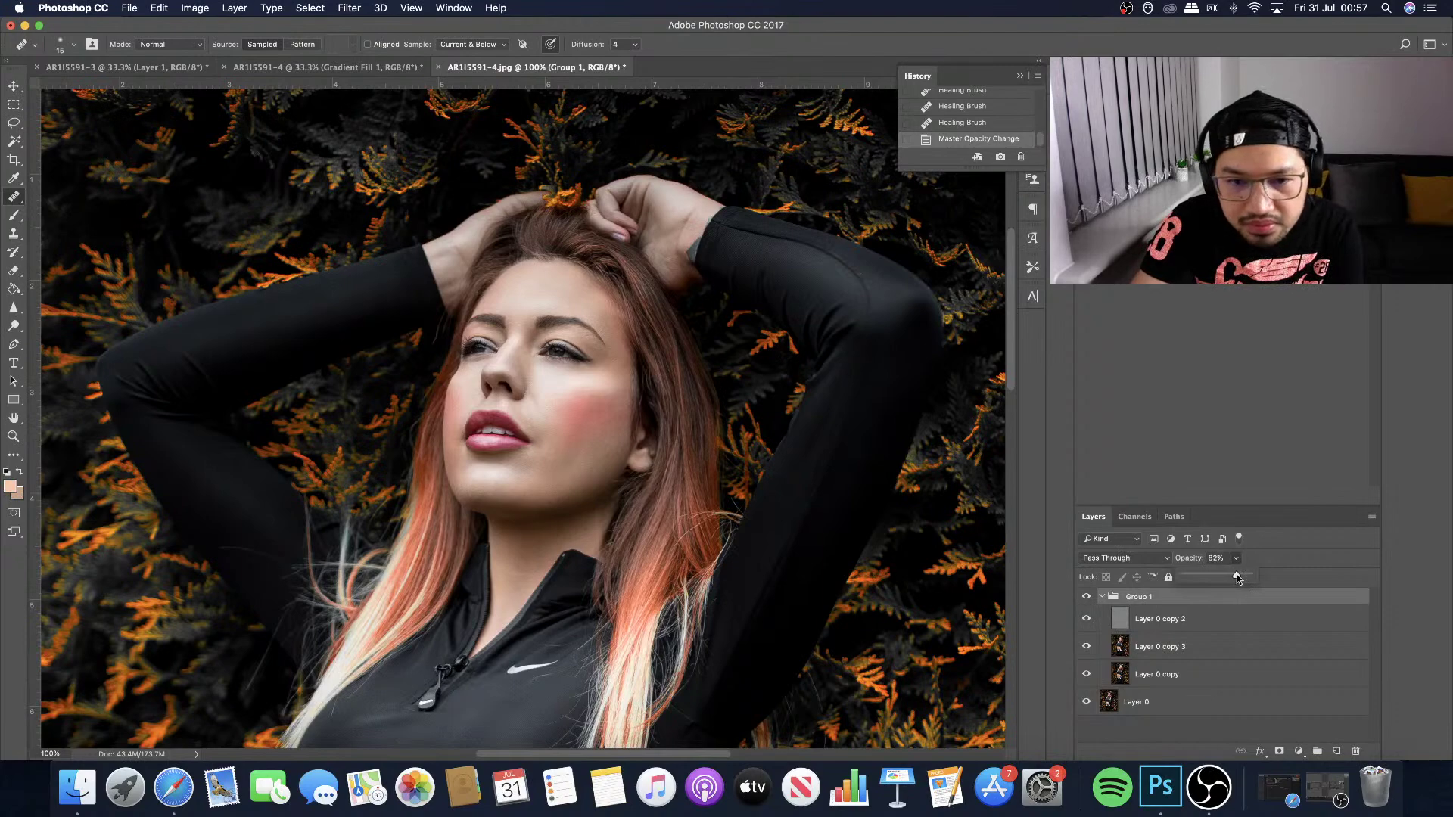
pyautogui.moveTo(1239, 578); pyautogui.dragTo(1237, 578)
pyautogui.click(1077, 597)
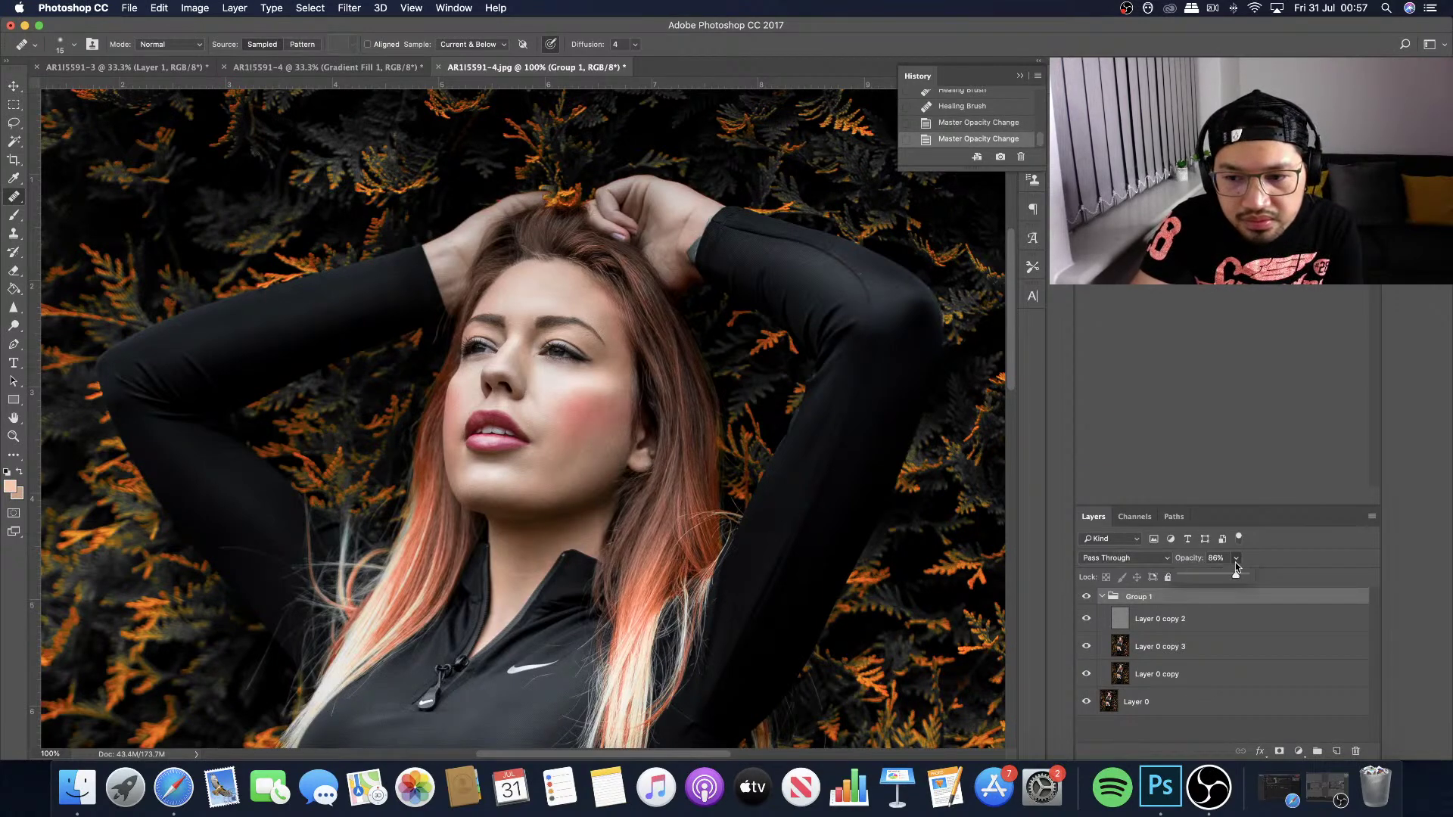
pyautogui.click(1247, 575)
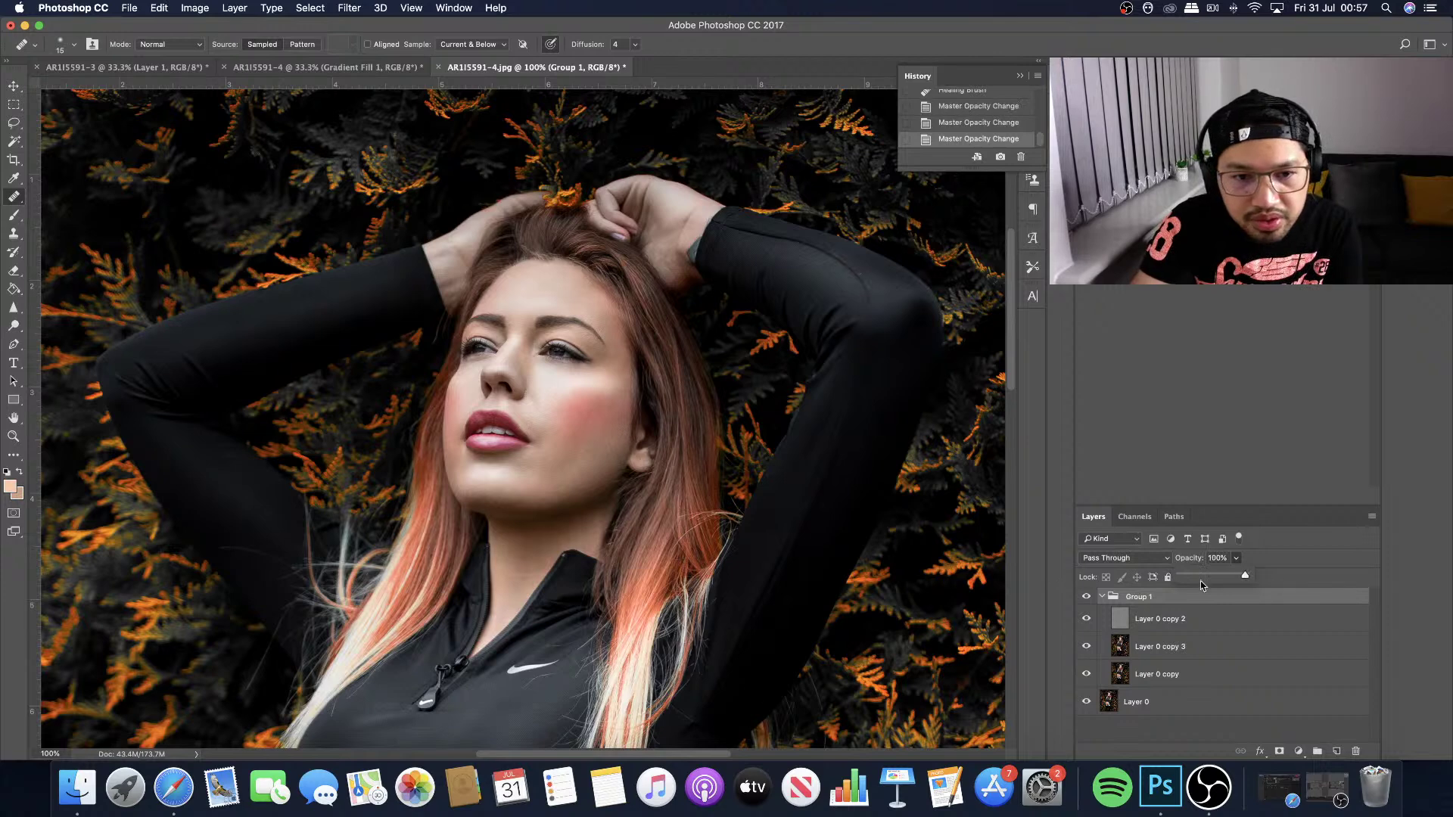
pyautogui.click(1088, 598)
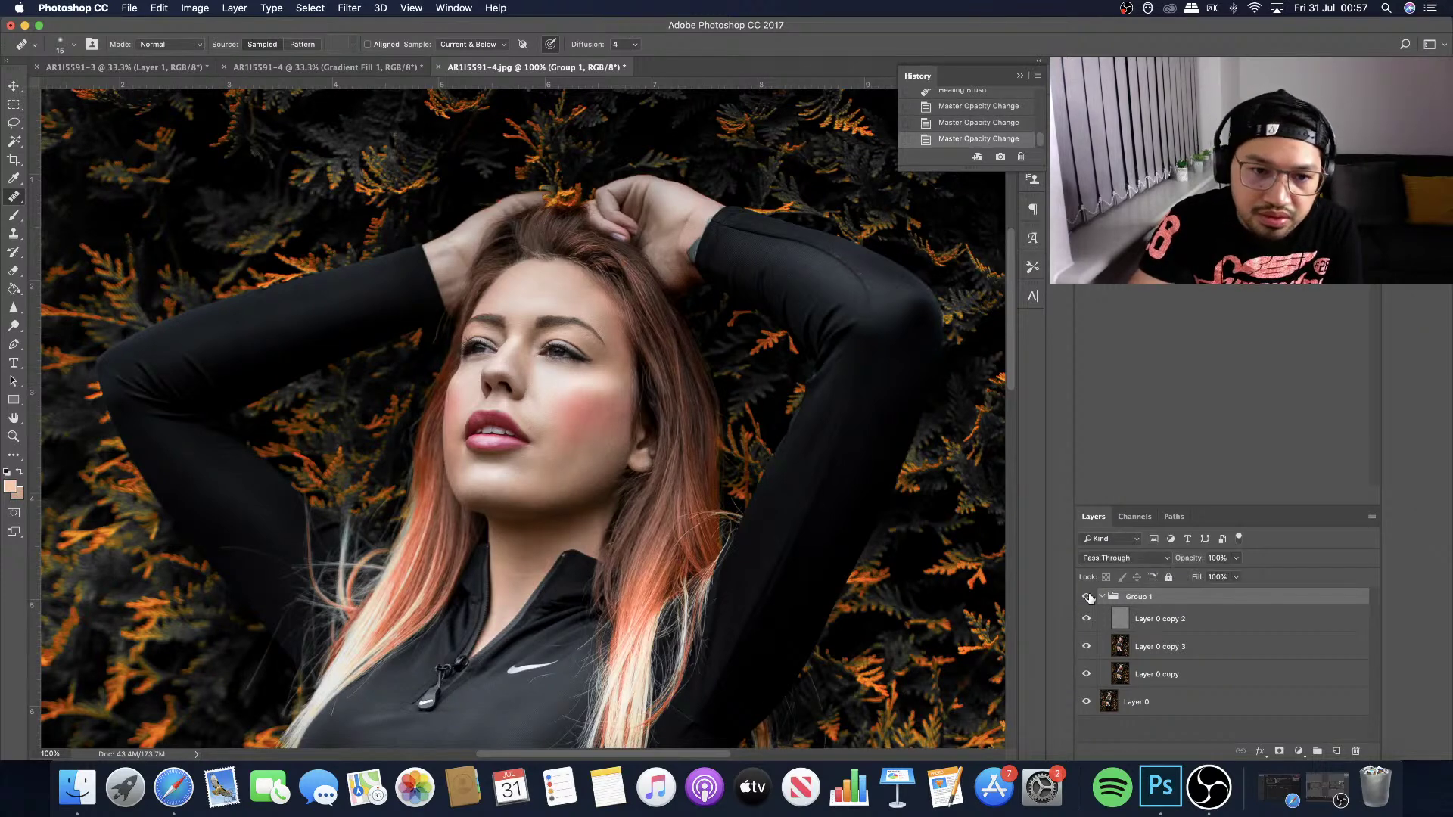
# Set Group 1's opacity to 90% and compare the portrait using the group's visibility.
pyautogui.click(1238, 560)
pyautogui.moveTo(1240, 575); pyautogui.dragTo(1229, 575)
pyautogui.click(1084, 599)
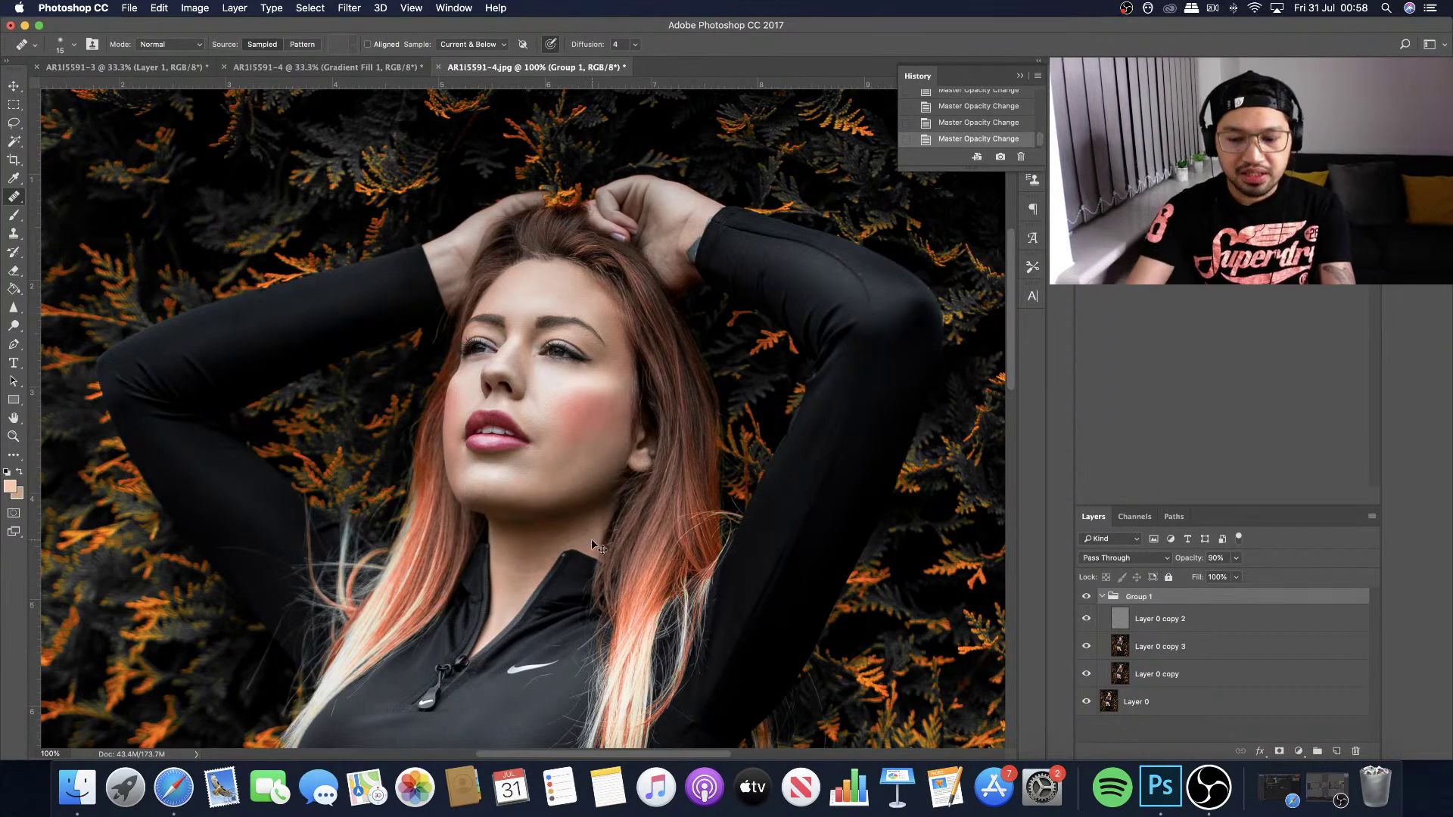
pyautogui.press('super+minus')
pyautogui.press('super+minus')
pyautogui.press('super+plus')
pyautogui.press('super+plus')
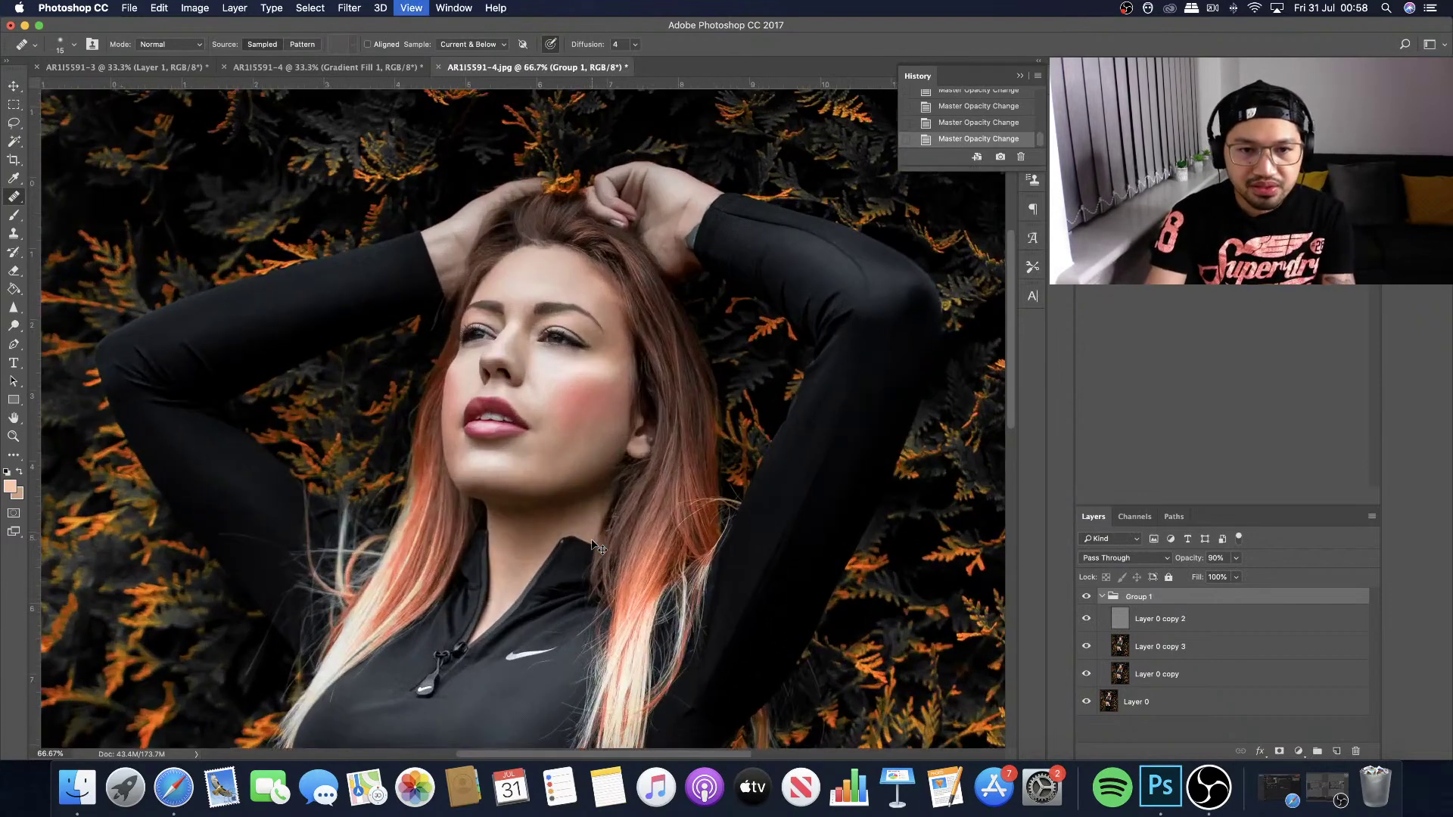
# Resize the healing brush and heal the skin on Layer 0 copy 3 along the neck beside the hair below the ear.
pyautogui.press('super+plus')
pyautogui.press('super+plus')
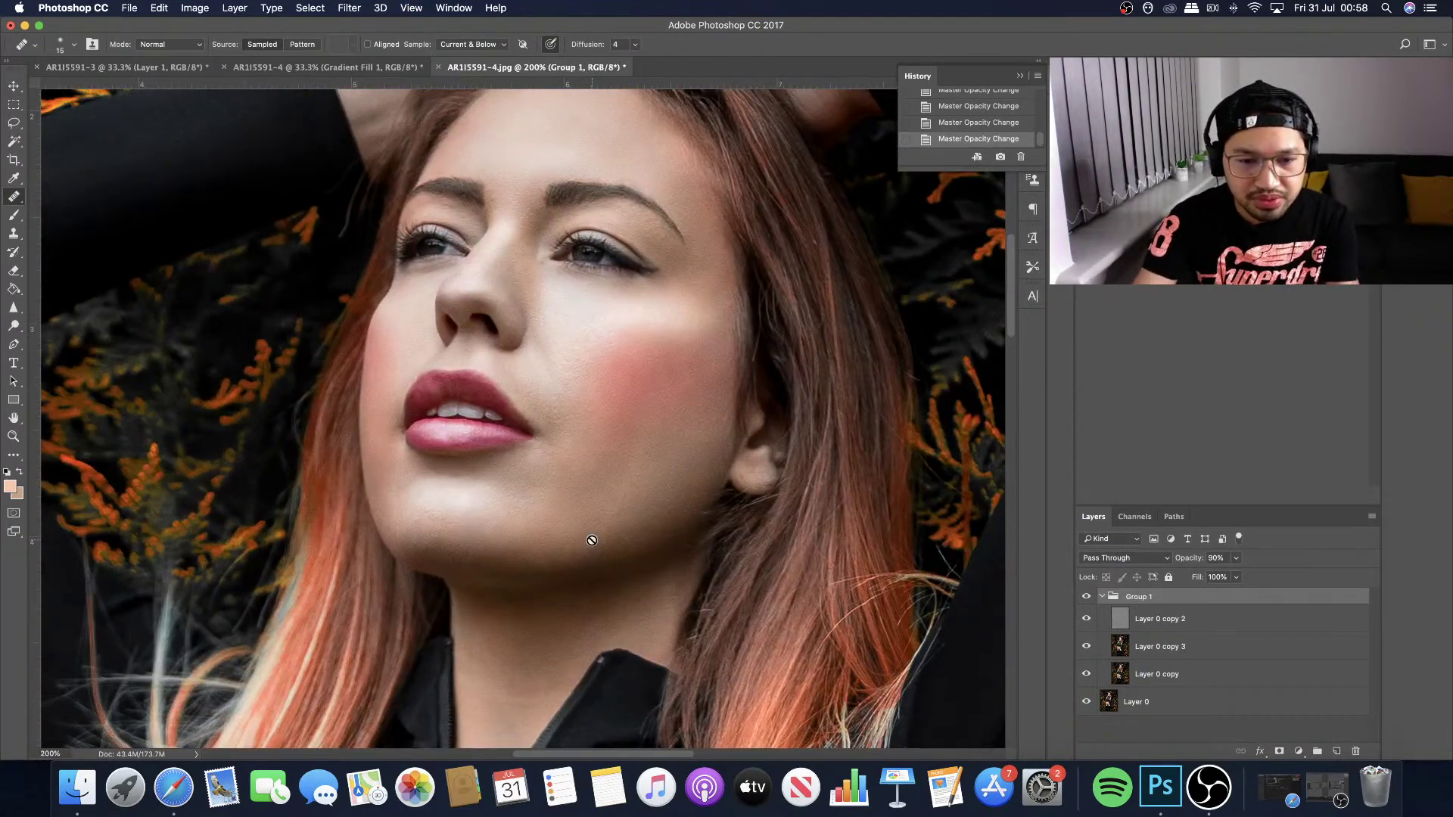
pyautogui.scroll(-5, 591, 540)
pyautogui.press(']')
pyautogui.press(']')
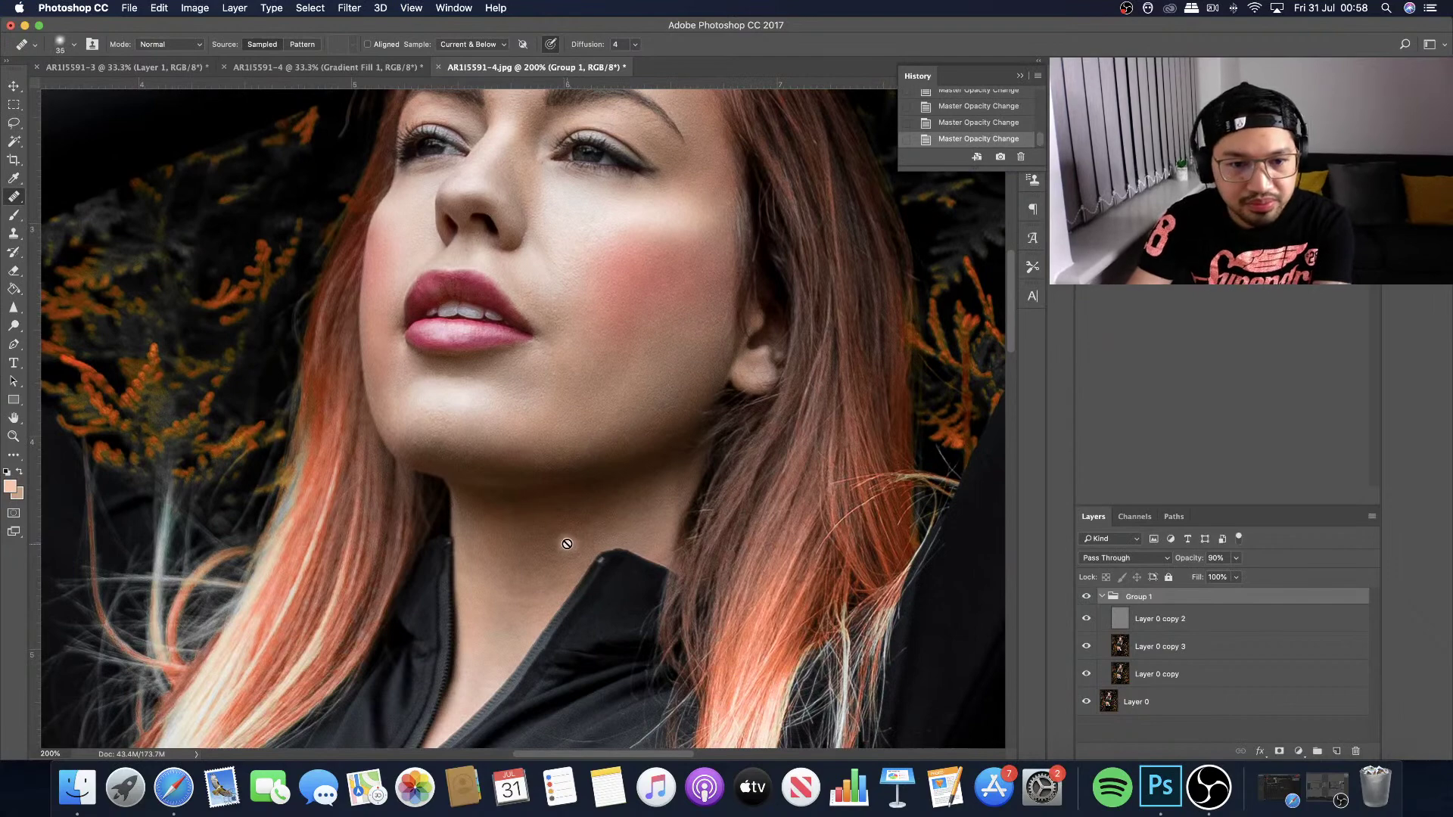
pyautogui.press(']')
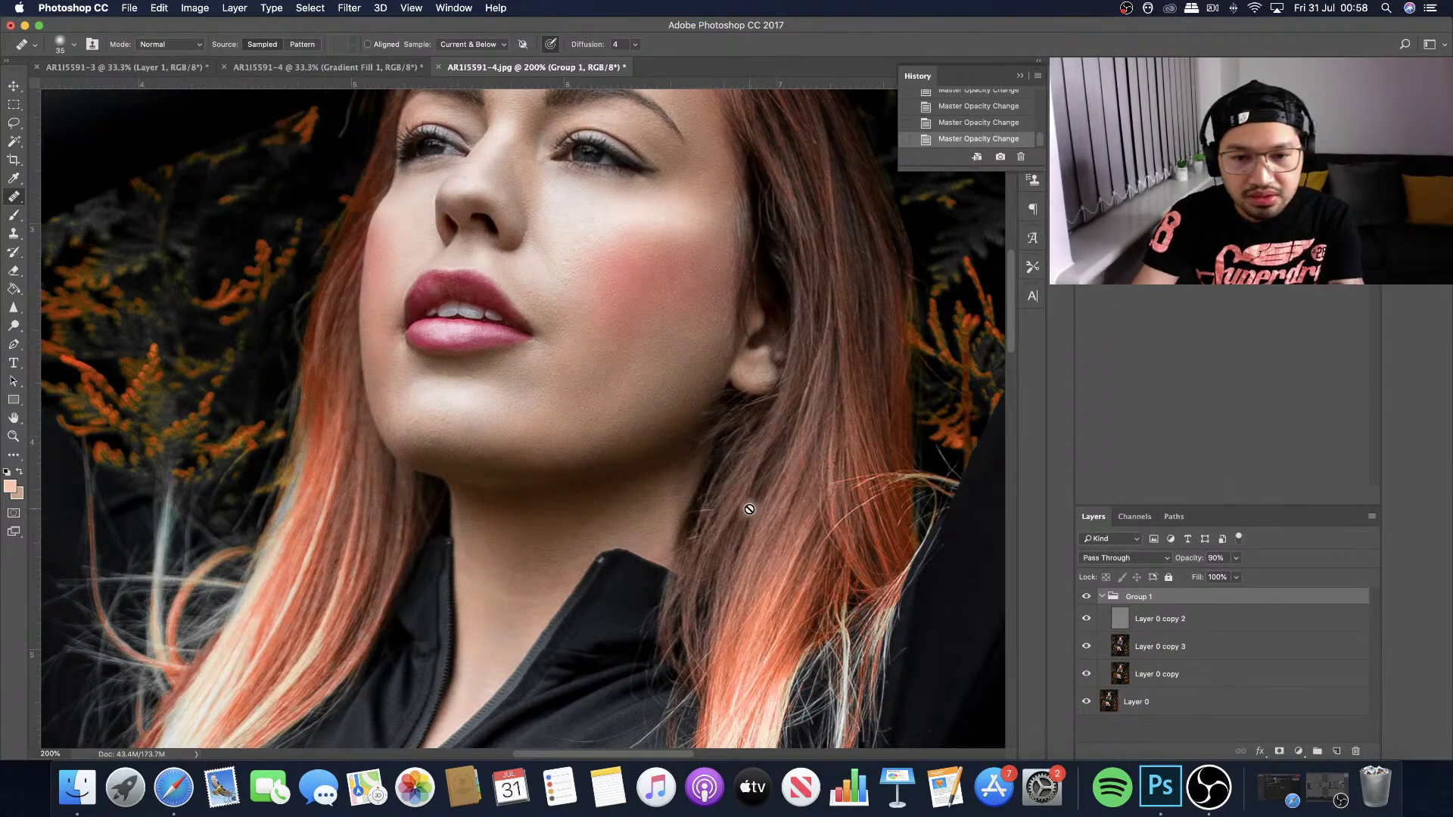
pyautogui.press(']')
pyautogui.press(']')
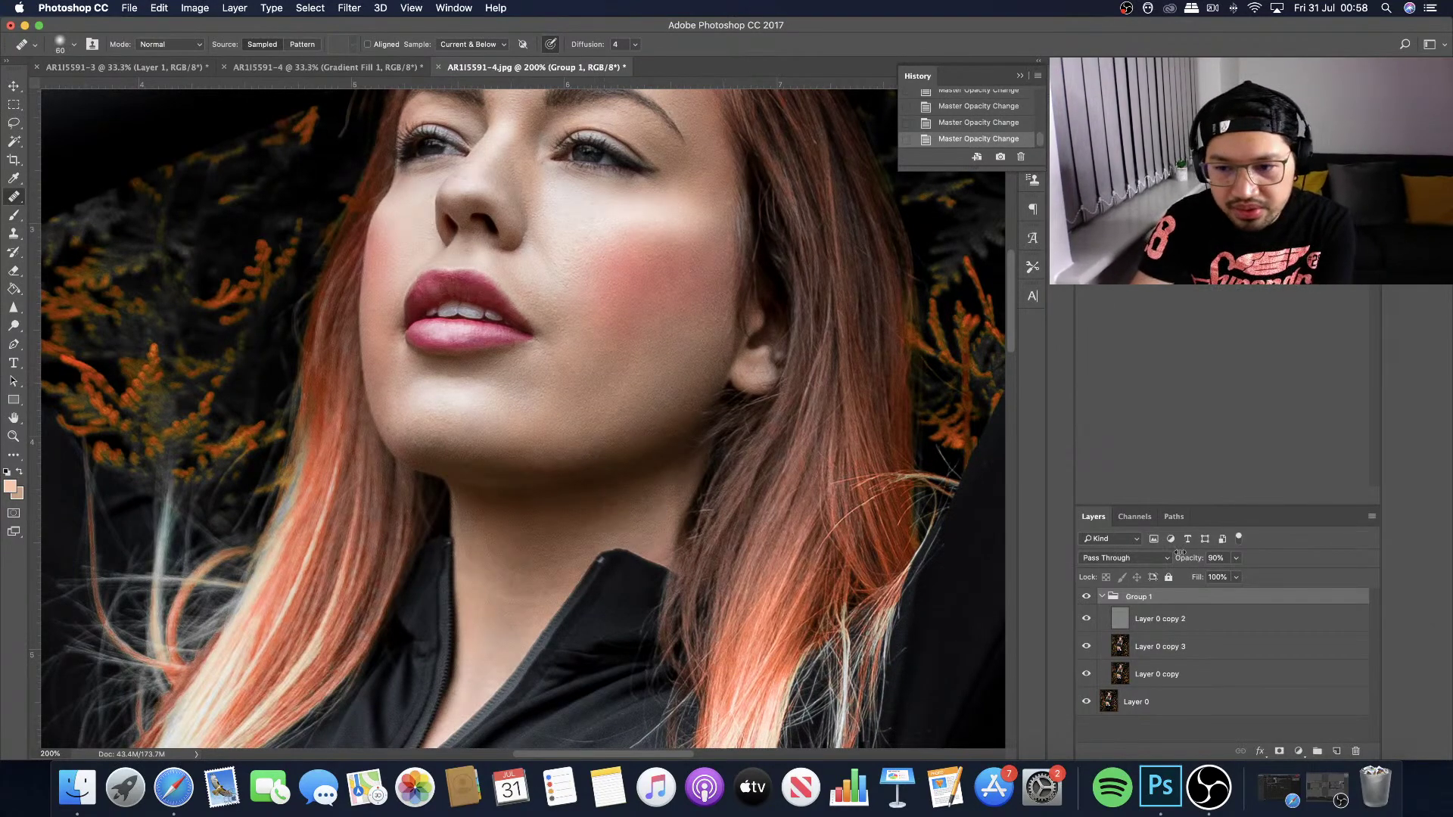
pyautogui.click(1181, 648)
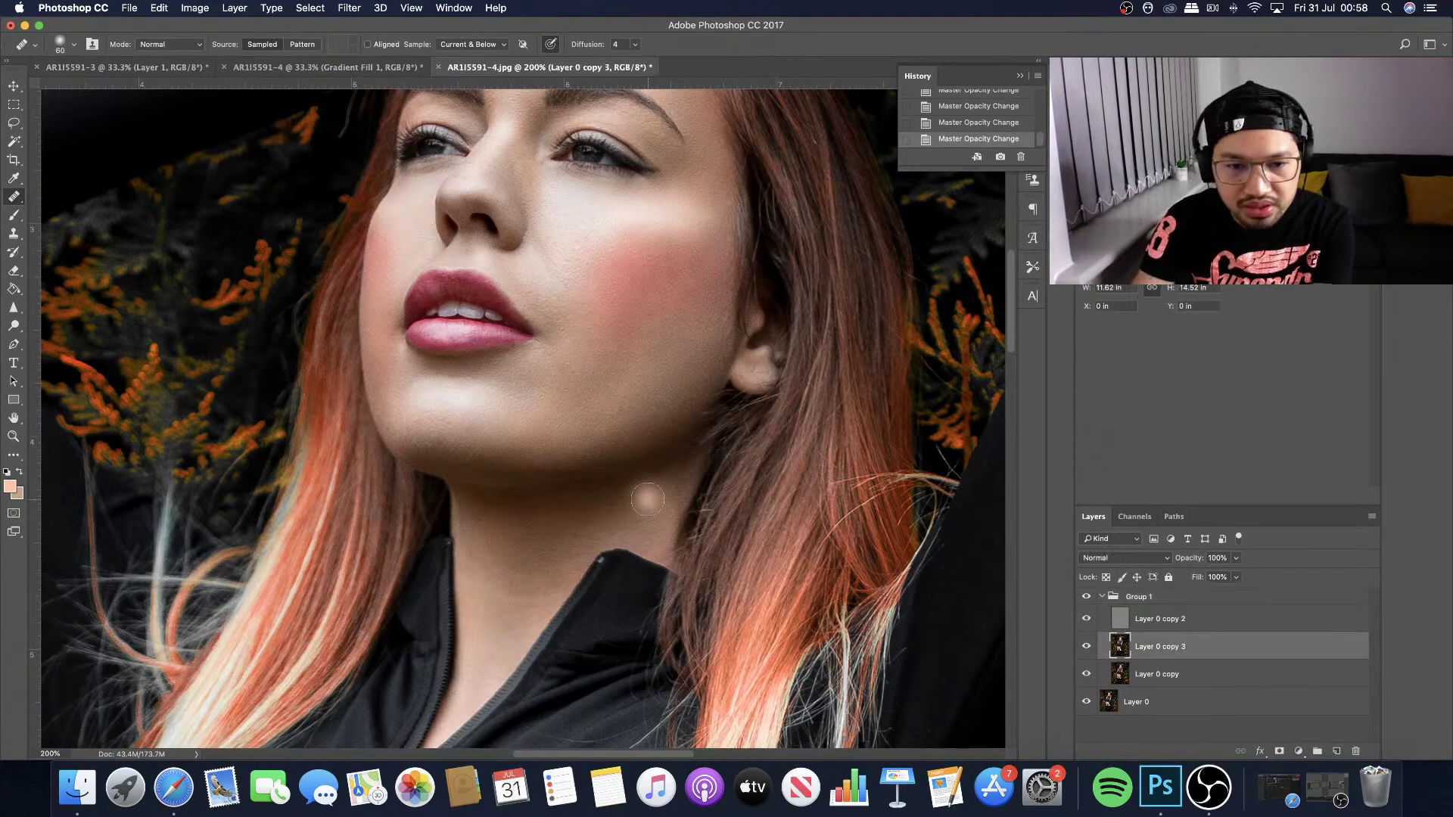
pyautogui.press('[')
pyautogui.press('[')
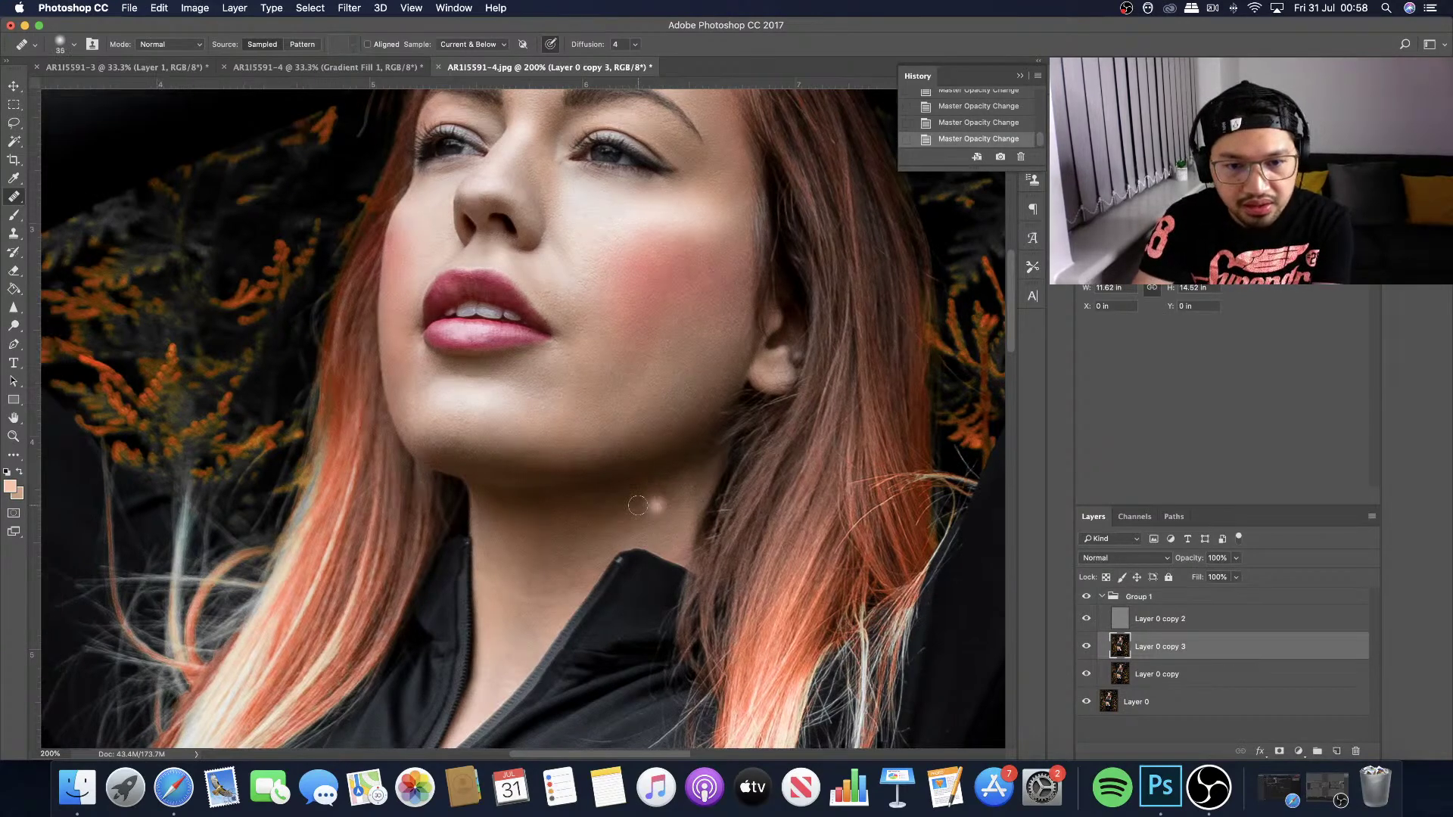
pyautogui.hscroll(-2, 638, 505)
pyautogui.press('[')
pyautogui.click(666, 504)
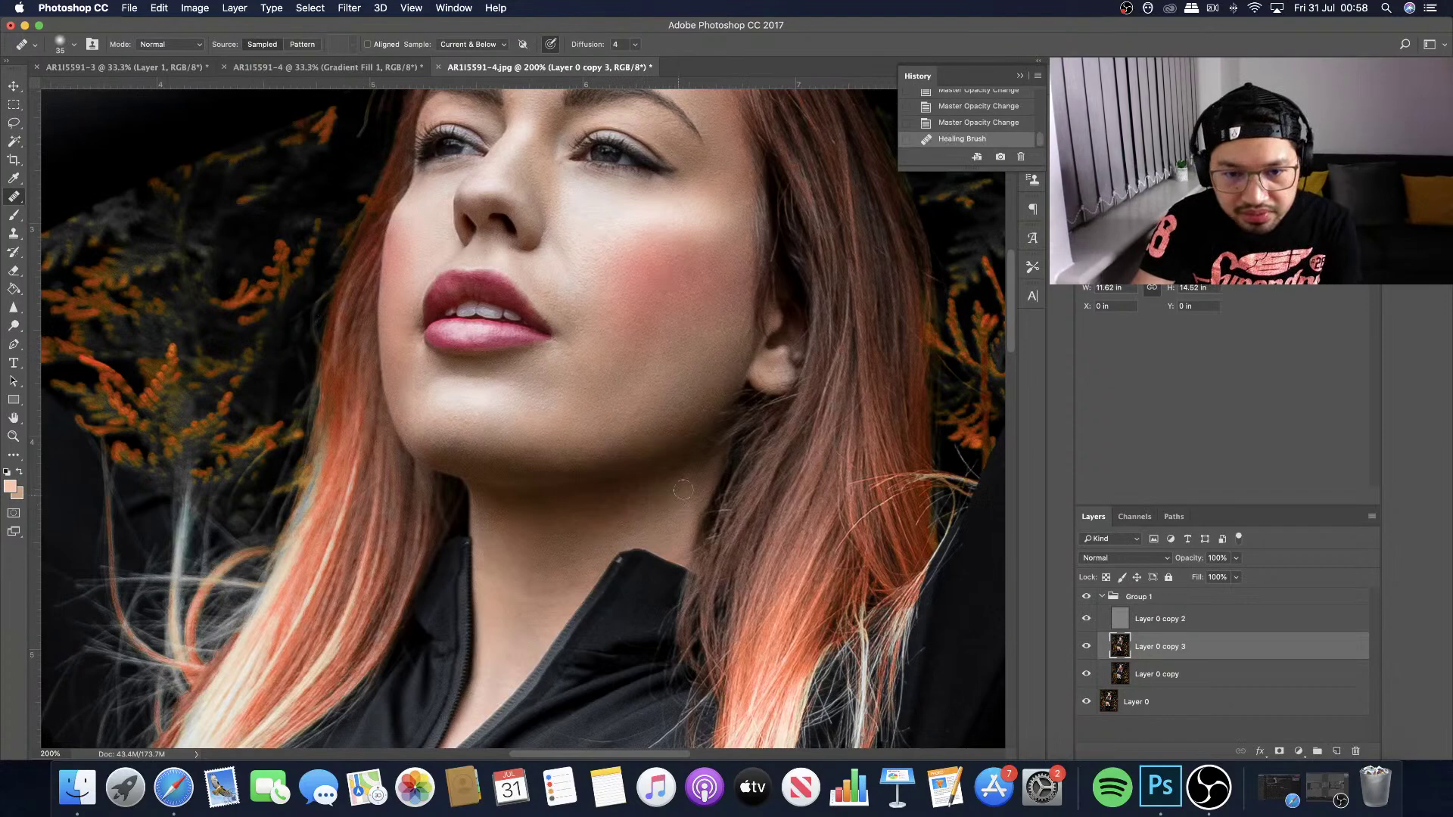
pyautogui.click(681, 492)
pyautogui.click(690, 484)
pyautogui.click(698, 478)
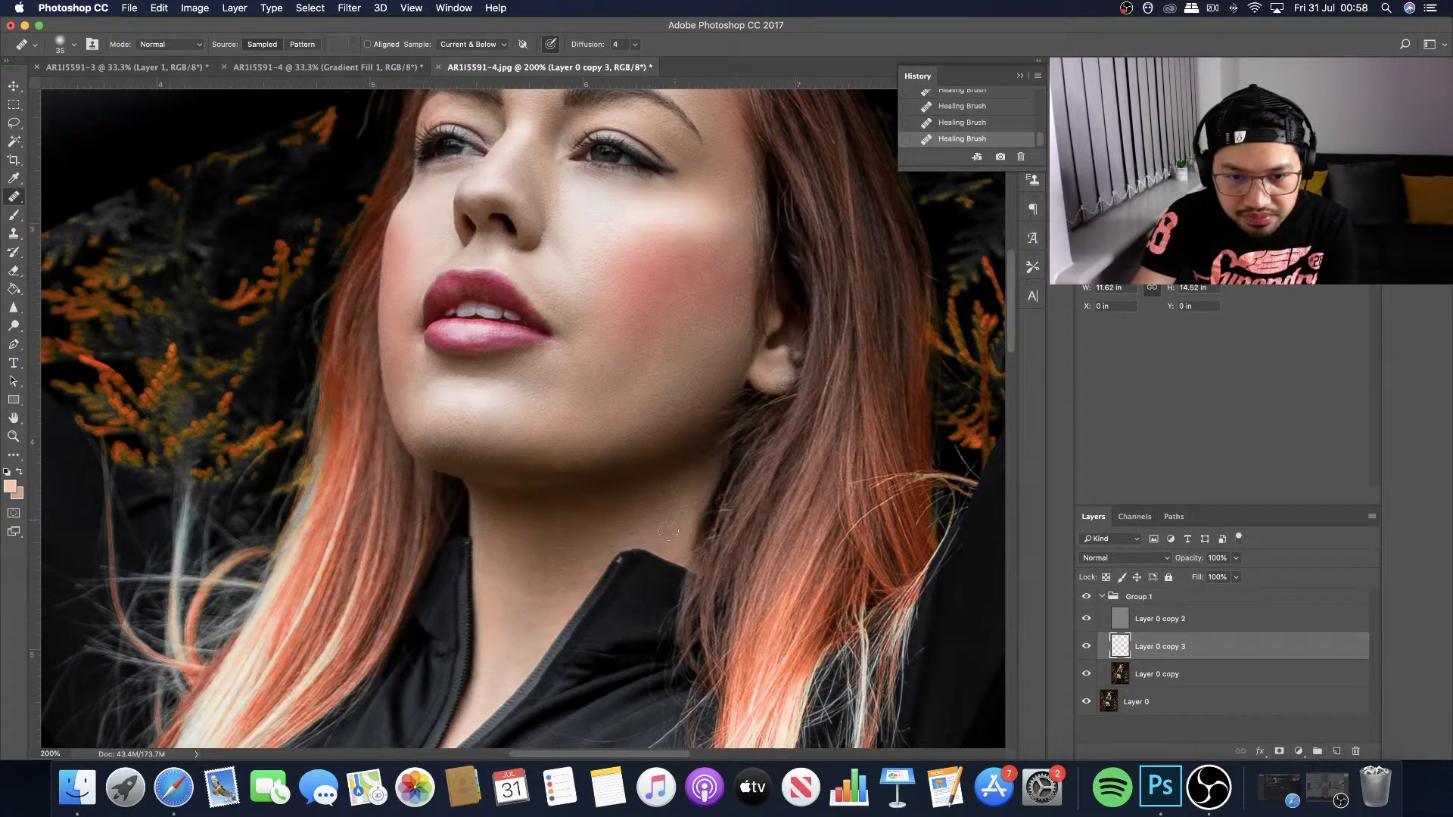
# Heal the shadowed skin in the middle of the neck, just above the jacket collar's tip.
pyautogui.click(645, 496)
pyautogui.click(622, 515)
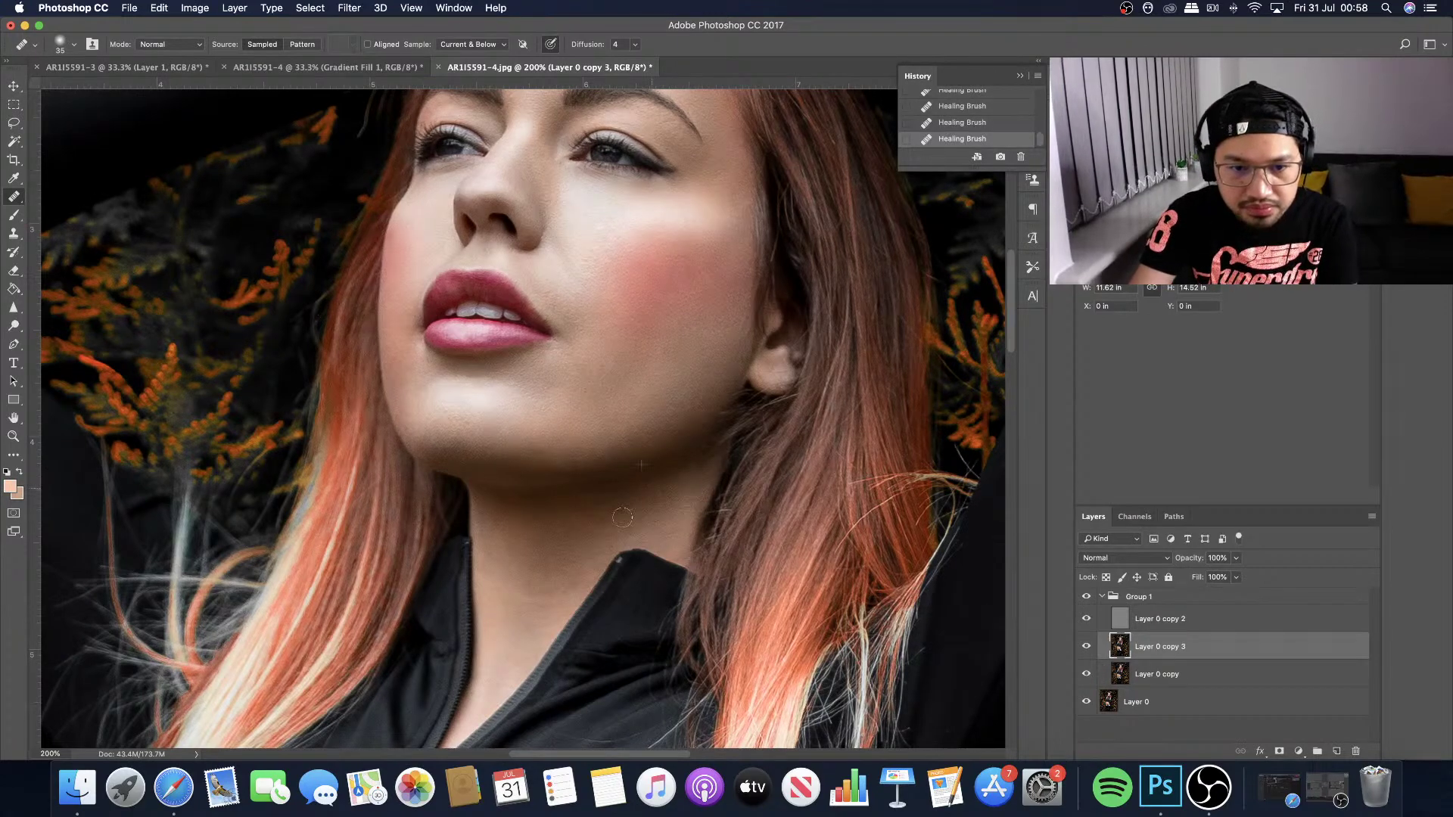
pyautogui.click(625, 507)
pyautogui.click(593, 529)
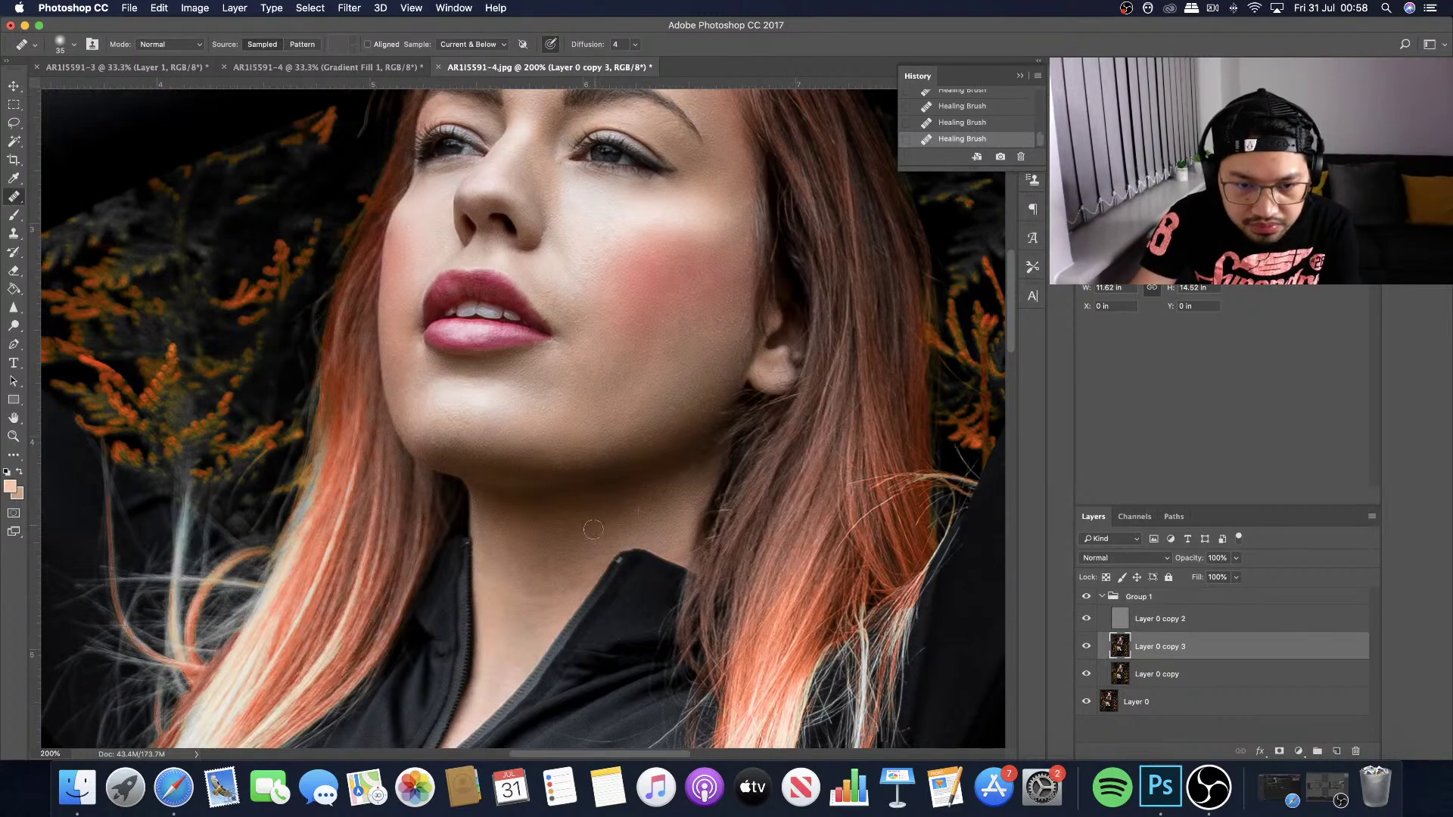
pyautogui.click(608, 524)
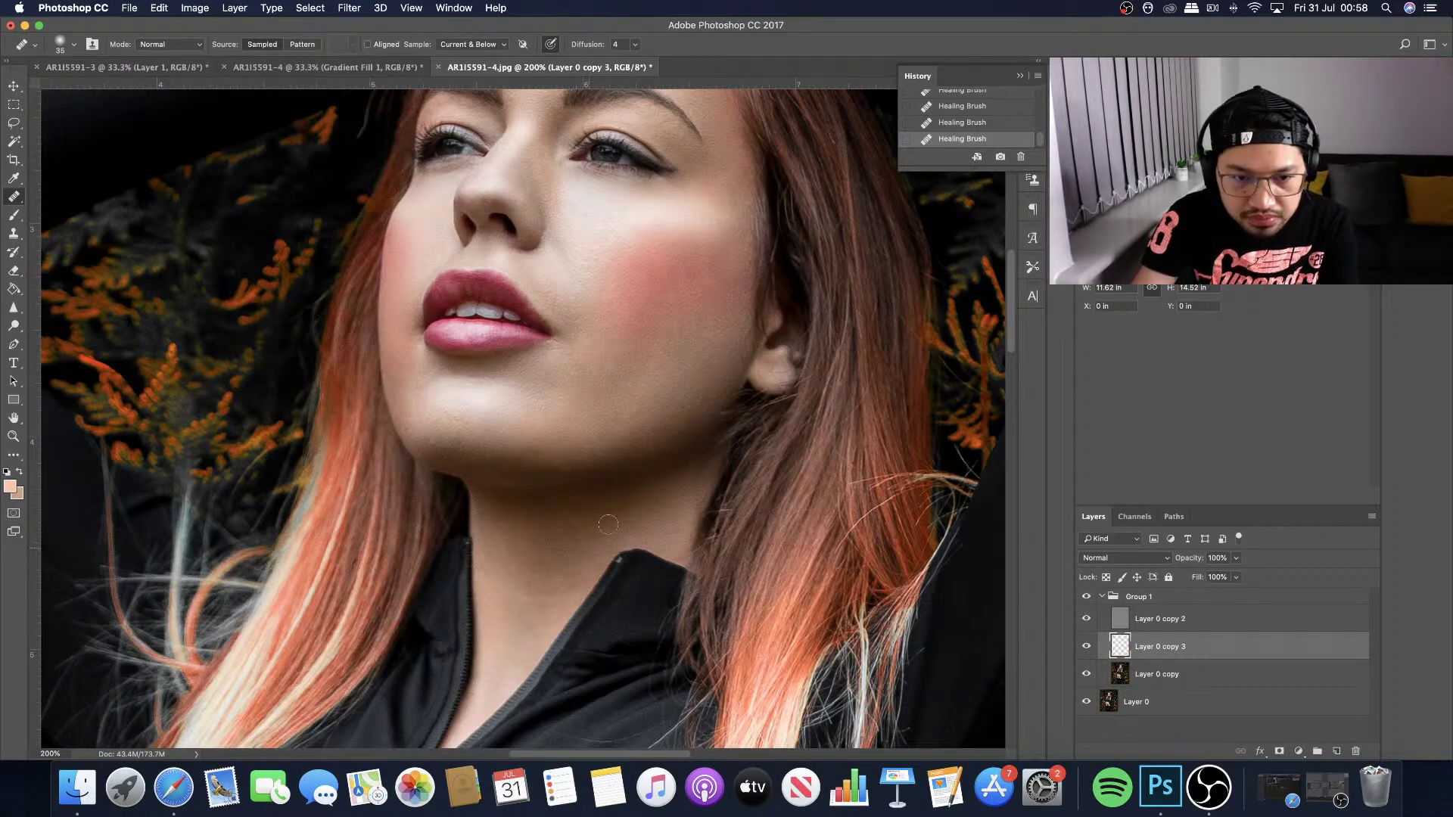
# Heal the front and far side of the neck under the chin, and reduce the healing brush size.
pyautogui.click(542, 517)
pyautogui.click(529, 516)
pyautogui.click(489, 512)
pyautogui.click(565, 548)
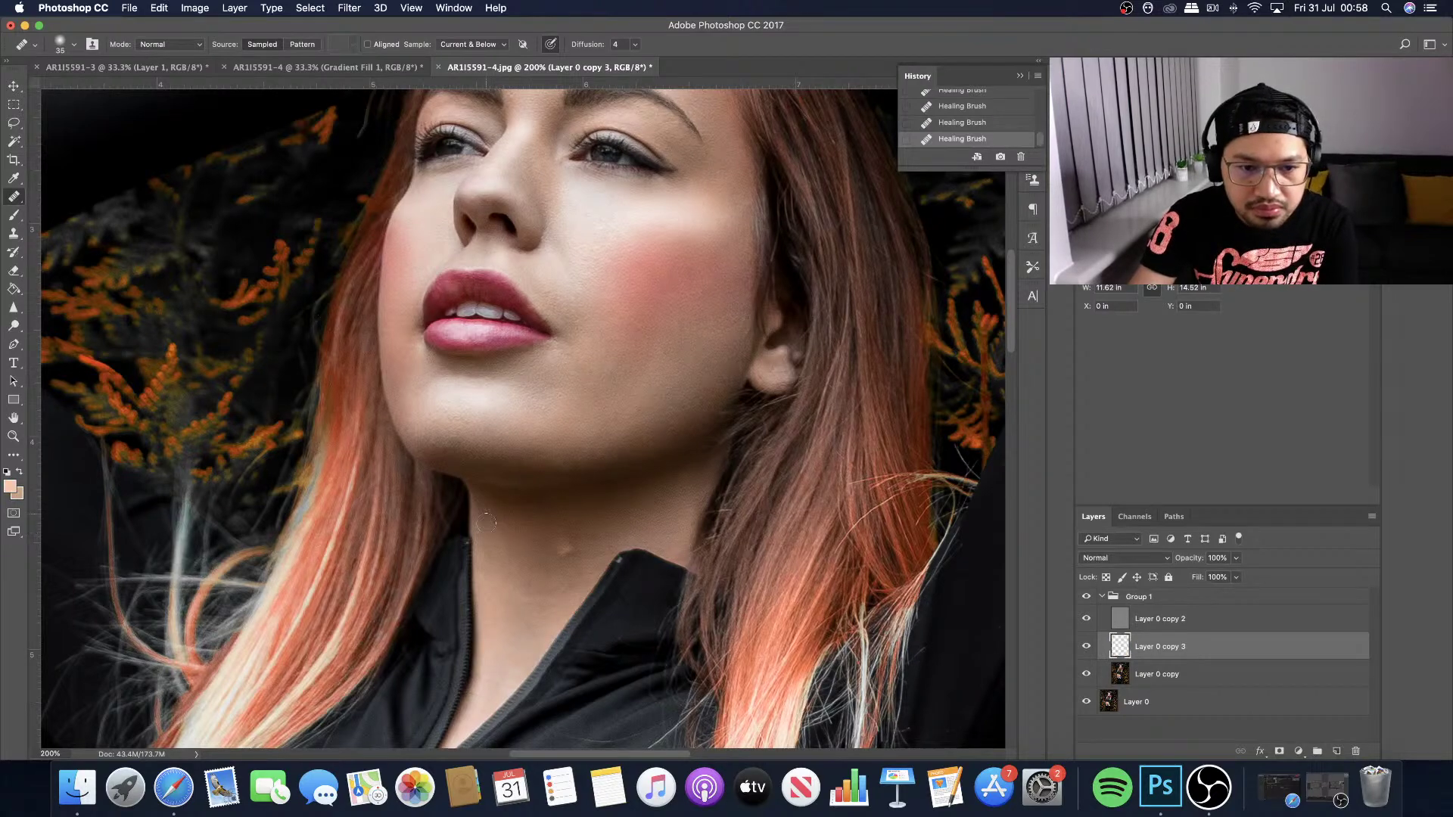
pyautogui.click(497, 540)
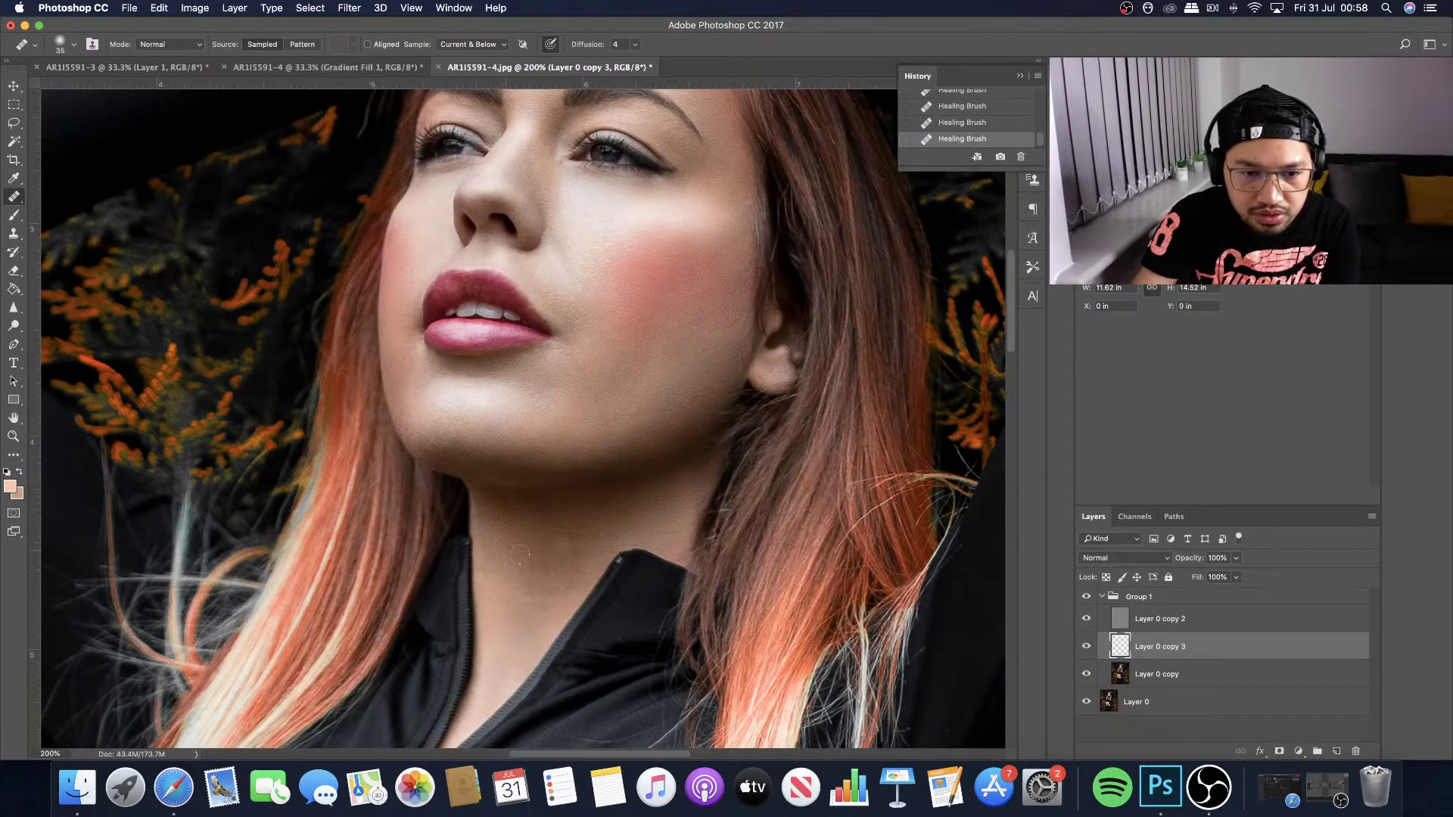
pyautogui.click(560, 546)
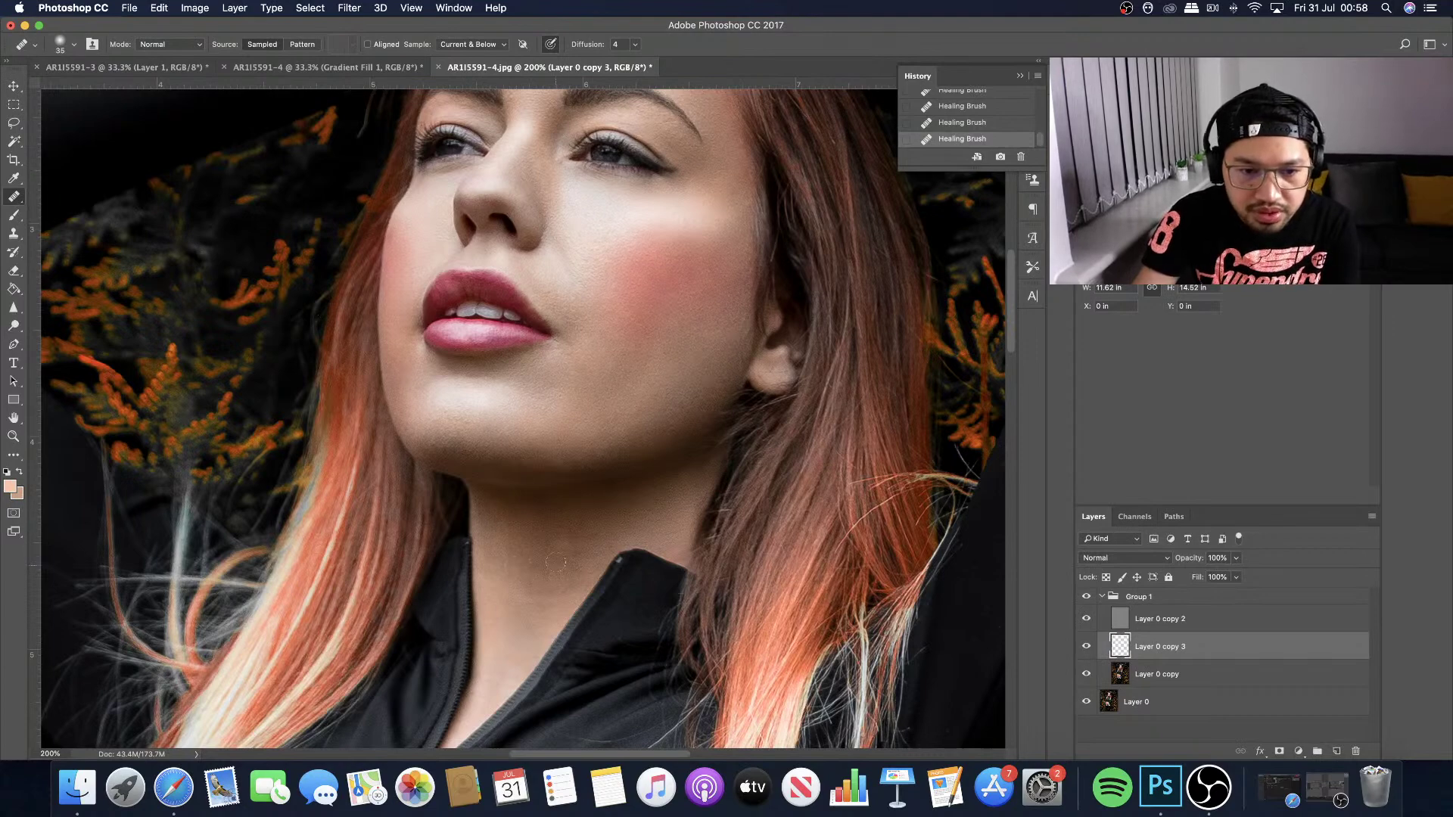
pyautogui.click(587, 540)
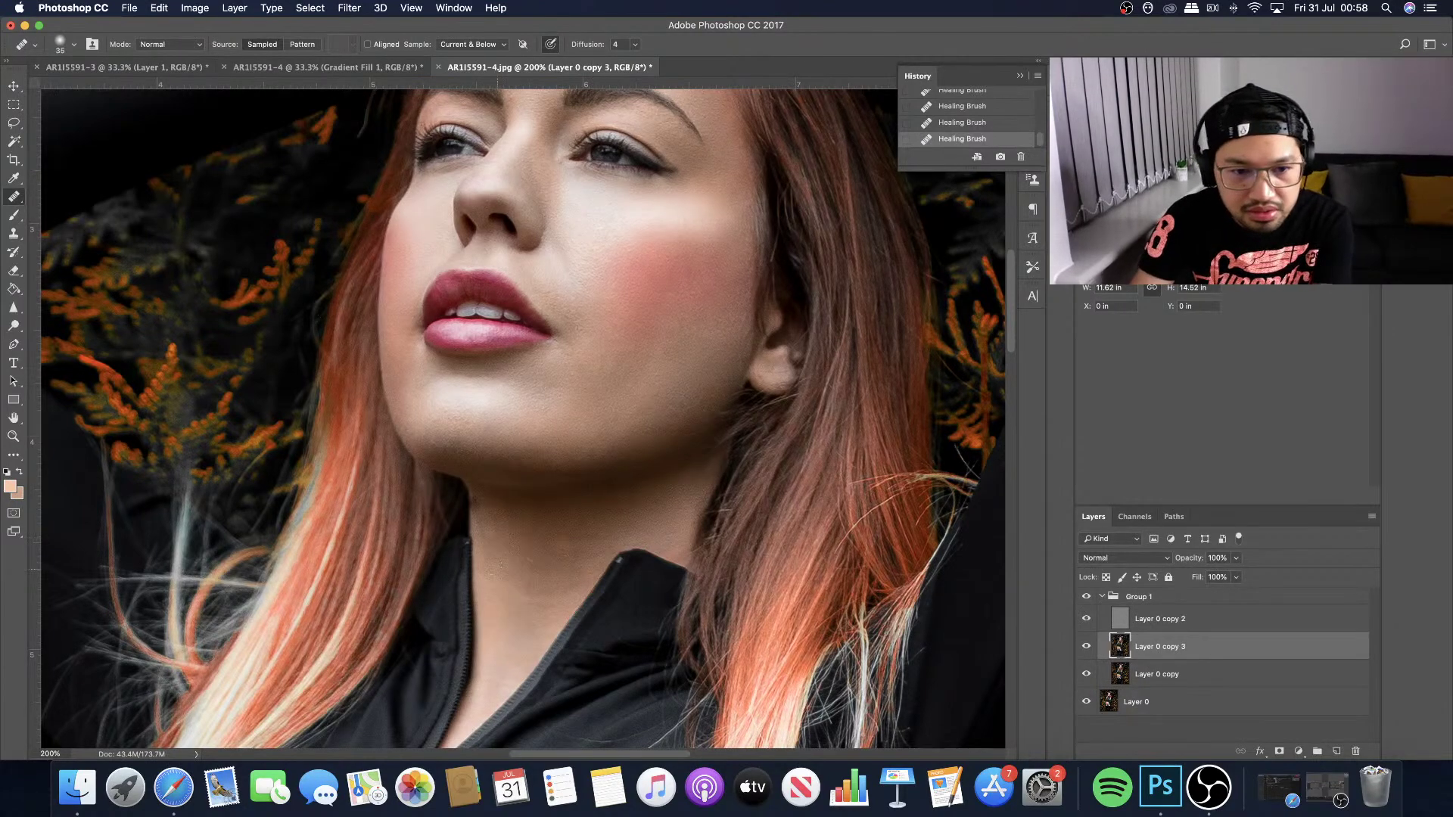
pyautogui.click(492, 515)
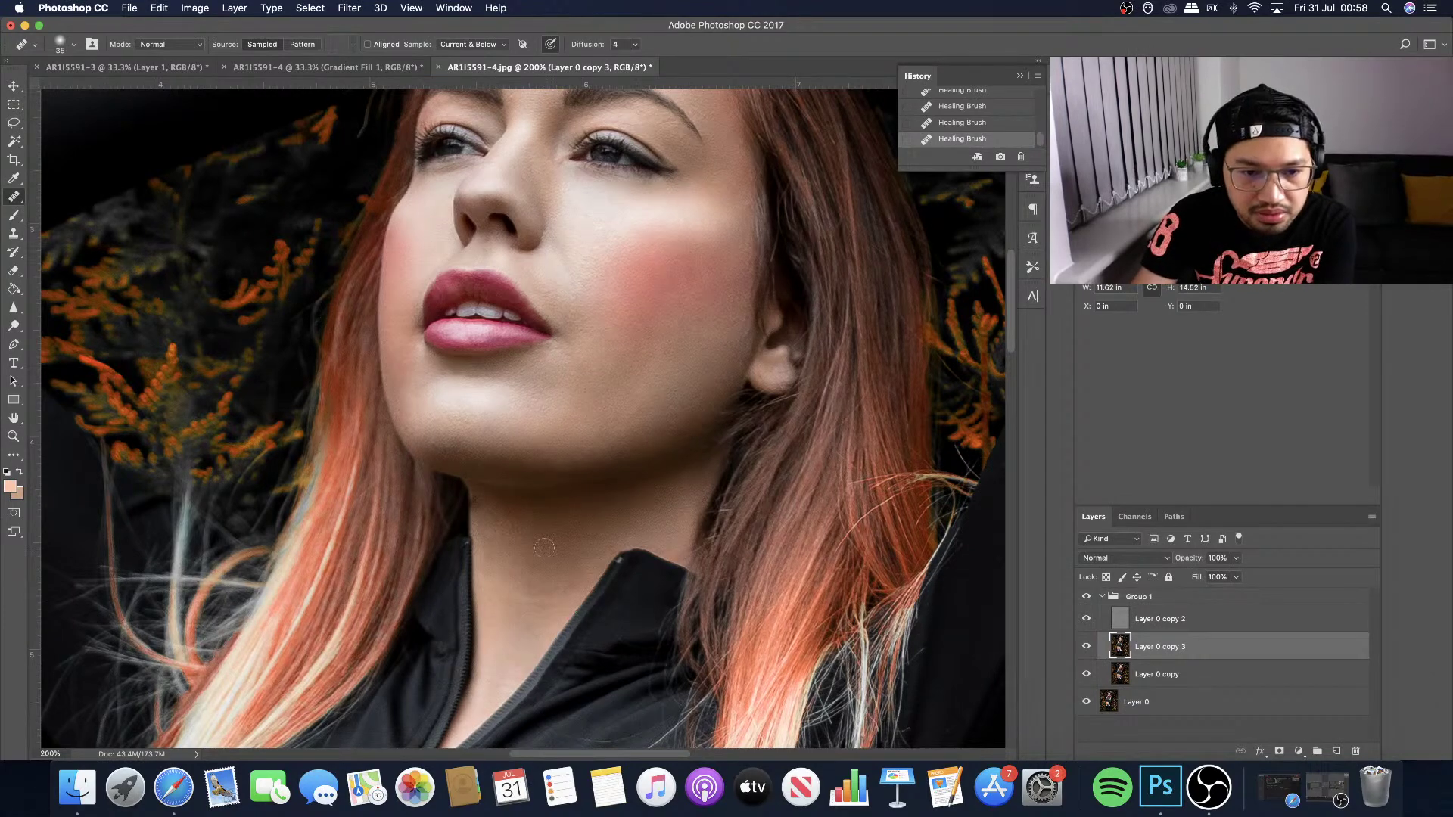
pyautogui.press('[')
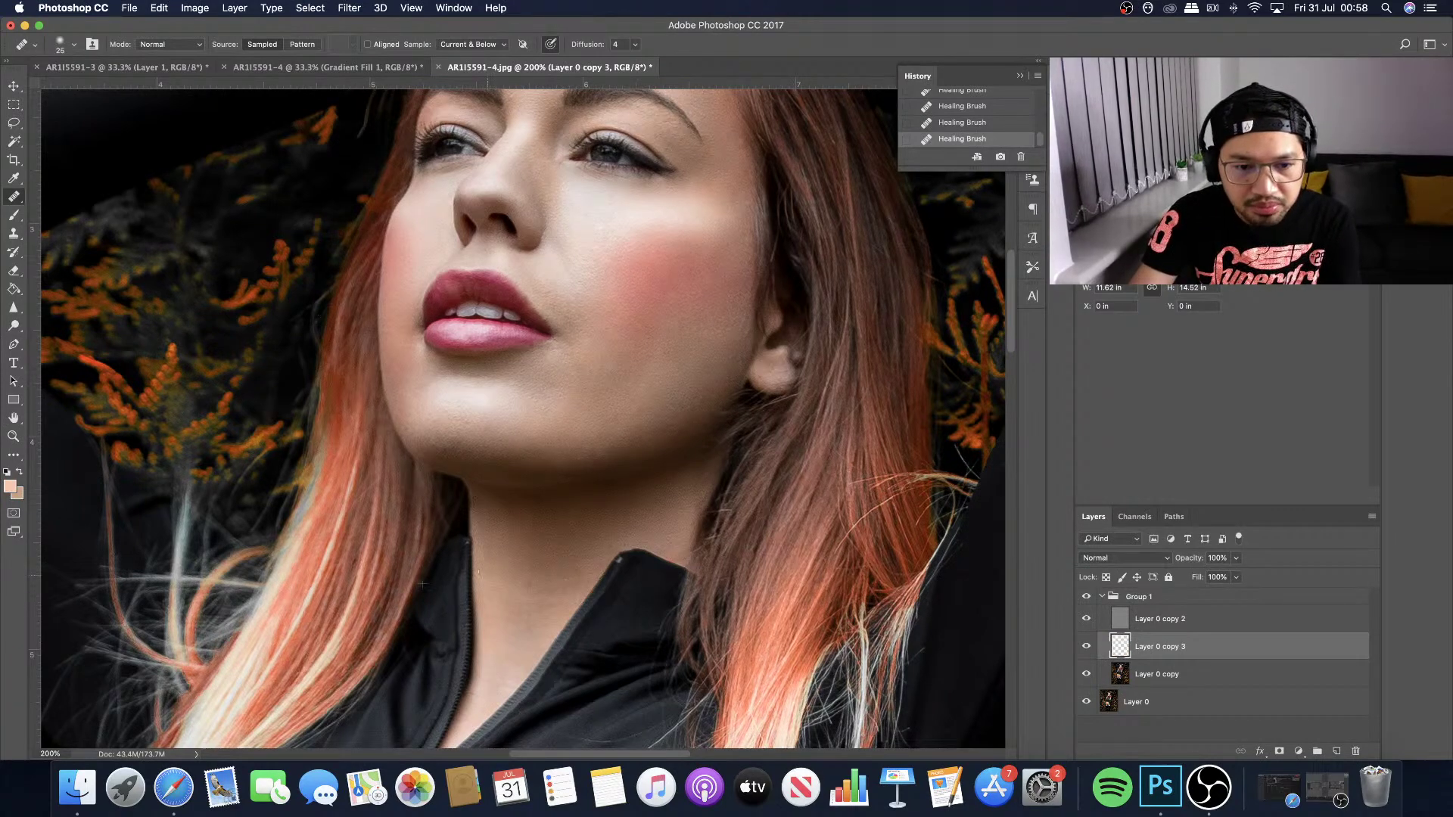
# Examine the neck down to the collar up close and within the whole portrait for remaining uneven skin.
pyautogui.scroll(-3, 514, 585)
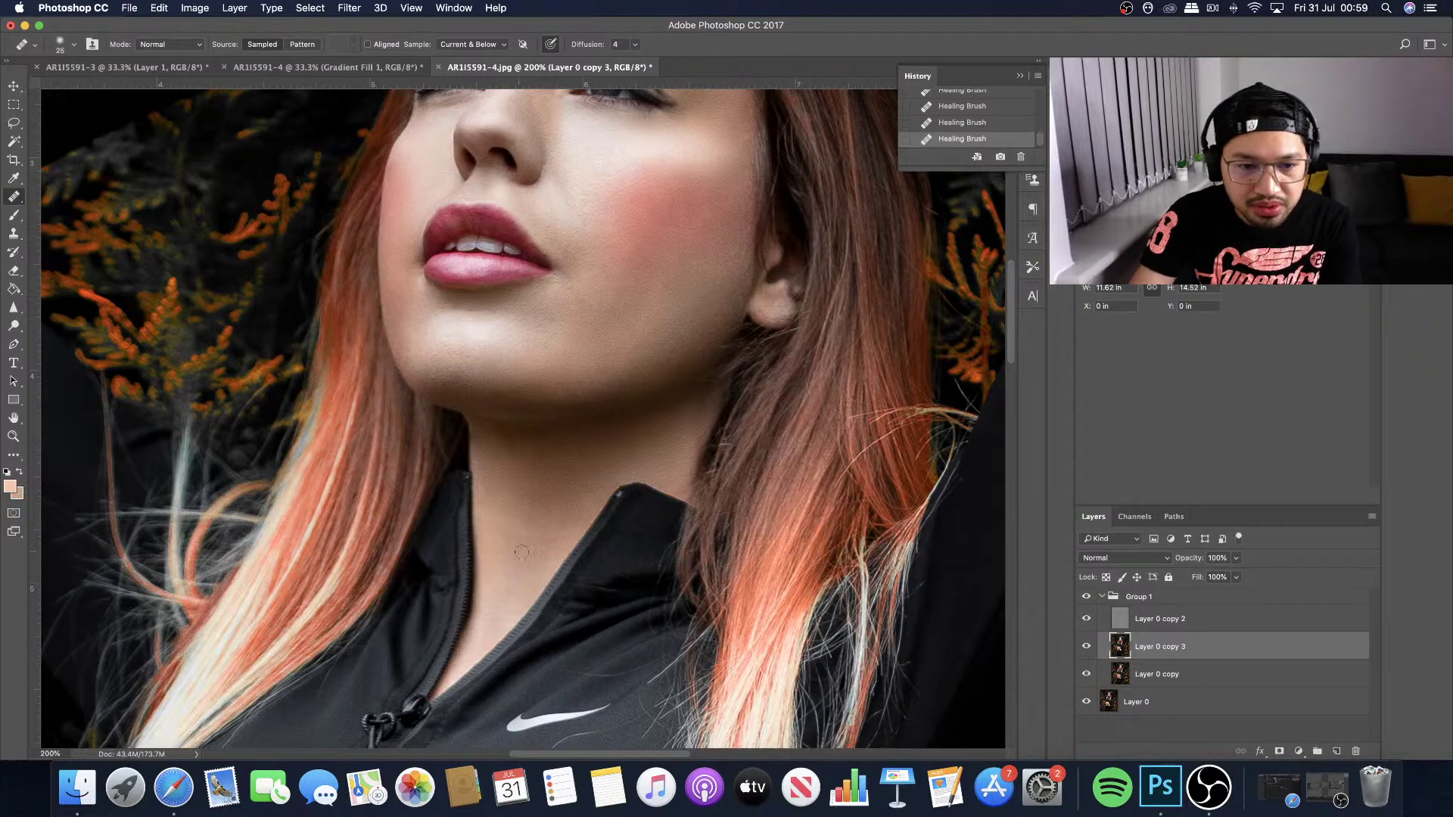
pyautogui.scroll(-3, 525, 575)
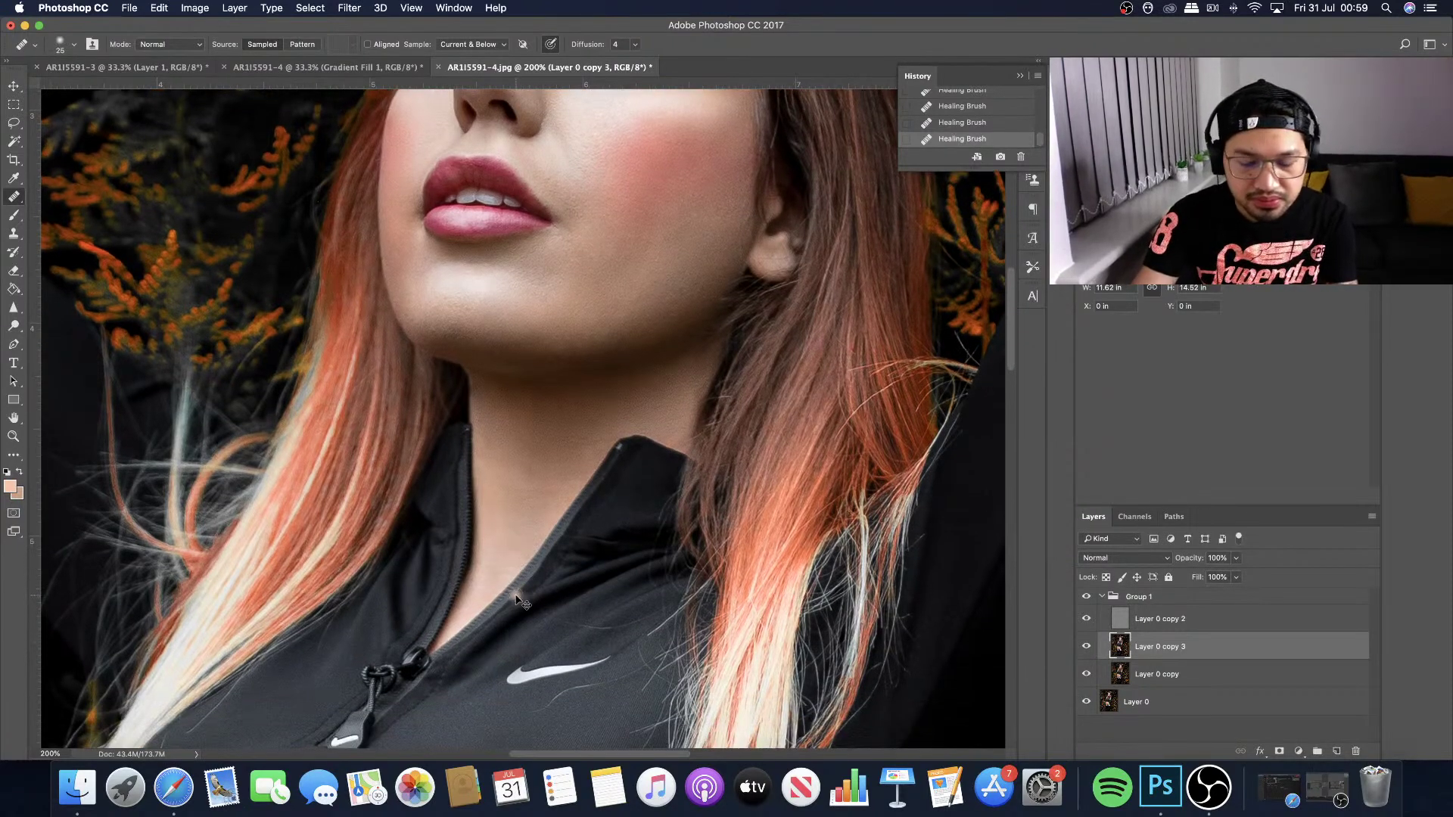
pyautogui.press('super+minus')
pyautogui.press('super+minus')
pyautogui.press('super+minus')
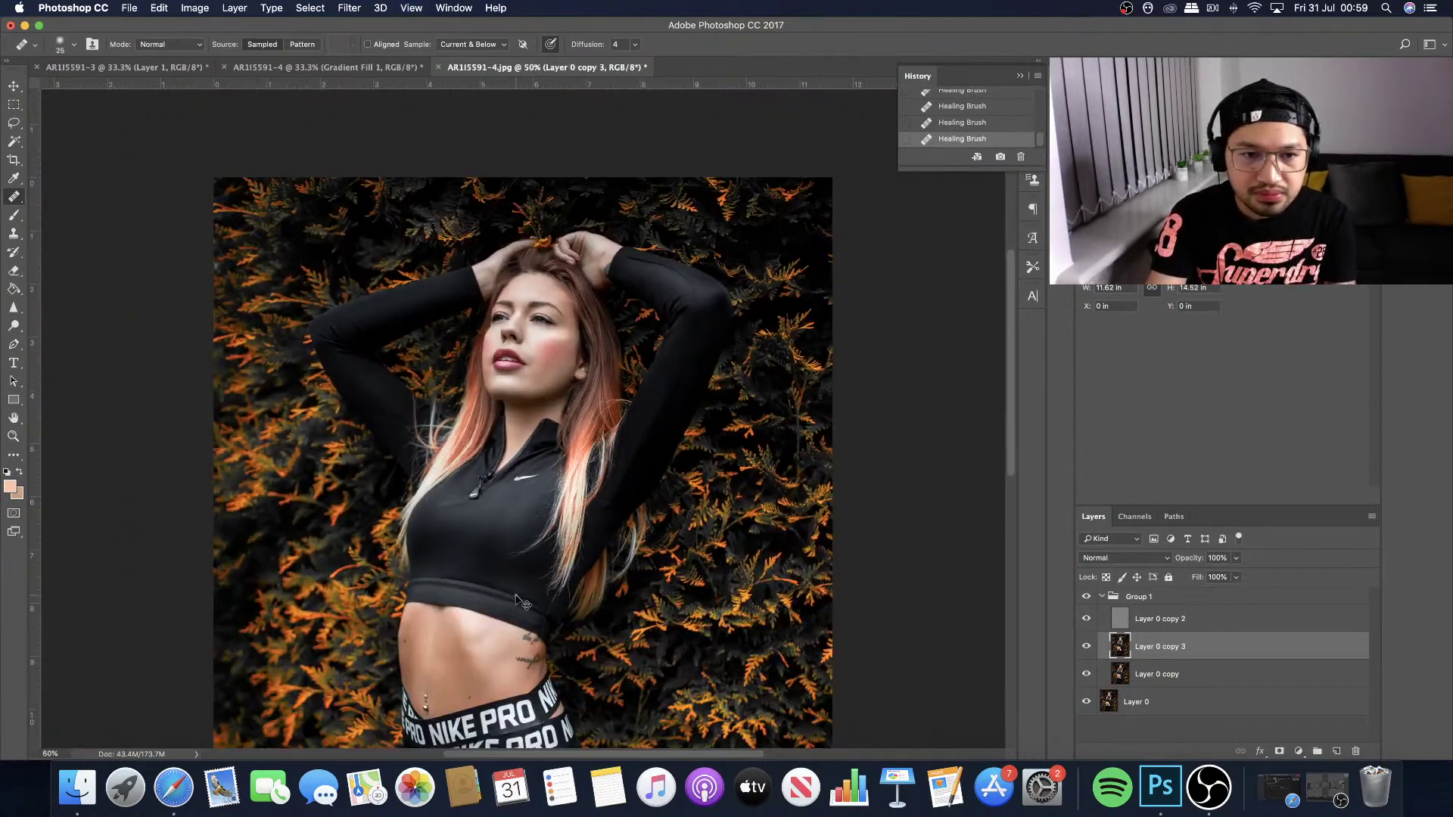
pyautogui.press('super+plus')
pyautogui.press('super+plus')
pyautogui.press('super+plus')
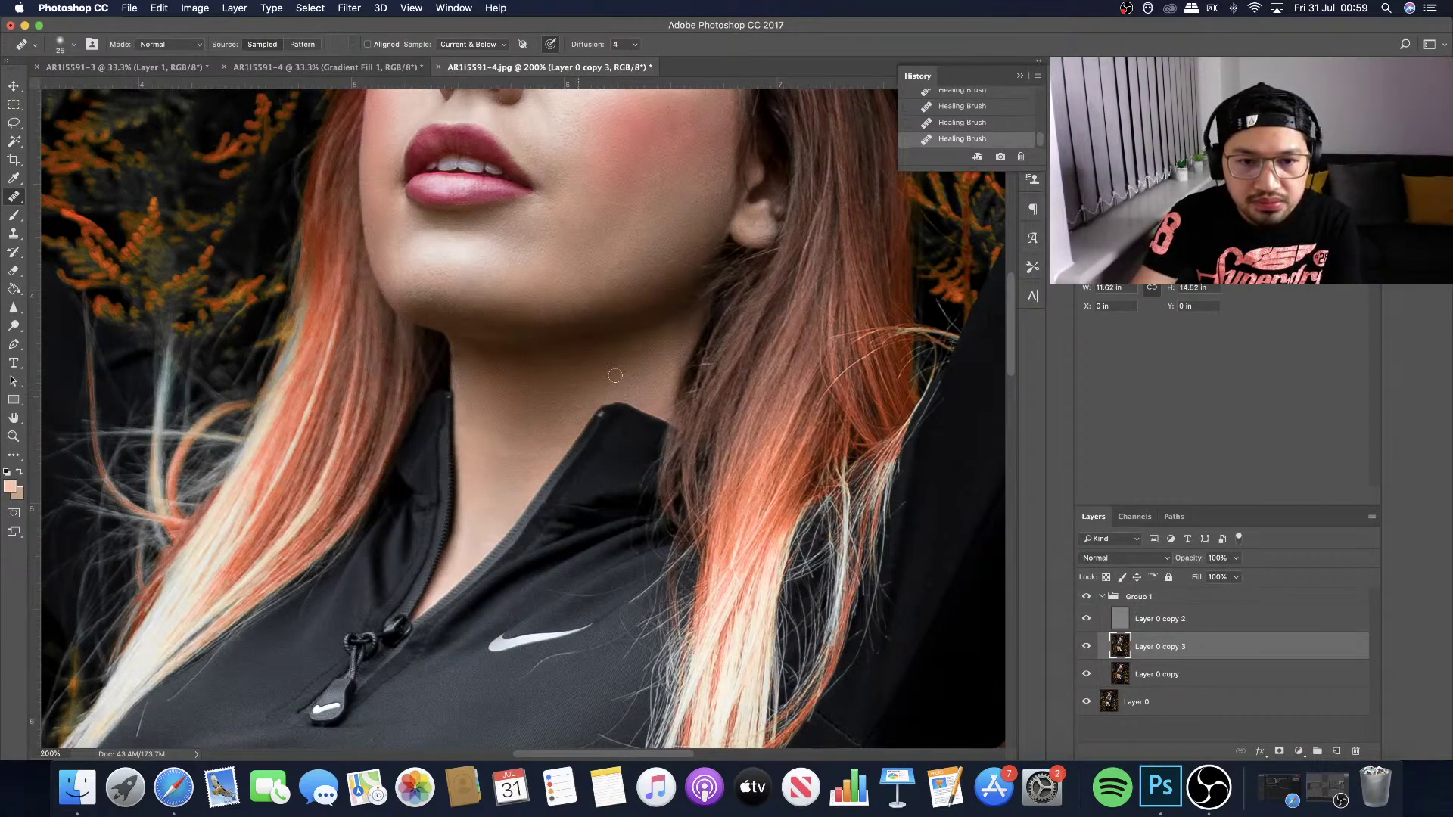
pyautogui.press('super+minus')
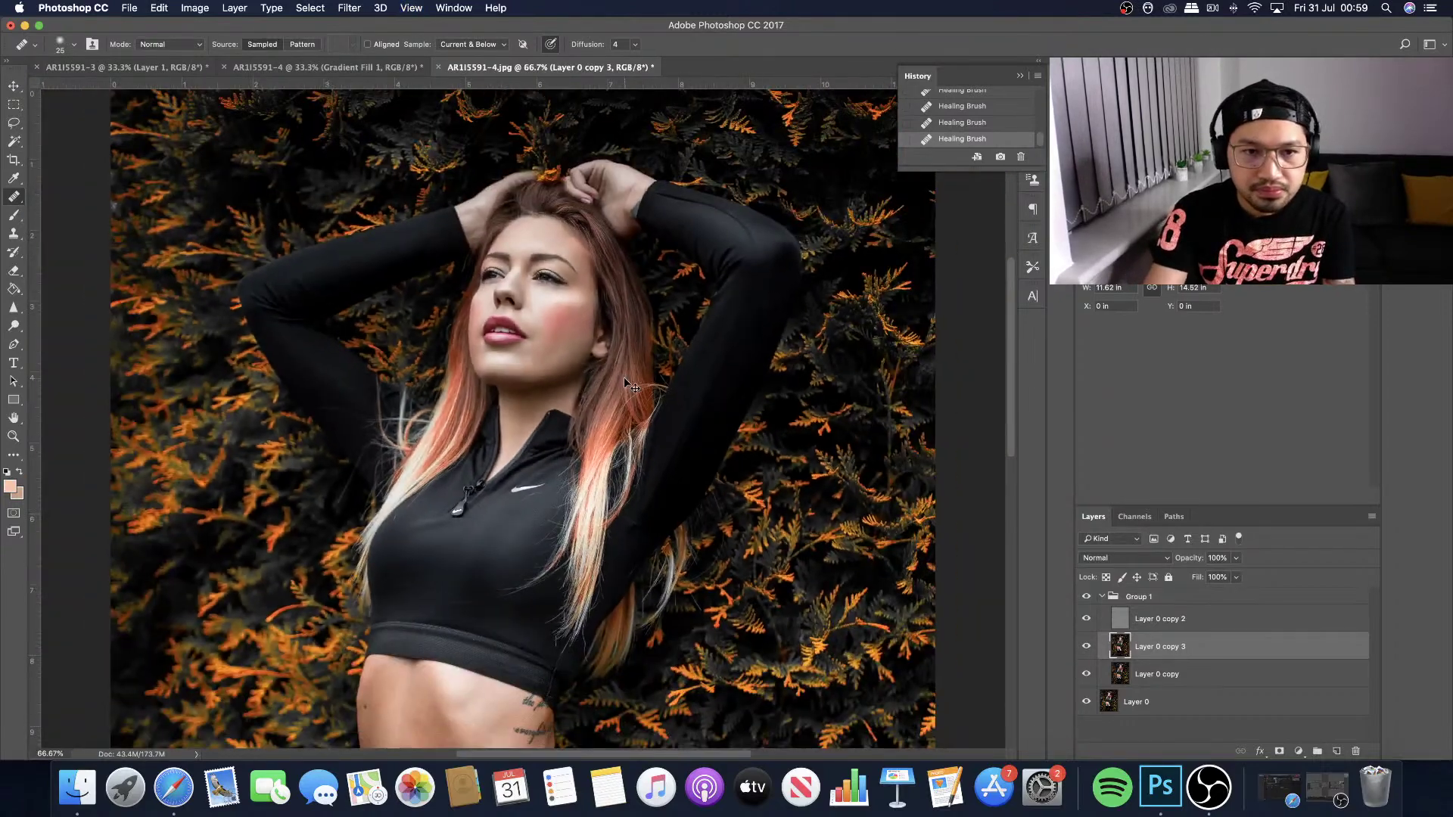
# Reduce the healing brush and heal the skin beside the nose below the inner corner of the nearer eye.
pyautogui.press('super+plus')
pyautogui.scroll(3, 625, 383)
pyautogui.scroll(2, 624, 378)
pyautogui.press('[')
pyautogui.press('[')
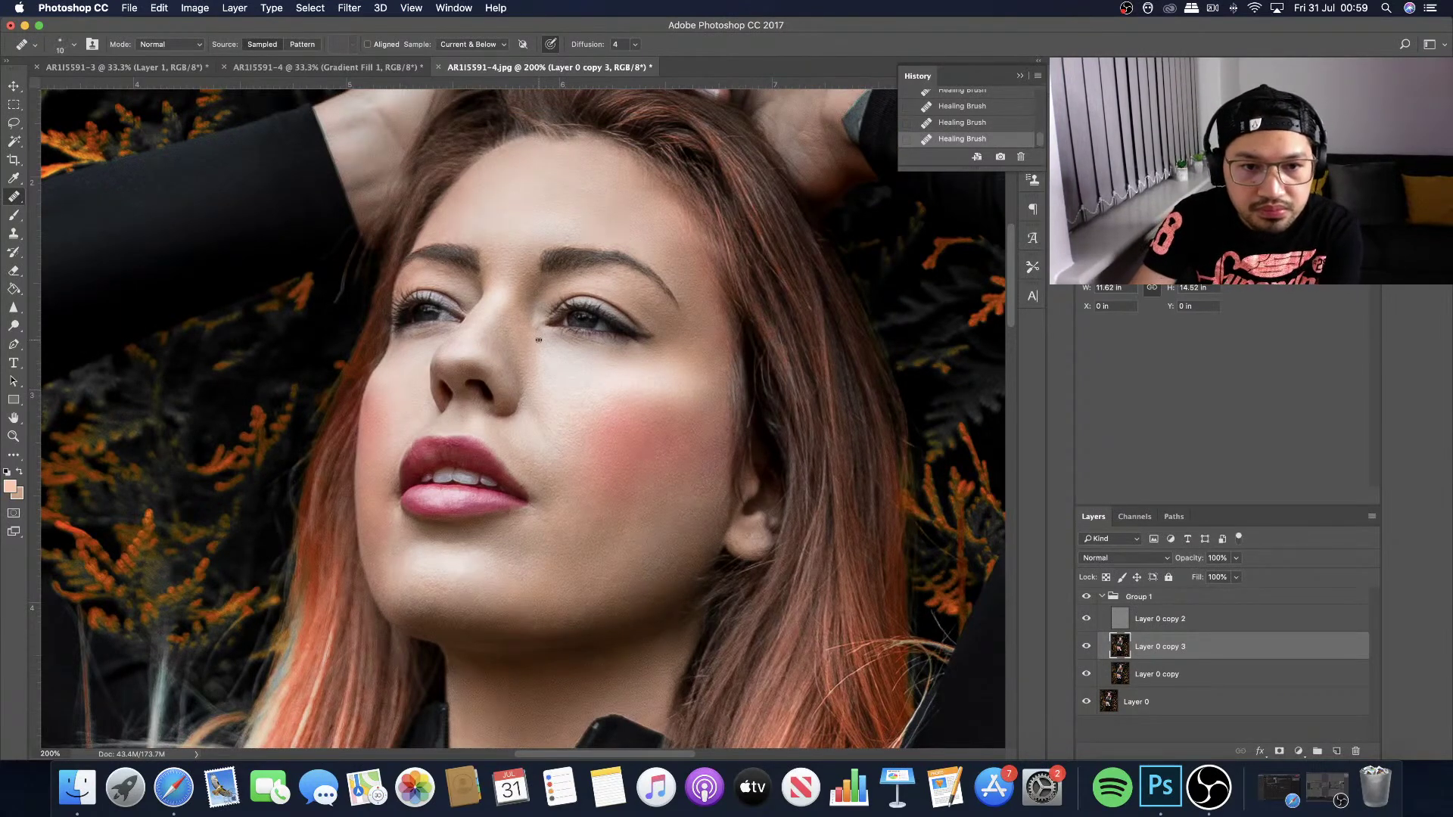
pyautogui.click(539, 341)
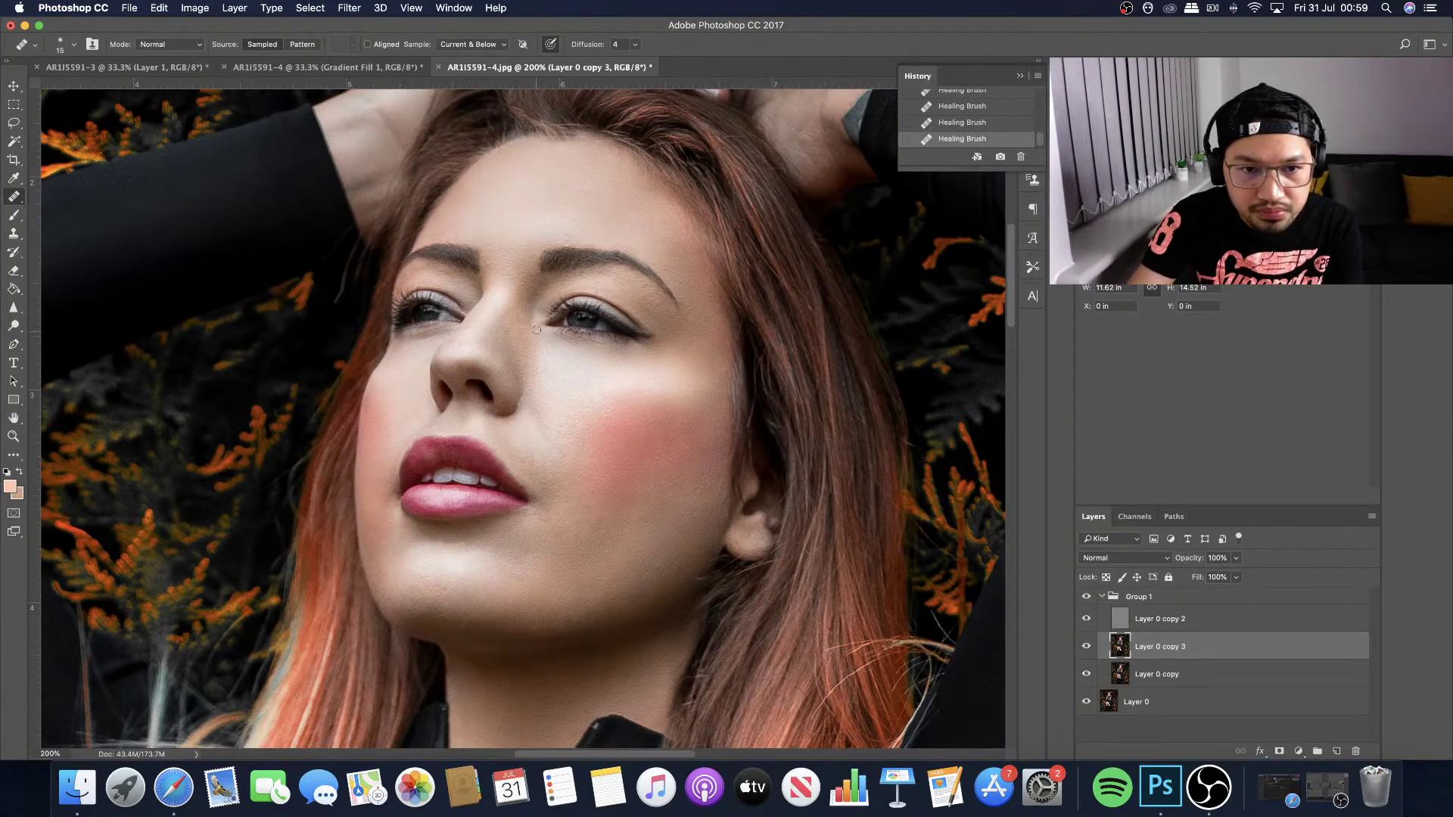
pyautogui.click(528, 379)
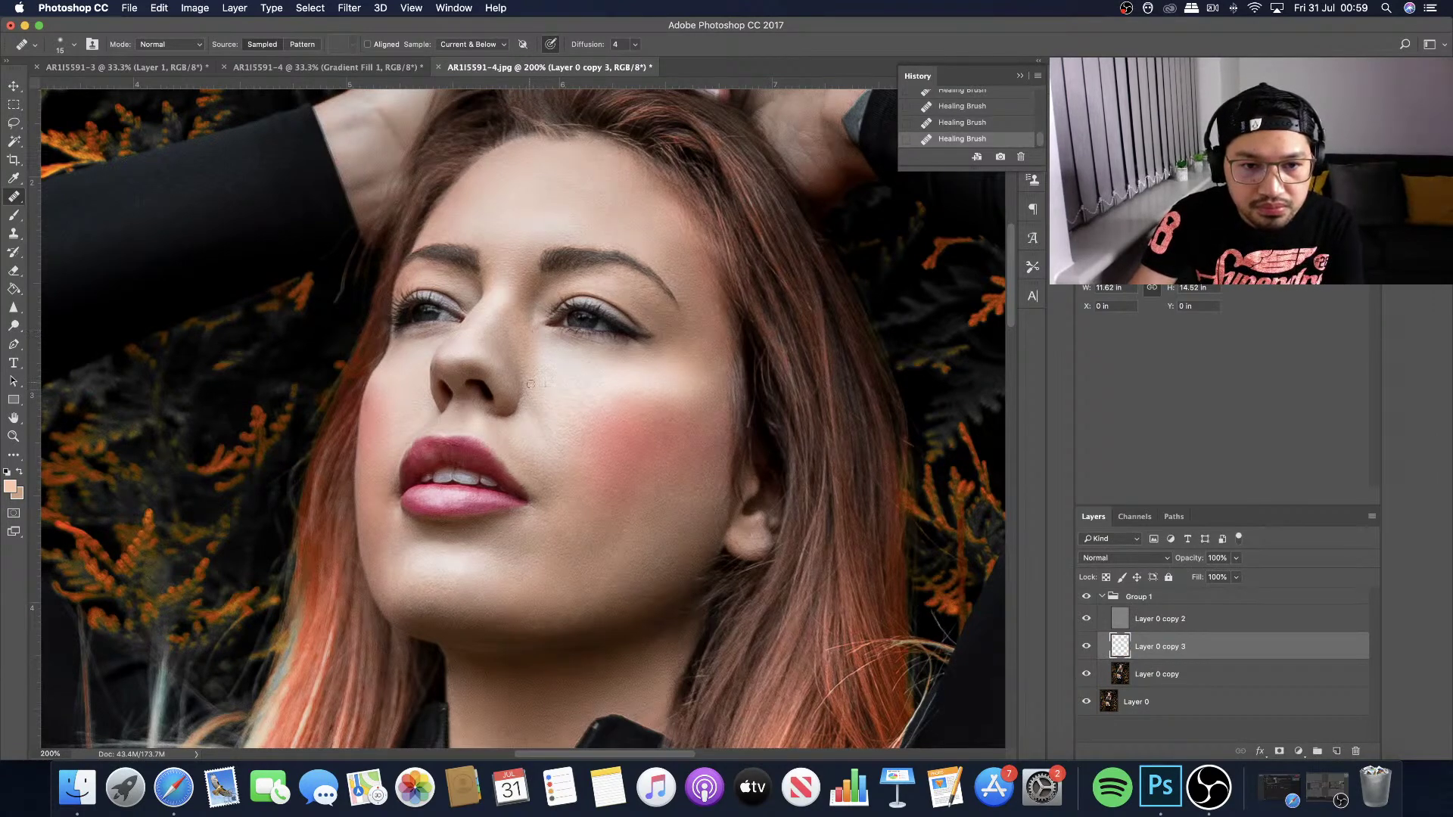
pyautogui.click(536, 350)
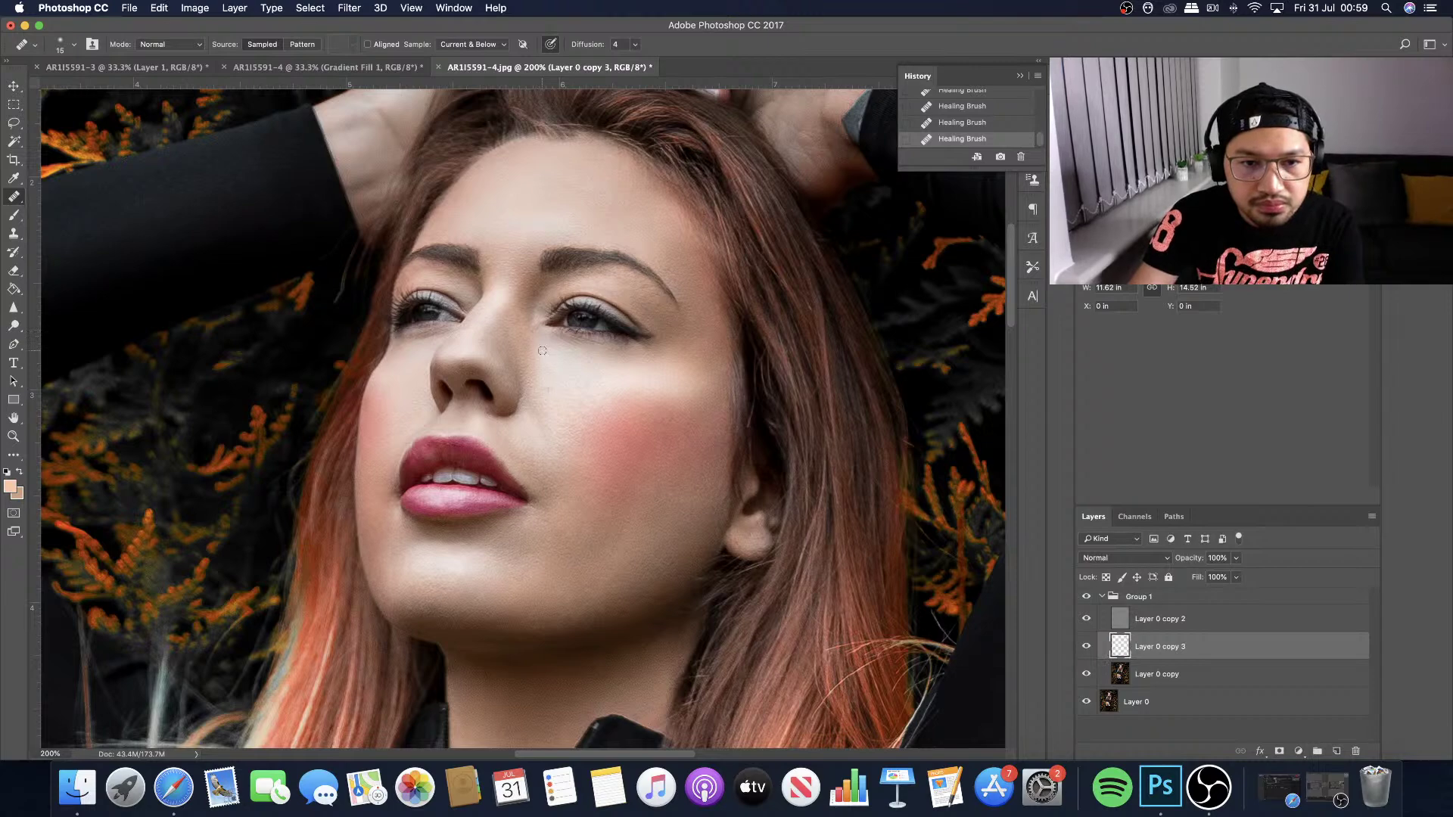
# Review the retouched skin across the full photo and at 100% around the face and upper body.
pyautogui.press('super+minus')
pyautogui.press('super+minus')
pyautogui.press('super+minus')
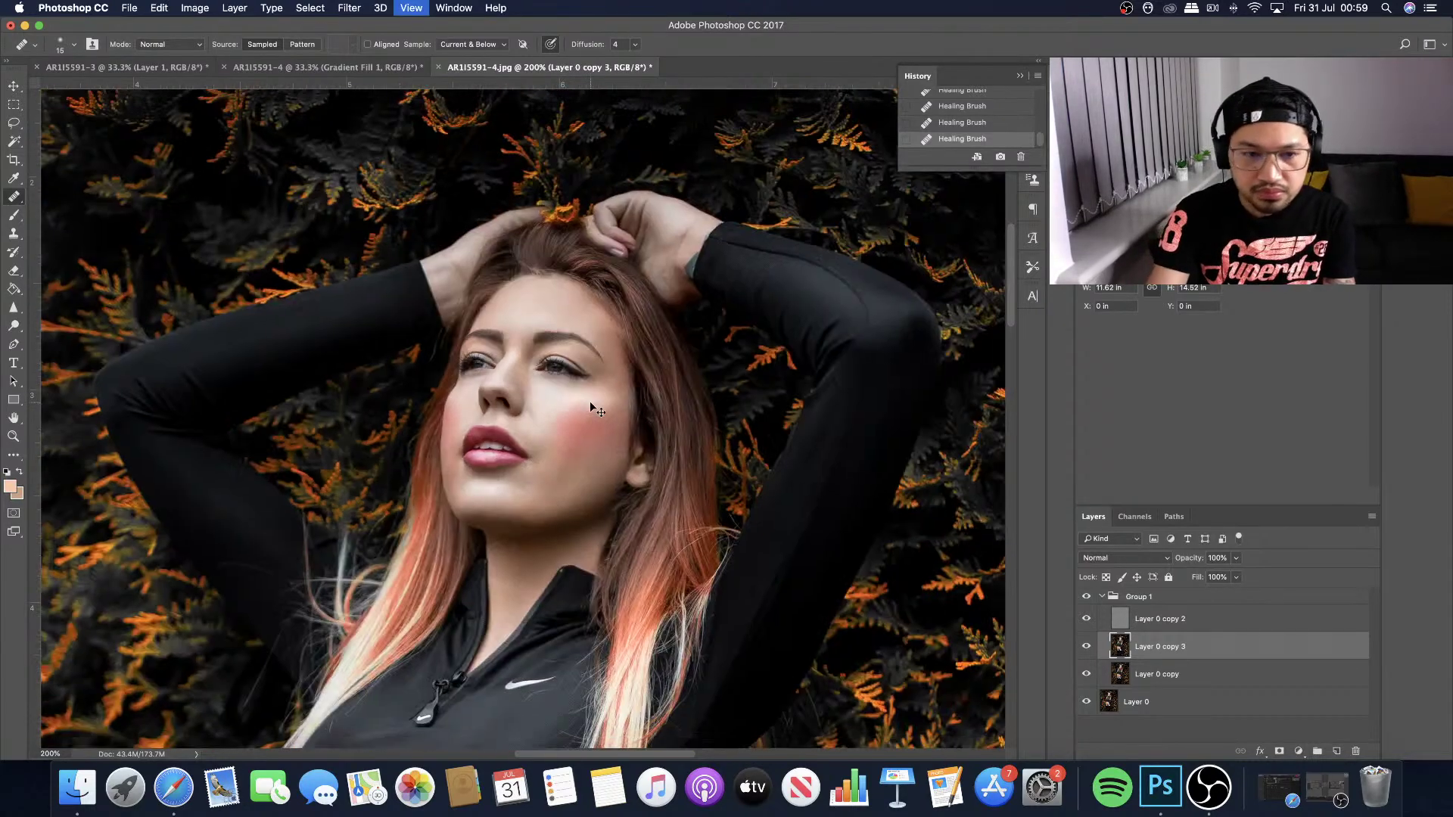
pyautogui.press('super+minus')
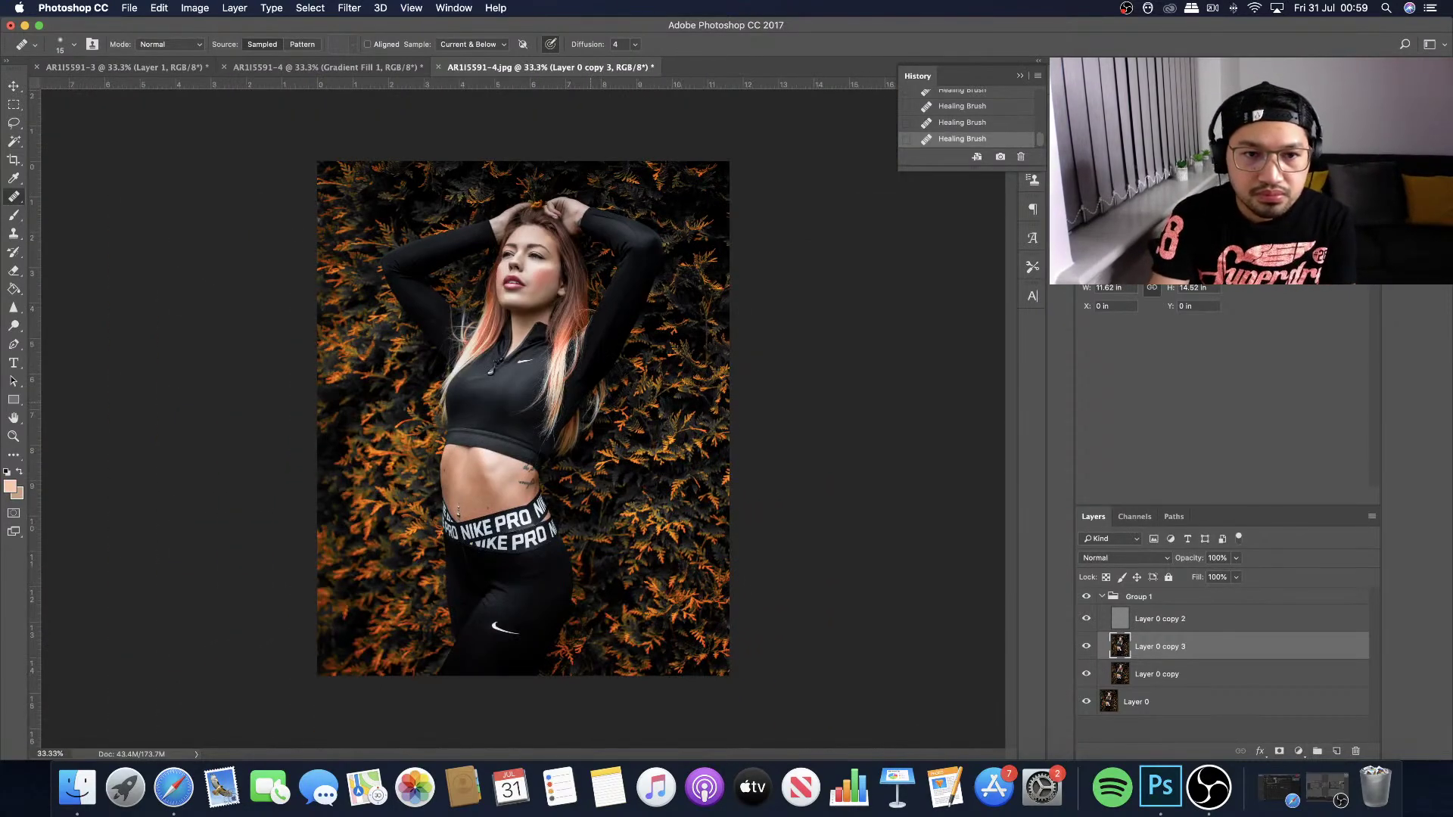
pyautogui.press('super+plus')
pyautogui.press('super+plus')
pyautogui.press('super+plus')
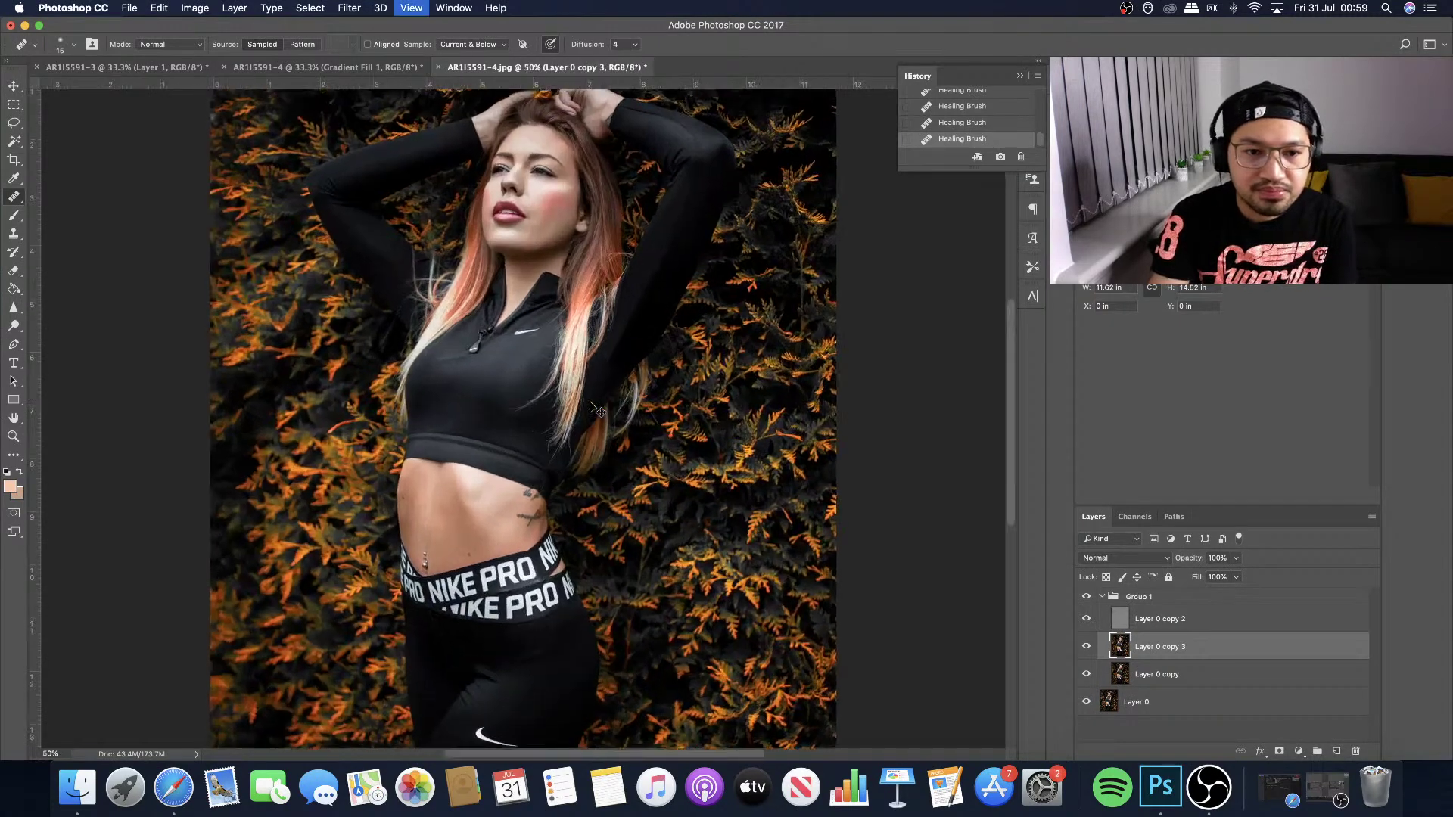
pyautogui.scroll(5, 590, 402)
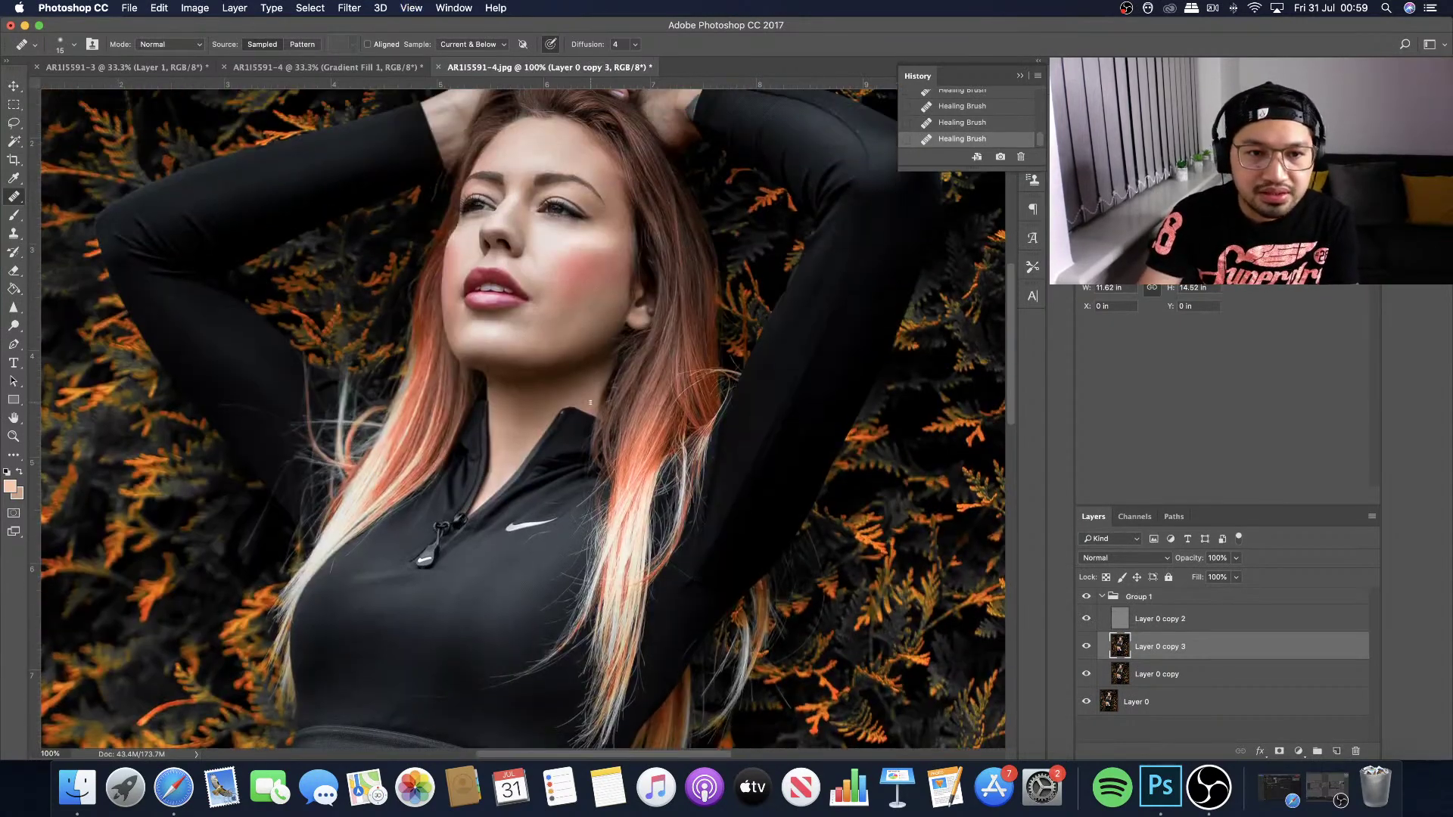
pyautogui.scroll(3, 590, 402)
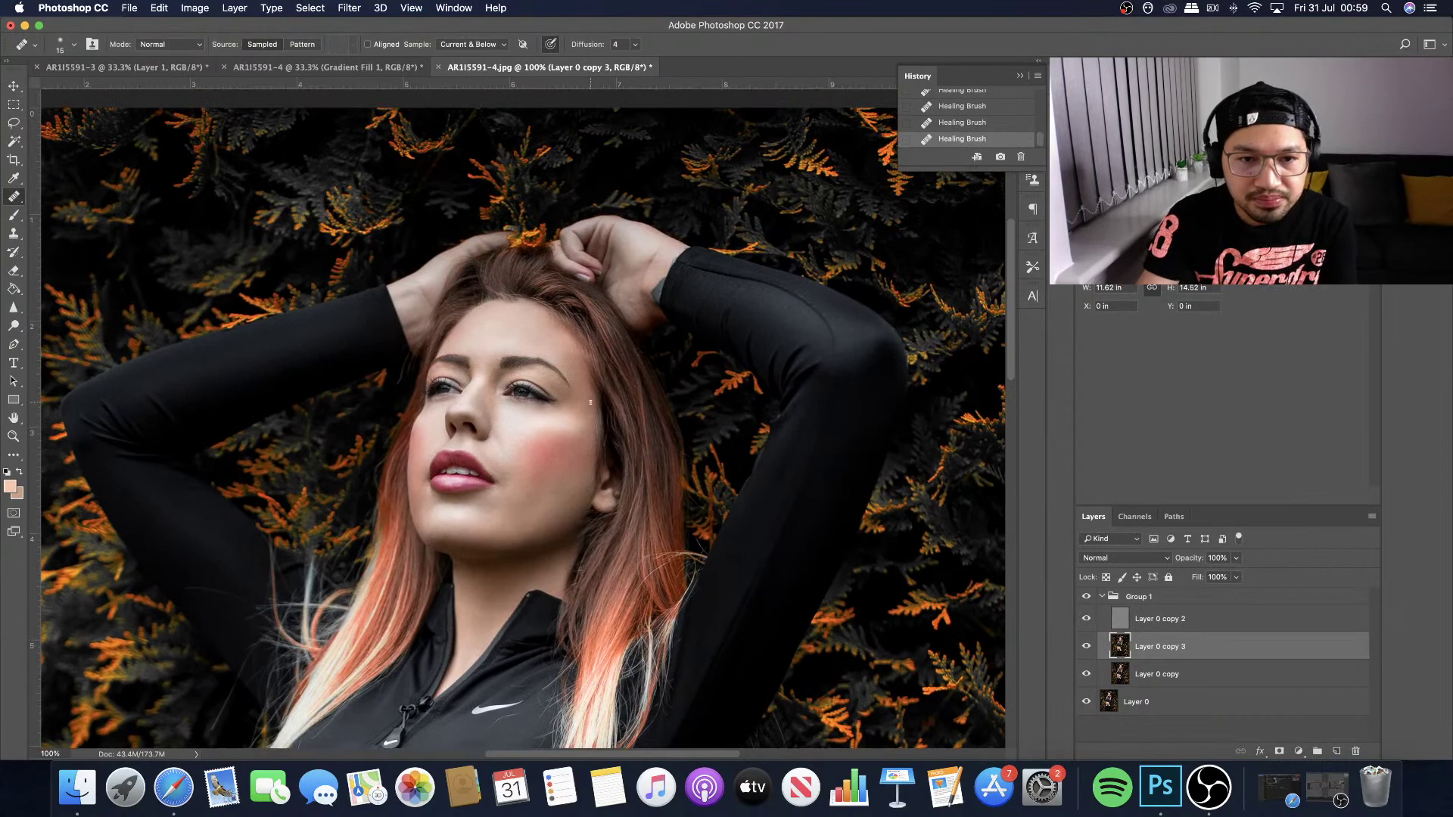
# Enlarge the healing brush and examine the face, hairline and raised hands up close and within the wider portrait.
pyautogui.press('super+plus')
pyautogui.scroll(3, 591, 404)
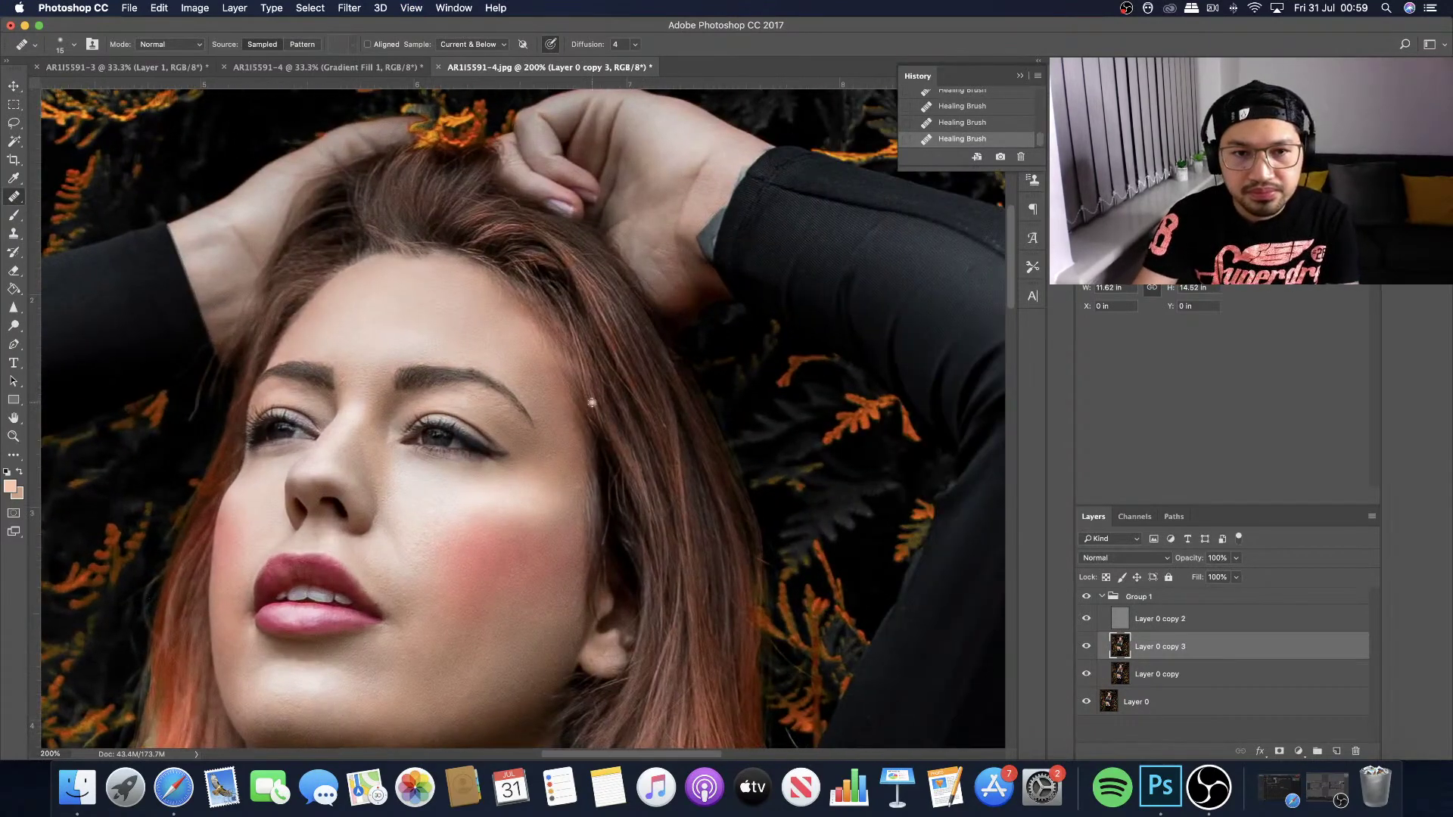
pyautogui.press(']')
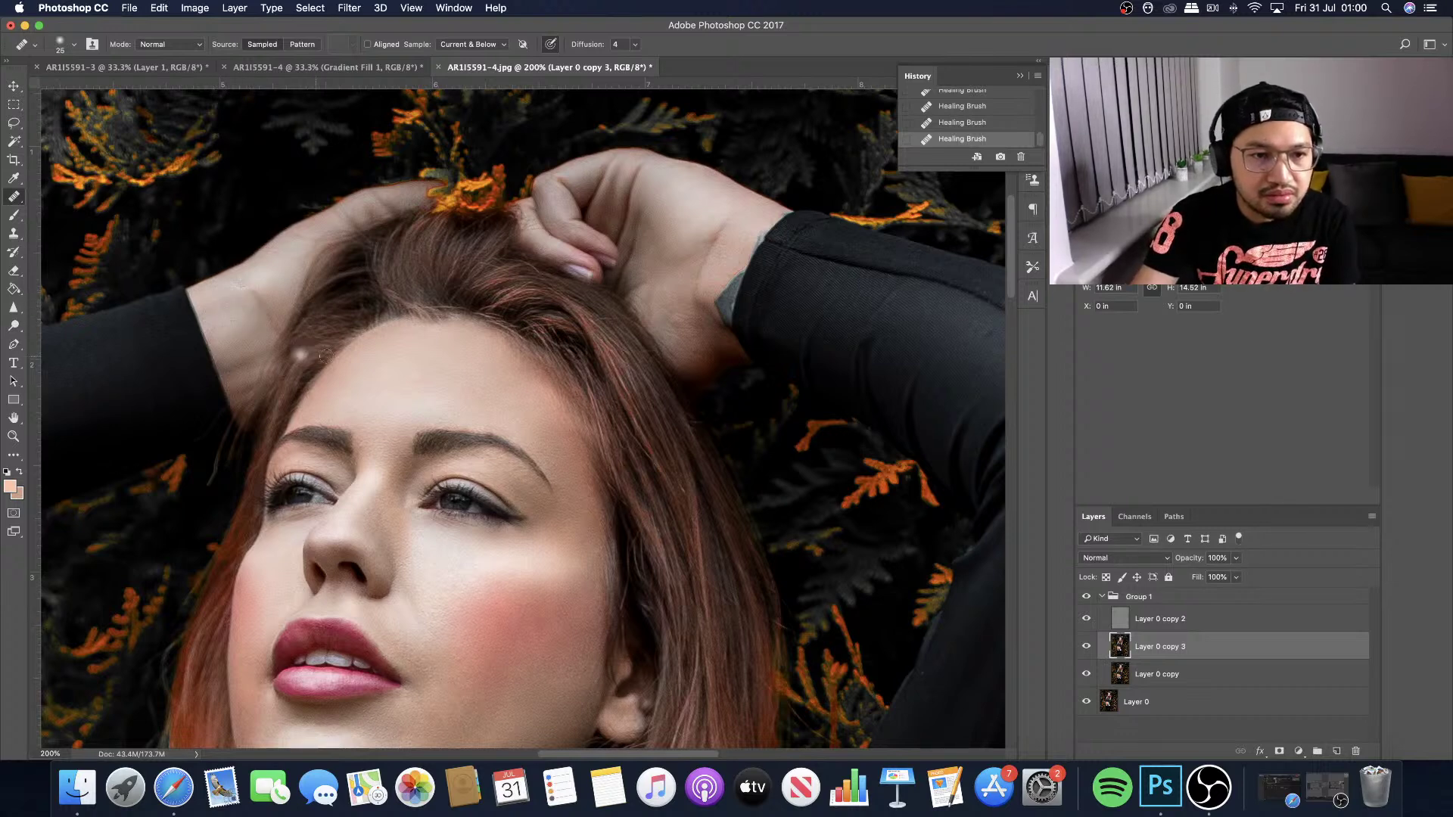
pyautogui.press('super+minus')
pyautogui.press('super+minus')
pyautogui.press('super+minus')
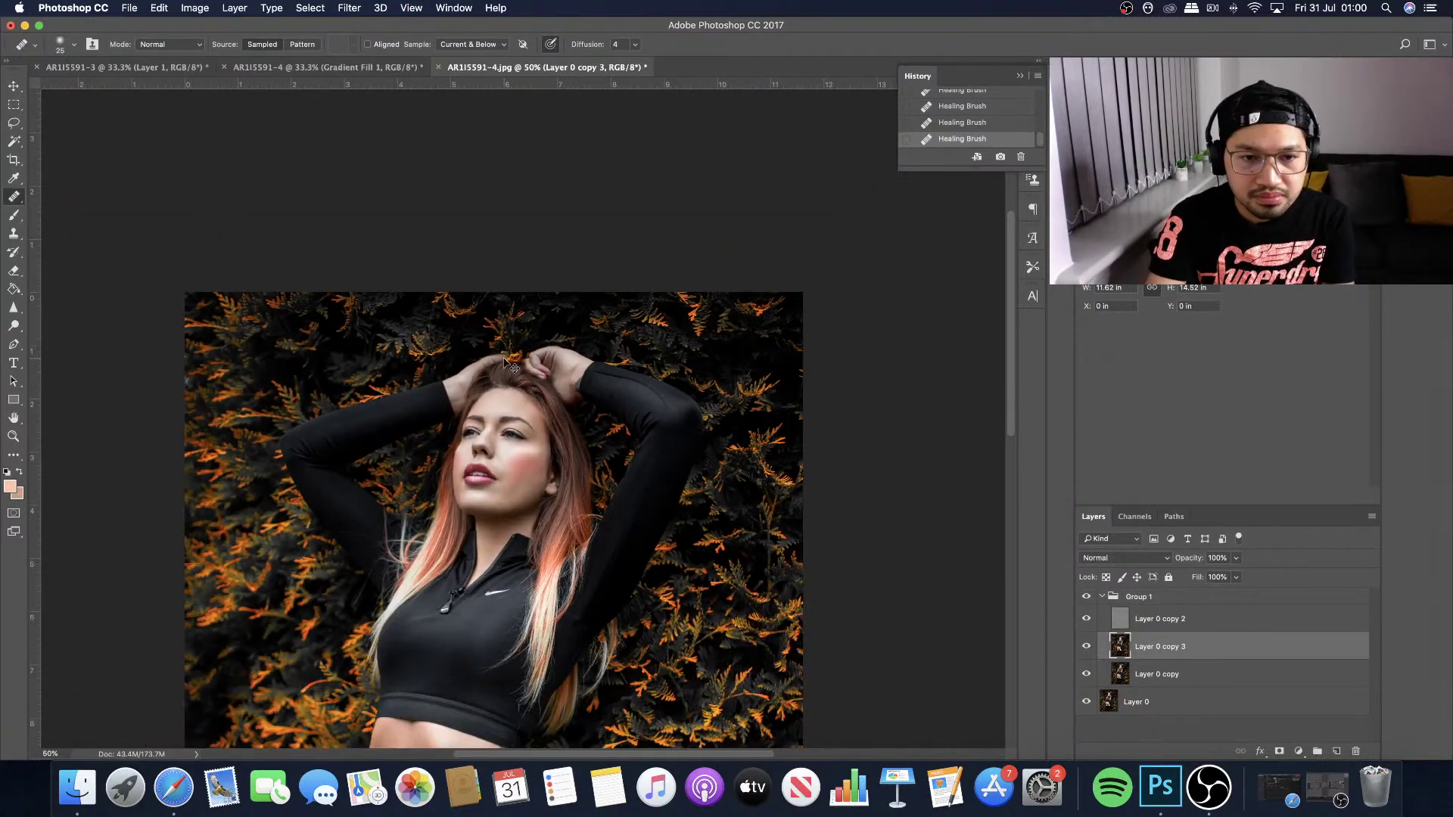
# Adjust the healing brush size for retouching the bare midriff skin between the crop top and the waistband.
pyautogui.press('super+equal')
pyautogui.press('super+equal')
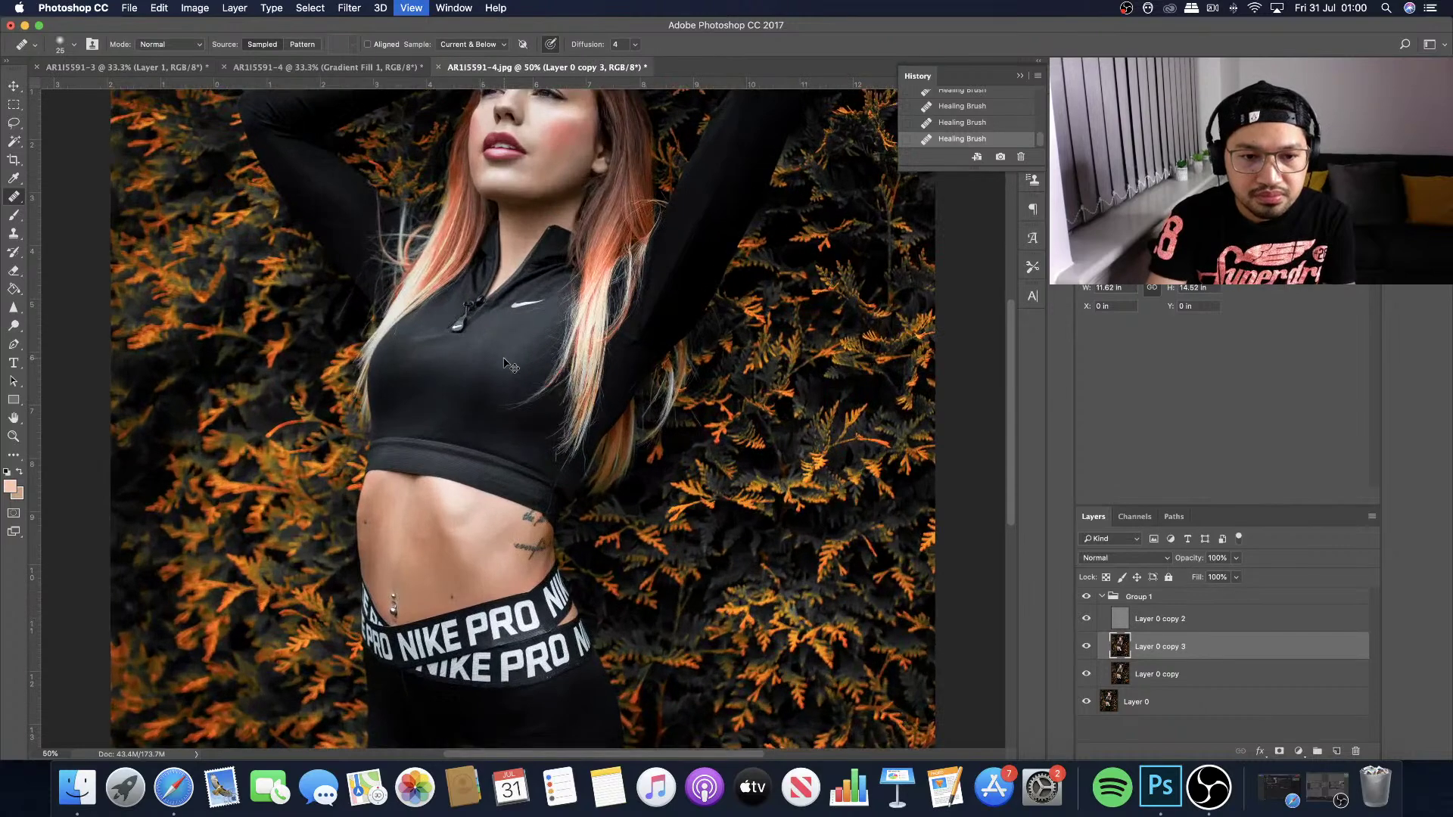
pyautogui.scroll(-2, 494, 569)
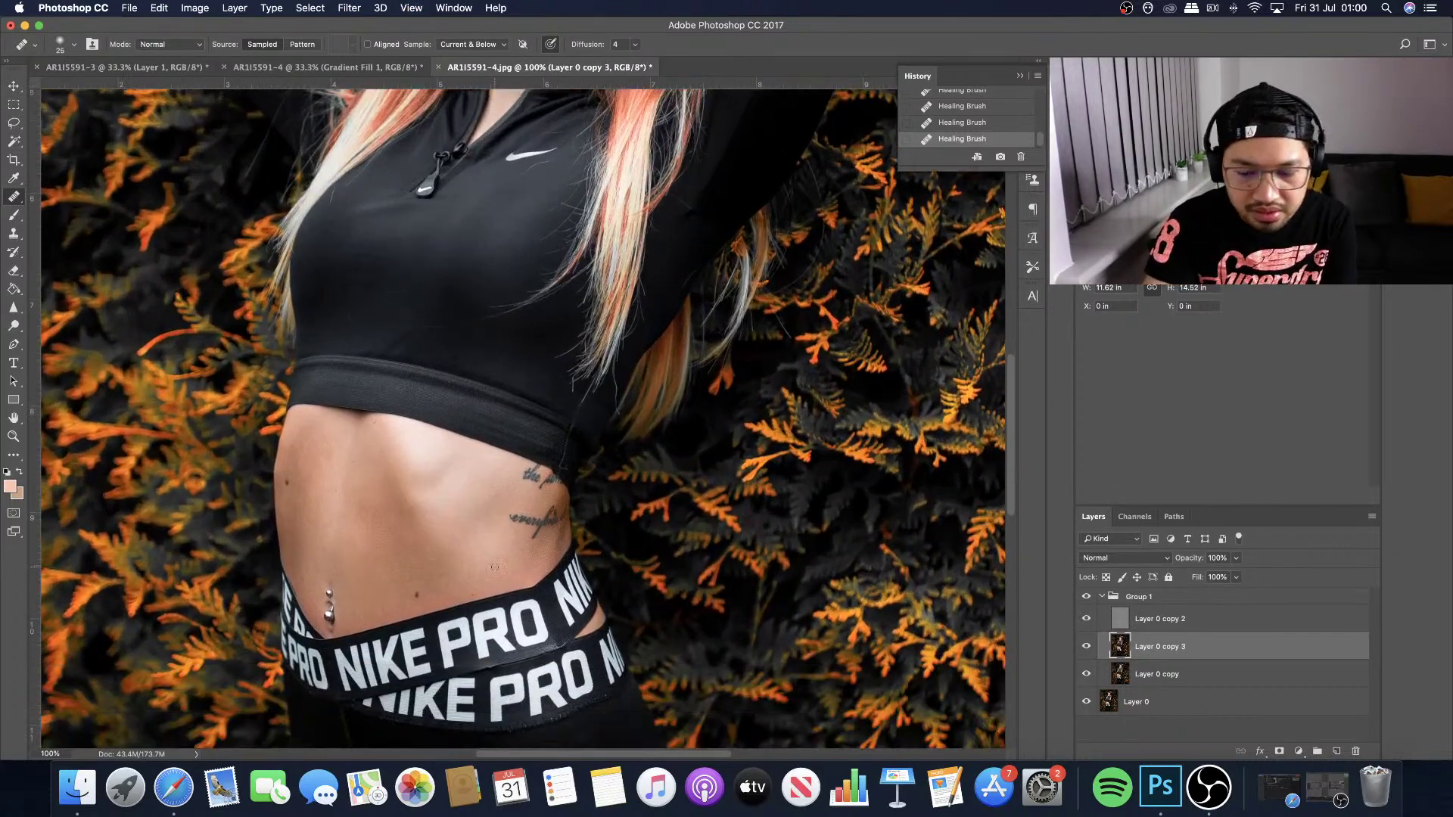
pyautogui.press('super+equal')
pyautogui.press('super+equal')
pyautogui.scroll(-2, 485, 568)
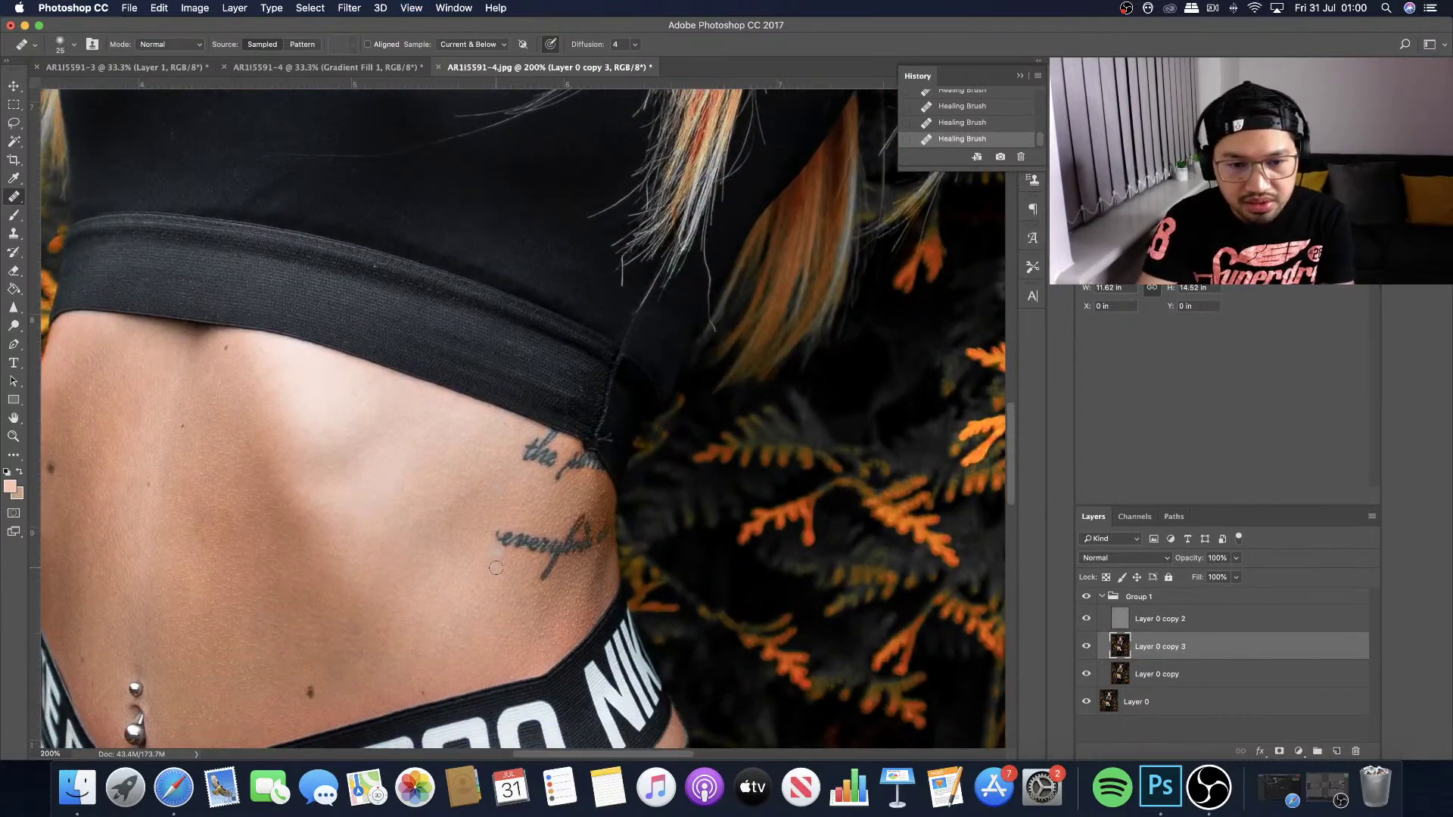
pyautogui.press(']')
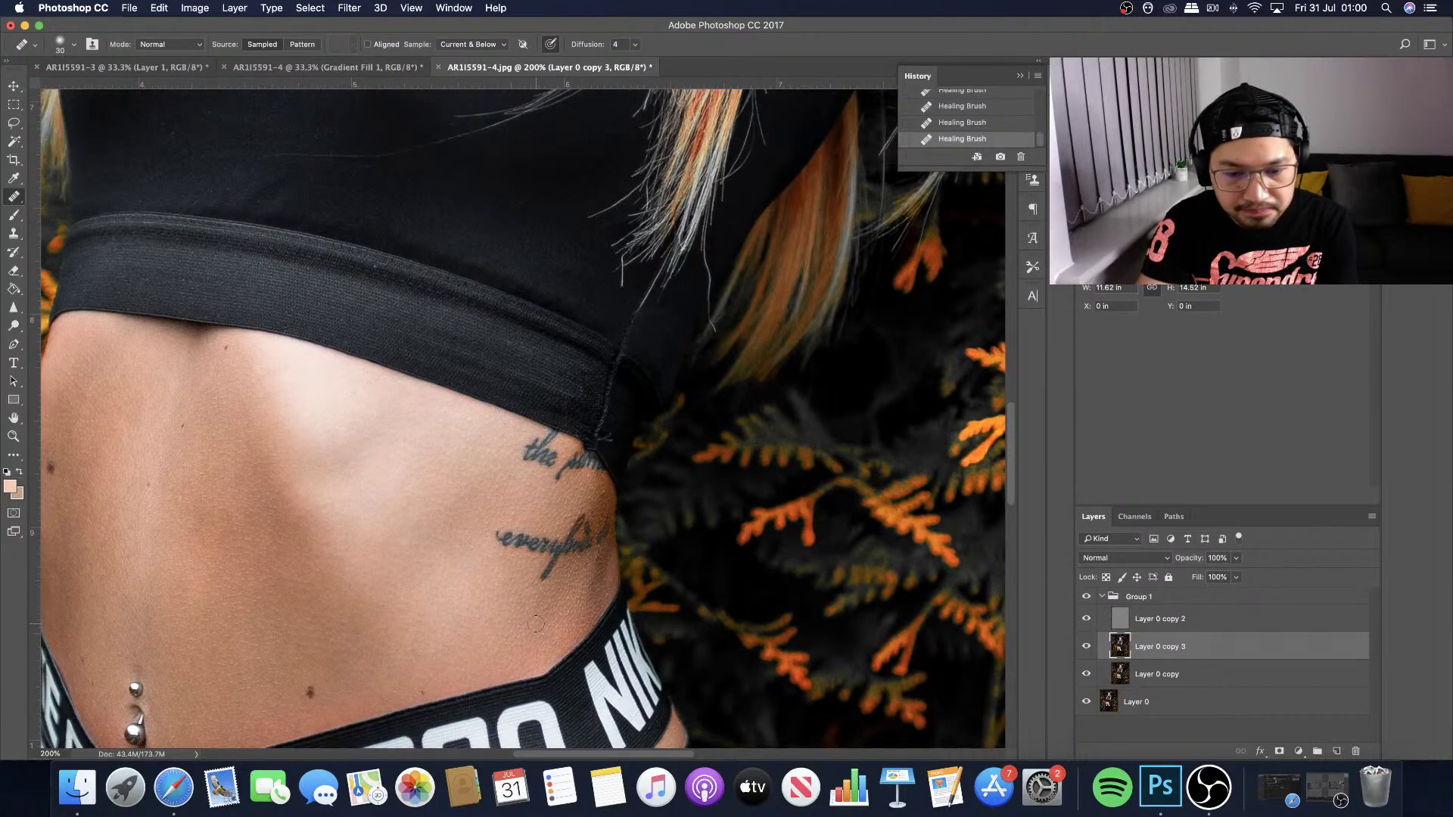
pyautogui.press('[')
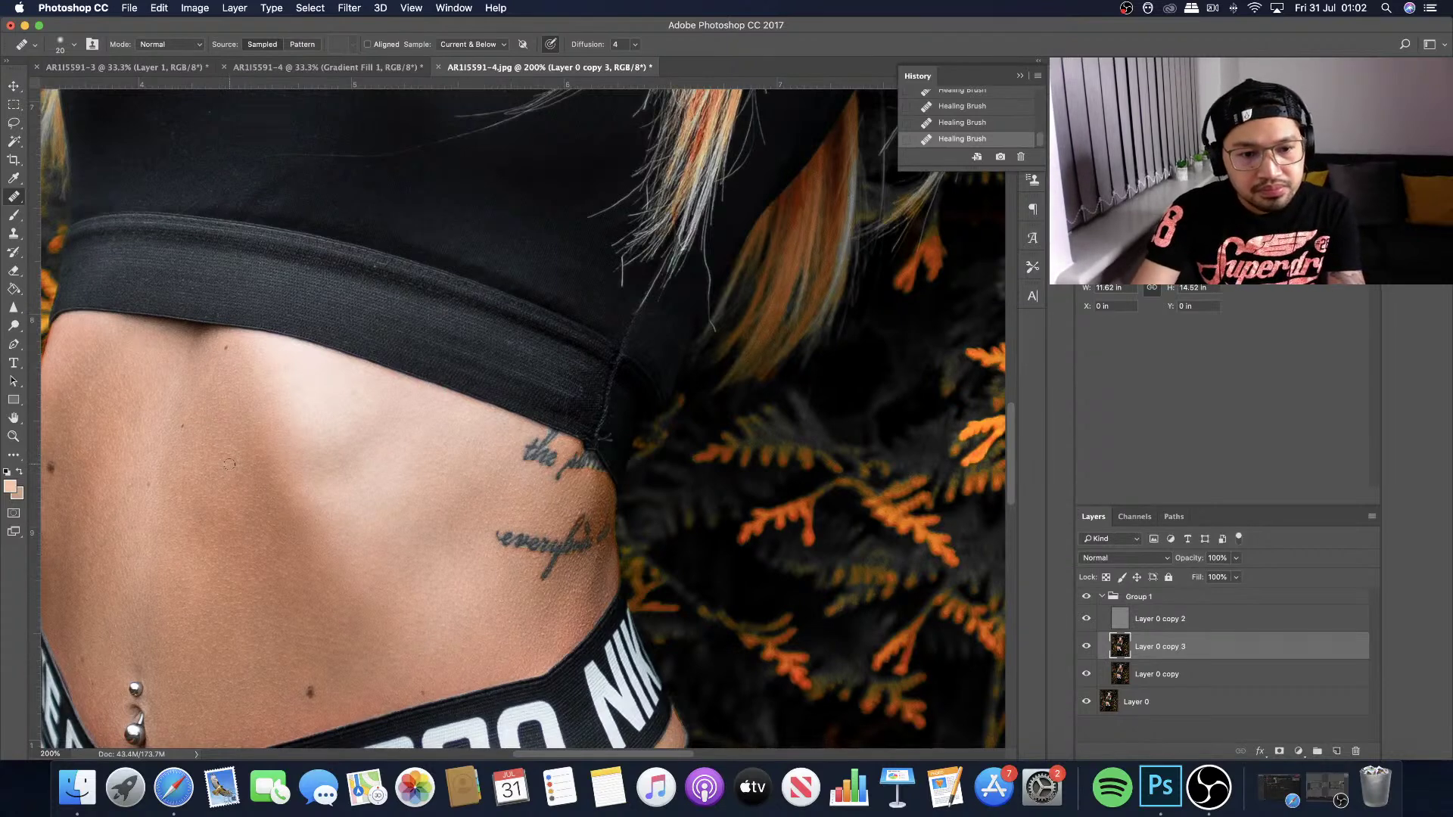
# Set the healing brush to 35 px and heal the lower abdomen between the navel piercing and the mole above the waistband.
pyautogui.hscroll(-3, 230, 464)
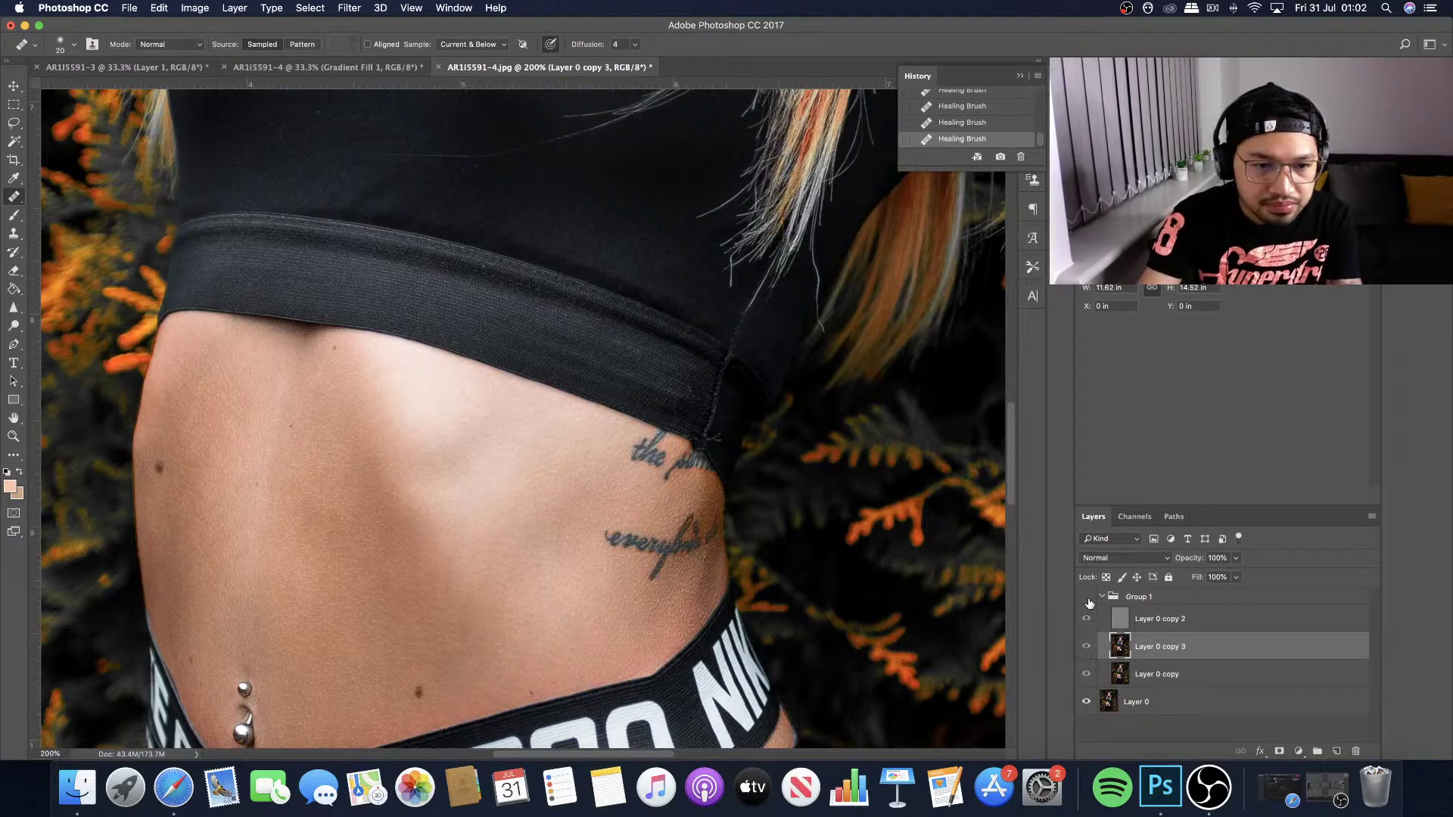
pyautogui.press(']')
pyautogui.press(']')
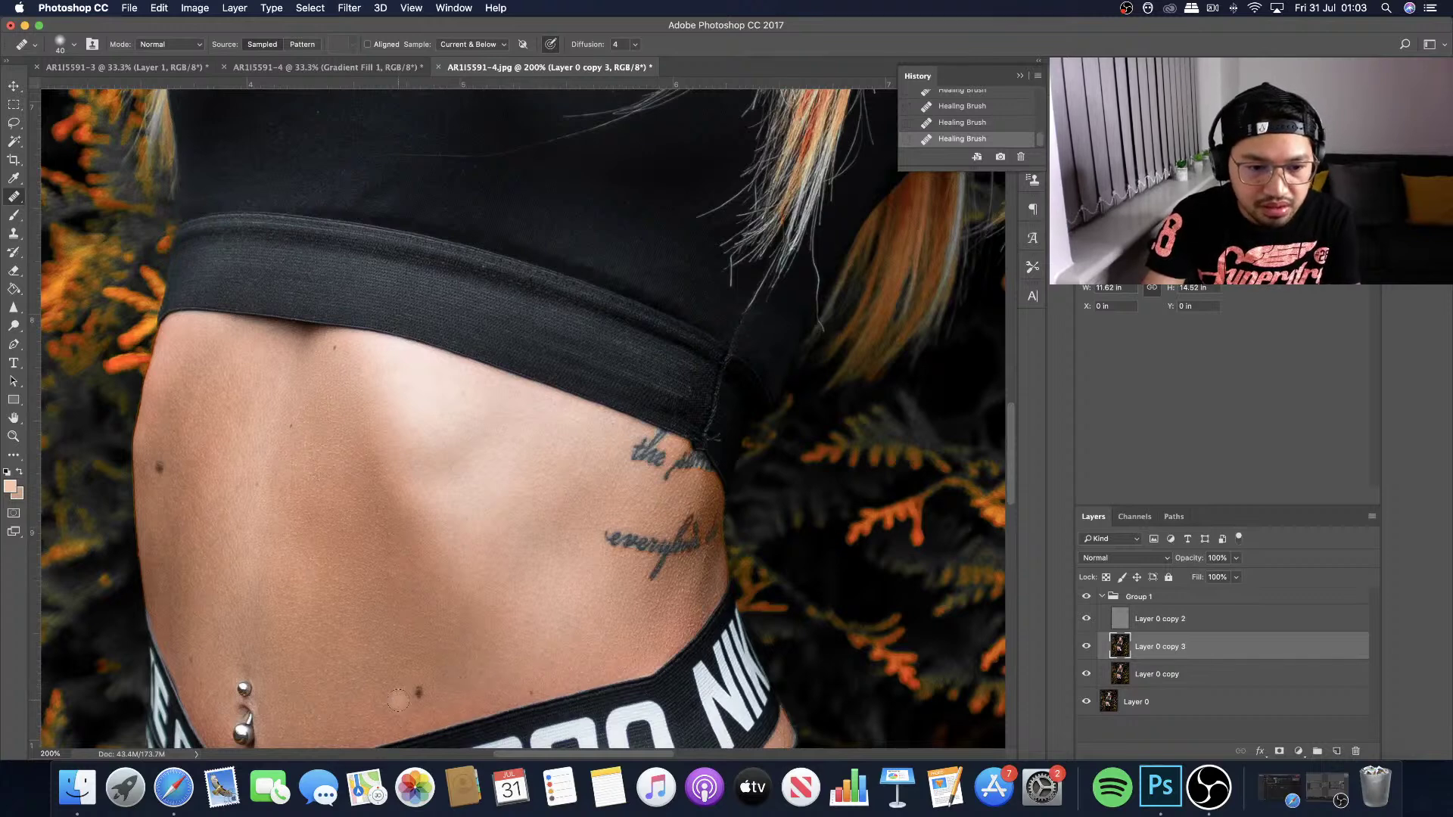
pyautogui.scroll(-2, 408, 720)
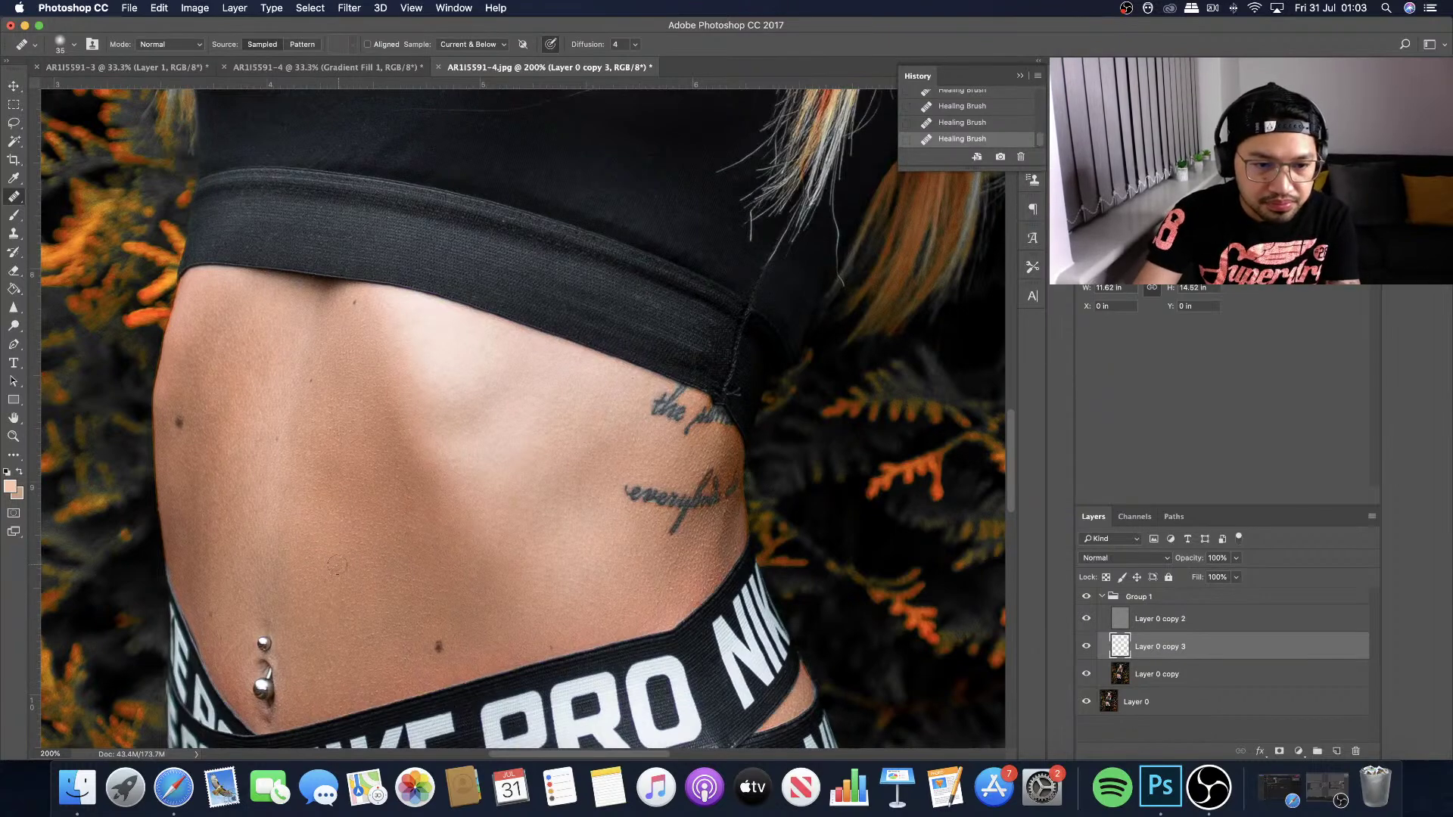
pyautogui.click(323, 666)
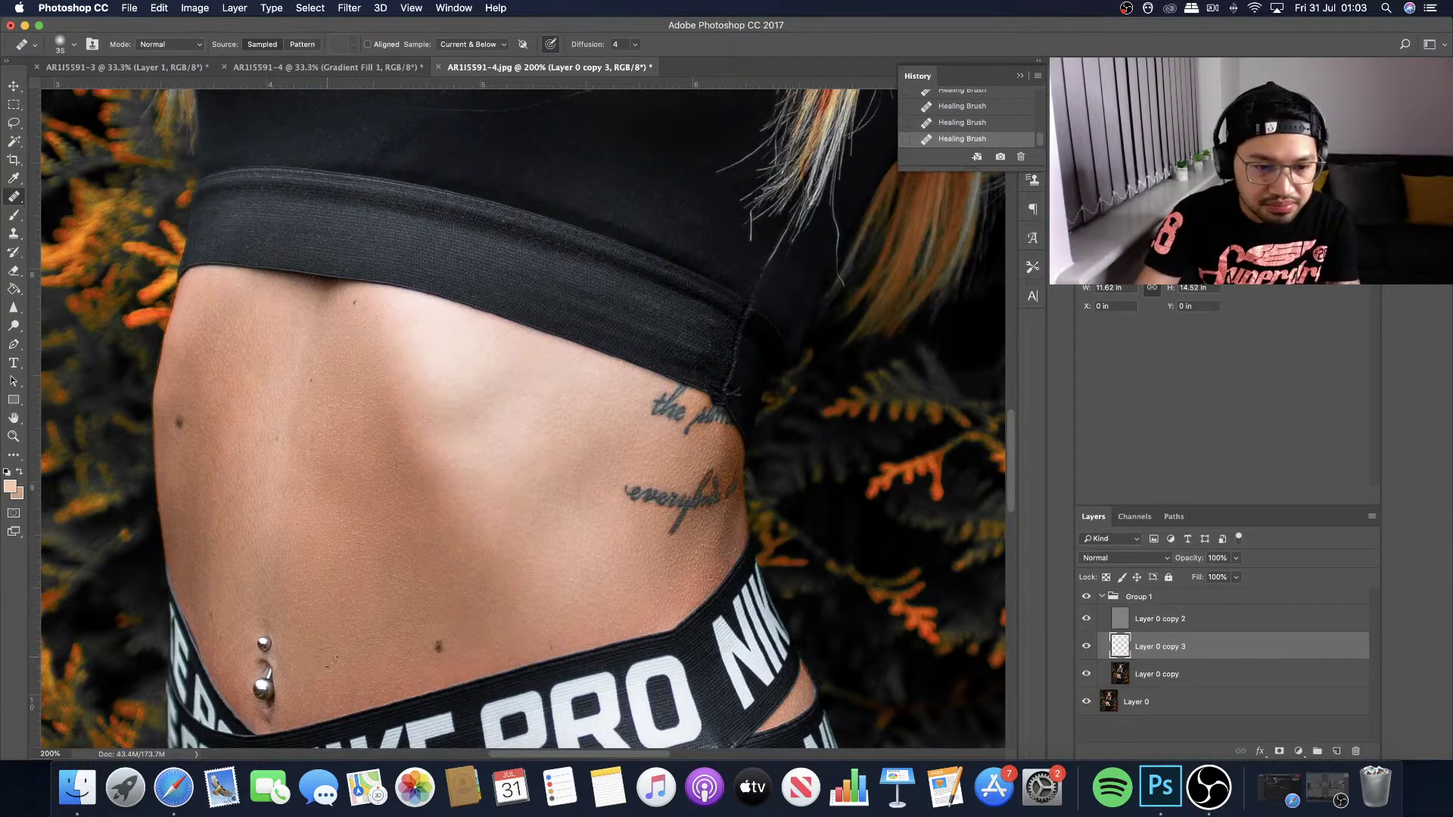
pyautogui.click(327, 684)
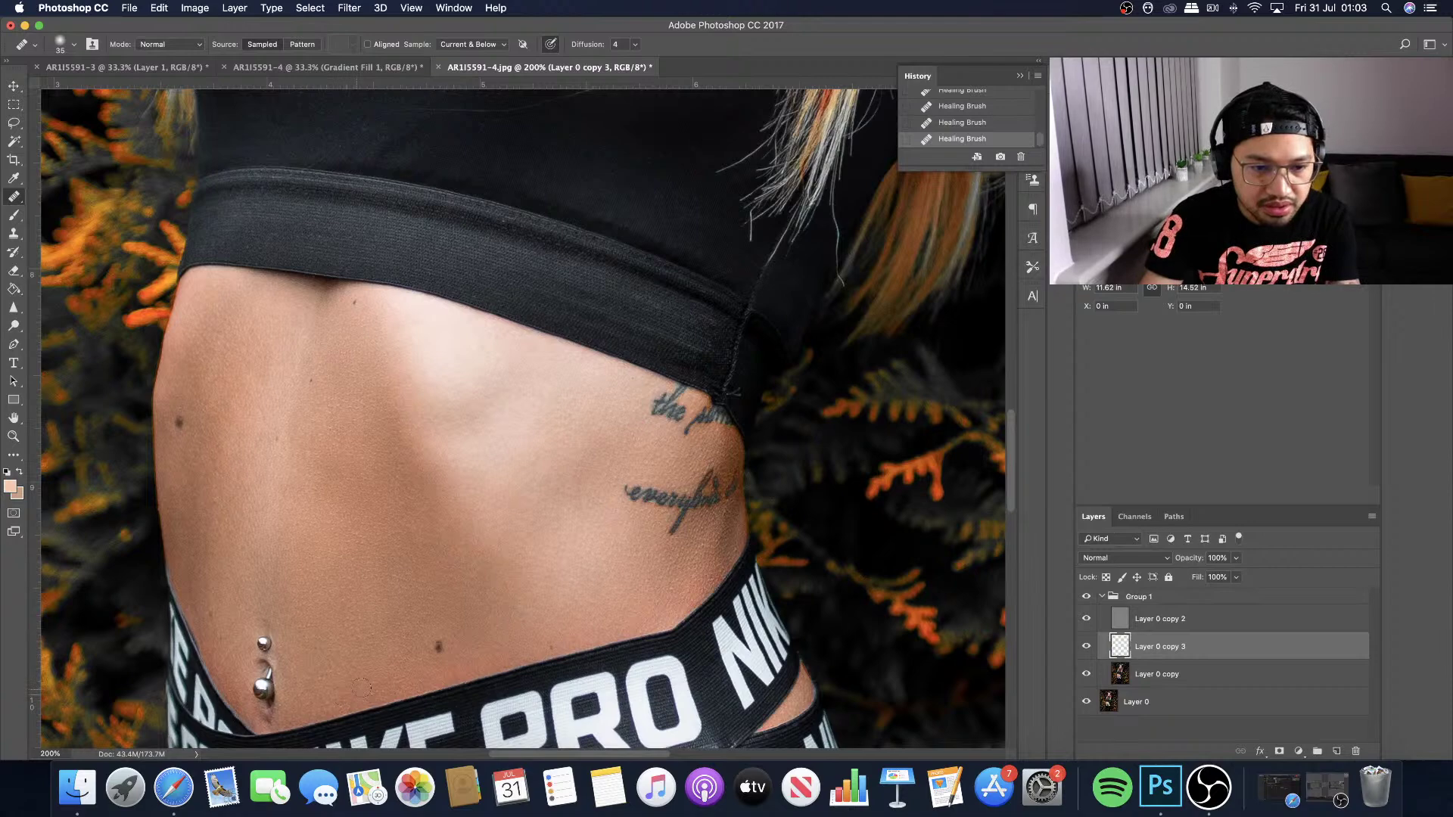
pyautogui.click(365, 660)
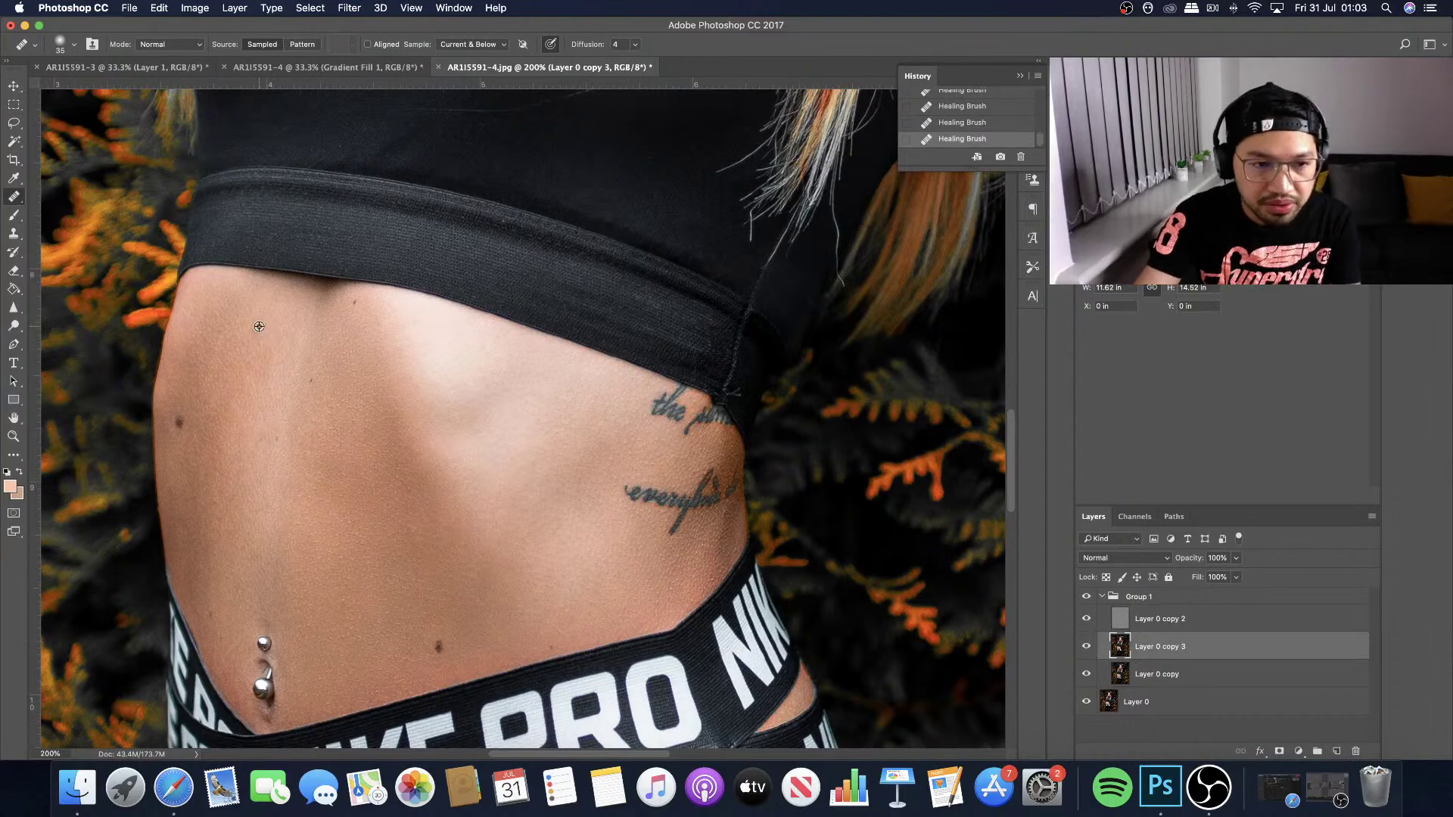
# Heal the uneven skin on the upper abdomen below the top's hem, down to the mole on the side of the waist.
pyautogui.click(260, 355)
pyautogui.click(264, 377)
pyautogui.click(249, 324)
pyautogui.click(227, 304)
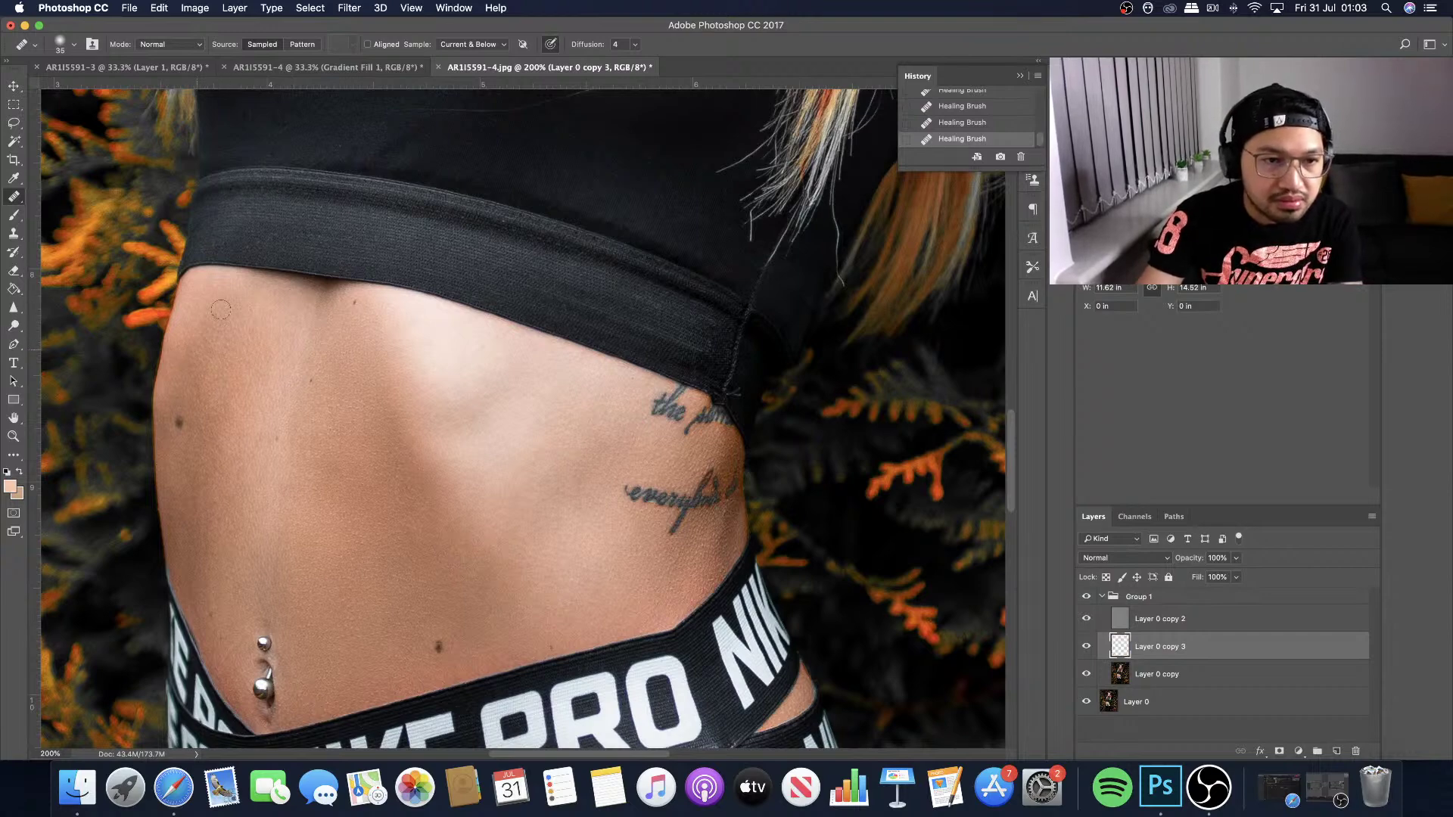
pyautogui.click(204, 353)
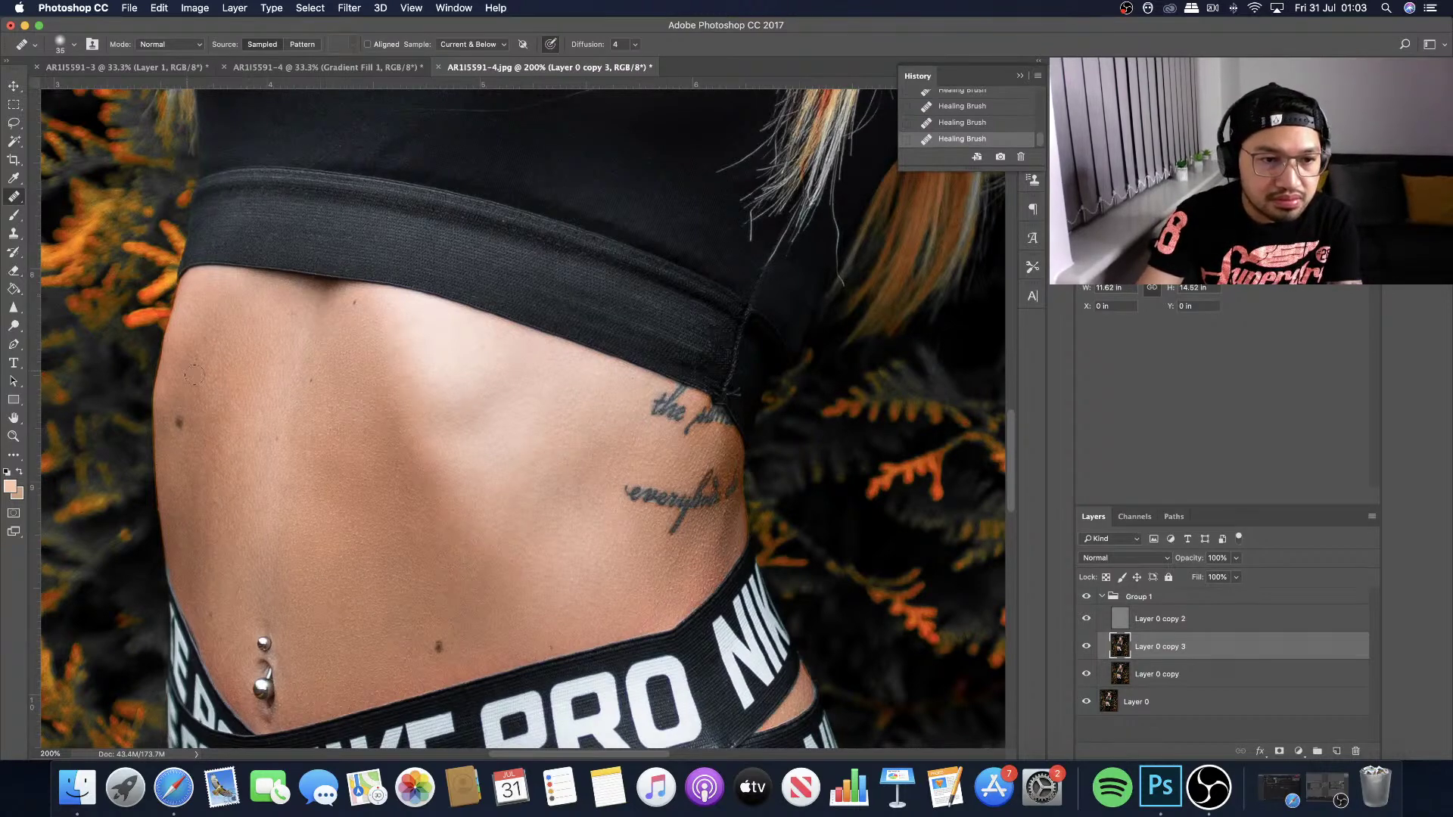
pyautogui.click(194, 405)
pyautogui.click(214, 362)
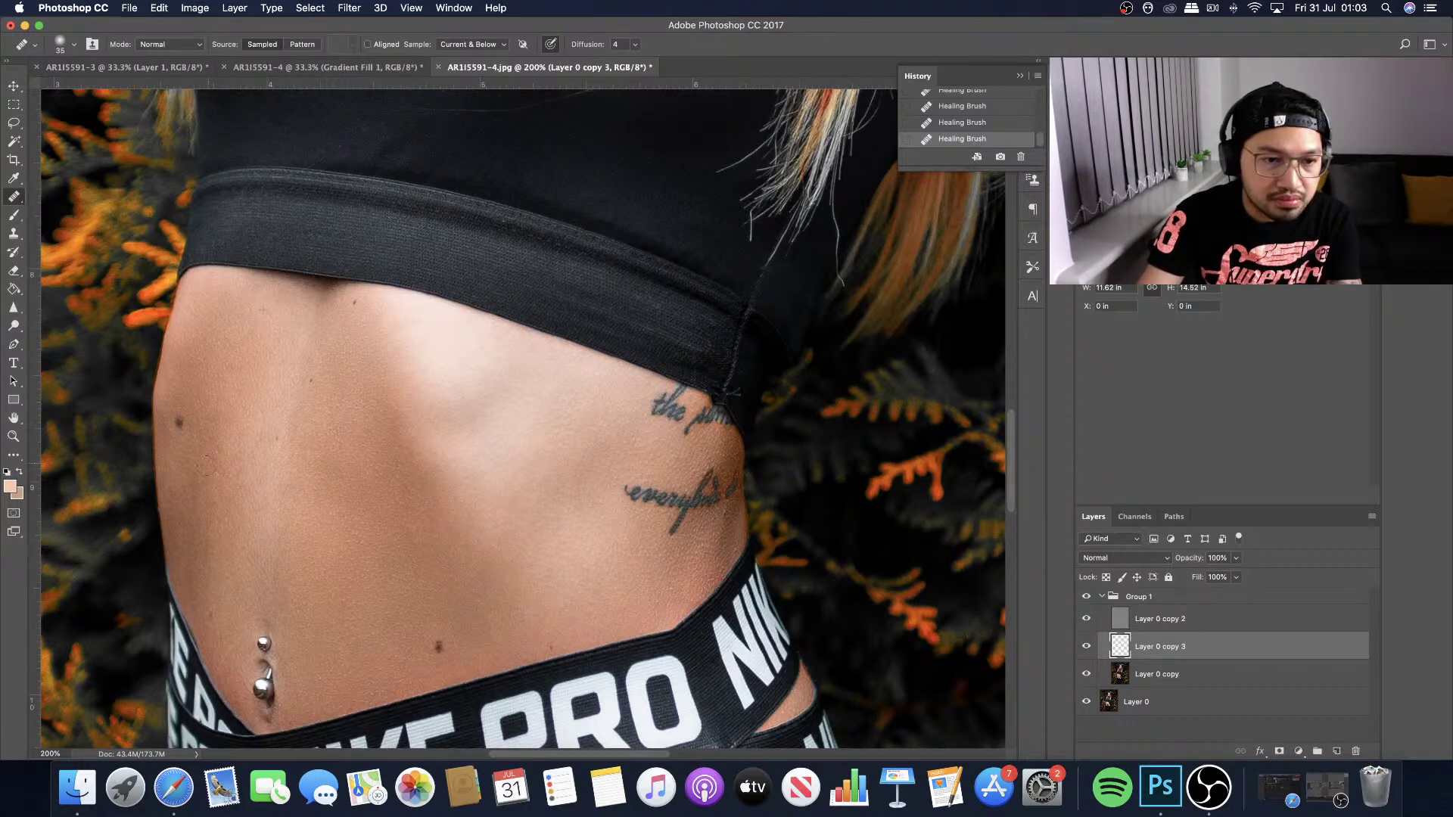
# Heal the outer side of the waist from above the waistband up to the area just below the side mole.
pyautogui.click(208, 560)
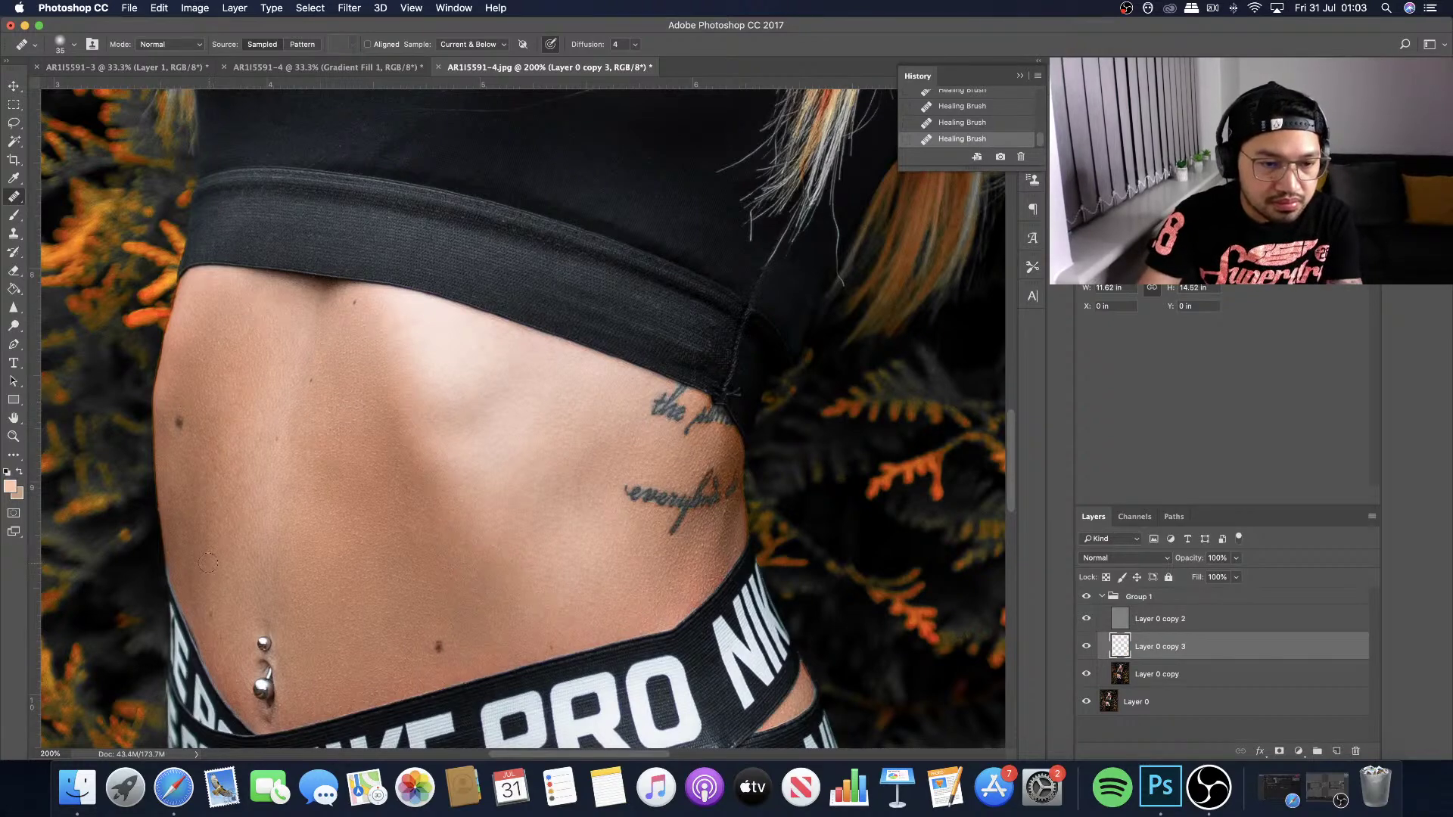
pyautogui.click(205, 597)
pyautogui.click(197, 553)
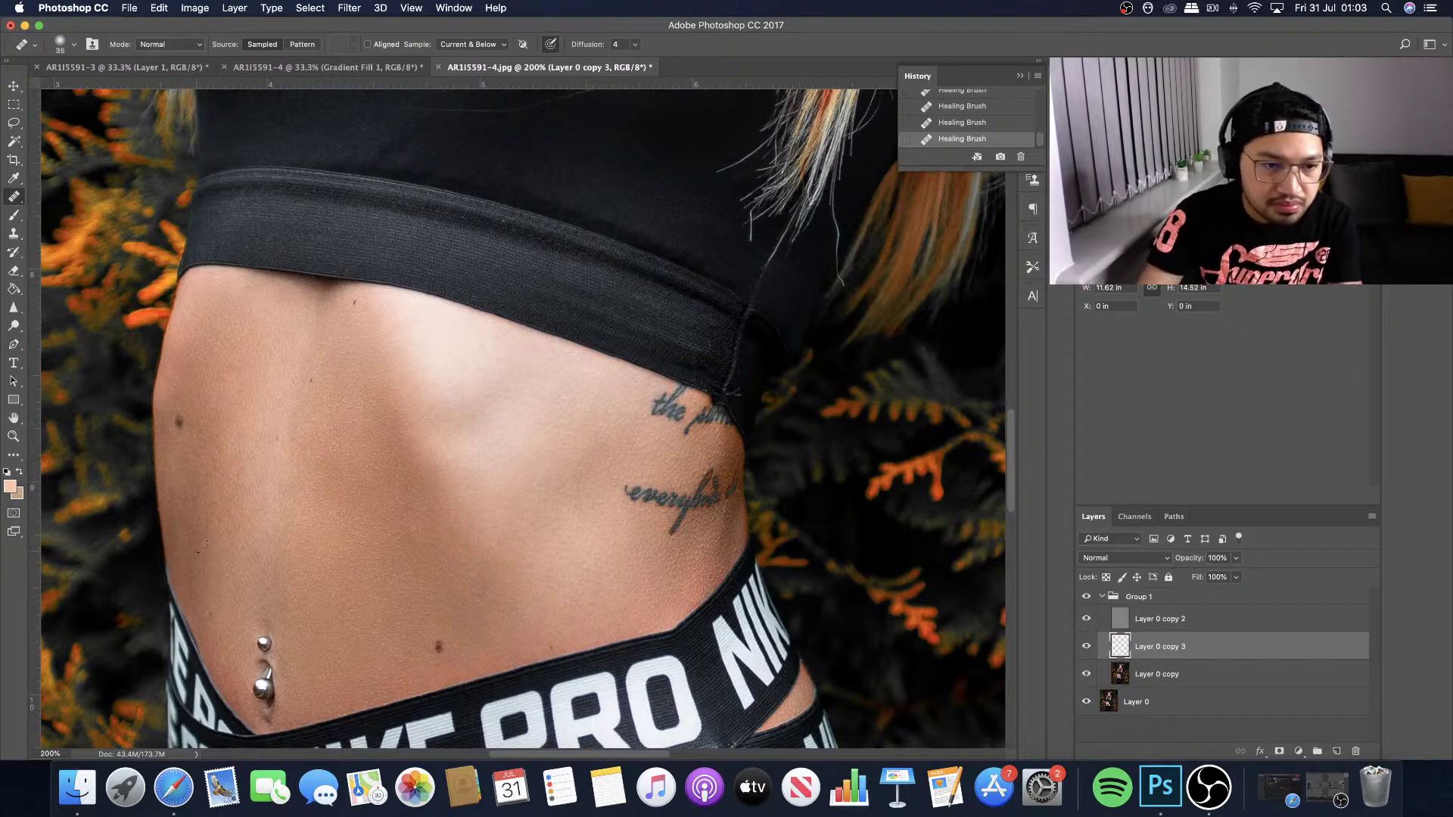
pyautogui.click(189, 503)
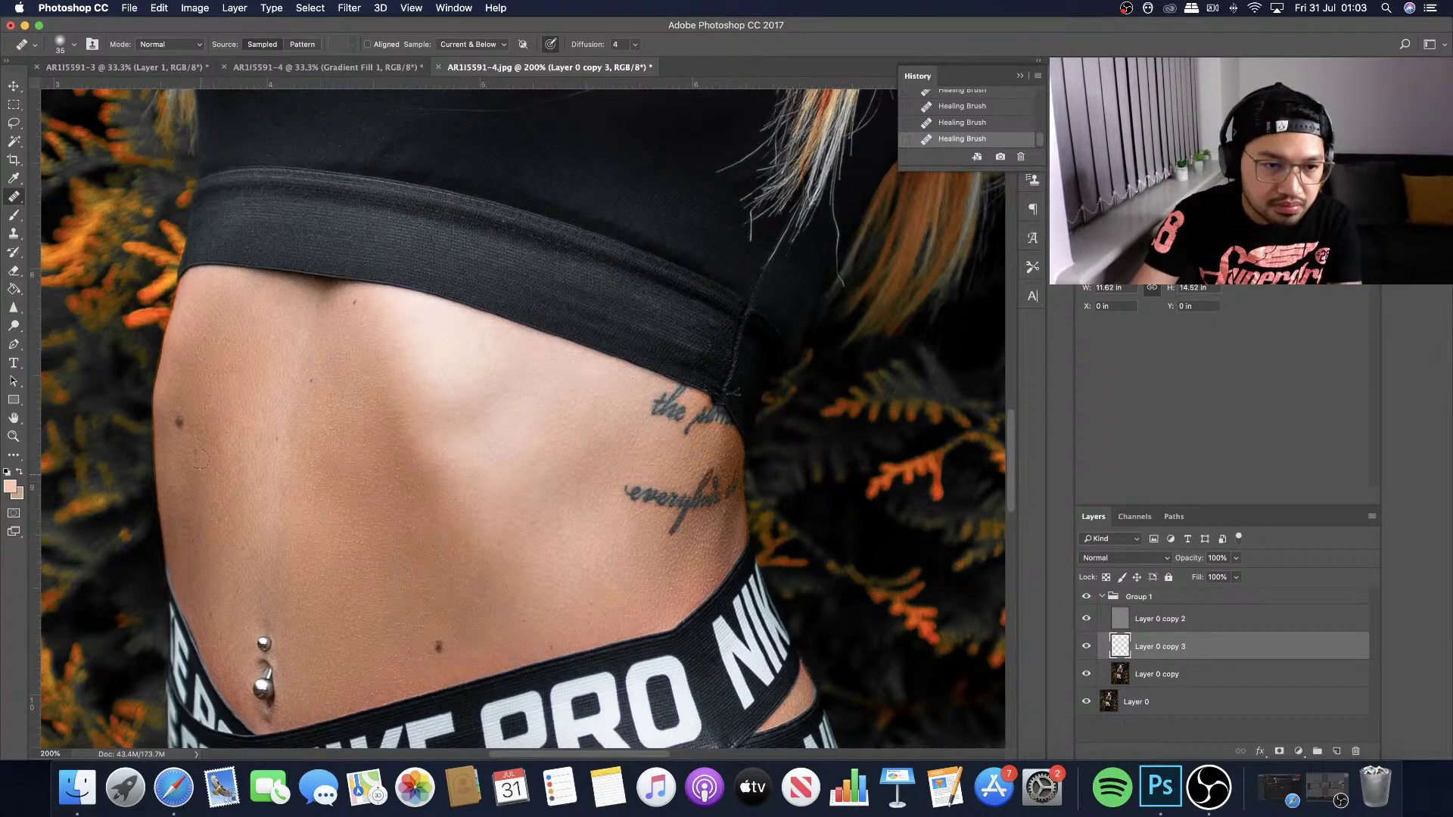
pyautogui.click(185, 537)
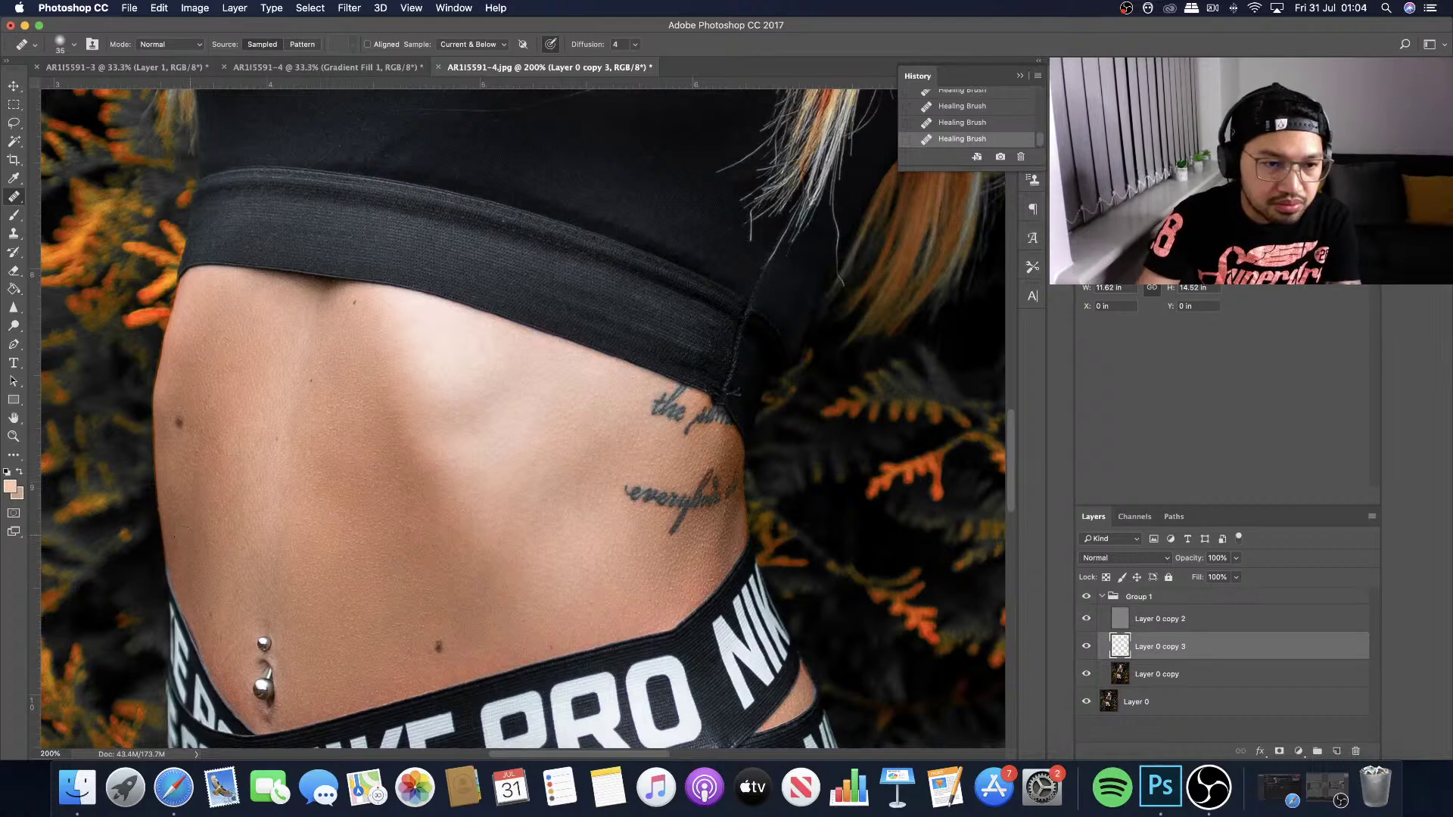
pyautogui.click(183, 500)
pyautogui.click(177, 473)
pyautogui.click(176, 466)
pyautogui.click(218, 448)
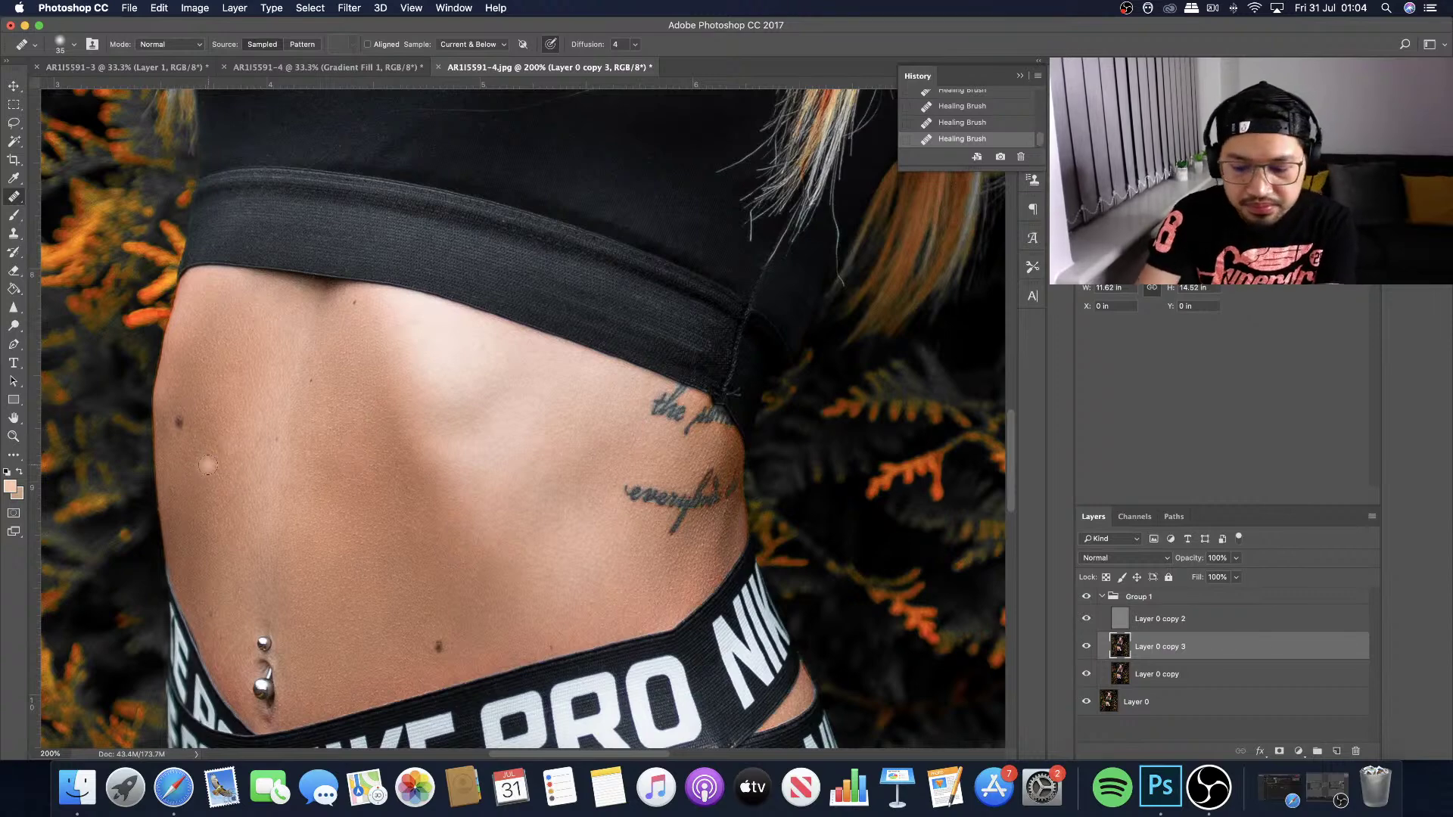
# Reduce the healing brush to 25 px and heal the skin immediately around the mole on the side of the waist.
pyautogui.press('[')
pyautogui.press('[')
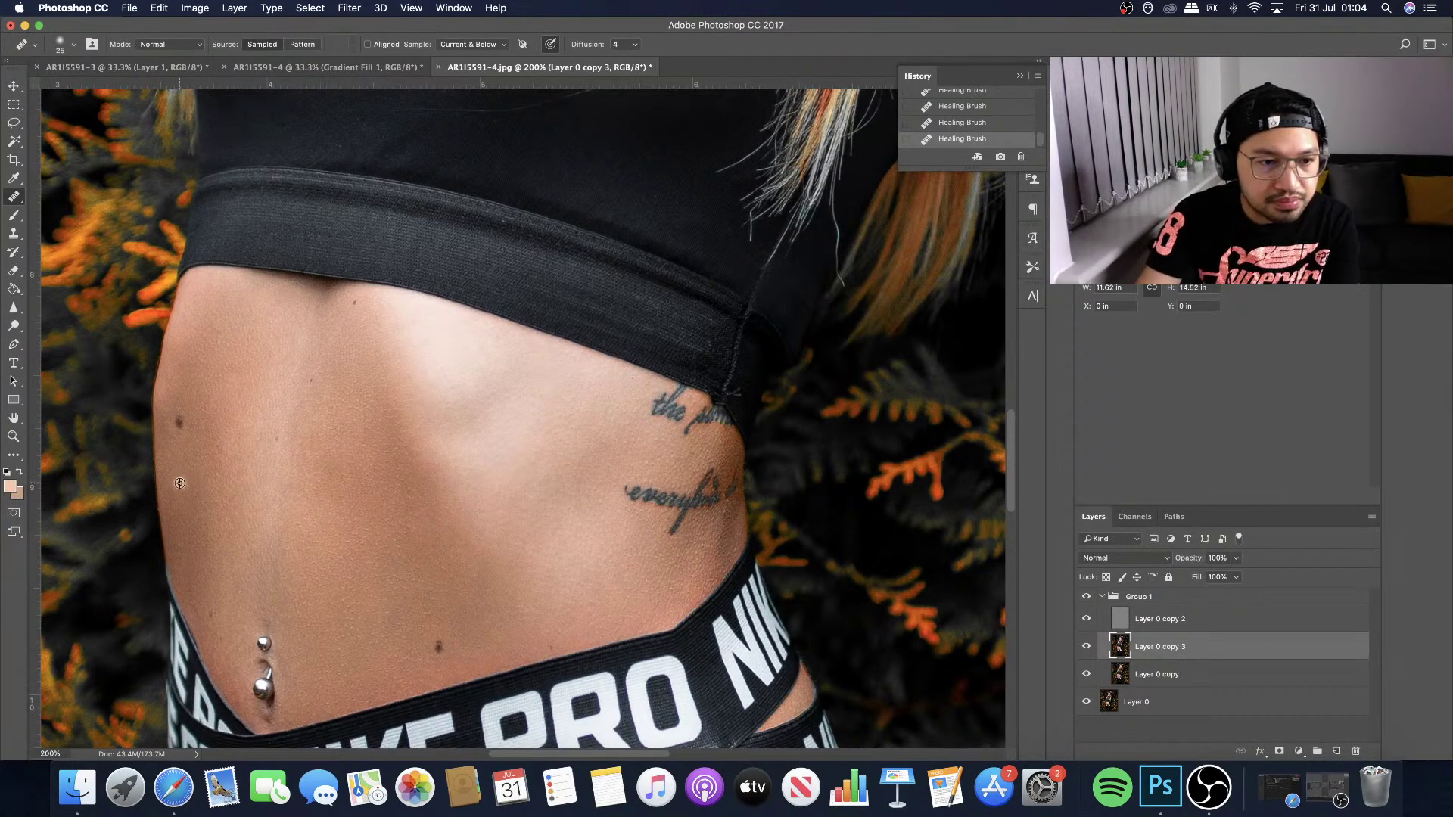
pyautogui.click(182, 478)
pyautogui.click(184, 451)
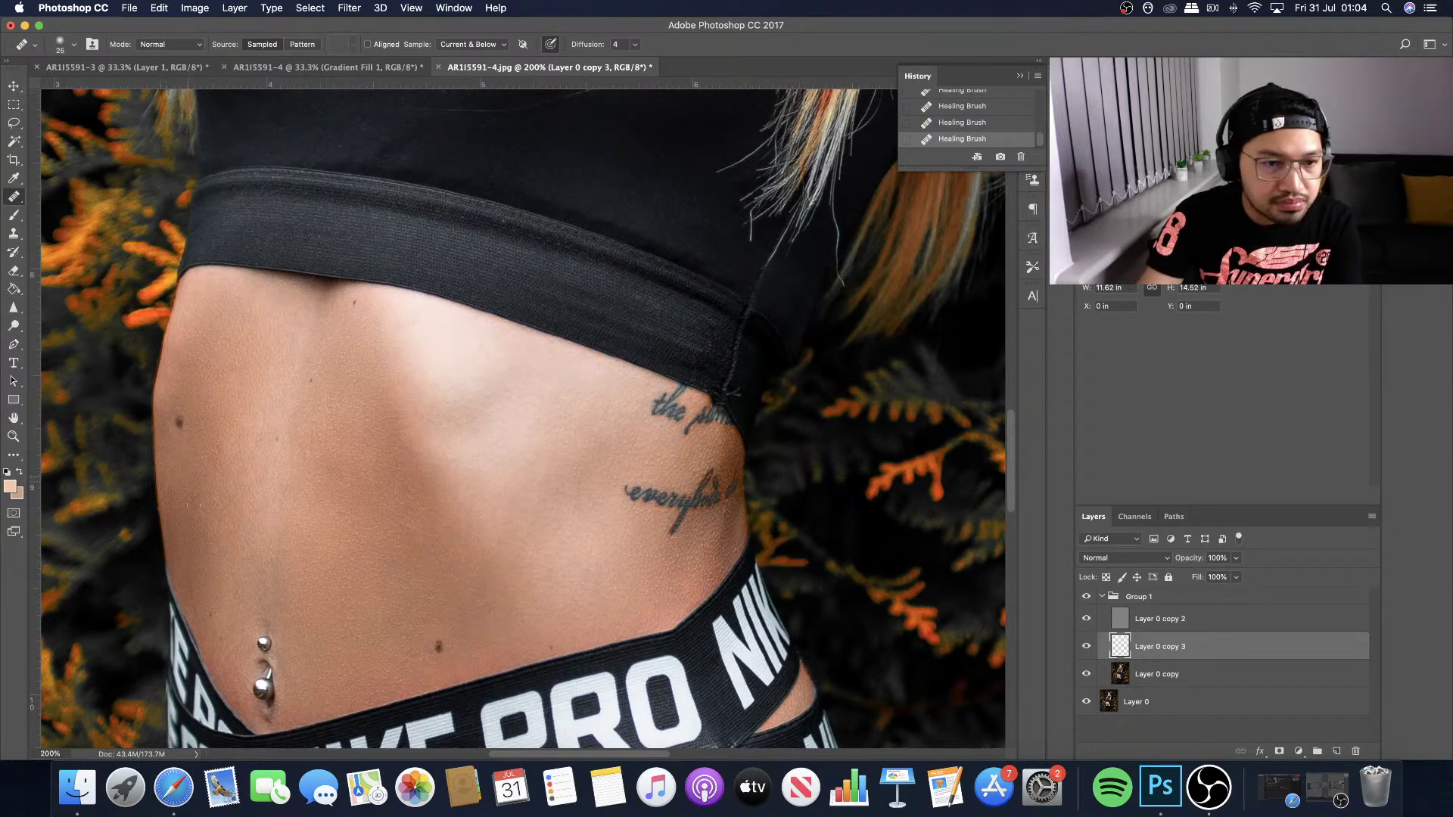
pyautogui.click(193, 457)
pyautogui.click(194, 457)
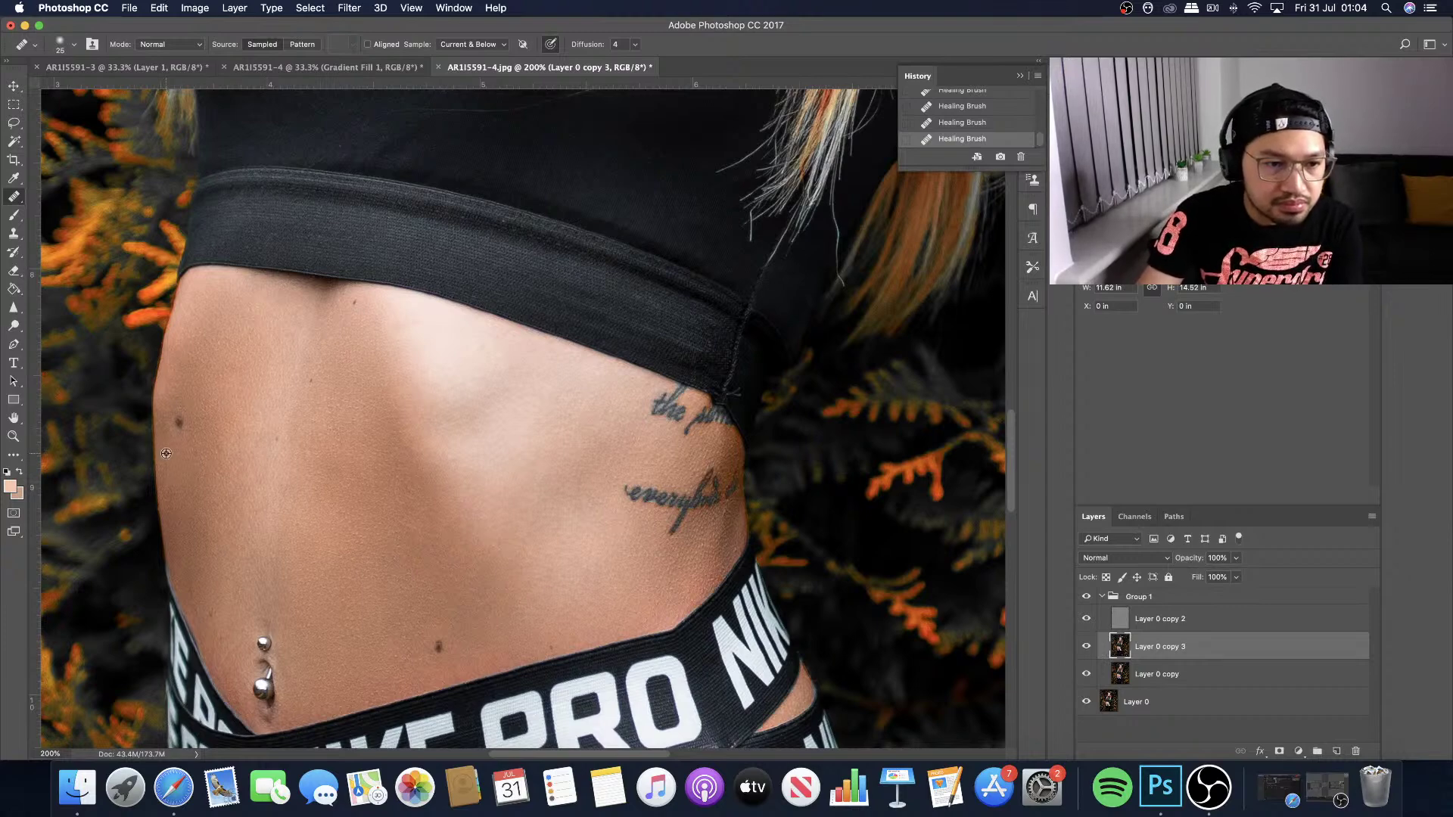
pyautogui.click(177, 399)
pyautogui.click(177, 396)
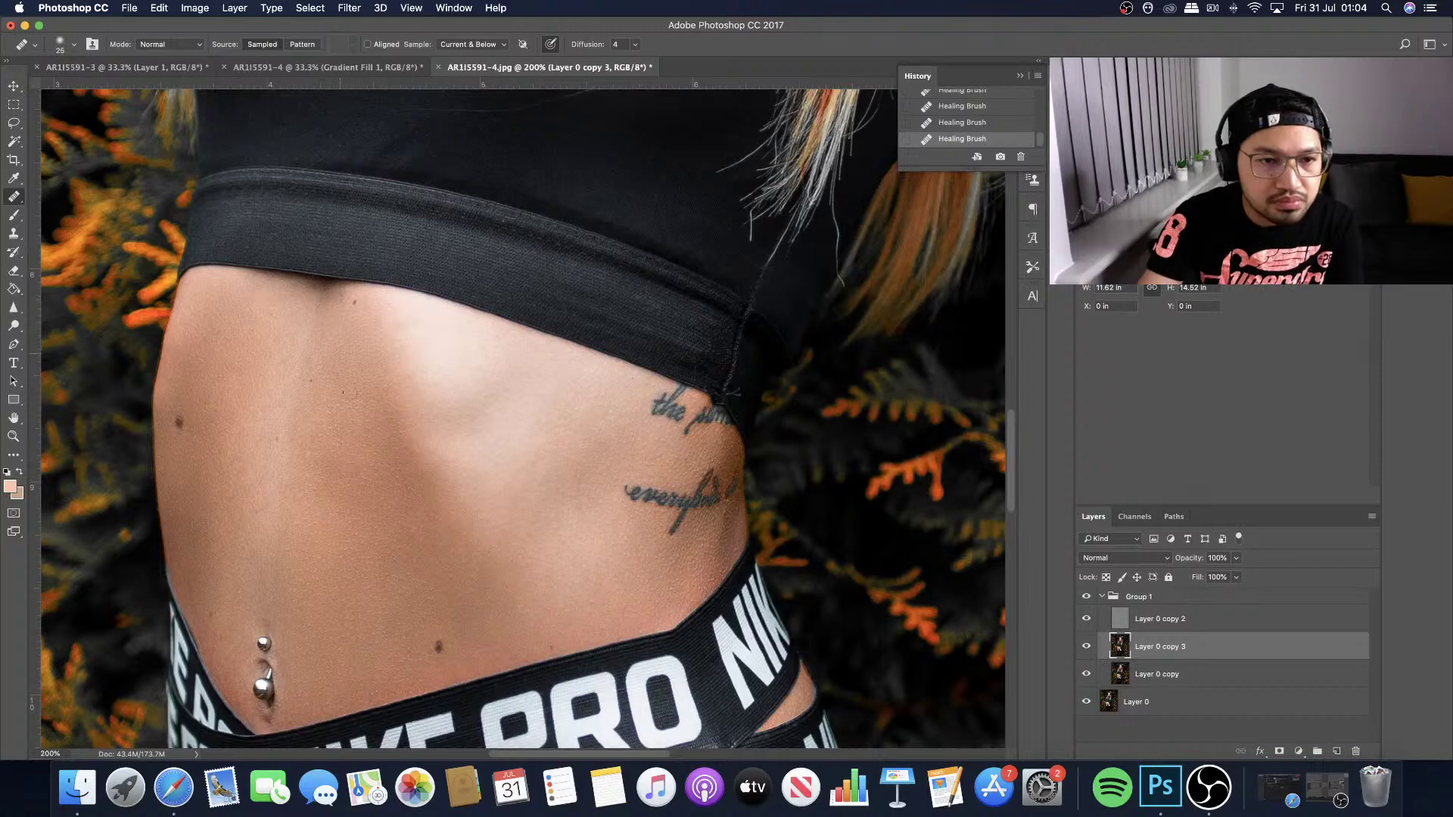
# Review the retouched skin at several magnifications, comparing it with the original by toggling the visibility of Group 1.
pyautogui.press('super+minus')
pyautogui.press('super+minus')
pyautogui.press('super+minus')
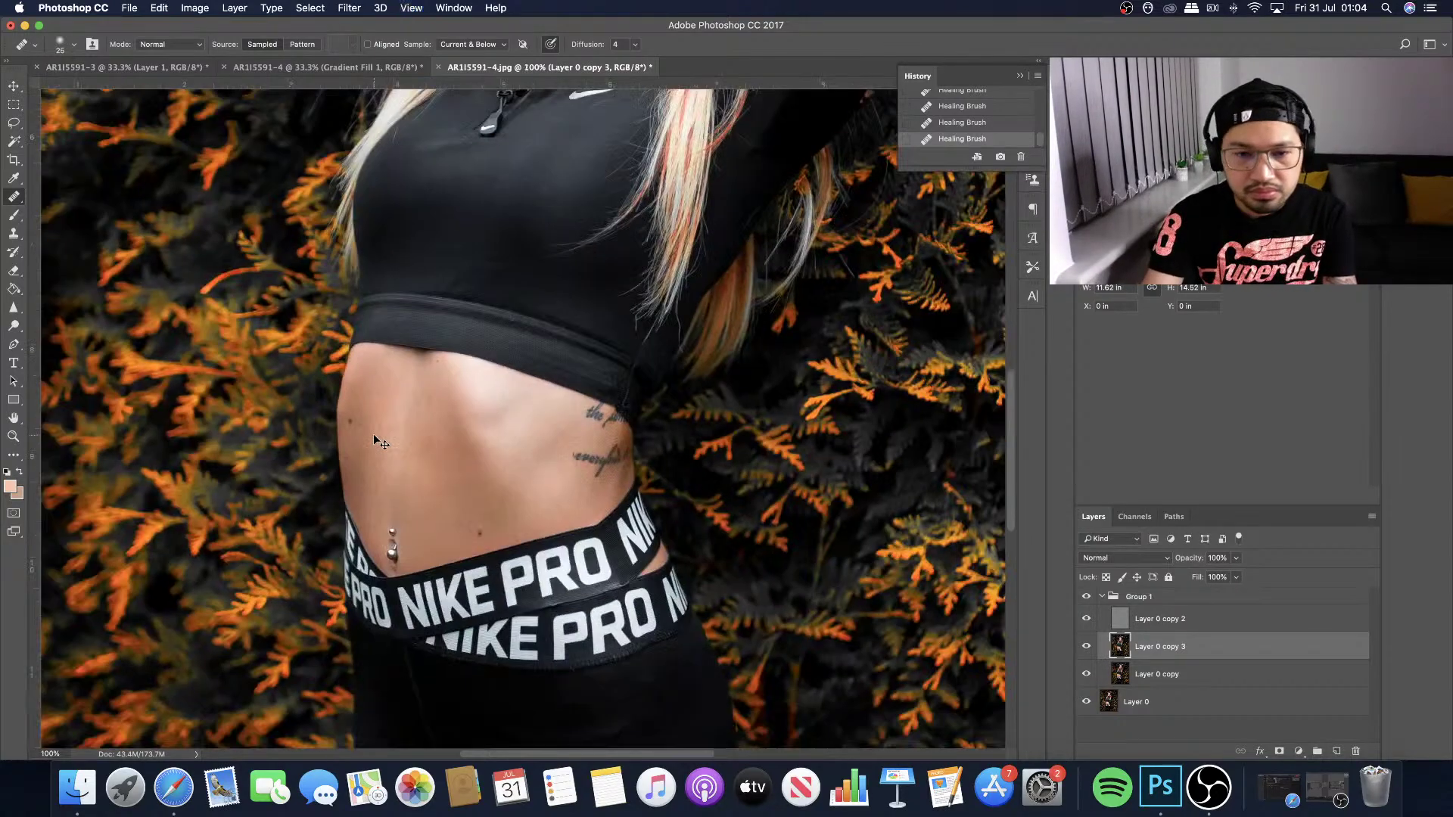
pyautogui.press('super+plus')
pyautogui.press('super+plus')
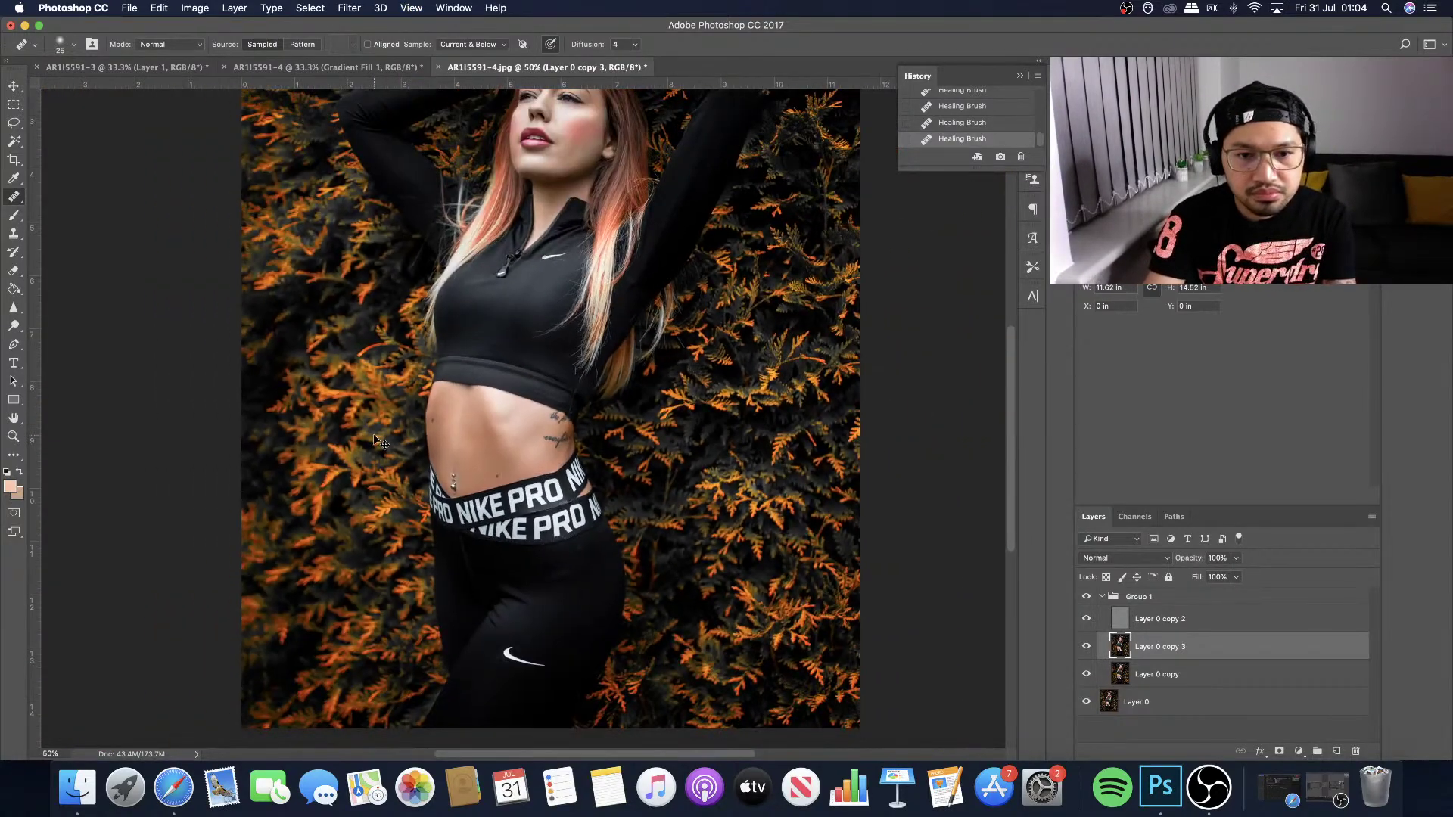
pyautogui.press('super+minus')
pyautogui.press('super+minus')
pyautogui.press('super+minus')
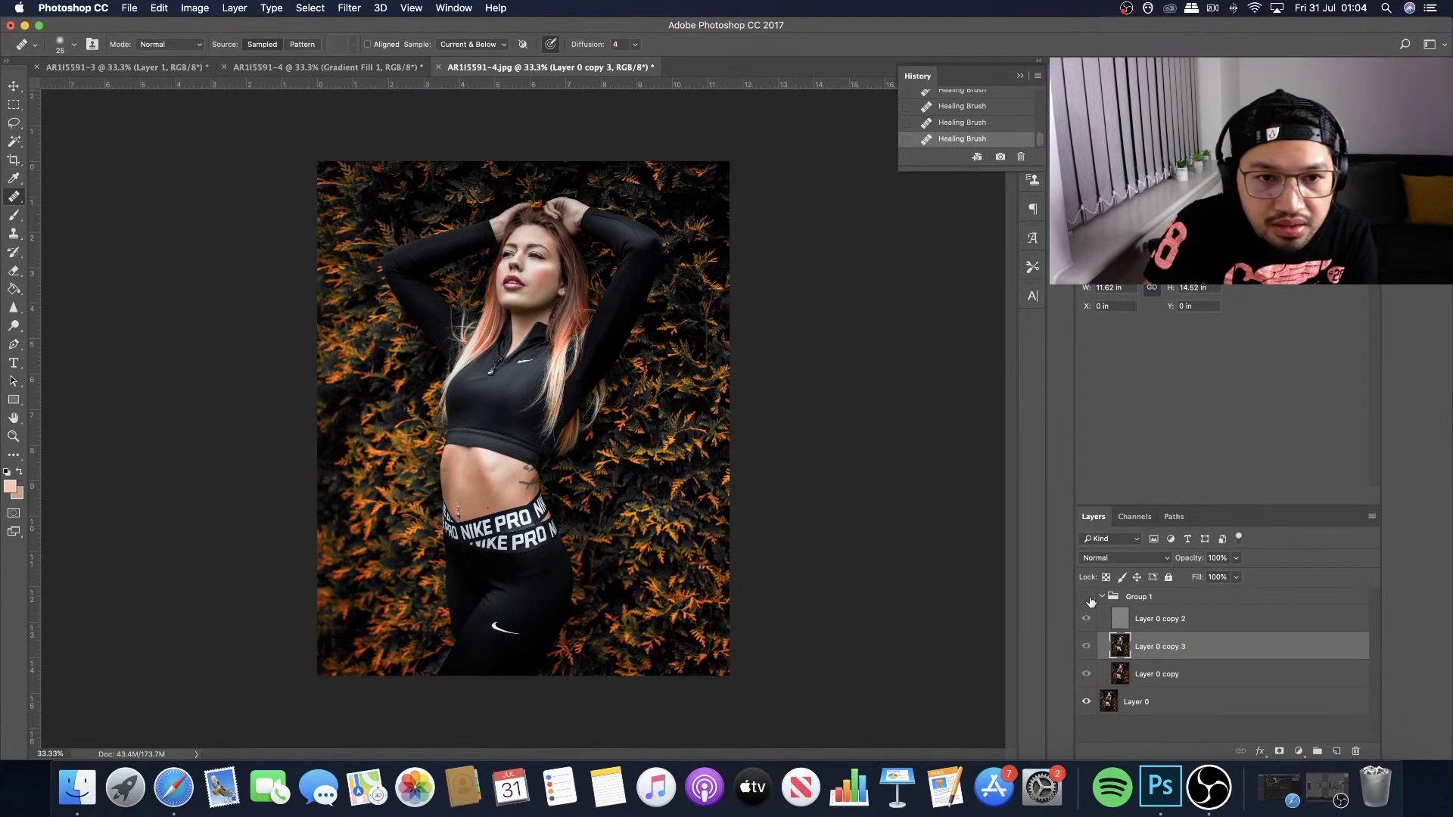
pyautogui.press('super+plus')
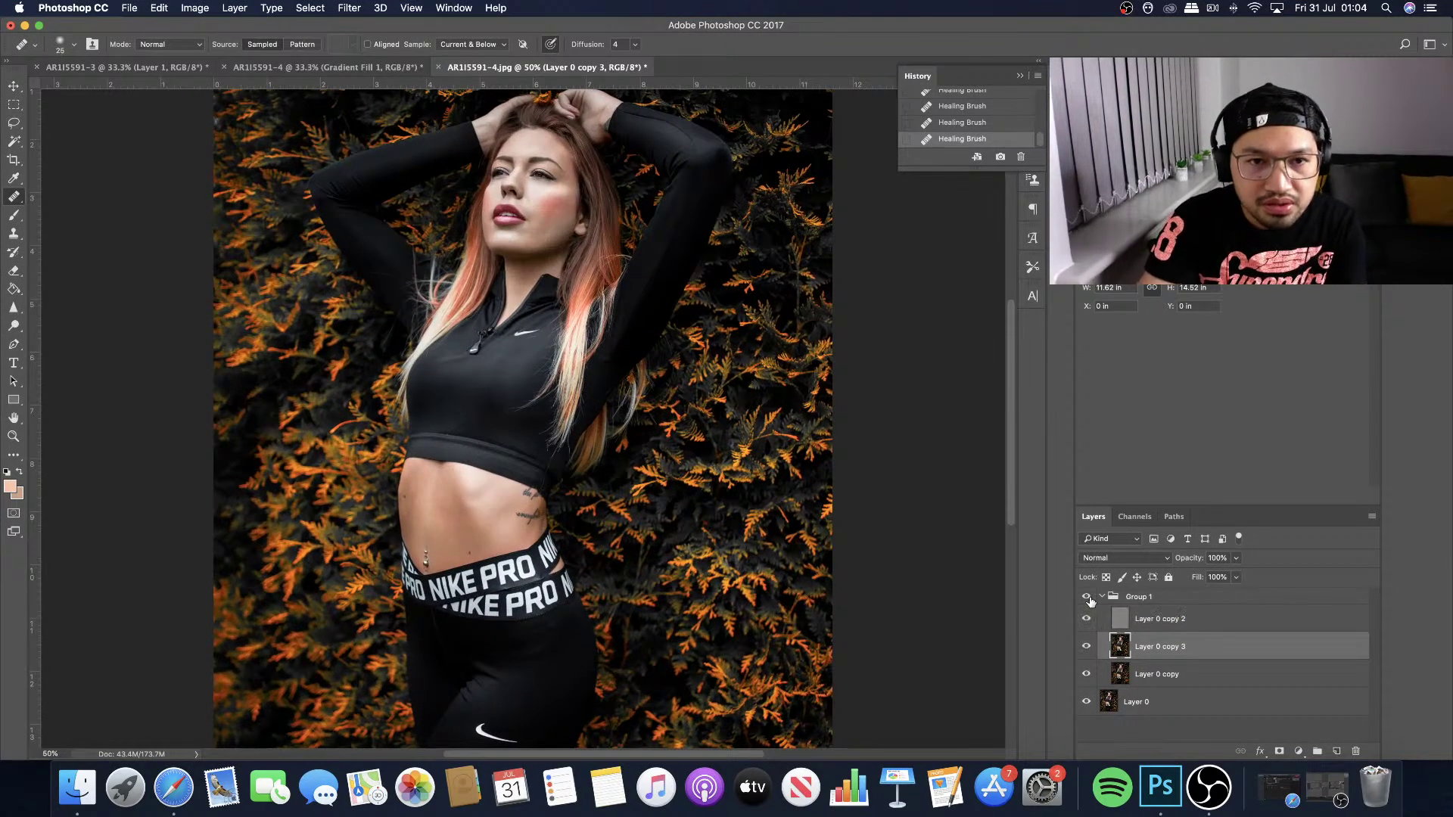
pyautogui.click(1087, 597)
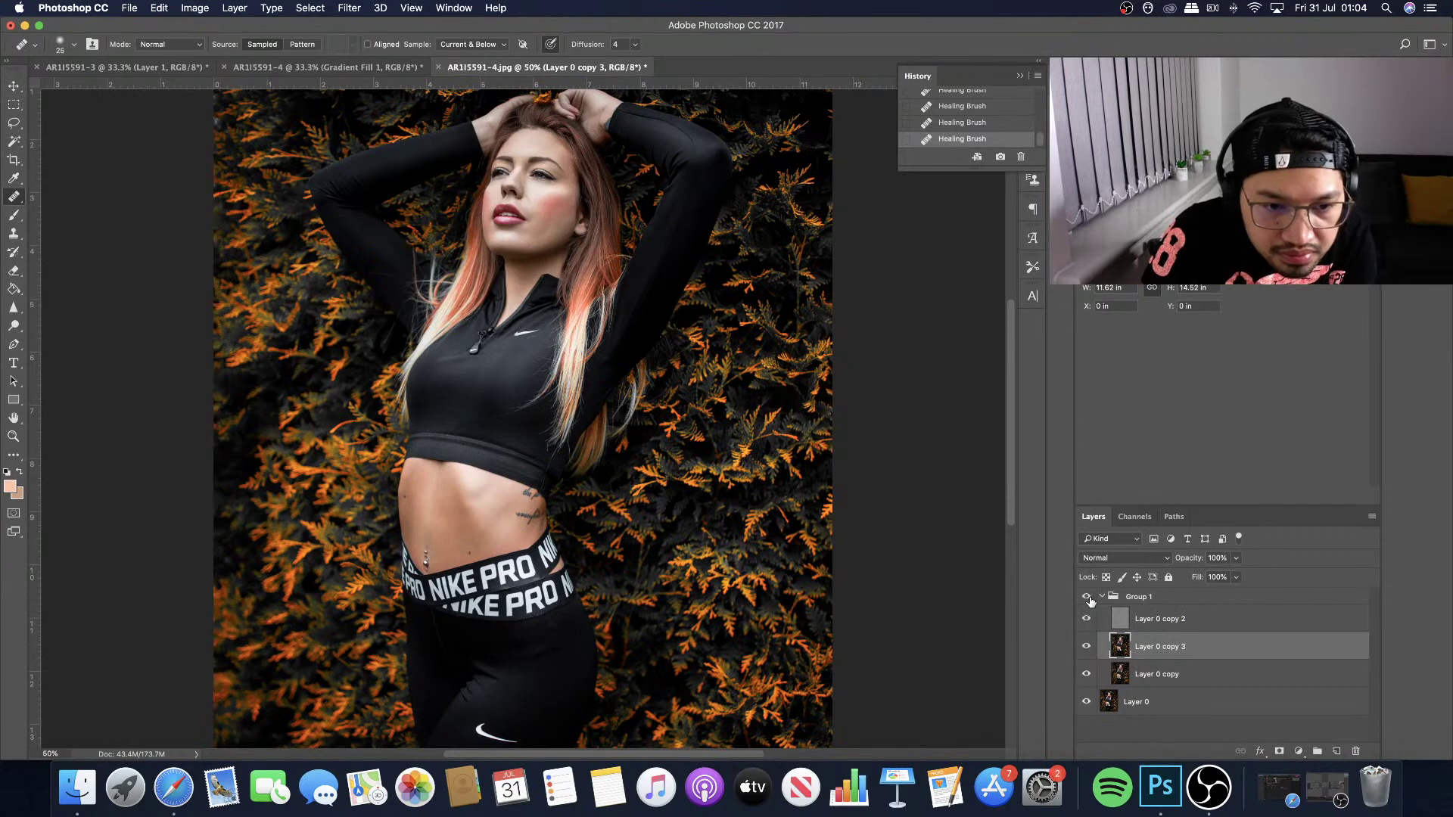
pyautogui.scroll(3, 874, 529)
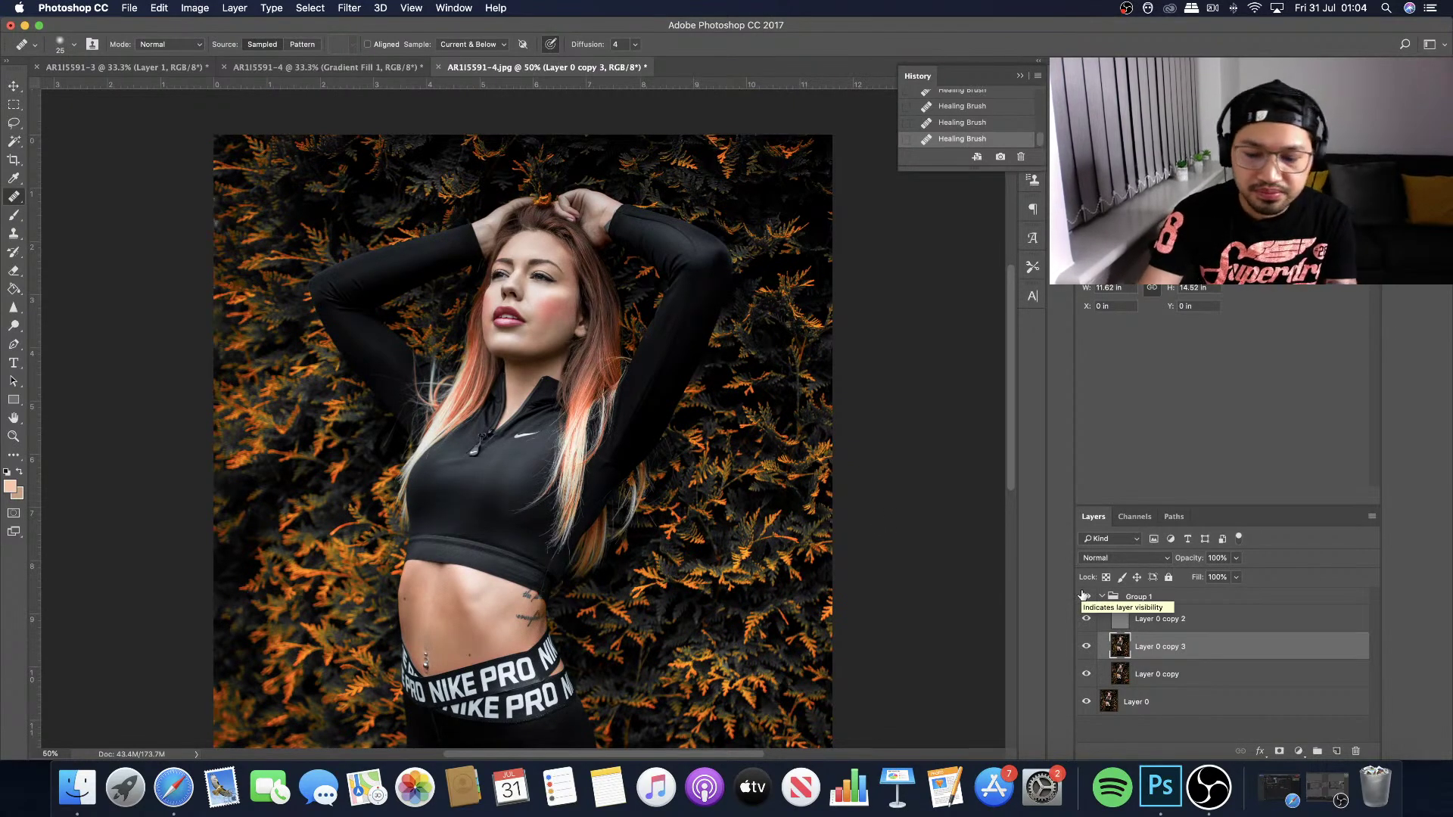
pyautogui.press('super+minus')
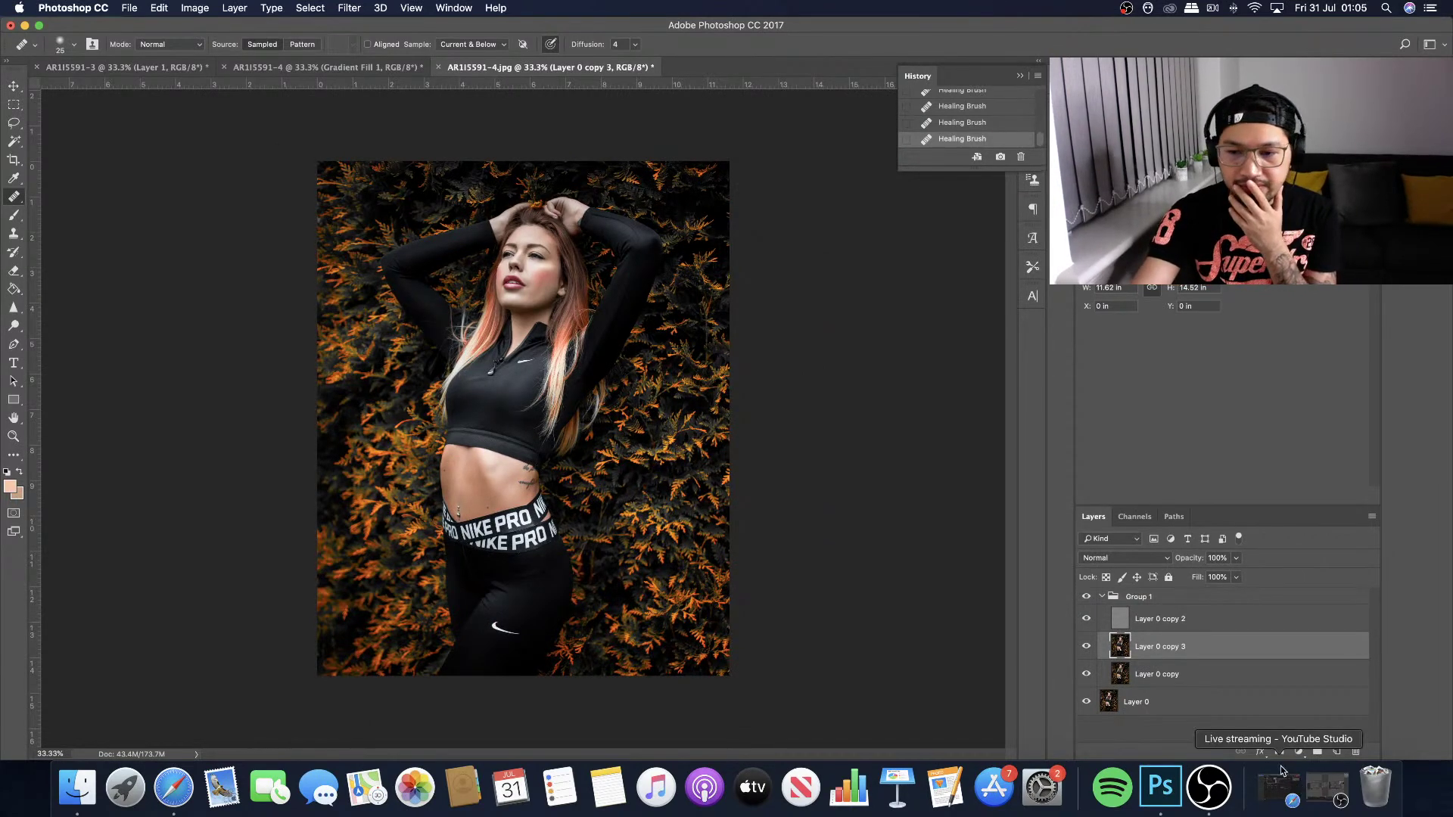
# Collapse Group 1, add a Curves adjustment layer above it with the midtones raised, and invert its mask to black.
pyautogui.click(1116, 598)
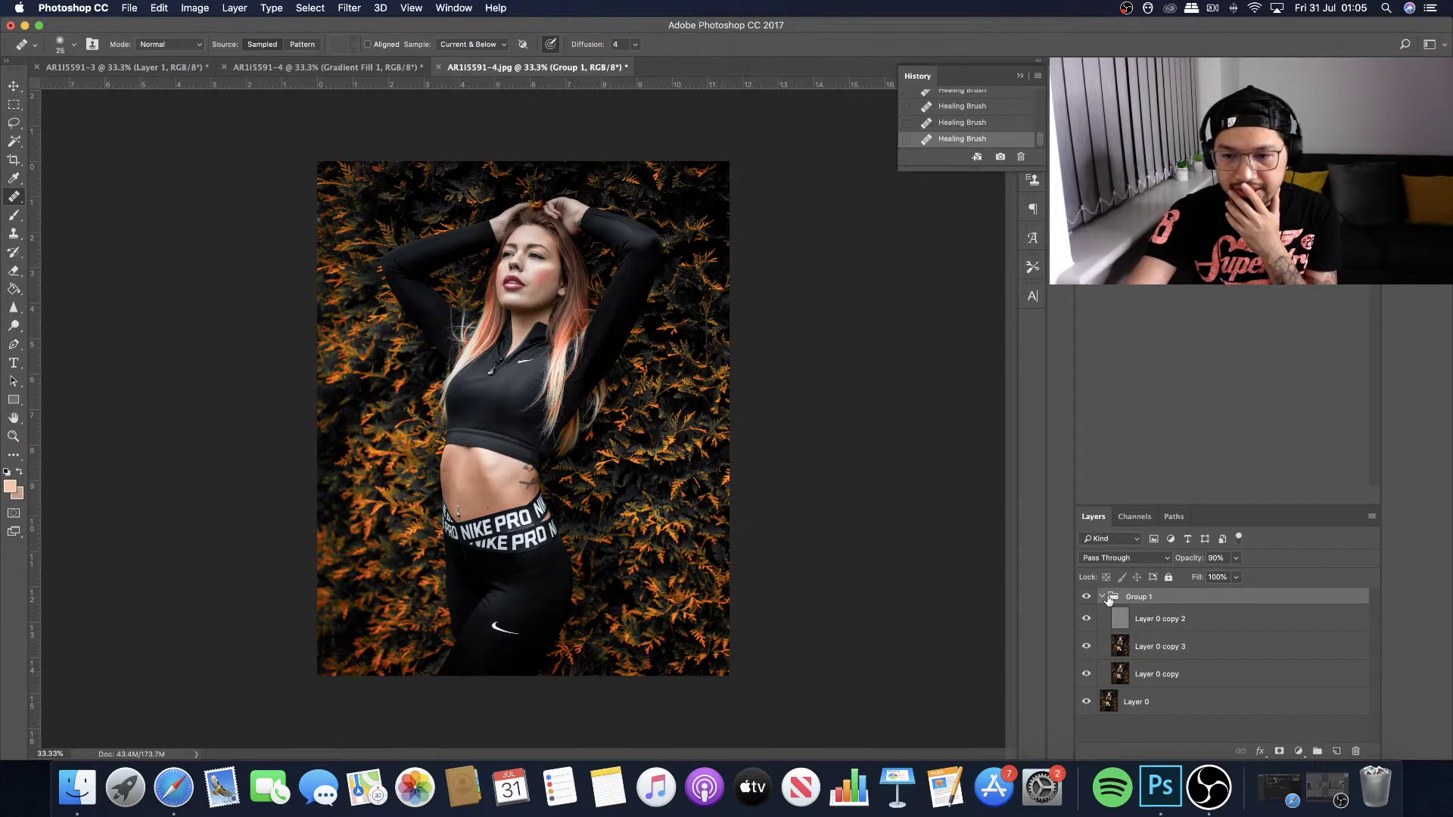
pyautogui.click(1102, 597)
pyautogui.click(1299, 751)
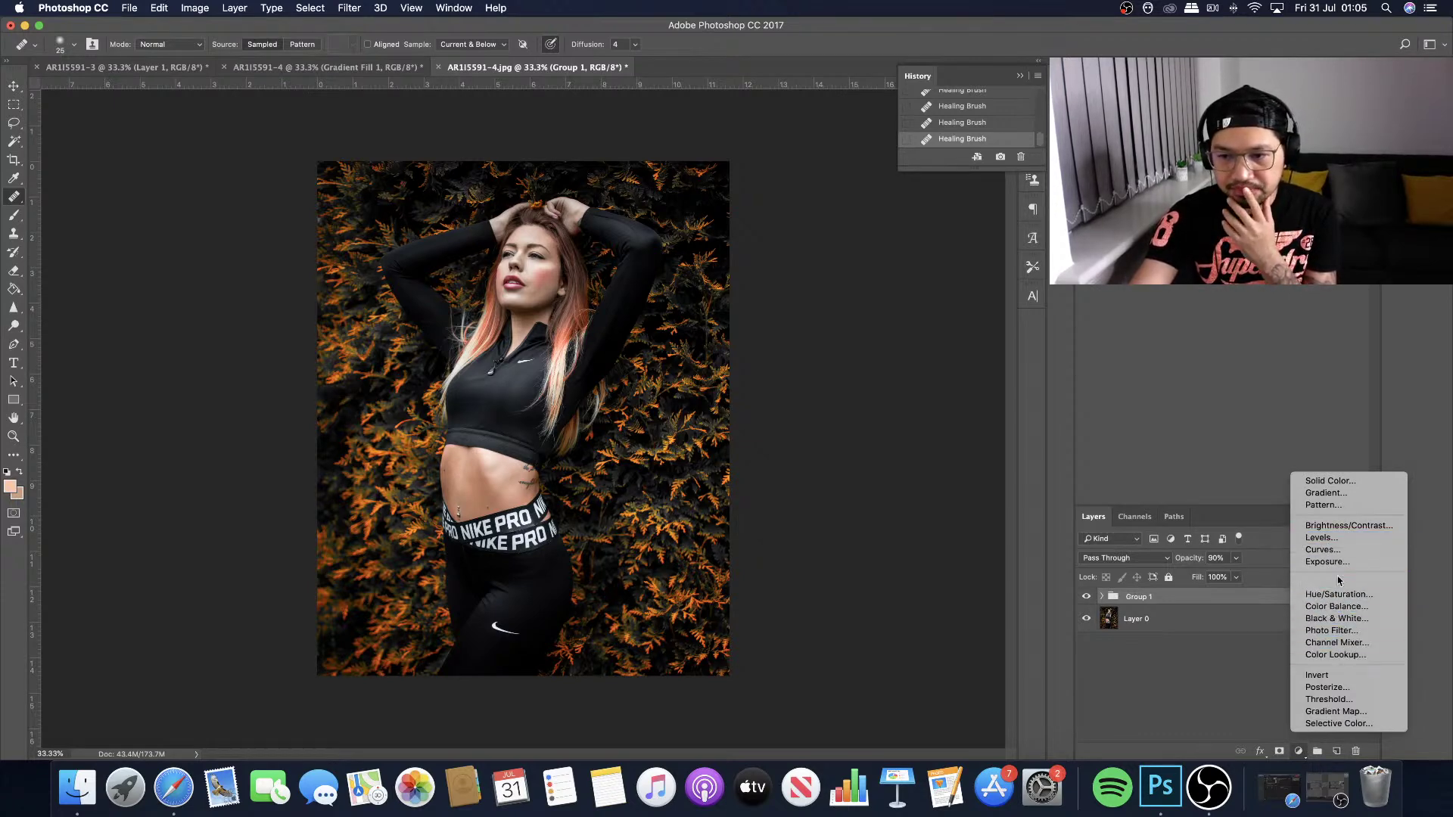
pyautogui.click(1328, 549)
pyautogui.moveTo(1232, 404); pyautogui.dragTo(1220, 389)
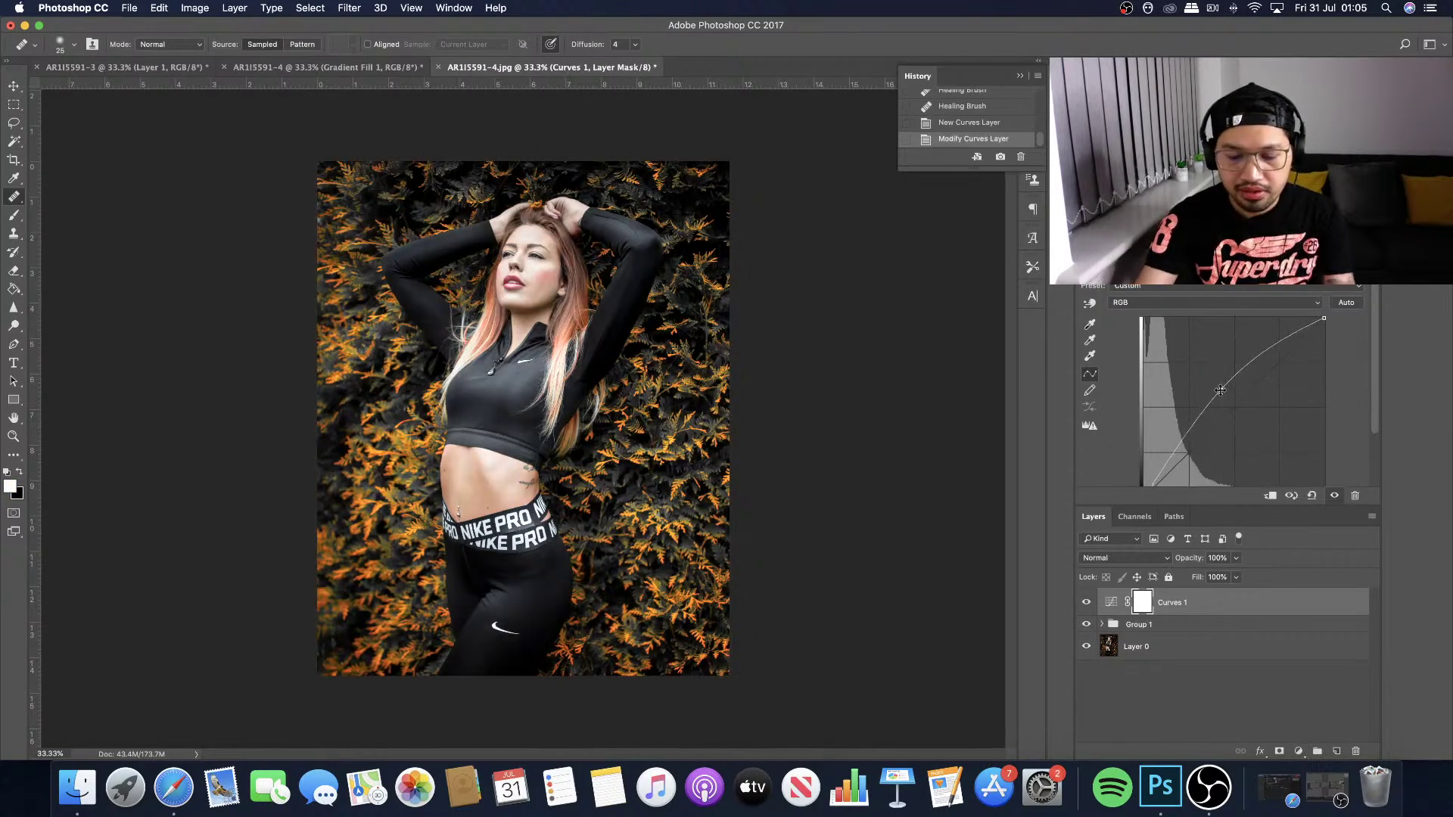
pyautogui.press('super+i')
# Shrink the brush to iris size and paint white at 9% flow on the Curves 1 mask over the iris nearer the camera.
pyautogui.press('super+equal')
pyautogui.press('super+equal')
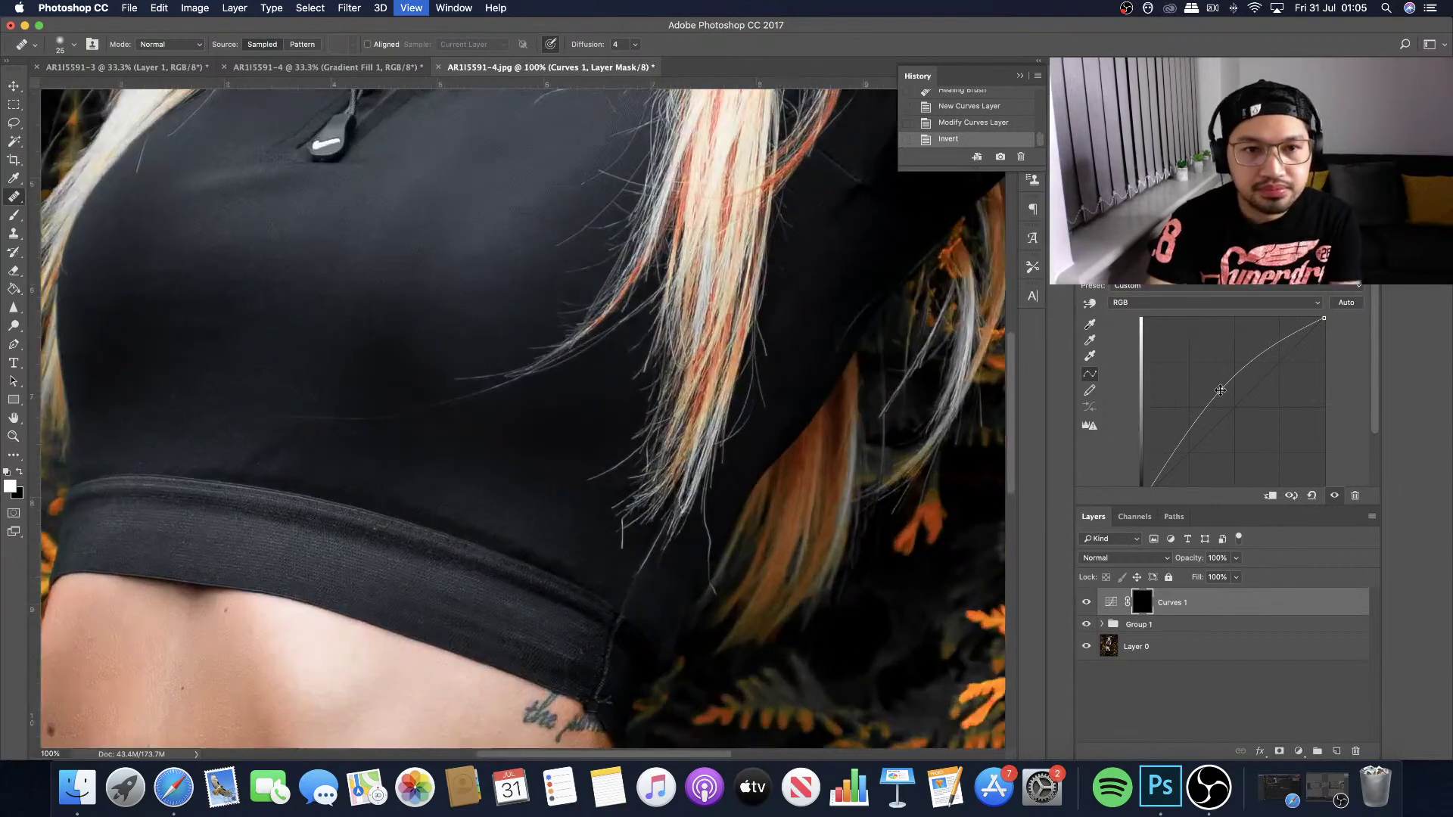
pyautogui.scroll(5, 678, 264)
pyautogui.press('super+equal')
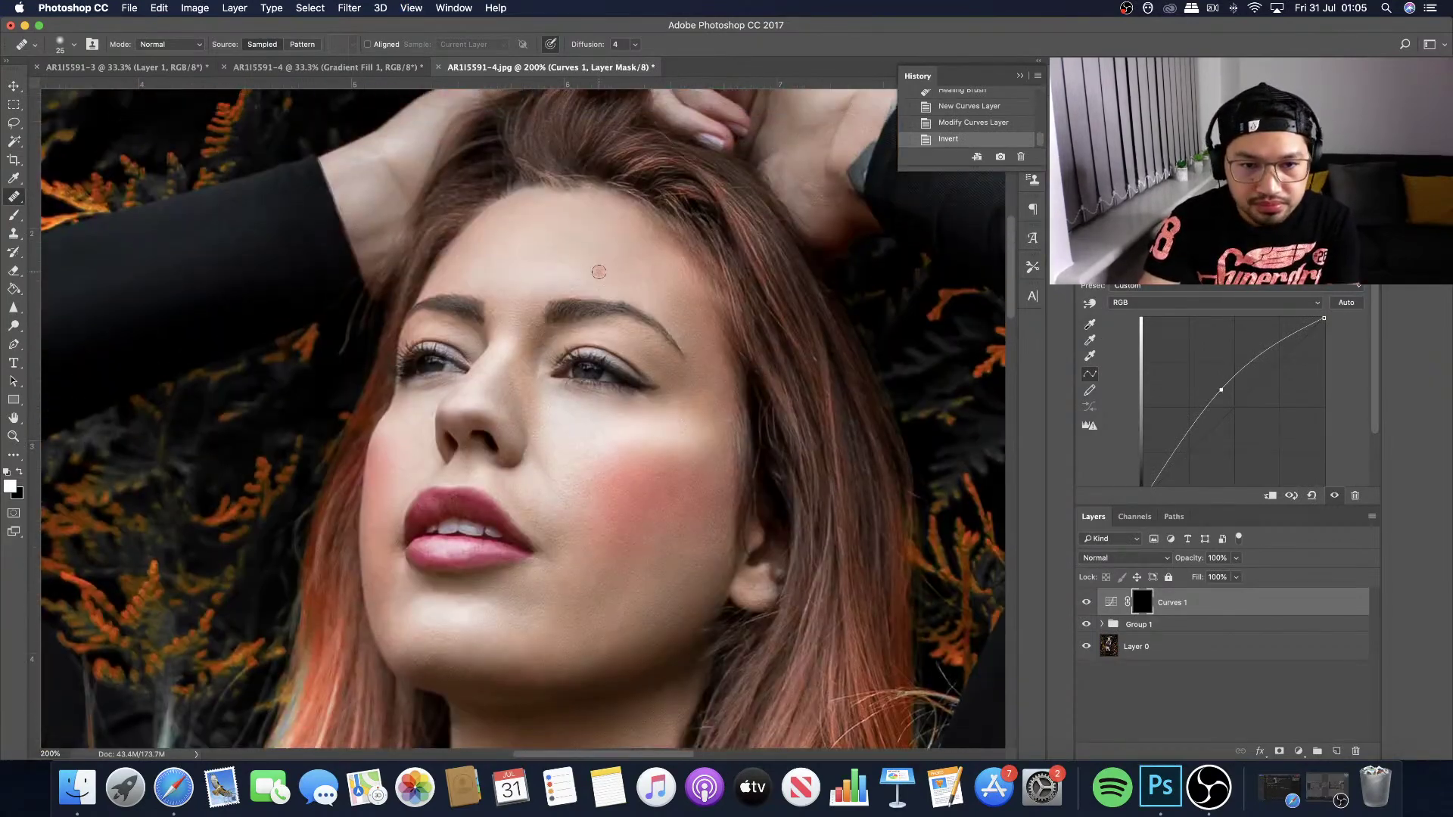
pyautogui.press('super+equal')
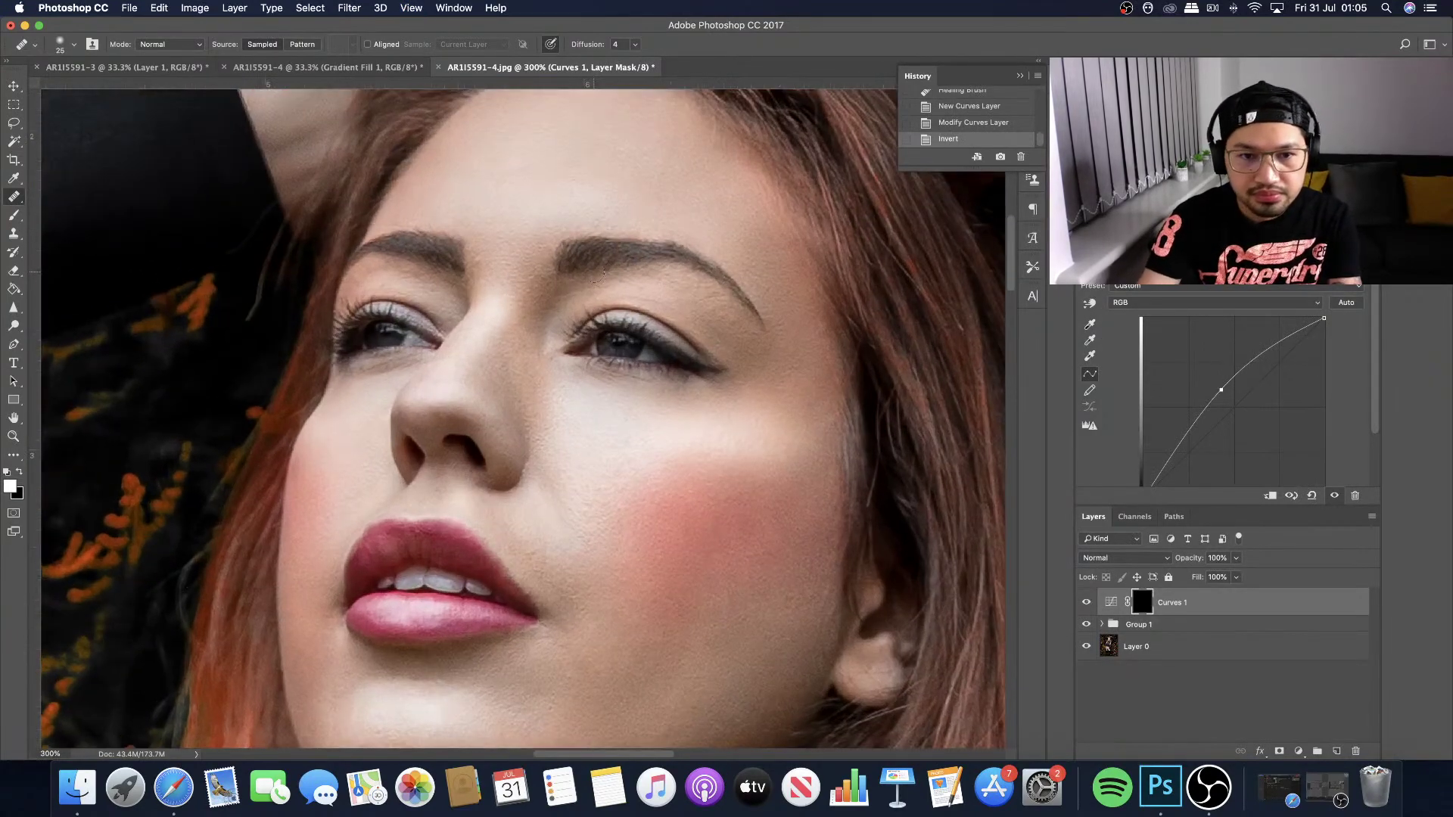
pyautogui.click(14, 215)
pyautogui.press('[')
pyautogui.press('[')
pyautogui.press('[')
pyautogui.press('[')
pyautogui.press('[')
pyautogui.press('[')
pyautogui.press('[')
pyautogui.press('[')
pyautogui.press('[')
pyautogui.press('[')
pyautogui.press('[')
pyautogui.press('[')
pyautogui.press('[')
pyautogui.press('[')
pyautogui.press('[')
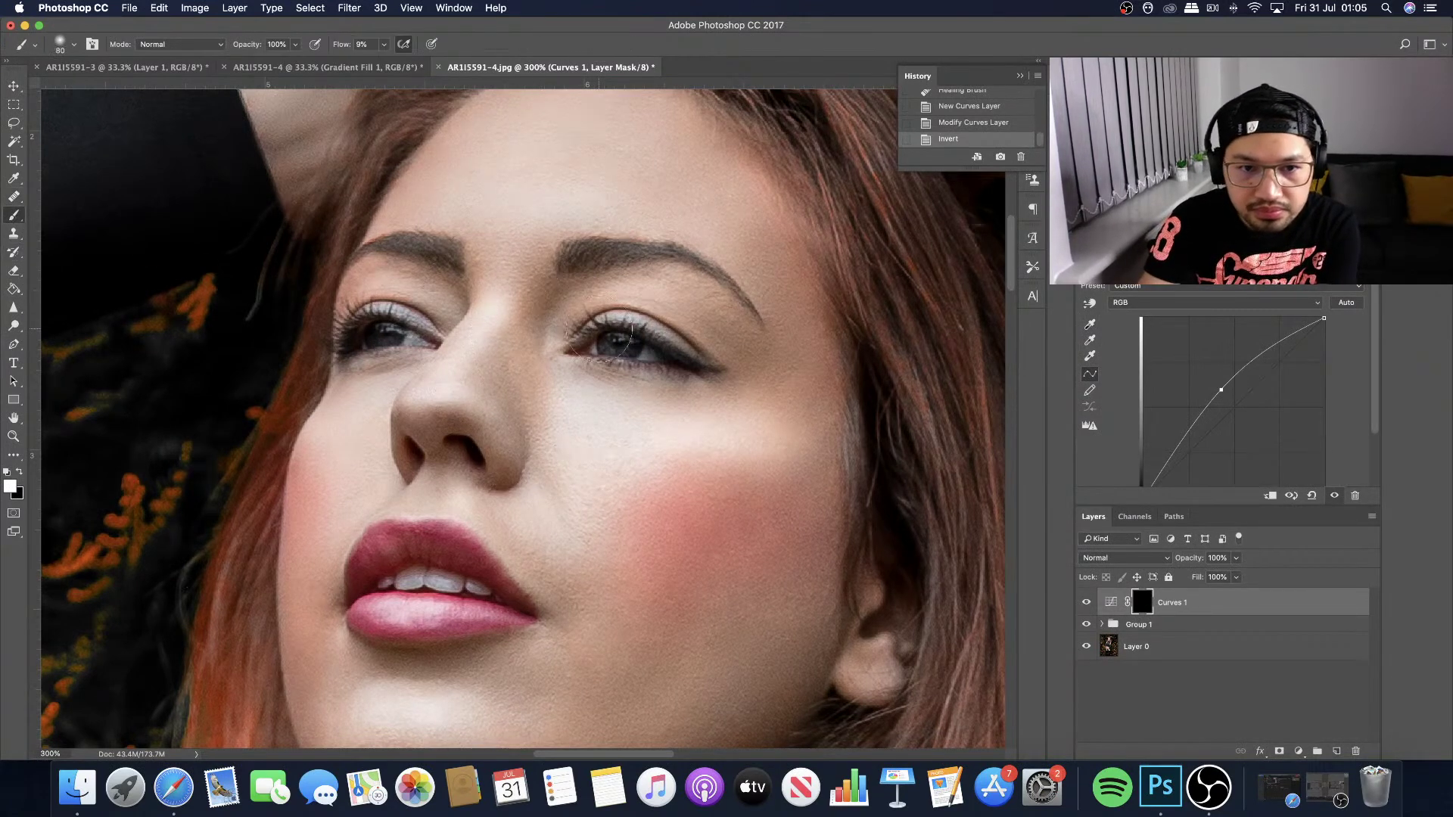
pyautogui.moveTo(643, 350)
pyautogui.mouseDown()
pyautogui.moveTo(656, 356)
pyautogui.moveTo(634, 345)
pyautogui.mouseUp()
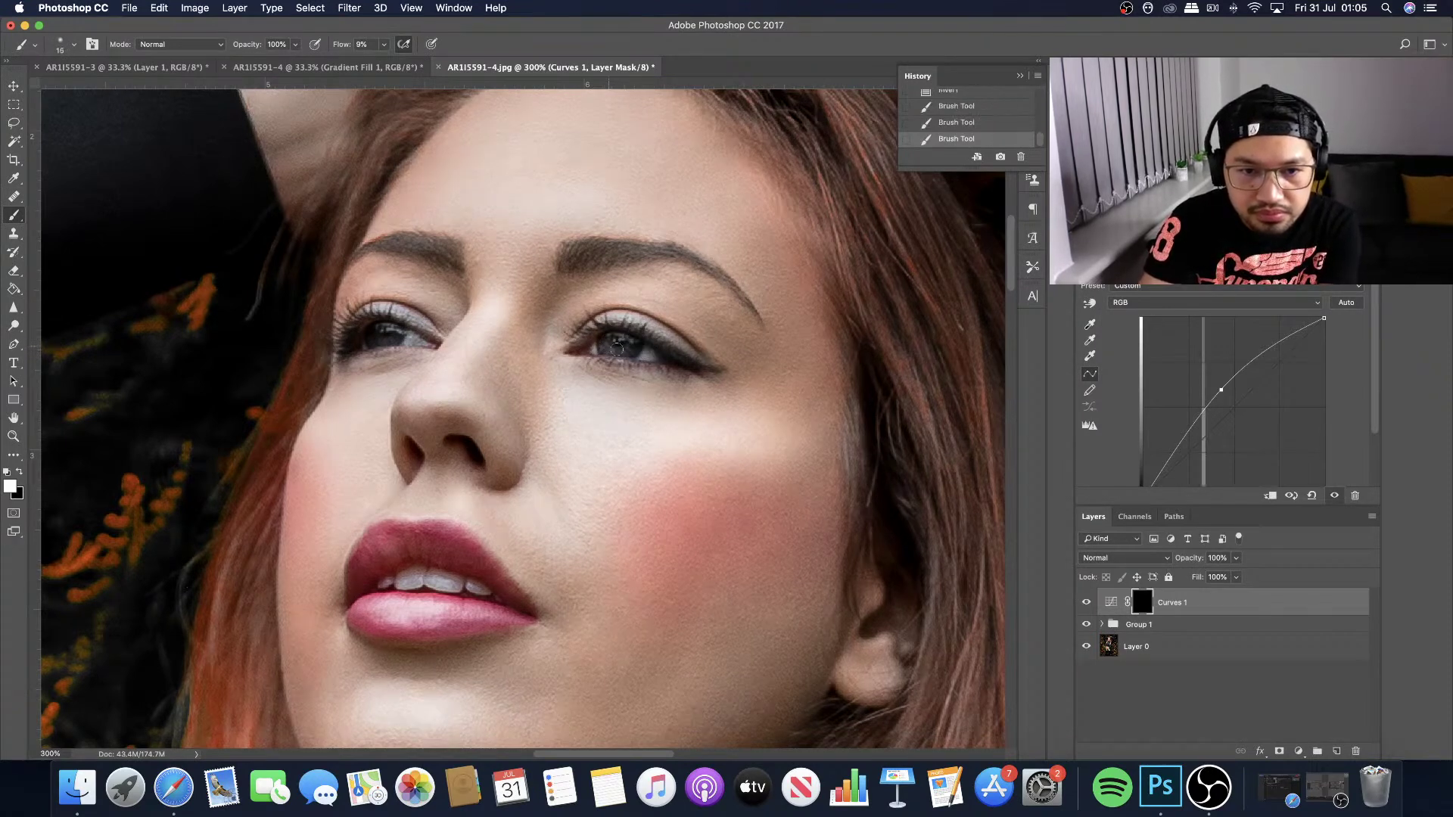
pyautogui.click(604, 344)
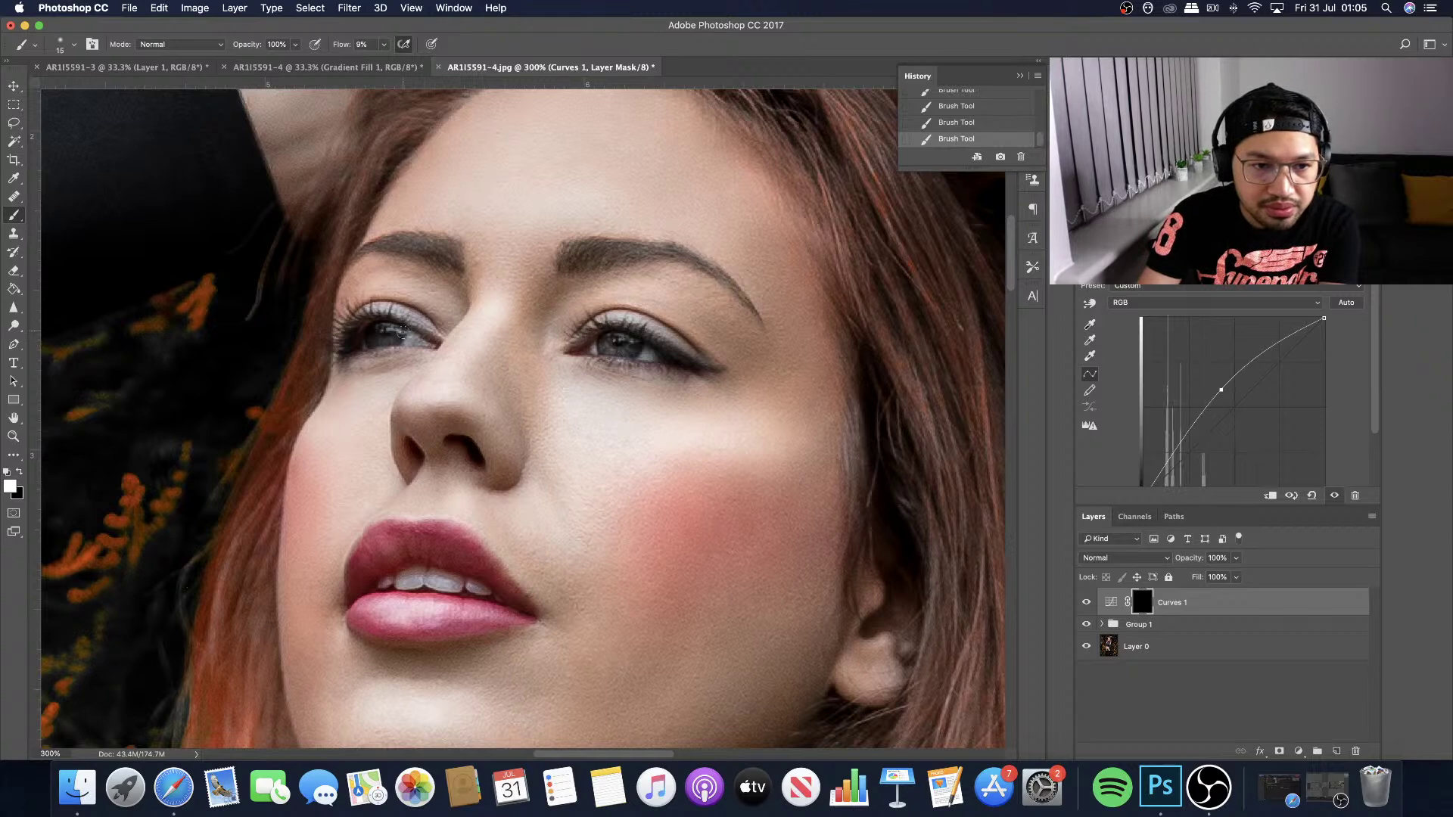
# Paint over the iris of the far eye on the Curves 1 mask and touch up the near one.
pyautogui.press(']')
pyautogui.moveTo(368, 334); pyautogui.dragTo(400, 333)
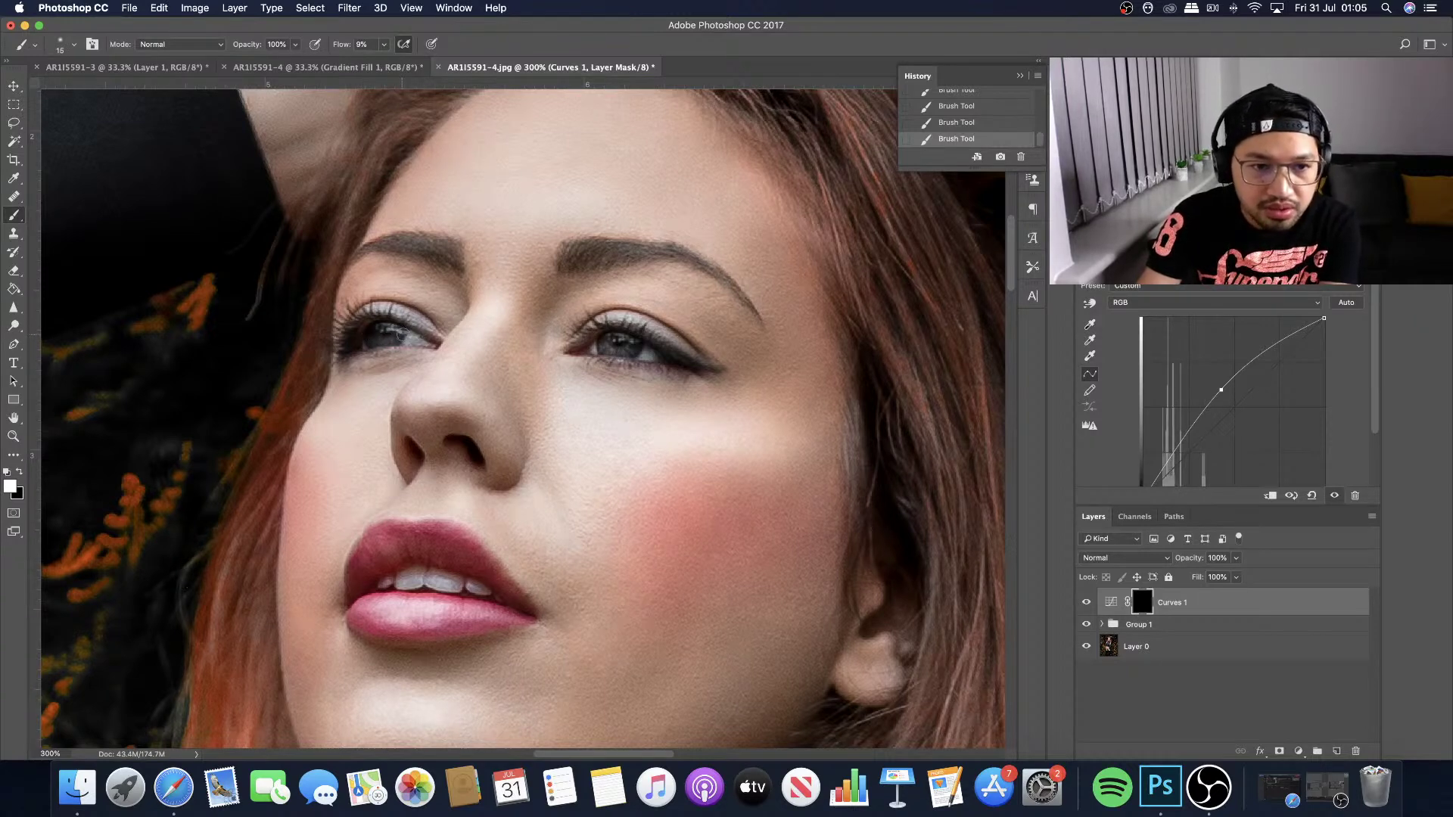
pyautogui.moveTo(600, 345); pyautogui.dragTo(641, 348)
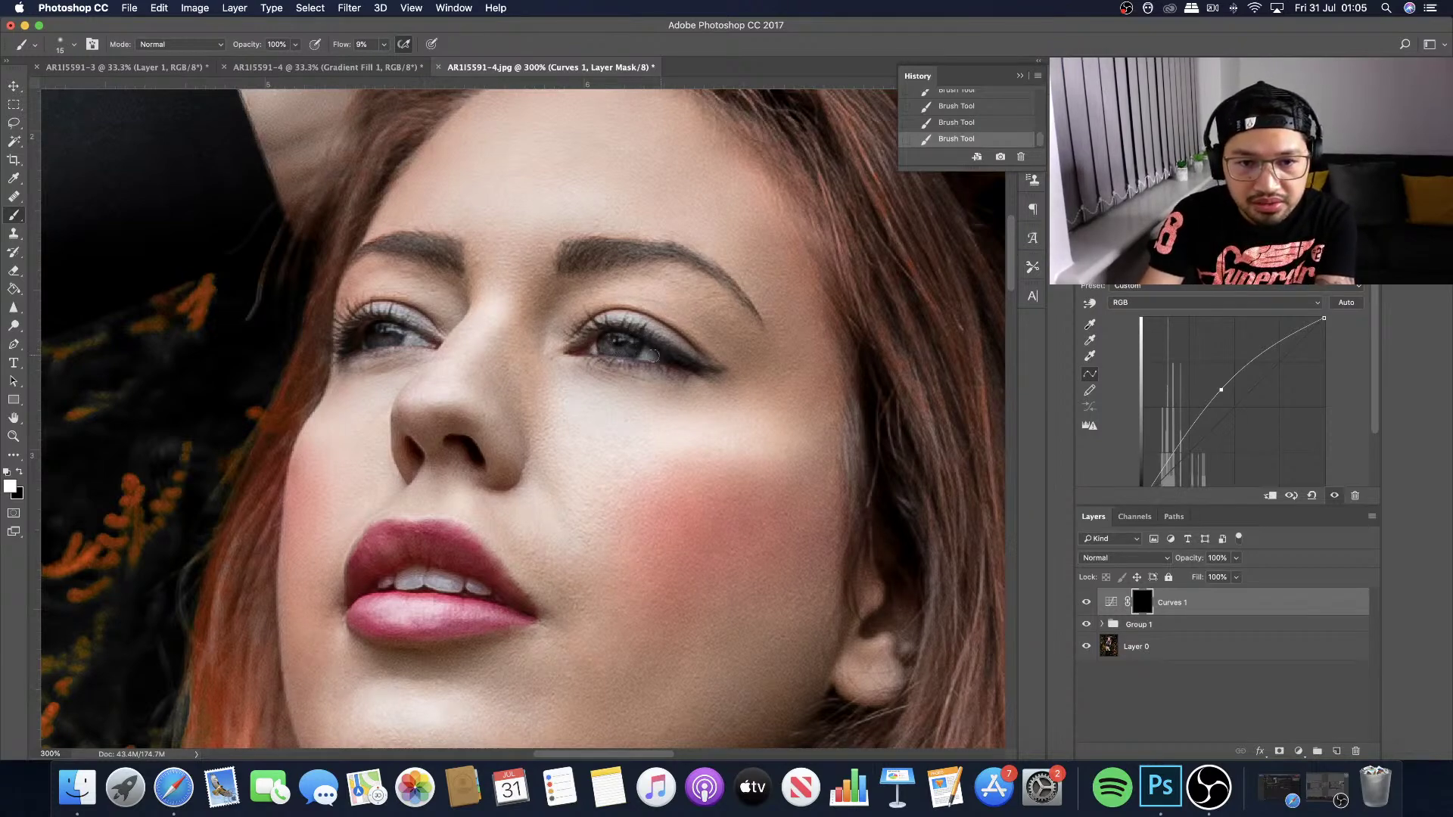
# Review the brightened eyes against the whole portrait at several magnifications.
pyautogui.press('super+1')
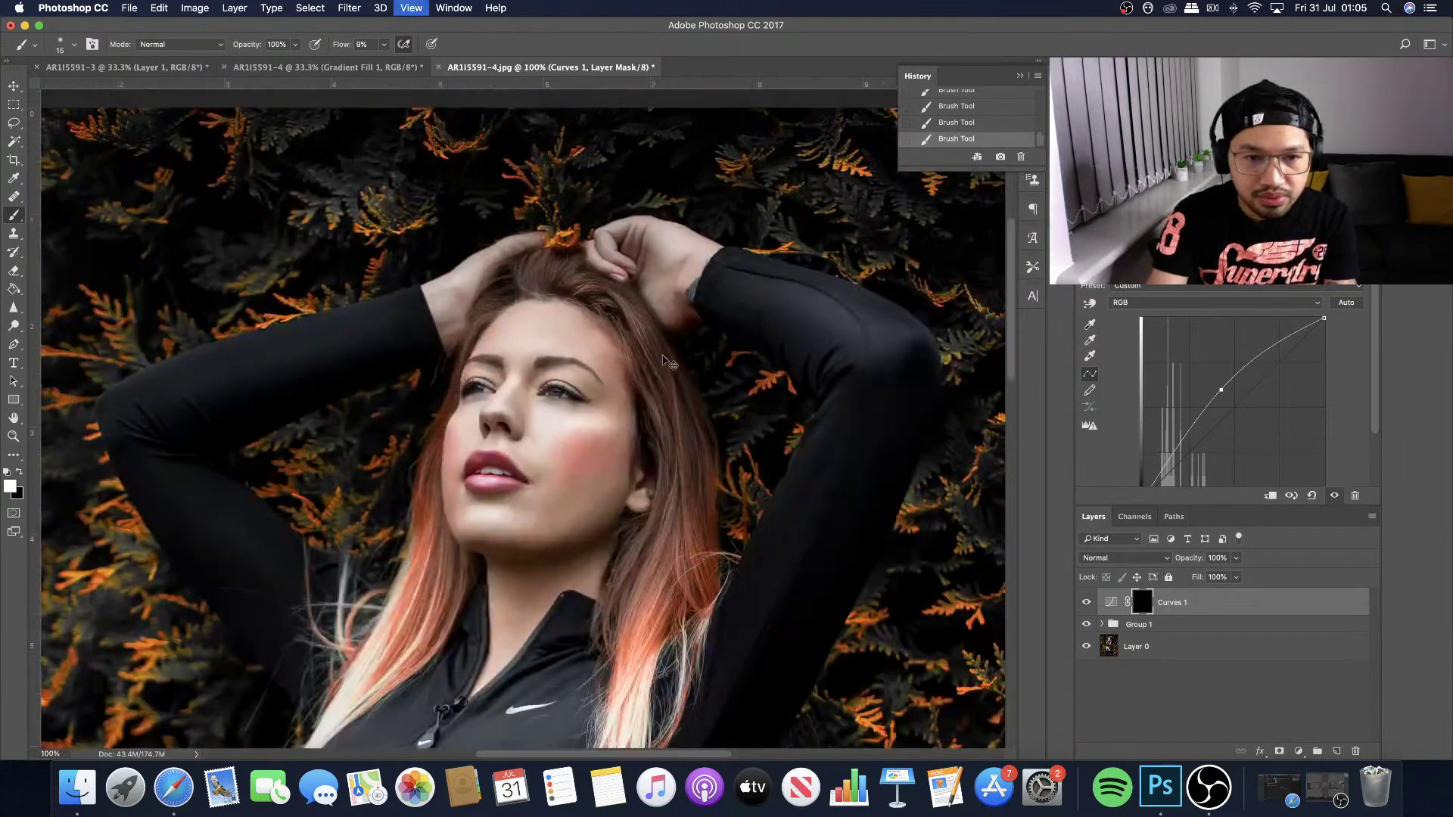
pyautogui.press('super+minus')
pyautogui.press('super+minus')
pyautogui.press('super+minus')
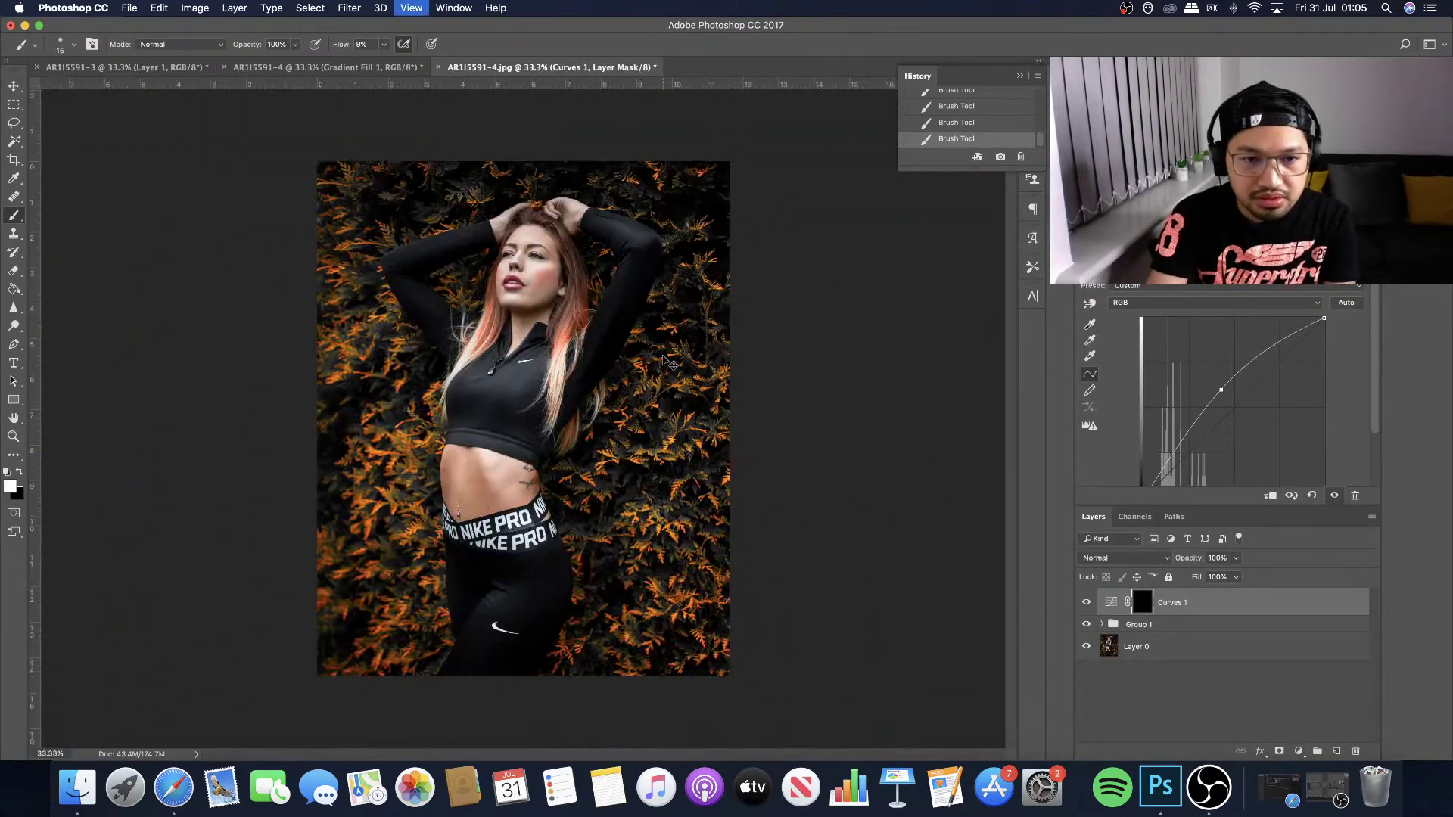
pyautogui.press('super+plus')
pyautogui.press('super+plus')
pyautogui.scroll(5, 665, 362)
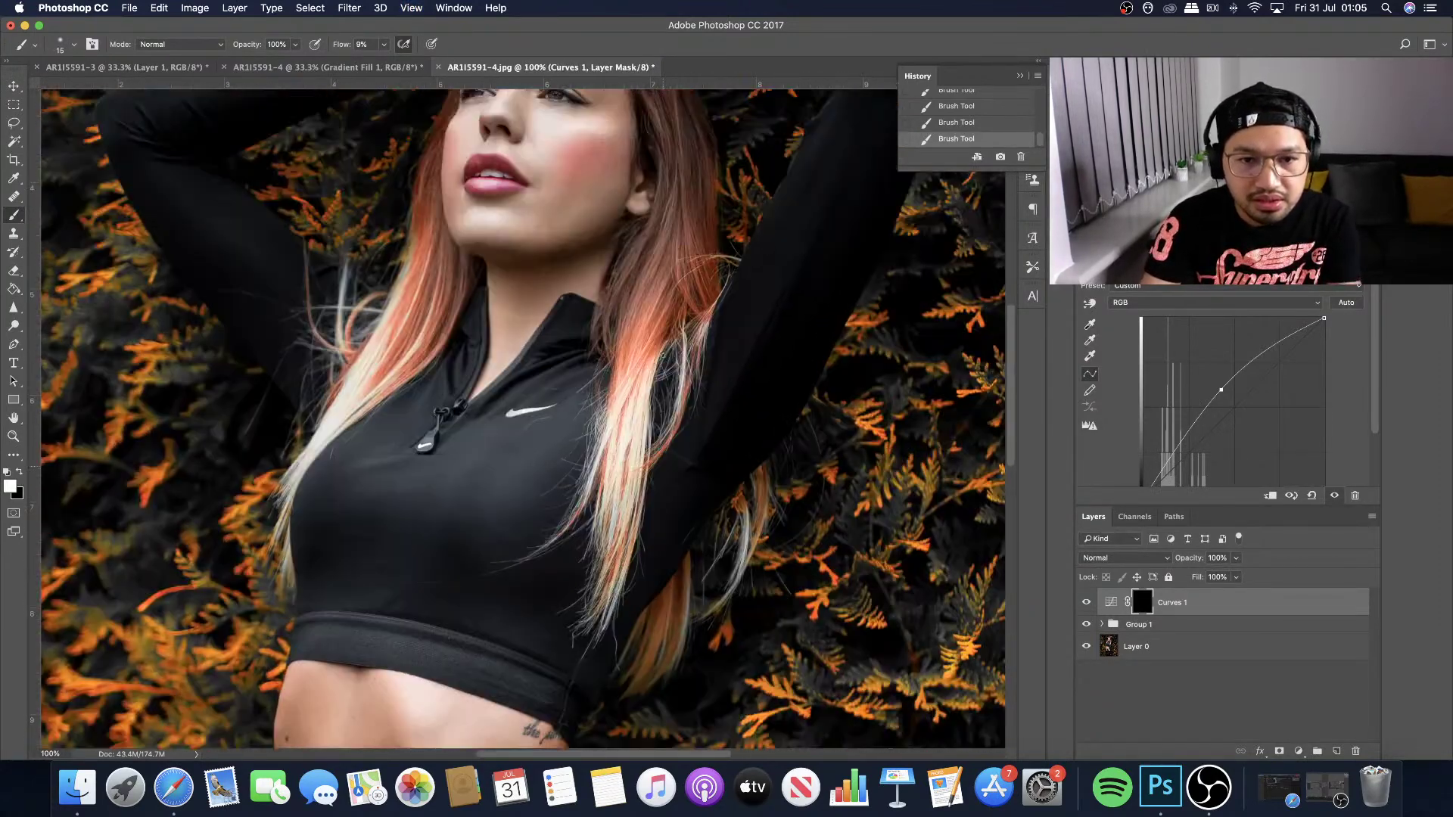
pyautogui.press('super+minus')
pyautogui.press('super+minus')
pyautogui.press('super+minus')
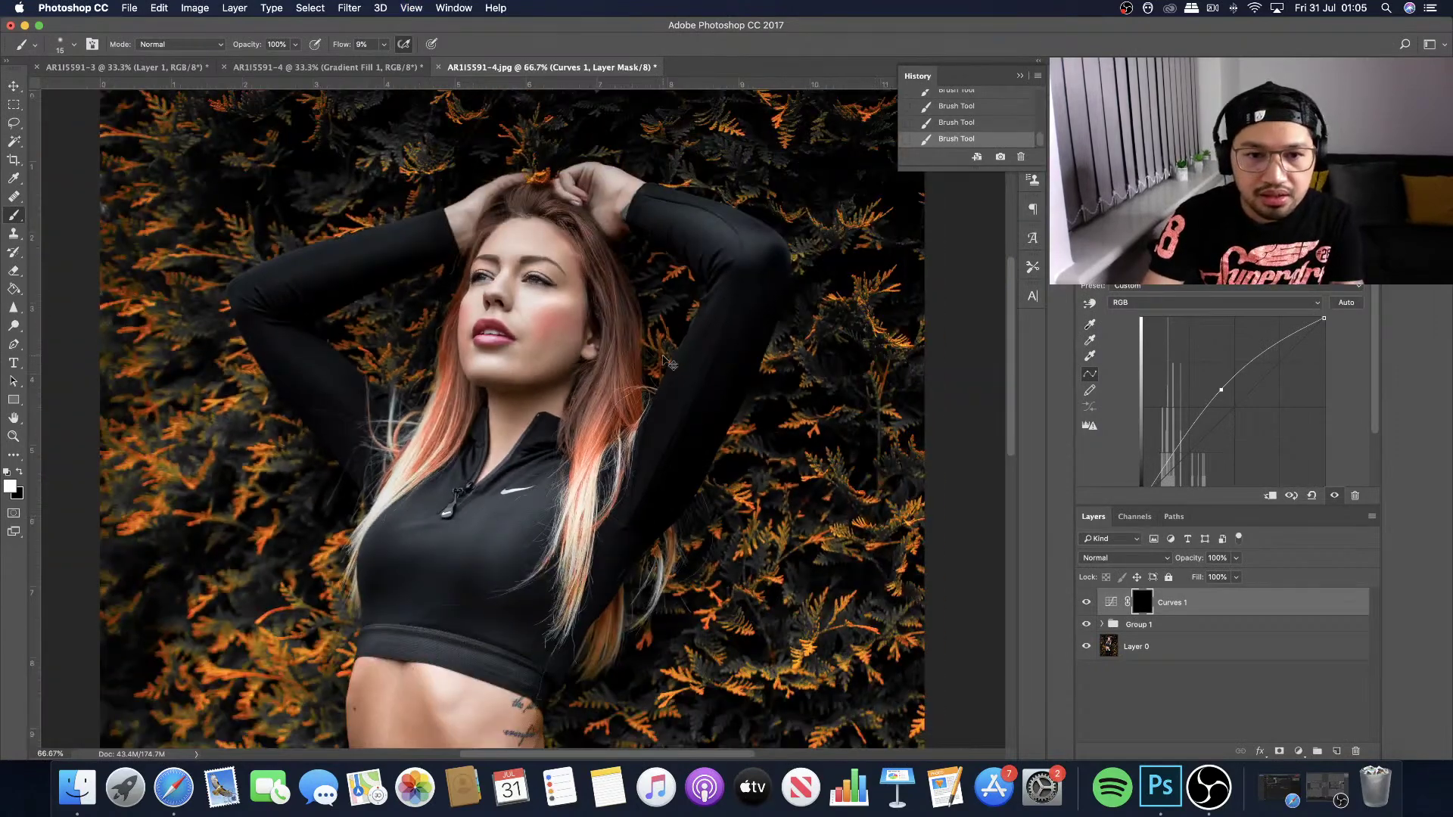
# Raise the brush flow to 29% and brighten both irises further on the Curves 1 mask, adjusting the brush size for each area.
pyautogui.press('super+plus')
pyautogui.press('super+plus')
pyautogui.press('super+plus')
pyautogui.press('super+plus')
pyautogui.press('super+plus')
pyautogui.scroll(10, 551, 367)
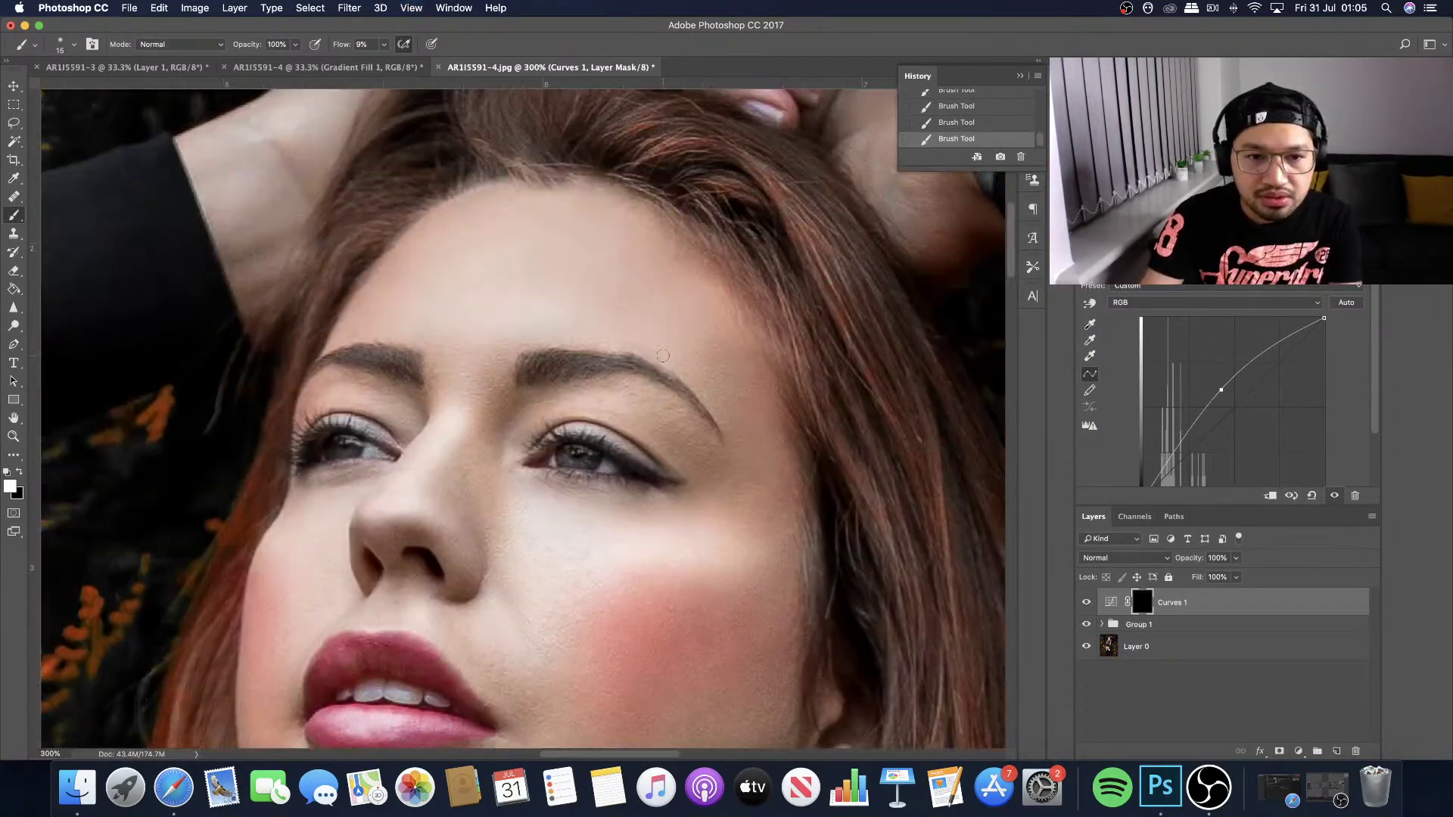
pyautogui.click(383, 43)
pyautogui.moveTo(383, 61); pyautogui.dragTo(396, 60)
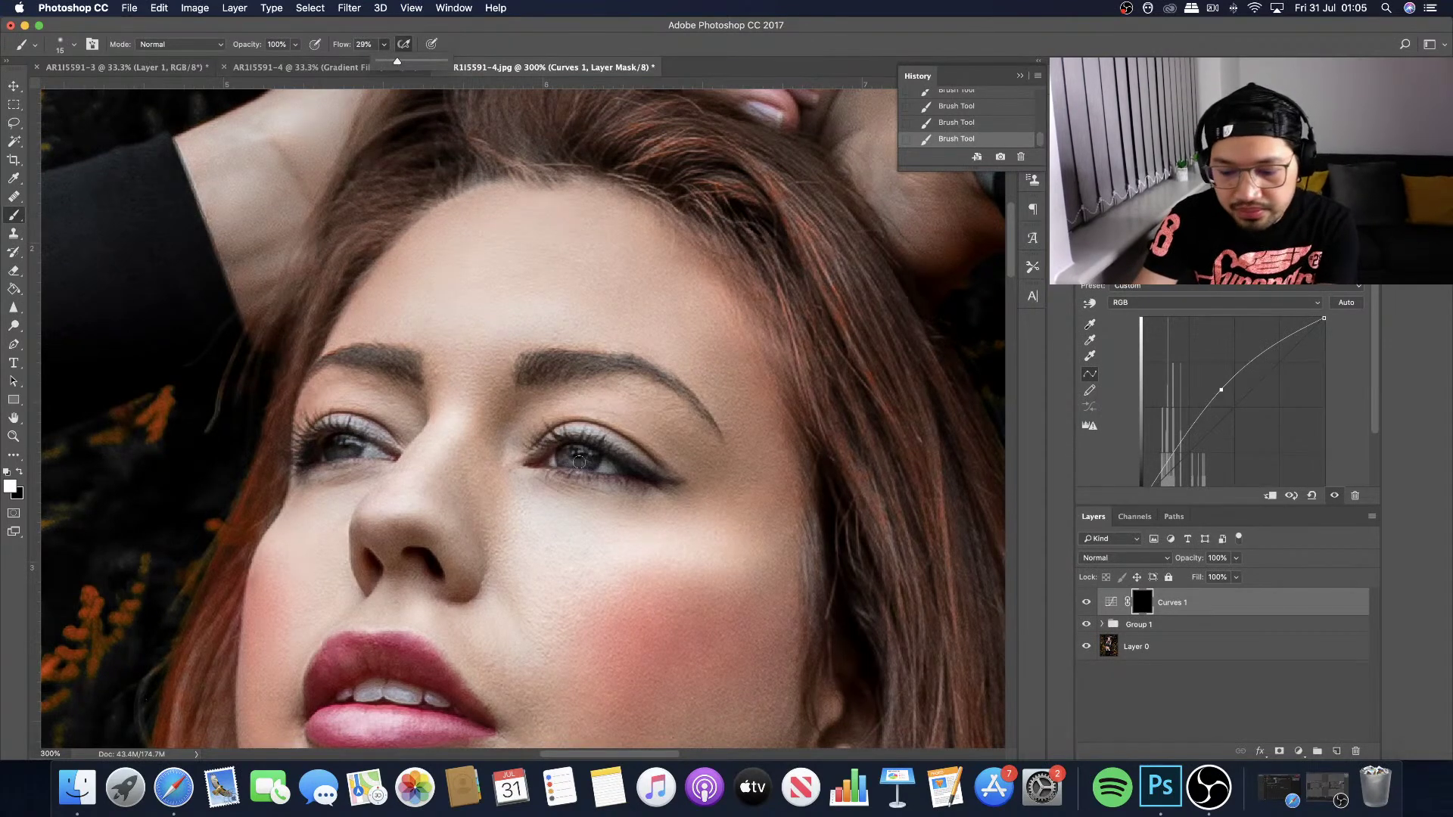
pyautogui.press('[')
pyautogui.press(']')
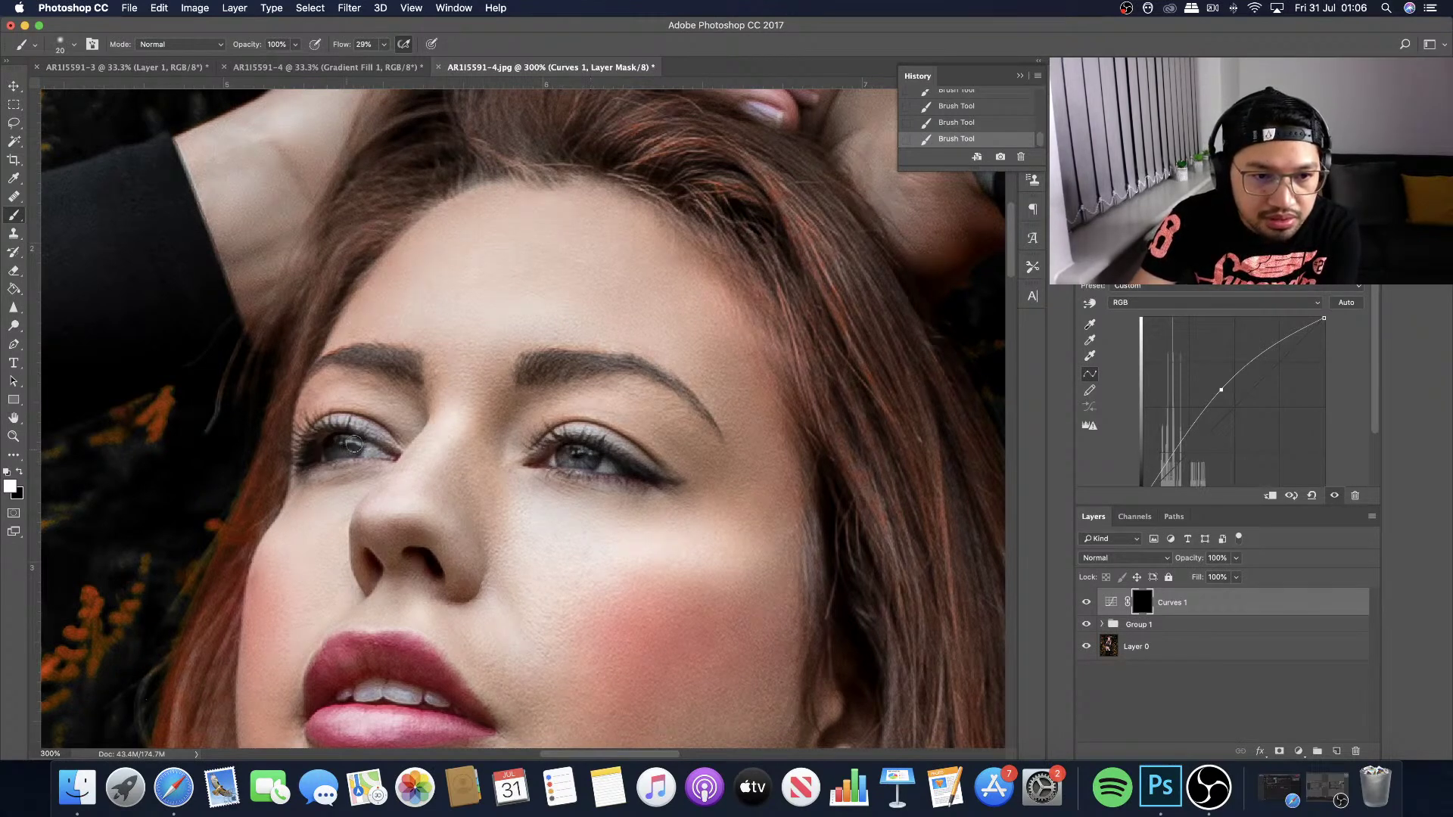
pyautogui.press('[')
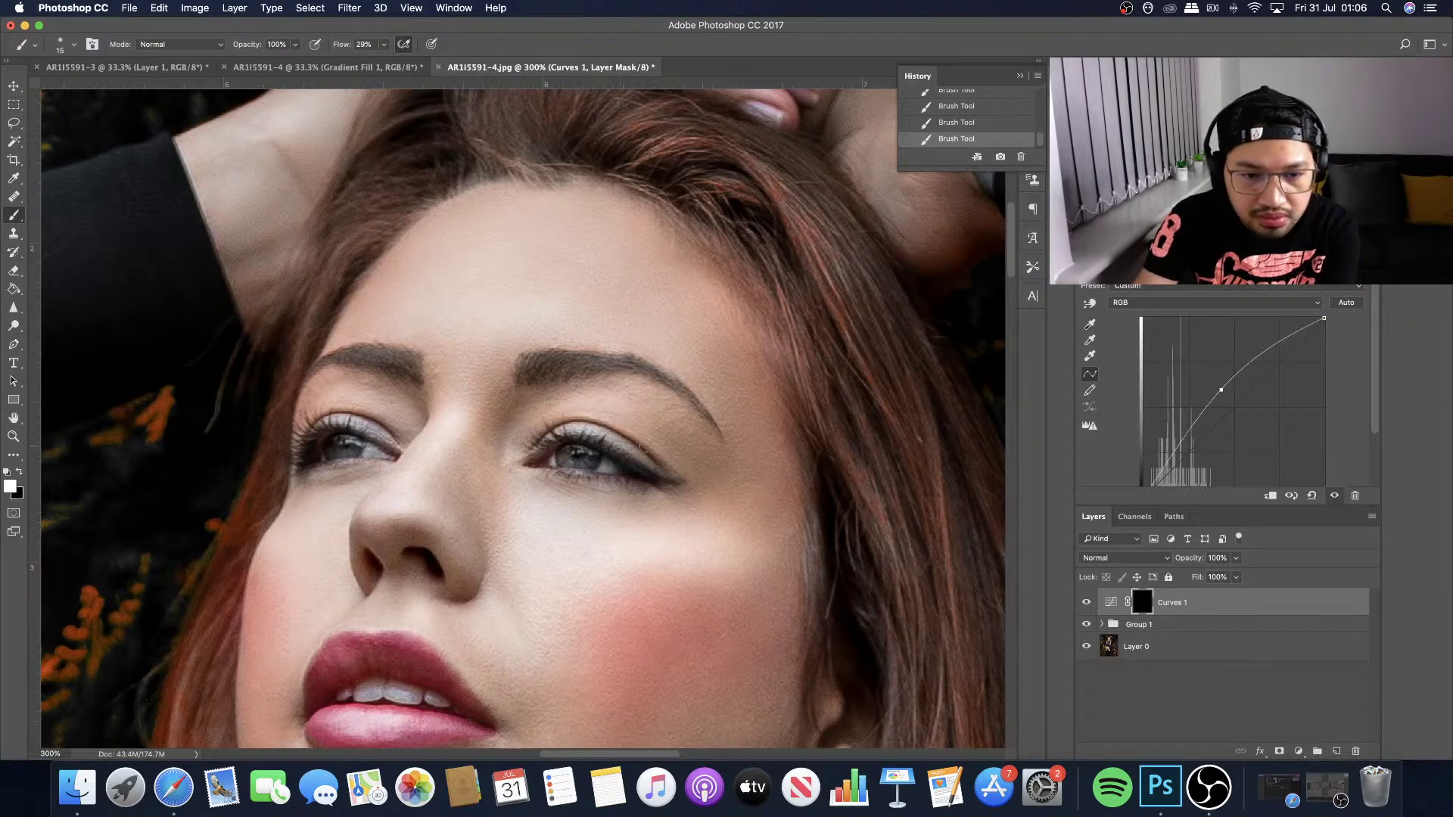
# Compare the whole portrait with and without the eye brightening by toggling the visibility of Curves 1.
pyautogui.press('super+minus')
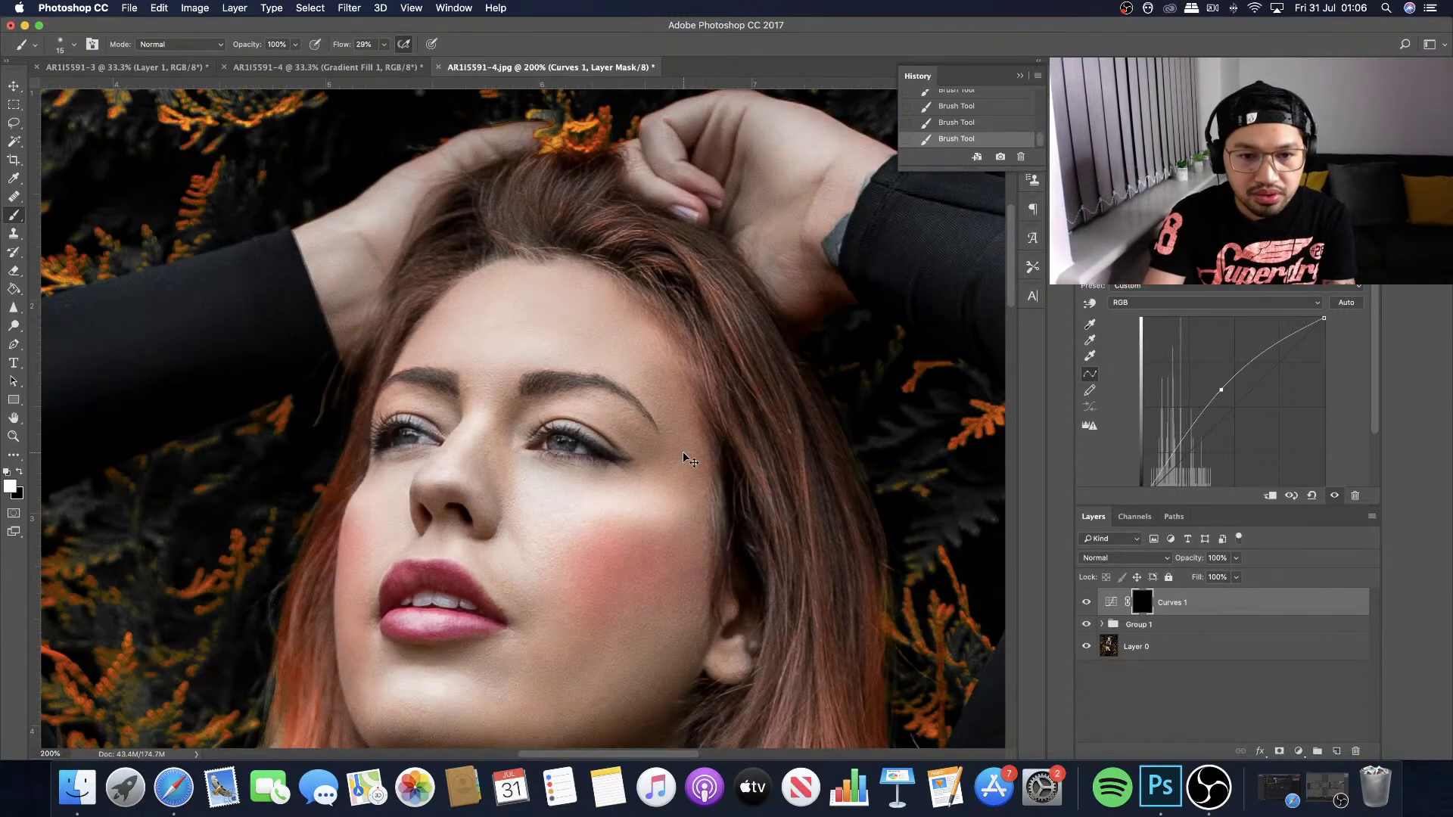
pyautogui.press('super+minus')
pyautogui.press('super+minus')
pyautogui.press('super+minus')
pyautogui.press('super+minus')
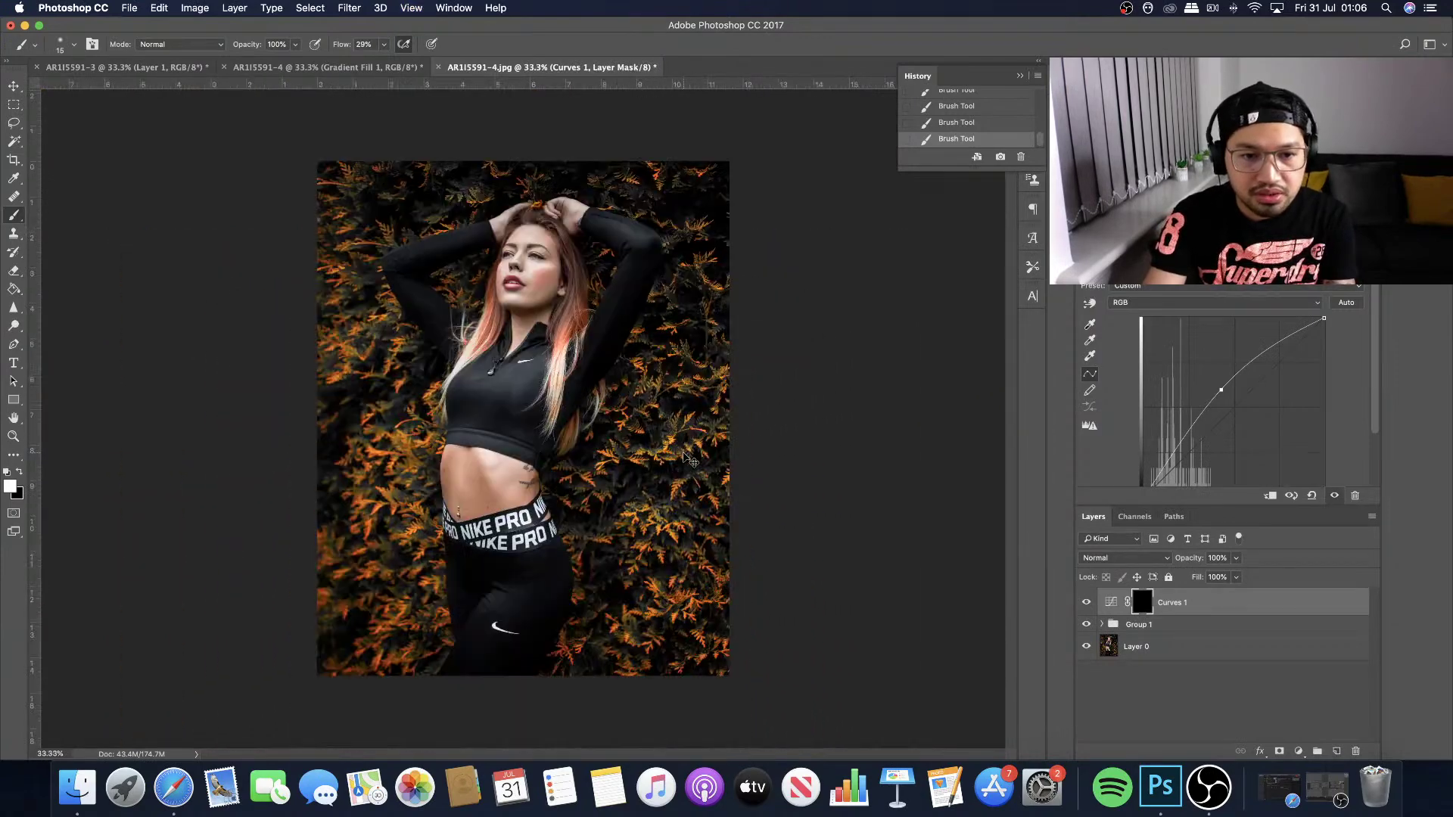
pyautogui.click(1085, 603)
pyautogui.click(1085, 603)
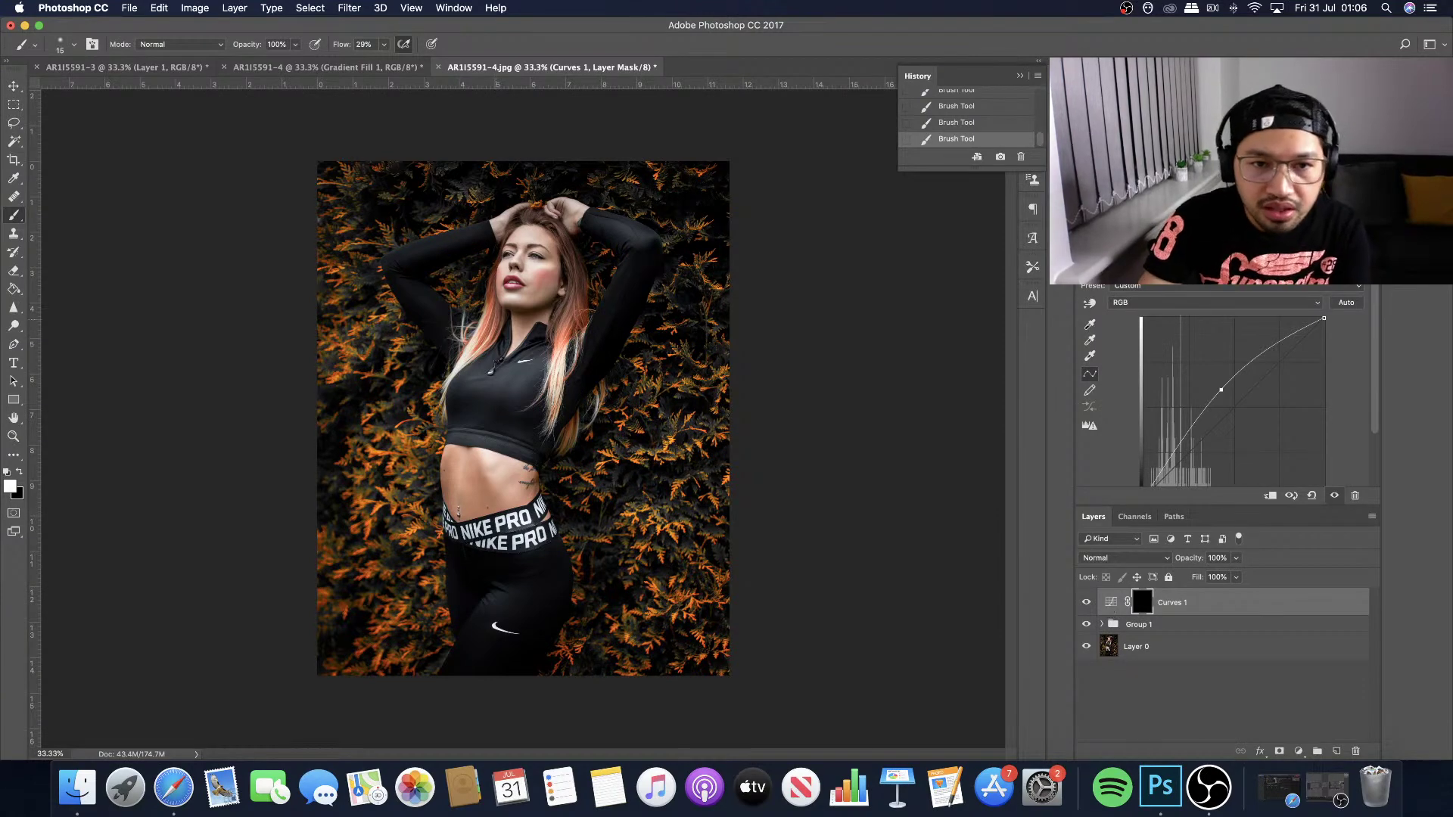
# Enlarge the brush to 60 px, lower its flow to 8%, and brighten the hair at the crown on the Curves 1 mask.
pyautogui.scroll(3, 499, 322)
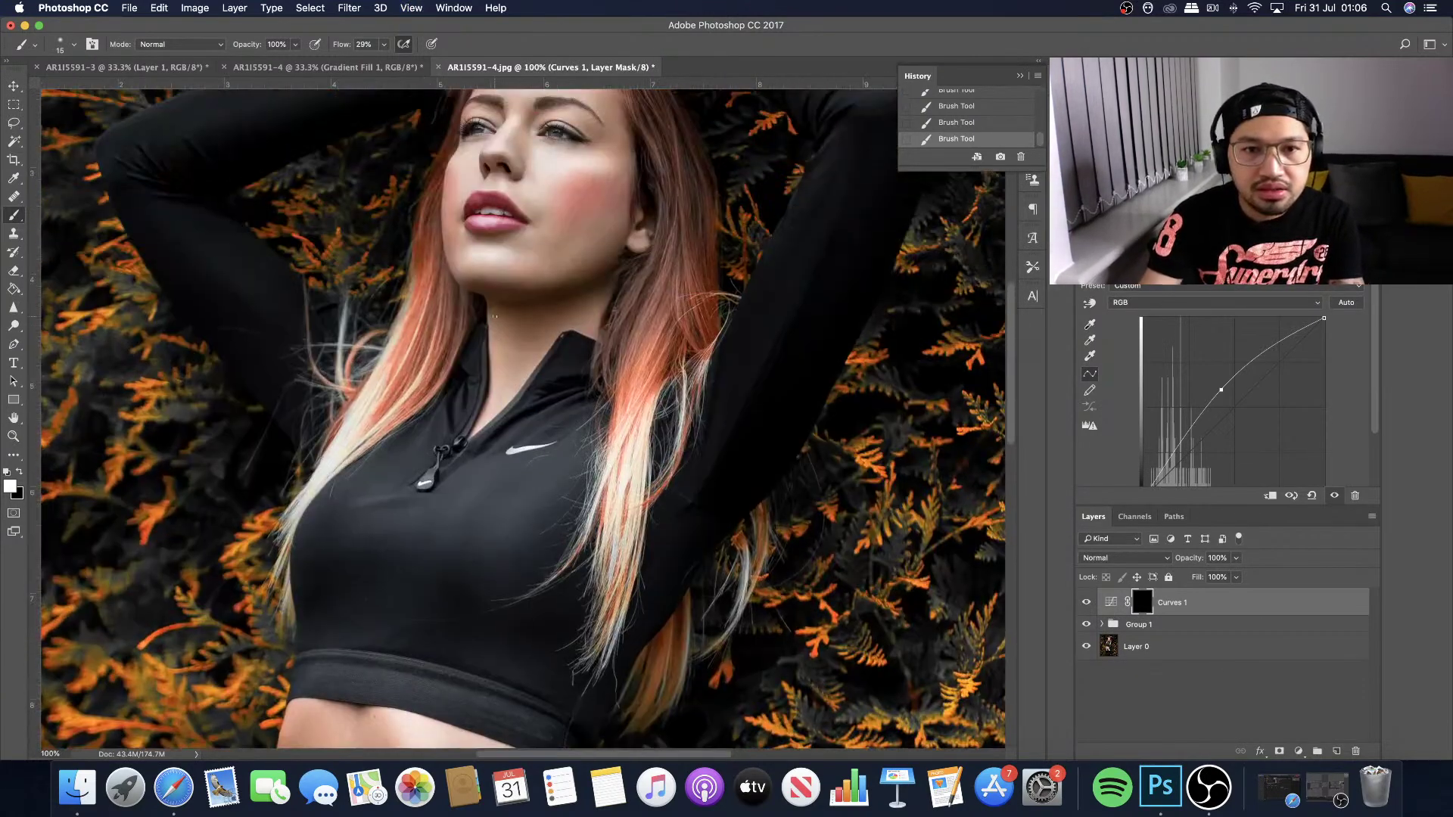
pyautogui.scroll(3, 522, 420)
pyautogui.press(']')
pyautogui.press(']')
pyautogui.press(']')
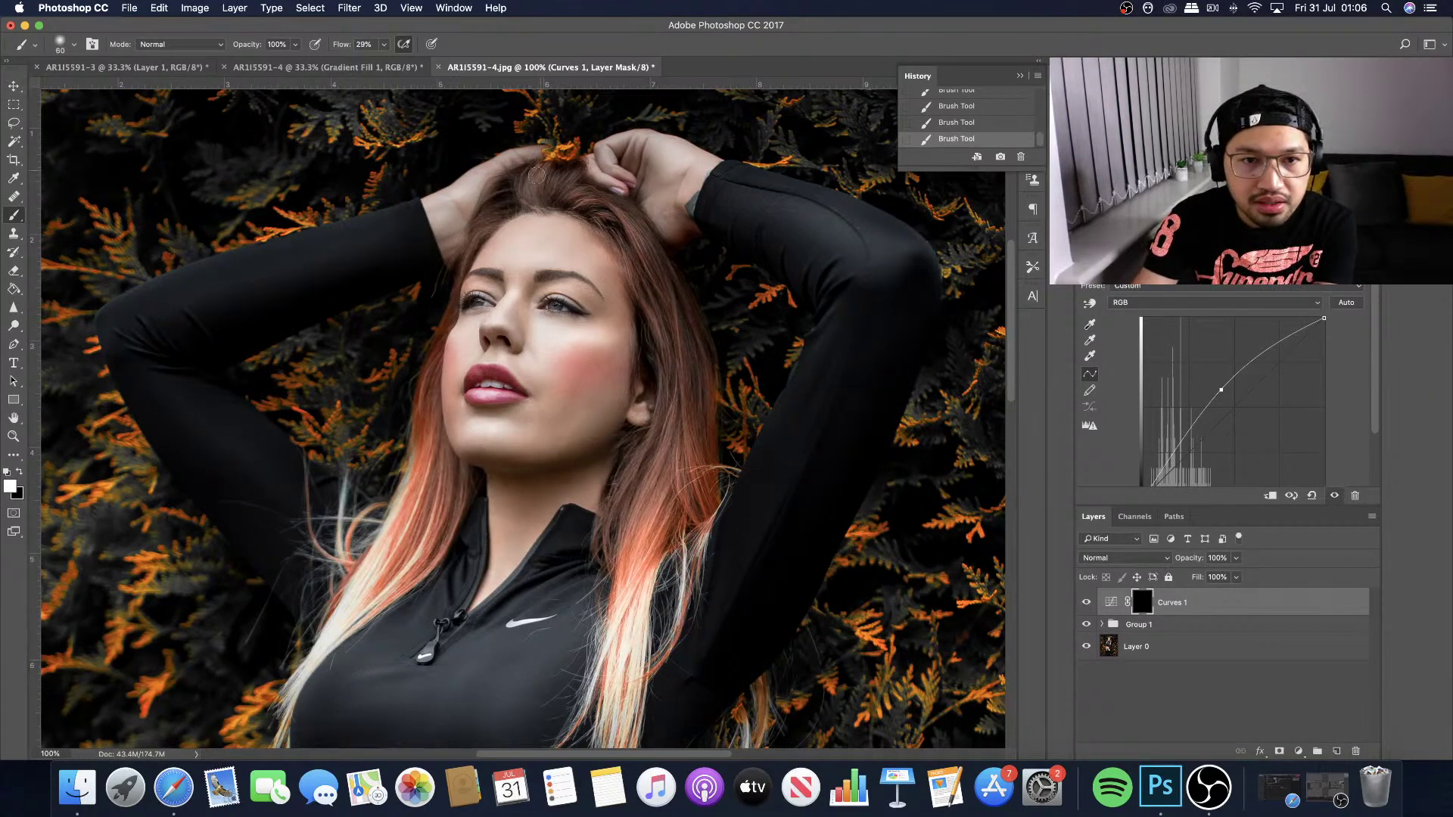
pyautogui.click(384, 45)
pyautogui.moveTo(379, 62); pyautogui.dragTo(367, 64)
pyautogui.click(552, 185)
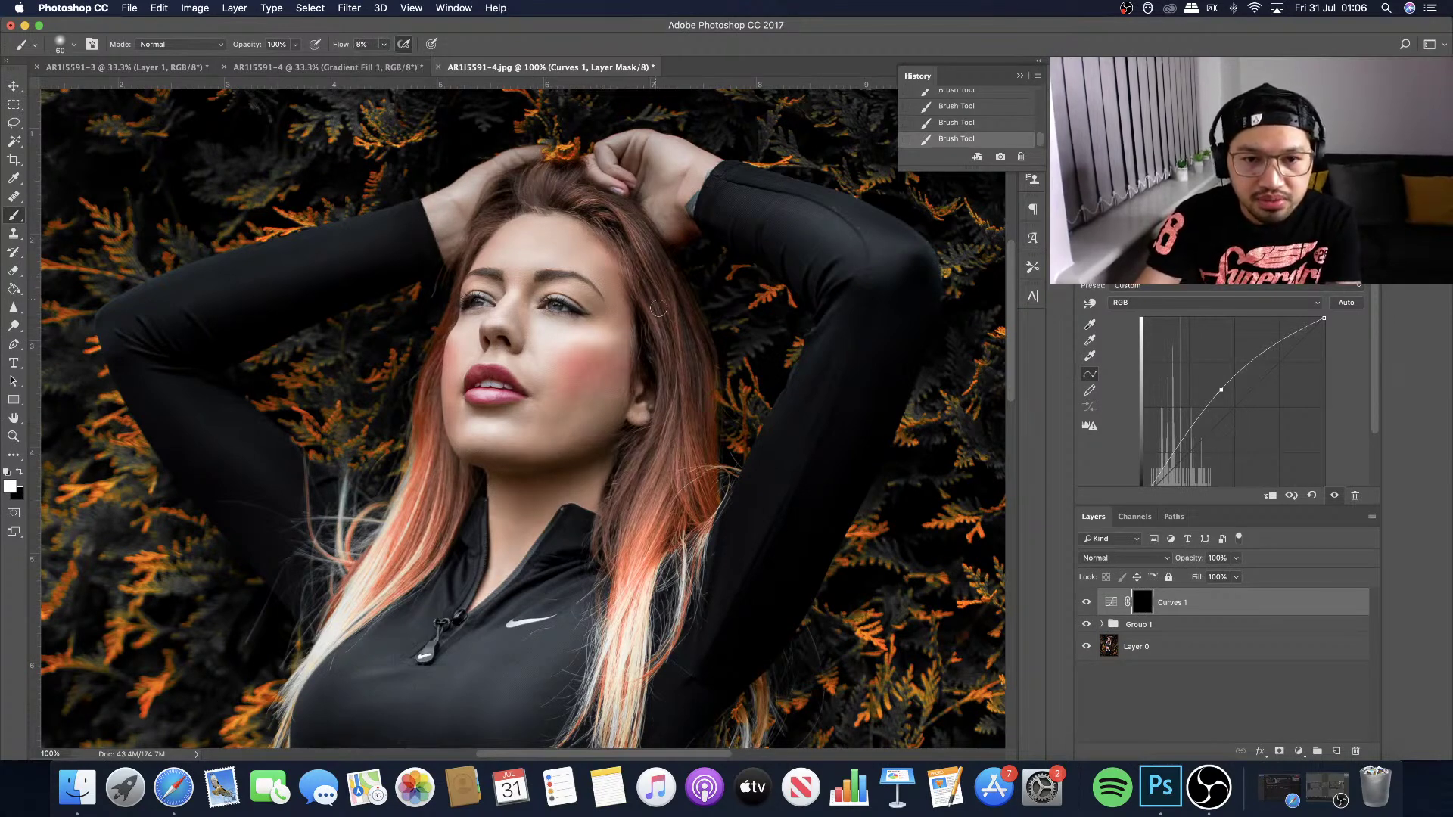
# Enlarge the brush to 80 px and brighten the hair on both sides of the face on the Curves 1 mask.
pyautogui.press(']')
pyautogui.press(']')
pyautogui.press(']')
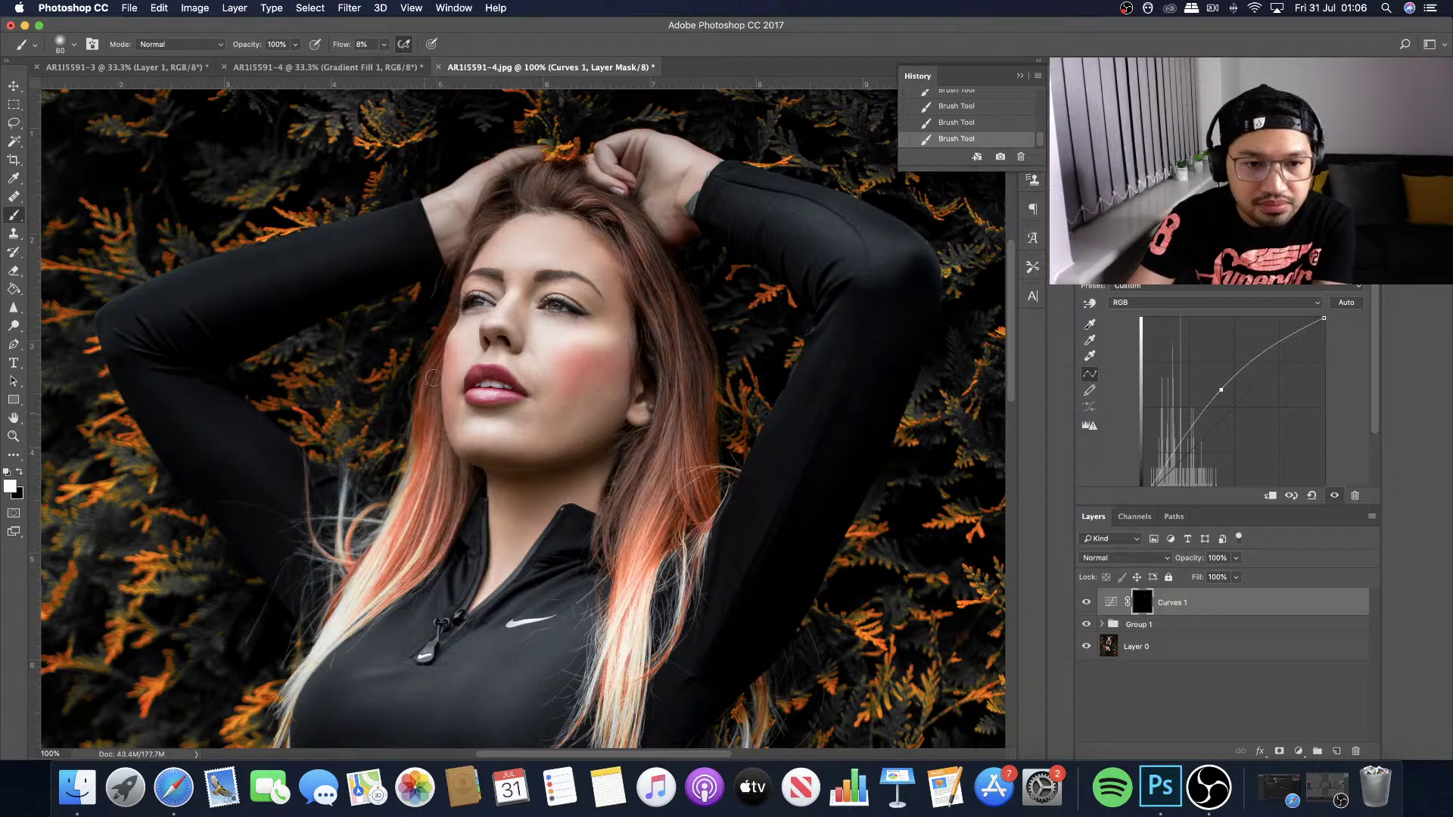
pyautogui.press(']')
pyautogui.press(']')
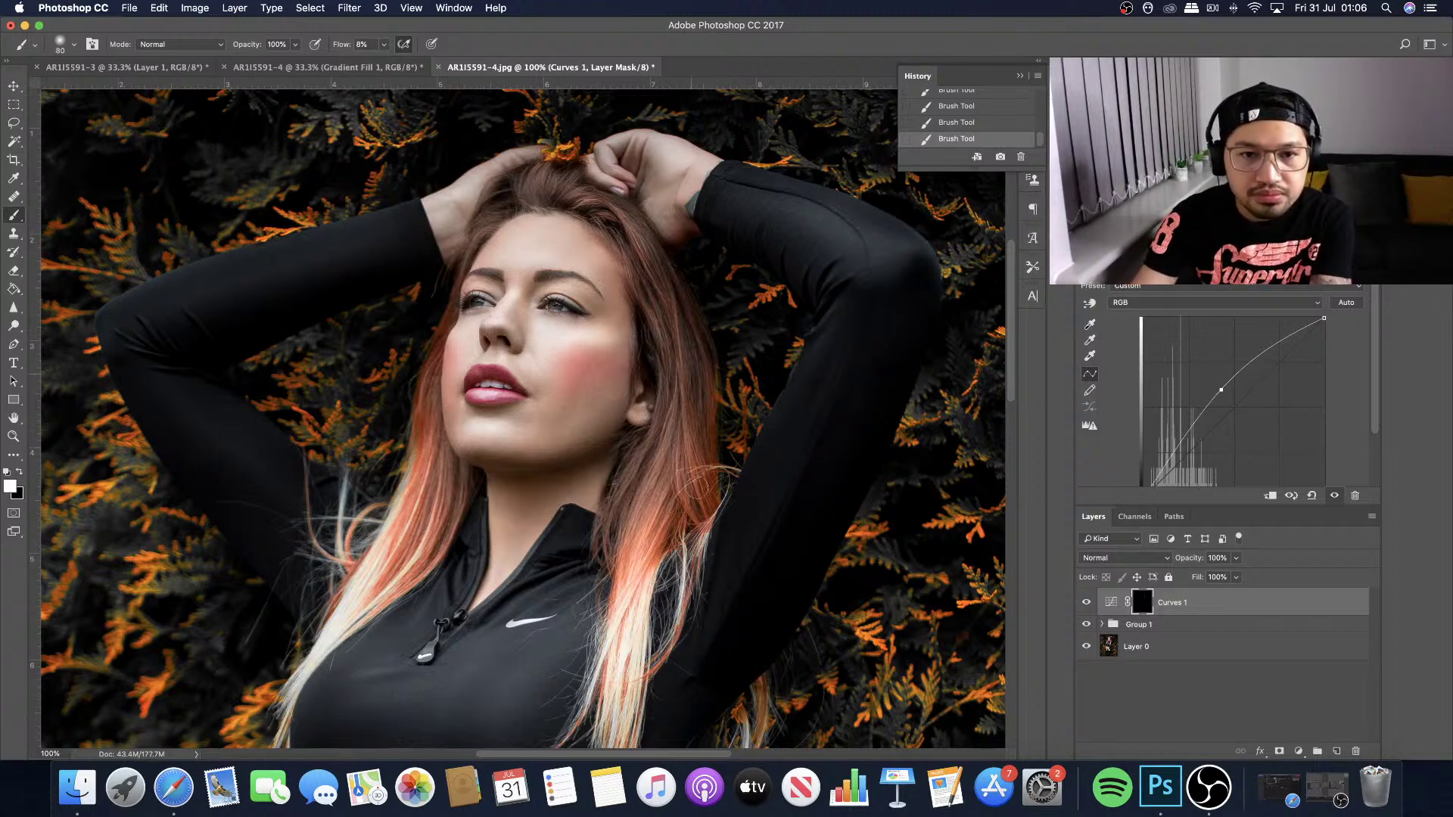
pyautogui.press('super+minus')
pyautogui.press('super+minus')
pyautogui.press('super+minus')
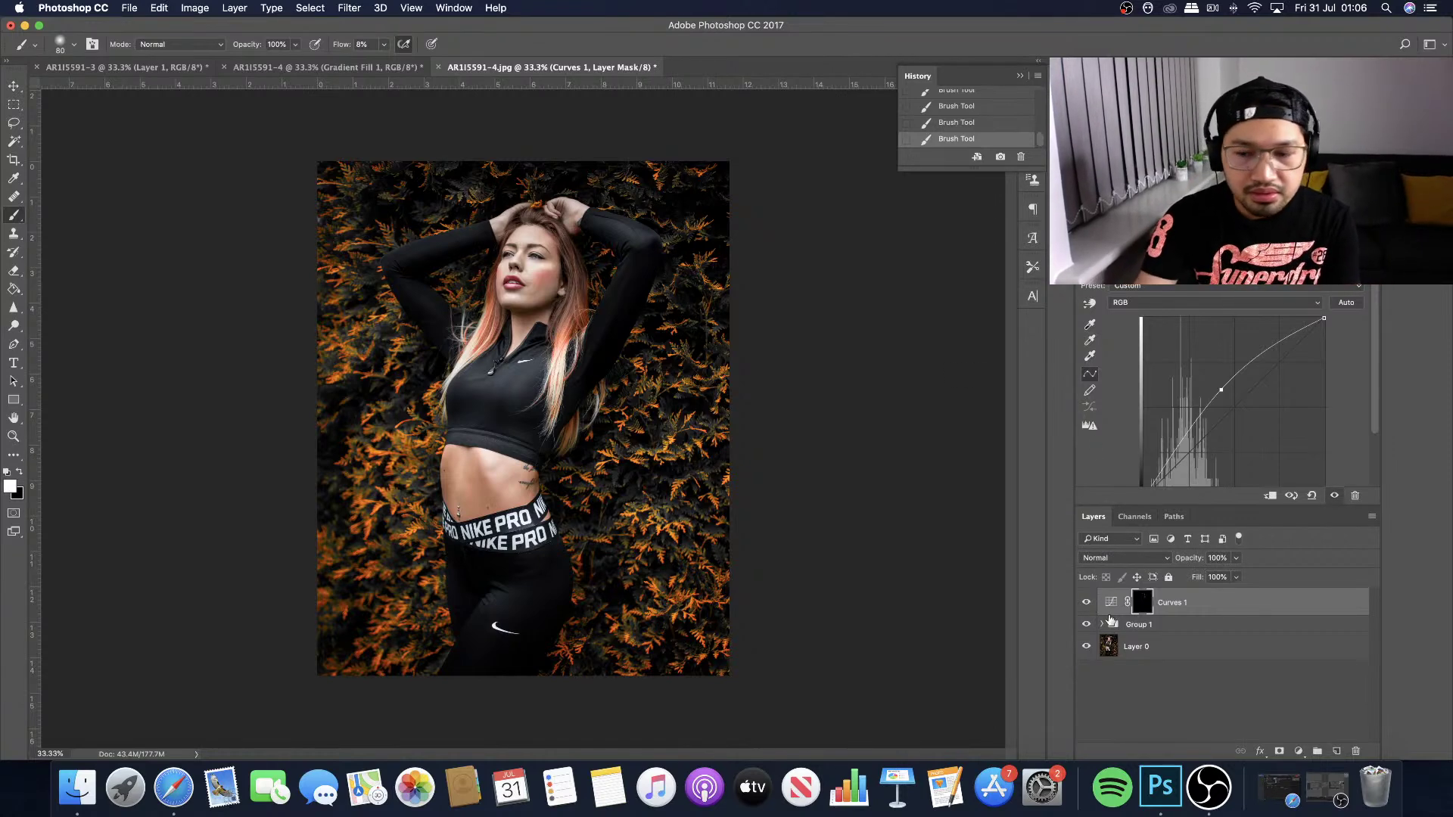
# Add a second Curves adjustment layer, anchor the midtones with a point, and lift the black point to output 7.
pyautogui.click(1299, 751)
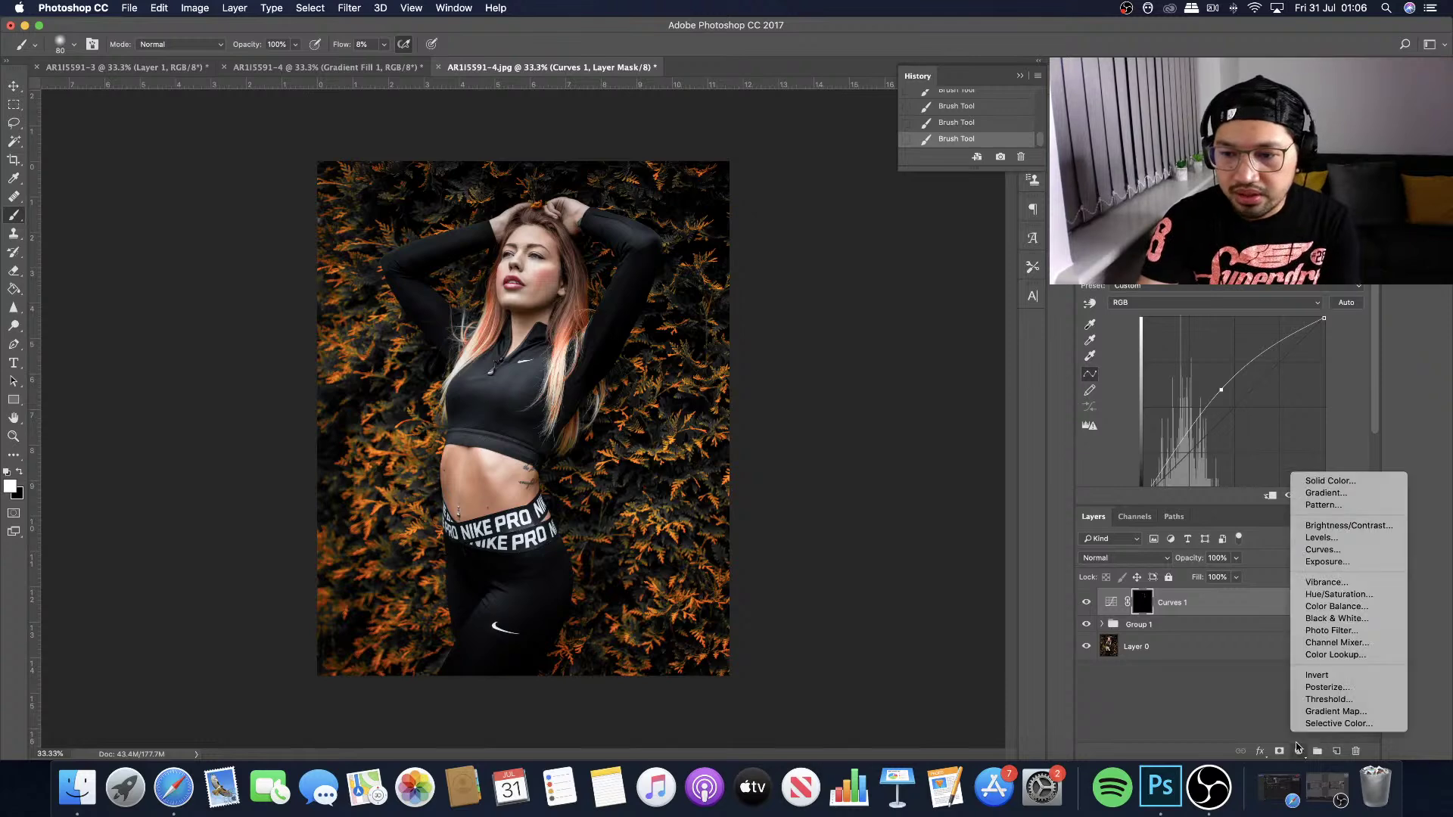
pyautogui.click(1321, 552)
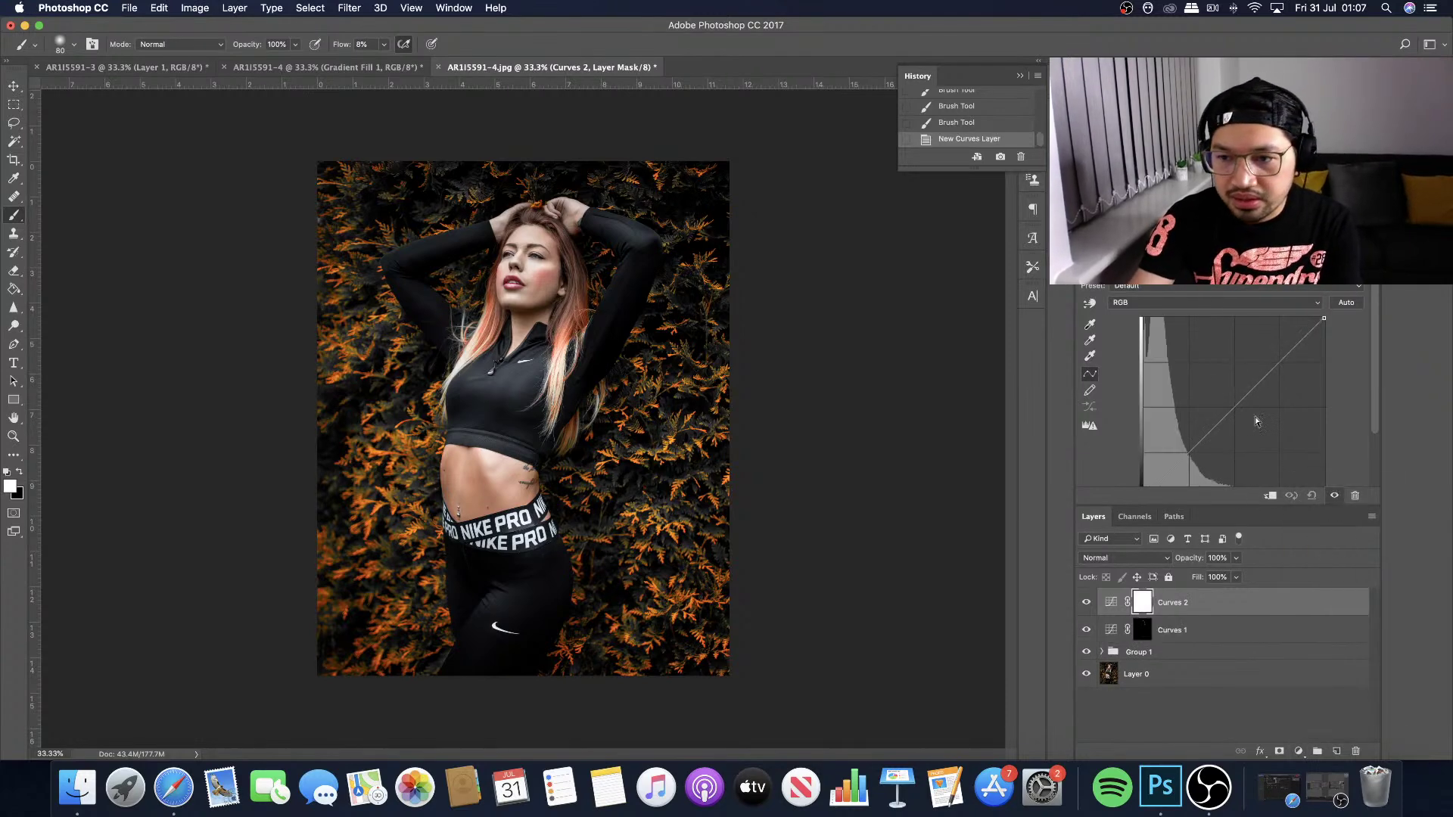
pyautogui.moveTo(1237, 405); pyautogui.dragTo(1237, 408)
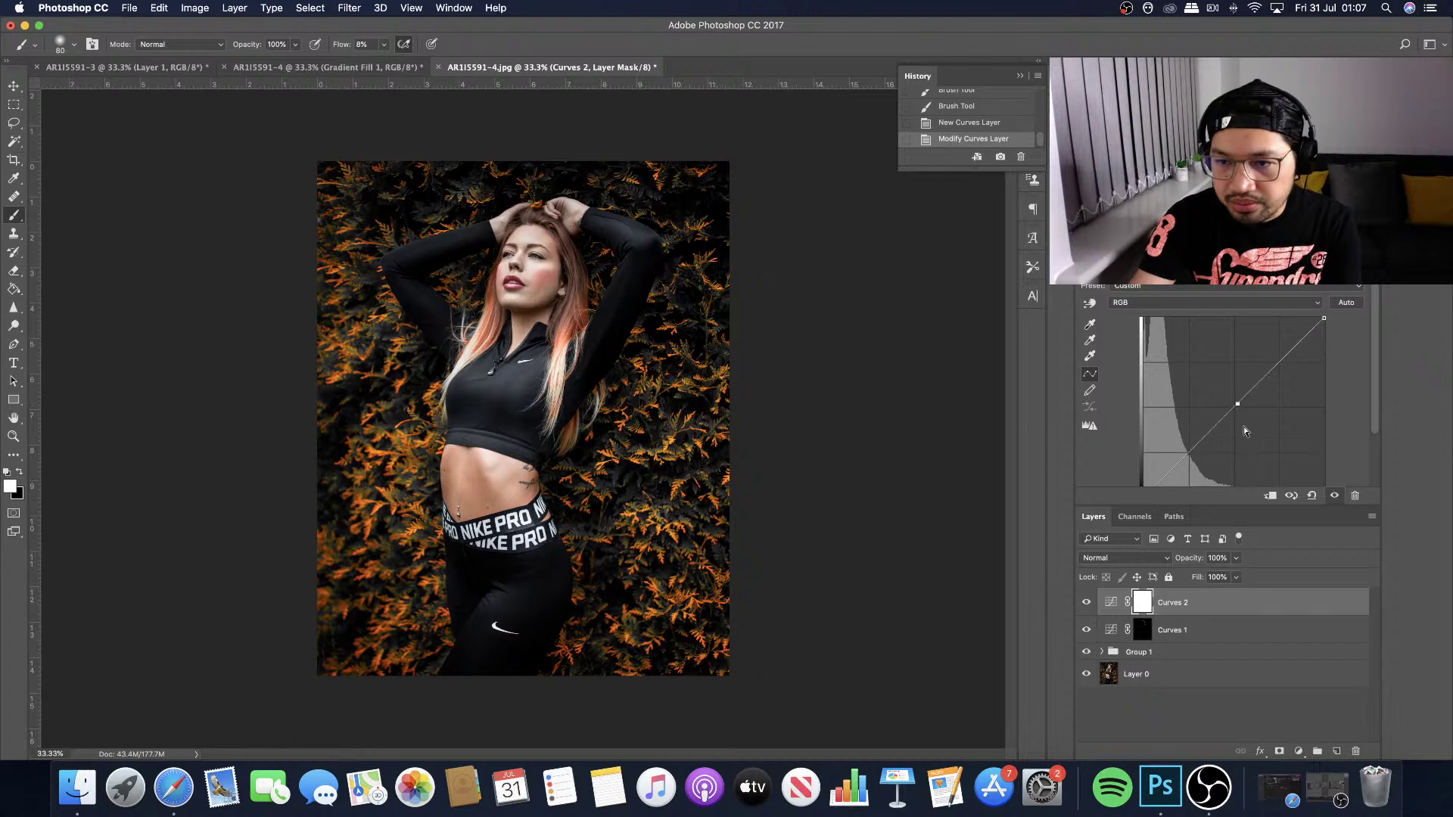
pyautogui.scroll(-2, 1244, 432)
pyautogui.moveTo(1143, 439); pyautogui.dragTo(1140, 435)
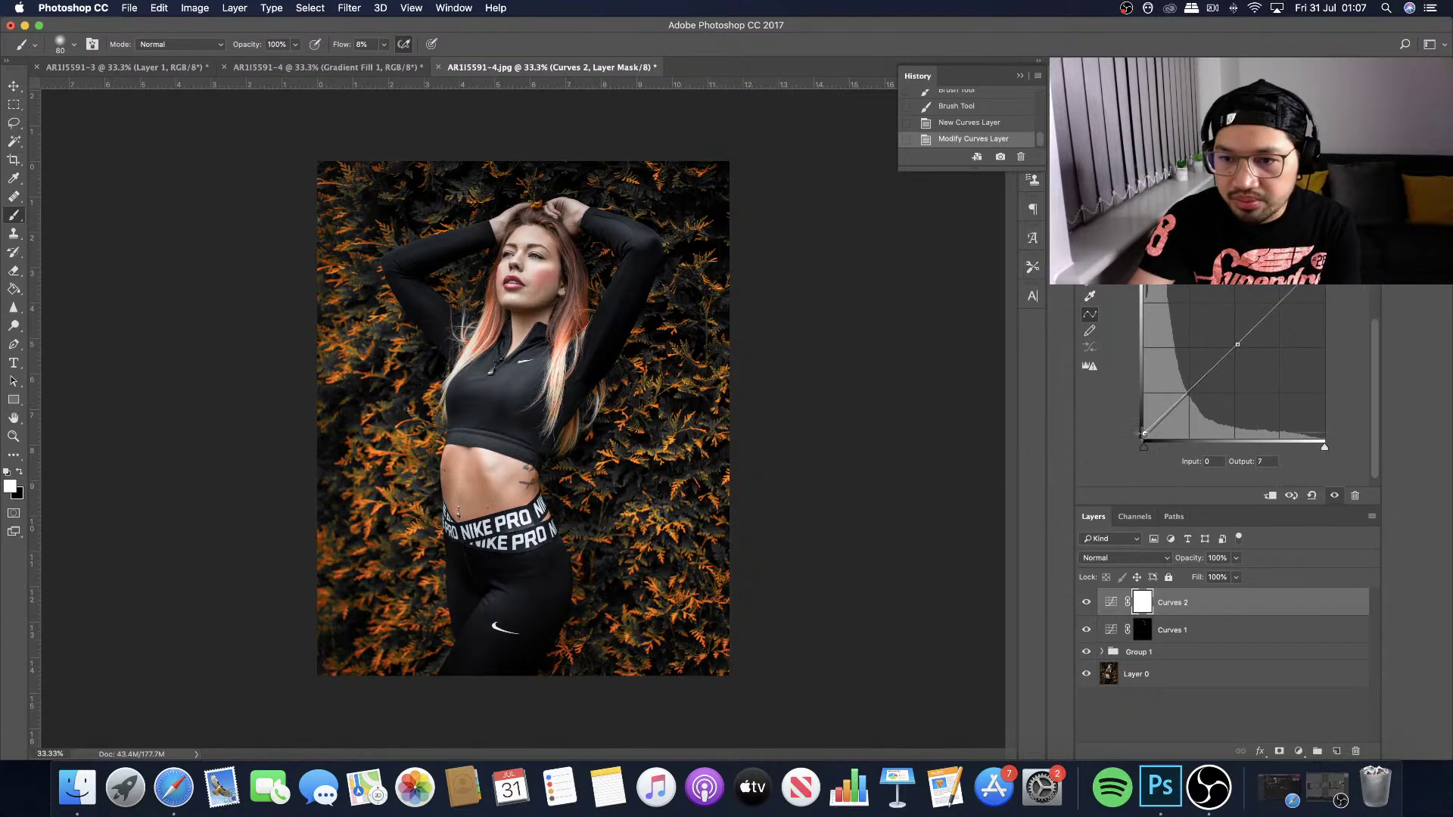
# Add two shadow points to the Curves 2 curve, at input 22, output 26 and at input 59, output 59.
pyautogui.click(1179, 402)
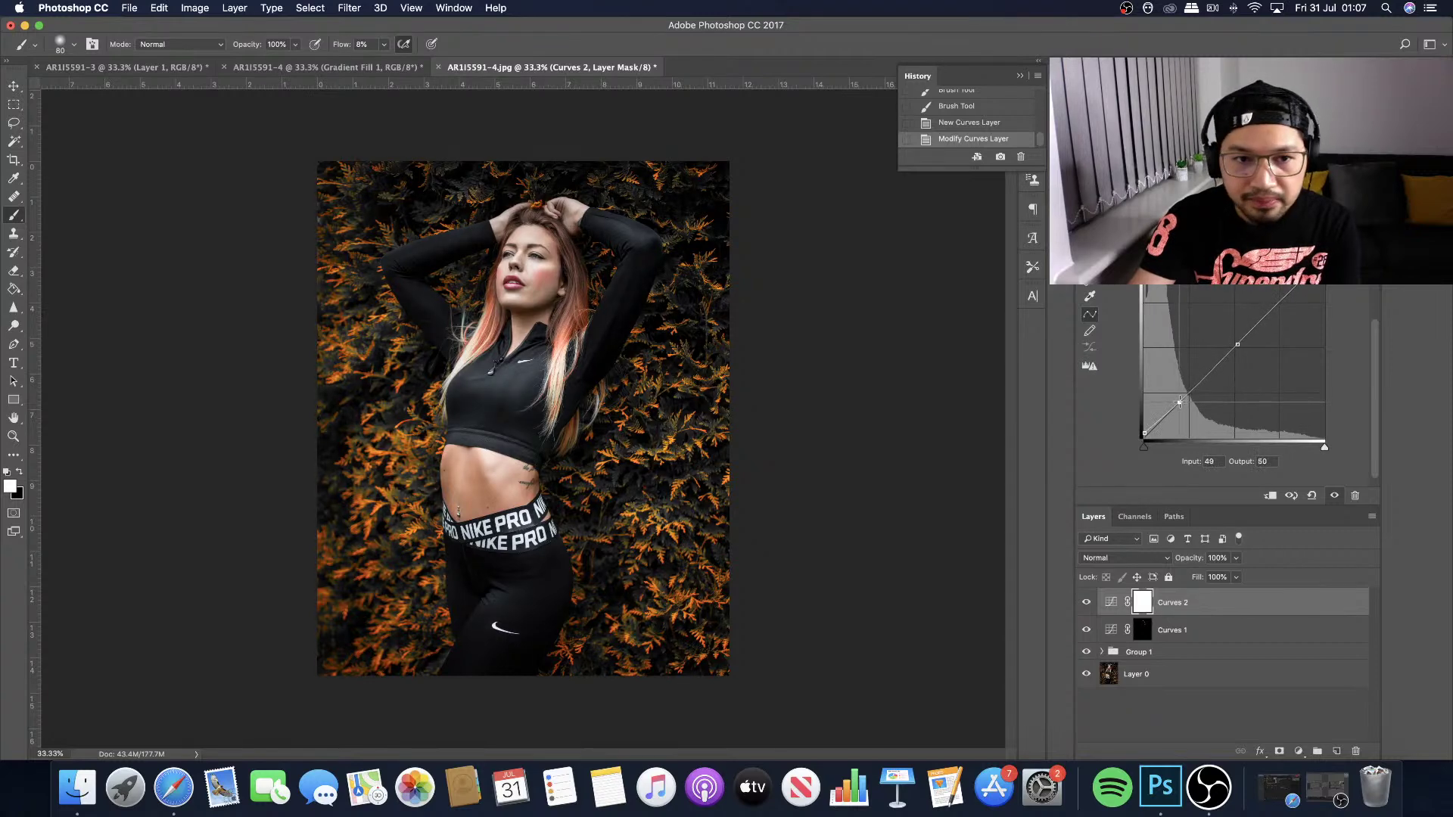
pyautogui.click(1160, 419)
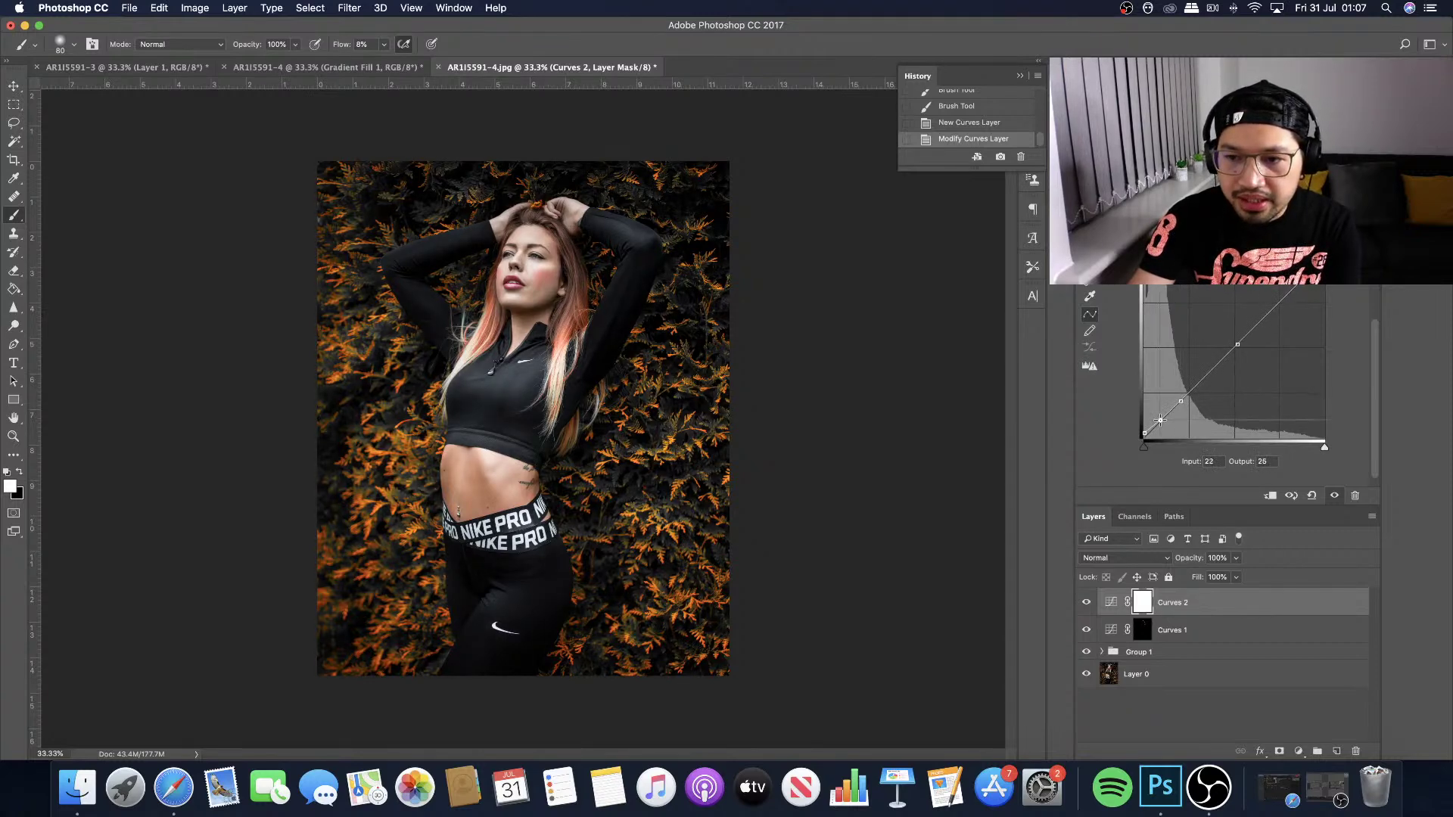
pyautogui.moveTo(1182, 402); pyautogui.dragTo(1186, 395)
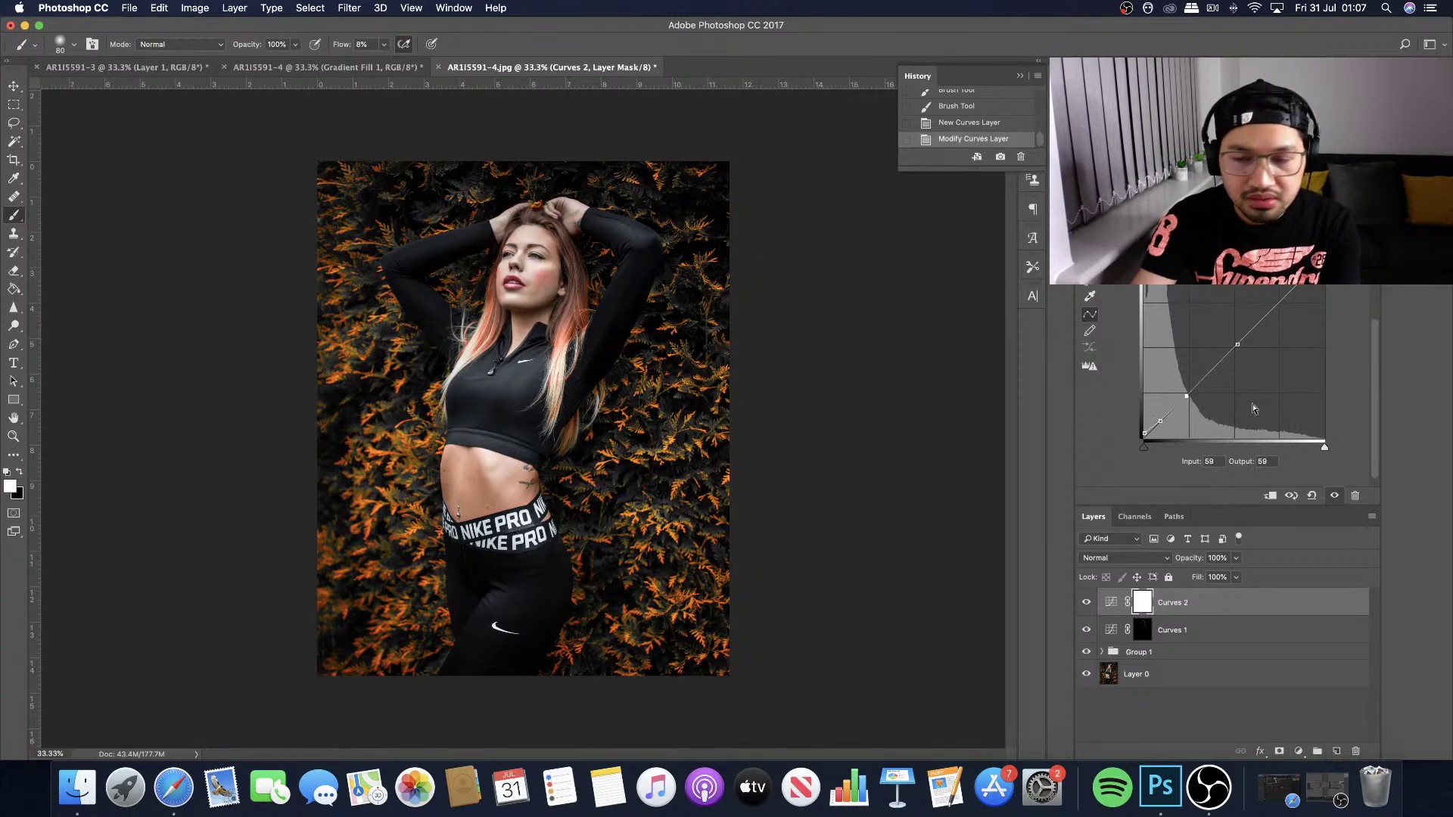
# Add a raised highlights point to the Curves 2 curve and pull its white point slightly down, comparing with the layer hidden and shown.
pyautogui.scroll(2, 1255, 409)
pyautogui.moveTo(1280, 341); pyautogui.dragTo(1328, 301)
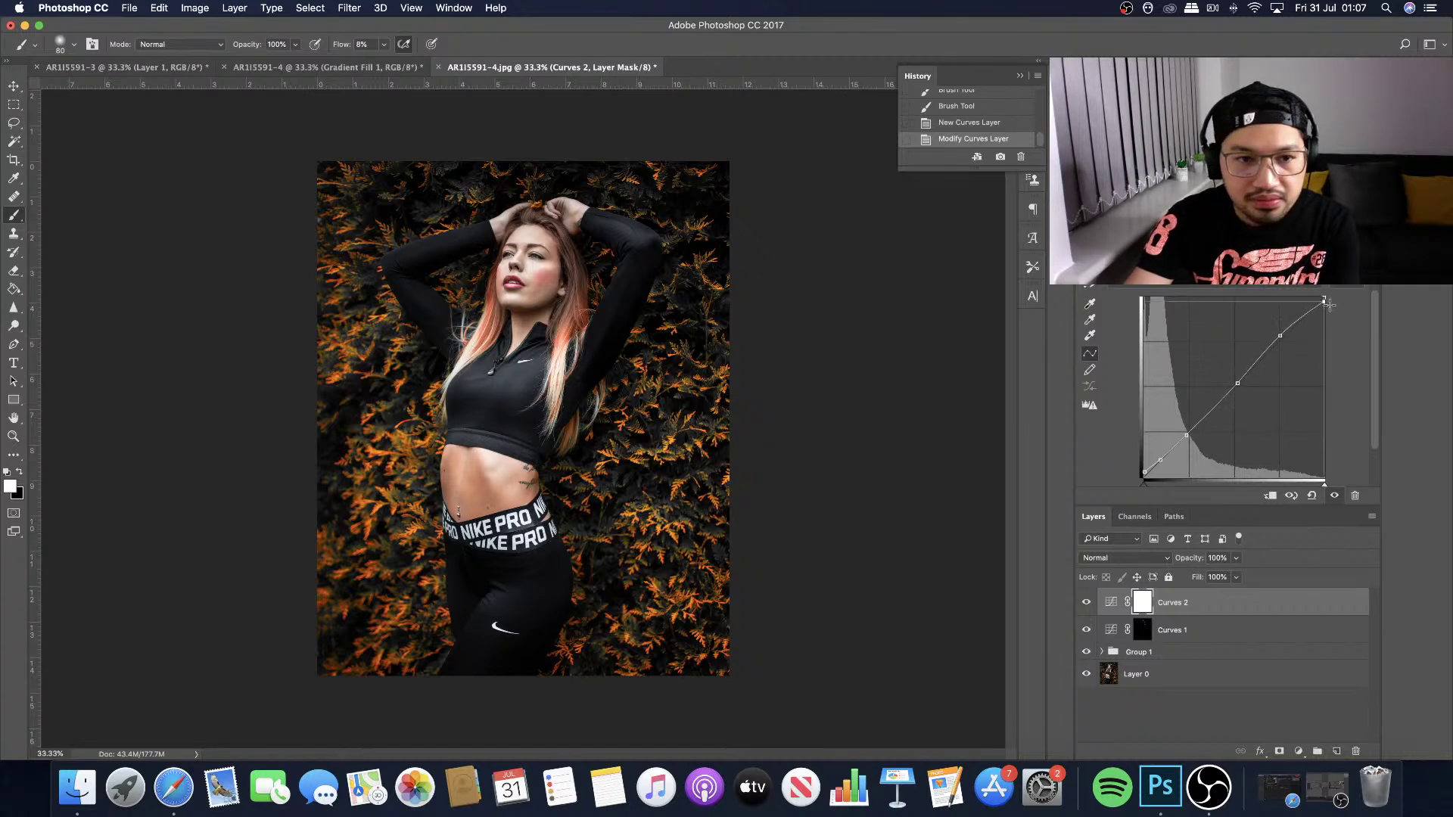
pyautogui.click(1087, 603)
pyautogui.click(1086, 603)
pyautogui.click(1086, 604)
pyautogui.click(1088, 604)
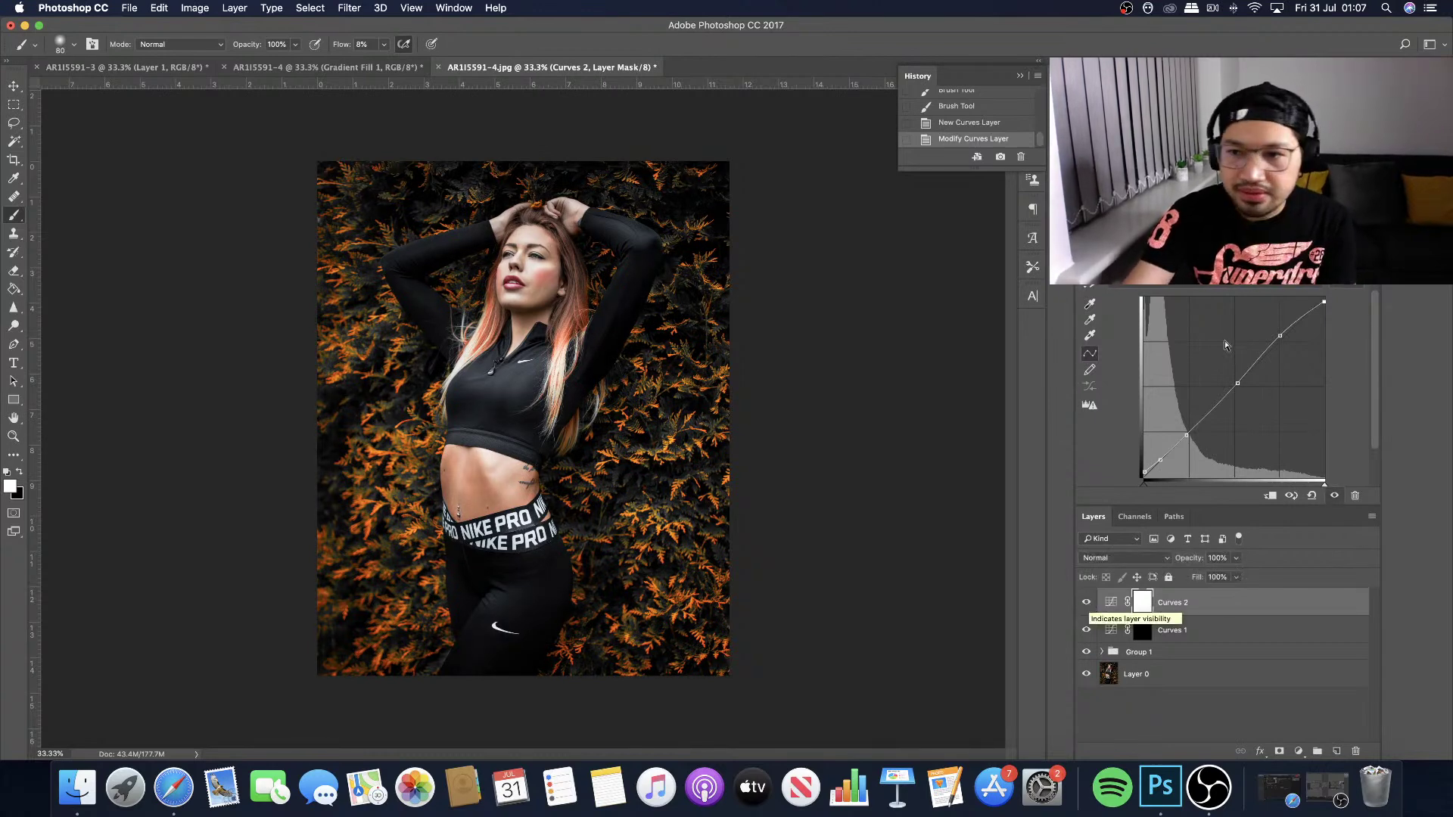
# Nudge the Curves 2 highlights point slightly and compare the portrait with the layer hidden and shown.
pyautogui.click(1281, 335)
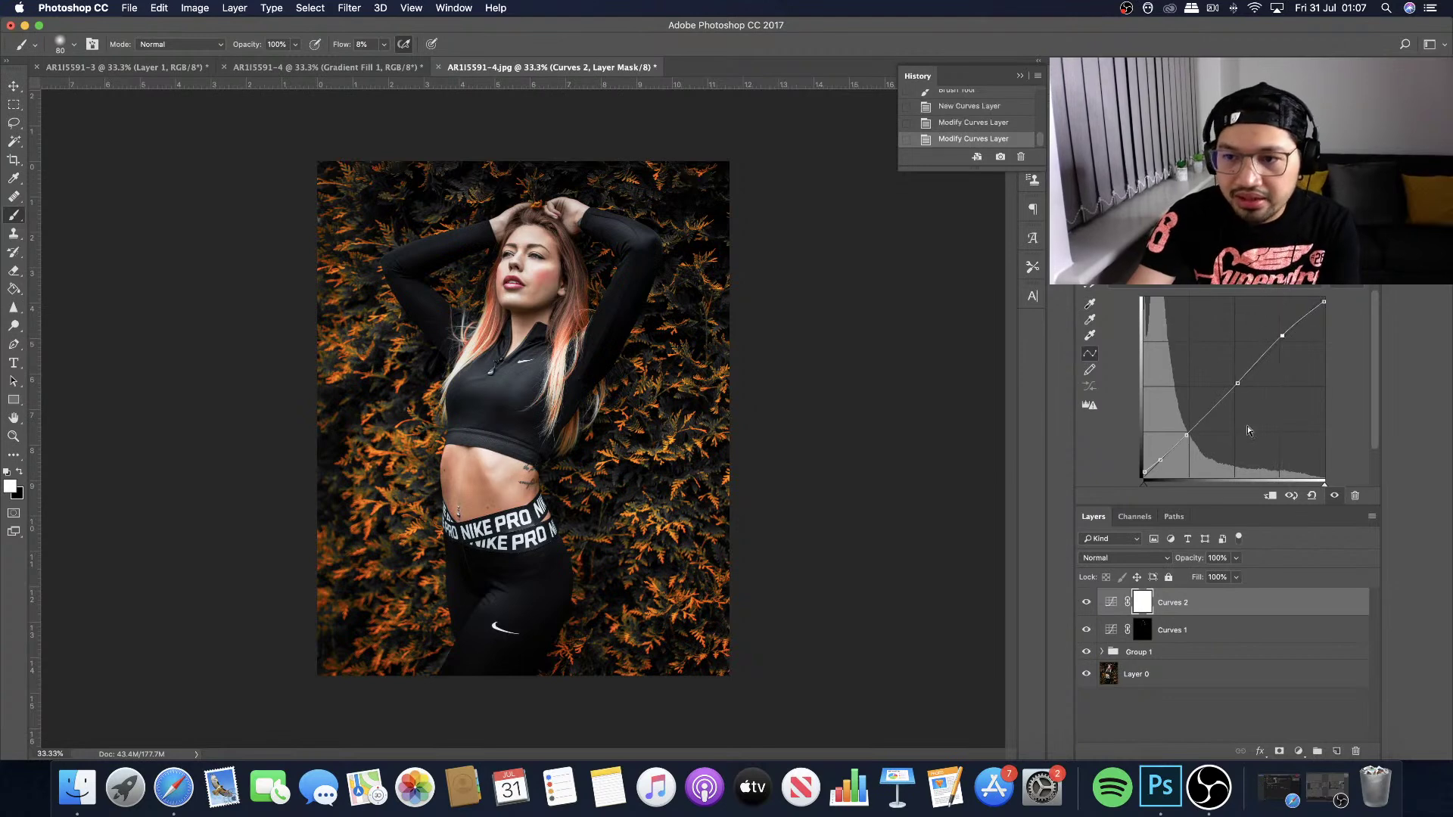
pyautogui.click(1087, 604)
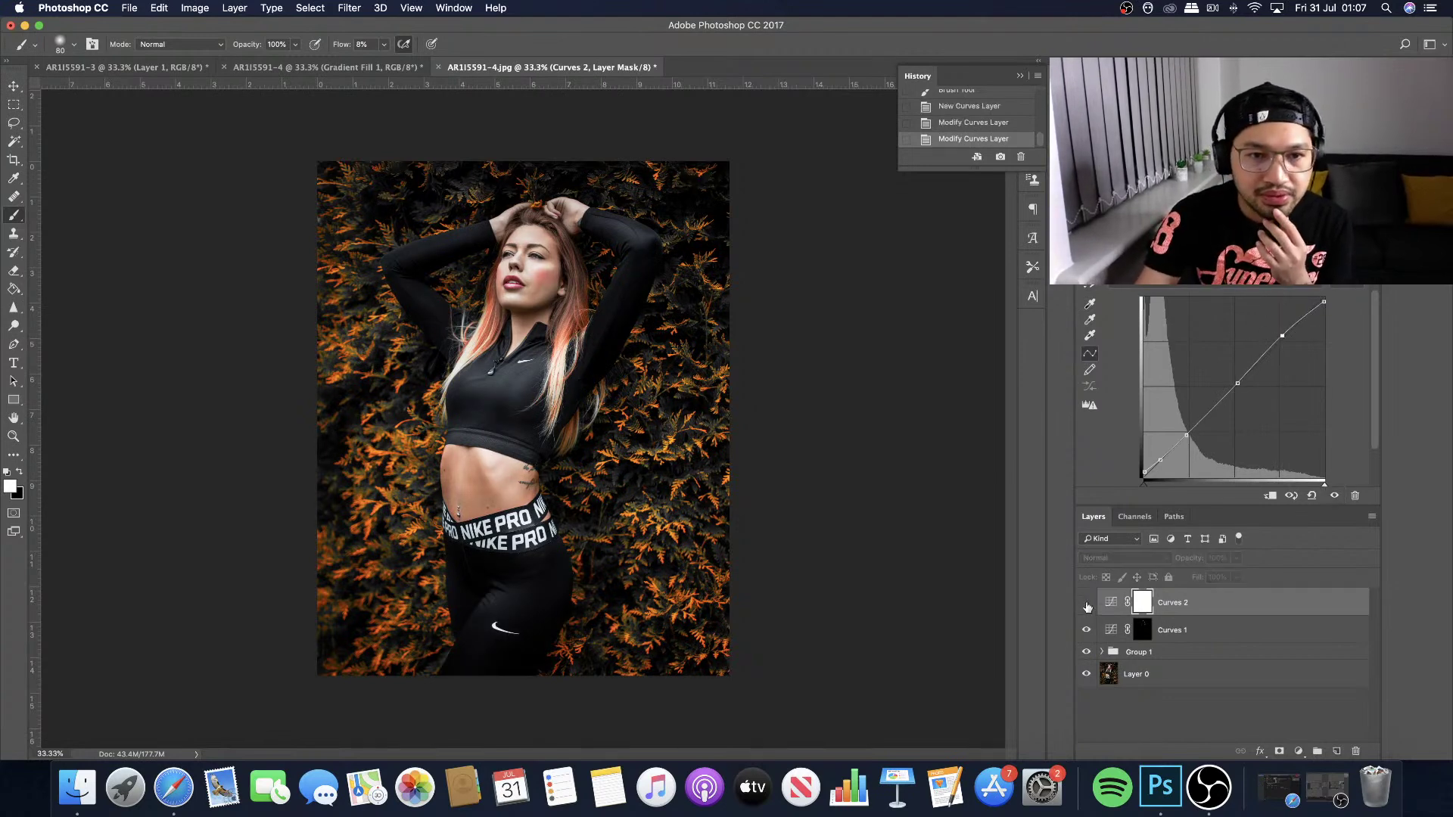
pyautogui.click(1087, 603)
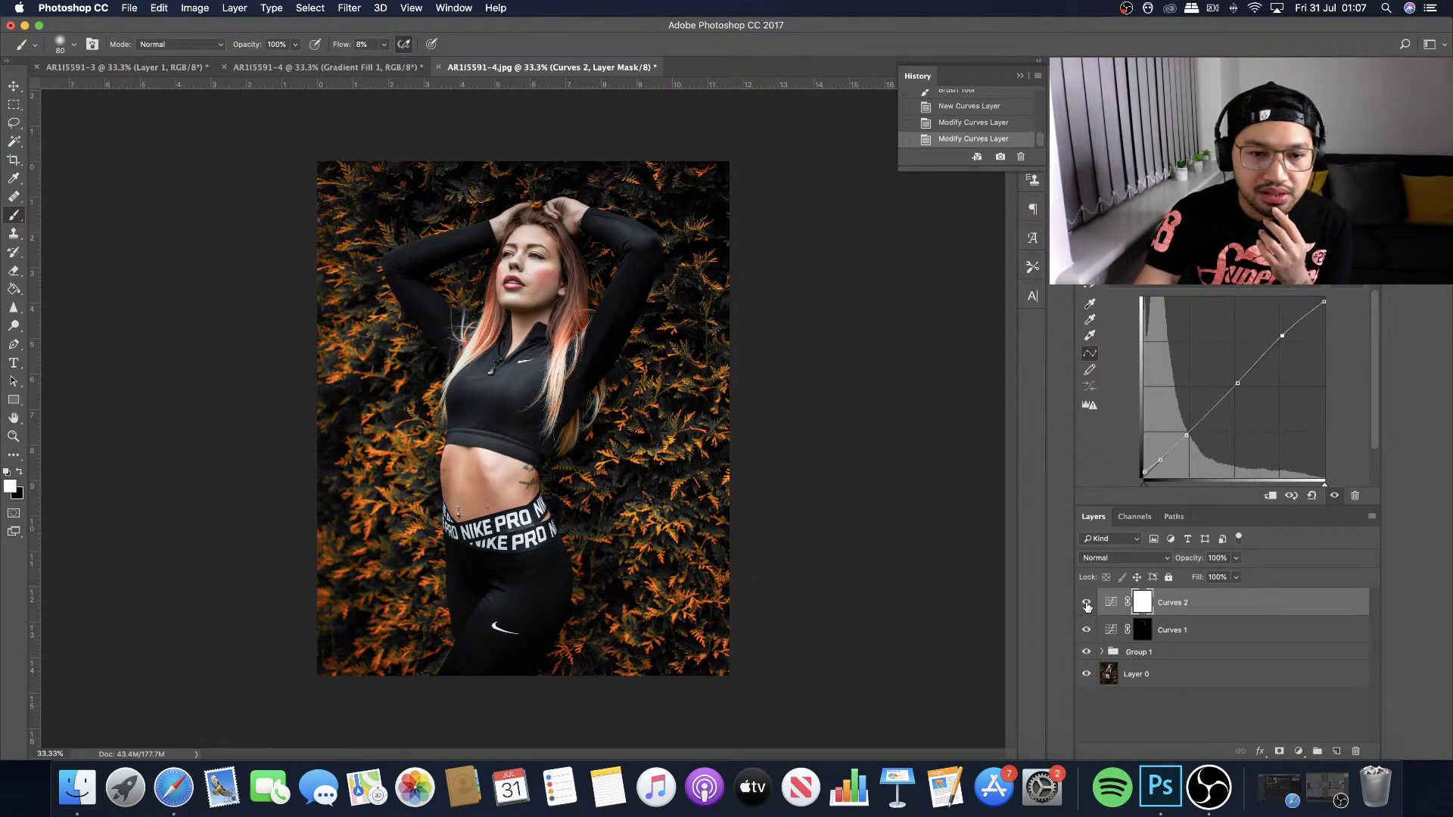
pyautogui.press('XF86MonBrightnessUp')
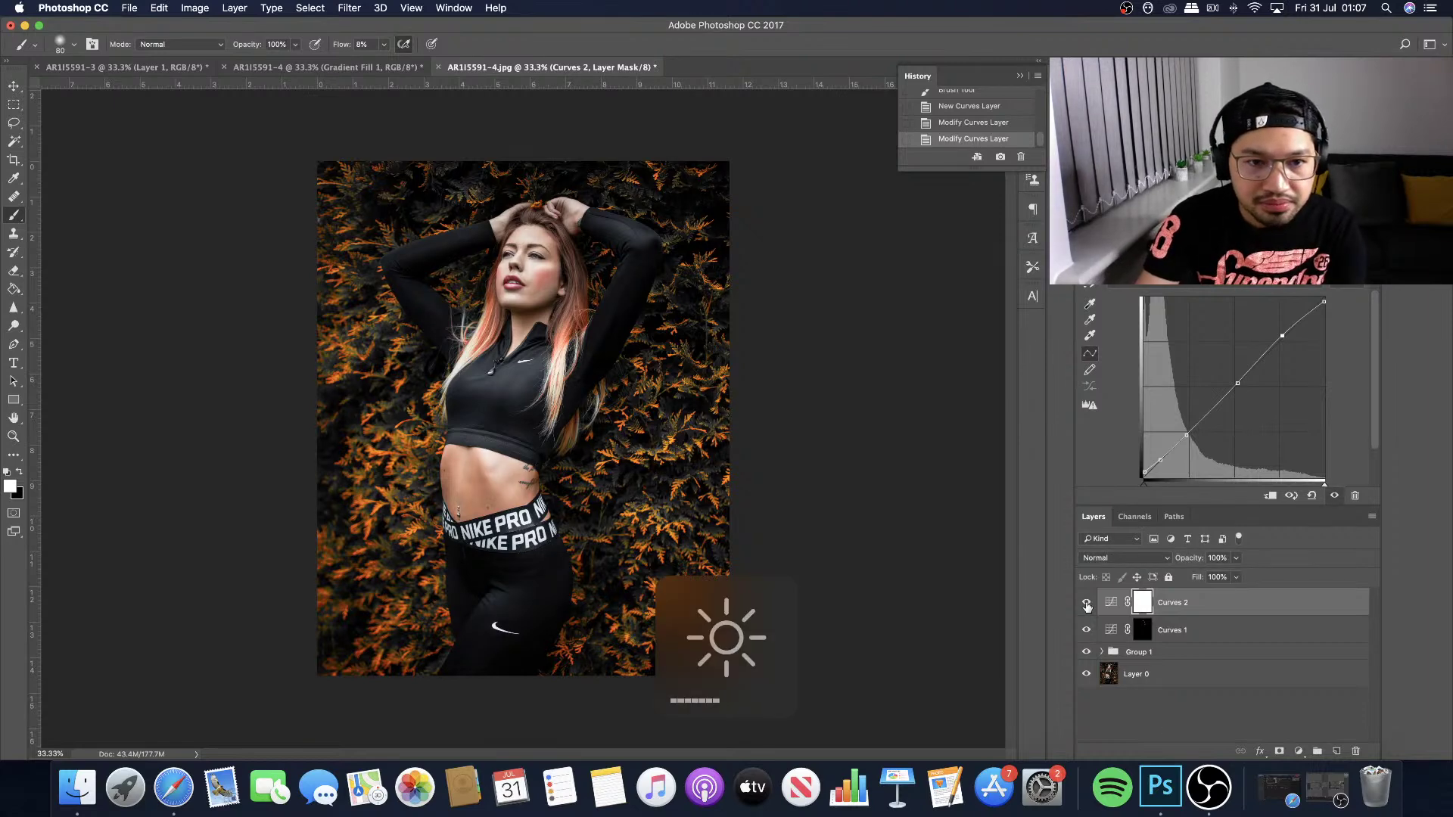
pyautogui.click(1088, 604)
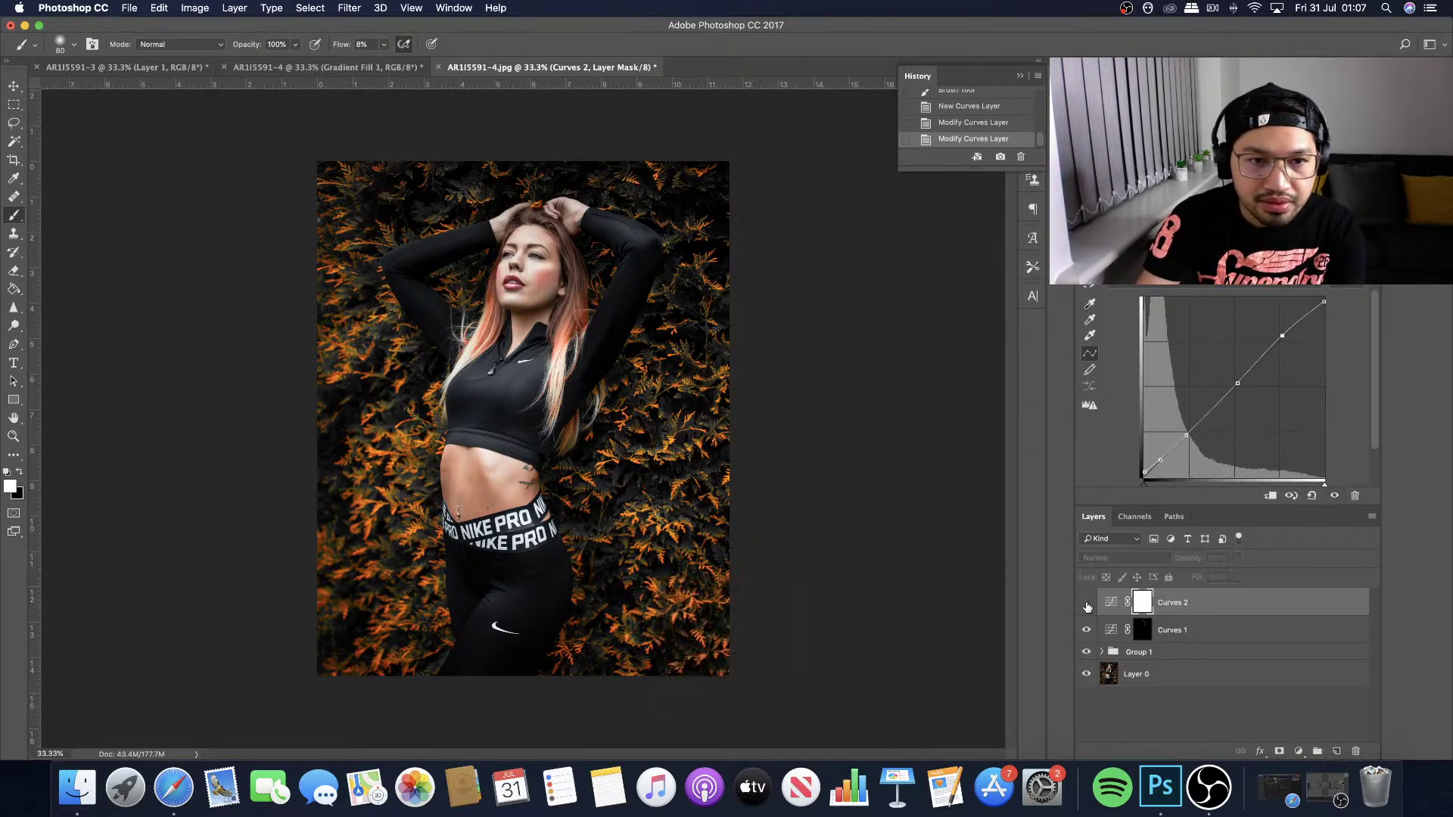
pyautogui.click(1087, 603)
pyautogui.press('XF86MonBrightnessUp')
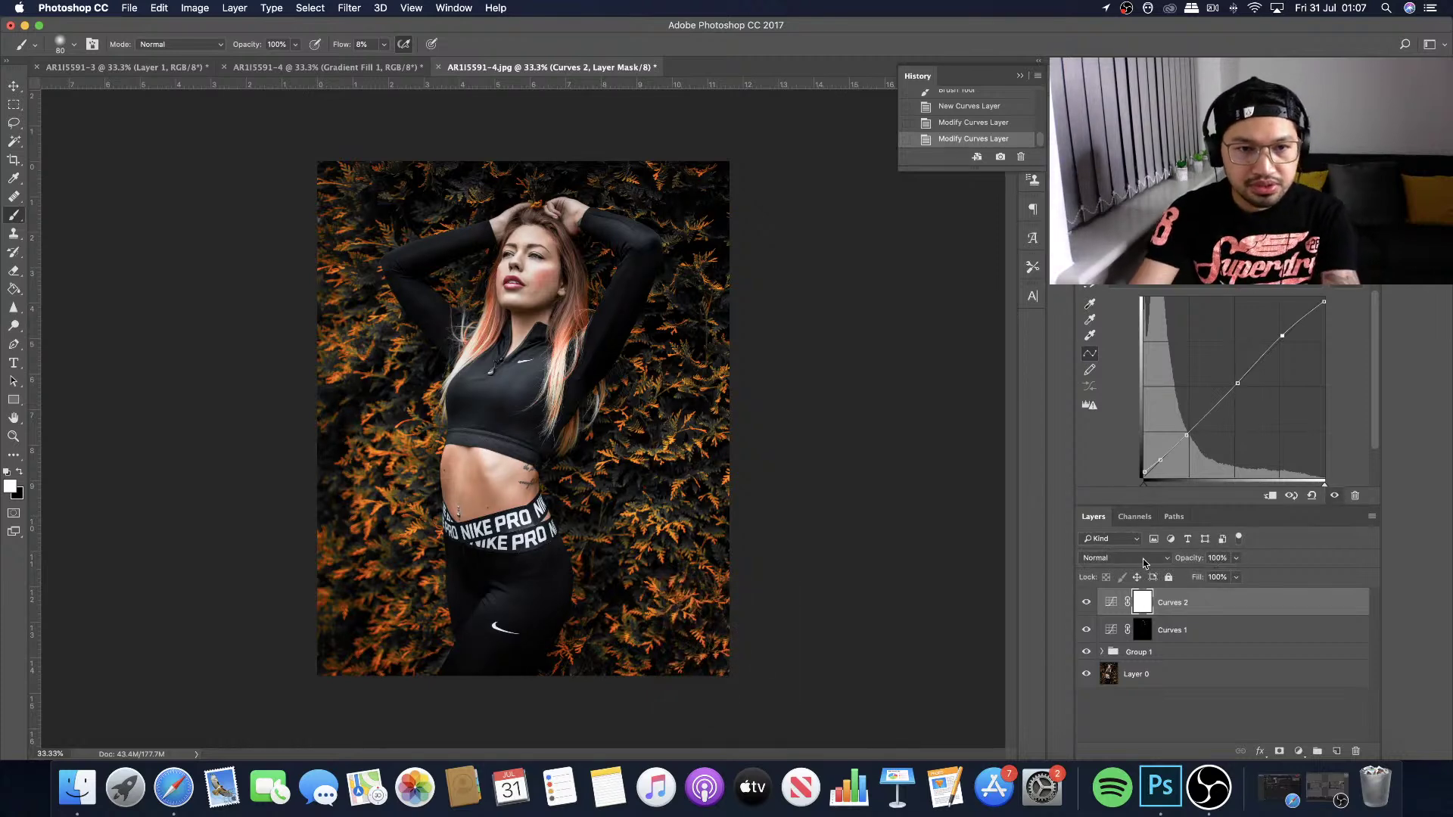
# Add a Levels adjustment layer with input levels 5, 0.94 and 250, and compare the portrait with and without it.
pyautogui.click(1298, 751)
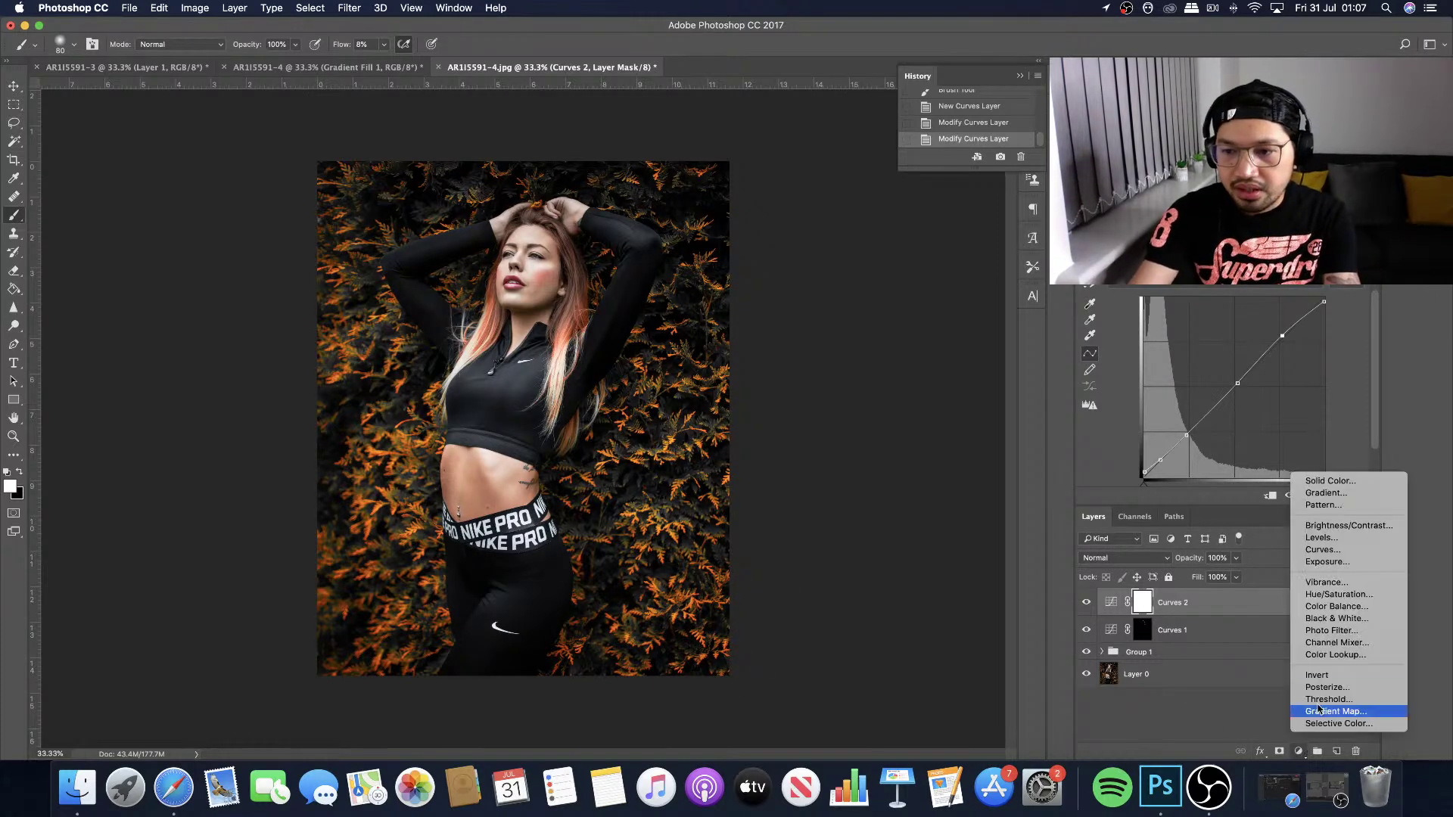
pyautogui.click(1321, 537)
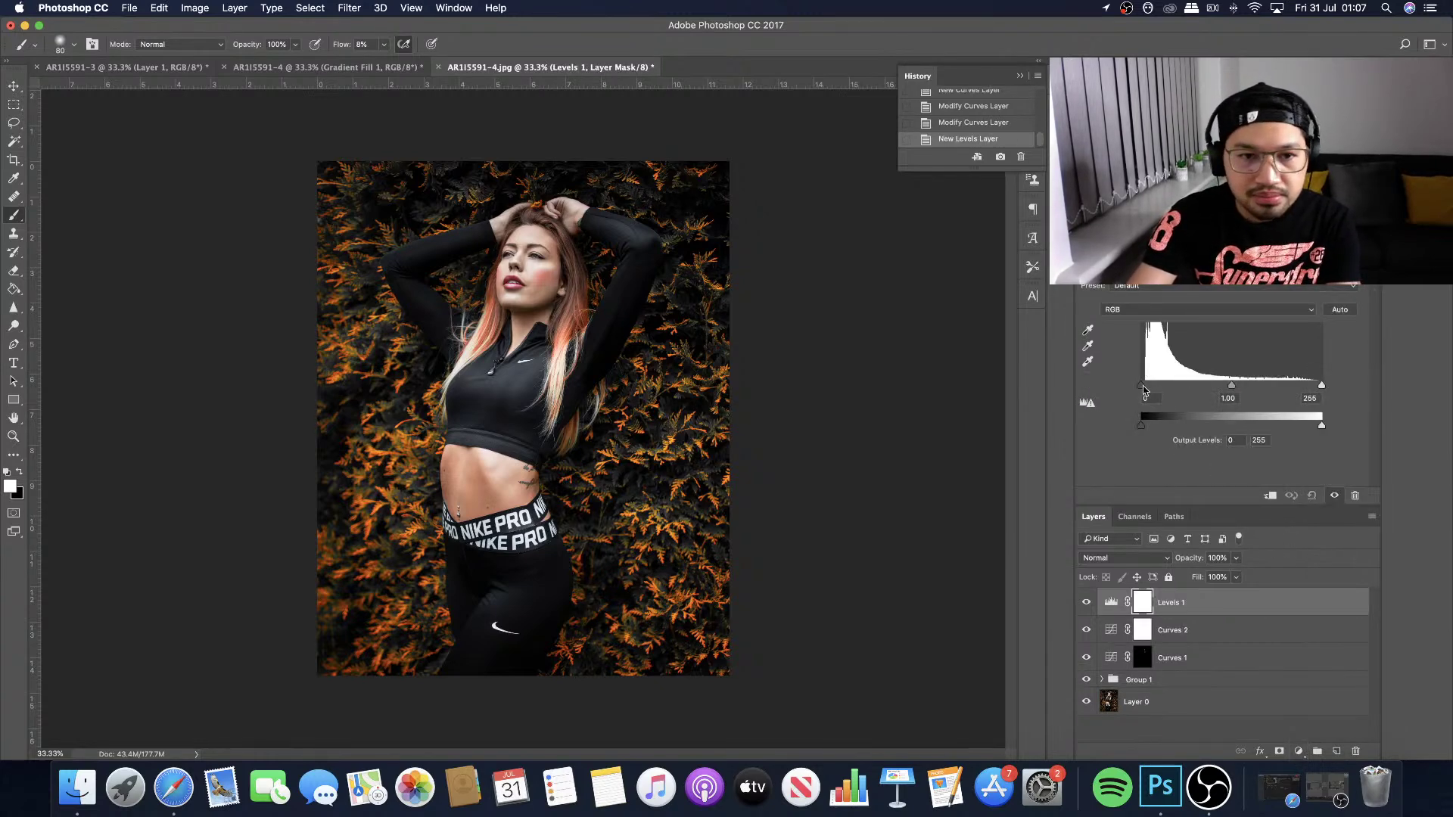
pyautogui.click(1232, 386)
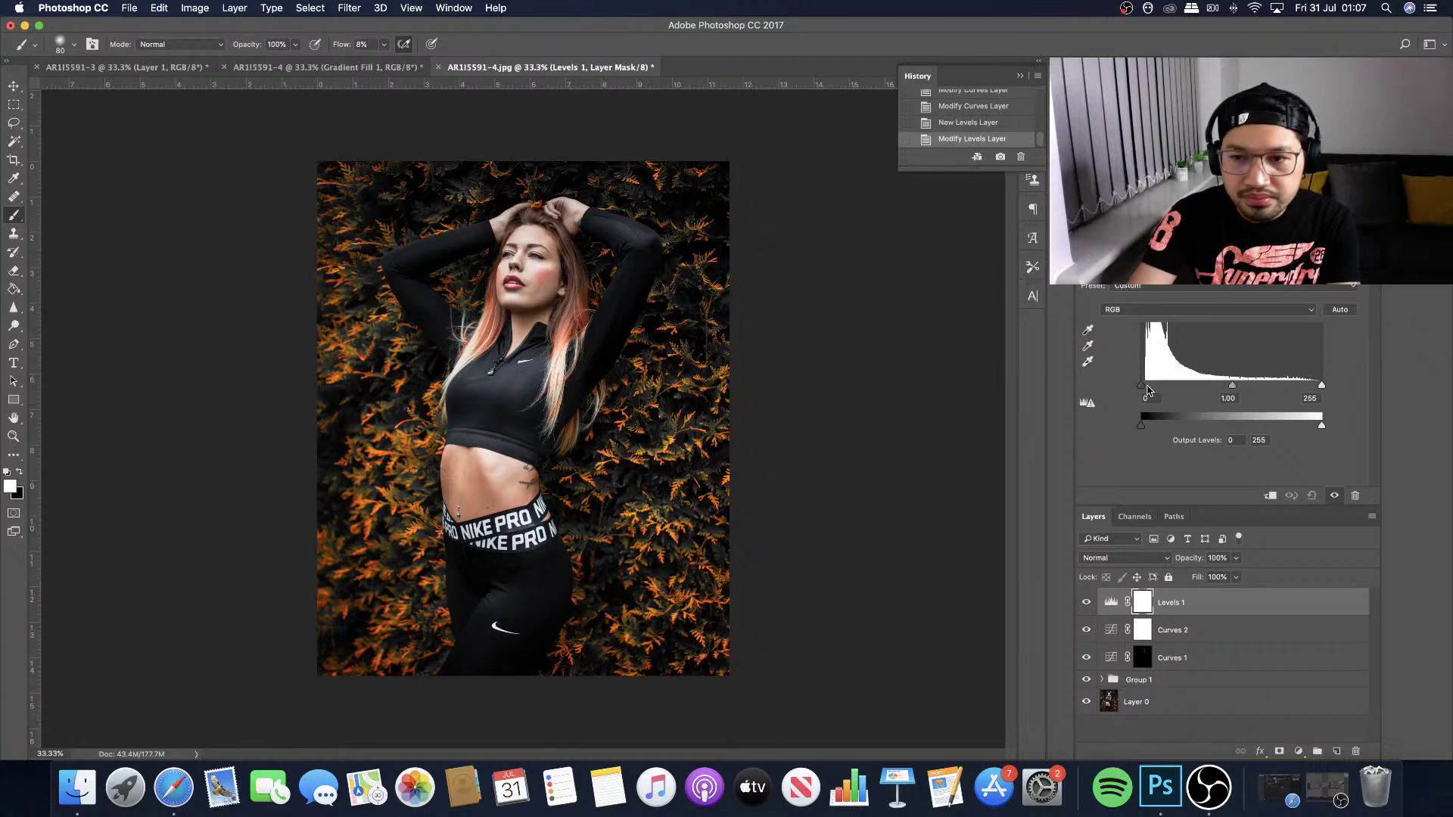
pyautogui.moveTo(1147, 390); pyautogui.dragTo(1170, 391)
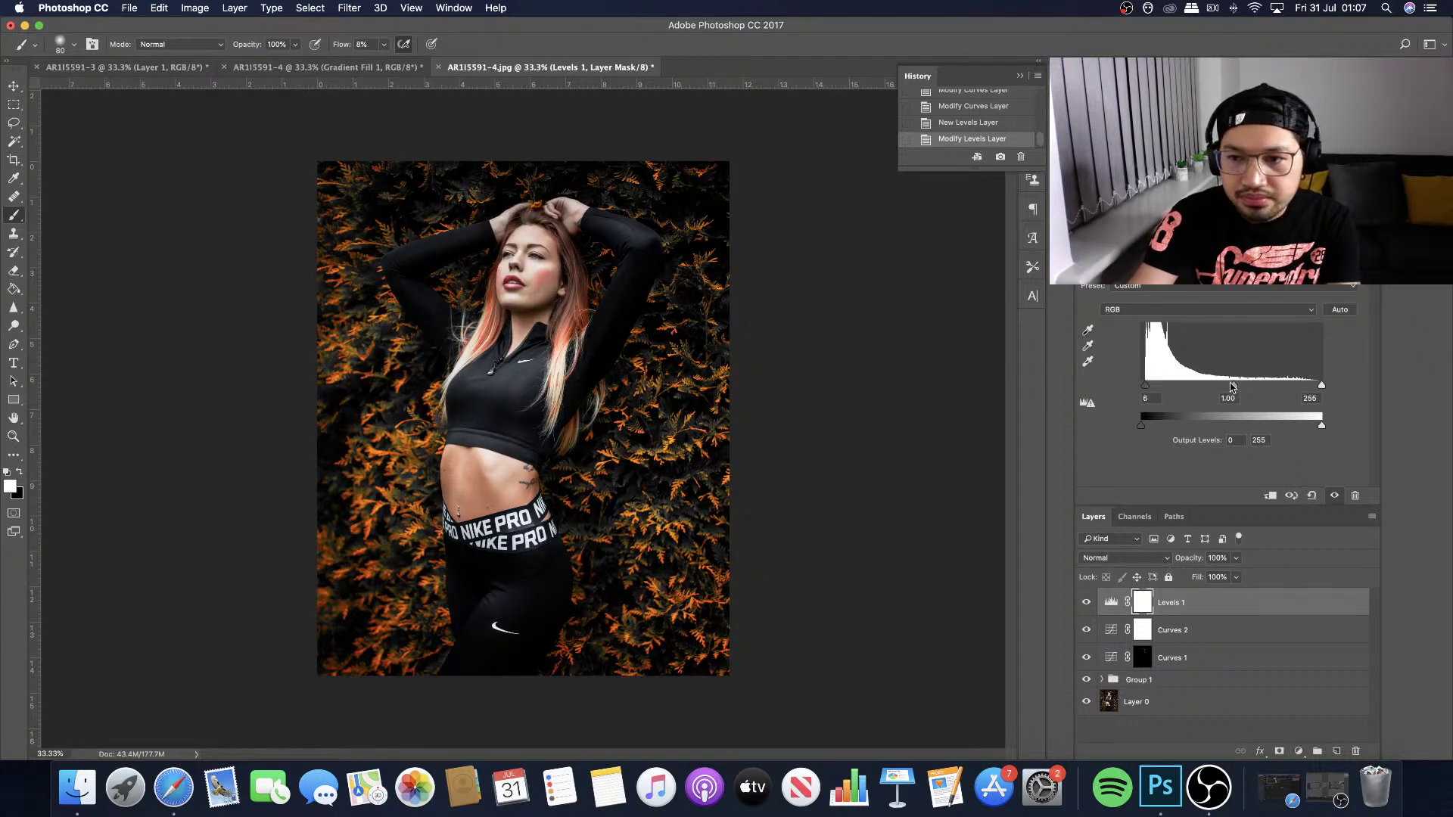
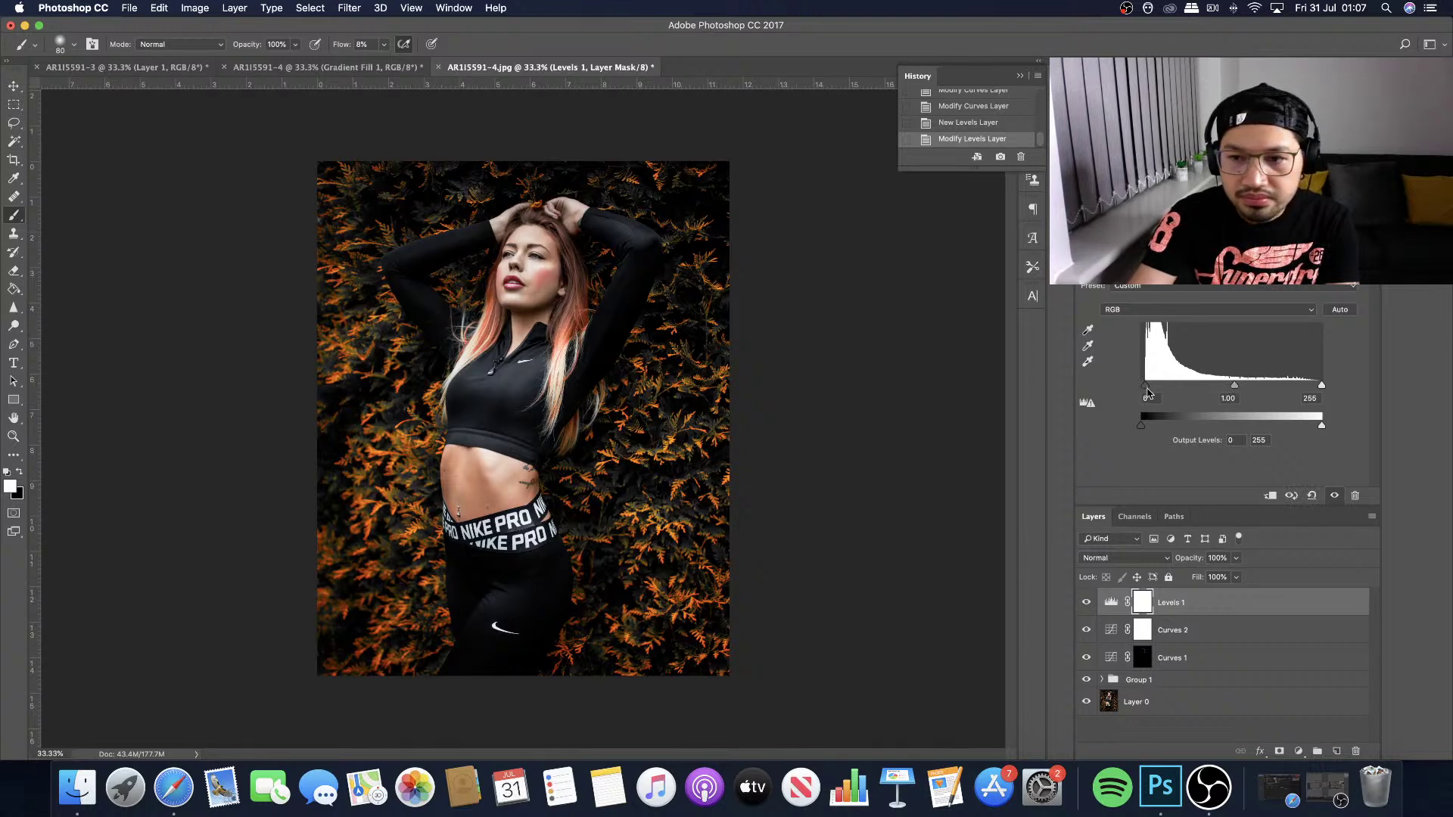
pyautogui.moveTo(1143, 384); pyautogui.dragTo(1144, 384)
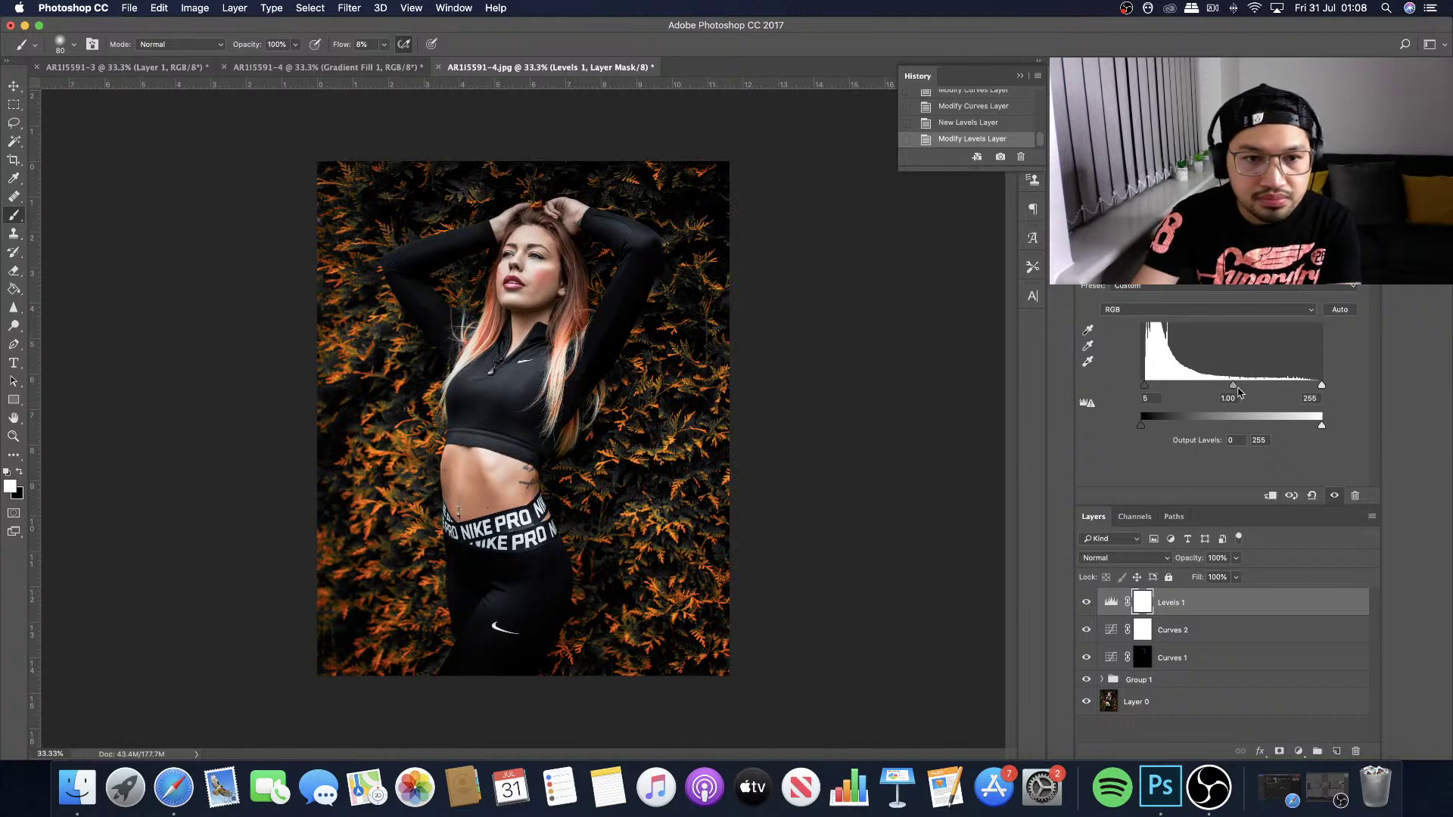
pyautogui.moveTo(1317, 388); pyautogui.dragTo(1319, 387)
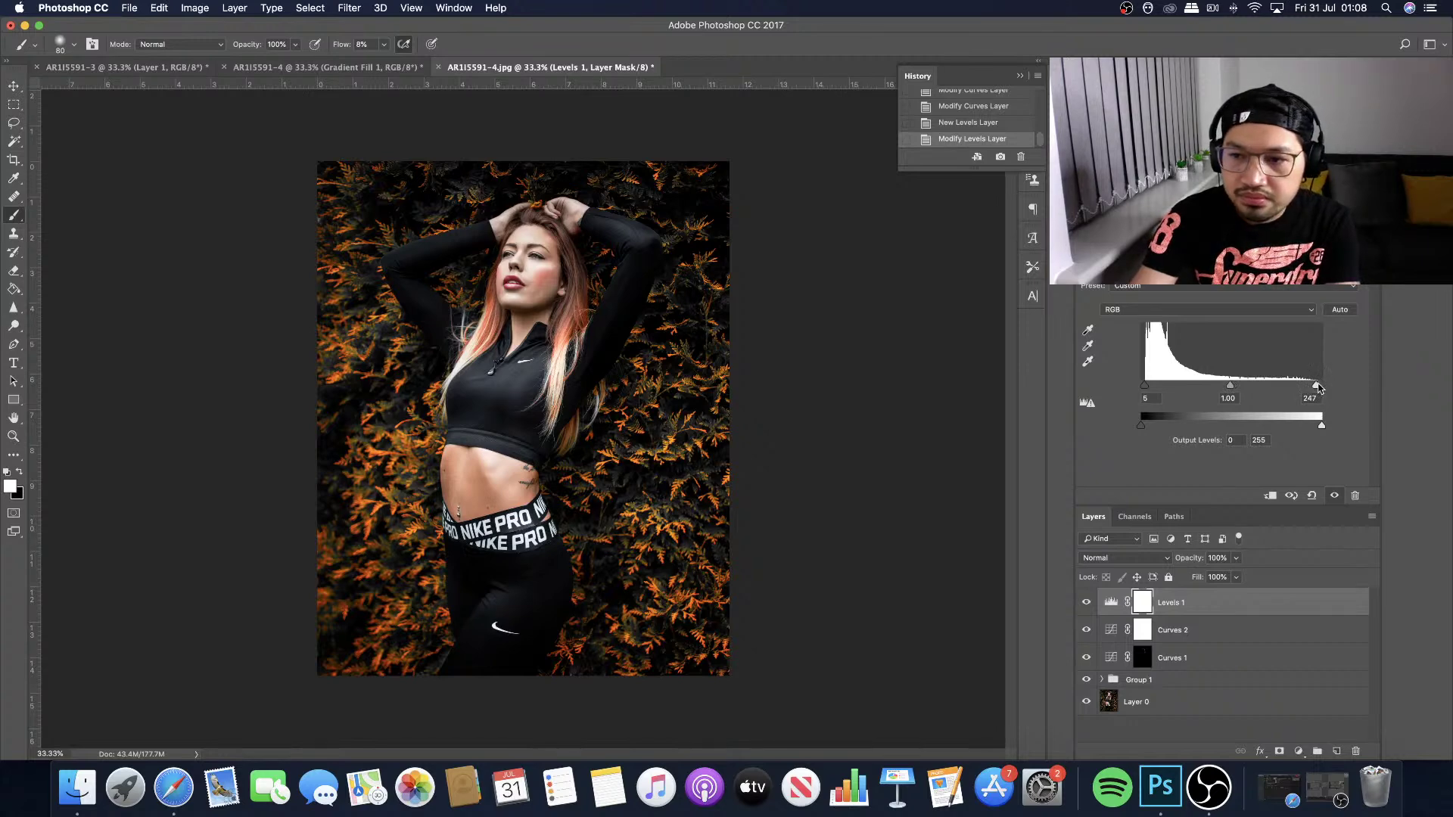
pyautogui.moveTo(1233, 386); pyautogui.dragTo(1235, 387)
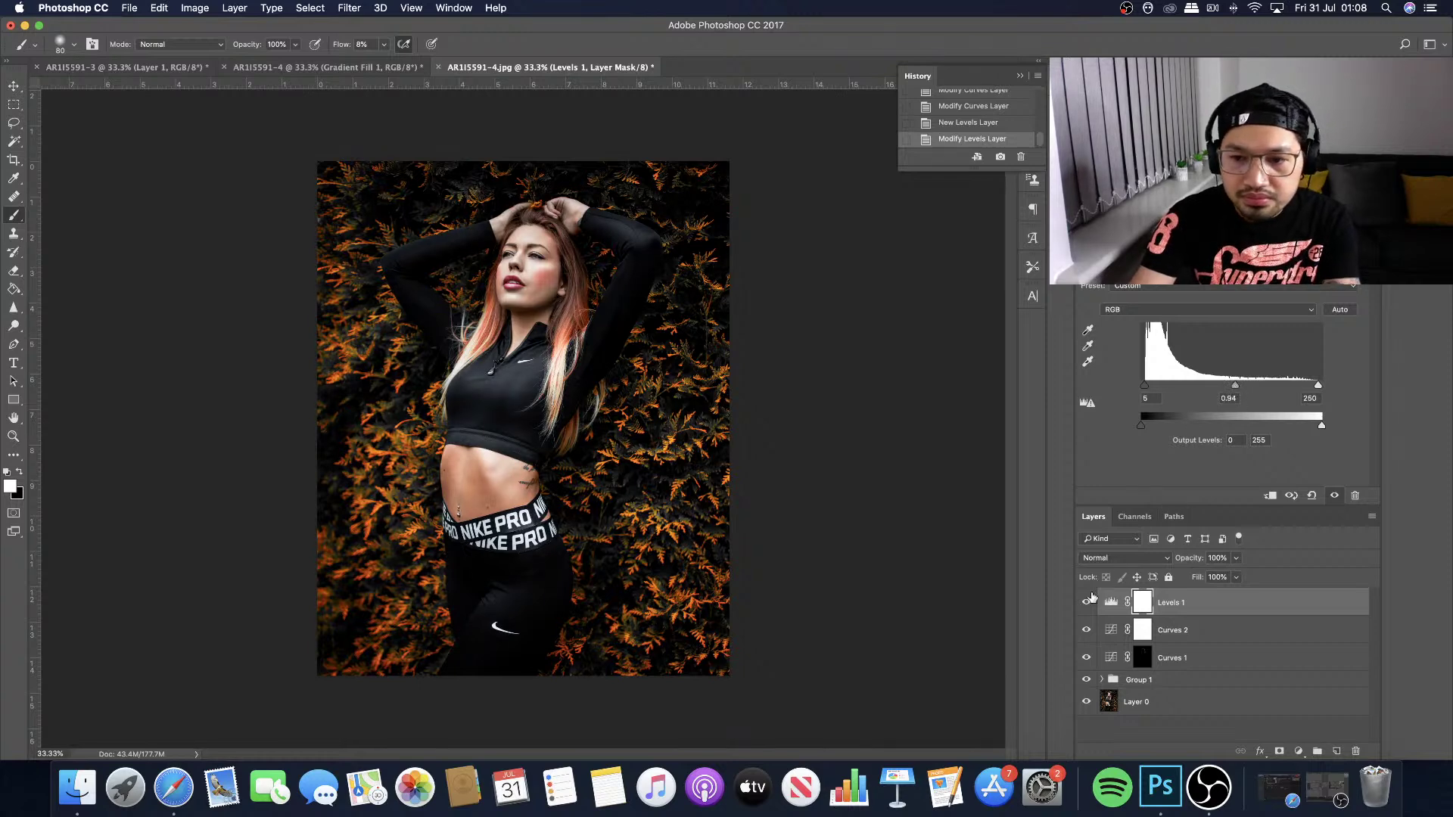
pyautogui.click(1087, 603)
pyautogui.click(1087, 603)
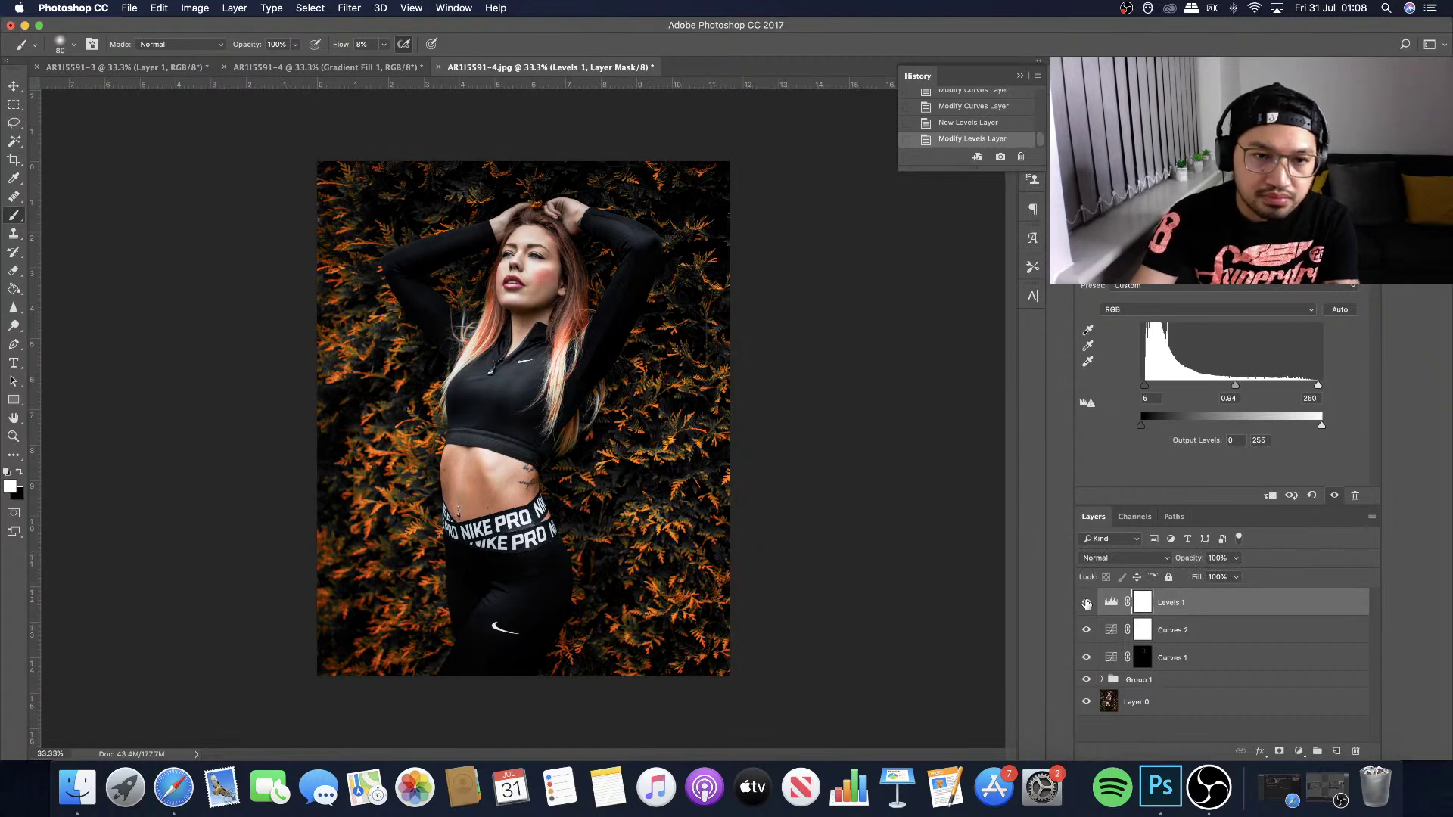
pyautogui.click(1087, 603)
pyautogui.click(1086, 604)
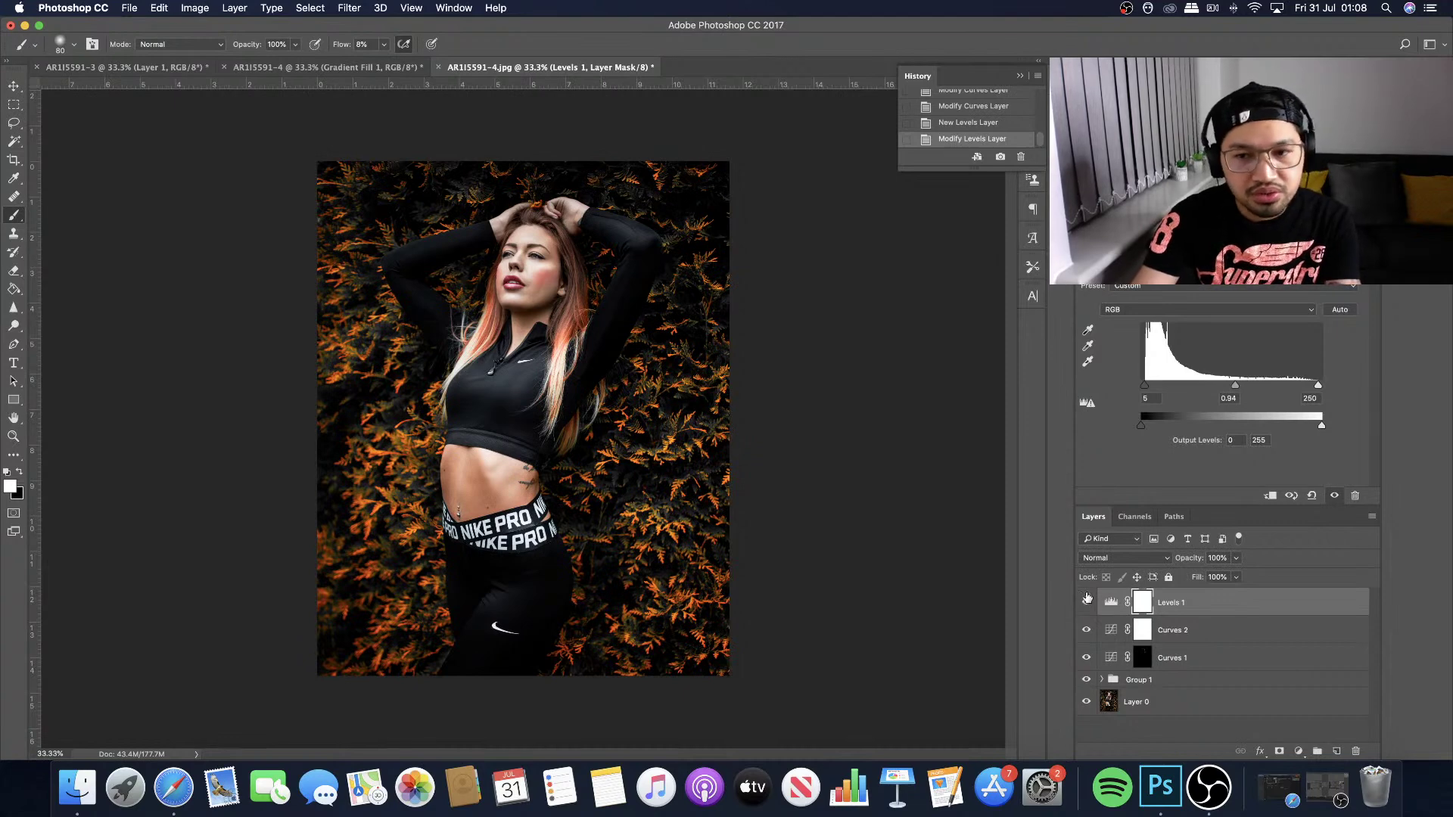
# Set the Levels 1 black input to 1 and midtones to 1.02, checking each change with the layer hidden and shown.
pyautogui.moveTo(1141, 387); pyautogui.dragTo(1142, 388)
pyautogui.click(1085, 603)
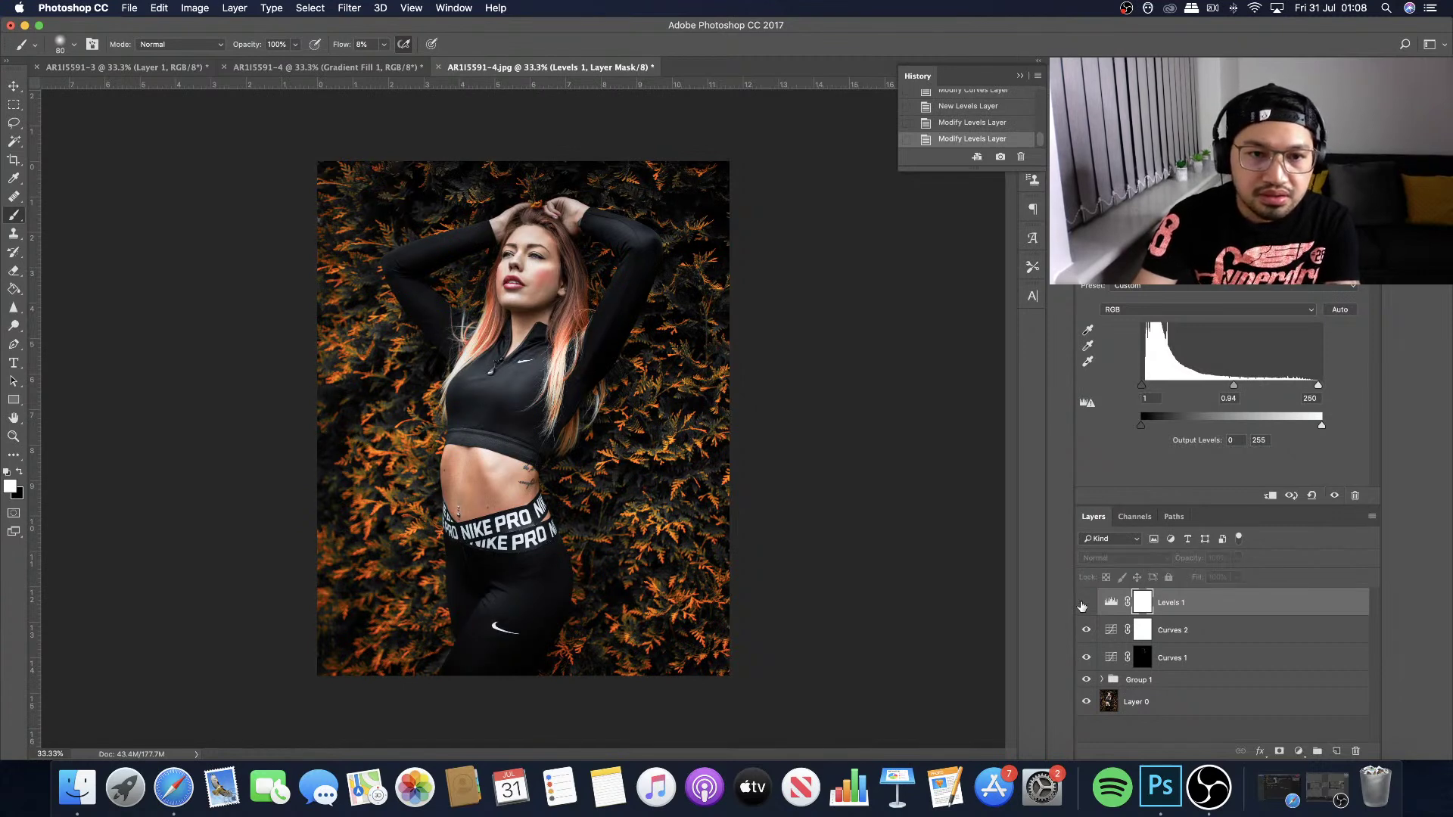
pyautogui.click(1085, 603)
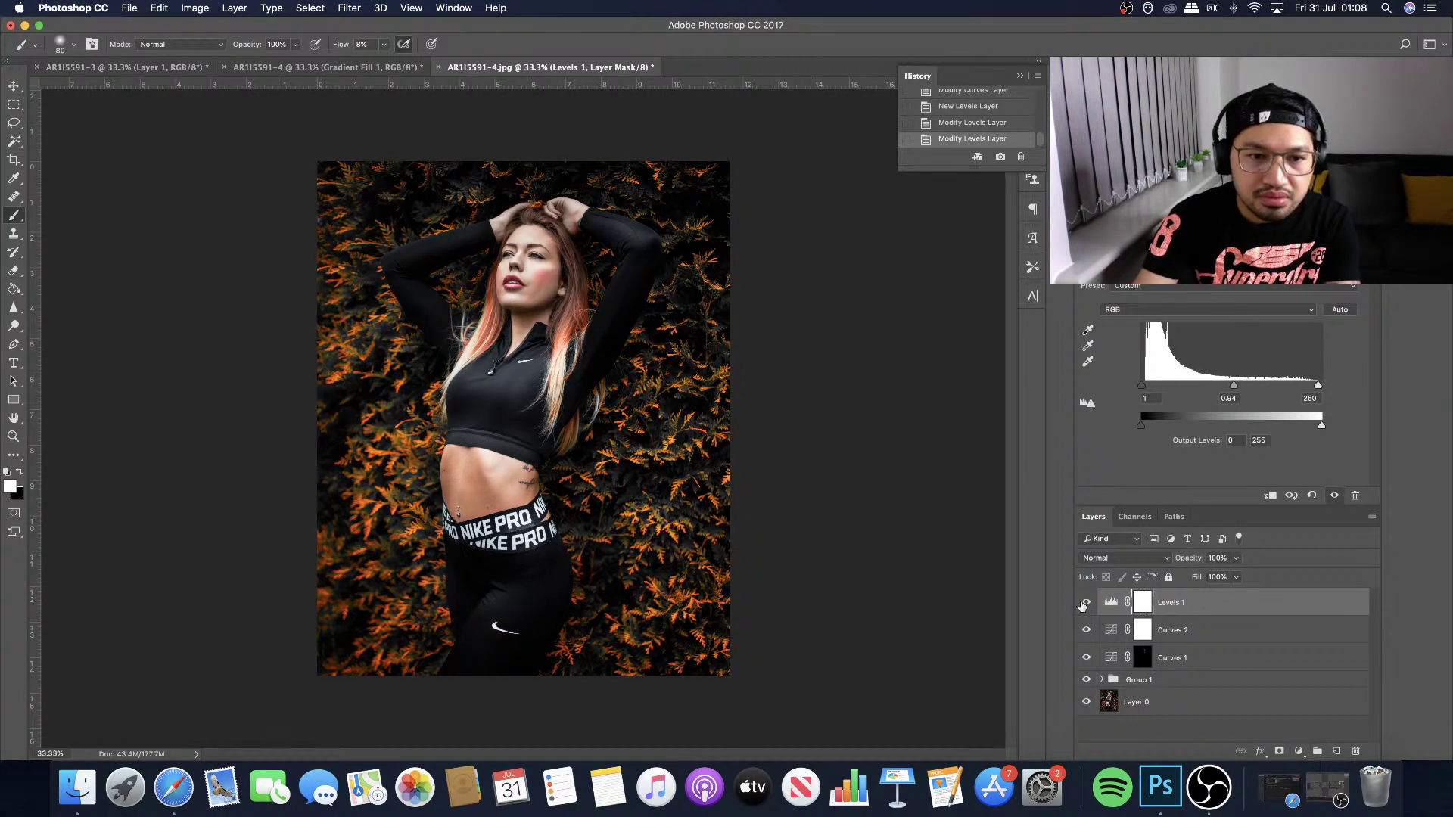
pyautogui.click(1085, 603)
pyautogui.click(1084, 603)
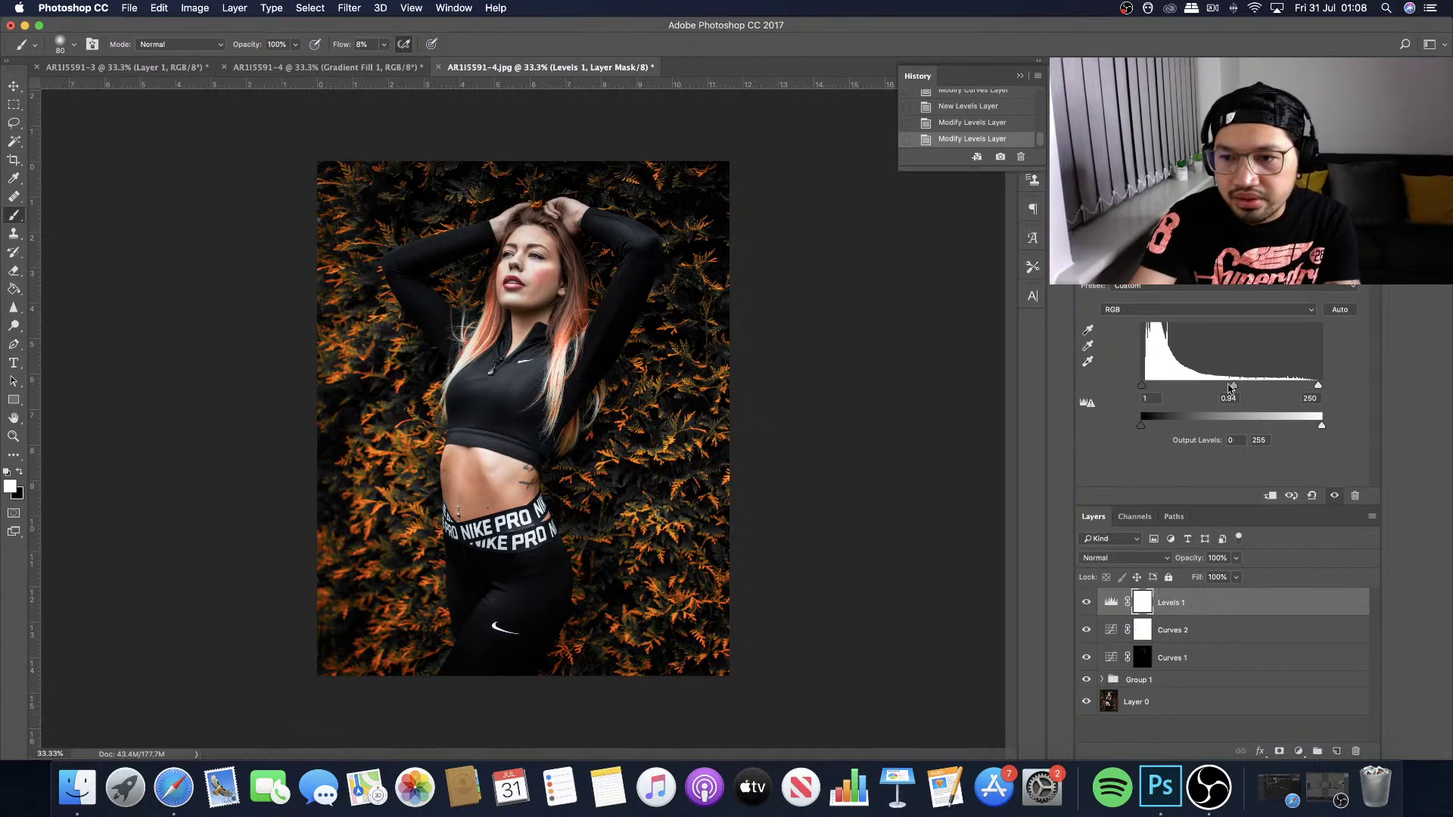
pyautogui.moveTo(1233, 389); pyautogui.dragTo(1228, 389)
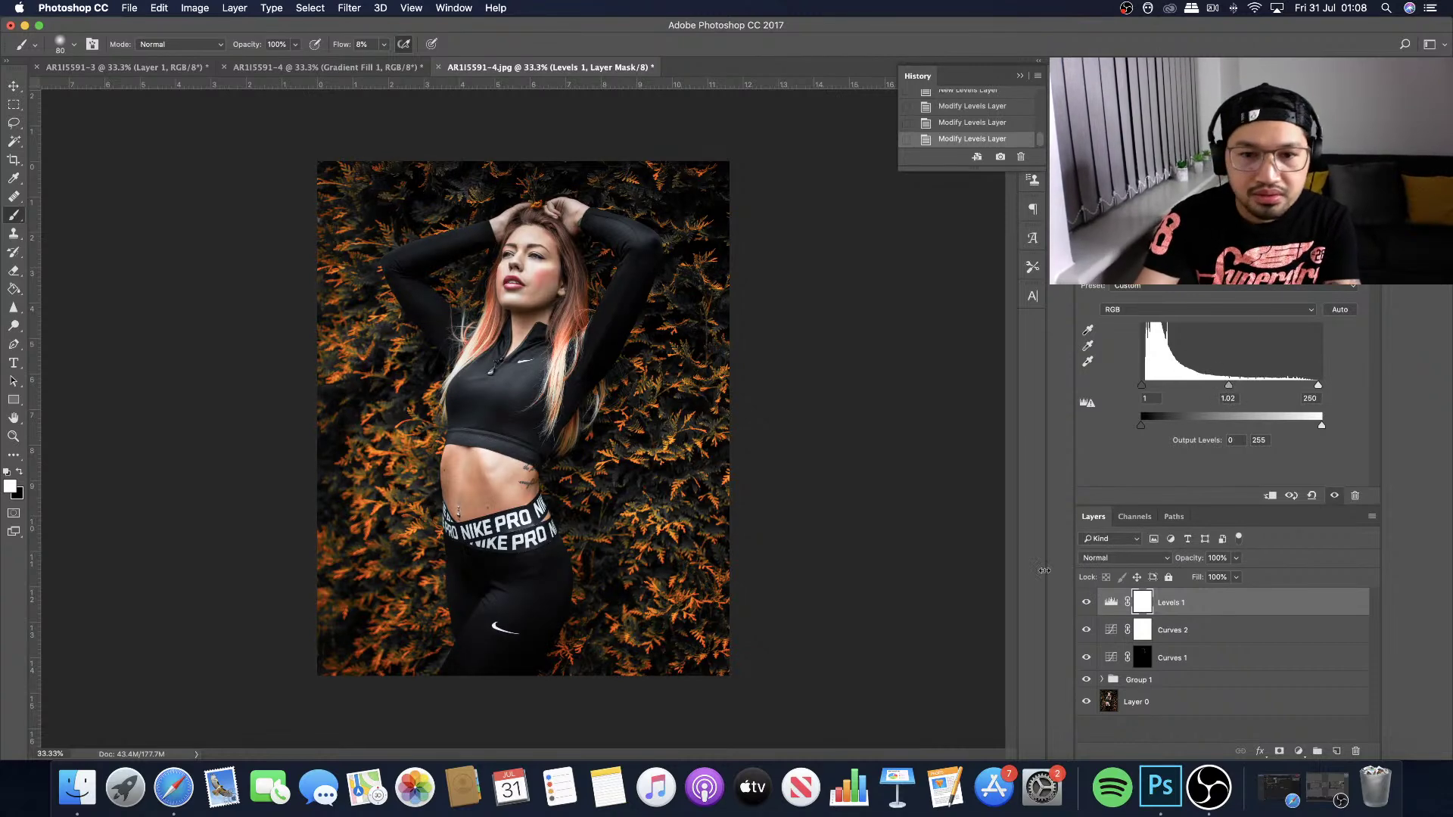
pyautogui.click(1086, 603)
pyautogui.click(1085, 604)
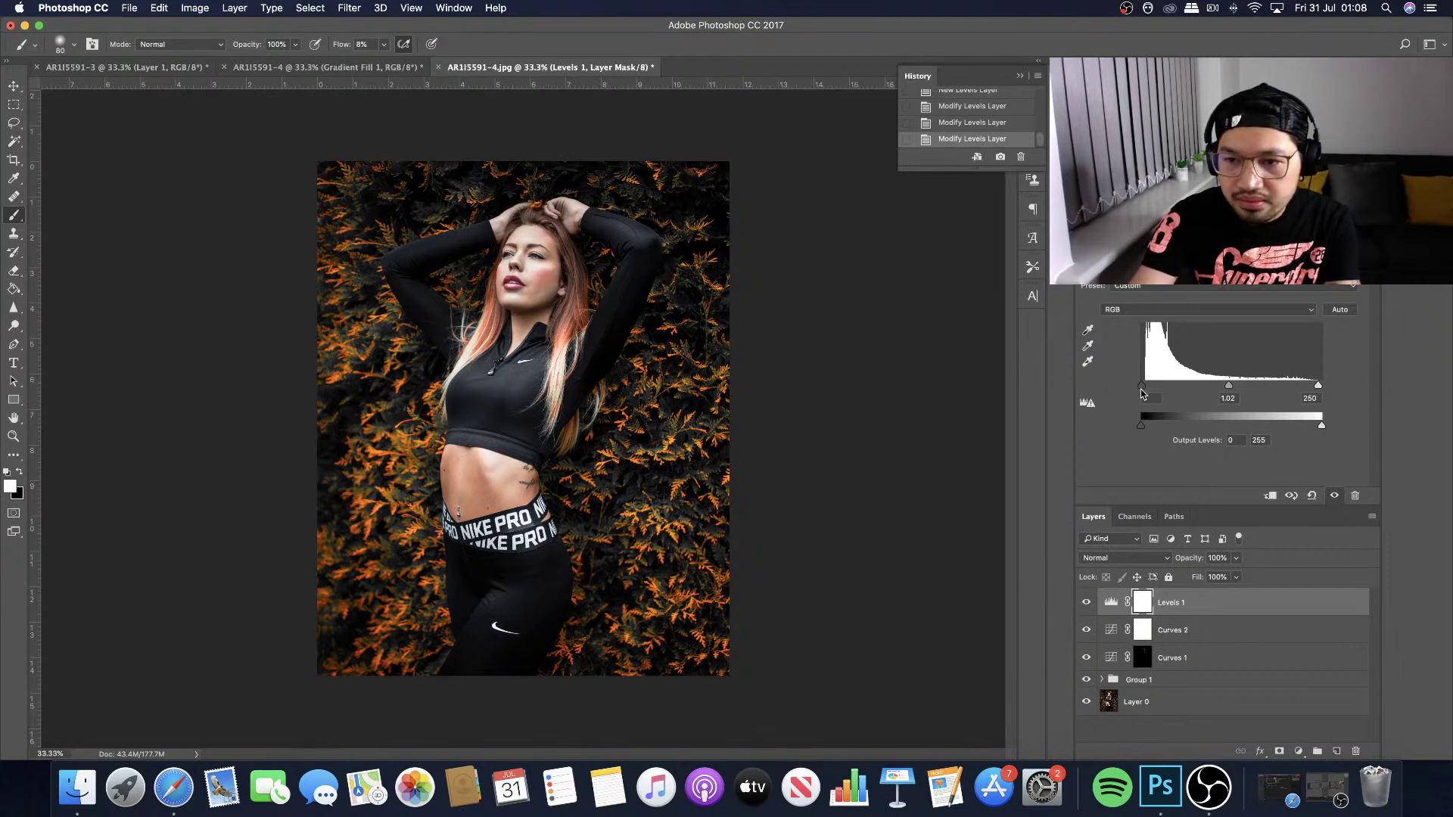
# Set the Levels 1 black input to 2 and compare the portrait with the layer off and on.
pyautogui.moveTo(1144, 390); pyautogui.dragTo(1144, 389)
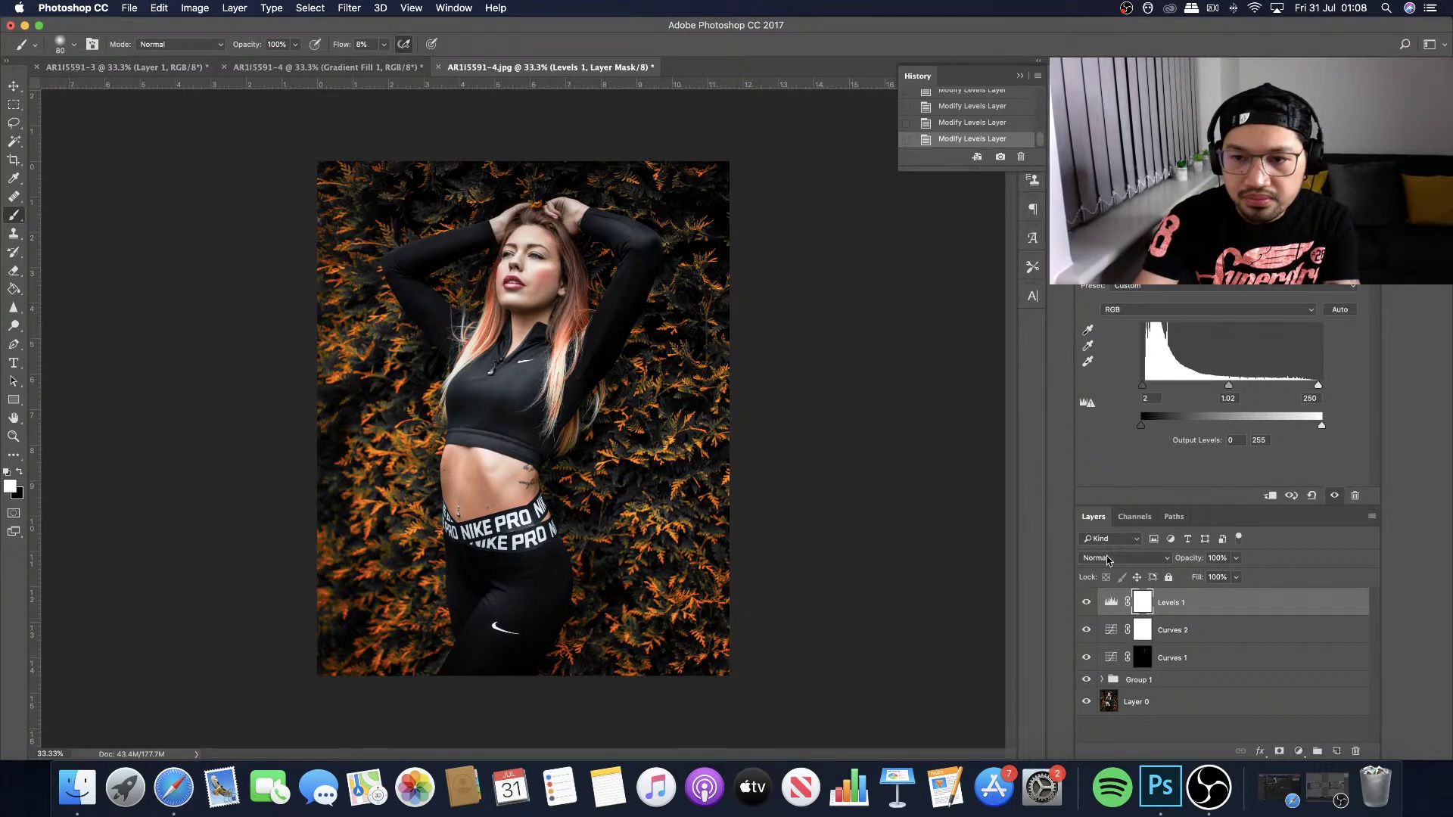
pyautogui.click(1087, 604)
pyautogui.click(1087, 604)
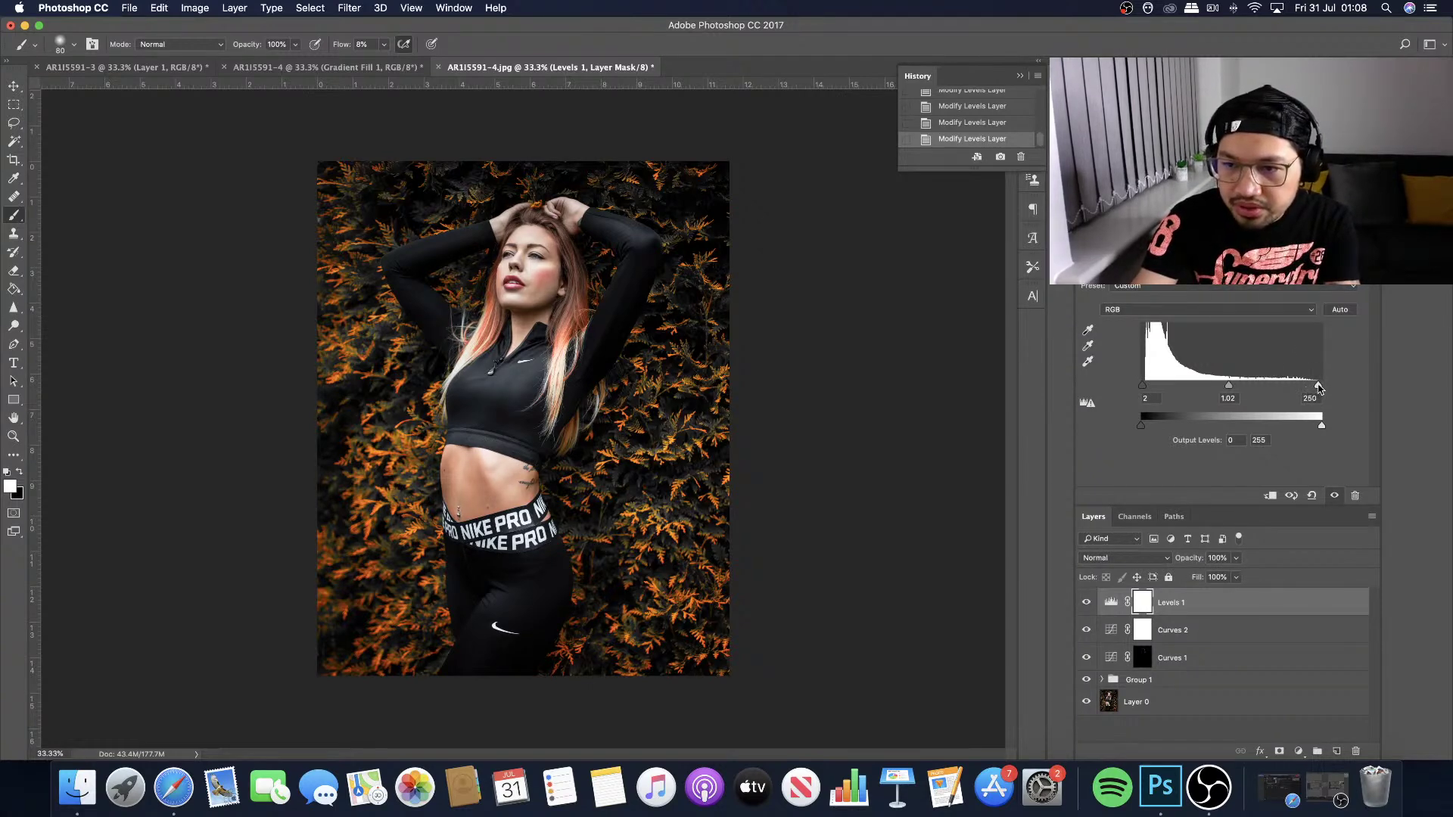
pyautogui.click(1086, 603)
pyautogui.click(1085, 604)
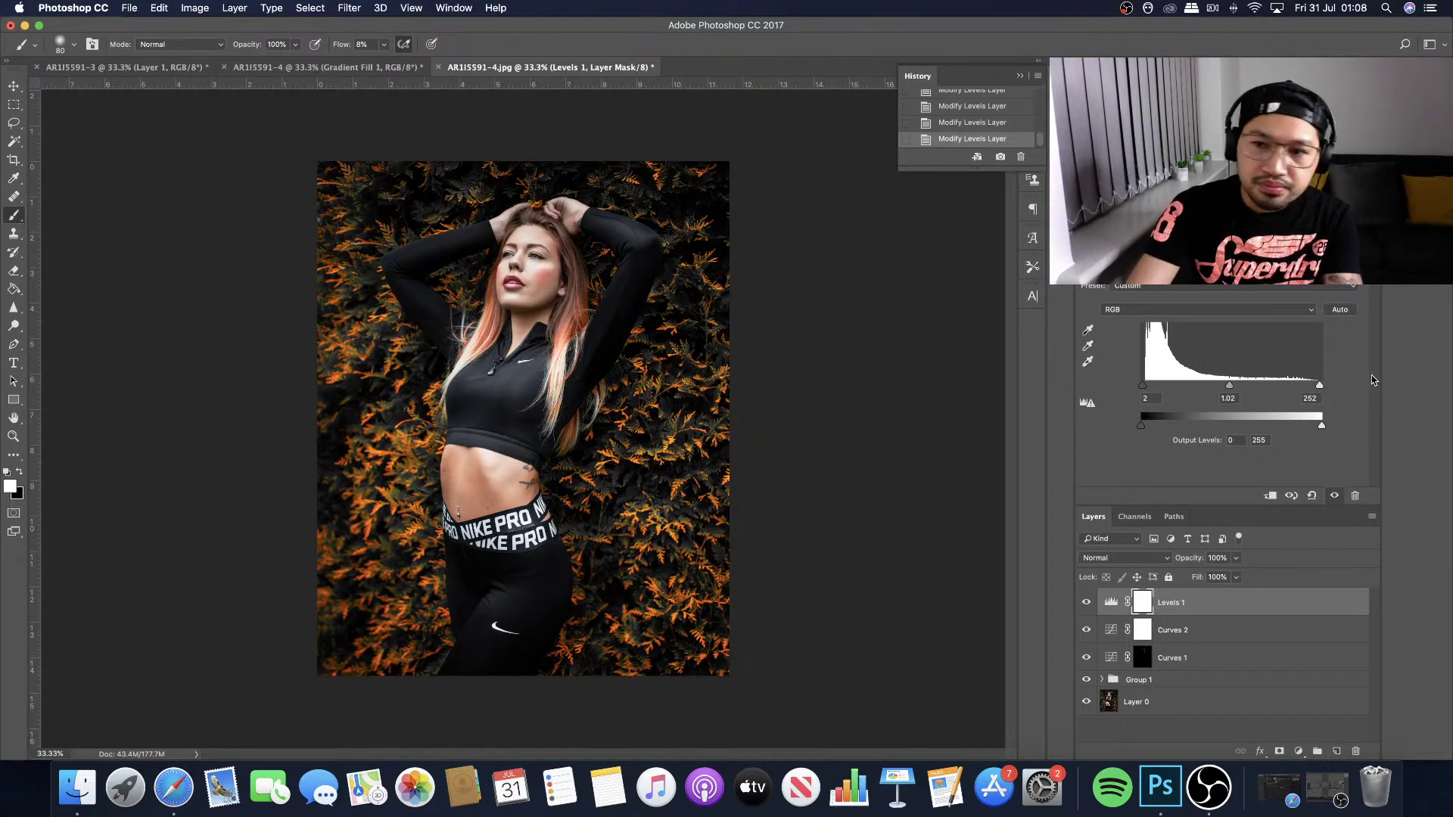
# Return the Levels 1 white input to 255 and compare the portrait before and after the adjustment.
pyautogui.moveTo(1321, 388); pyautogui.dragTo(1347, 390)
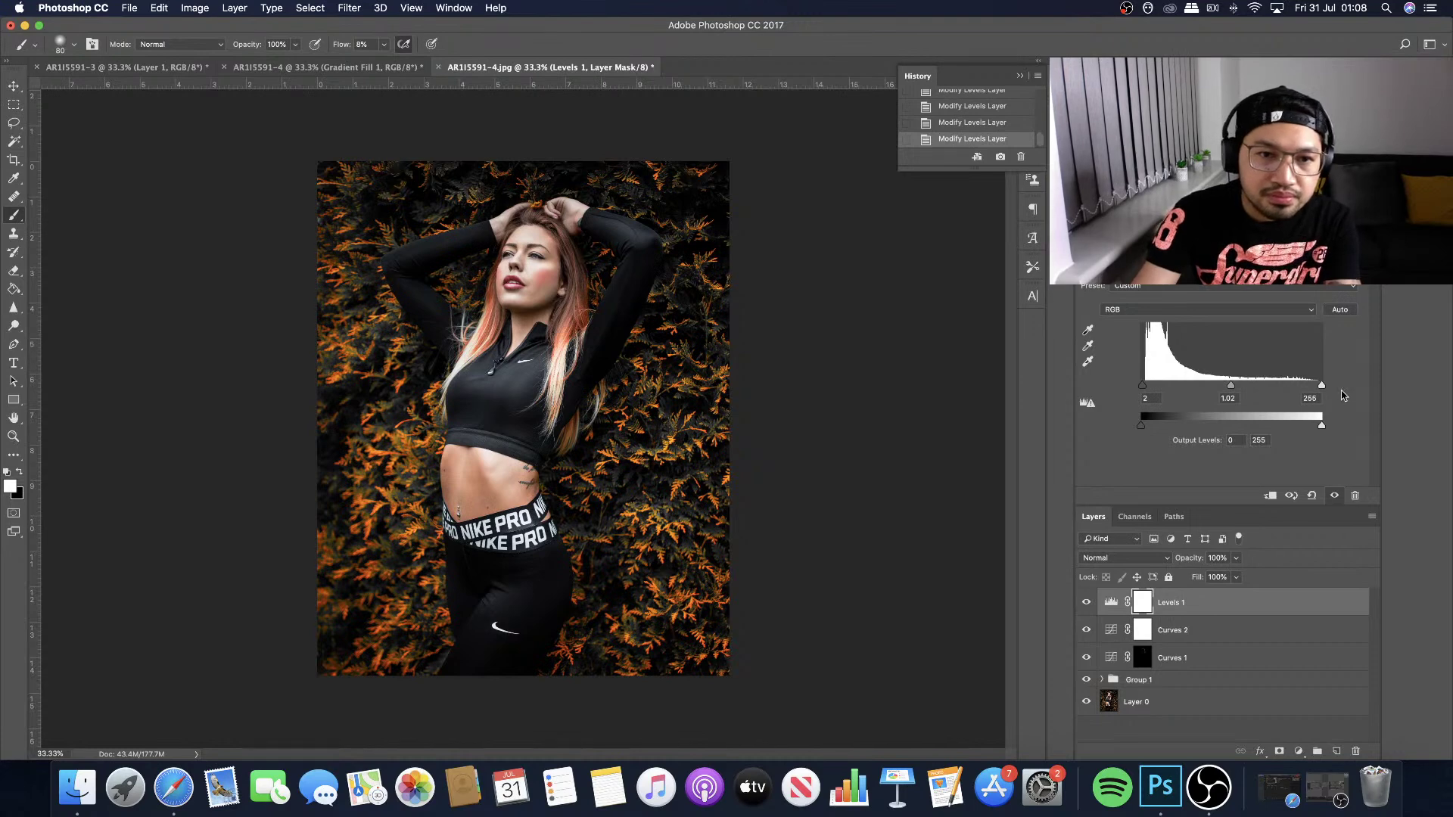
pyautogui.click(1088, 603)
pyautogui.click(1087, 603)
pyautogui.click(1088, 604)
pyautogui.click(1087, 603)
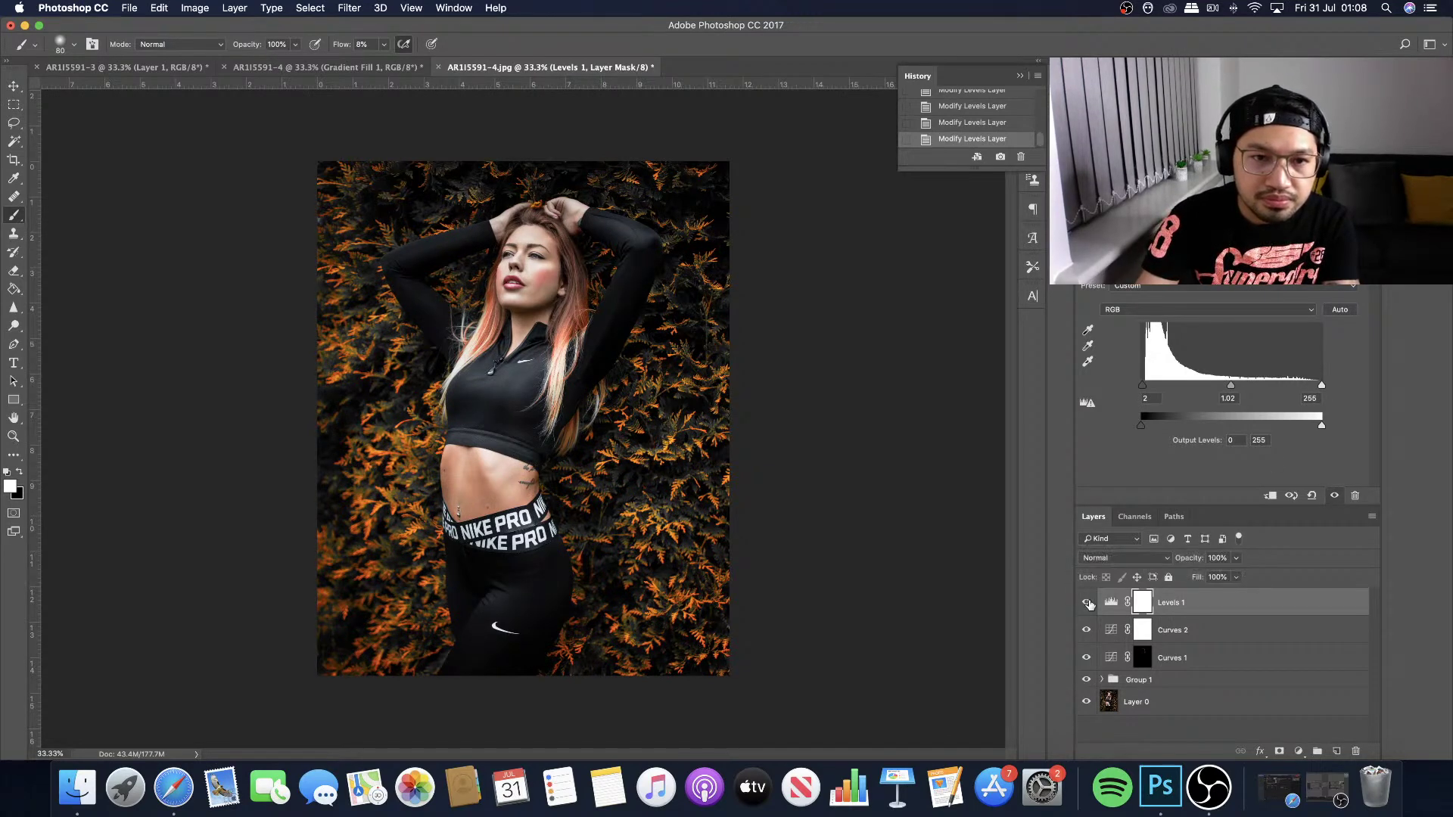
pyautogui.click(1088, 603)
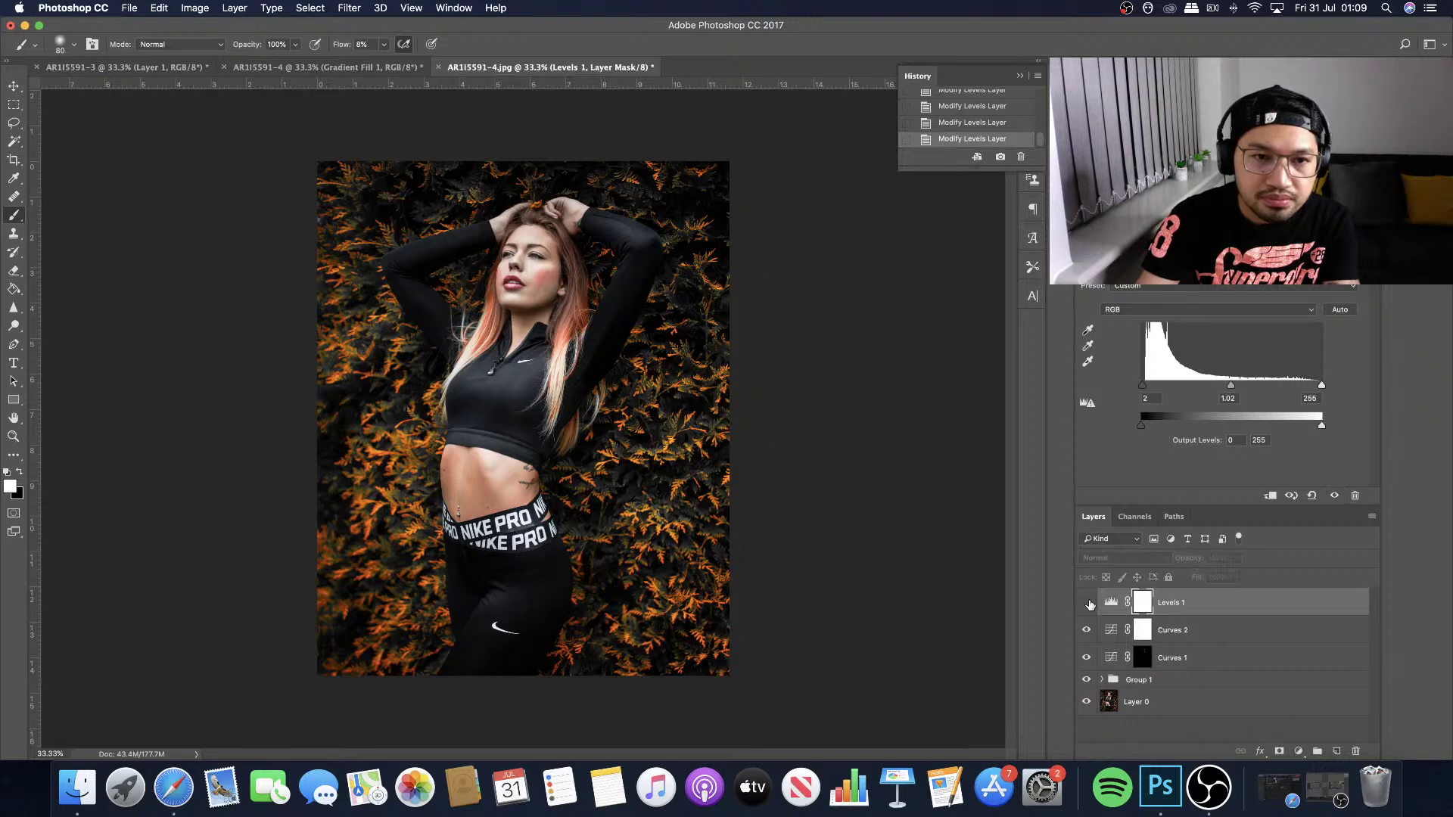
pyautogui.click(1087, 603)
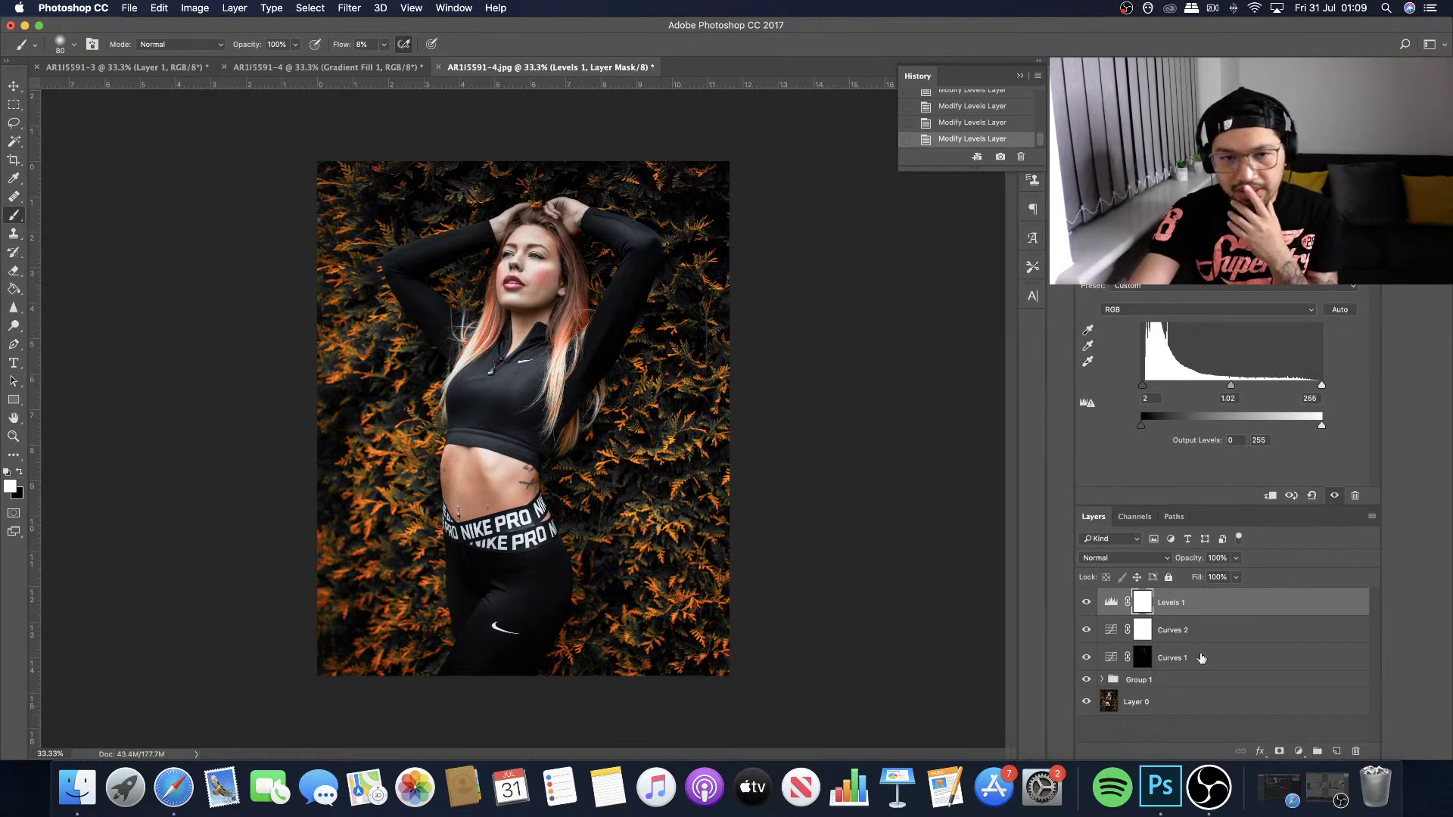
# Add a Color Balance adjustment layer and set its midtones to +5 on yellow–blue and -2 on cyan–red.
pyautogui.click(1298, 751)
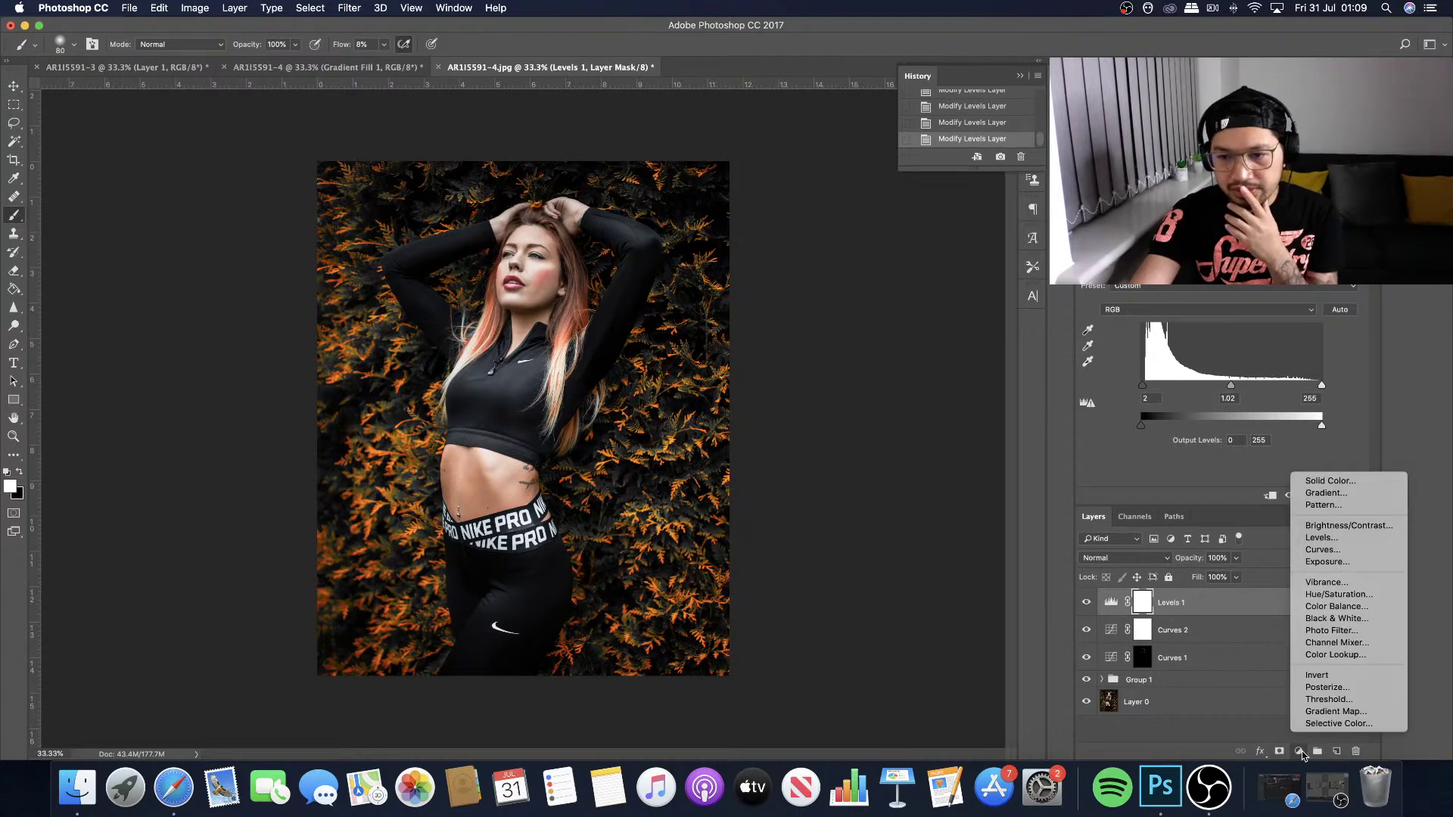
pyautogui.click(1337, 606)
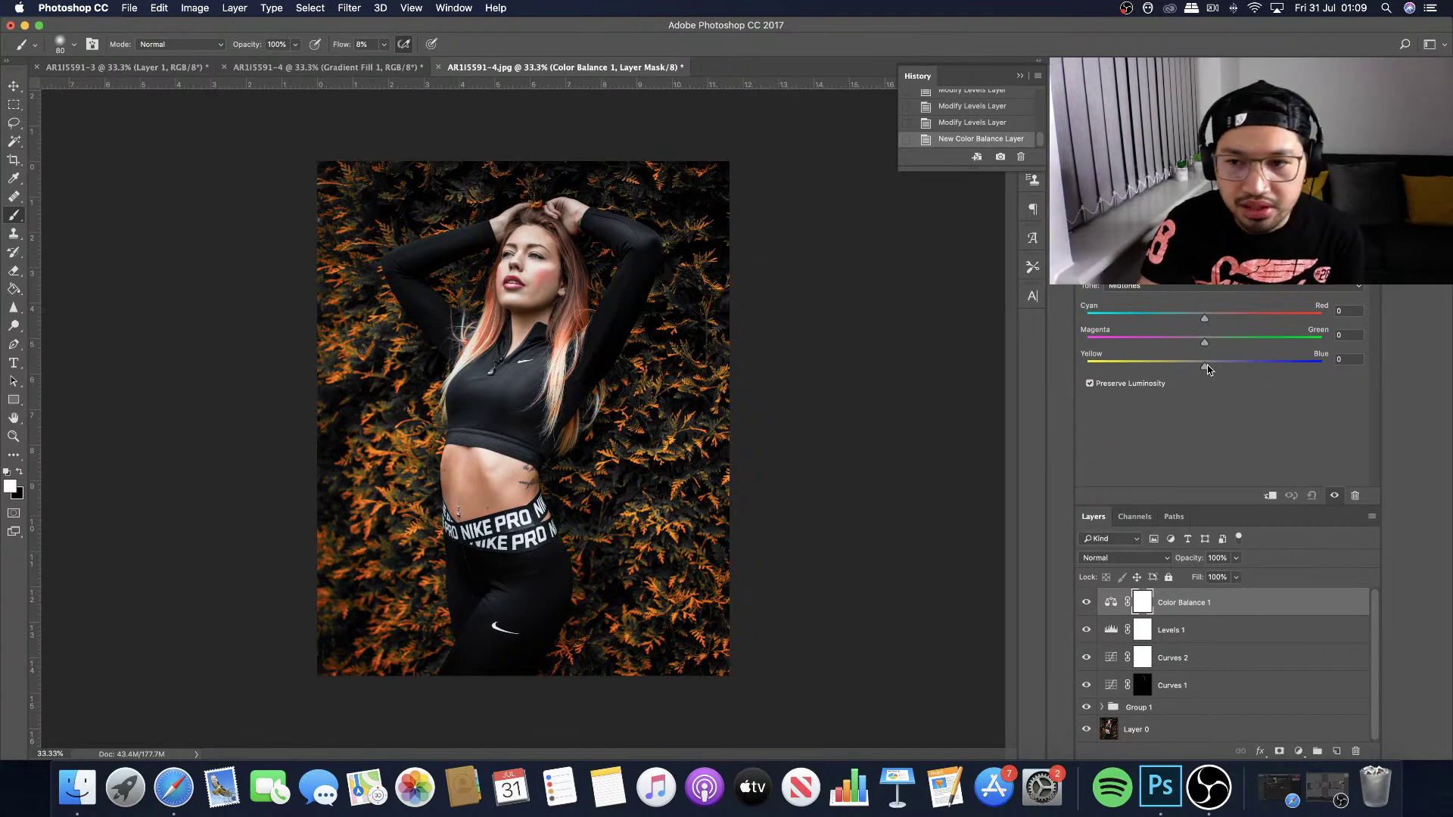
pyautogui.moveTo(1206, 370); pyautogui.dragTo(1209, 366)
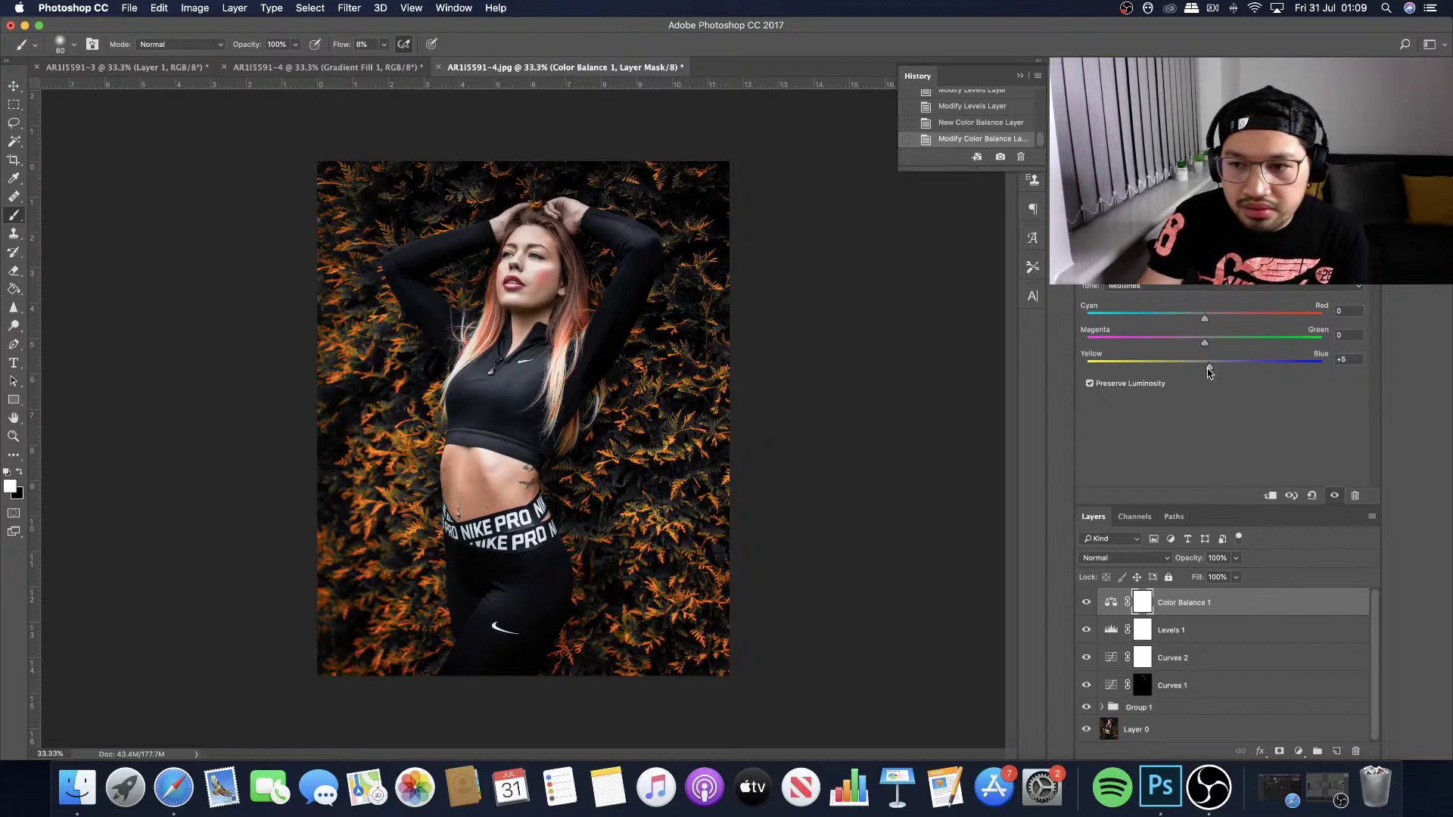
pyautogui.moveTo(1200, 317); pyautogui.dragTo(1201, 317)
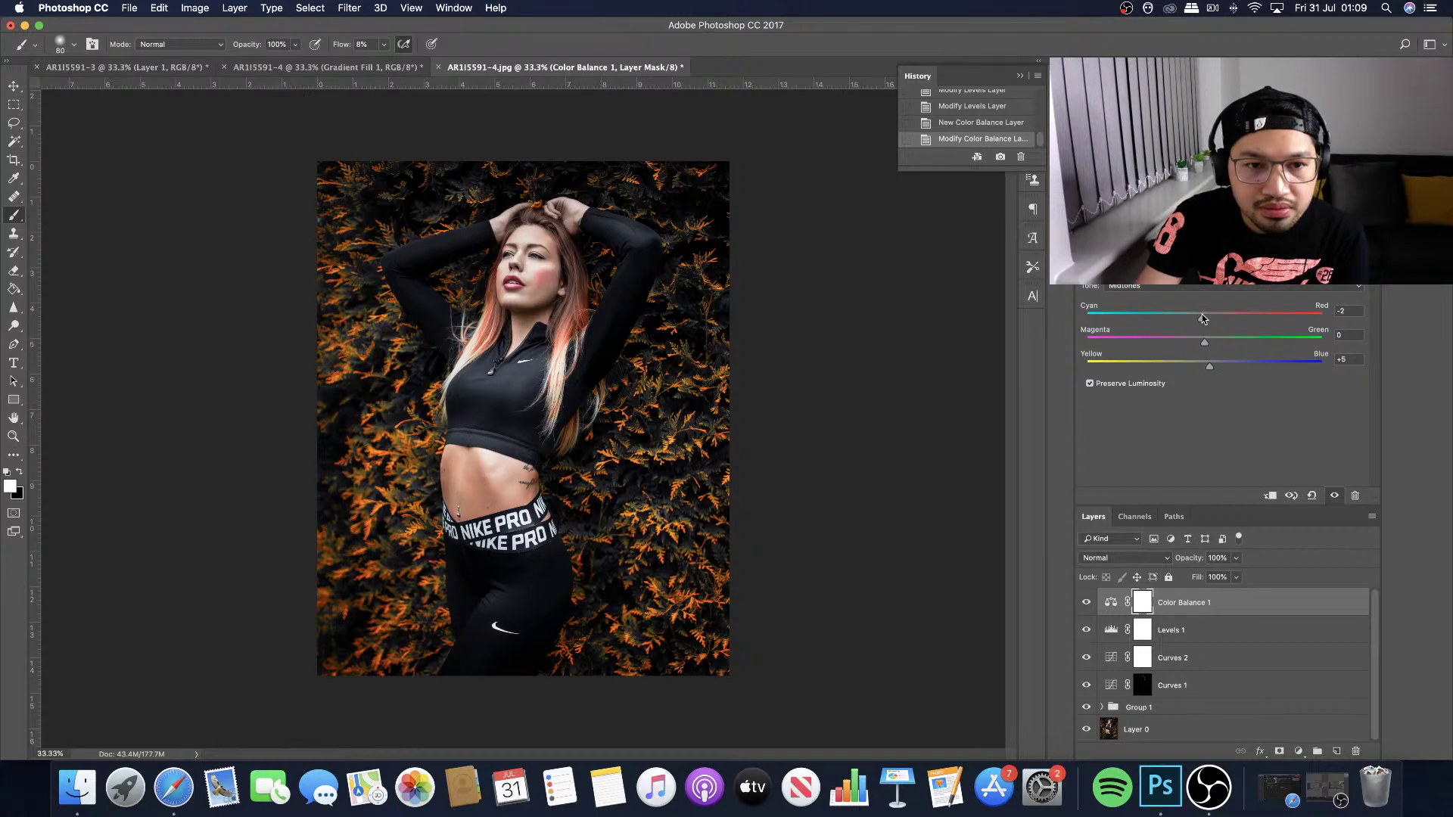
pyautogui.press('XF86MonBrightnessUp')
pyautogui.press('XF86MonBrightnessUp')
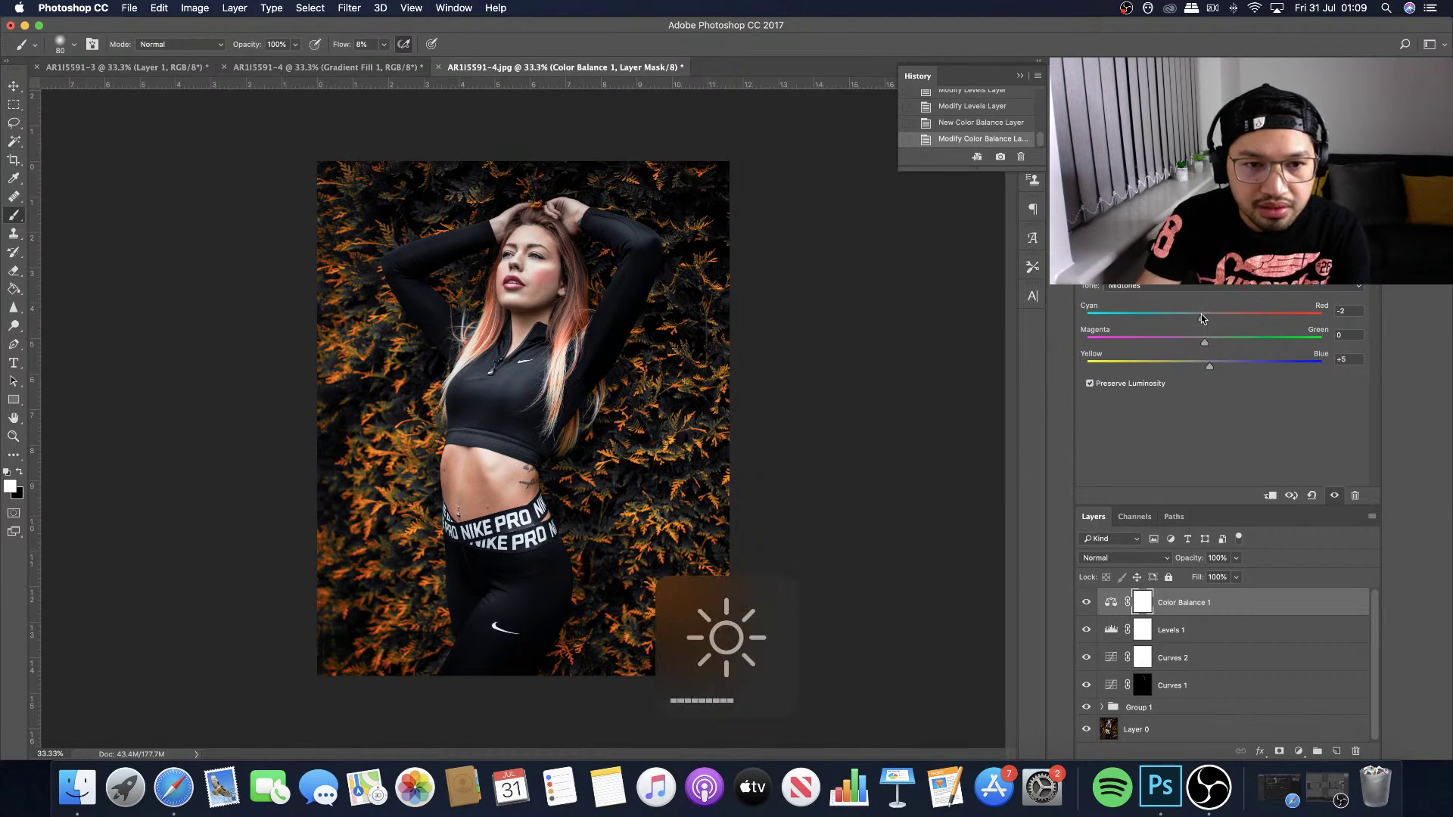
# Try -3 on the Color Balance midtones' cyan–red and compare the portrait with the layer off and on.
pyautogui.moveTo(1201, 318); pyautogui.dragTo(1204, 321)
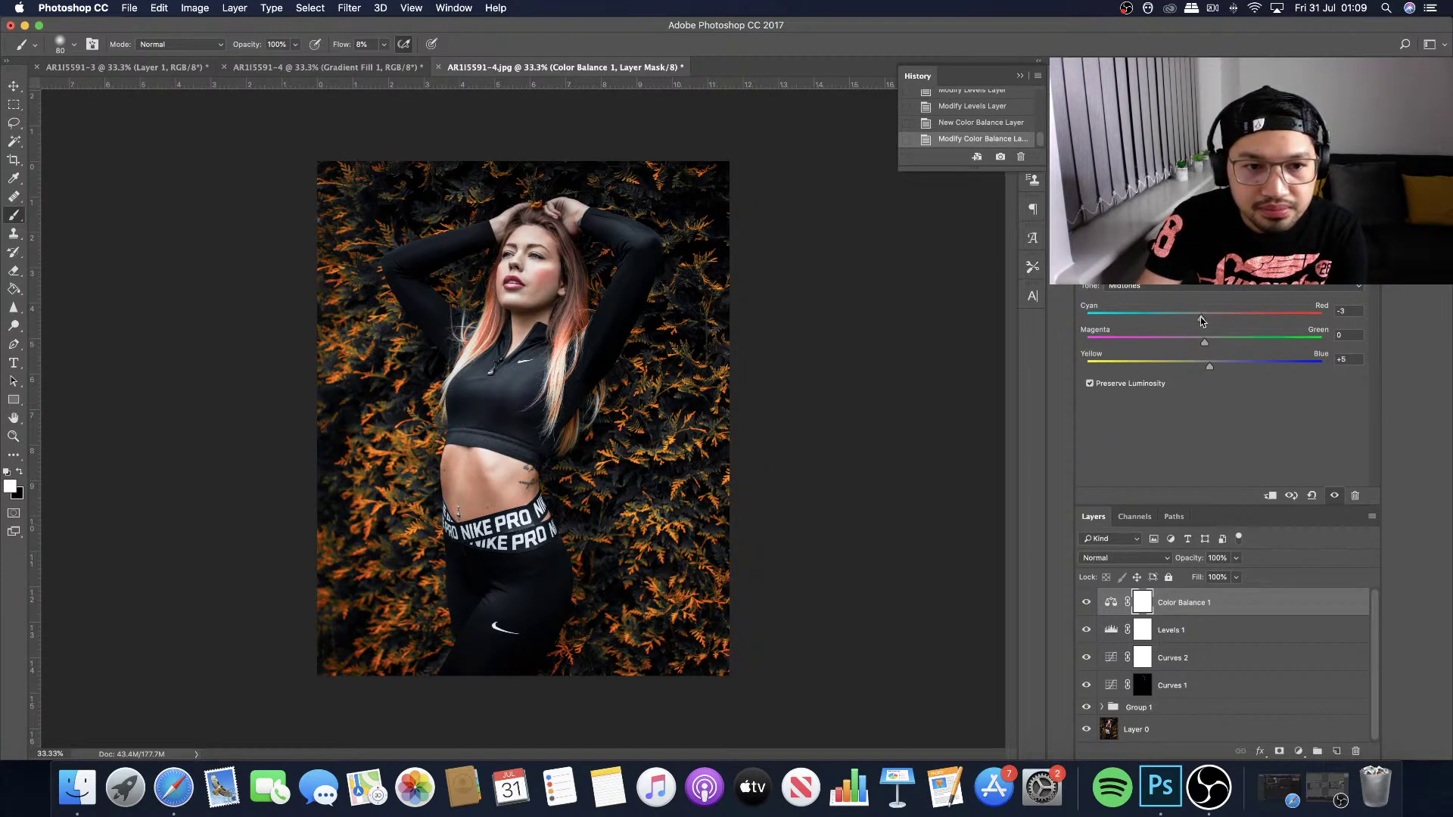
pyautogui.click(1086, 603)
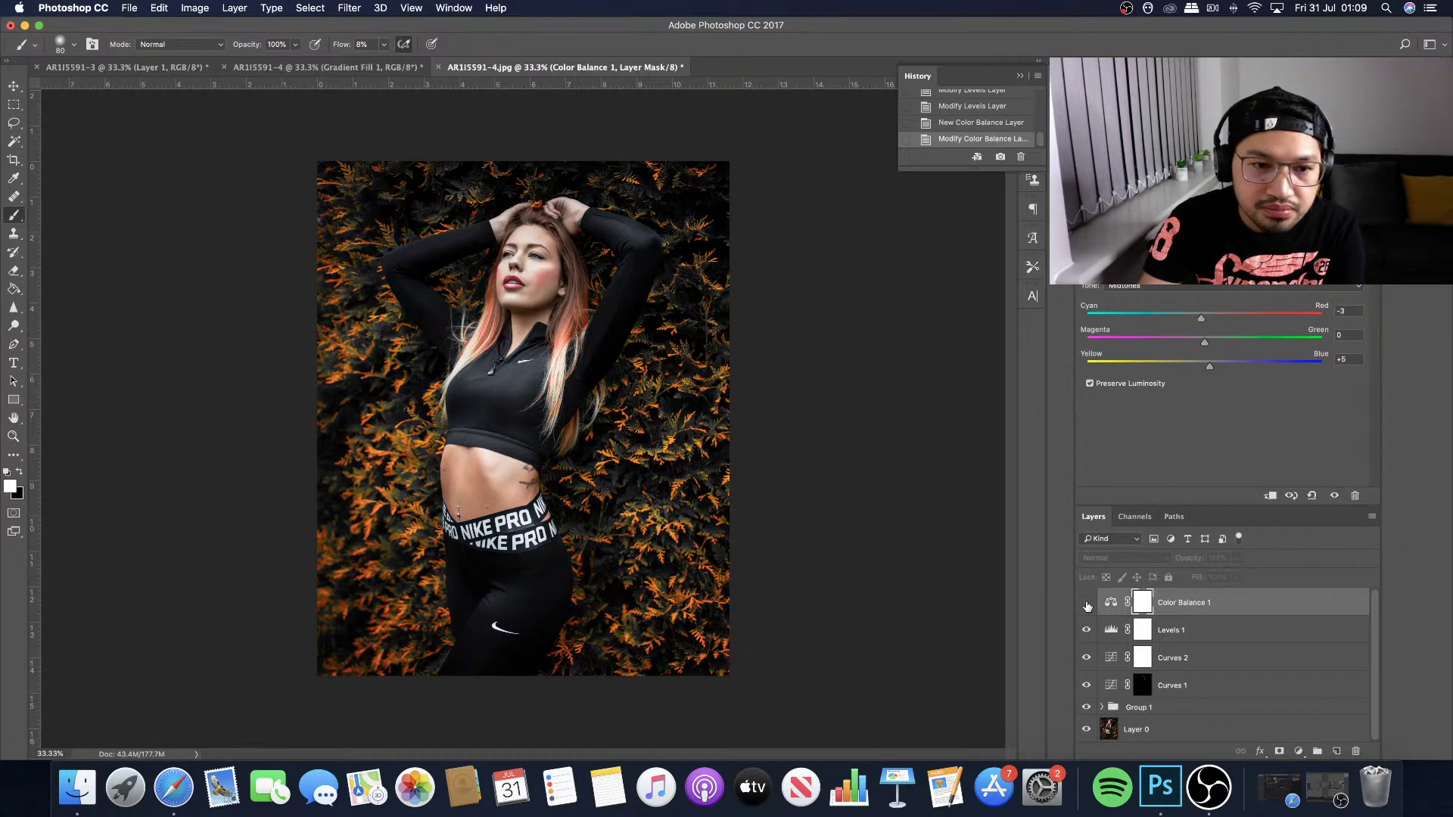
pyautogui.click(1086, 603)
pyautogui.click(1086, 603)
pyautogui.click(1086, 603)
pyautogui.click(1087, 603)
pyautogui.click(1087, 603)
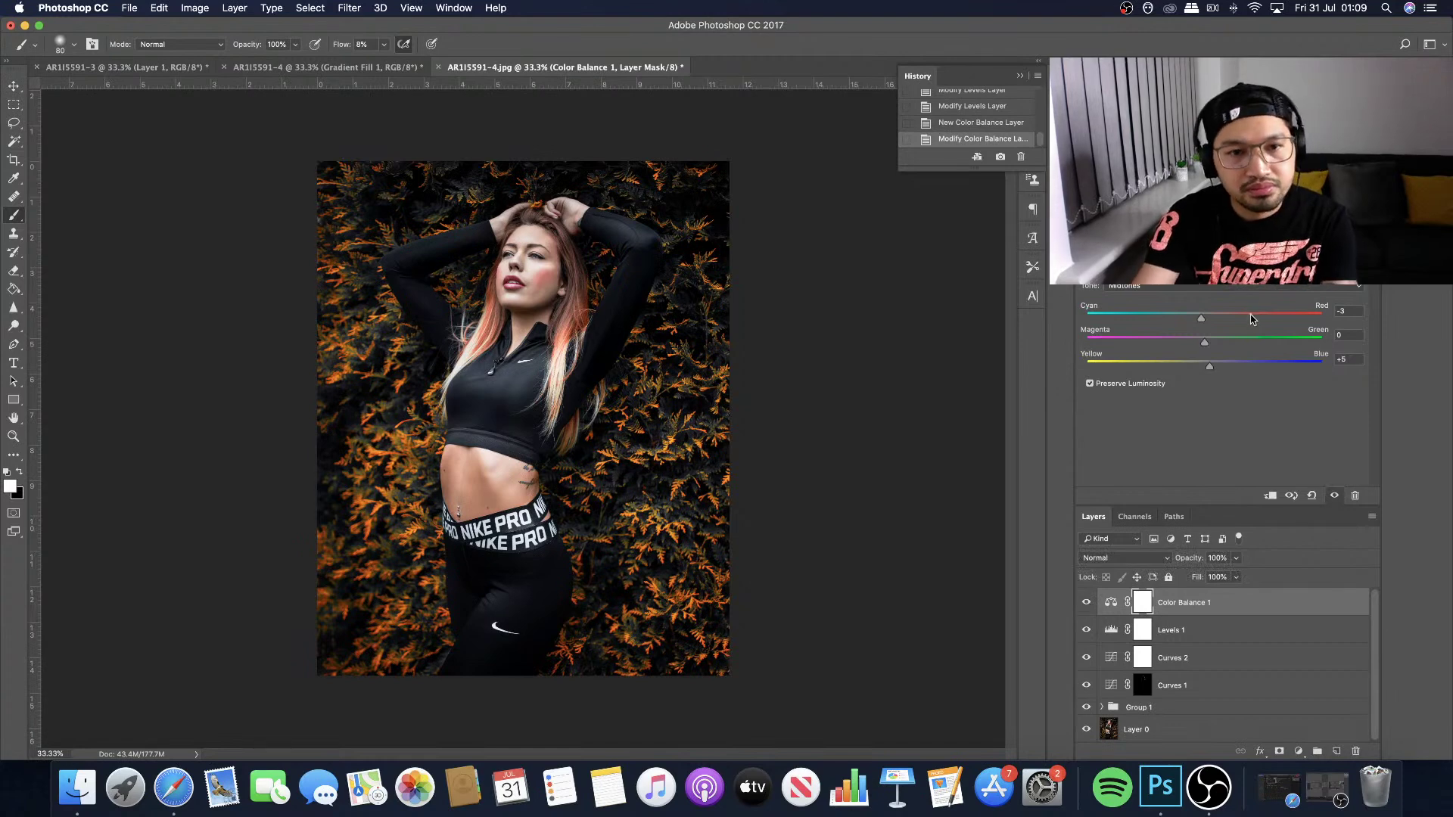
# Check the Color Balance shadows, return to the midtones, reset their cyan–red to 0 and pull yellow–blue back toward 0.
pyautogui.click(1190, 286)
pyautogui.click(1191, 276)
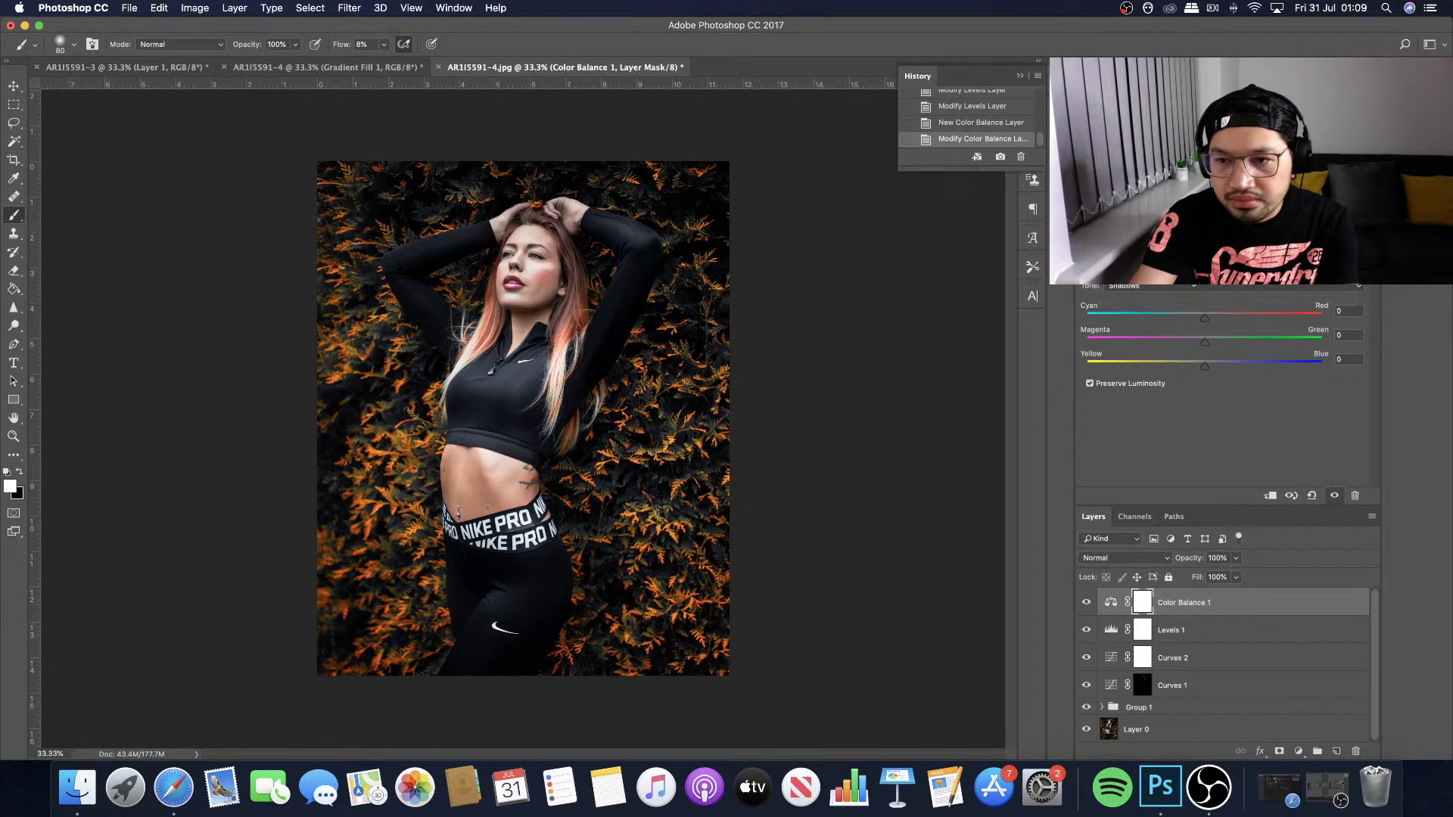
pyautogui.click(1200, 286)
pyautogui.click(1197, 295)
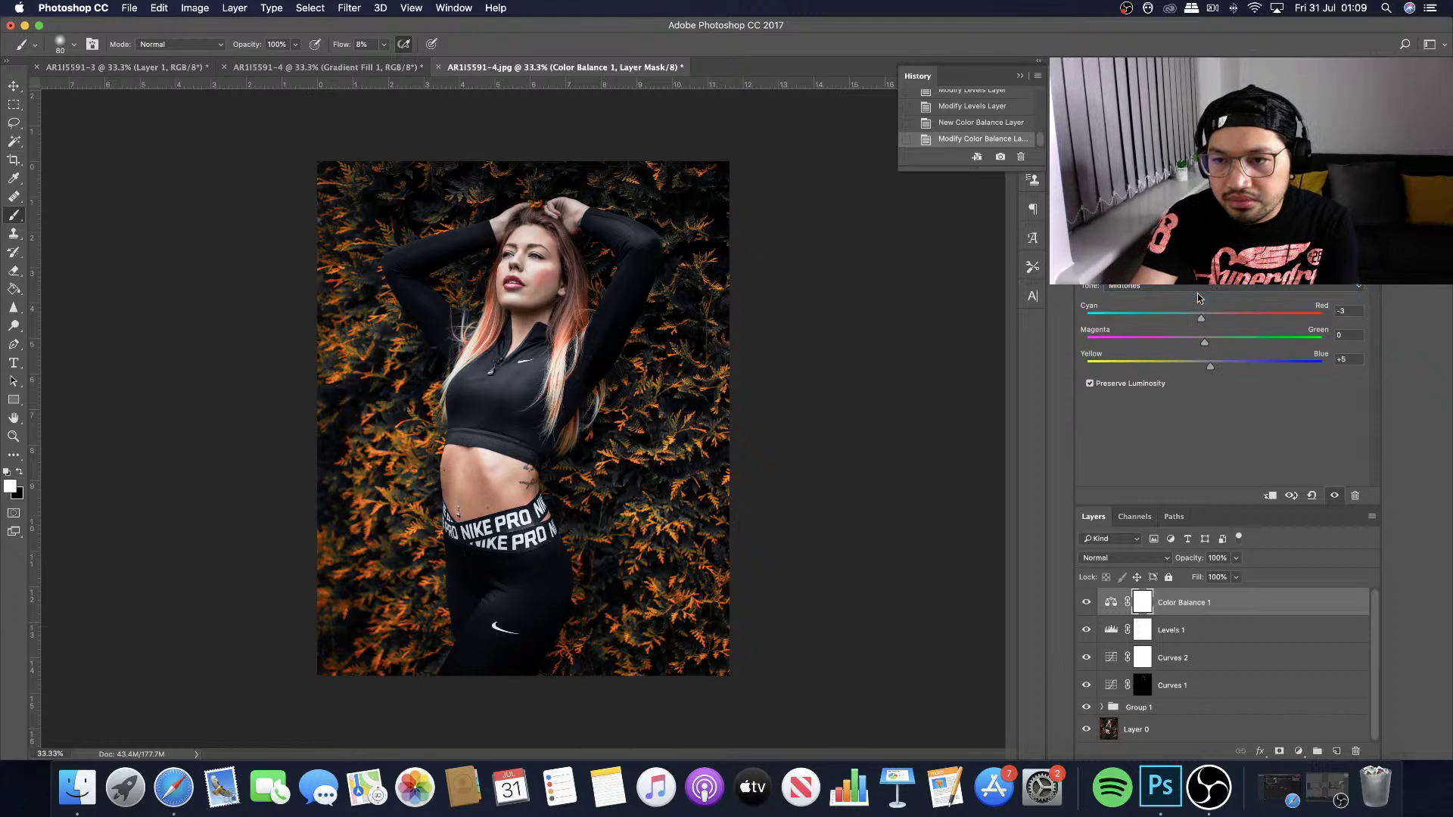
pyautogui.moveTo(1203, 320); pyautogui.dragTo(1205, 366)
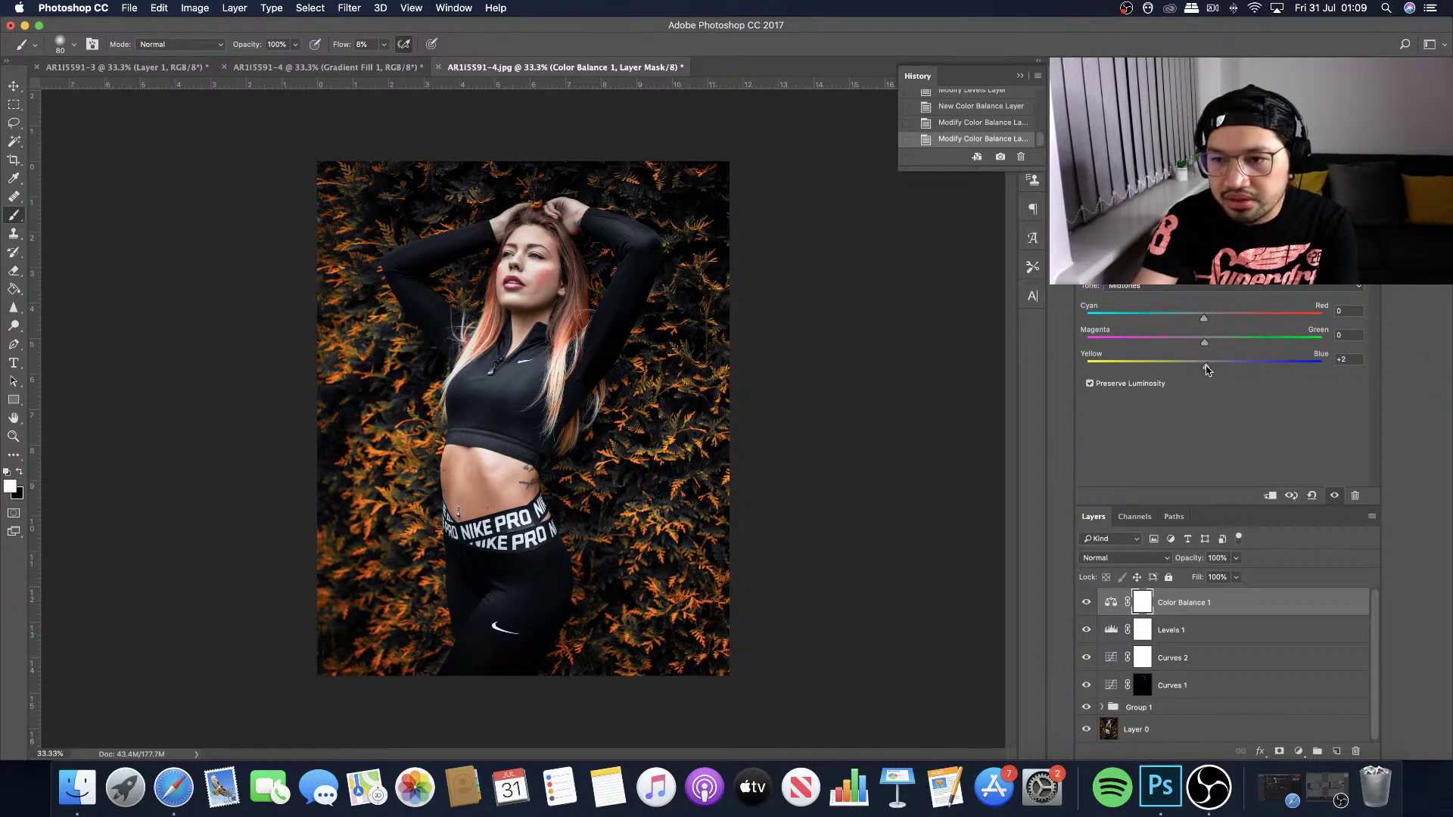
# Set the Color Balance shadows to -3 on cyan–red and +3 on yellow–blue, comparing the portrait with the layer off and on.
pyautogui.click(1211, 286)
pyautogui.click(1211, 271)
pyautogui.moveTo(1206, 370); pyautogui.dragTo(1200, 322)
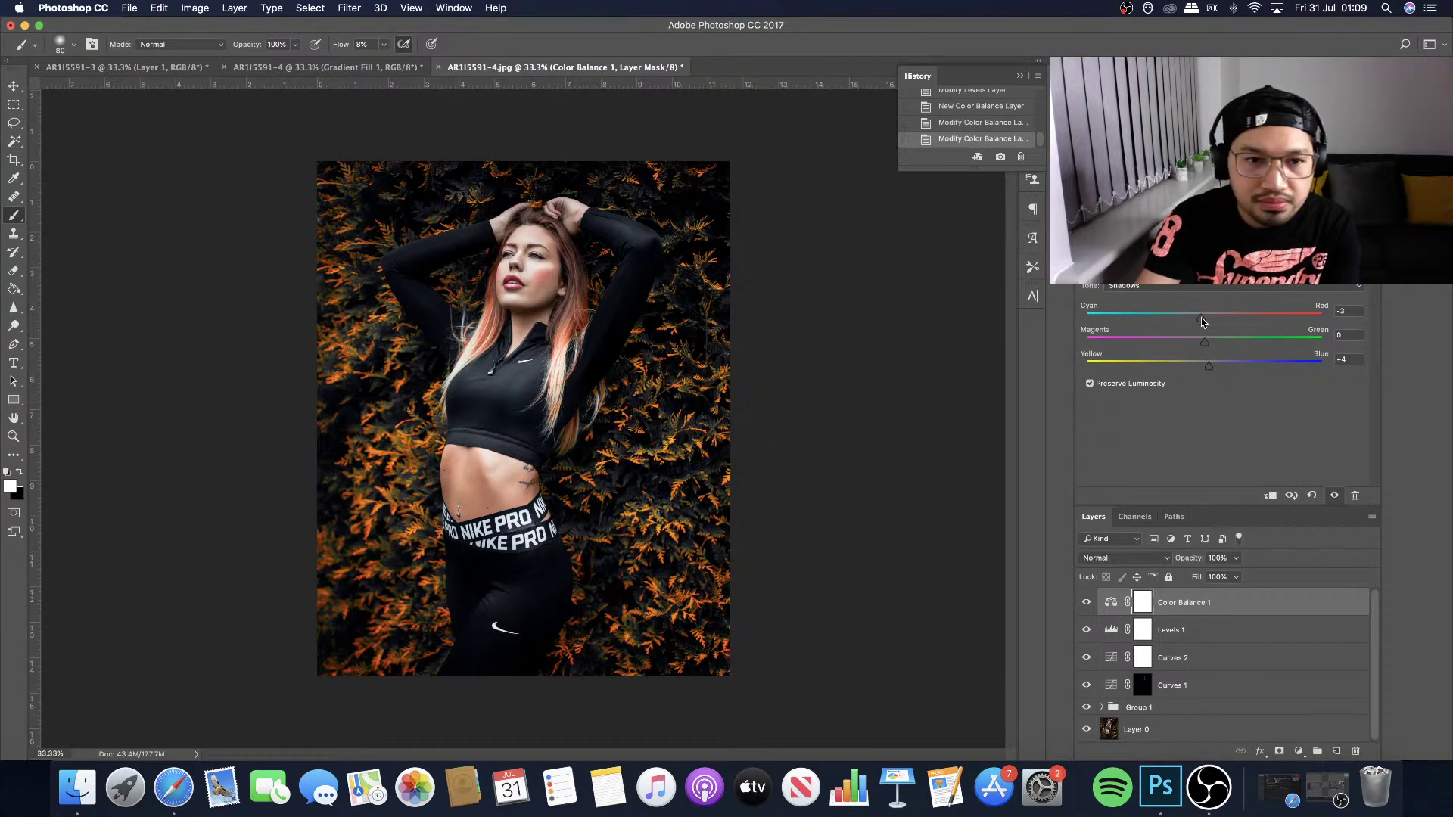
pyautogui.click(1083, 602)
pyautogui.click(1084, 604)
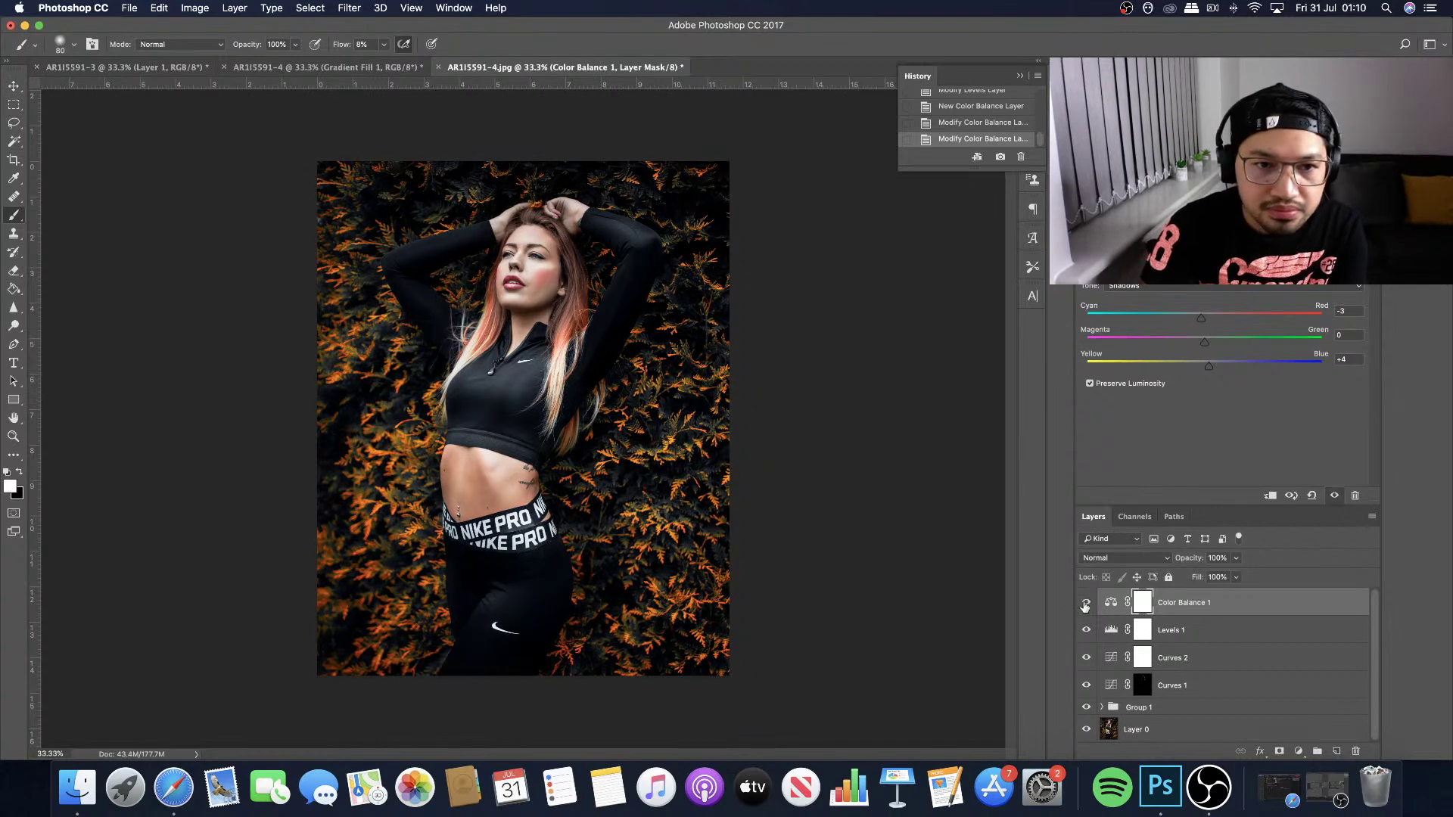
pyautogui.click(1084, 604)
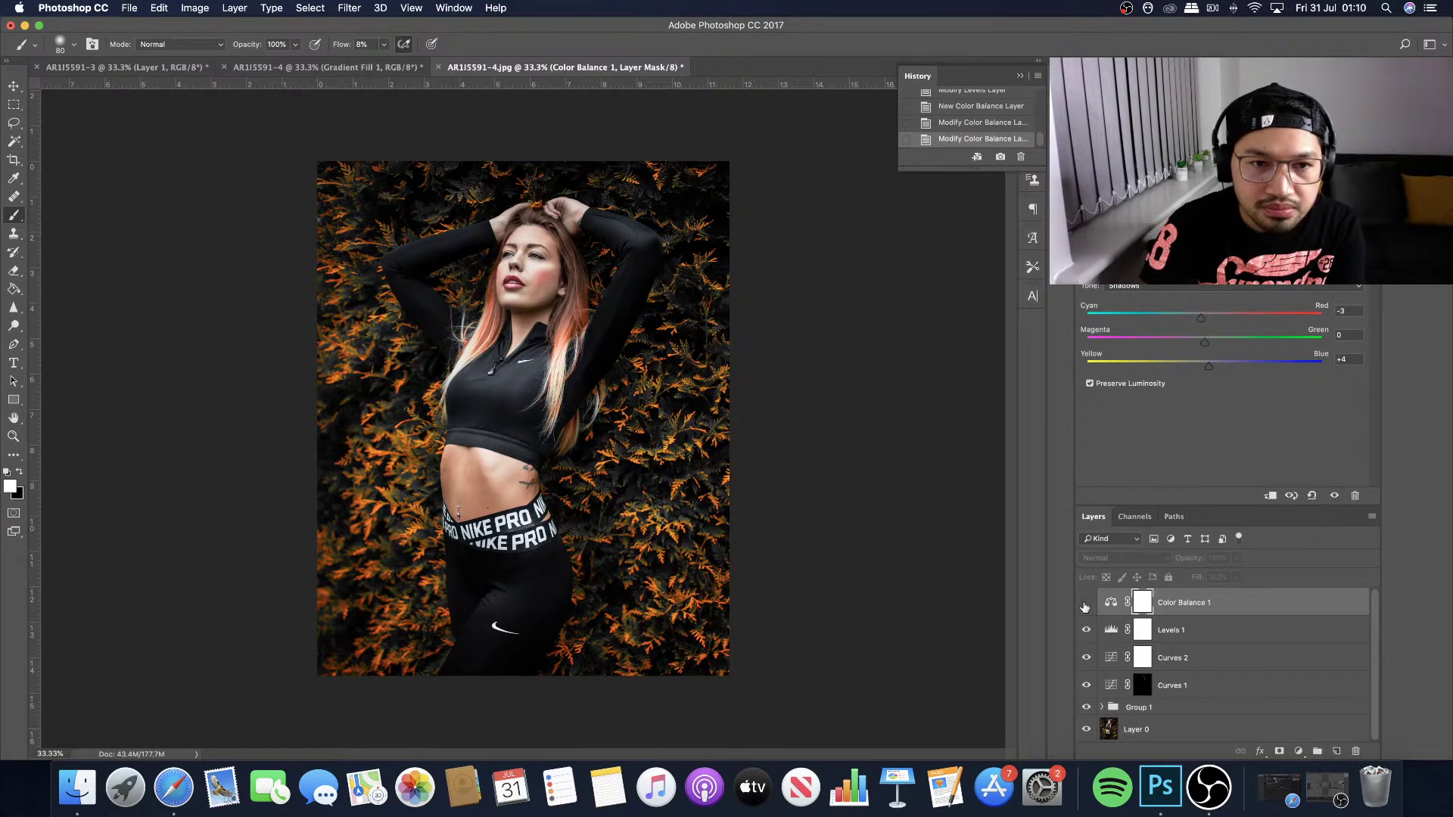
pyautogui.click(1083, 604)
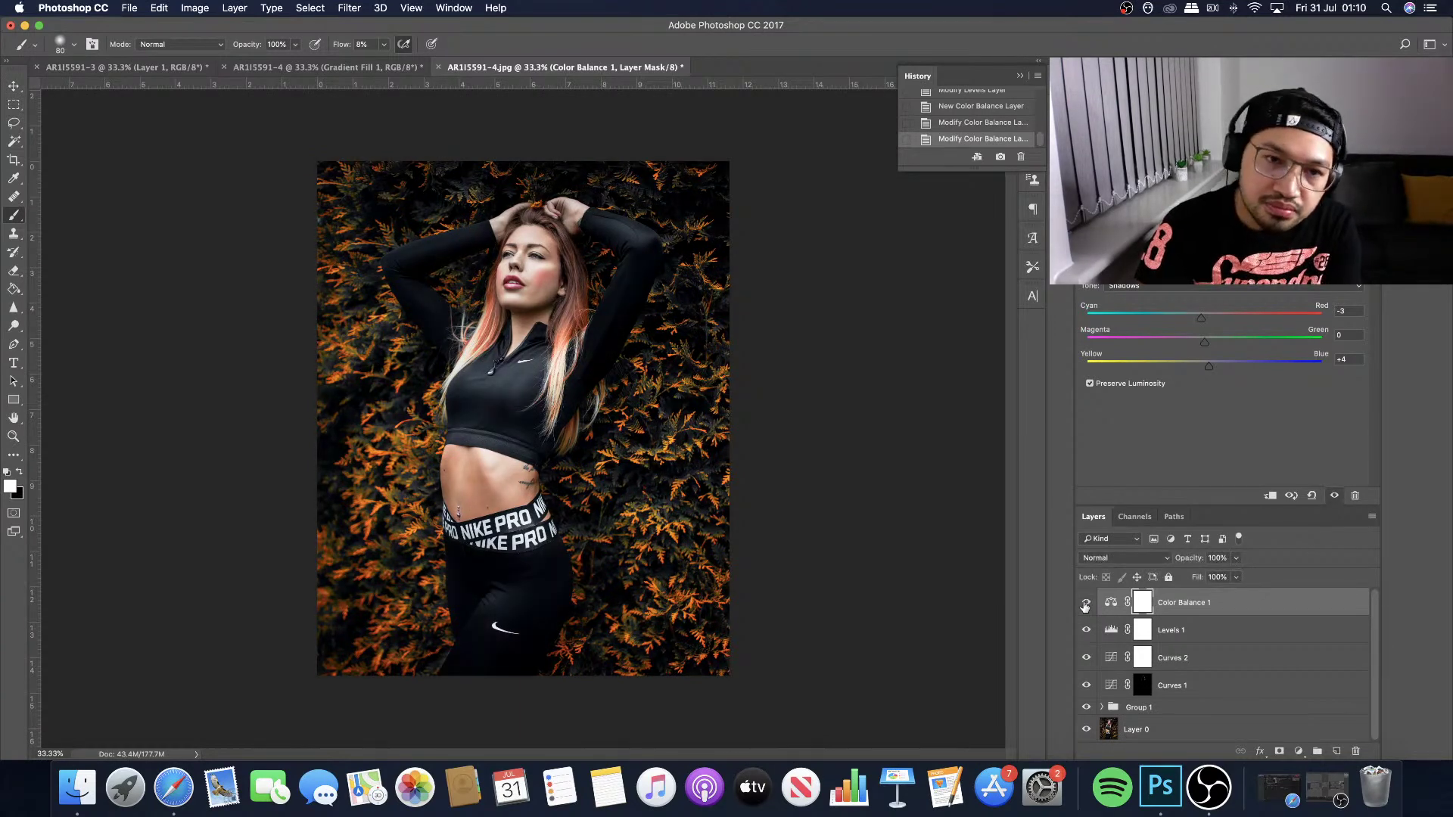
pyautogui.click(1085, 603)
pyautogui.click(1085, 604)
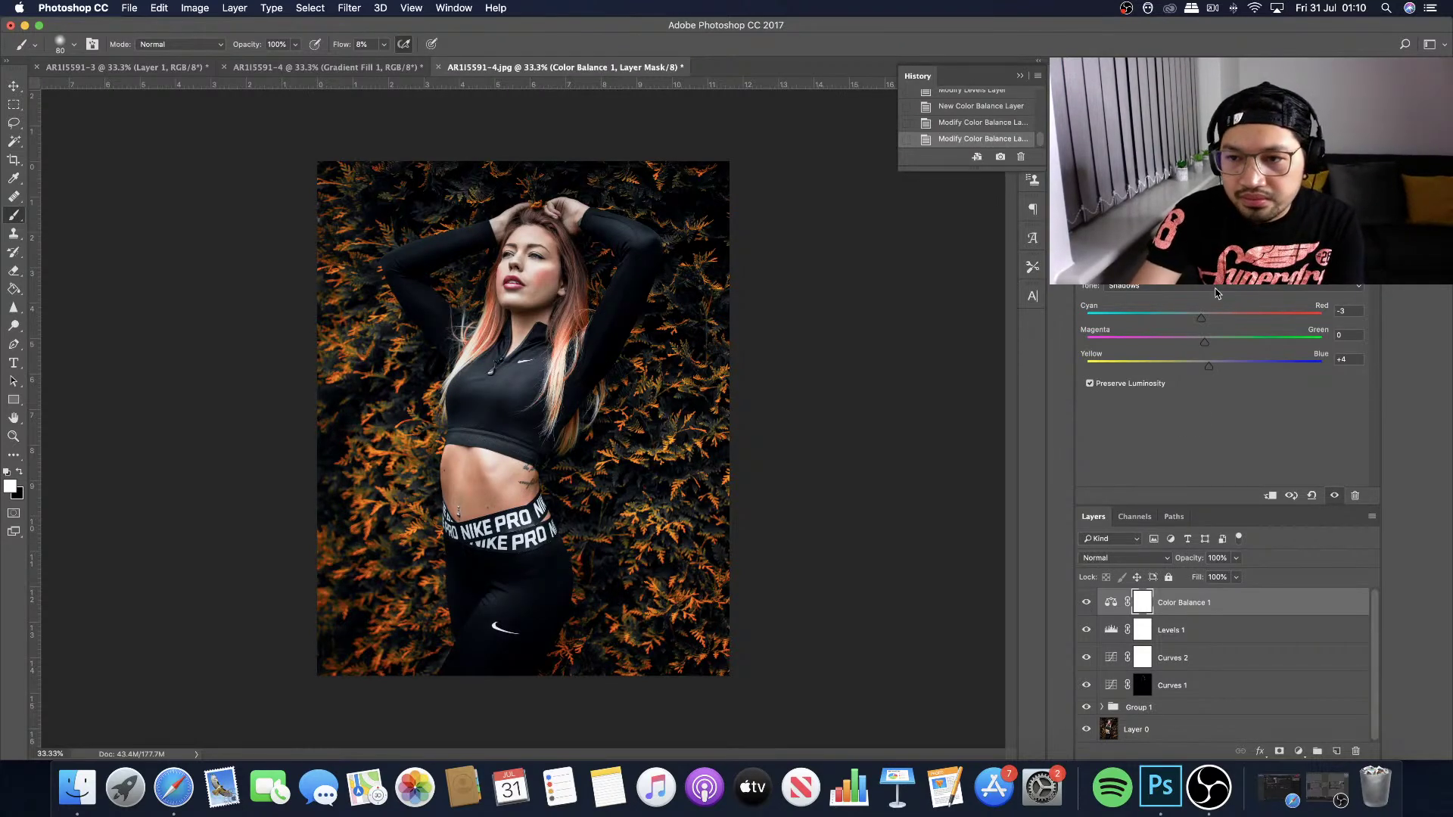
pyautogui.moveTo(1208, 366); pyautogui.dragTo(1206, 364)
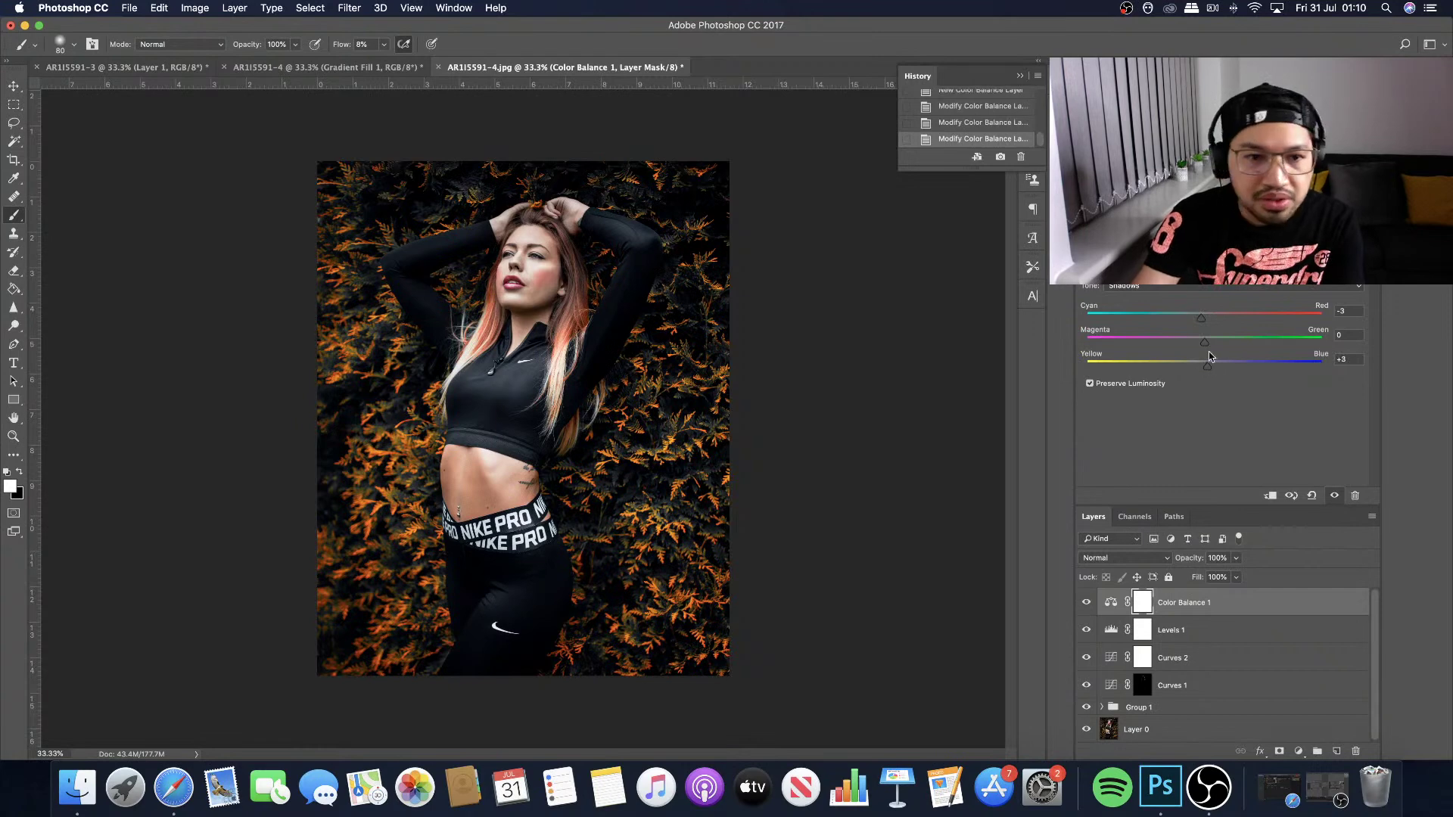
pyautogui.click(1087, 603)
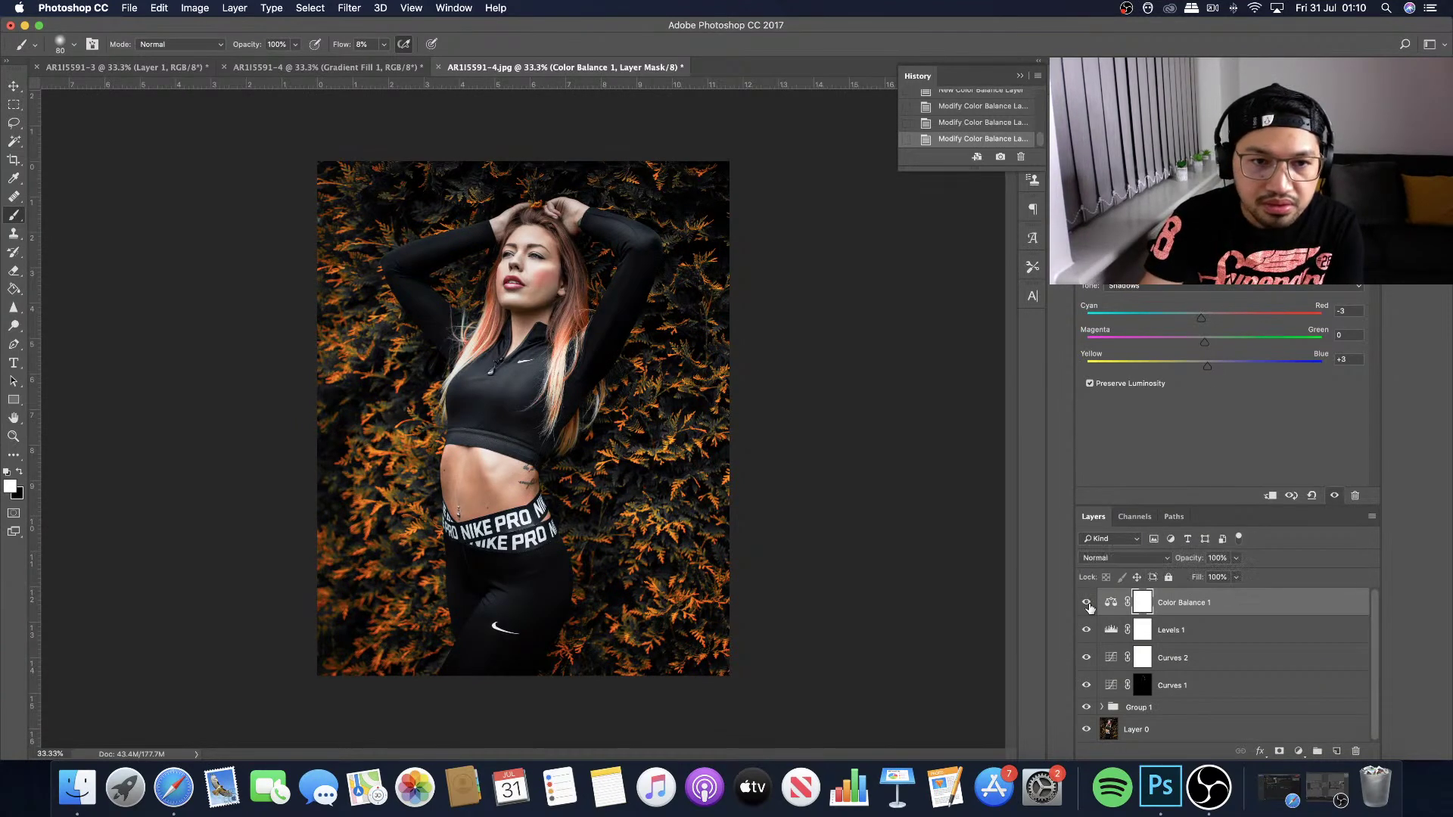
# Set the Color Balance highlights to +2 on cyan–red and -3 on yellow–blue.
pyautogui.click(1182, 286)
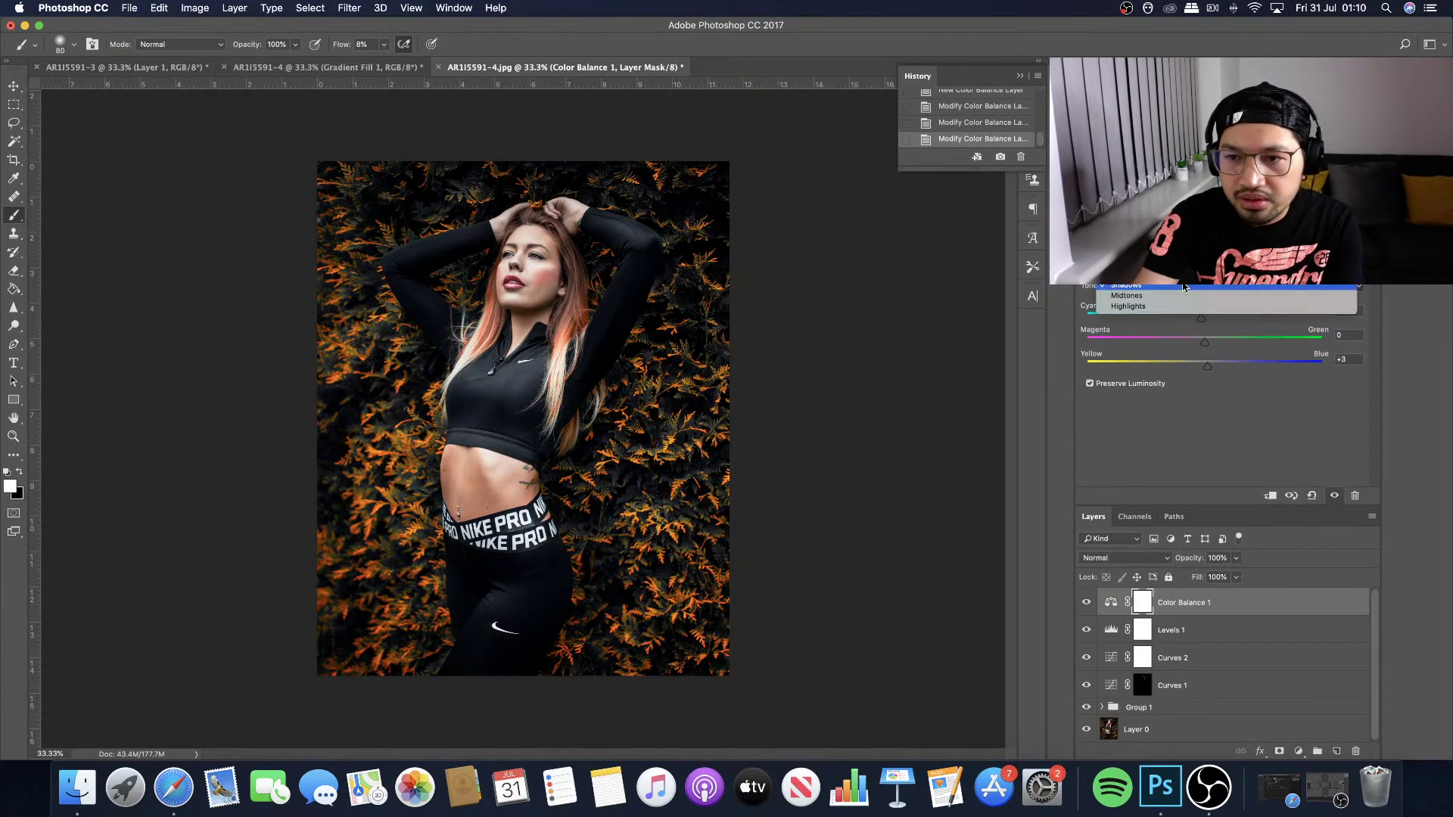
pyautogui.click(1184, 319)
pyautogui.moveTo(1206, 372); pyautogui.dragTo(1201, 368)
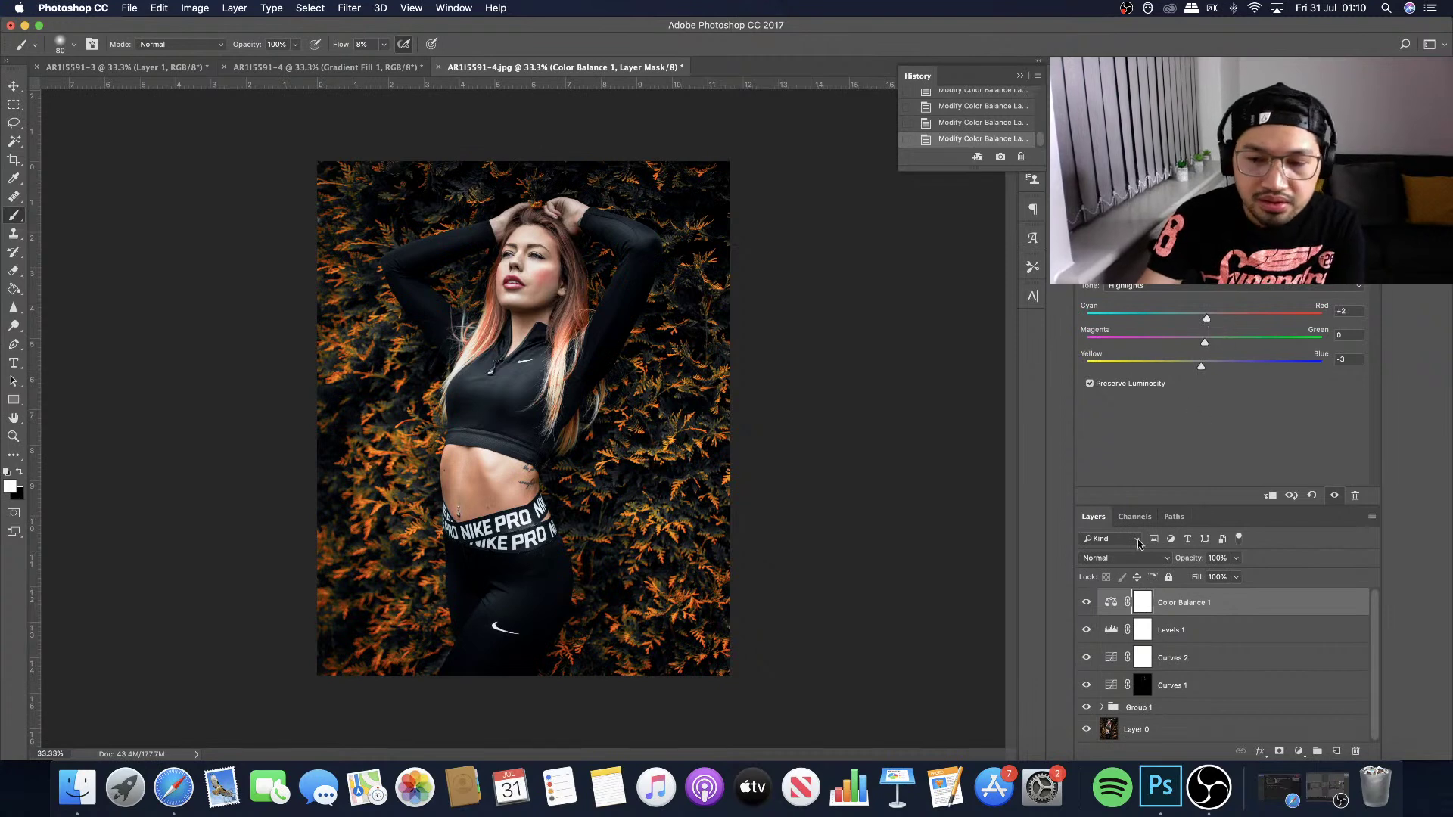
# Compare the portrait with the Color Balance 1 layer repeatedly hidden and shown to judge the shadow and highlight tint.
pyautogui.click(1088, 601)
pyautogui.click(1087, 601)
pyautogui.click(1087, 602)
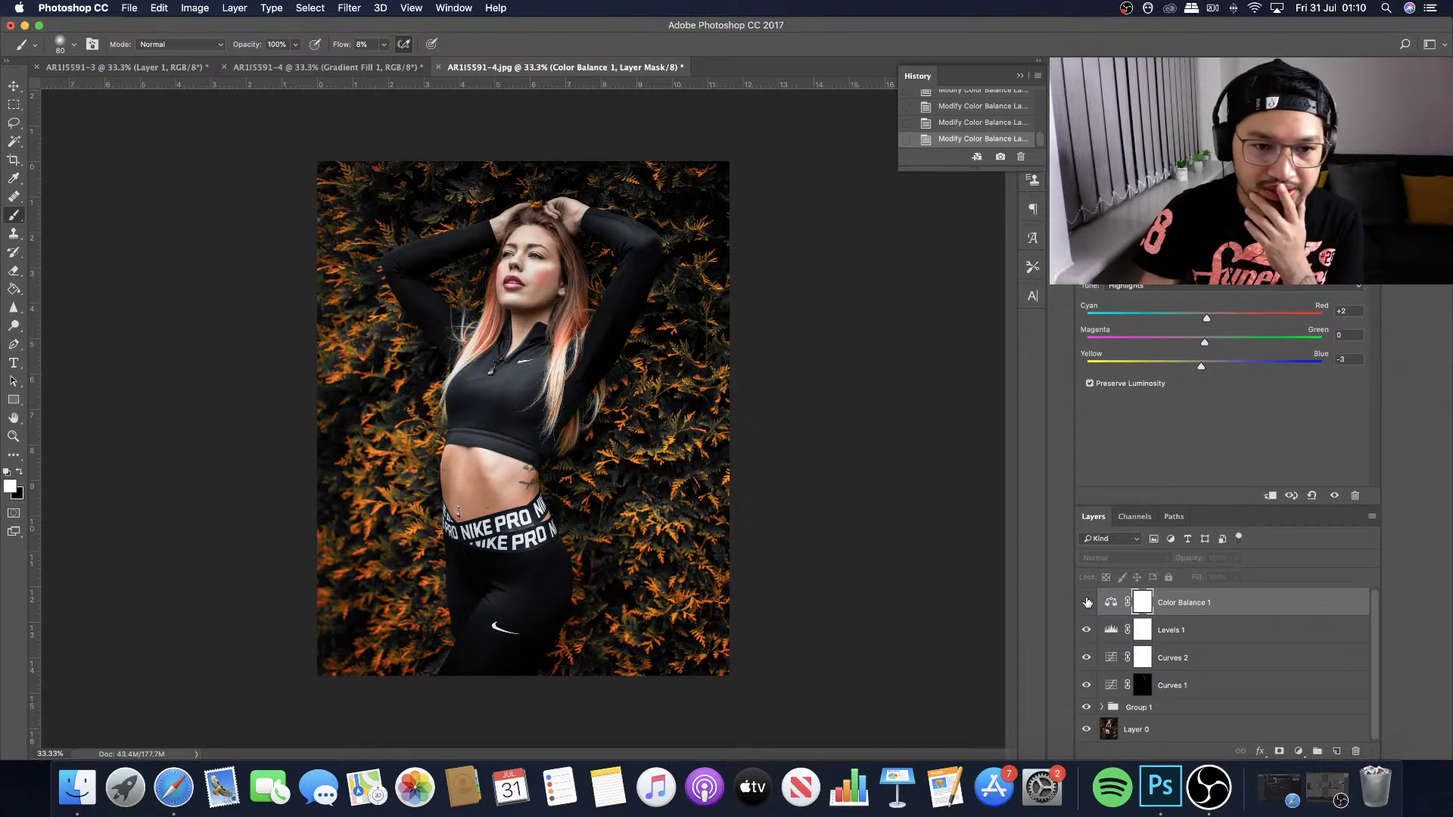
pyautogui.click(1088, 602)
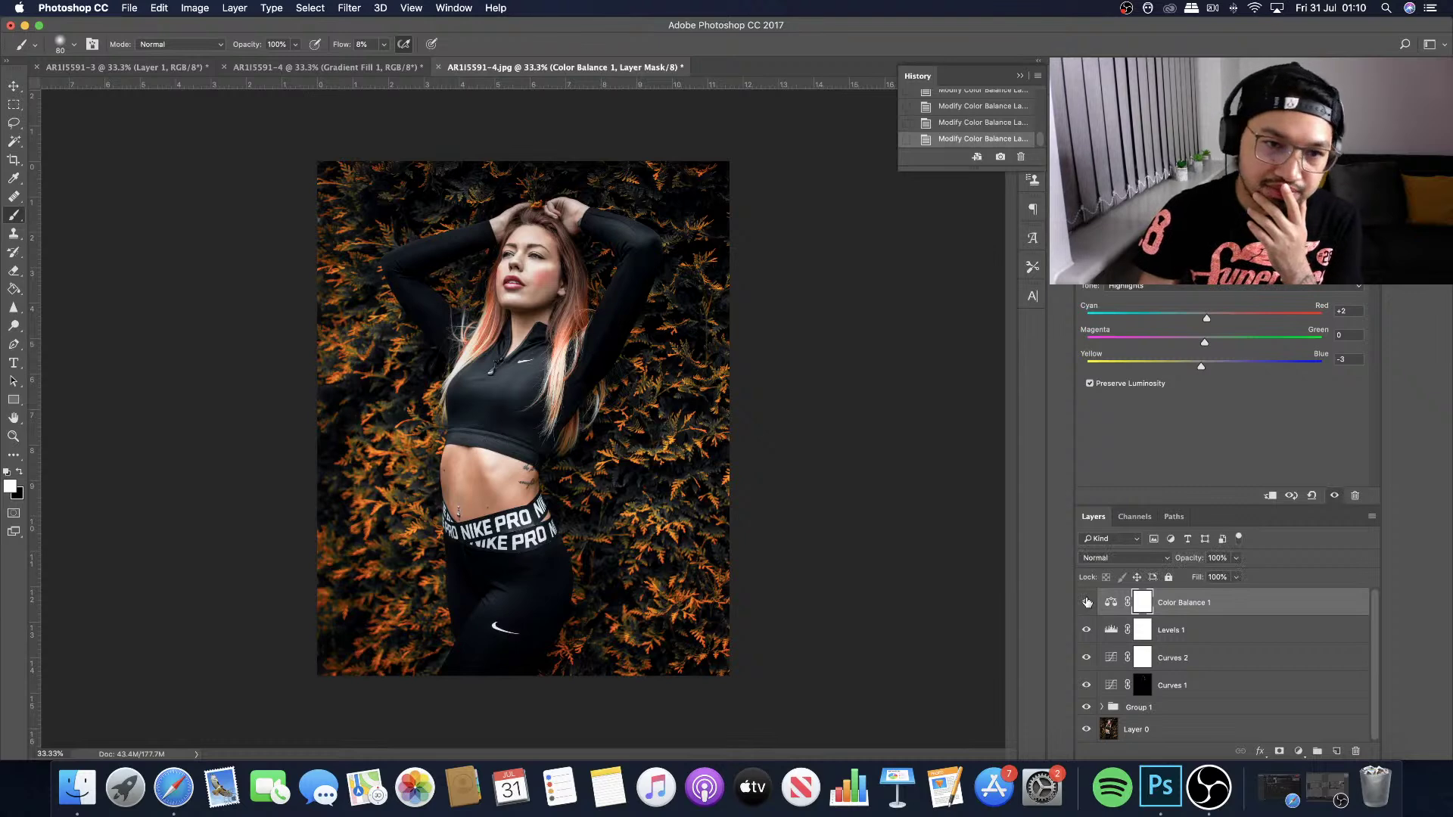
pyautogui.click(1088, 601)
pyautogui.click(1088, 601)
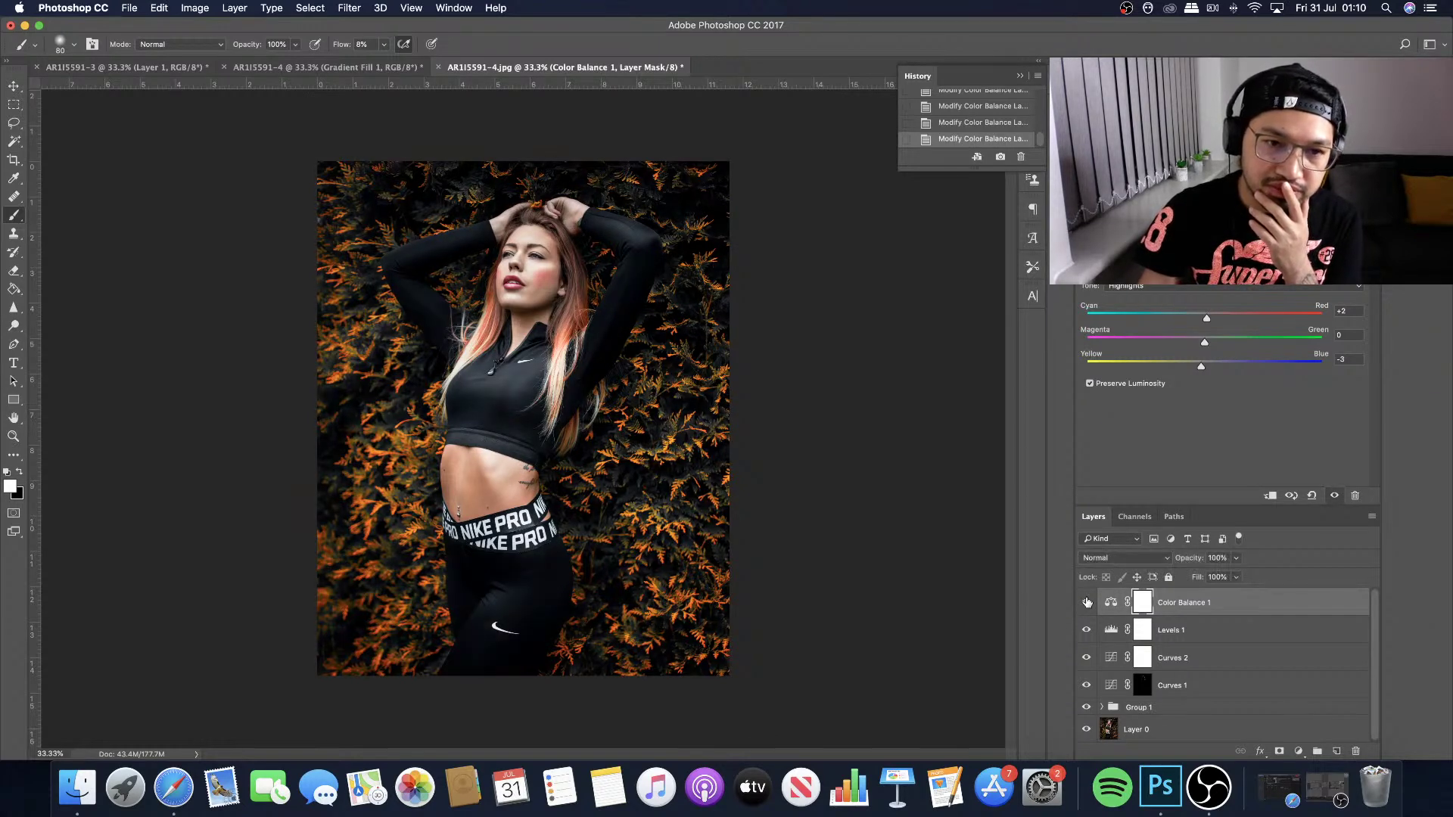
pyautogui.click(1087, 601)
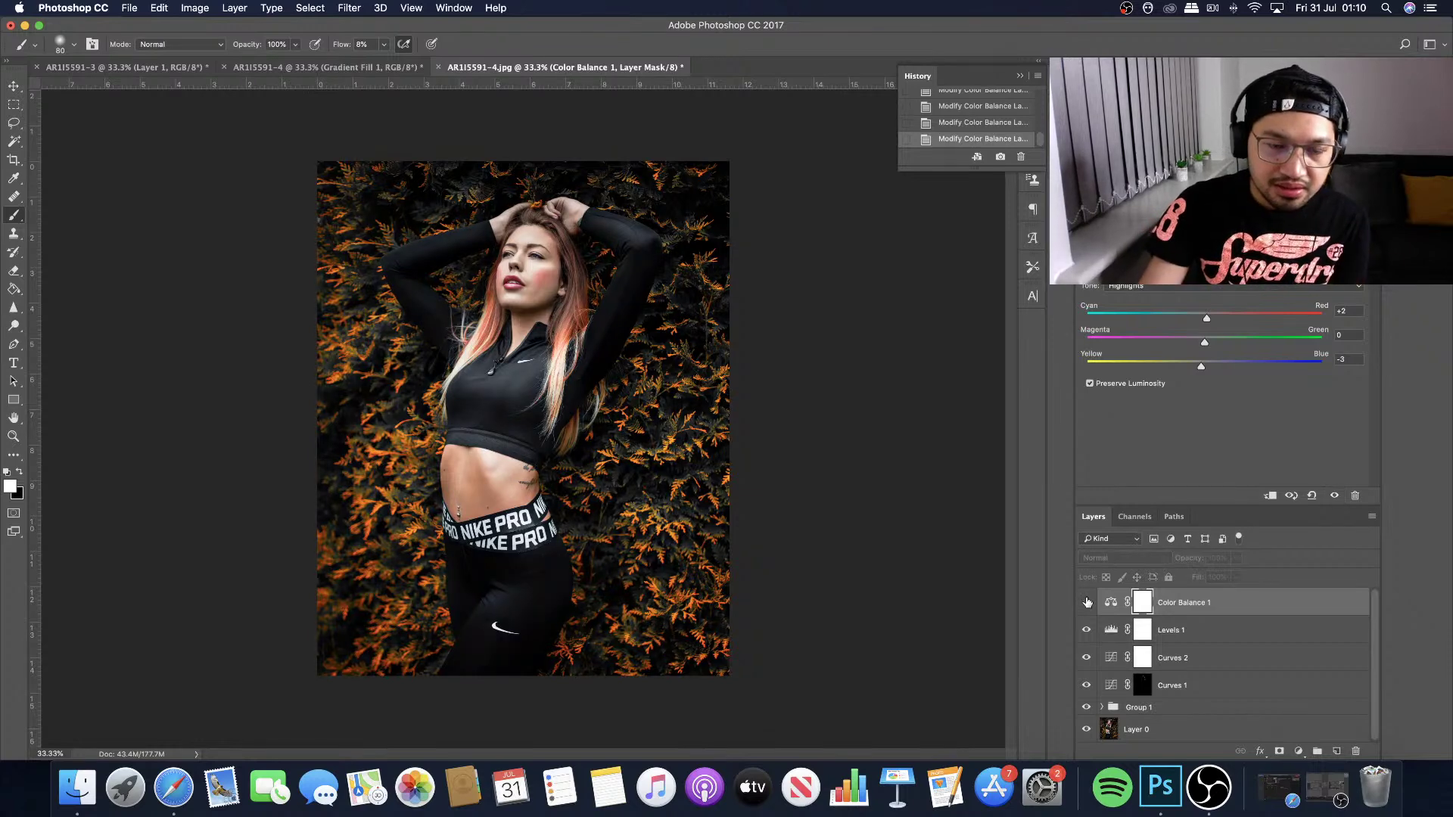
pyautogui.click(1088, 602)
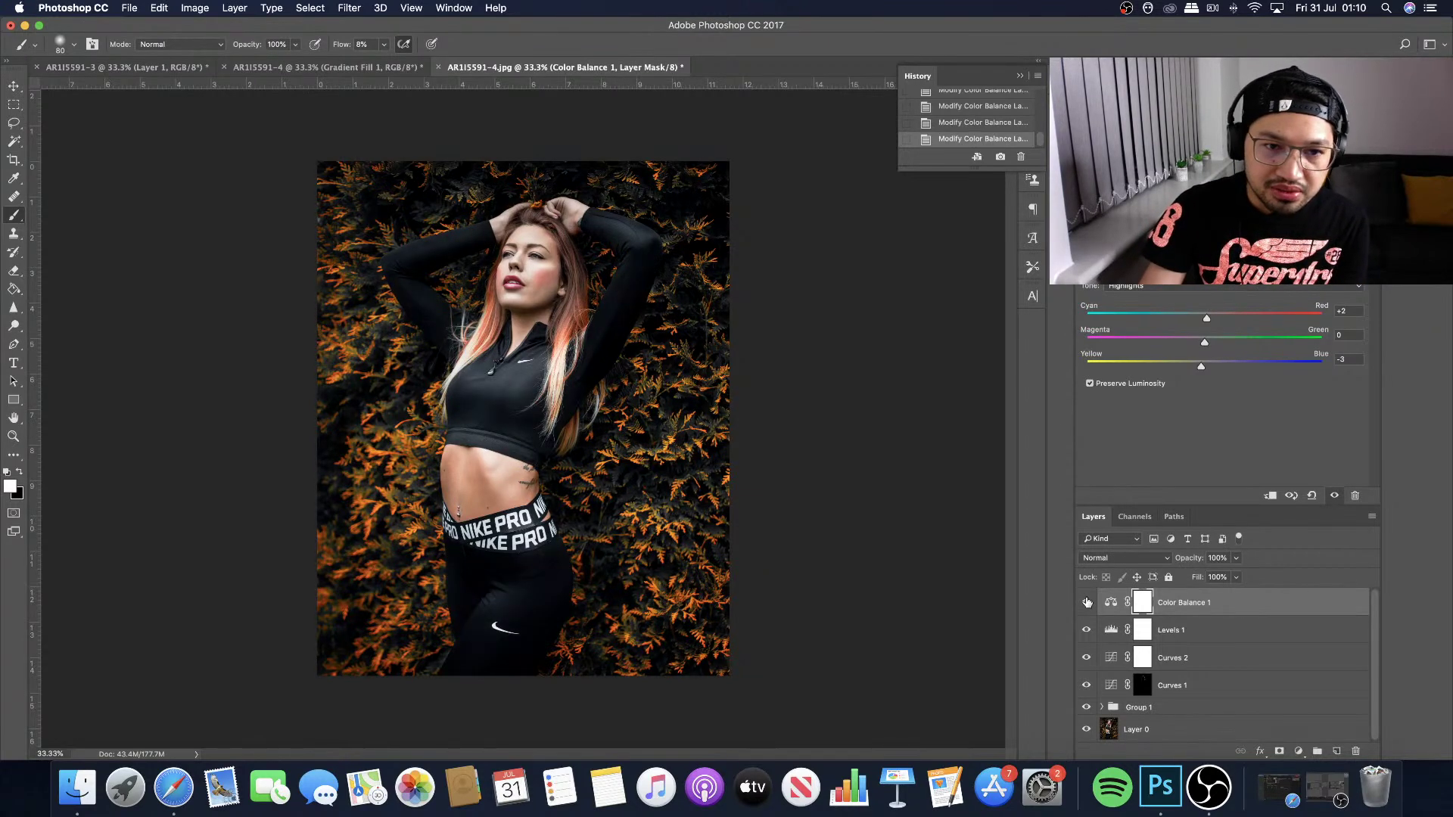
pyautogui.click(1088, 601)
pyautogui.click(1087, 602)
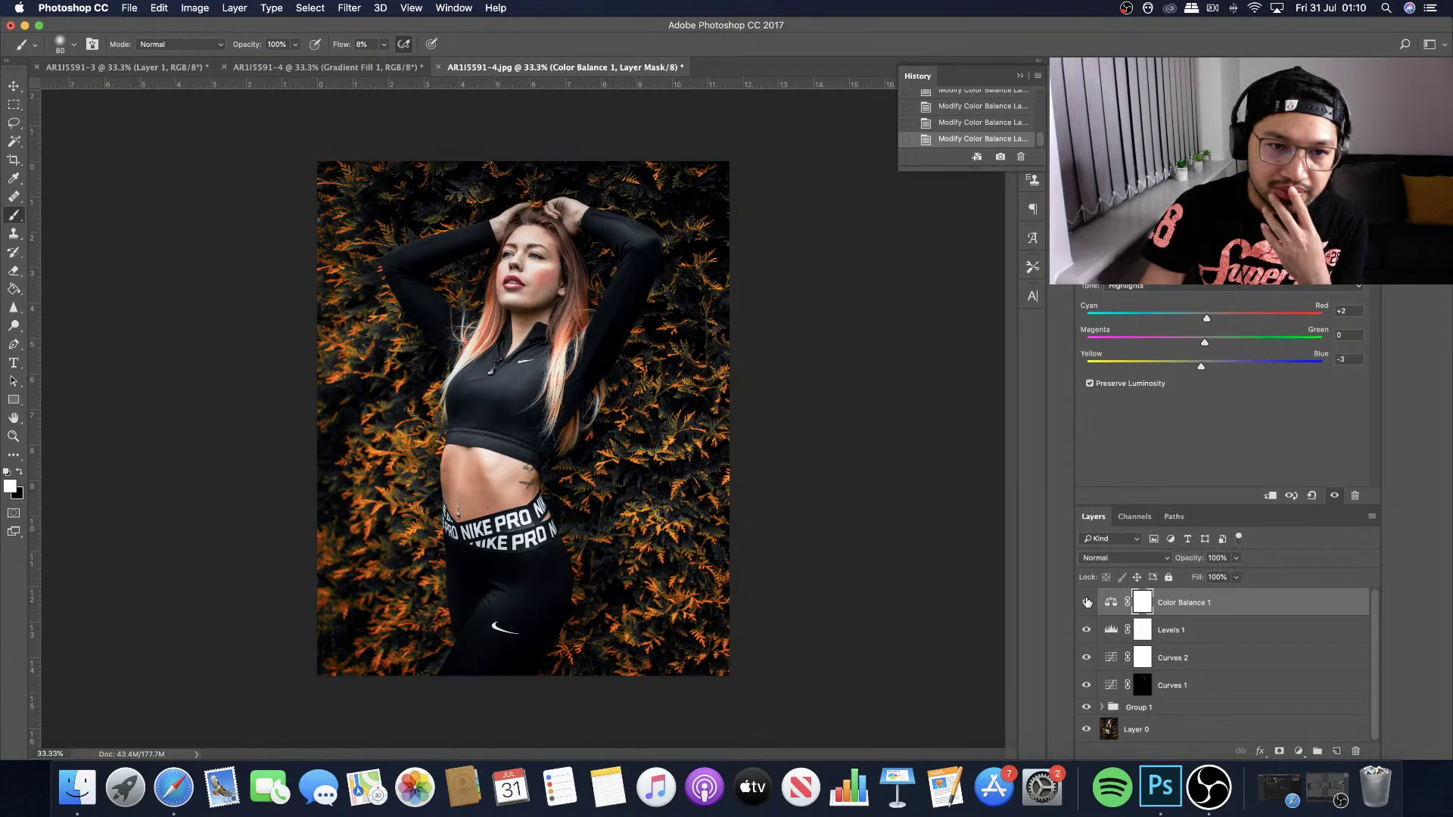
pyautogui.click(1087, 602)
pyautogui.click(1087, 602)
pyautogui.click(1088, 601)
pyautogui.click(1087, 601)
# Try shadow values of +4 on yellow–blue and +2 on cyan–red, and restore them to +3 and -3.
pyautogui.click(1209, 287)
pyautogui.click(1210, 257)
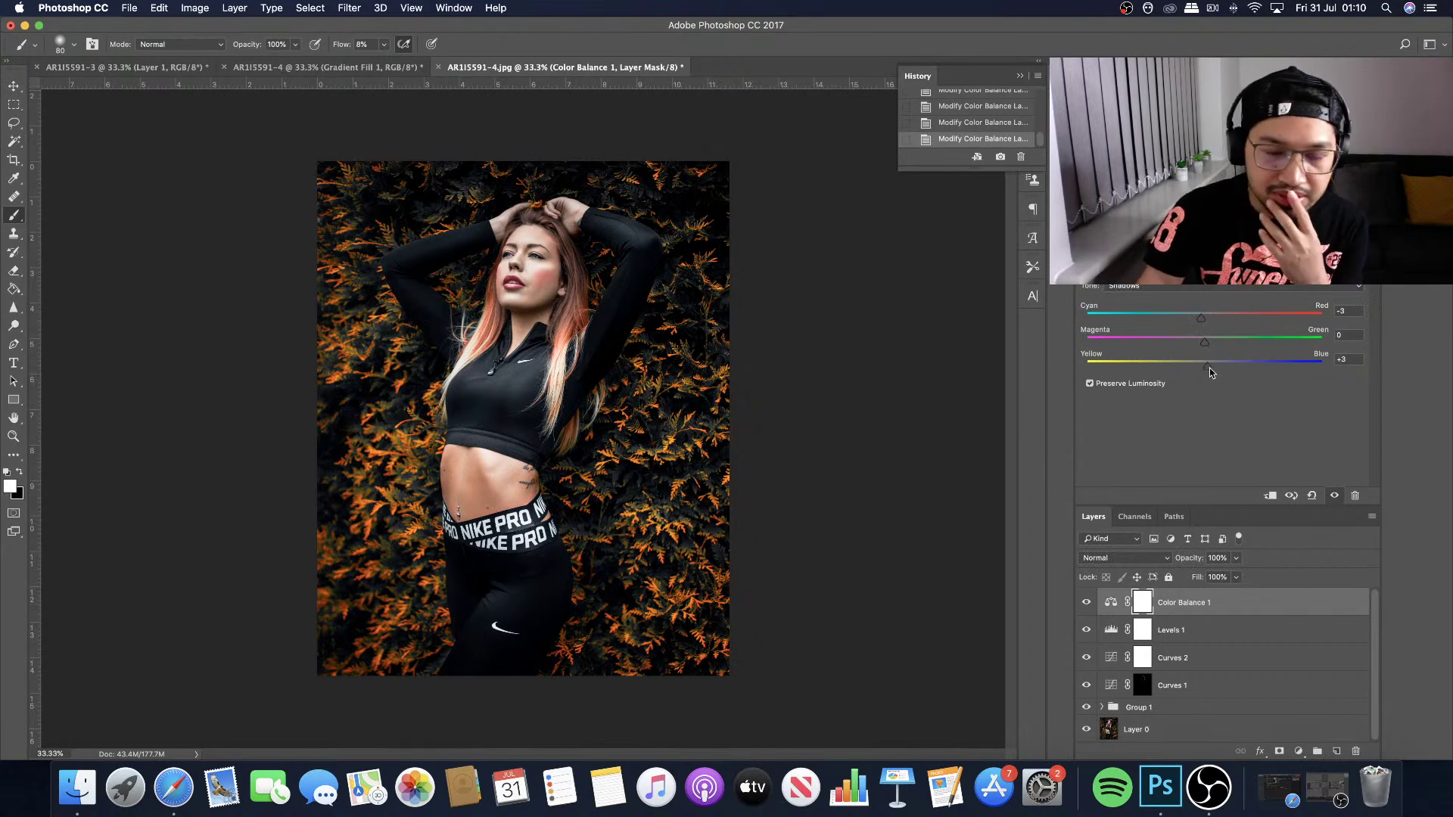
pyautogui.moveTo(1208, 367)
pyautogui.mouseDown()
pyautogui.moveTo(1231, 371)
pyautogui.moveTo(1208, 366)
pyautogui.mouseUp()
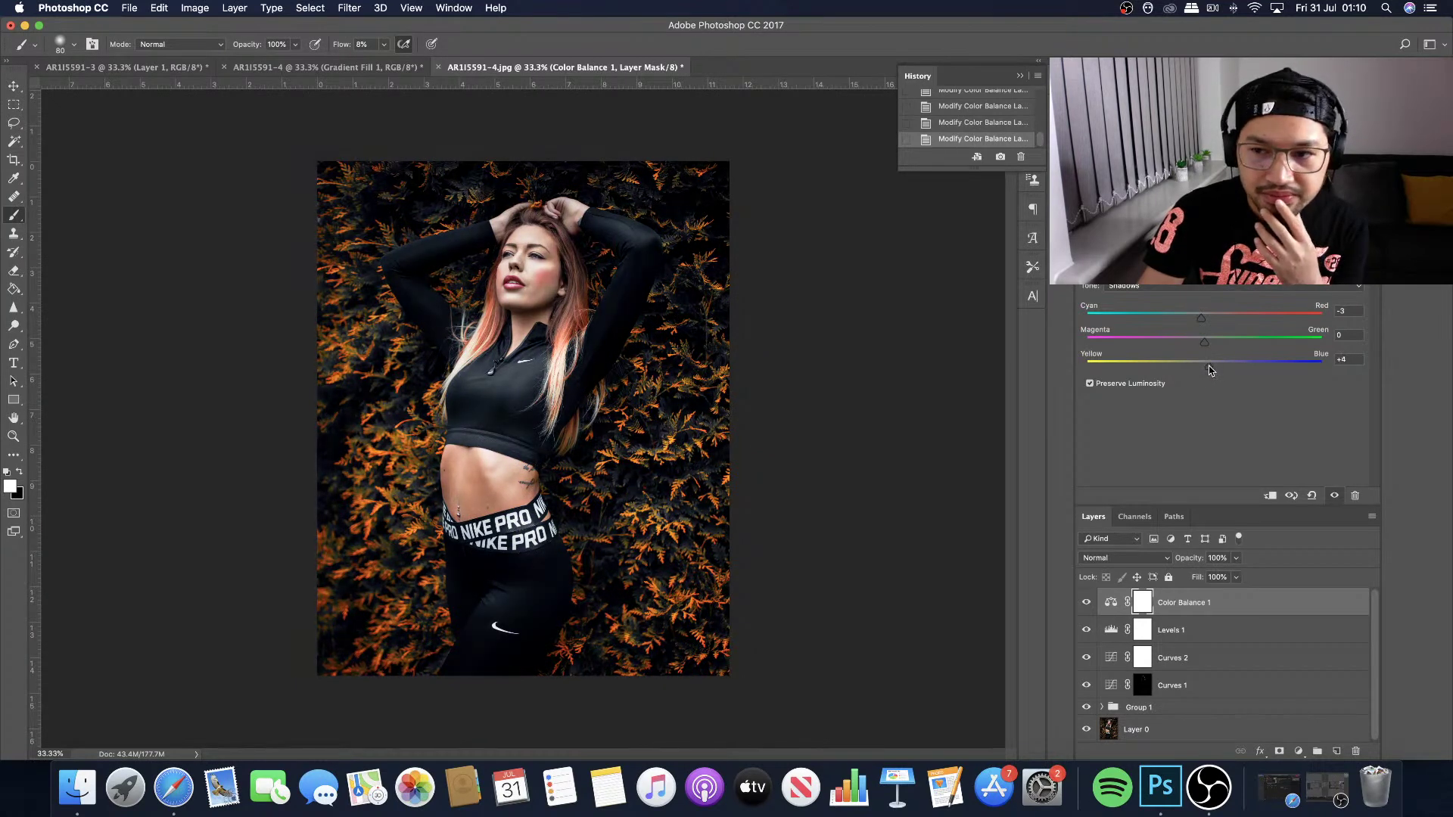
pyautogui.moveTo(1210, 365); pyautogui.dragTo(1212, 365)
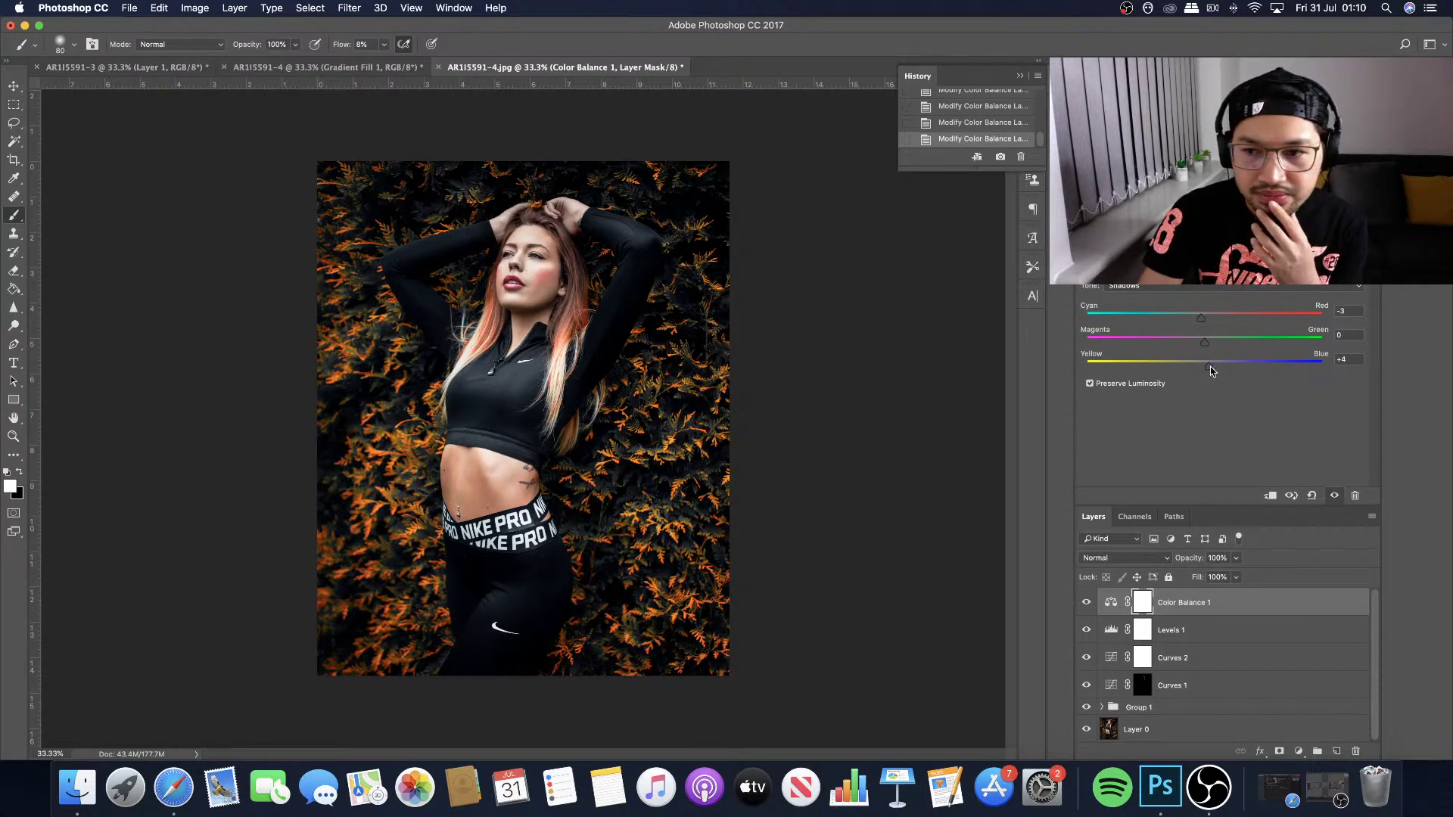
pyautogui.moveTo(1208, 366); pyautogui.dragTo(1207, 368)
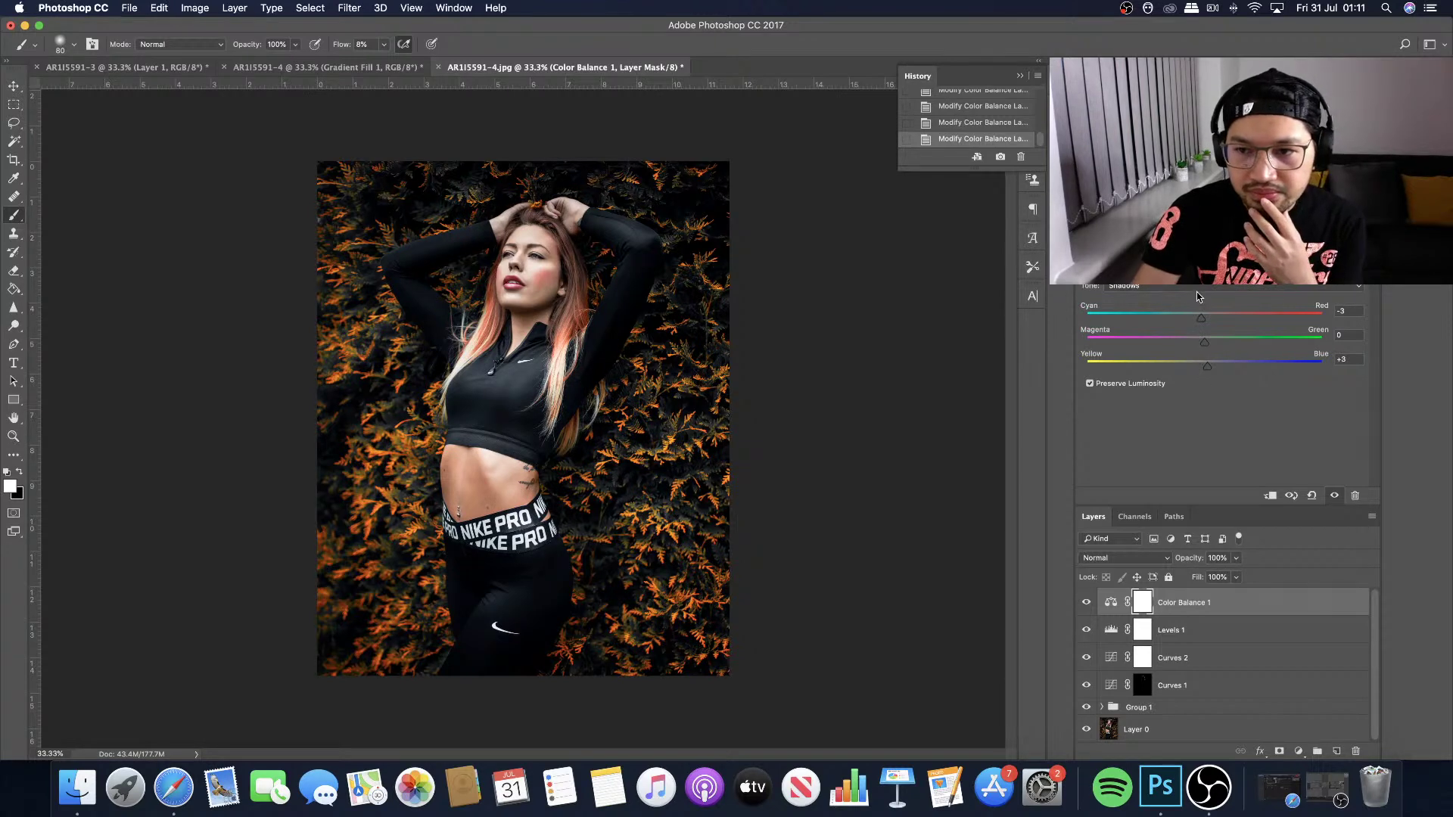
pyautogui.moveTo(1203, 324); pyautogui.dragTo(1209, 325)
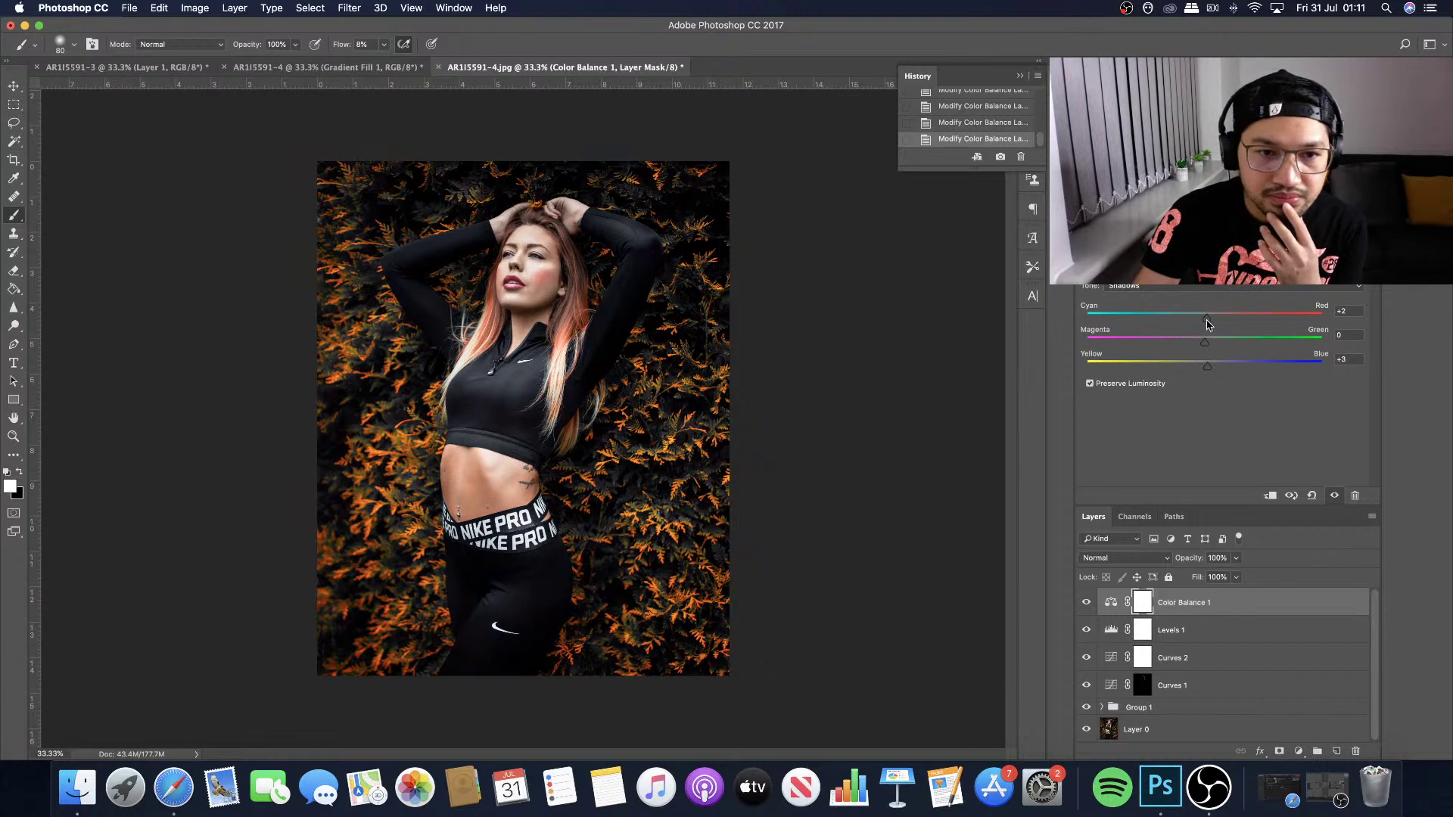
pyautogui.moveTo(1206, 325); pyautogui.dragTo(1203, 326)
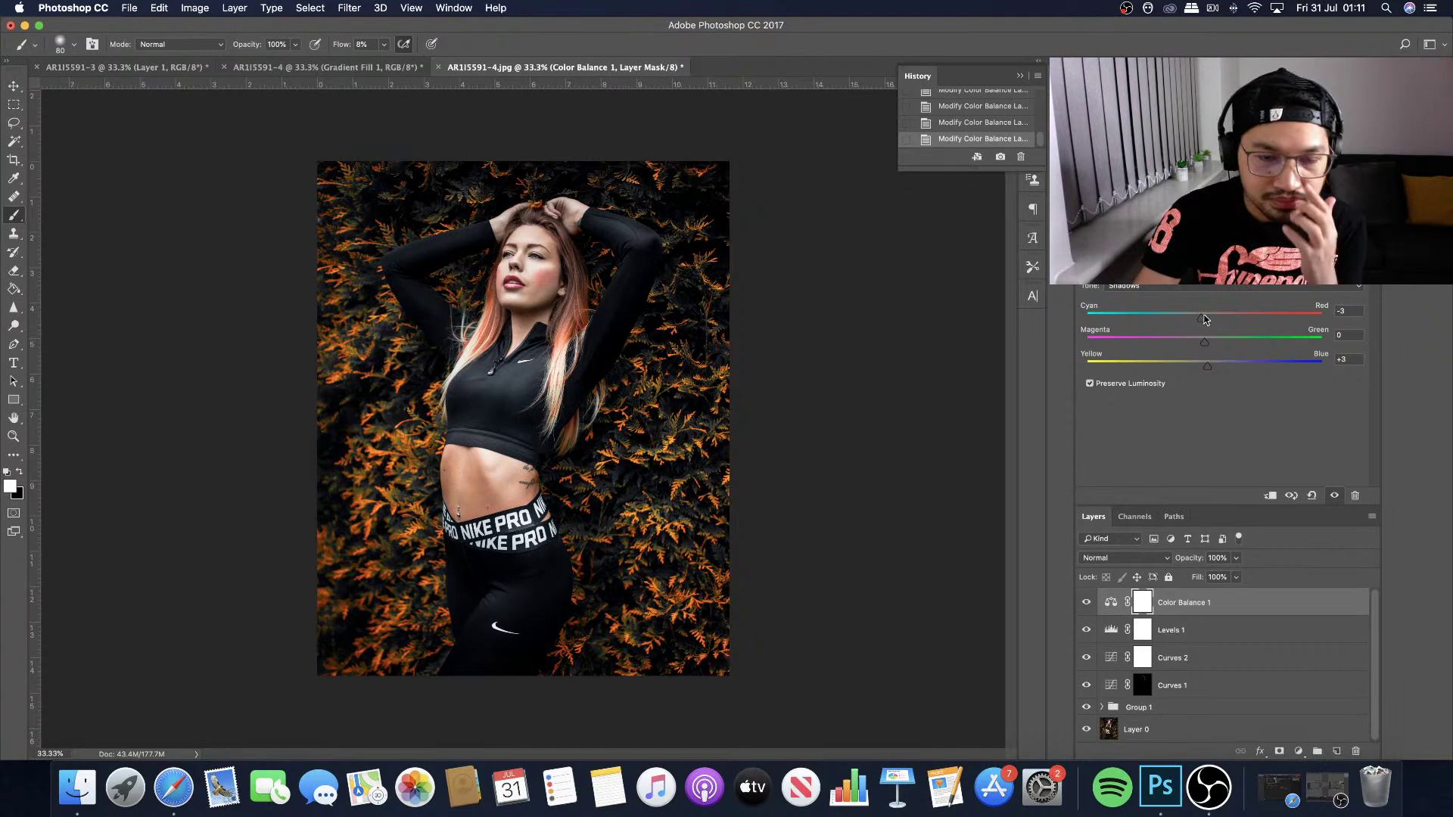
# Set the Color Balance highlights' yellow–blue value to -4.
pyautogui.click(1190, 287)
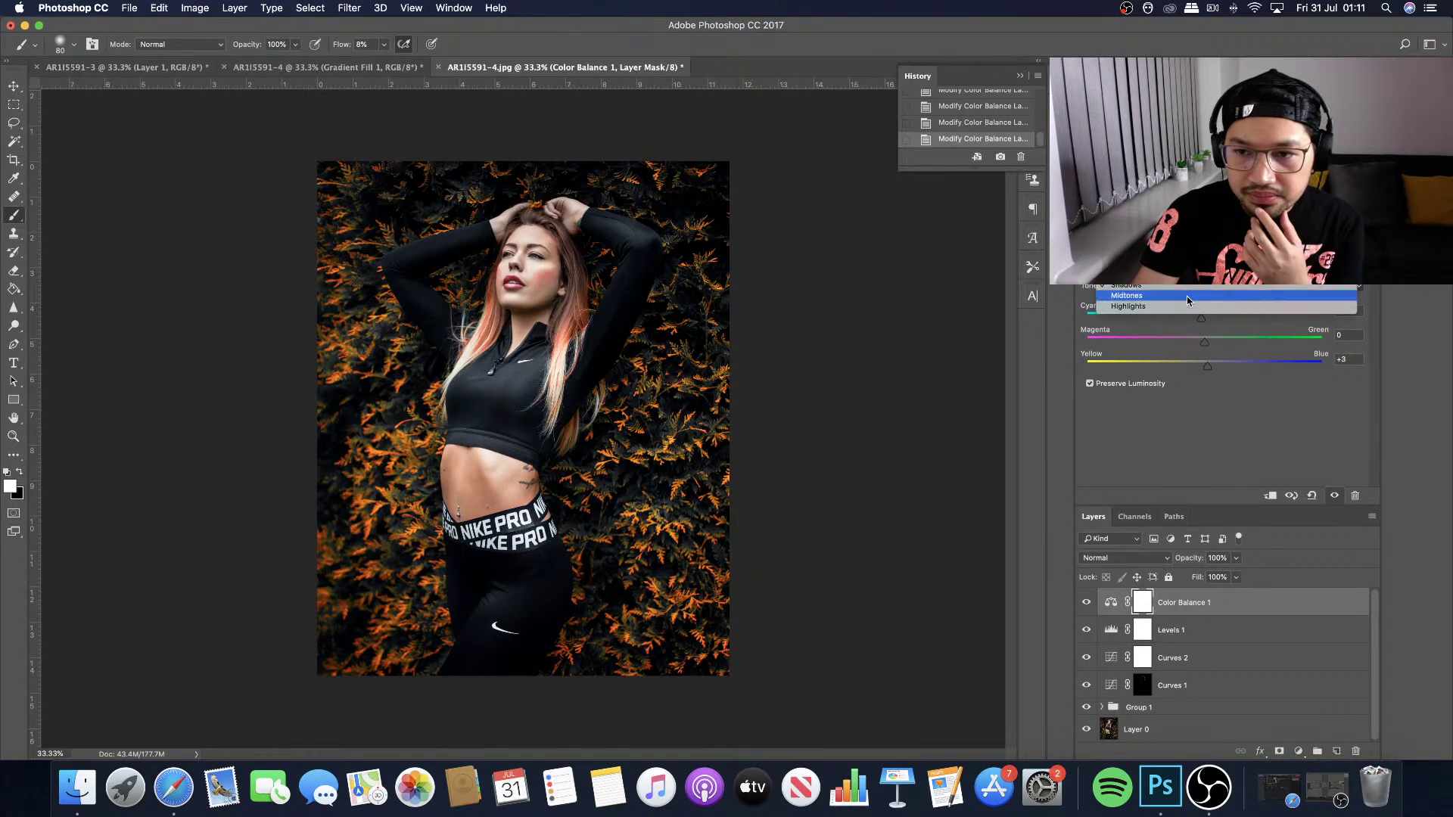
pyautogui.click(1188, 316)
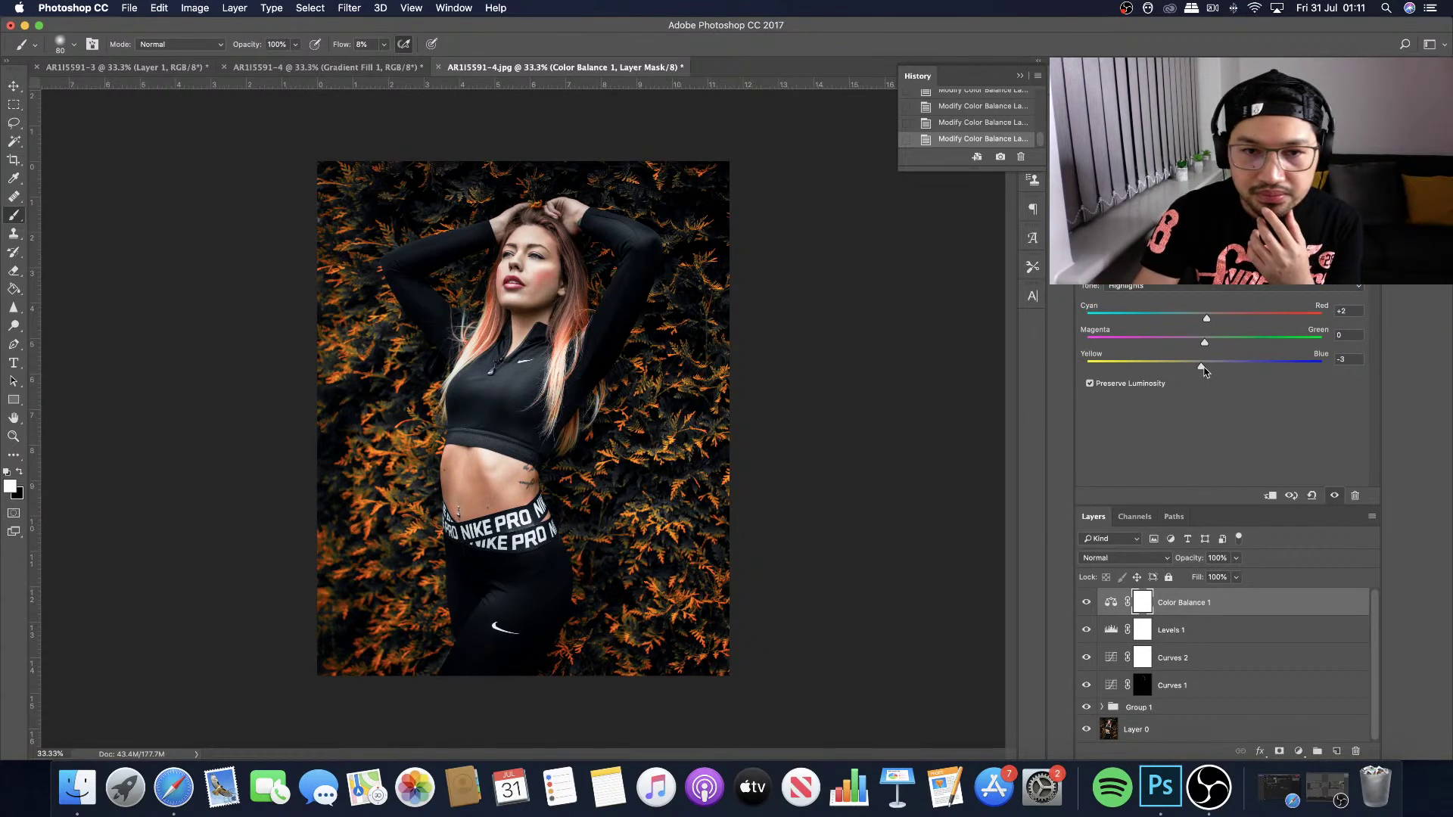
pyautogui.moveTo(1201, 367); pyautogui.dragTo(1198, 370)
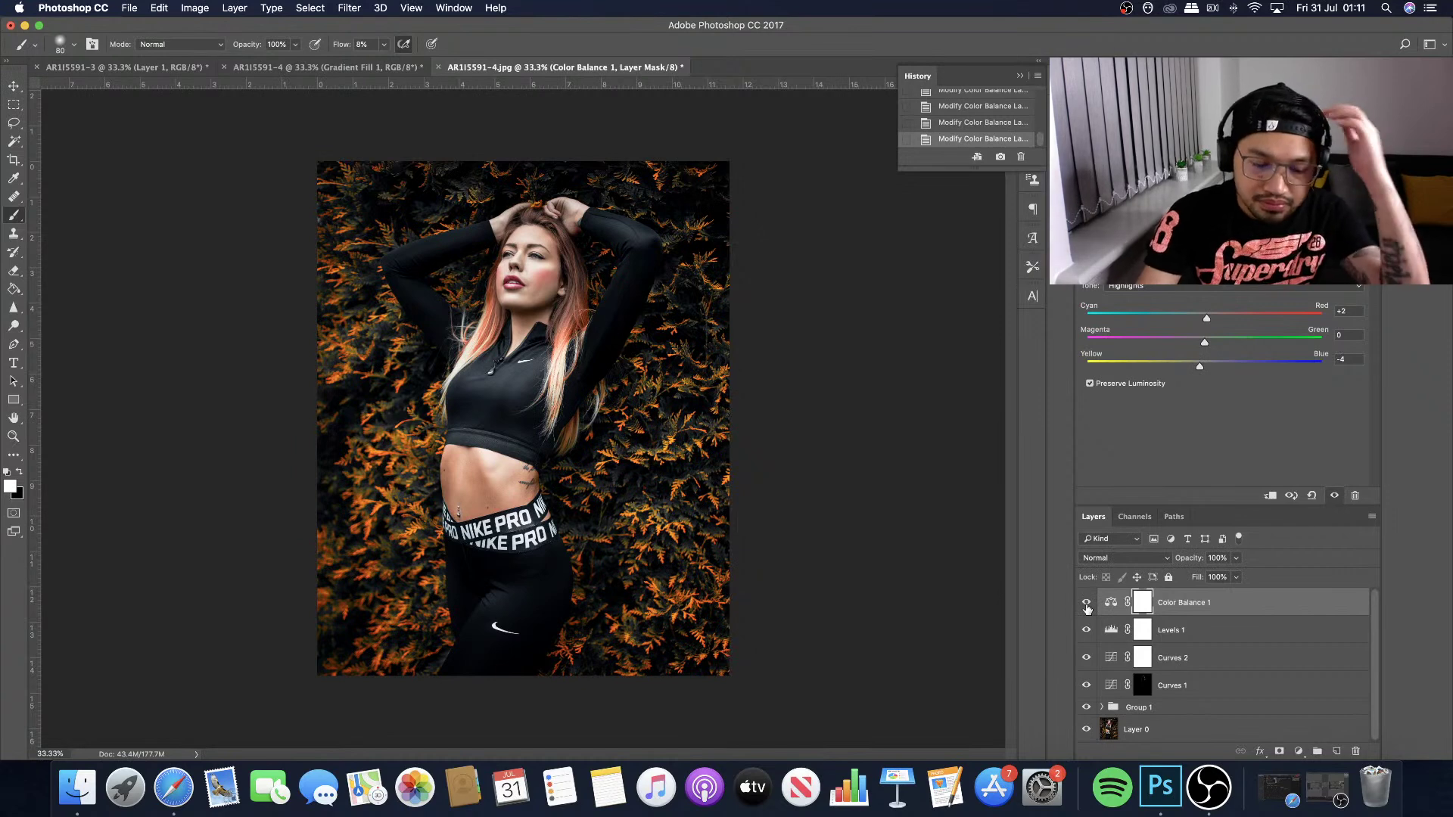
# Compare the portrait with the Color Balance 1 layer hidden and shown to judge the overall color grade.
pyautogui.press('XF86MonBrightnessUp')
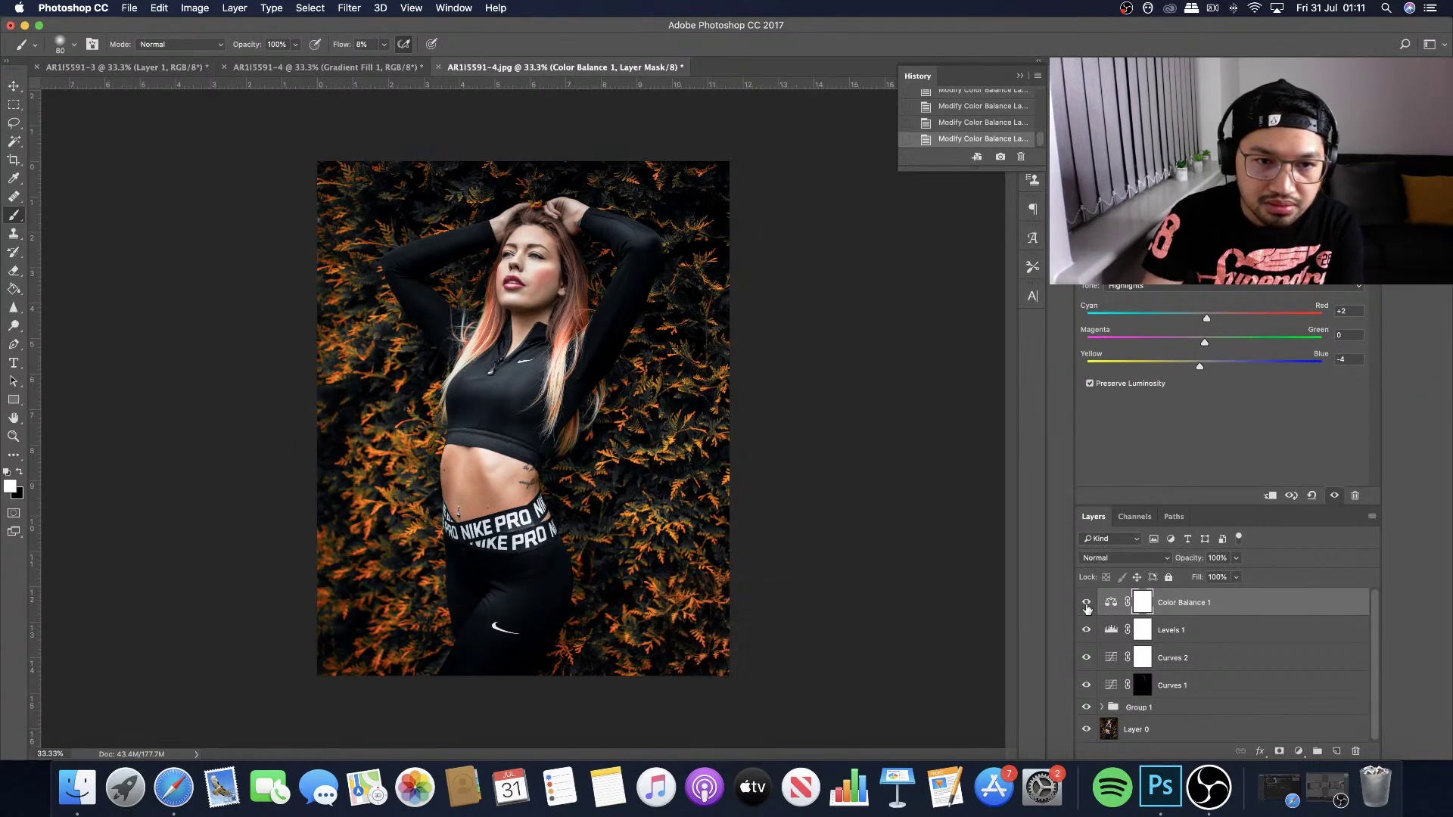
pyautogui.click(1087, 606)
pyautogui.click(1086, 606)
pyautogui.click(1087, 606)
pyautogui.click(1086, 607)
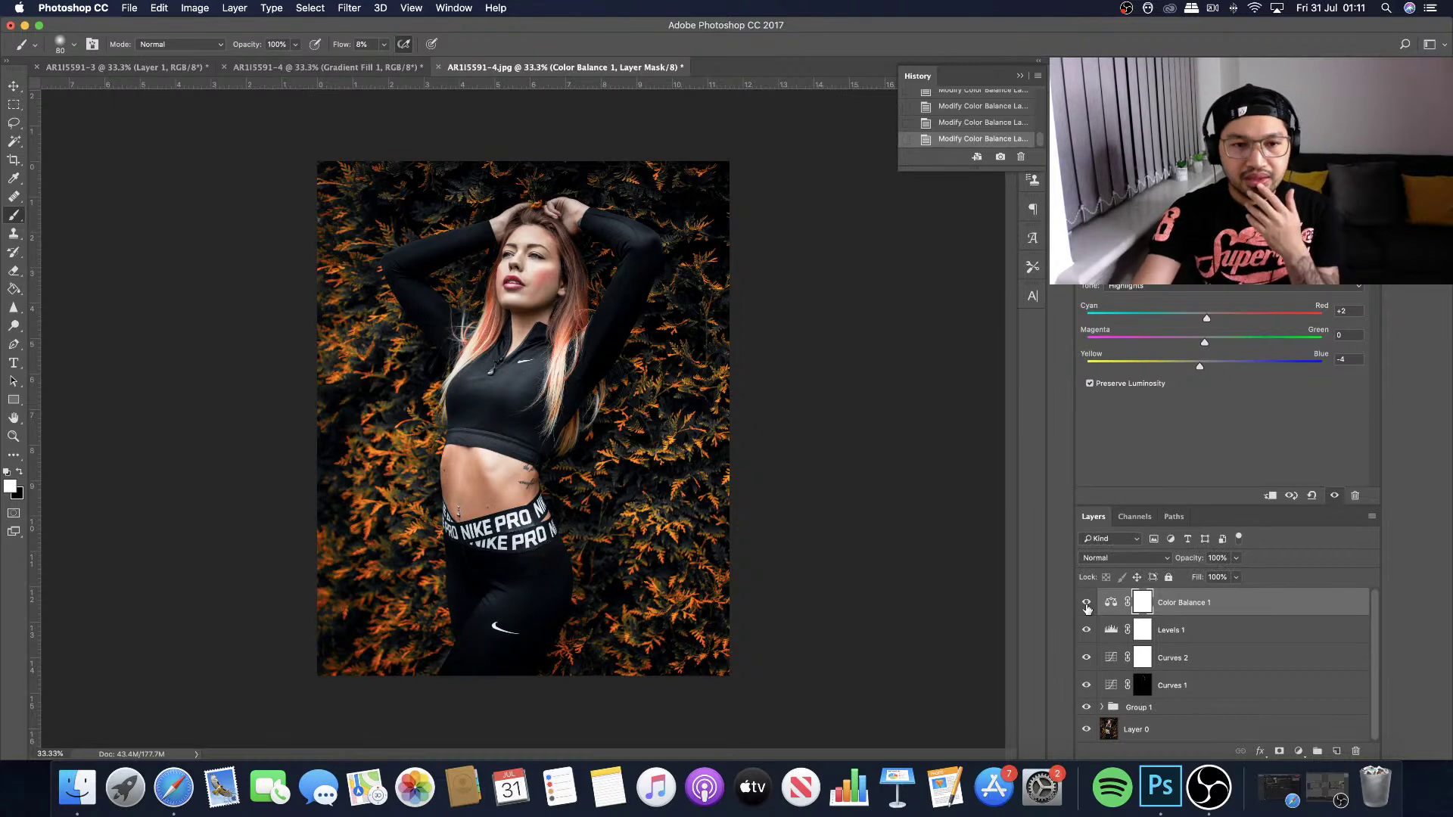
pyautogui.click(1088, 604)
pyautogui.click(1088, 604)
pyautogui.click(1087, 604)
pyautogui.click(1087, 604)
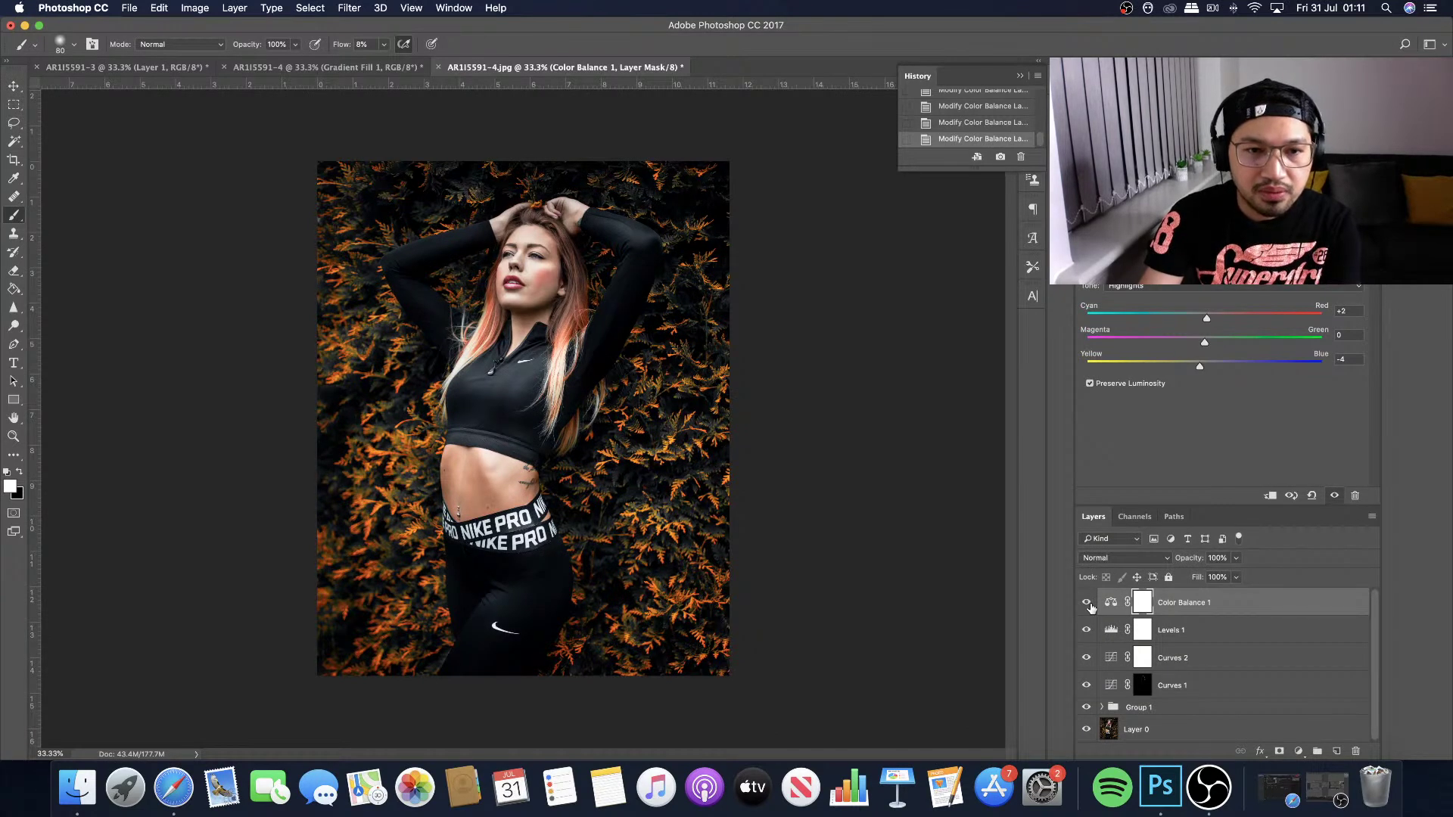
pyautogui.click(1088, 604)
pyautogui.click(1088, 604)
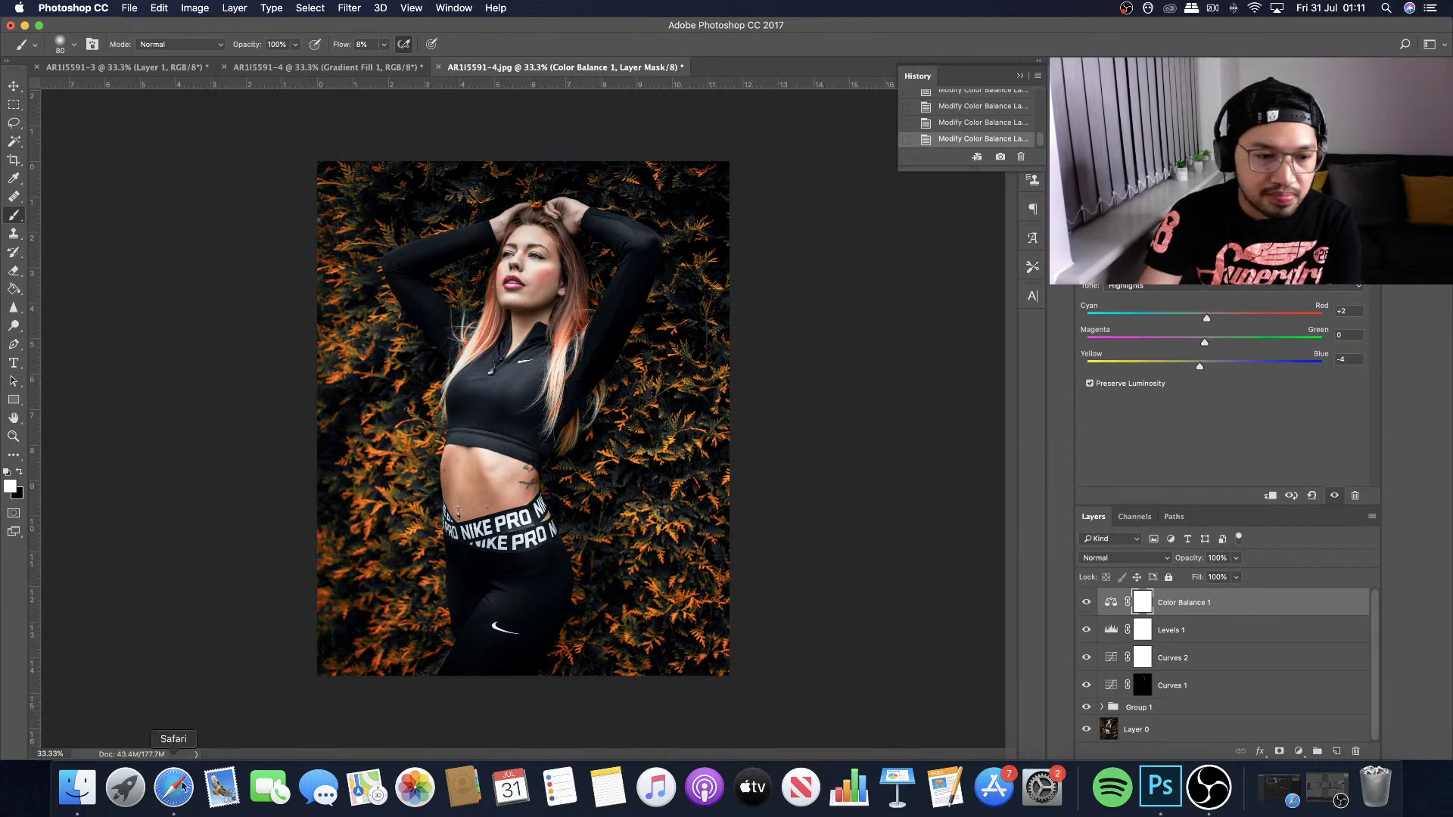
pyautogui.click(1087, 604)
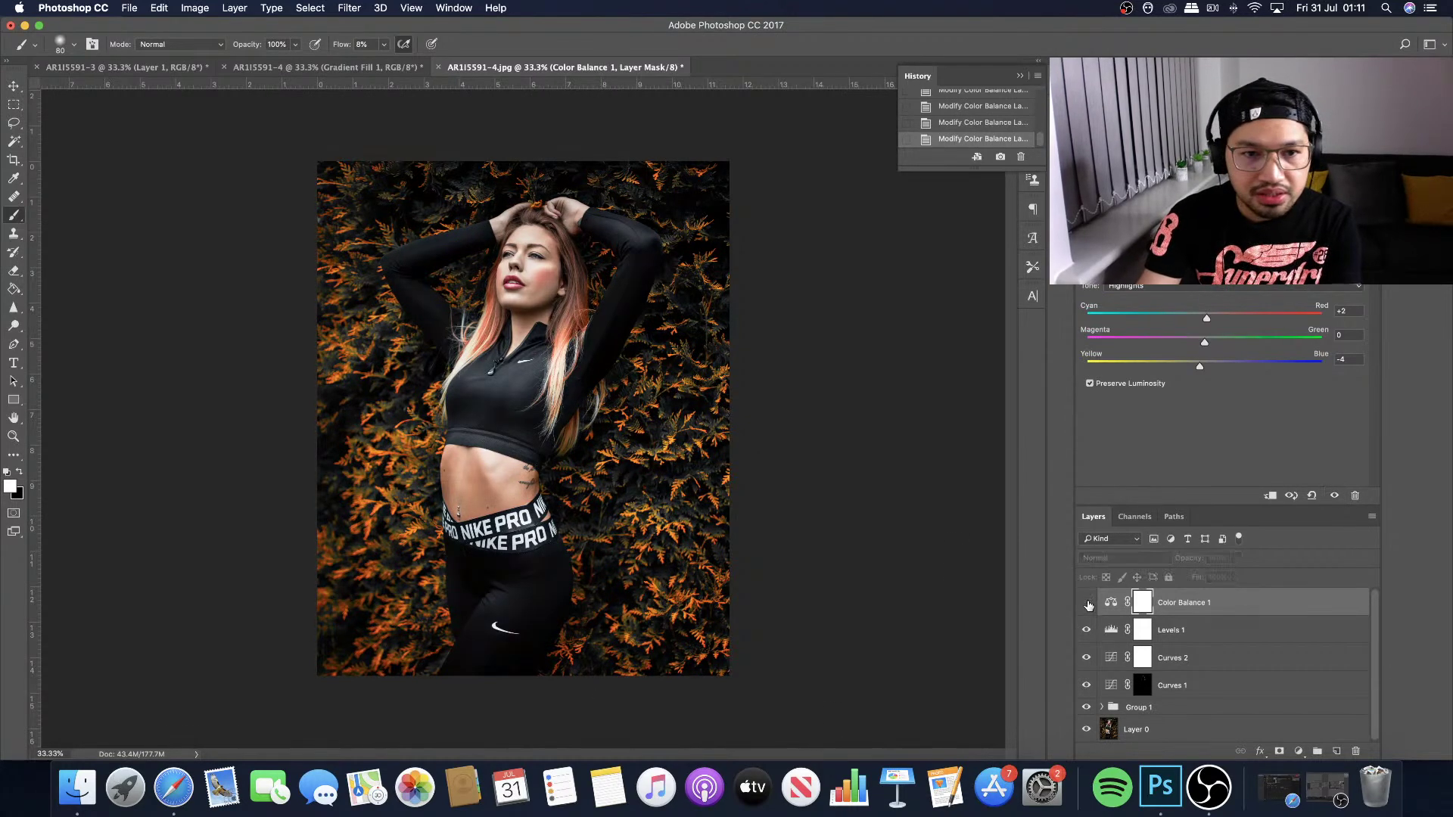
pyautogui.click(1088, 604)
pyautogui.click(1089, 604)
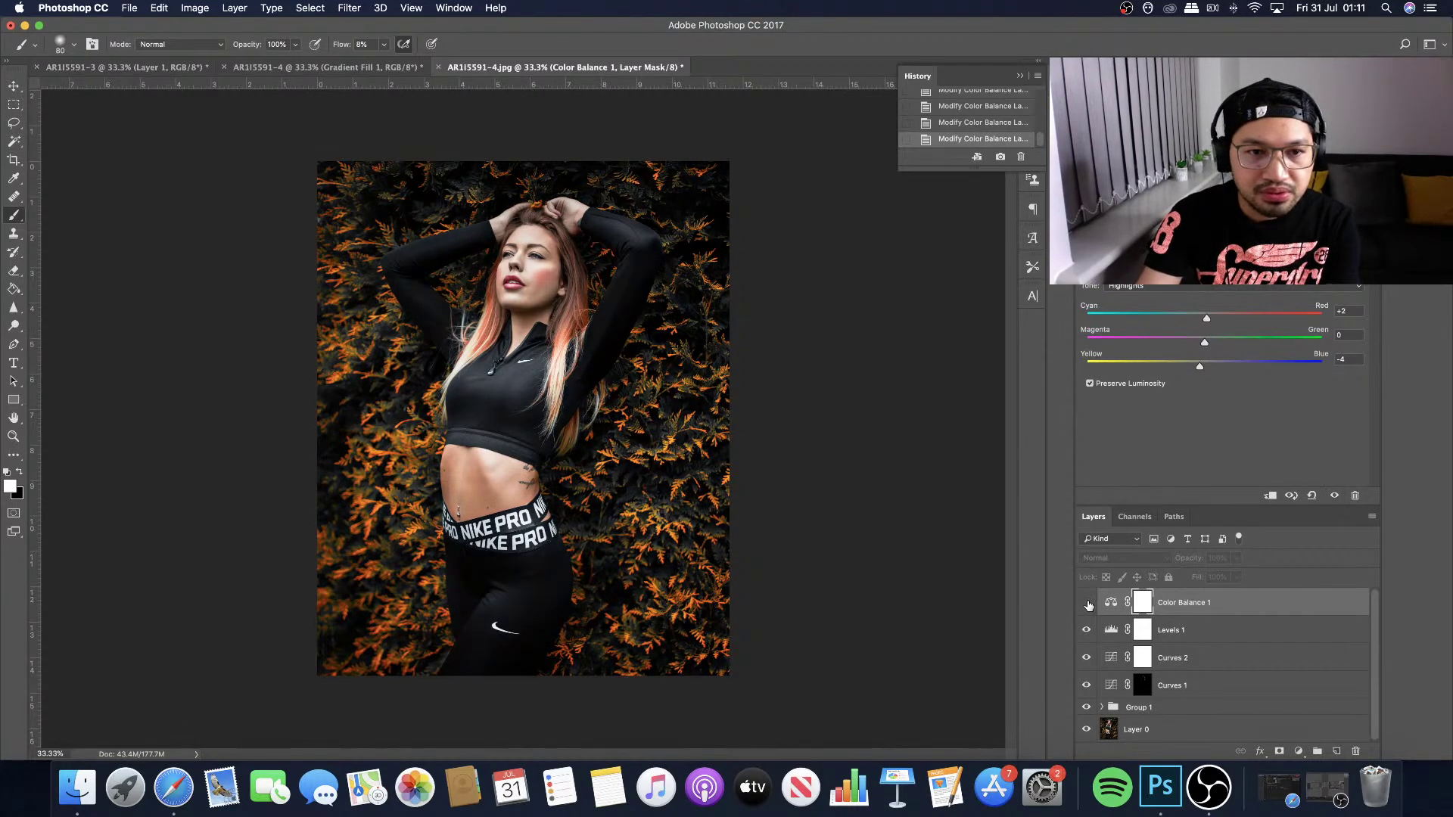
pyautogui.click(1088, 604)
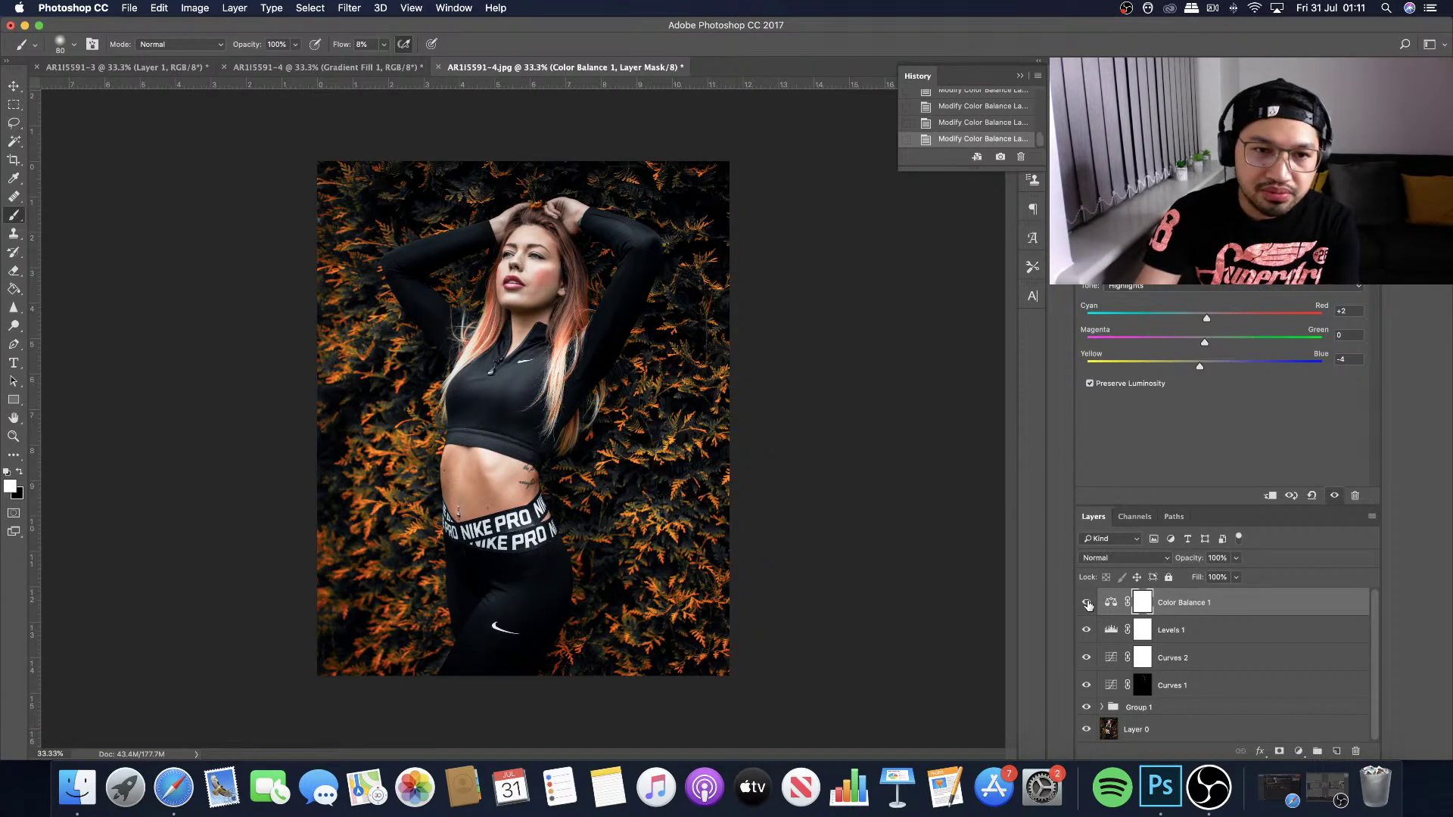
pyautogui.click(1088, 604)
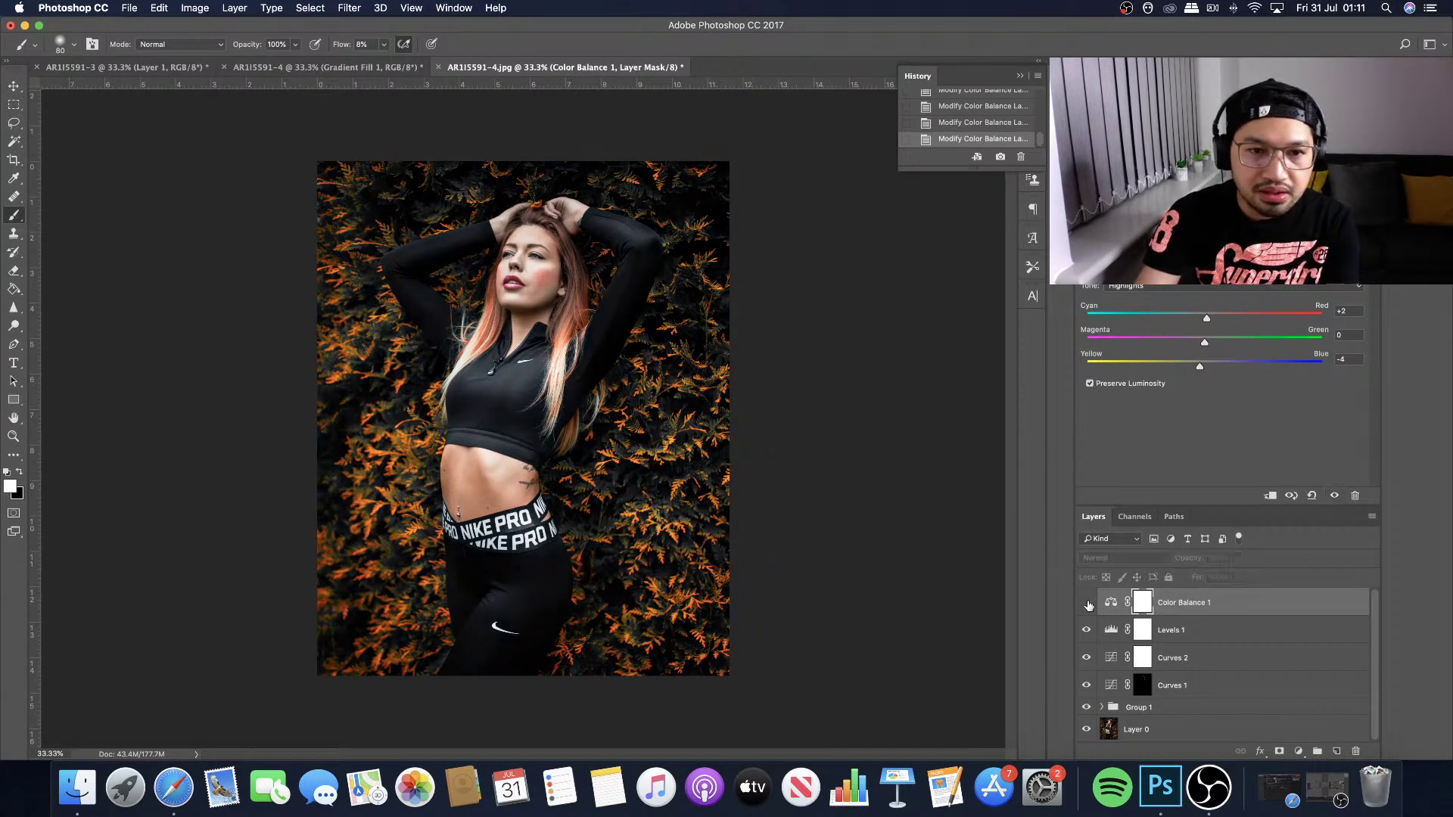
pyautogui.click(1089, 604)
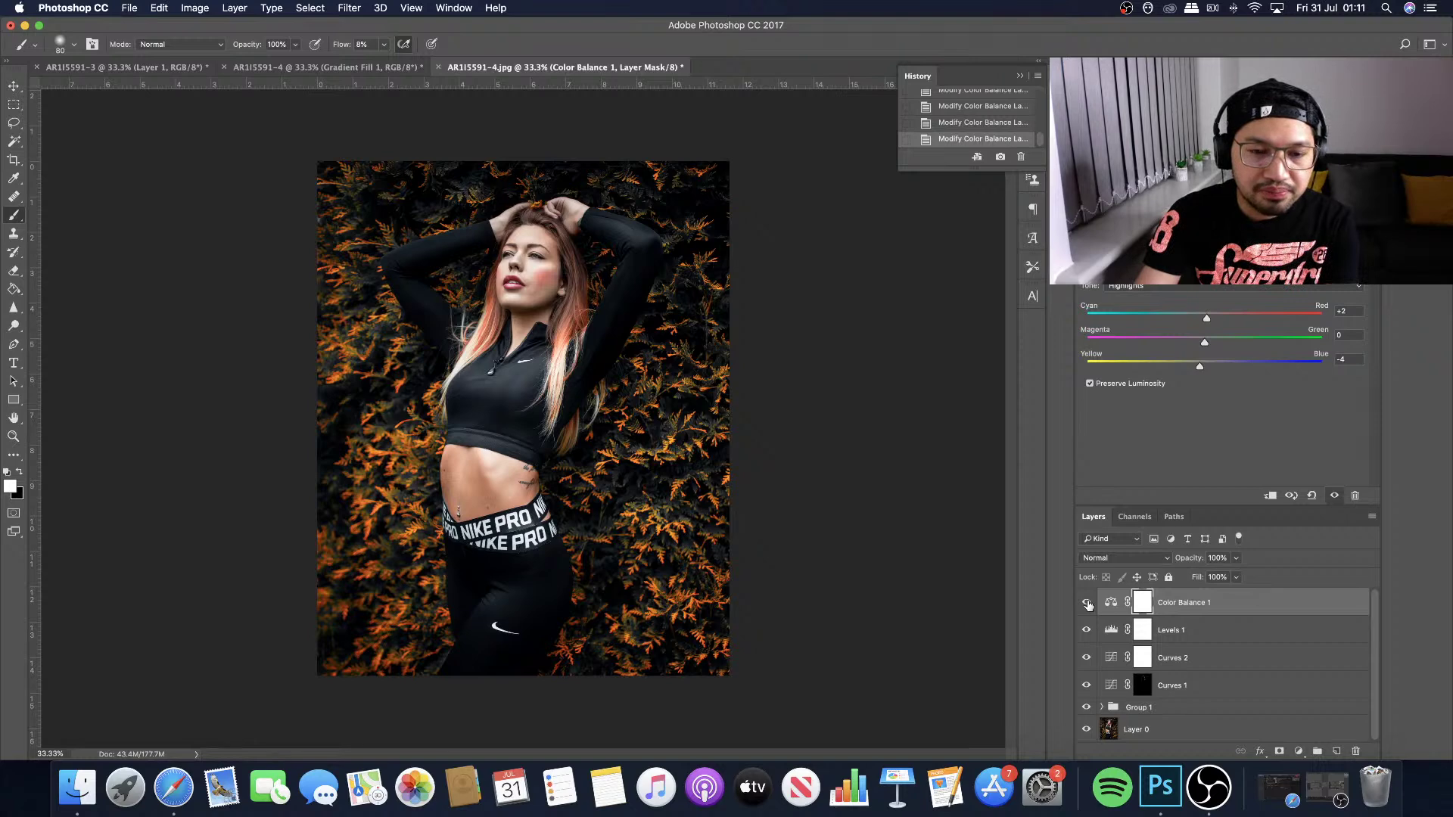
pyautogui.click(1088, 604)
pyautogui.click(1089, 604)
pyautogui.click(1089, 604)
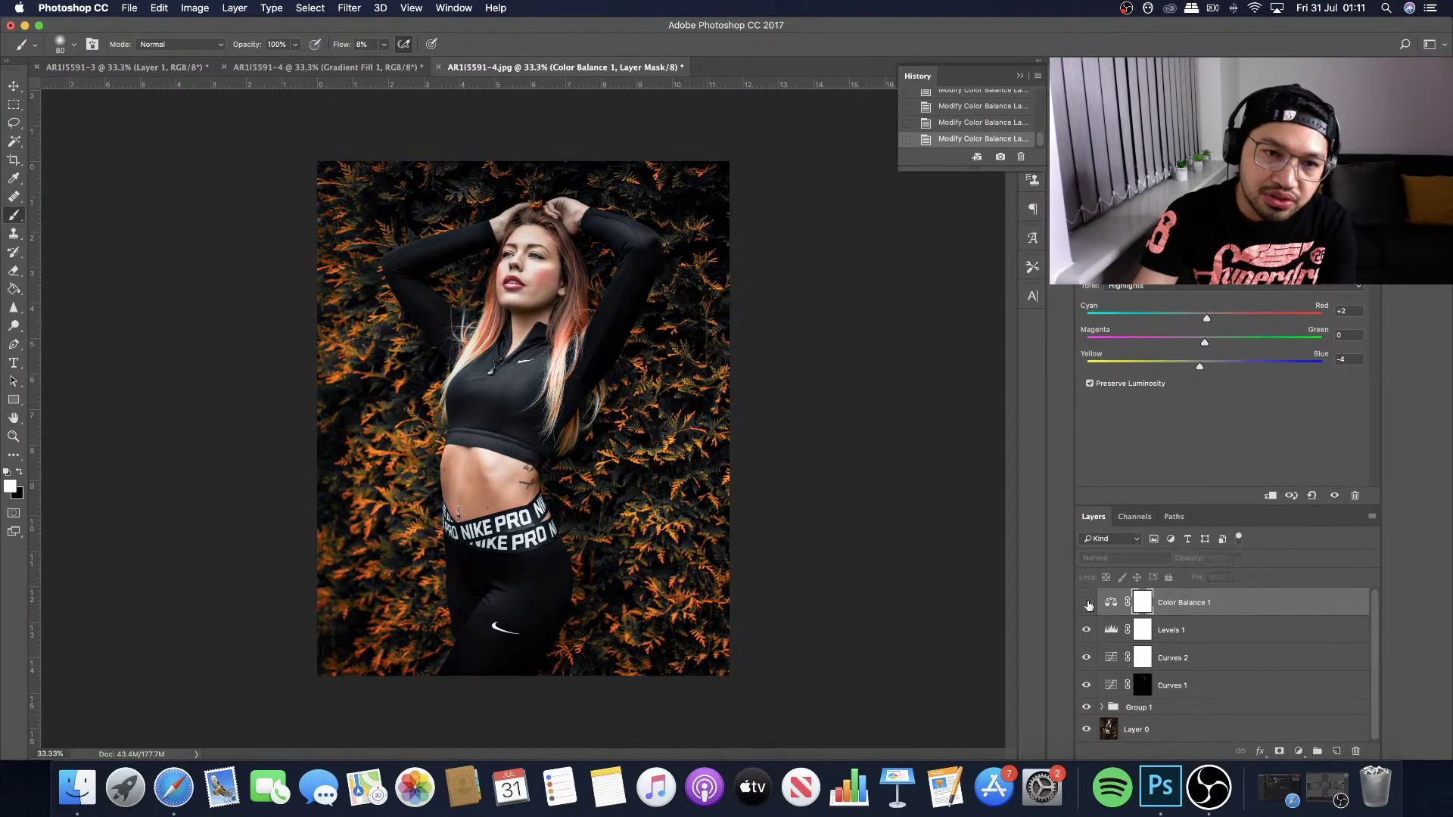
pyautogui.click(1088, 604)
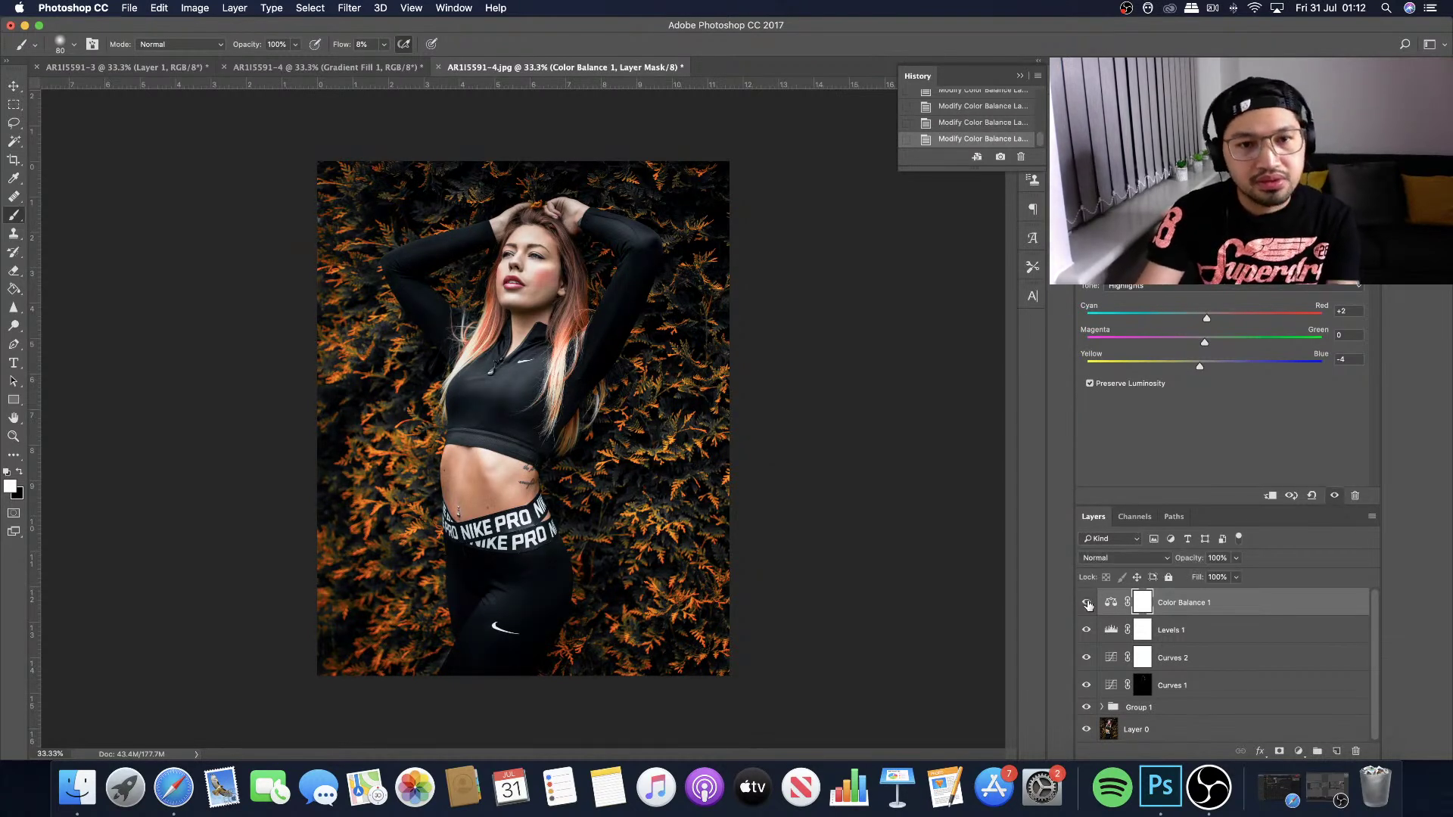
# Place the SHIEMER STUDIO.png logo from Finder into the portrait document as a new layer.
pyautogui.click(76, 787)
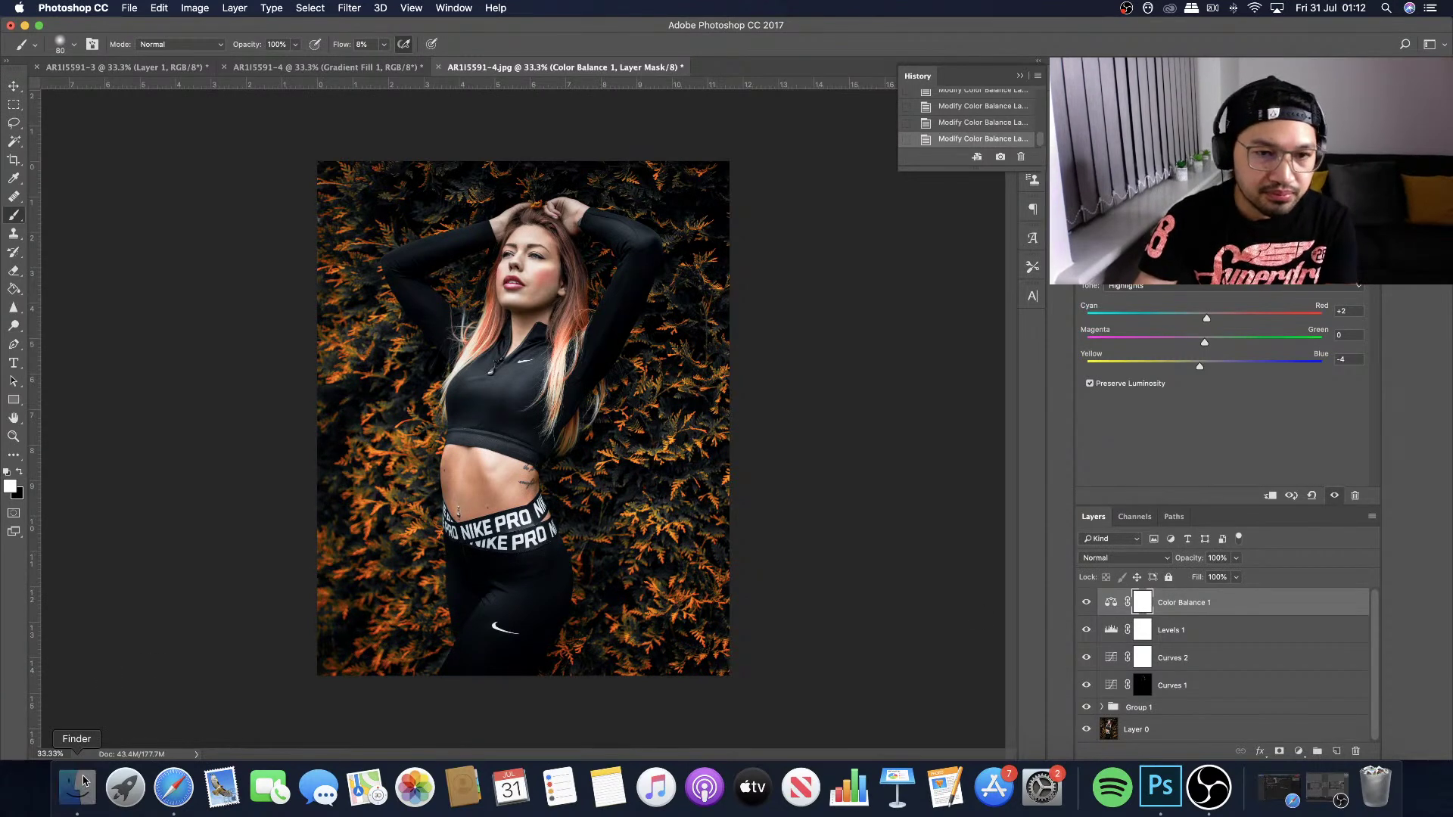
pyautogui.click(168, 194)
pyautogui.click(336, 113)
pyautogui.doubleClick(335, 112)
pyautogui.moveTo(346, 72); pyautogui.dragTo(217, 322)
pyautogui.click(333, 76)
pyautogui.moveTo(333, 76); pyautogui.dragTo(149, 304)
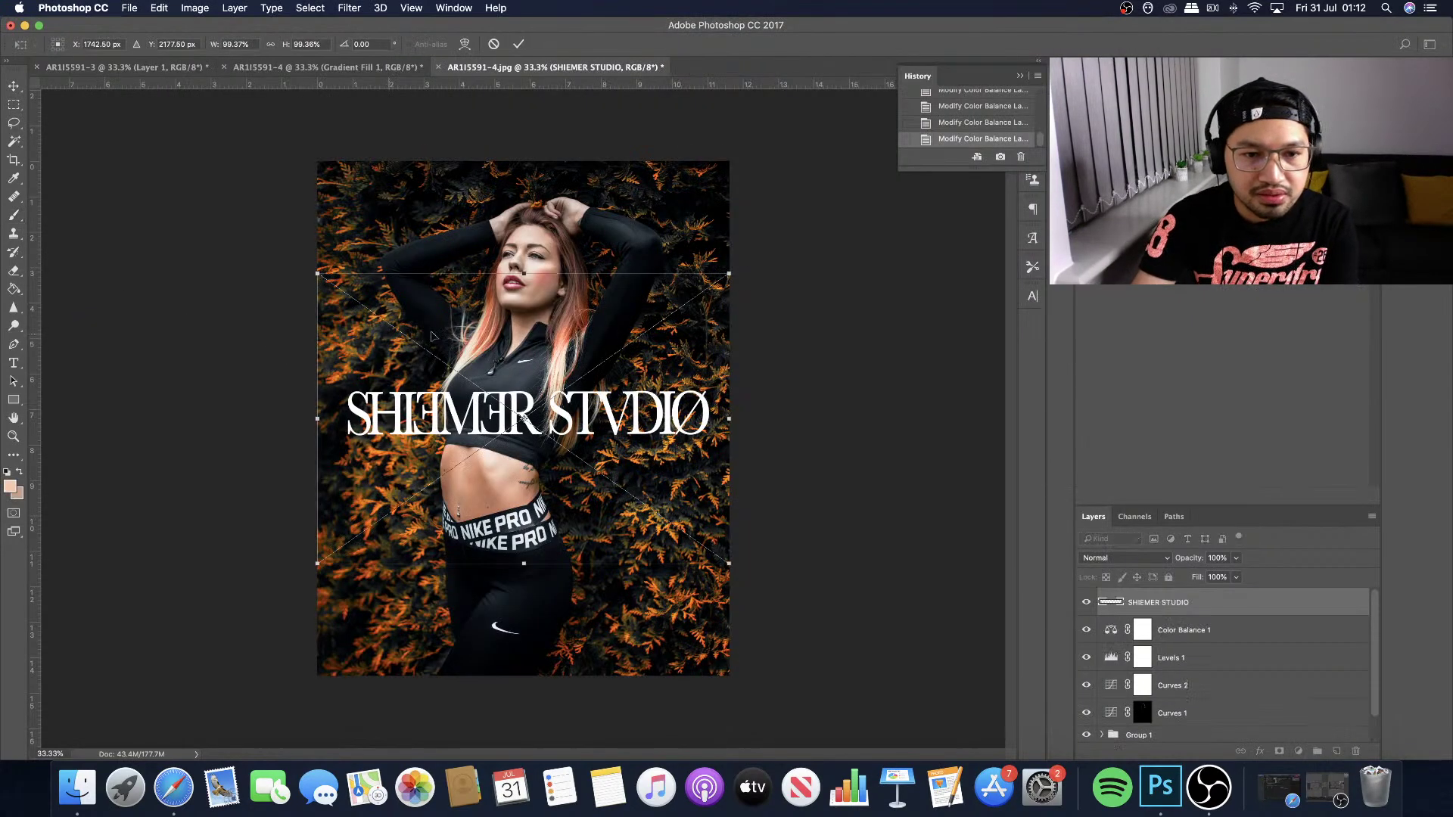
# Scale the SHIEMER STUDIO logo to about 21% and place it in the photo's lower-right corner at about X 3112 px, Y 4259.5 px.
pyautogui.moveTo(730, 272); pyautogui.dragTo(491, 617)
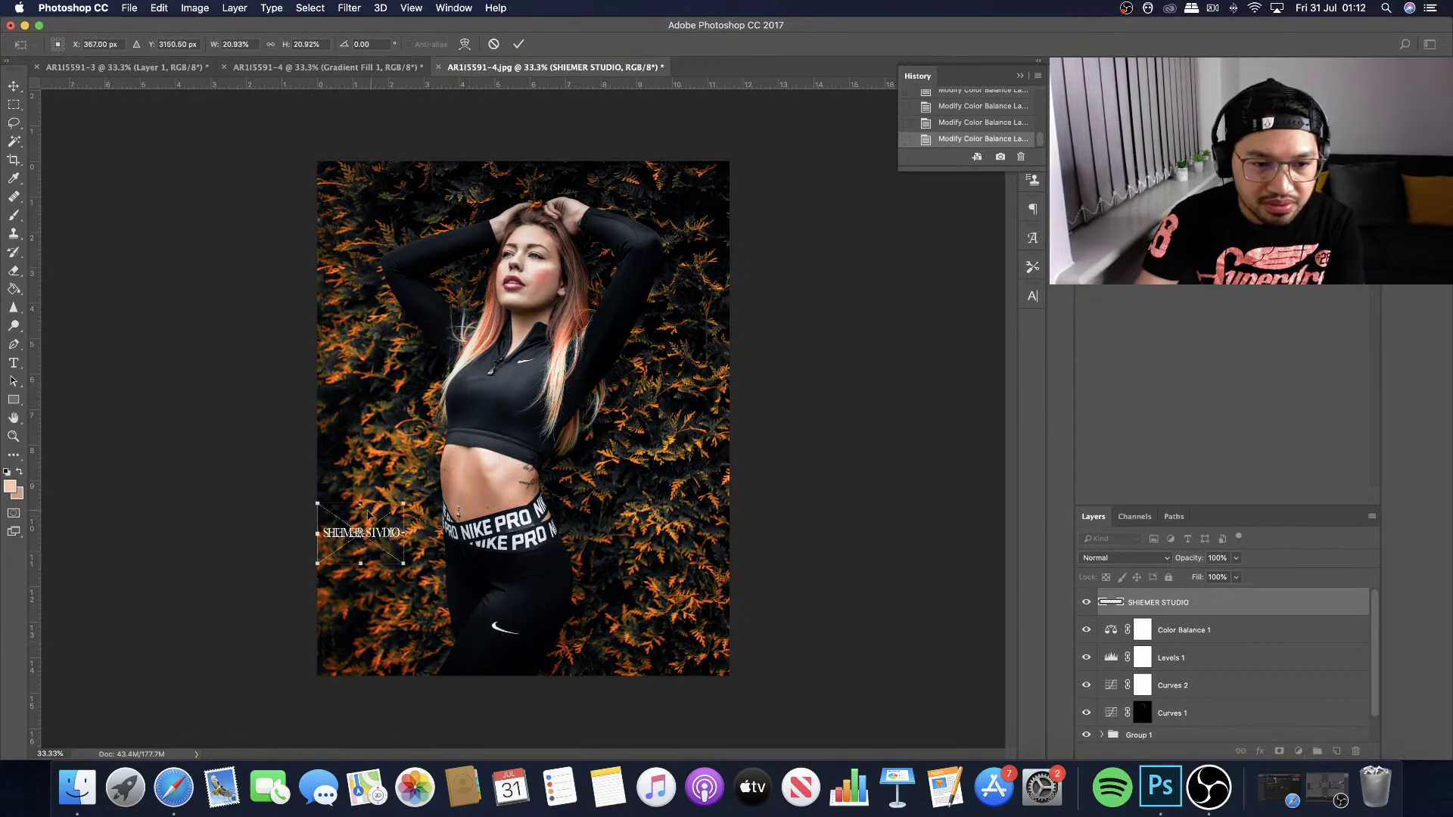
pyautogui.moveTo(383, 538); pyautogui.dragTo(686, 642)
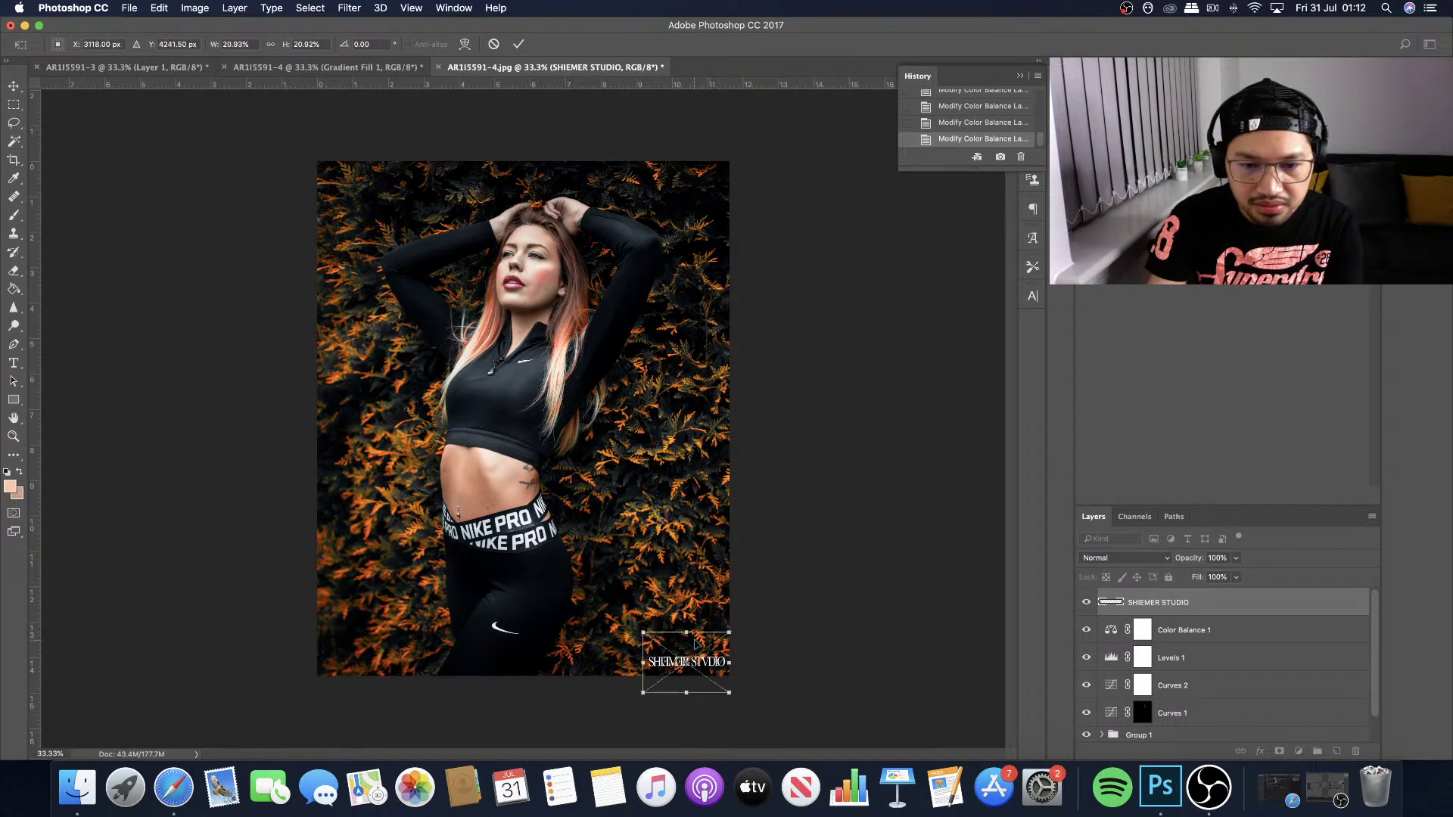
pyautogui.press('Left')
pyautogui.press('Left')
pyautogui.press('Left')
pyautogui.press('Down')
pyautogui.press('Down')
pyautogui.press('Down')
pyautogui.press('Down')
pyautogui.press('Down')
pyautogui.press('Down')
pyautogui.press('Down')
pyautogui.press('Down')
pyautogui.press('Down')
pyautogui.press('Down')
pyautogui.press('Down')
pyautogui.press('Down')
pyautogui.press('Down')
pyautogui.press('Down')
pyautogui.press('Down')
pyautogui.press('Down')
pyautogui.press('Down')
pyautogui.press('Down')
pyautogui.press('Down')
pyautogui.press('Down')
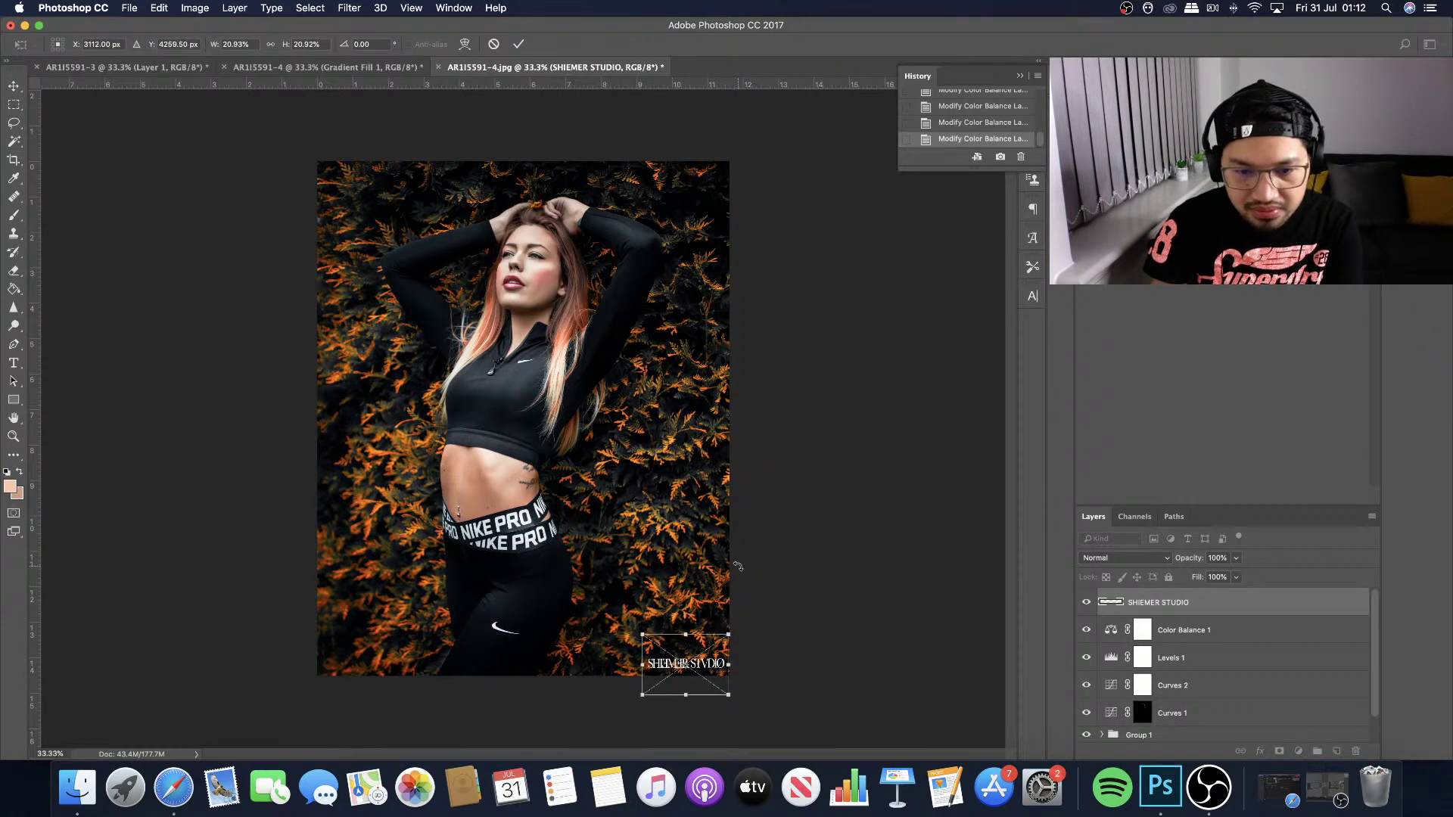
pyautogui.click(518, 44)
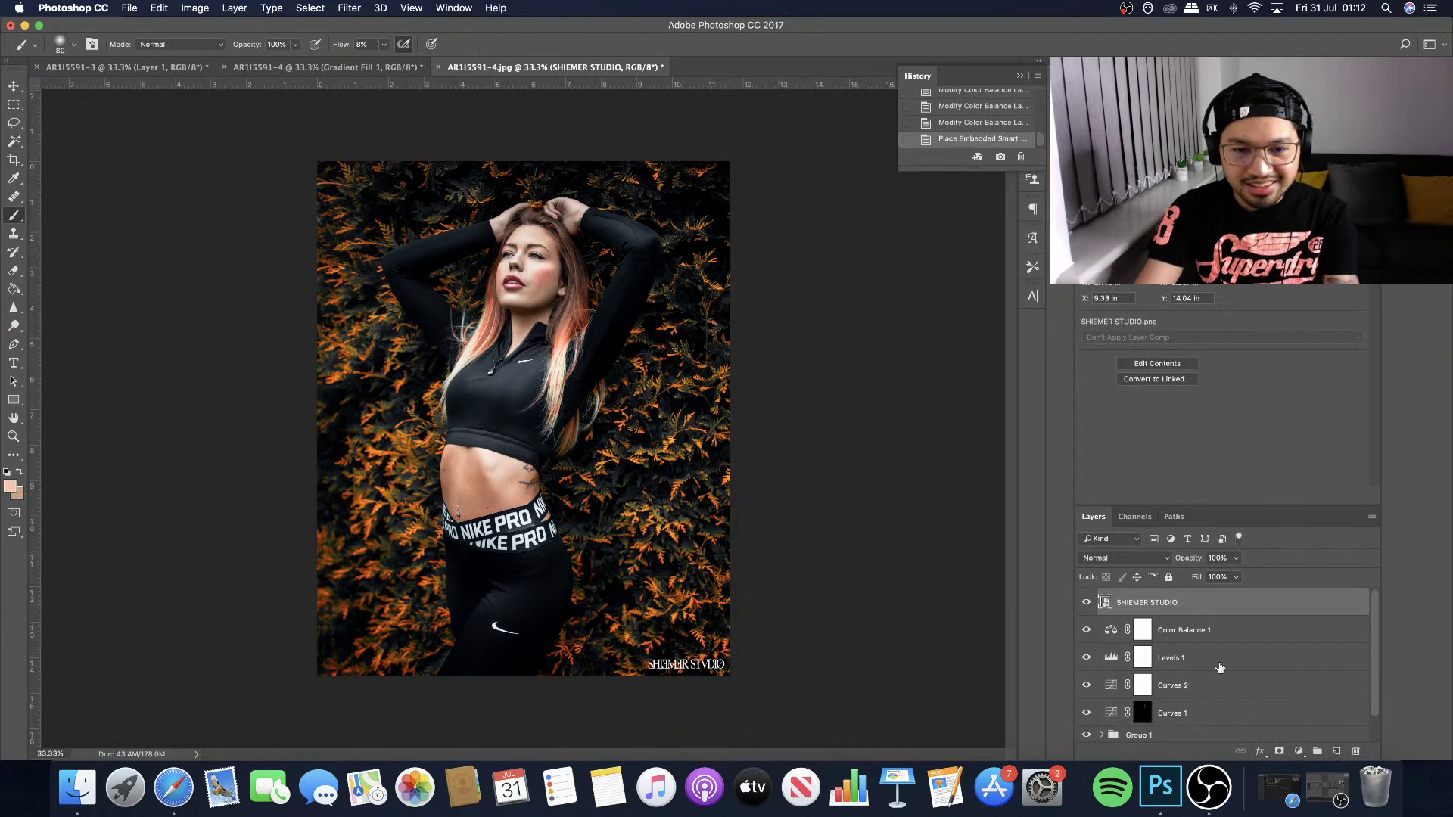
# Set the SHIEMER STUDIO layer's opacity to 80% and rasterize the smart object.
pyautogui.click(1236, 577)
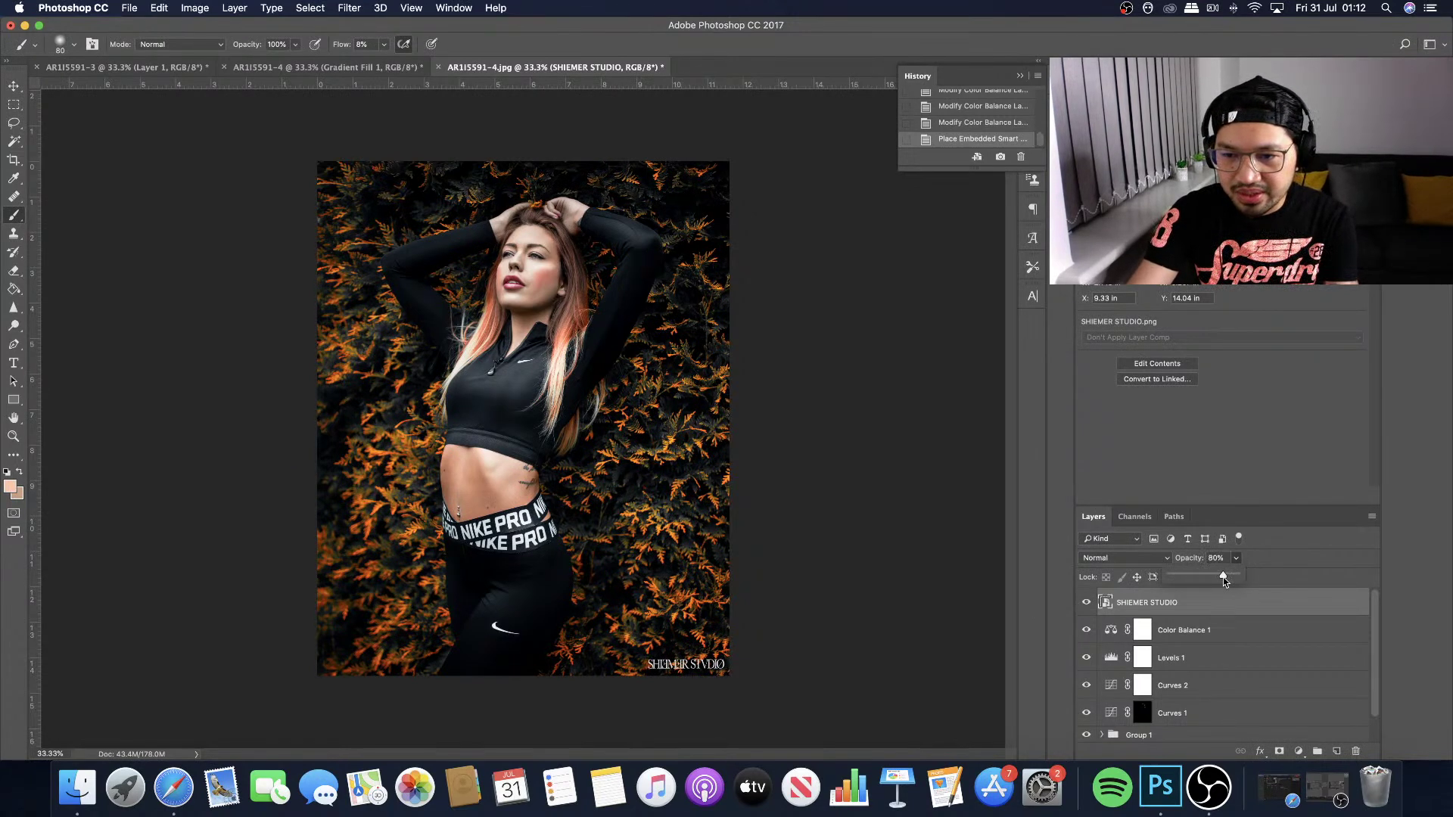
pyautogui.moveTo(1223, 578); pyautogui.dragTo(1220, 578)
pyautogui.click(892, 569)
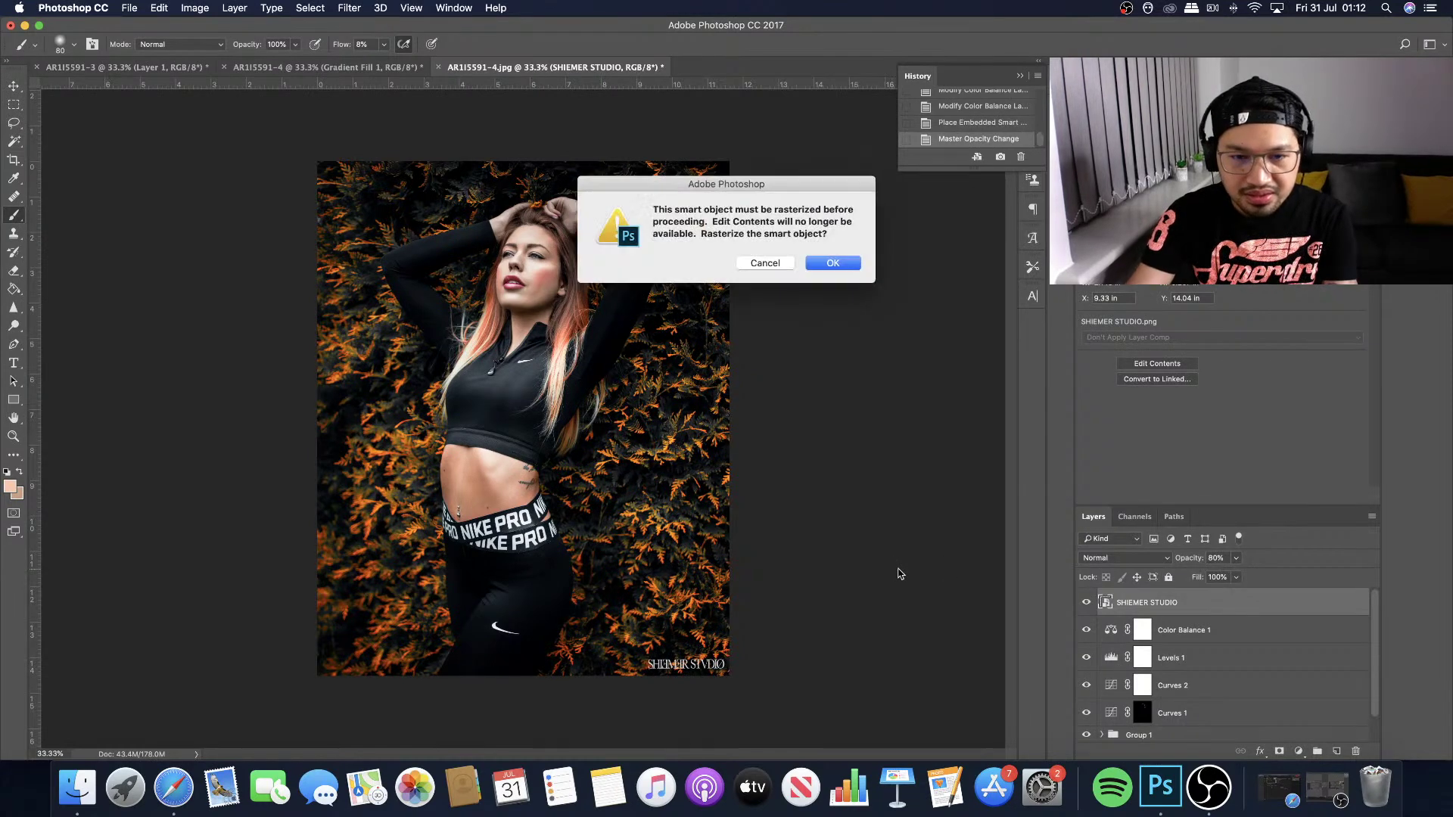
pyautogui.click(834, 263)
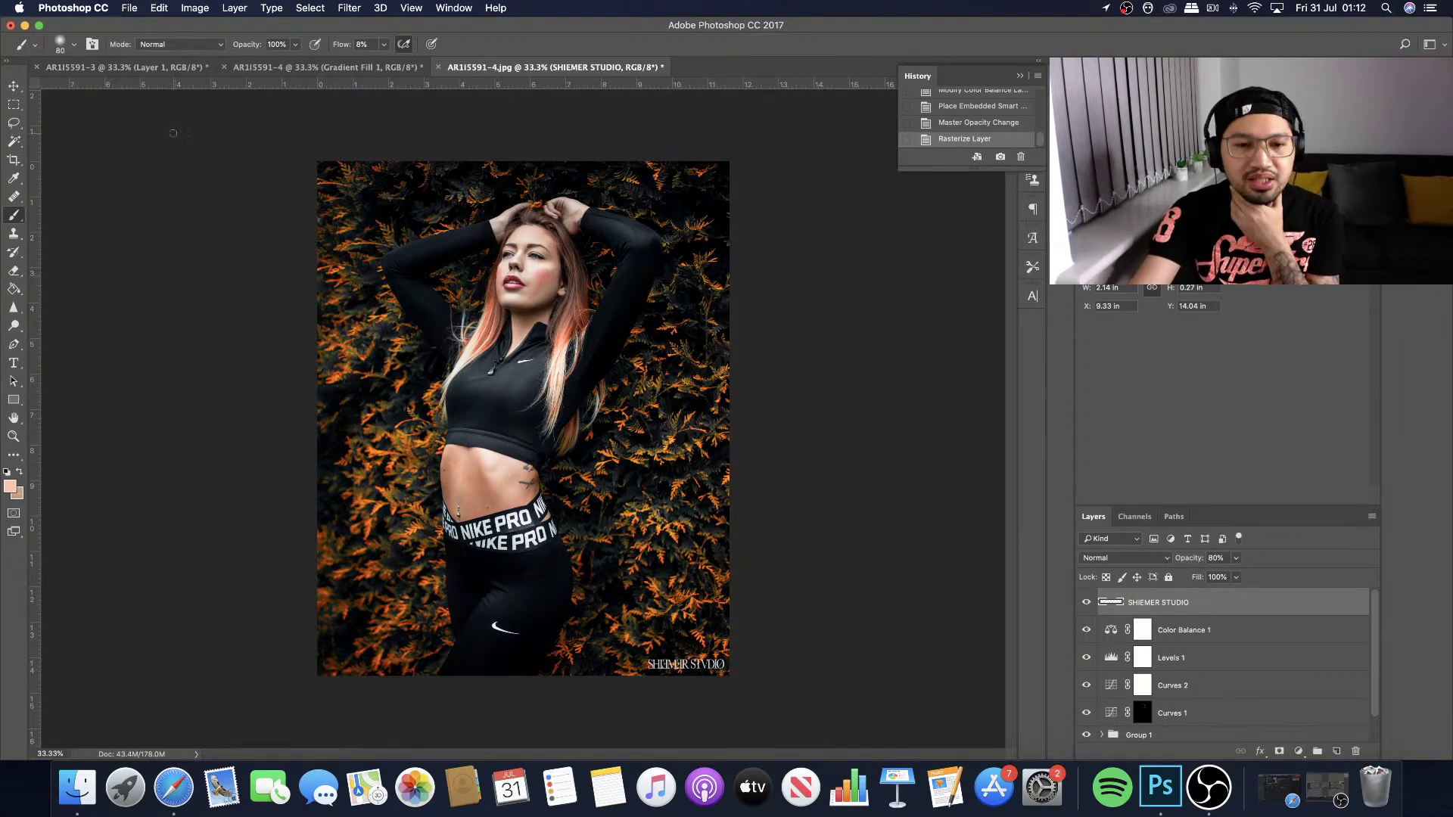
# Inspect the finished portrait at several magnifications up to 100%, checking the face, hair and overall composition.
pyautogui.press('super+equal')
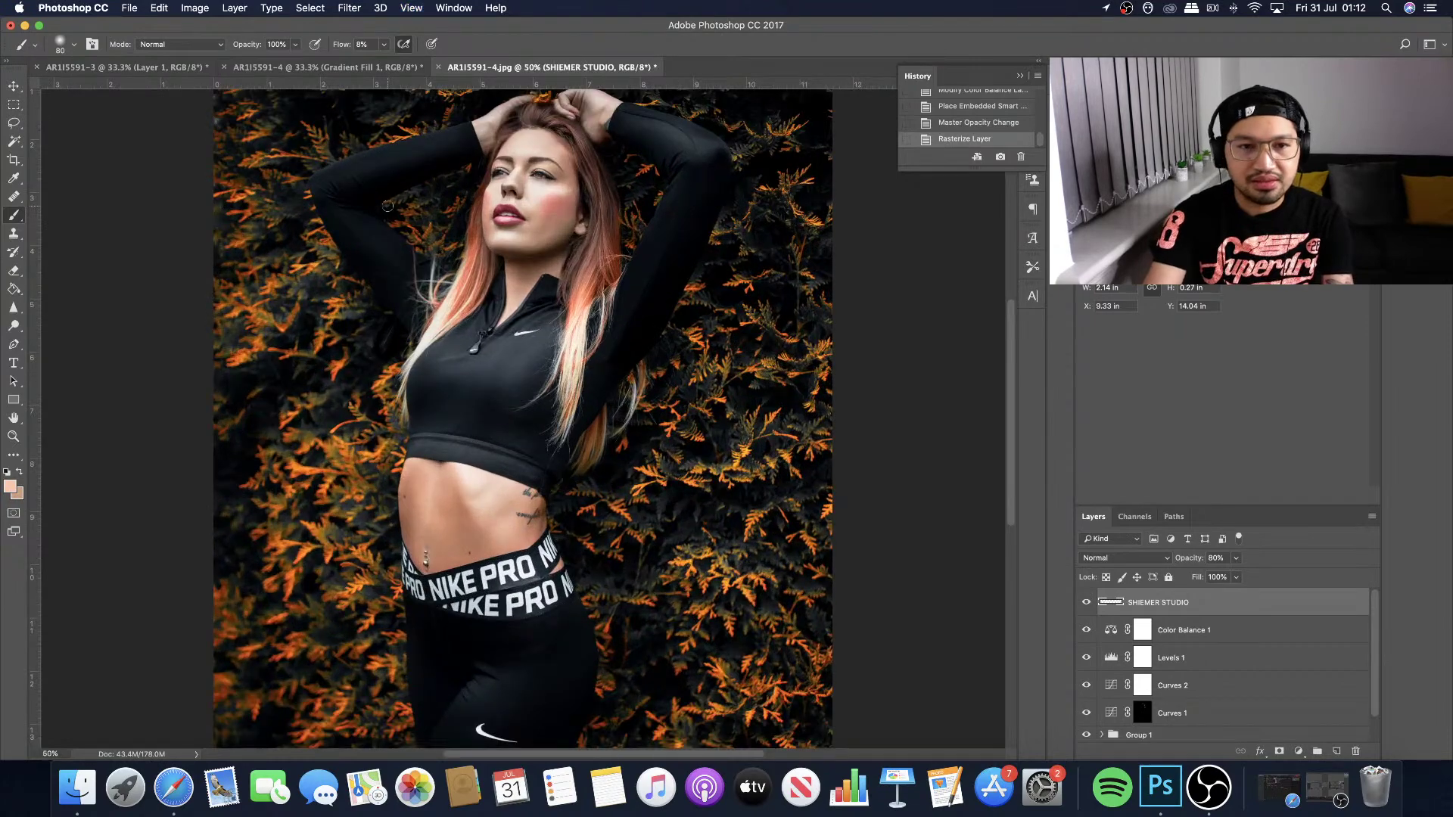
pyautogui.press('super+minus')
pyautogui.press('super+equal')
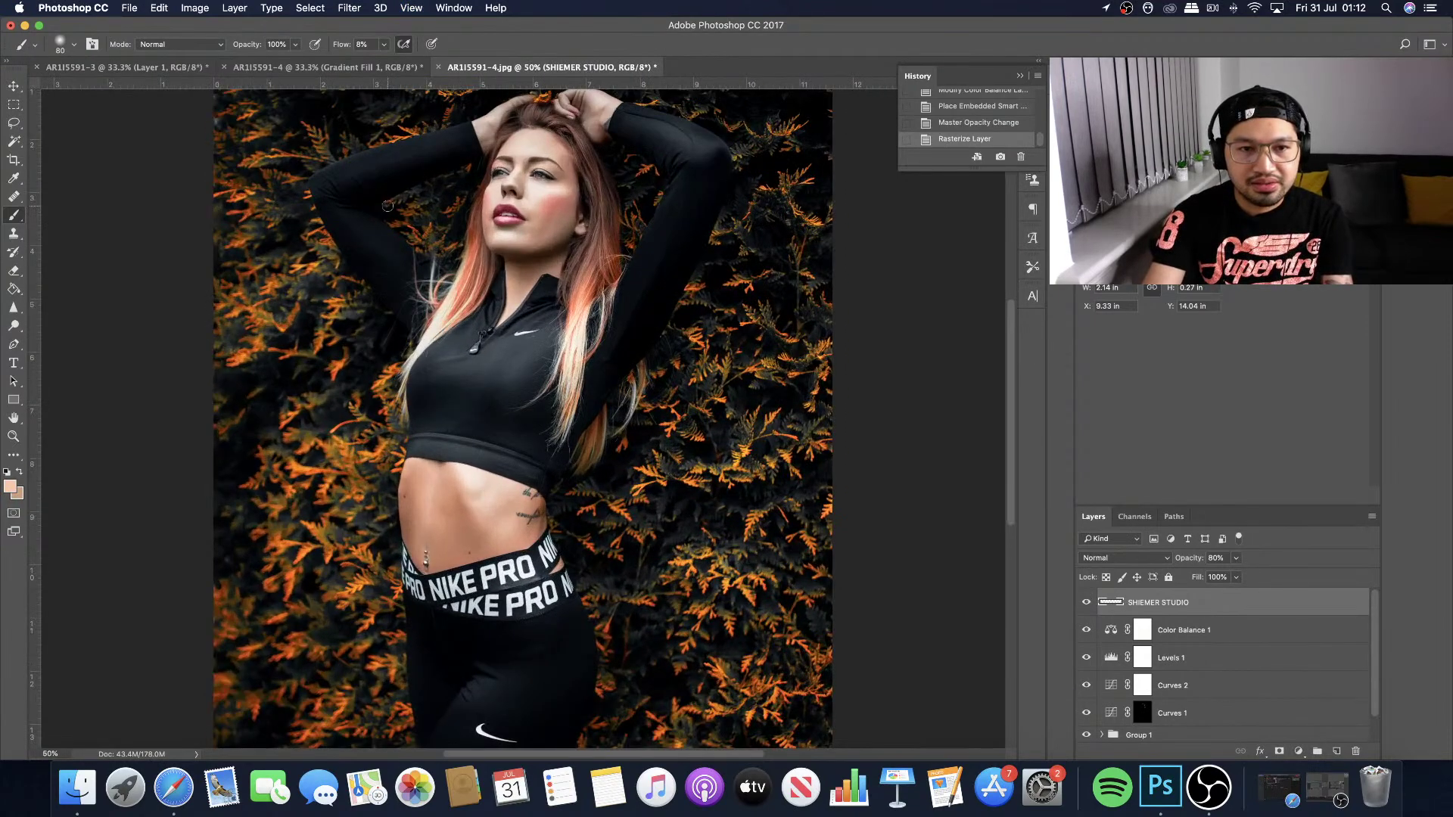
pyautogui.scroll(5, 387, 205)
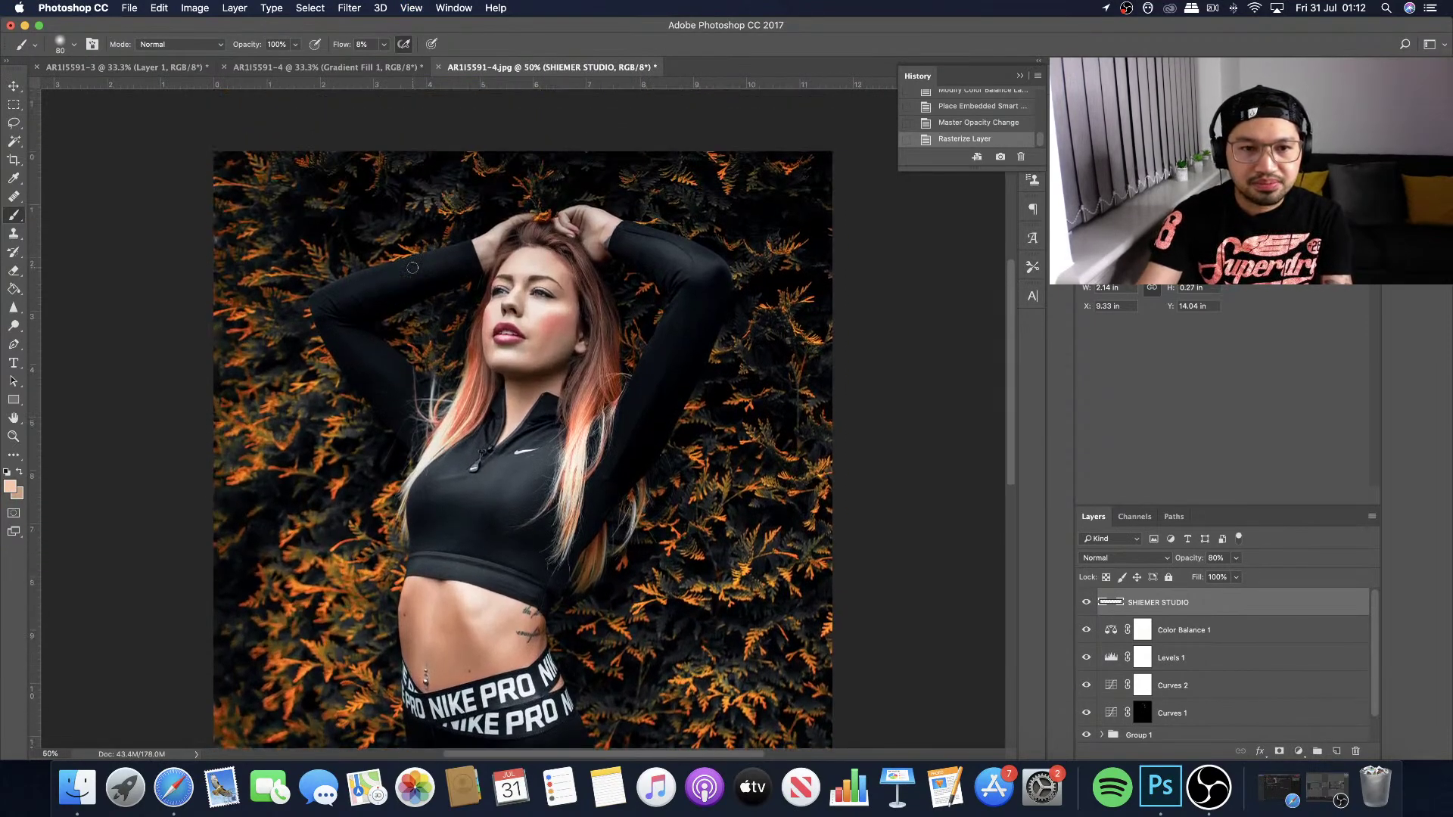
pyautogui.press('super+equal')
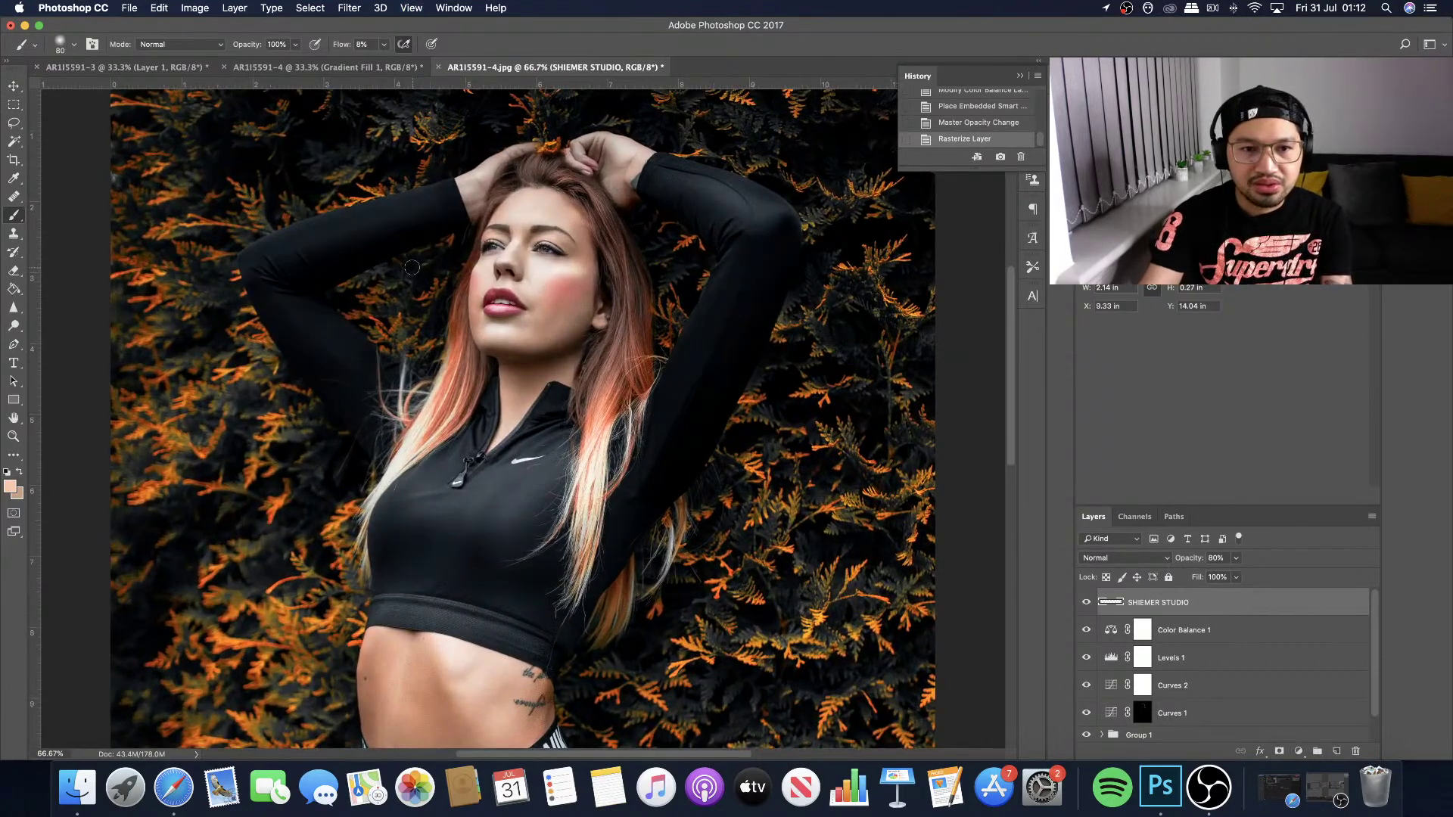
pyautogui.press('super+equal')
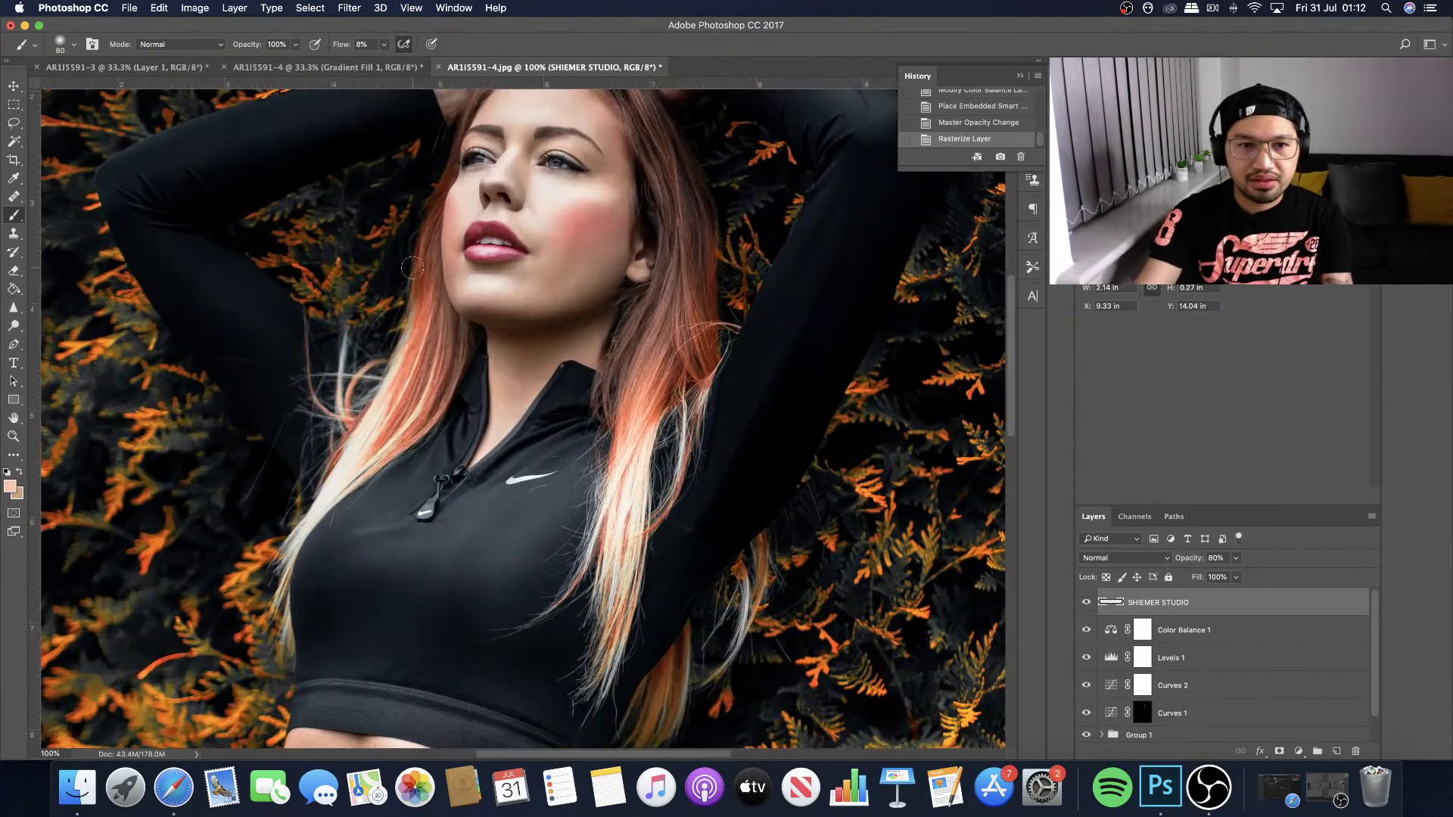
pyautogui.scroll(4, 412, 267)
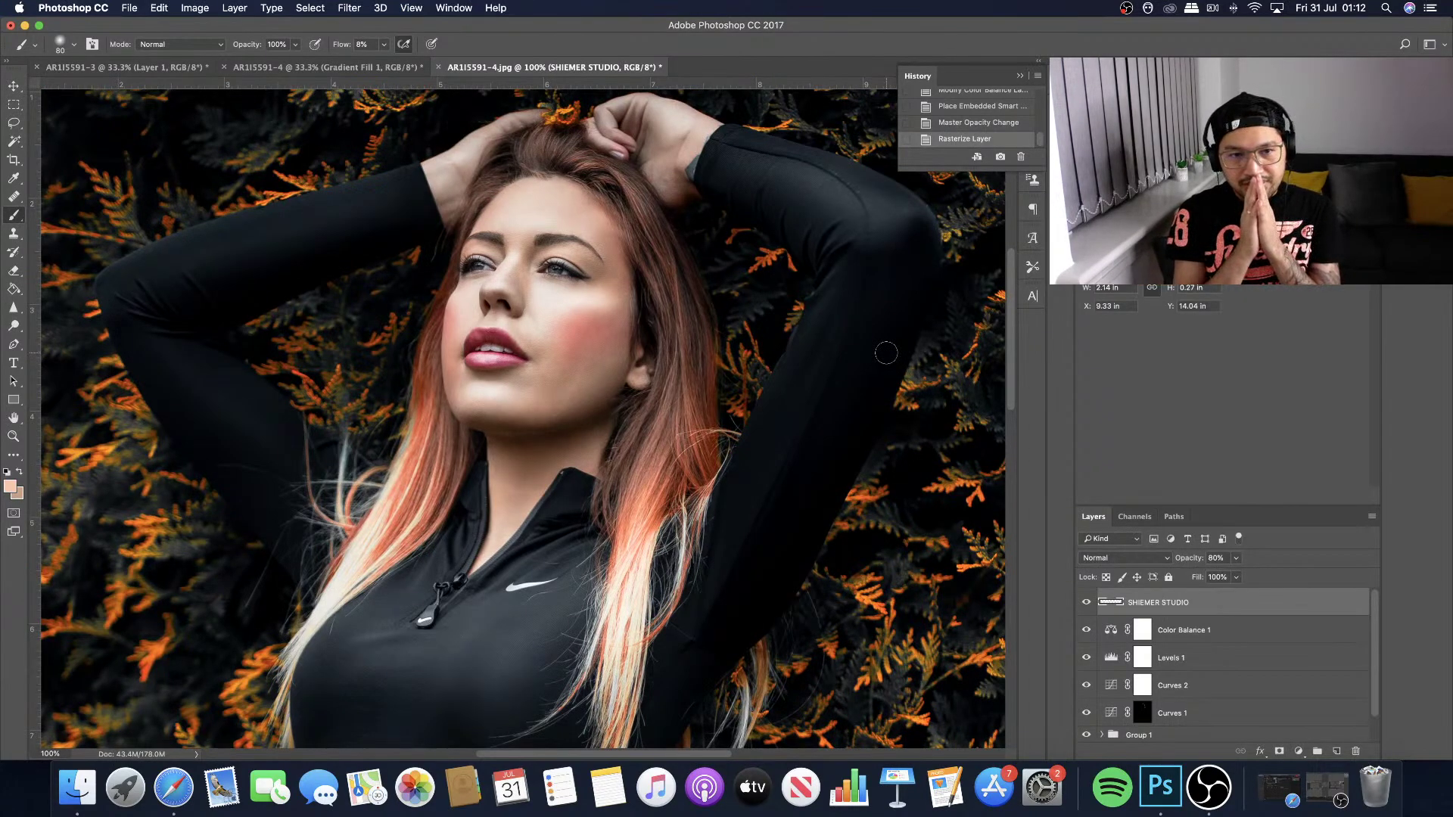
pyautogui.press('super+minus')
pyautogui.press('super+minus')
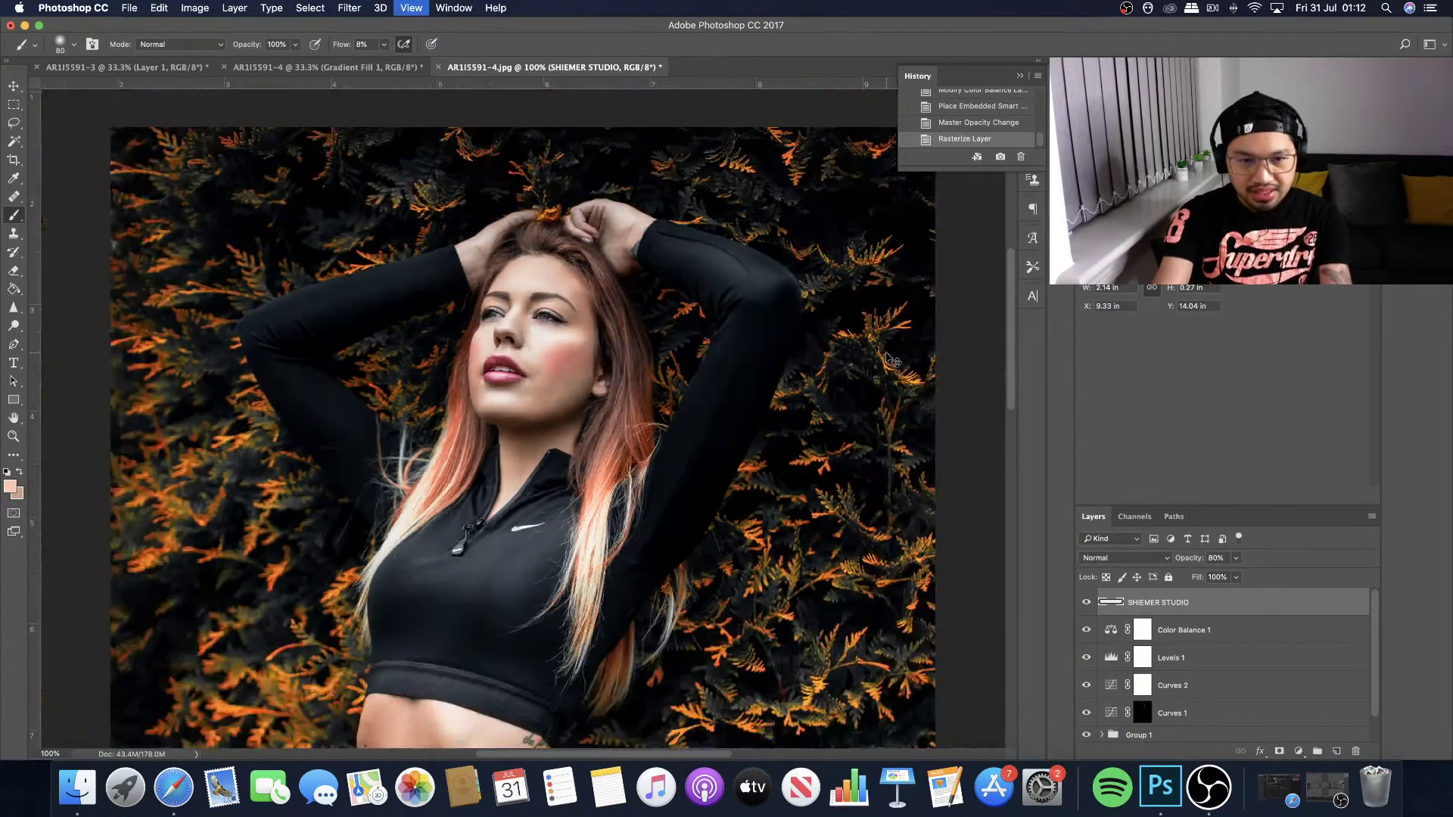
pyautogui.press('super+minus')
pyautogui.press('super+plus')
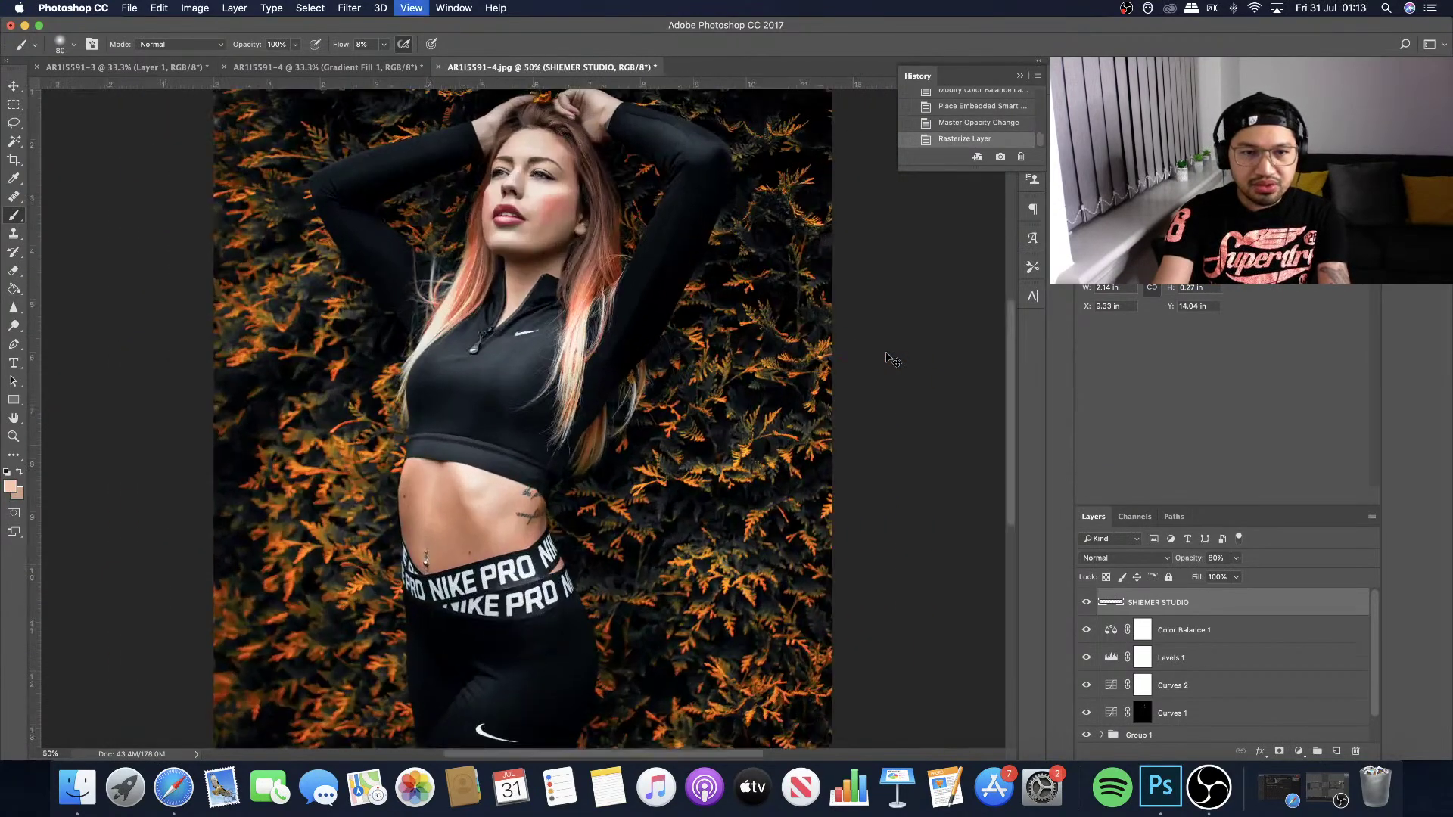
pyautogui.press('super+minus')
pyautogui.press('super+plus')
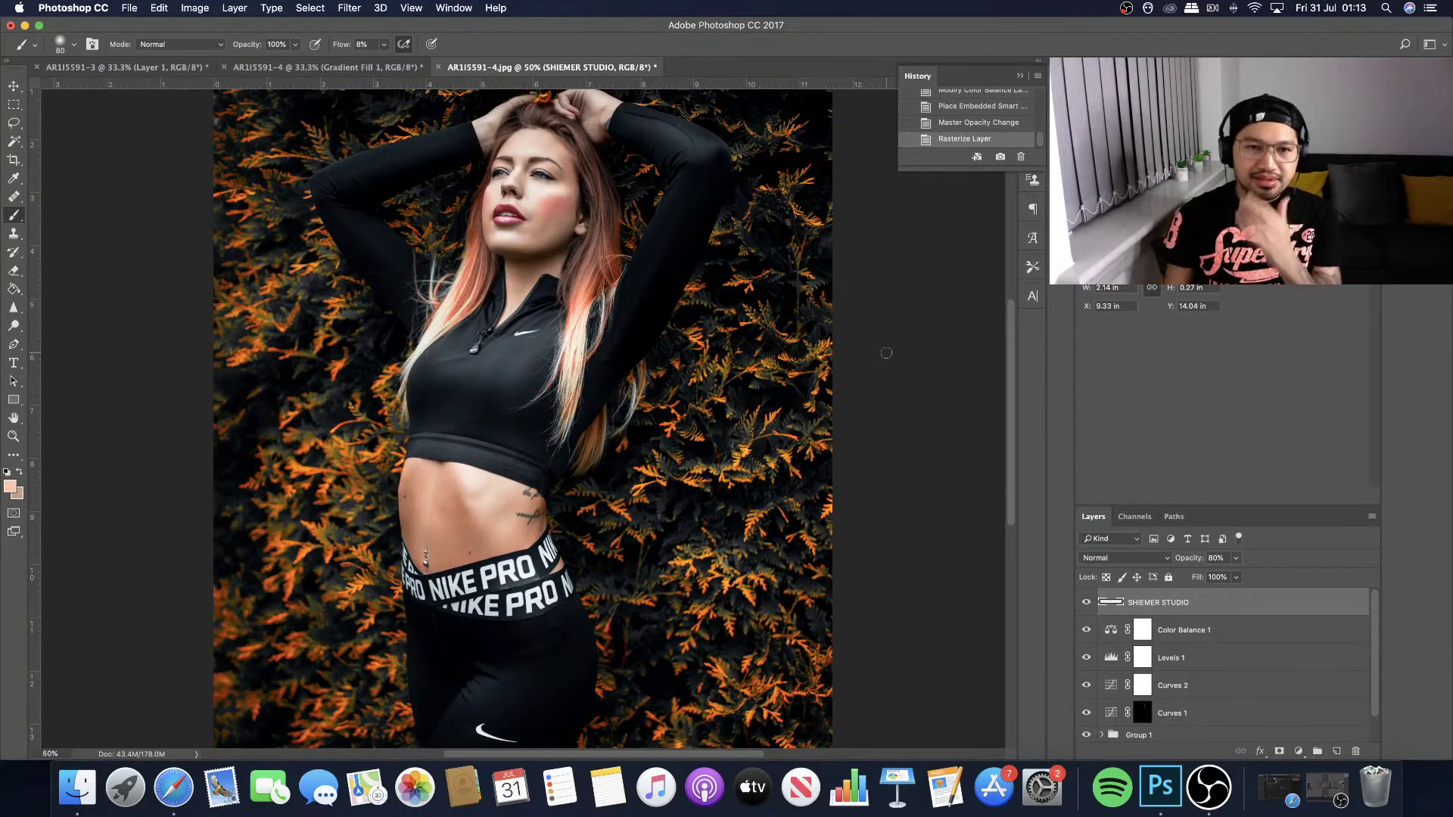
pyautogui.press('super+minus')
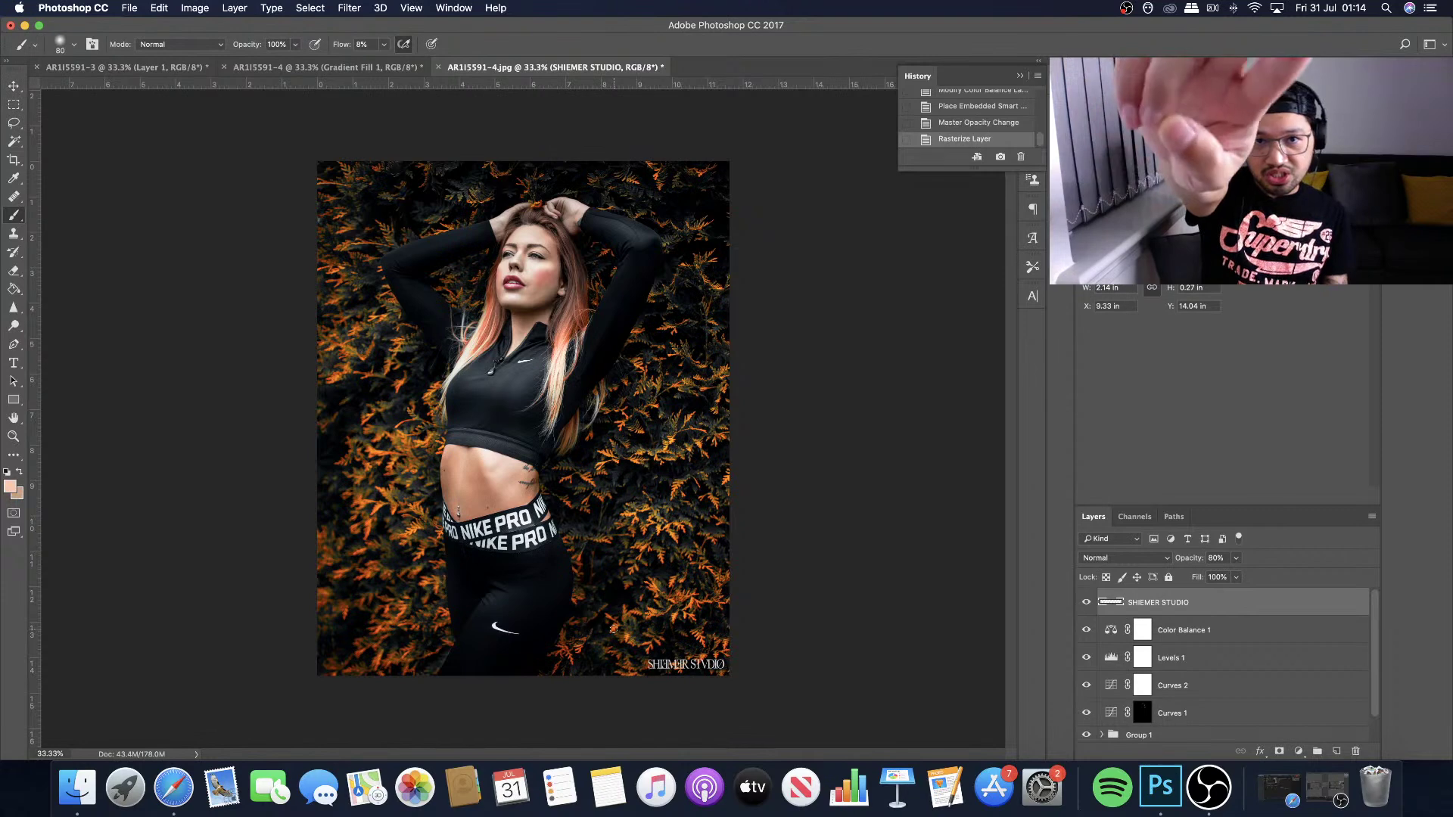
# Switch to YouTube Studio in Safari and end the live stream.
pyautogui.click(173, 786)
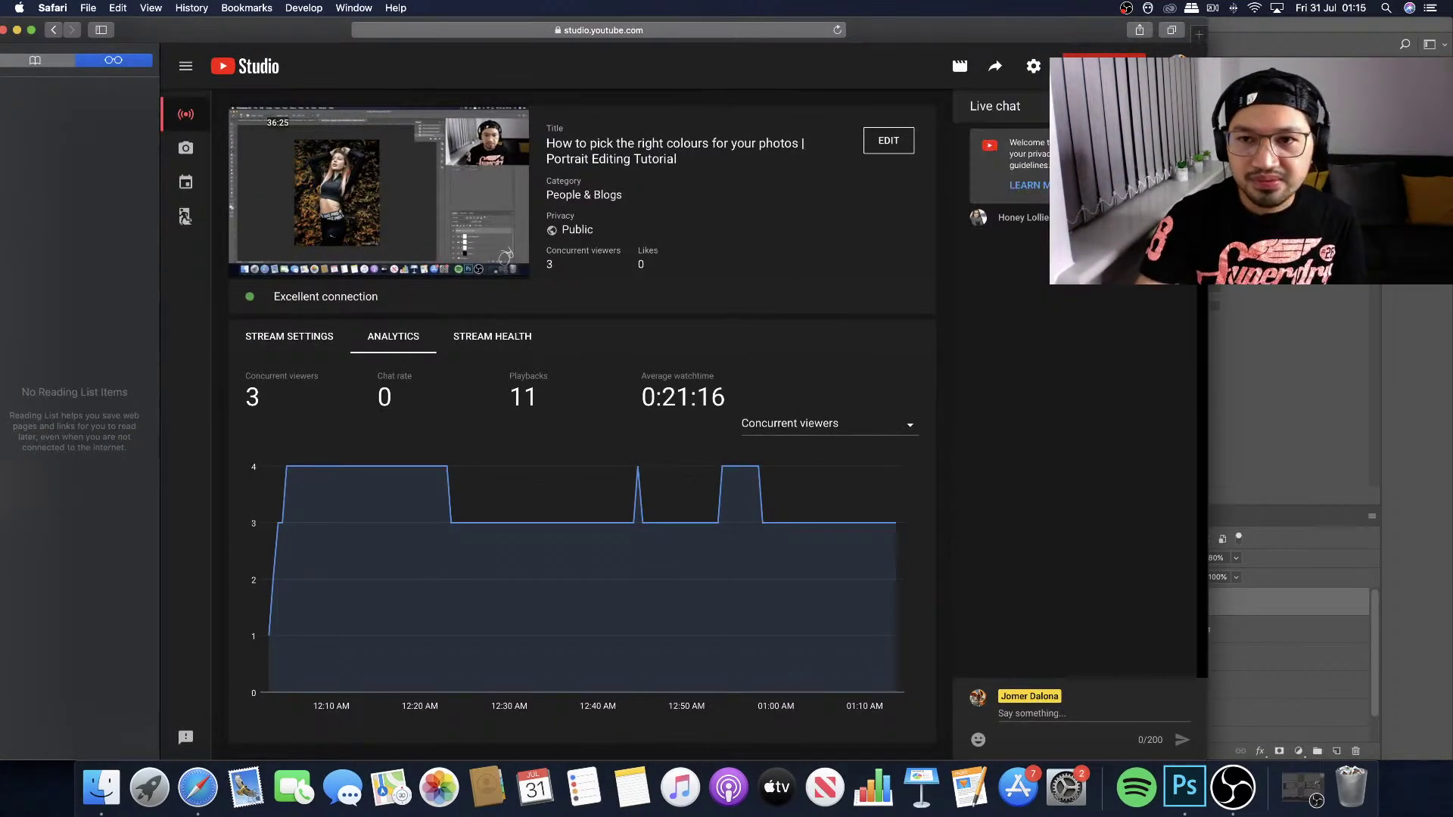
pyautogui.click(1103, 66)
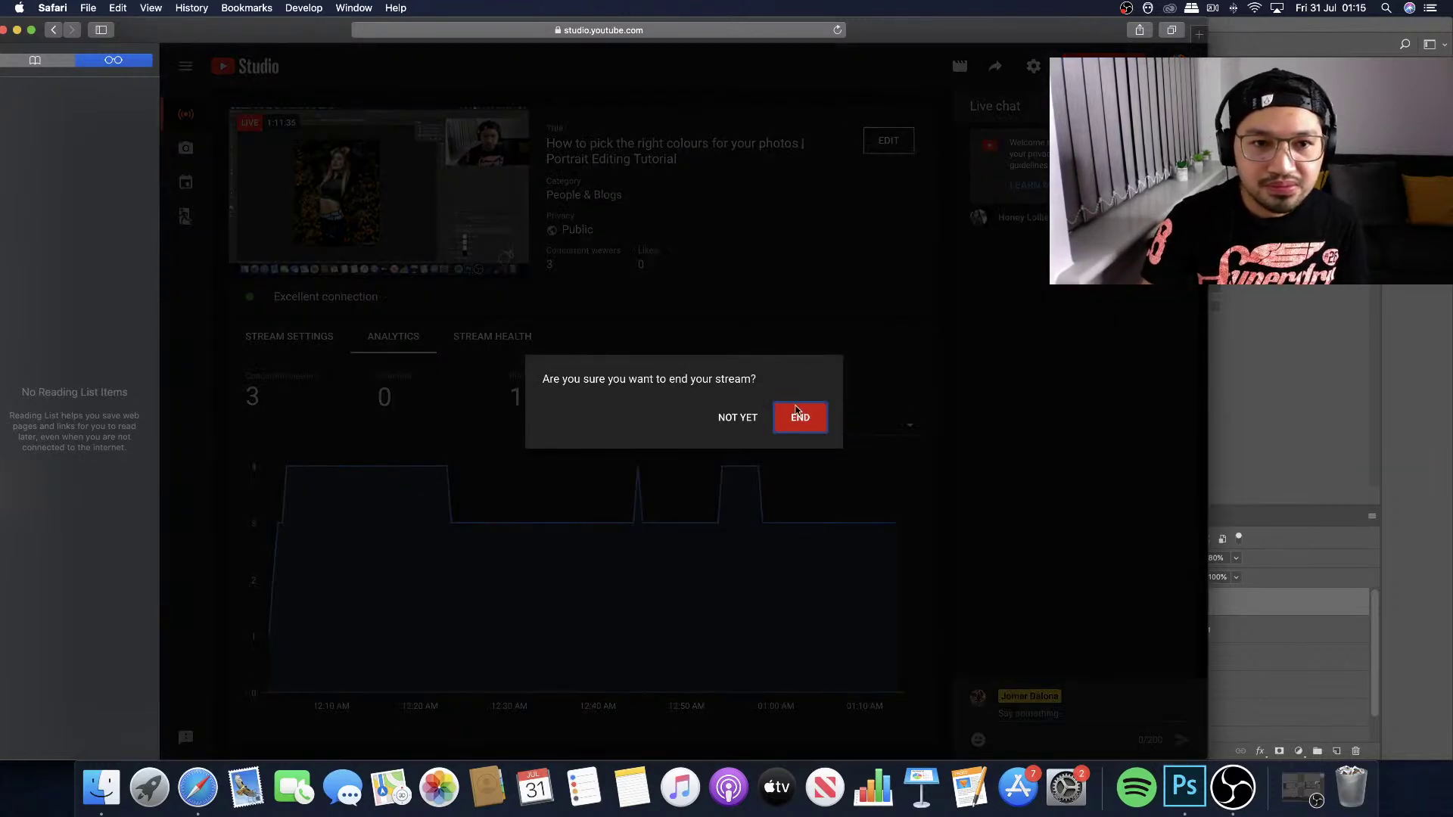
pyautogui.click(798, 415)
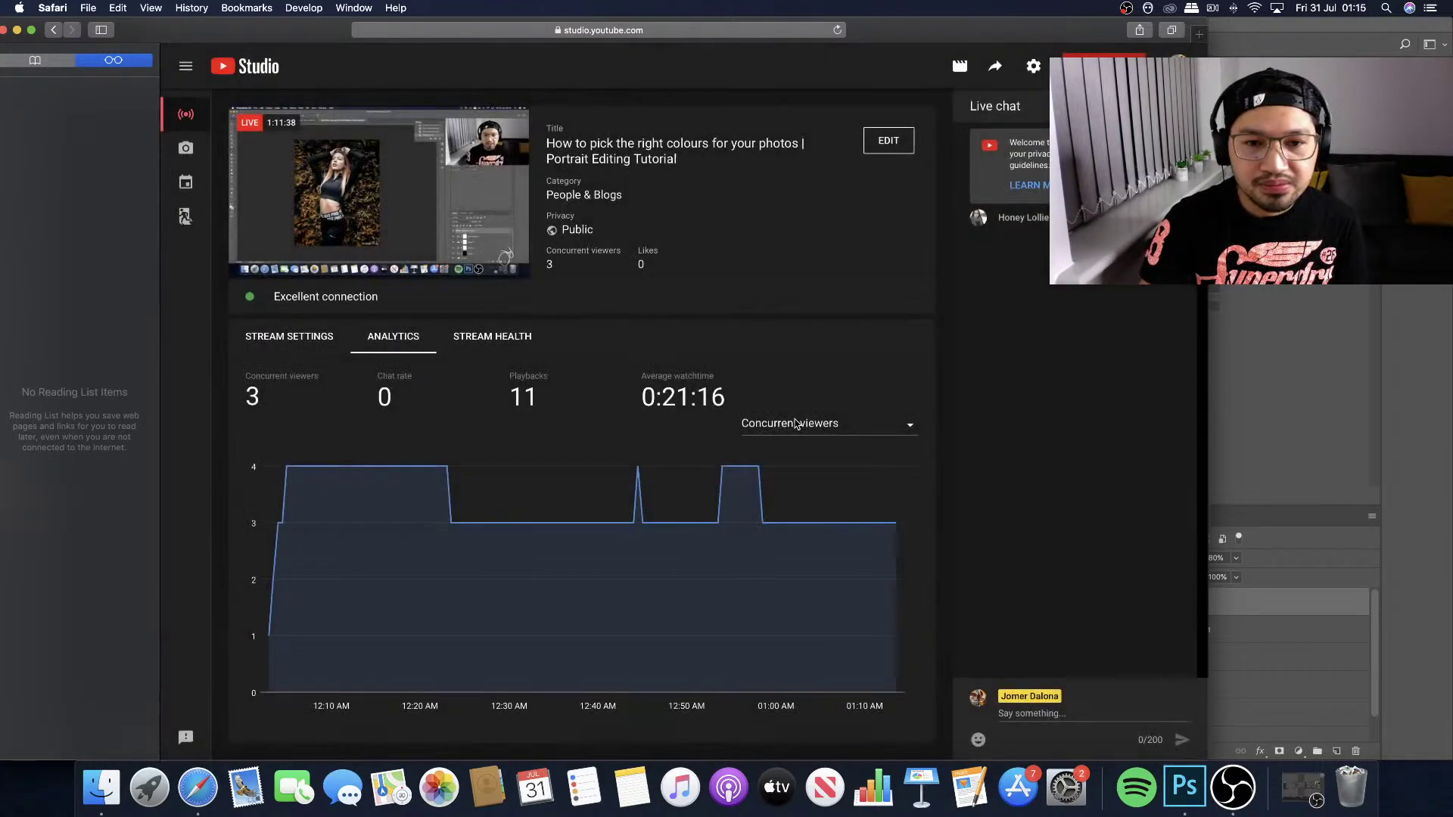